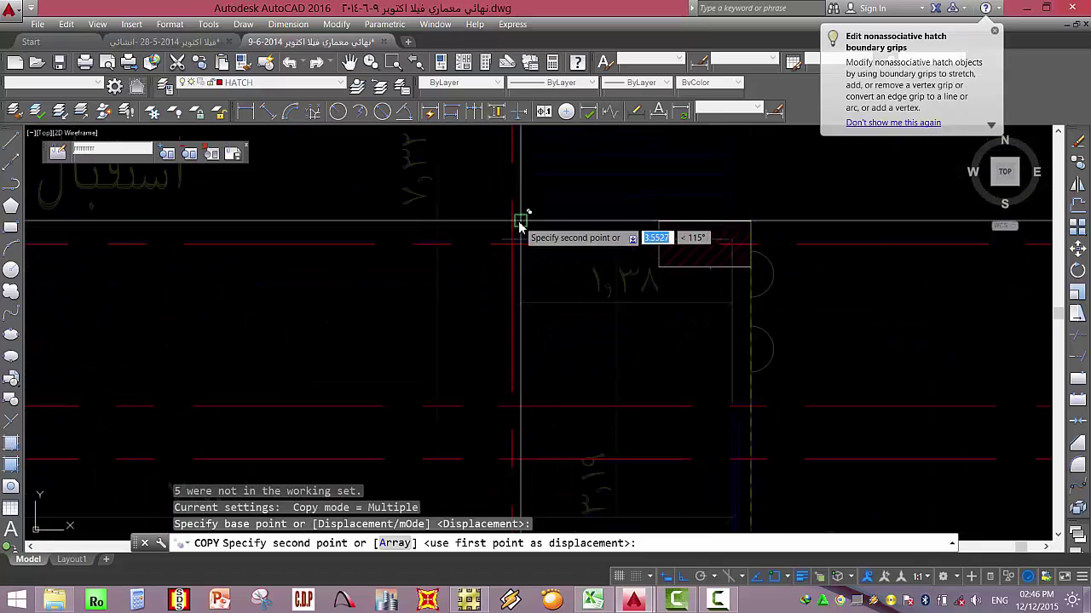
End the copying and rotate the copied hatched column beside the reception by 90 degrees.
key("Escape")
left_click(365, 276)
left_click(533, 190)
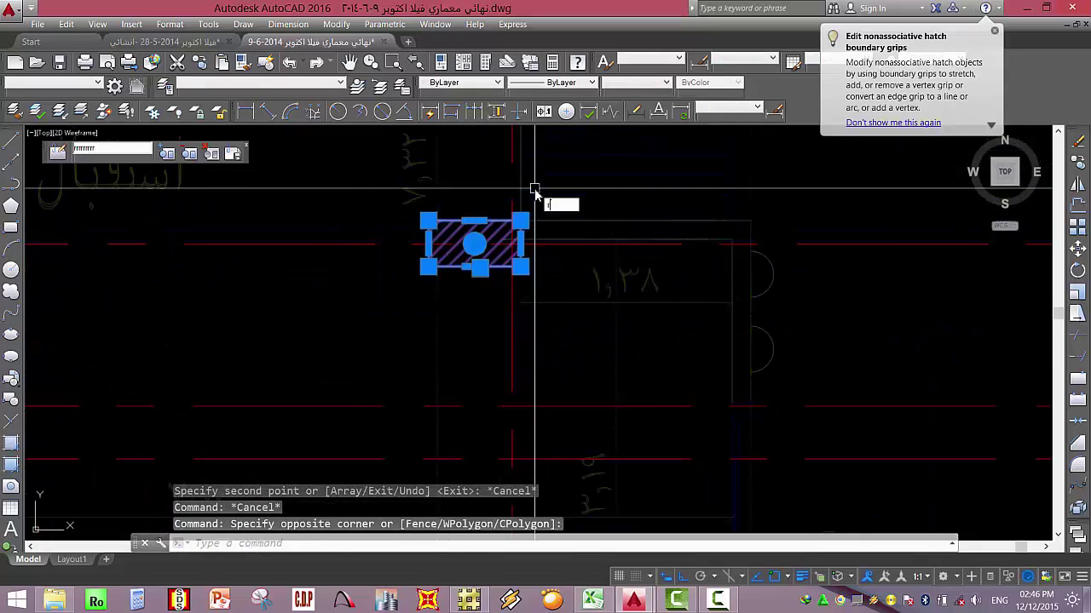
type("ro")
key("Return")
left_click(365, 287)
key("Return")
key("Escape")
Move the rotated column with its hatch to the reception's outer wall corner just above axis 2.
left_click(279, 315)
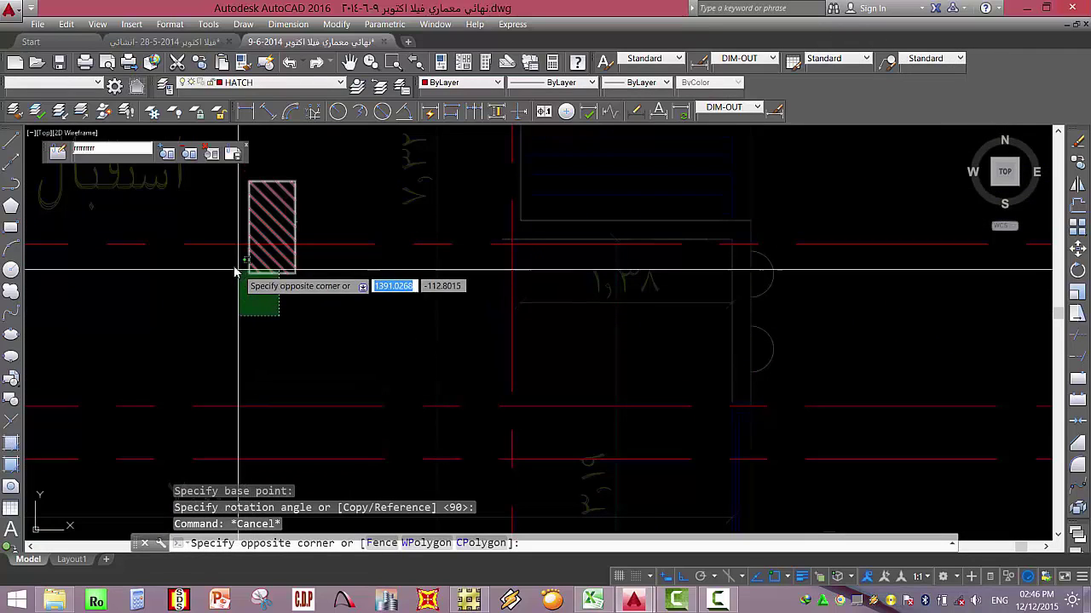
left_click(236, 273)
type("m")
key("Return")
left_click(295, 272)
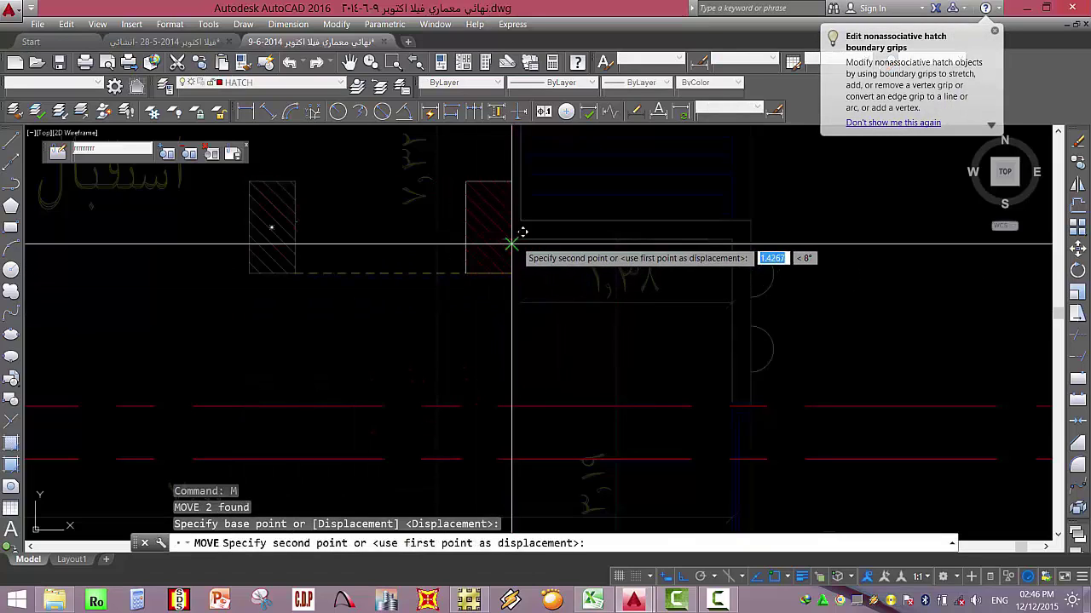
scroll(523, 231, "up", 3)
key("Escape")
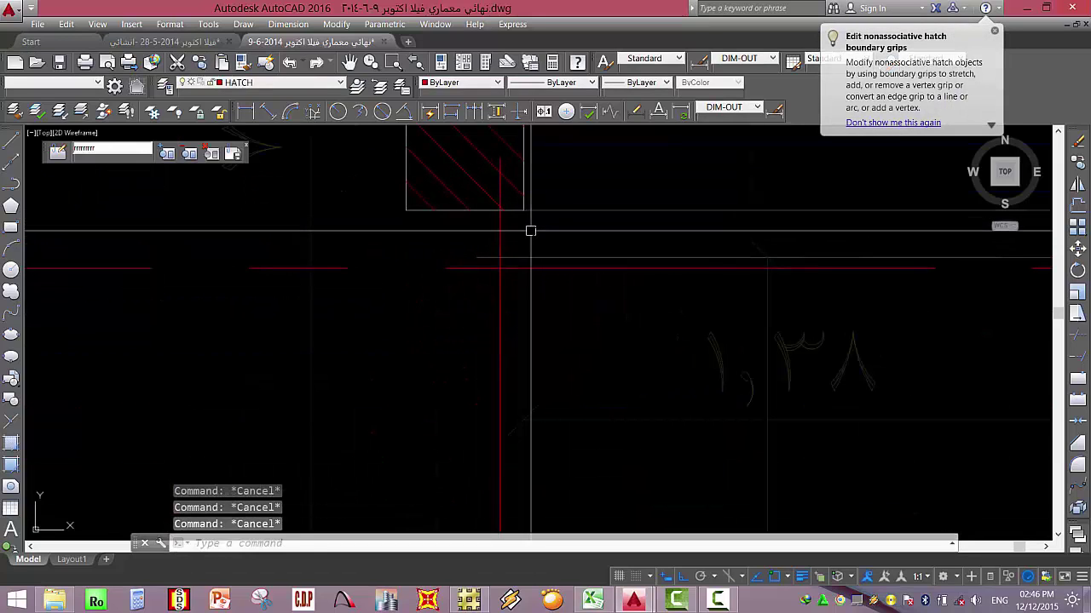
Shift the rotated column down so its bottom-right corner meets the lower wall line near axis 2.
type("m")
key("Return")
left_click(526, 221)
key("Return")
left_click(521, 210)
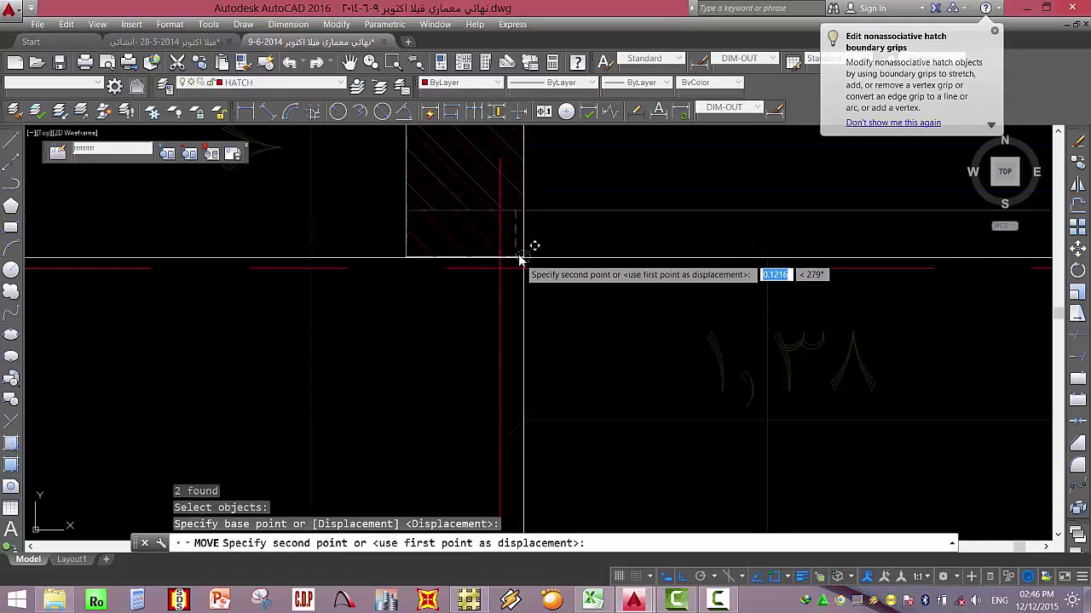
key("Escape")
scroll(501, 307, "down", 5)
key("Escape")
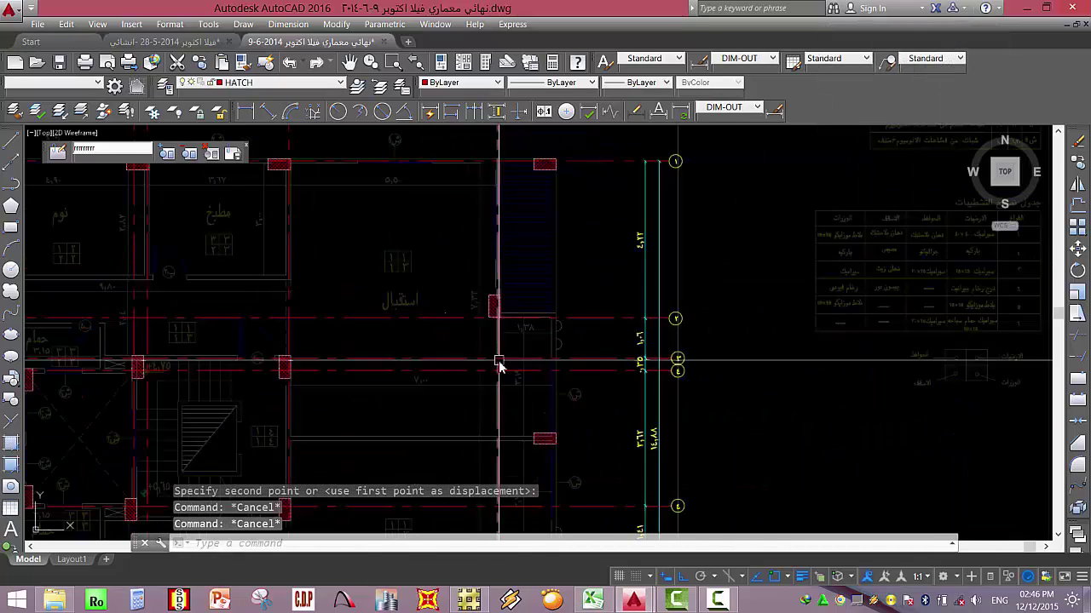
Mirror the rotated column about the plan's horizontal centreline into the other reception, keeping the original.
mouse_move(500, 364)
middle_mouse_down()
mouse_move(458, 304)
mouse_move(424, 194)
middle_mouse_up()
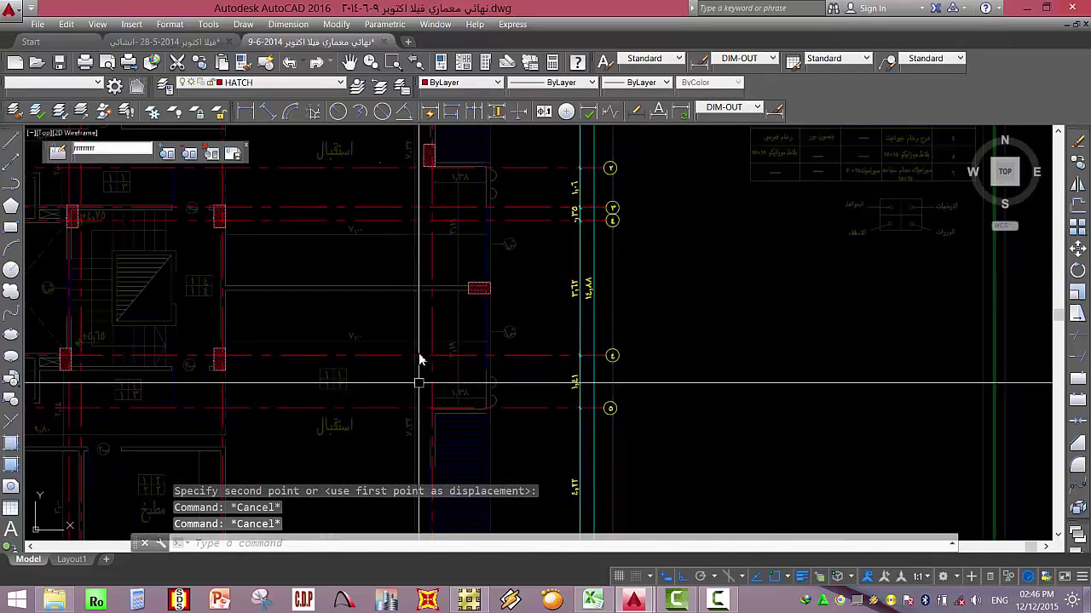
middle_click_drag(419, 359, 431, 218)
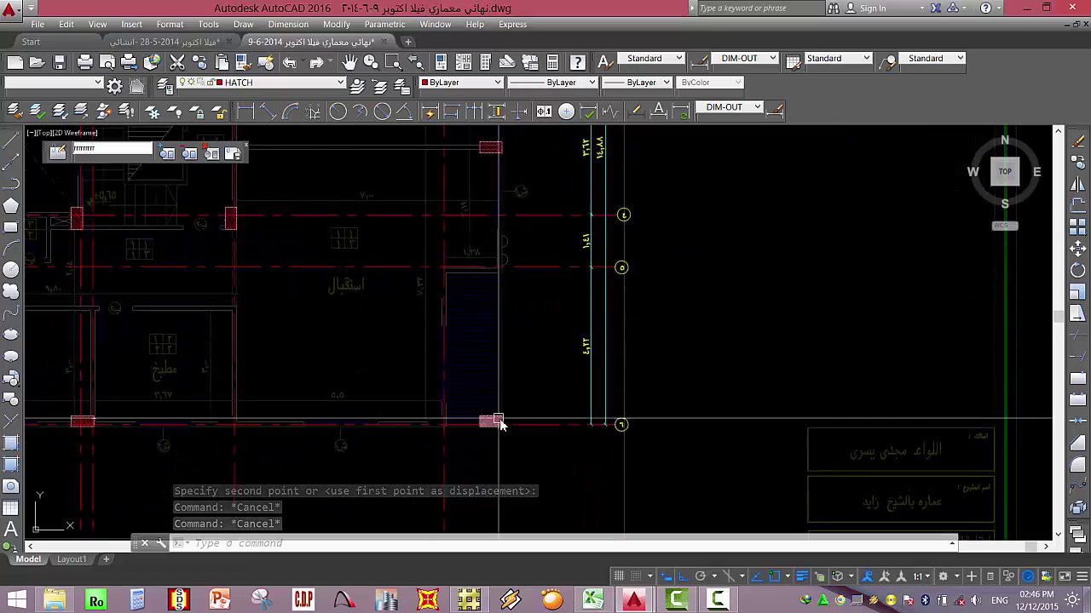
scroll(365, 486, "down", 3)
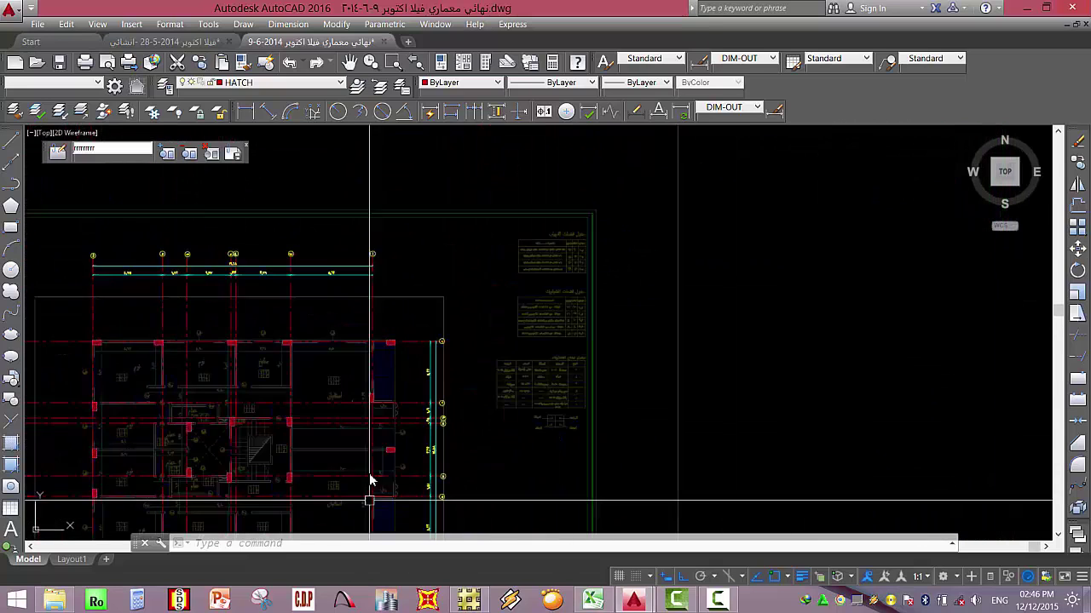
scroll(364, 397, "up", 3)
scroll(364, 398, "up", 4)
key("Escape")
key("Escape")
left_click(364, 395)
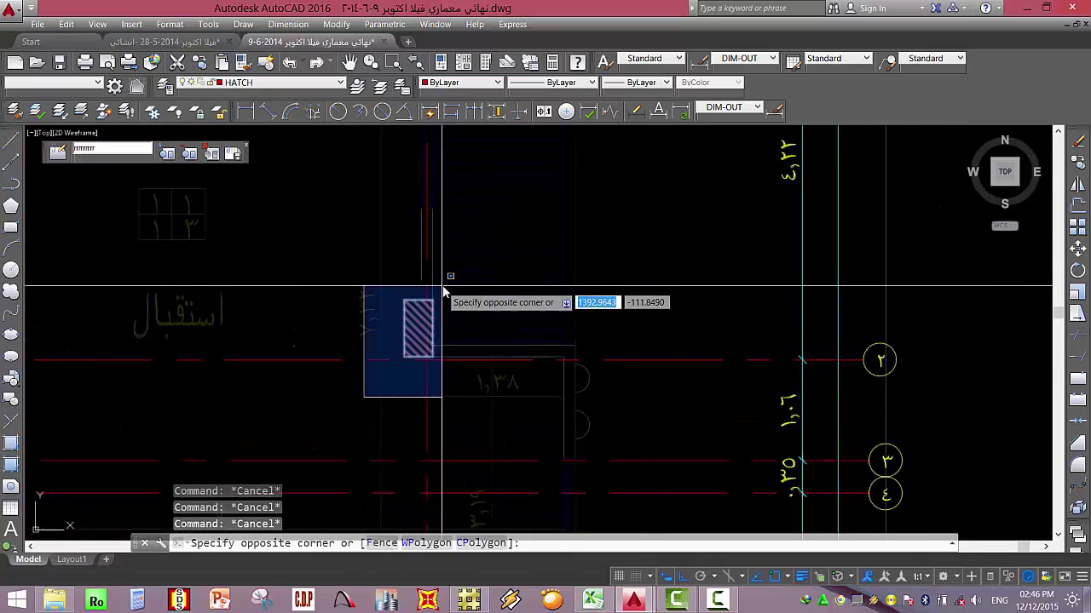
left_click(445, 286)
type("mi")
key("Return")
scroll(428, 387, "down", 3)
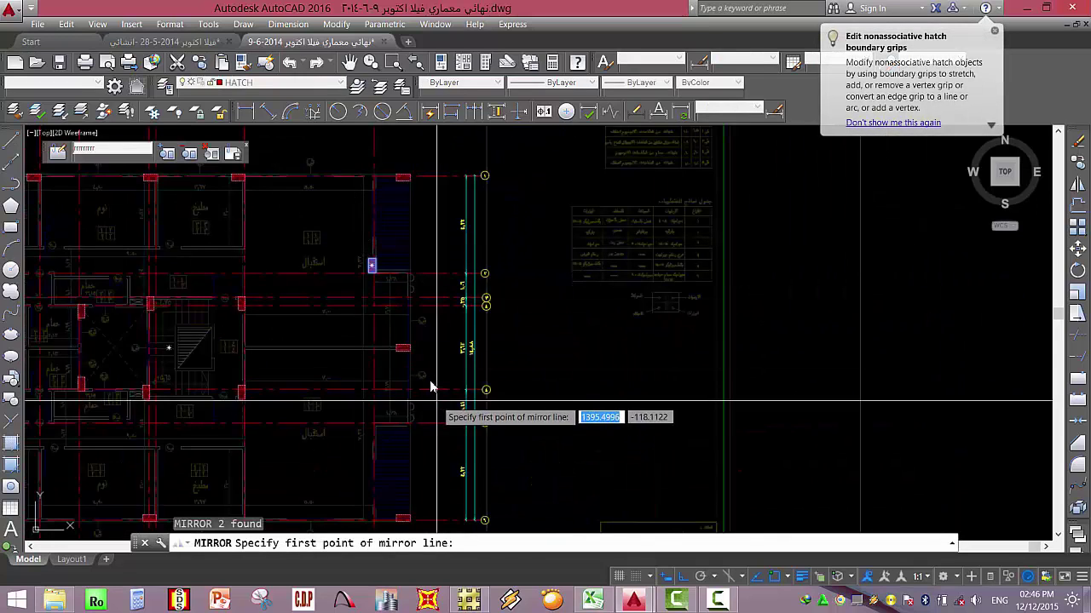
scroll(411, 339, "up", 5)
left_click(361, 328)
left_click(515, 311)
scroll(564, 273, "down", 3)
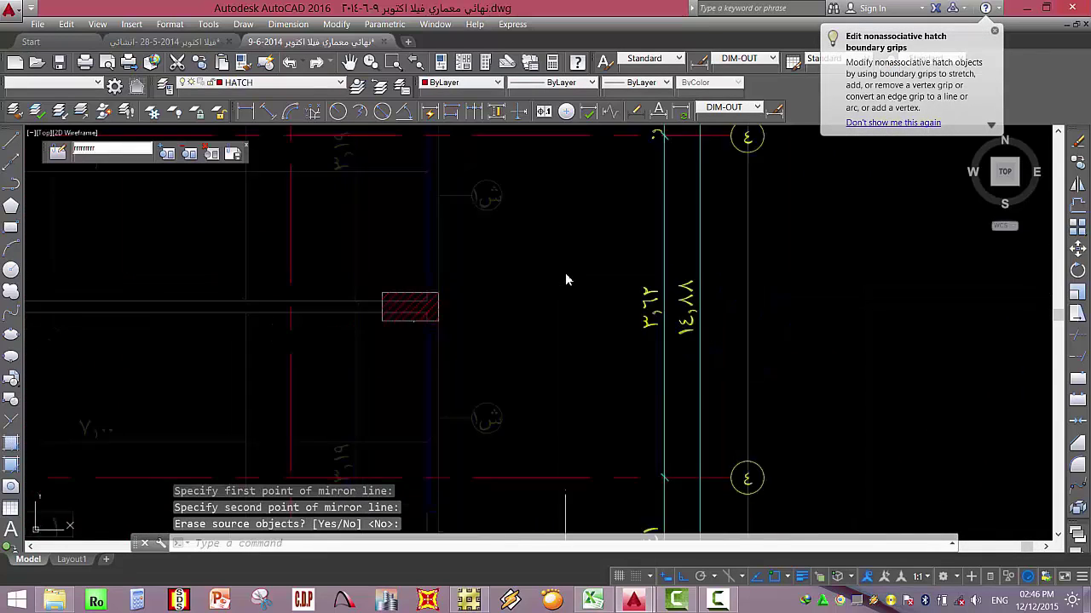
key("Return")
scroll(494, 437, "up", 4)
key("Escape")
key("Escape")
key("Escape")
Add a linear dimension between the left corner column and the middle column along axis 6, placed below the wall.
scroll(496, 316, "down", 6)
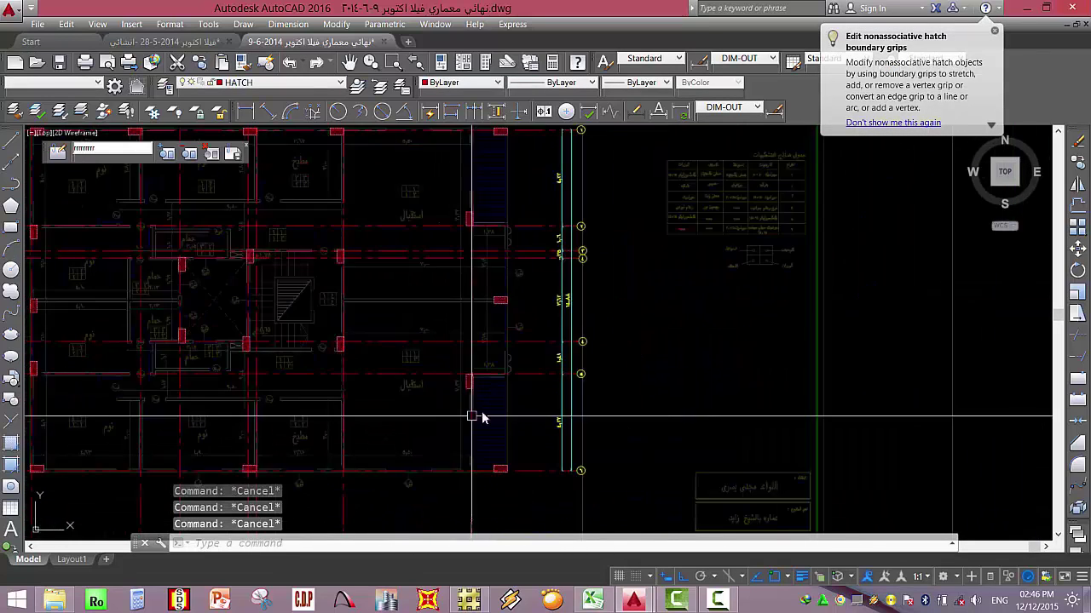
scroll(533, 444, "down", 4)
scroll(559, 418, "up", 4)
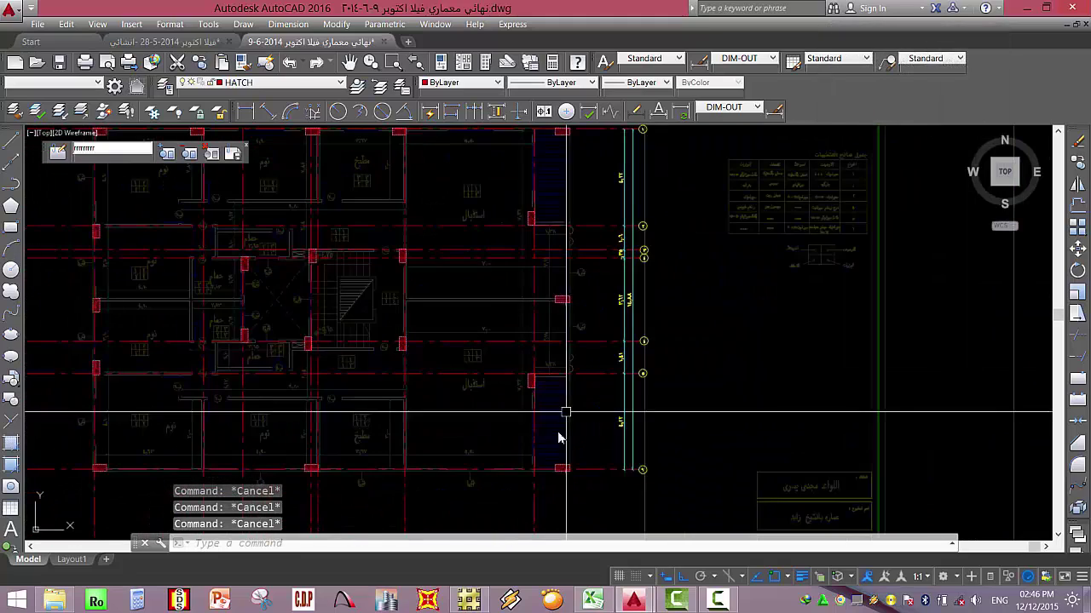
middle_click_drag(566, 448, 608, 428)
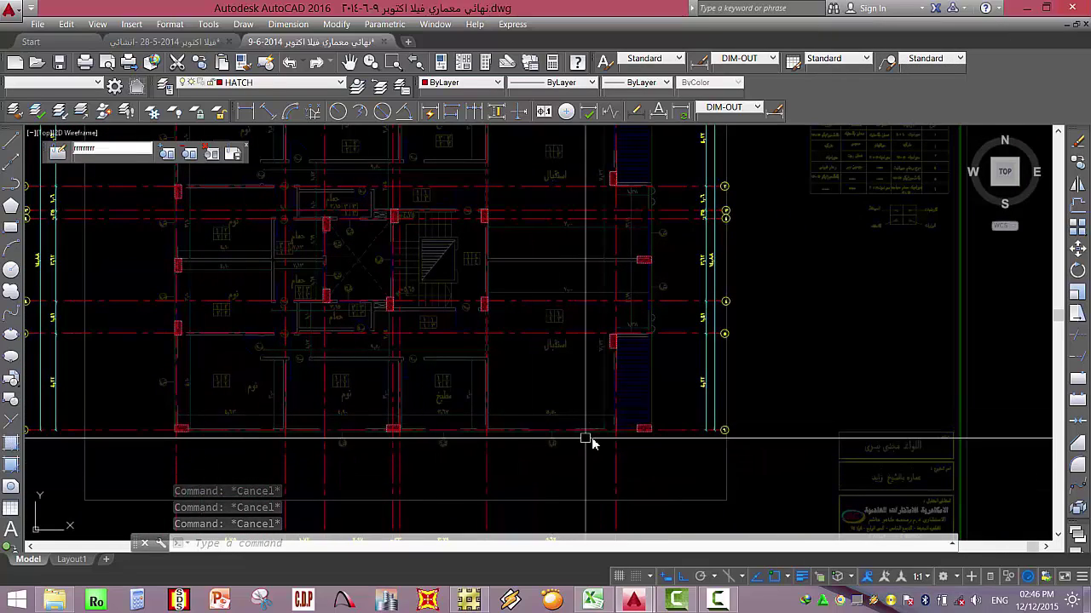
scroll(474, 435, "down", 4)
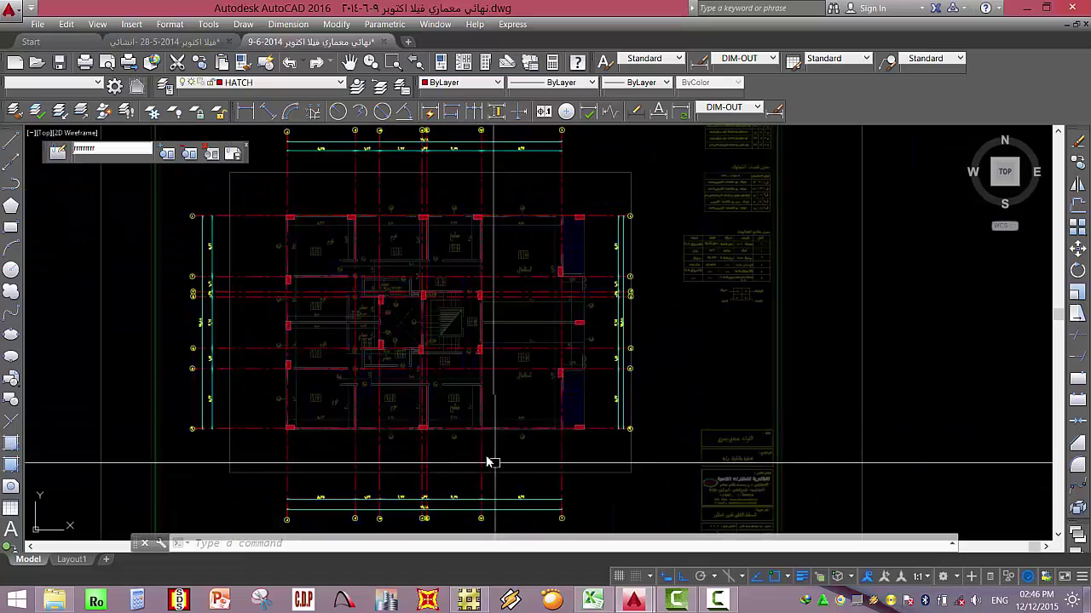
scroll(352, 462, "up", 2)
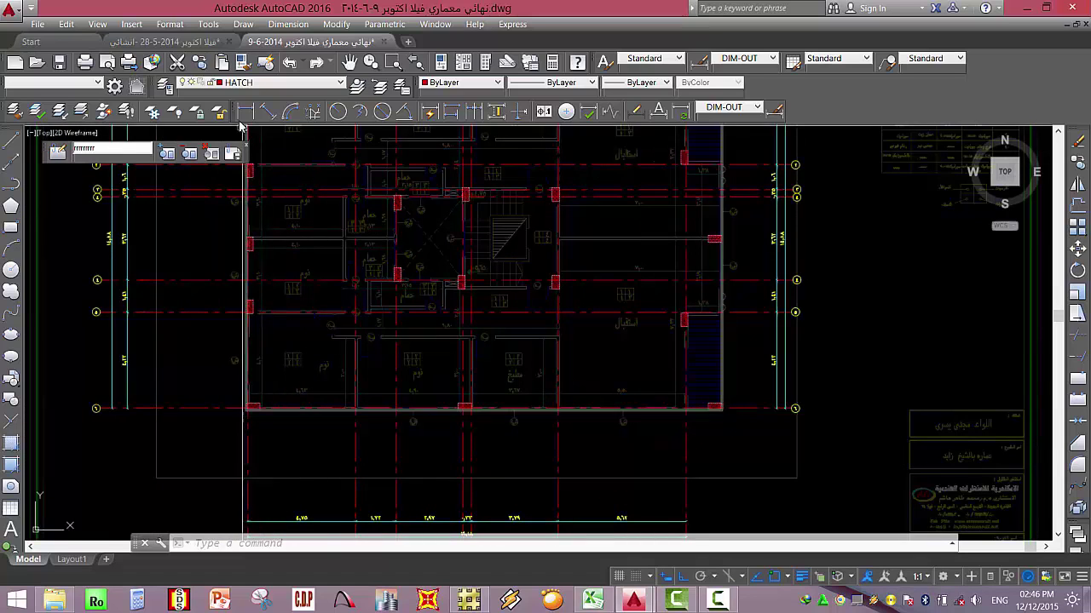
left_click(251, 112)
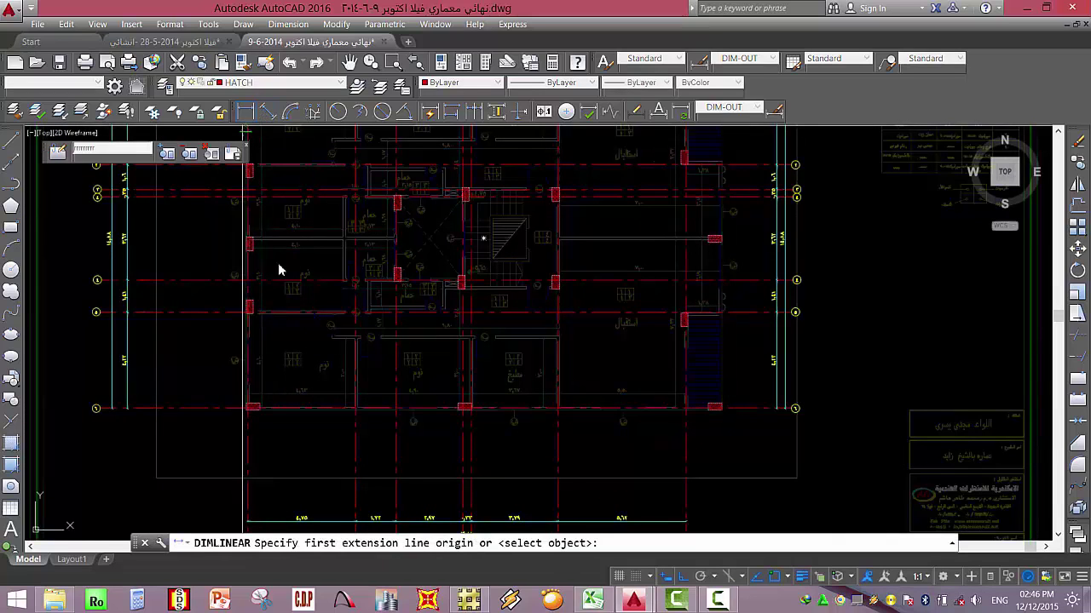
left_click(265, 413)
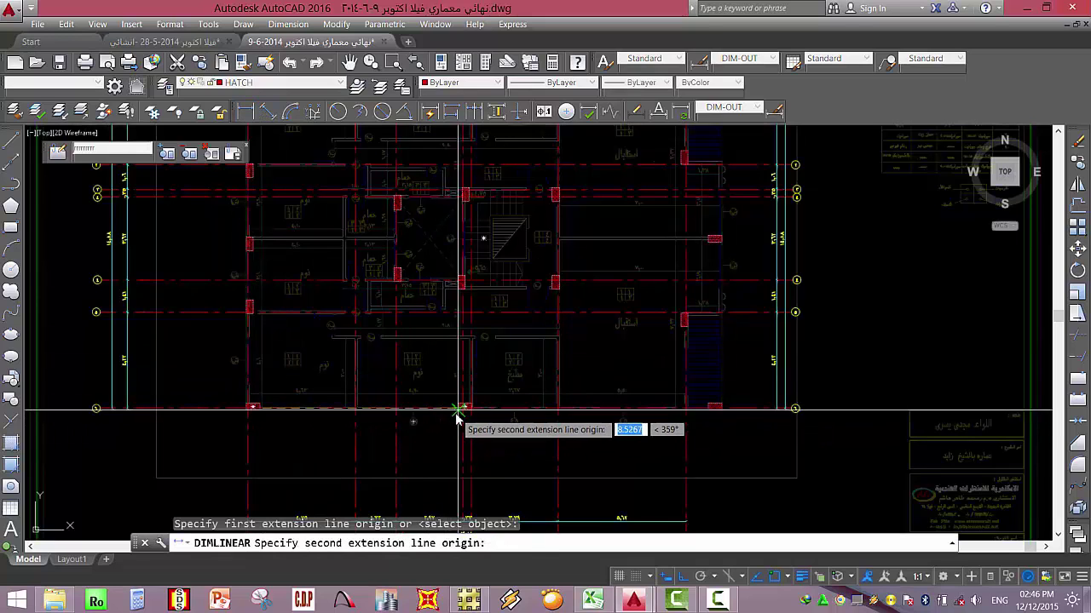
left_click(458, 410)
left_click(333, 435)
scroll(451, 382, "up", 5)
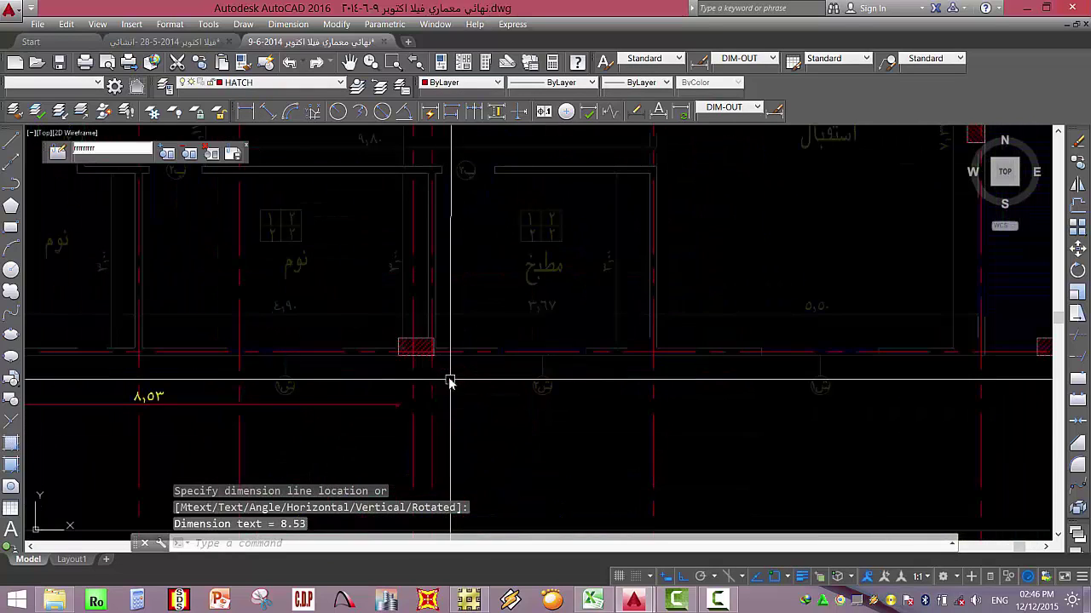
Add a linear dimension from the middle column to the right end column along axis 6, placed below the wall.
key("Return")
left_click(432, 366)
mouse_move(1023, 375)
middle_mouse_down()
mouse_move(746, 405)
mouse_move(769, 387)
middle_mouse_up()
left_click(775, 377)
scroll(776, 378, "down", 3)
left_click(649, 383)
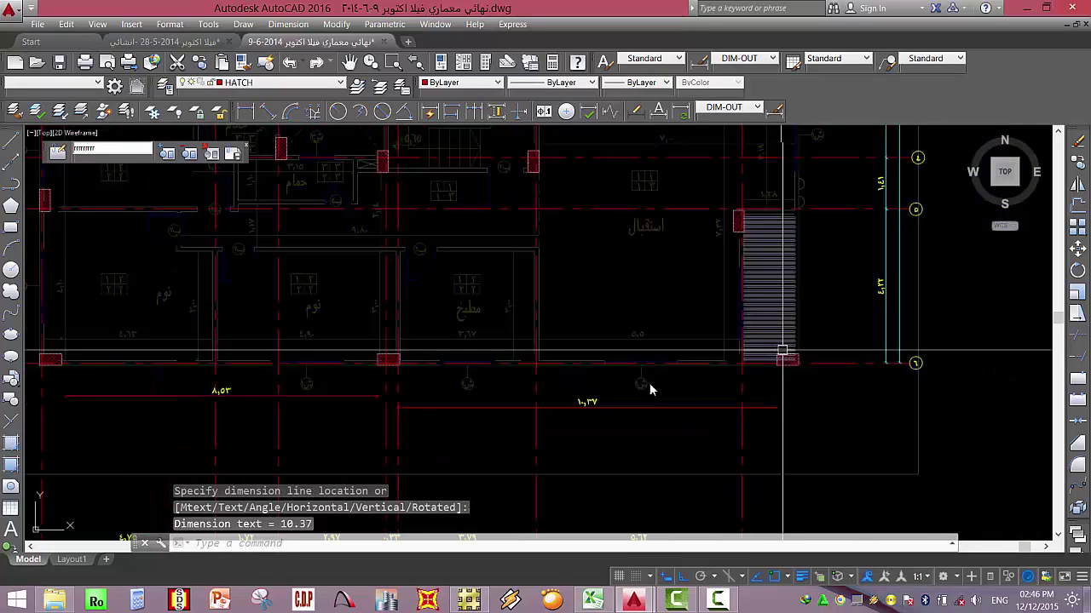
key("Escape")
key("Escape")
key("Escape")
Move the middle column on axis 6 horizontally so its right edge aligns with the kitchen-side wall face.
scroll(358, 378, "up", 5)
left_click(465, 327)
left_click(558, 249)
type("M")
key("Return")
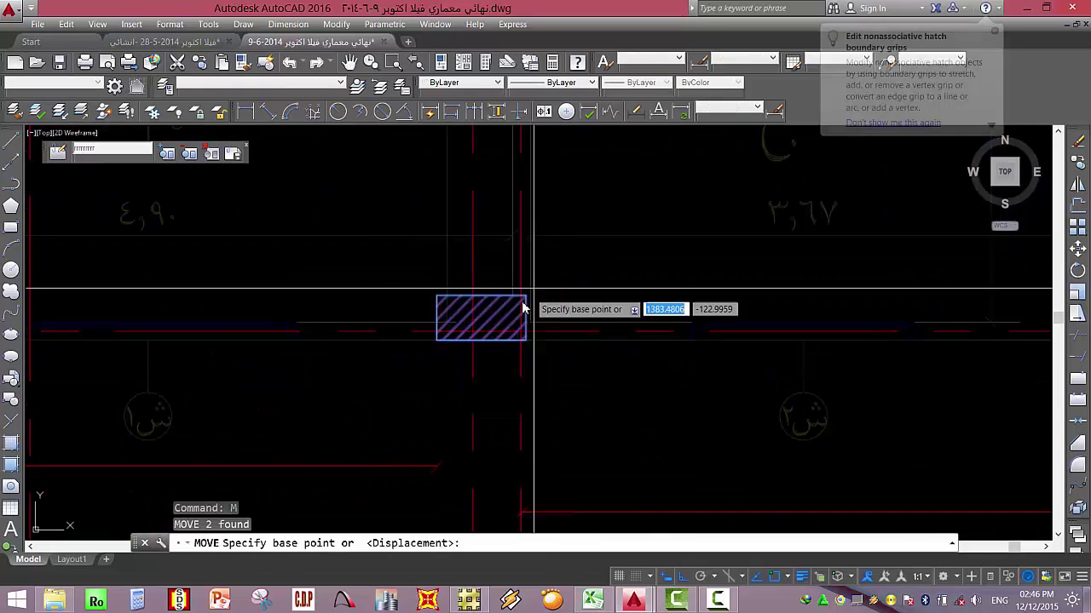
scroll(531, 299, "up", 5)
left_click(535, 286)
scroll(563, 264, "down", 5)
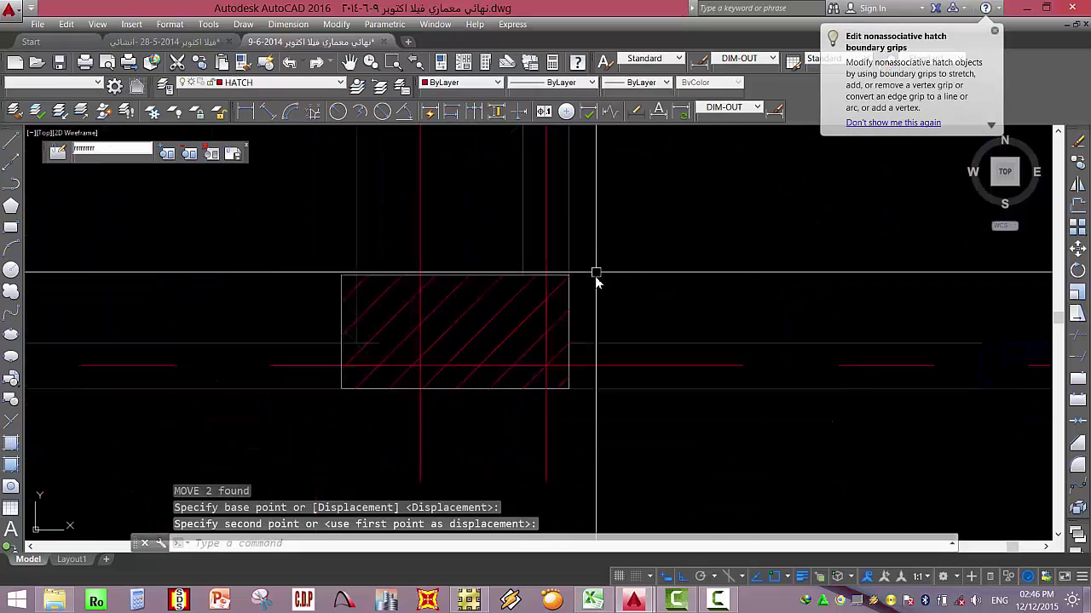
key("Escape")
key("Escape")
key("Escape")
Delete the two column-spacing dimensions below axis 6.
scroll(501, 321, "up", 2)
scroll(449, 317, "down", 4)
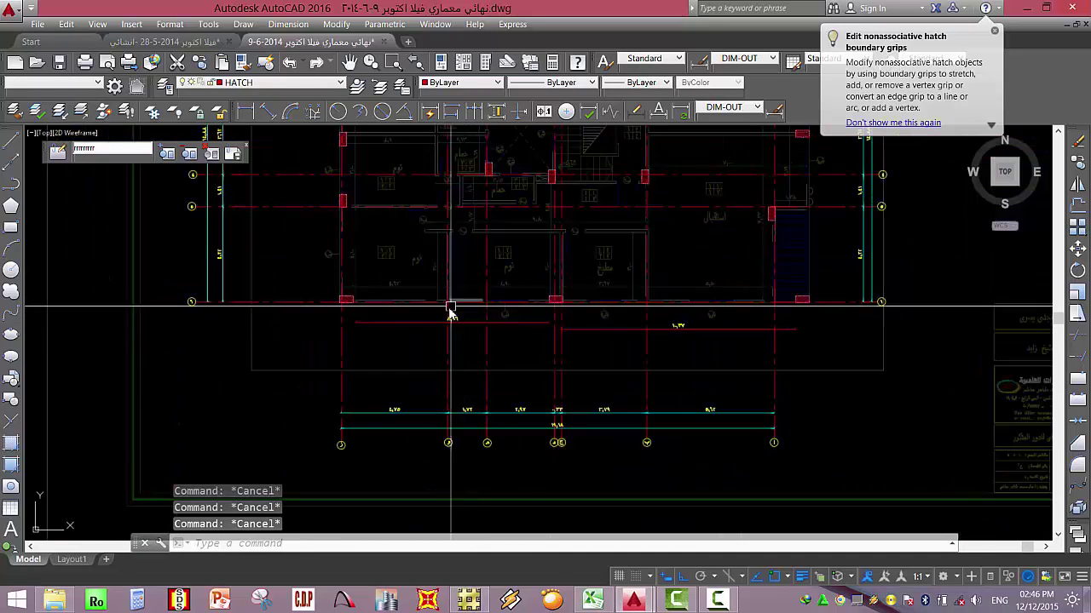
scroll(454, 305, "up", 2)
scroll(433, 304, "down", 3)
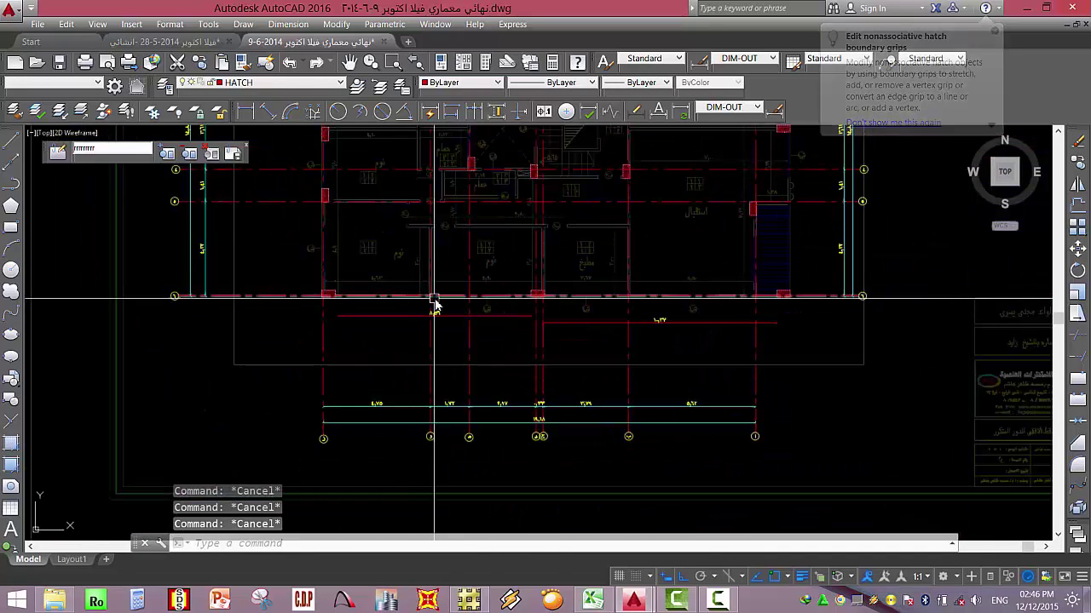
scroll(652, 328, "up", 3)
scroll(562, 311, "down", 2)
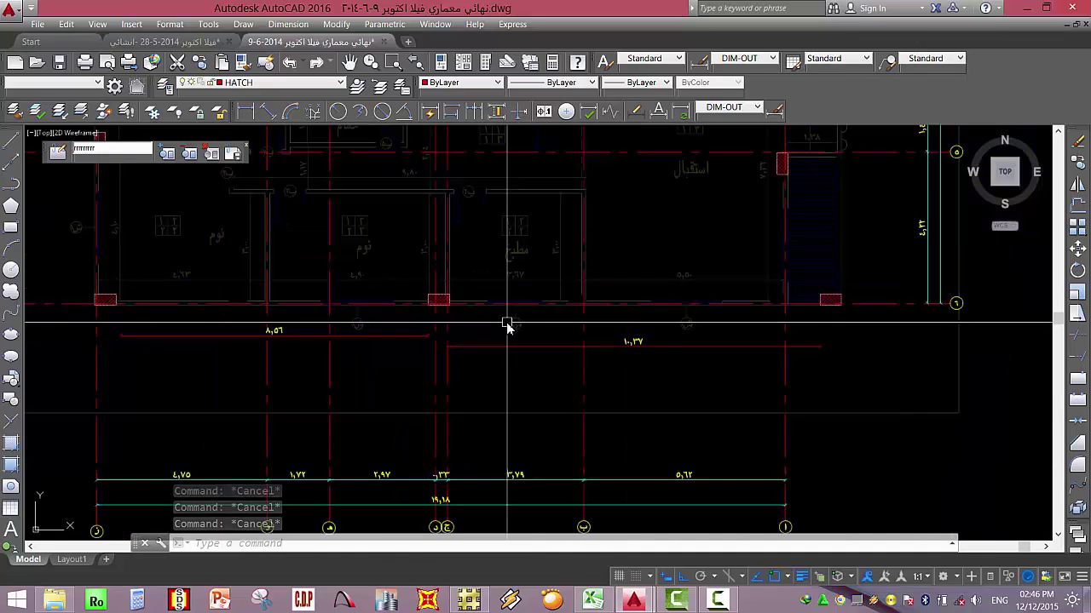
scroll(460, 321, "up", 2)
left_click(368, 389)
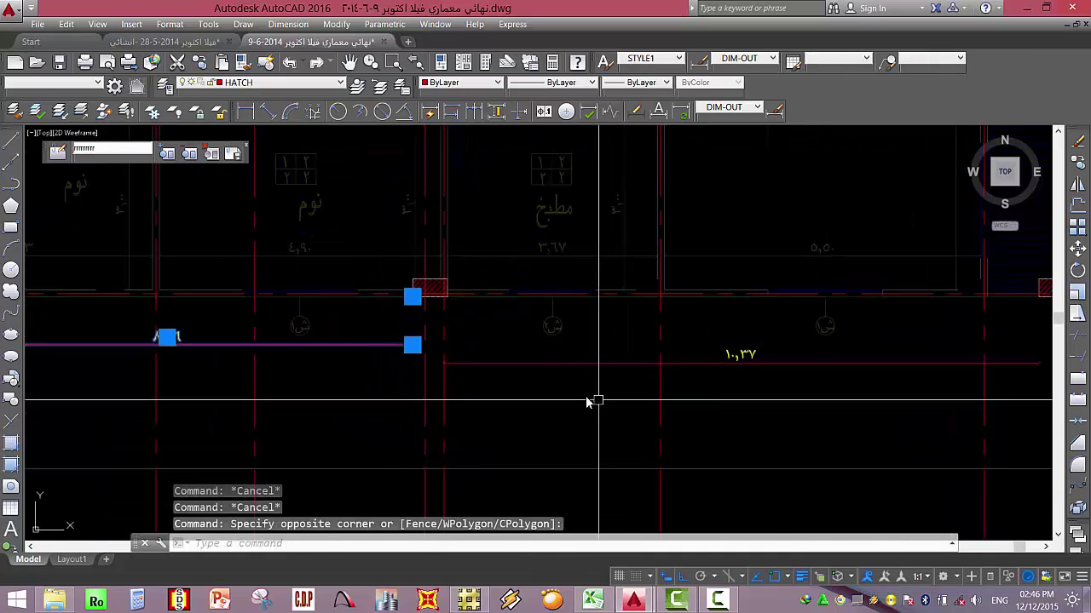
left_click(591, 397)
left_click(561, 351)
key("Delete")
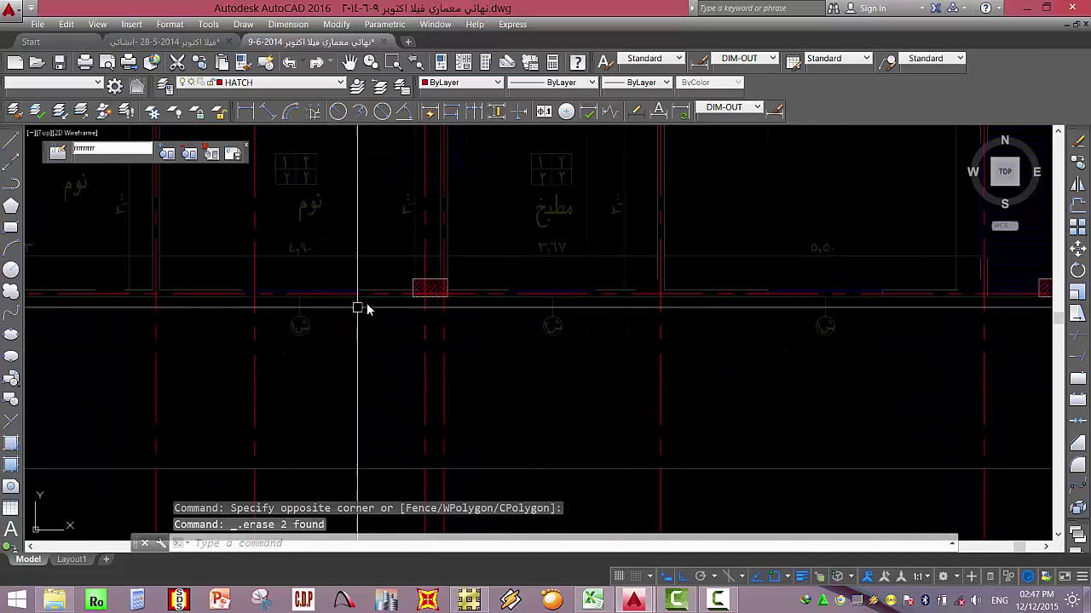
Copy the middle column on axis 6 to the wall junction between the kitchen and the reception.
scroll(362, 308, "up", 4)
left_click(397, 318)
left_click(567, 209)
type("co")
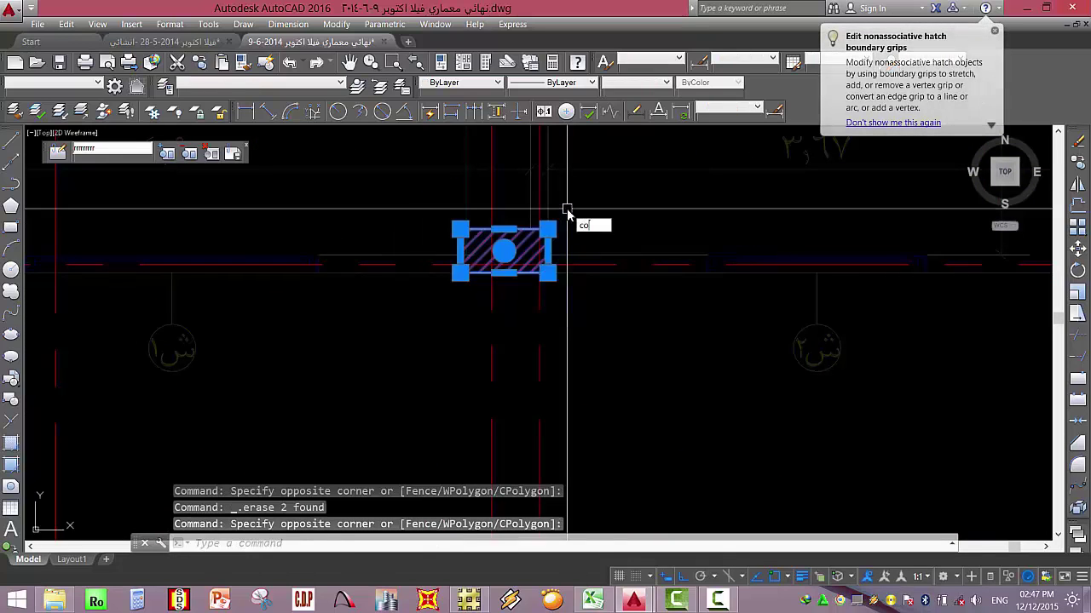
key("Return")
left_click(547, 273)
scroll(414, 358, "down", 6)
scroll(562, 332, "up", 10)
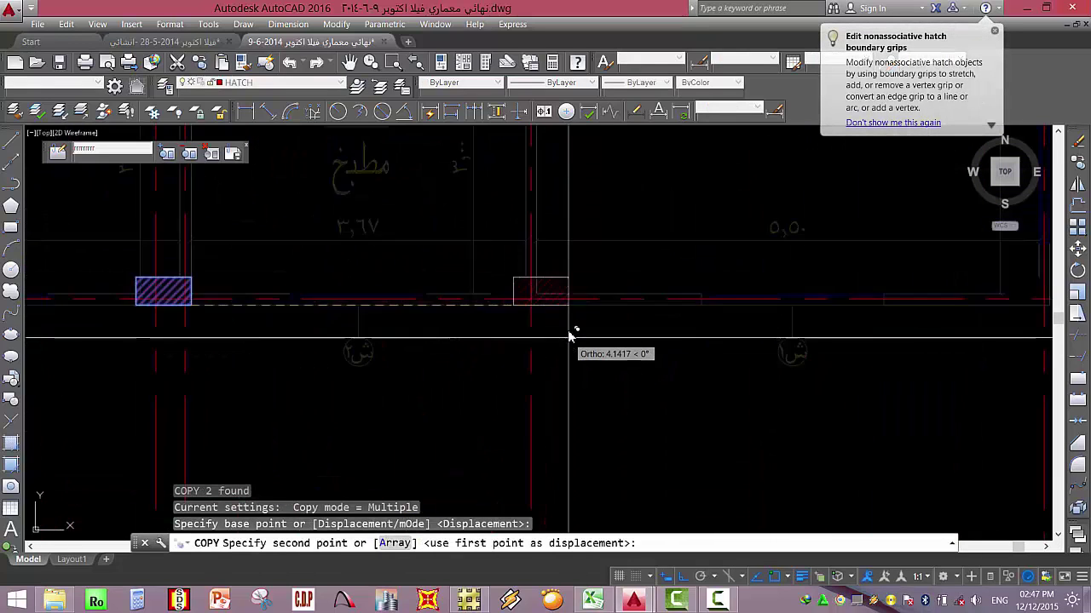
left_click(508, 260)
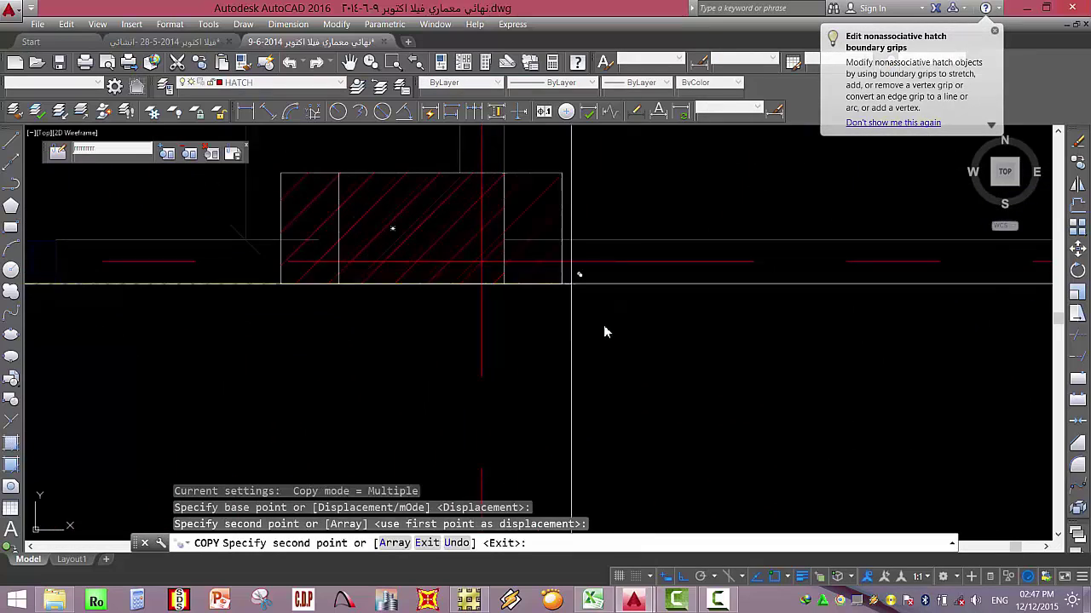
Place another copy of the column on axis 6 at the wall junction between the two bedrooms and end the copying.
scroll(268, 353, "down", 5)
scroll(219, 354, "up", 2)
scroll(218, 354, "up", 5)
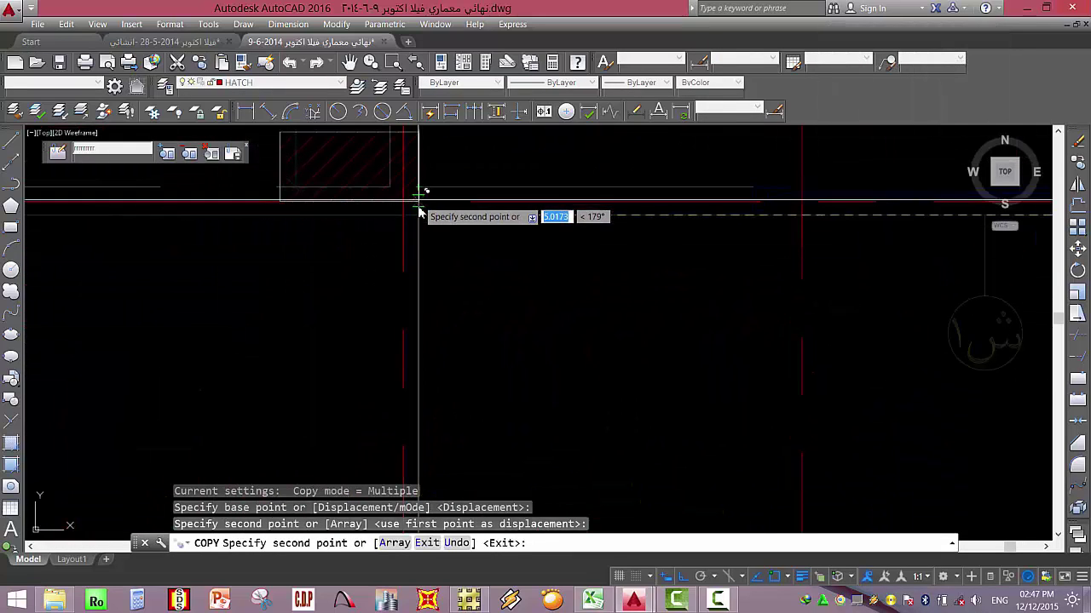
scroll(416, 213, "up", 4)
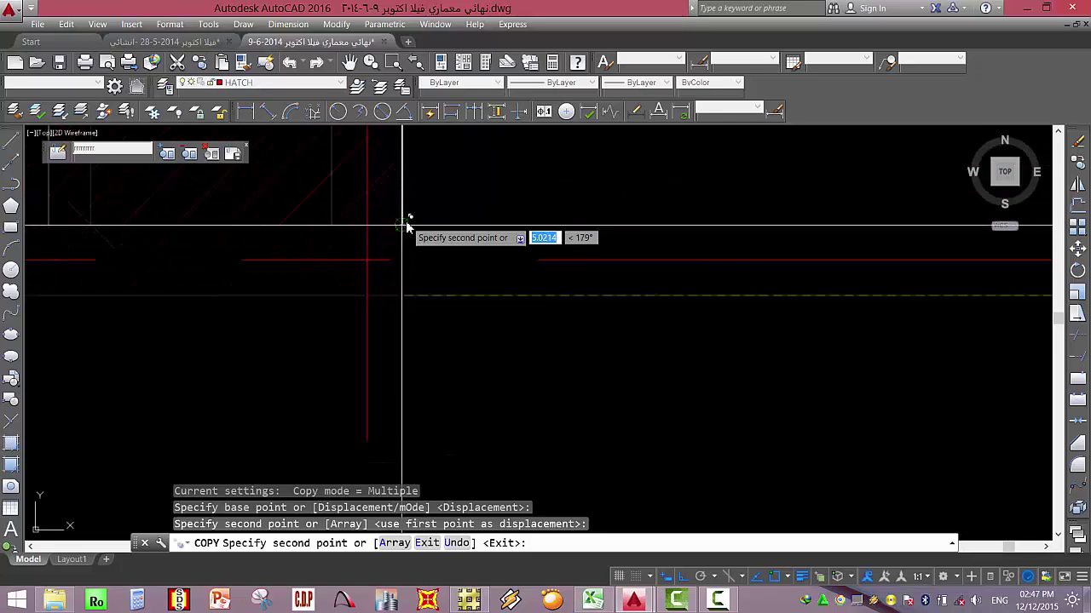
key("Escape")
scroll(413, 249, "down", 6)
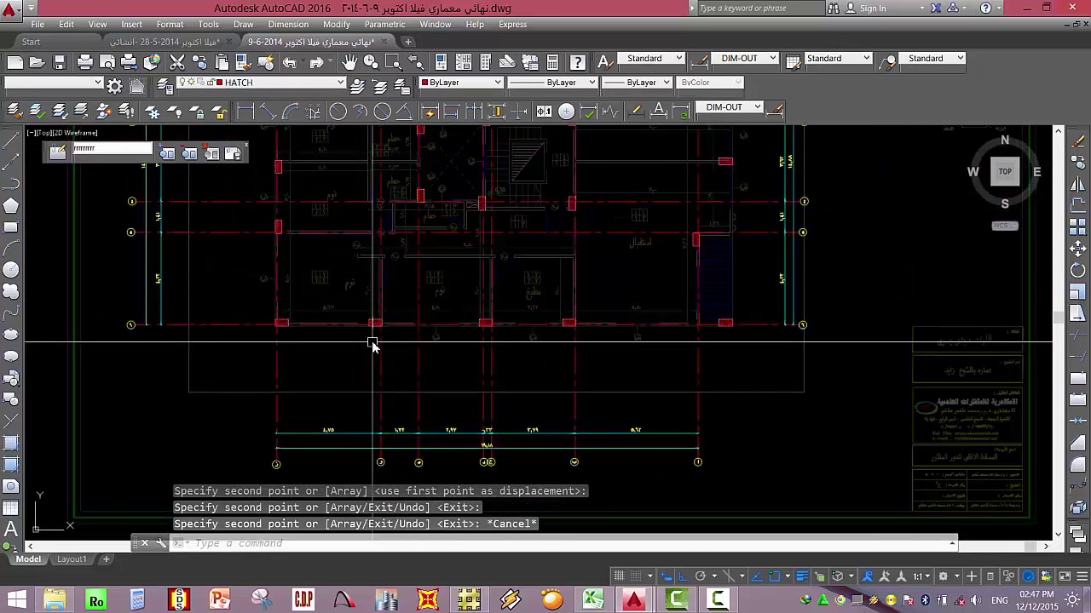
scroll(577, 446, "up", 2)
scroll(548, 440, "down", 3)
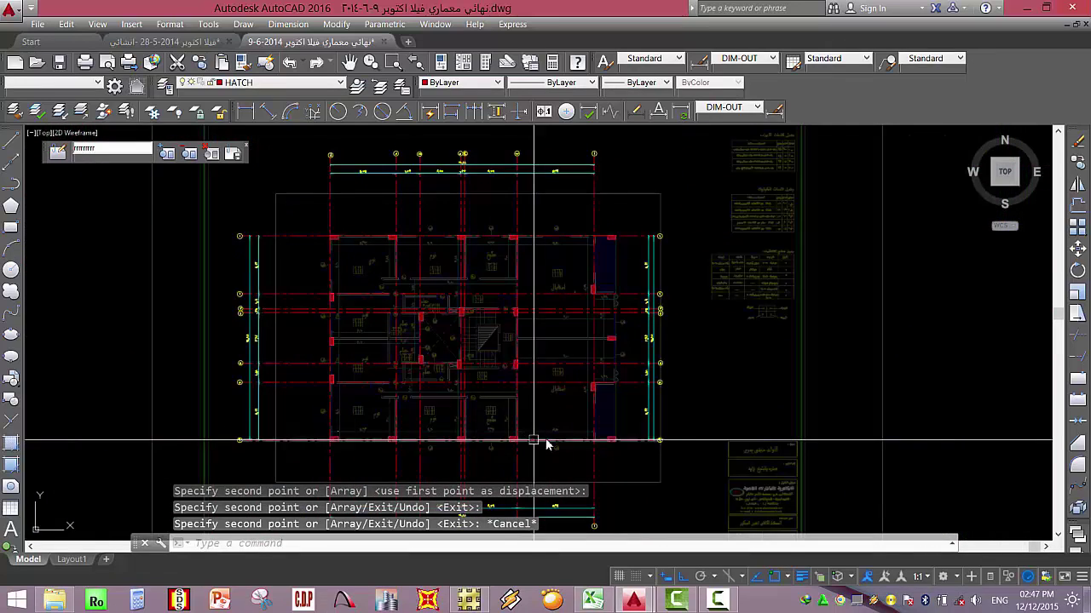
Measure the horizontal distance between the outer reception column near axis 5 and the stairwell column near axis 4.
scroll(548, 440, "up", 2)
scroll(616, 455, "down", 2)
scroll(614, 448, "up", 2)
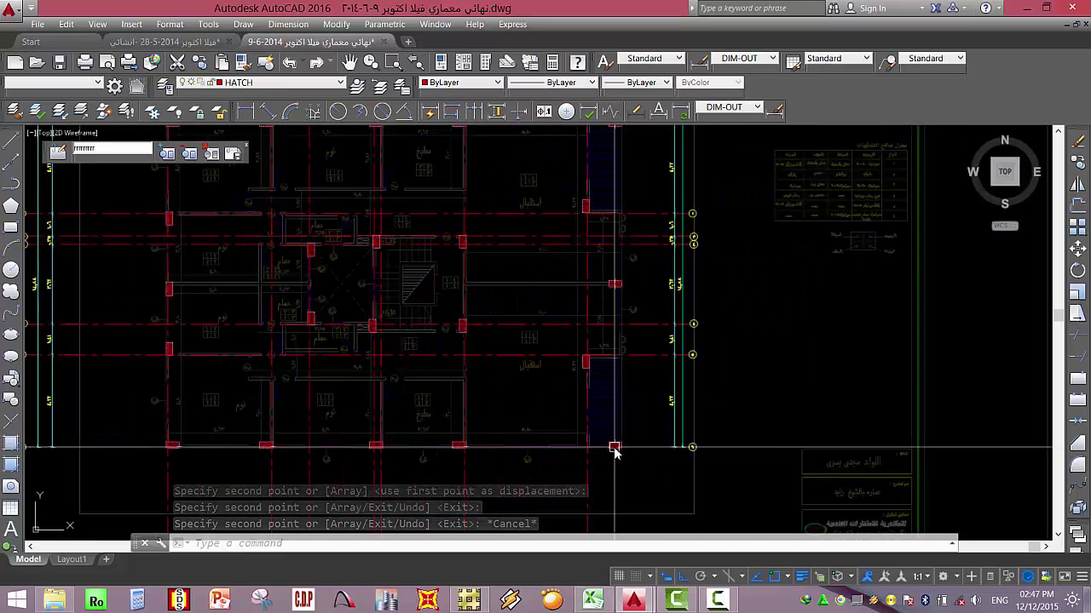
scroll(596, 383, "down", 2)
scroll(515, 354, "up", 2)
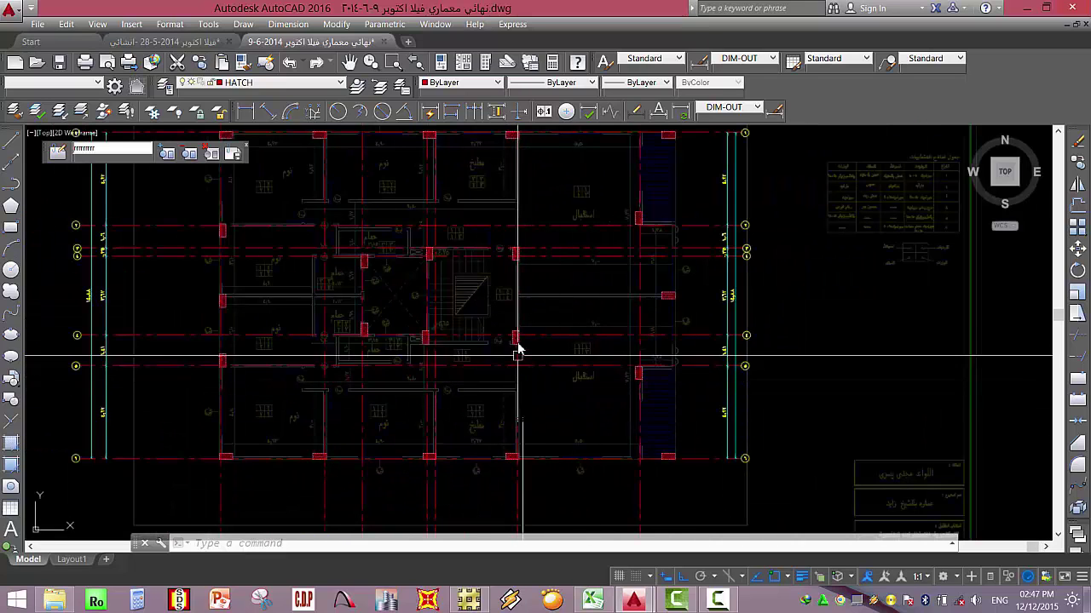
scroll(640, 385, "up", 2)
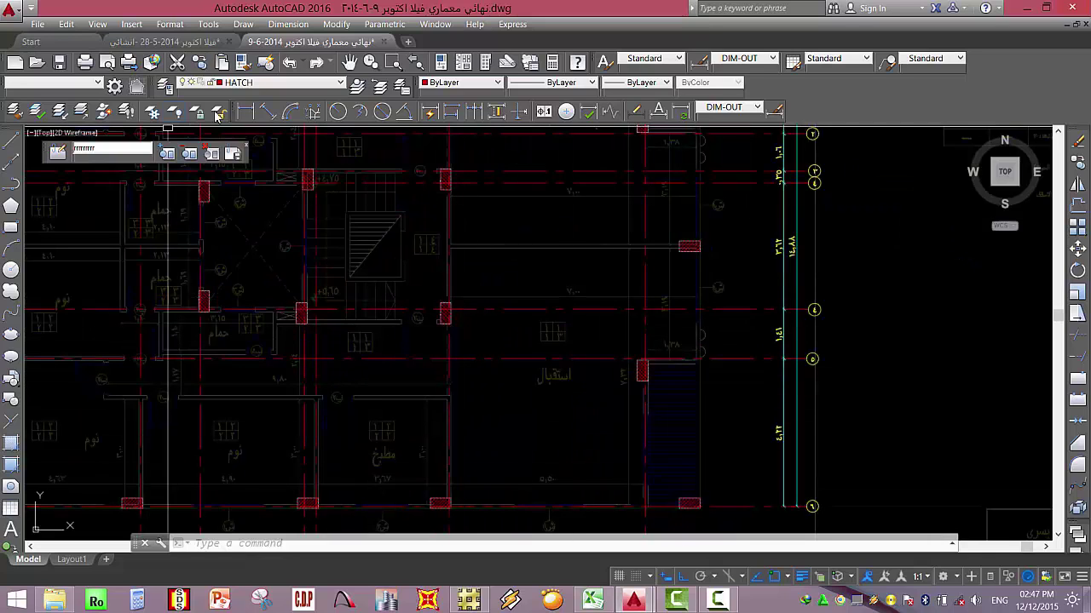
left_click(245, 111)
left_click(641, 361)
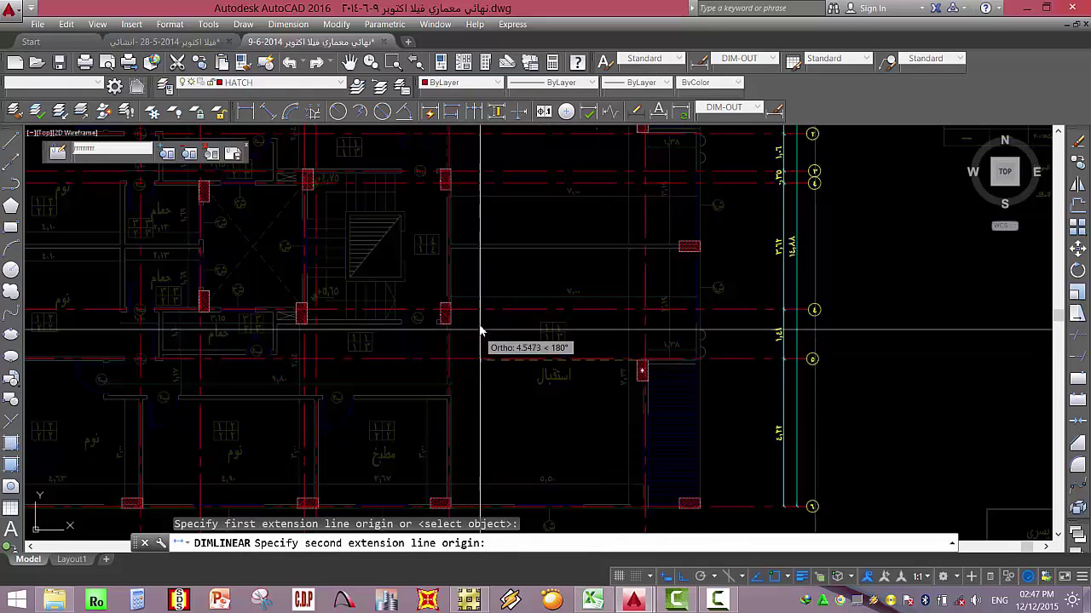
left_click(458, 328)
key("Escape")
key("Escape")
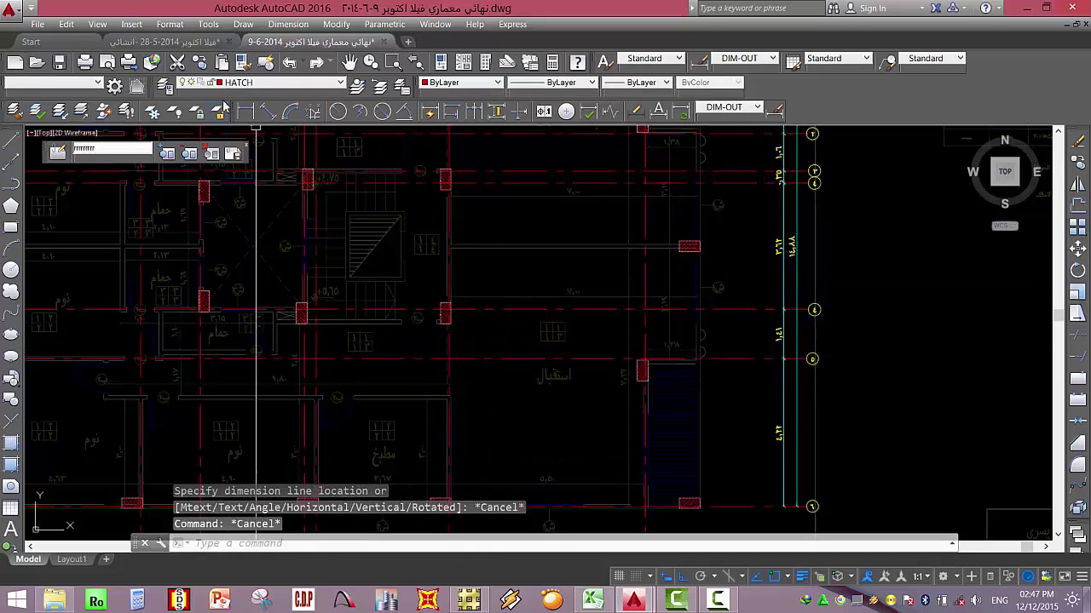
Measure the diagonal distance from the kitchen-corner column on axis 6 to the outer reception column near axis 5.
left_click(266, 112)
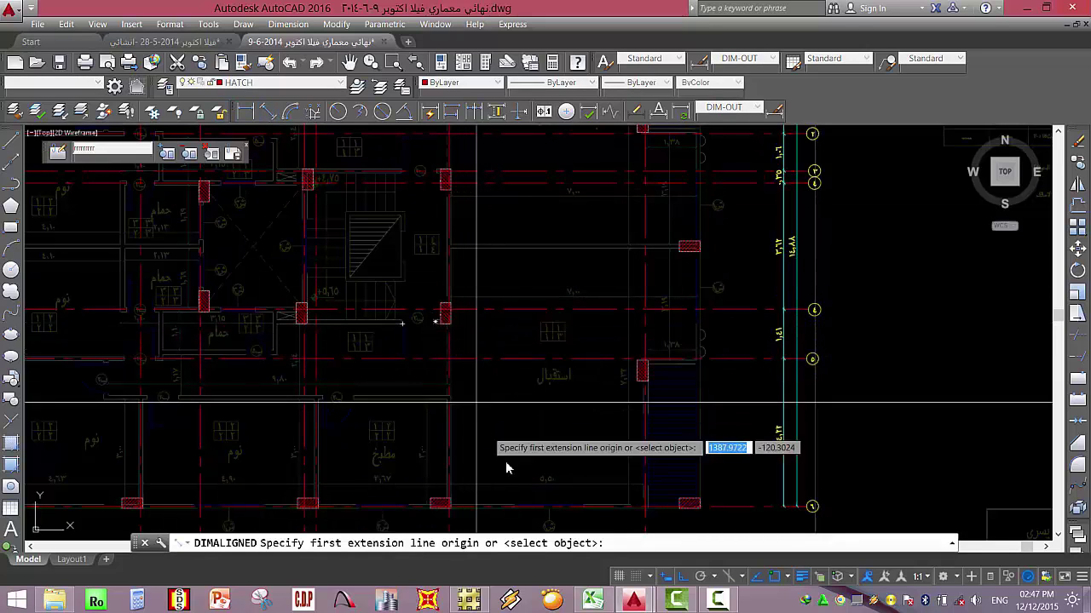
left_click(440, 502)
left_click(636, 382)
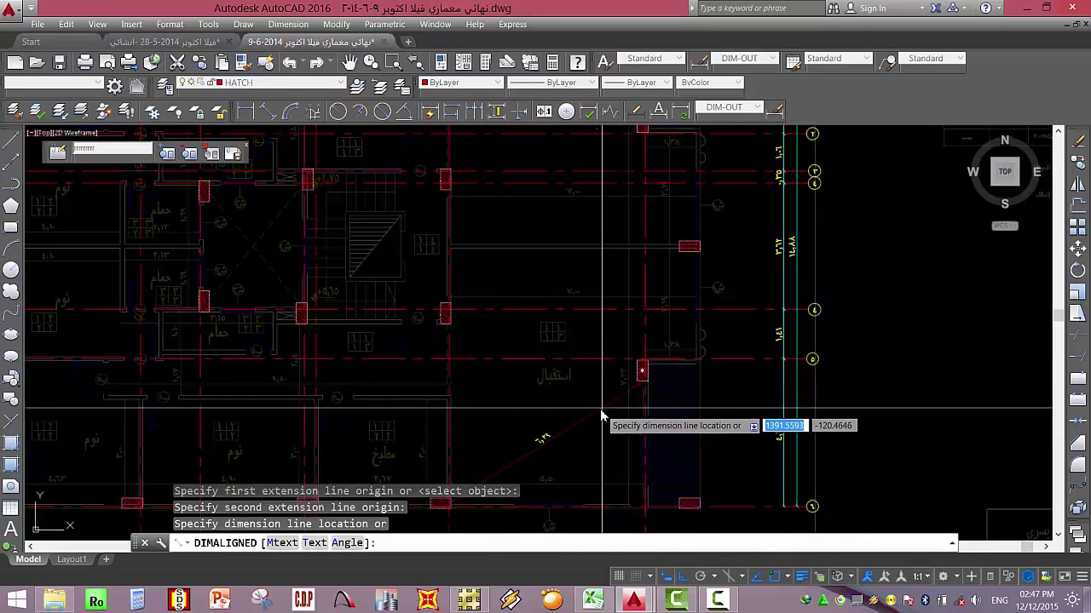
key("Escape")
key("Escape")
Save the in-place edits back to the column block reference and save the drawing.
scroll(605, 392, "down", 5)
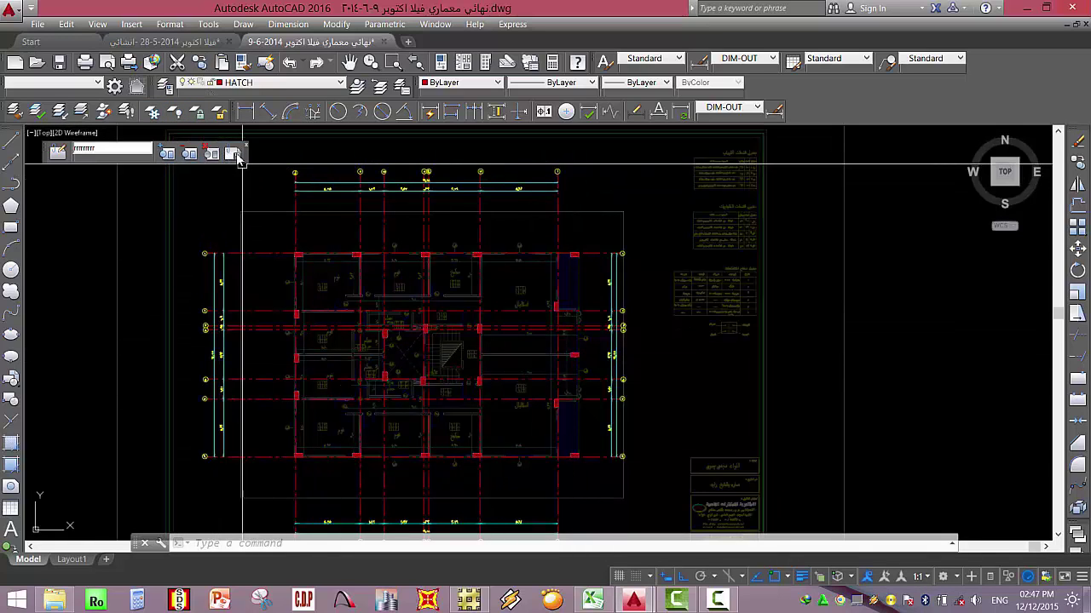
left_click(237, 155)
left_click(554, 345)
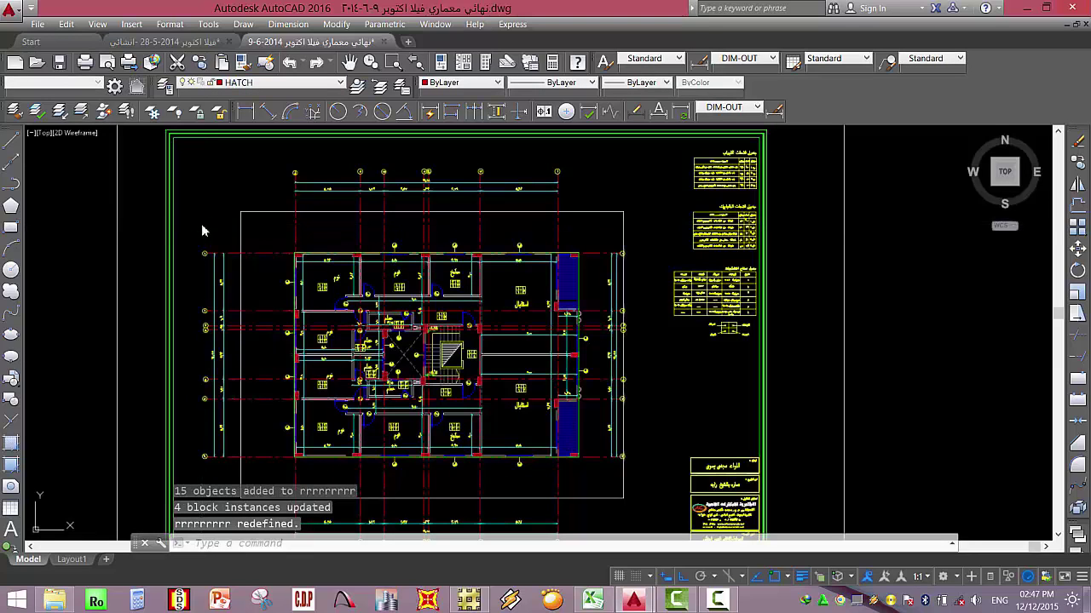
key("ctrl+s")
Examine how the updated columns fall on the roof-rooms and basement floor plans.
scroll(456, 410, "up", 4)
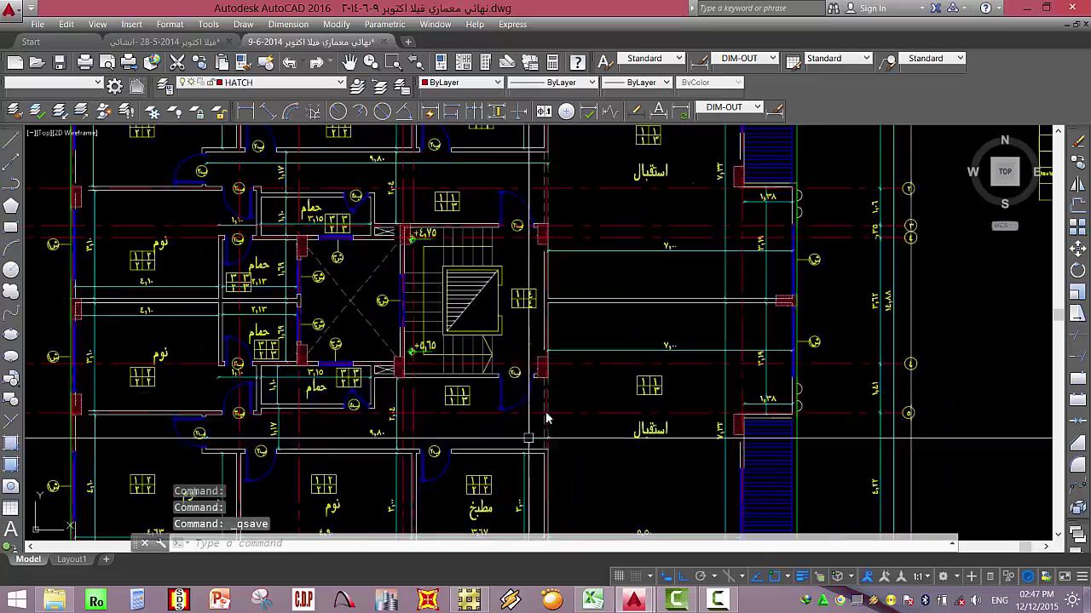
scroll(456, 409, "down", 10)
scroll(458, 407, "up", 5)
scroll(457, 407, "up", 5)
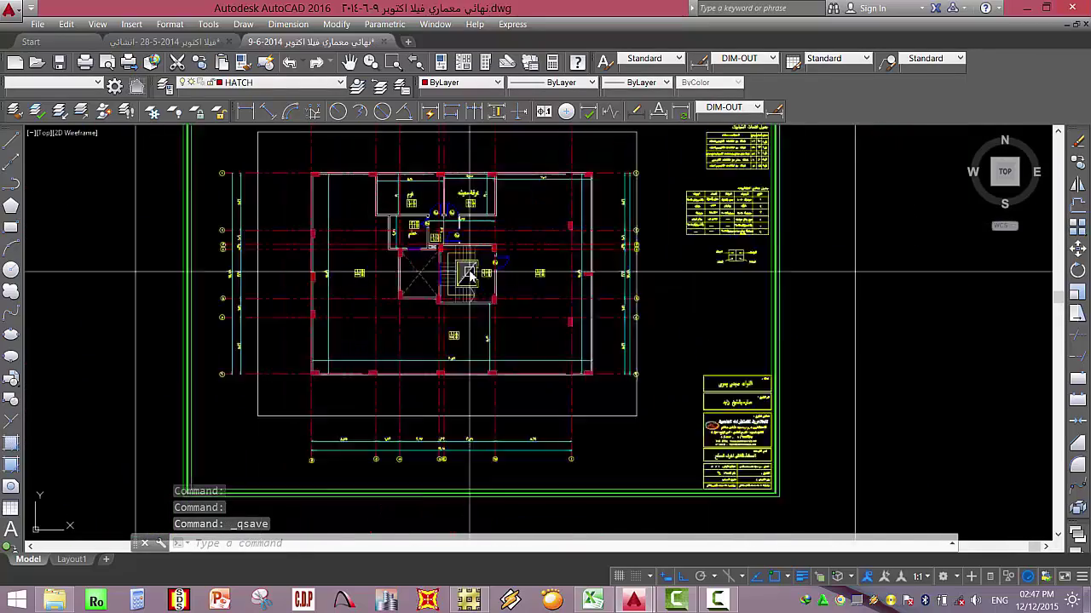
scroll(806, 460, "up", 2)
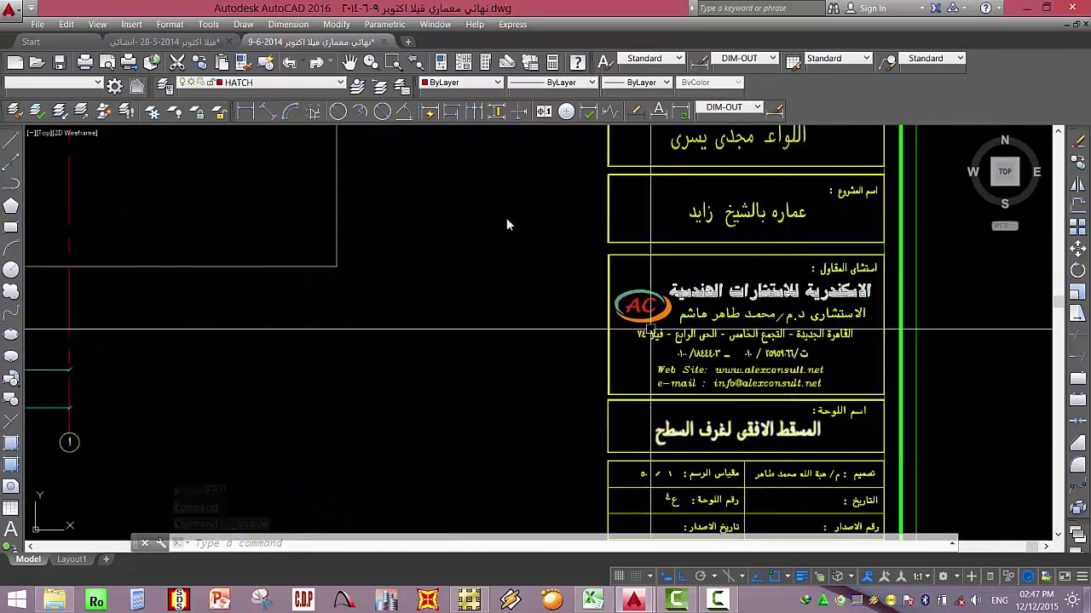
scroll(506, 224, "down", 9)
scroll(435, 293, "up", 4)
scroll(497, 350, "up", 4)
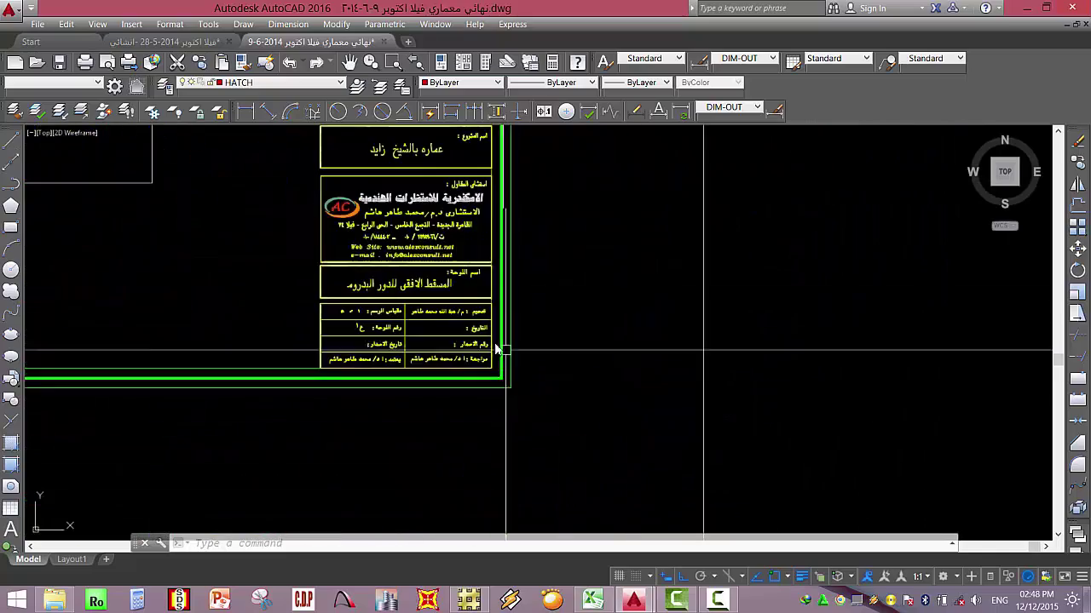
scroll(458, 429, "down", 4)
scroll(597, 426, "up", 3)
mouse_move(631, 426)
middle_mouse_down()
mouse_move(667, 490)
mouse_move(652, 484)
middle_mouse_up()
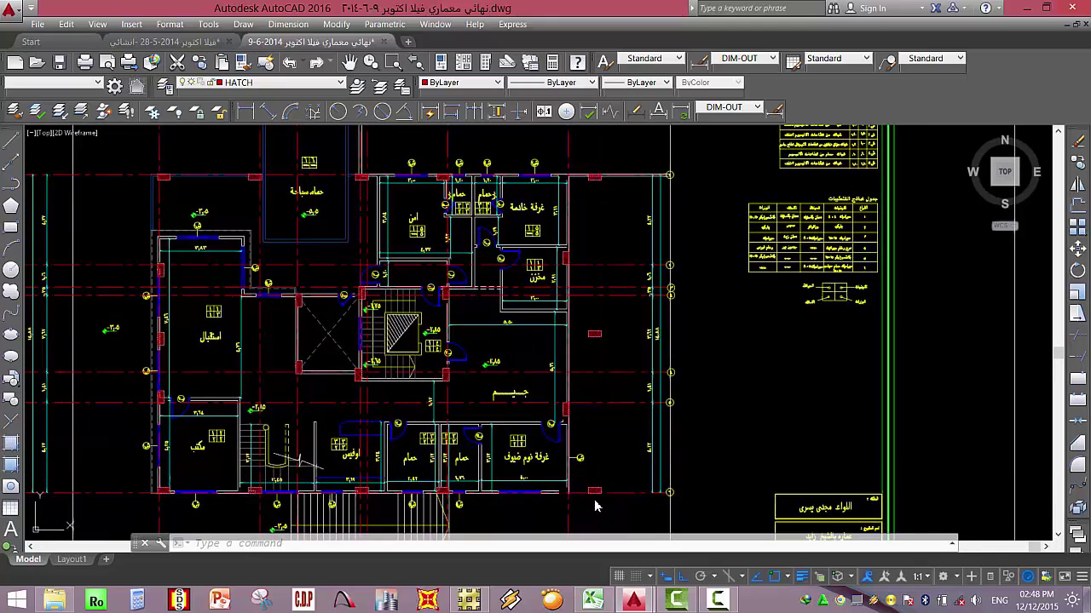
middle_click_drag(595, 506, 606, 466)
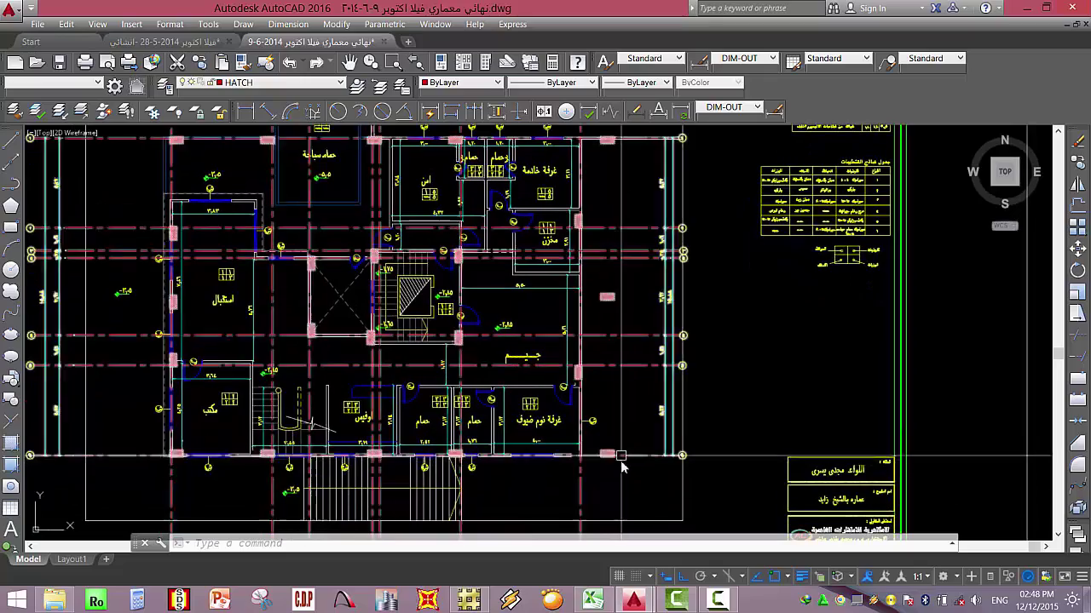
Examine the outer columns around the hall and curved entrance steps on the ground floor plan.
scroll(621, 466, "down", 3)
mouse_move(579, 304)
middle_mouse_down()
mouse_move(608, 383)
mouse_move(582, 491)
middle_mouse_up()
scroll(709, 395, "up", 3)
scroll(735, 352, "up", 5)
scroll(735, 352, "down", 6)
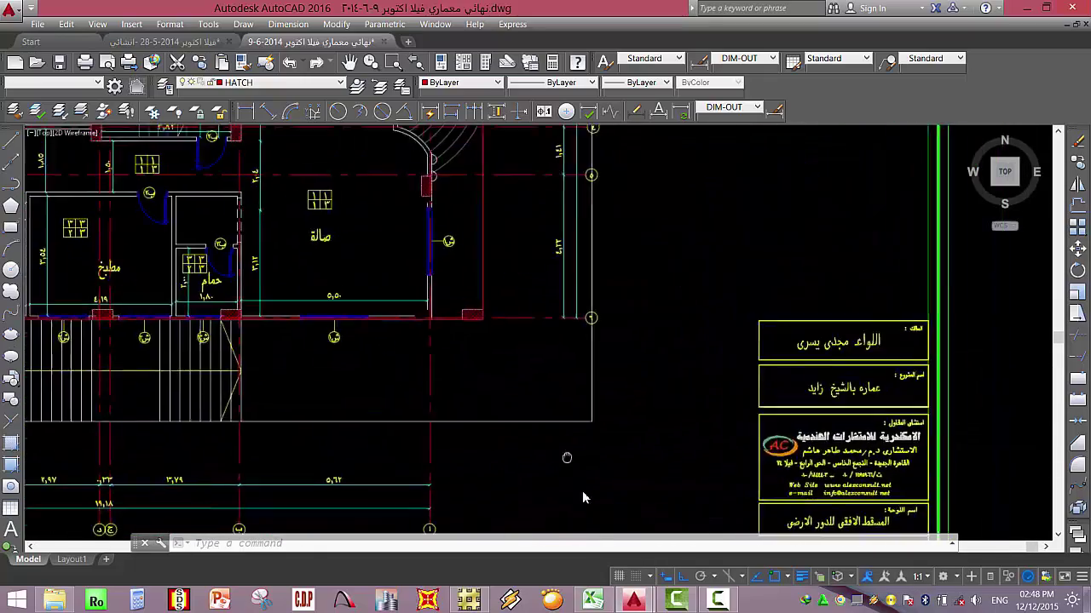
scroll(570, 460, "up", 2)
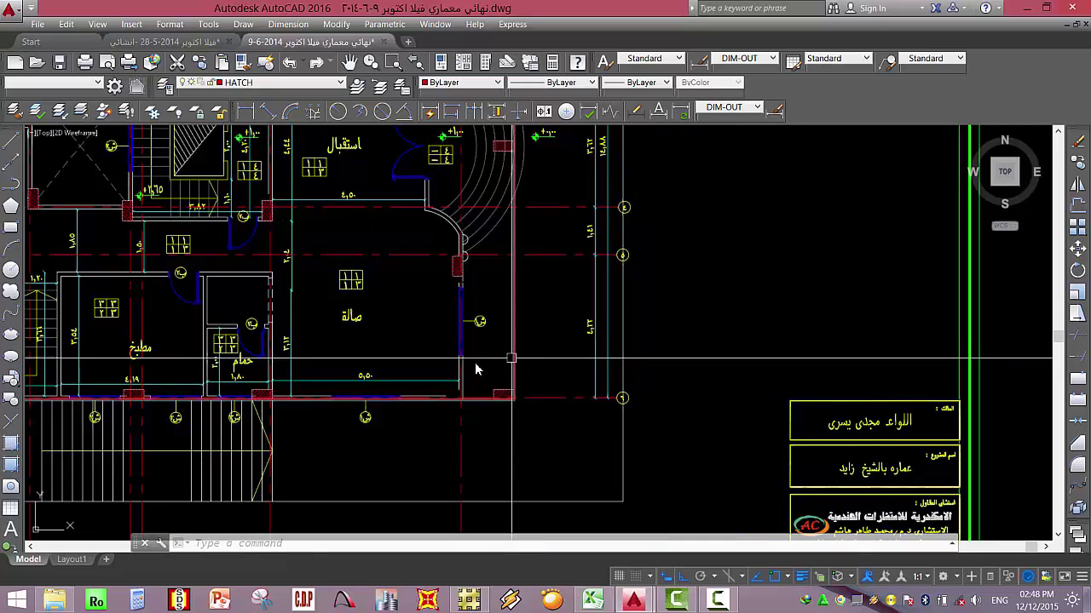
scroll(531, 361, "down", 1)
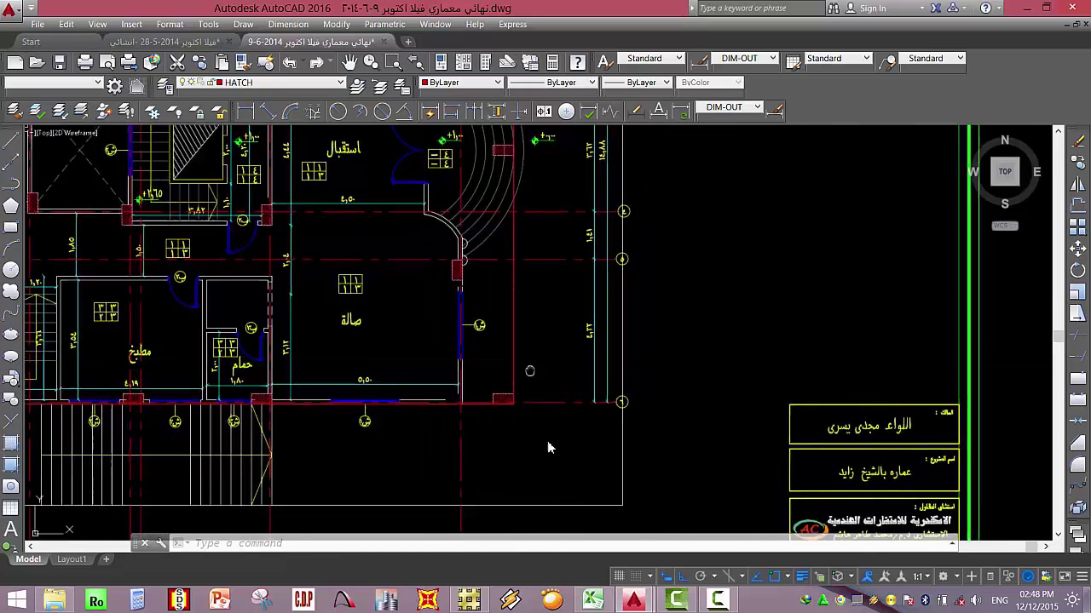
scroll(553, 397, "down", 3)
scroll(540, 391, "up", 2)
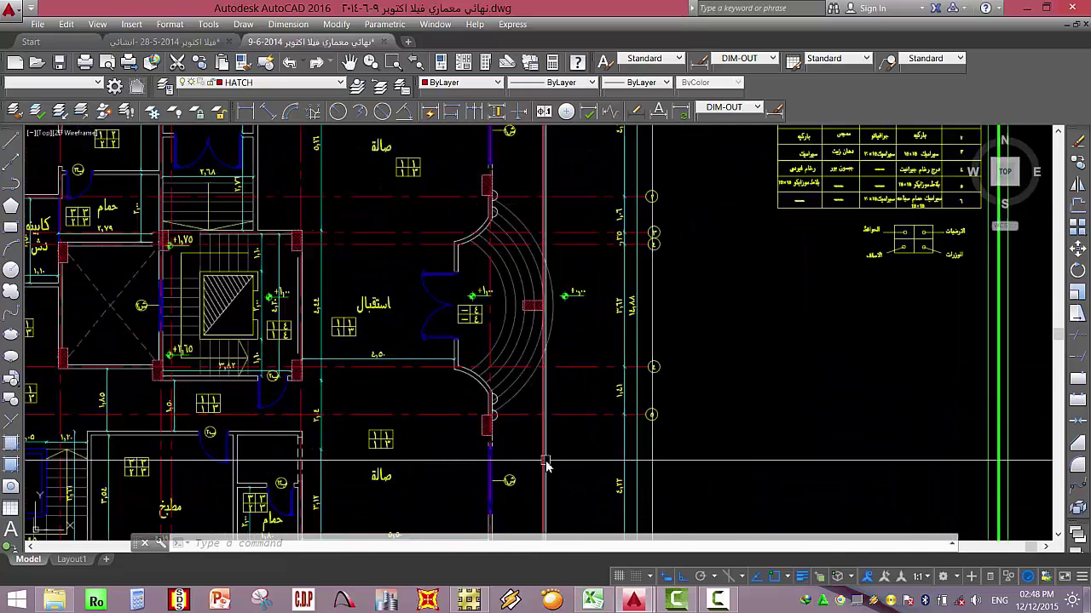
middle_click_drag(546, 464, 553, 321)
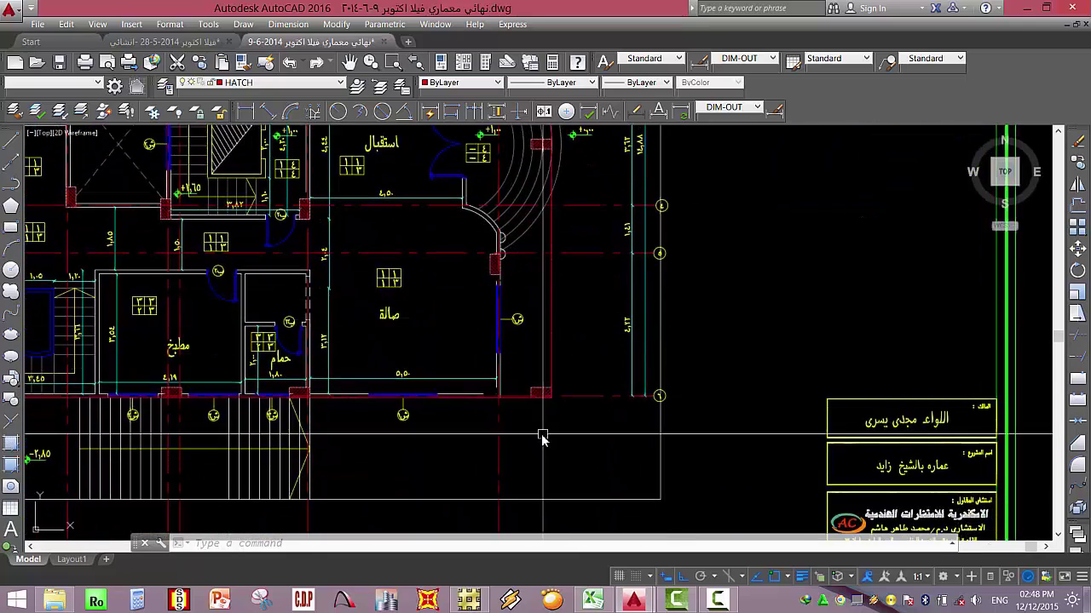
scroll(549, 458, "down", 2)
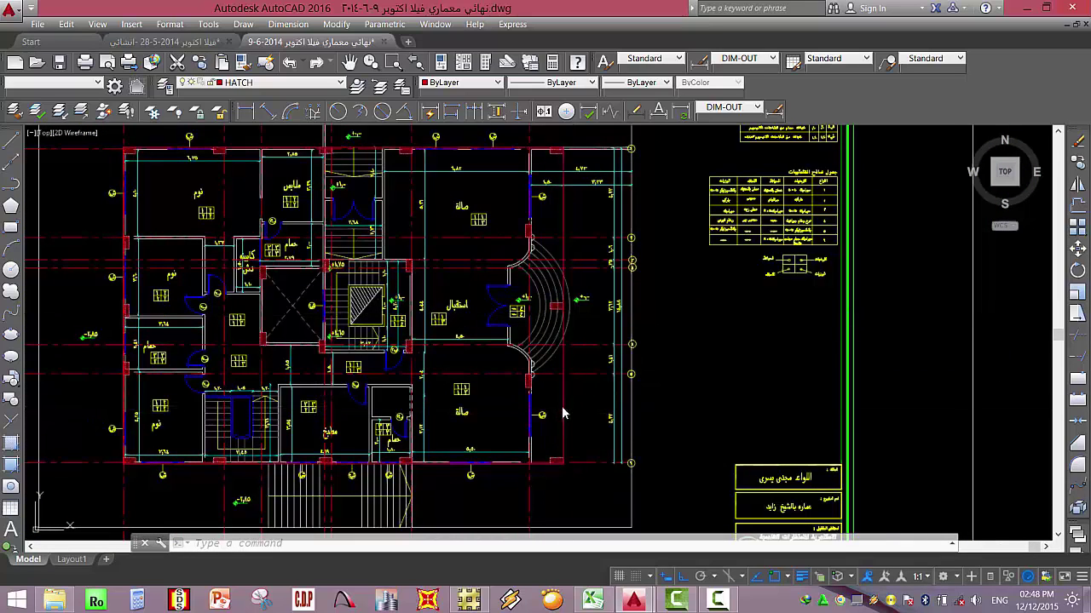
Stretch the building outline's outer corner on axis 6 horizontally to the hall's outer wall face.
left_click(558, 463)
scroll(560, 464, "up", 5)
scroll(561, 490, "down", 5)
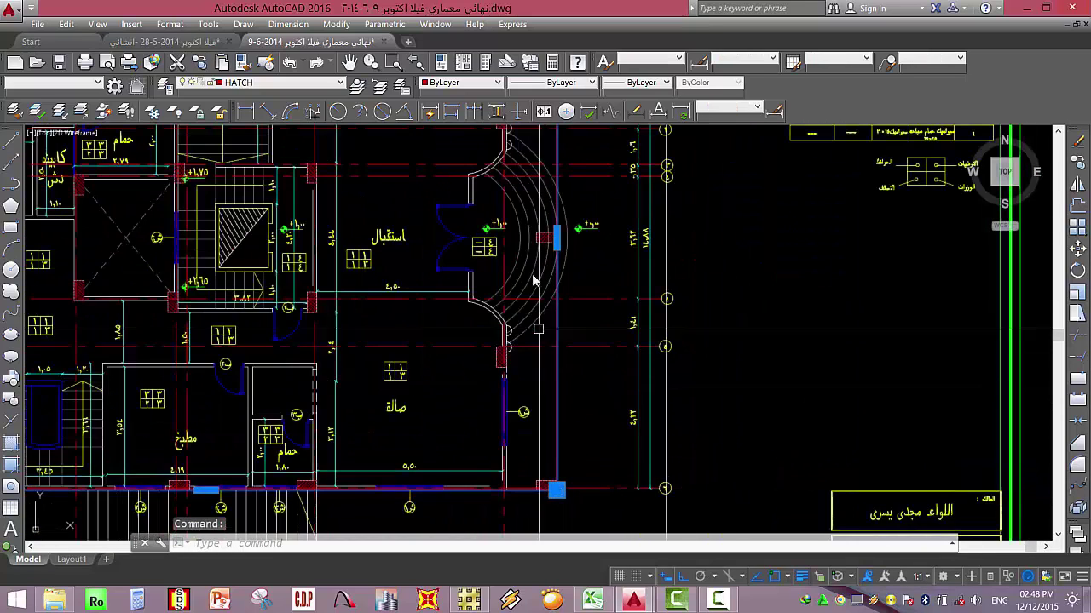
scroll(555, 503, "up", 4)
left_click(552, 428)
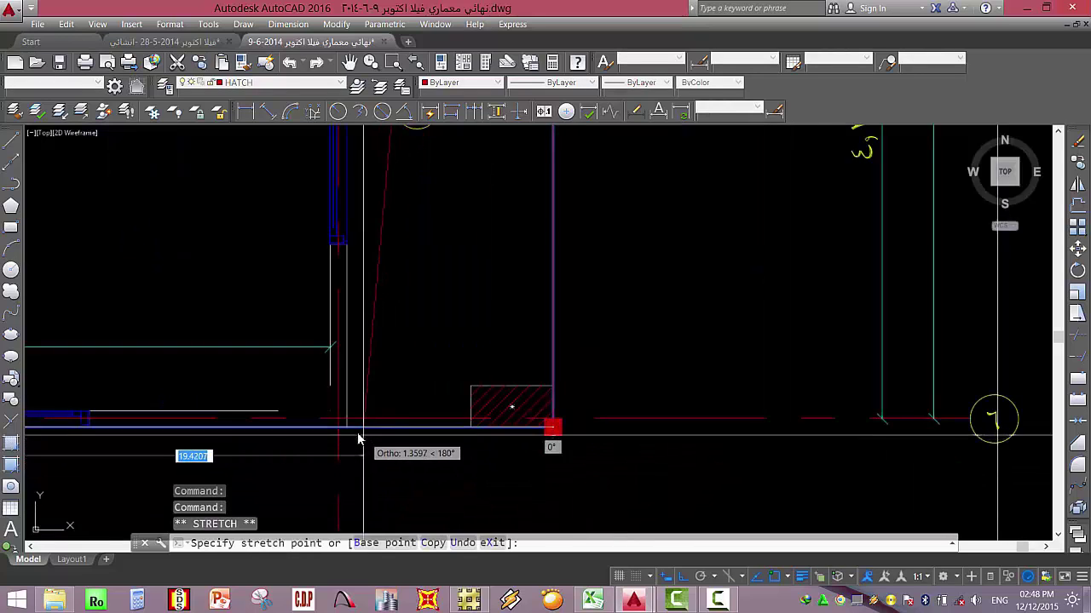
left_click(344, 434)
Stretch the building outline's outer corner on axis 1 to the hall's outer wall face.
scroll(344, 433, "down", 5)
scroll(564, 162, "up", 6)
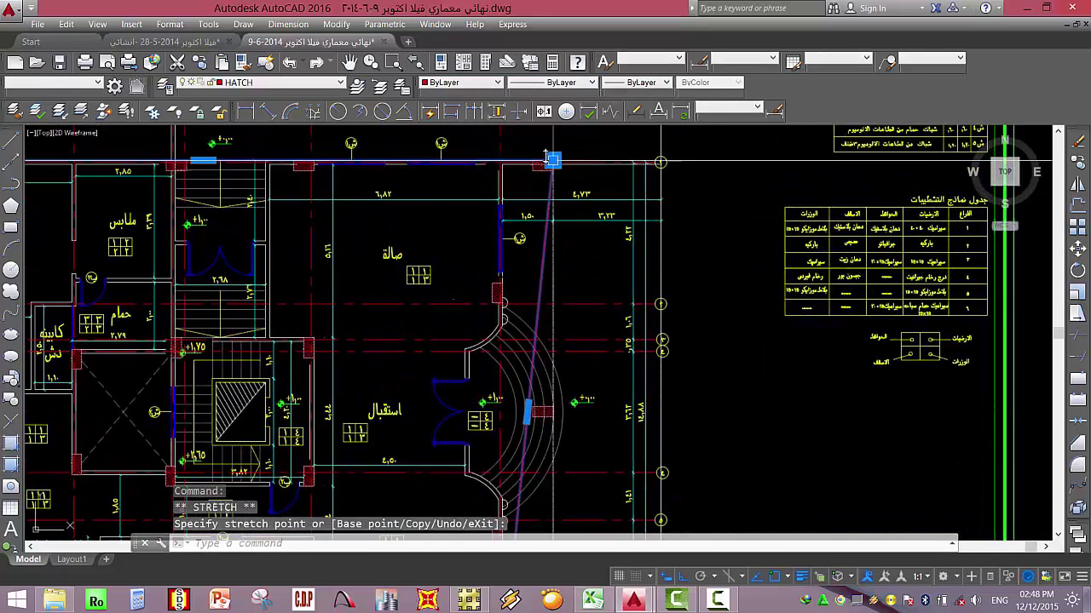
left_click(577, 186)
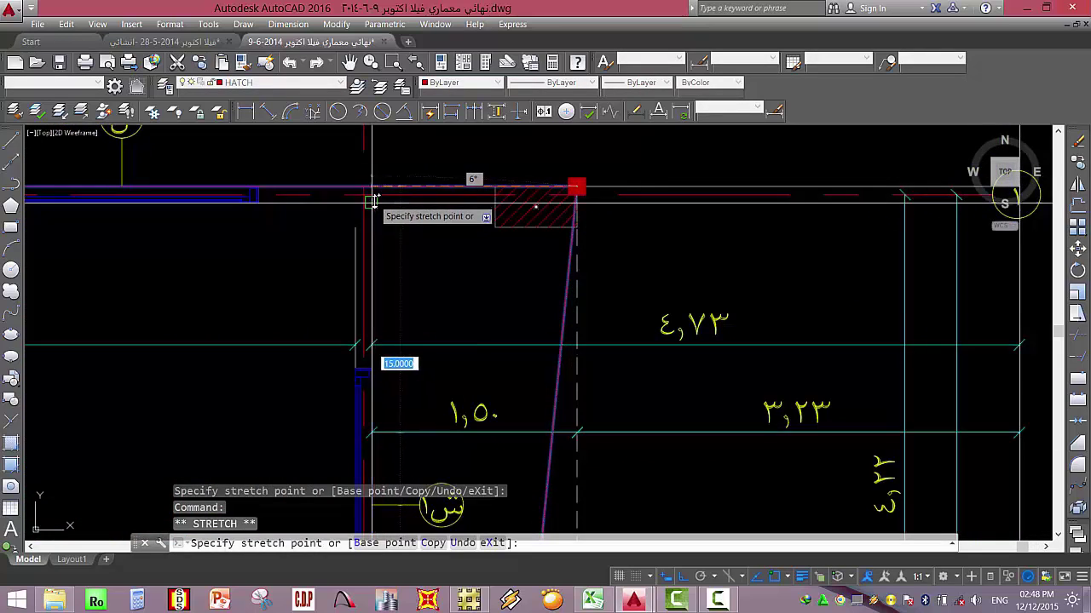
scroll(366, 183, "up", 4)
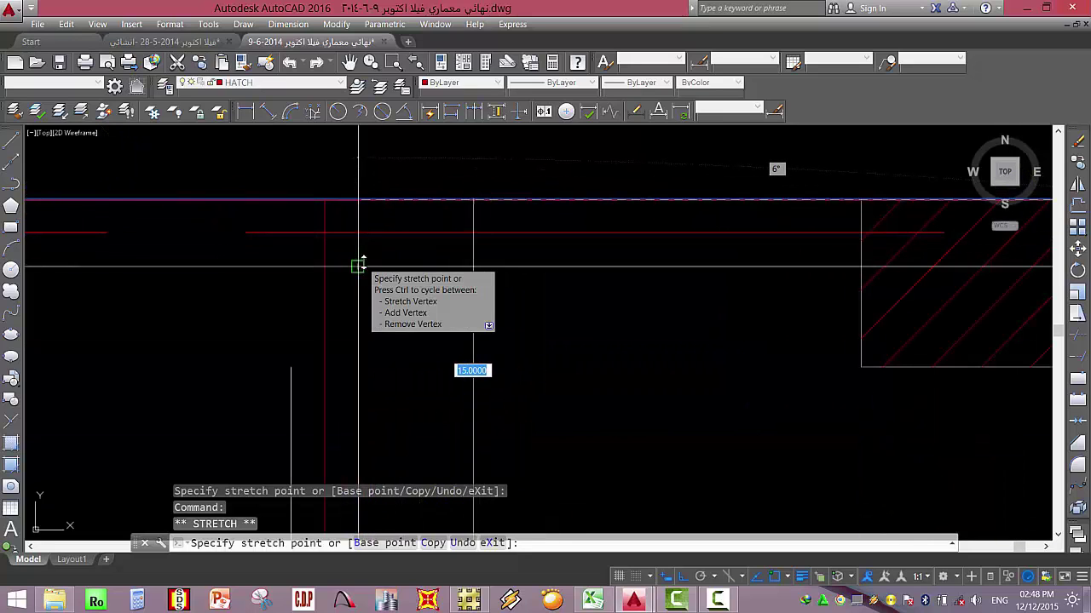
scroll(404, 253, "down", 3)
key("Escape")
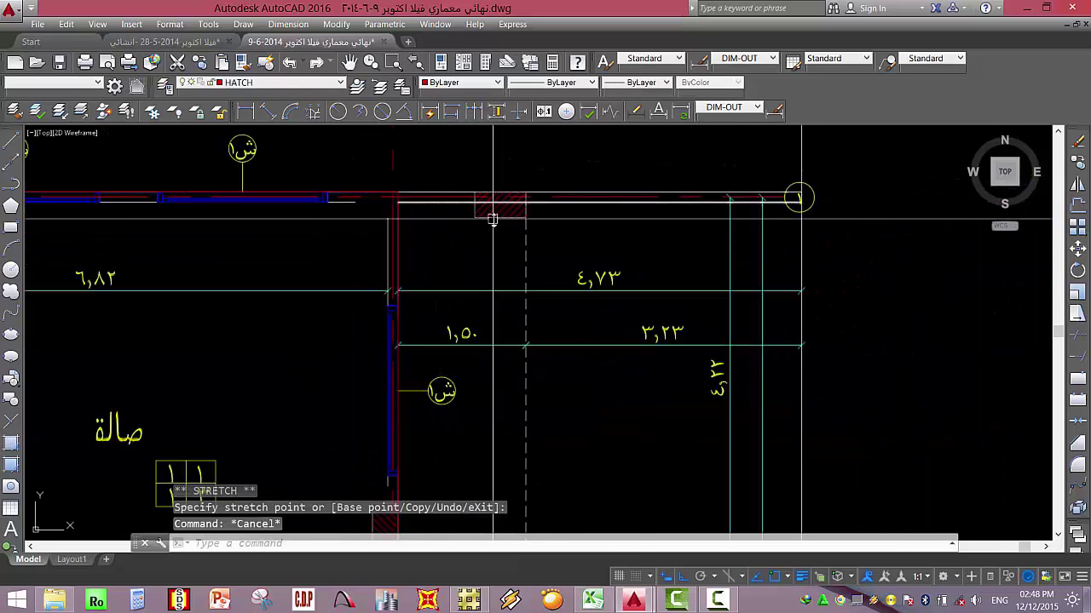
Open the column block reference for in-place editing with all nested objects selected.
left_click(495, 213)
right_click(494, 219)
left_click(576, 284)
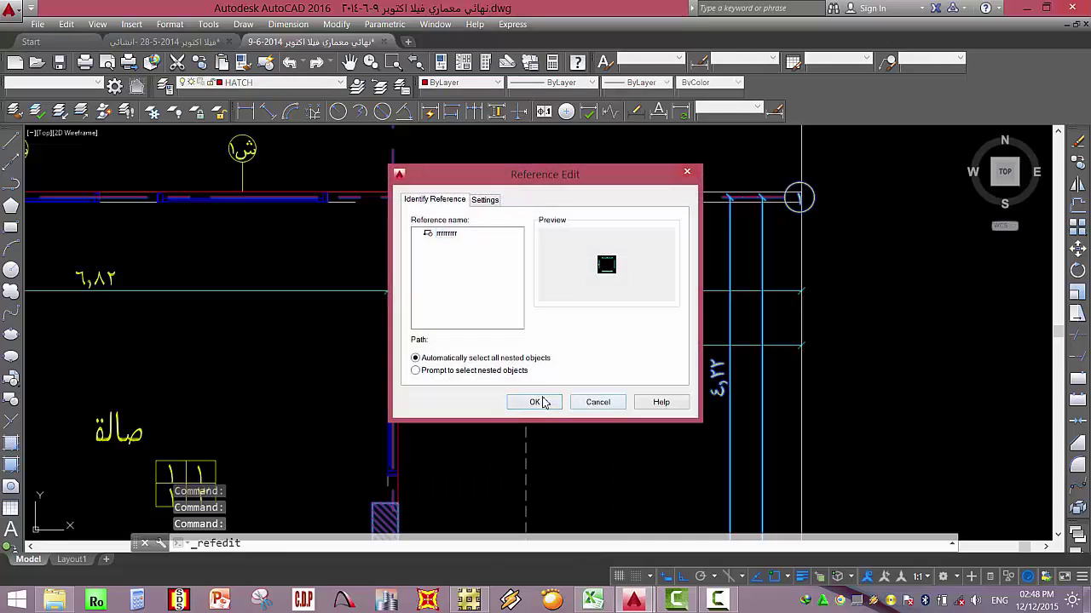
left_click(538, 404)
Move the outer columns on axis 1, axis 6 and at the curved entrance steps horizontally to the hall's outer wall face.
left_click(436, 254)
left_click(577, 175)
scroll(445, 312, "down", 3)
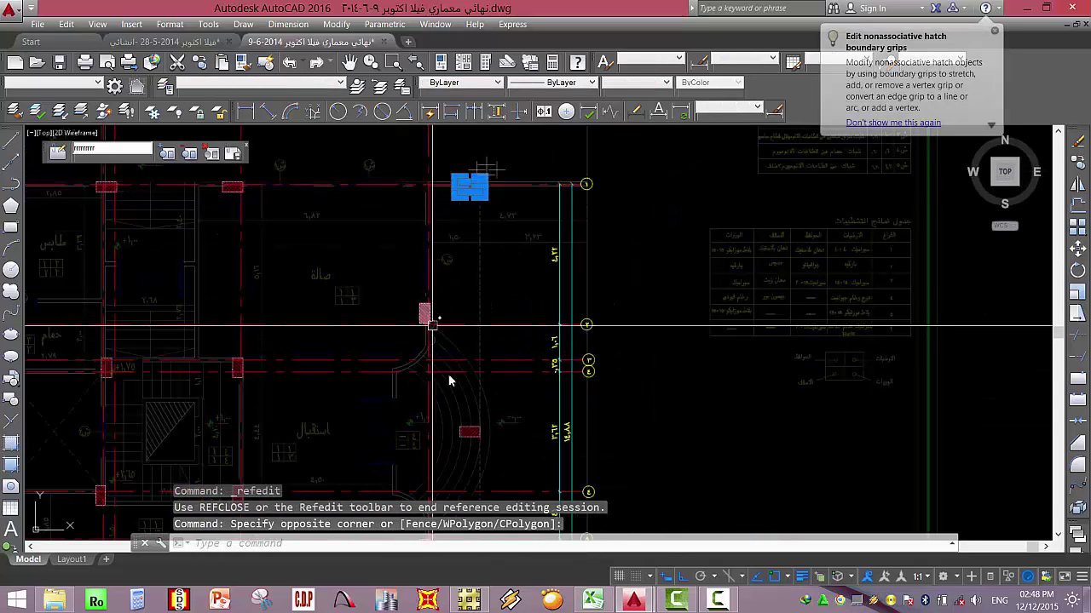
scroll(538, 397, "up", 3)
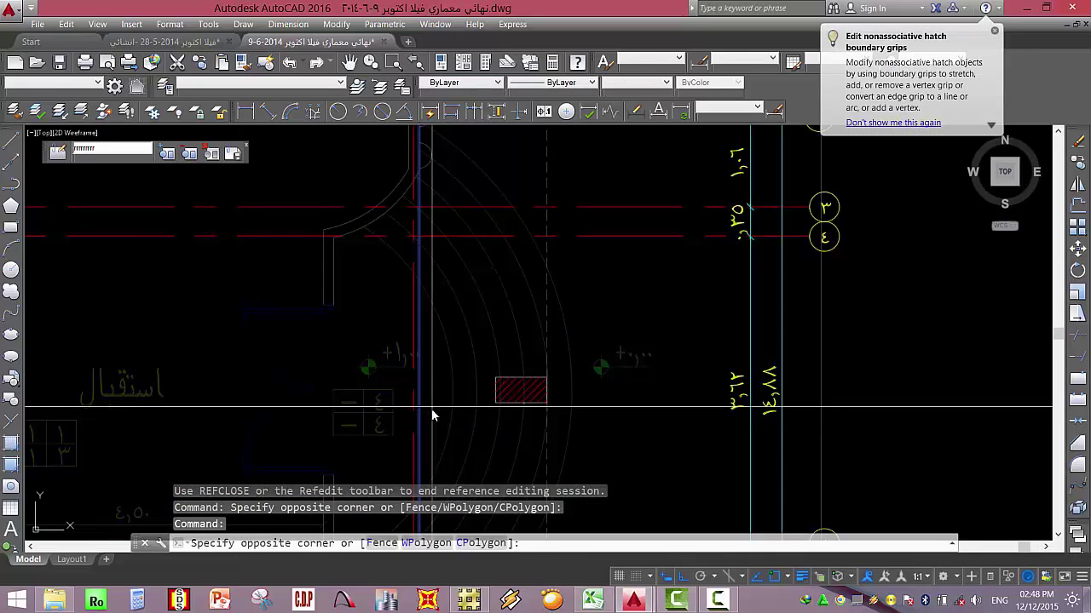
left_click(435, 402)
left_click(564, 361)
scroll(535, 312, "down", 5)
left_click(522, 431)
scroll(524, 435, "up", 5)
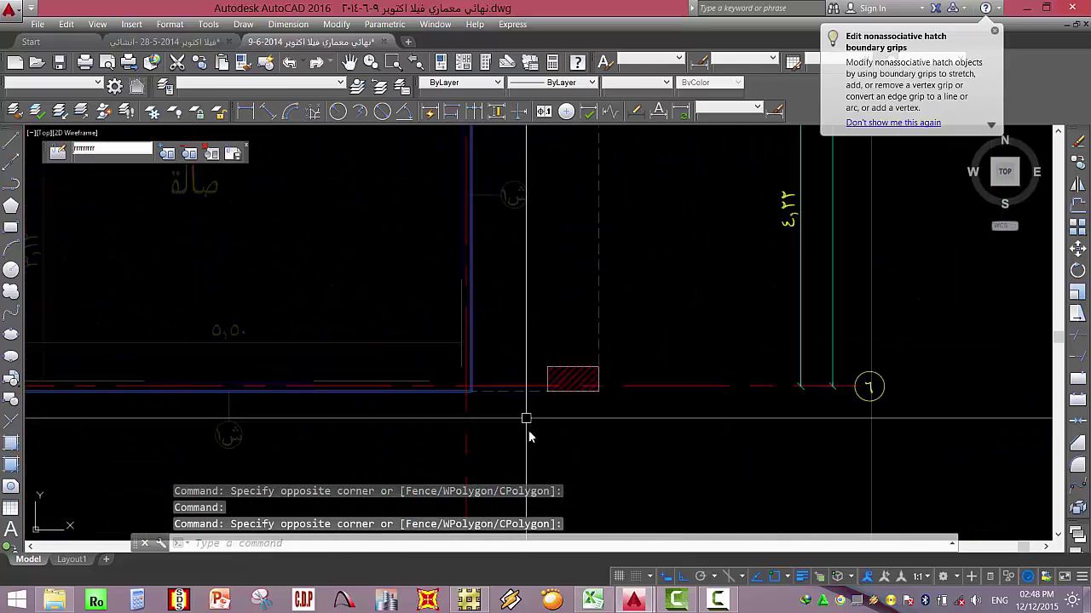
left_click(625, 317)
type("m")
key("Return")
scroll(604, 379, "up", 5)
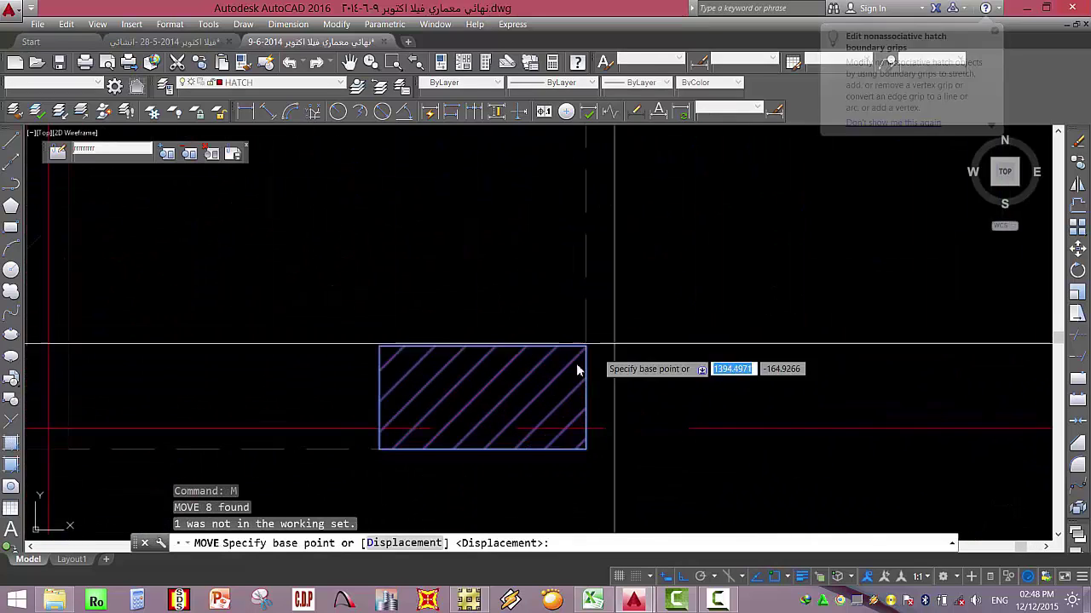
left_click(587, 348)
scroll(540, 324, "down", 3)
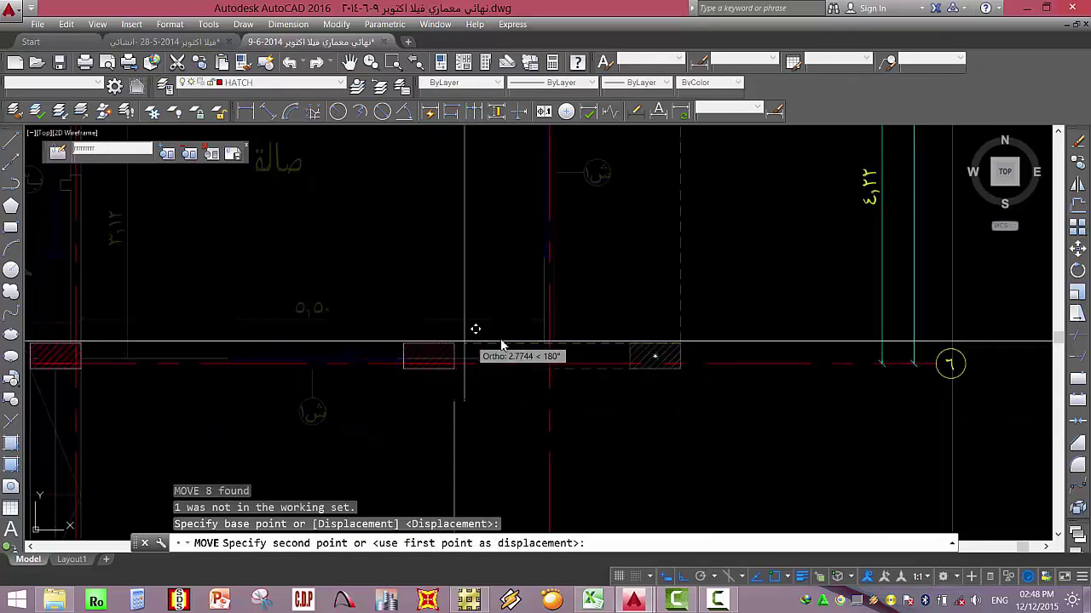
scroll(616, 378, "up", 3)
left_click(631, 358)
scroll(604, 434, "down", 6)
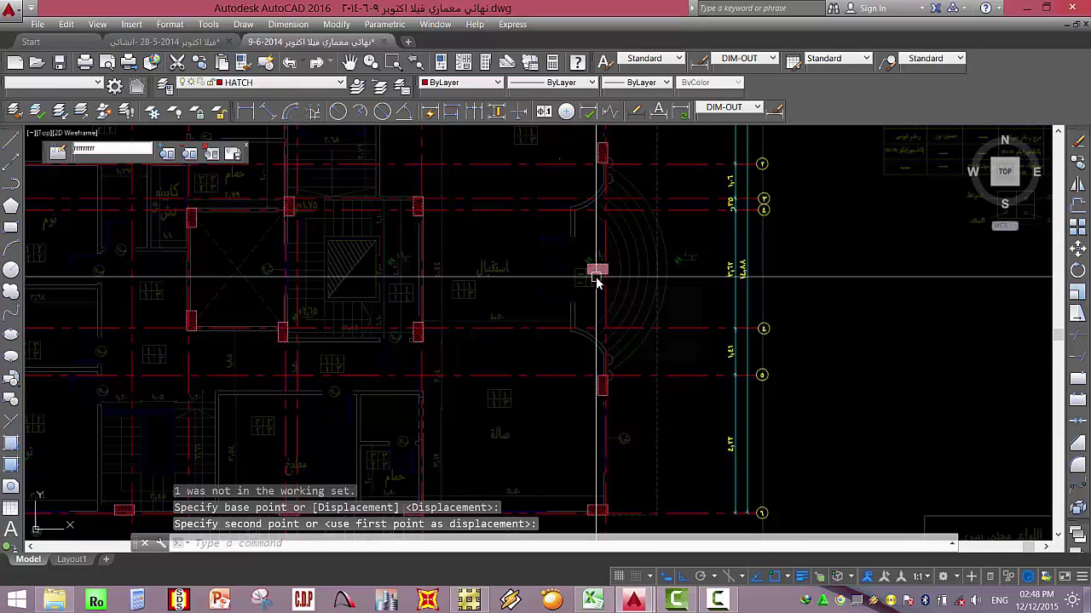
key("Escape")
key("Escape")
key("Escape")
scroll(597, 277, "up", 3)
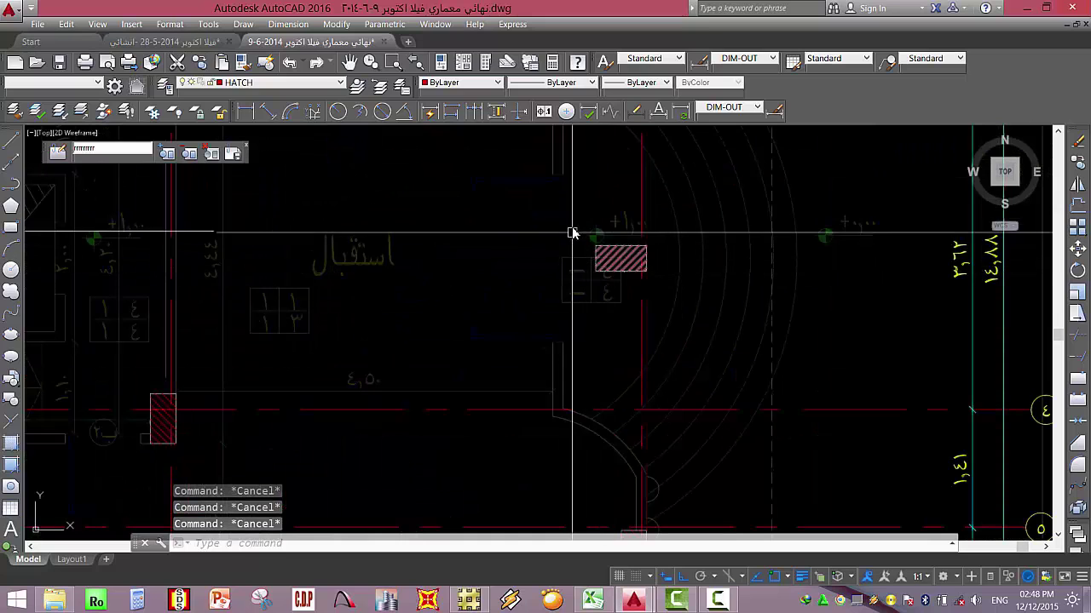
Delete the hatched column standing in the middle of the curved entrance steps, together with its outline.
left_click(571, 232)
left_click(688, 323)
key("Delete")
scroll(569, 317, "down", 5)
scroll(536, 338, "up", 2)
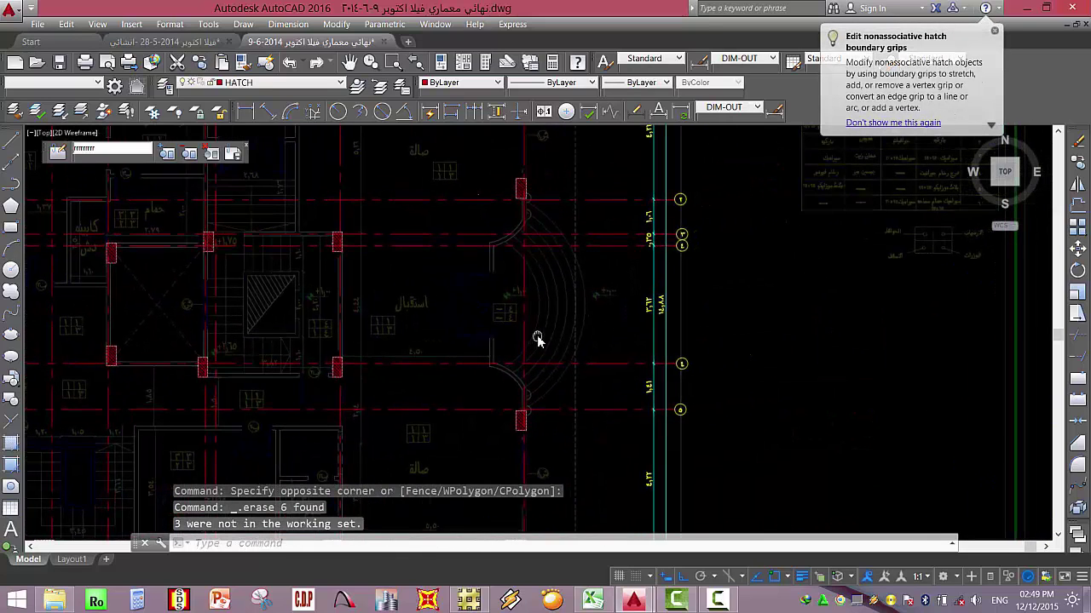
Measure the vertical distance between the two columns flanking the curved entrance, without placing the dimension.
left_click(244, 111)
scroll(555, 224, "up", 3)
left_click(450, 176)
scroll(450, 176, "down", 2)
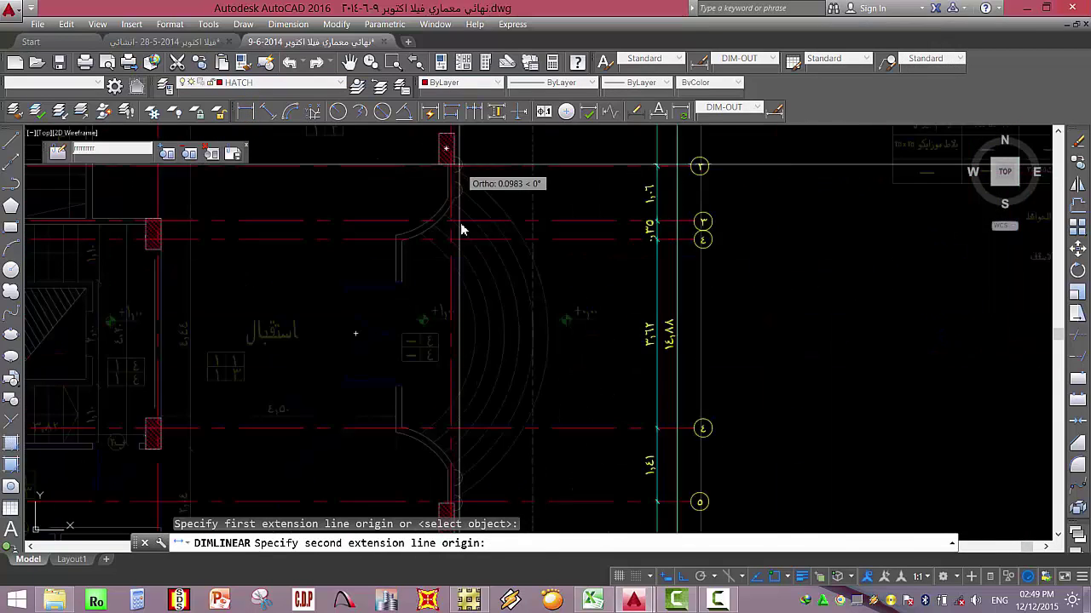
scroll(445, 424, "up", 3)
left_click(438, 409)
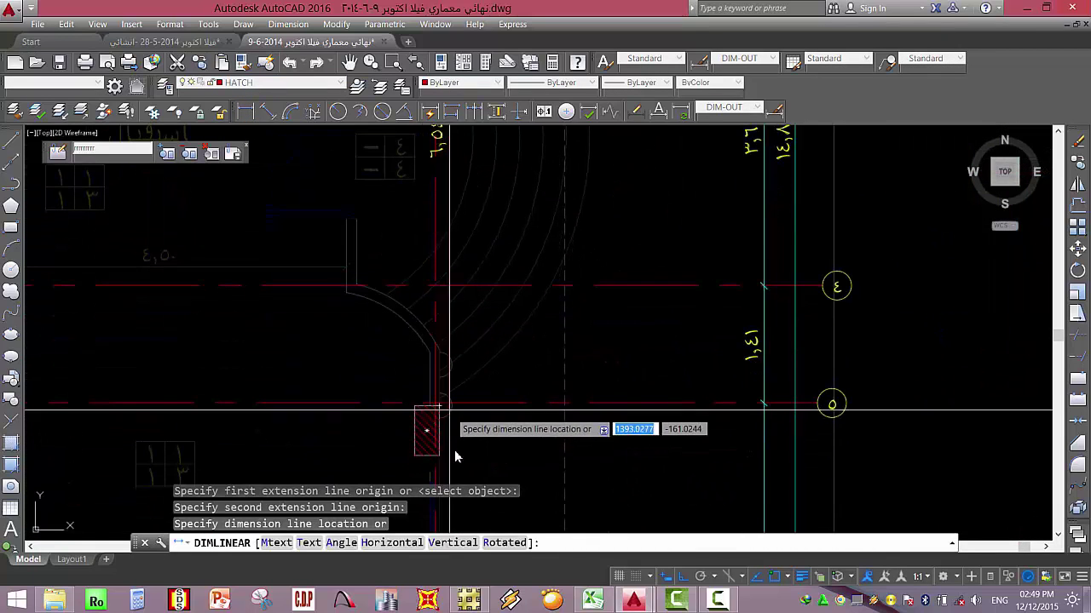
scroll(455, 457, "down", 3)
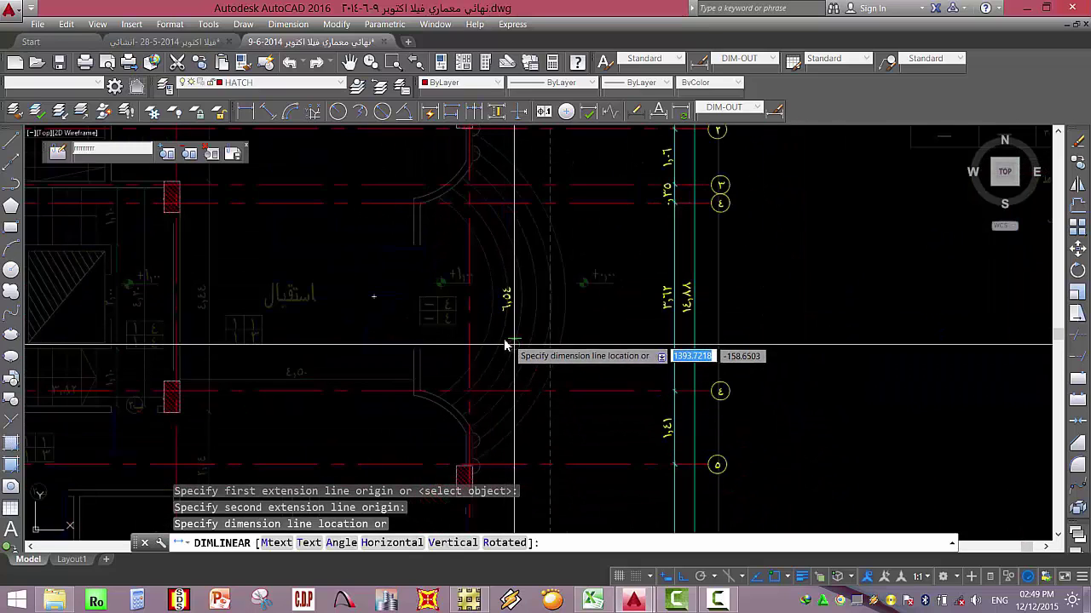
middle_click_drag(505, 345, 535, 349)
key("Escape")
key("Escape")
key("Escape")
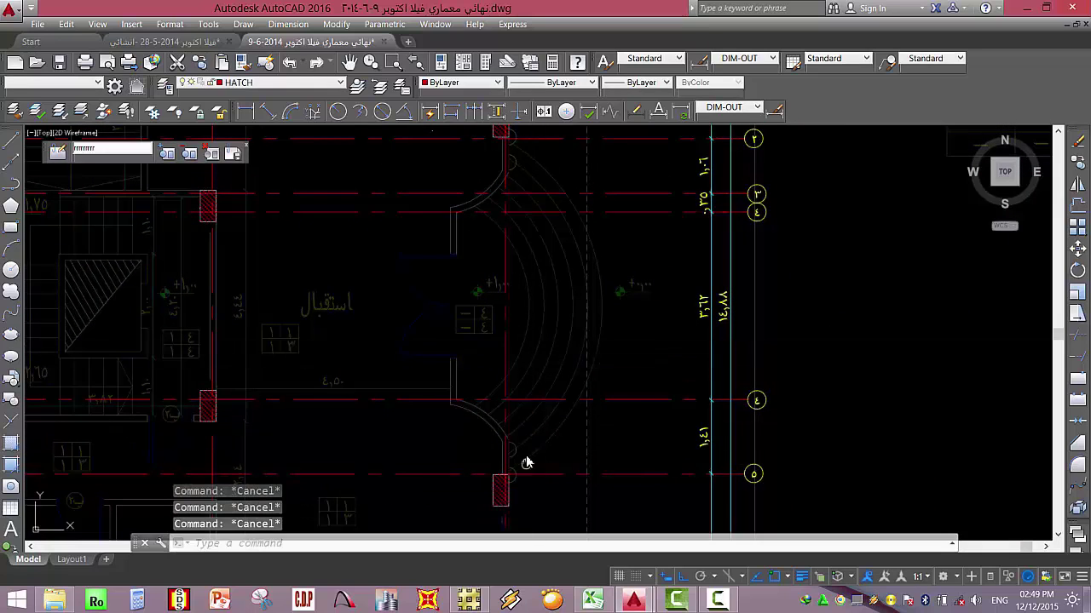
Move the entrance column near axis 5 vertically along the outer wall to the end of the curved wall.
middle_click_drag(527, 463, 517, 413)
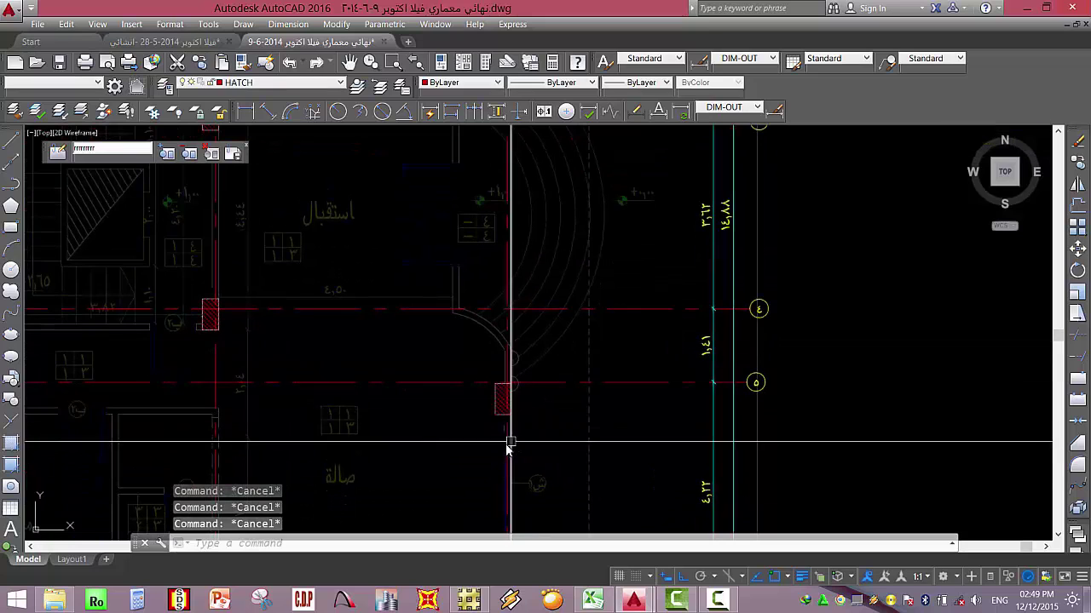
left_click(518, 366)
type("M")
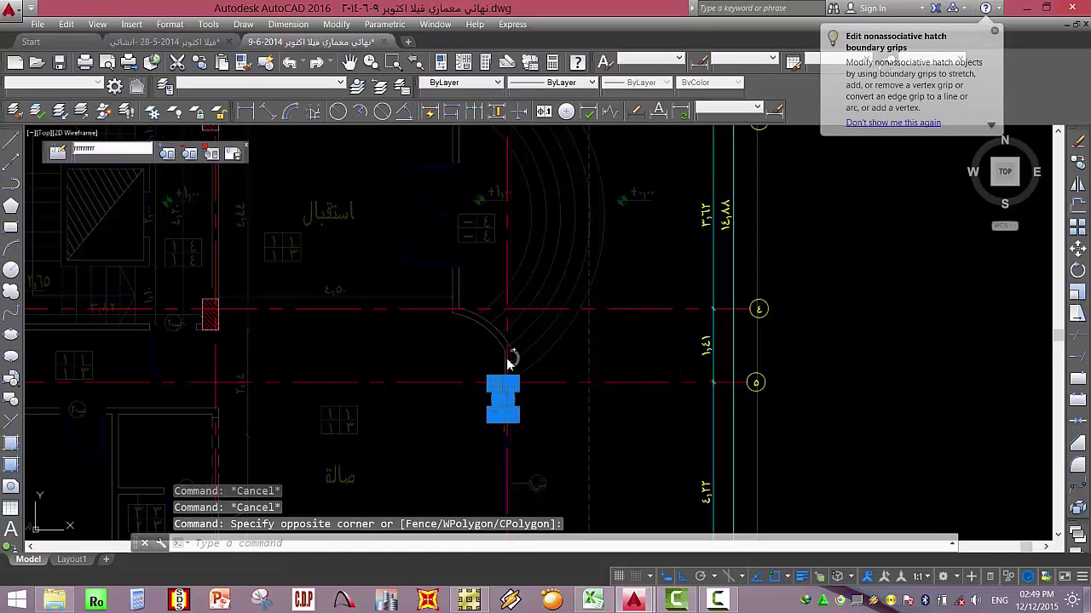
key("Return")
scroll(522, 431, "up", 5)
left_click(507, 437)
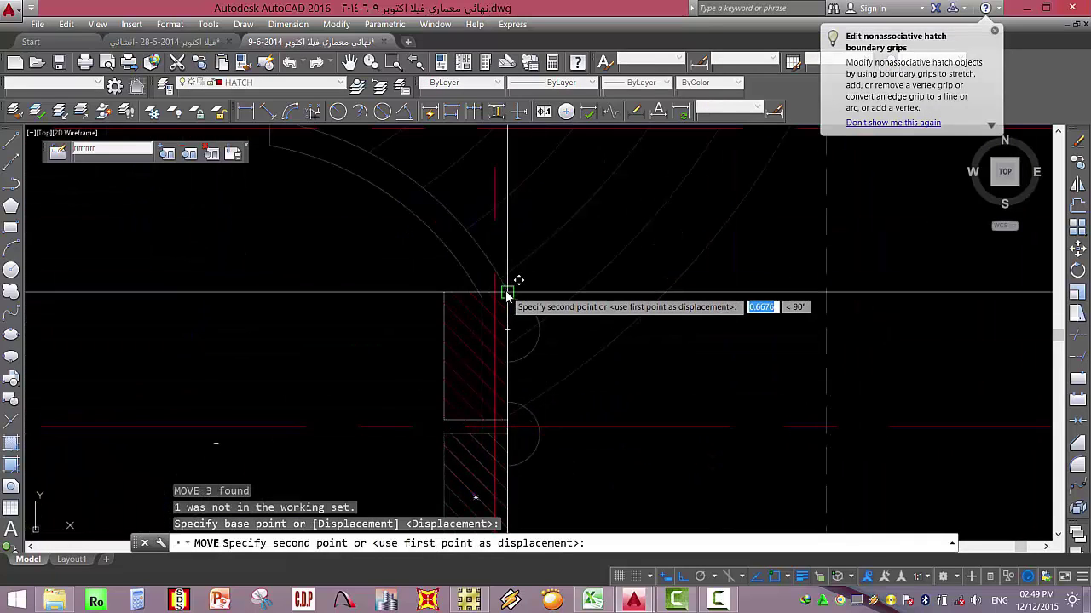
left_click(512, 286)
scroll(478, 272, "down", 5)
key("Escape")
Move the entrance column near axis 2 vertically along the outer wall to the end of the opposite curved wall.
scroll(438, 259, "up", 5)
left_click(417, 238)
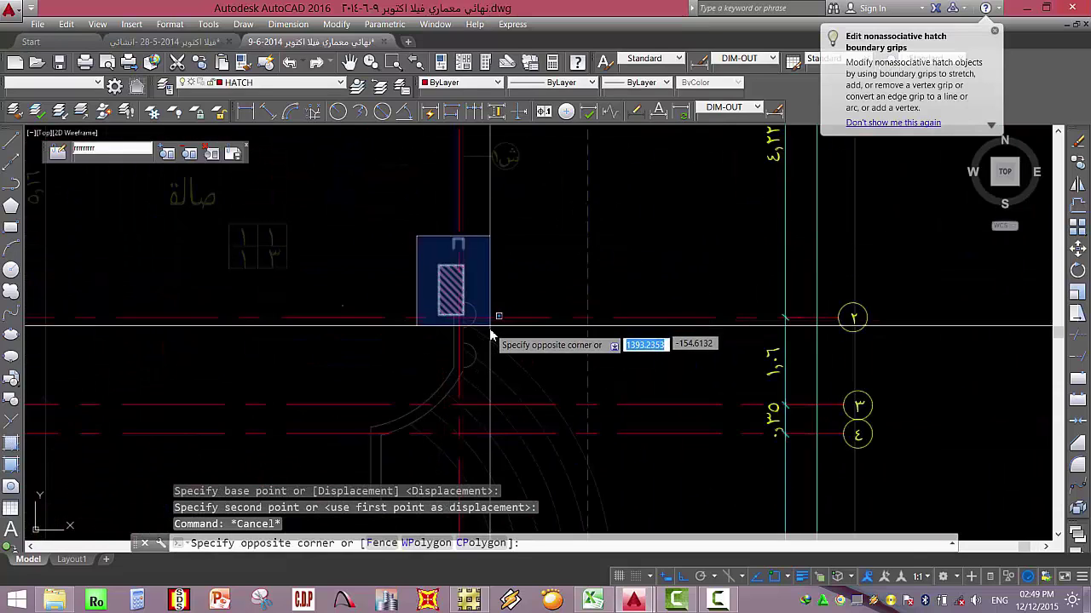
left_click(469, 316)
type("M")
key("Return")
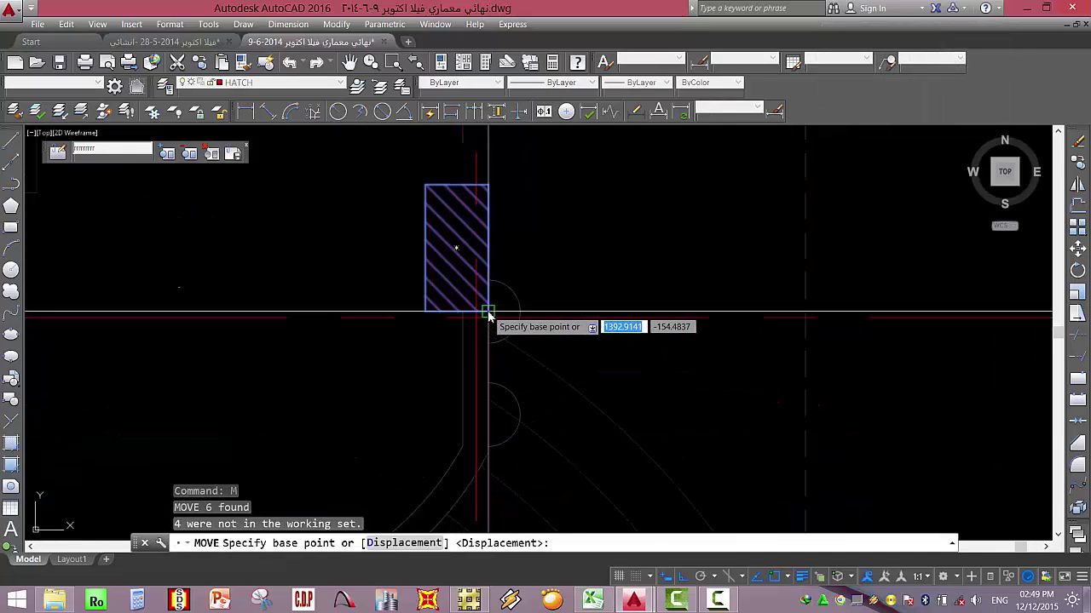
left_click(488, 320)
key("Escape")
scroll(426, 309, "down", 3)
key("Escape")
Set the colour of the two columns flanking the curved entrance to Yellow.
left_click(409, 275)
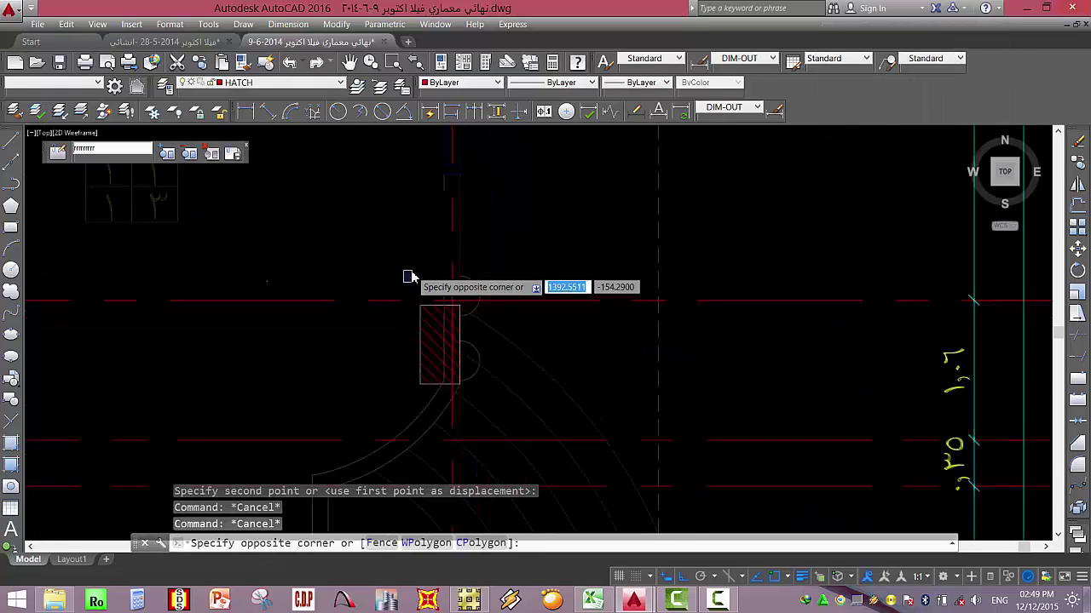
scroll(421, 306, "down", 5)
left_click(452, 375)
left_click(460, 82)
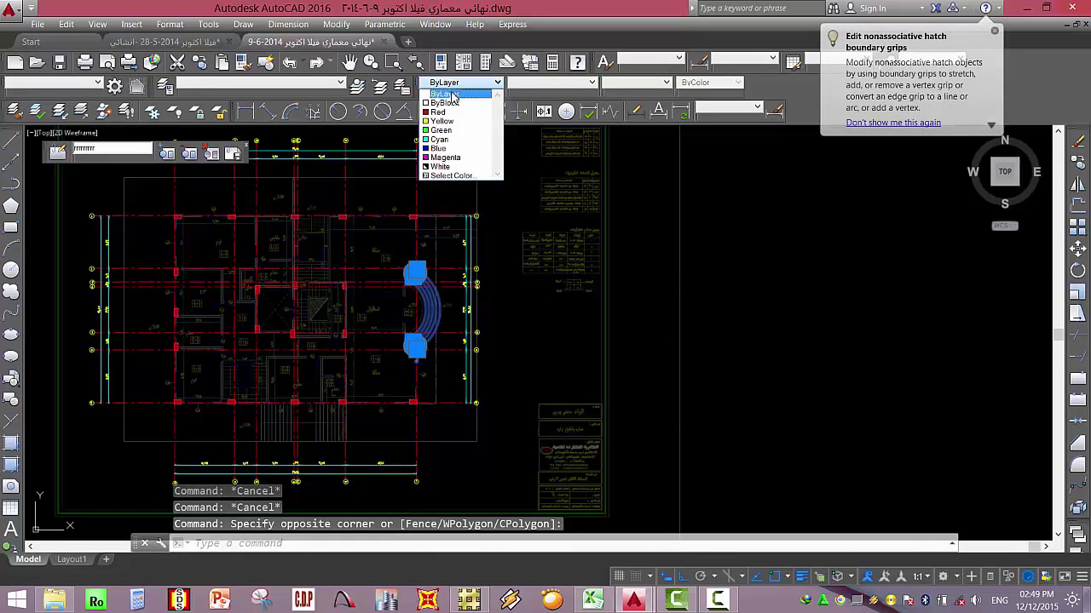
key("Escape")
key("Escape")
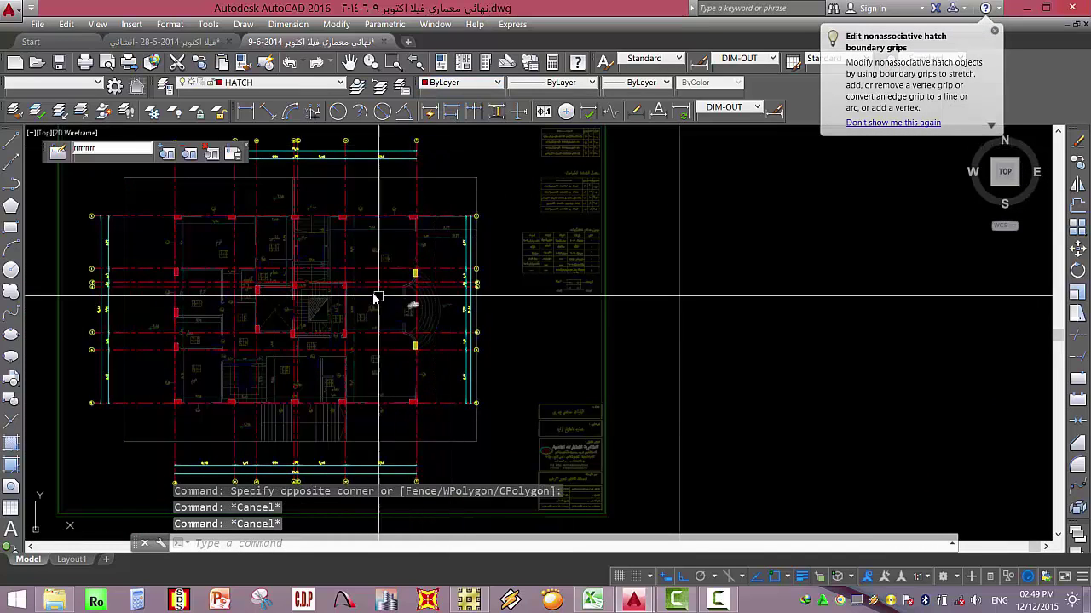
Save the in-place edits back to the column block and save the drawing.
left_click(232, 153)
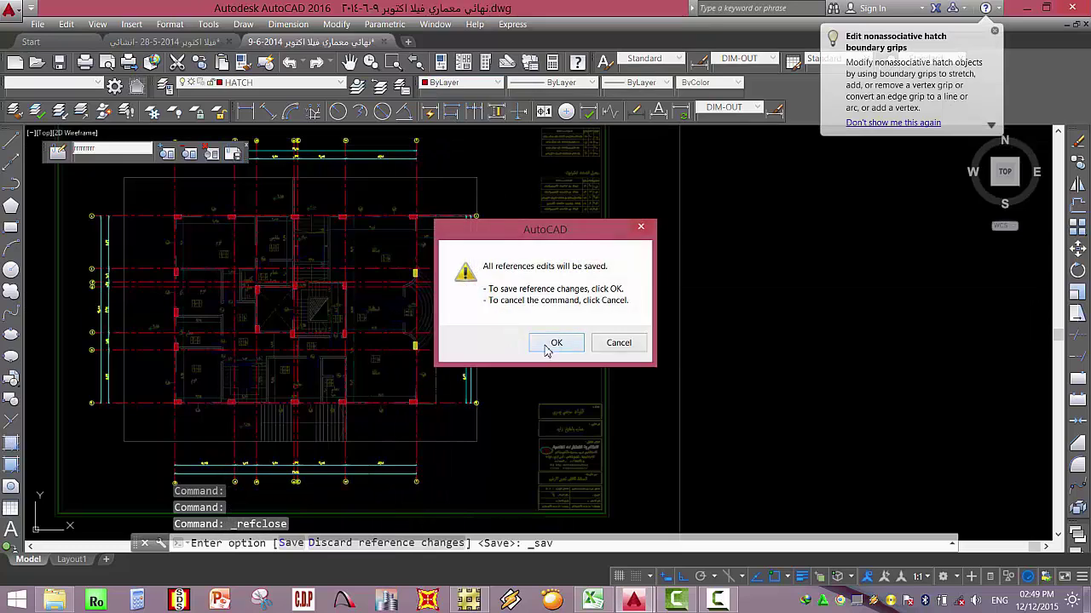
left_click(549, 343)
key("ctrl+s")
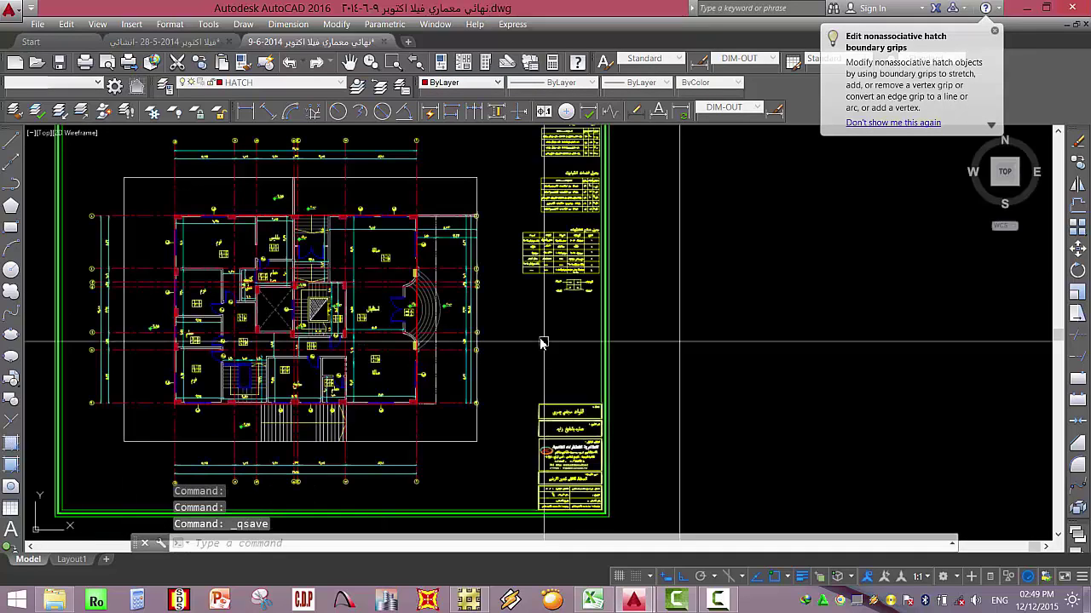
Open the column block for in-place editing from the yellow column near axis 5 on the plan with the facing reception rooms.
scroll(460, 226, "down", 5)
scroll(460, 228, "up", 10)
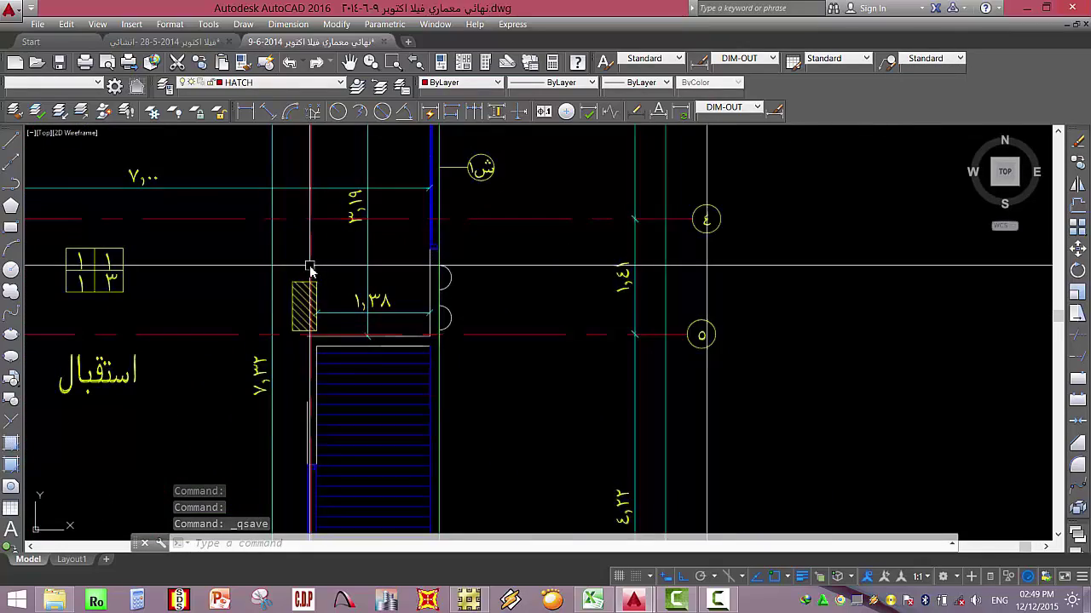
scroll(298, 309, "down", 5)
middle_click_drag(509, 393, 511, 308)
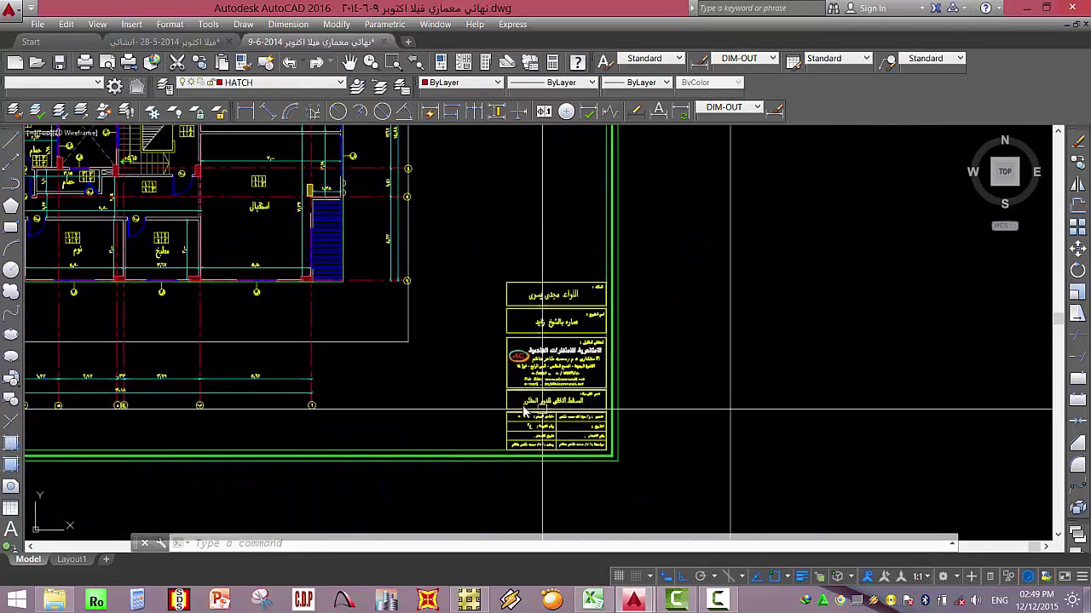
scroll(413, 350, "up", 8)
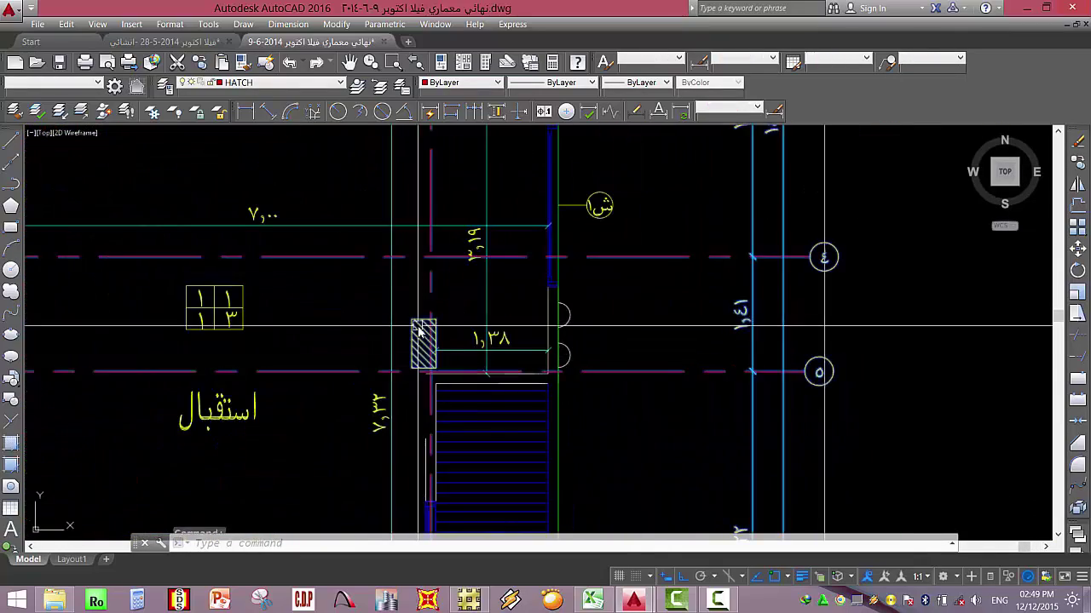
left_click(420, 331)
right_click(419, 331)
left_click(475, 290)
left_click(526, 403)
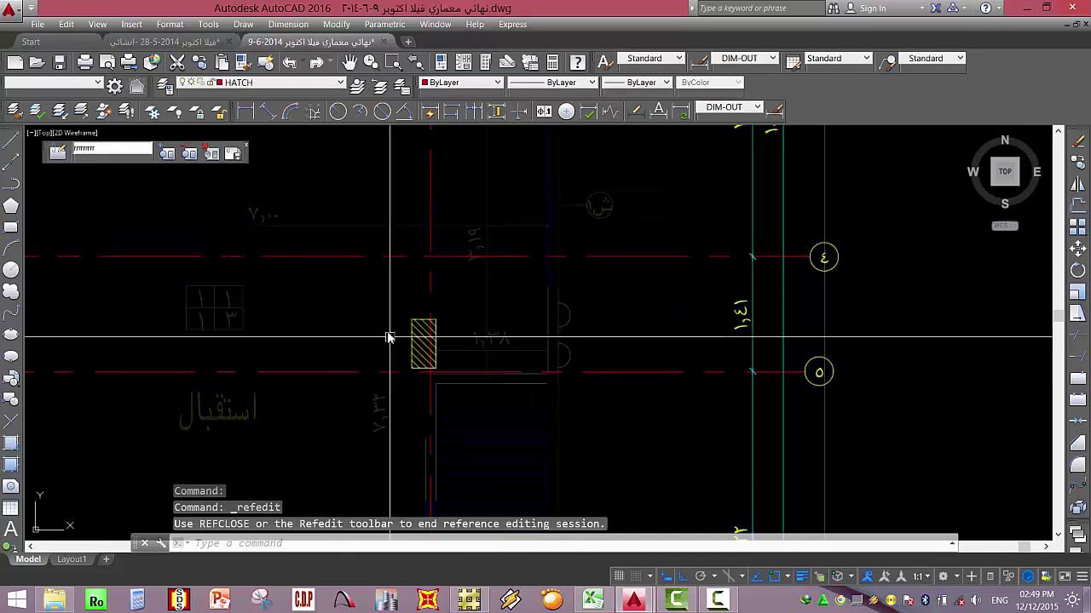
Move the yellow column near axis 5 vertically until its near edge meets the wall beside the stairs.
left_click(280, 299)
left_click(470, 399)
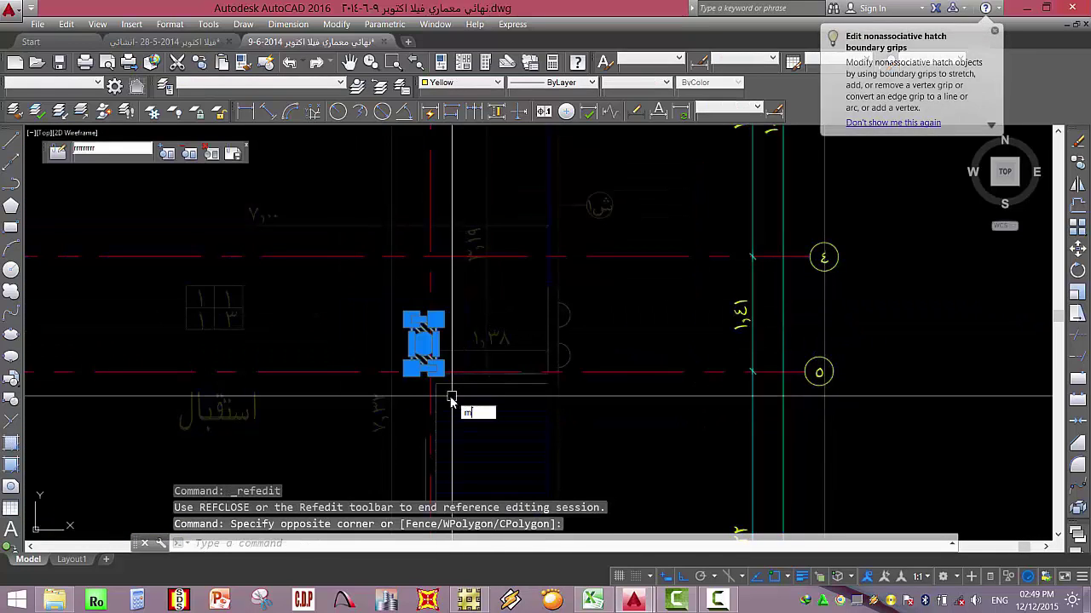
type("M")
key("Return")
scroll(443, 298, "up", 3)
left_click(448, 255)
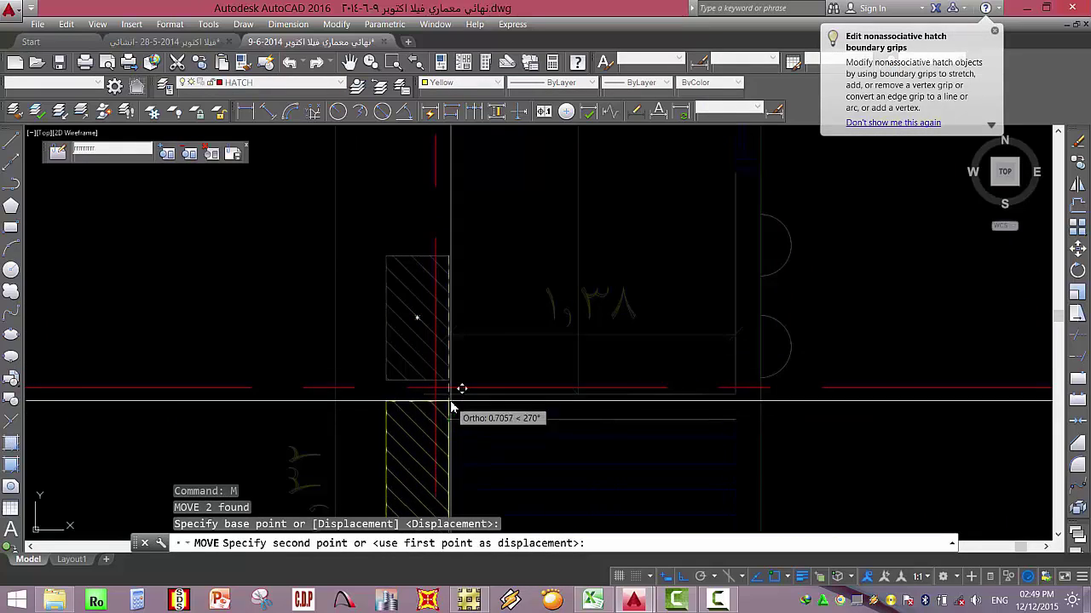
key("Escape")
key("Escape")
scroll(449, 395, "down", 3)
scroll(438, 275, "up", 3)
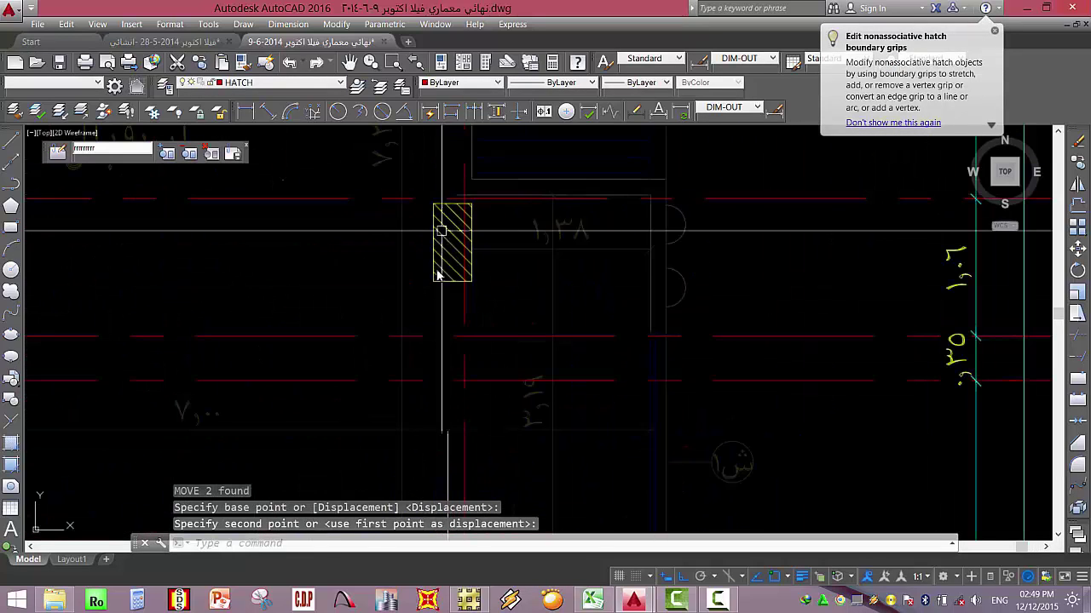
left_click(429, 296)
left_click(474, 193)
type("qselect")
key("Return")
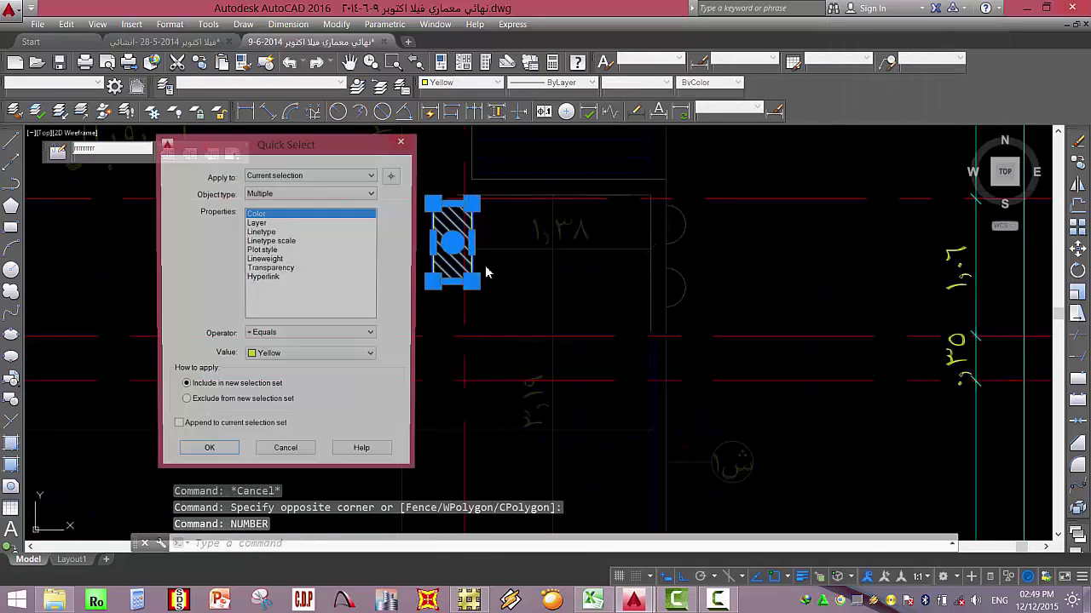
key("Escape")
key("Escape")
Move the yellow column near axis 2 vertically until its near edge meets the wall beside the opposite stairs.
left_click(496, 177)
type("m")
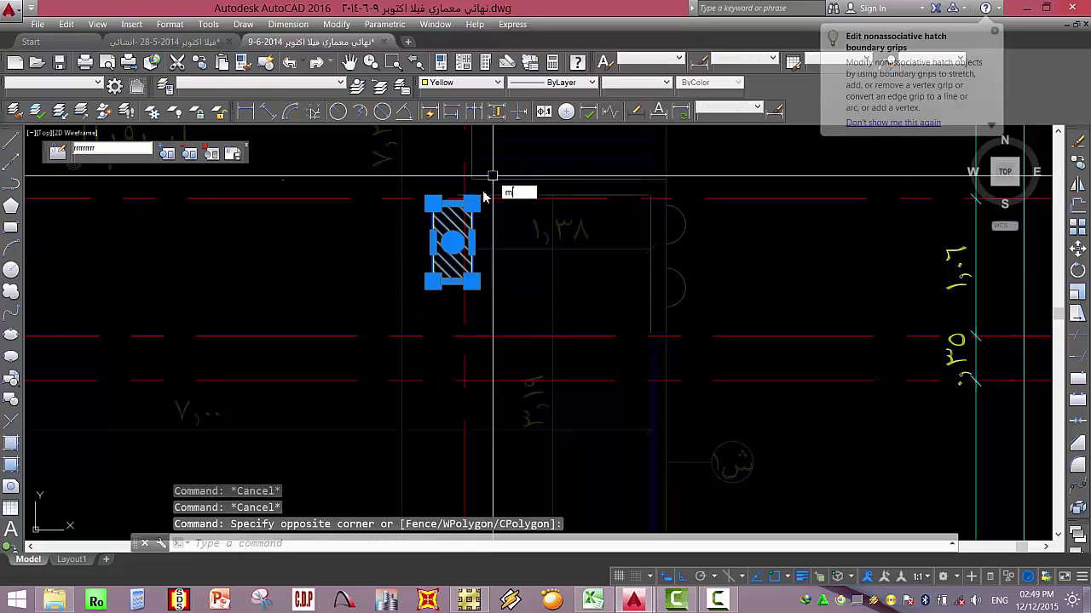
key("Return")
left_click(472, 281)
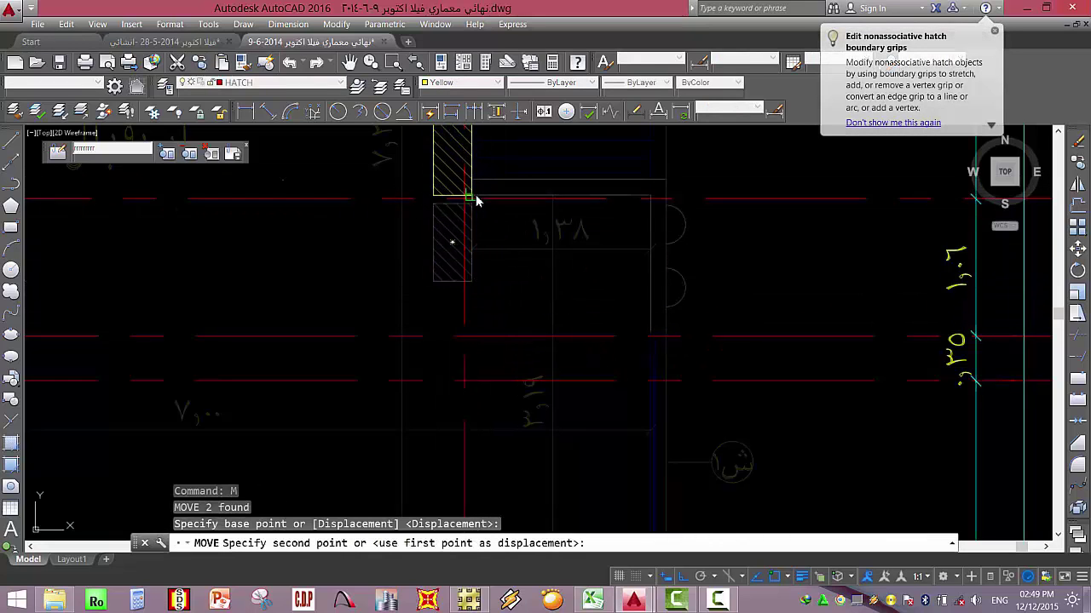
key("Escape")
scroll(437, 194, "down", 3)
scroll(379, 200, "down", 2)
key("Escape")
key("Escape")
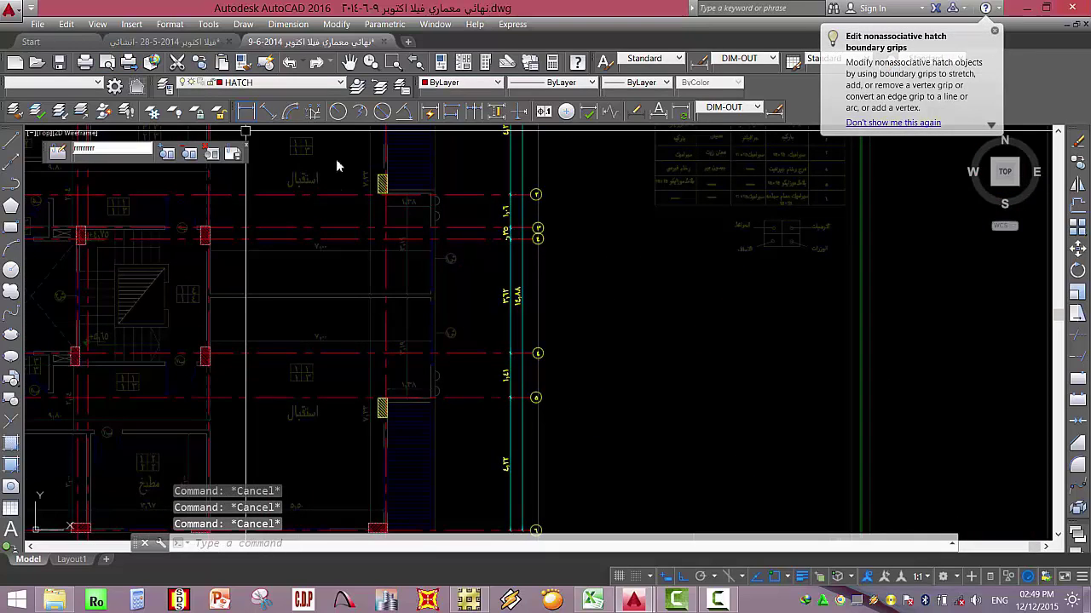
Measure the clear vertical distance between the two yellow columns near axes 2 and 5, without placing the dimension.
type("dli")
key("Return")
scroll(401, 205, "up", 2)
scroll(358, 256, "down", 1)
left_click(349, 165)
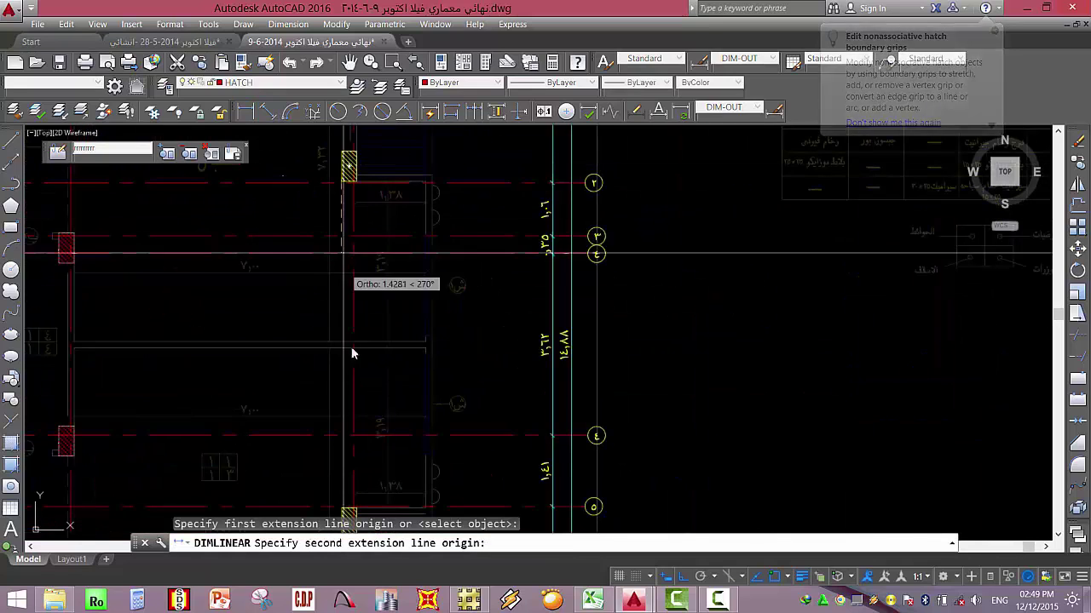
scroll(354, 374, "up", 4)
left_click(350, 389)
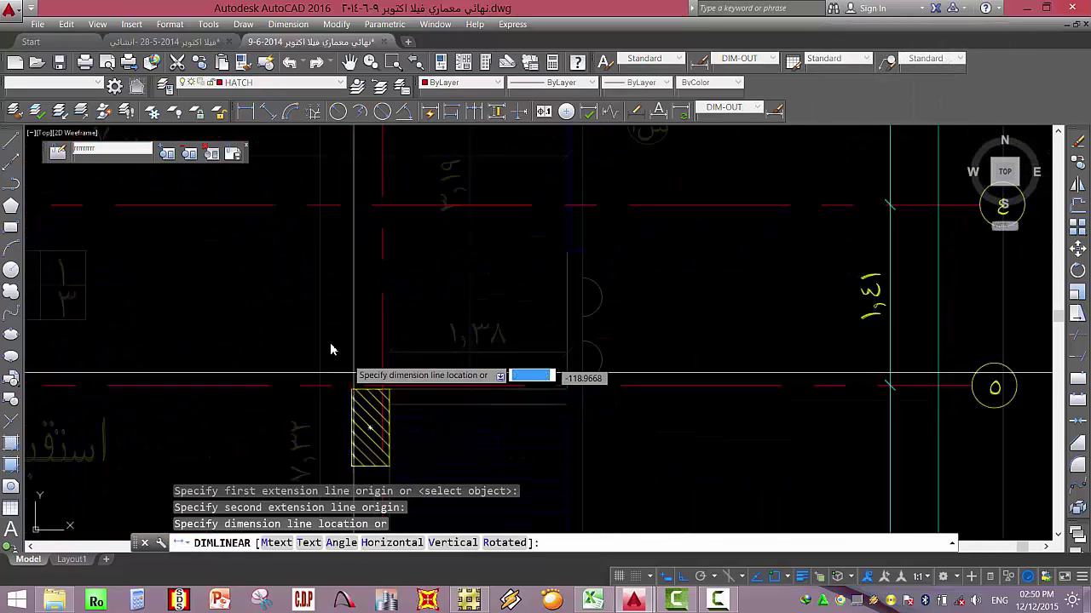
scroll(331, 349, "down", 4)
scroll(321, 318, "up", 3)
scroll(397, 355, "up", 1)
key("Escape")
key("Escape")
key("Escape")
Examine the column positions on the basement plan, especially those along the outer wall on axis 6.
scroll(397, 351, "down", 1)
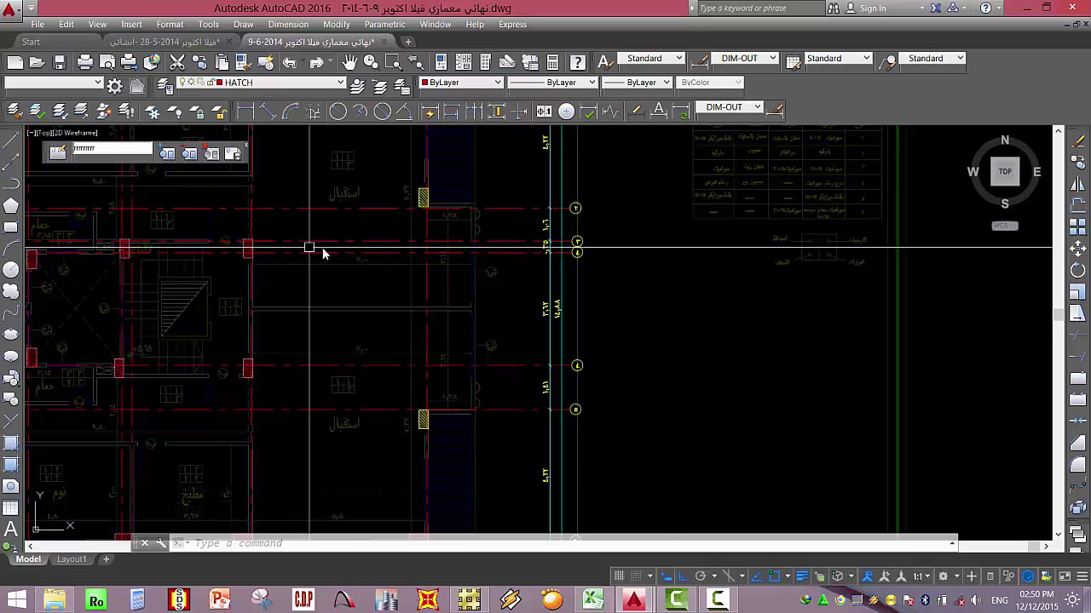
scroll(322, 253, "down", 3)
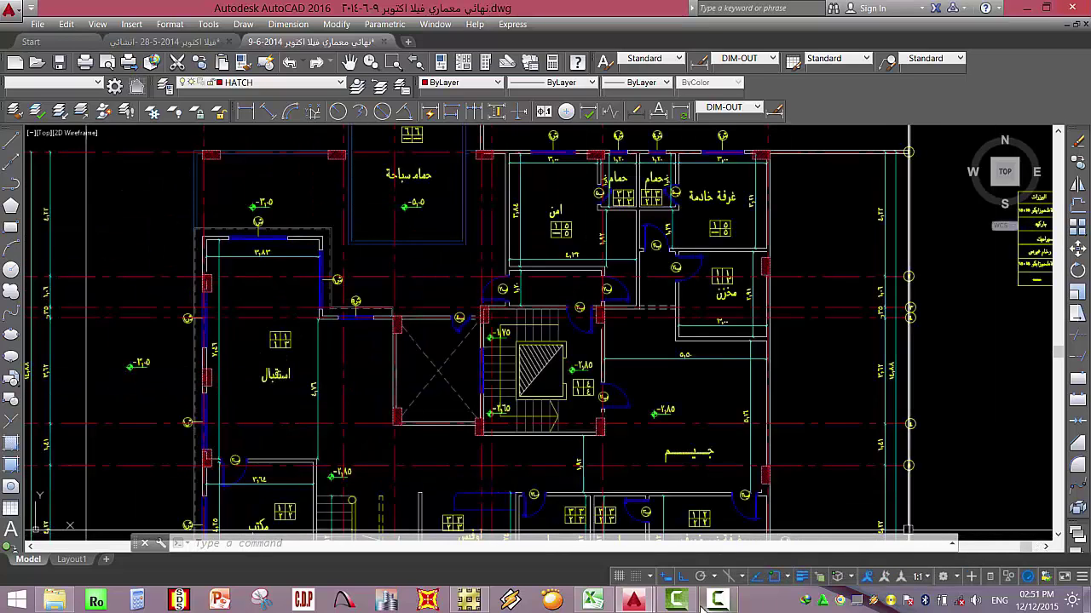
left_click(718, 602)
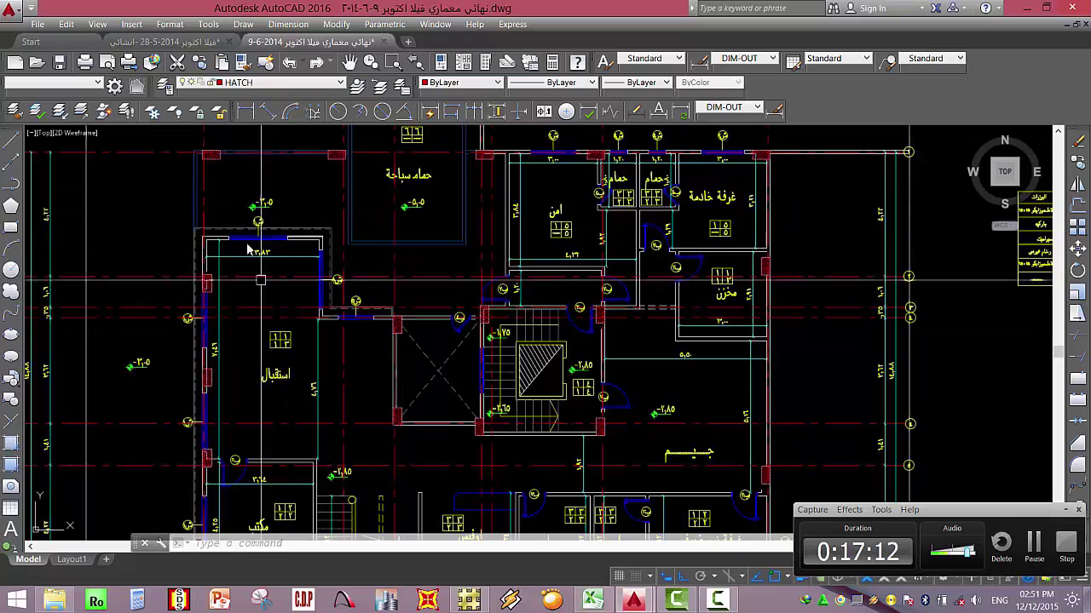
scroll(205, 217, "down", 3)
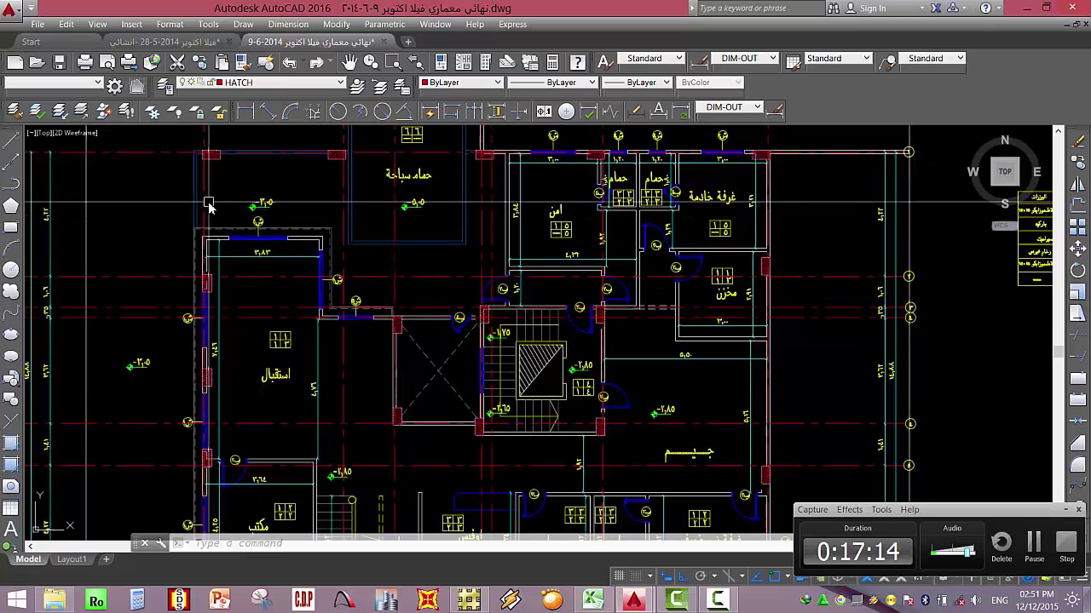
scroll(345, 315, "up", 3)
scroll(345, 315, "down", 2)
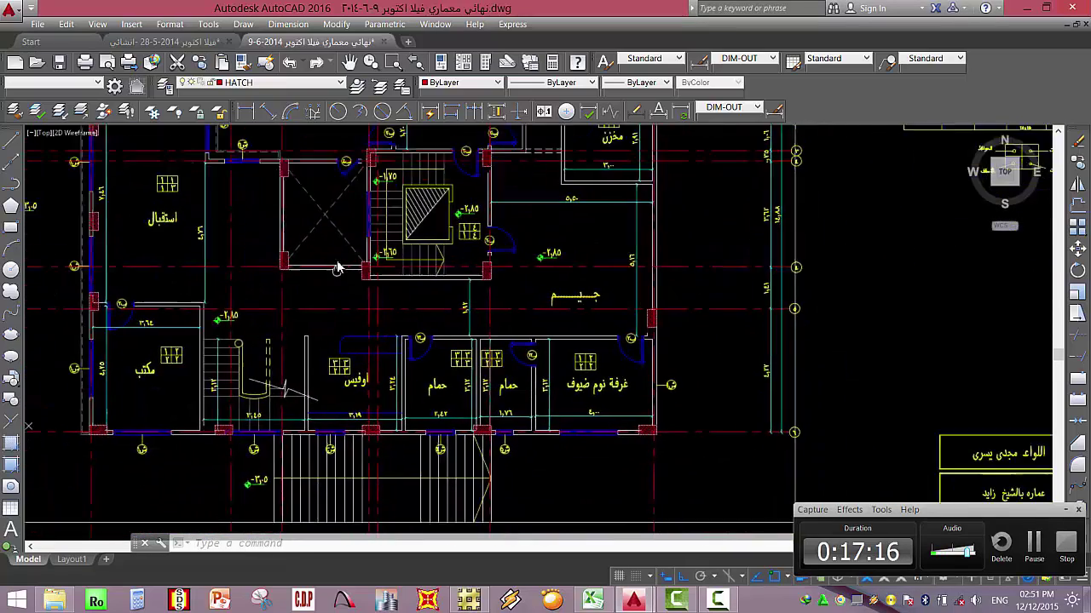
scroll(337, 264, "up", 2)
scroll(236, 417, "up", 3)
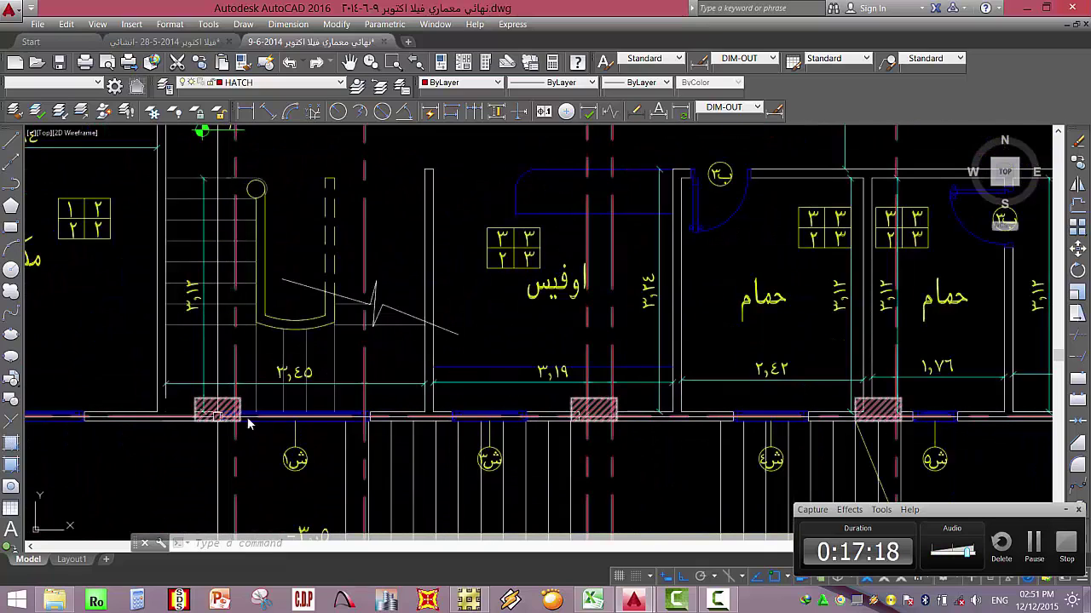
scroll(230, 414, "down", 1)
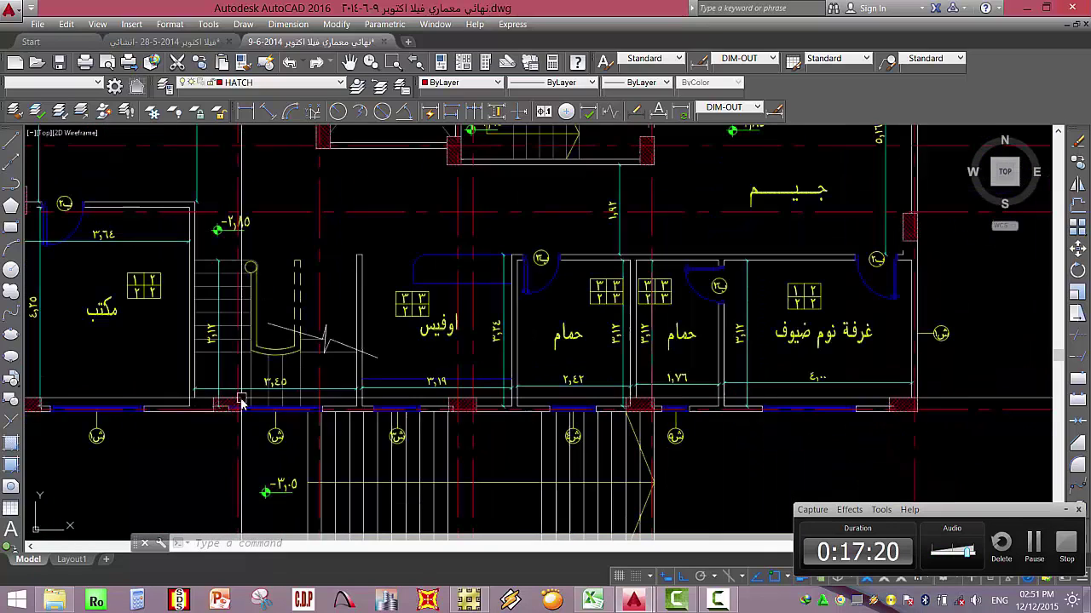
Compare the position of the column beside the office and stairs on axis 6 across the basement, ground and upper floor plans.
scroll(482, 463, "down", 2)
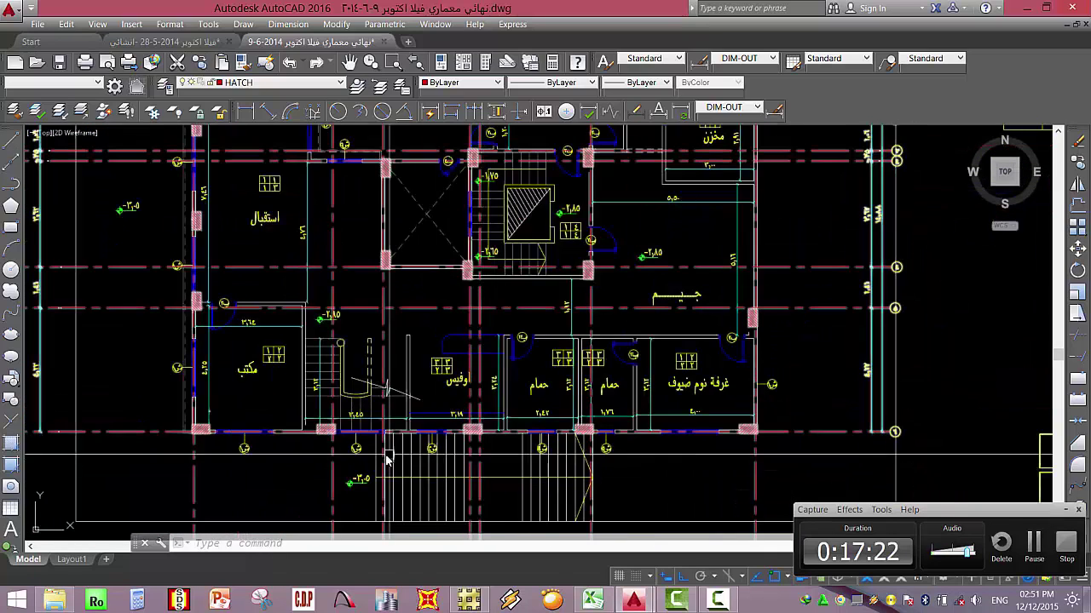
scroll(313, 428, "up", 3)
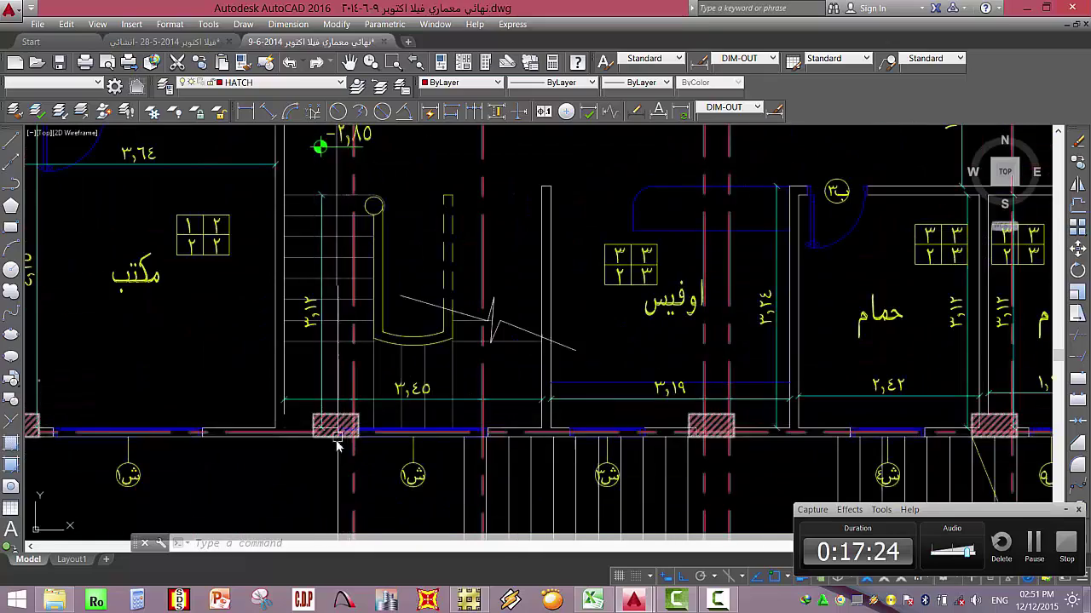
scroll(336, 445, "down", 3)
scroll(341, 292, "up", 3)
scroll(347, 305, "down", 1)
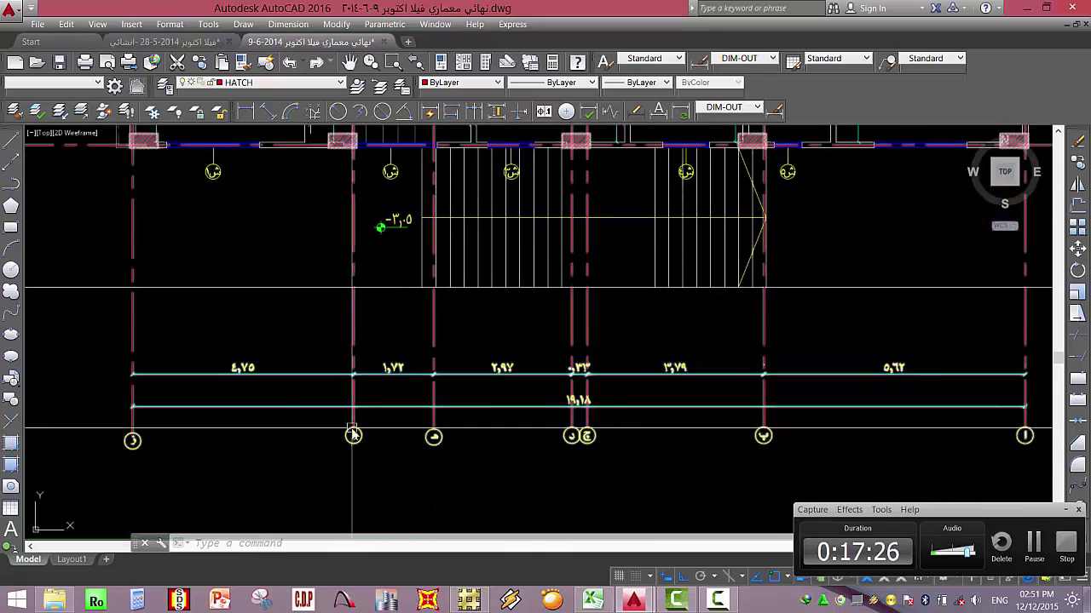
scroll(352, 436, "down", 6)
scroll(341, 367, "up", 5)
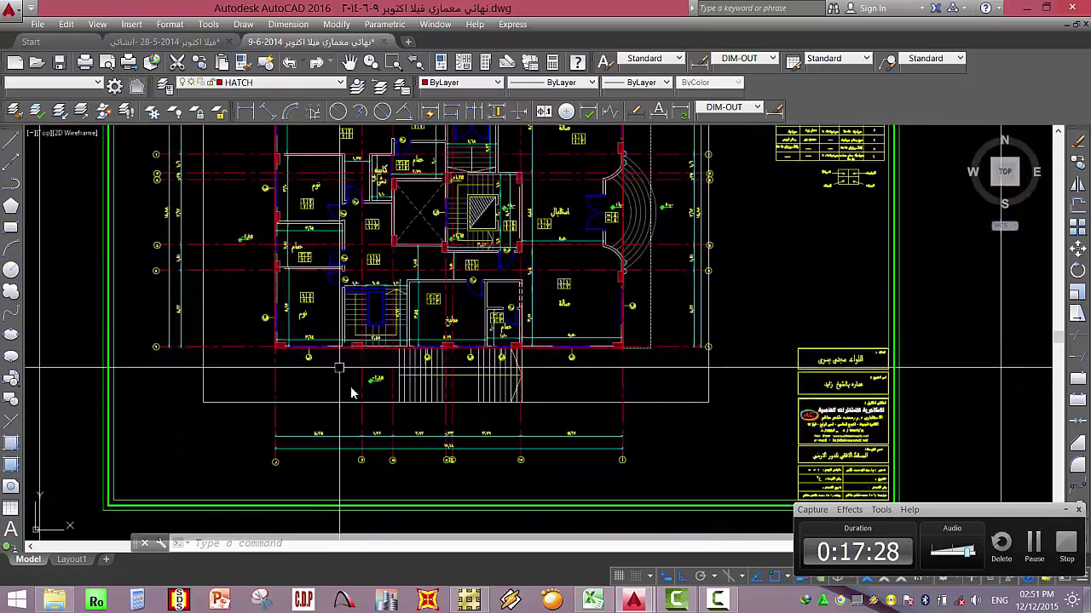
scroll(350, 393, "up", 2)
scroll(360, 372, "down", 5)
scroll(356, 384, "up", 2)
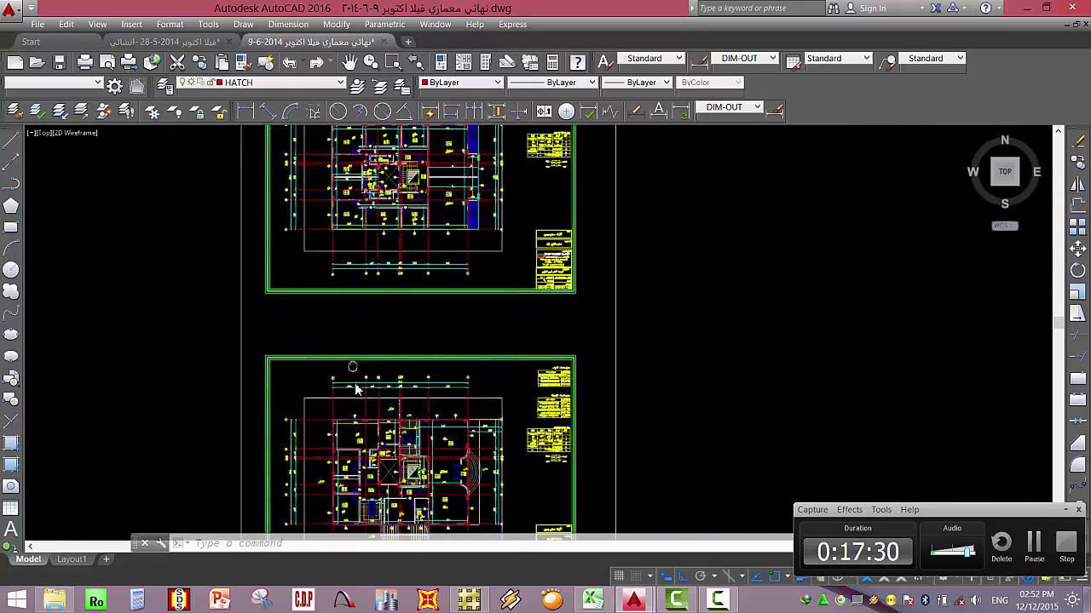
scroll(356, 390, "up", 8)
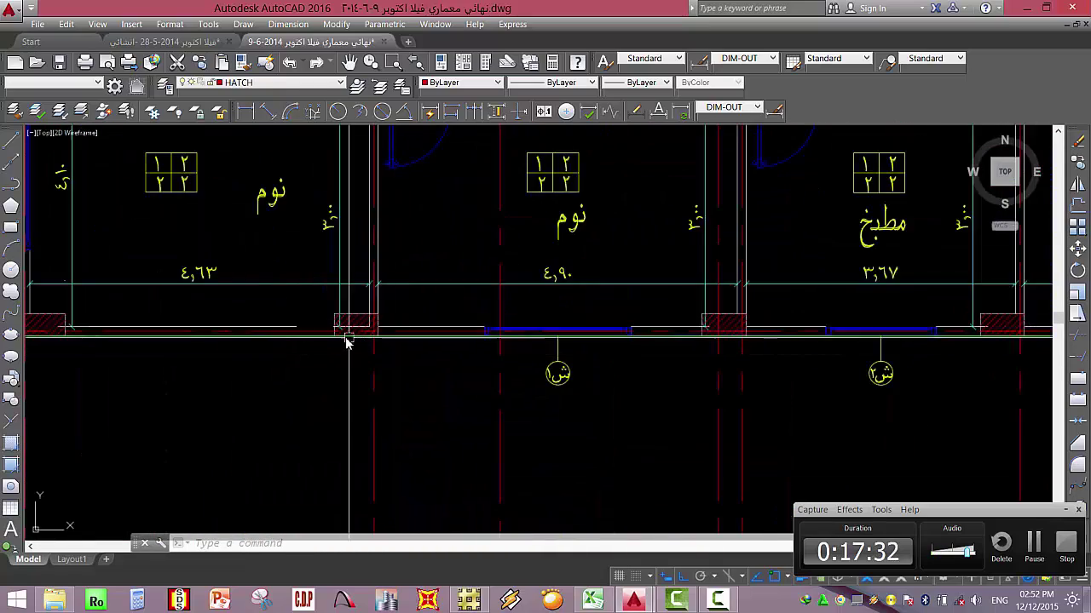
middle_click_drag(347, 340, 375, 391)
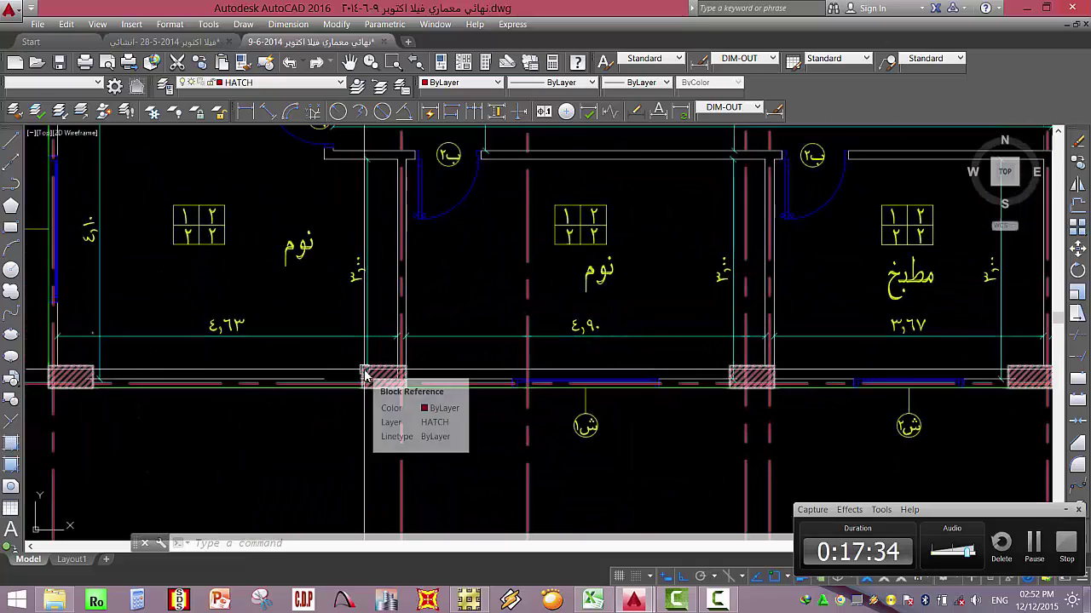
scroll(290, 273, "down", 8)
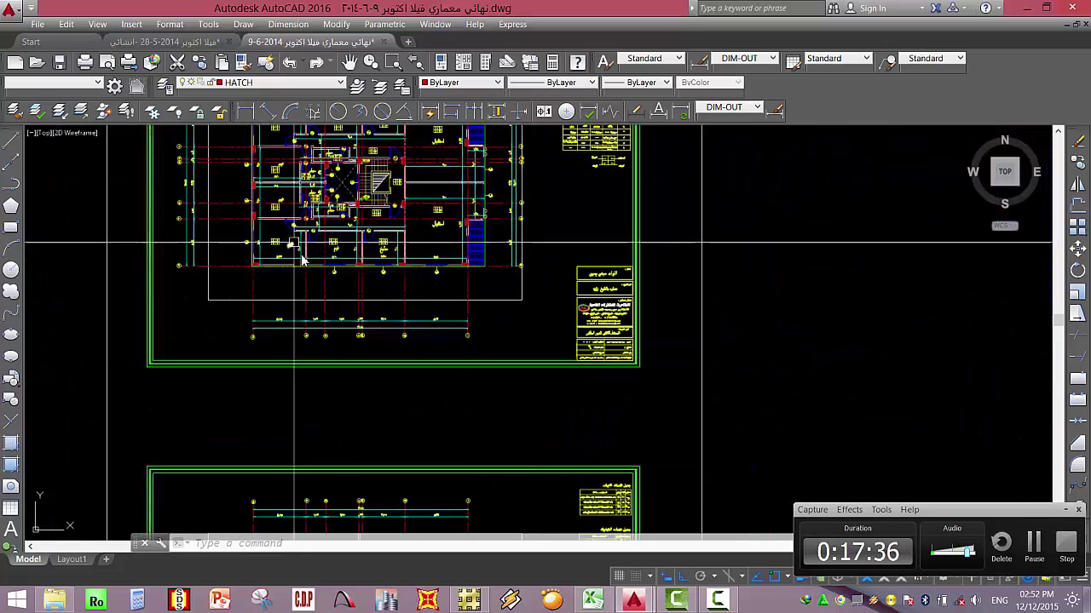
Open the column block on the basement plan for in-place editing, with all nested objects selected automatically.
scroll(322, 443, "up", 4)
scroll(322, 442, "up", 8)
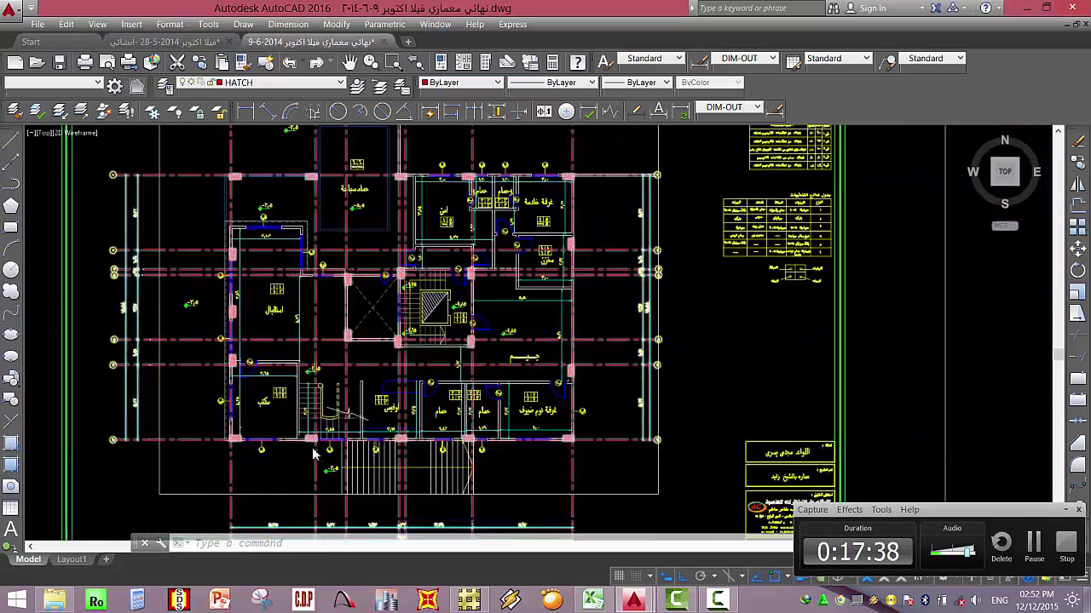
right_click(313, 425)
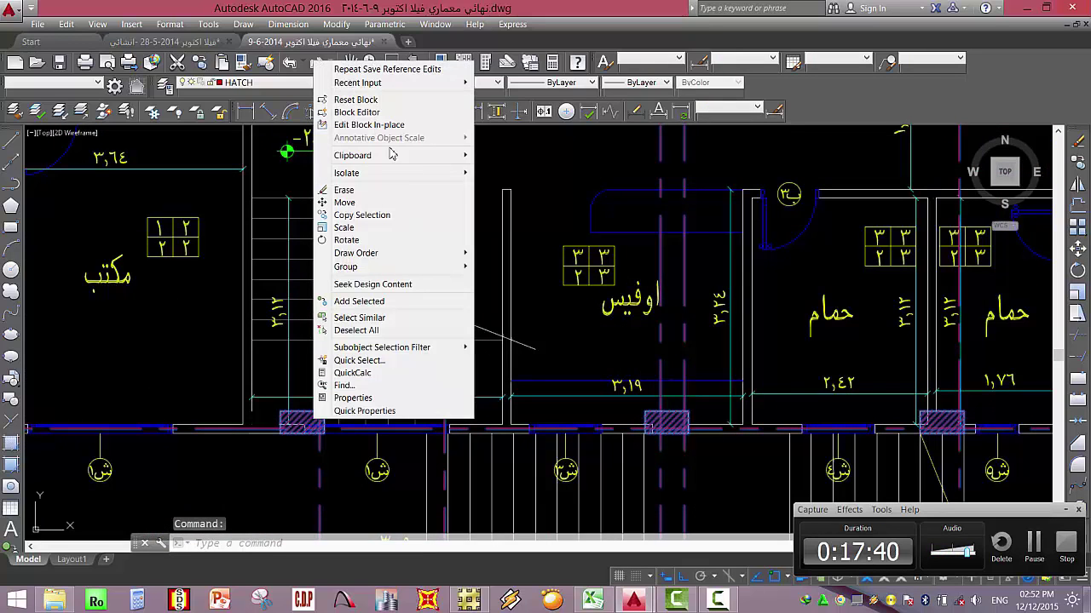
left_click(375, 124)
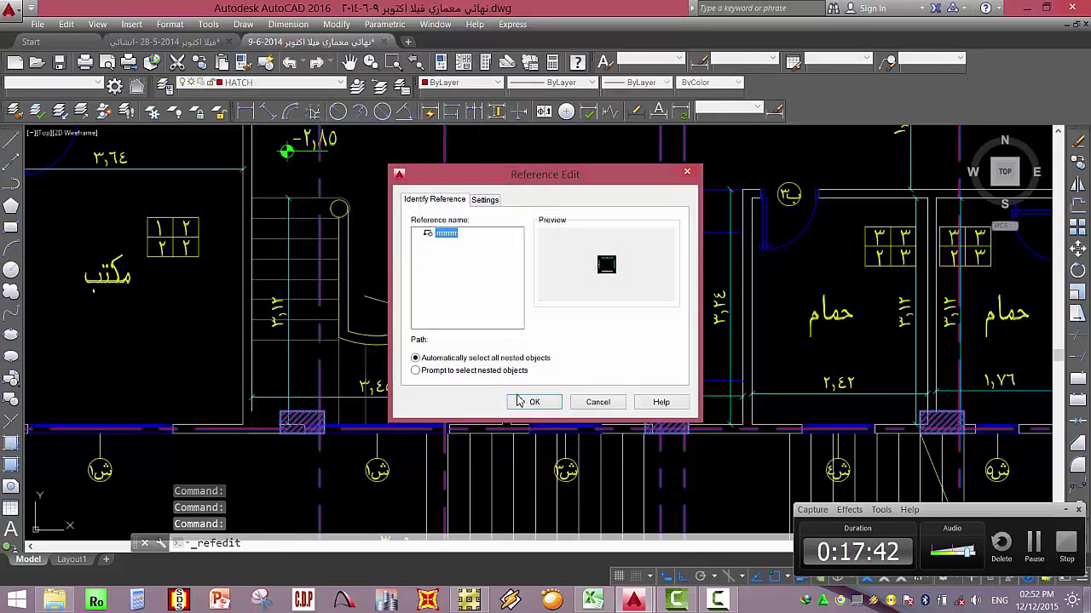
left_click(519, 402)
Move the axis 6 column beside the stairs horizontally until its outer edge aligns with the office-side face of the stair wall.
left_click(268, 457)
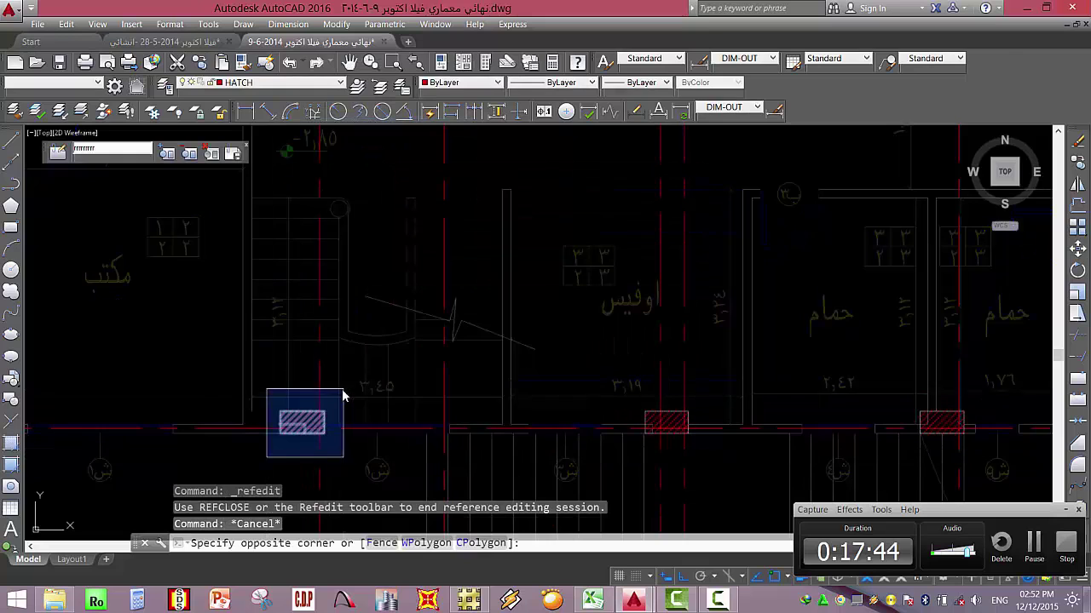
left_click(343, 395)
type("M")
key("Return")
scroll(303, 424, "up", 4)
left_click(250, 396)
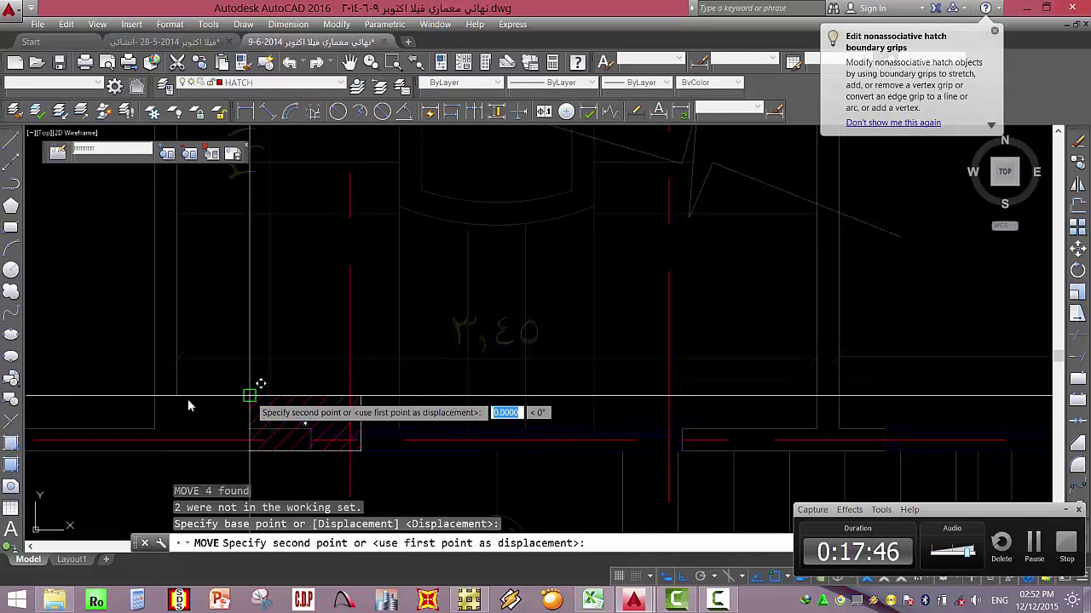
key("Escape")
key("Escape")
key("Escape")
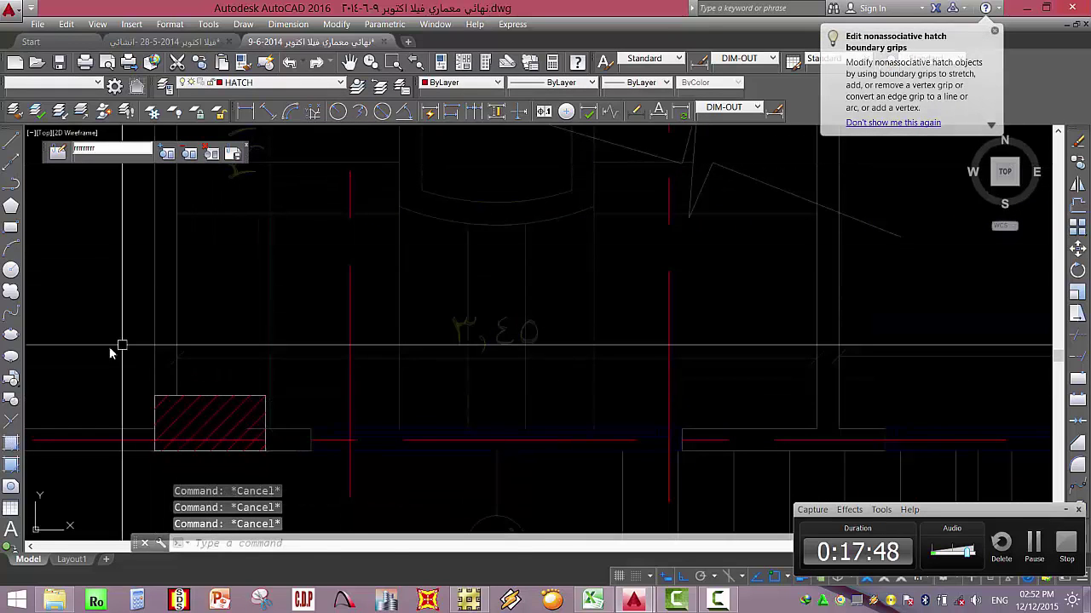
Color the moved axis 6 column green and save the block reference edits.
left_click(111, 352)
scroll(273, 409, "down", 3)
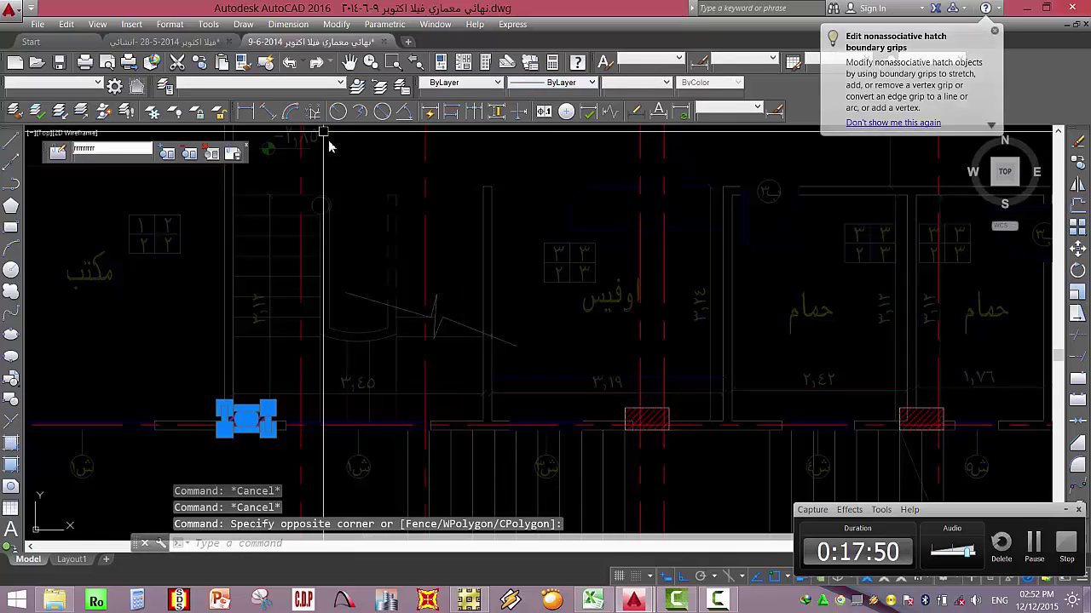
scroll(426, 162, "down", 2)
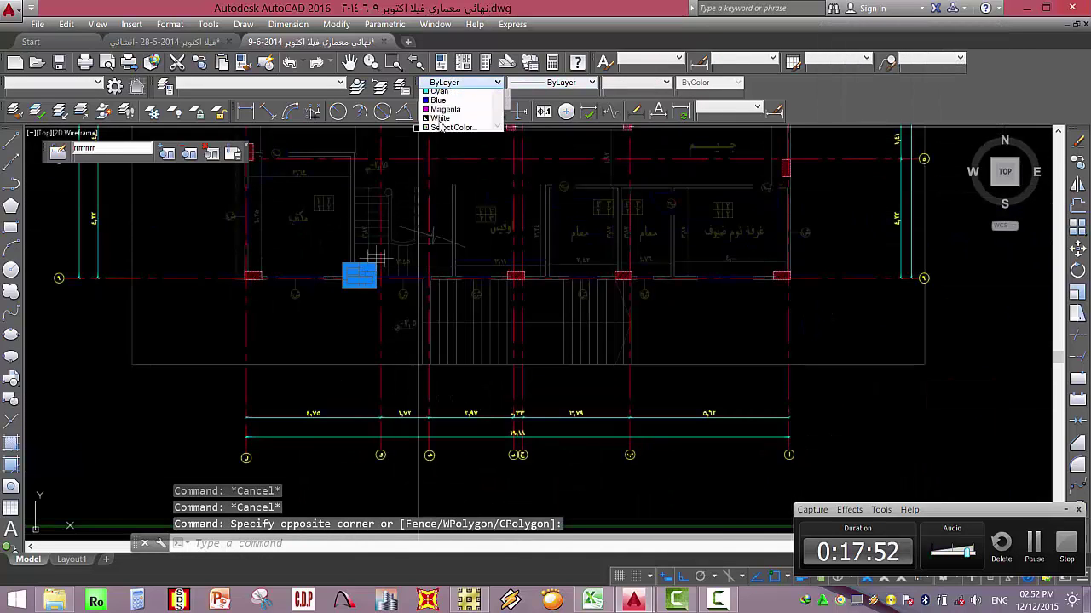
left_click(440, 130)
left_click(232, 153)
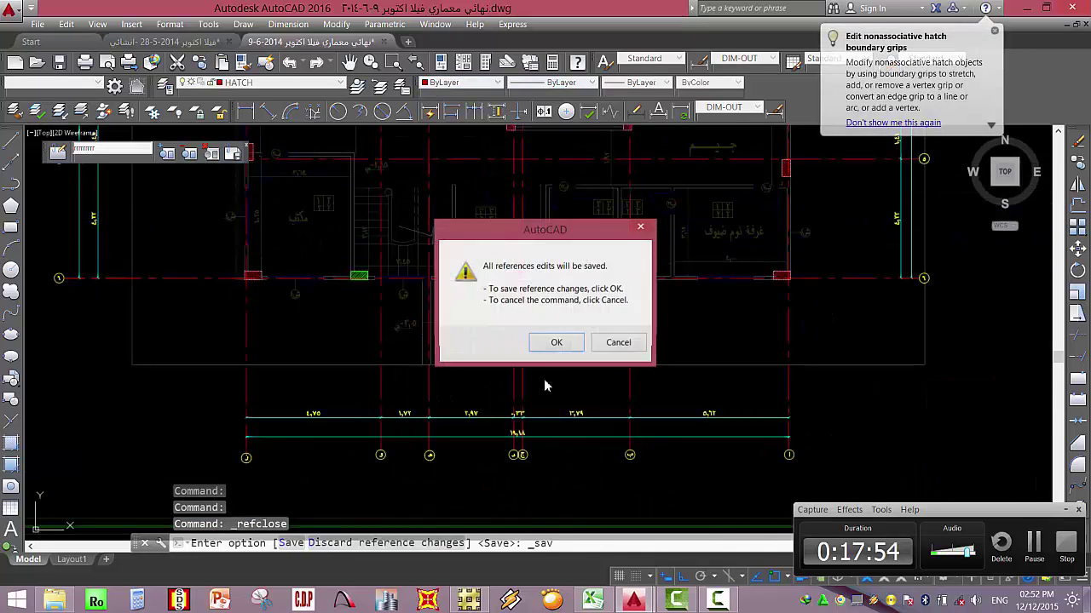
left_click(557, 343)
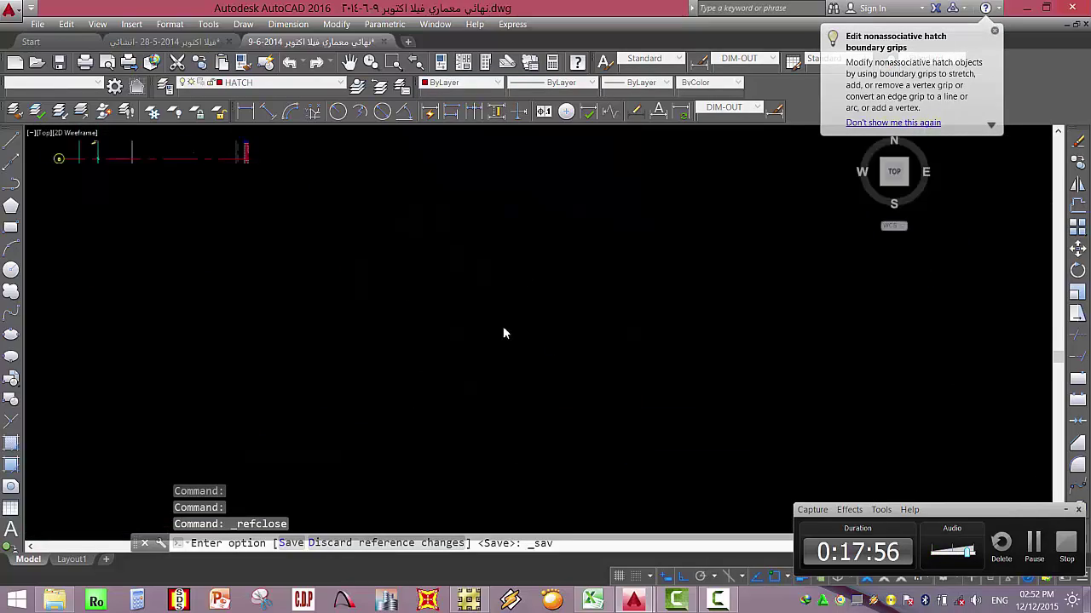
Draw a horizontal line from the green column's upper corner to the partition wall between the two bedrooms on the upper floor plan.
scroll(426, 285, "up", 5)
scroll(455, 366, "up", 2)
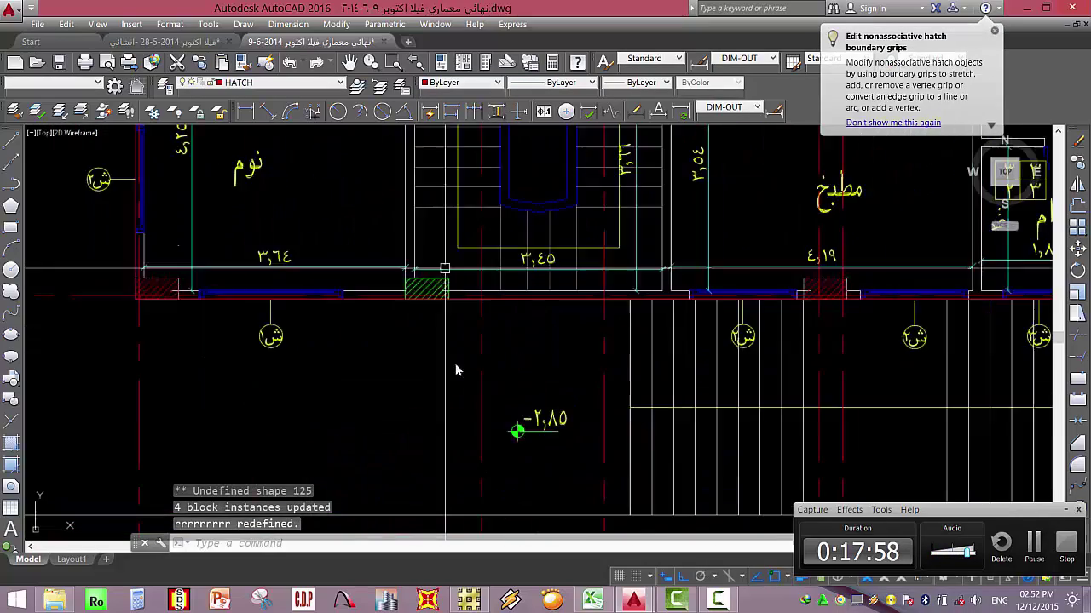
scroll(419, 165, "down", 5)
scroll(453, 236, "up", 3)
scroll(450, 375, "down", 1)
scroll(450, 375, "up", 5)
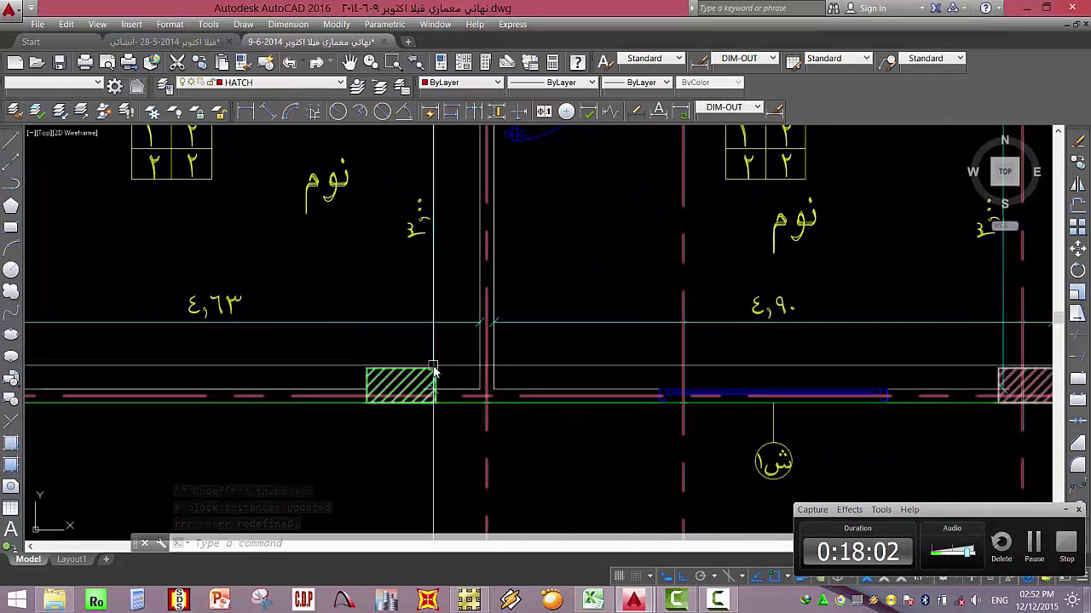
scroll(432, 371, "up", 4)
type("l")
key("Return")
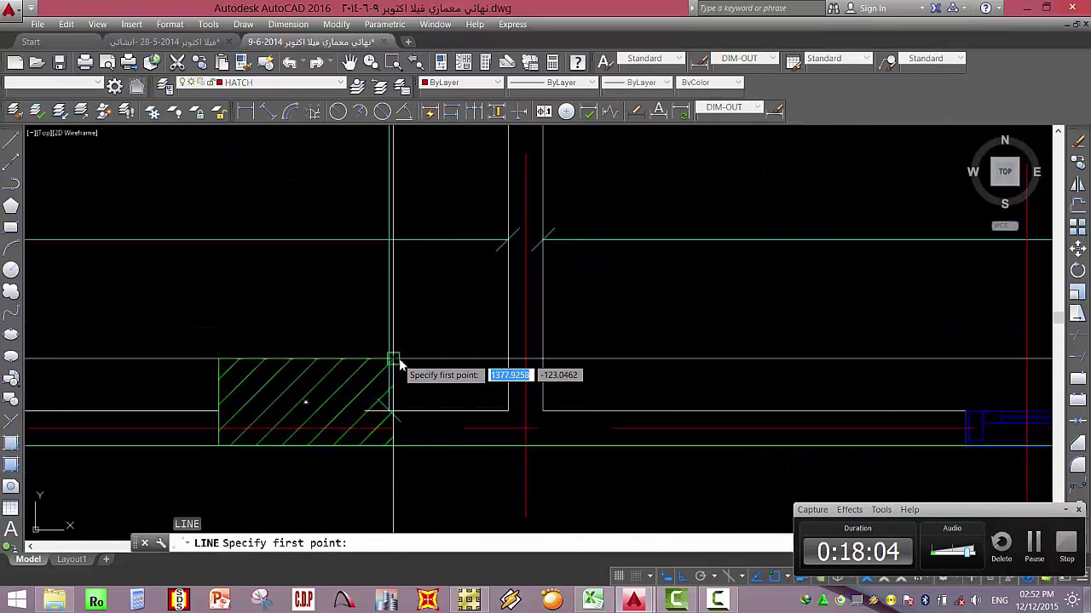
left_click(512, 365)
key("Escape")
scroll(503, 388, "down", 5)
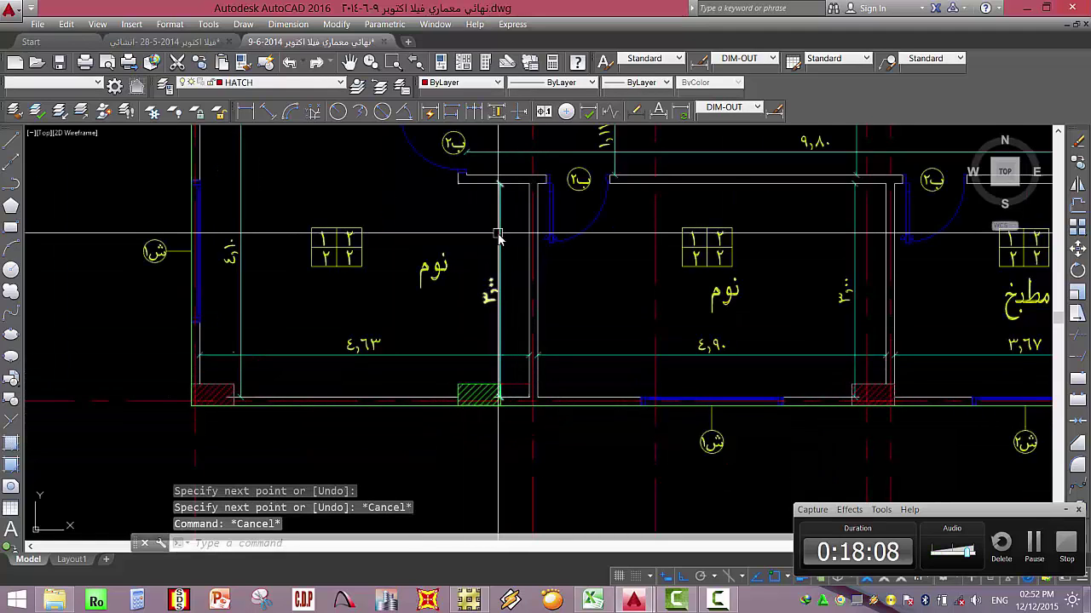
Erase the short horizontal line between the green column and the bedroom partition wall.
scroll(518, 431, "up", 4)
left_click(512, 405)
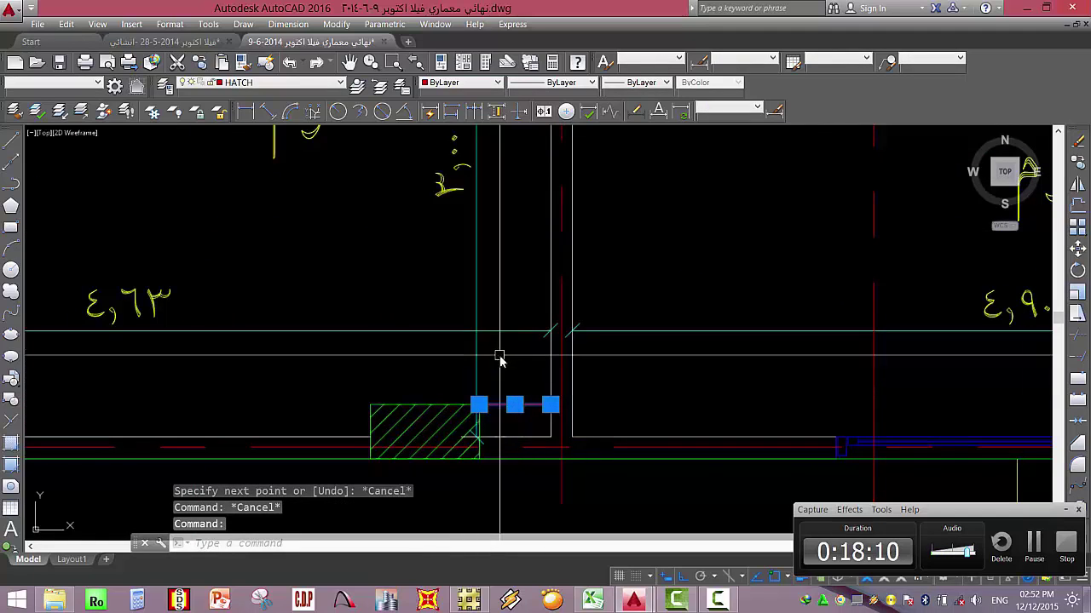
key("Delete")
Examine the remaining columns along the axis 6 wall and around the stair core on the basement plan.
scroll(424, 364, "down", 6)
scroll(381, 354, "up", 4)
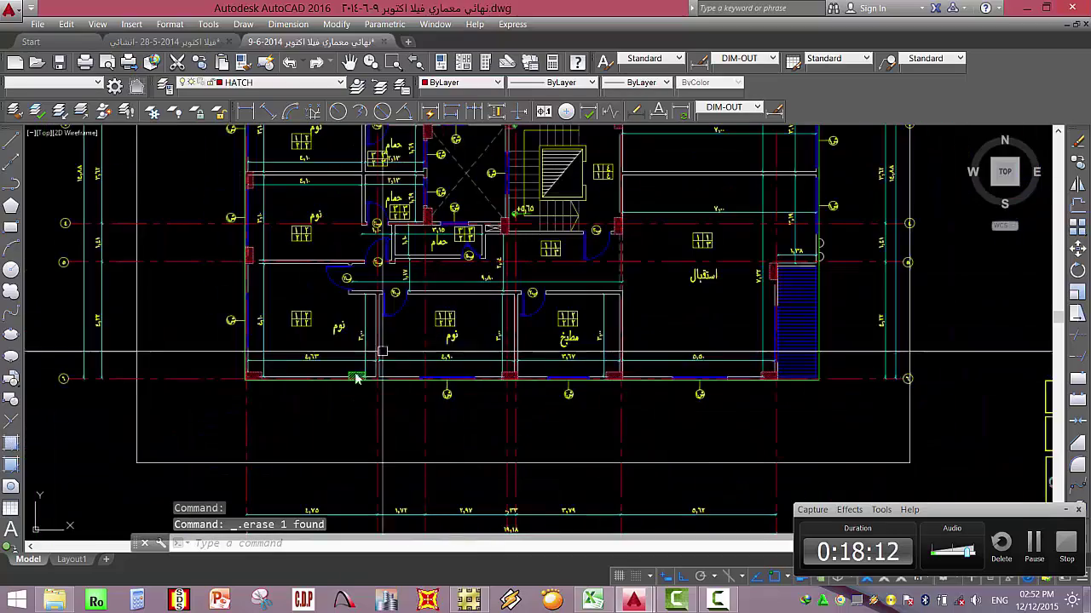
scroll(503, 431, "down", 8)
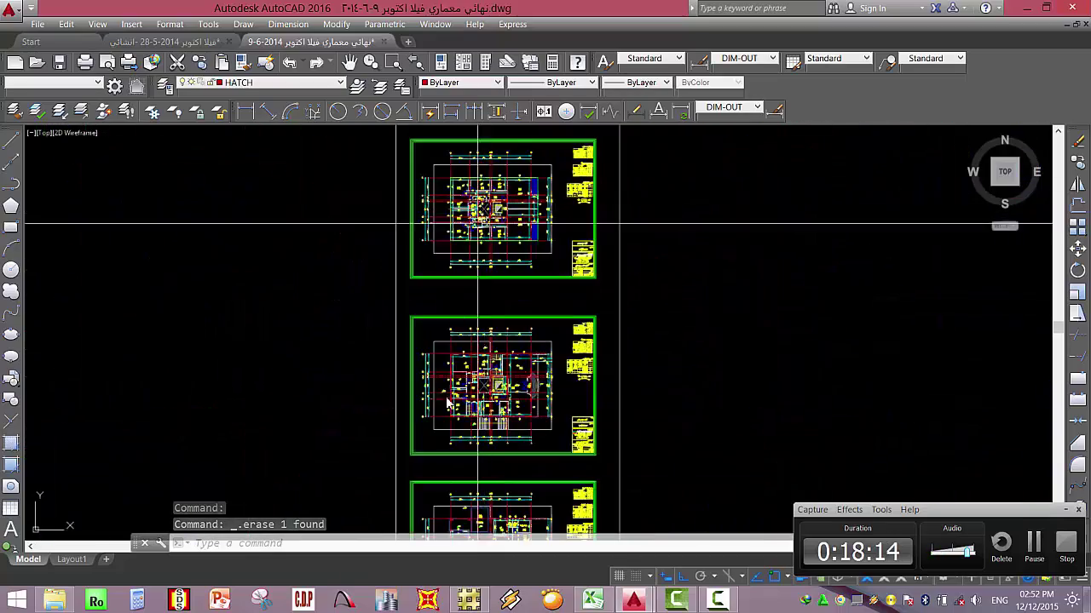
scroll(442, 346, "up", 8)
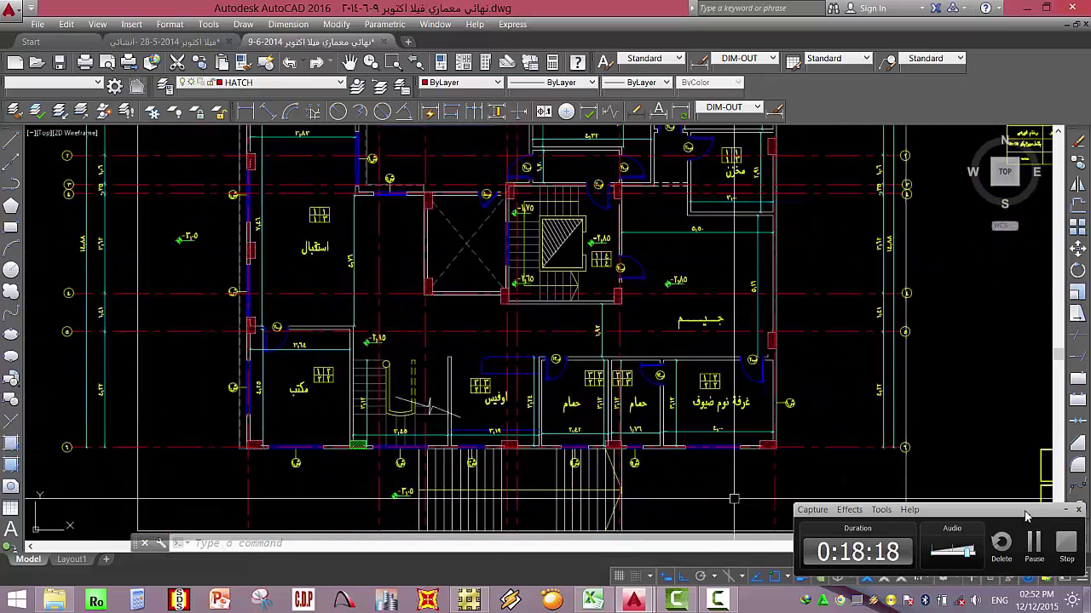
middle_click_drag(514, 425, 542, 461)
scroll(558, 486, "up", 5)
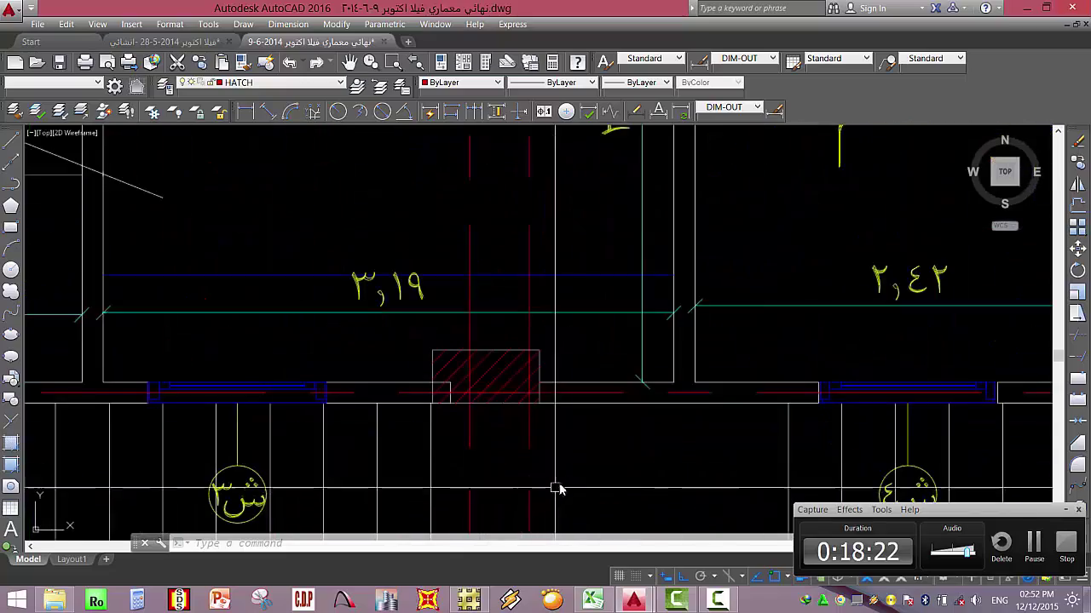
scroll(528, 452, "down", 5)
scroll(490, 412, "up", 3)
scroll(536, 449, "down", 3)
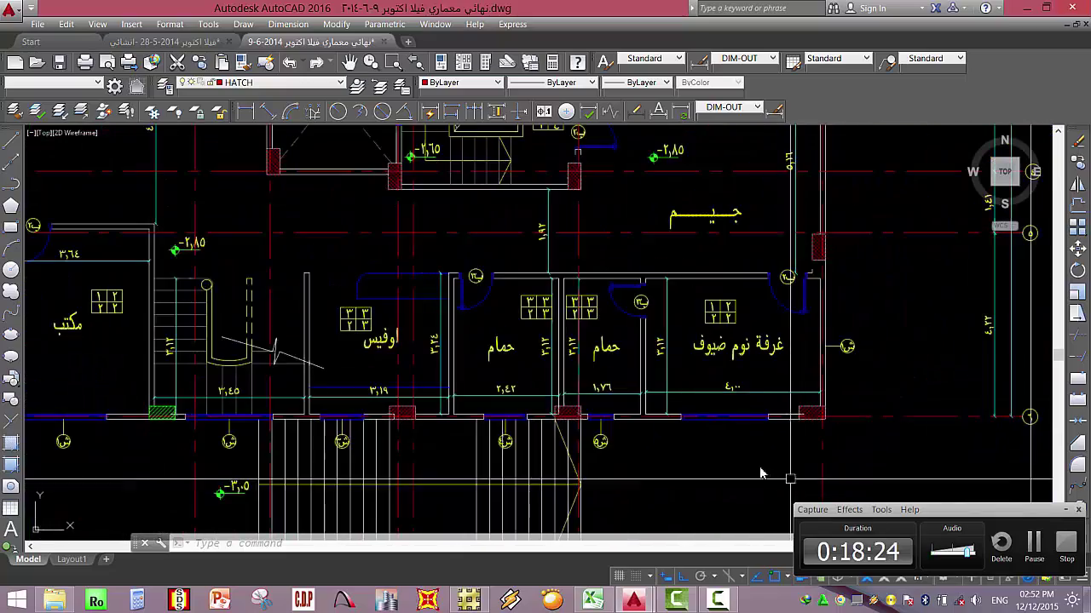
middle_click_drag(546, 358, 584, 465)
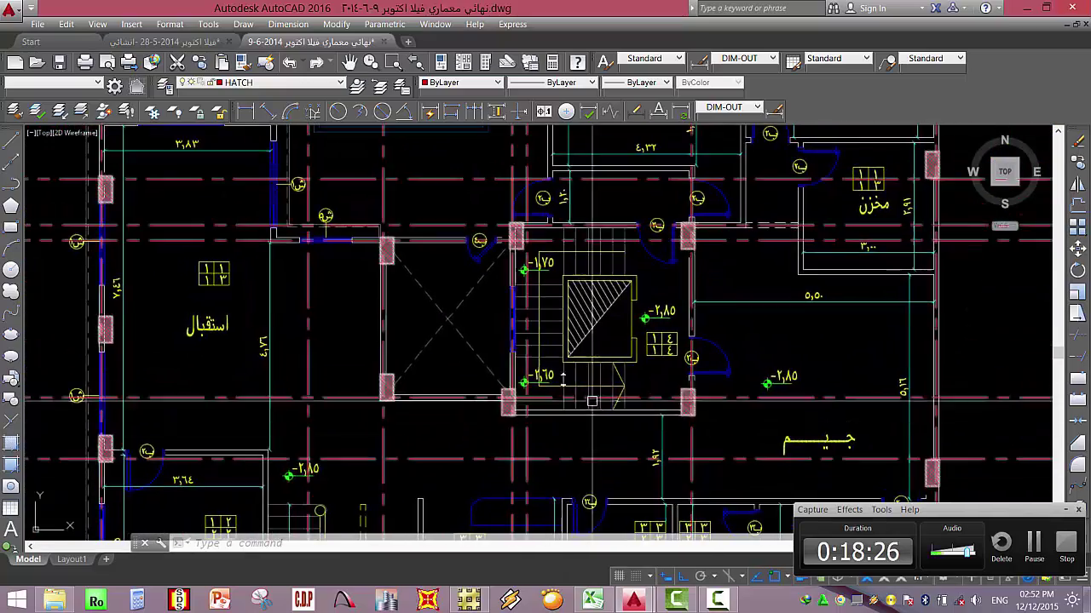
scroll(596, 409, "down", 3)
scroll(607, 365, "up", 1)
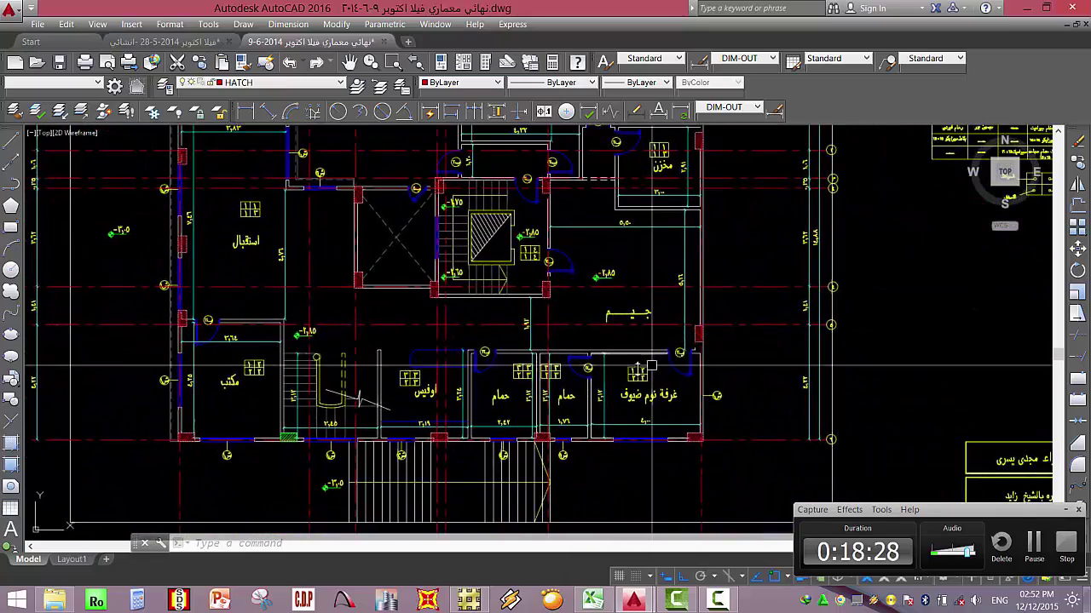
Compare the axis 1 column beside the swimming pool on the basement plan with its position by the entrance stairs on the ground floor.
scroll(492, 415, "down", 2)
scroll(409, 198, "up", 5)
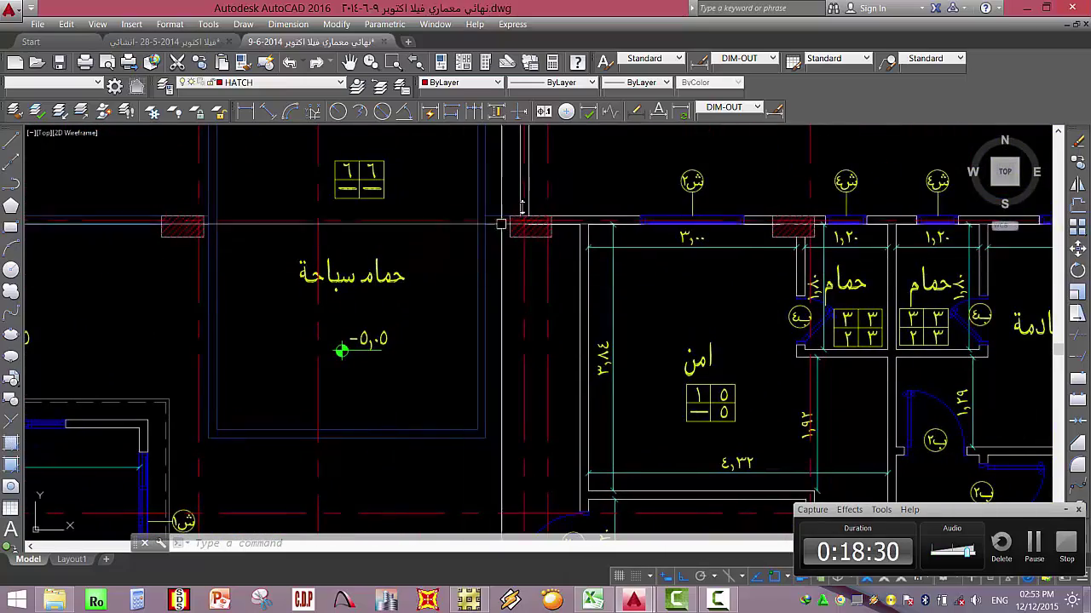
scroll(469, 280, "down", 7)
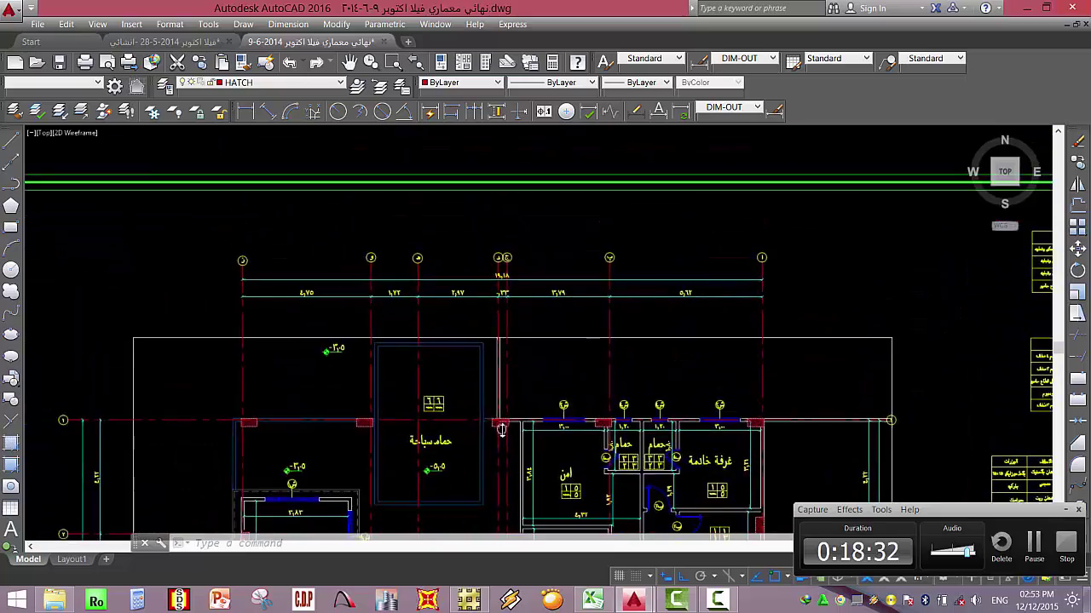
scroll(468, 270, "up", 8)
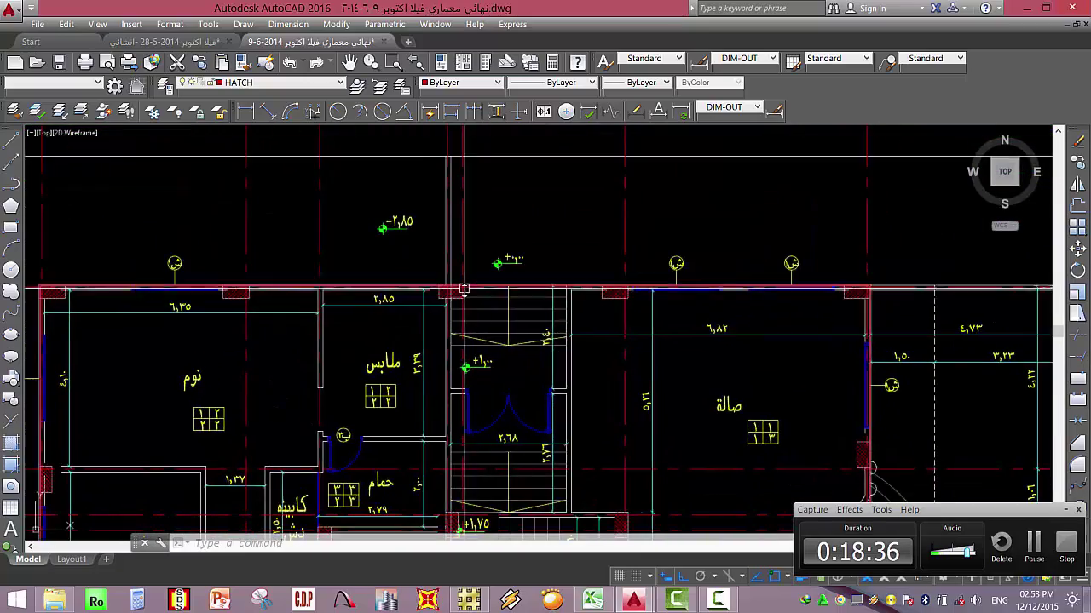
scroll(465, 300, "up", 4)
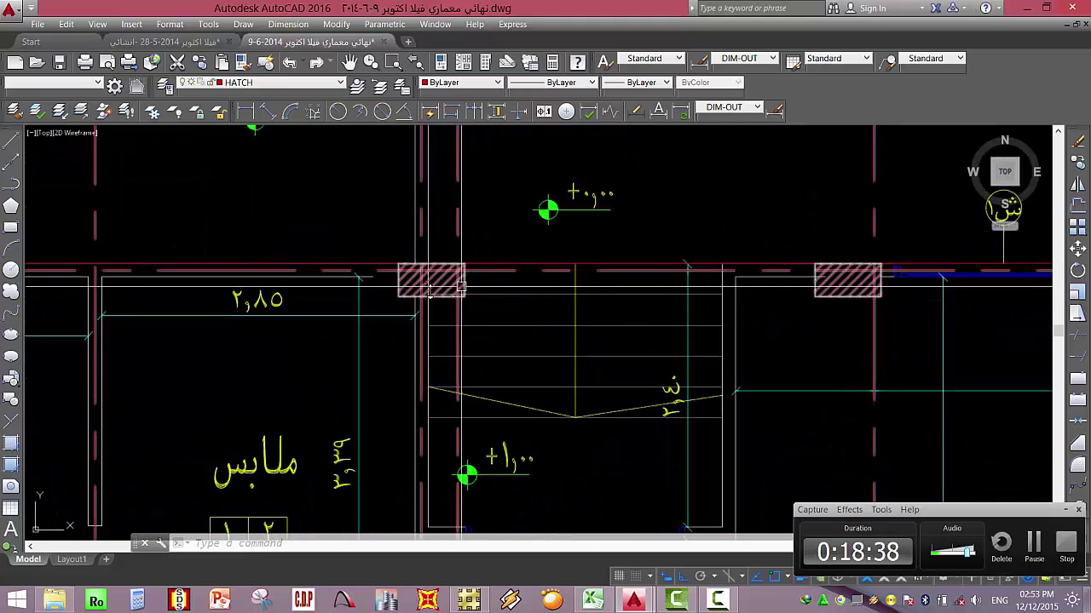
scroll(428, 222, "down", 6)
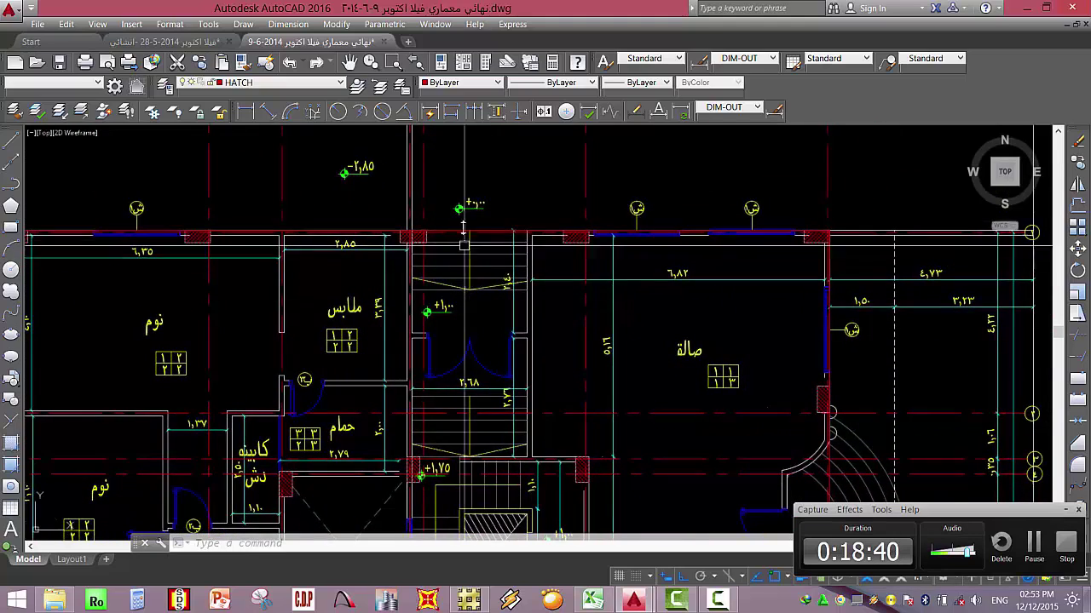
Open the axis 1 column block beside the entrance stairs on the ground floor plan for in-place editing.
scroll(452, 226, "up", 4)
scroll(451, 226, "up", 2)
scroll(402, 235, "down", 4)
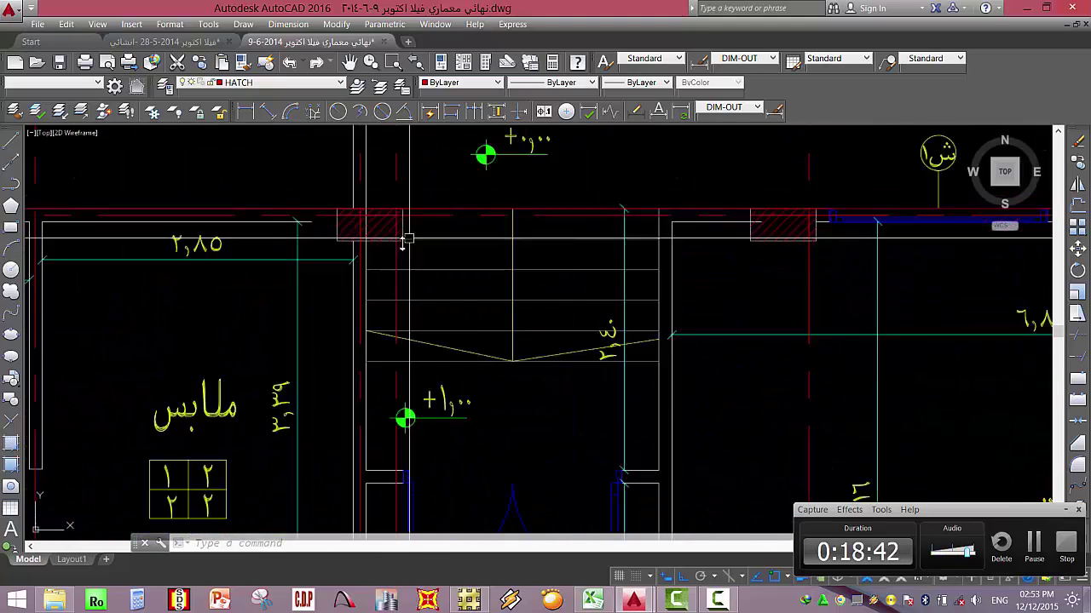
scroll(464, 343, "up", 6)
key("Escape")
key("Escape")
left_click(464, 343)
right_click(464, 344)
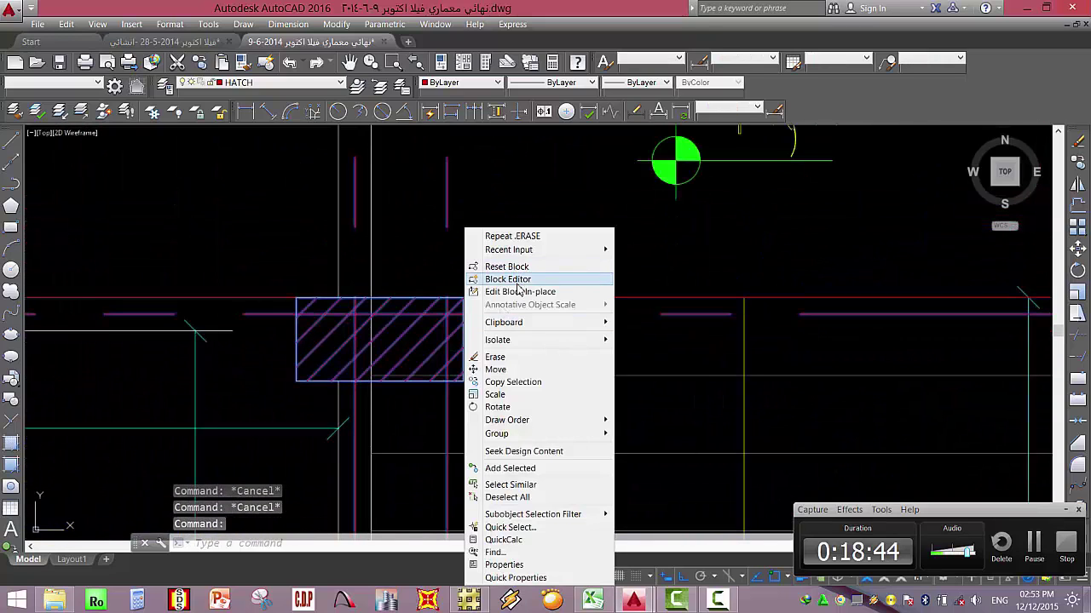
left_click(520, 292)
left_click(536, 403)
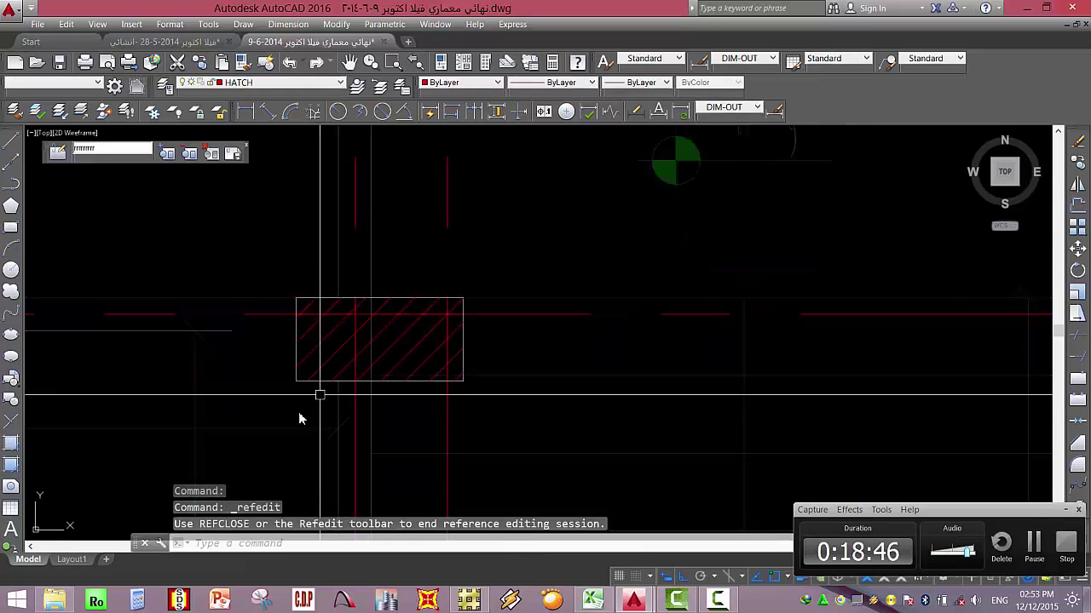
key("Escape")
key("Escape")
left_click(281, 409)
left_click(514, 277)
type("m")
key("Return")
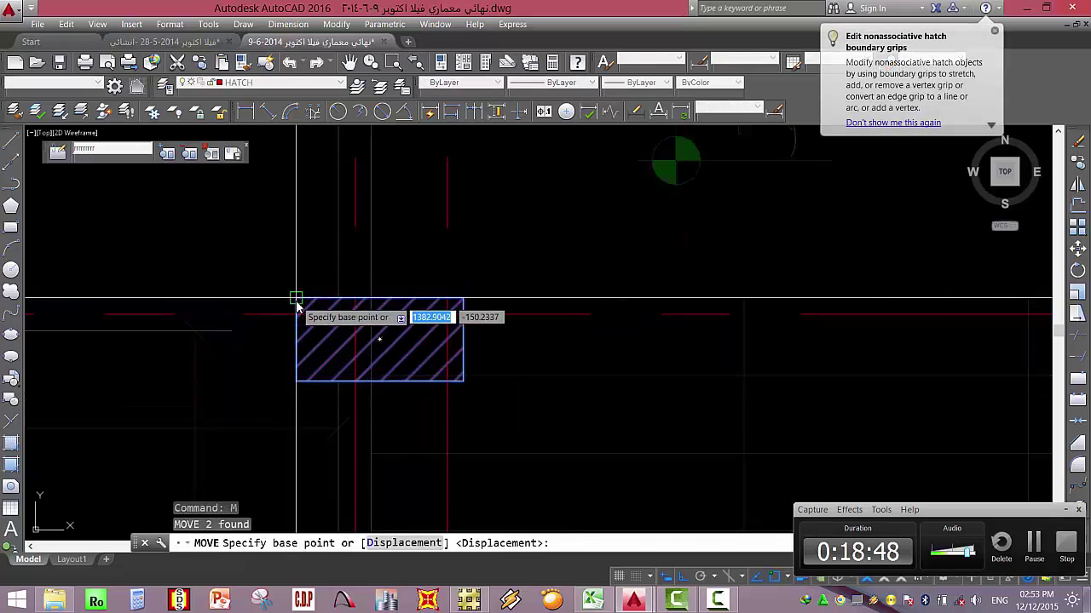
left_click(296, 298)
key("Escape")
key("Escape")
key("Escape")
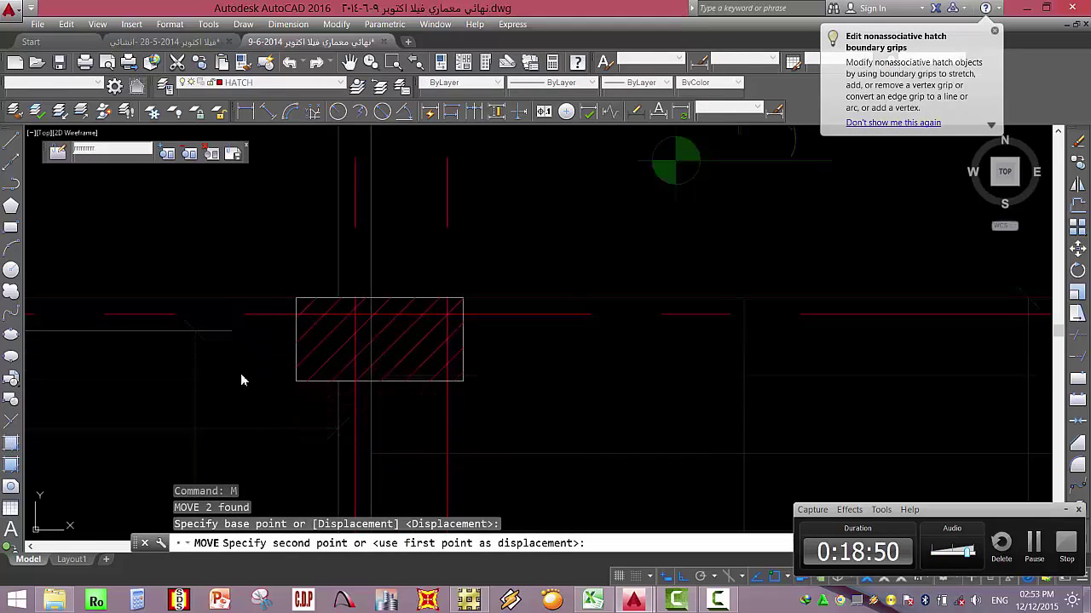
Move the column toward the dressing room so its upper corner meets the stair-side face of the wall.
left_click(267, 401)
left_click(509, 260)
type("m")
key("Return")
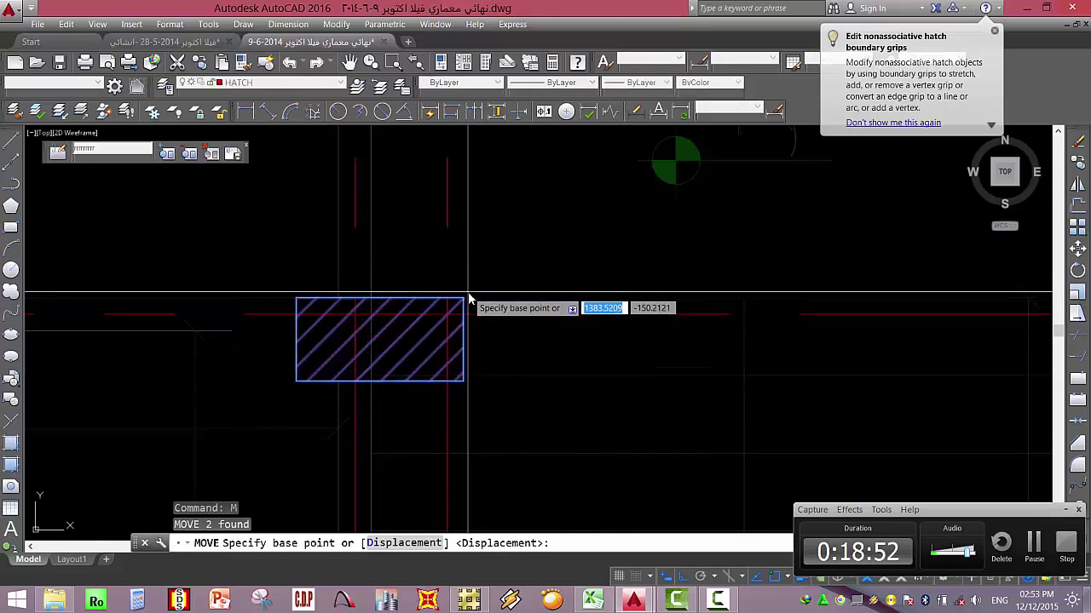
left_click(463, 298)
left_click(371, 298)
key("Escape")
scroll(392, 264, "down", 4)
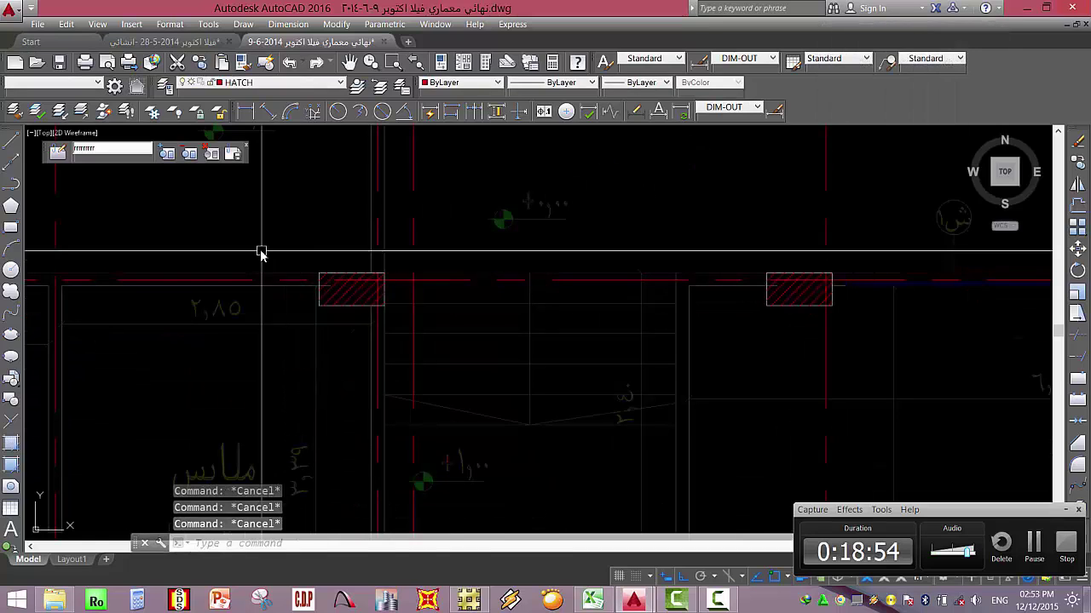
Colour the moved column's outline and hatch green and save the block reference edits.
left_click(290, 328)
left_click(402, 251)
left_click(465, 82)
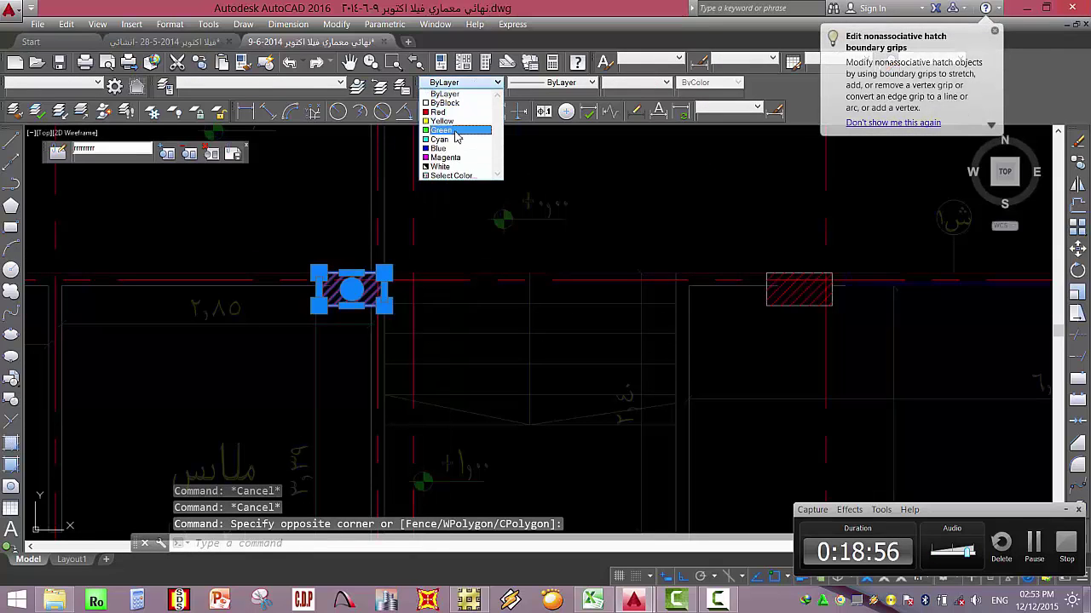
left_click(456, 130)
key("Escape")
left_click(232, 153)
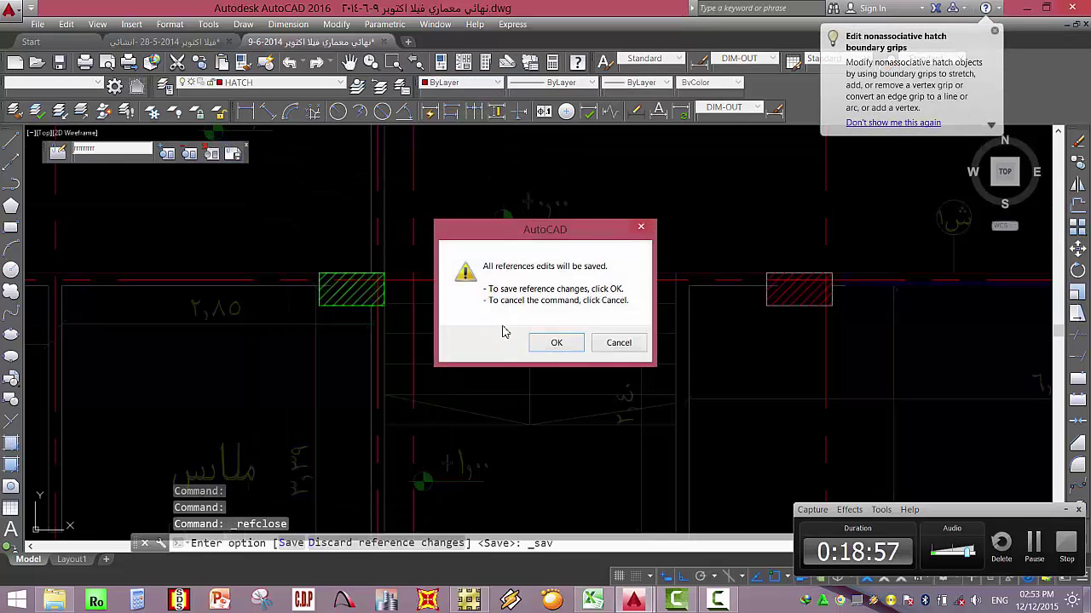
left_click(558, 344)
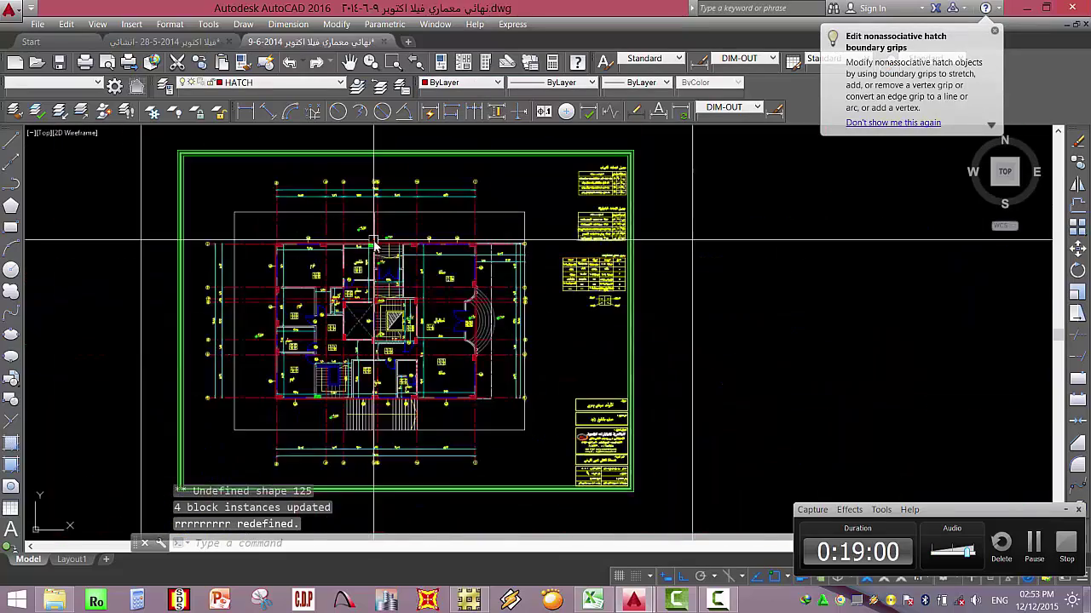
Compare the green column's position beside the swimming pool on the basement plan with its position by the entrance stairs on the ground floor.
scroll(373, 349, "up", 5)
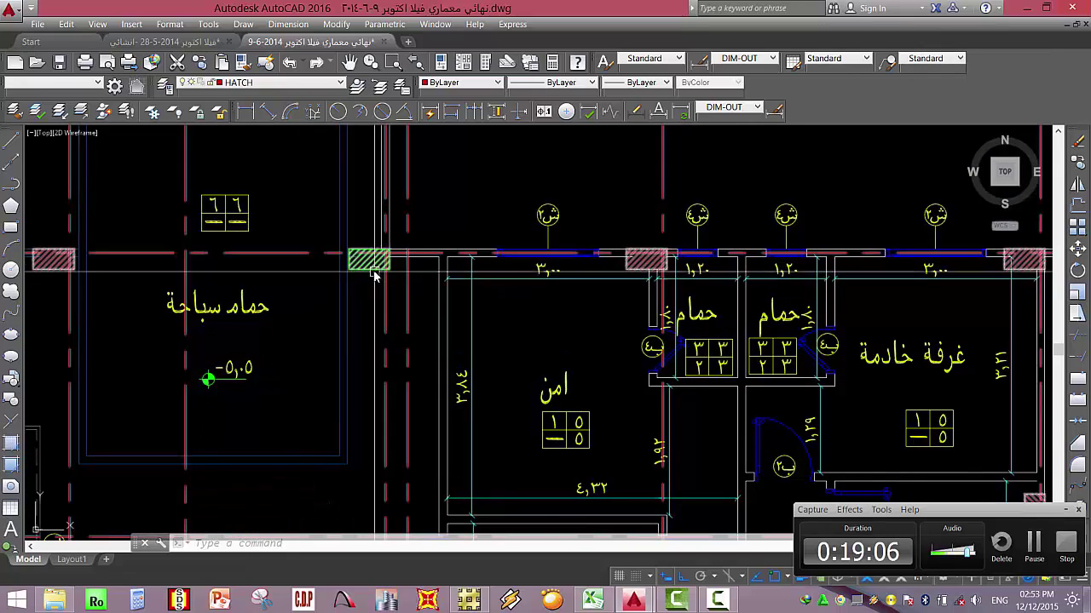
scroll(372, 275, "down", 5)
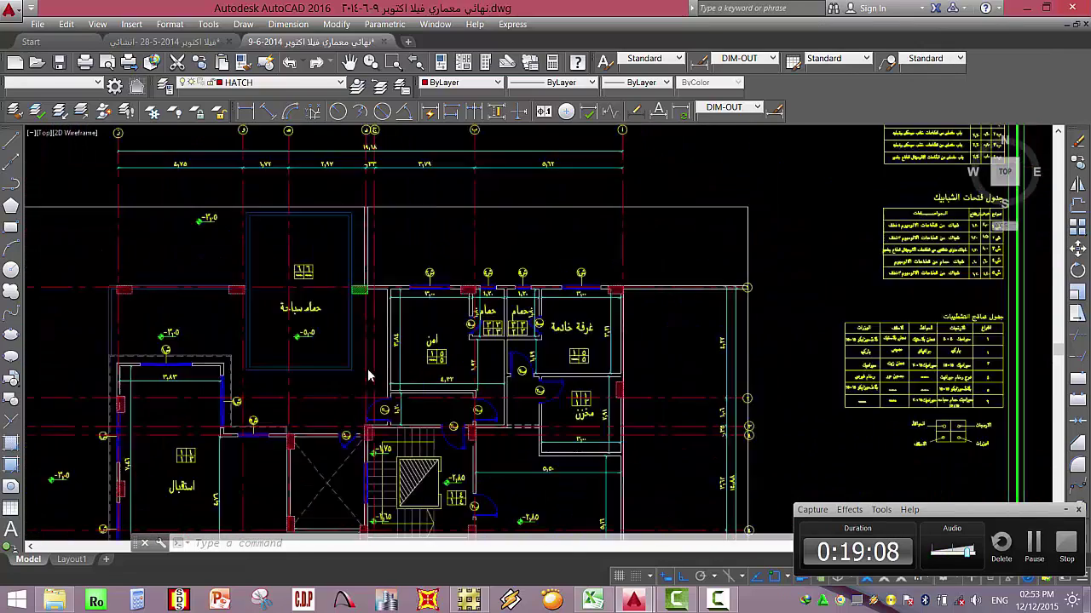
scroll(366, 366, "up", 3)
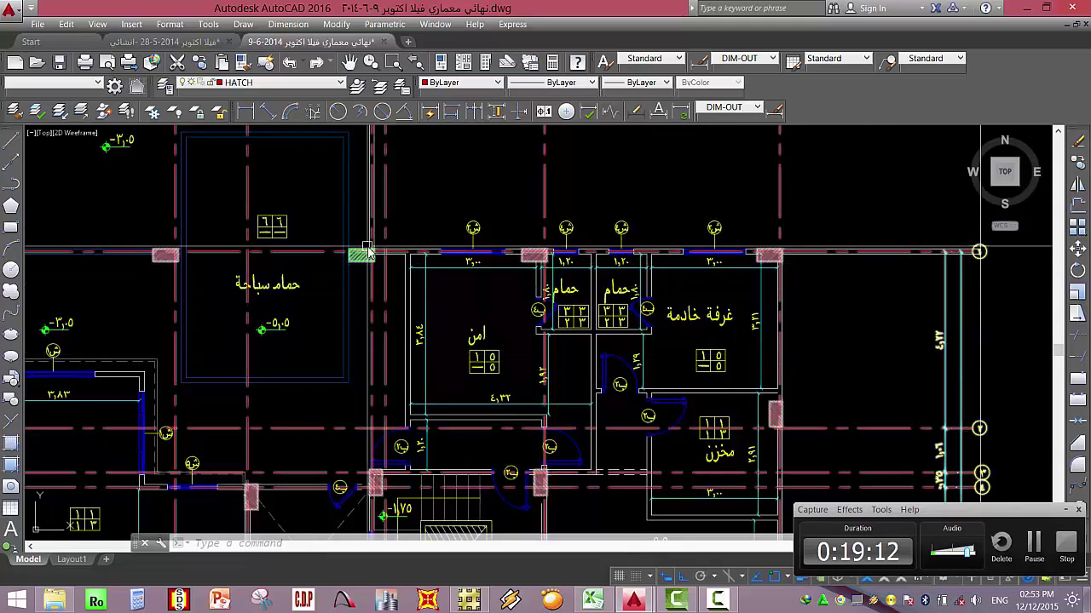
scroll(369, 249, "down", 2)
scroll(463, 263, "up", 1)
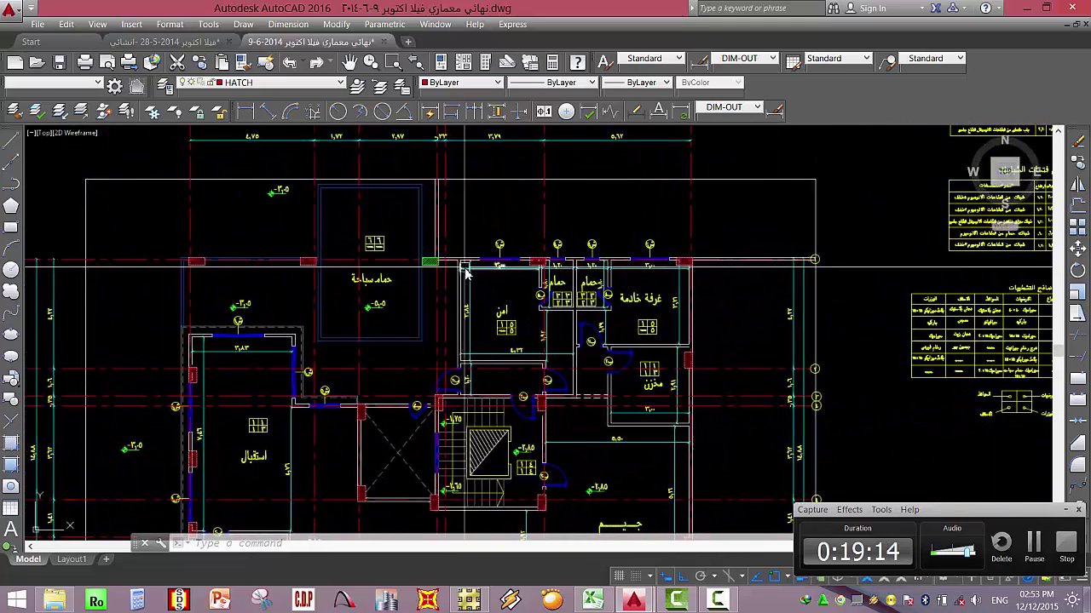
scroll(465, 263, "down", 4)
scroll(382, 178, "up", 5)
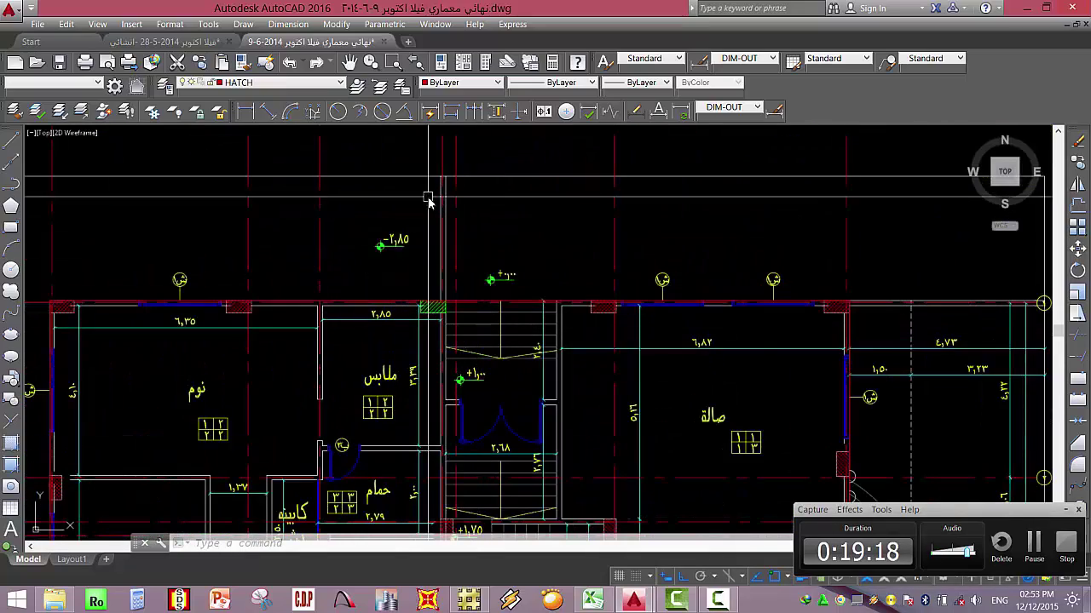
middle_click_drag(468, 298, 451, 225)
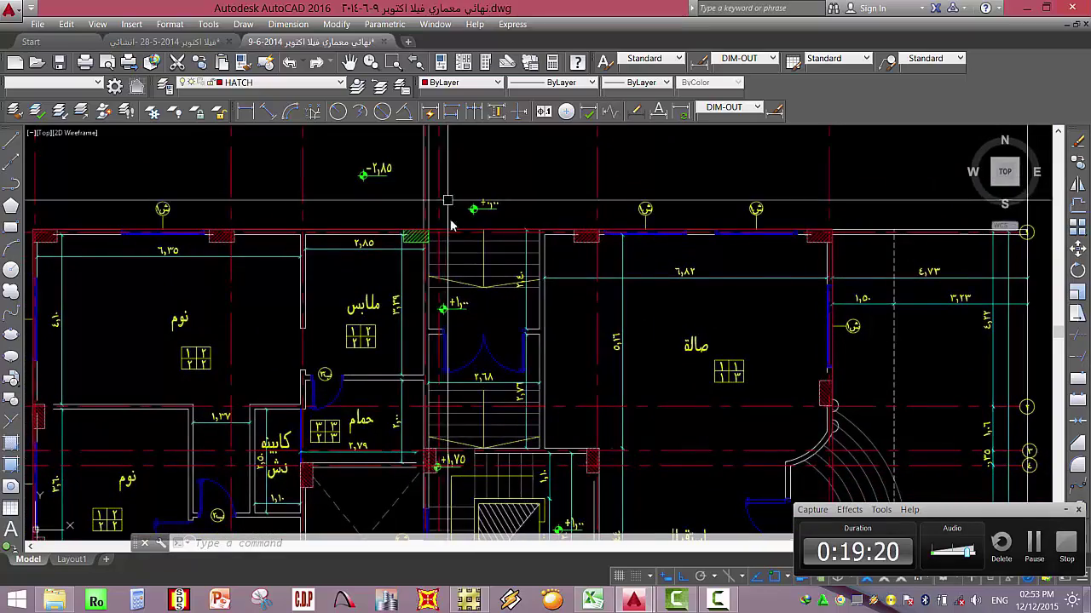
scroll(440, 236, "down", 3)
scroll(416, 149, "up", 2)
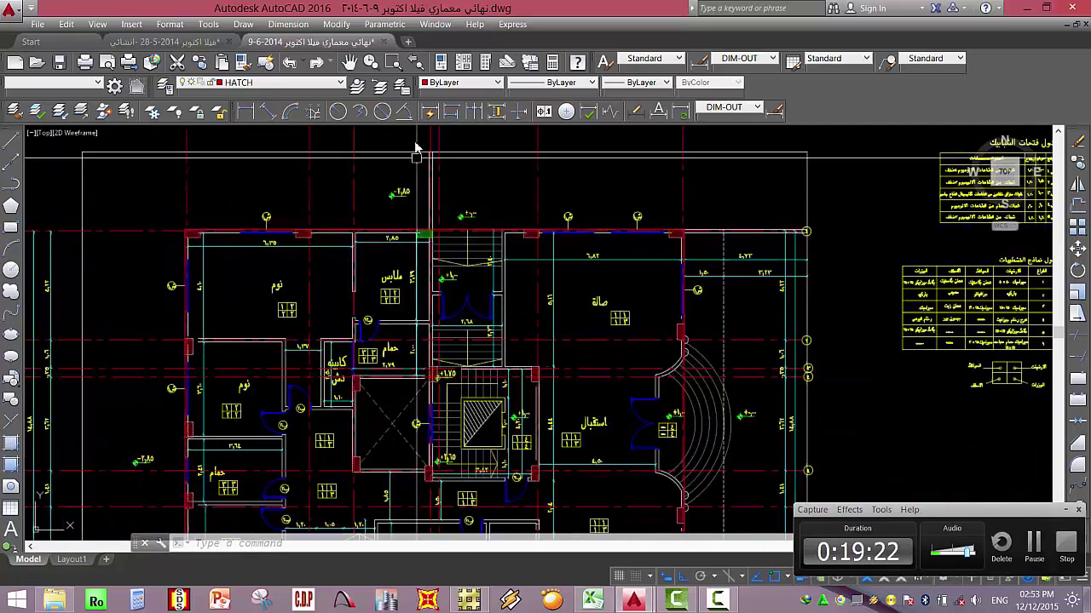
scroll(424, 243, "up", 2)
scroll(418, 243, "down", 7)
middle_click_drag(345, 357, 341, 236)
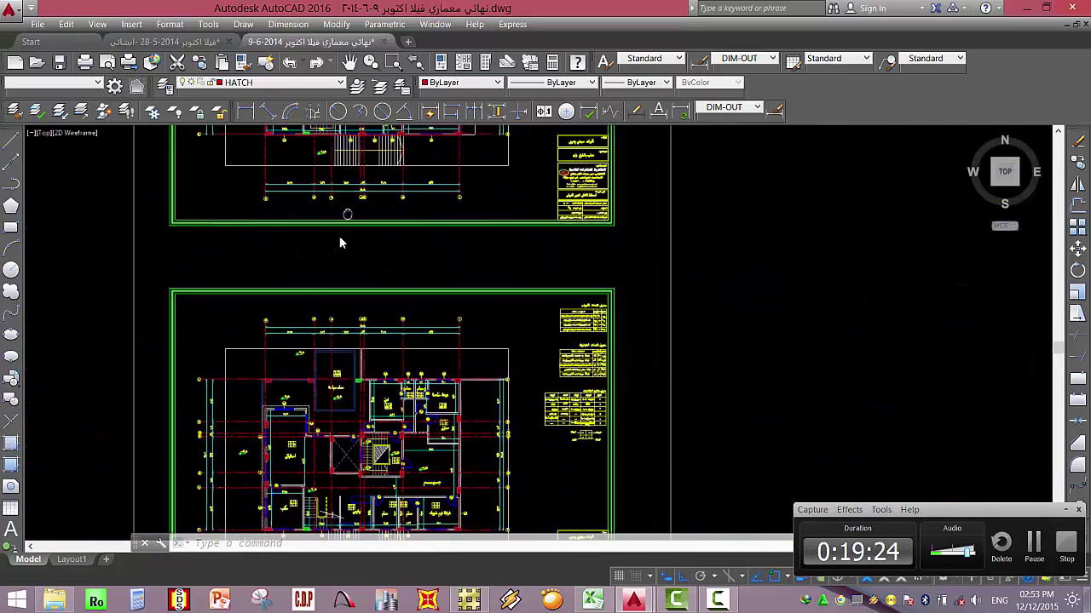
Examine the green column's alignment with the pool edge and the adjoining walls on the basement plan.
scroll(356, 388, "up", 2)
scroll(357, 388, "up", 5)
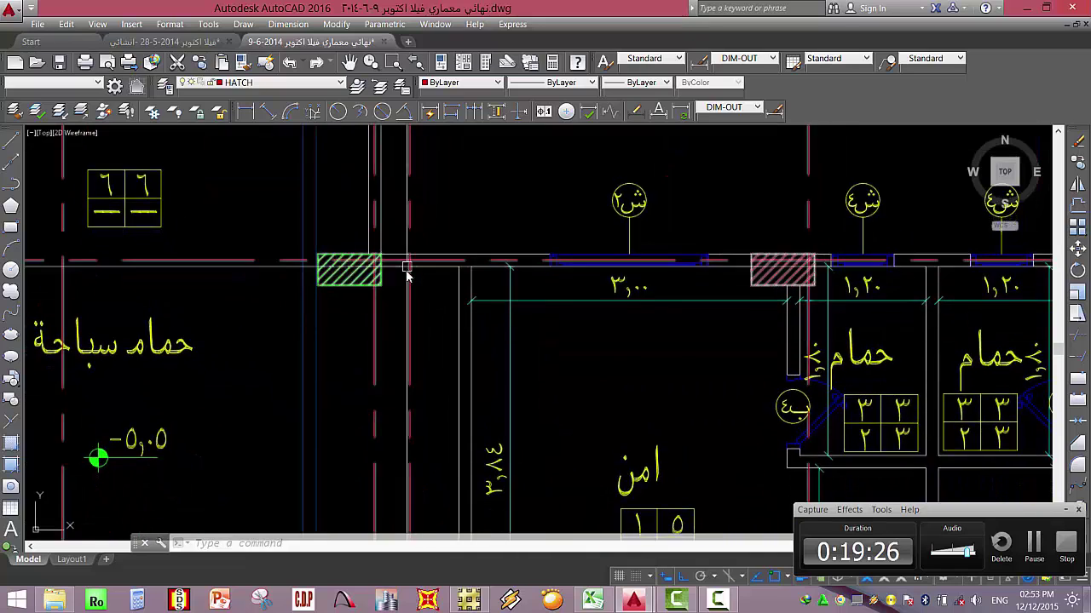
scroll(416, 308, "down", 2)
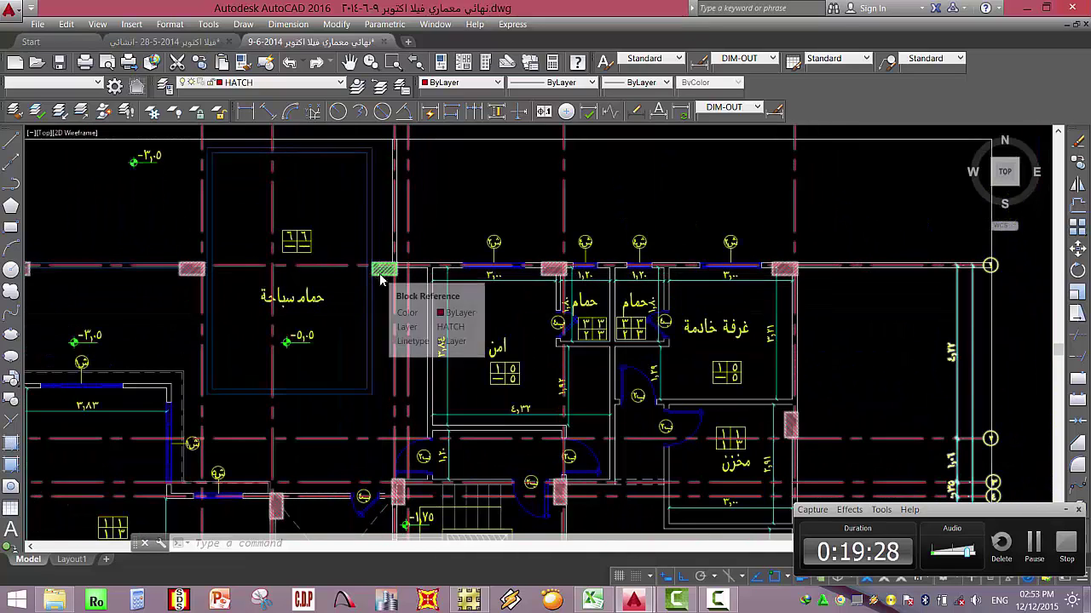
scroll(381, 278, "up", 2)
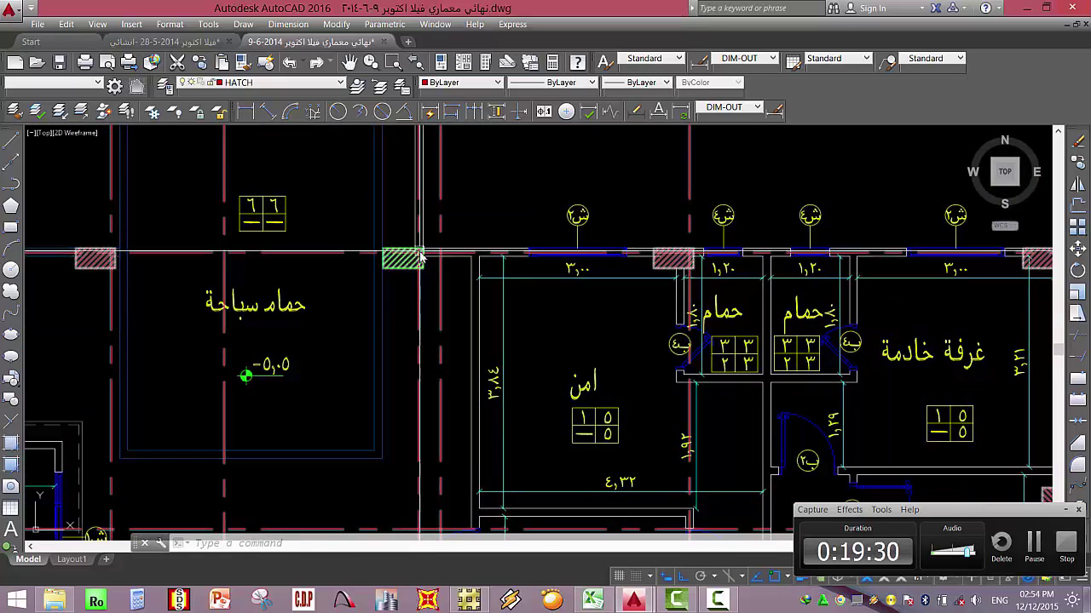
scroll(401, 443, "down", 2)
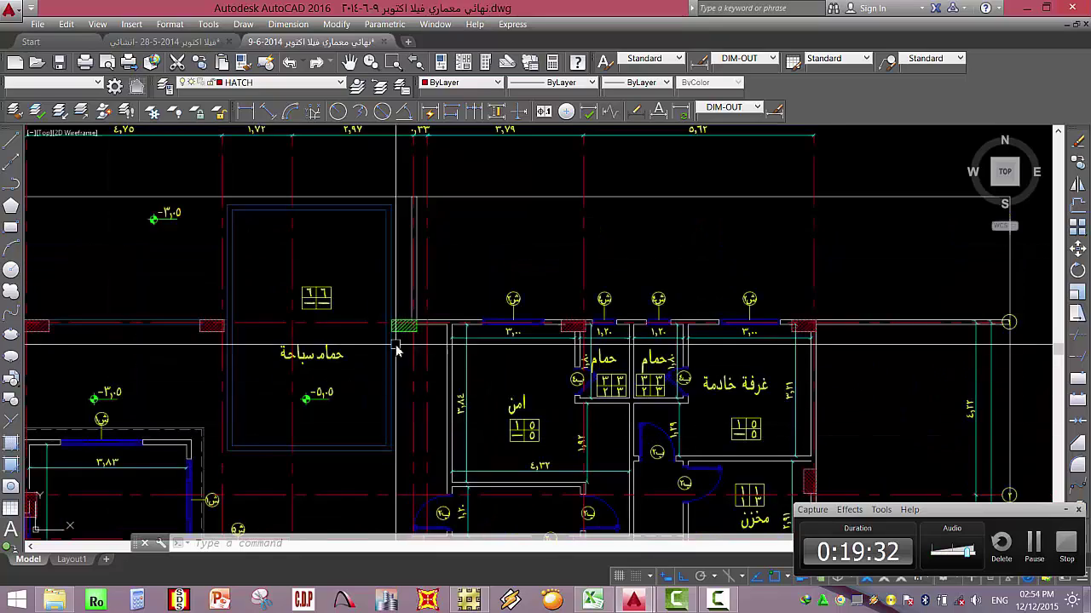
scroll(398, 346, "up", 2)
scroll(405, 362, "down", 5)
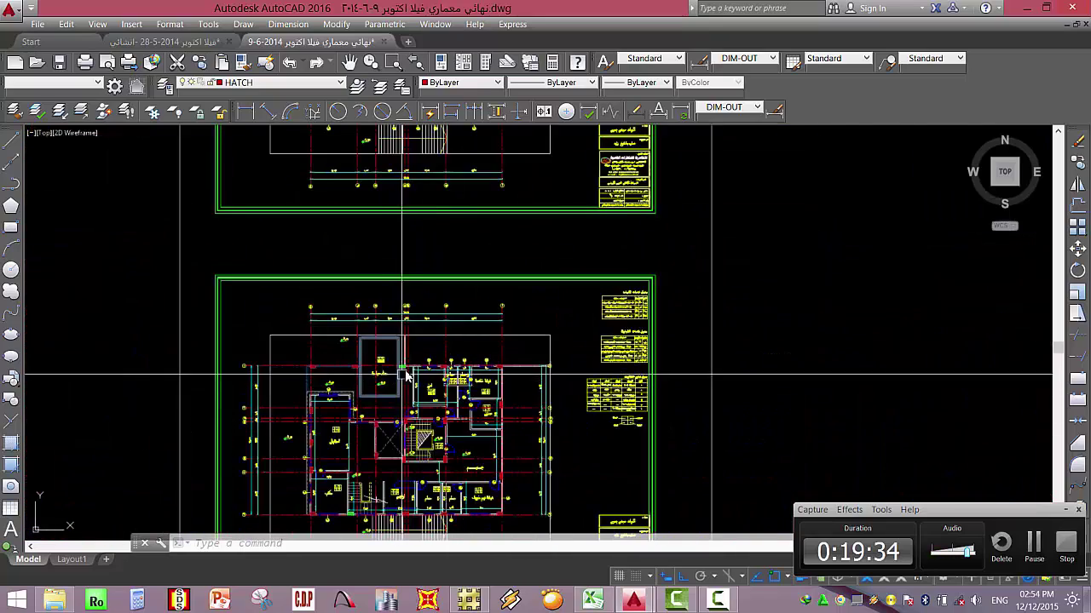
scroll(405, 375, "down", 6)
scroll(407, 350, "up", 4)
scroll(446, 341, "up", 5)
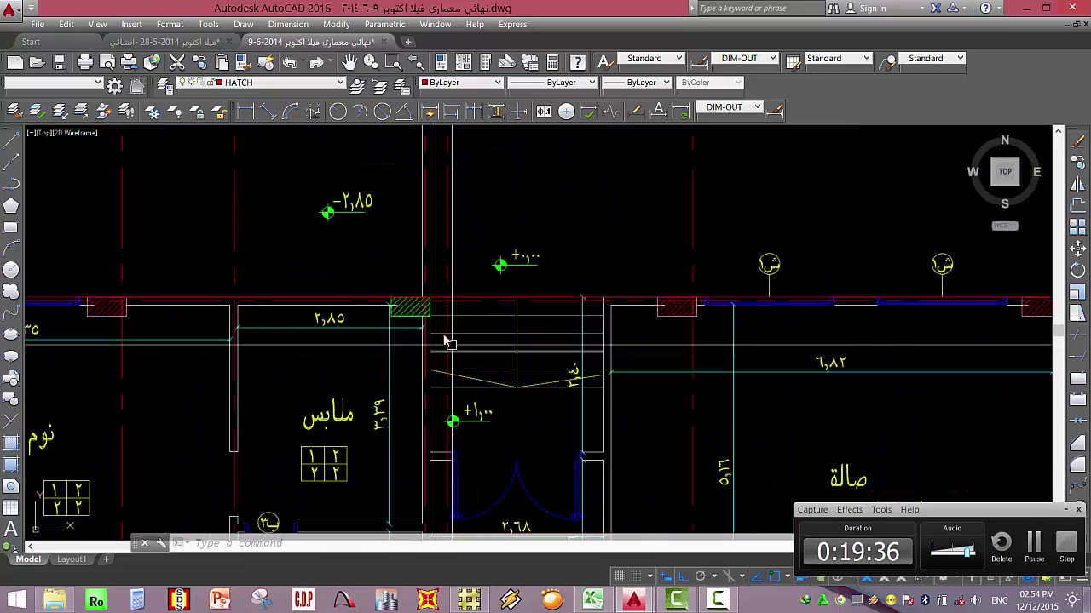
right_click(407, 304)
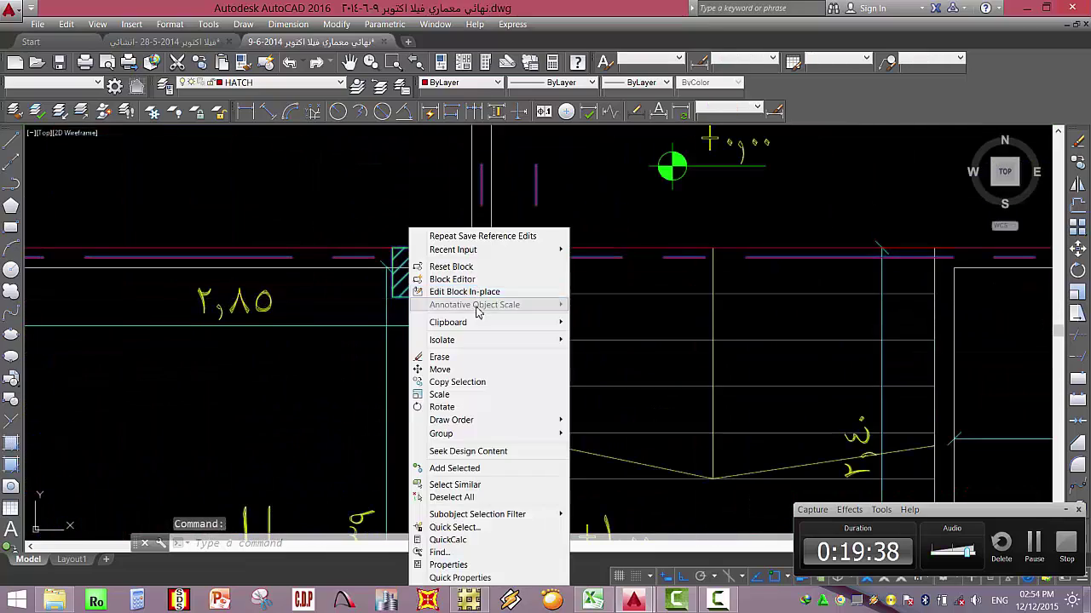
key("Escape")
key("Escape")
key("Escape")
scroll(417, 222, "down", 10)
scroll(415, 494, "up", 8)
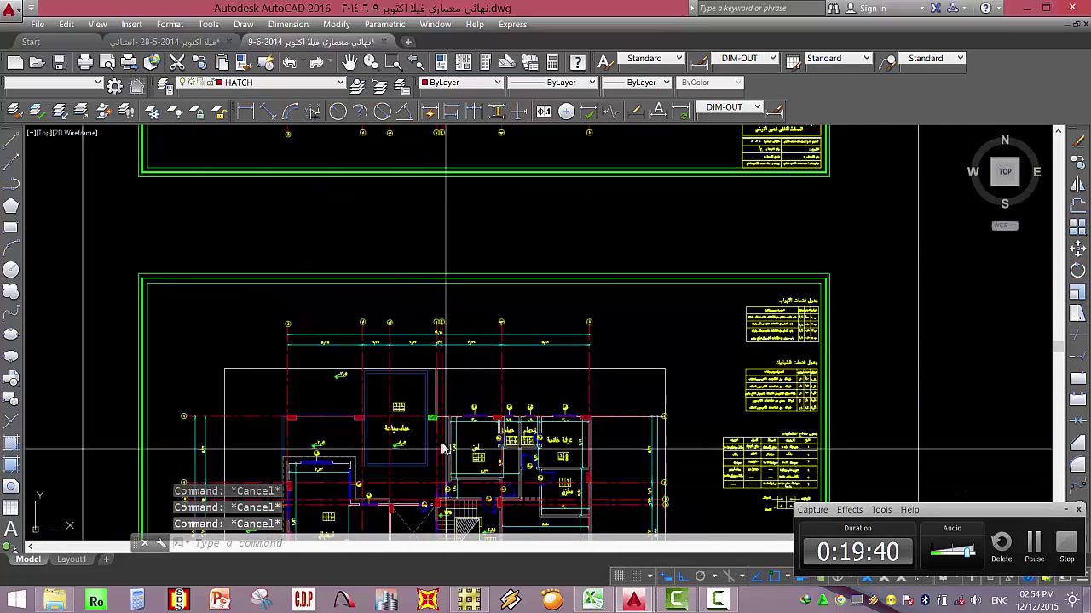
Open the green column block beside the swimming pool on the basement plan for in-place editing.
left_click(410, 368)
right_click(409, 366)
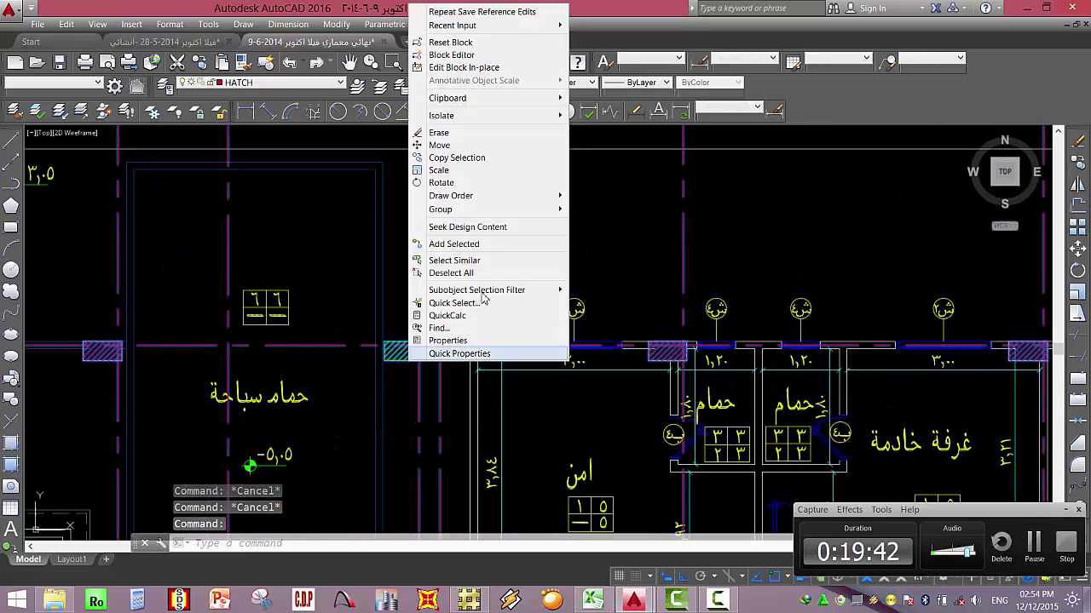
left_click(477, 67)
left_click(529, 399)
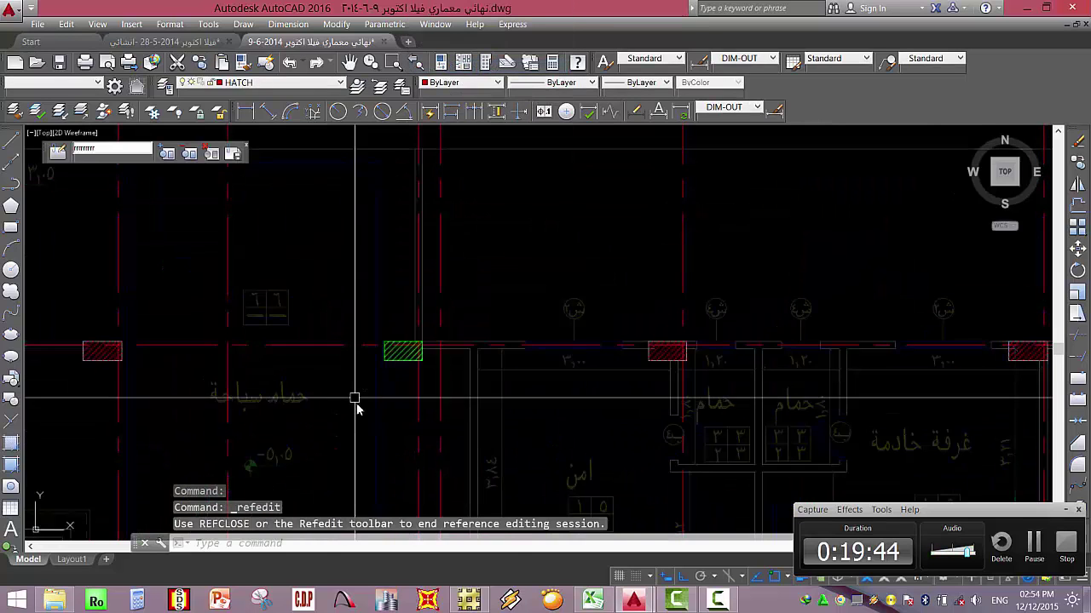
Move the green column away from the pool so its upper pool-side corner meets the wall's pool-side face.
left_click(359, 408)
left_click(450, 328)
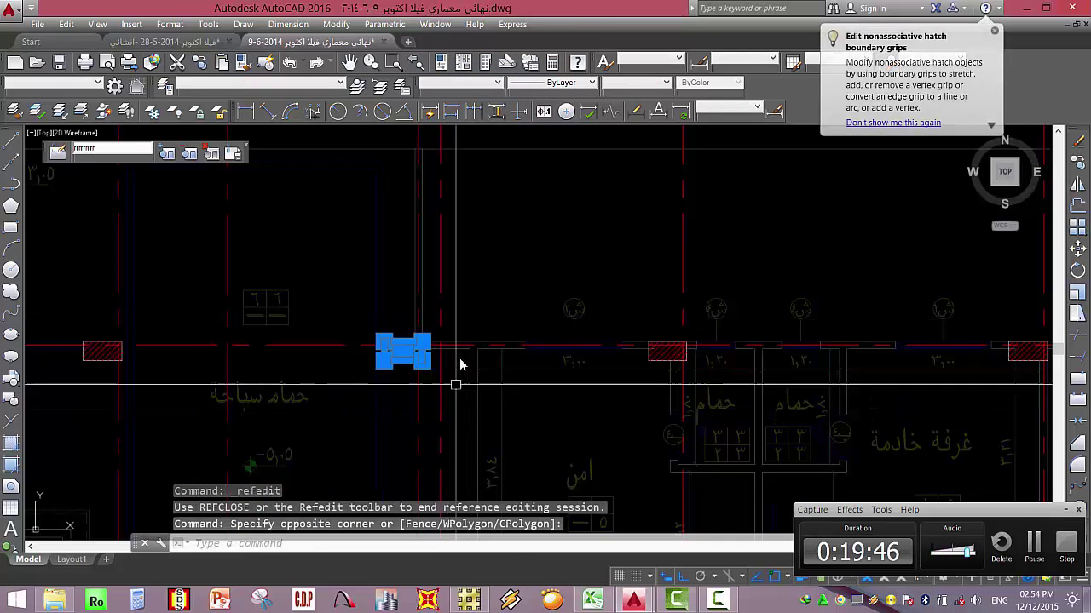
type("m")
key("Return")
scroll(382, 331, "up", 2)
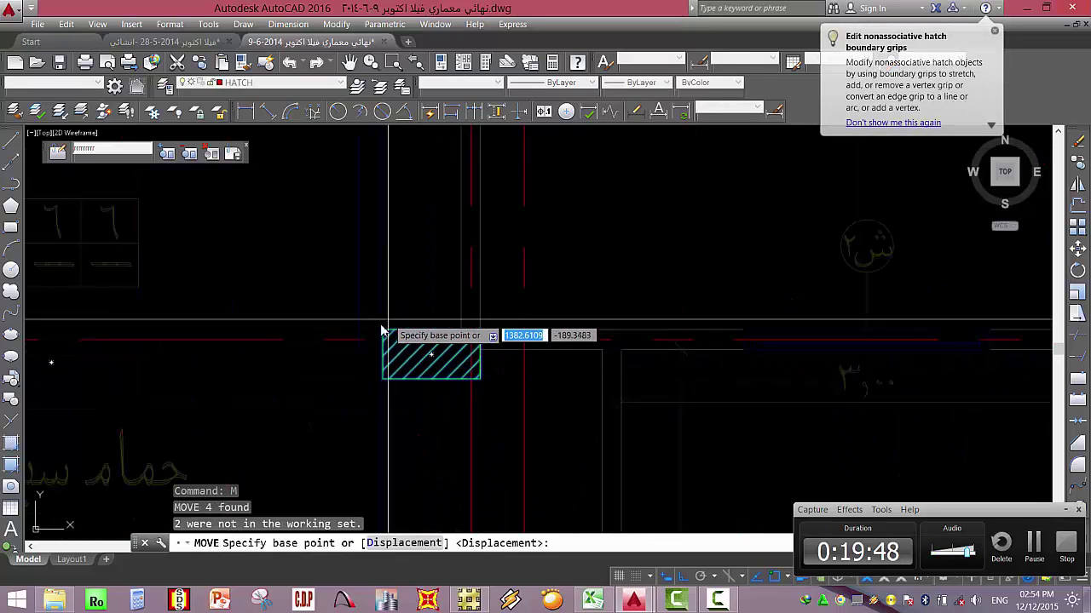
left_click(385, 332)
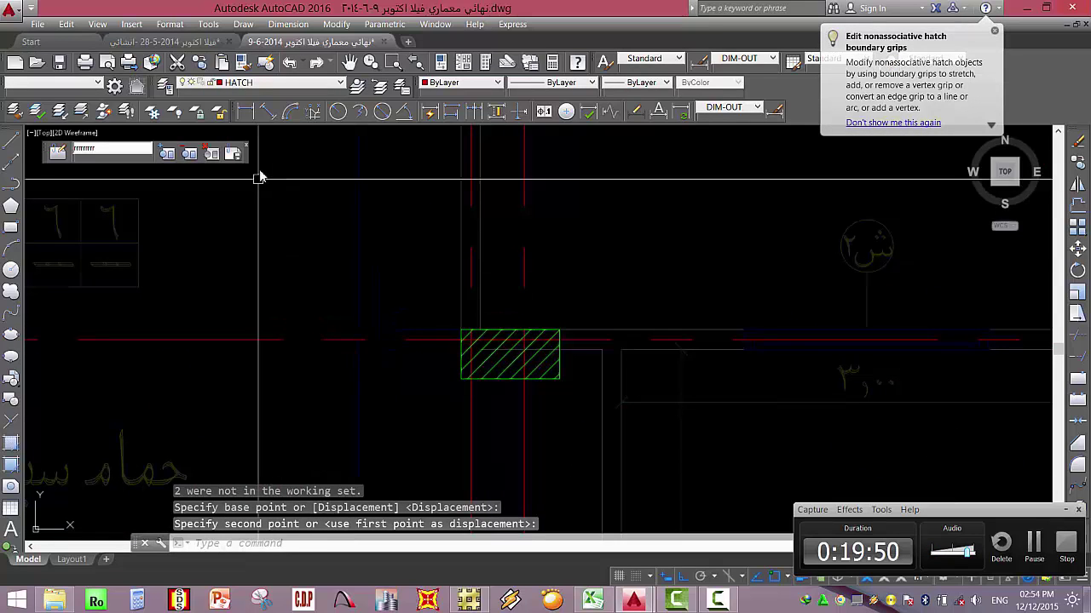
left_click(412, 392)
scroll(346, 308, "down", 3)
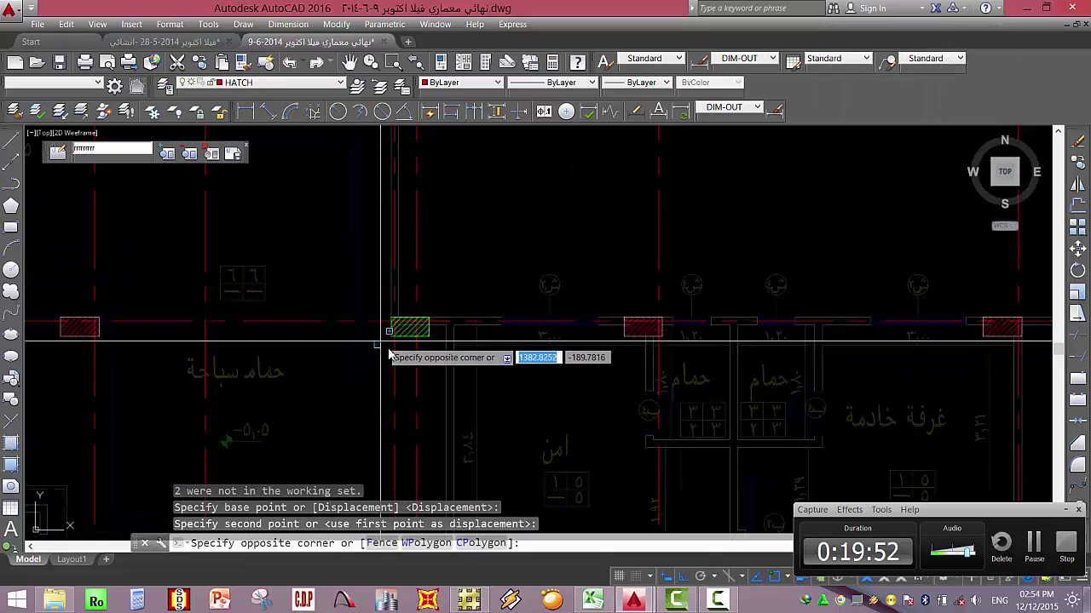
key("Escape")
key("Escape")
key("Escape")
Copy the red hatched column at the security room's bathroom-side corner about 2 units straight up, clear of the basement plan's walls.
middle_click_drag(597, 329, 528, 305)
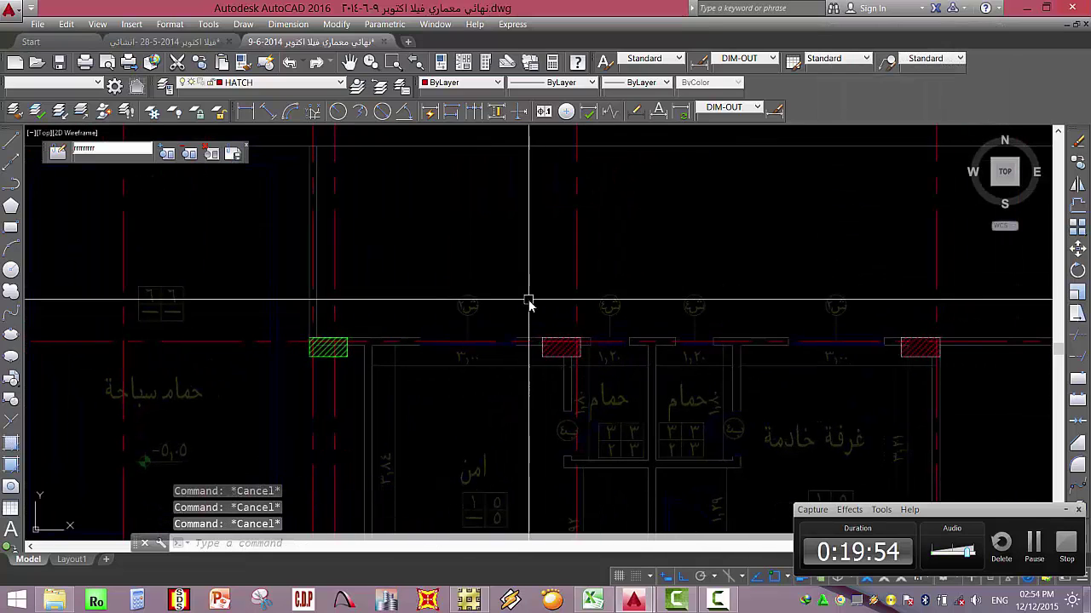
left_click(529, 299)
left_click(601, 395)
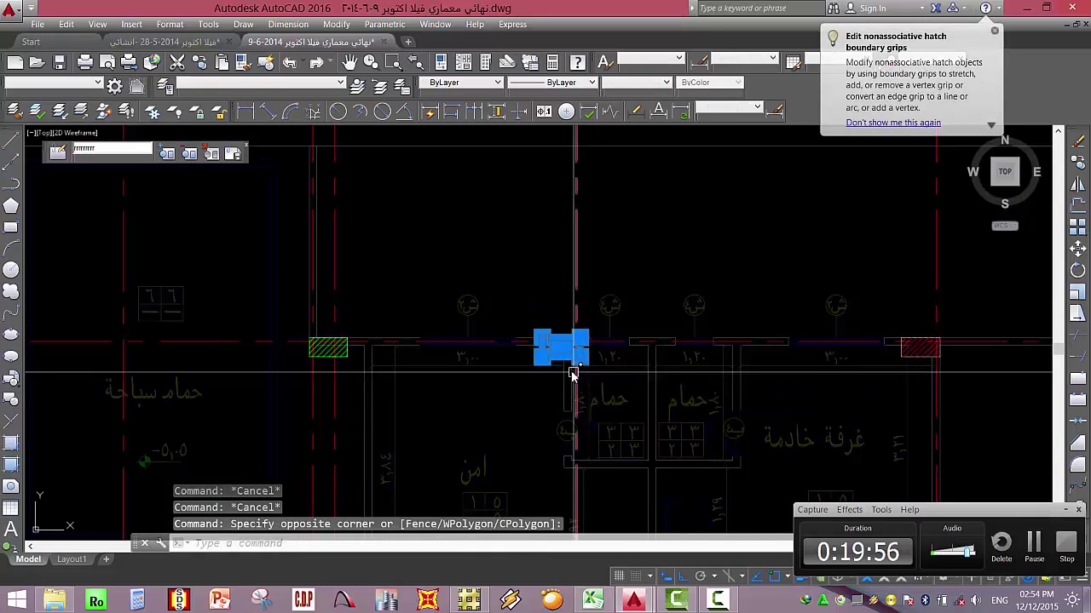
type("co")
key("Return")
left_click(553, 326)
left_click(554, 192)
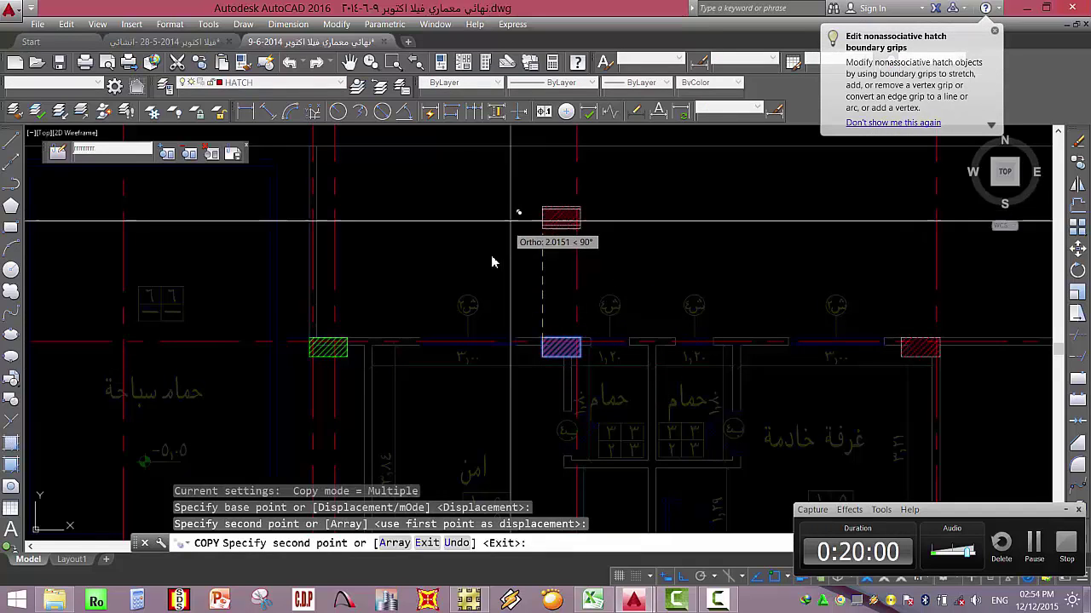
key("Escape")
Rotate the copied column 90 degrees so it stands upright.
left_click(511, 256)
type("ro")
key("Return")
left_click(610, 258)
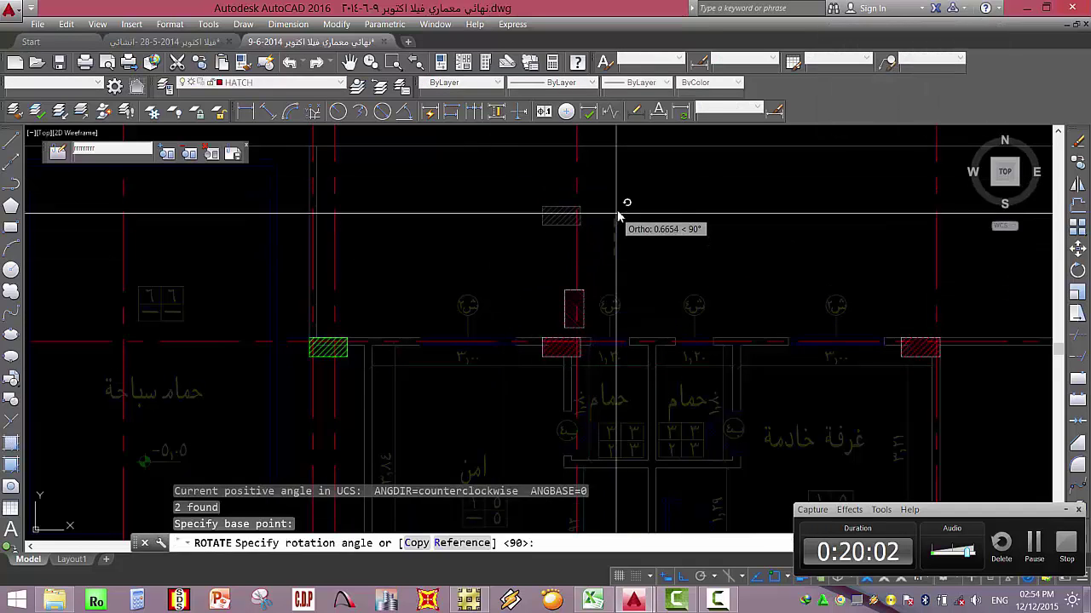
left_click(618, 210)
key("Escape")
Move the upright column beside the pool so its upper corner meets the wall corner farther from the pool, overlapping the green column.
left_click(537, 260)
left_click(610, 339)
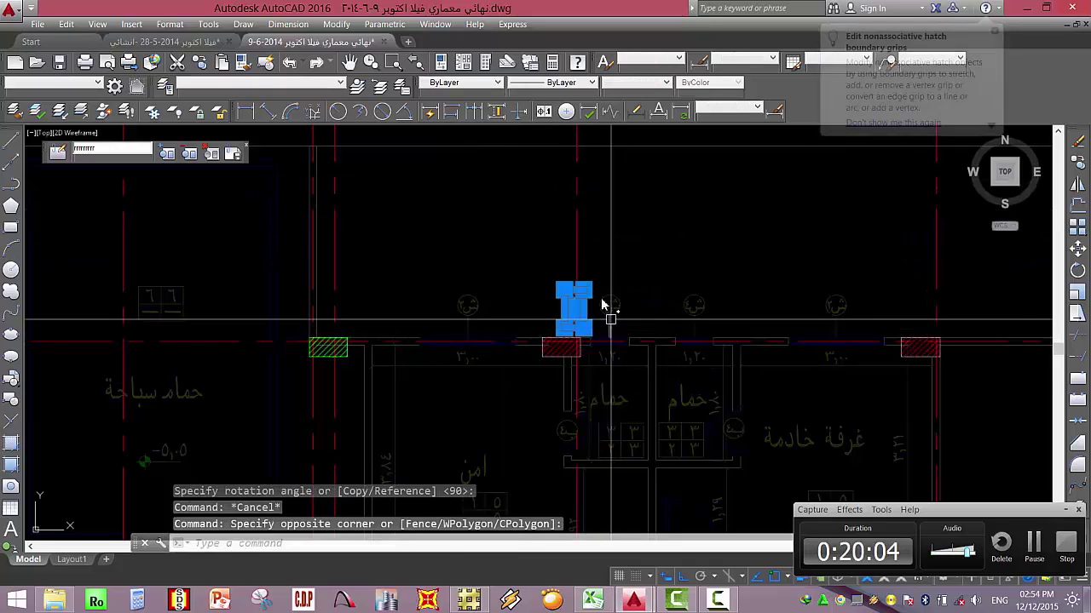
scroll(609, 306, "up", 3)
type("m")
key("Return")
left_click(599, 299)
scroll(629, 270, "down", 3)
scroll(494, 318, "up", 8)
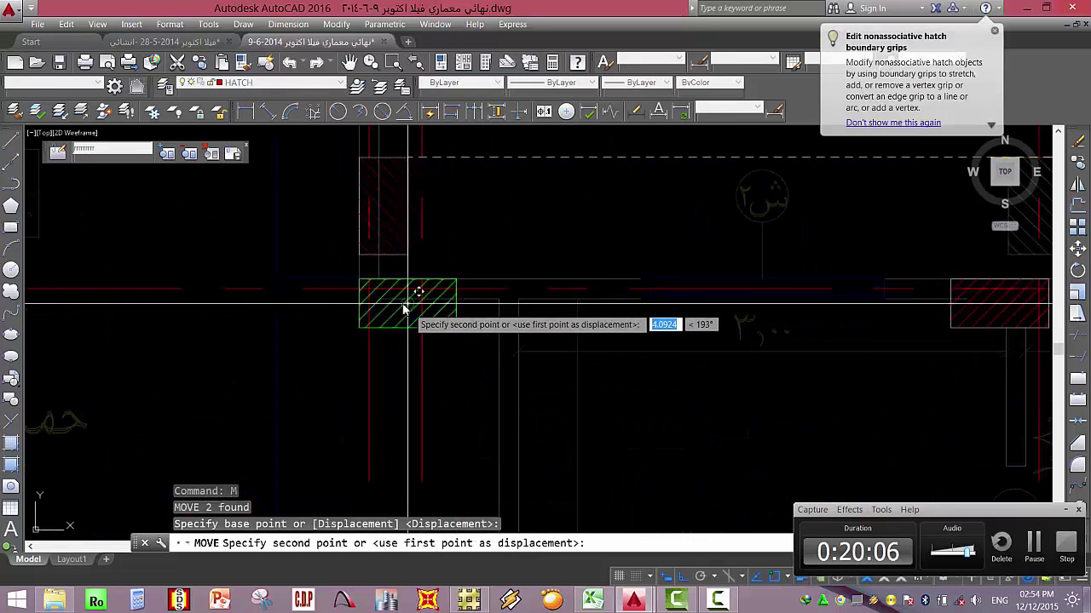
left_click(372, 267)
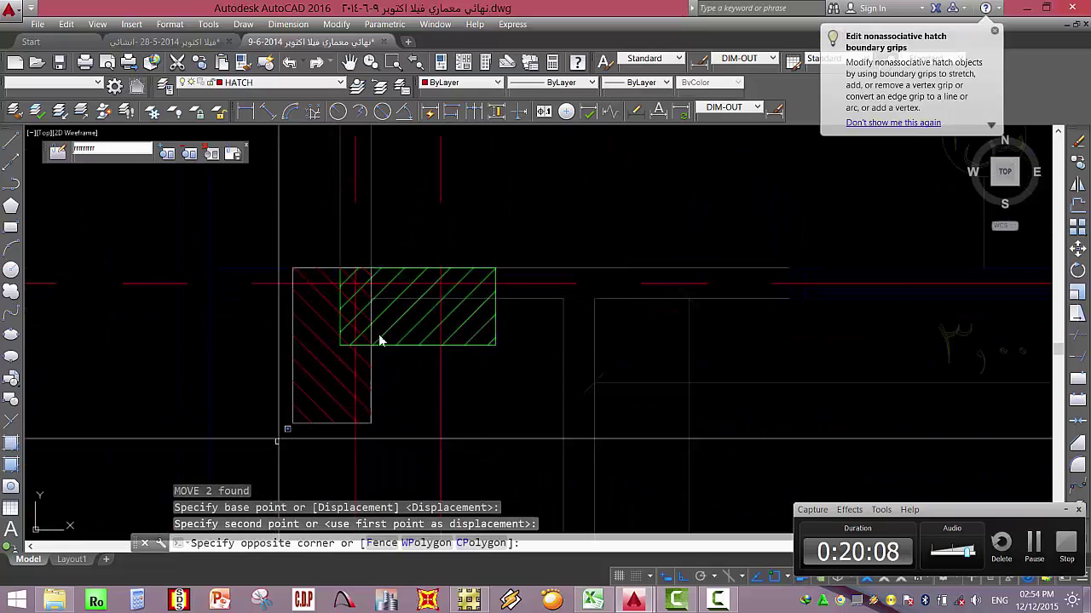
Move the upright column horizontally so its upper pool-side corner coincides with the green column's upper pool-side corner.
left_click(414, 226)
type("m")
key("Return")
left_click(292, 268)
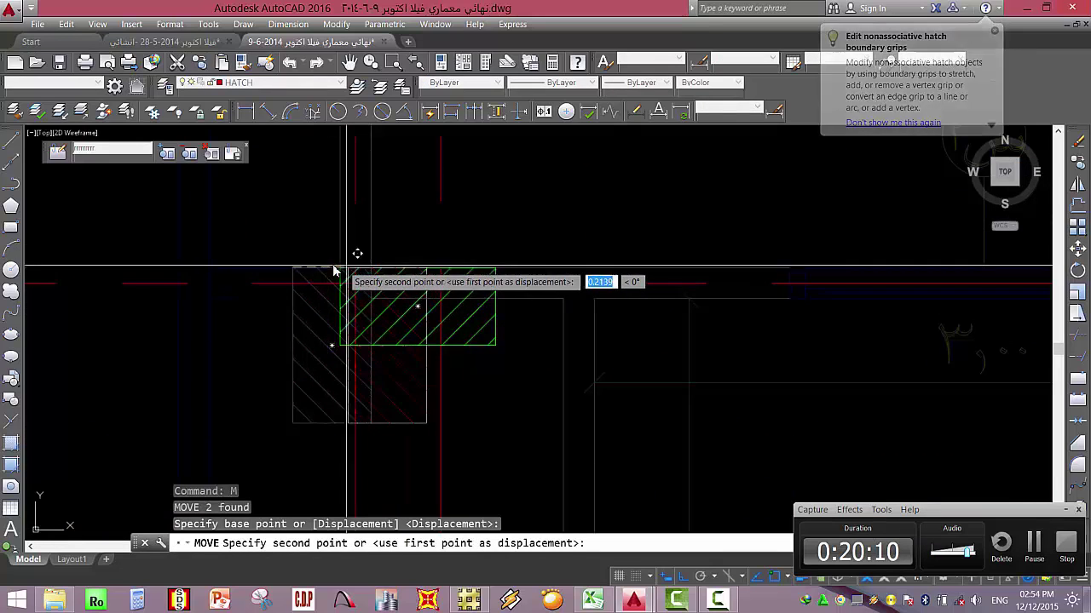
left_click(340, 268)
Save the column block edits and check the overlapping columns beside the entrance stairs on the ground floor plan.
left_click(232, 153)
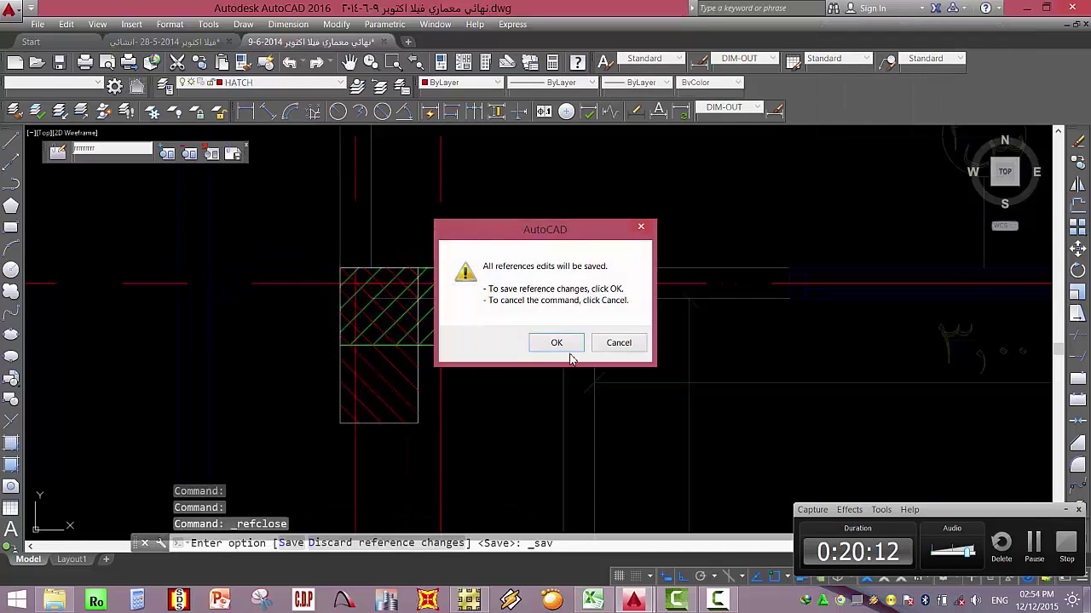
left_click(557, 343)
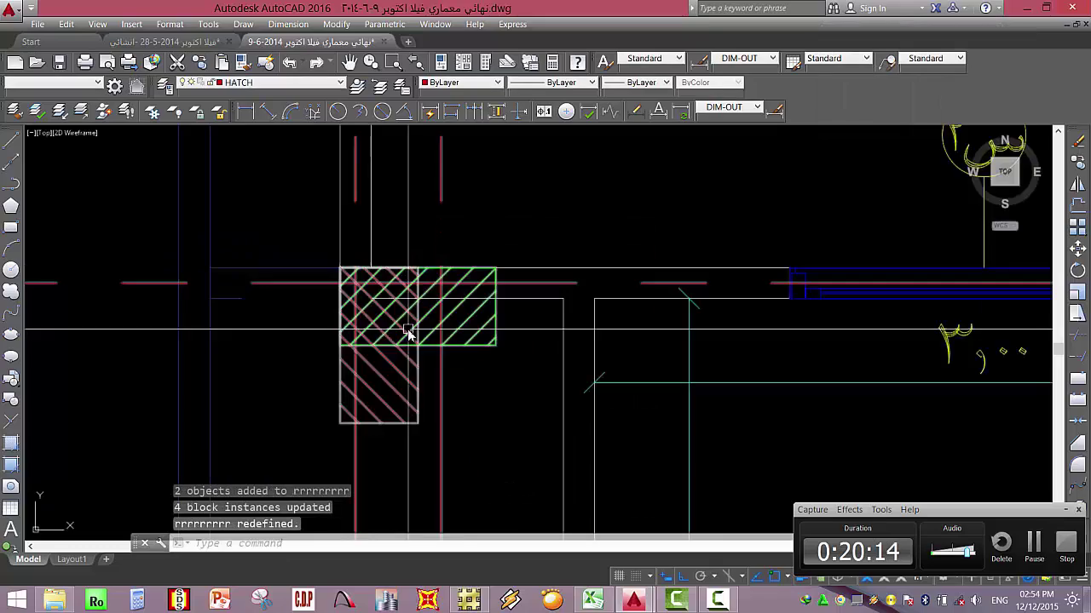
scroll(375, 282, "down", 8)
scroll(368, 266, "up", 7)
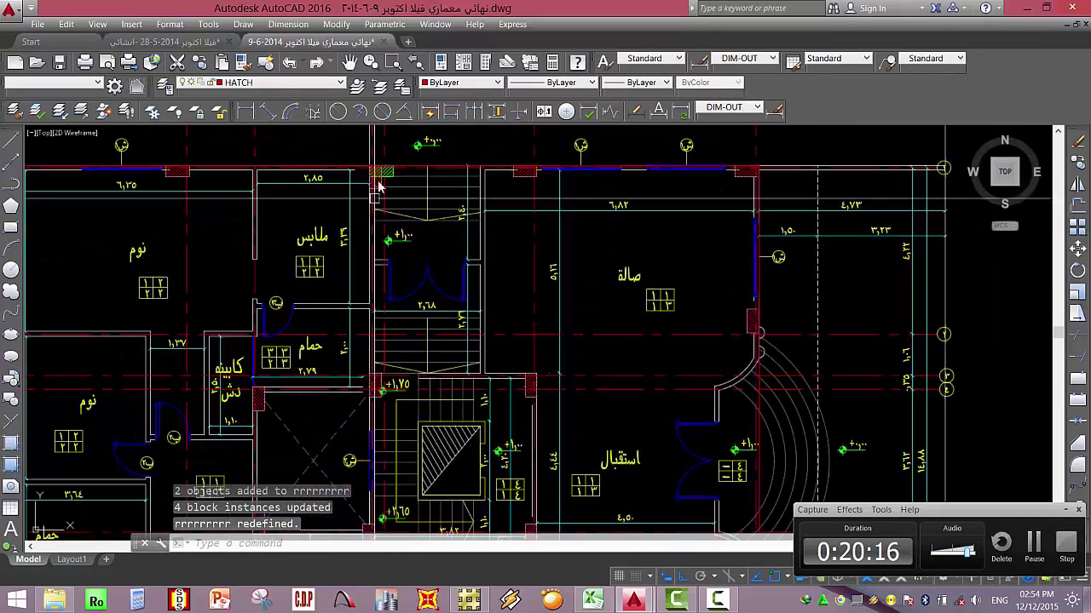
scroll(423, 353, "down", 3)
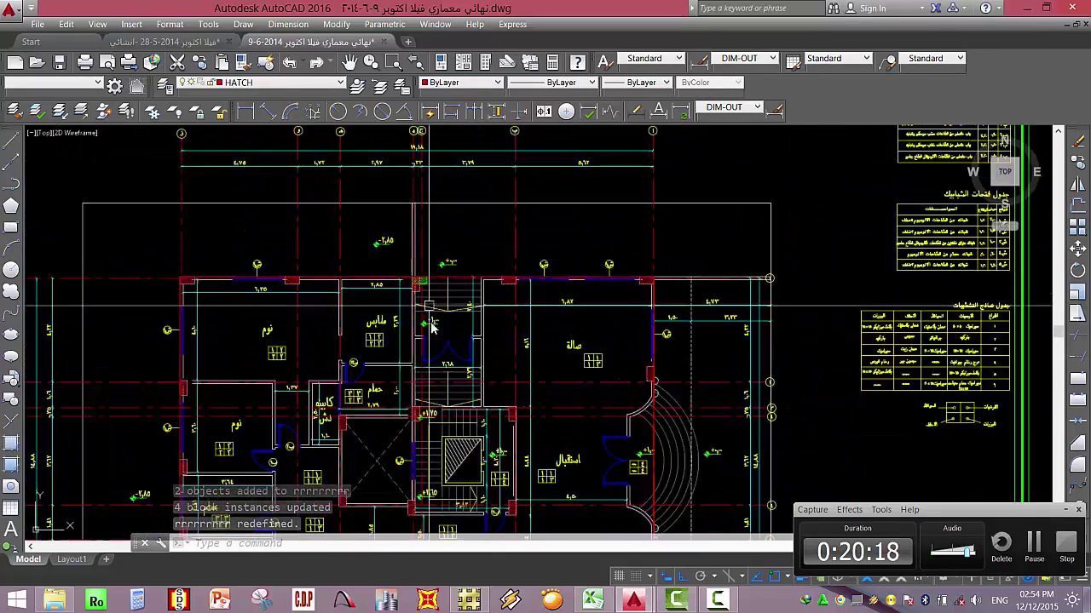
Open the column block beside the ground floor entrance stairs for in-place editing.
scroll(432, 280, "up", 5)
left_click(361, 365)
right_click(362, 365)
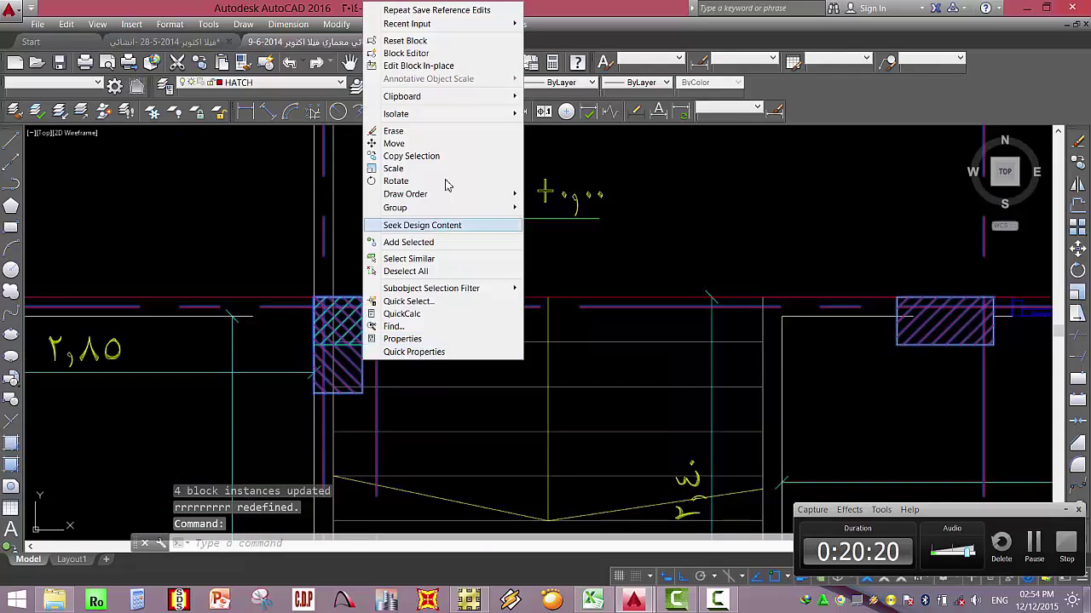
left_click(417, 66)
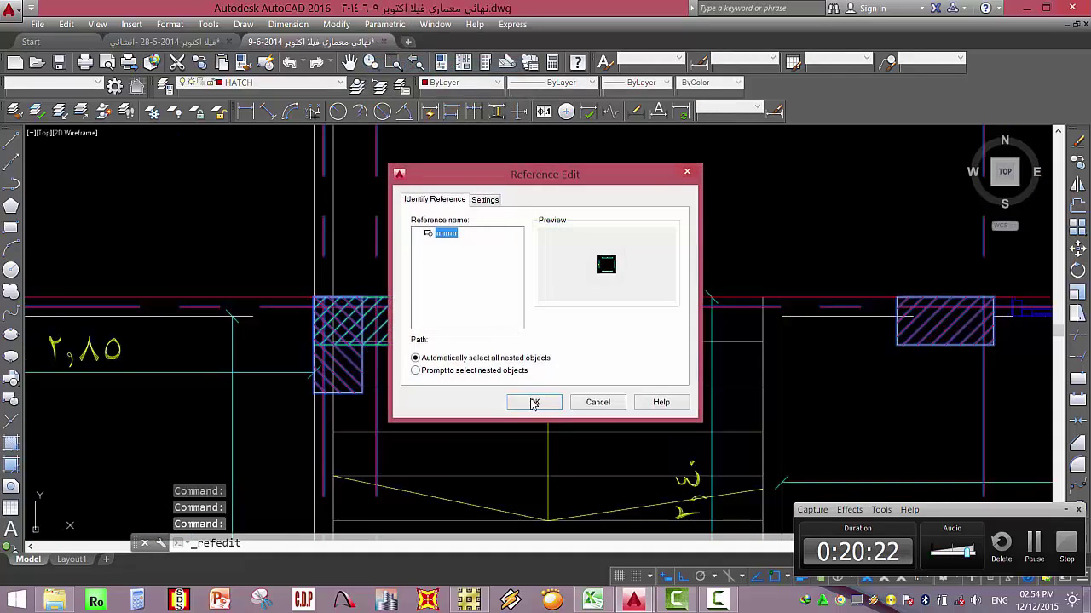
left_click(517, 398)
Move the upright column away from the entrance stairs so its stair-side edge aligns with the wall's stair-side face, and save the block edits.
left_click(285, 434)
left_click(375, 267)
type("M")
key("Return")
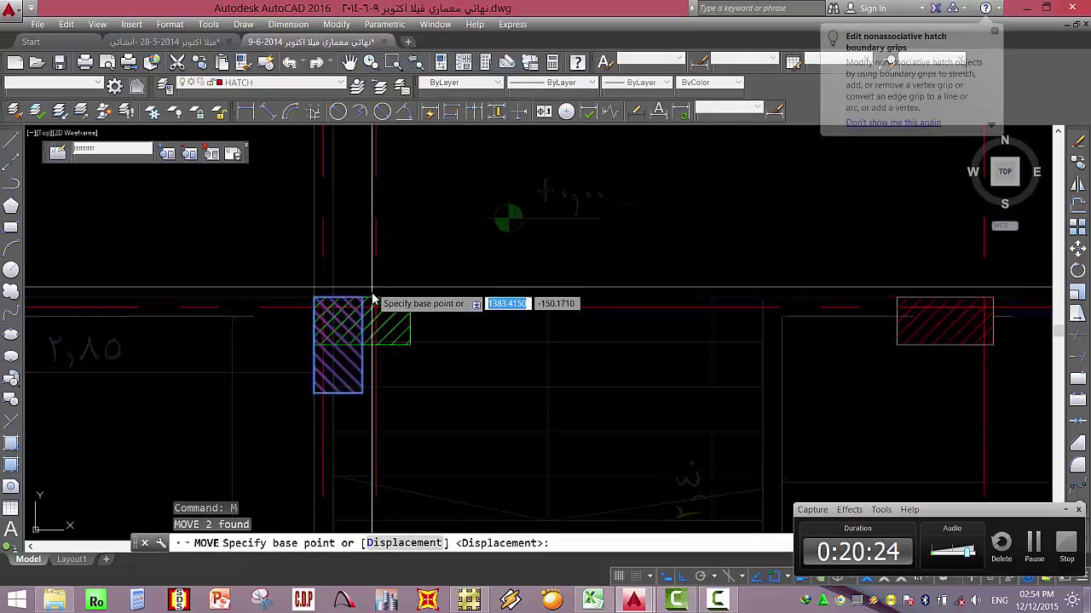
scroll(372, 297, "up", 2)
left_click(344, 302)
left_click(260, 300)
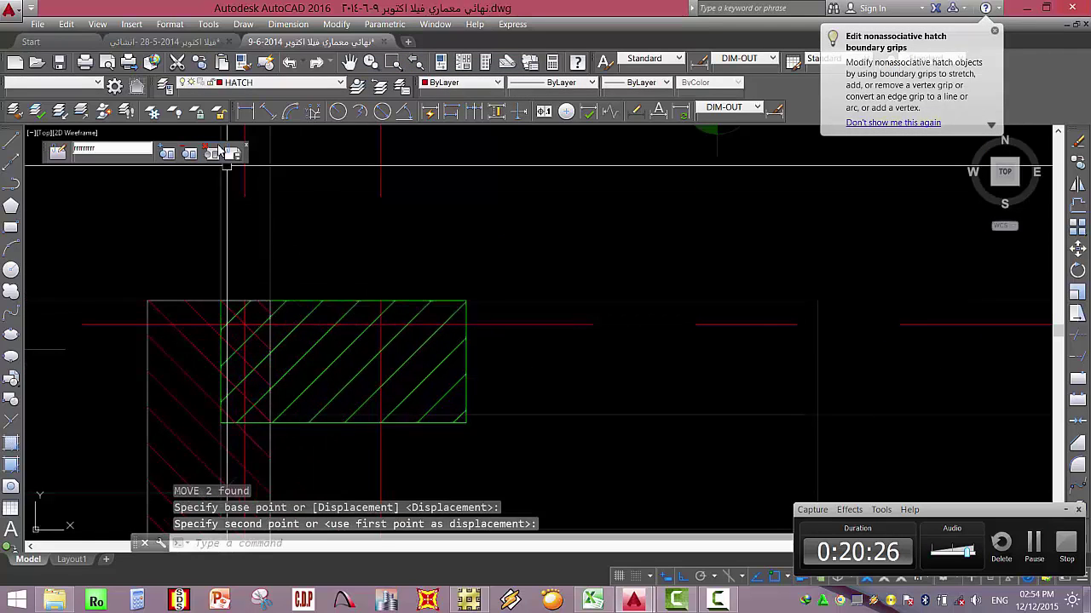
left_click(234, 155)
left_click(554, 344)
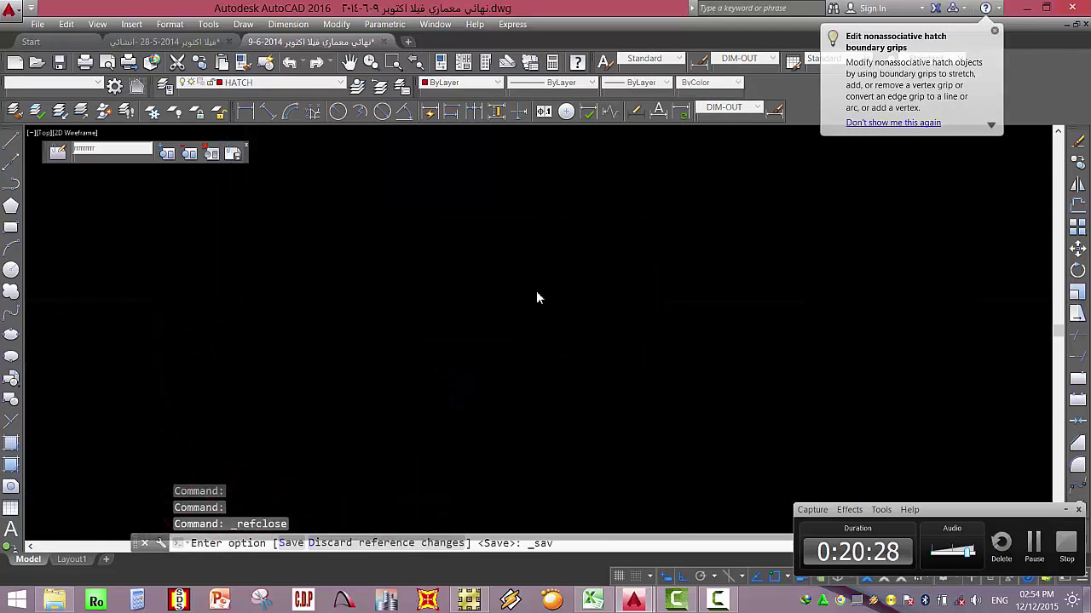
Compare the overlapping upright and green columns by the ground floor entrance stairs with the same pair beside the swimming pool on the basement plan.
scroll(341, 358, "down", 3)
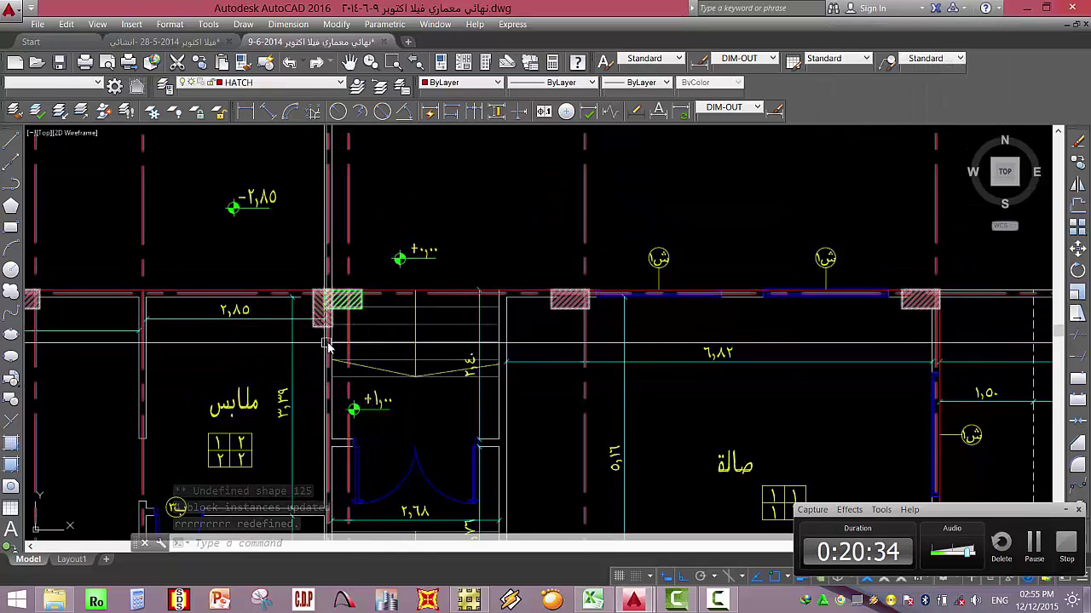
scroll(307, 280, "down", 3)
scroll(278, 356, "up", 2)
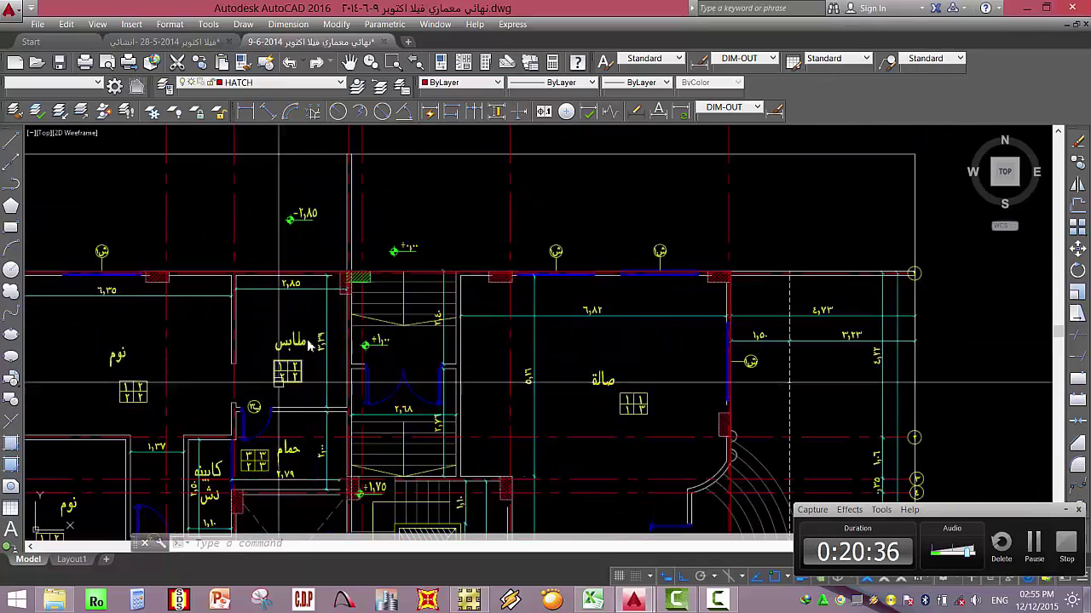
scroll(309, 345, "down", 6)
scroll(298, 265, "up", 6)
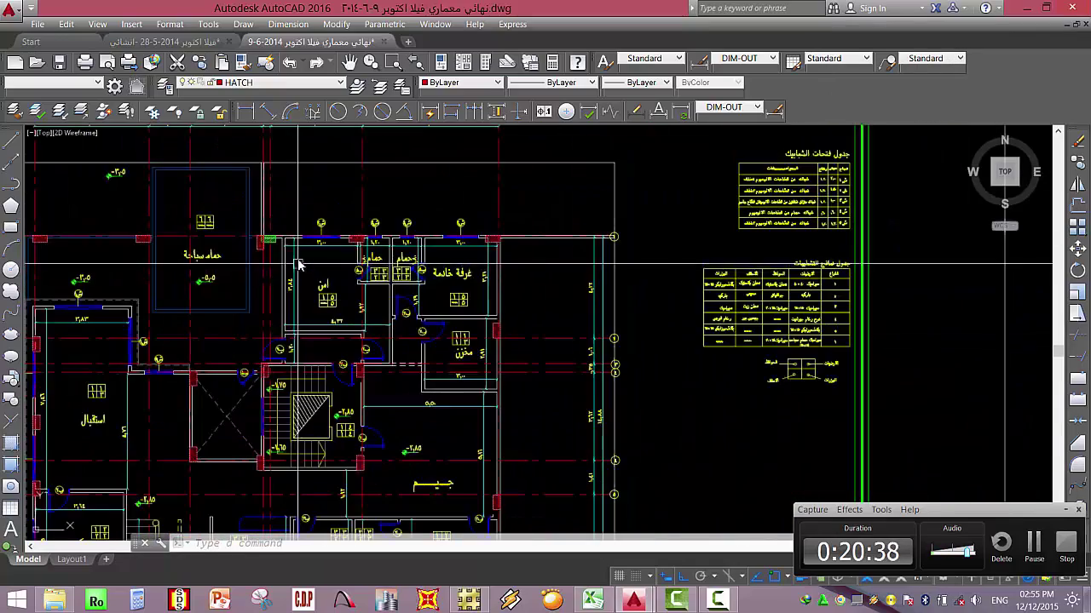
scroll(277, 262, "up", 8)
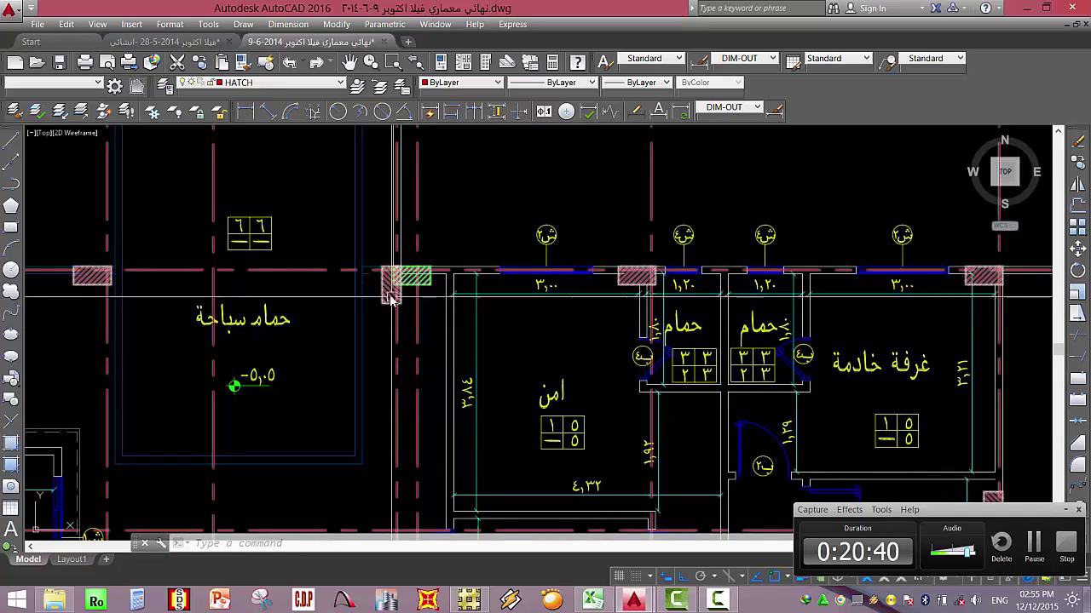
scroll(417, 260, "down", 5)
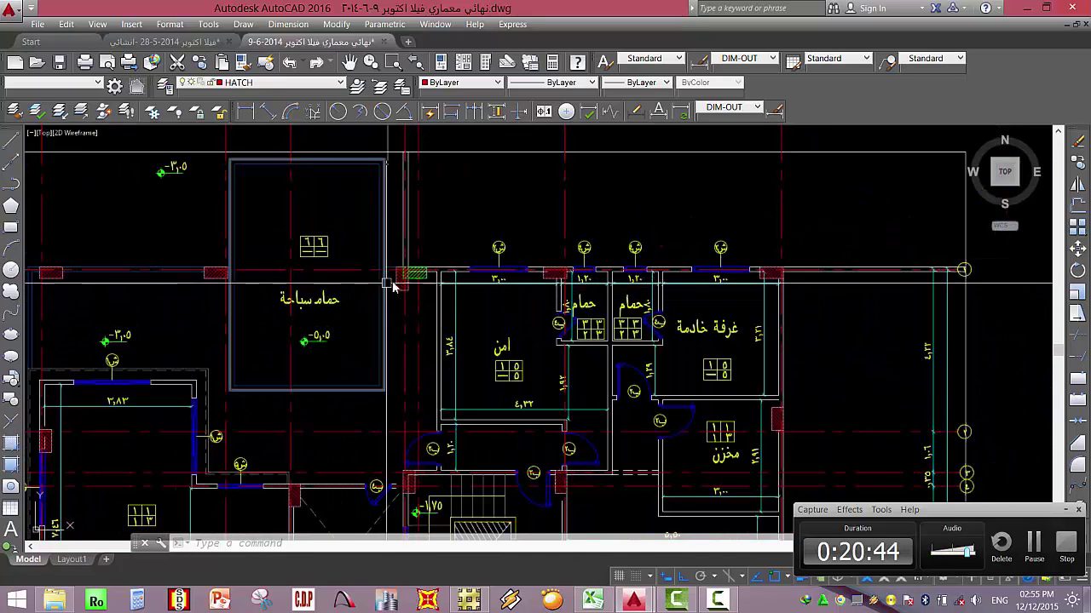
scroll(396, 283, "up", 2)
scroll(404, 274, "up", 3)
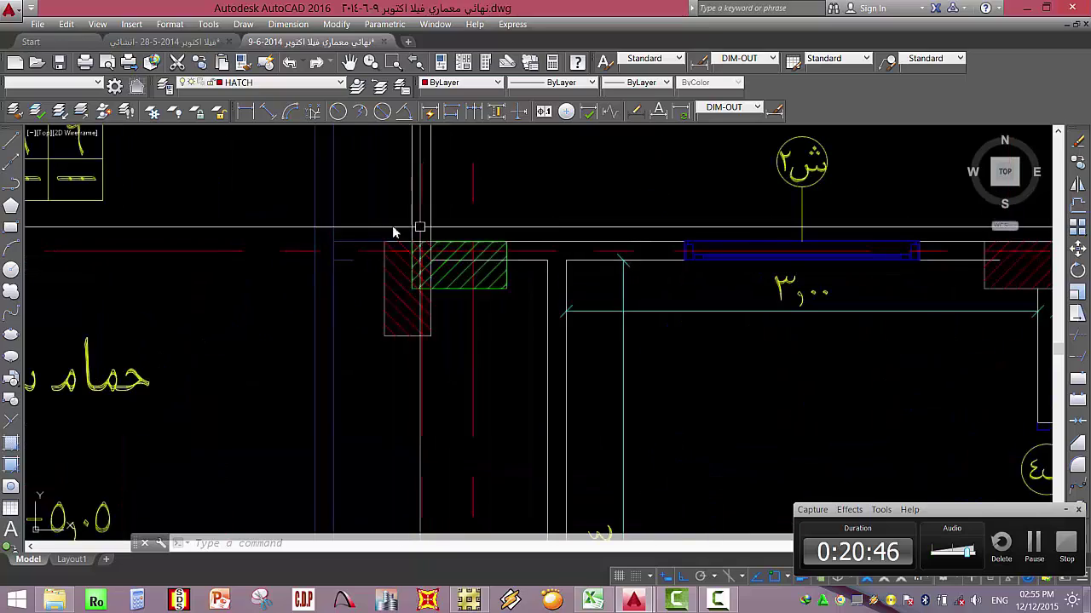
scroll(408, 225, "down", 8)
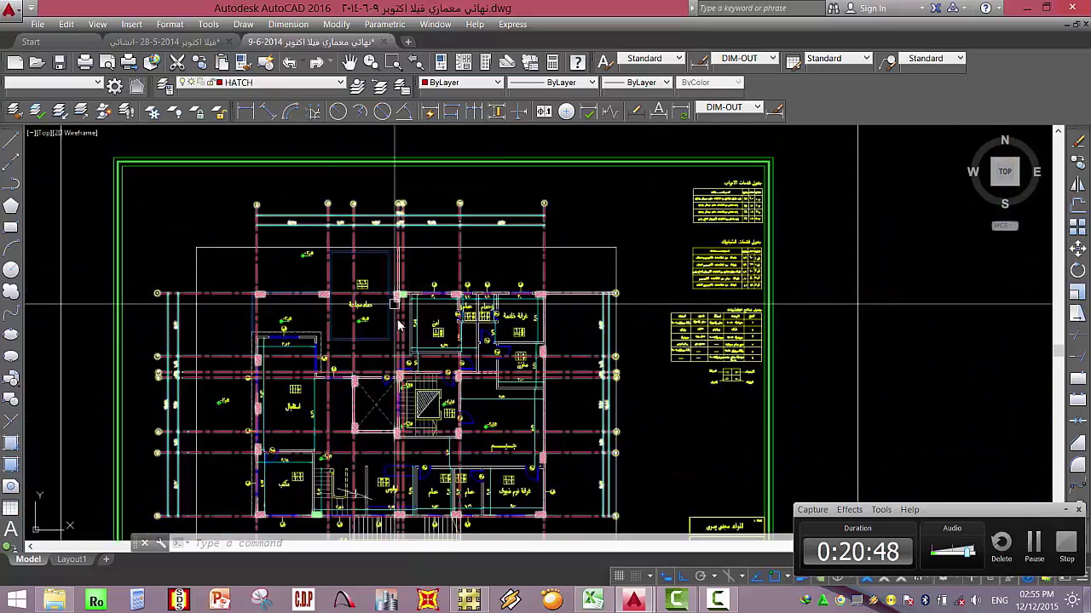
scroll(391, 236, "up", 5)
scroll(392, 236, "up", 3)
scroll(351, 284, "down", 3)
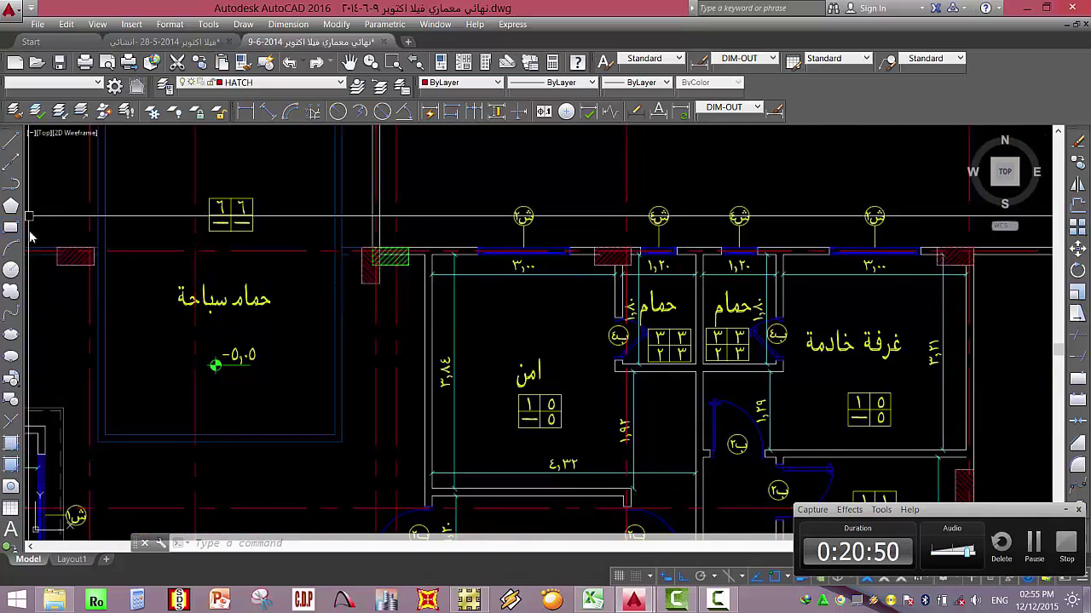
Open the column block on the basement plan for in-place editing.
key("ctrl+a")
right_click(377, 230)
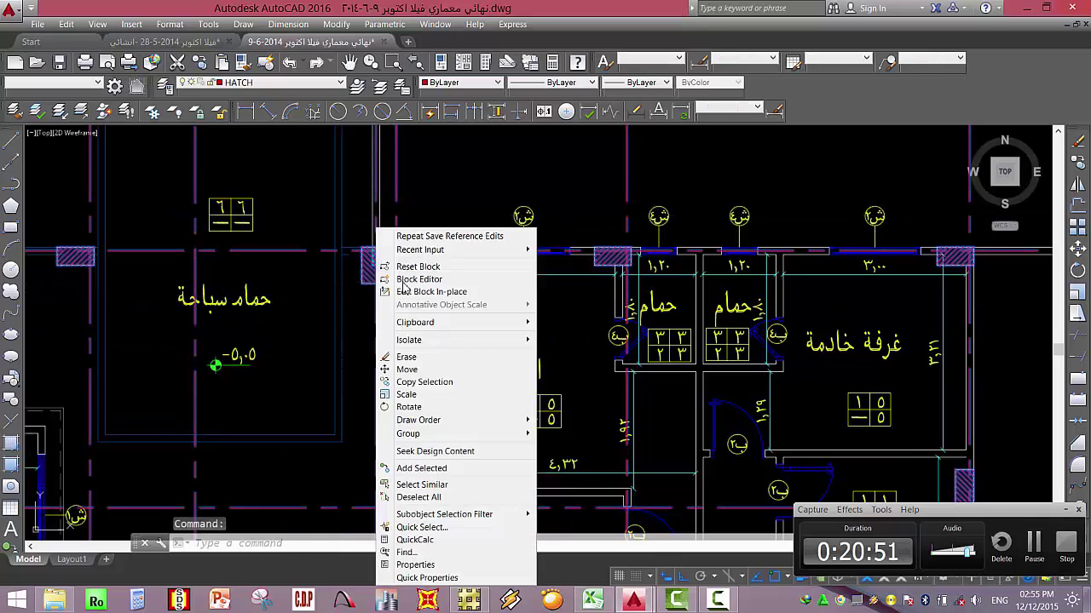
left_click(448, 292)
left_click(531, 401)
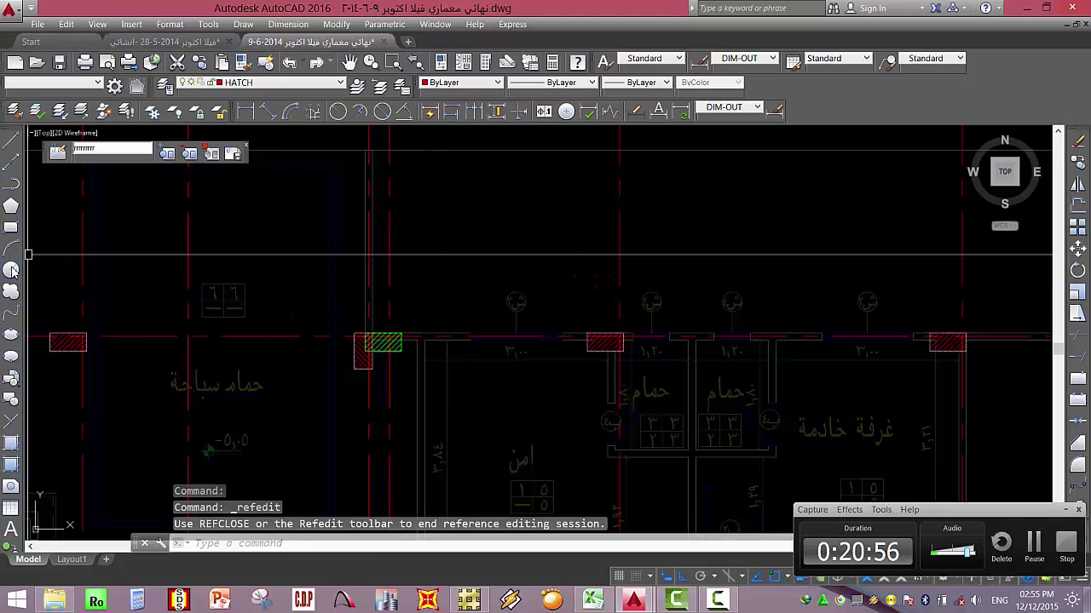
Draw a circle of radius 0.4 in the empty area above the security room.
type("c")
key("Return")
left_click(464, 267)
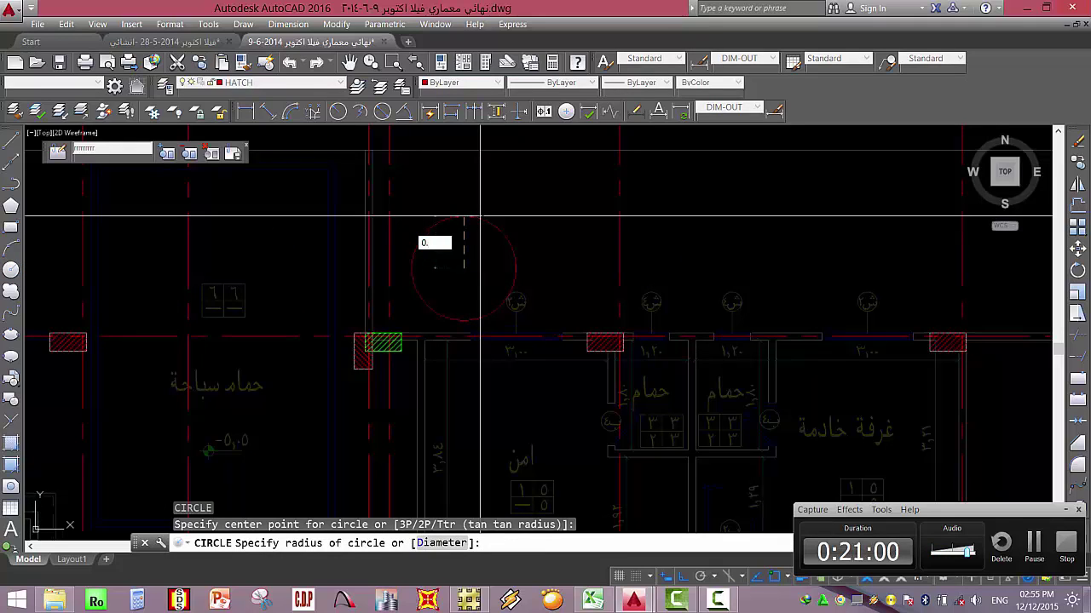
type("0.4")
key("Return")
Measure the circle's diameter with a linear dimension without placing it, and erase the circle.
left_click(252, 111)
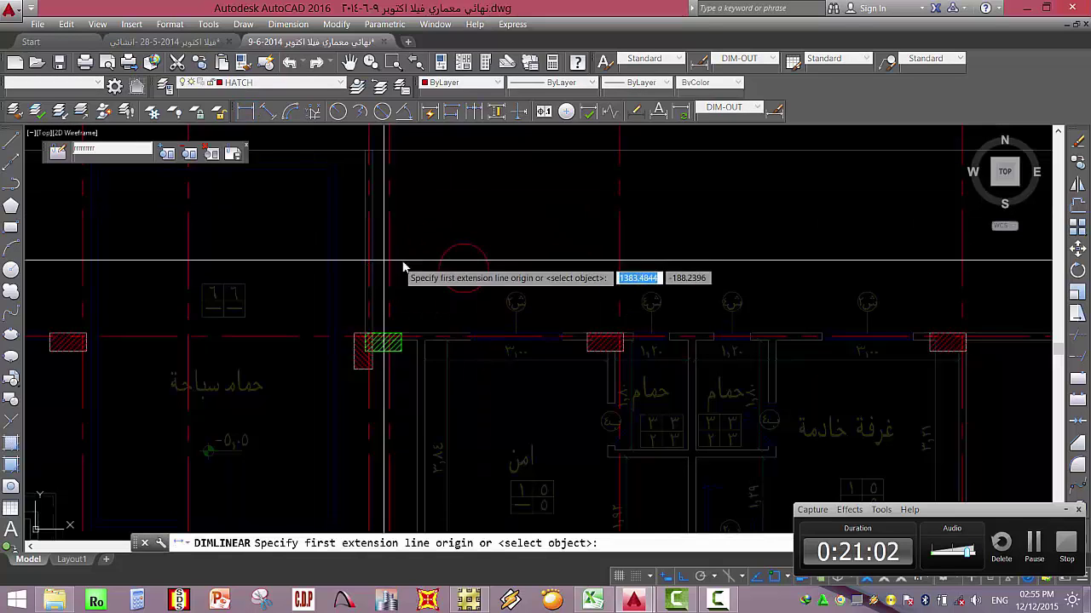
left_click(438, 276)
left_click(488, 270)
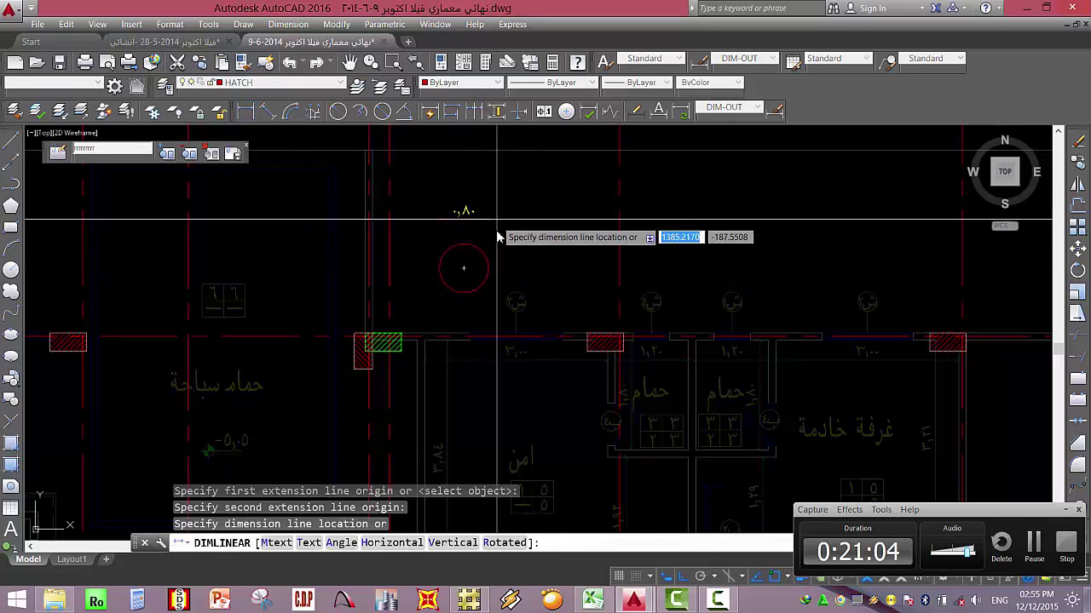
key("Escape")
left_click(493, 244)
left_click(462, 261)
key("Delete")
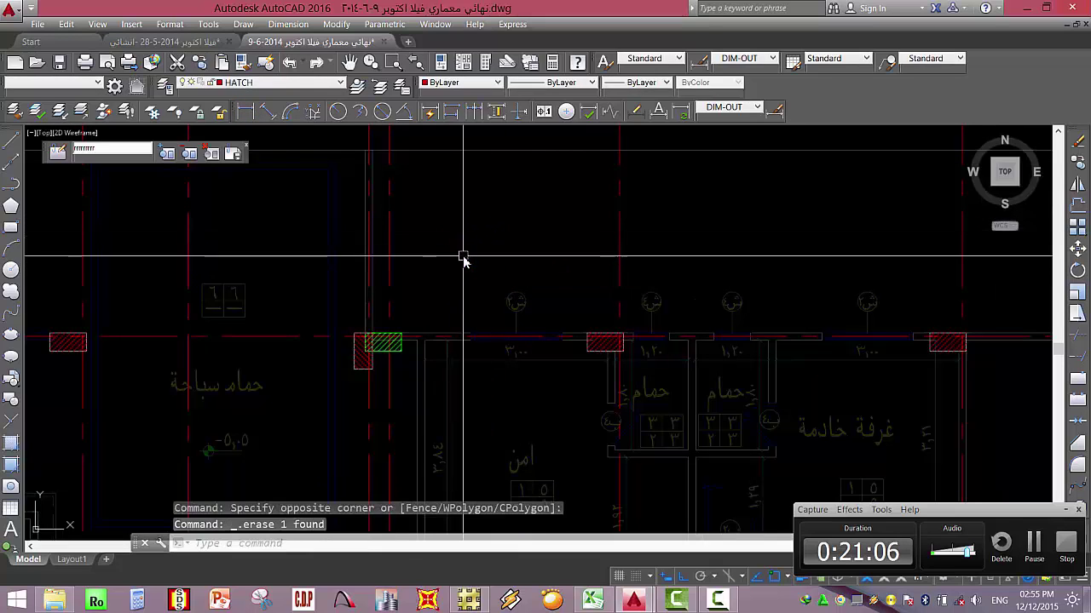
Draw a circle of radius 0.2 in the empty area above the security room for a round column.
type("c")
key("Return")
left_click(470, 265)
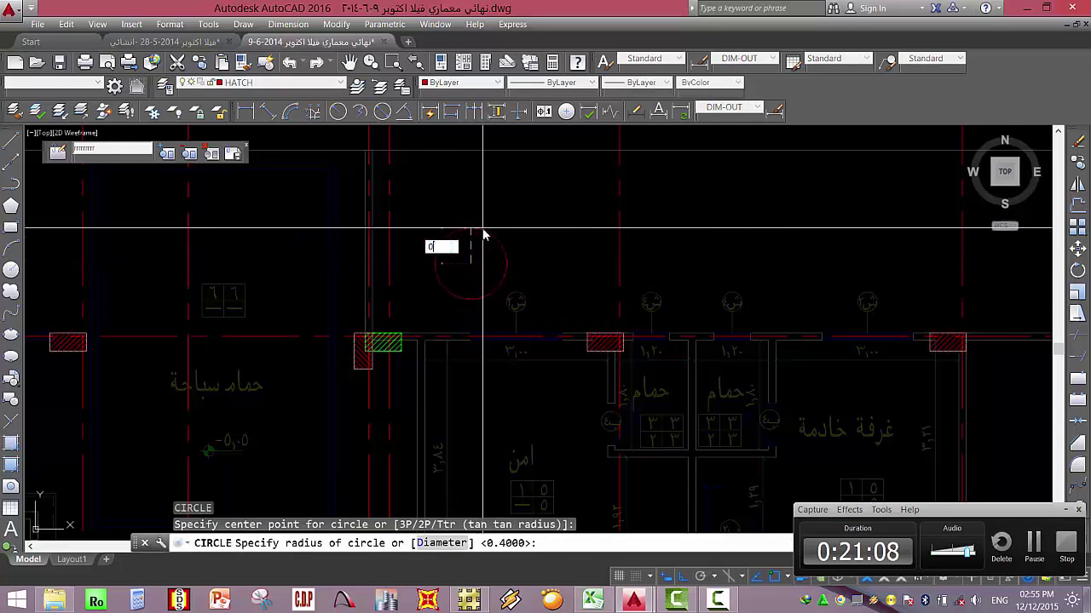
type("0.2")
key("Return")
key("Escape")
Dimension the small circle's diameter with a linear dimension placed above it.
type("dli")
key("Return")
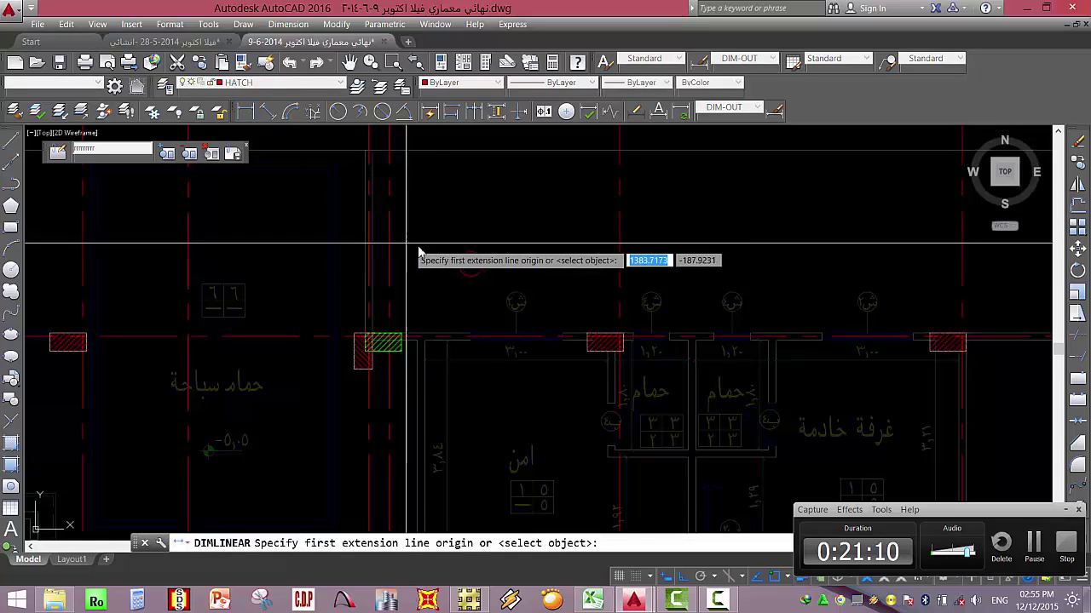
scroll(418, 250, "up", 2)
left_click(467, 271)
left_click(506, 271)
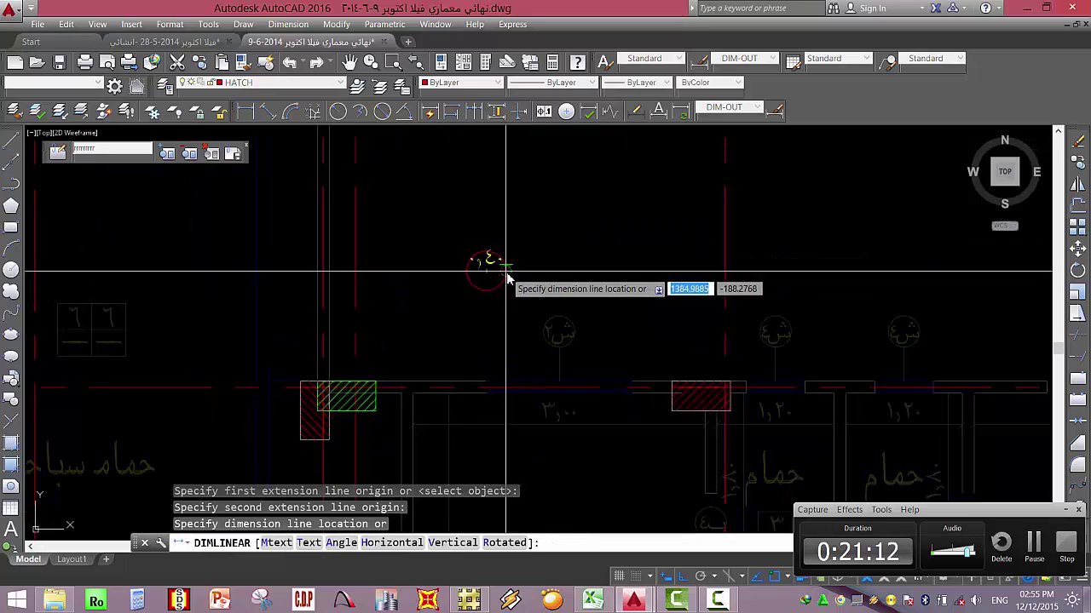
left_click(524, 231)
key("Escape")
key("Escape")
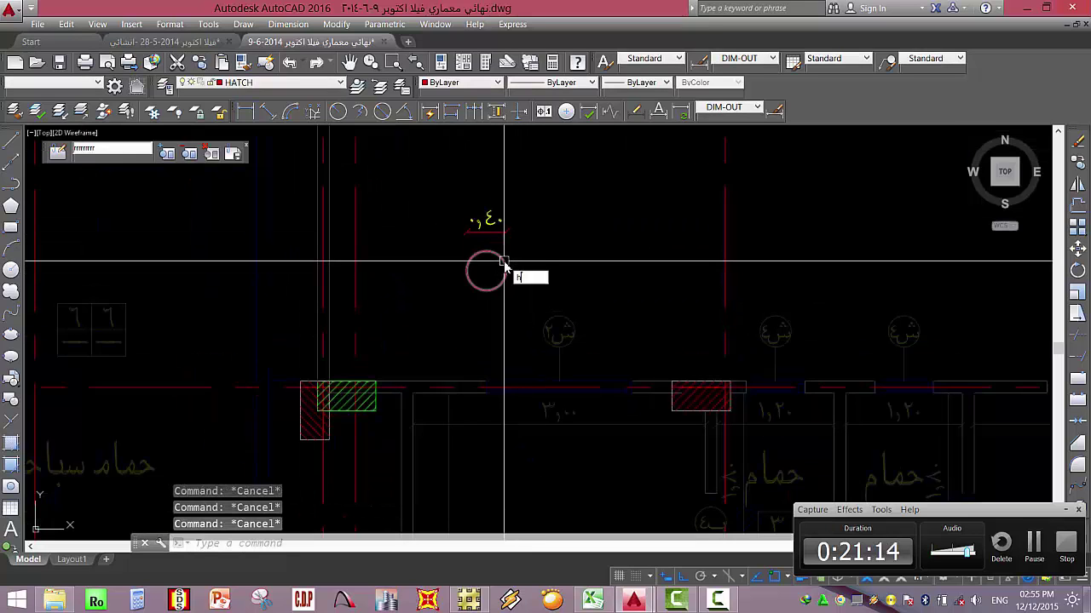
Hatch the inside of the small circle above the security room.
type("h")
key("Return")
left_click(612, 121)
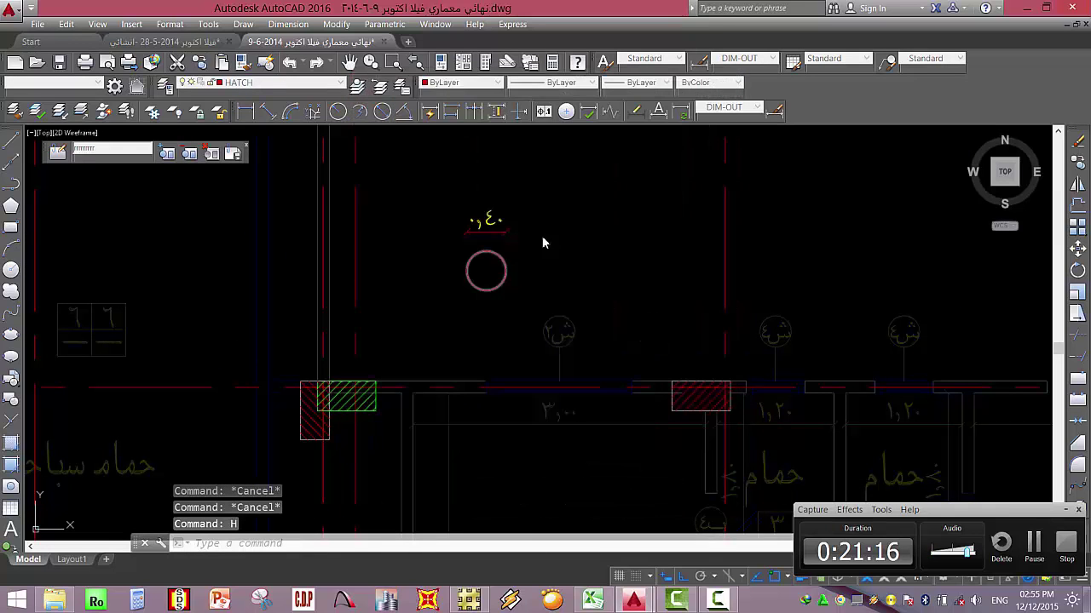
left_click(494, 273)
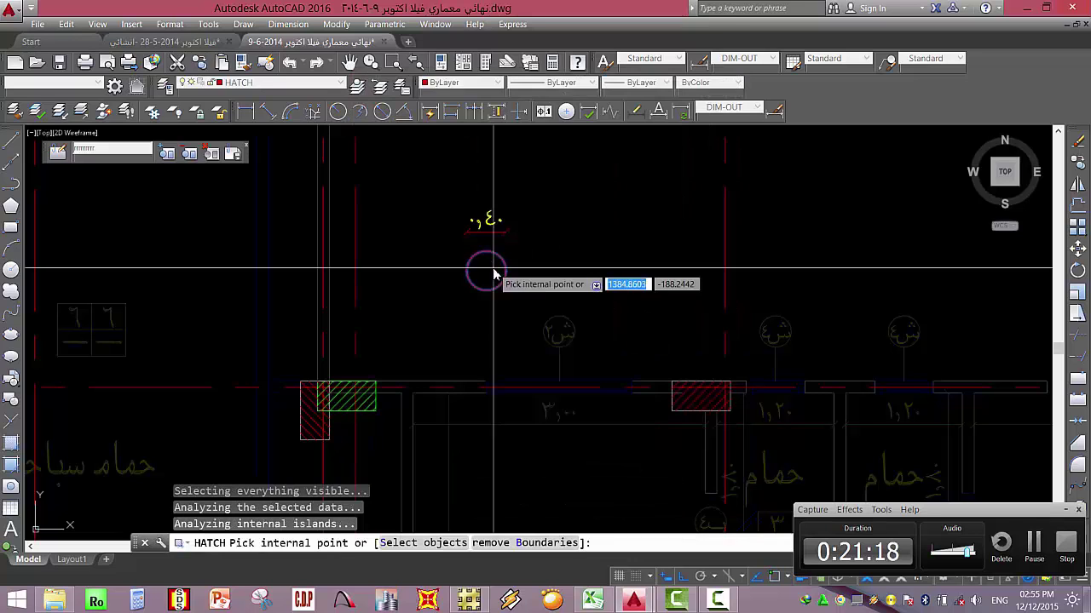
Match the round column's hatch and outline to those of the vertical red column at the pool corner.
type("ma")
key("Return")
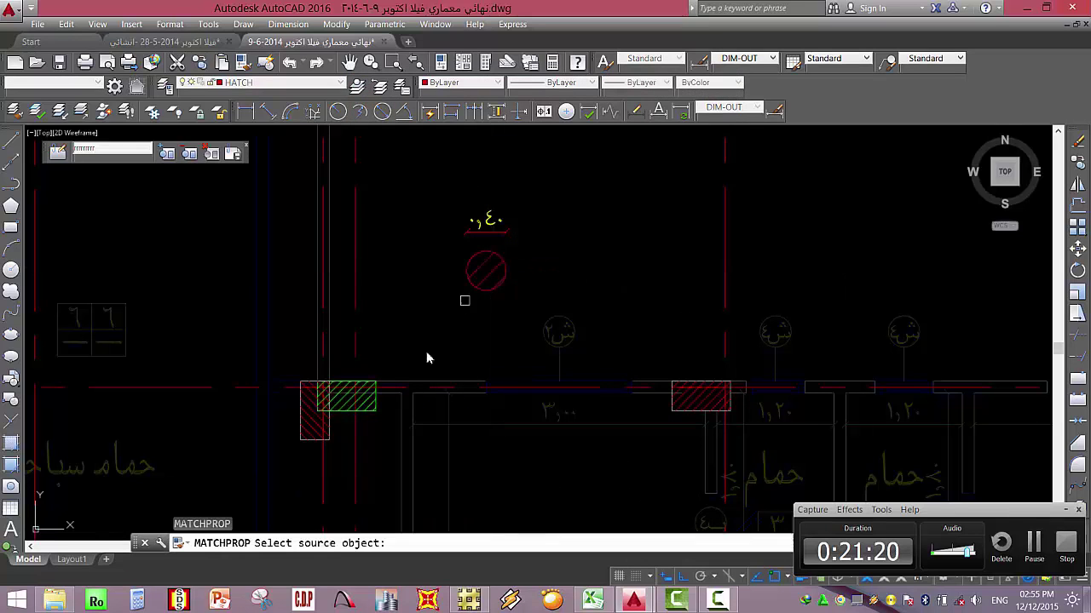
left_click(312, 426)
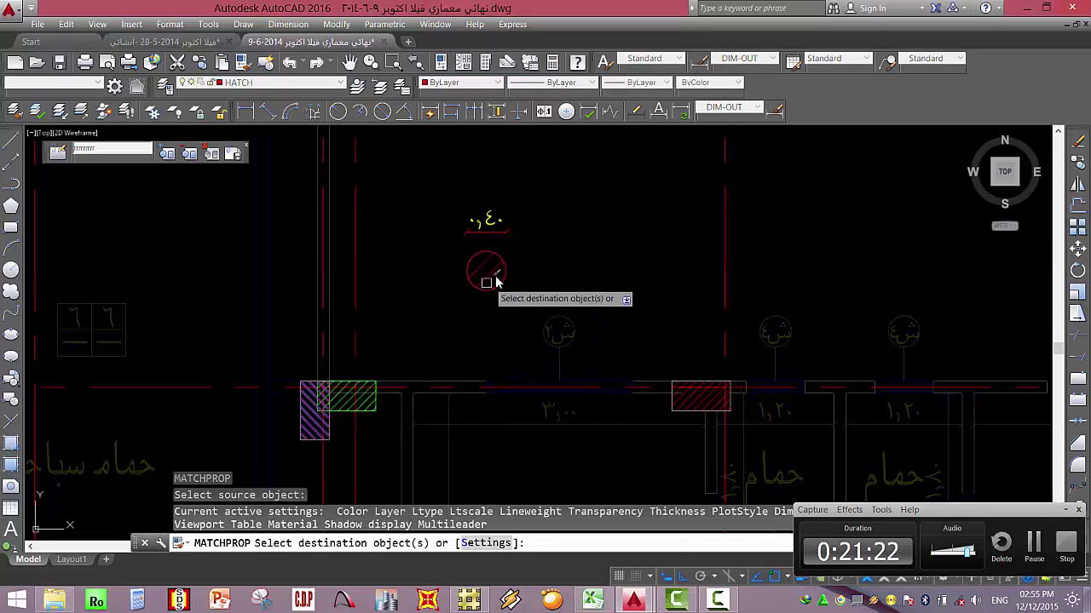
left_click(486, 275)
key("Return")
key("Return")
scroll(304, 398, "up", 6)
left_click(304, 398)
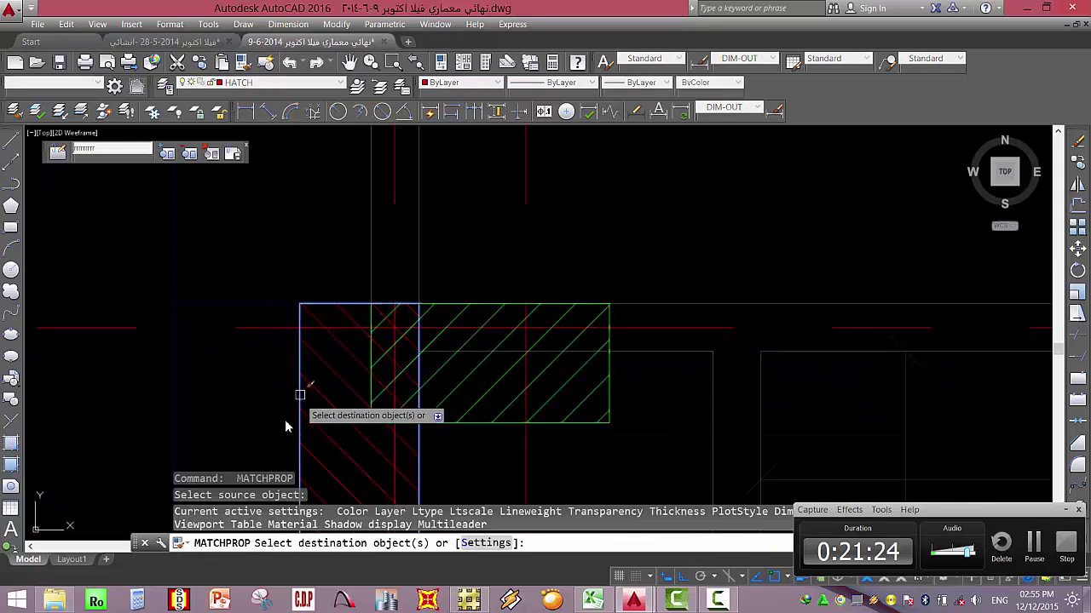
scroll(469, 308, "down", 3)
scroll(459, 332, "up", 5)
scroll(452, 331, "down", 4)
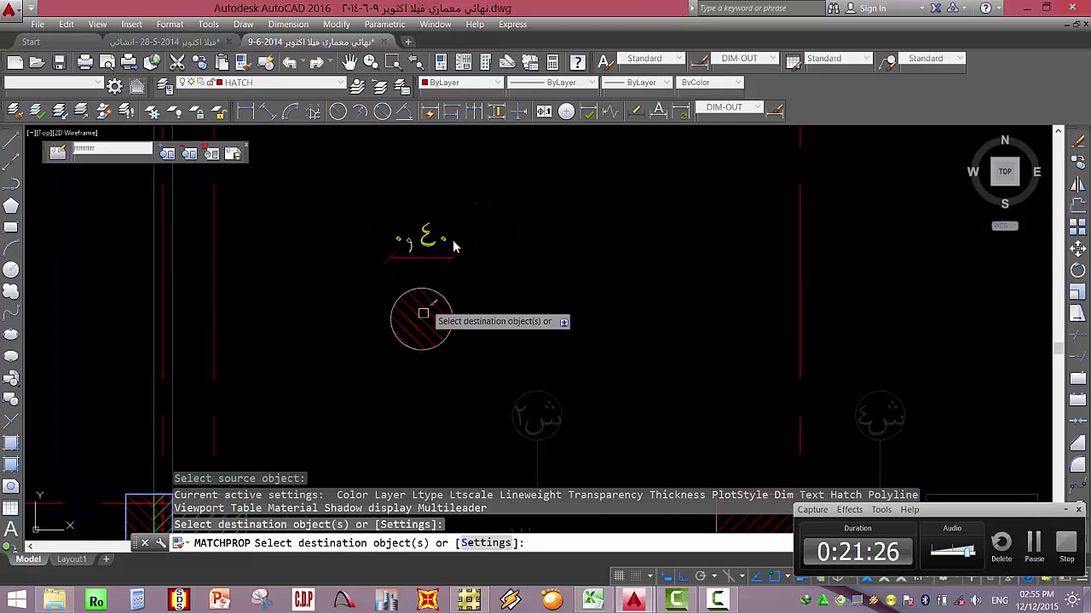
key("Escape")
Erase the circle's diameter dimension and move the hatched round column onto the overlapping red and green columns at the pool corner, with Ortho off.
left_click(403, 258)
left_click(377, 355)
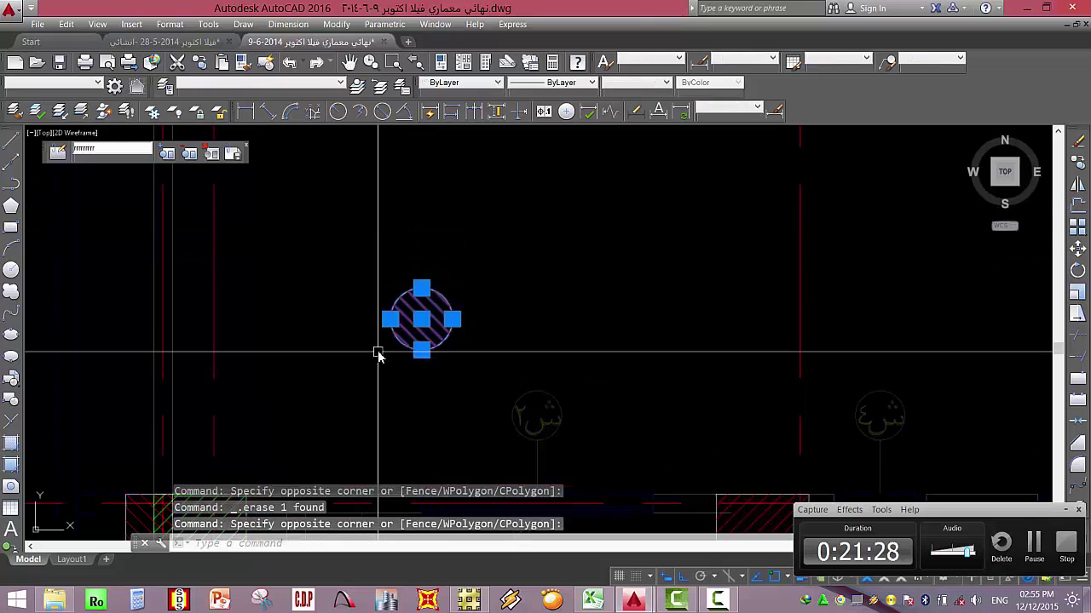
type("m")
key("Return")
left_click(421, 317)
scroll(442, 288, "down", 3)
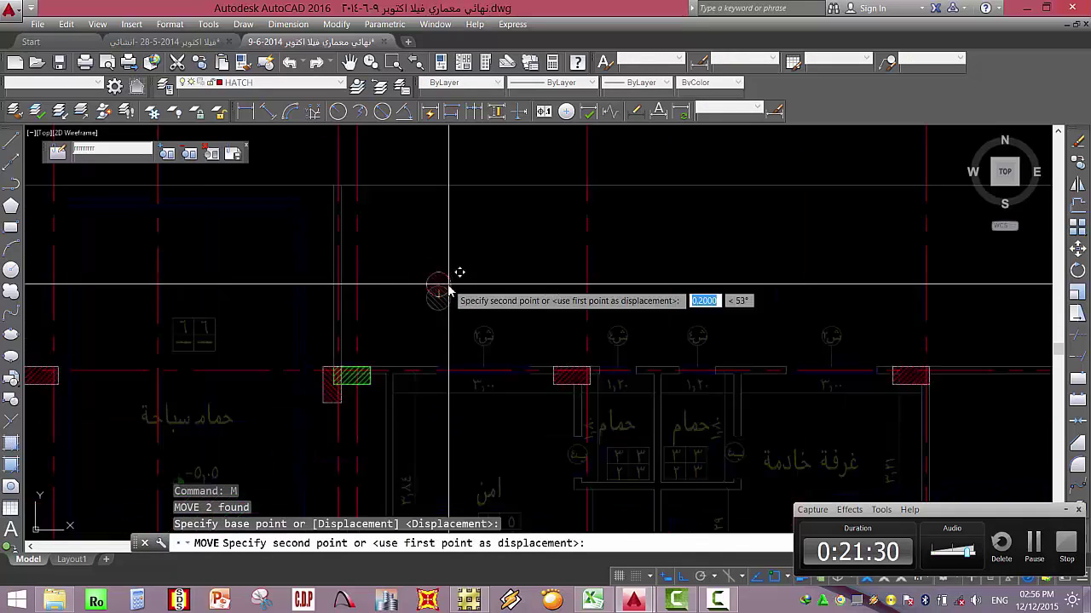
key("F8")
scroll(385, 365, "up", 5)
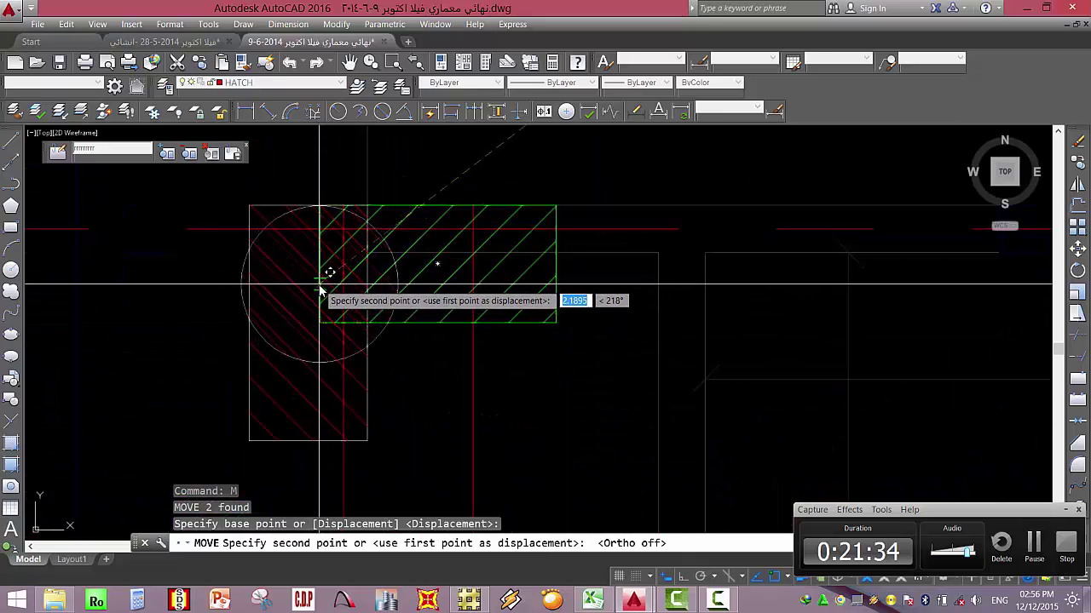
scroll(378, 267, "down", 3)
scroll(360, 287, "up", 3)
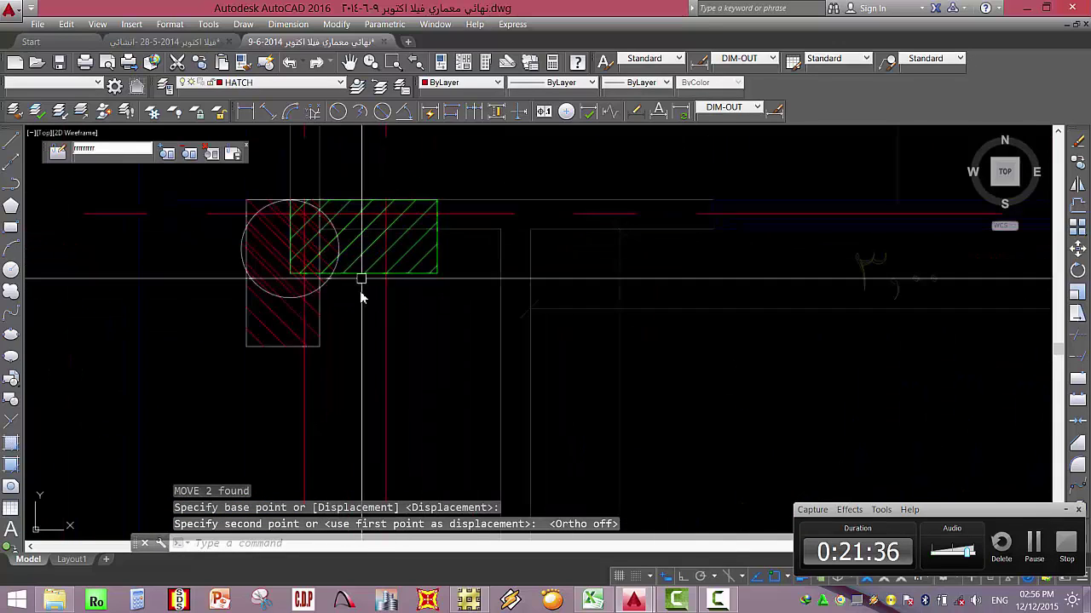
Erase the green rectangular column with its hatch at the pool corner and save the edits to the column block.
key("Escape")
left_click(349, 273)
left_click(356, 262)
key("Delete")
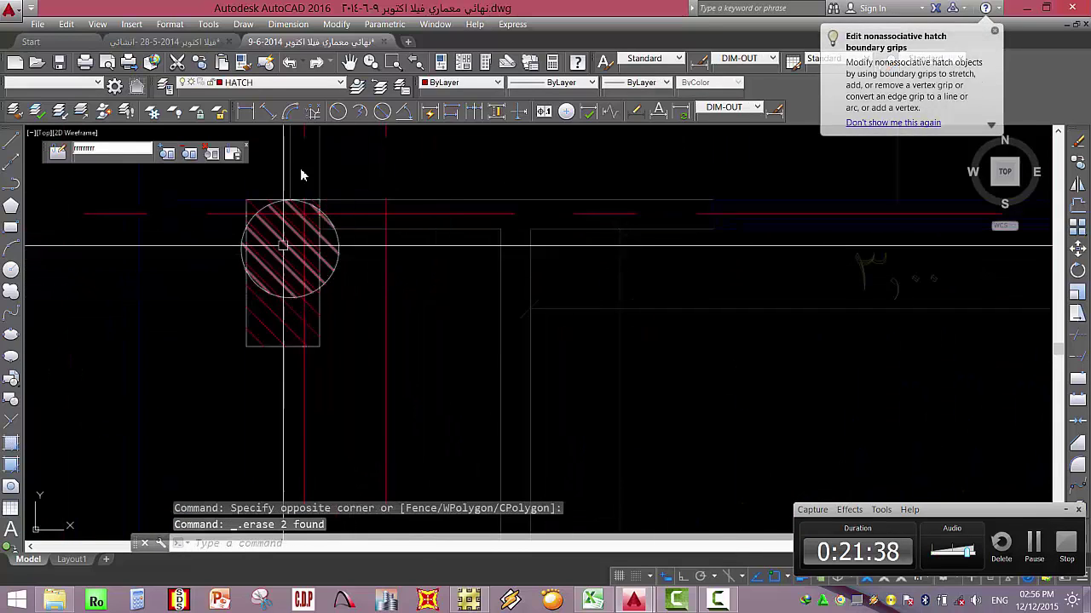
left_click(232, 153)
left_click(557, 344)
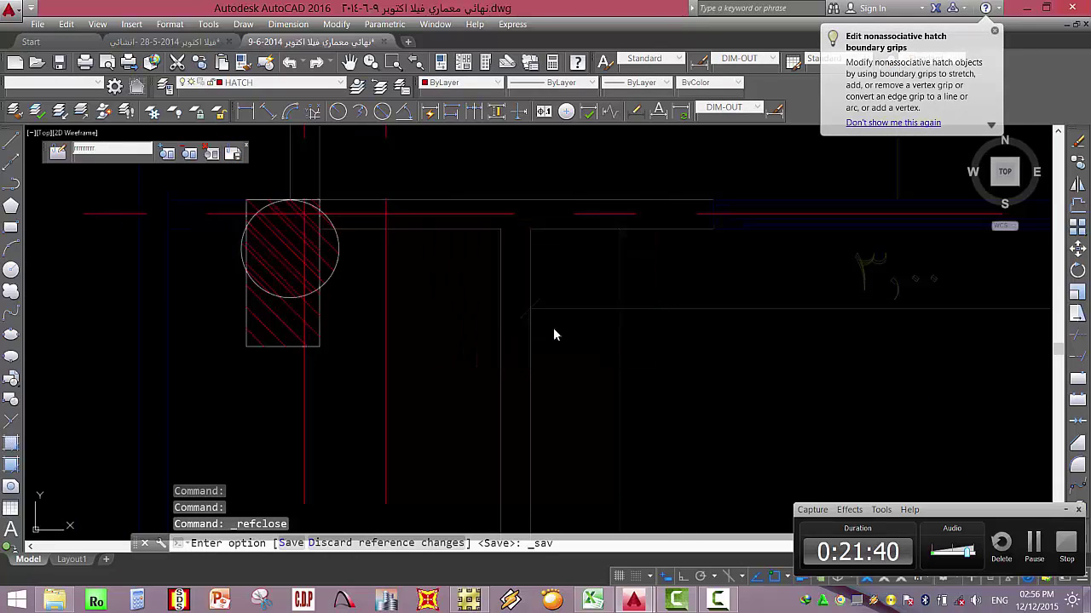
scroll(375, 375, "down", 6)
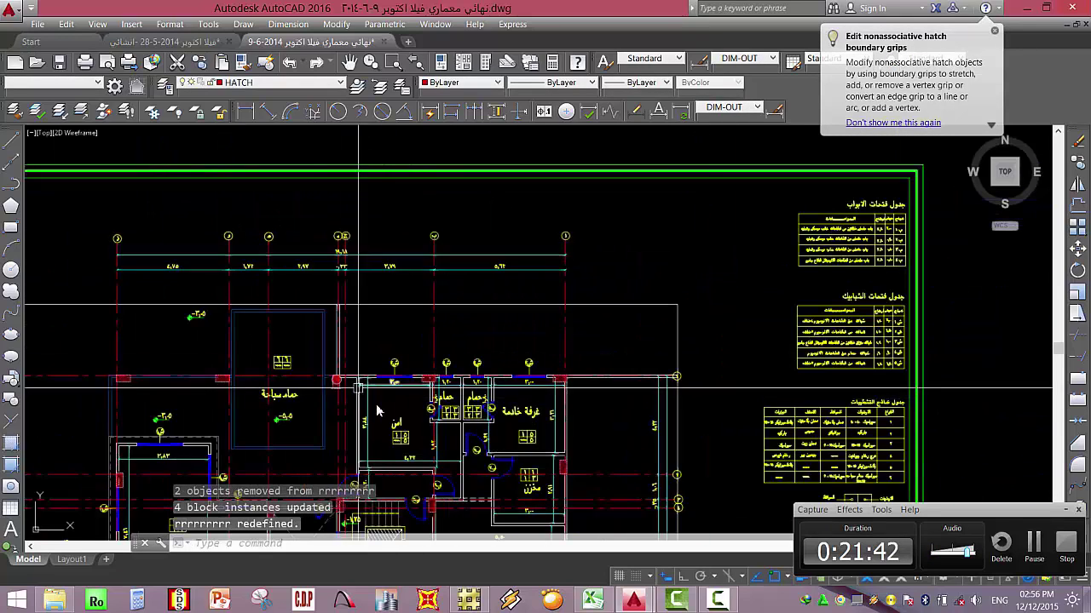
scroll(372, 230, "up", 10)
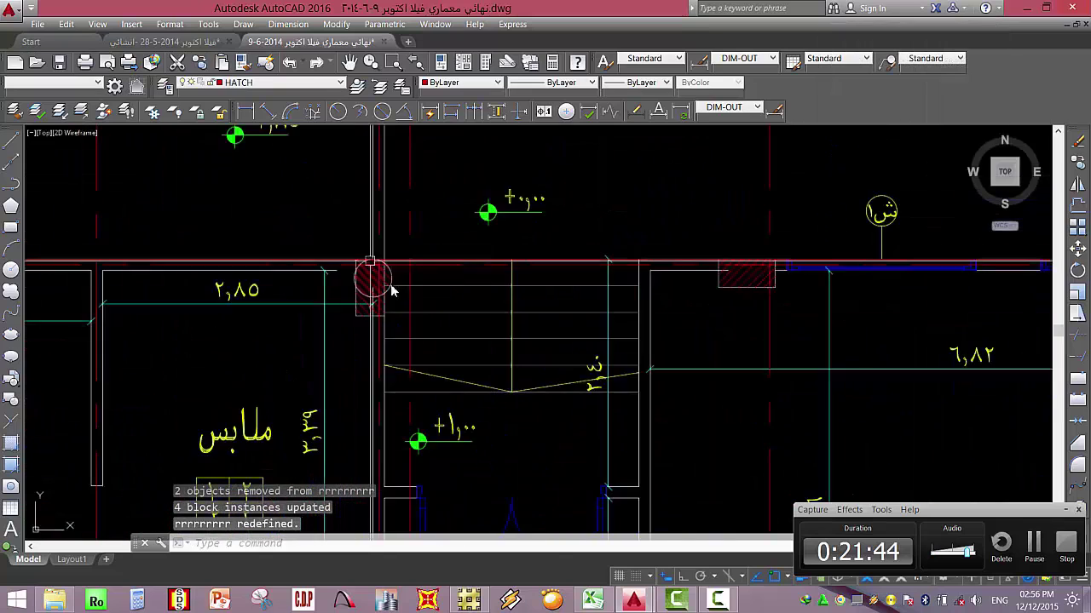
left_click(382, 247)
right_click(383, 246)
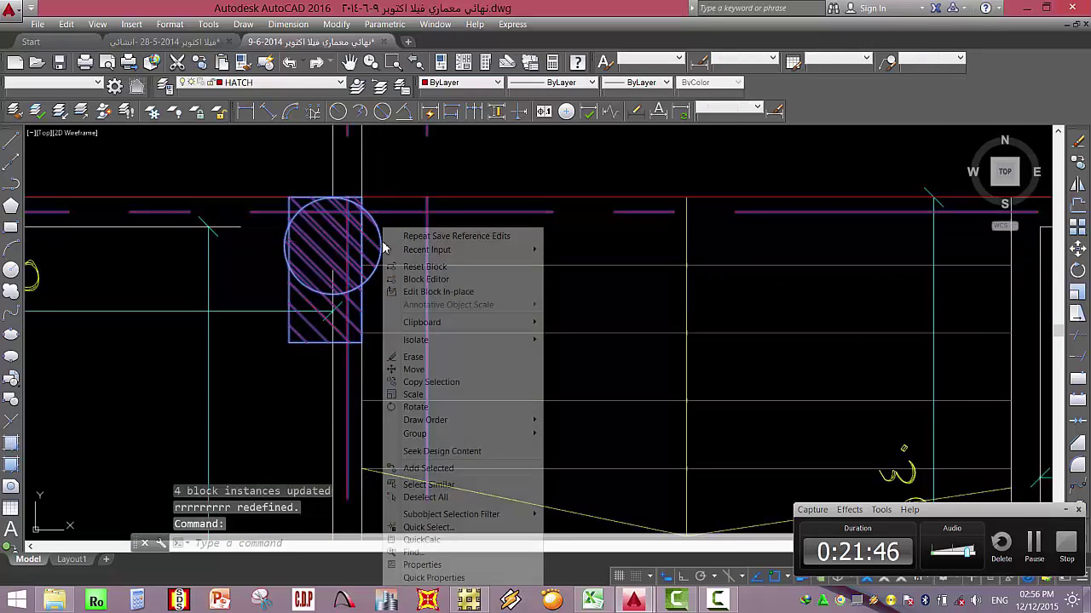
left_click(438, 293)
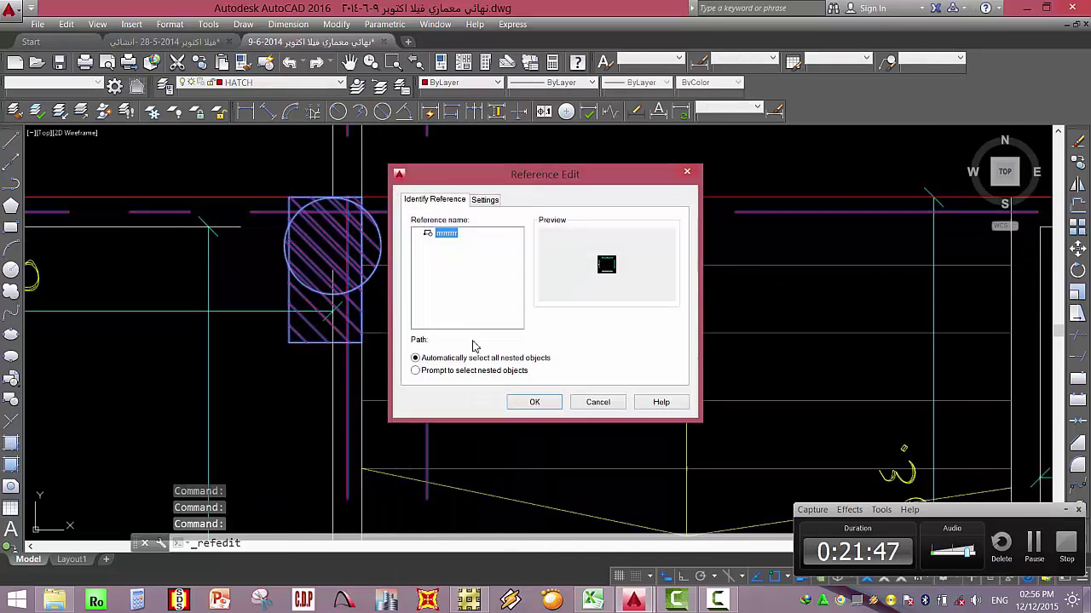
left_click(598, 404)
scroll(372, 184, "down", 4)
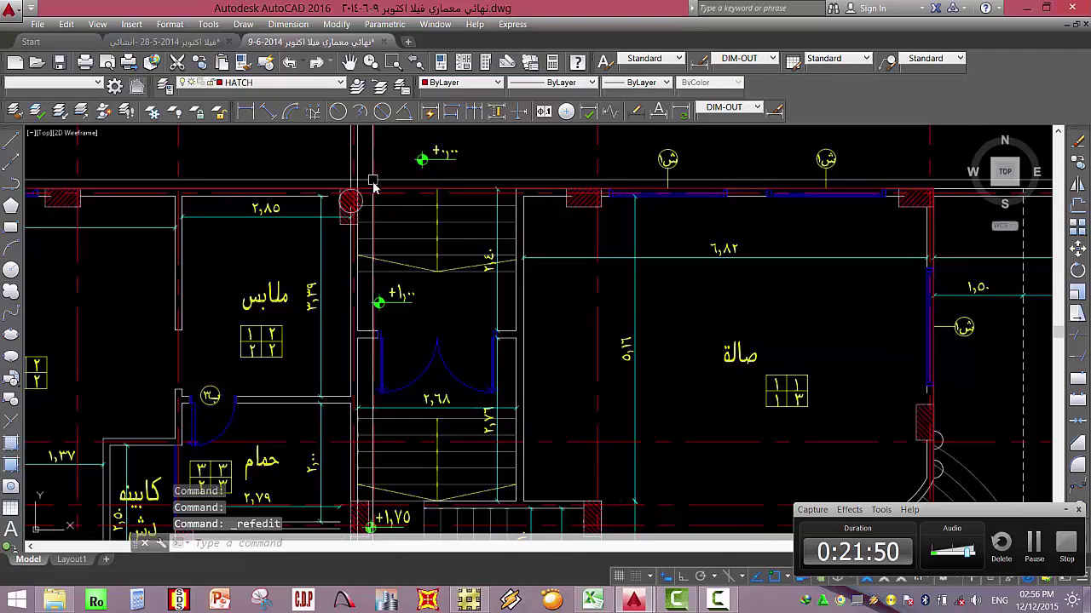
Open the column block for in-place editing from the plan with the entrance stair beside the dressing room.
mouse_move(372, 184)
middle_mouse_down()
mouse_move(389, 214)
mouse_move(389, 292)
middle_mouse_up()
scroll(385, 354, "up", 6)
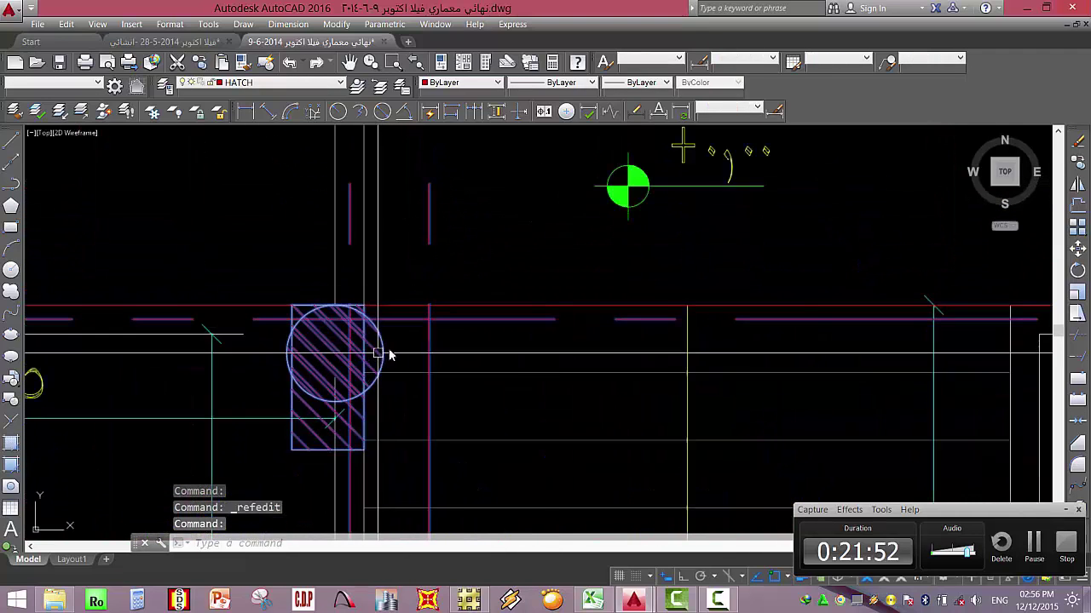
right_click(407, 339)
left_click(426, 291)
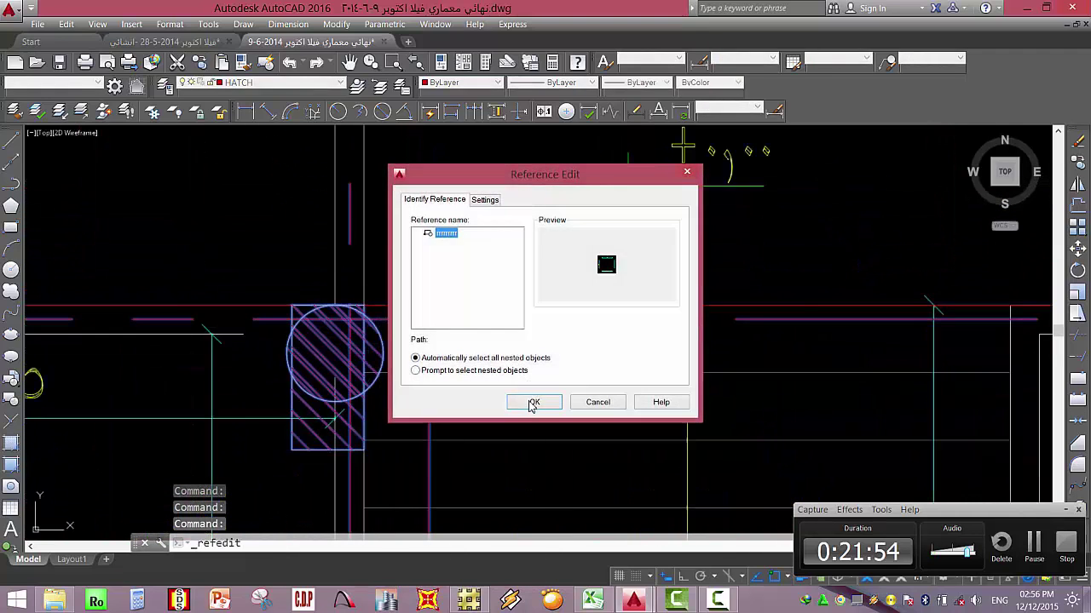
left_click(520, 398)
left_click(427, 371)
key("Escape")
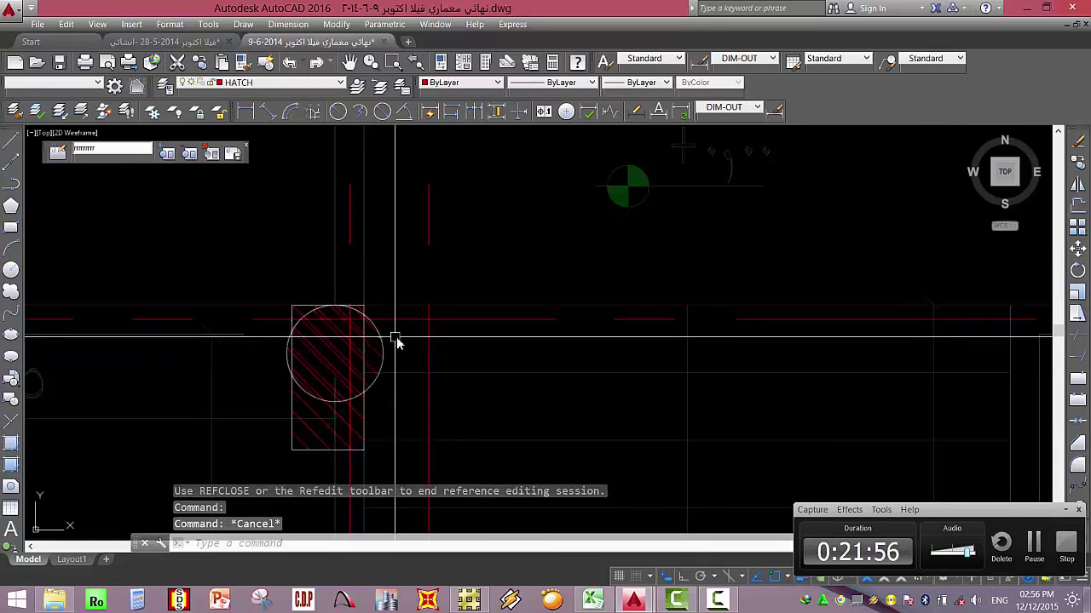
Move the round column and its hatch so its edge aligns with the rectangular column's stair-side face, and save the block edits.
left_click(389, 343)
left_click(383, 350)
type("M")
key("Return")
scroll(390, 345, "up", 1)
scroll(389, 343, "up", 2)
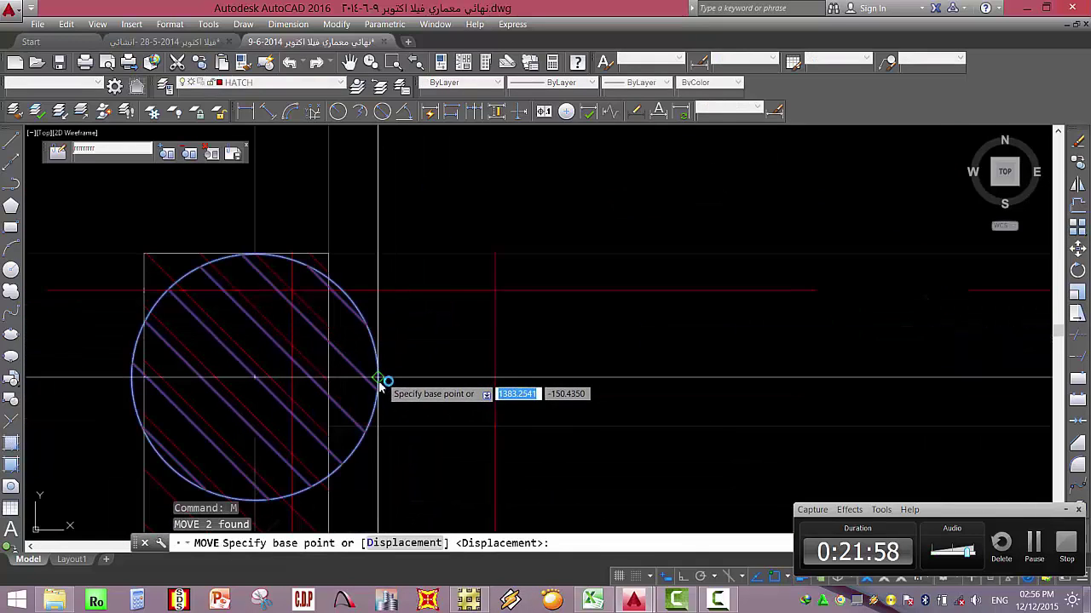
left_click(380, 381)
key("Escape")
scroll(358, 315, "down", 3)
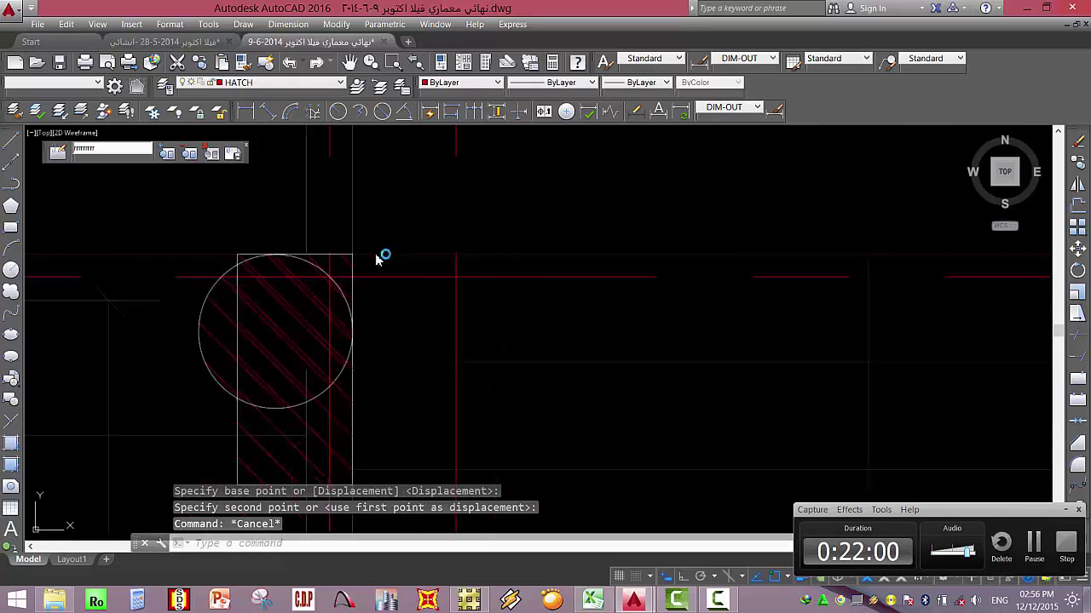
key("Escape")
scroll(366, 266, "down", 3)
left_click(233, 153)
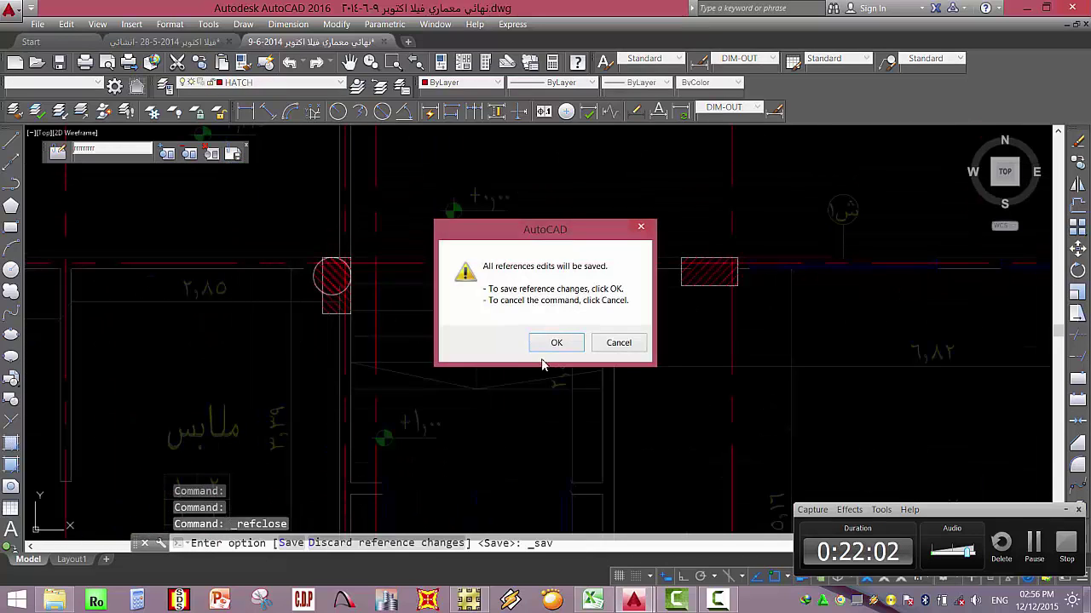
left_click(552, 343)
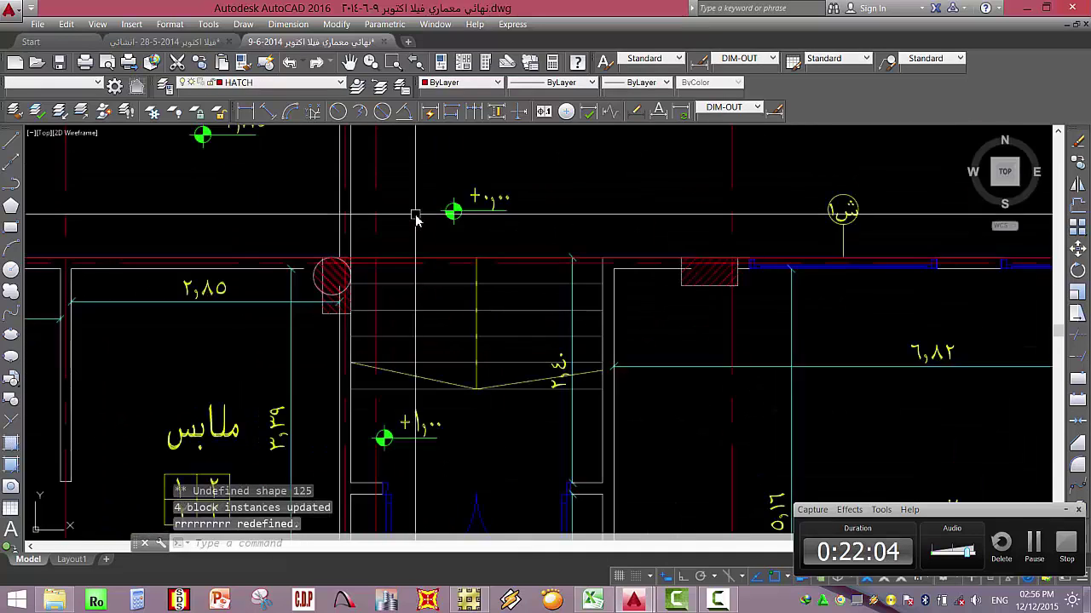
Examine the revised column layout on the basement plan, its title block, and the roof and upper floor plans.
scroll(358, 290, "down", 6)
scroll(422, 286, "up", 4)
scroll(422, 294, "up", 6)
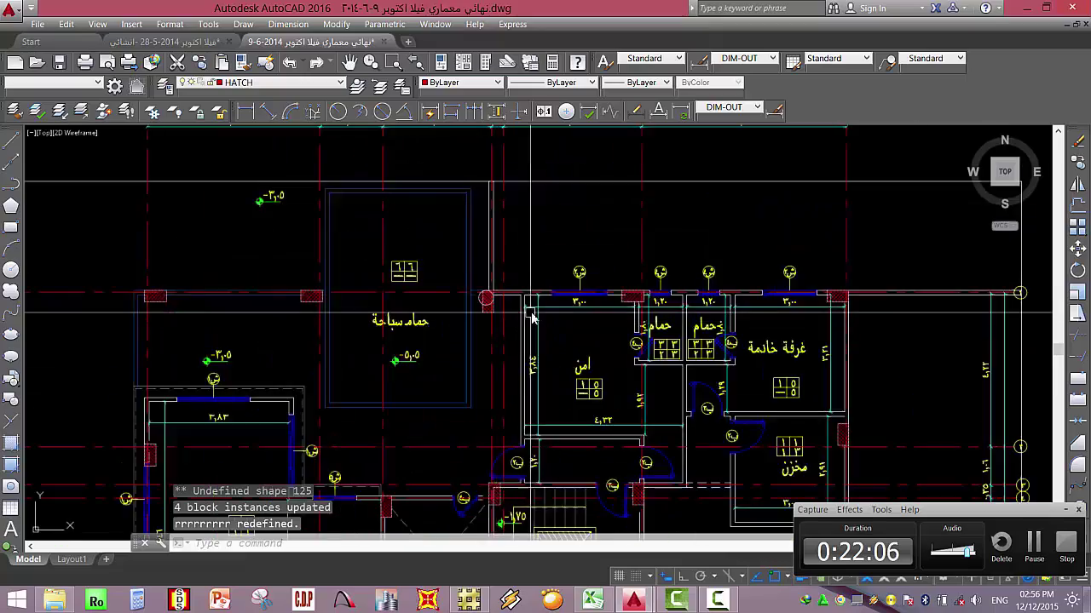
scroll(409, 283, "down", 4)
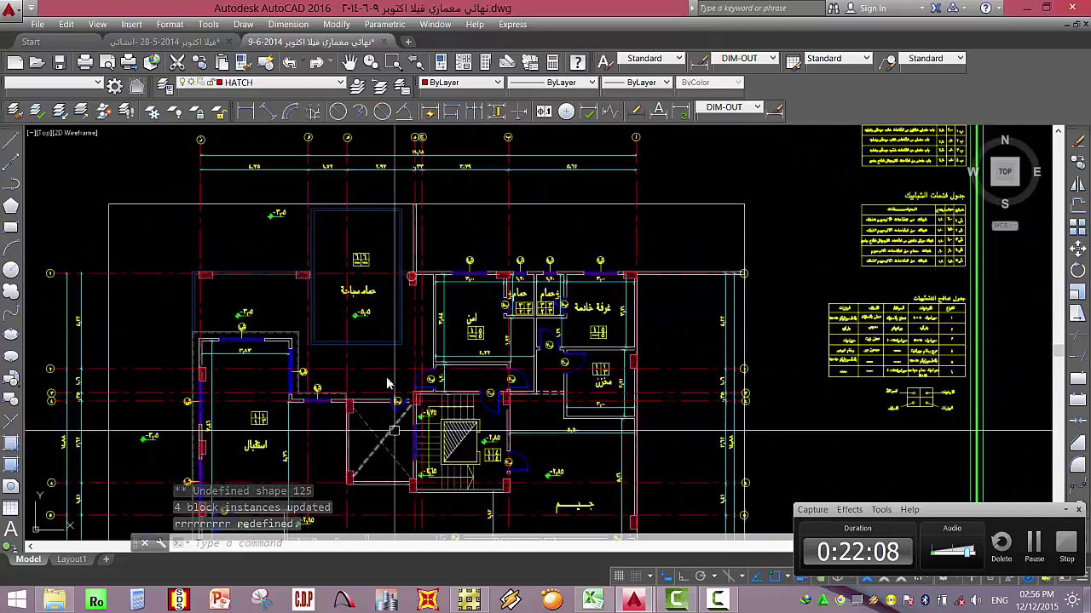
mouse_move(388, 383)
middle_mouse_down()
mouse_move(346, 165)
mouse_move(314, 190)
mouse_move(326, 114)
middle_mouse_up()
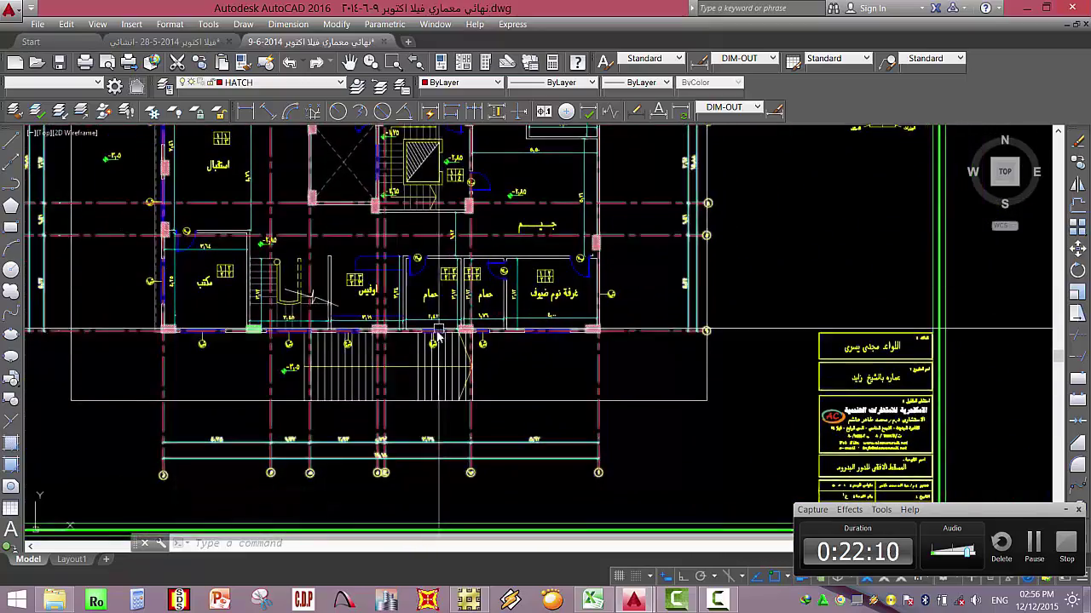
scroll(437, 337, "down", 5)
scroll(406, 164, "up", 3)
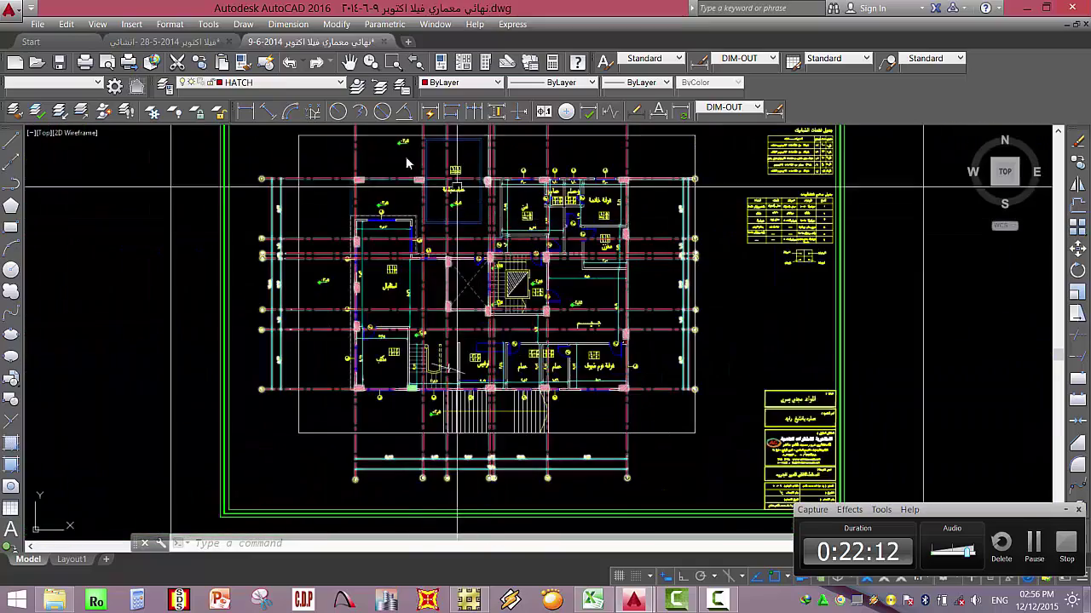
scroll(406, 164, "down", 2)
scroll(685, 351, "up", 4)
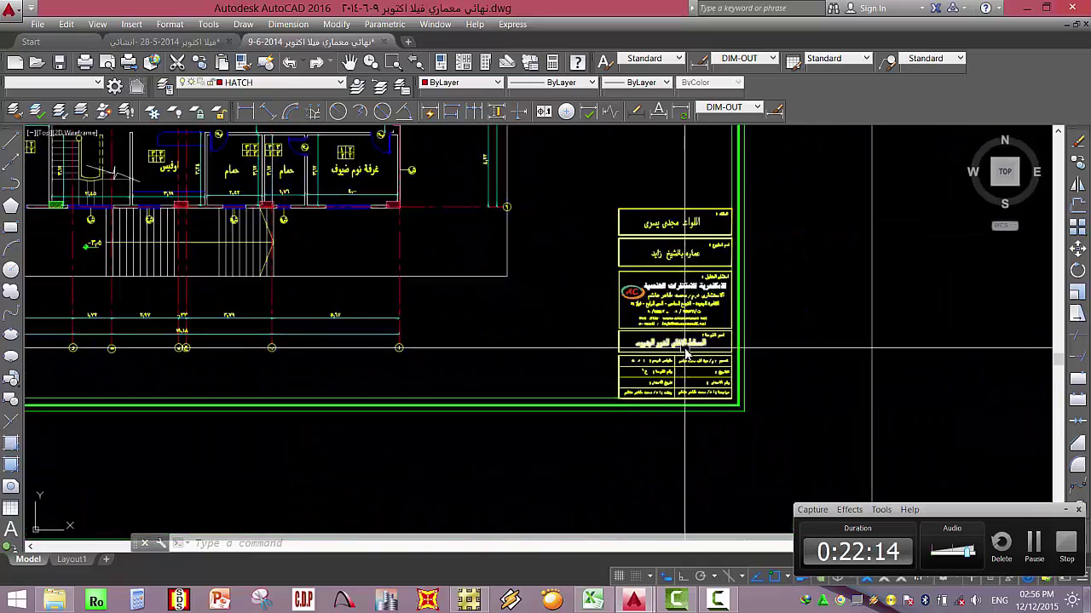
scroll(512, 341, "up", 2)
scroll(511, 341, "down", 2)
middle_click_drag(426, 285, 507, 342)
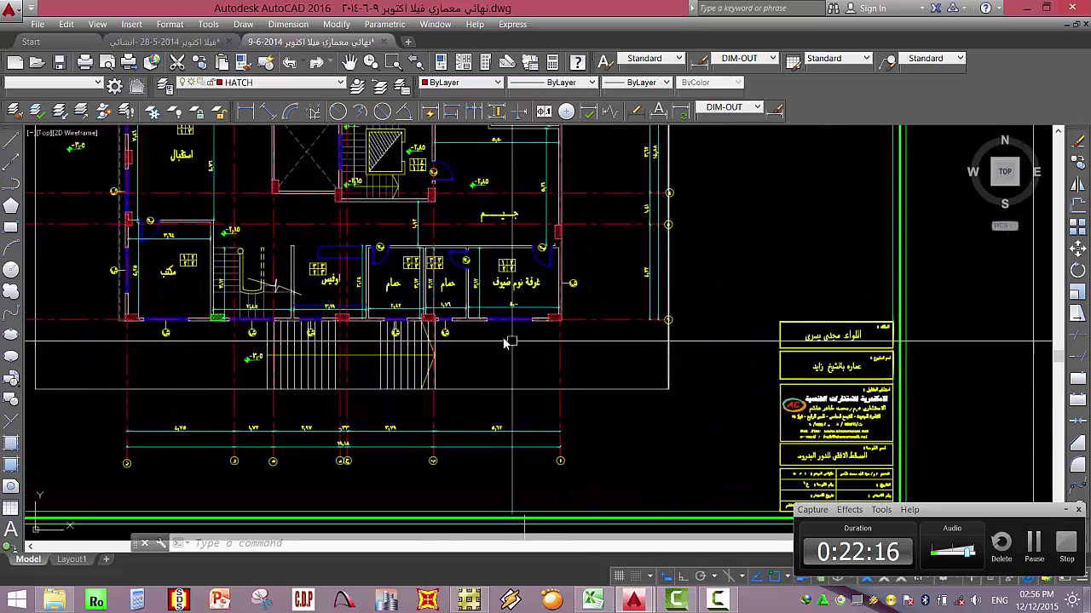
scroll(508, 339, "up", 2)
scroll(478, 332, "down", 8)
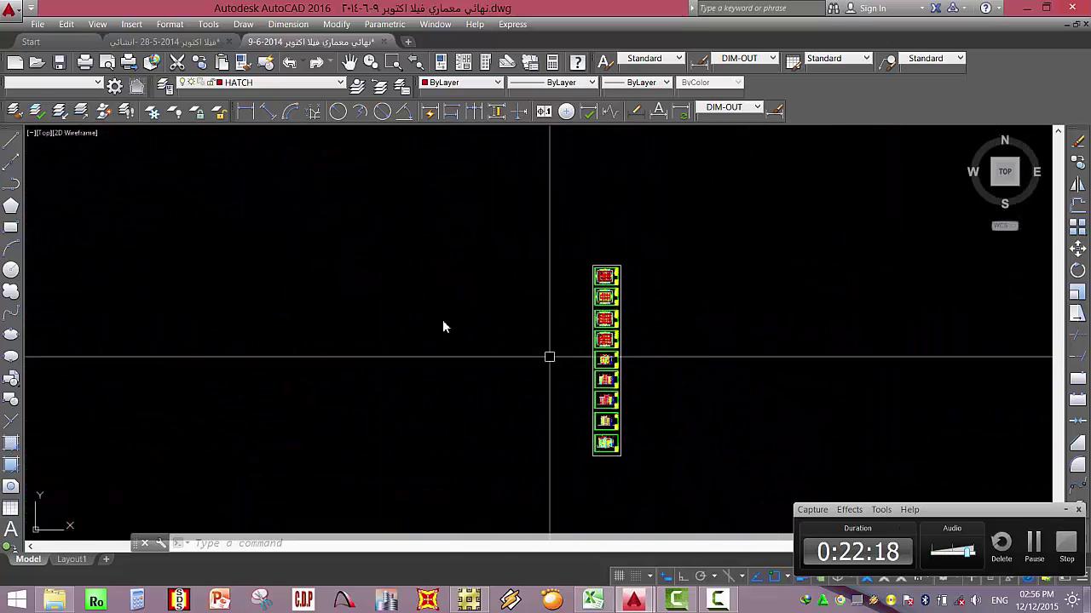
scroll(297, 295, "up", 8)
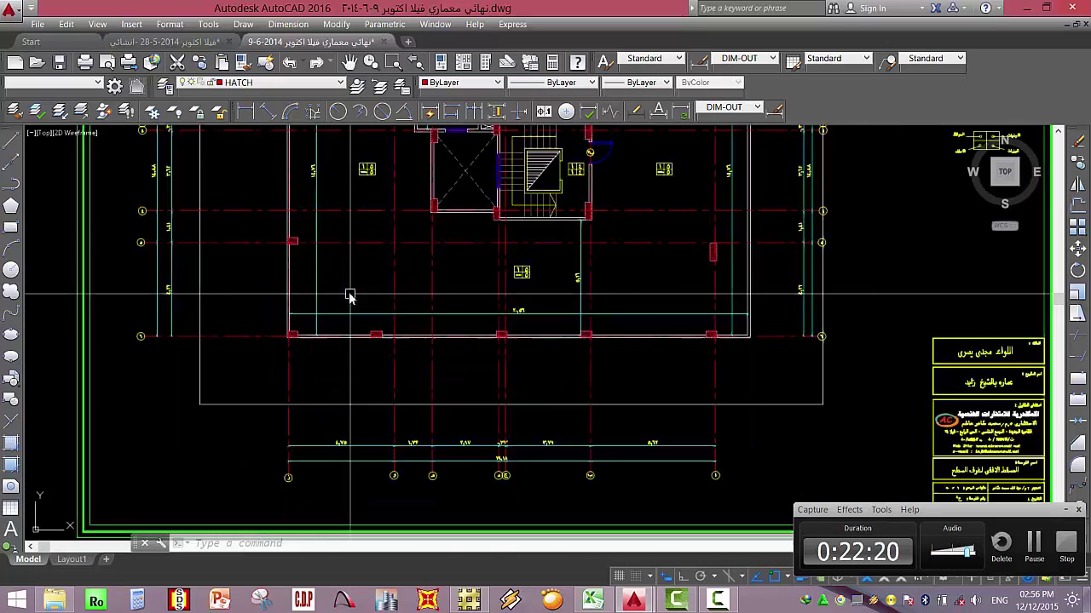
scroll(439, 315, "down", 6)
scroll(375, 365, "up", 4)
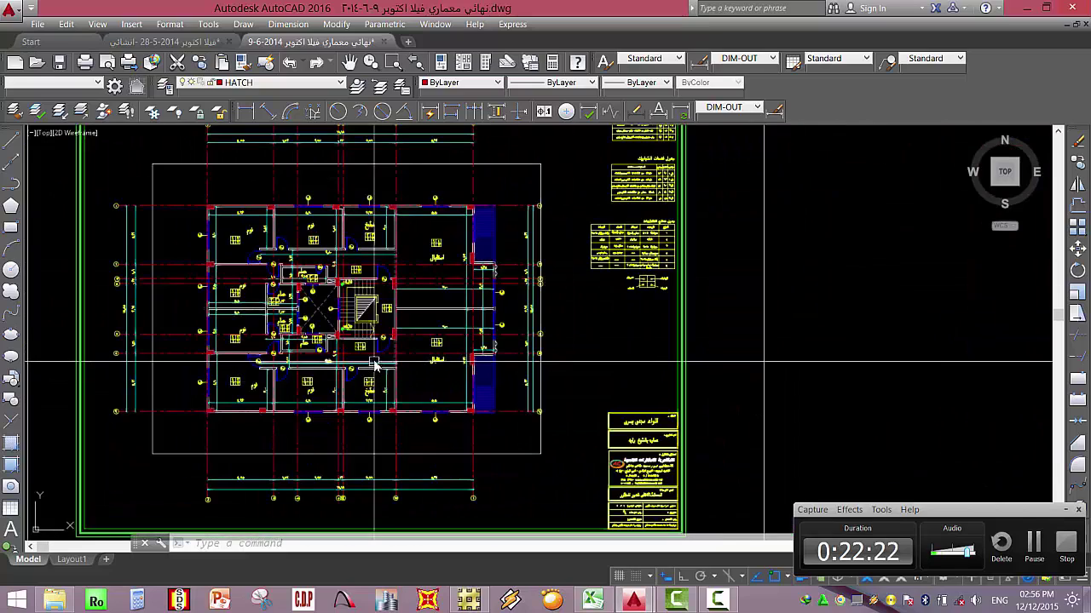
scroll(304, 290, "down", 4)
Switch to the structural drawing and examine the foundation plan with its retaining wall and the column axes plan below it.
left_click(201, 40)
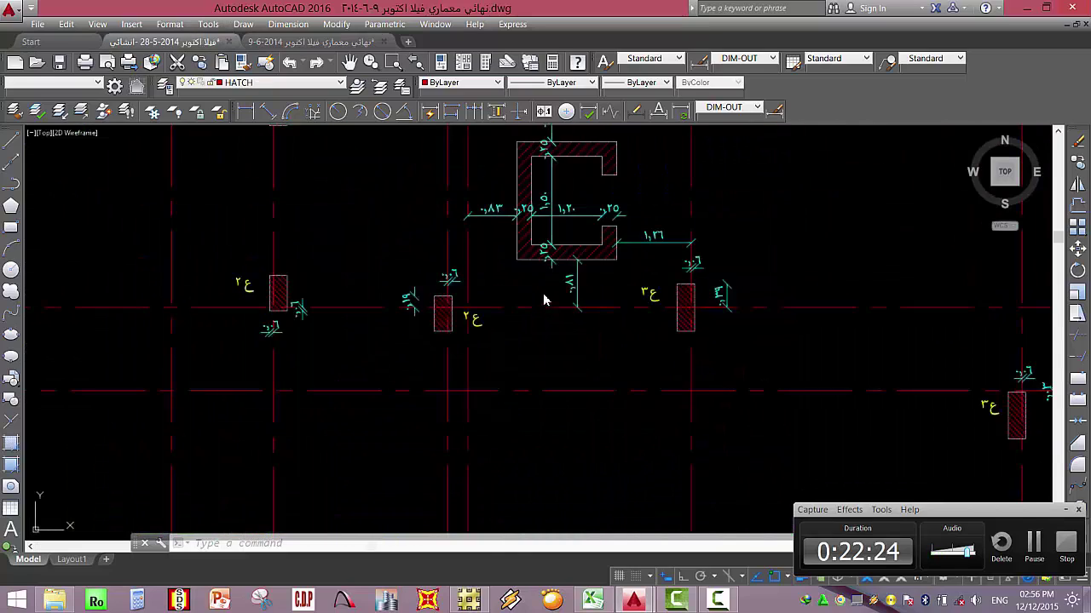
scroll(443, 256, "down", 8)
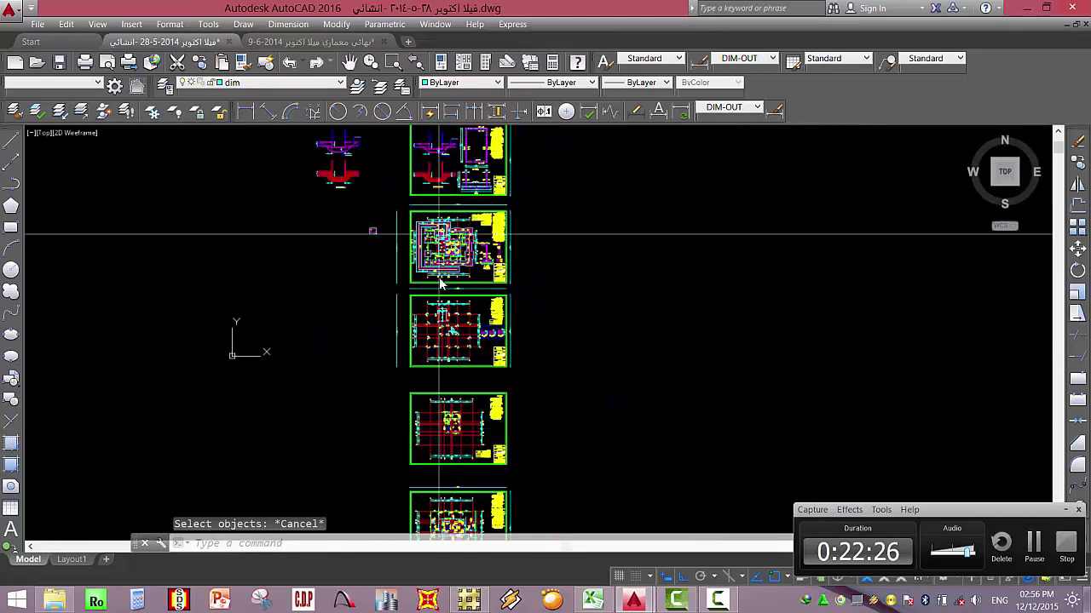
scroll(440, 283, "up", 8)
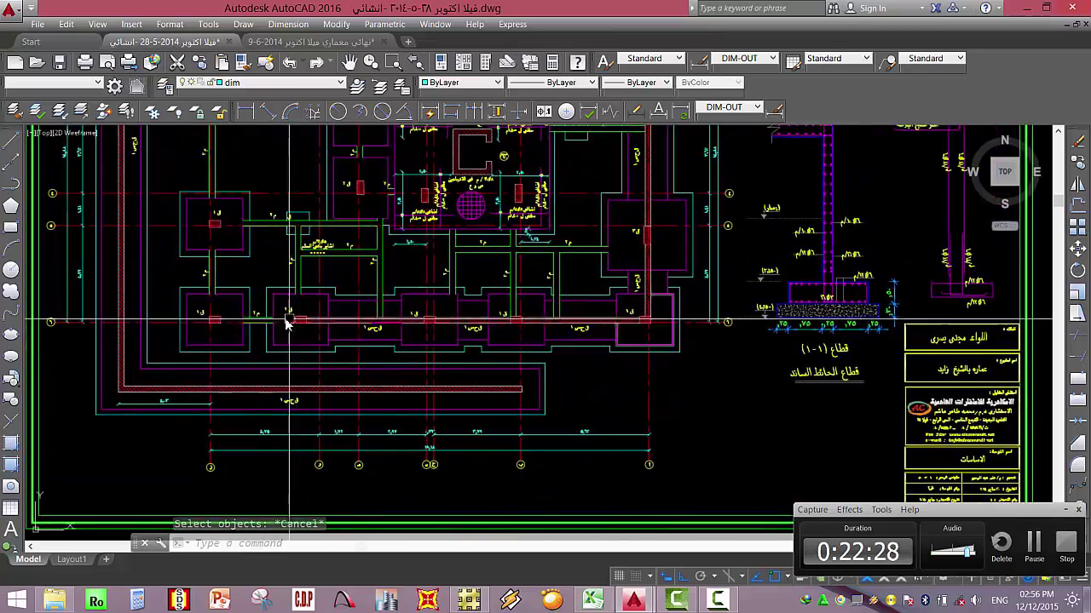
scroll(594, 358, "down", 4)
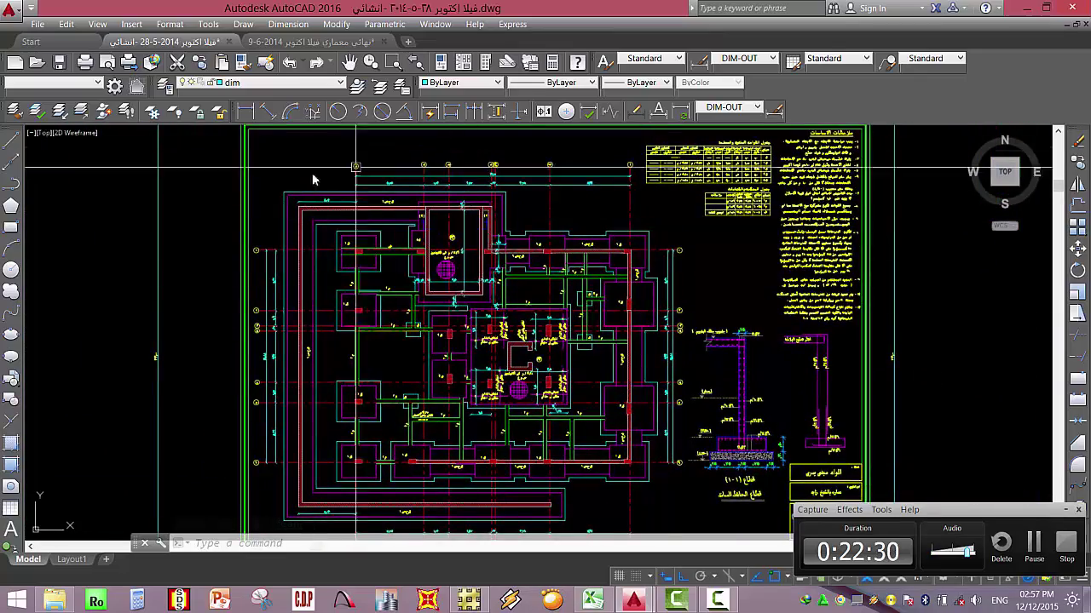
scroll(313, 180, "down", 3)
scroll(447, 357, "up", 3)
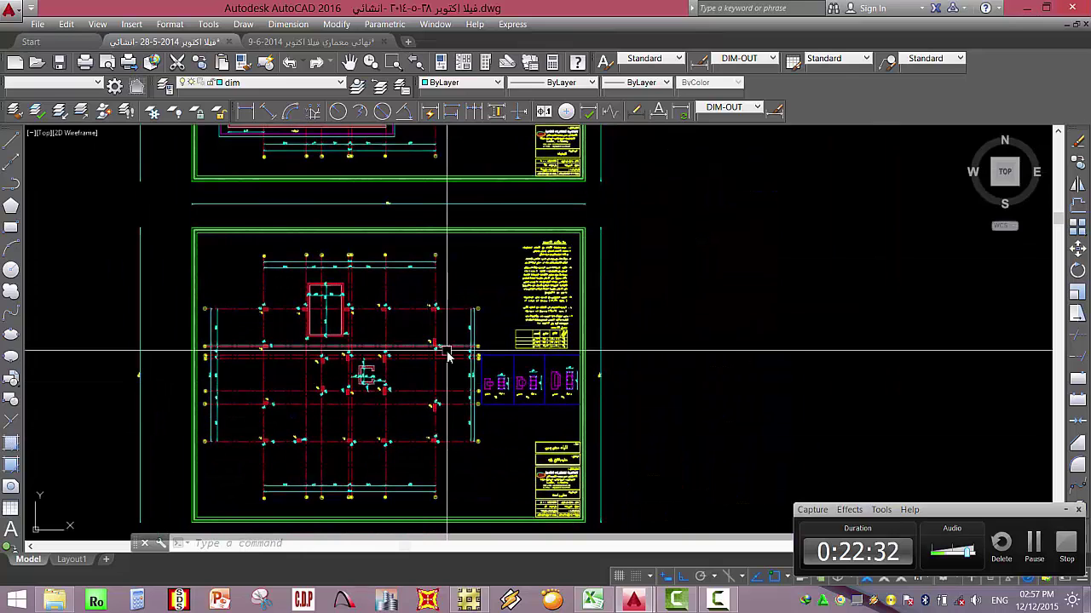
middle_click_drag(357, 156, 379, 271)
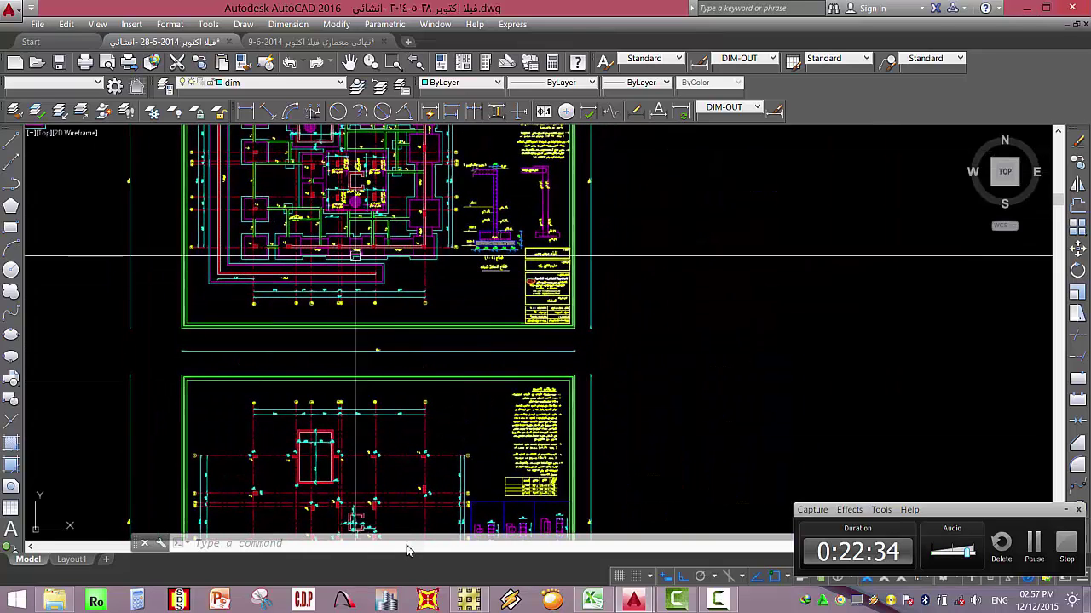
Return to the architectural drawing and examine the typical floor plan and the basement plan's columns, pool, stair and site boundary.
mouse_move(647, 603)
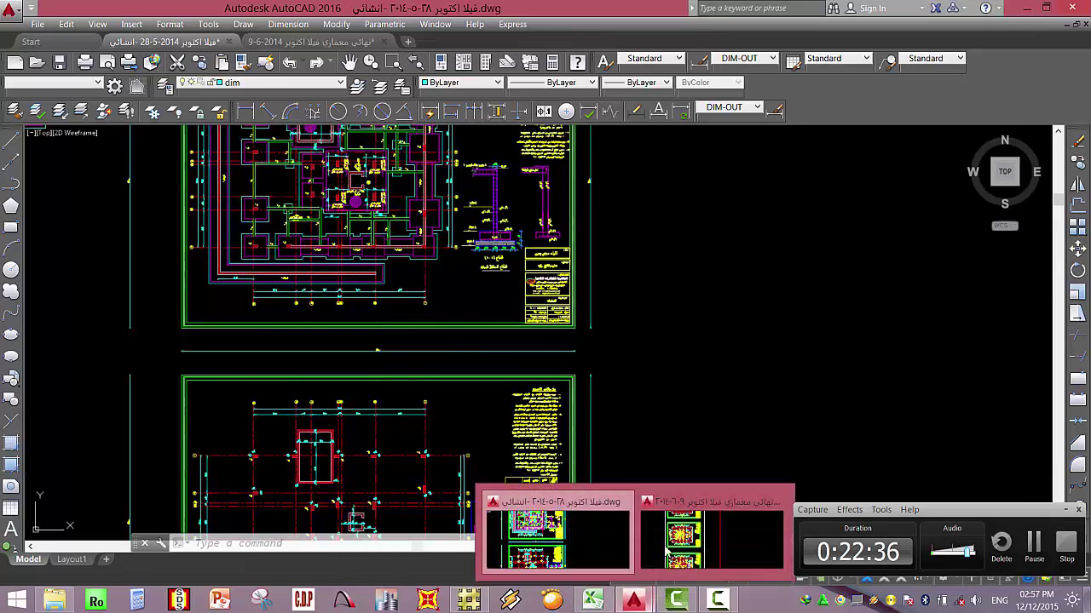
left_click(688, 532)
scroll(321, 418, "up", 5)
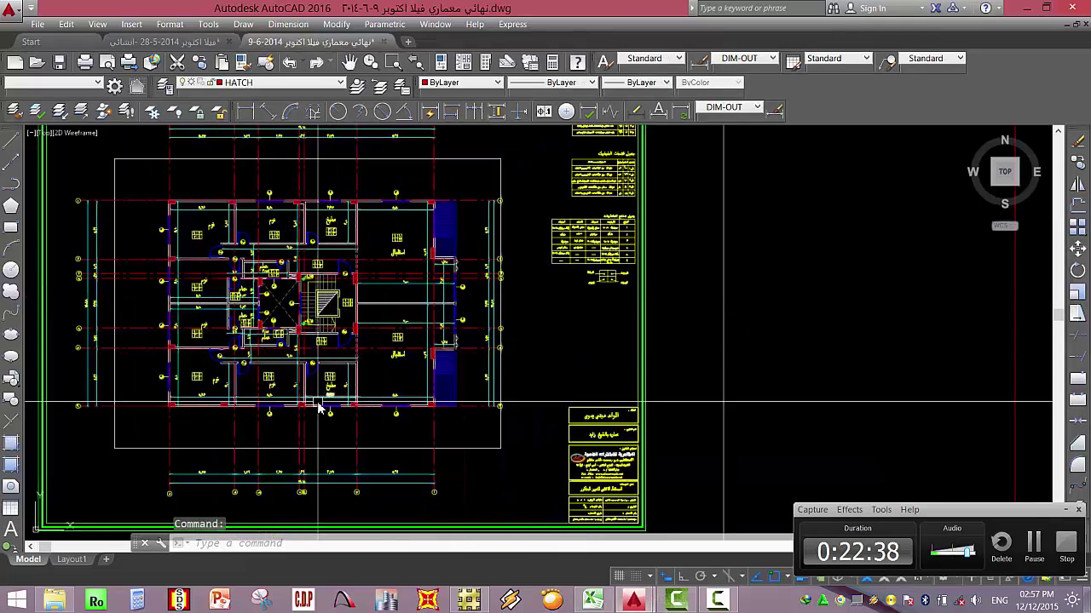
middle_click_drag(335, 404, 388, 339)
scroll(329, 316, "down", 5)
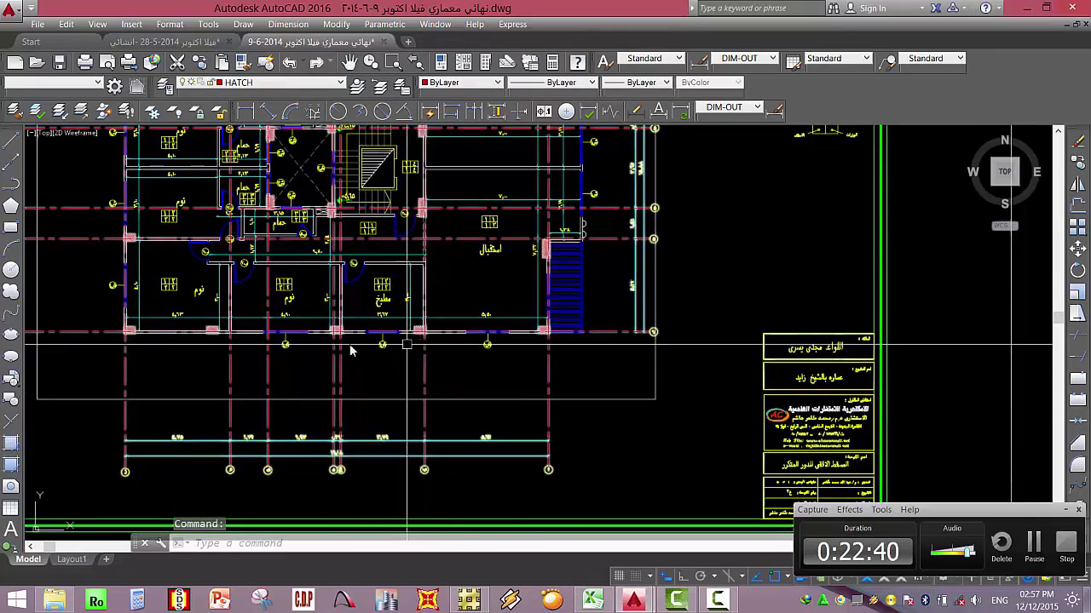
scroll(335, 396, "down", 3)
scroll(373, 497, "up", 10)
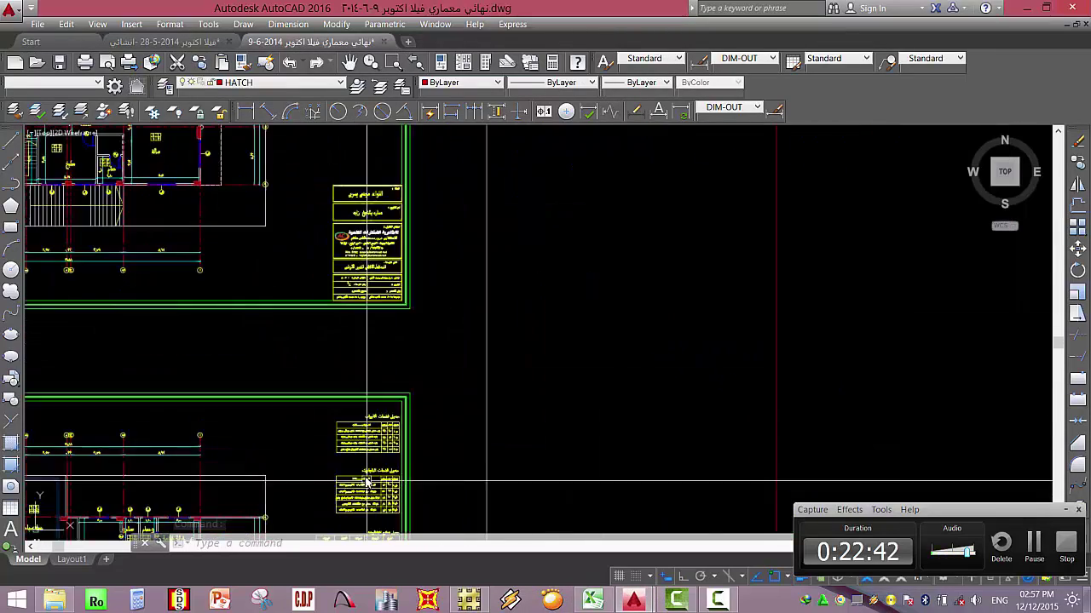
scroll(389, 241, "down", 5)
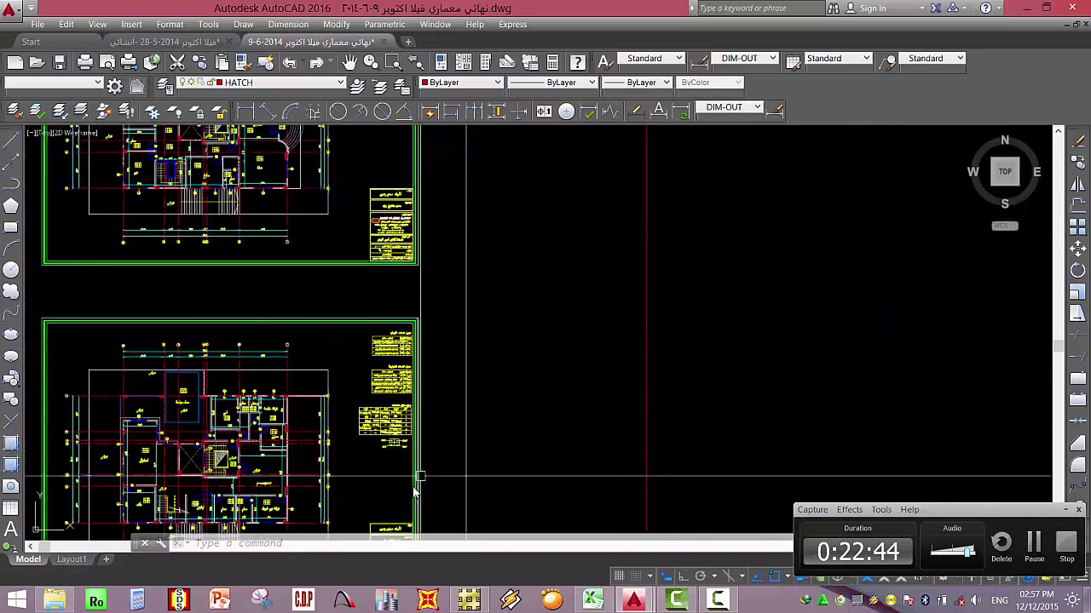
scroll(366, 366, "up", 8)
scroll(347, 345, "down", 5)
scroll(384, 437, "up", 5)
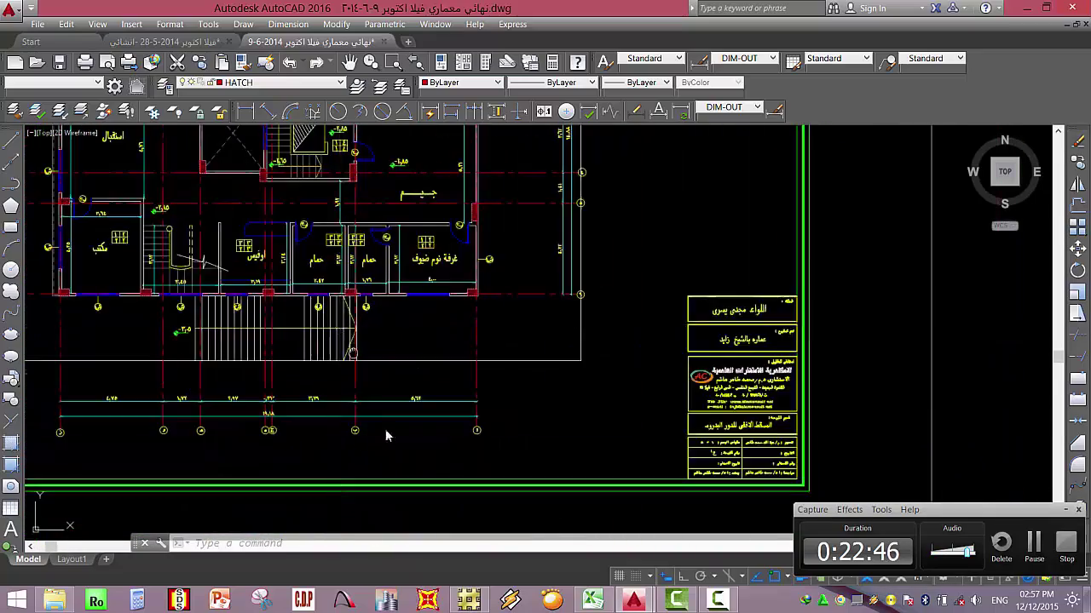
middle_click_drag(476, 446, 609, 491)
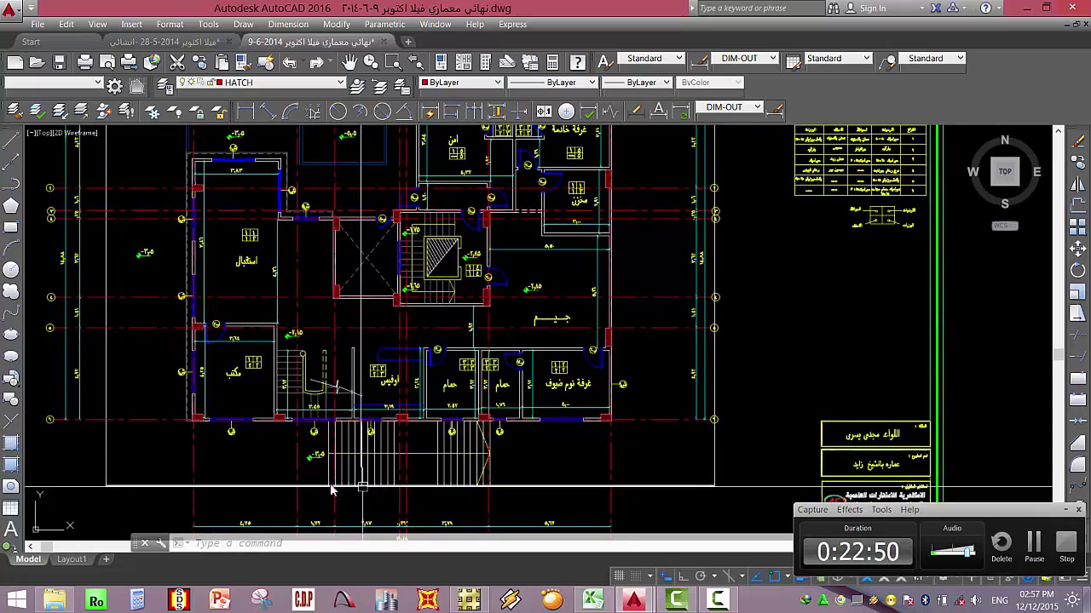
scroll(100, 262, "down", 3)
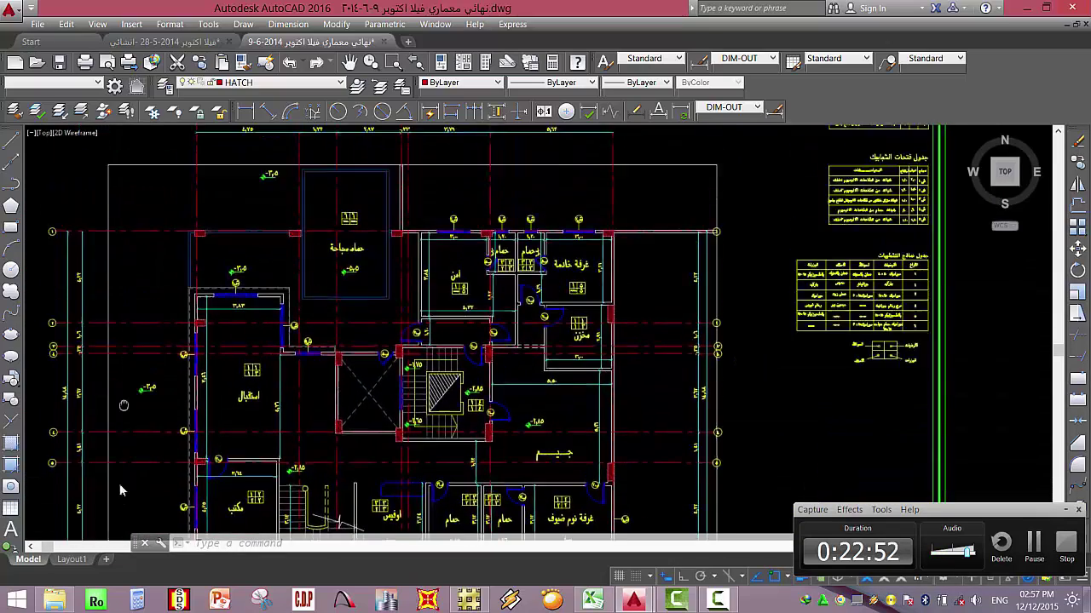
scroll(139, 318, "up", 3)
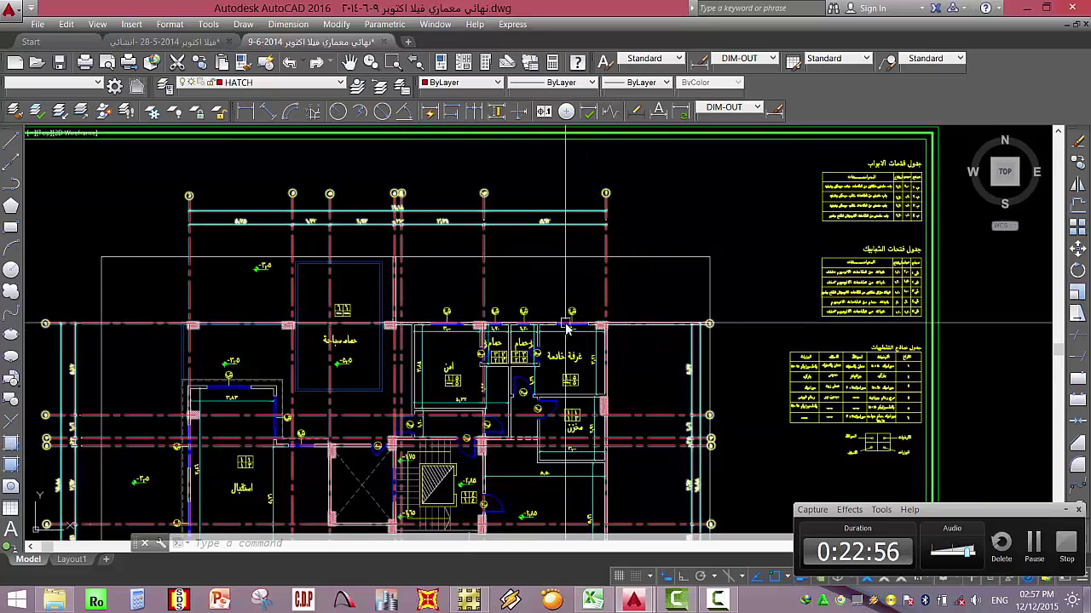
Start a polyline on the basement plan's south boundary, in line with the outer face of the guest bedroom's corner column.
key("Return")
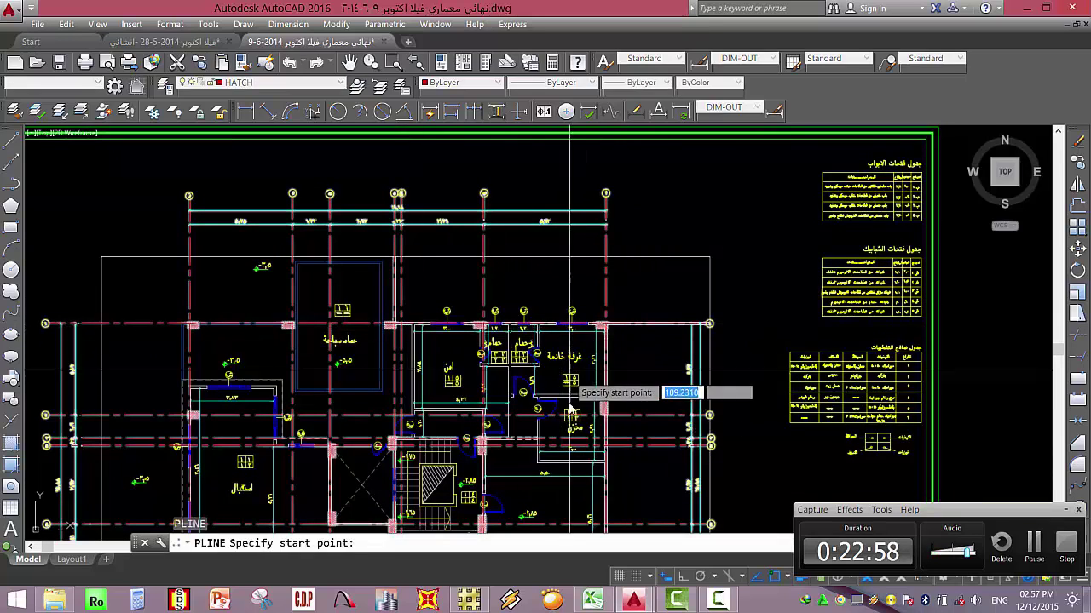
middle_click_drag(555, 370, 545, 267)
scroll(550, 355, "up", 5)
scroll(536, 390, "down", 2)
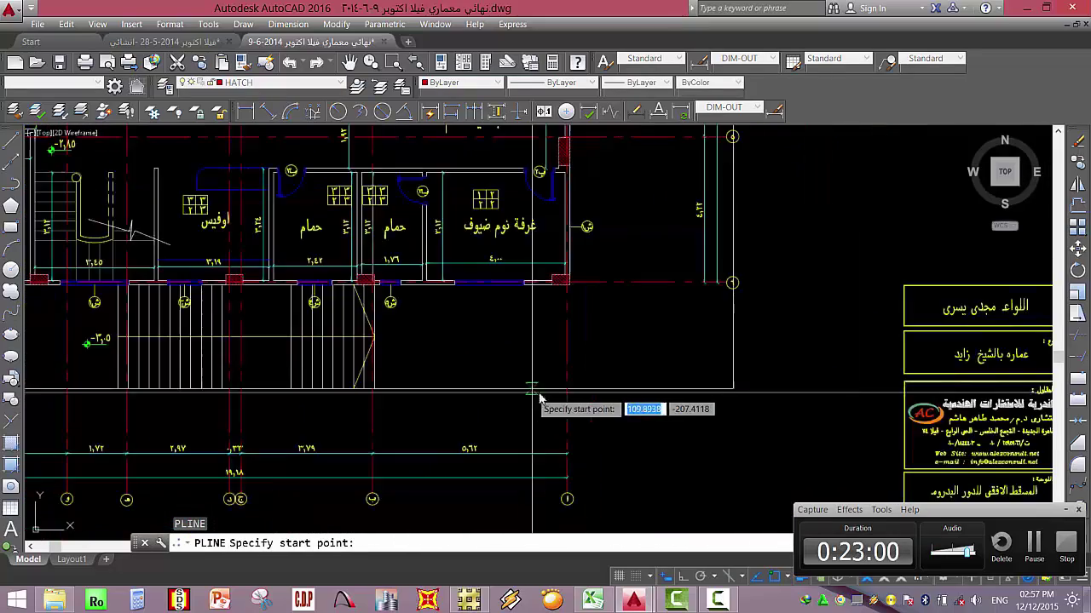
scroll(543, 399, "down", 4)
middle_click_drag(546, 401, 546, 430)
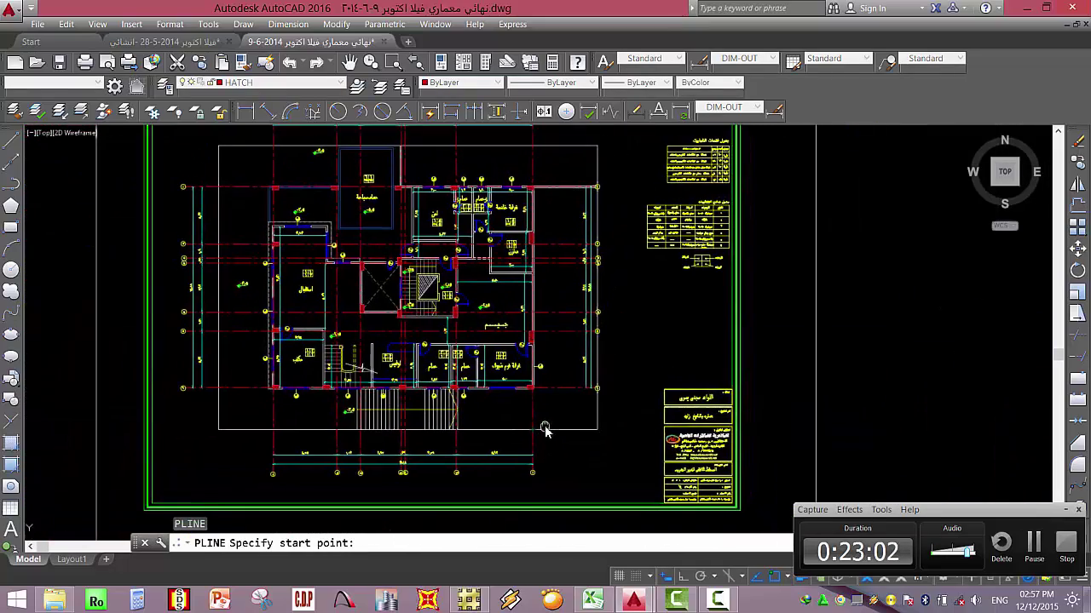
scroll(546, 431, "up", 1)
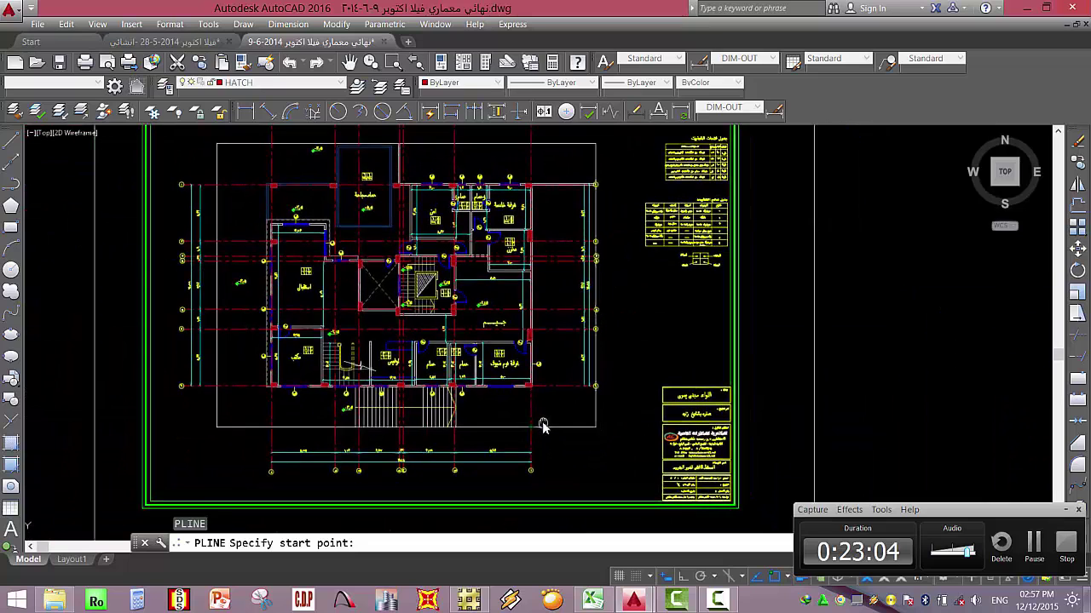
scroll(532, 375, "up", 3)
scroll(531, 372, "up", 2)
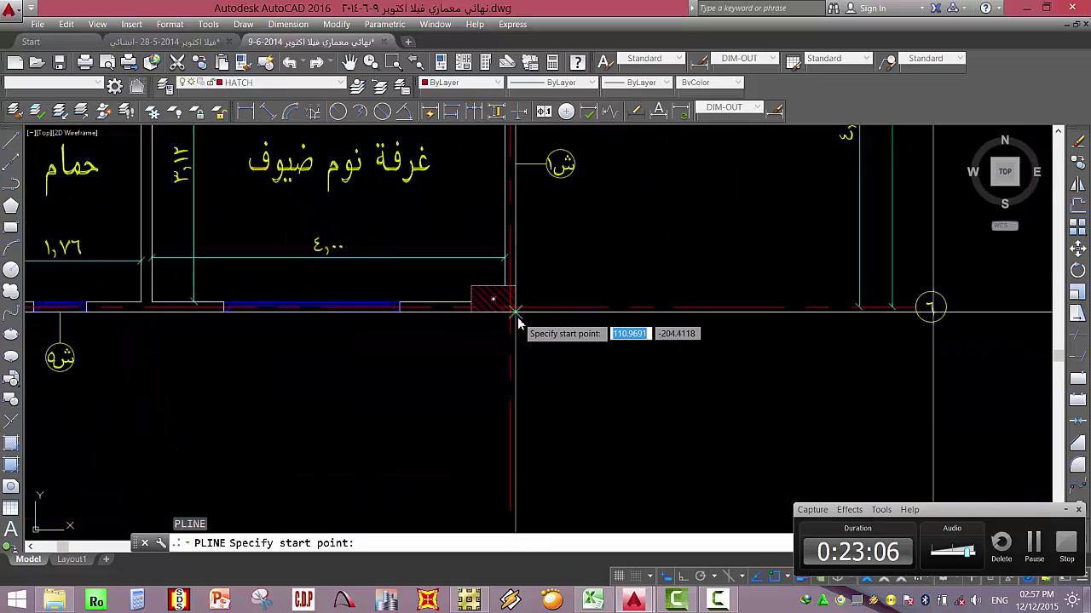
scroll(510, 354, "down", 3)
left_click(504, 401)
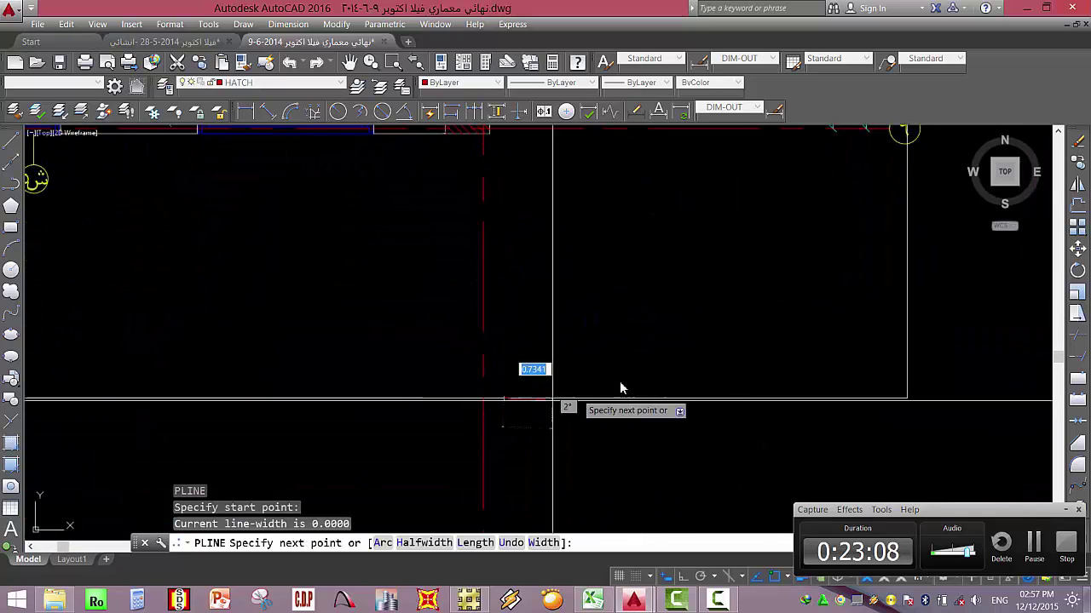
With Ortho on, trace the polyline along the south, west and north site boundary to the wall beside the pool.
scroll(560, 410, "down", 2)
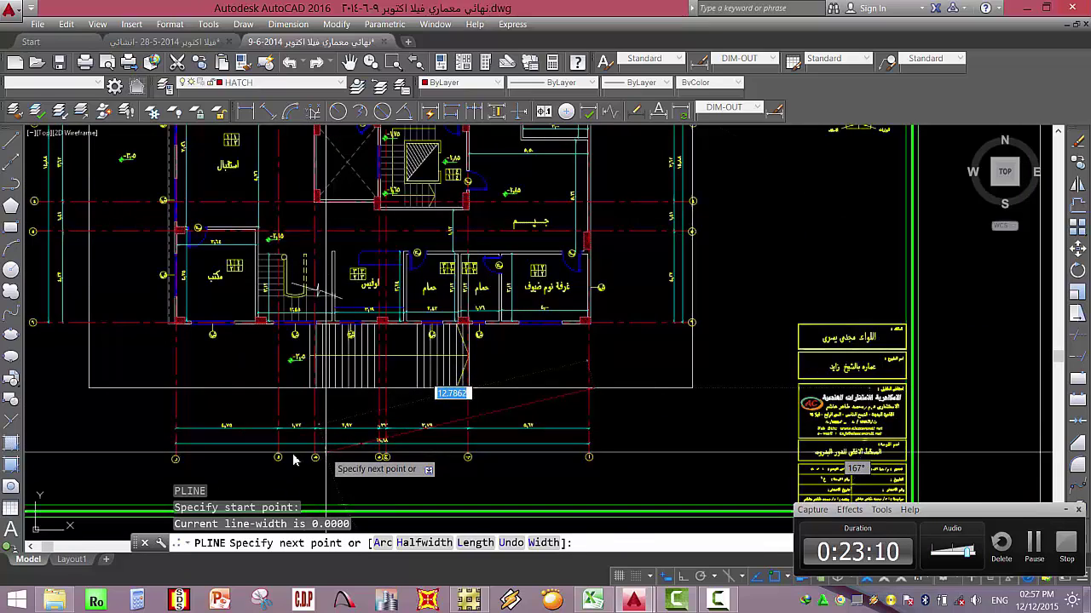
key("F8")
scroll(110, 394, "up", 1)
left_click(110, 384)
scroll(185, 388, "down", 4)
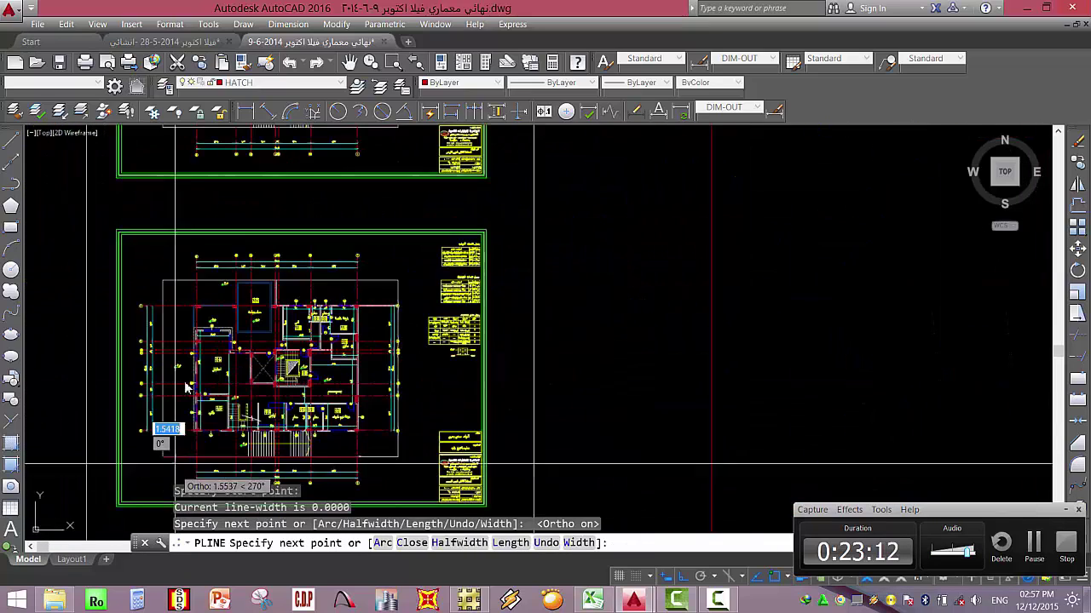
scroll(123, 285, "up", 5)
left_click(114, 280)
scroll(546, 294, "up", 7)
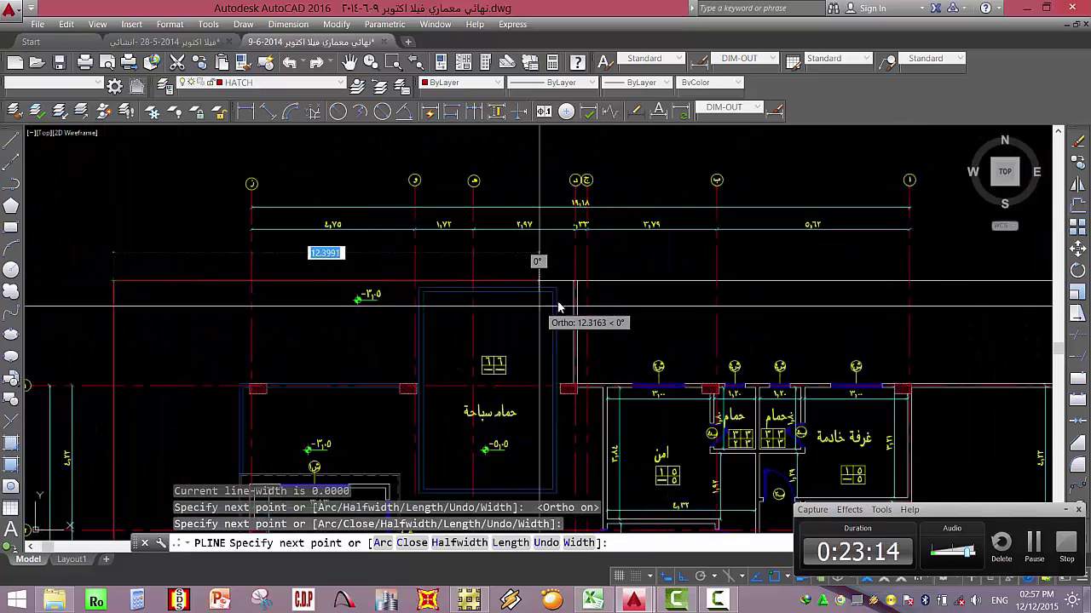
left_click(551, 277)
Continue the polyline down the wall beside the pool to its column, then 9.74 east to the servant room's outer column corner.
scroll(463, 216, "down", 4)
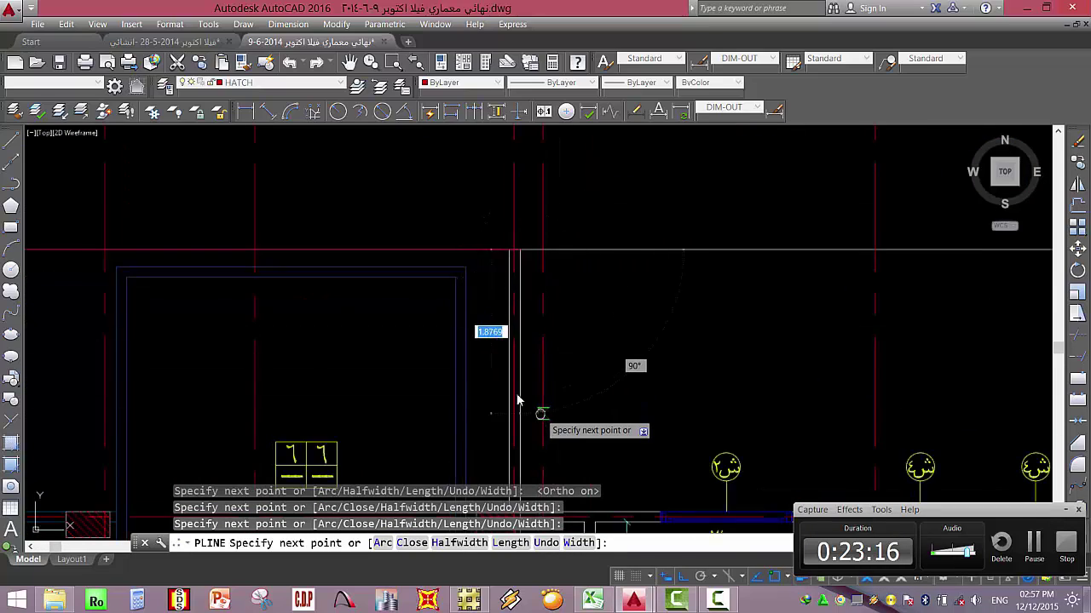
scroll(440, 304, "up", 2)
scroll(384, 341, "up", 3)
scroll(366, 341, "down", 5)
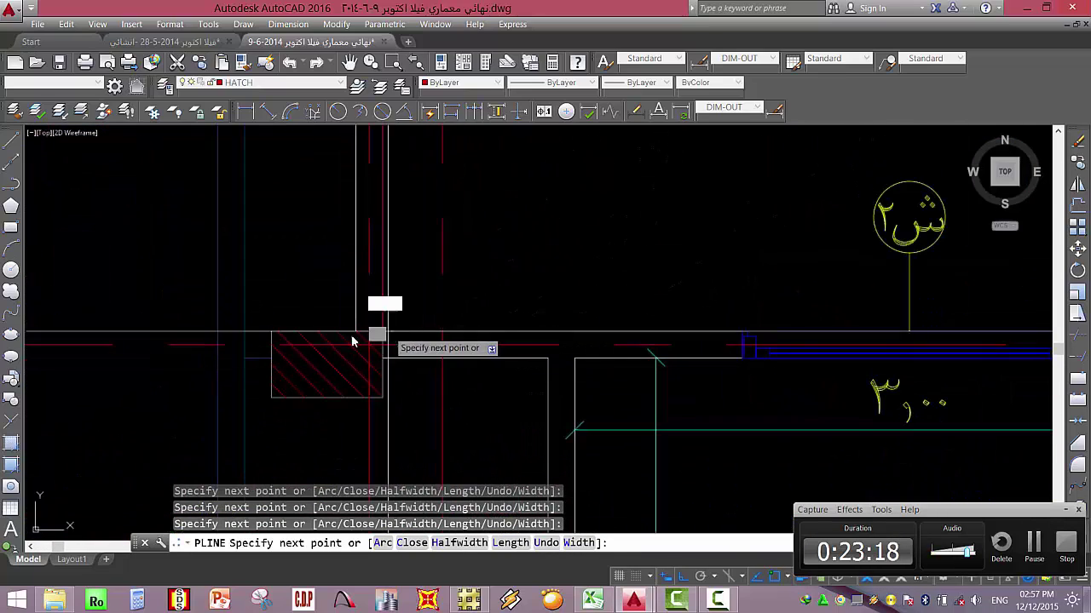
scroll(522, 308, "up", 5)
scroll(469, 285, "down", 6)
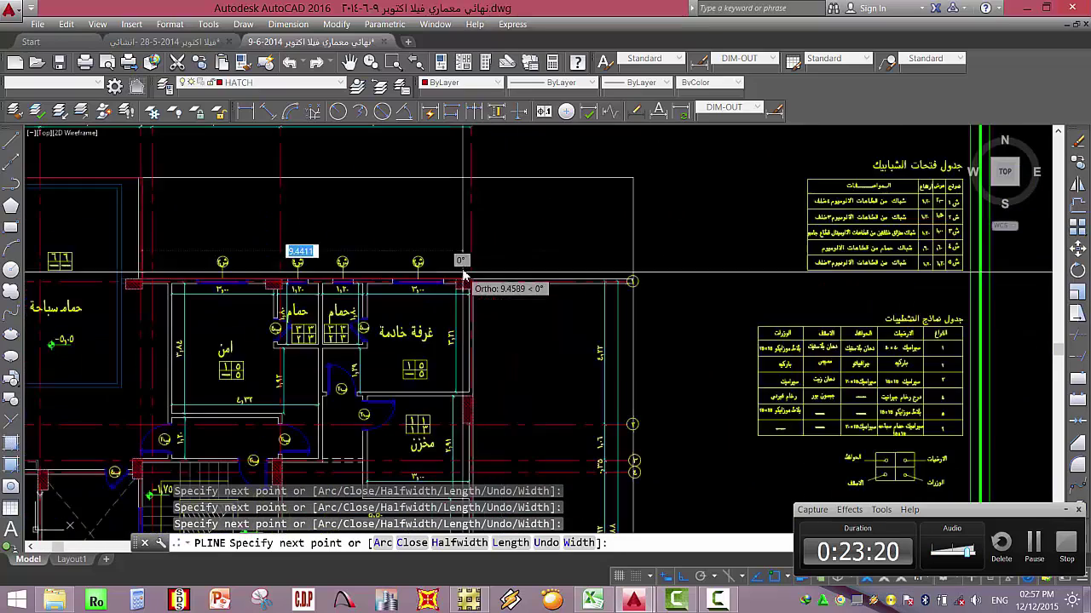
scroll(481, 197, "up", 6)
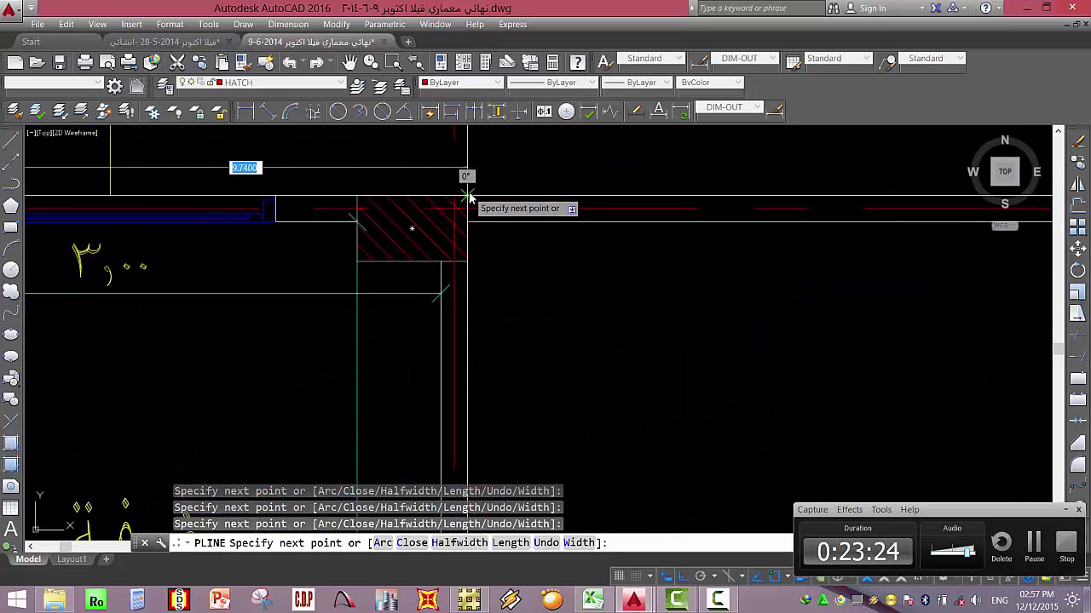
scroll(476, 166, "down", 6)
Run the polyline 18.00 south along the villa's east face to its start point on the boundary and end the command.
middle_click_drag(513, 396, 475, 286)
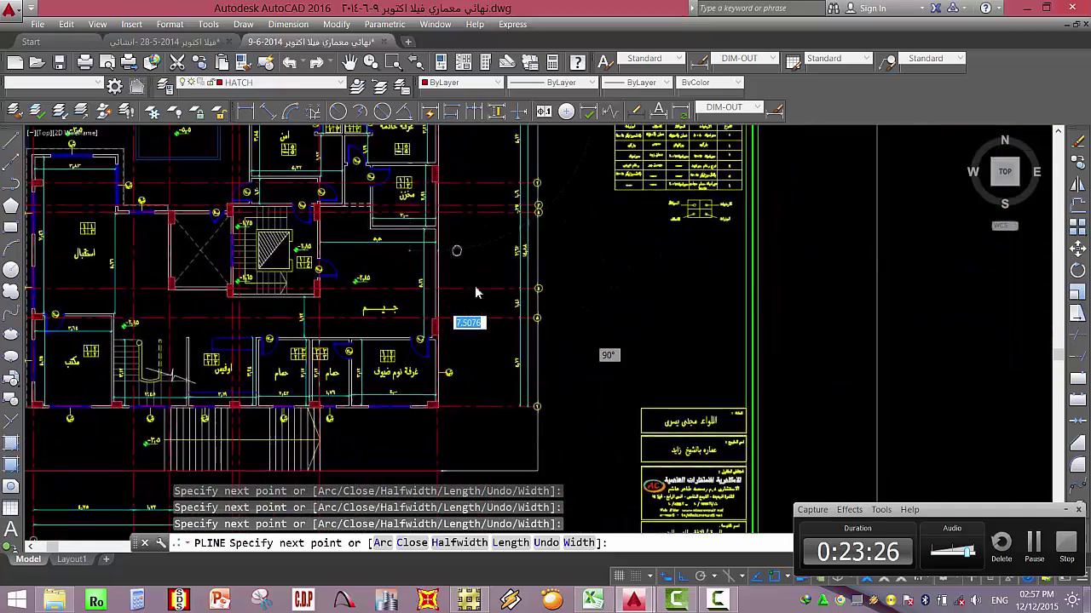
scroll(465, 314, "up", 4)
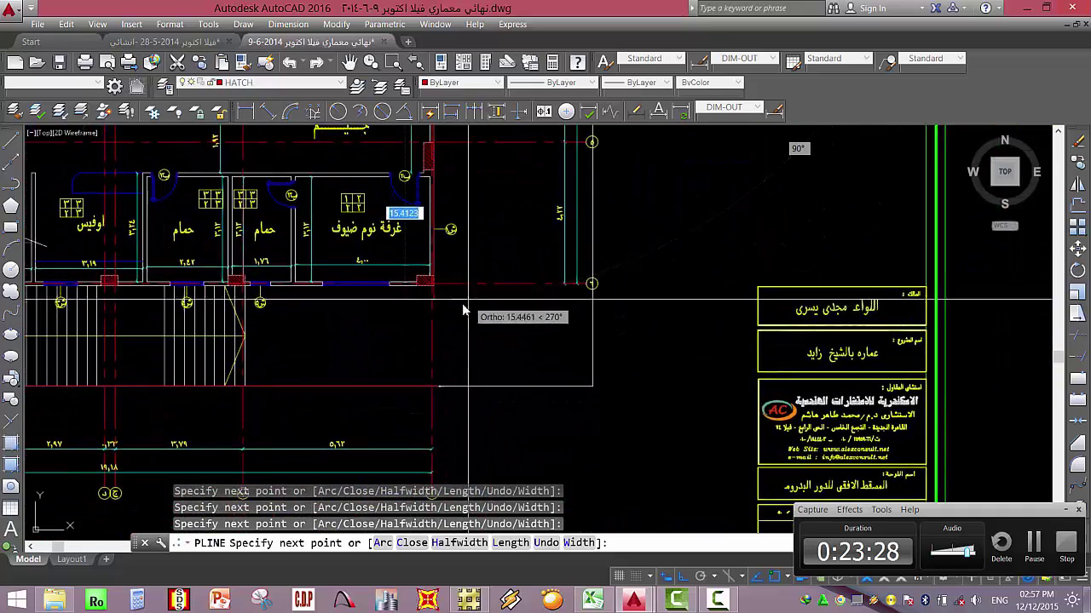
scroll(477, 290, "up", 4)
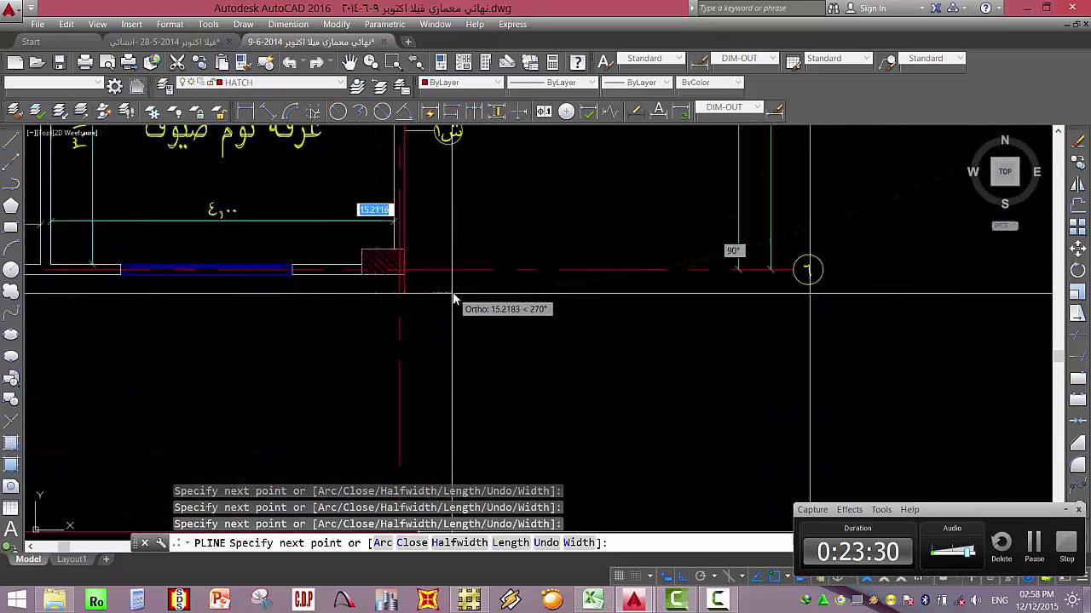
scroll(414, 222, "down", 2)
scroll(426, 230, "up", 2)
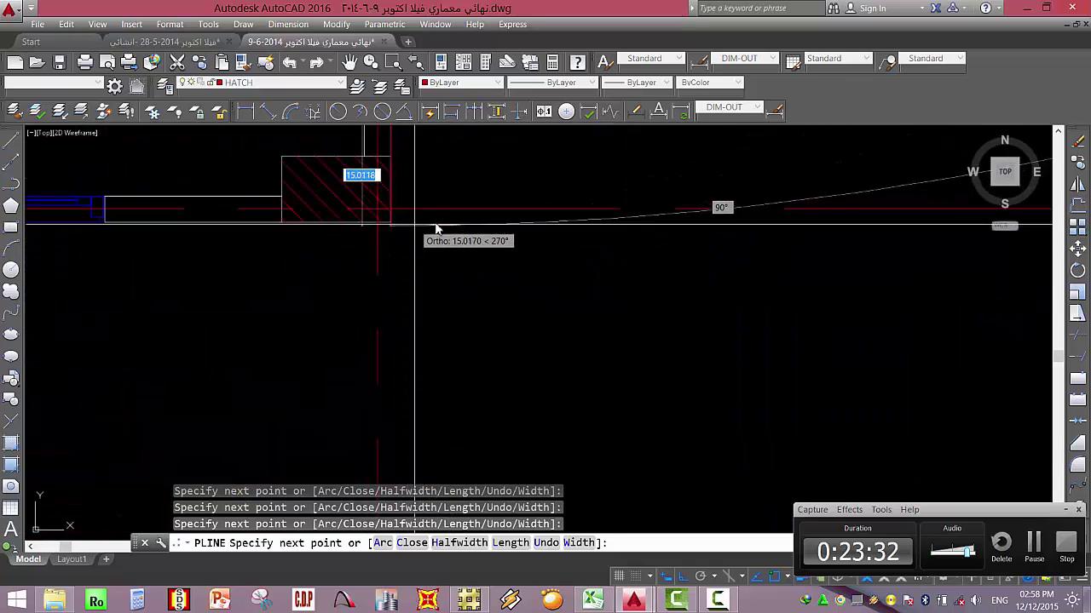
scroll(463, 247, "down", 5)
scroll(477, 324, "up", 2)
scroll(480, 368, "down", 1)
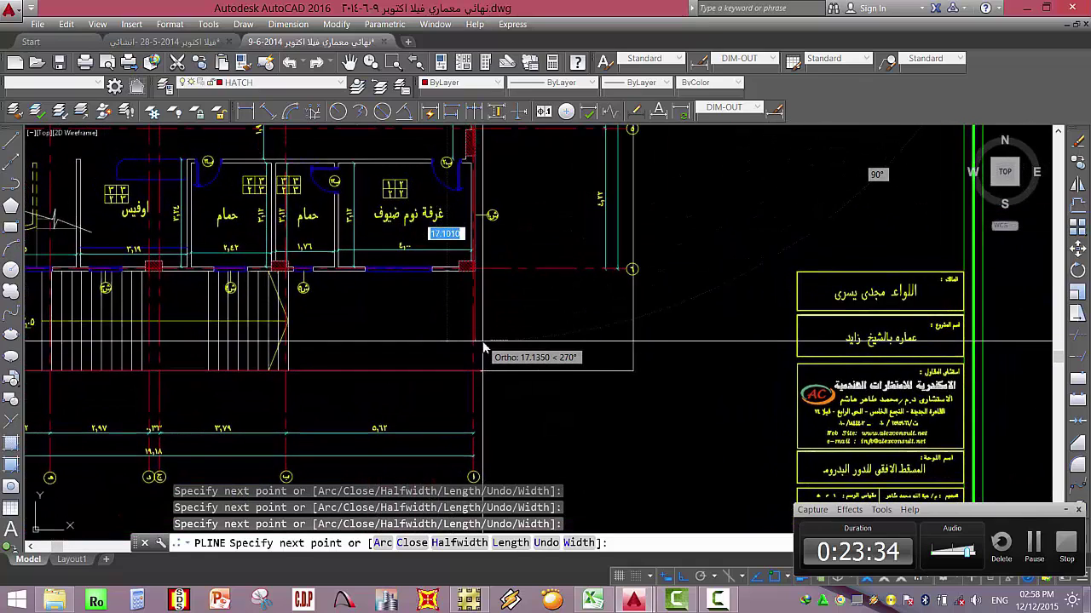
scroll(480, 372, "up", 5)
scroll(480, 373, "down", 2)
scroll(478, 380, "down", 1)
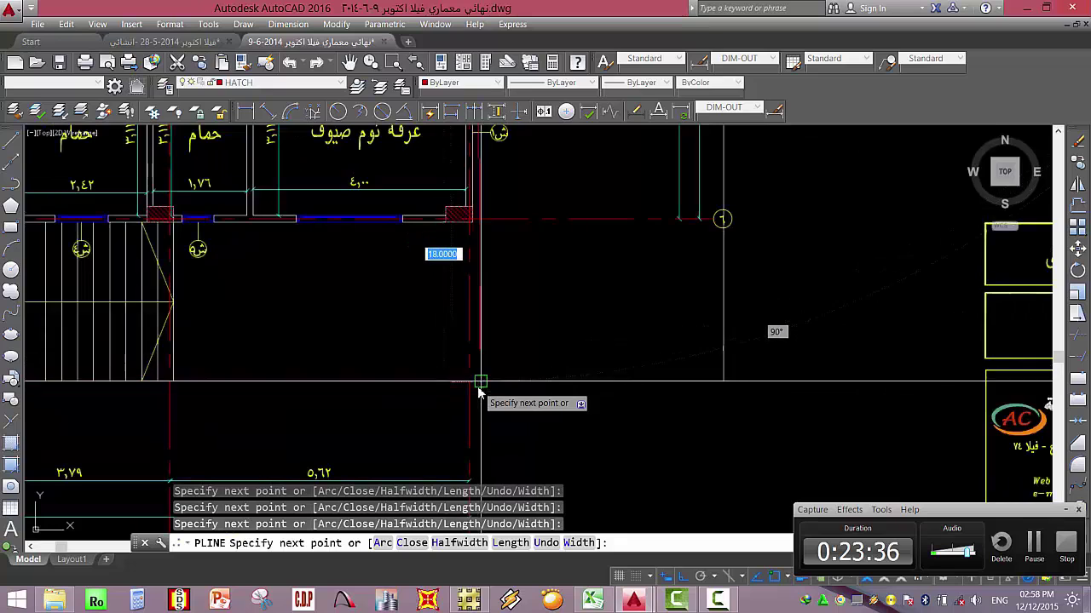
scroll(458, 377, "up", 4)
scroll(511, 392, "down", 5)
key("Escape")
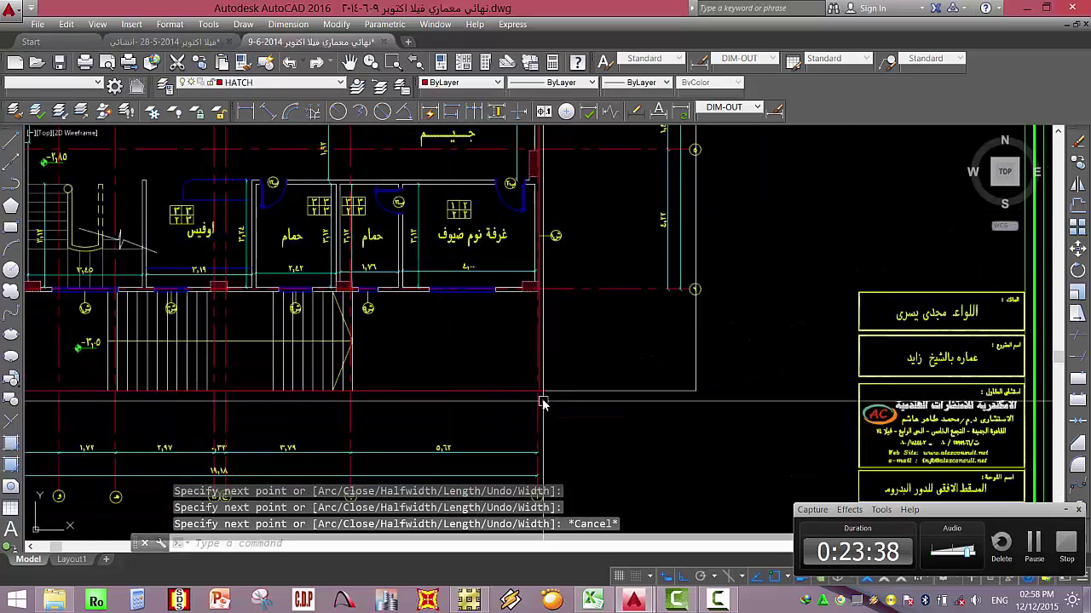
Stretch the perimeter polyline's overshooting south-boundary endpoint west onto its east-side segment's end, aligning the southeast corner.
key("Escape")
key("Escape")
scroll(548, 384, "up", 5)
left_click(553, 366)
scroll(558, 353, "up", 2)
left_click(560, 340)
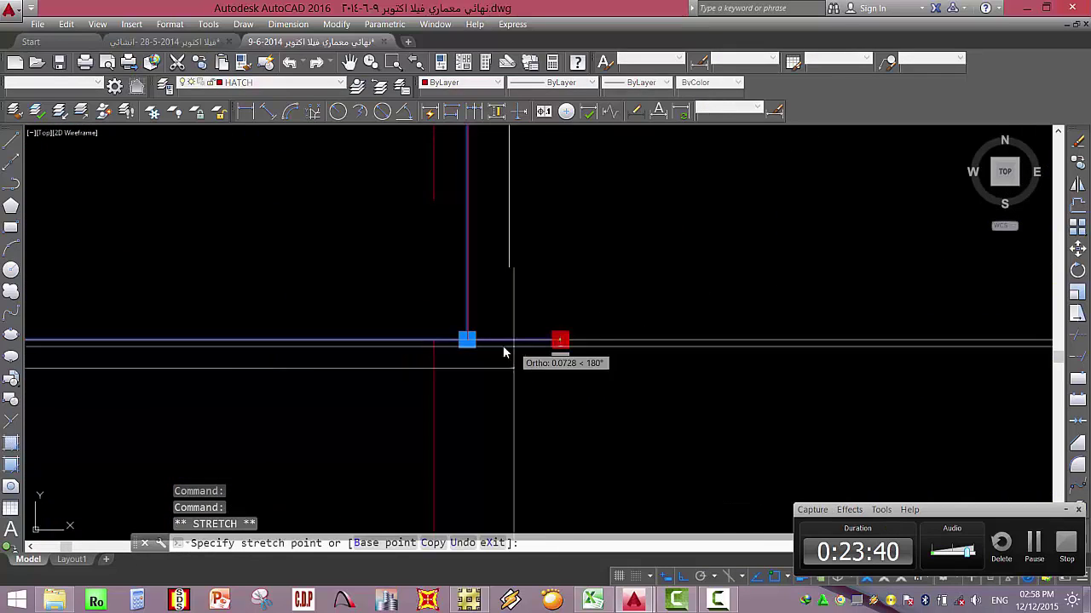
scroll(509, 430, "down", 6)
scroll(506, 435, "down", 6)
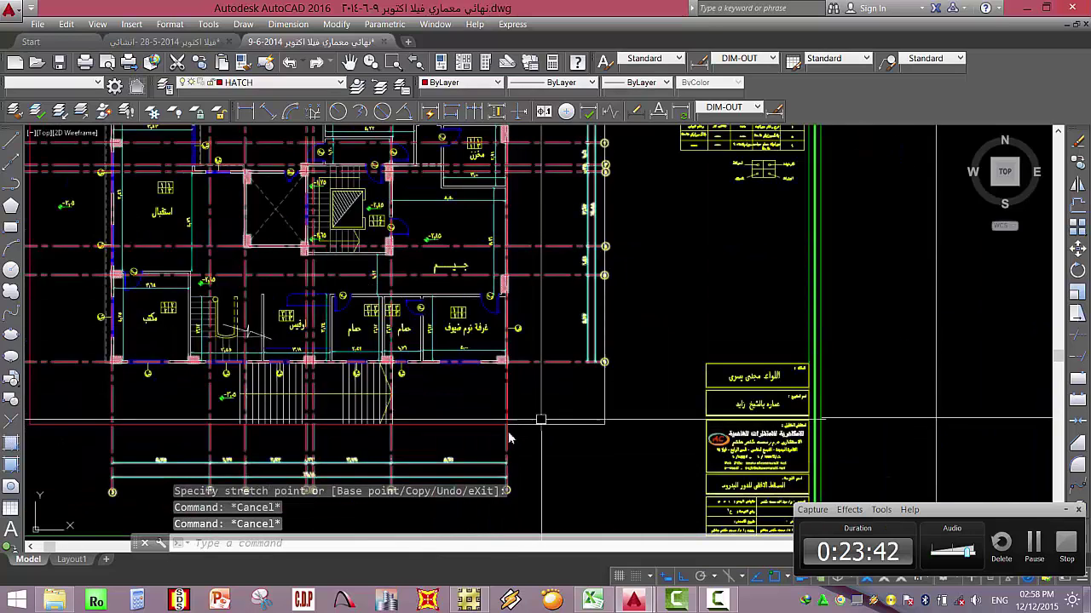
scroll(583, 429, "up", 2)
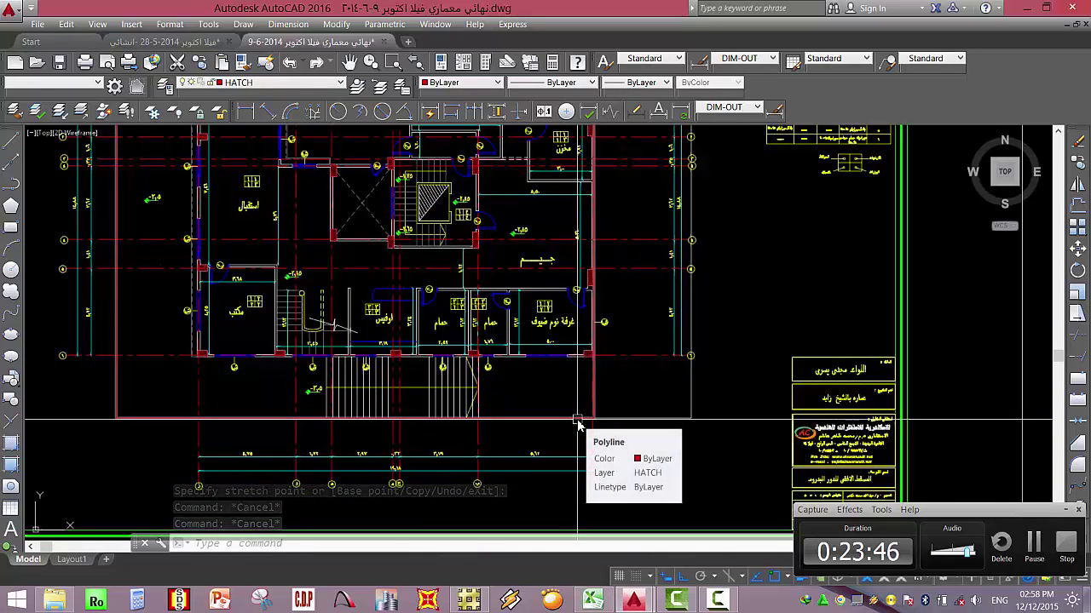
scroll(464, 394, "up", 2)
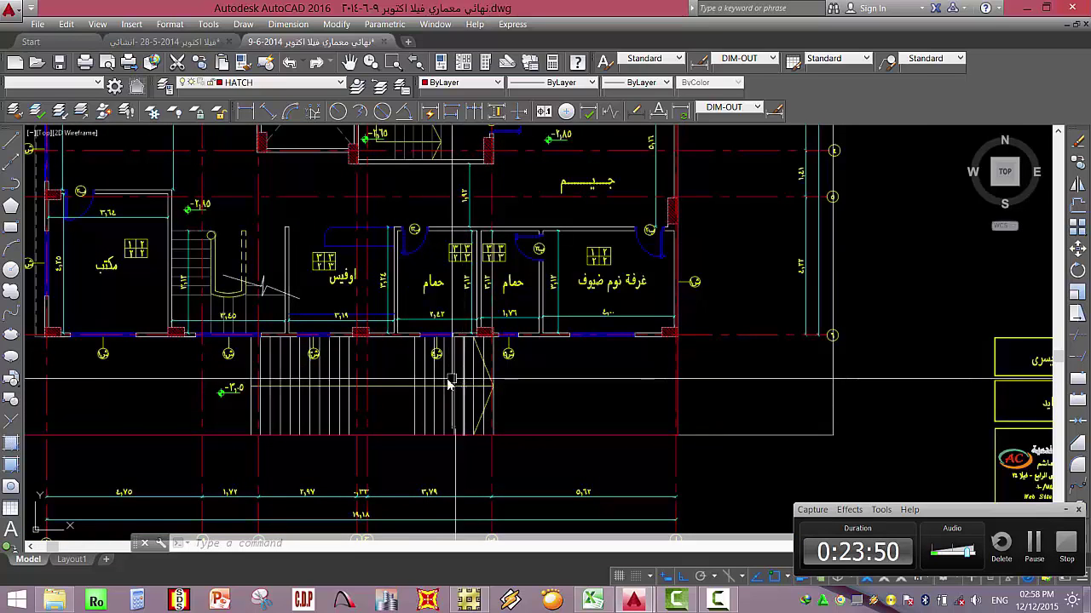
middle_click_drag(484, 397, 453, 402)
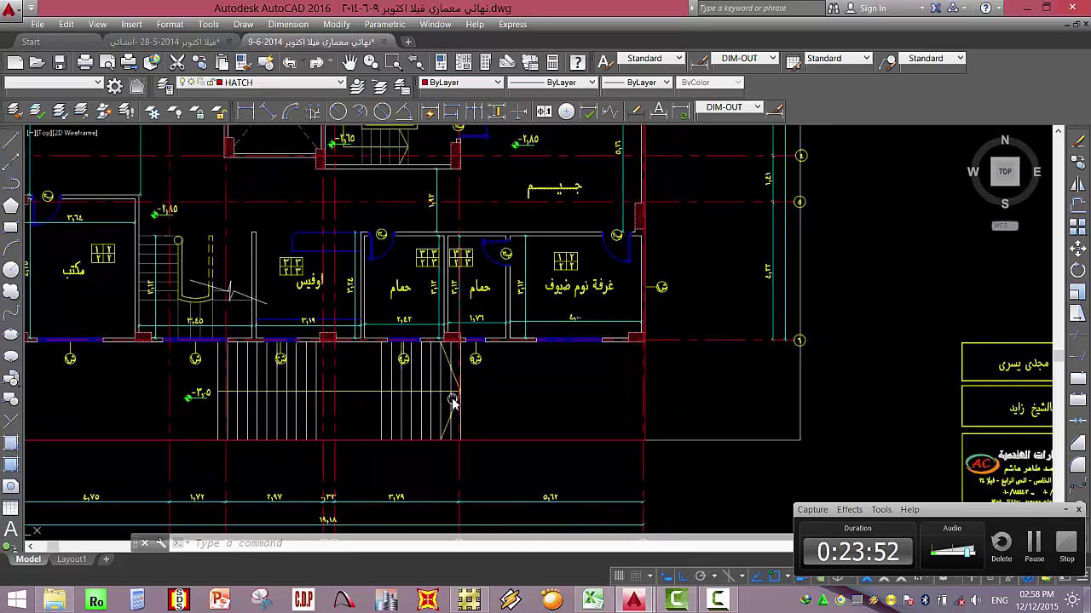
middle_click_drag(452, 403, 497, 380)
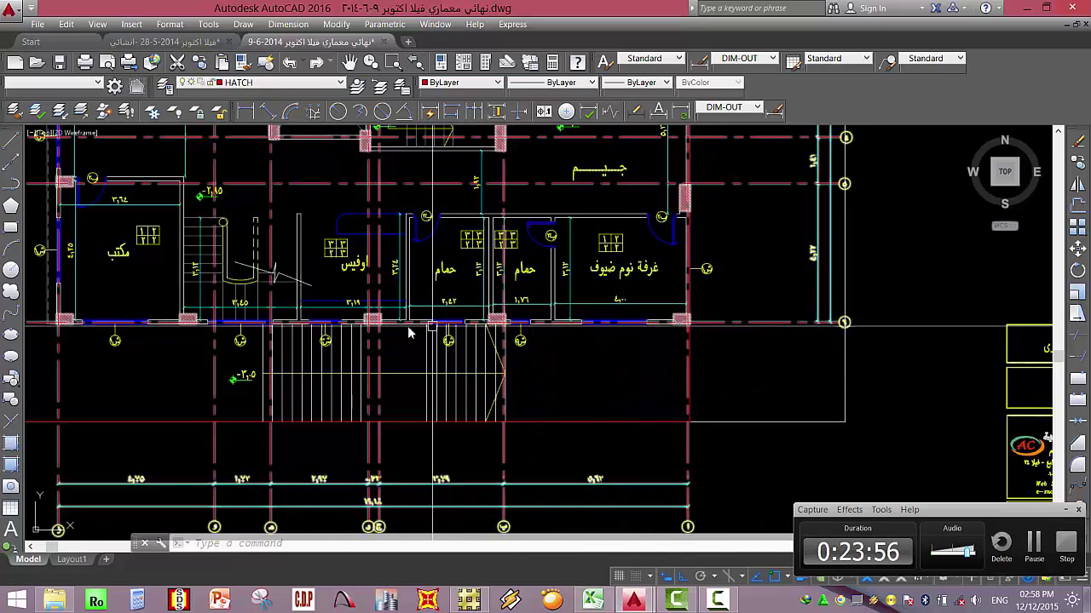
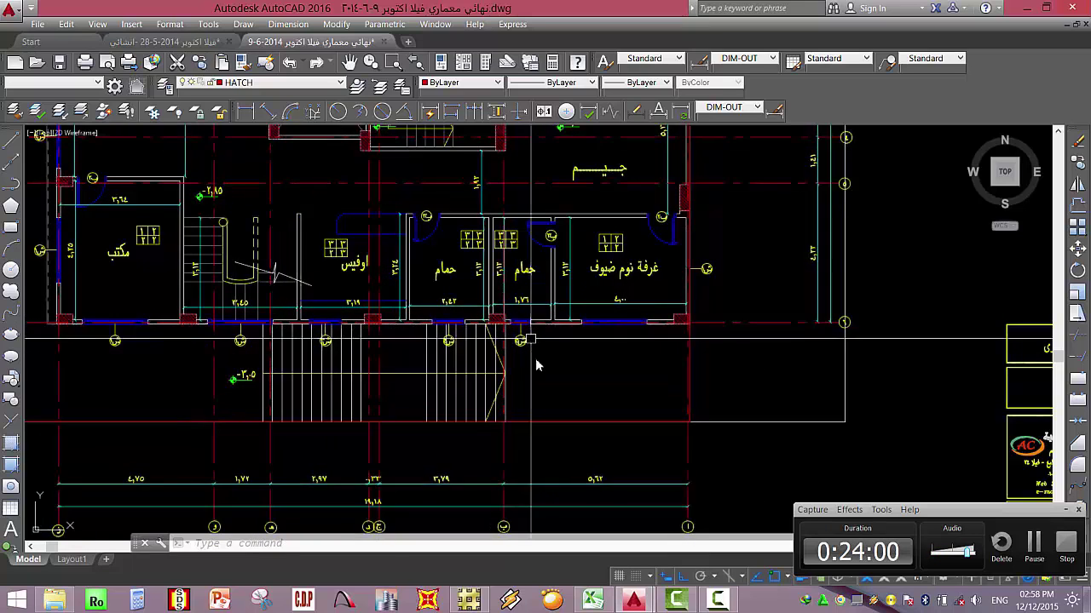
middle_click_drag(386, 326, 393, 351)
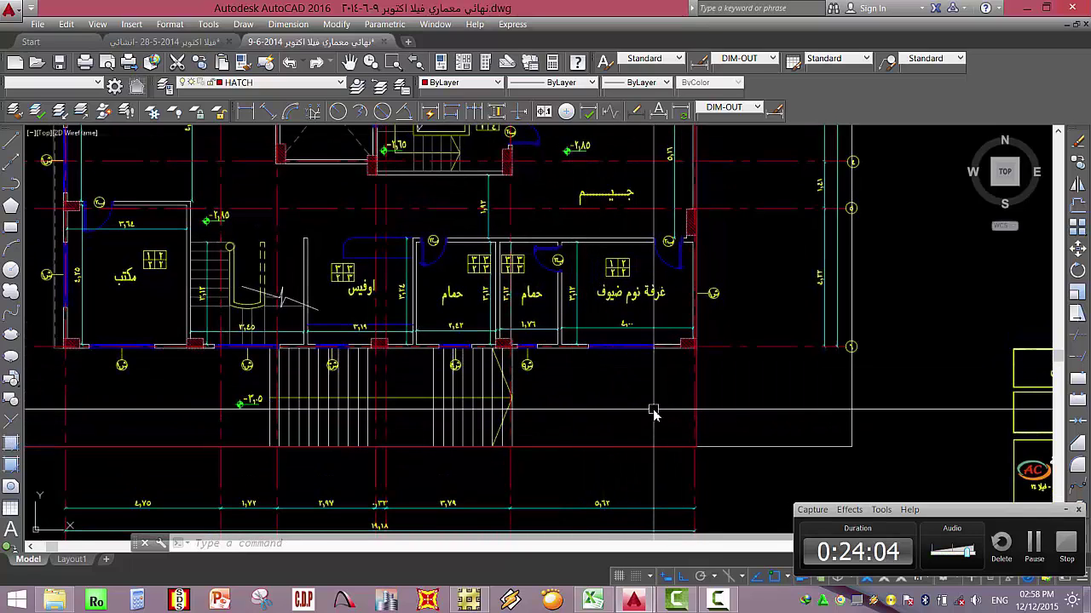
type("pl")
key("Return")
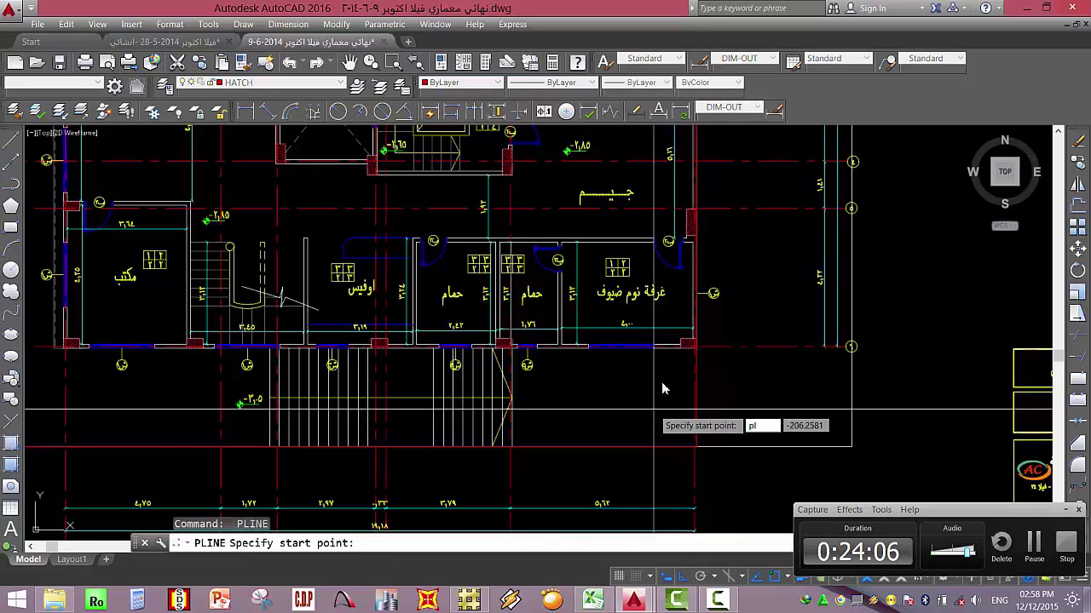
key("Escape")
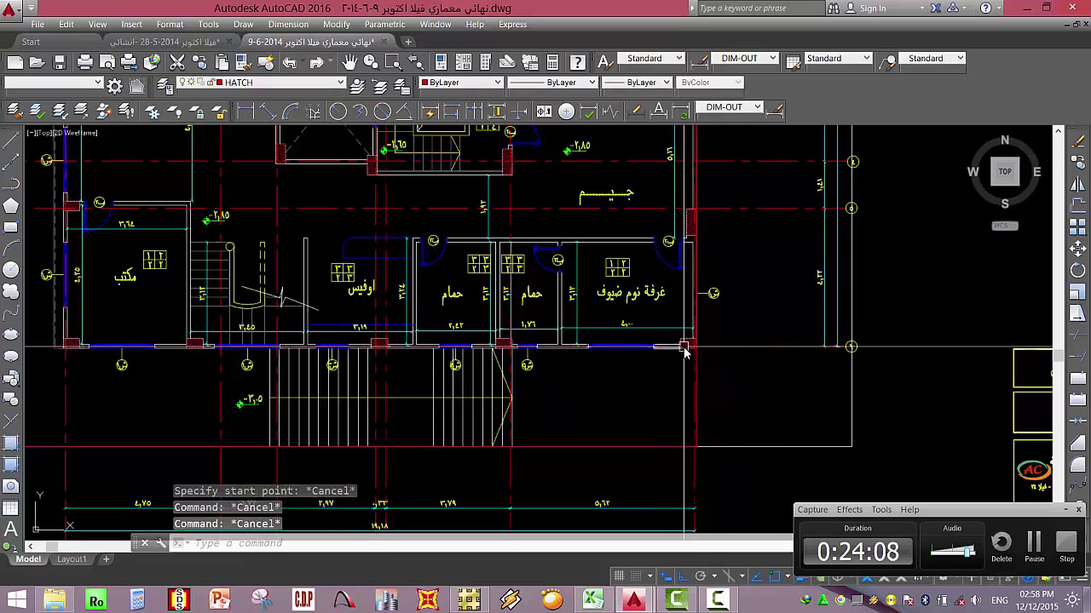
Draw a polyline 12.52 west along the south wall's outer face, from the guest bedroom's corner column to the outdoor stair's west edge.
type("pl")
key("Return")
scroll(683, 347, "up", 5)
left_click(684, 347)
scroll(682, 345, "down", 5)
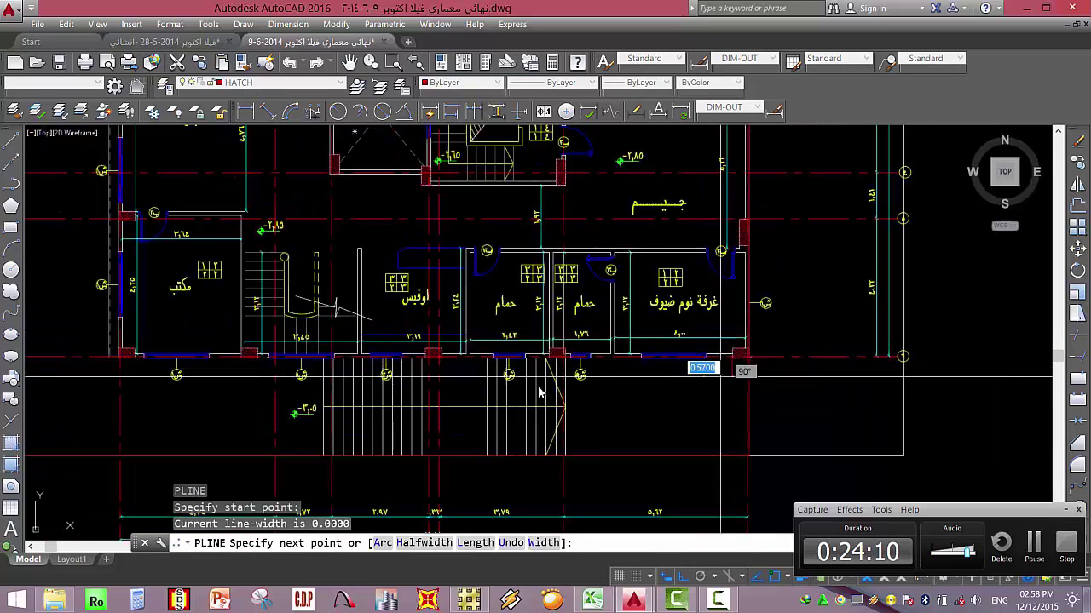
scroll(317, 375, "up", 6)
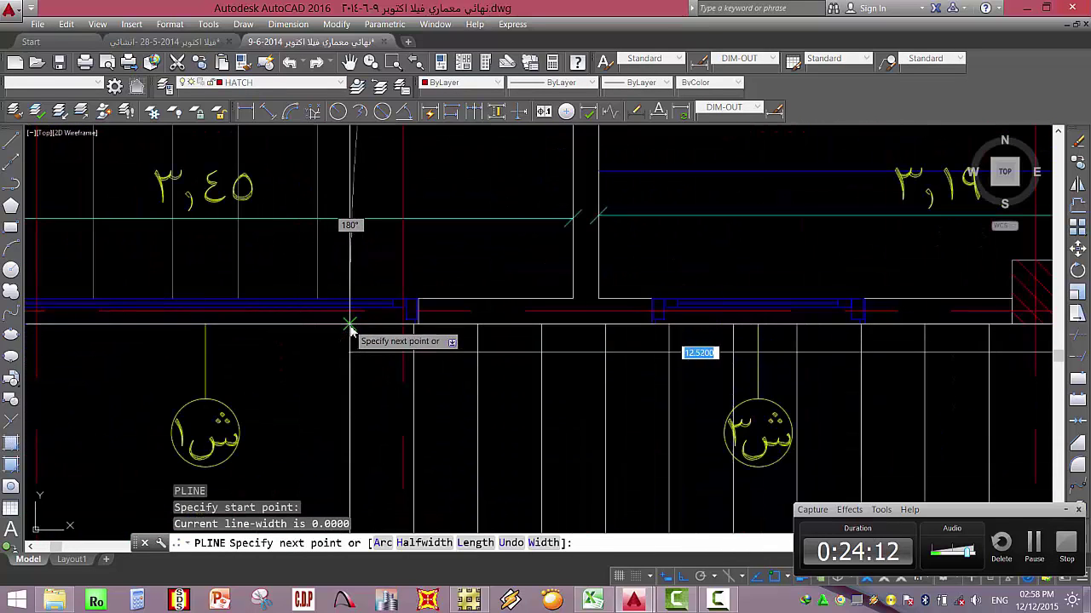
key("Escape")
key("Escape")
Offset the new south wall polyline 0.25 north, toward the inside of the basement.
left_click(381, 326)
type("o")
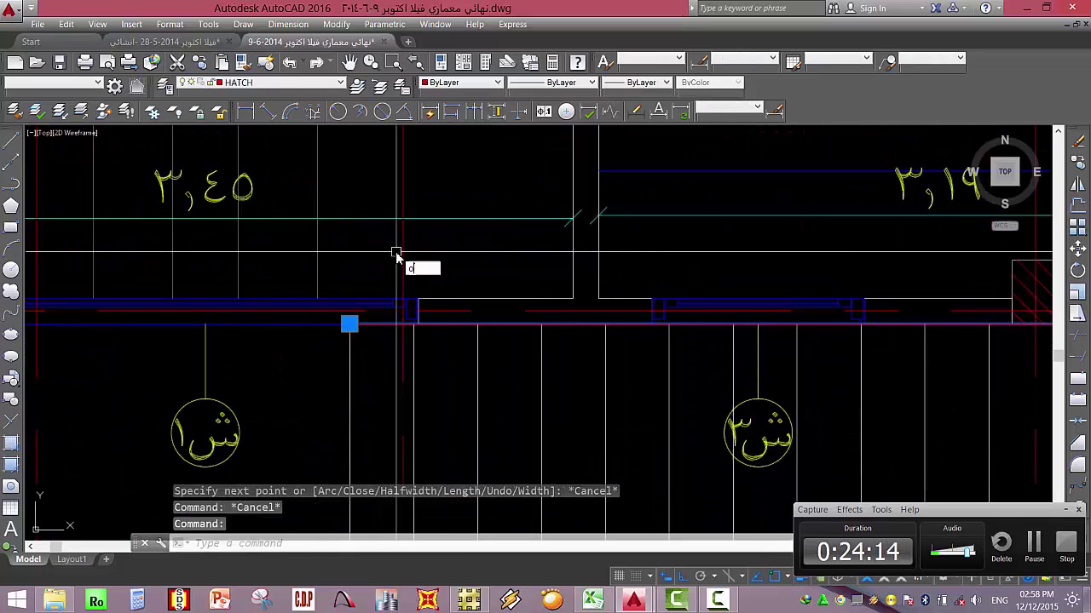
key("Return")
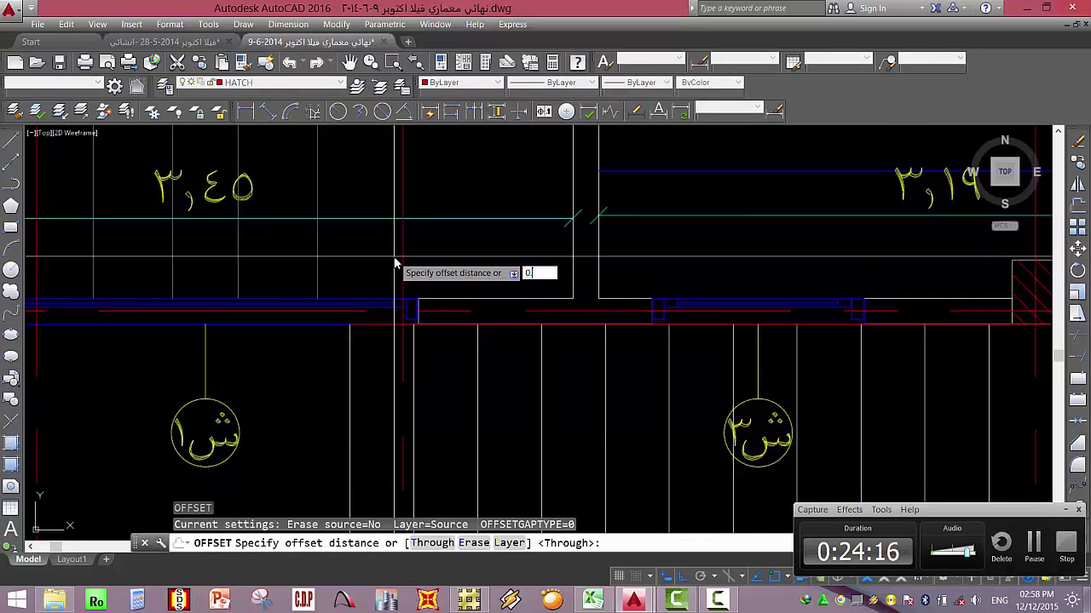
type("0.25")
key("Return")
left_click(397, 261)
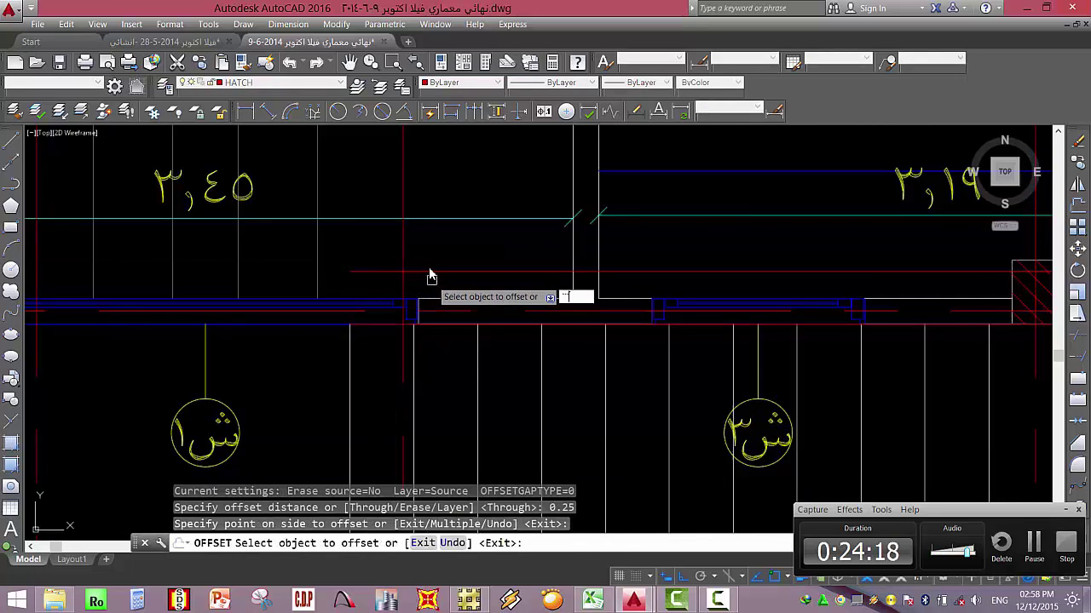
key("Escape")
key("Escape")
Offset the basement's perimeter polyline 0.25 inward to form the retaining wall thickness, end the command and save the drawing.
scroll(428, 290, "down", 4)
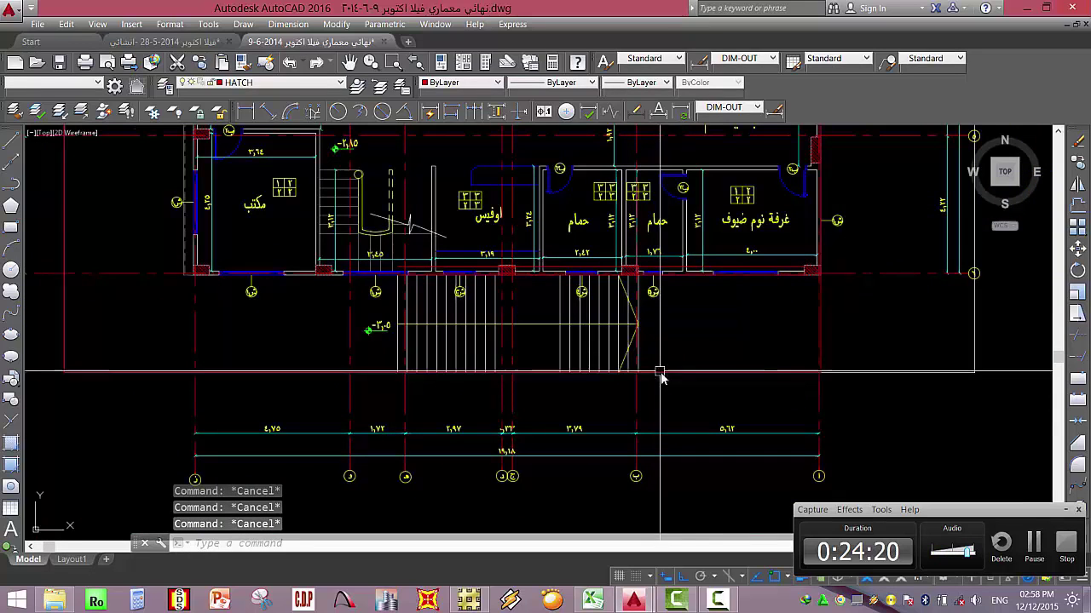
key("Return")
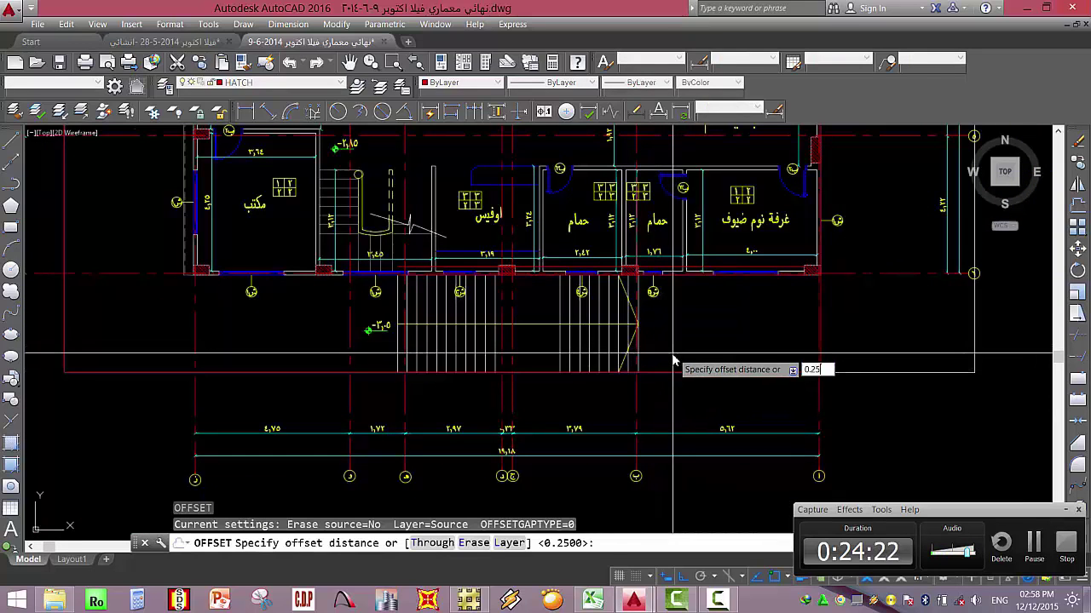
type("0.25")
key("Return")
left_click(661, 369)
left_click(673, 460)
scroll(692, 447, "down", 3)
scroll(673, 458, "up", 2)
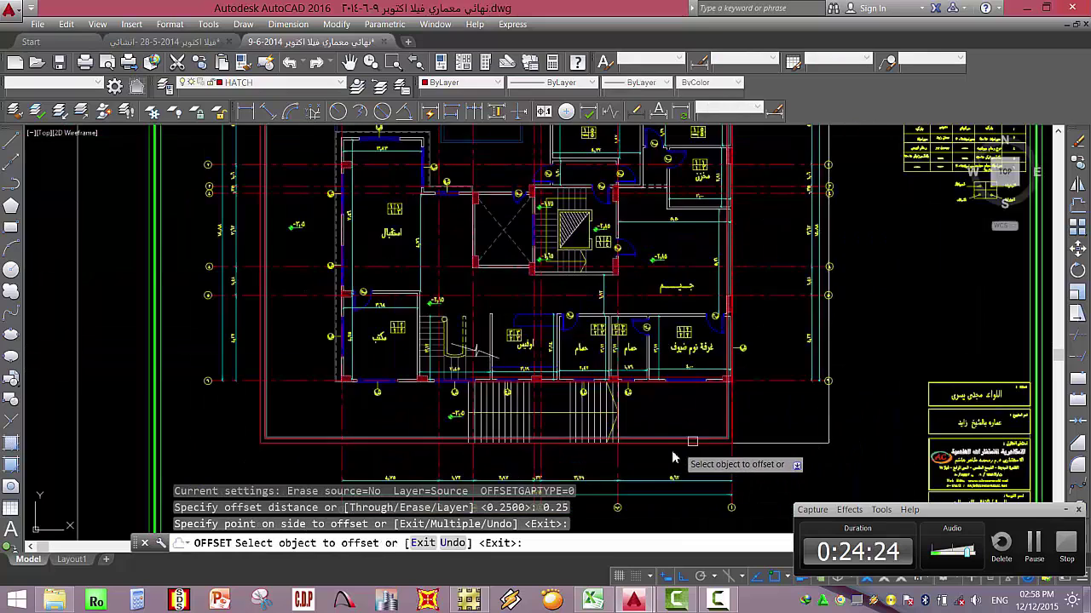
scroll(673, 461, "down", 2)
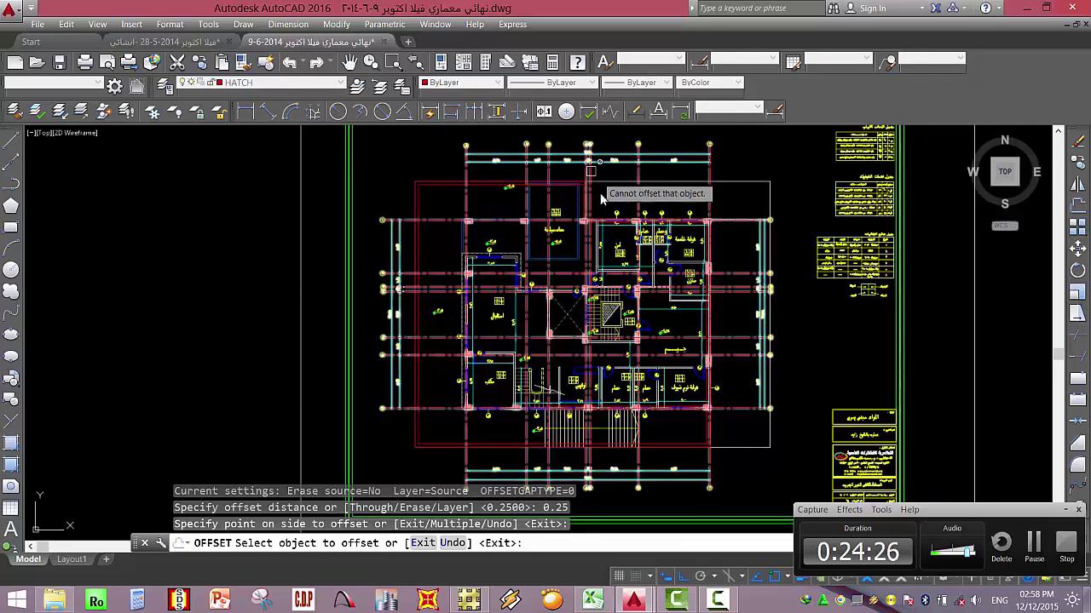
scroll(545, 443, "up", 3)
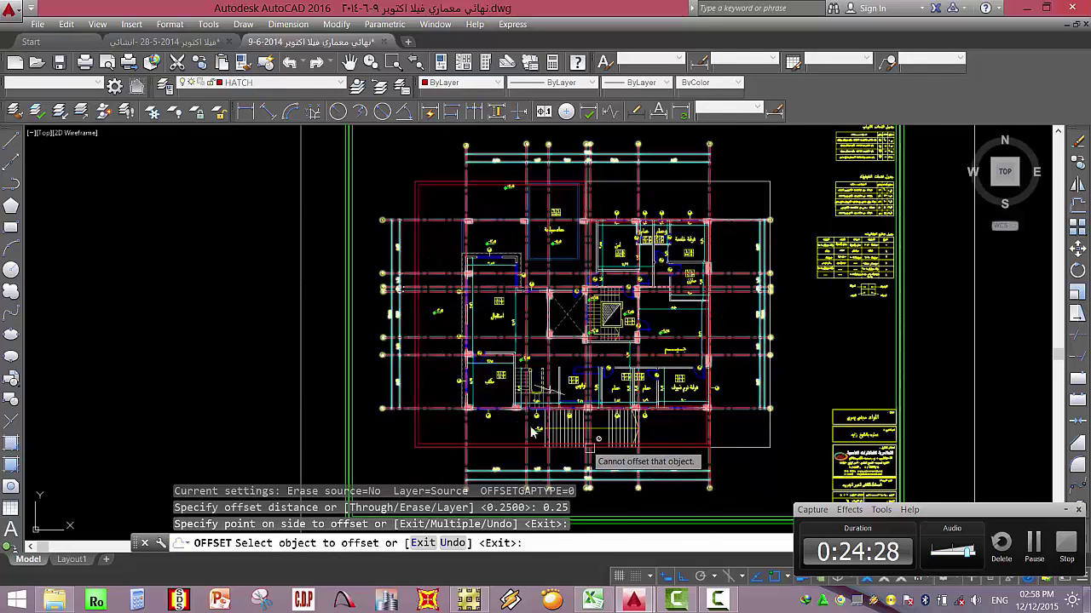
left_click(839, 389)
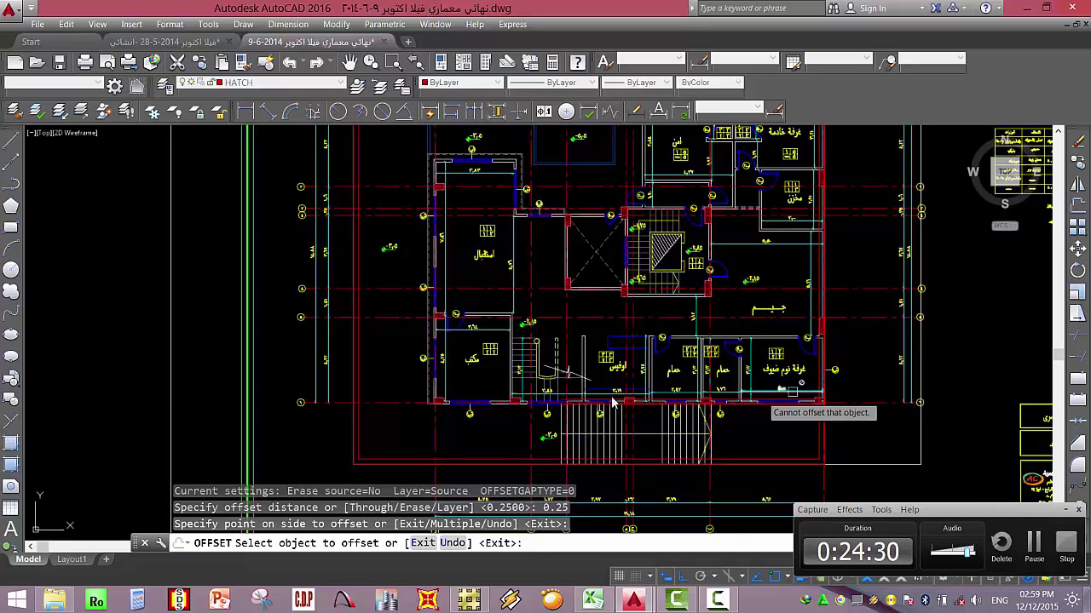
left_click(711, 415)
key("Escape")
key("Escape")
key("Escape")
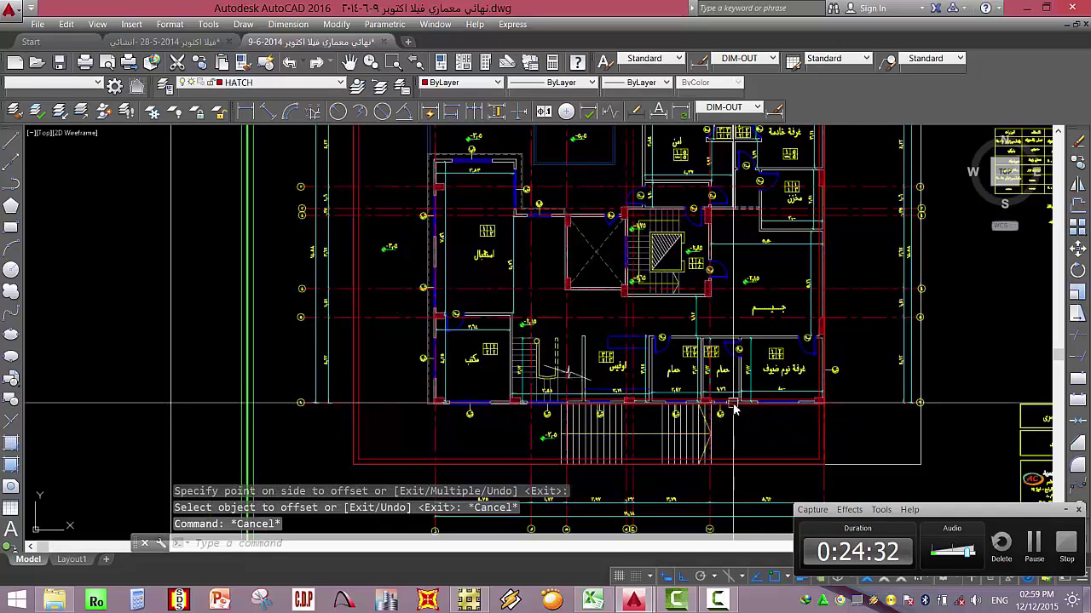
key("ctrl+s")
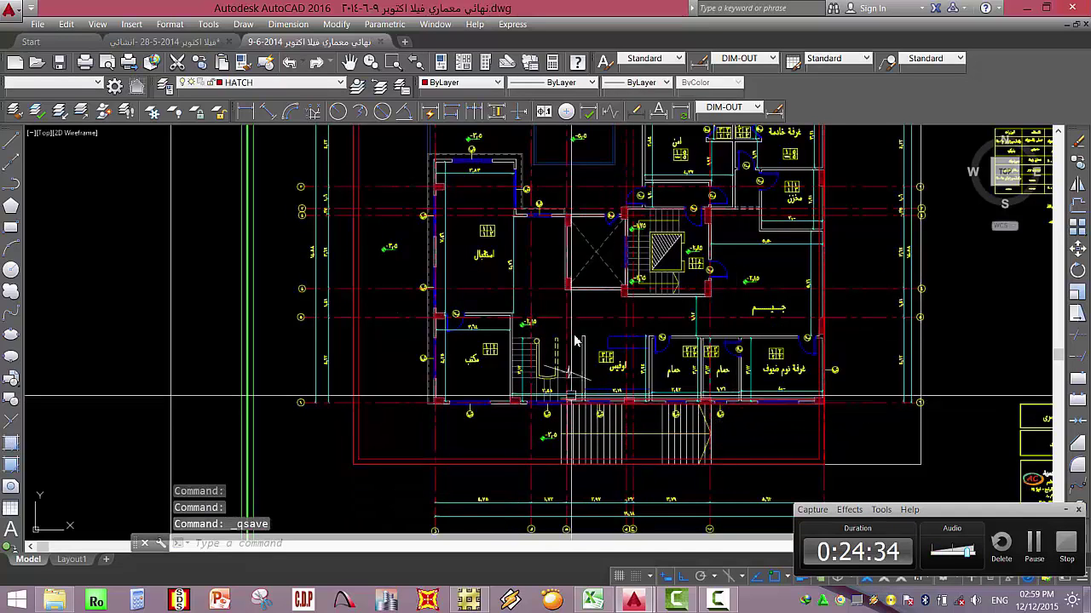
Review the column layout on the ground floor plan and the typical floor plan above it.
scroll(576, 341, "down", 5)
scroll(618, 384, "up", 4)
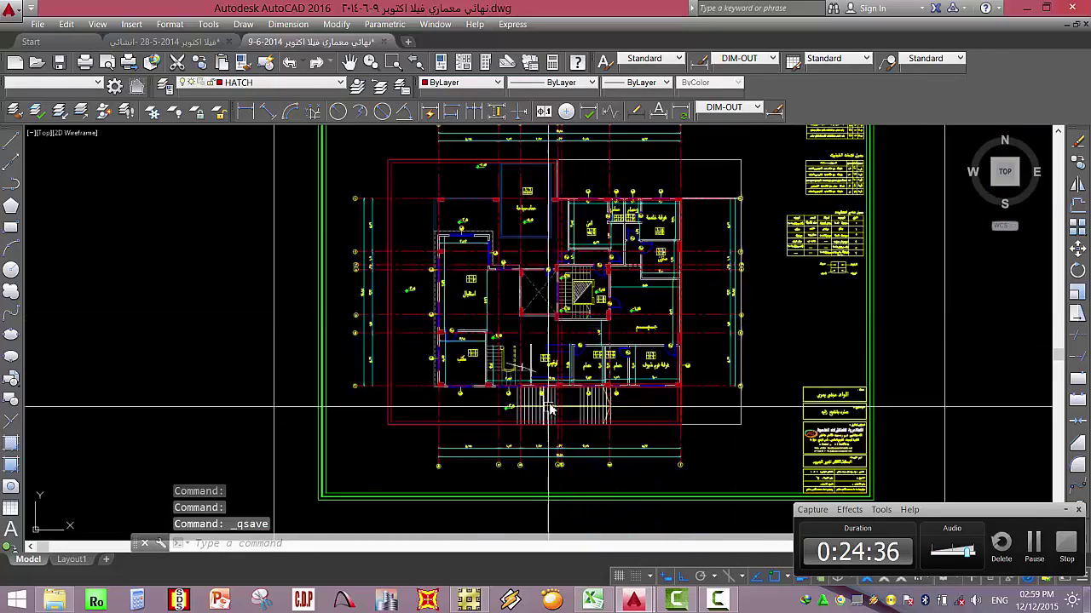
scroll(554, 366, "down", 5)
scroll(552, 358, "up", 6)
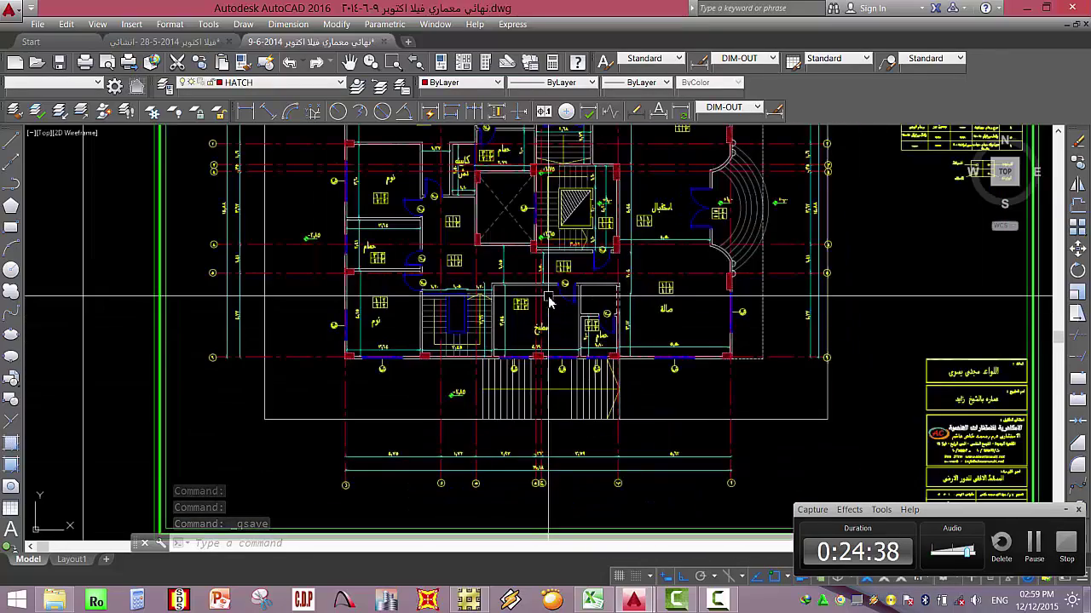
middle_click_drag(549, 301, 539, 419)
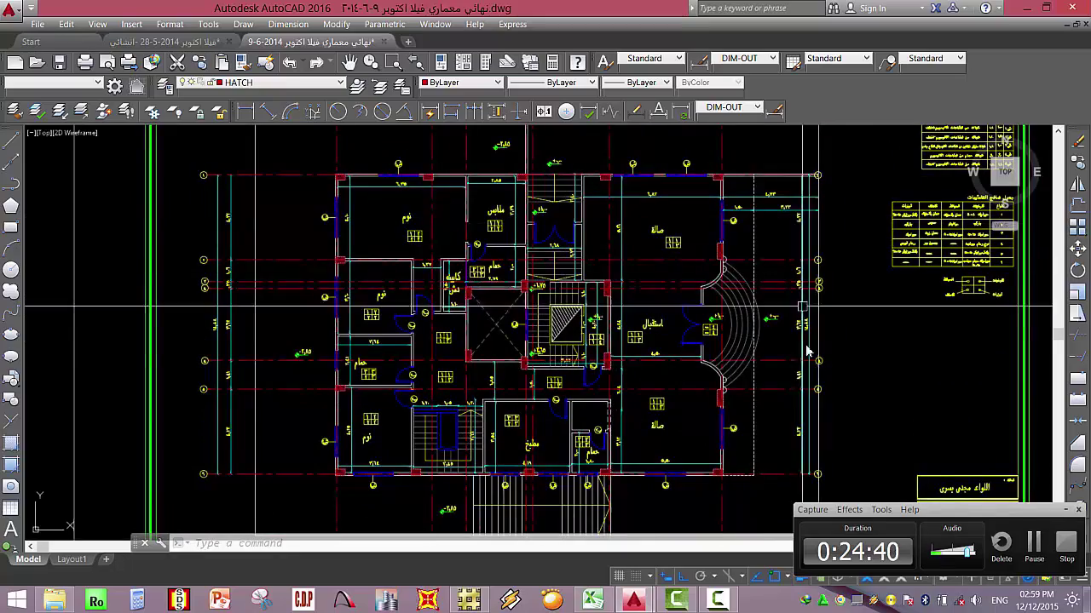
scroll(511, 292, "down", 5)
scroll(750, 494, "up", 8)
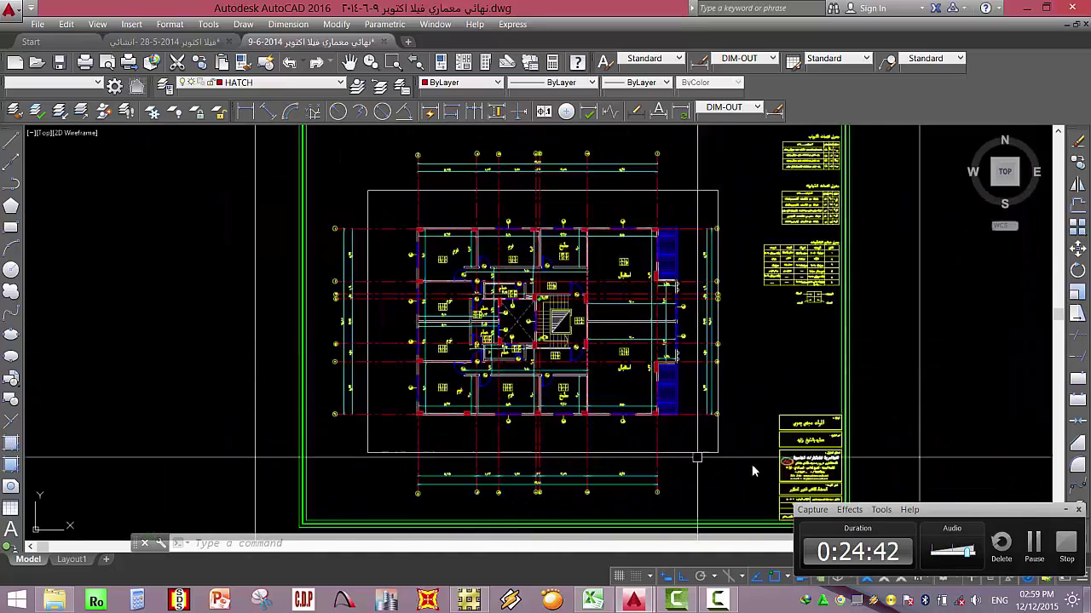
scroll(750, 499, "down", 4)
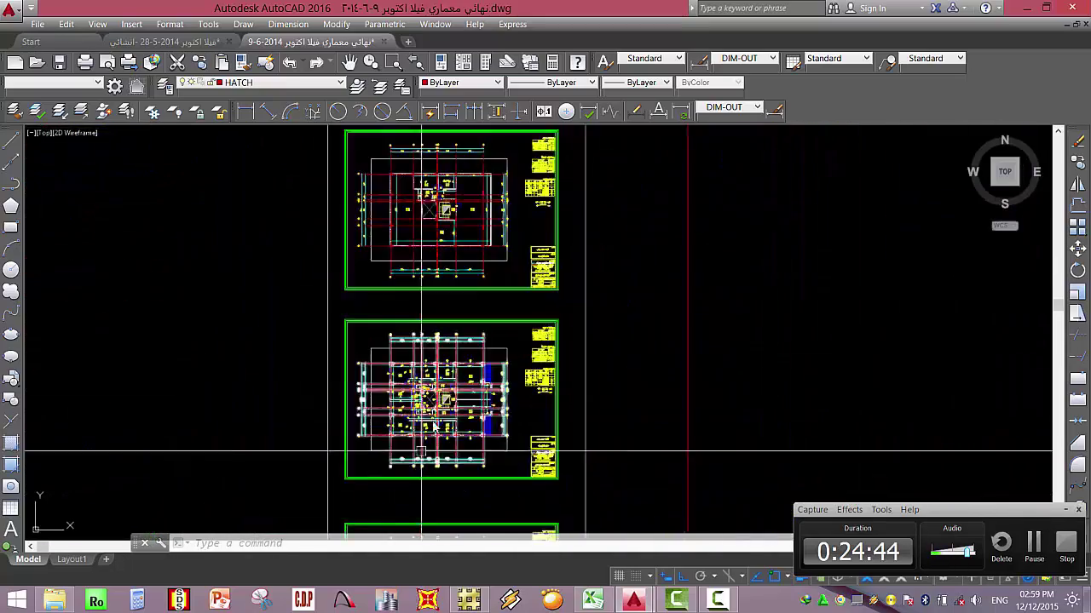
Examine the roof floor plan's columns along the outer walls and around the bedroom, living room and staircase.
scroll(426, 320, "up", 6)
scroll(405, 327, "down", 3)
scroll(361, 191, "up", 3)
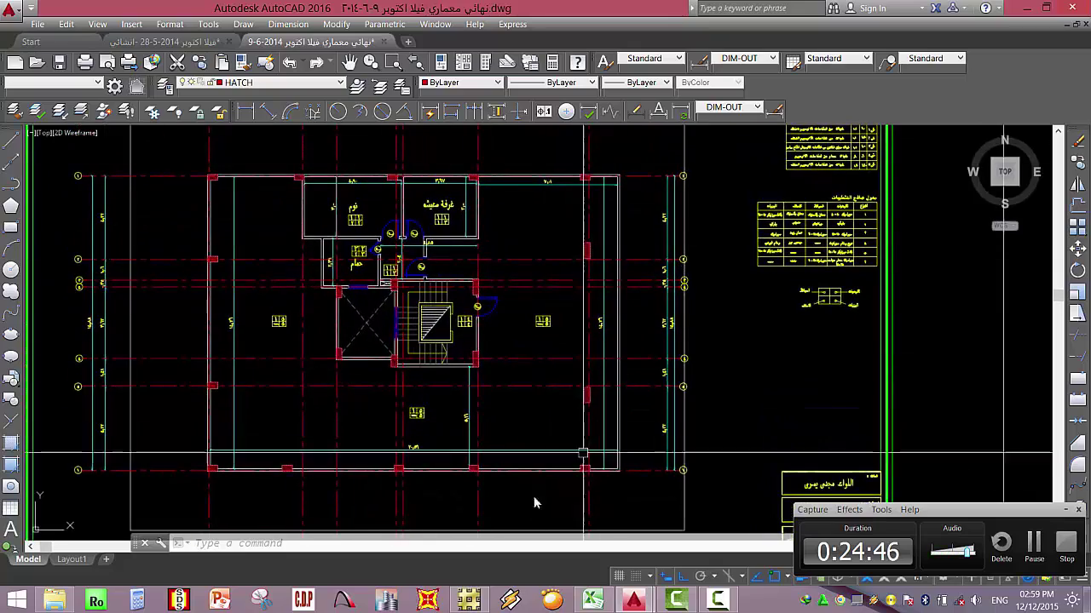
middle_click_drag(507, 338, 487, 200)
scroll(588, 398, "down", 3)
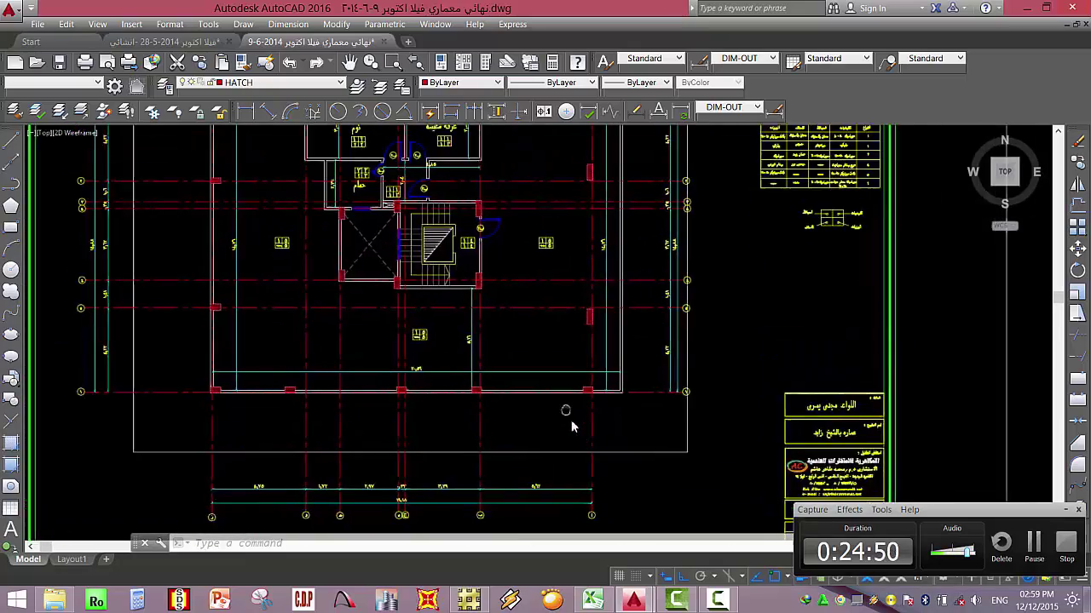
scroll(439, 418, "up", 3)
scroll(211, 300, "down", 2)
scroll(492, 313, "up", 2)
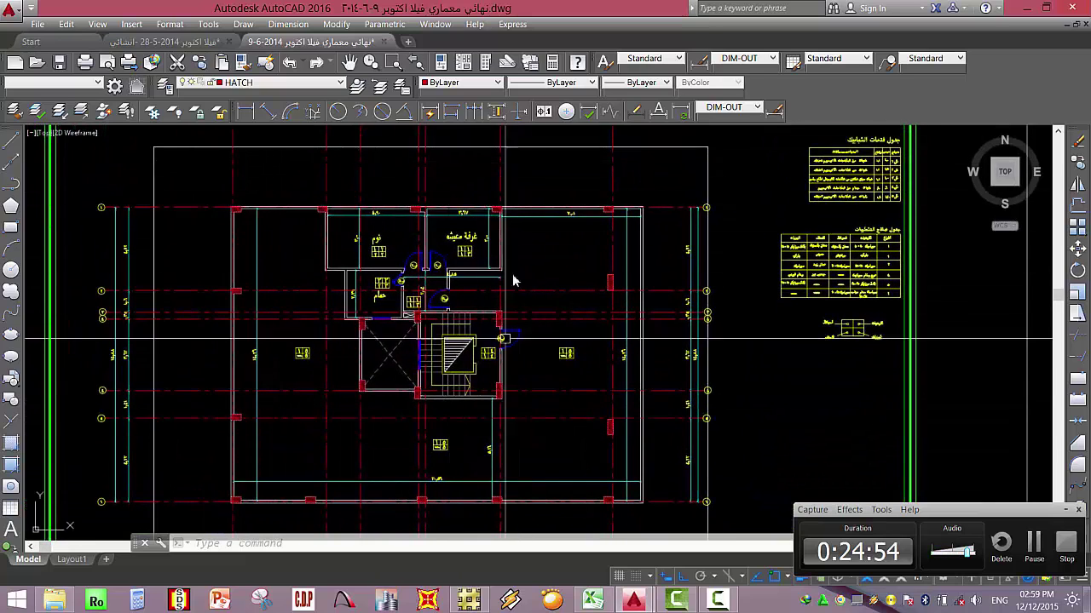
scroll(365, 405, "up", 3)
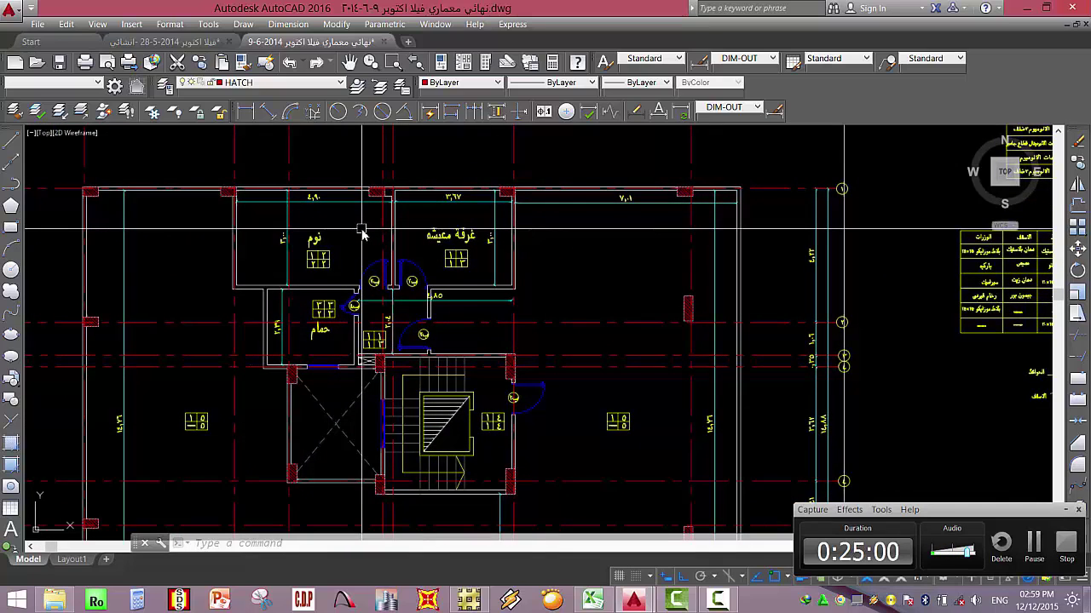
scroll(356, 170, "up", 4)
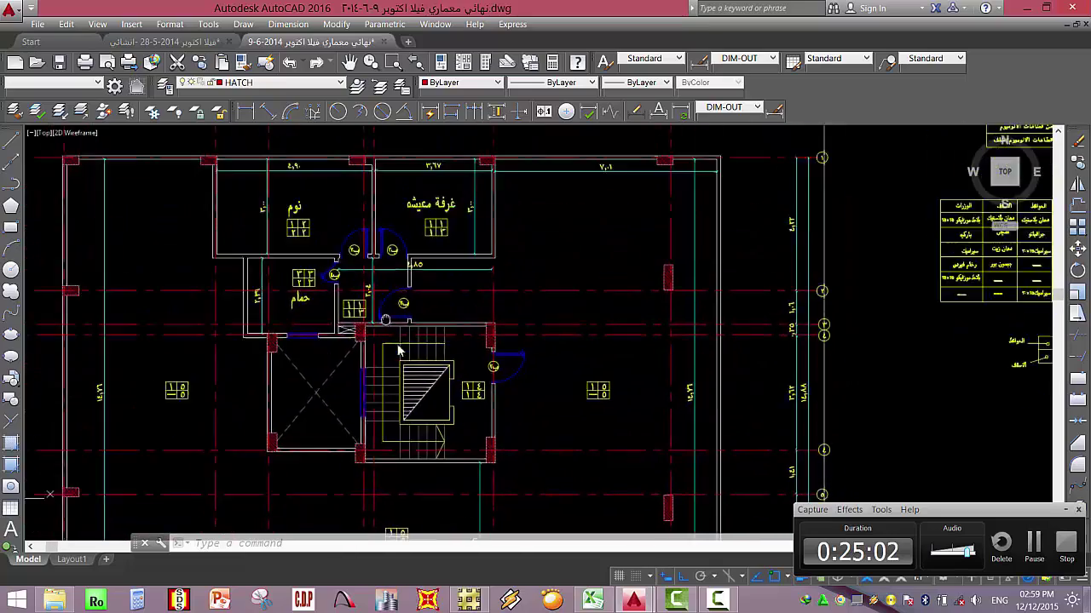
scroll(355, 172, "down", 5)
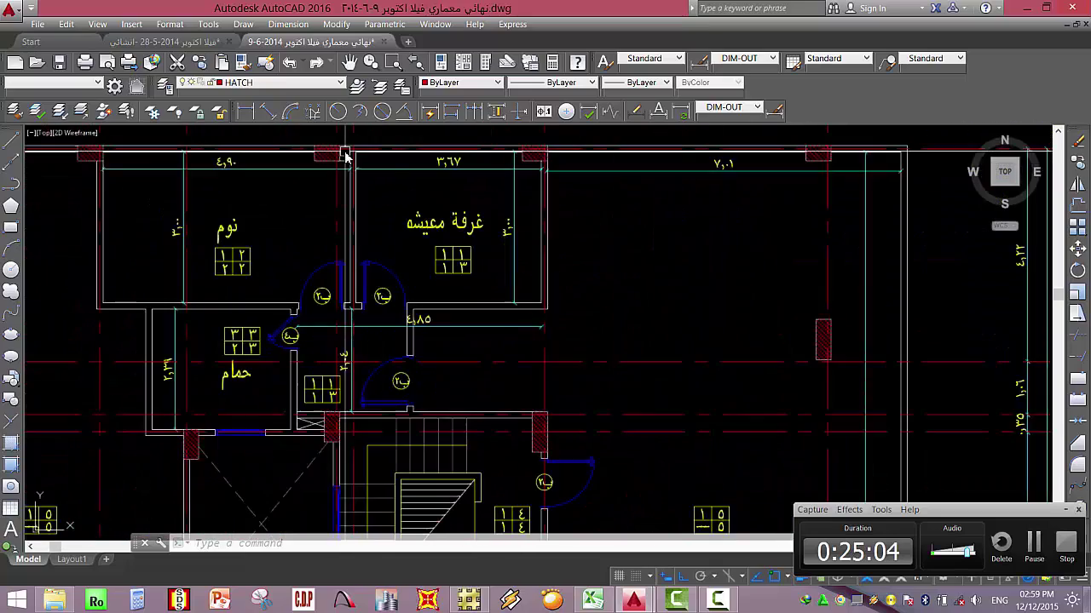
scroll(365, 213, "up", 3)
scroll(372, 223, "down", 2)
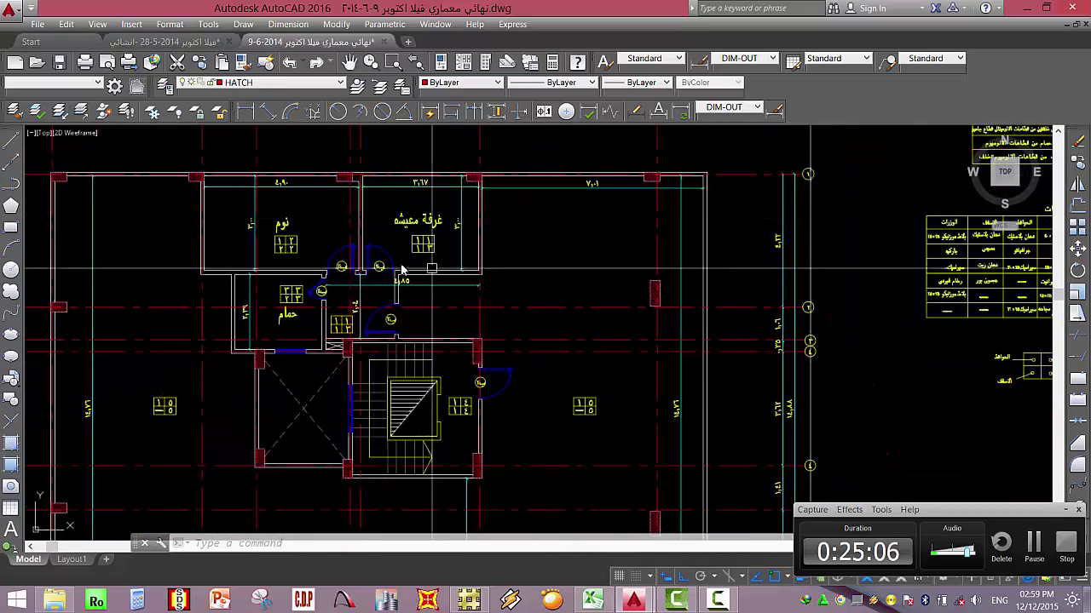
Examine the staircase and elevator shaft walls, with their surrounding columns, on the roof floor plan.
scroll(403, 268, "down", 1)
scroll(409, 315, "up", 1)
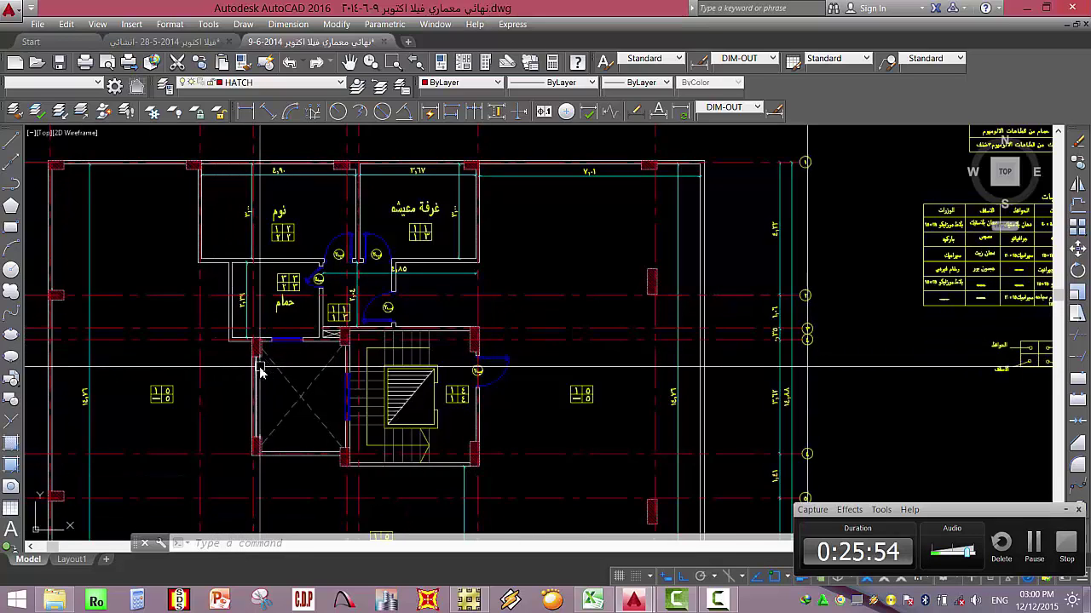
mouse_move(261, 370)
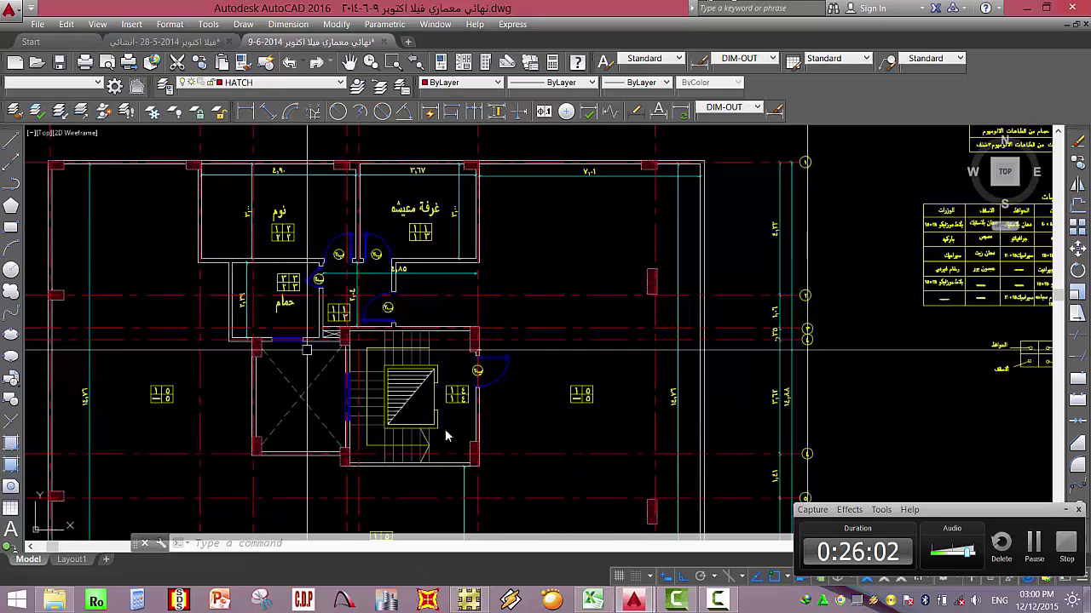
scroll(430, 364, "up", 8)
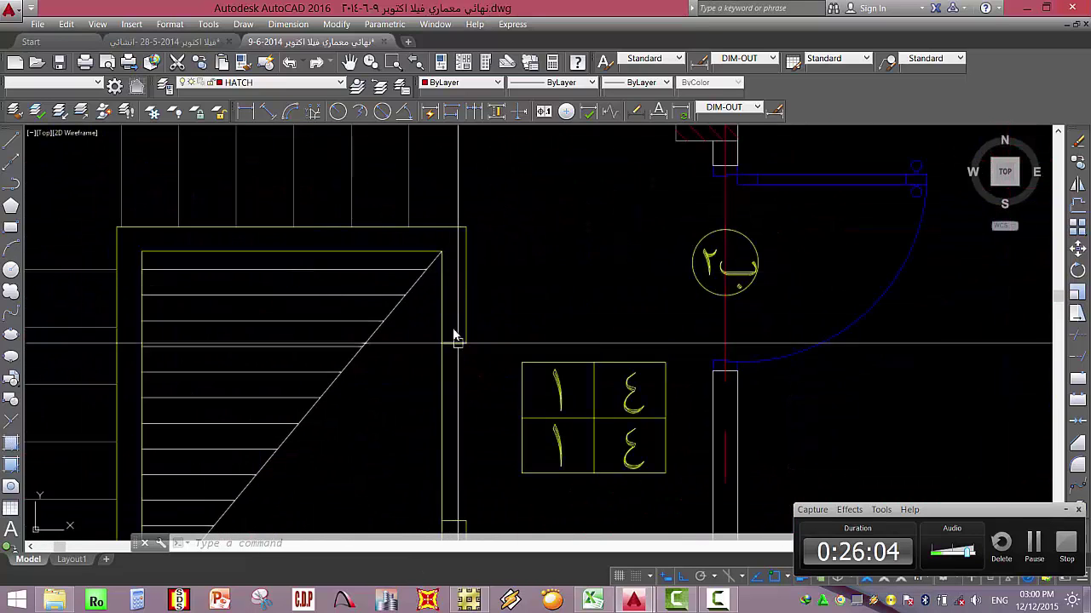
scroll(452, 293, "down", 4)
scroll(450, 277, "up", 4)
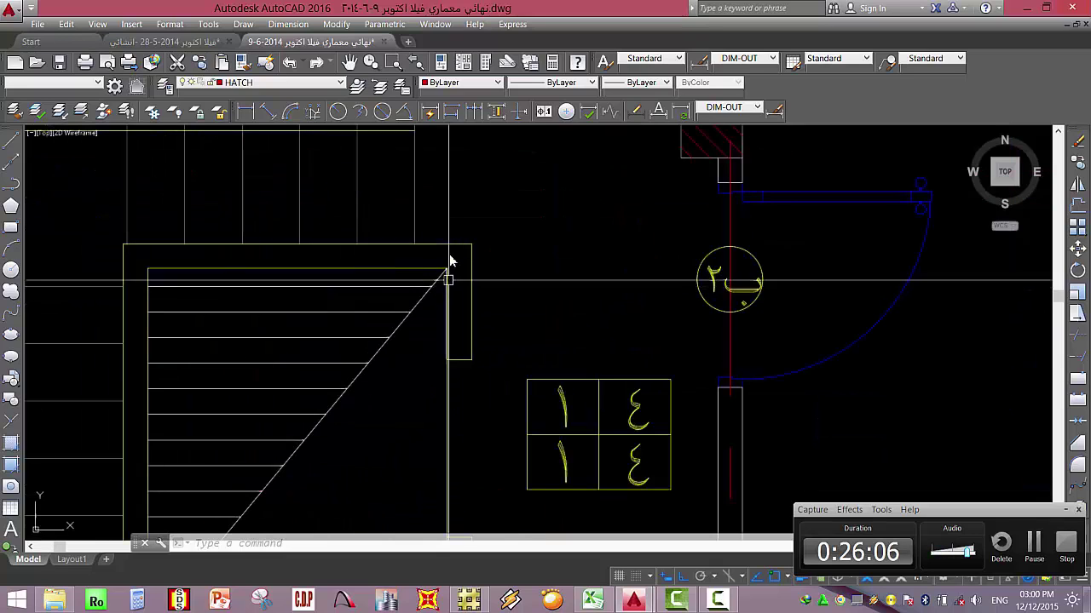
scroll(123, 251, "down", 4)
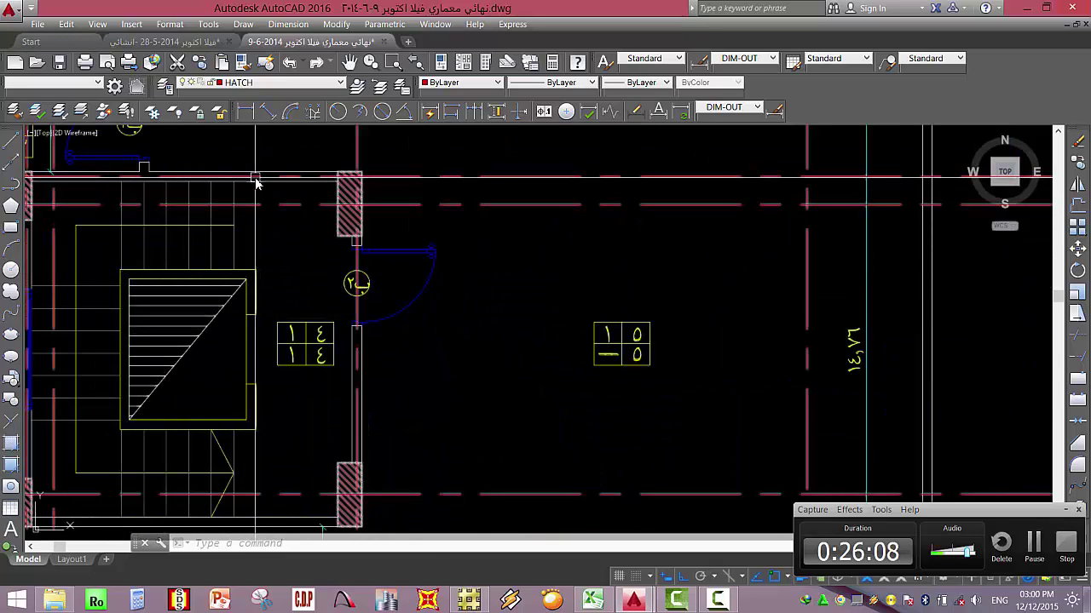
Try to offset the elevator shaft's inner wall outline 0.25 outward on the roof floor plan.
middle_click_drag(227, 506, 325, 433)
left_click(326, 423)
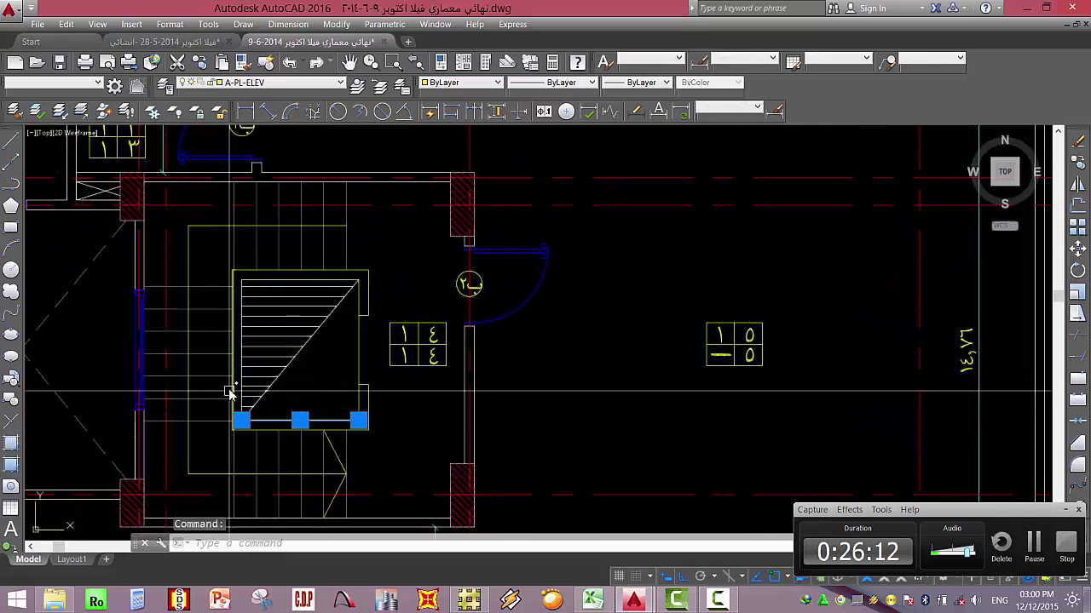
left_click(300, 280)
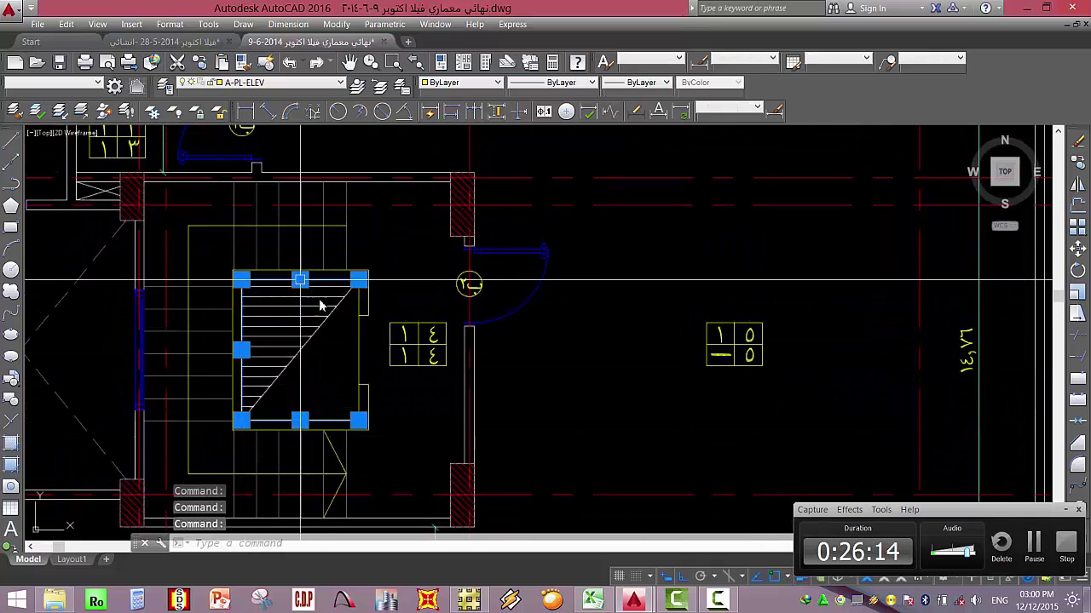
left_click(337, 422)
type("o")
key("Return")
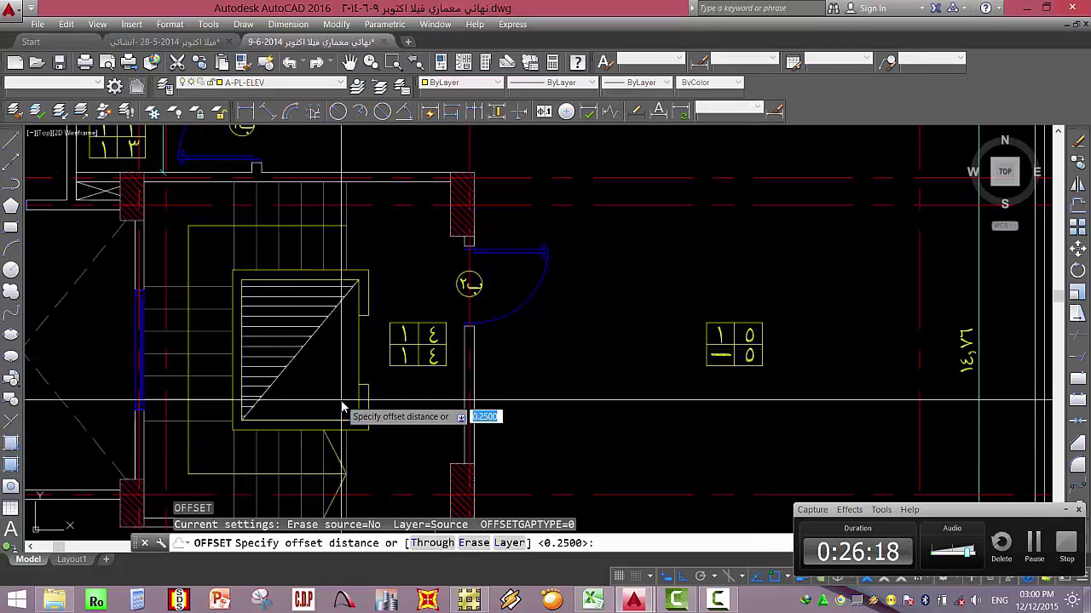
key("Return")
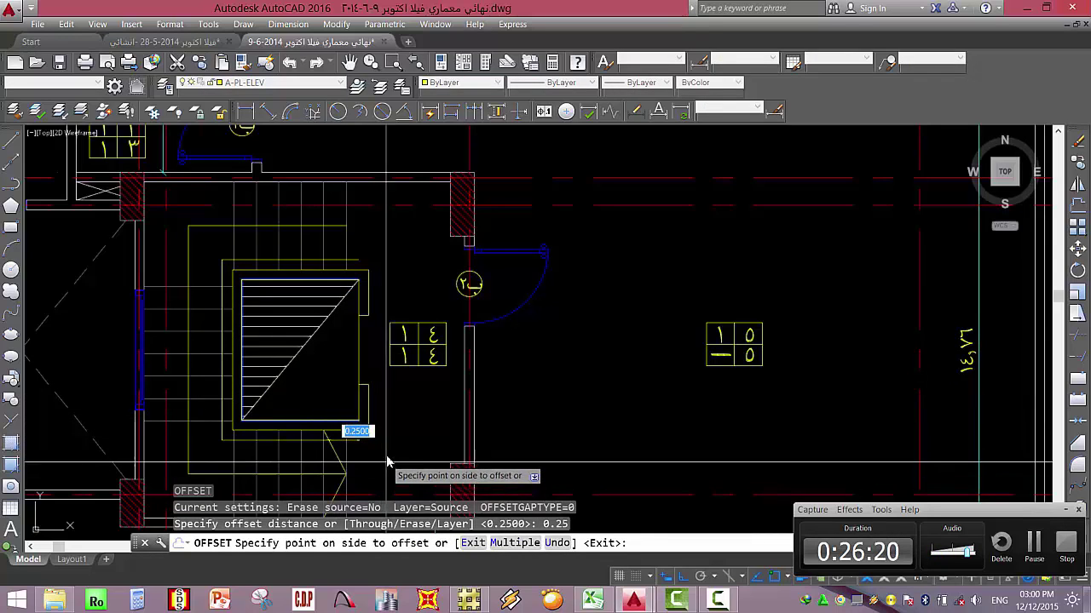
left_click(378, 409)
key("Escape")
key("Escape")
key("Escape")
Erase the offset copy of the elevator shaft outline.
scroll(360, 267, "up", 3)
scroll(404, 401, "up", 1)
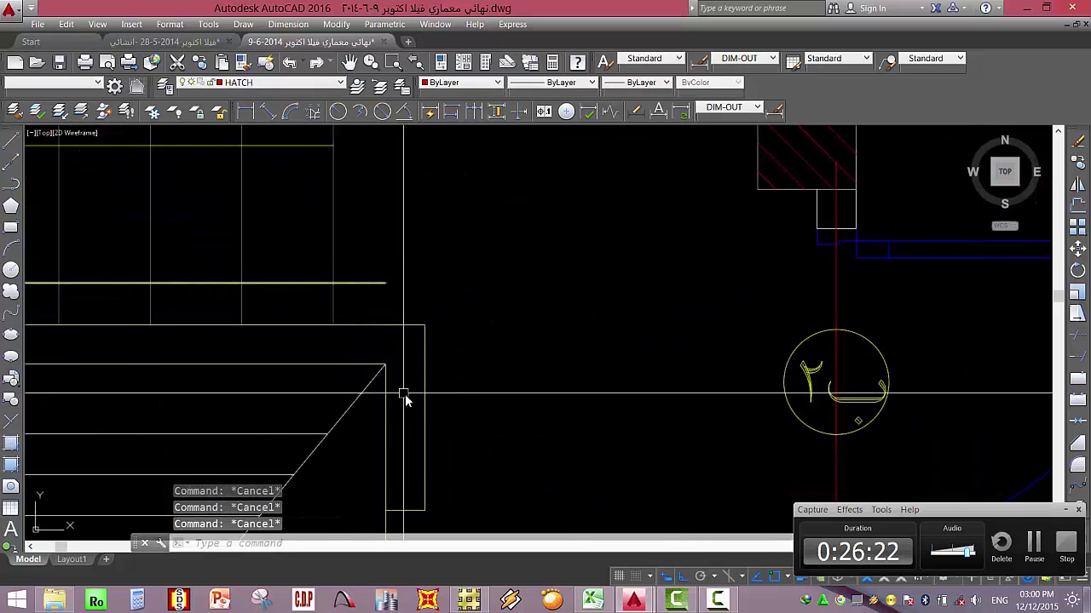
scroll(402, 434, "down", 4)
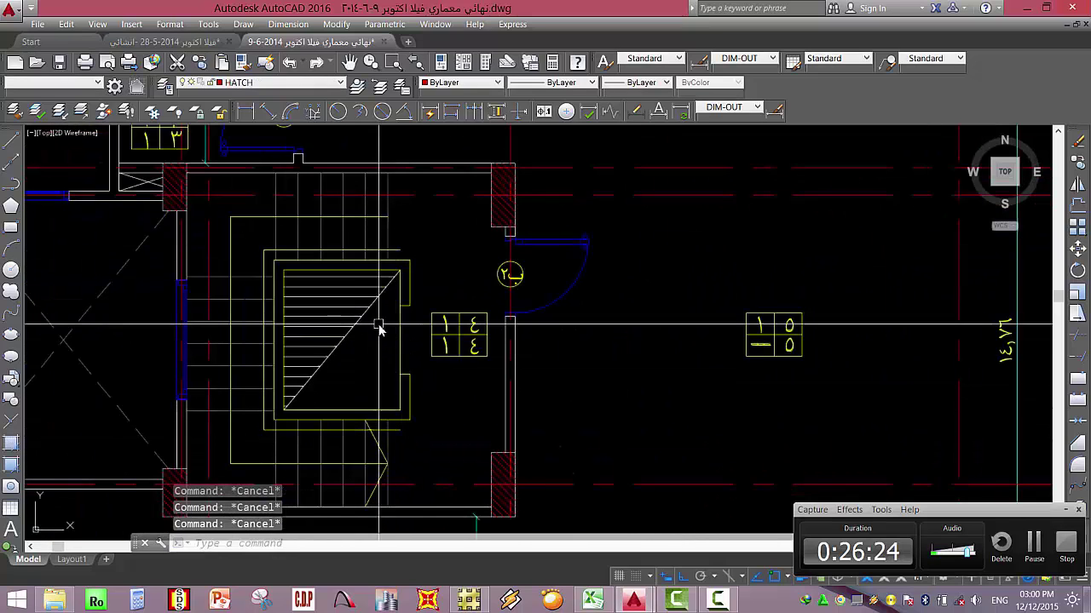
left_click(382, 250)
key("Delete")
Save the architectural drawing and switch to the villa's structural drawing.
scroll(378, 251, "down", 10)
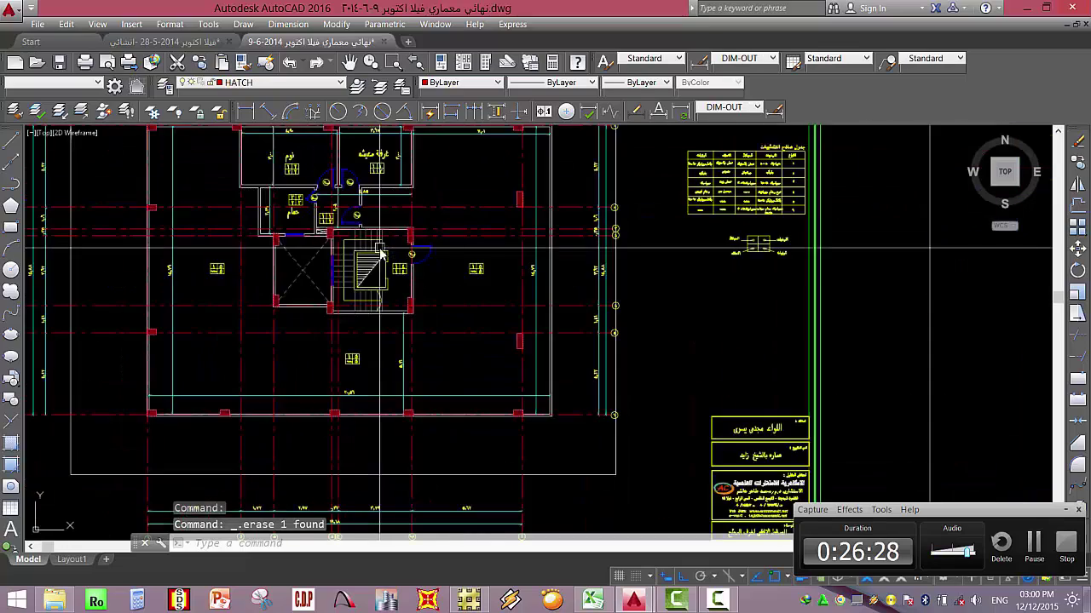
scroll(399, 418, "up", 3)
scroll(398, 419, "up", 6)
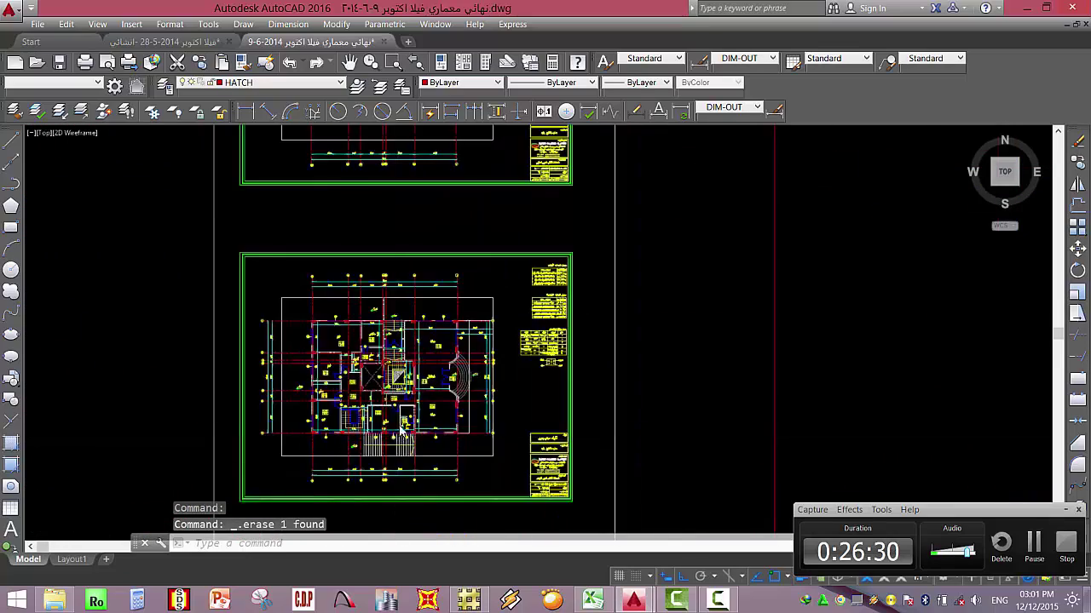
scroll(361, 267, "down", 6)
scroll(368, 375, "down", 2)
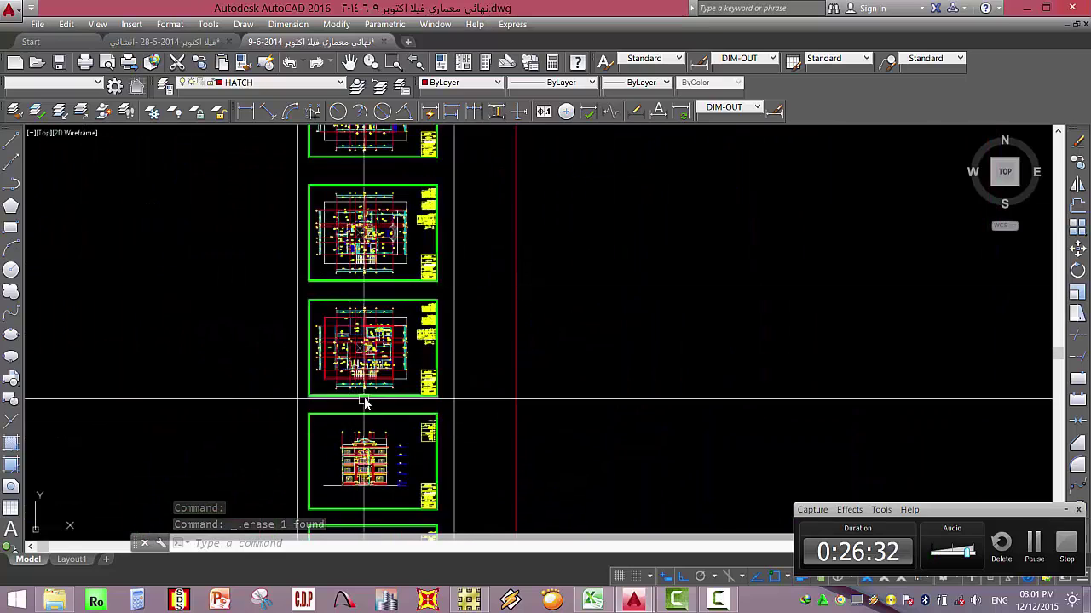
scroll(368, 369, "down", 3)
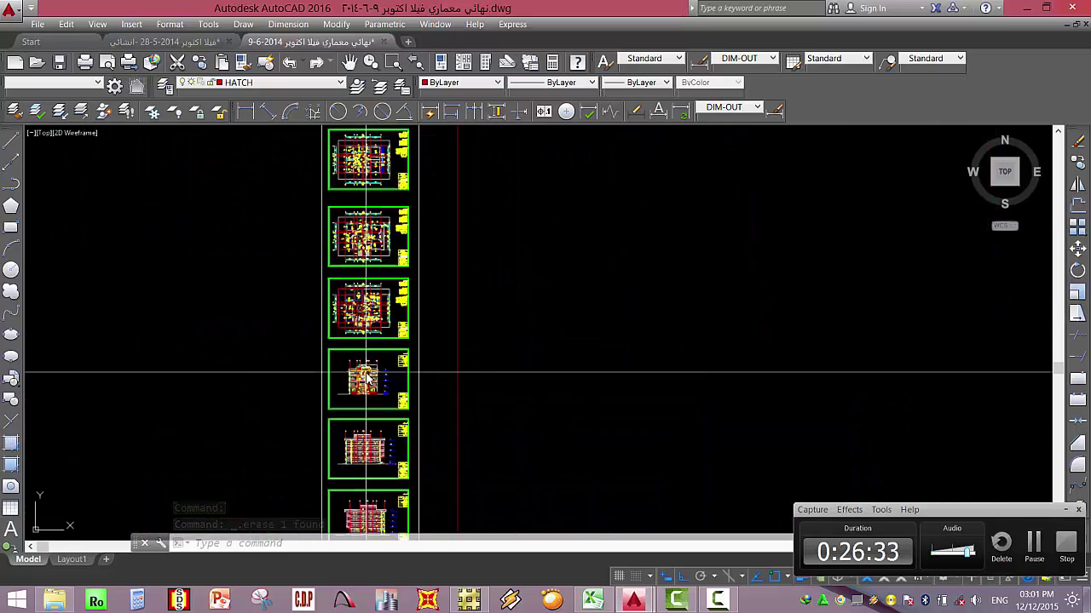
left_click(182, 43)
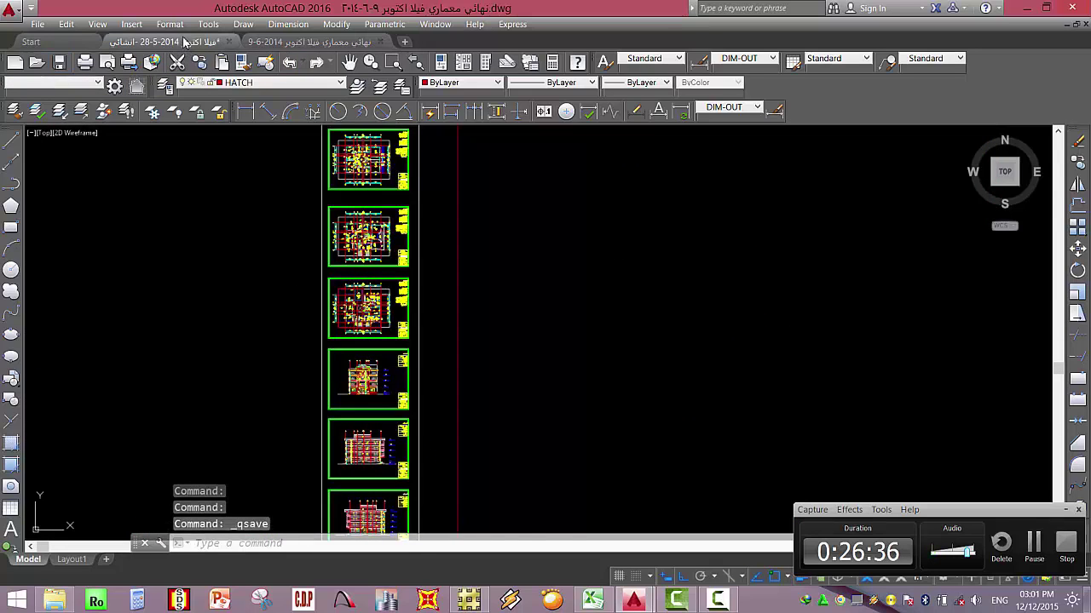
Examine the slab reinforcement plan, following its edge beams, perimeter columns and the beams and reinforcement around the stair and elevator core.
scroll(390, 445, "down", 5)
scroll(323, 281, "up", 3)
scroll(309, 214, "down", 4)
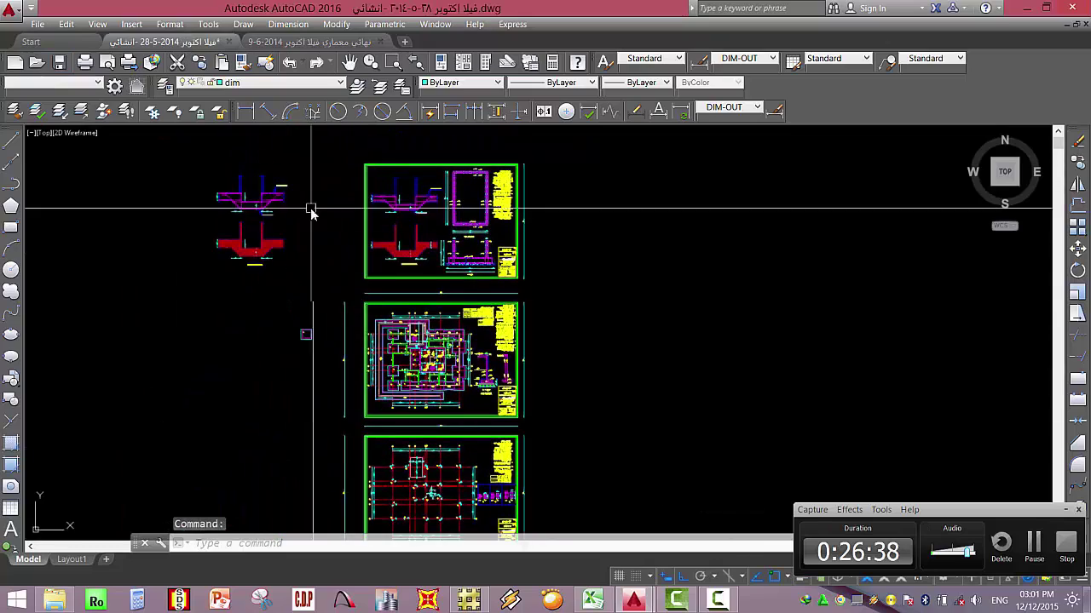
scroll(256, 288, "up", 5)
scroll(252, 282, "up", 3)
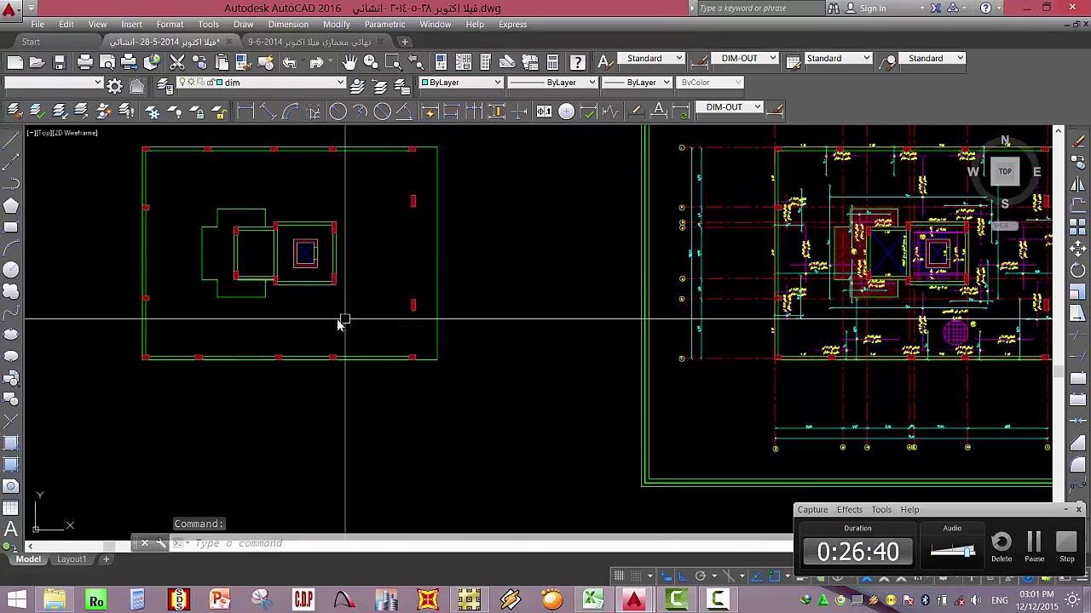
scroll(830, 281, "up", 1)
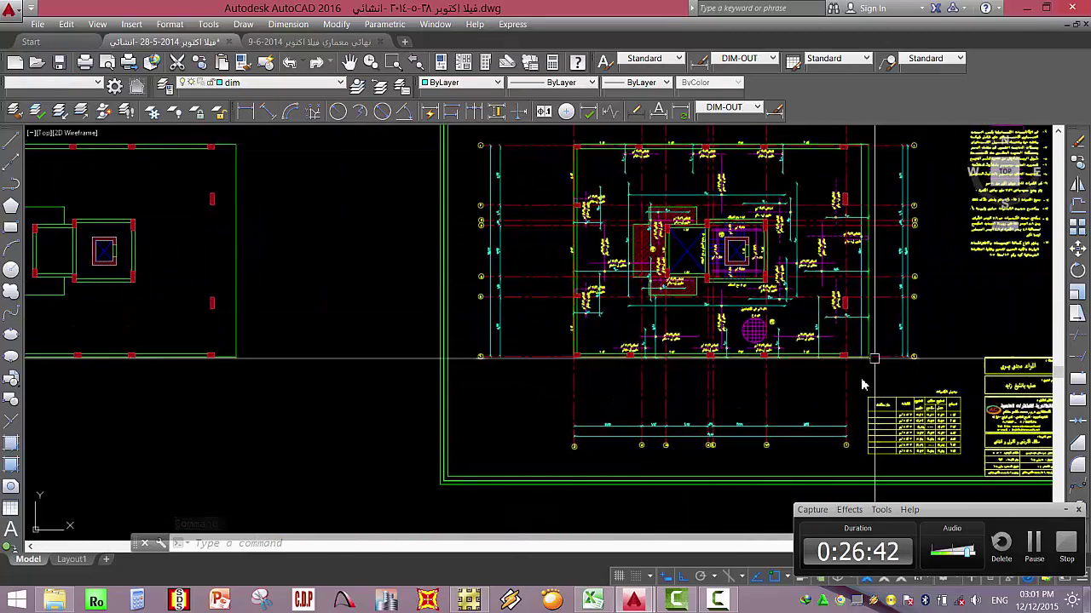
scroll(839, 358, "up", 5)
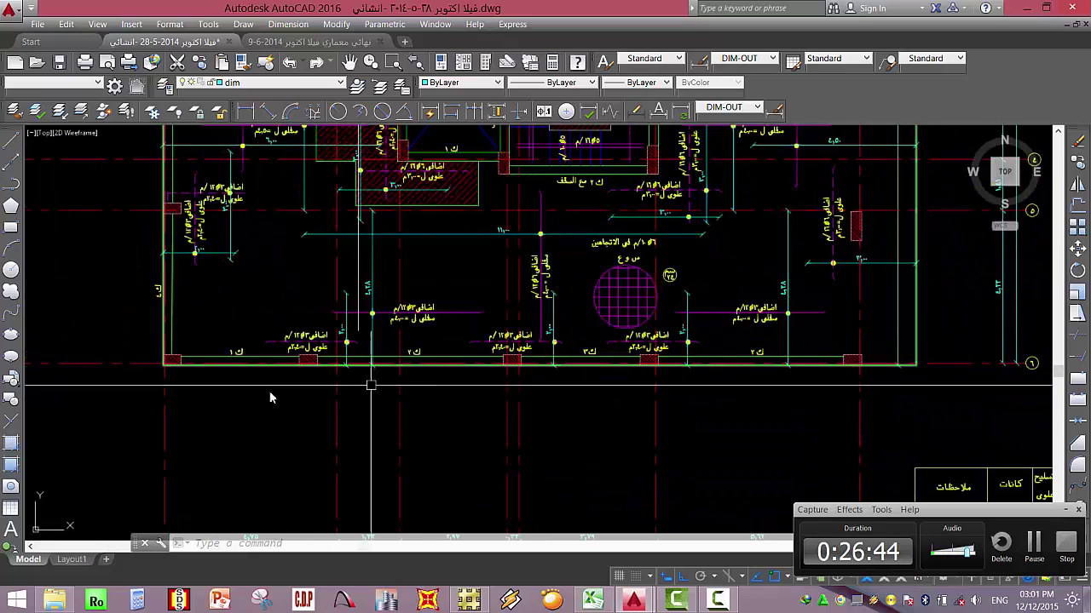
scroll(434, 452, "down", 2)
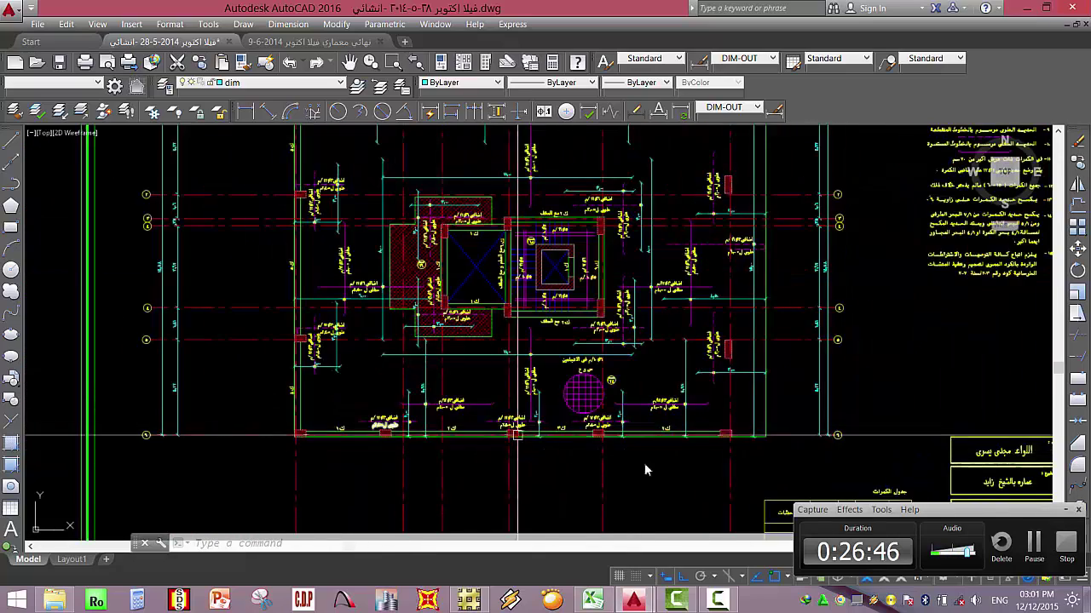
scroll(712, 452, "up", 2)
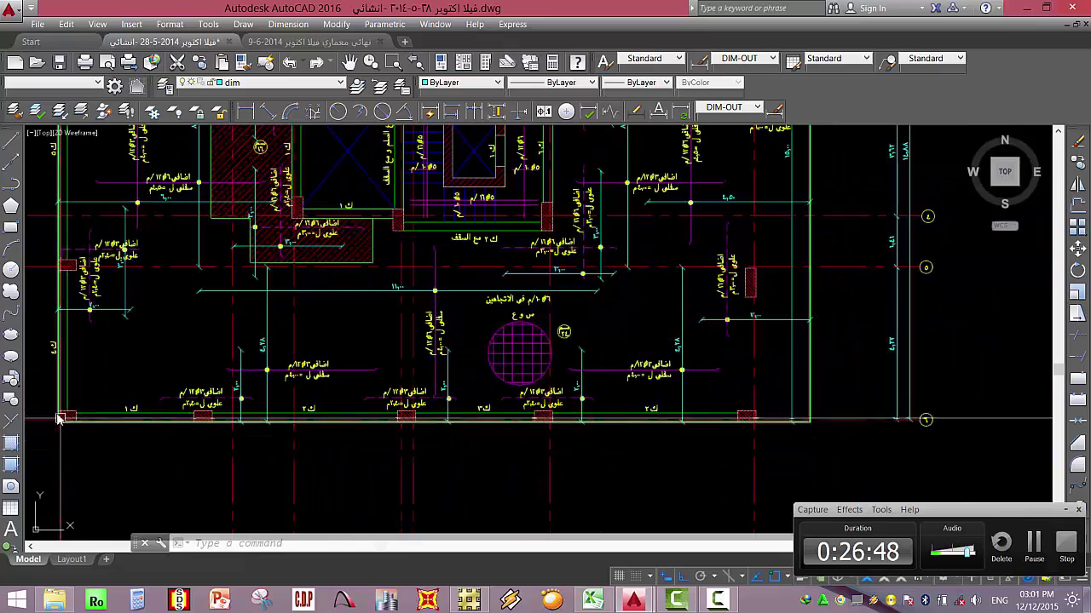
scroll(298, 272, "down", 3)
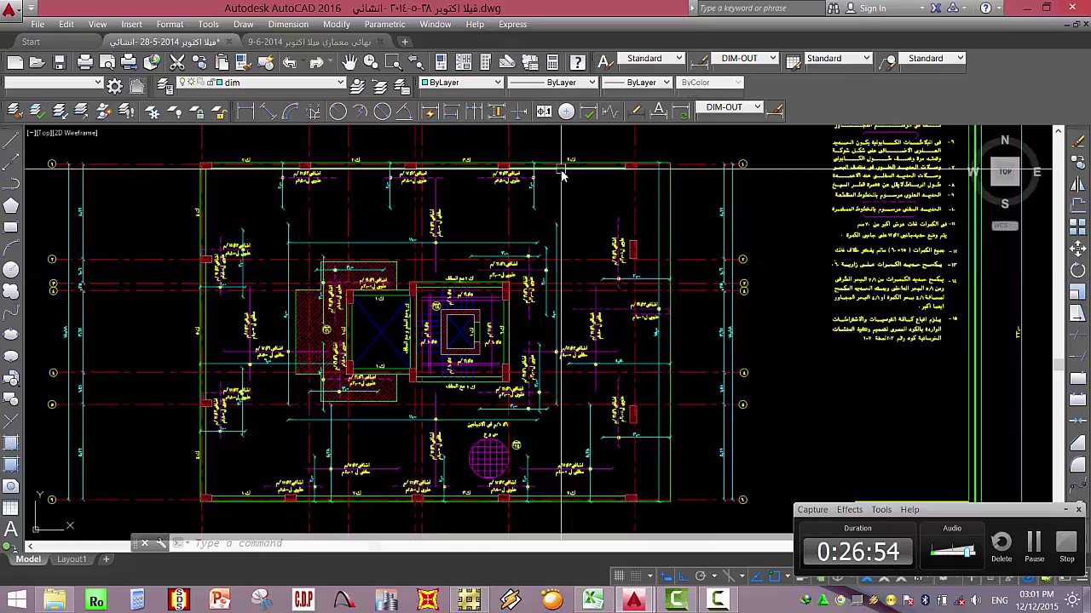
scroll(420, 361, "up", 3)
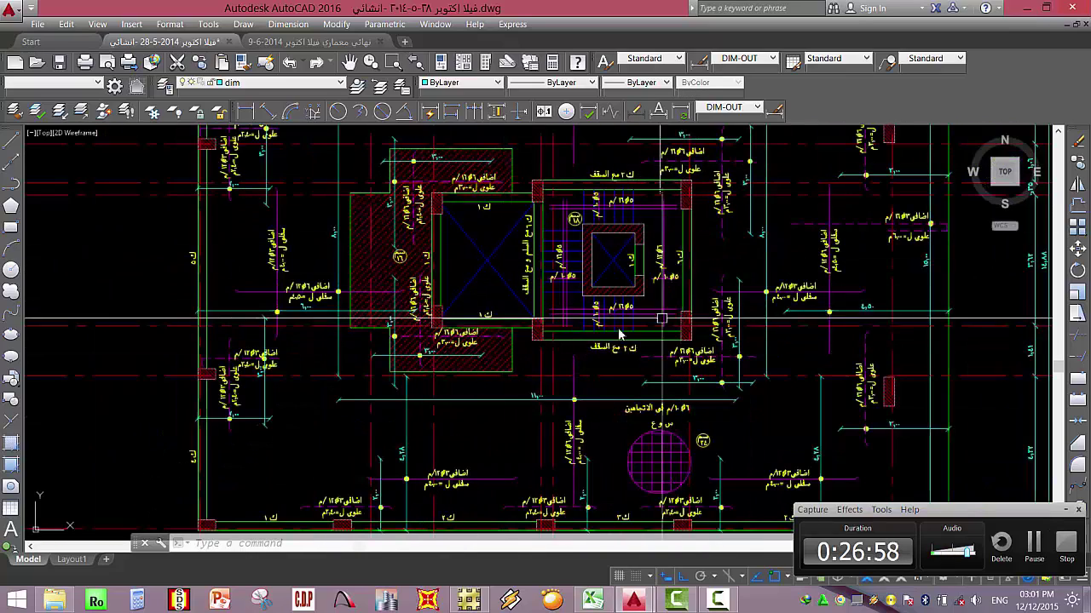
scroll(513, 359, "up", 5)
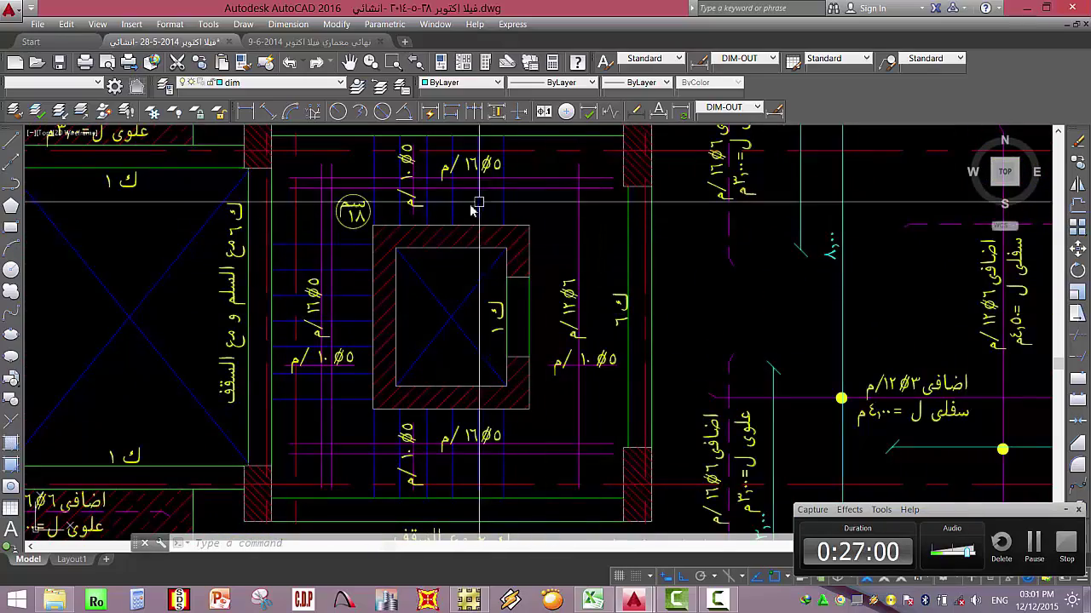
Explode the elevator core block in the plain copy of the slab plan beside the reinforcement sheet.
scroll(478, 208, "down", 10)
scroll(175, 266, "up", 4)
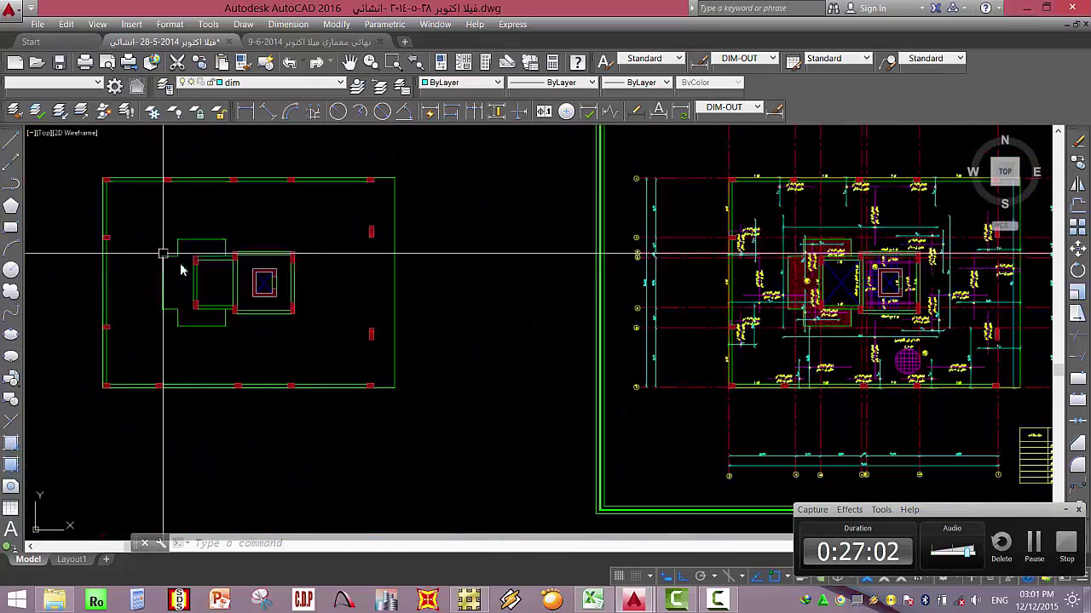
scroll(266, 285, "up", 4)
left_click(271, 265)
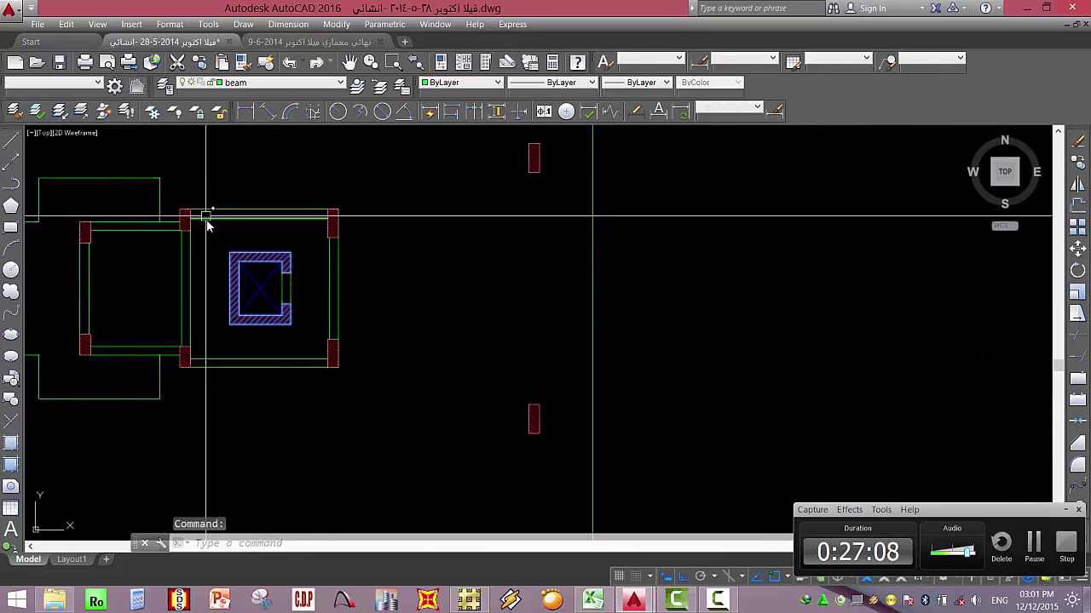
key("Return")
scroll(494, 312, "down", 6)
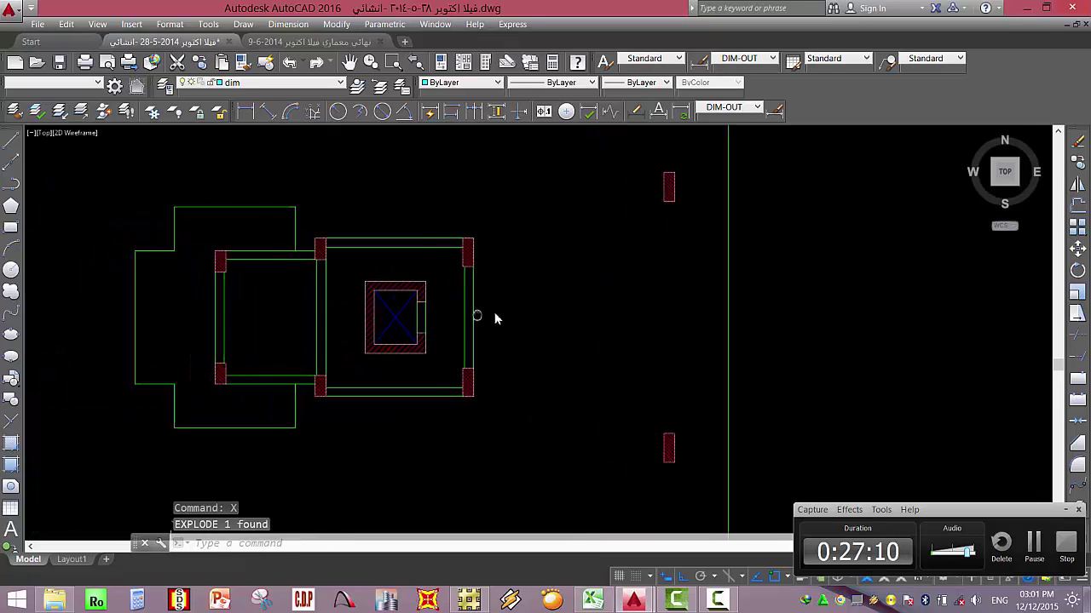
key("Escape")
key("Escape")
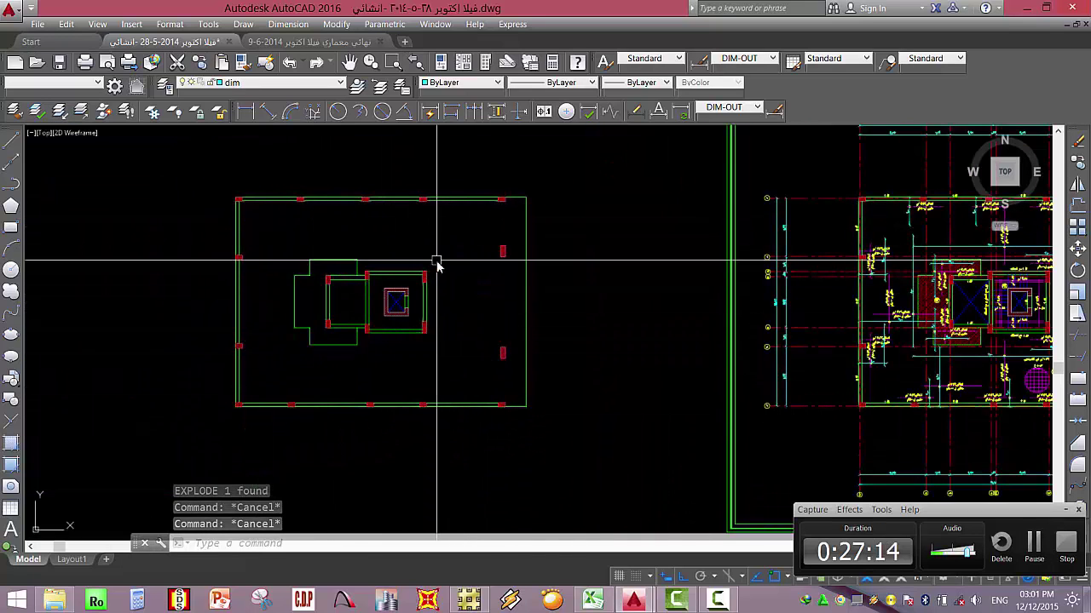
Erase the column and core wall hatches and the crossed lines inside the elevator shaft in the plain slab plan.
scroll(415, 279, "up", 5)
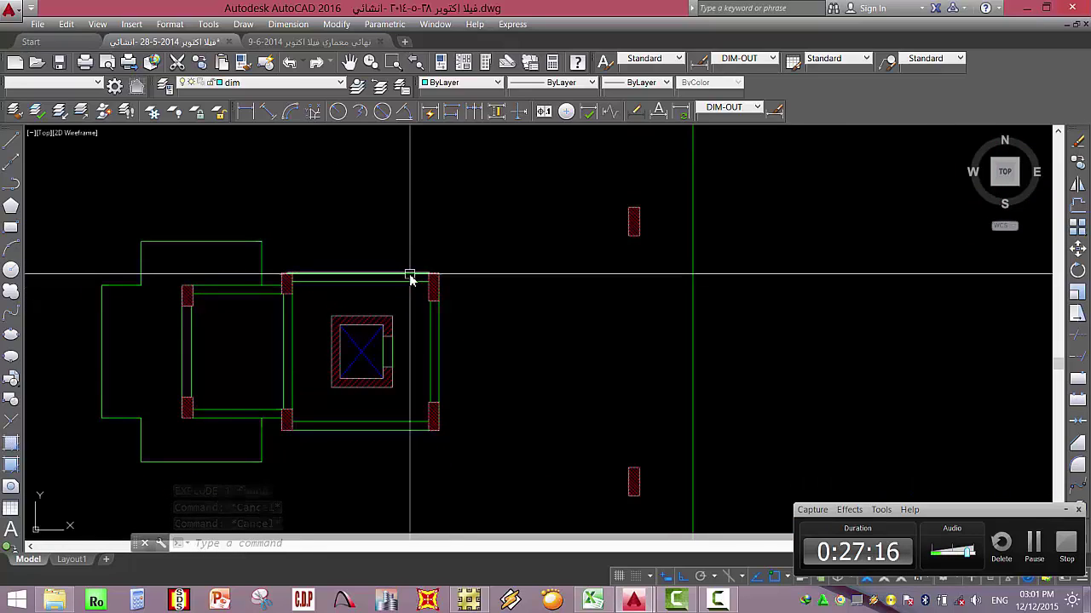
mouse_move(409, 278)
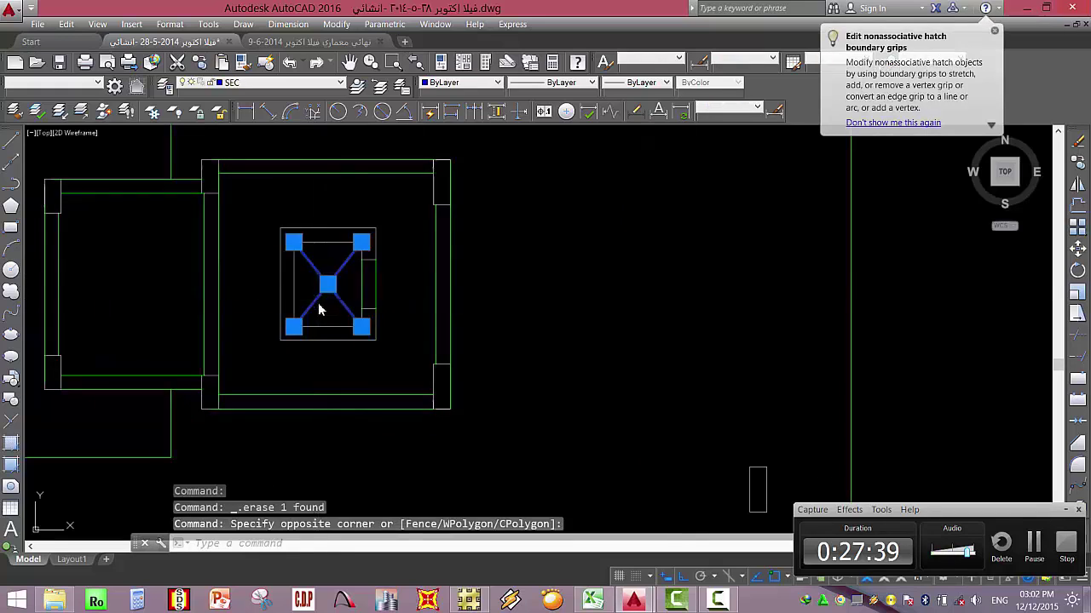
key("Delete")
scroll(409, 287, "down", 3)
scroll(408, 287, "down", 2)
scroll(310, 274, "up", 4)
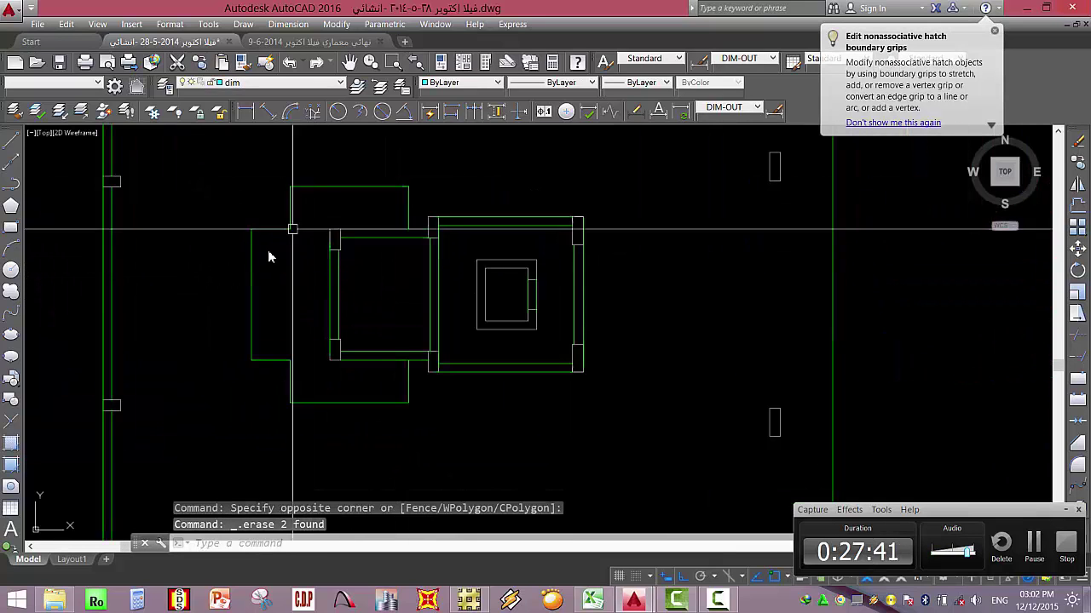
Make LOGO the current layer.
scroll(269, 256, "down", 2)
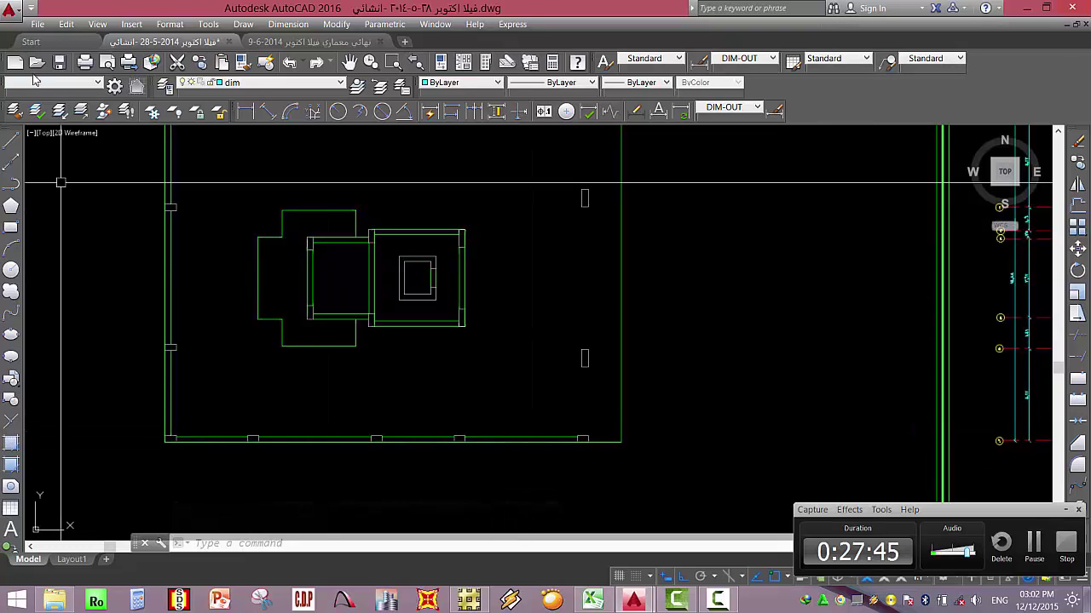
left_click(246, 83)
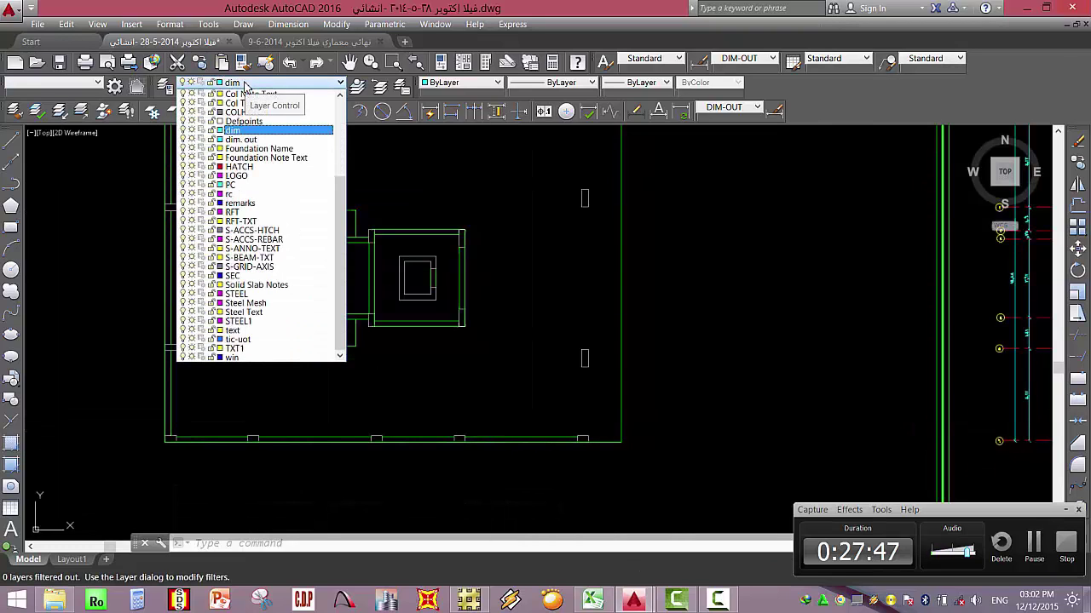
left_click(238, 177)
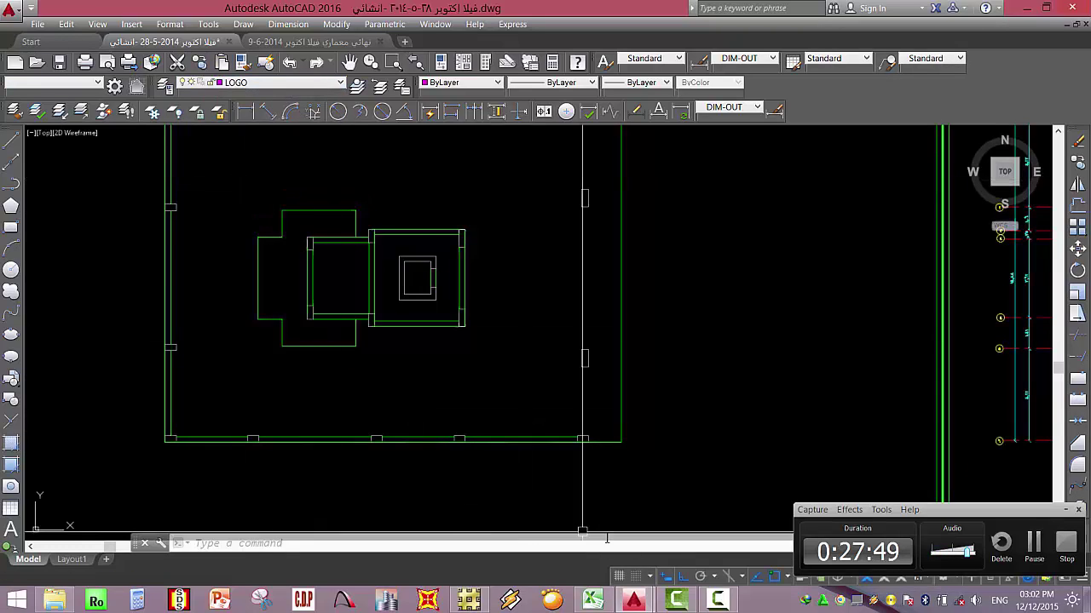
Draw a centre line along the plan's lower retaining wall, from the inner face of its rightmost column to the lower-left corner column.
type("p")
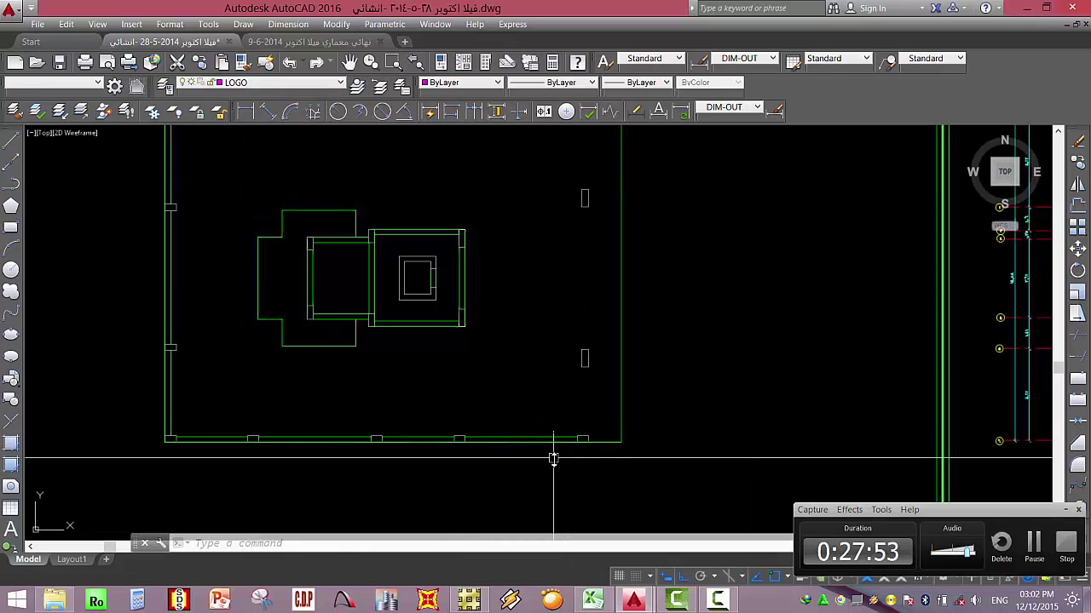
type("l")
key("Return")
scroll(552, 422, "up", 5)
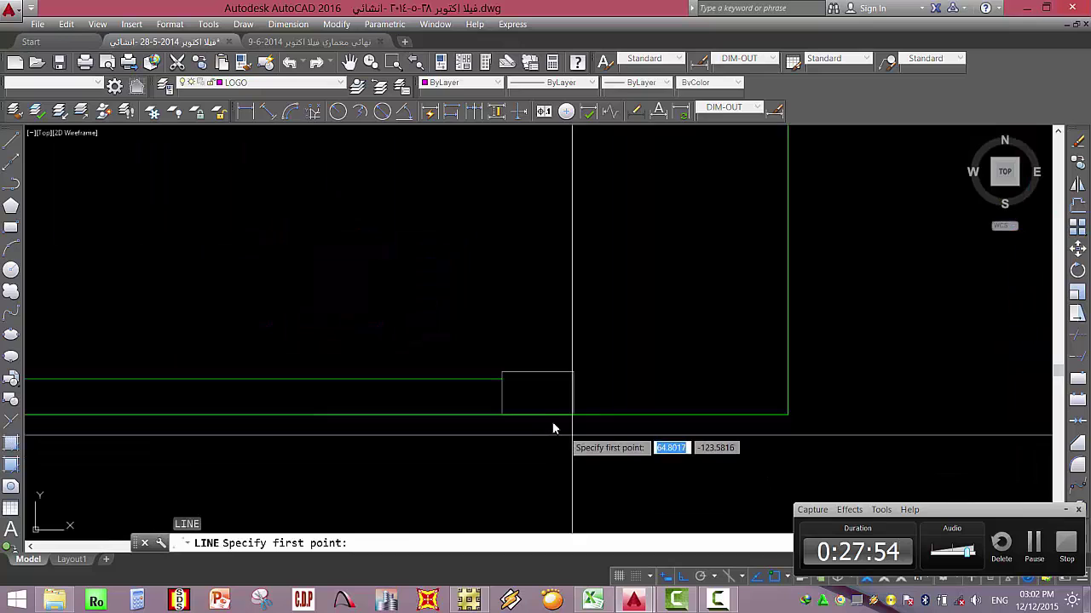
left_click(503, 396)
scroll(688, 382, "down", 4)
scroll(226, 365, "up", 3)
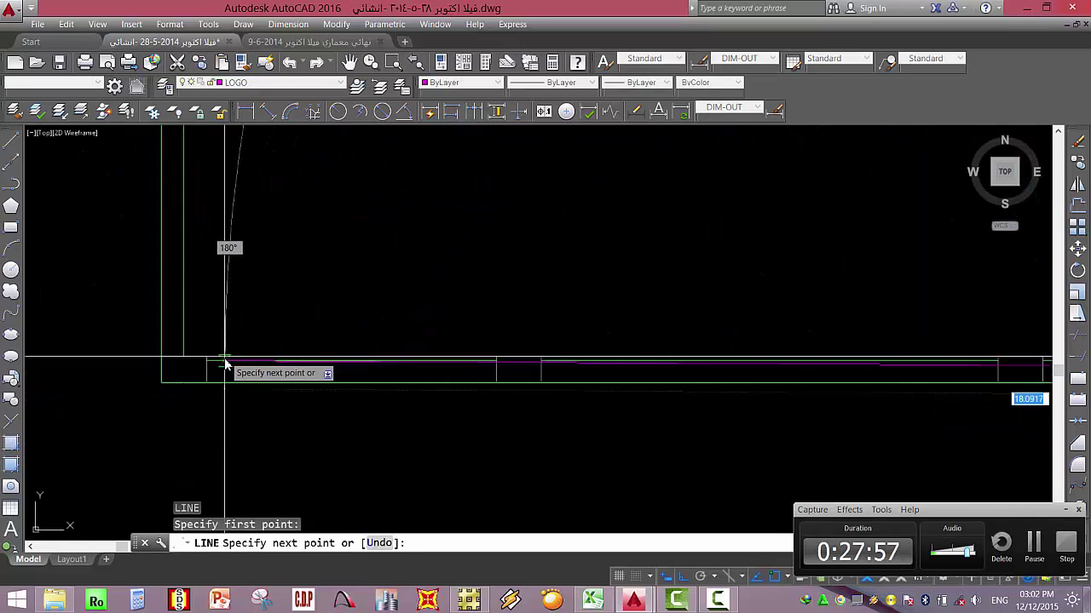
left_click(195, 377)
scroll(297, 361, "down", 4)
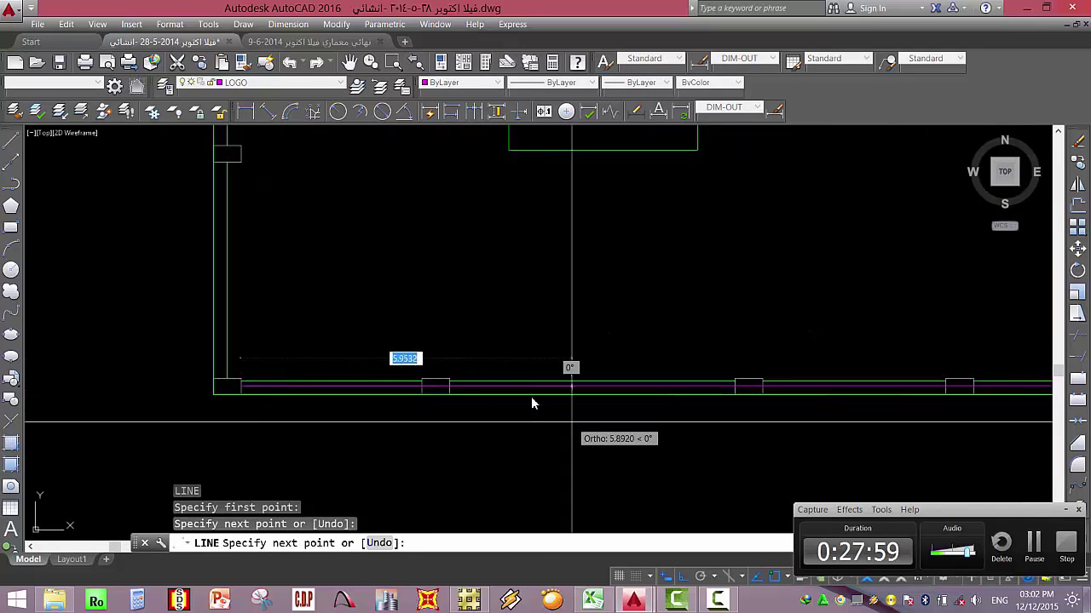
key("Escape")
key("Escape")
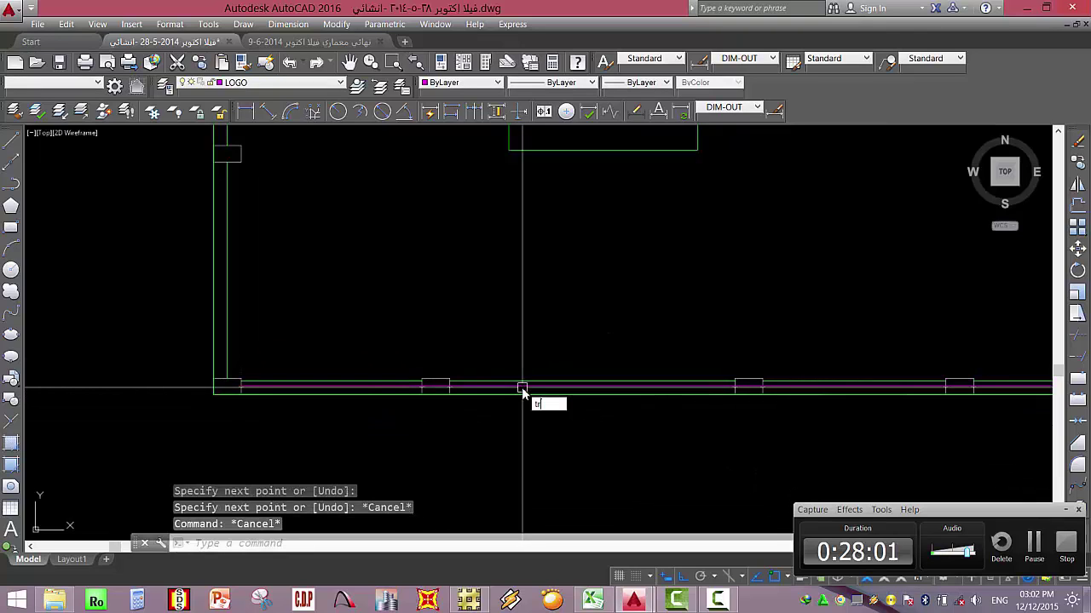
type("tr")
key("Return")
scroll(426, 382, "up", 3)
left_click(430, 386)
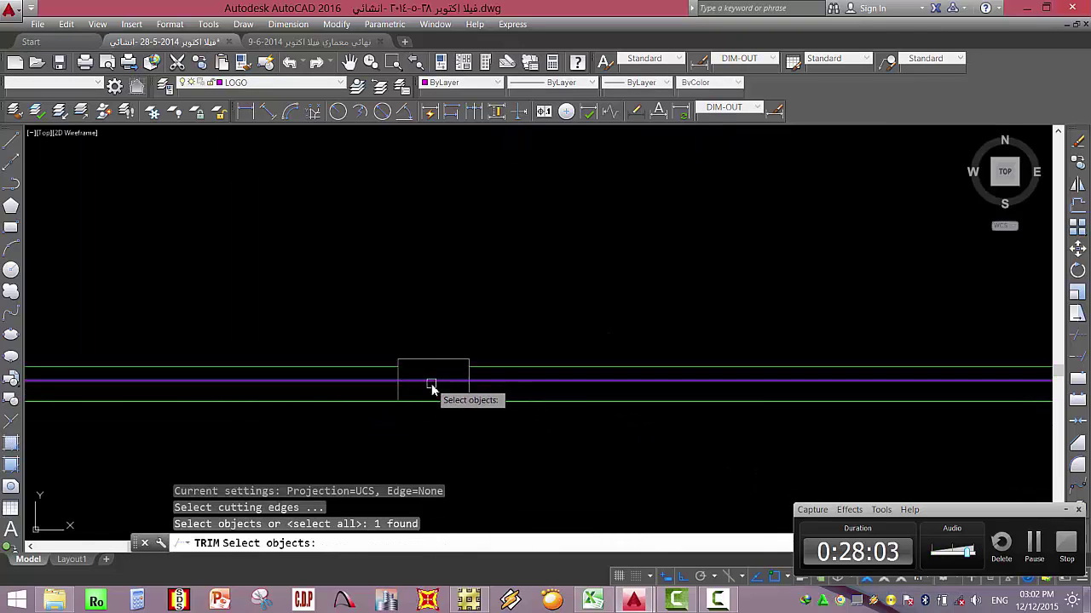
key("Escape")
Trim the lower wall's centre line where it passes through the intermediate columns, using all objects as cutting edges.
type("tr")
key("Return")
key("Return")
scroll(375, 366, "down", 5)
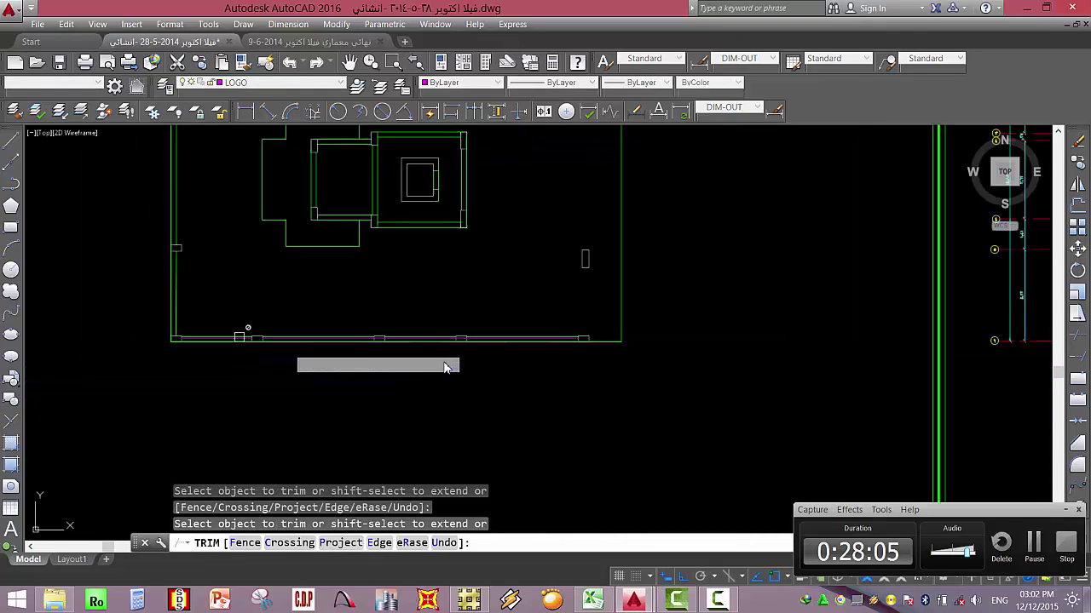
scroll(340, 317, "up", 6)
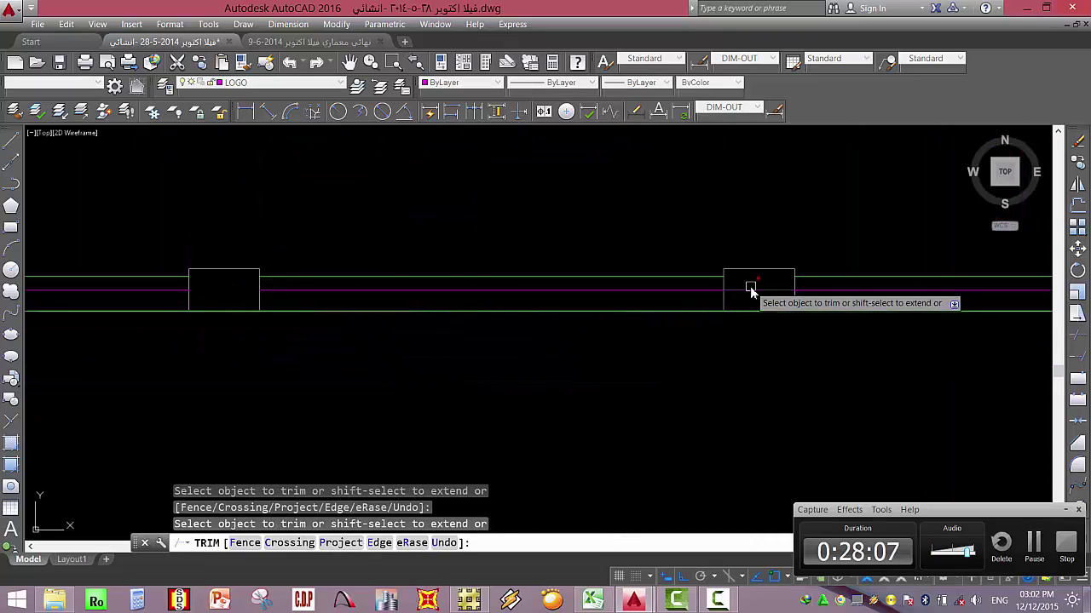
scroll(750, 290, "down", 3)
scroll(775, 283, "down", 3)
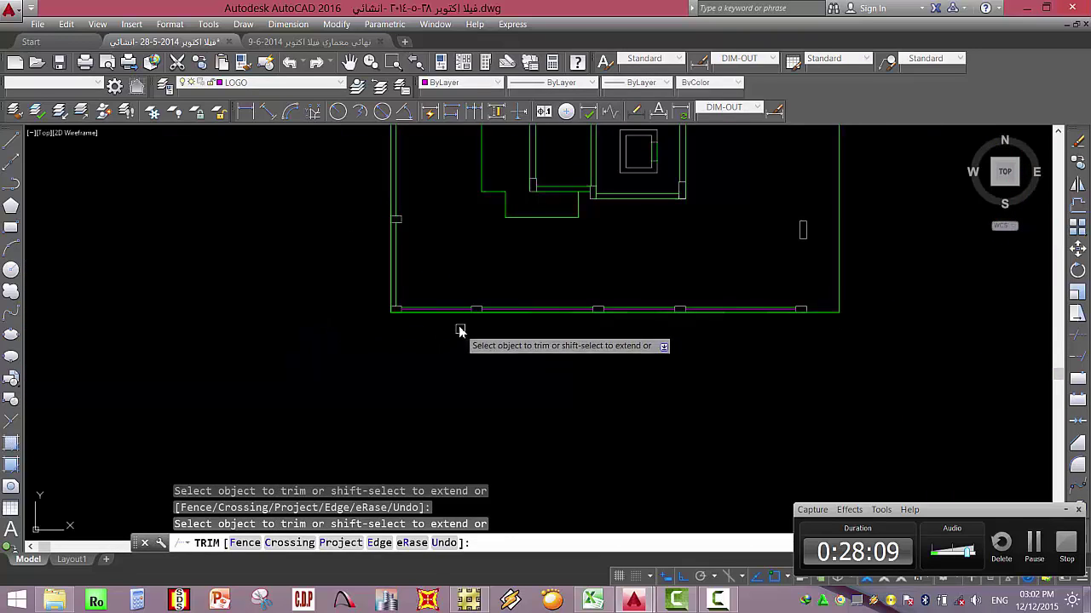
key("Escape")
Draw a centre line along the left retaining wall, starting at the lower-left corner column.
type("l")
key("Return")
scroll(398, 312, "up", 4)
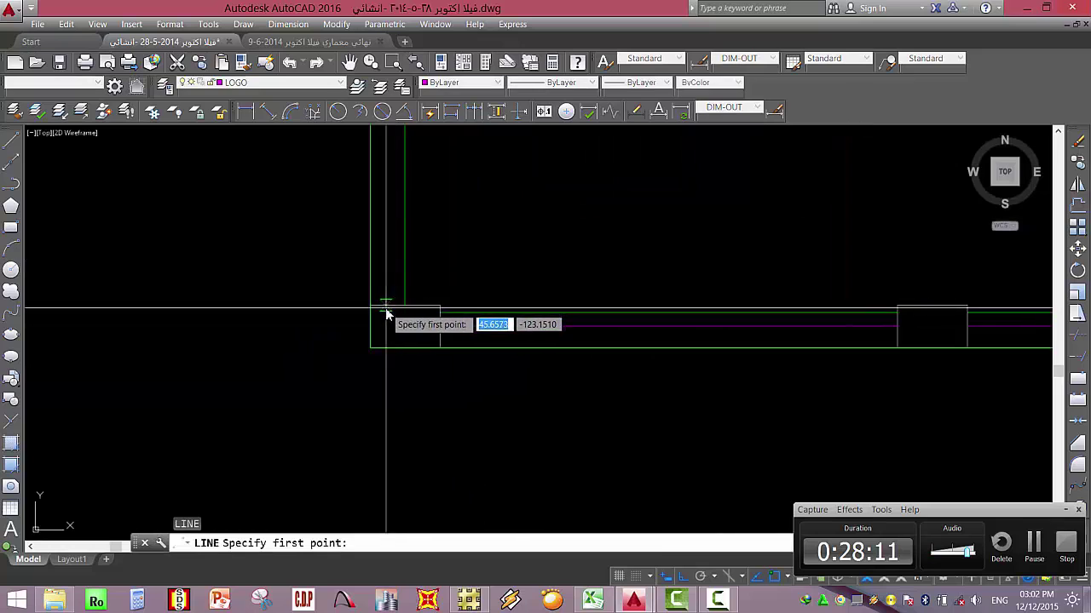
Draw a vertical line inside the left perimeter beam, from the lower corner column up to the upper corner column.
left_click(389, 309)
scroll(409, 353, "down", 2)
scroll(388, 424, "up", 2)
scroll(388, 432, "down", 3)
scroll(328, 282, "up", 5)
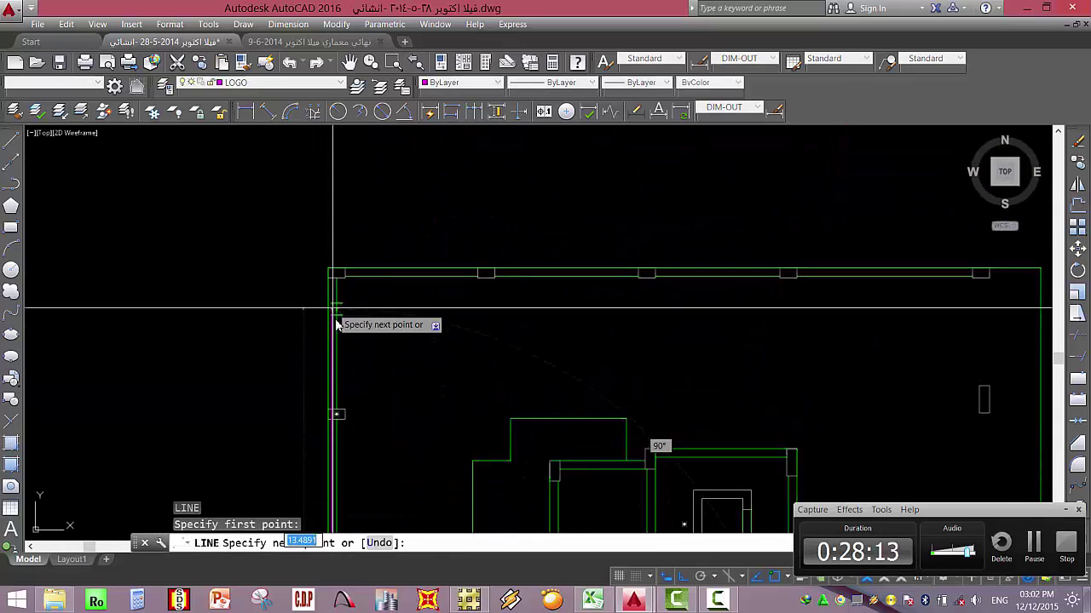
left_click(322, 251)
scroll(321, 255, "down", 2)
key("Escape")
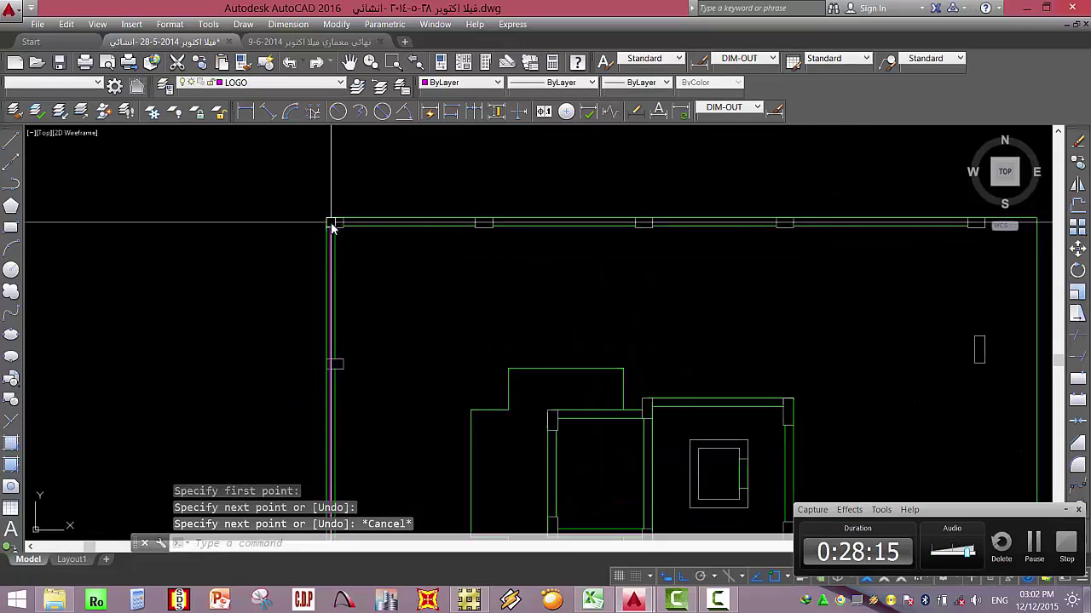
Trim the new vertical line where it crosses the columns along the left perimeter beam.
type("tr")
key("Return")
key("Return")
scroll(375, 307, "up", 5)
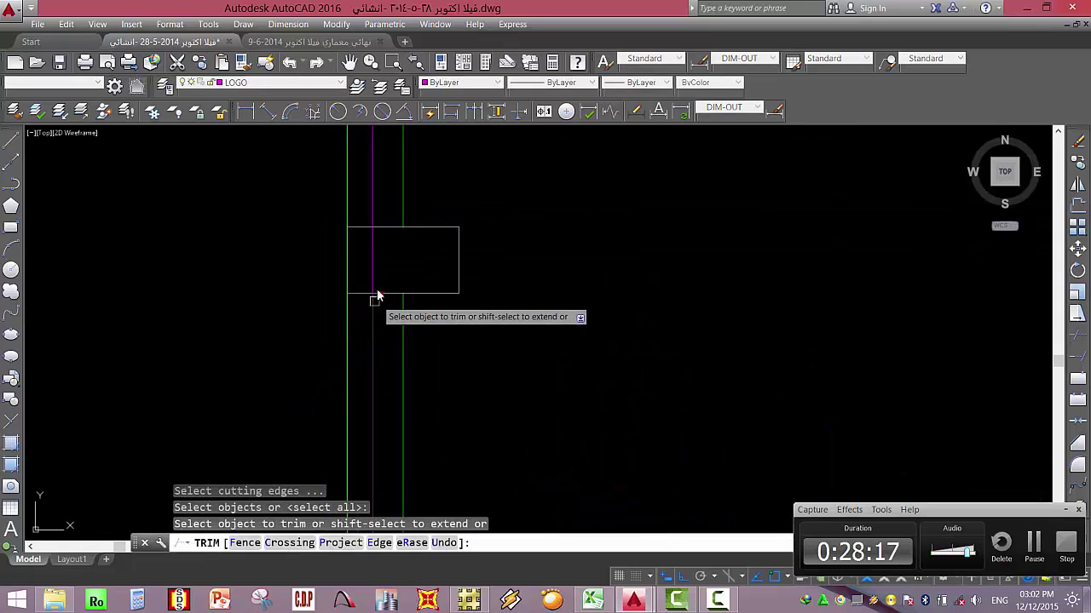
scroll(375, 255, "down", 5)
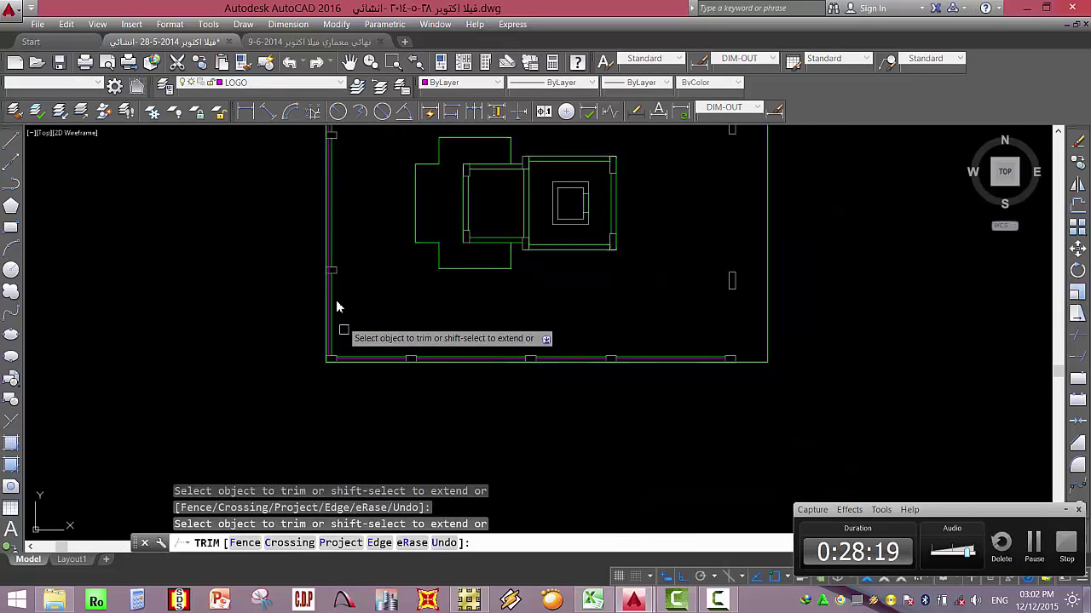
scroll(334, 294, "up", 3)
left_click(326, 257)
left_click(316, 253)
scroll(255, 205, "down", 3)
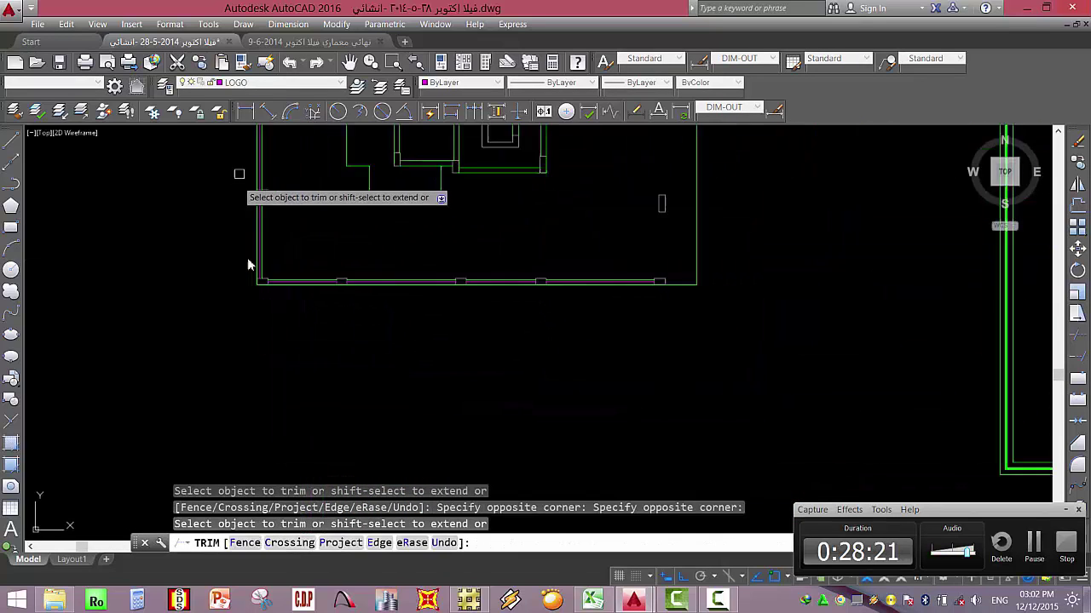
scroll(358, 431, "down", 3)
key("Escape")
key("Escape")
key("Escape")
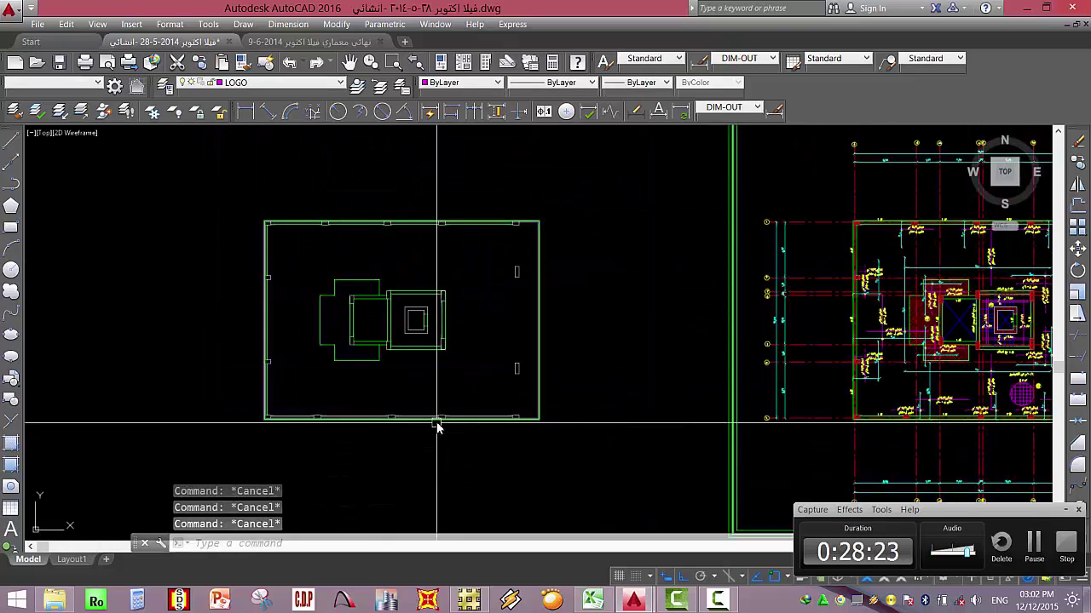
Copy the last centre line segment of the lower perimeter beam up to the matching column on the upper perimeter beam.
scroll(437, 428, "up", 6)
left_click(479, 407)
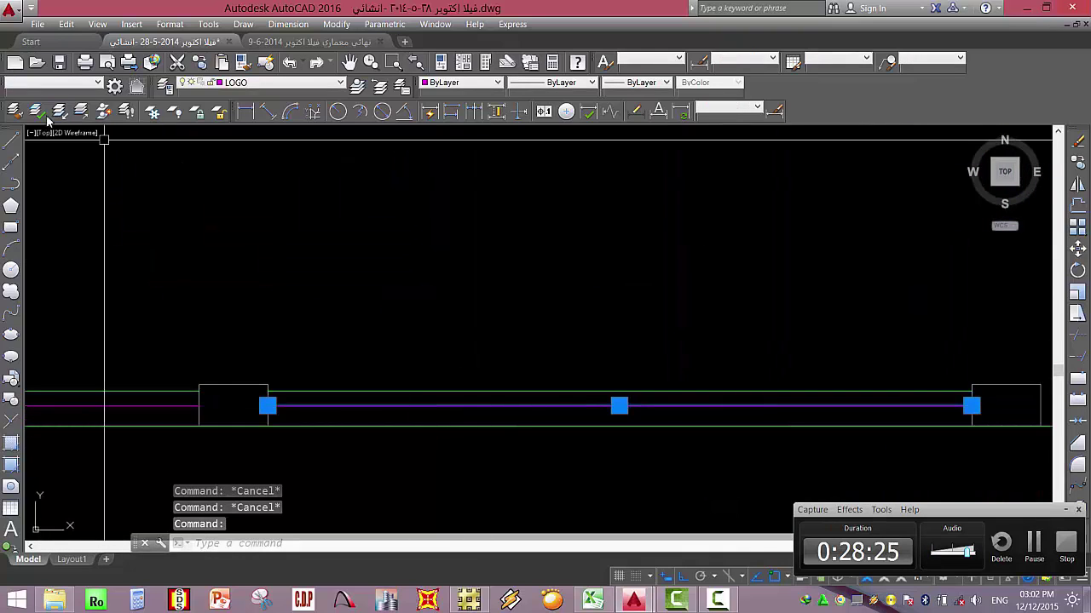
type("co")
key("Return")
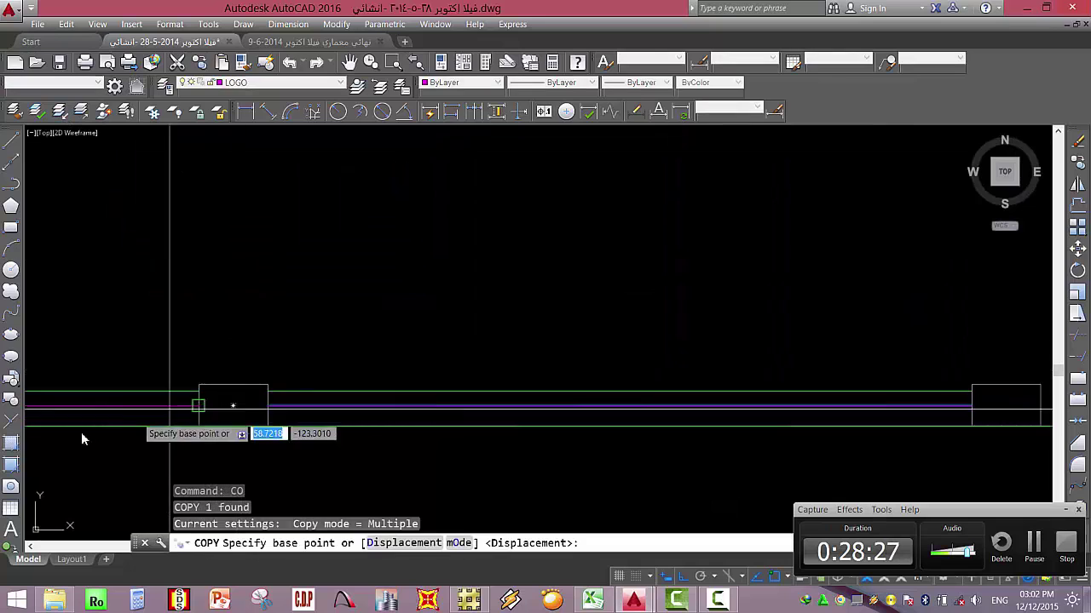
scroll(613, 409, "up", 3)
left_click(596, 405)
scroll(534, 486, "down", 5)
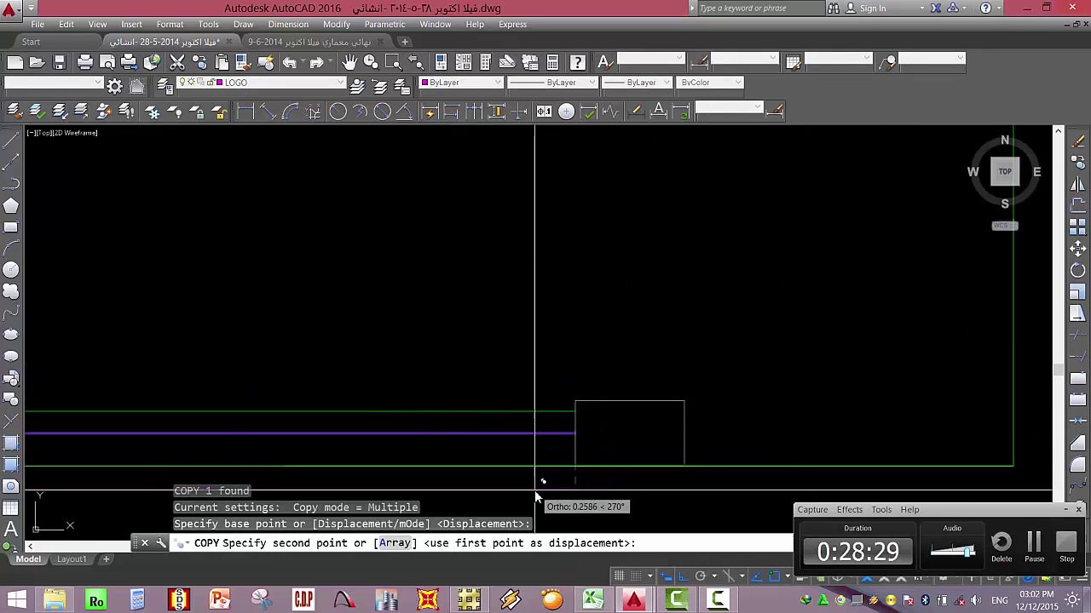
scroll(536, 327, "up", 5)
scroll(572, 298, "up", 2)
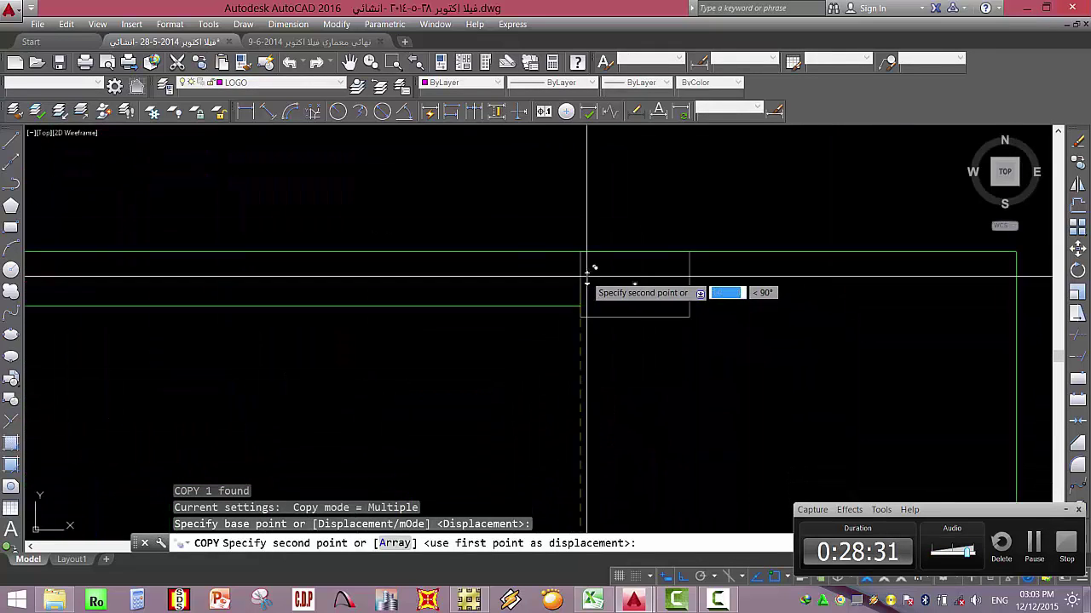
left_click(582, 275)
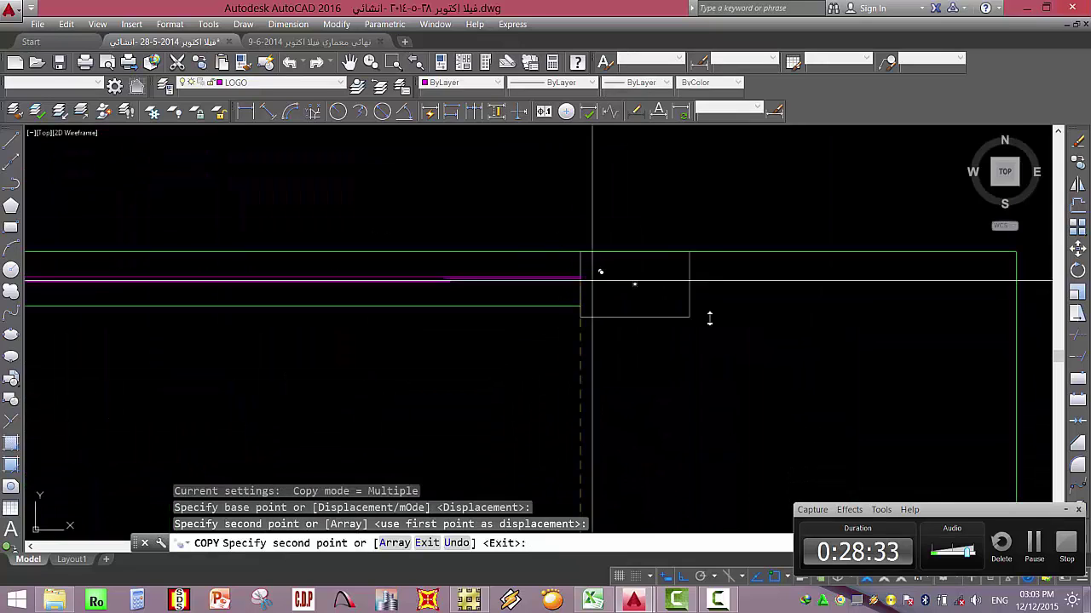
scroll(565, 323, "down", 3)
scroll(523, 309, "up", 3)
key("Escape")
key("Escape")
middle_click_drag(447, 309, 534, 359)
key("Escape")
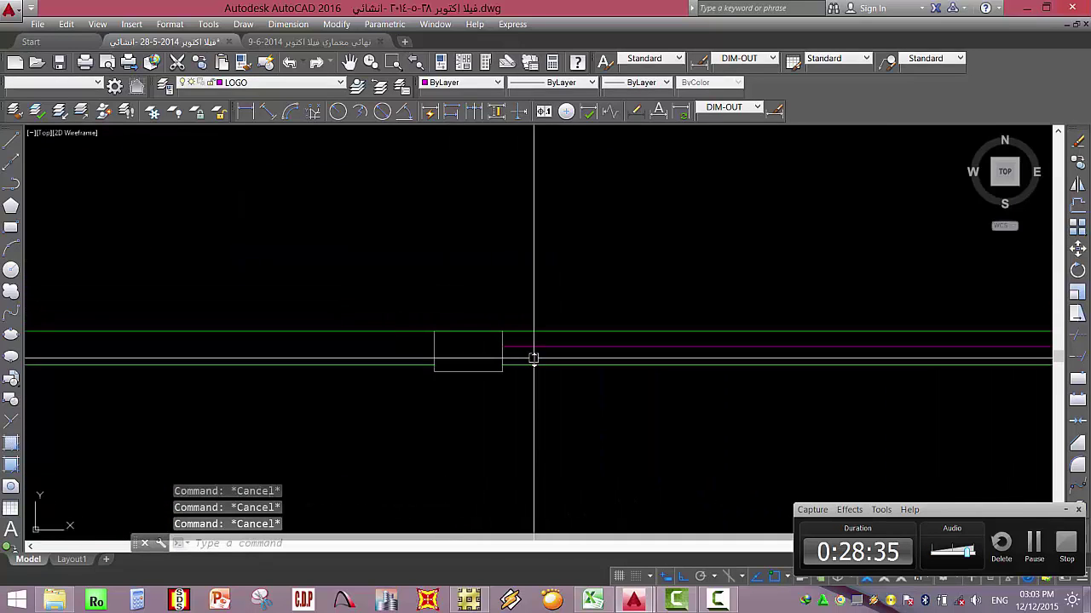
type("l")
key("Return")
key("Escape")
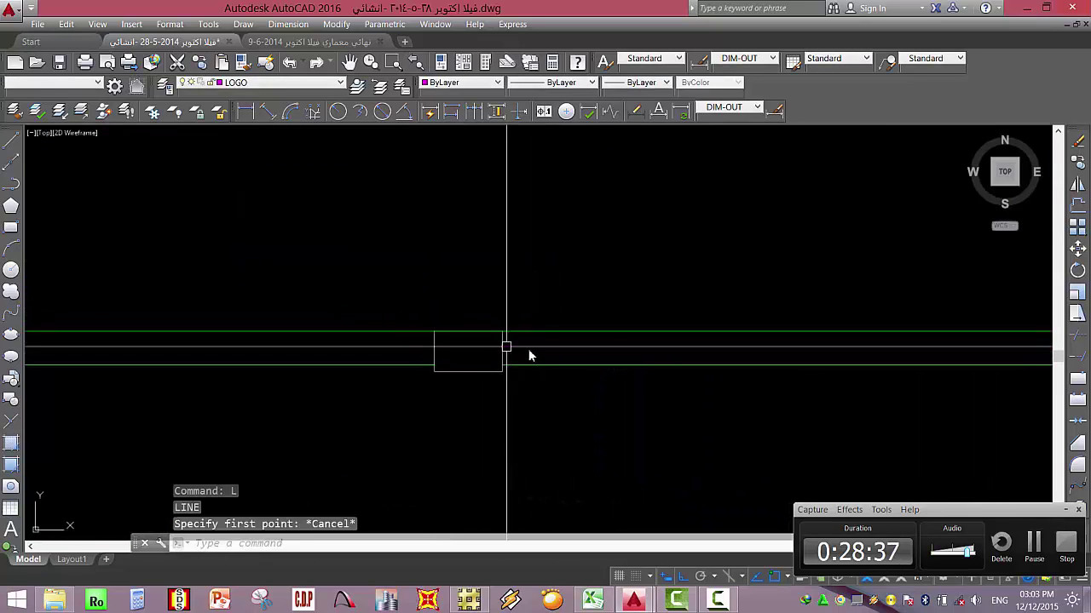
Stretch the copied line's left end along the upper perimeter beam to the upper-left corner column.
left_click(503, 347)
left_click(503, 347)
scroll(597, 350, "down", 3)
scroll(477, 388, "up", 5)
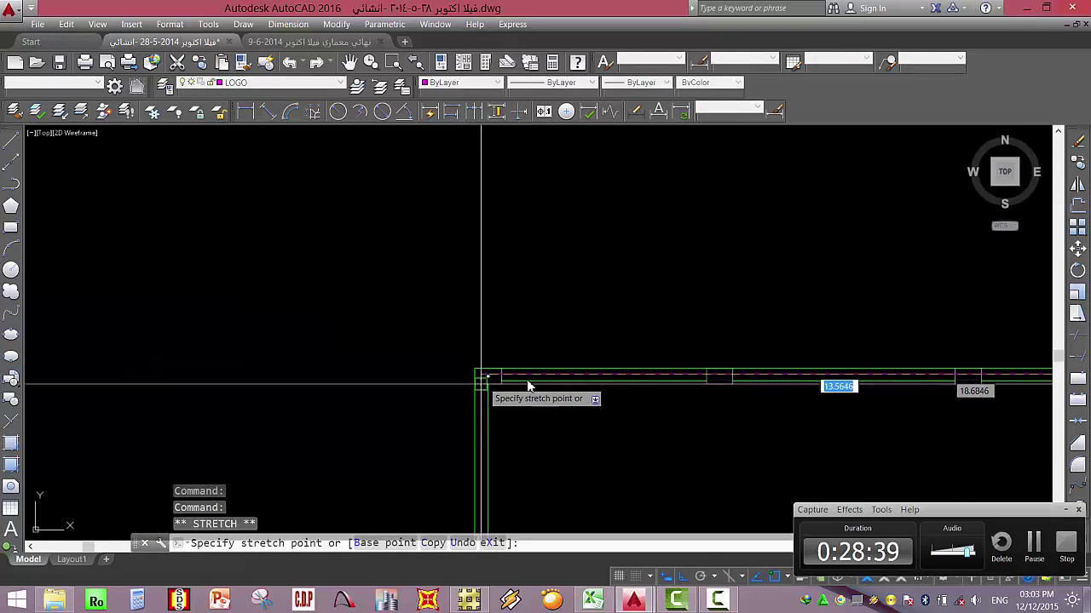
key("Escape")
scroll(62, 368, "down", 4)
key("Escape")
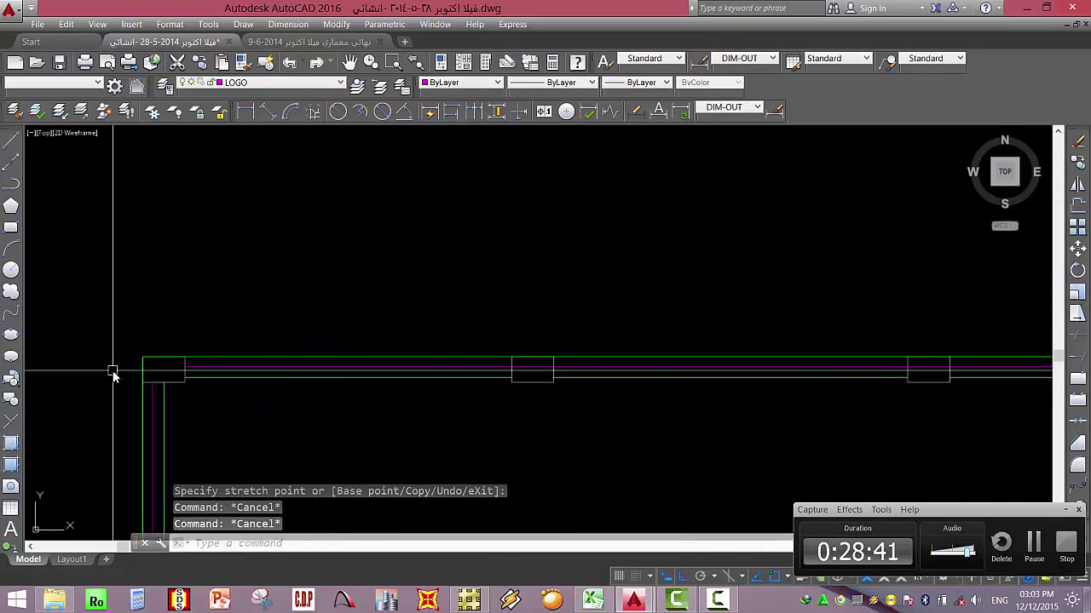
Trim the stretched line where it crosses the intermediate columns of the upper perimeter beam.
type("tr")
key("Return")
key("Return")
left_click(531, 369)
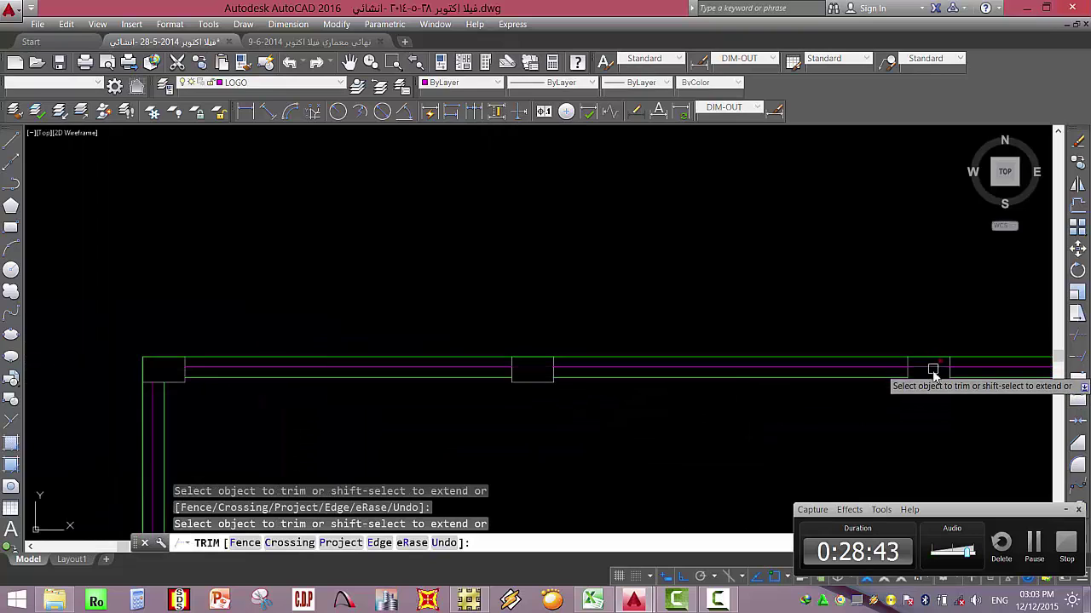
scroll(402, 385, "down", 3)
scroll(328, 364, "up", 3)
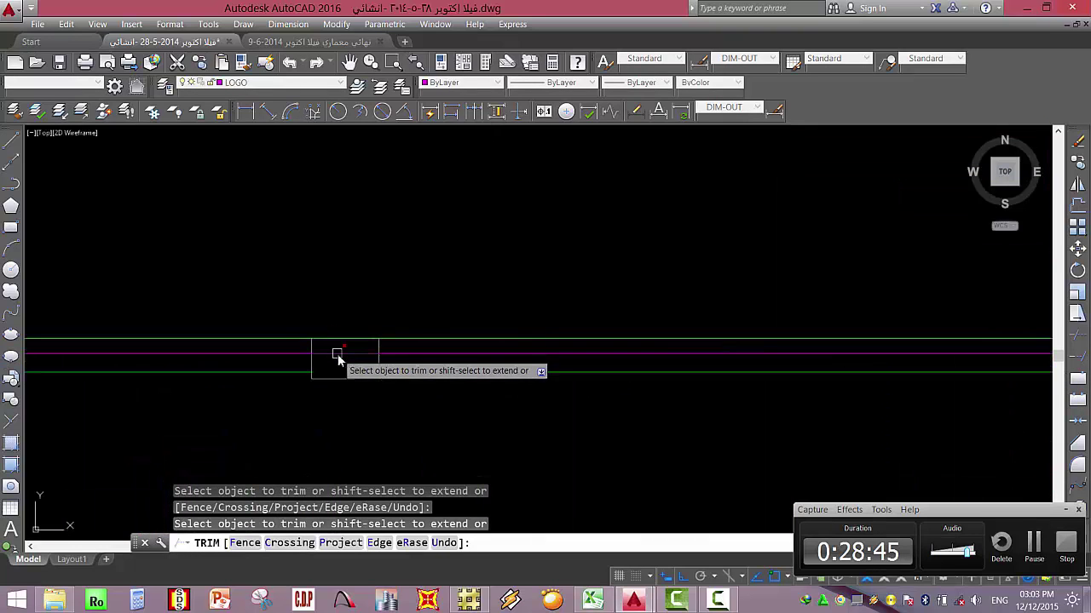
scroll(474, 273, "down", 3)
key("Escape")
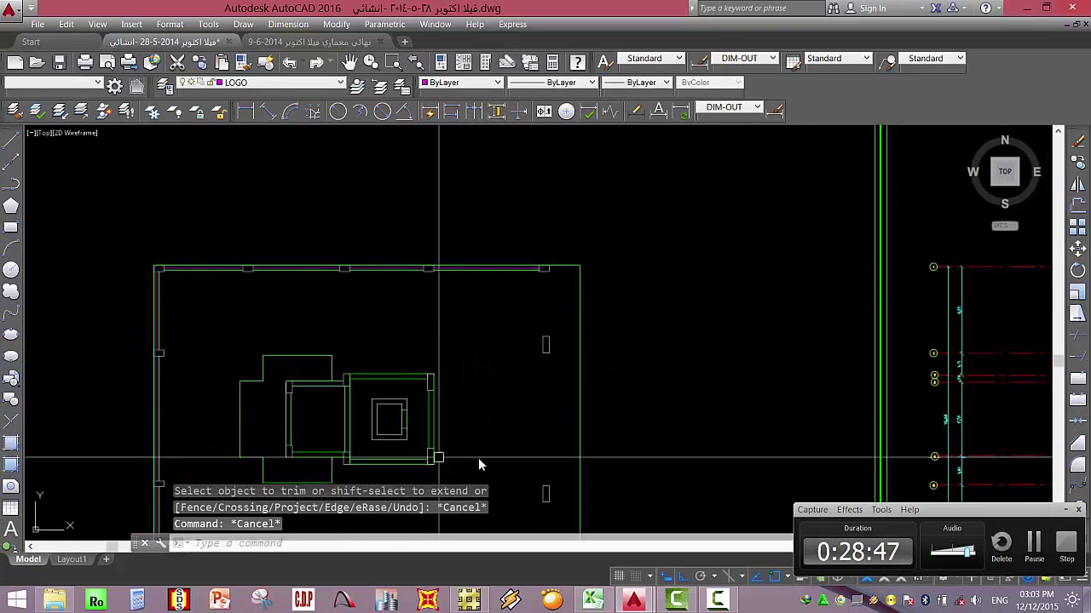
Draw a horizontal centre line between the columns in the lower beam of the smaller inner bay.
type("l")
key("Return")
scroll(360, 490, "up", 5)
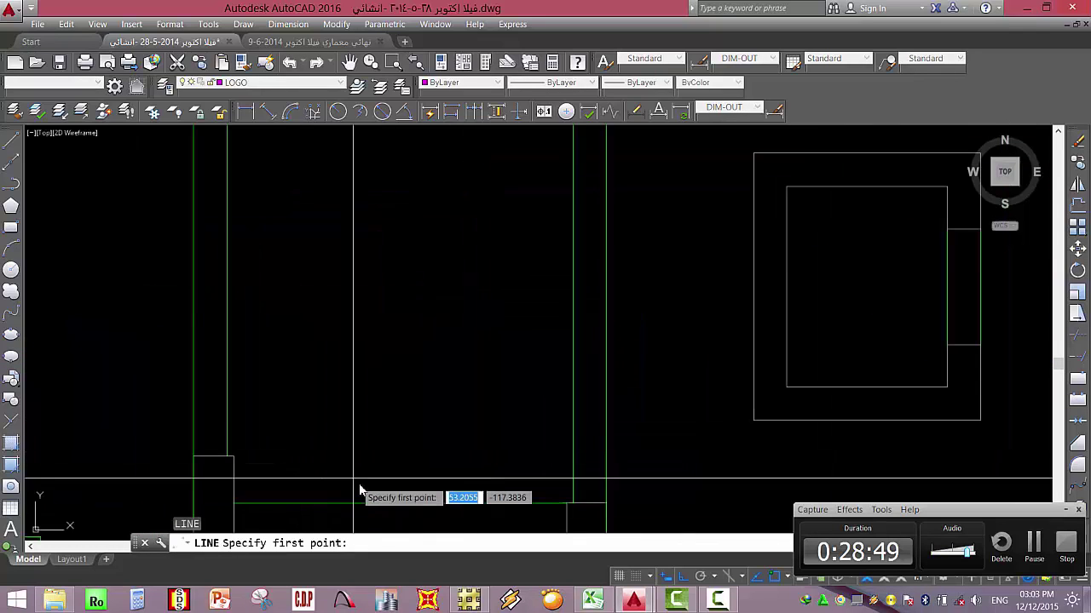
left_click(506, 373)
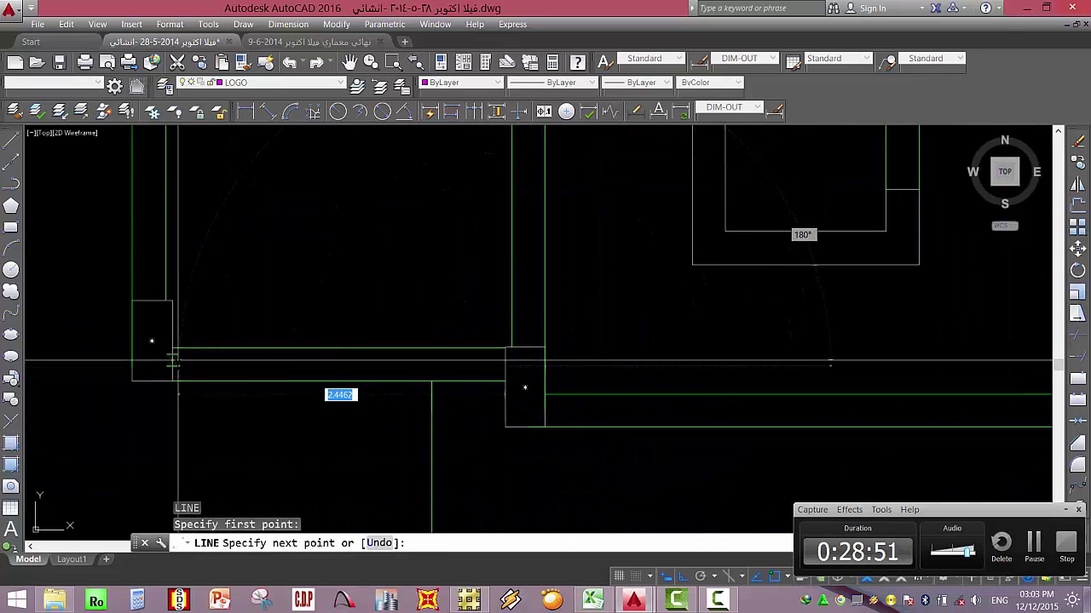
left_click(242, 348)
key("Escape")
key("Escape")
scroll(475, 358, "down", 3)
Draw a horizontal centre line between the columns in the lower beam of the larger inner bay.
key("Return")
scroll(475, 358, "up", 4)
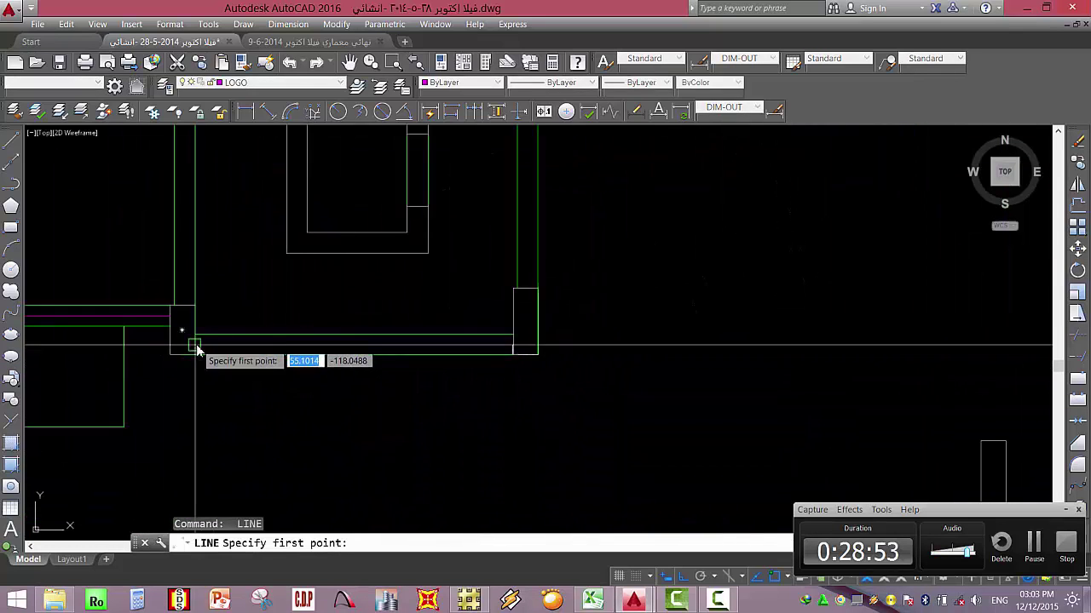
left_click(195, 345)
left_click(514, 344)
key("Escape")
key("Escape")
scroll(503, 365, "down", 3)
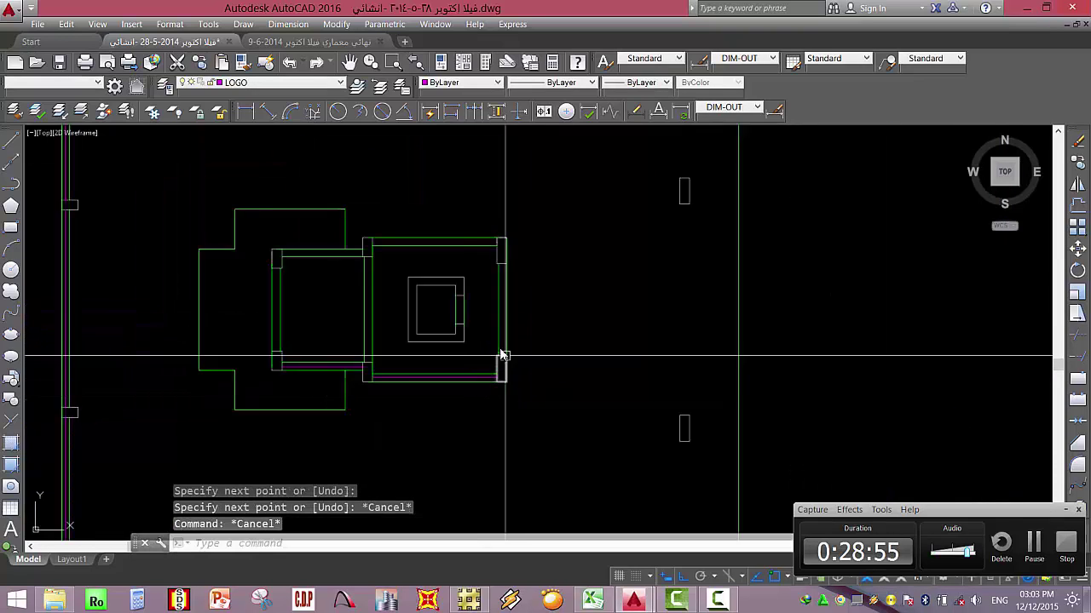
Draw a vertical centre line between the columns in the right beam of the larger inner bay.
key("Return")
scroll(511, 387, "up", 4)
left_click(516, 394)
scroll(513, 424, "down", 3)
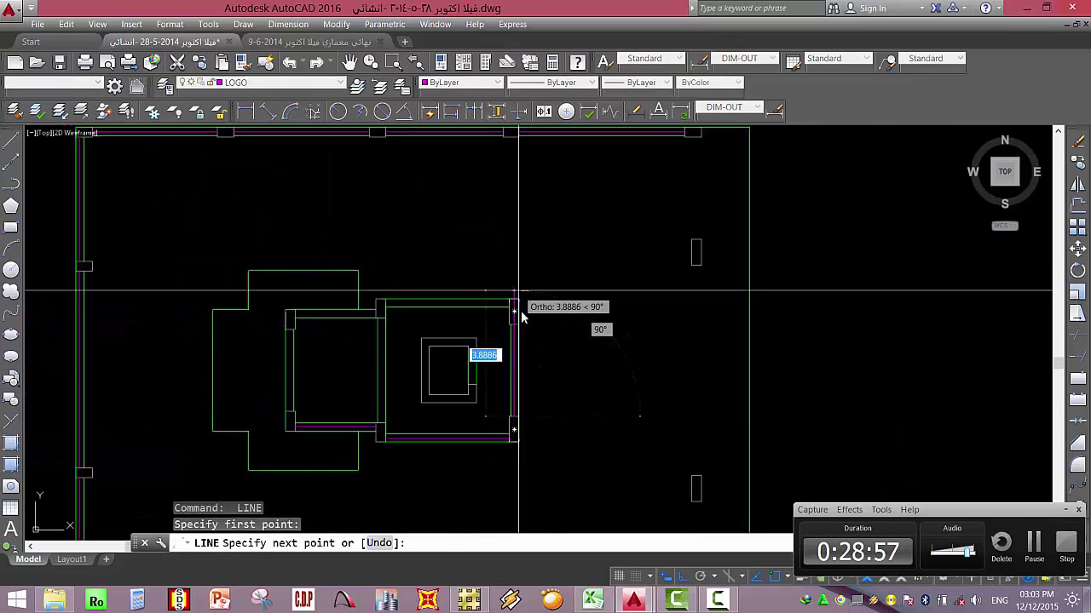
scroll(492, 356, "up", 3)
left_click(486, 349)
key("Escape")
Draw a horizontal centre line between the columns in the upper beam of the larger inner bay.
key("Return")
left_click(511, 249)
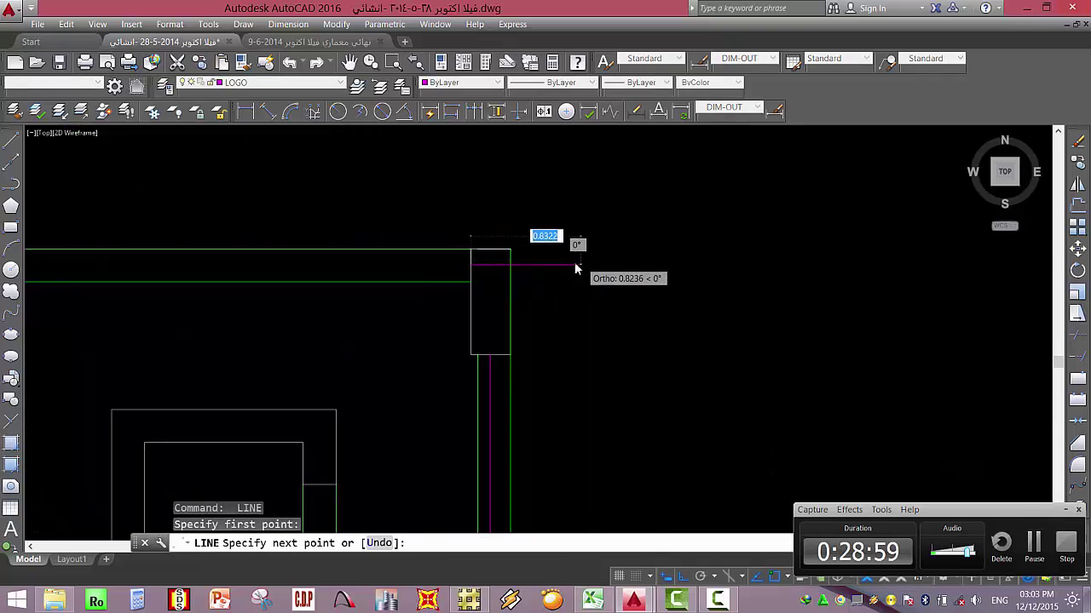
scroll(324, 256, "down", 3)
scroll(396, 281, "up", 3)
left_click(396, 281)
key("Escape")
scroll(372, 302, "down", 3)
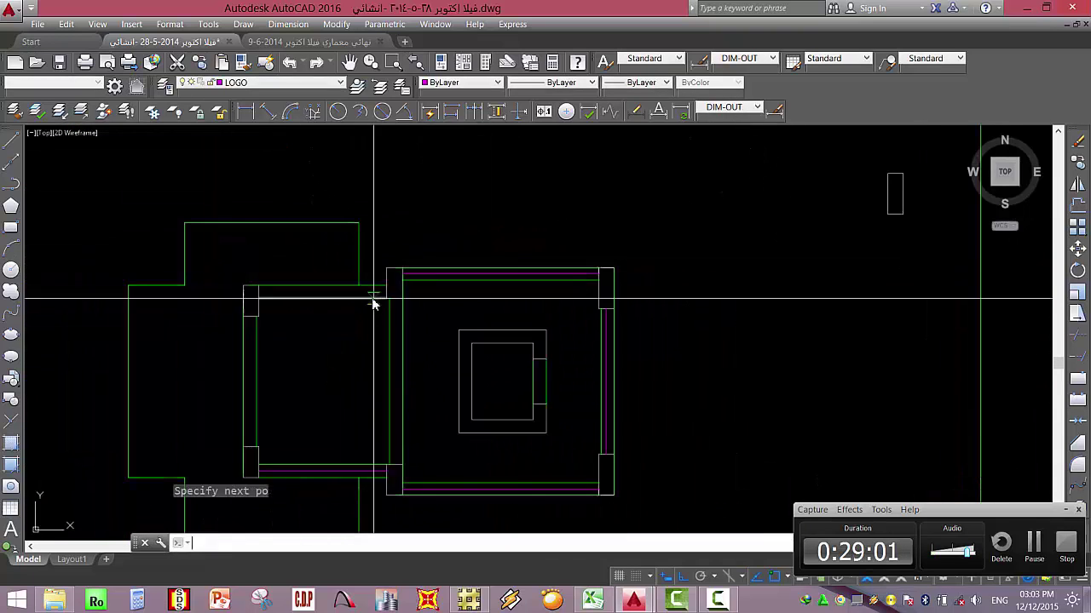
Draw a horizontal centre line between the columns in the upper beam of the smaller inner bay.
key("Return")
scroll(404, 295, "up", 3)
left_click(404, 292)
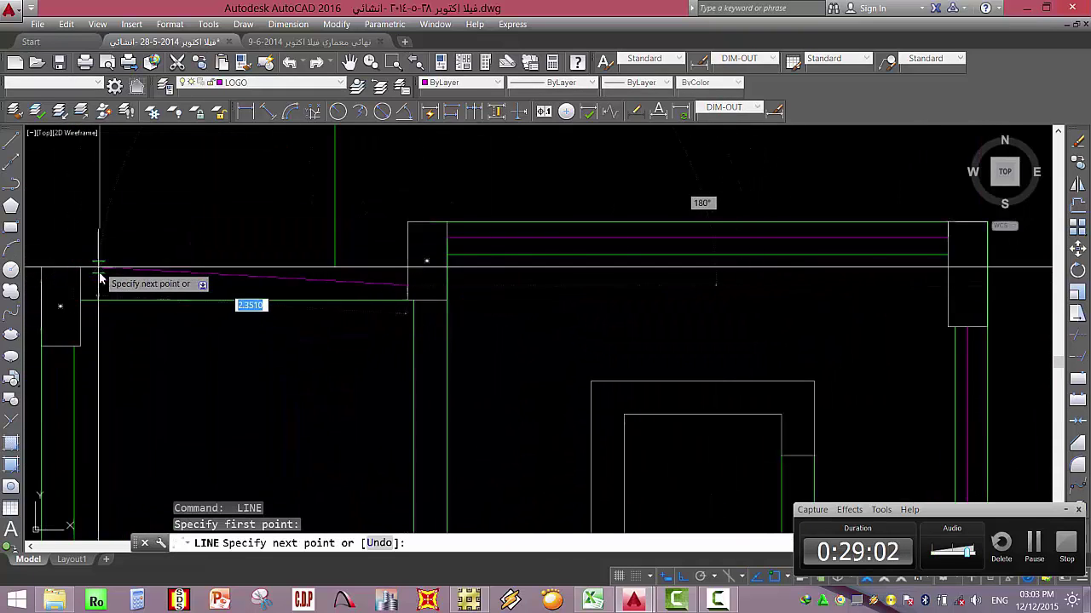
left_click(176, 290)
key("Escape")
scroll(212, 298, "down", 3)
Draw a vertical centre line between the columns in the left beam of the smaller inner bay.
key("Return")
scroll(232, 265, "up", 3)
scroll(256, 272, "down", 2)
left_click(258, 223)
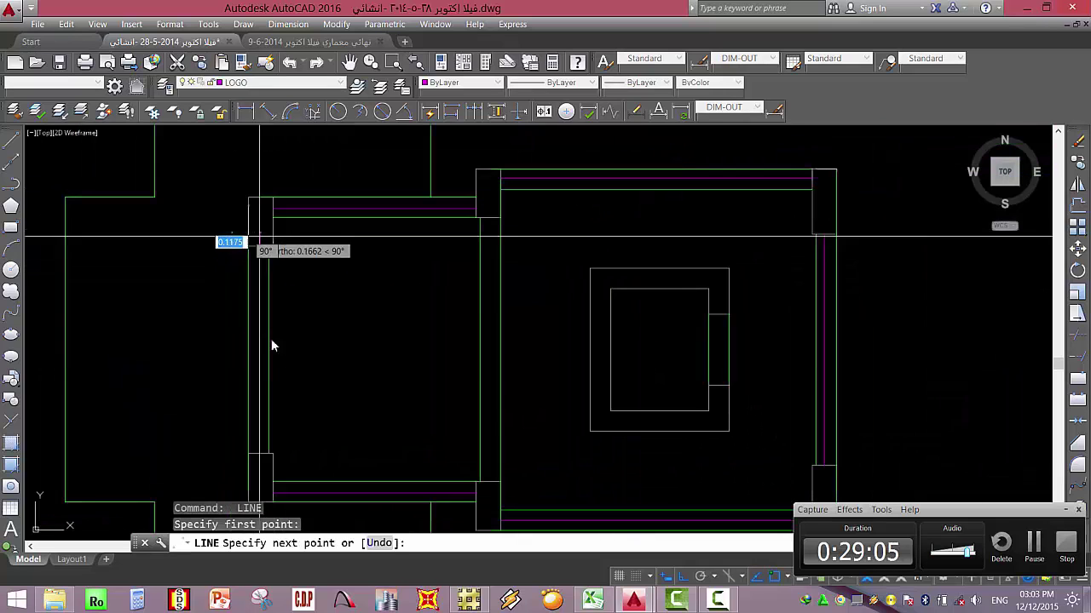
key("Escape")
Draw a vertical centre line between the columns in the beam shared by the two inner bays.
key("Return")
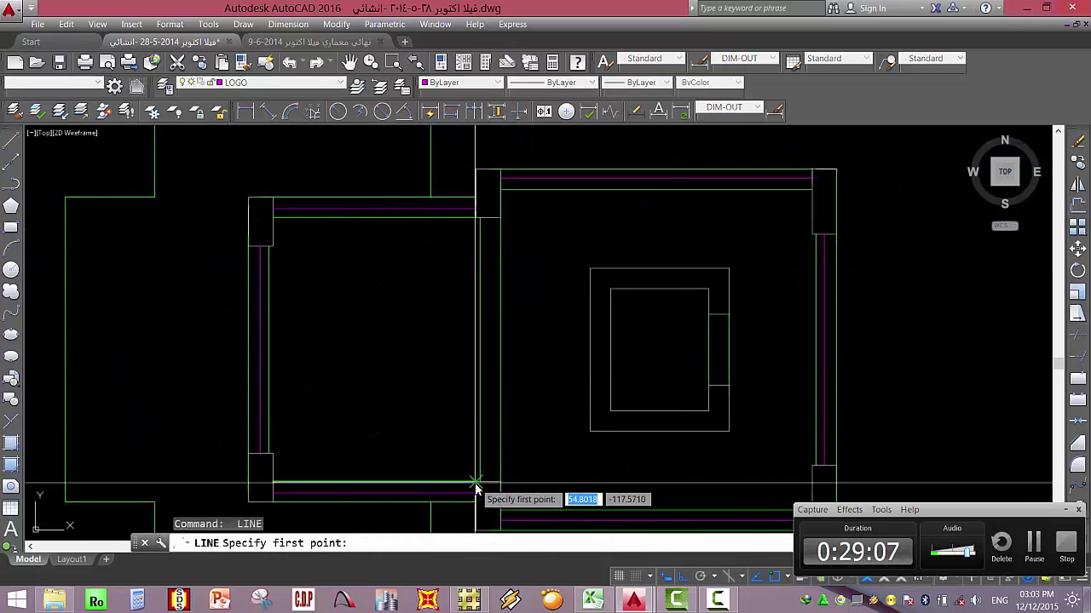
left_click(487, 482)
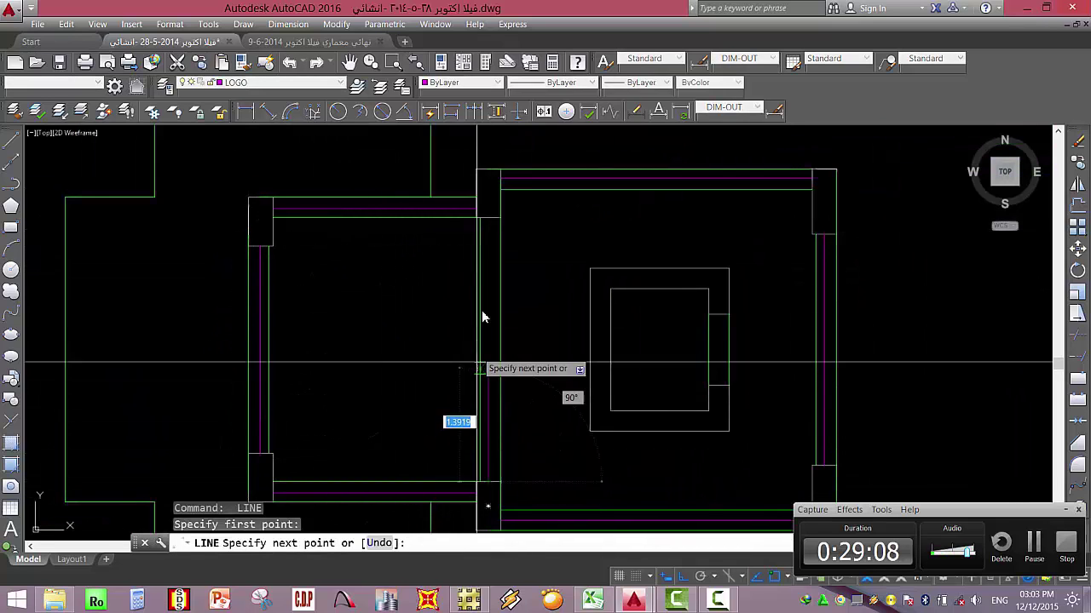
left_click(489, 230)
key("Escape")
key("Escape")
scroll(429, 329, "down", 5)
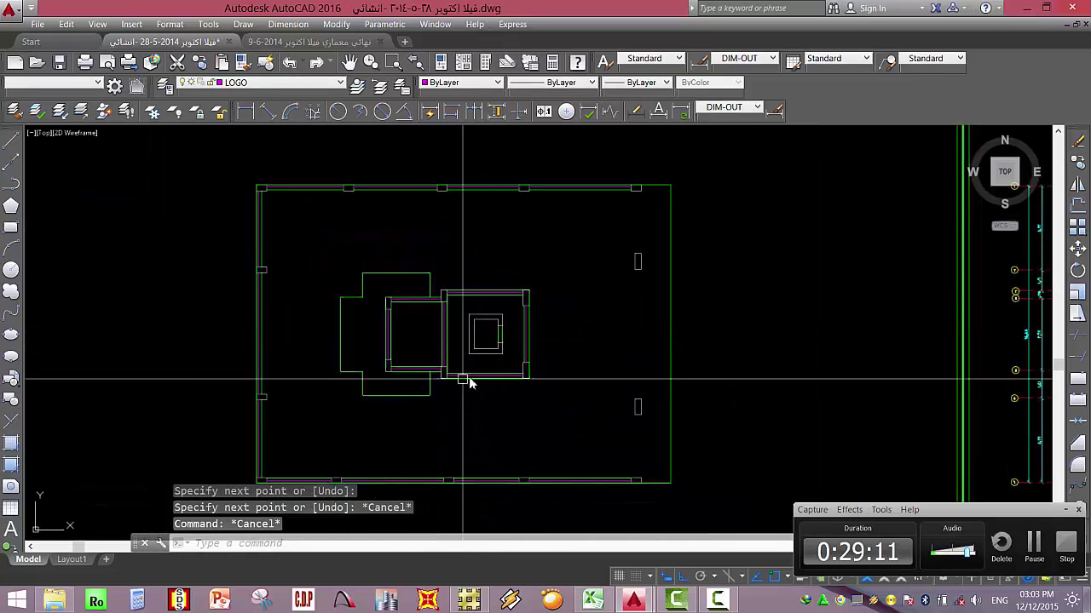
Isolate the COL layer using the lower column between the two inner bays, and undo the isolation.
scroll(465, 387, "up", 4)
left_click(403, 366)
left_click(436, 319)
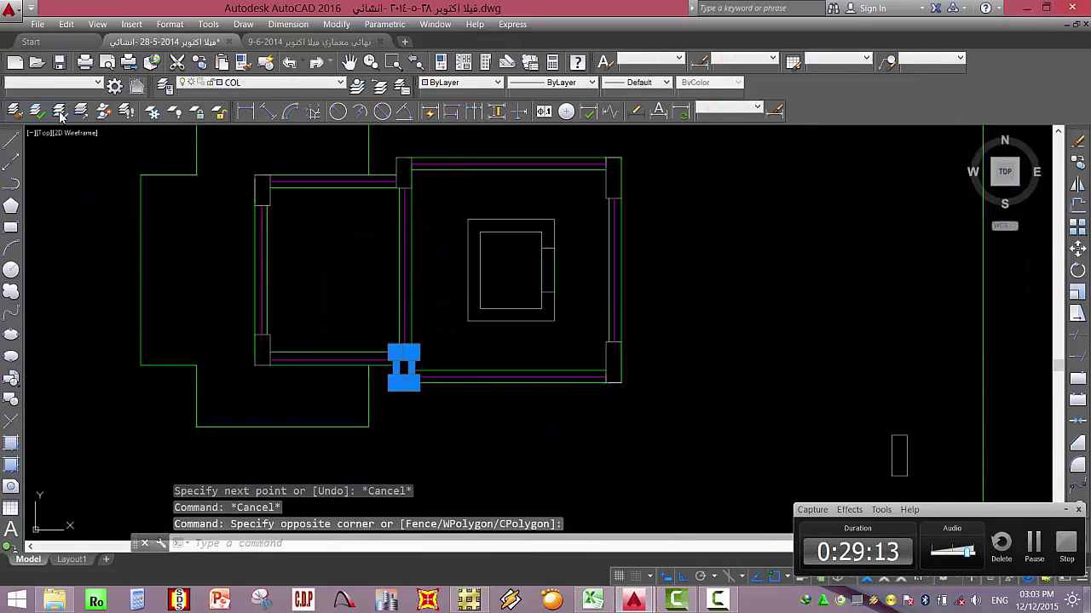
type("layiso")
key("Return")
scroll(380, 275, "down", 3)
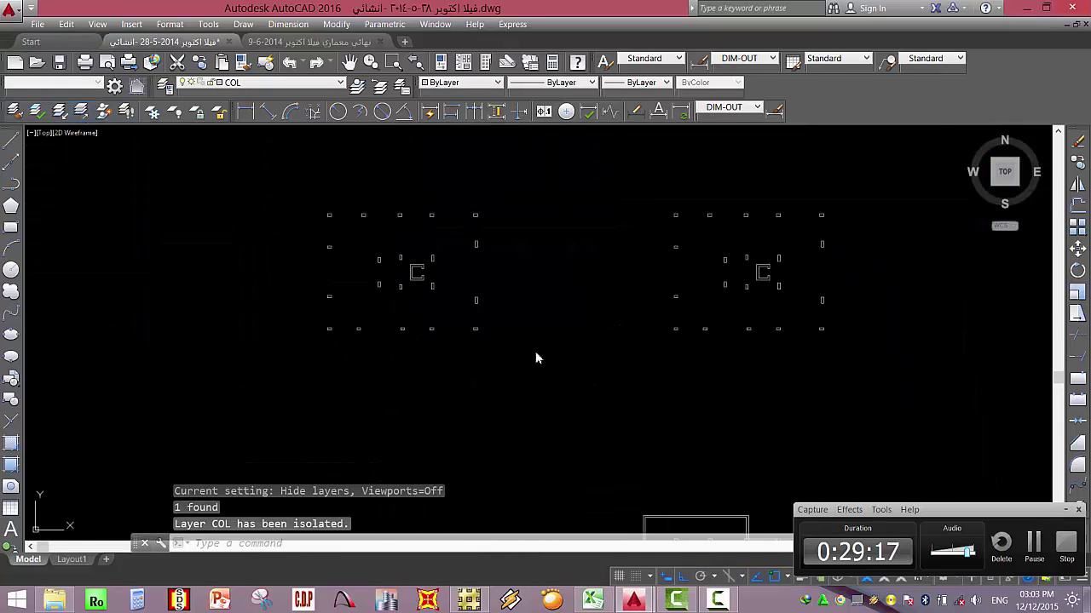
key("ctrl+z")
scroll(377, 312, "up", 6)
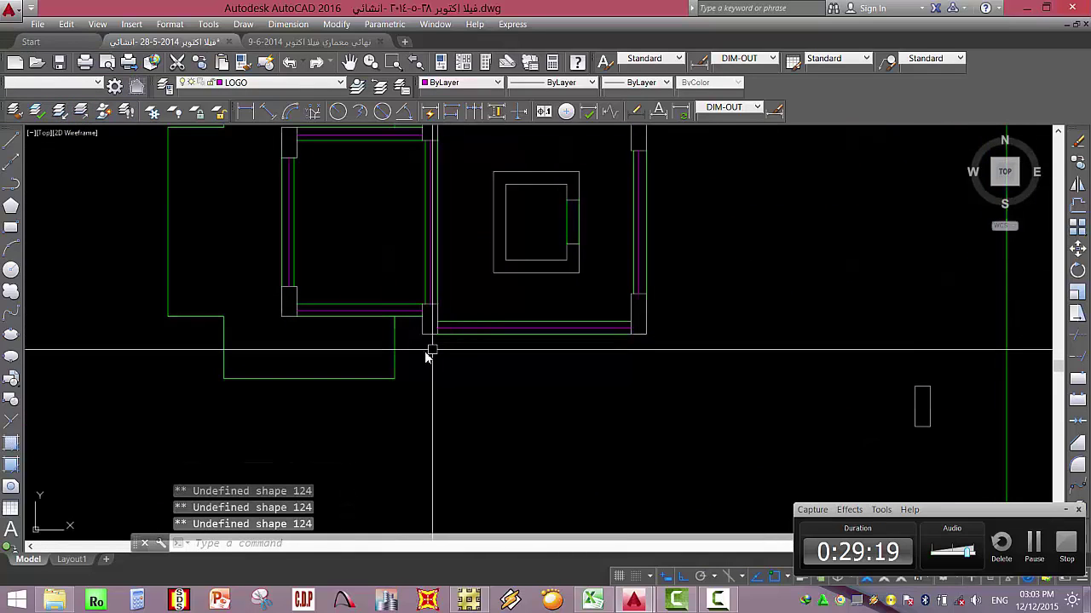
Isolate the COL and LOGO layers using the lower column between the two inner bays and the adjoining beam centre line.
left_click(460, 288)
left_click(463, 275)
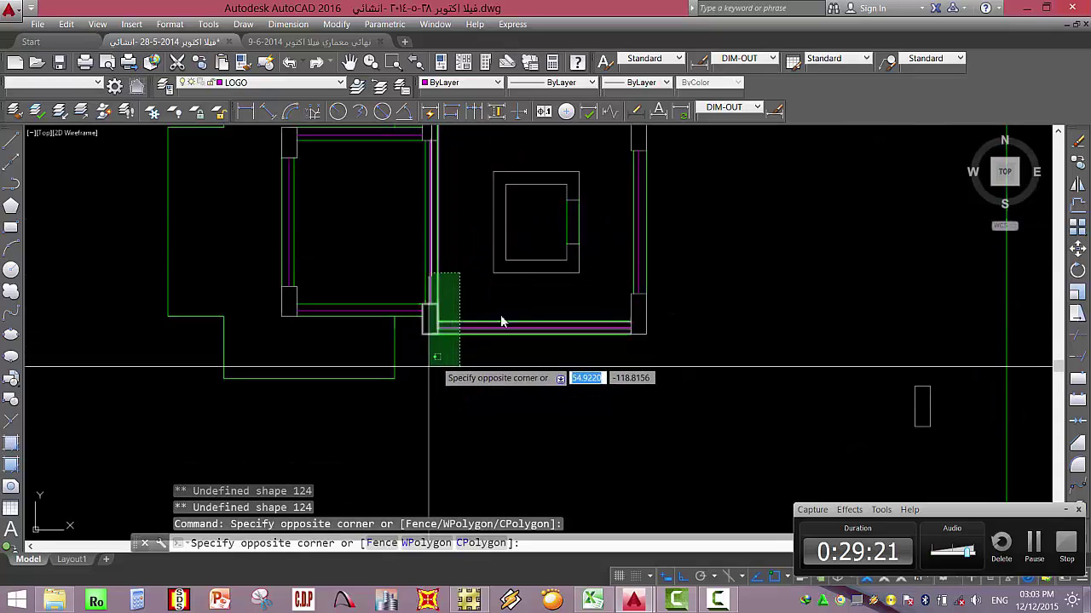
left_click(428, 349)
left_click(419, 358)
left_click(474, 293)
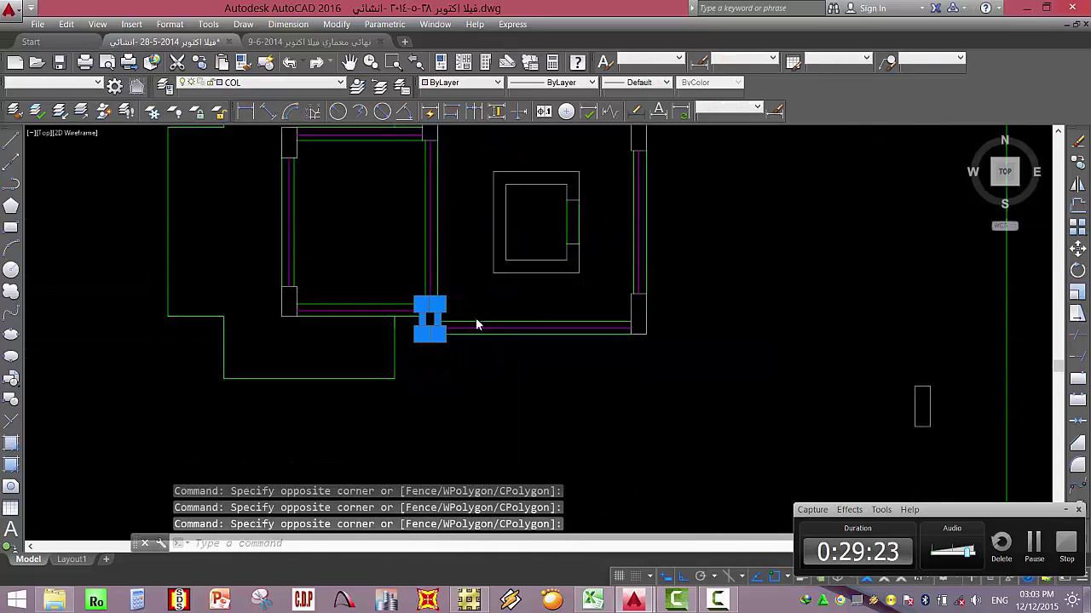
scroll(476, 322, "up", 2)
left_click(477, 319)
left_click(81, 111)
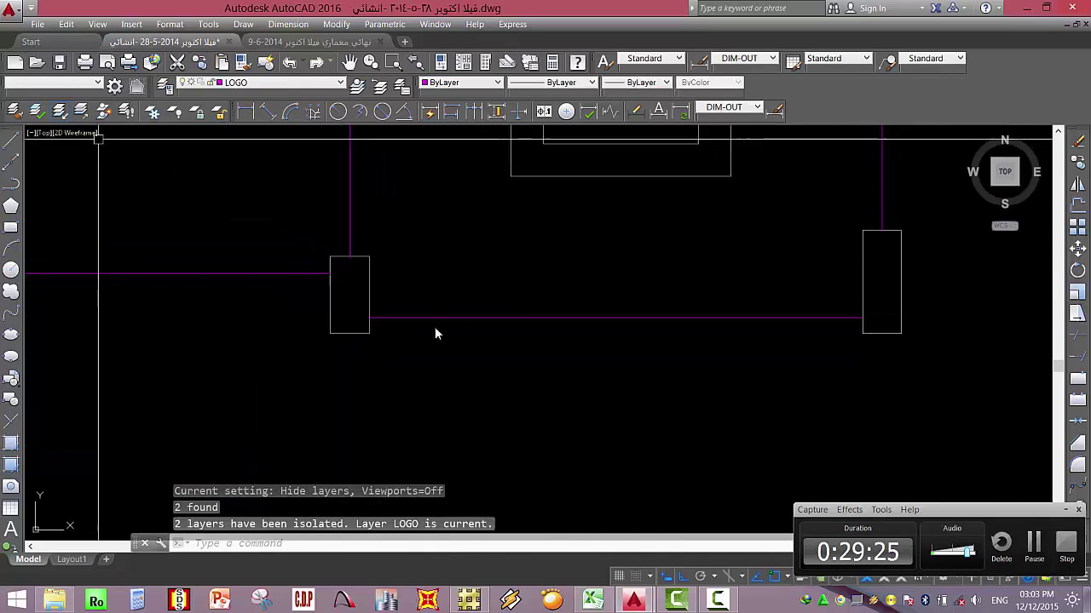
Window-select all columns and centre lines of the simplified villa plan, and undo the layer isolation.
scroll(435, 327, "down", 3)
left_click(454, 397)
left_click(290, 238)
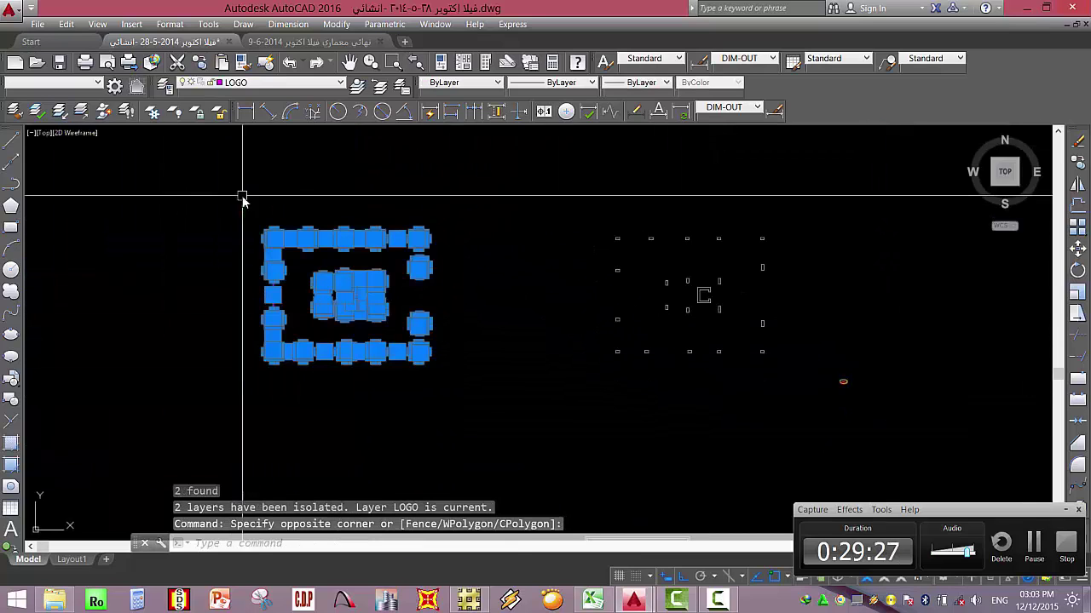
key("ctrl+z")
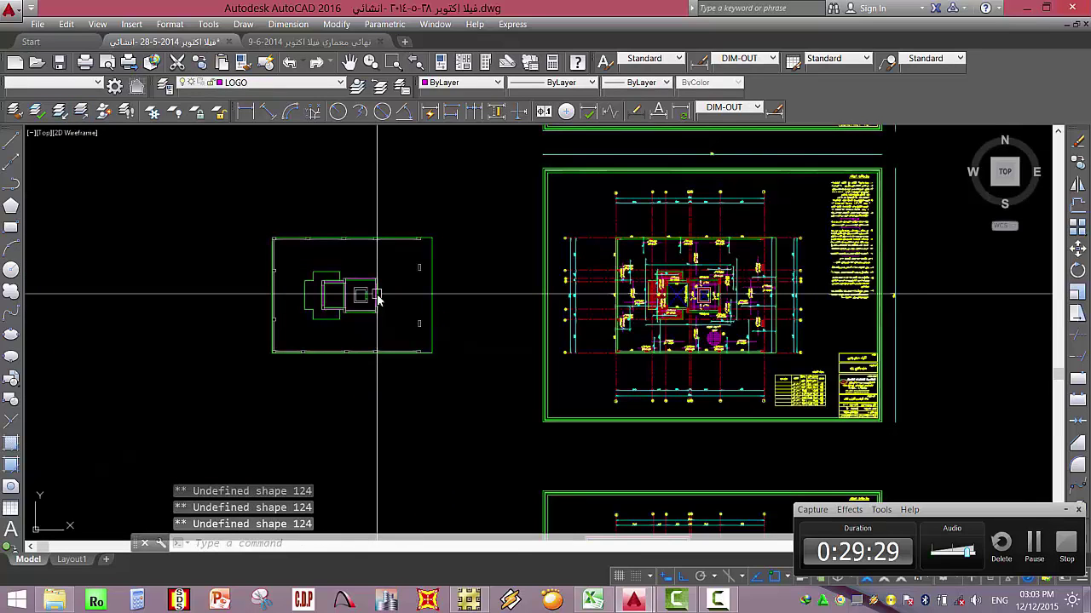
Recall the previous selection of columns and centre lines with SELECT, and add the plan's outer outline to it.
type("sel")
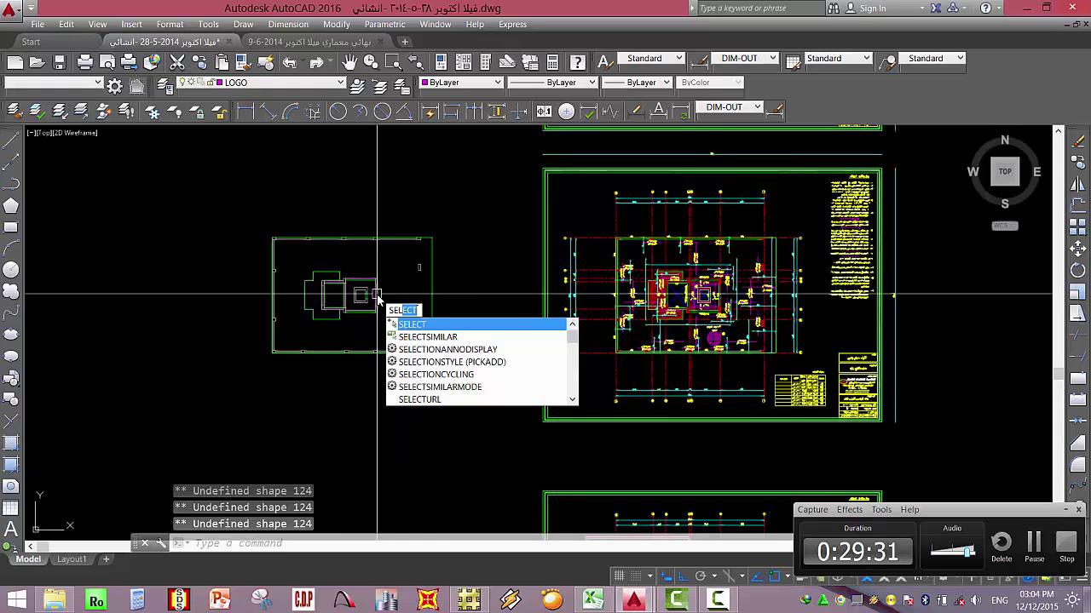
key("Return")
type("p")
key("Return")
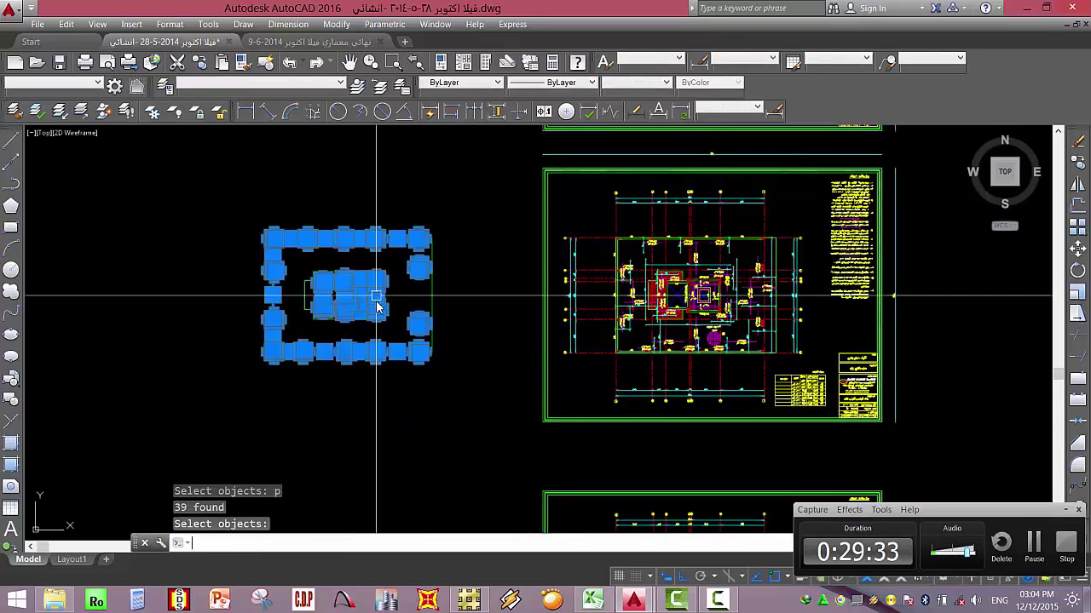
scroll(405, 306, "up", 2)
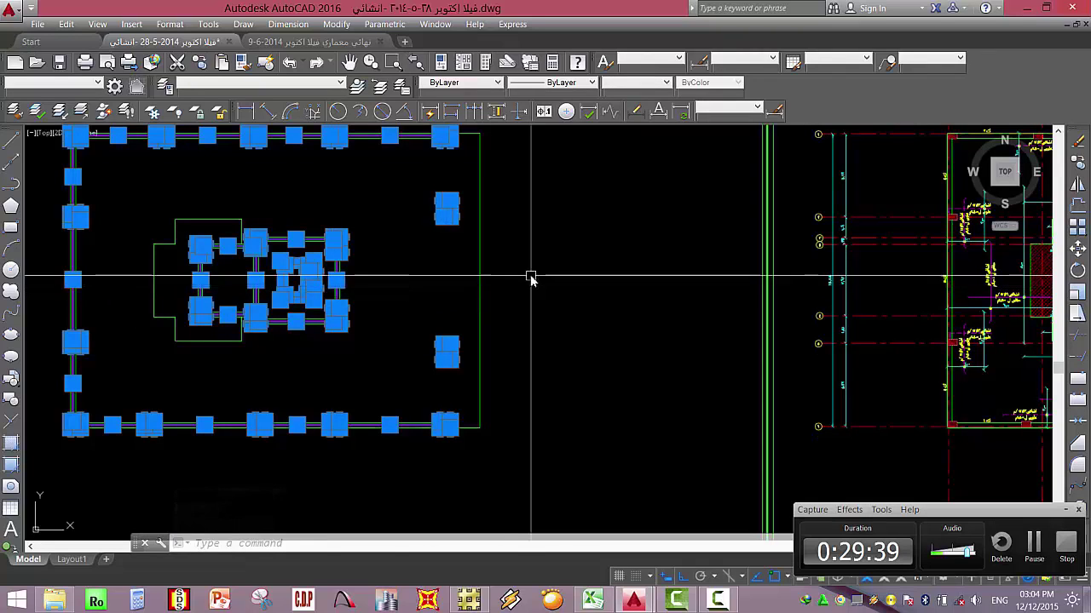
left_click(479, 294)
left_click(431, 309)
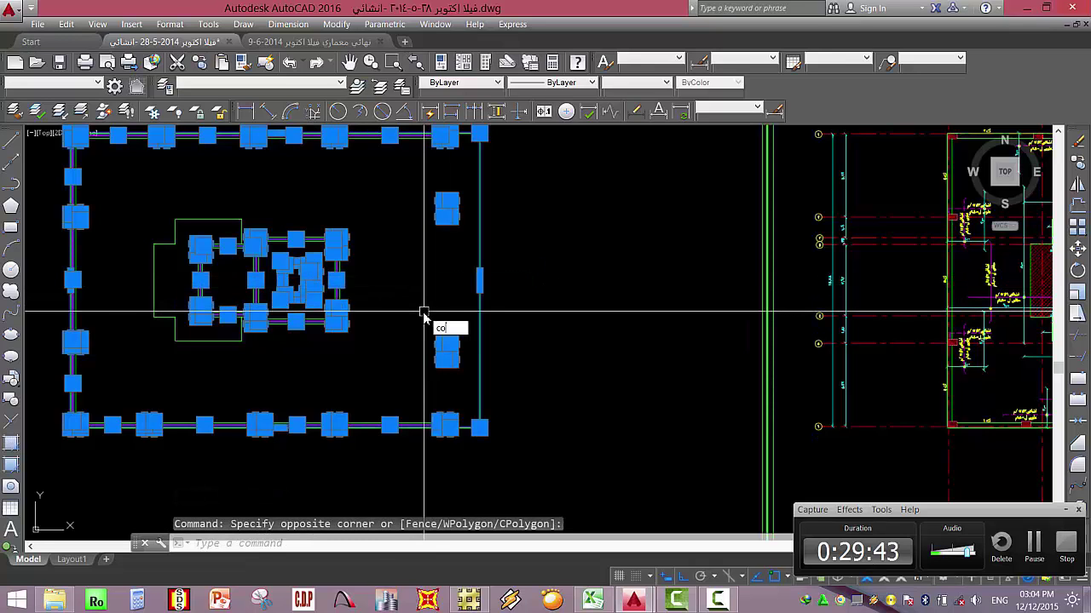
Copy the selected columns, centre lines and outline to the empty area above the simplified plan.
type("co")
key("Return")
left_click(426, 328)
scroll(430, 332, "down", 8)
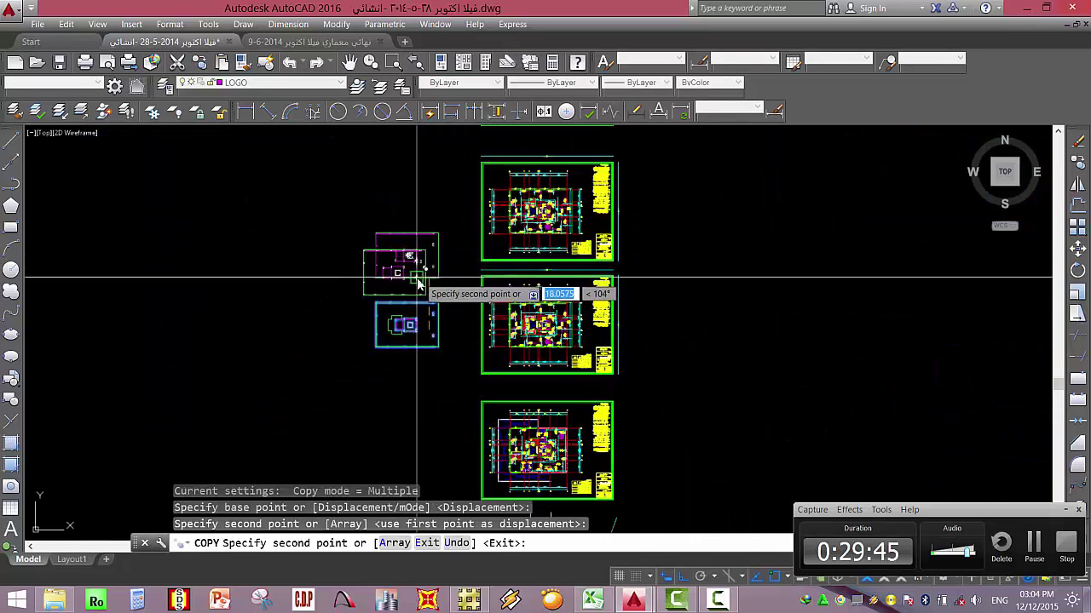
scroll(418, 283, "up", 6)
key("Escape")
key("Escape")
key("Escape")
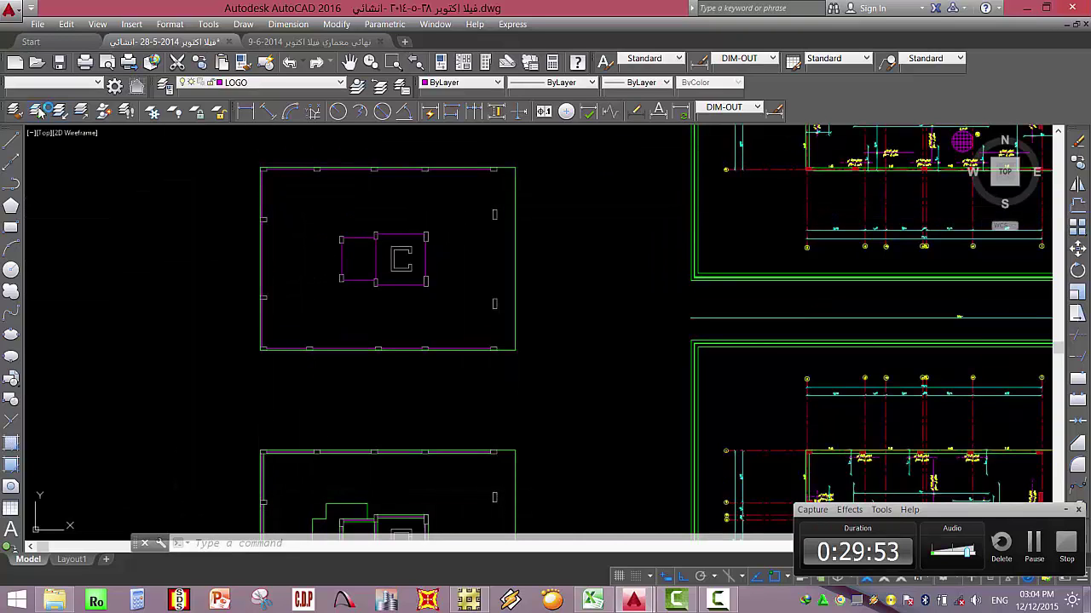
left_click(63, 114)
key("Escape")
key("Escape")
Explode the upper column on the copied plan's left edge, and undo the explode.
scroll(266, 227, "up", 4)
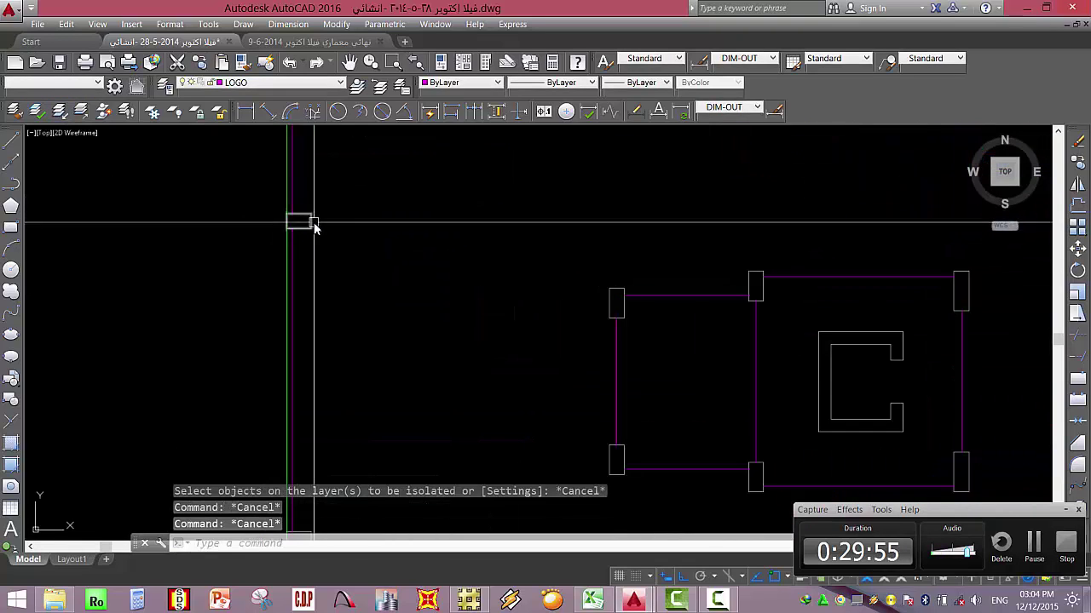
left_click(303, 220)
type("x")
key("Return")
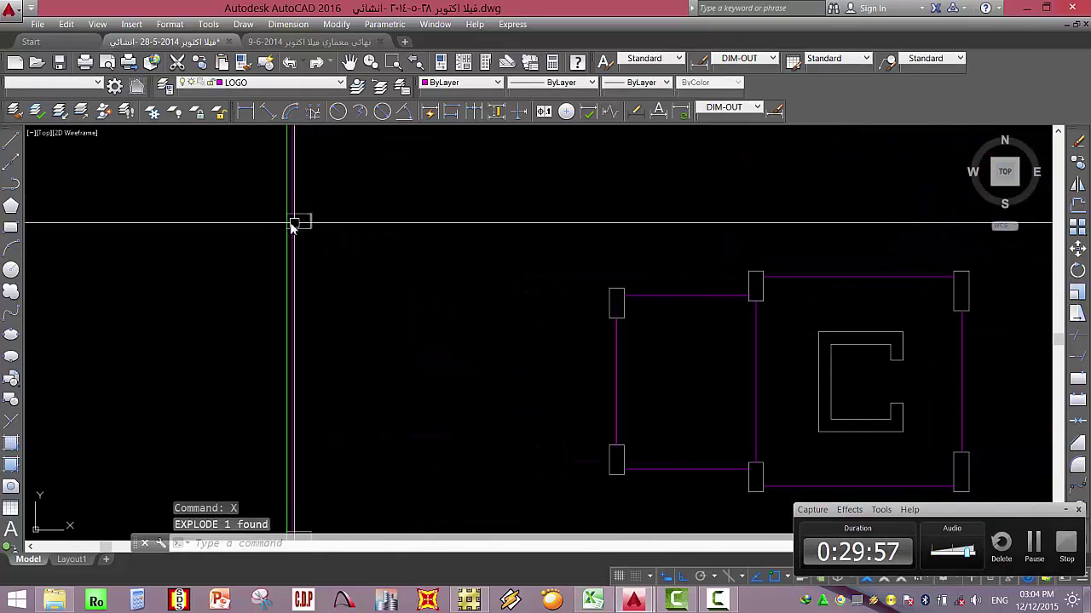
scroll(300, 220, "up", 3)
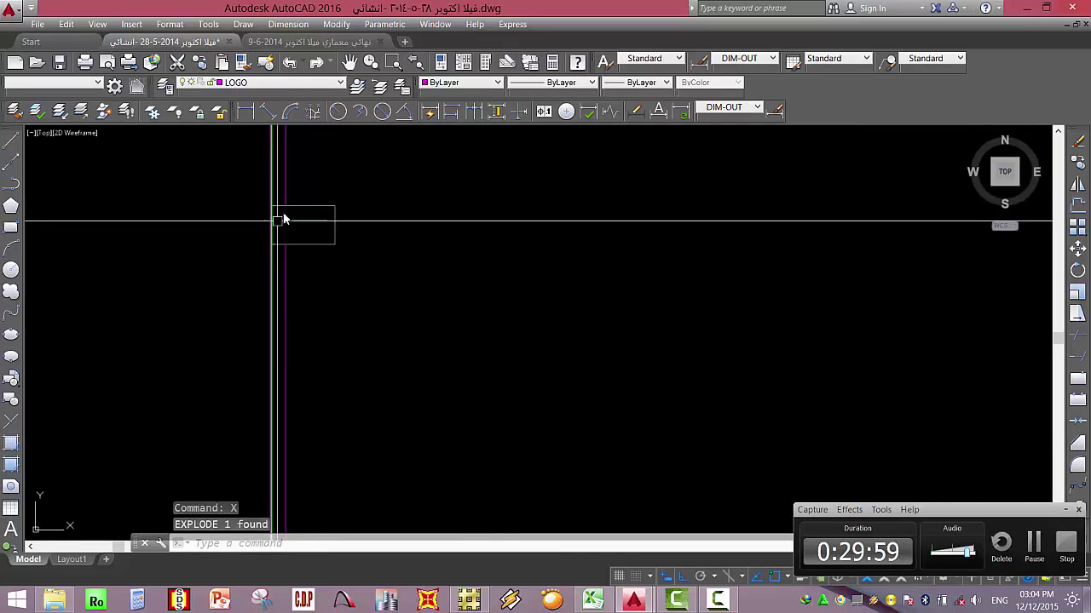
key("ctrl+z")
key("ctrl+z")
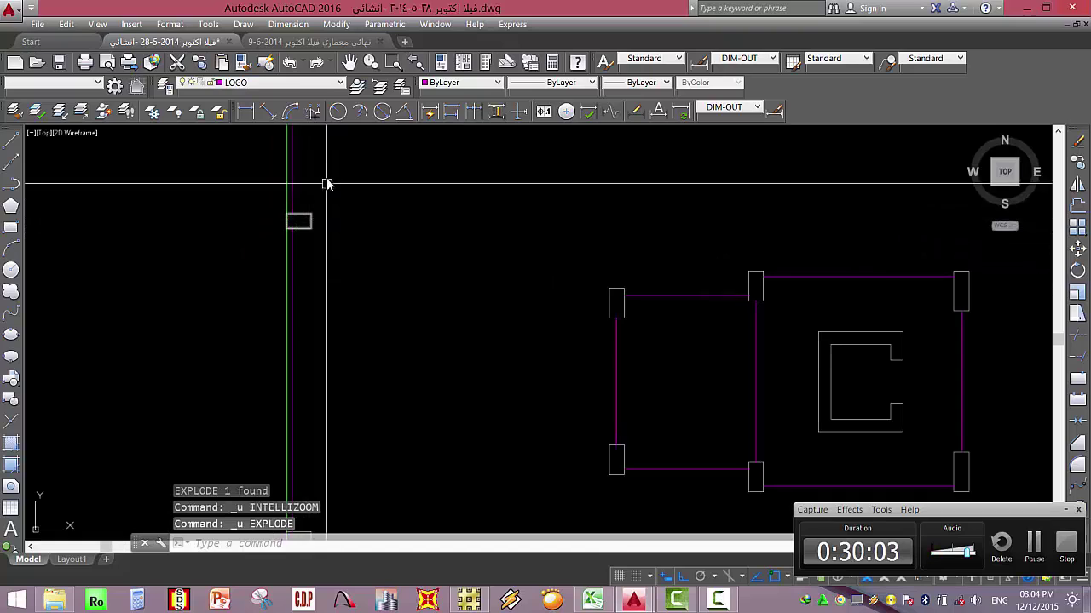
Save the structural drawing.
scroll(326, 180, "down", 4)
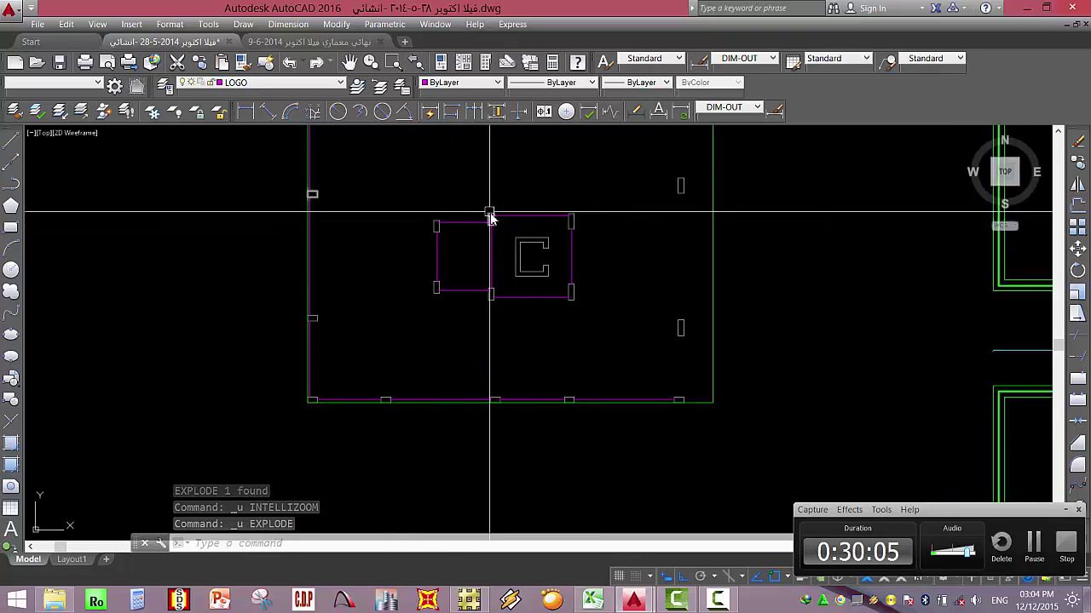
left_click(59, 63)
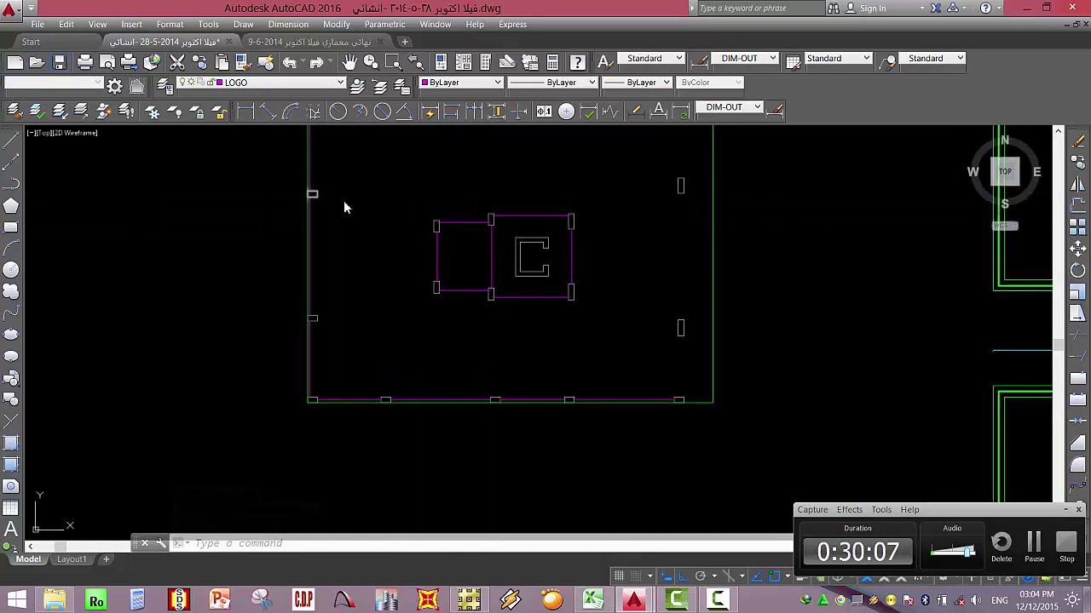
Erase the upper column on the copied plan's left edge, and undo the erase.
scroll(324, 190, "up", 5)
left_click(302, 157)
left_click(264, 253)
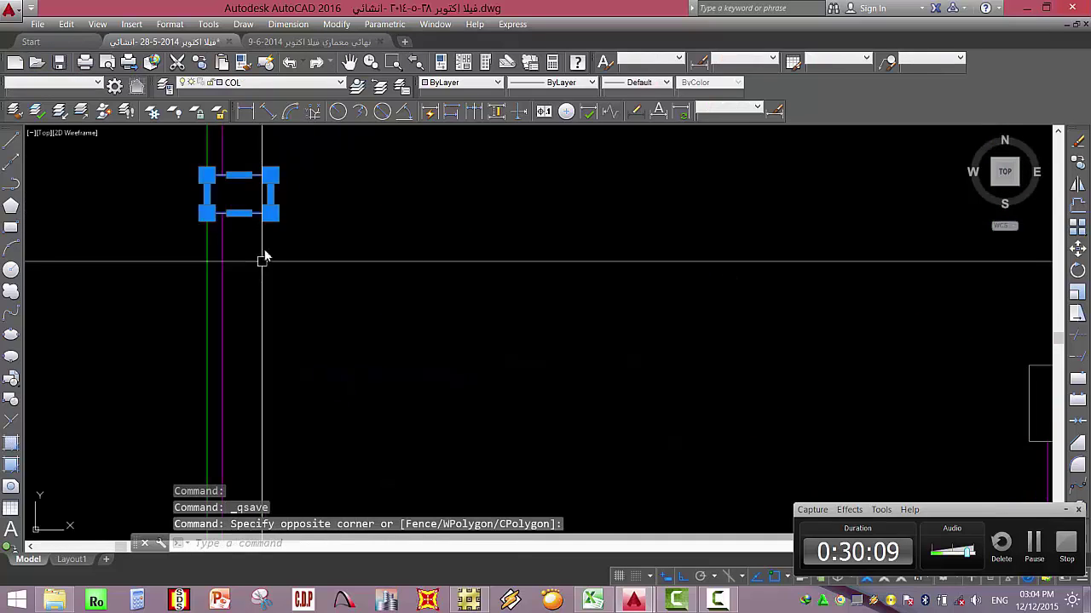
scroll(247, 256, "down", 3)
key("Escape")
key("Escape")
left_click(214, 219)
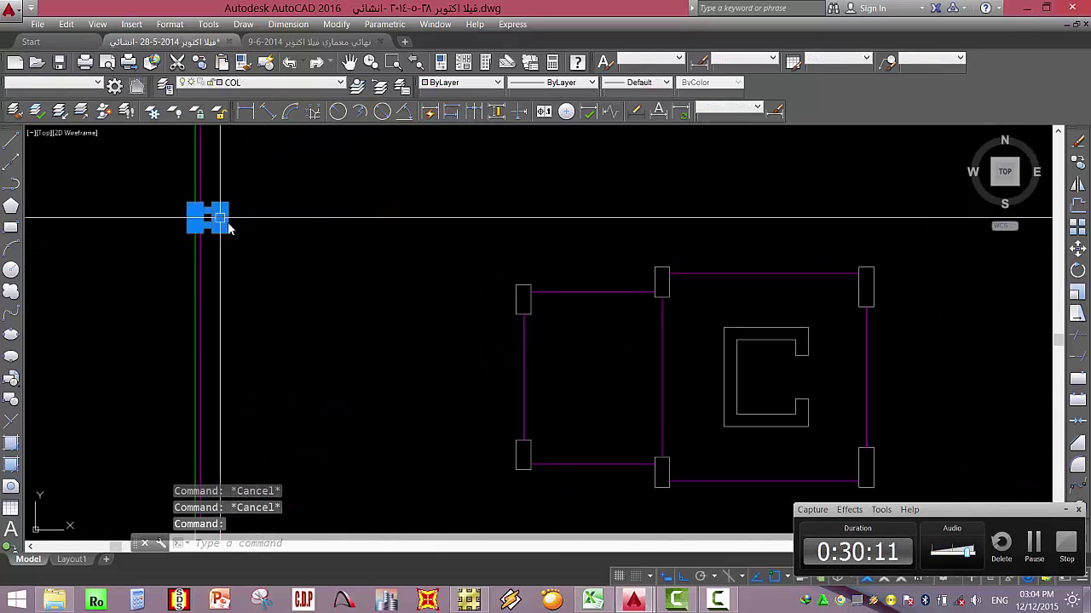
key("Delete")
key("ctrl+z")
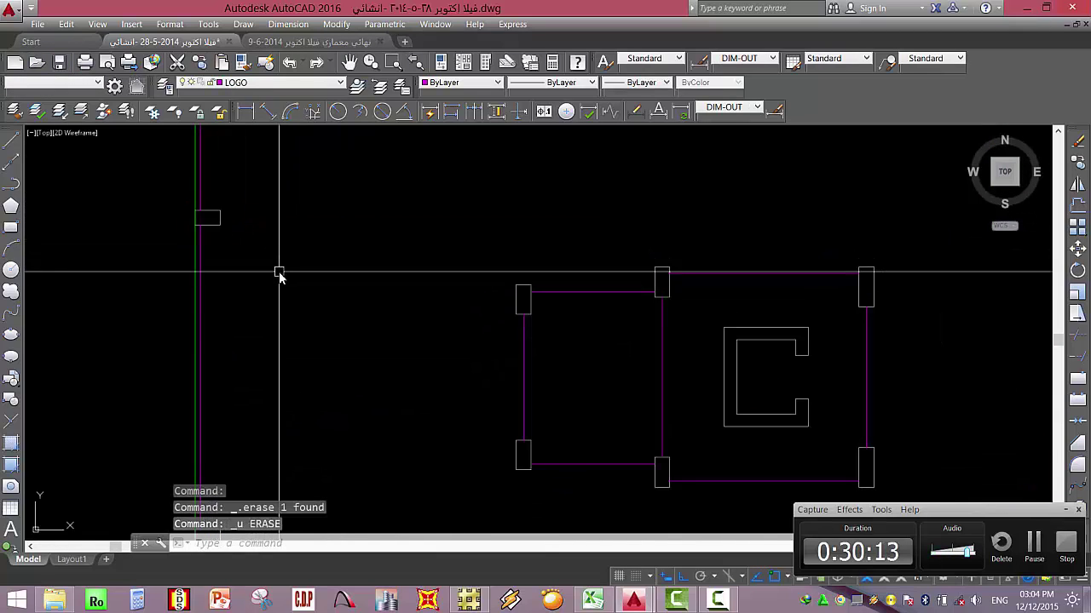
left_click(577, 358)
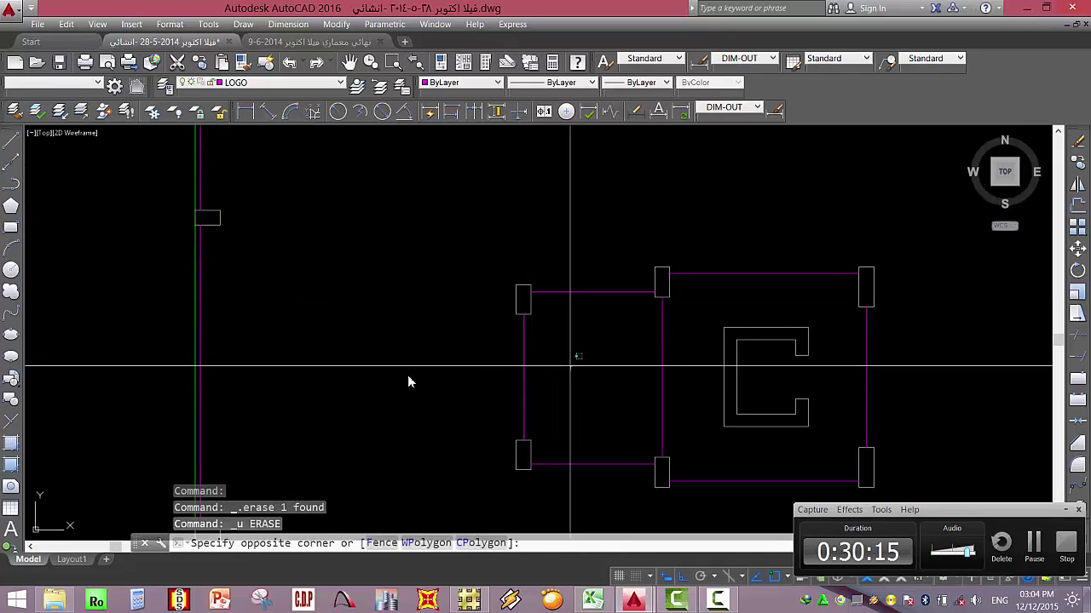
left_click(423, 215)
scroll(364, 306, "down", 8)
scroll(364, 307, "up", 4)
key("Escape")
key("Escape")
key("Escape")
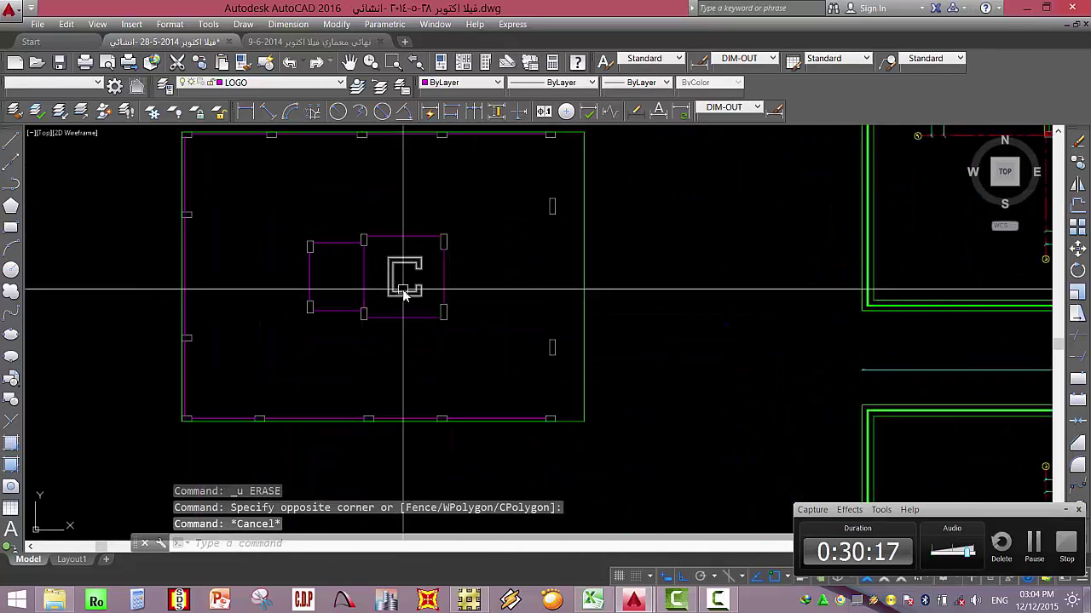
Save the structural drawing again and start a new blank drawing.
scroll(418, 323, "down", 5)
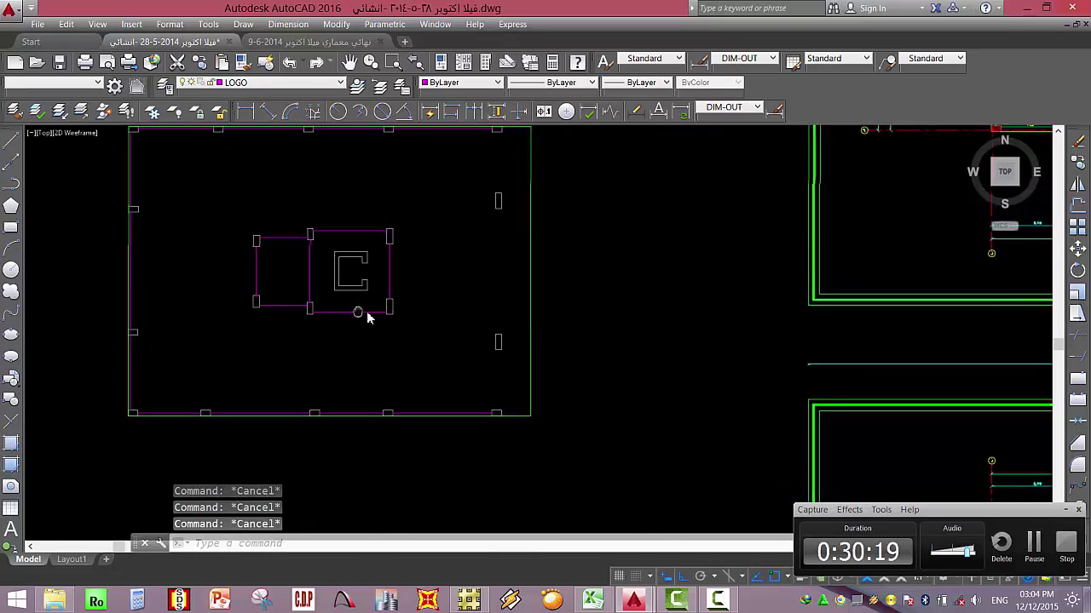
scroll(283, 202, "down", 2)
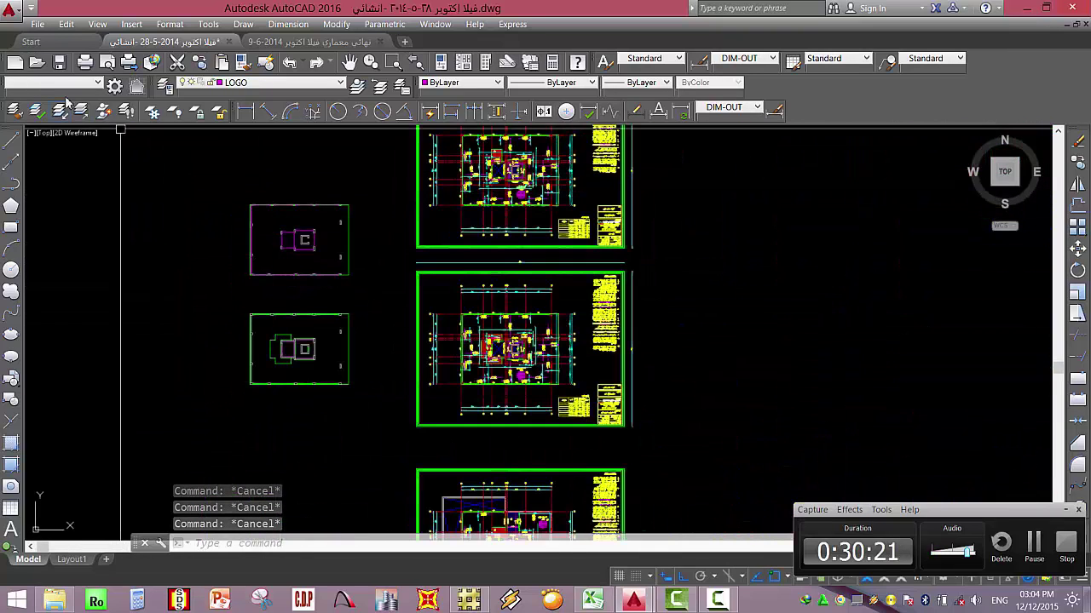
left_click(55, 67)
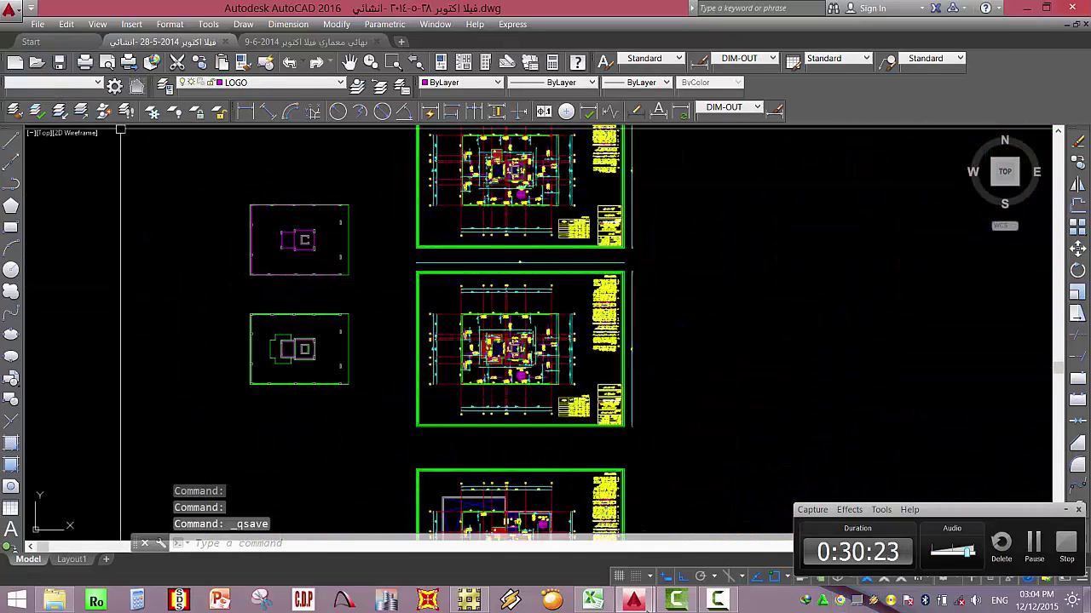
left_click(30, 41)
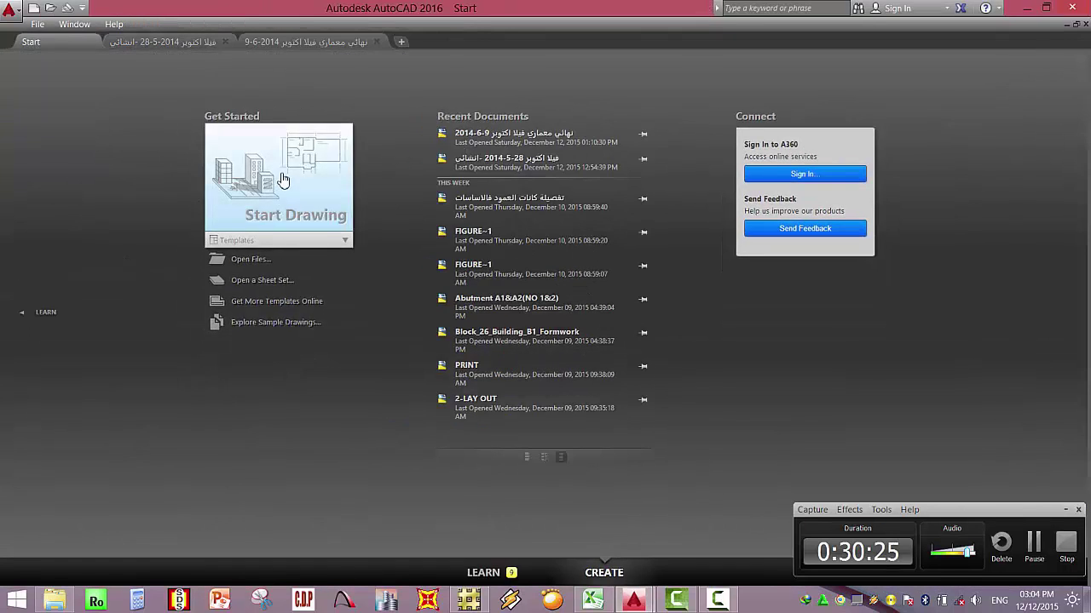
left_click(283, 181)
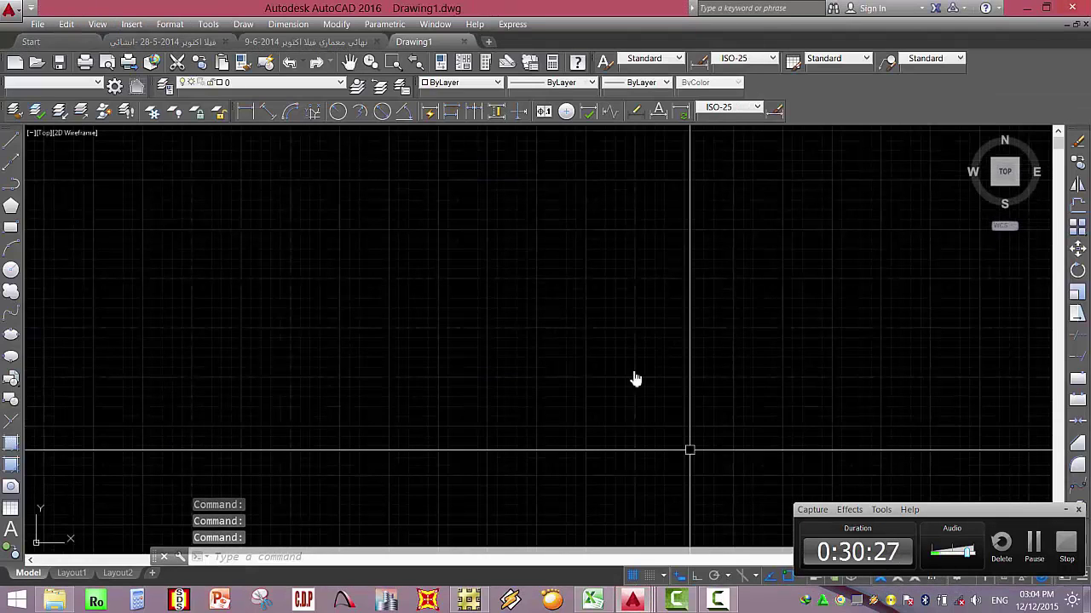
In the structural drawing, copy the whole upper simplified plan to the clipboard with its lower-left corner as base point.
left_click(188, 40)
left_click(375, 186)
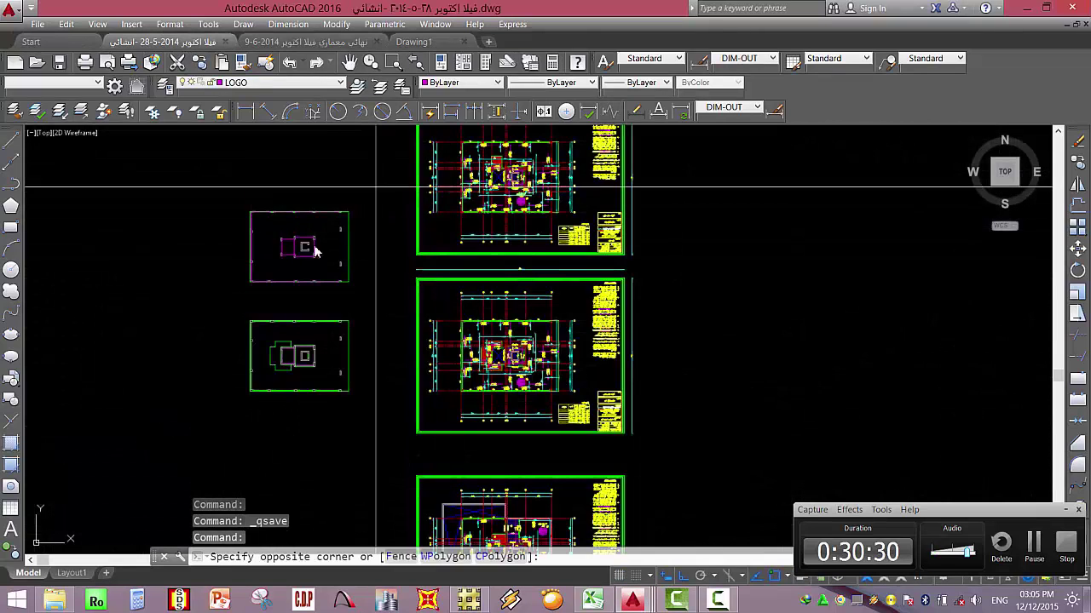
left_click(207, 294)
key("ctrl+shift+c")
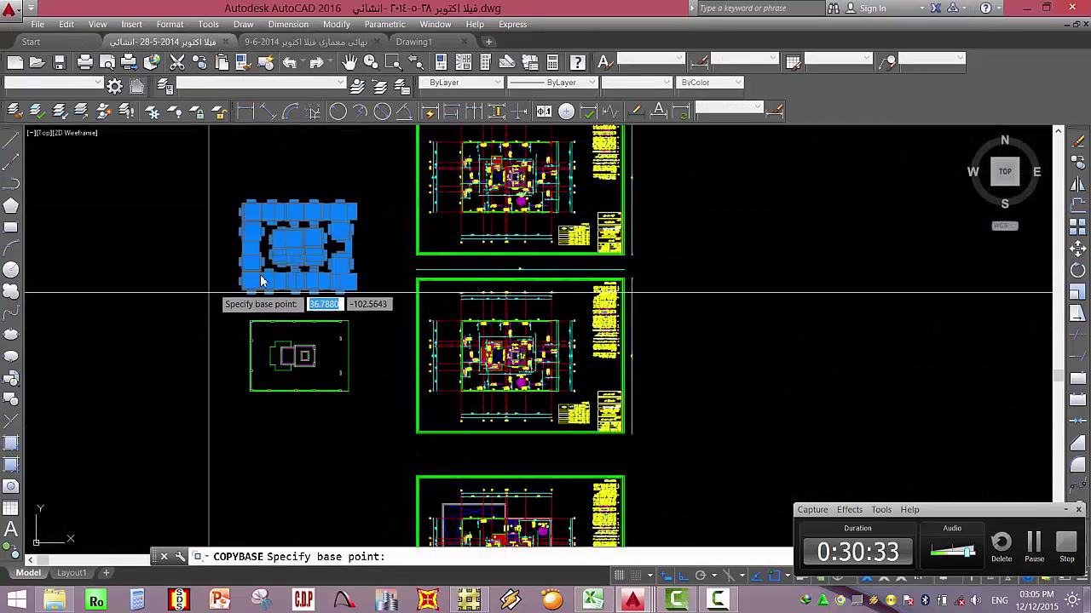
scroll(170, 358, "up", 5)
middle_click_drag(171, 358, 541, 356)
scroll(338, 315, "up", 2)
scroll(338, 316, "down", 2)
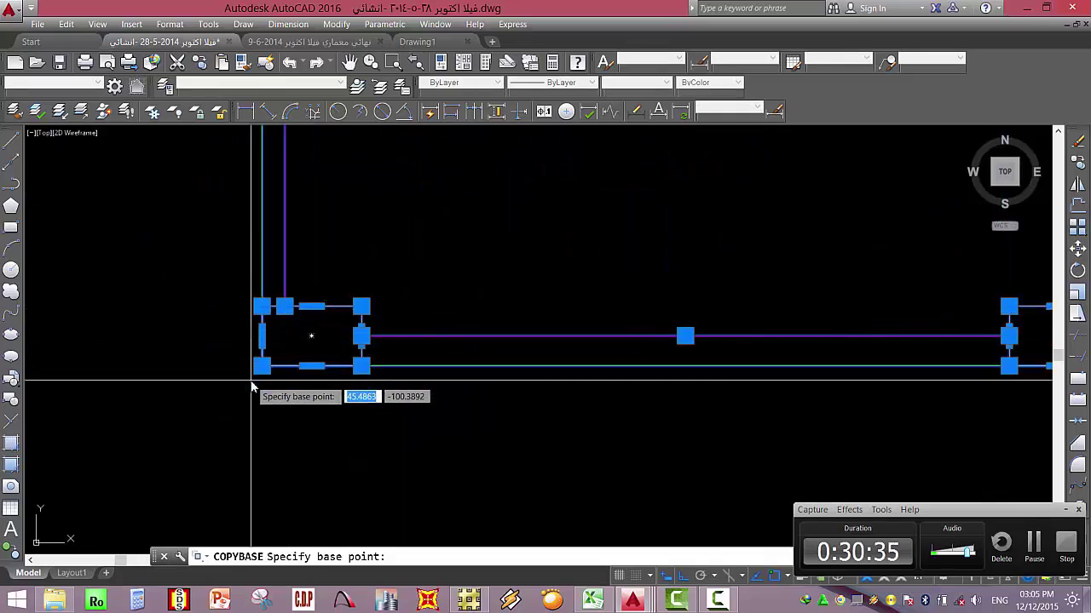
scroll(292, 324, "up", 2)
left_click(292, 319)
Paste the plan into Drawing1 with its base point at 0,0,0 and check its placement at the origin.
left_click(417, 41)
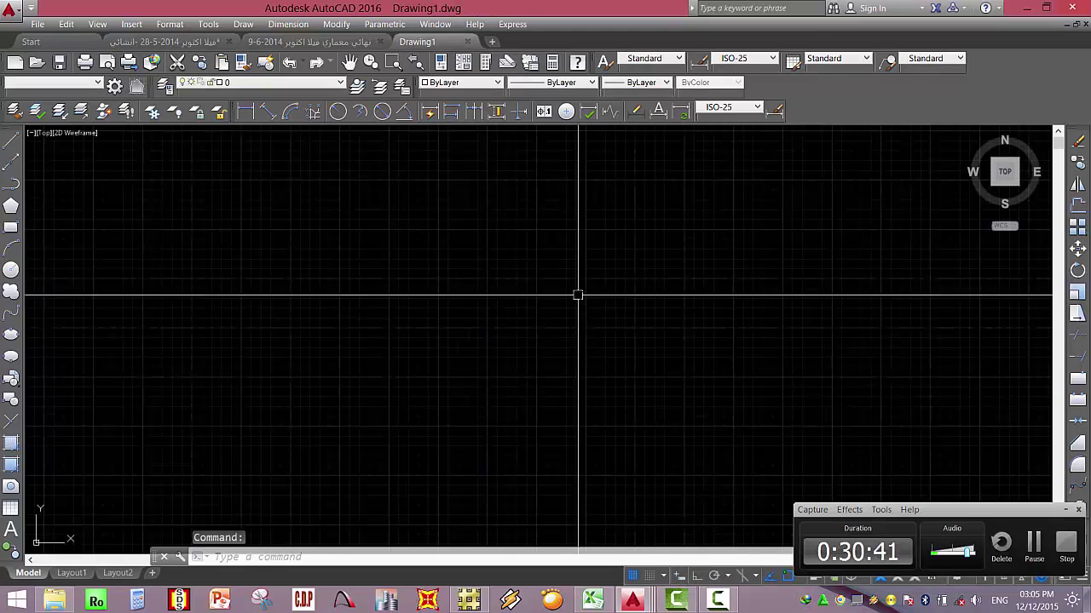
key("ctrl+v")
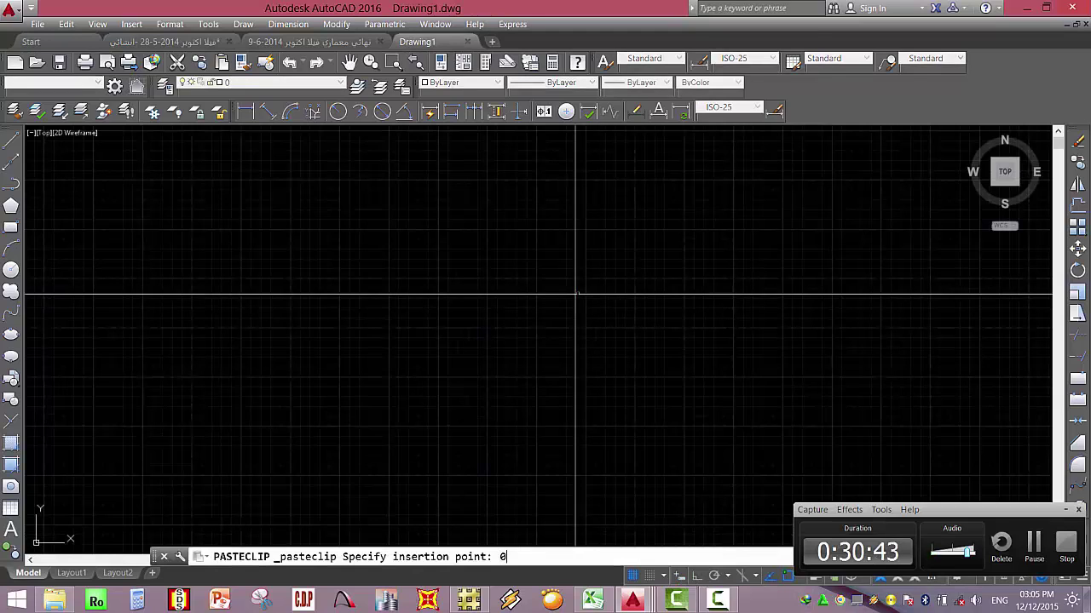
type("0,0,0")
key("Return")
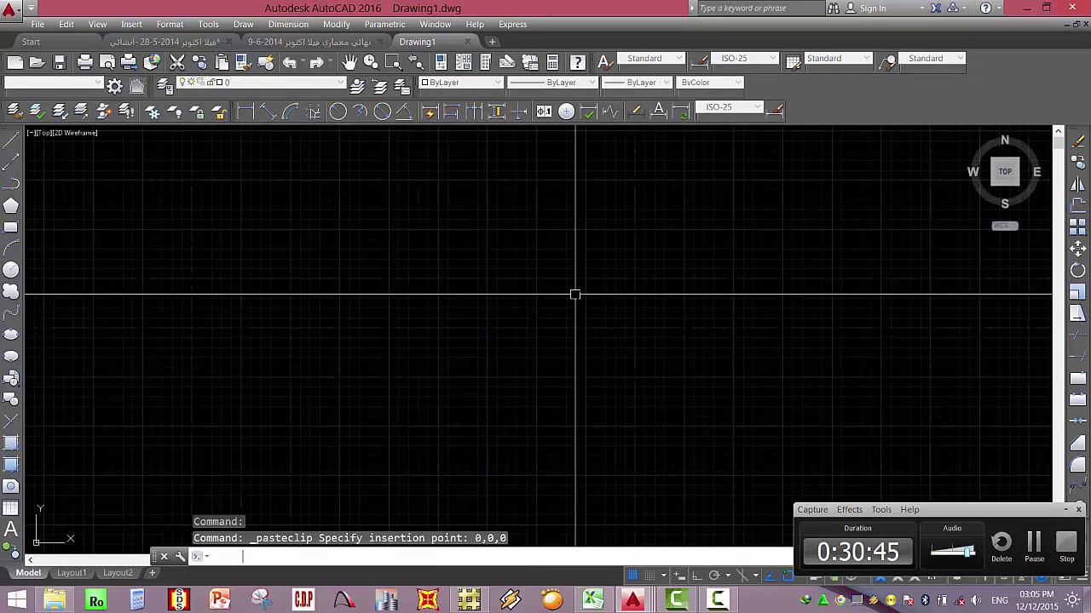
middle_click(578, 295)
middle_click(578, 295)
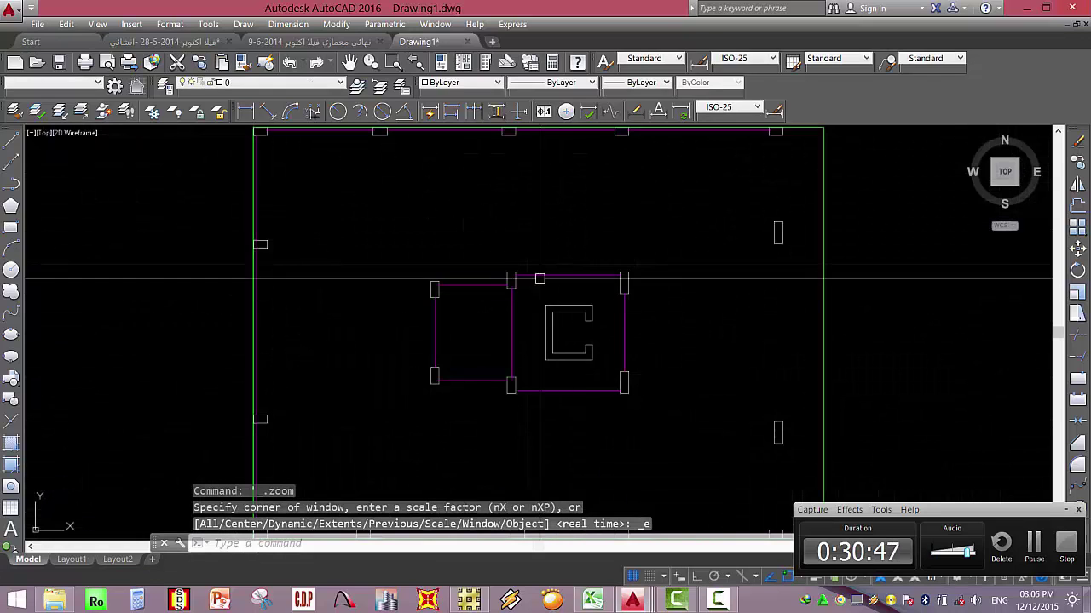
scroll(538, 278, "down", 6)
scroll(394, 384, "up", 4)
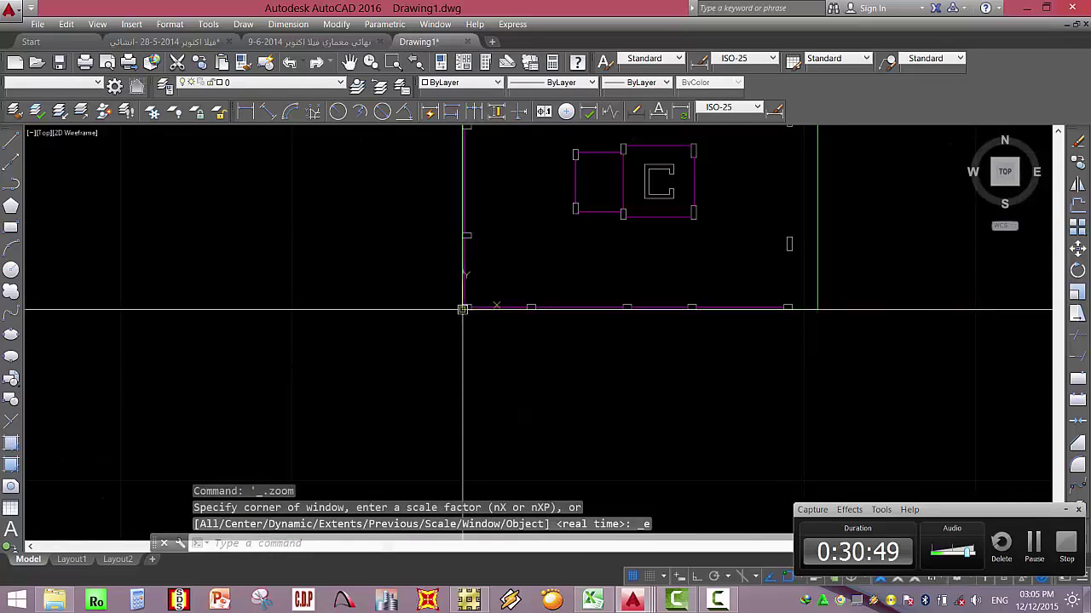
scroll(467, 309, "up", 2)
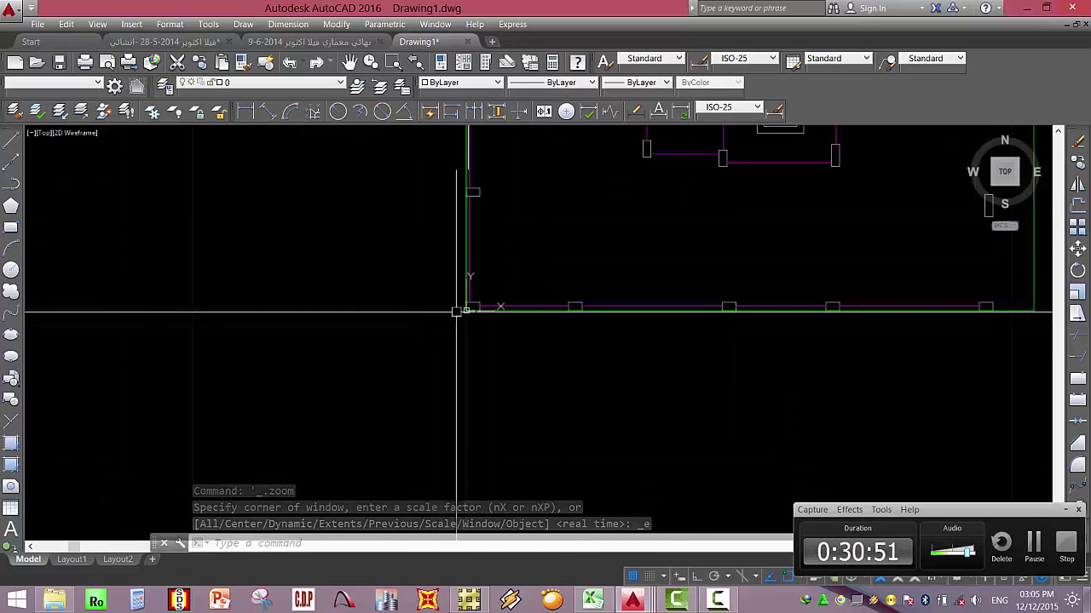
scroll(260, 369, "down", 5)
scroll(333, 365, "up", 4)
middle_click_drag(297, 326, 317, 405)
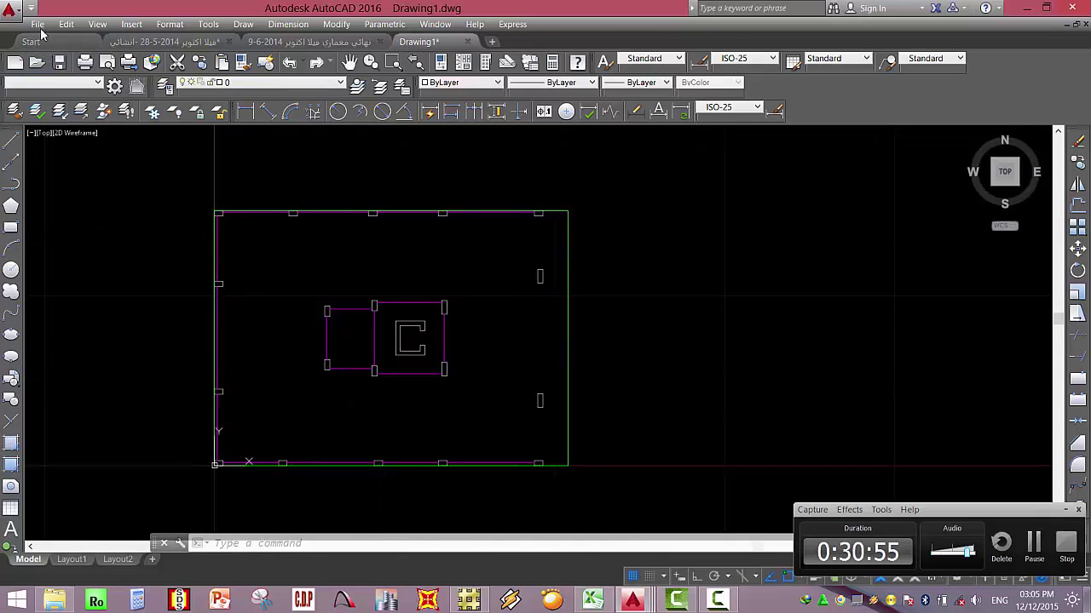
Start a Save As for the new drawing and browse the project folders for a save location.
left_click(38, 24)
left_click(92, 179)
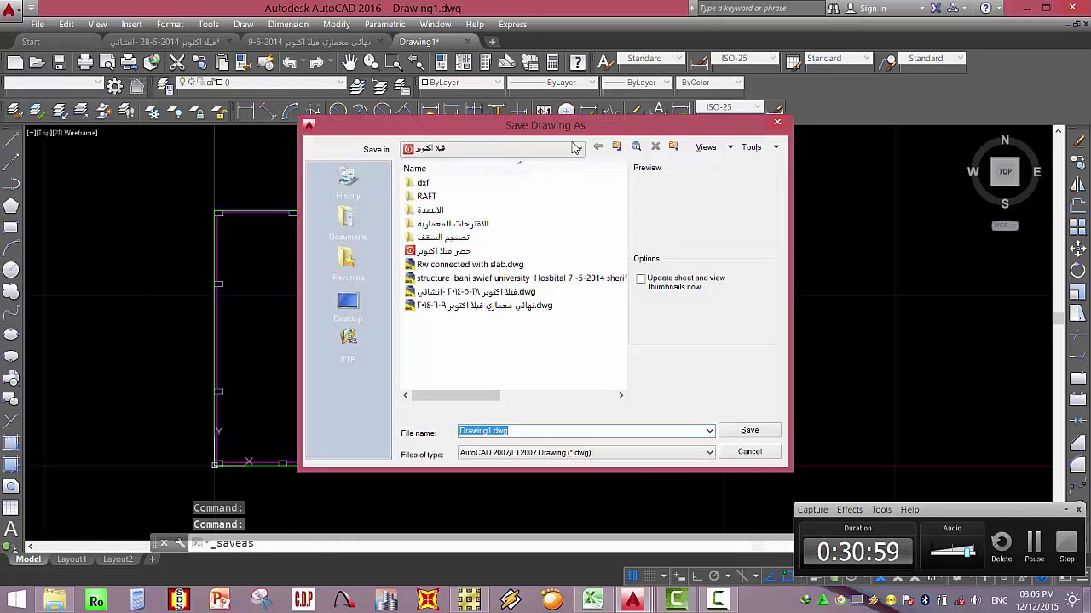
left_click(617, 148)
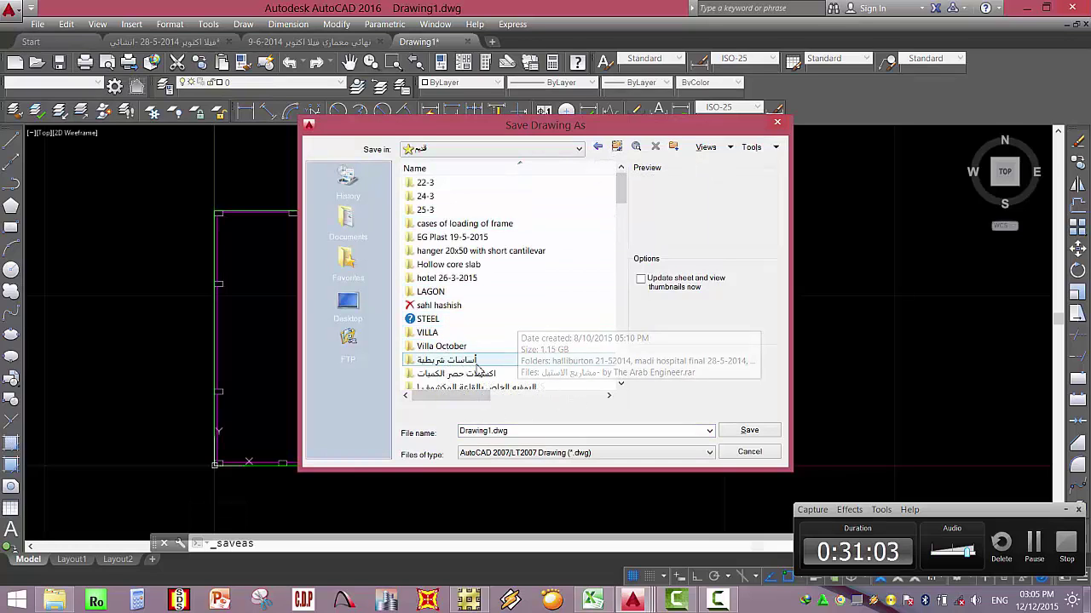
scroll(477, 368, "down", 2)
scroll(477, 369, "down", 10)
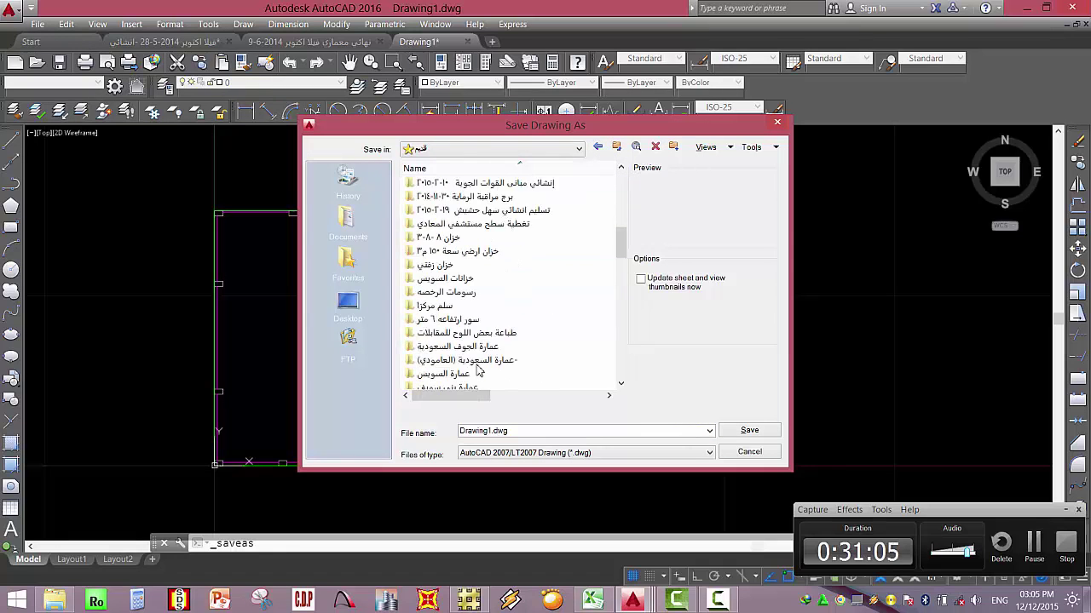
double_click(430, 333)
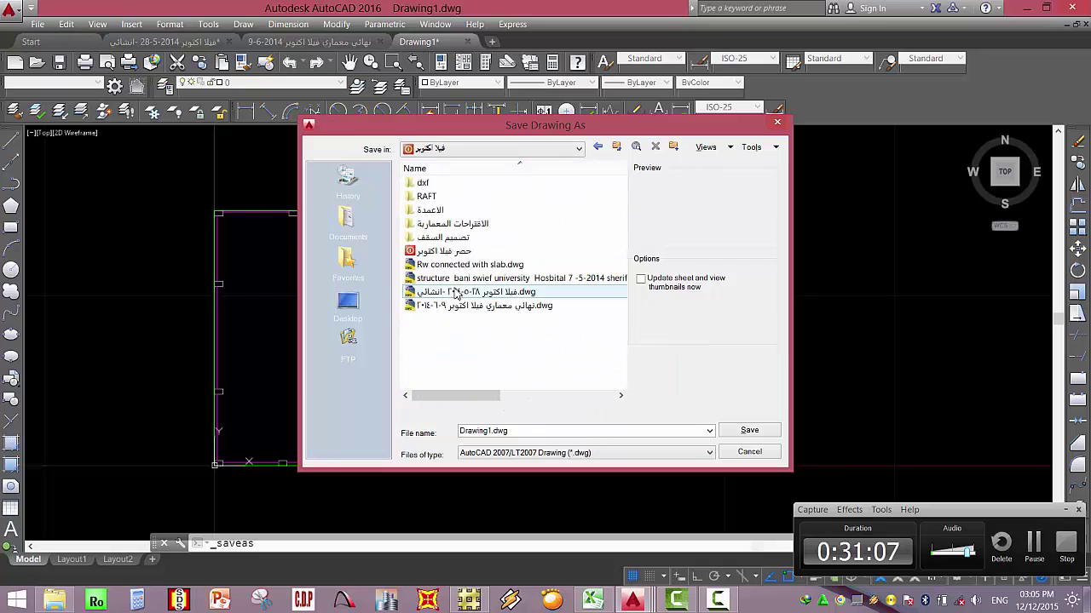
left_click(617, 147)
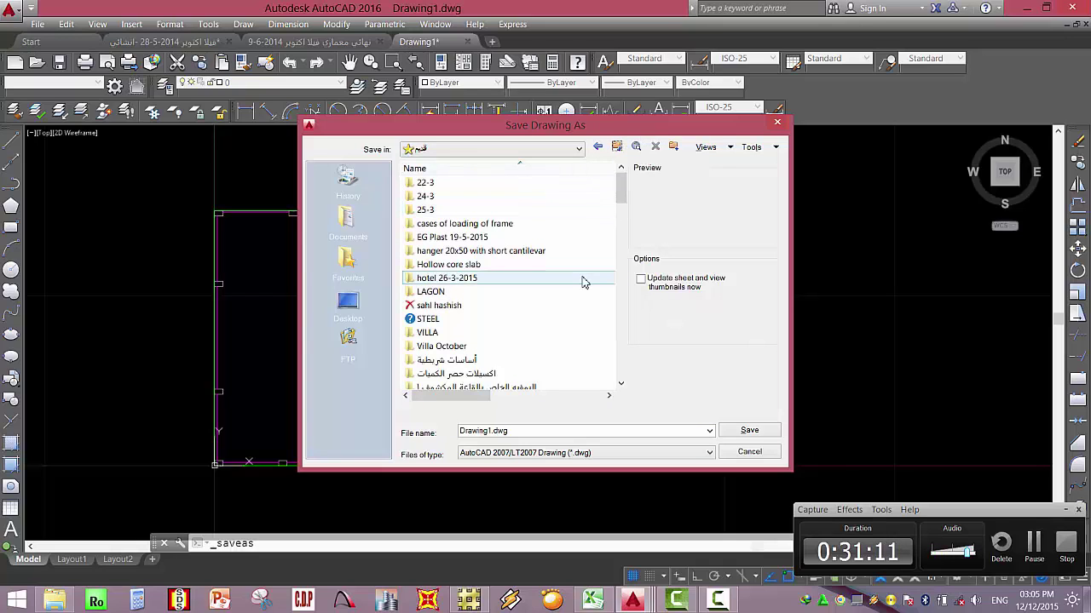
scroll(582, 281, "down", 10)
scroll(449, 338, "down", 5)
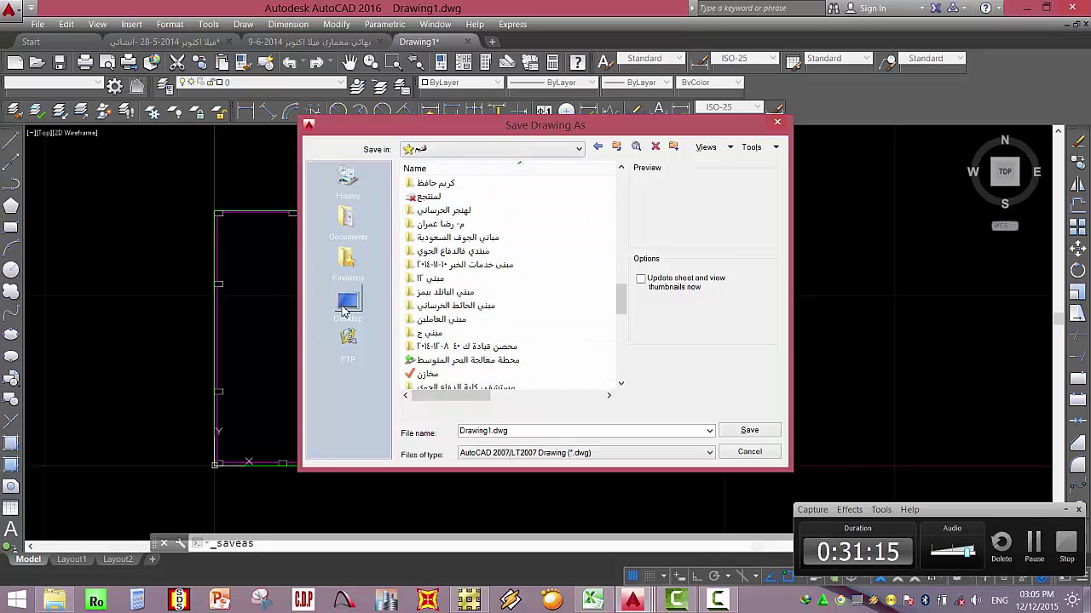
Create a Desktop folder named with a surname and save Drawing1.dwg in it in AutoCAD 2007/LT2007 format.
left_click(348, 304)
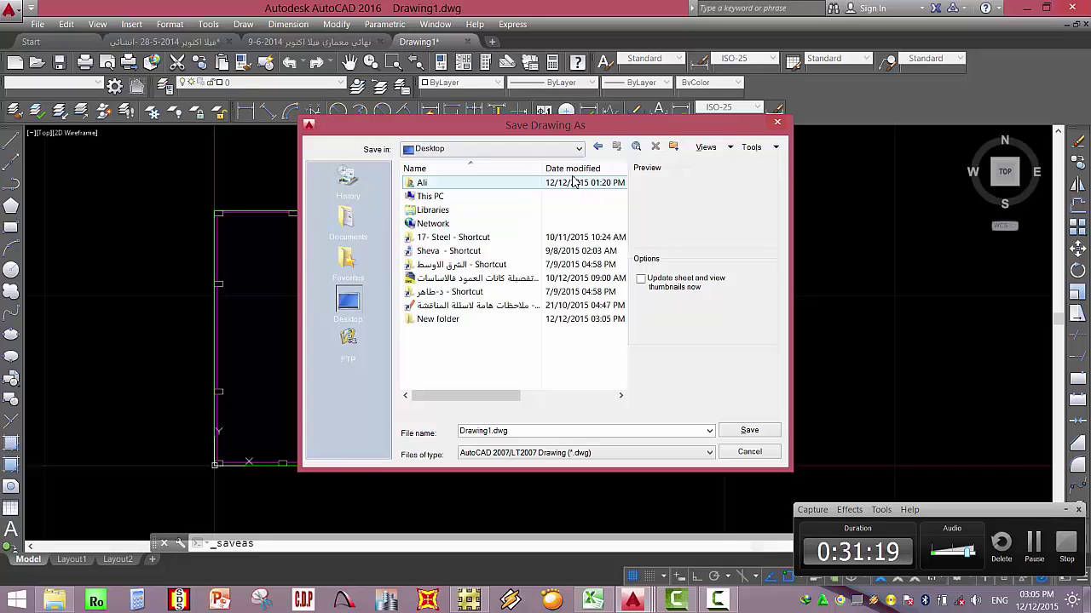
right_click(429, 322)
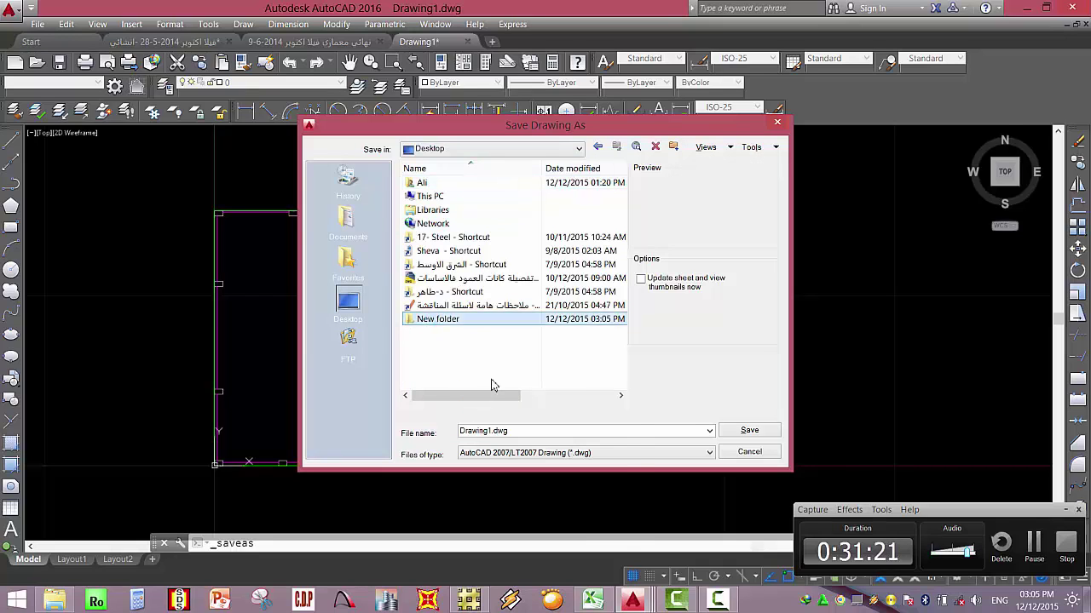
left_click(428, 559)
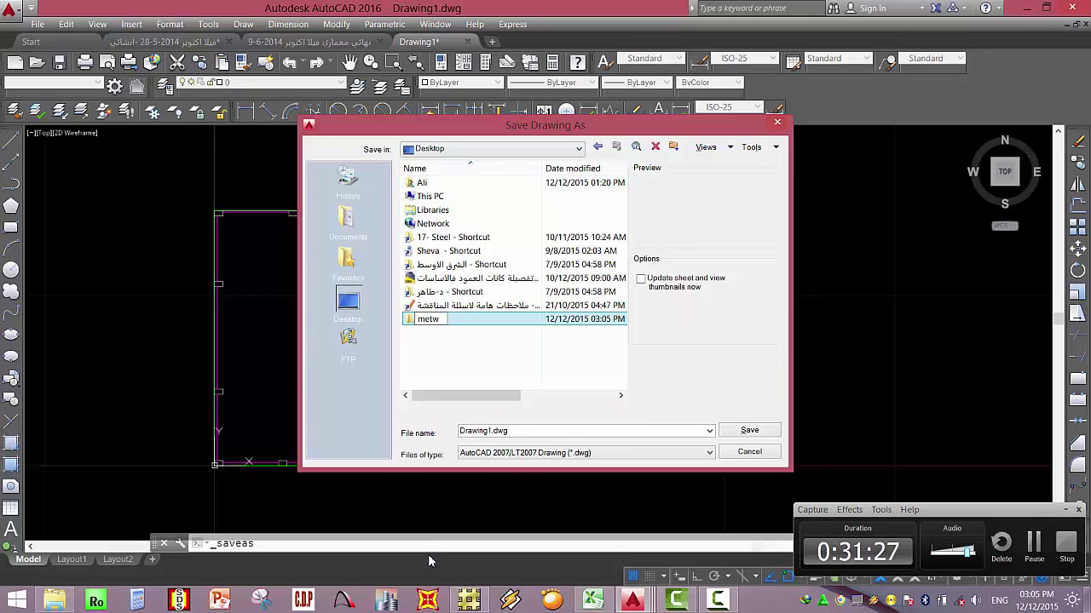
key("Return")
key("Return")
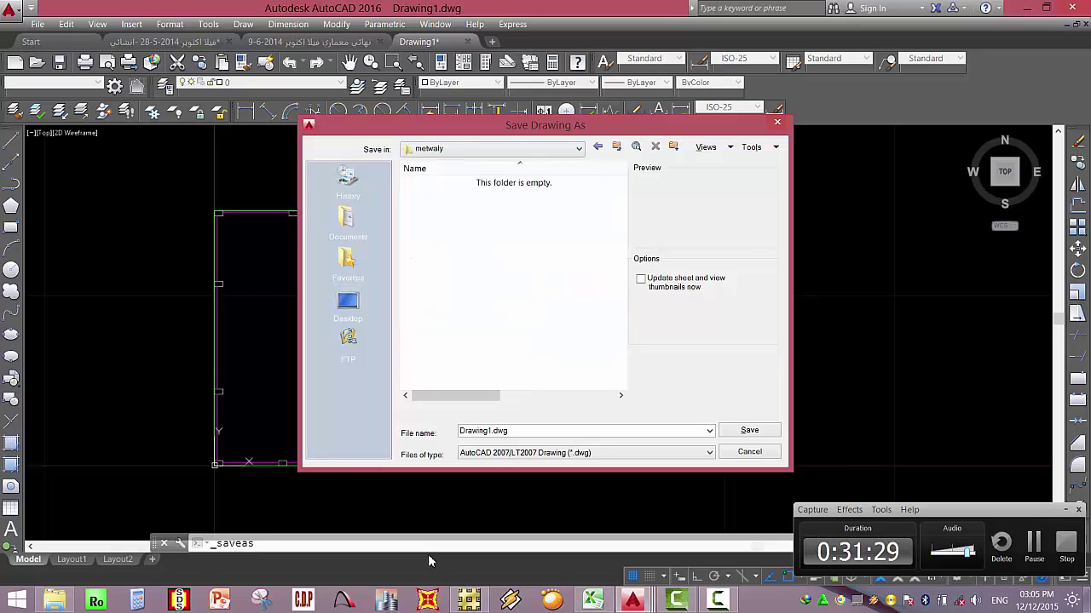
left_click(749, 432)
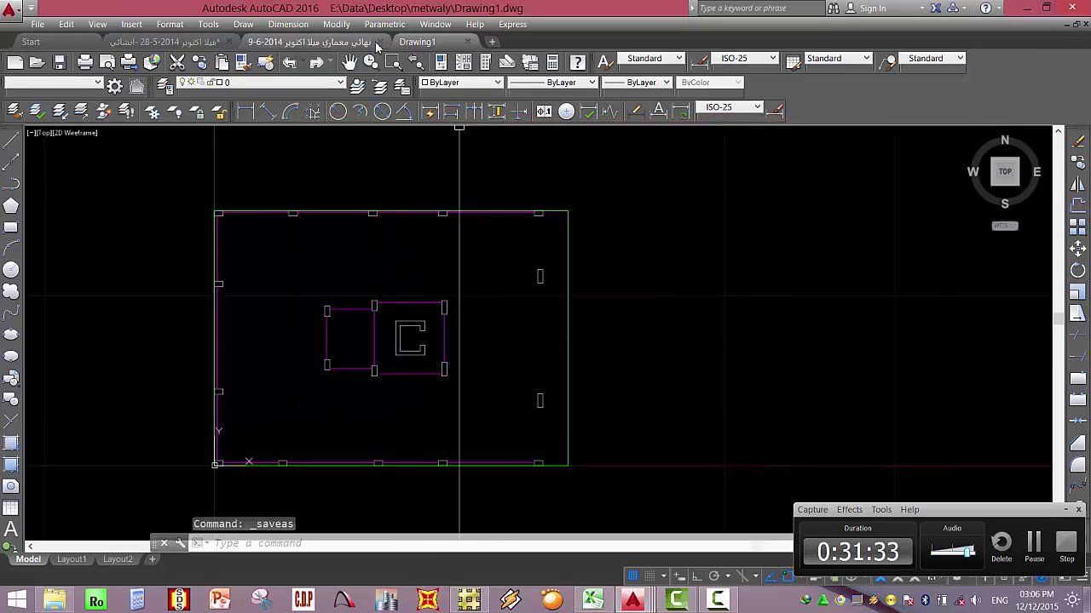
Close Drawing1, switch to File Explorer and copy Safe-File-Templete-2012.FDB from the SAFE template subfolder of WORK on drive E:.
left_click(466, 42)
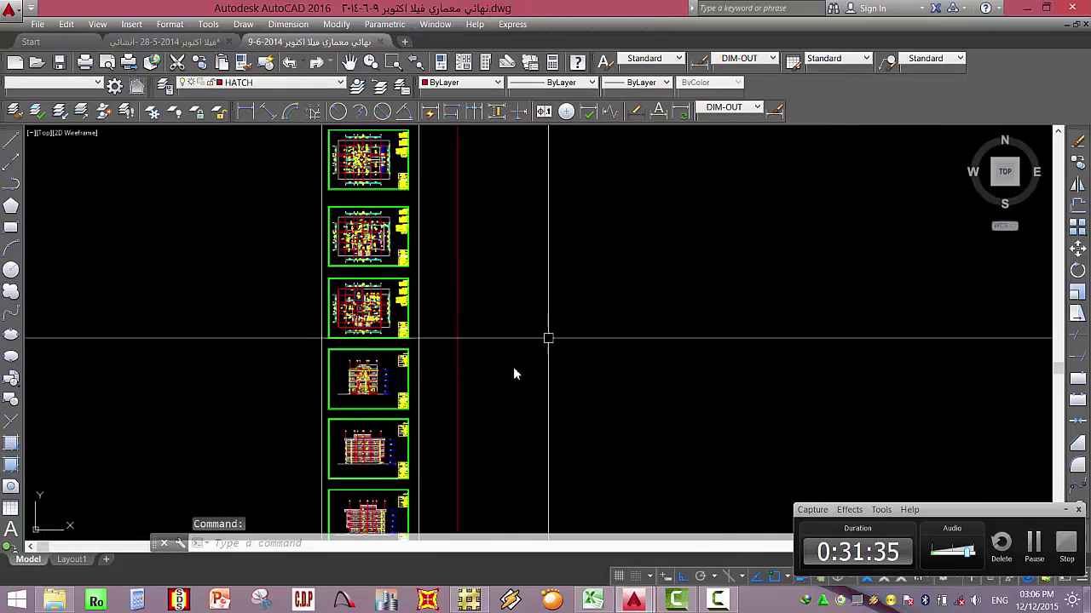
left_click(68, 602)
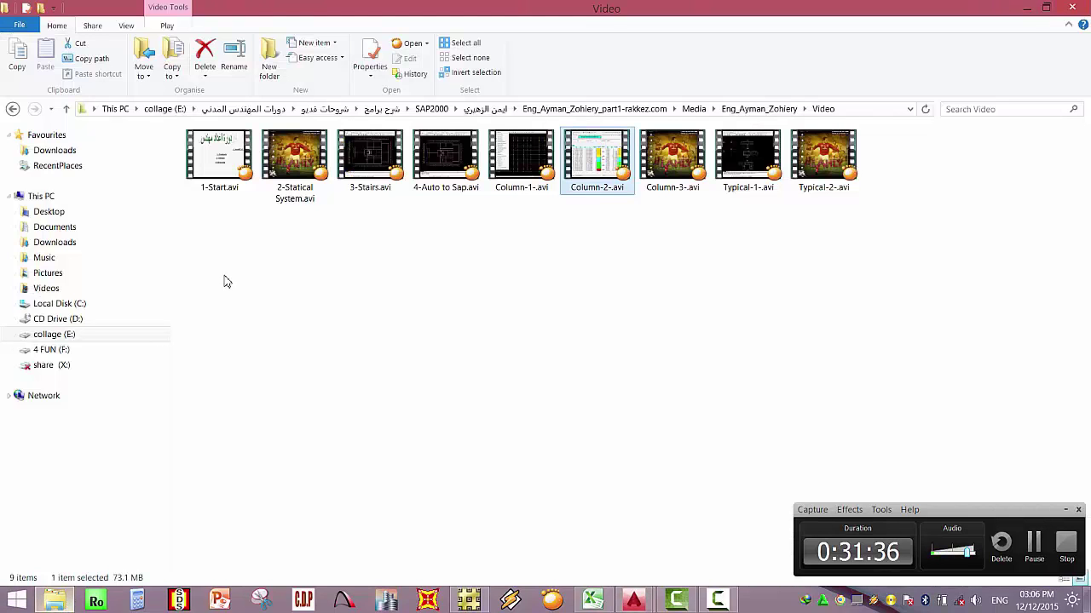
left_click(54, 336)
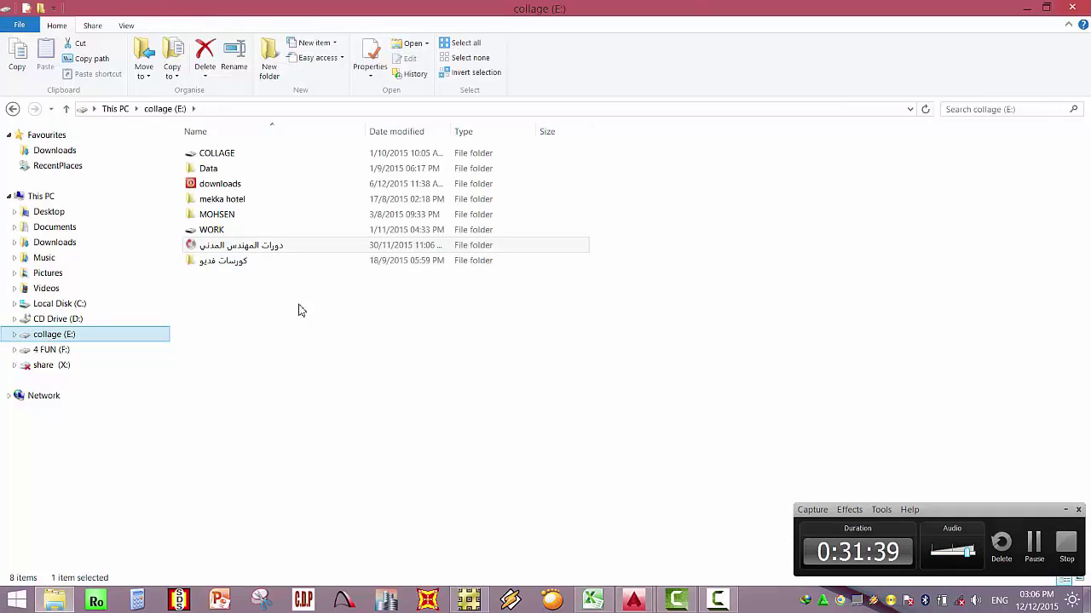
double_click(231, 231)
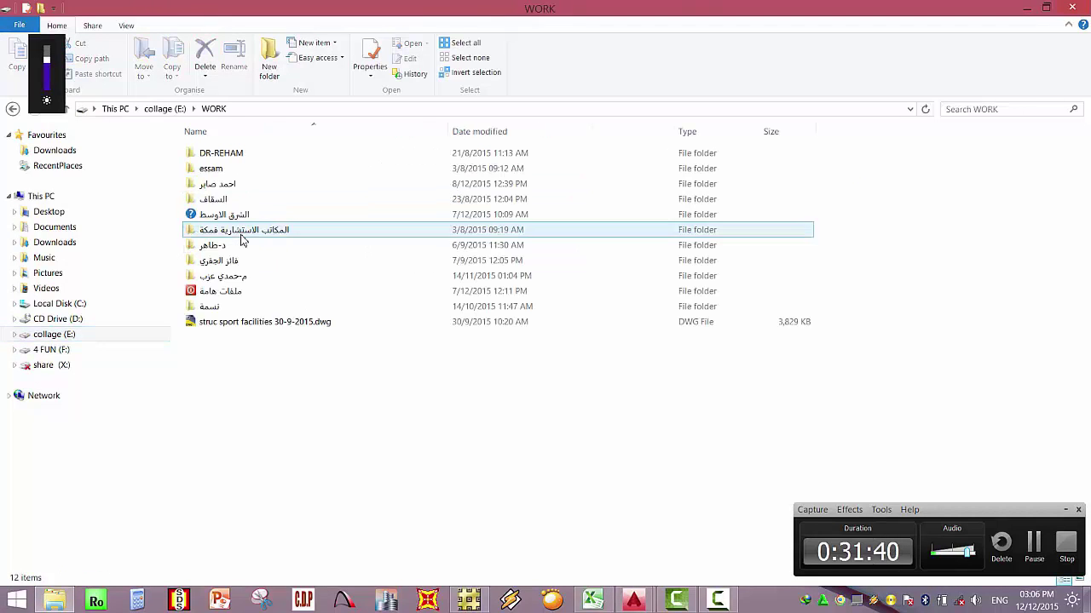
double_click(258, 297)
double_click(264, 233)
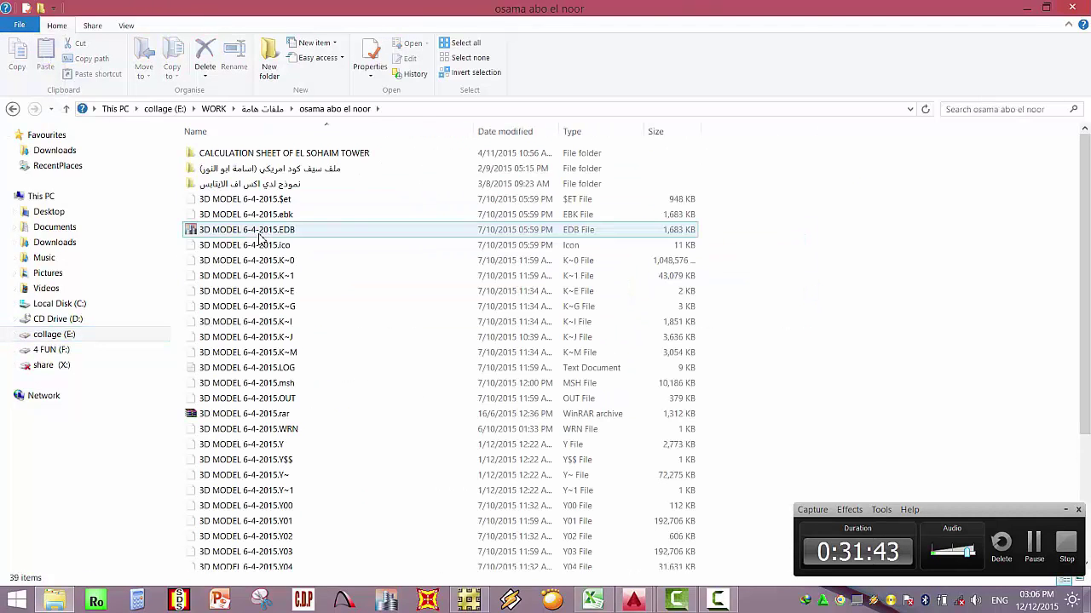
left_click(266, 170)
double_click(266, 170)
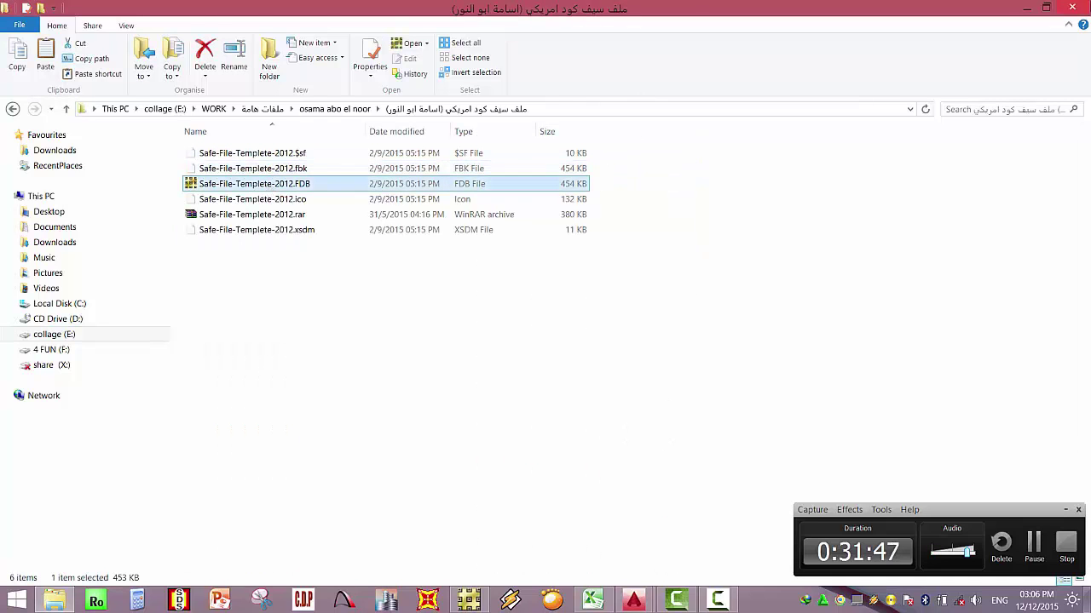
Paste Safe-File-Templete-2012.FDB into the new Desktop folder, and open it in a maximized SAFE window.
key("super+d")
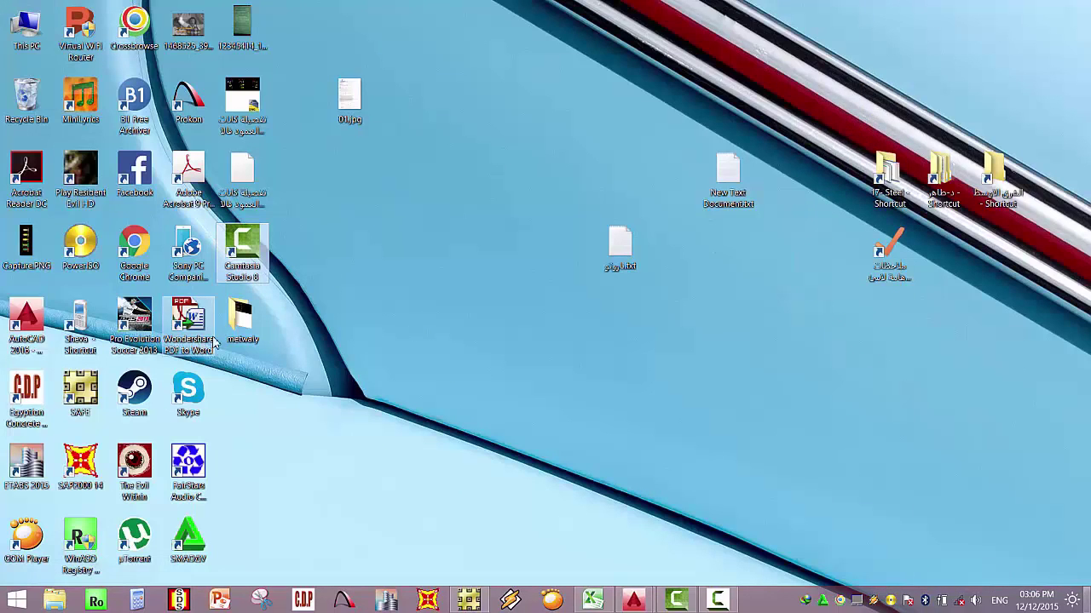
double_click(240, 320)
right_click(232, 318)
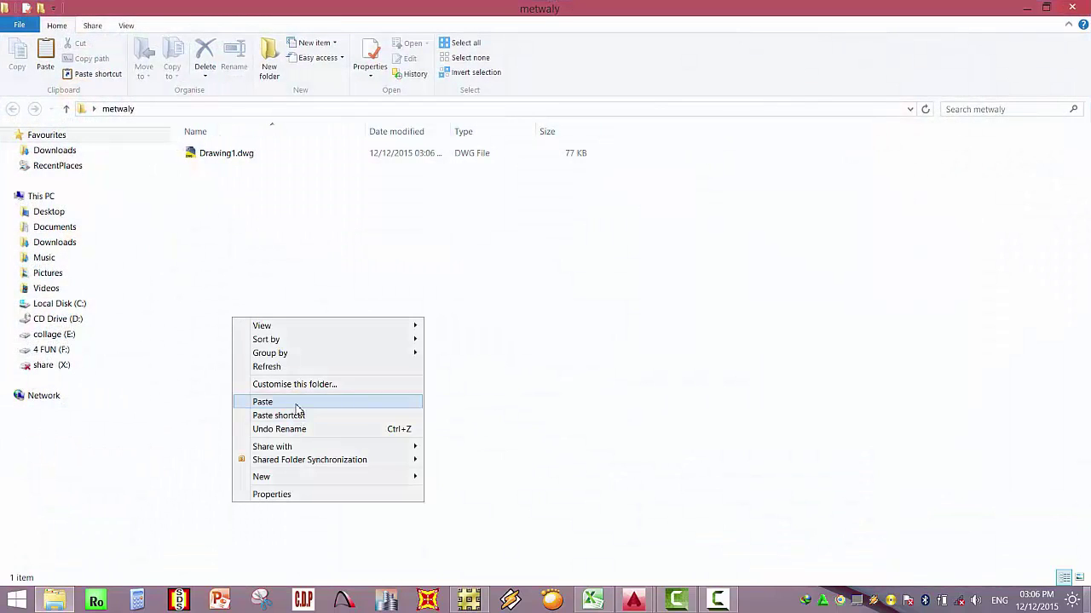
left_click(294, 402)
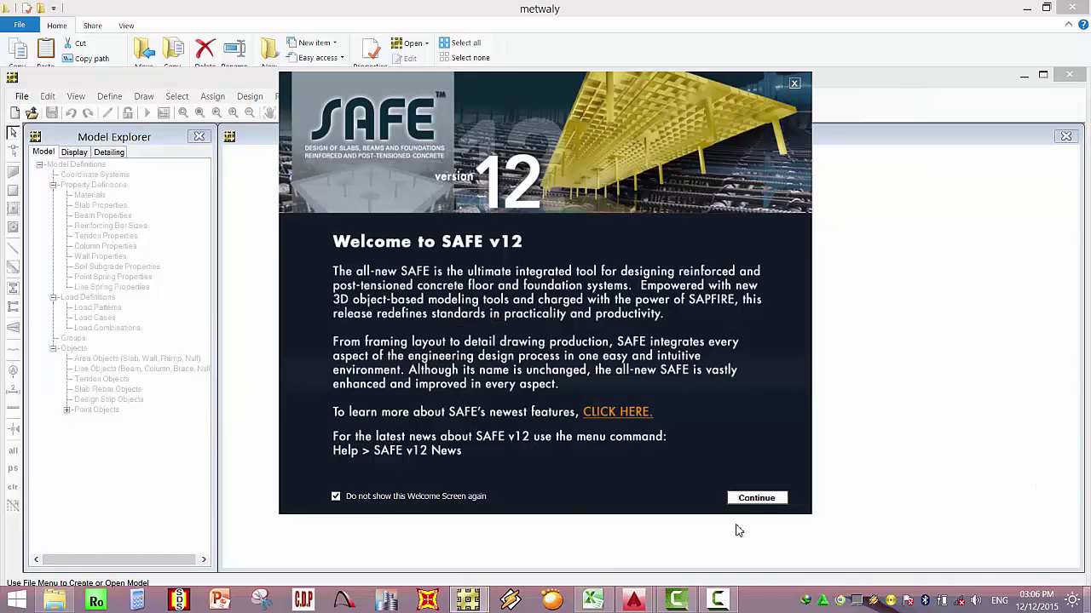
left_click(755, 498)
left_click(1043, 75)
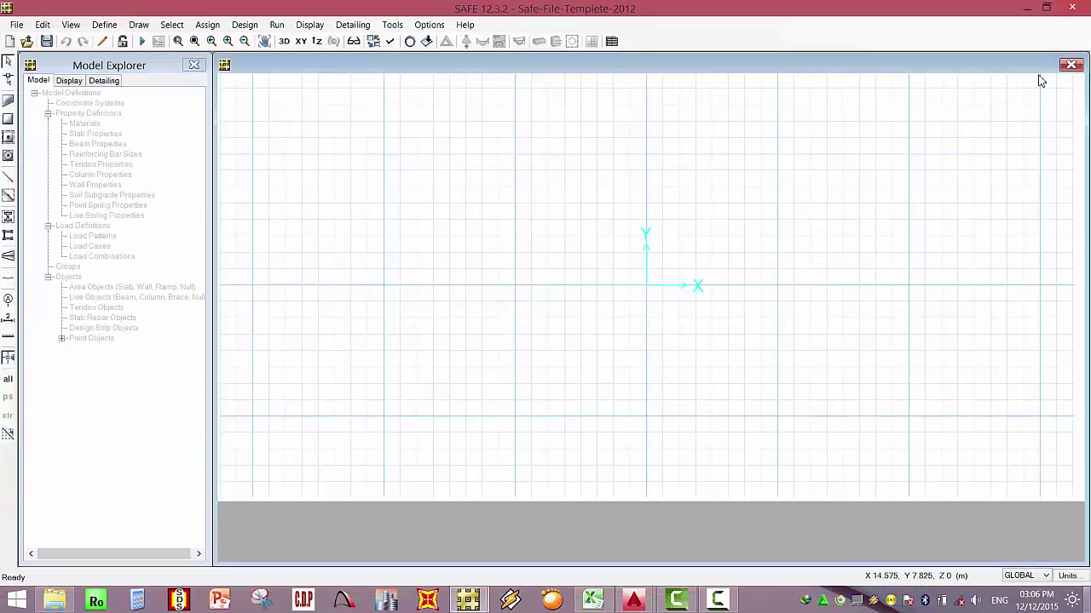
left_click(706, 601)
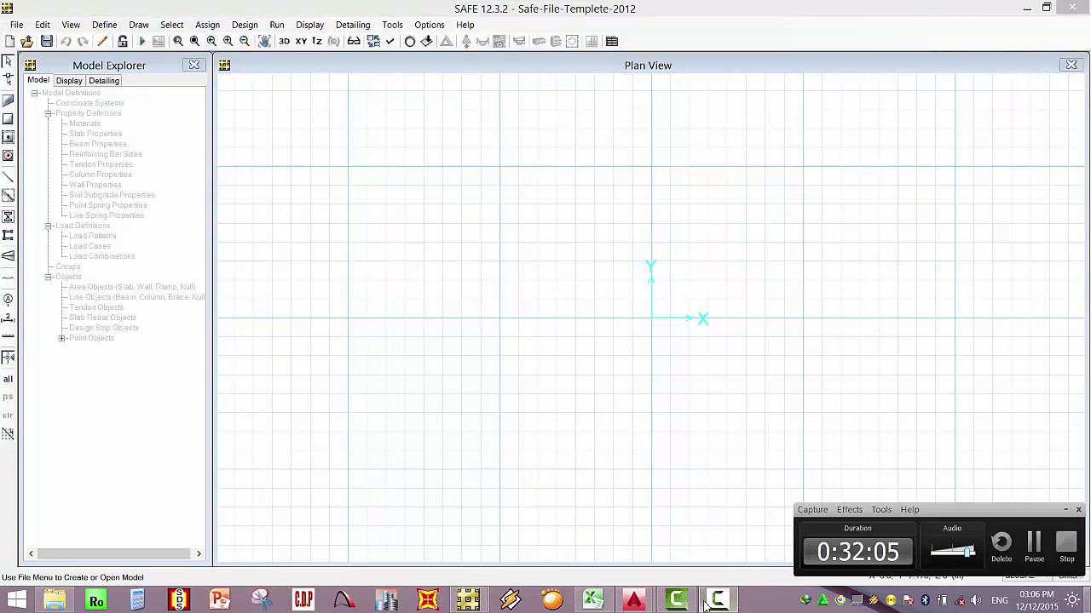
left_click(718, 602)
left_click(16, 24)
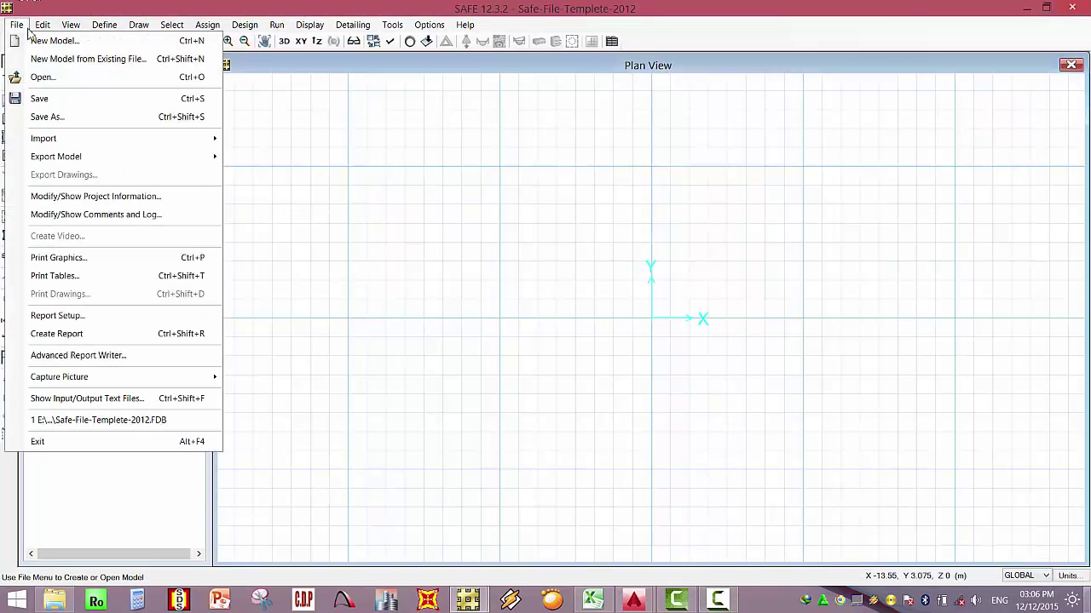
mouse_move(131, 141)
left_click(329, 170)
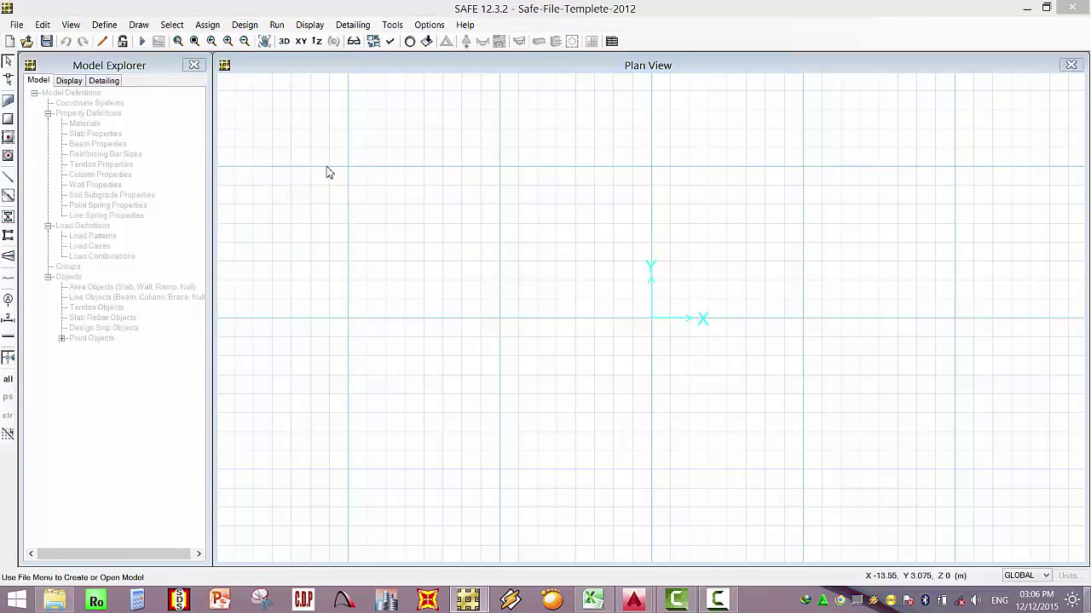
left_click(187, 120)
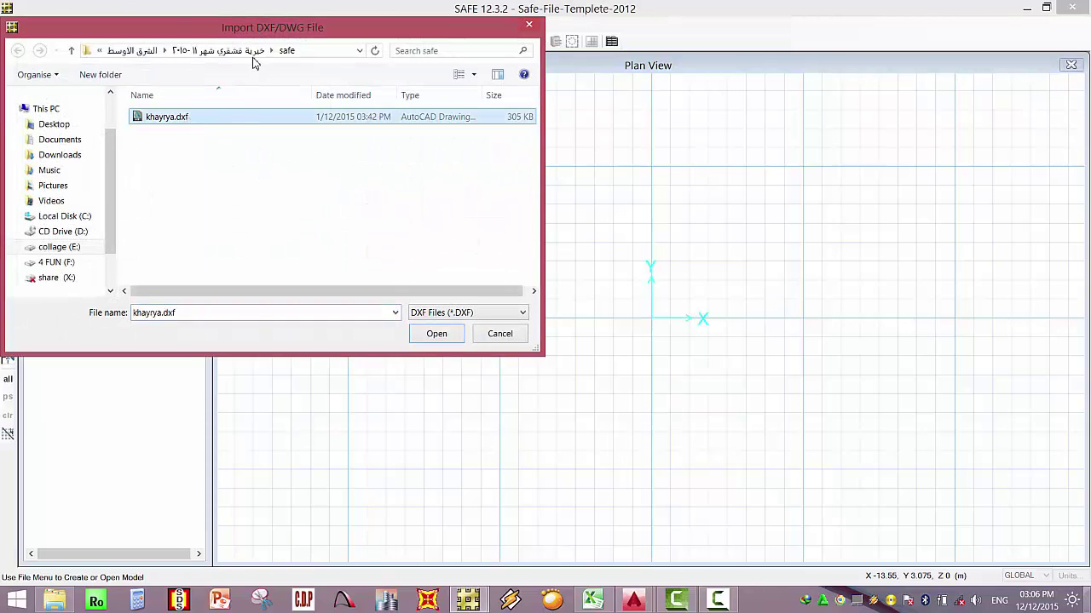
left_click(164, 51)
left_click(92, 52)
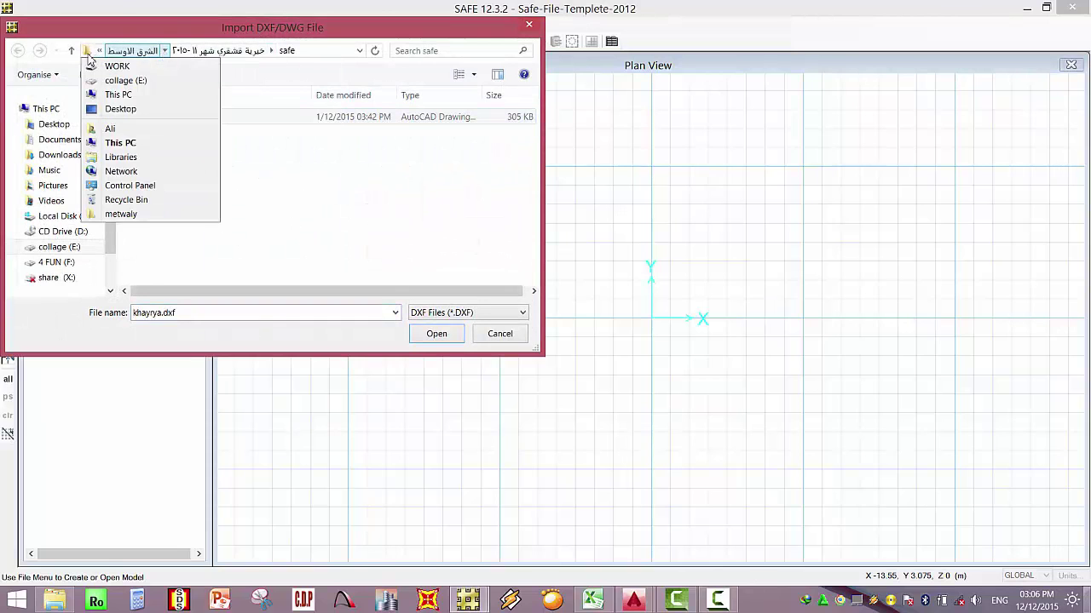
left_click(120, 108)
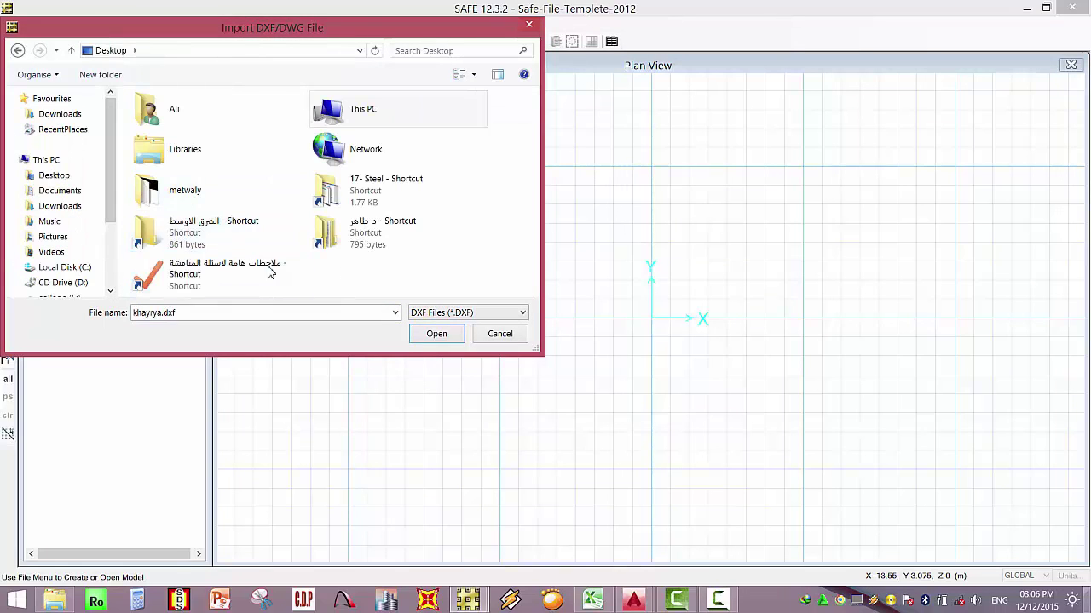
double_click(196, 190)
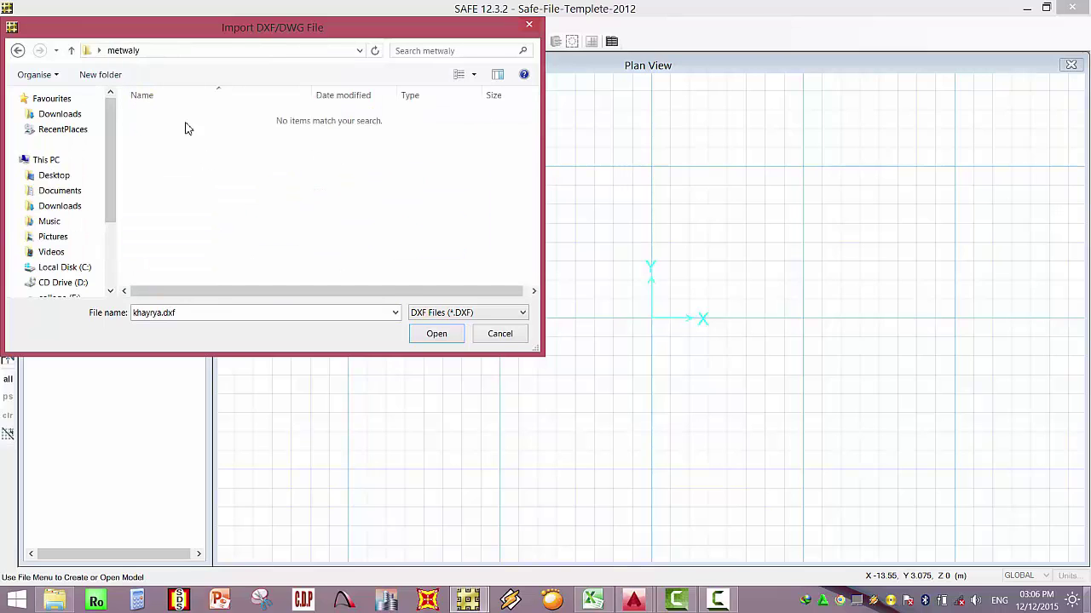
left_click(528, 27)
Reopen Drawing1.dwg in AutoCAD from the new Desktop folder.
key("super+d")
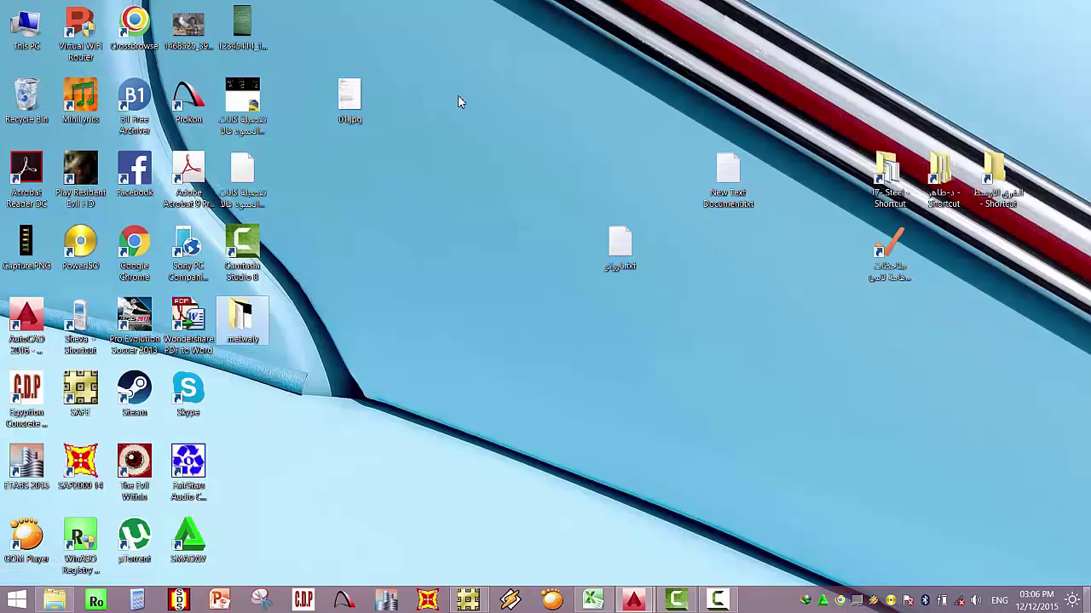
double_click(243, 317)
double_click(545, 158)
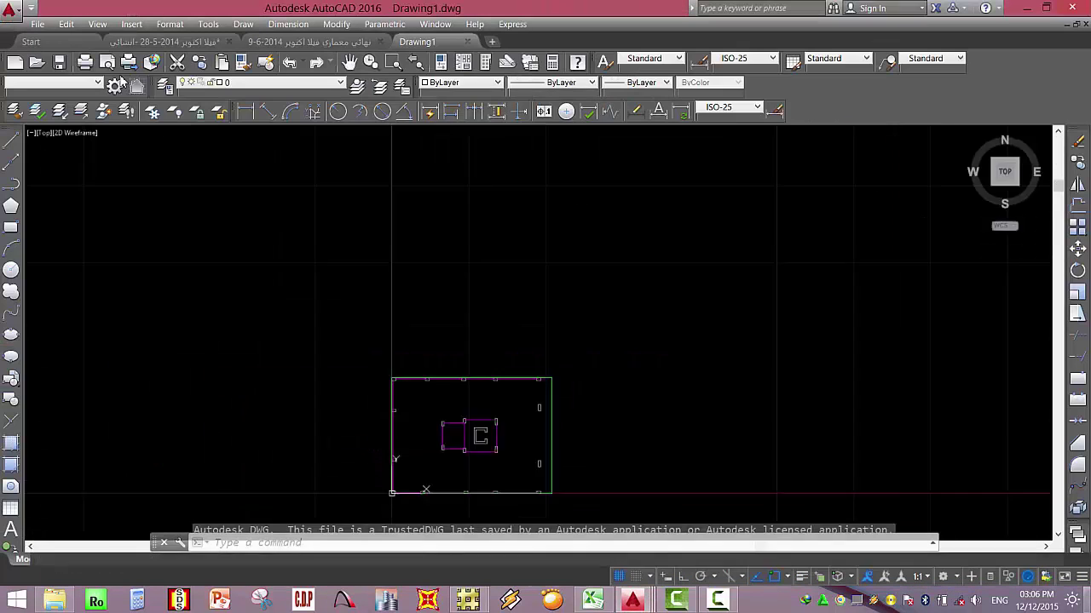
Save the drawing in the same folder as Drawing1.dxf in AutoCAD 2007/LT2007 DXF format.
left_click(37, 24)
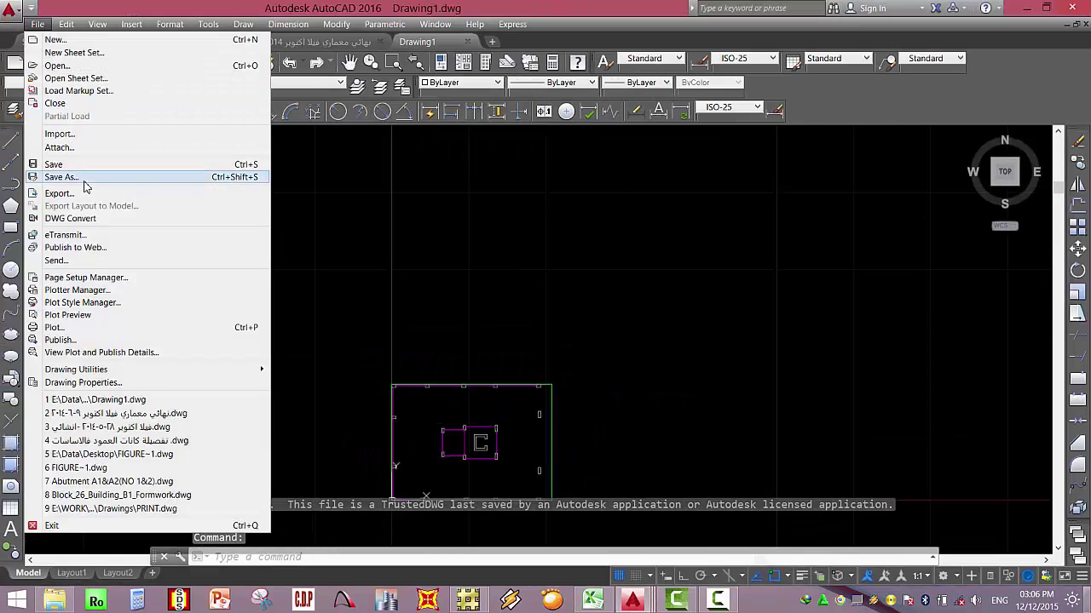
left_click(85, 180)
left_click(621, 455)
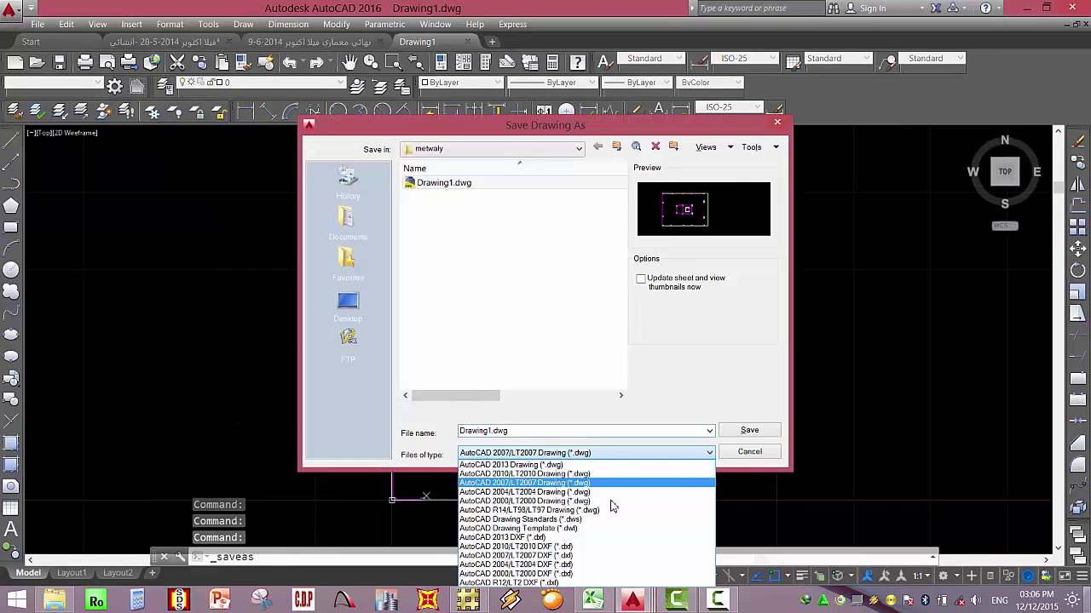
left_click(599, 556)
left_click(749, 431)
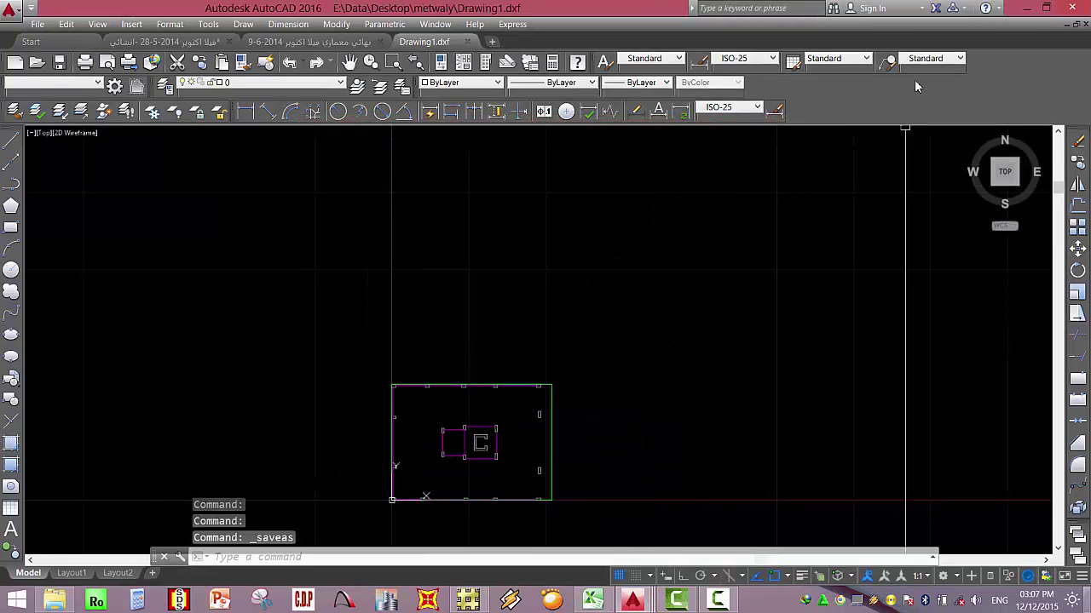
Close Drawing1.dxf without saving it again and switch to the SAFE window with Safe-File-Templete-2012.
left_click(467, 42)
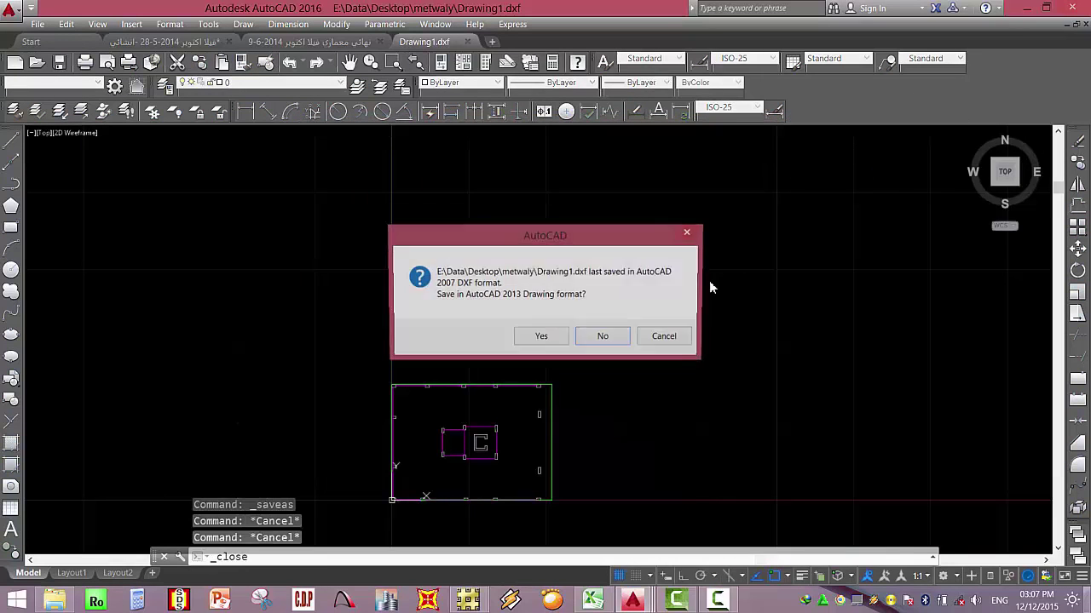
left_click(613, 340)
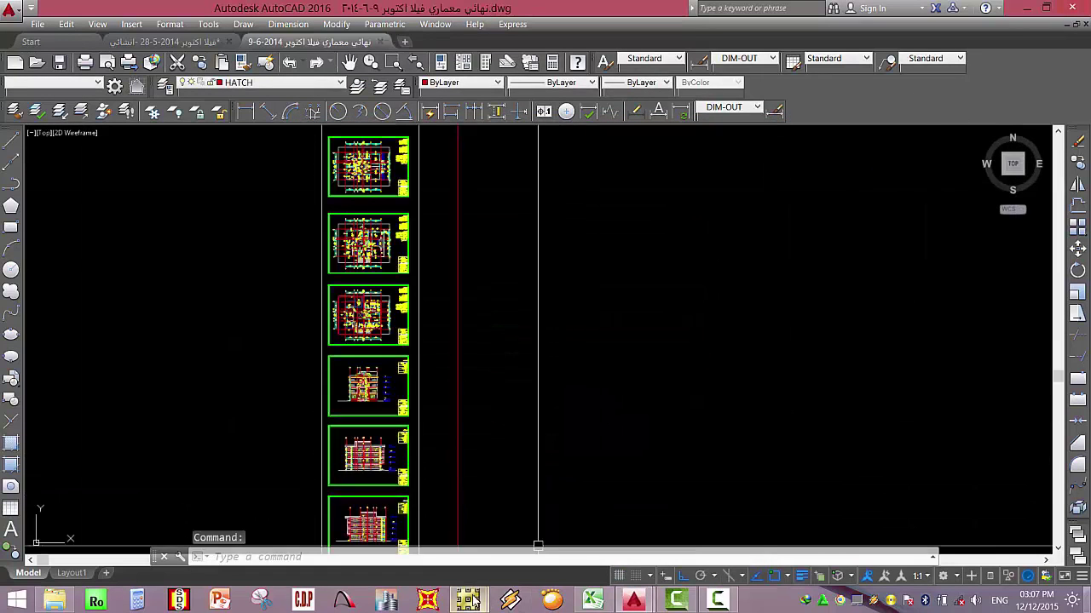
mouse_move(470, 601)
mouse_move(538, 521)
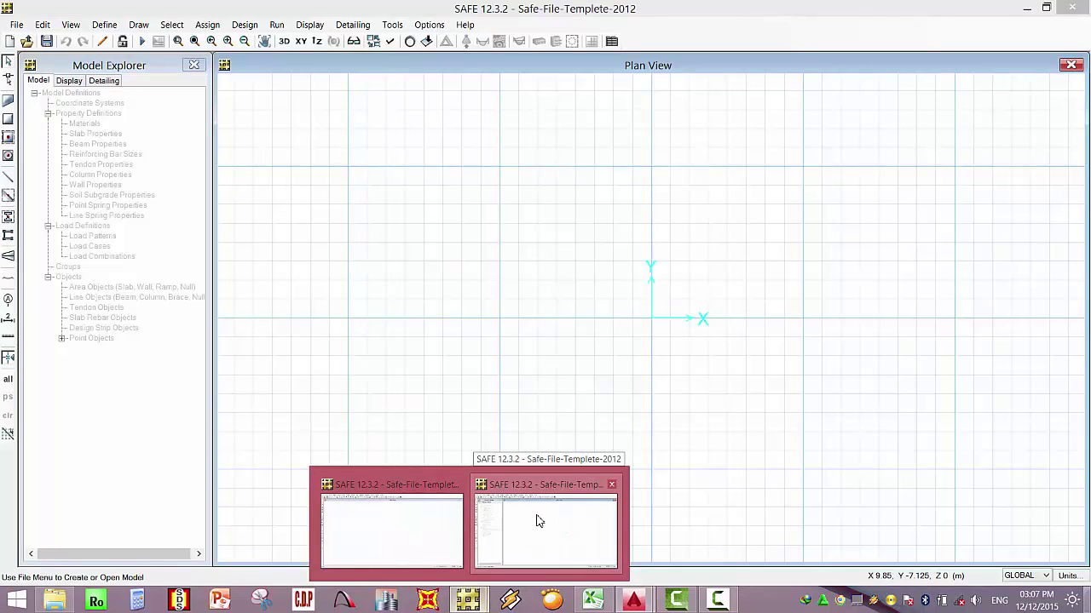
left_click(538, 522)
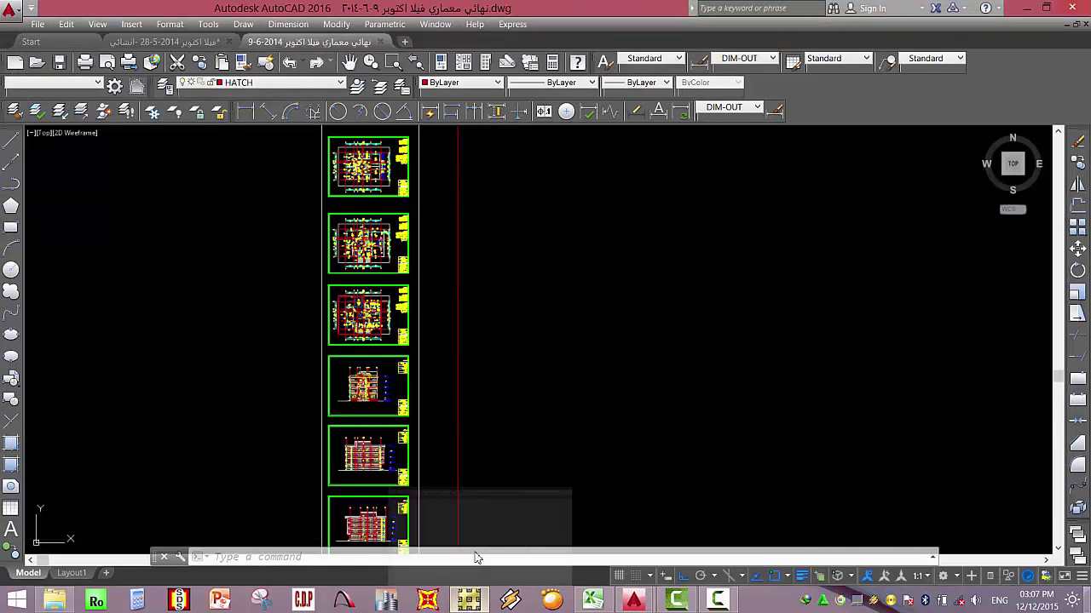
left_click(468, 602)
Start an architectural plan import and choose Drawing1.dxf from the metwaly folder on the Desktop.
left_click(17, 26)
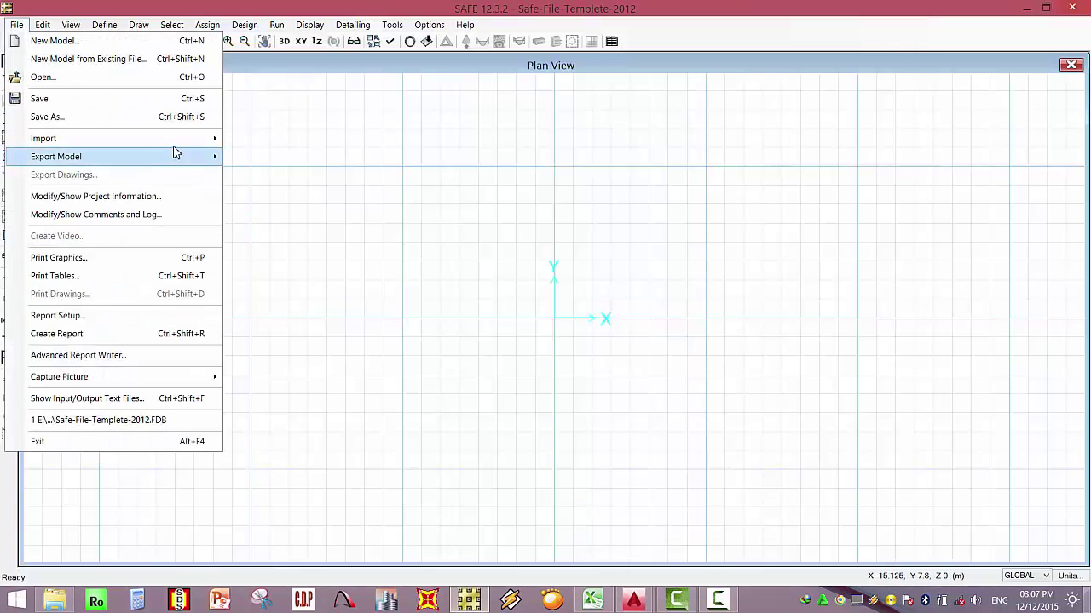
left_click(416, 263)
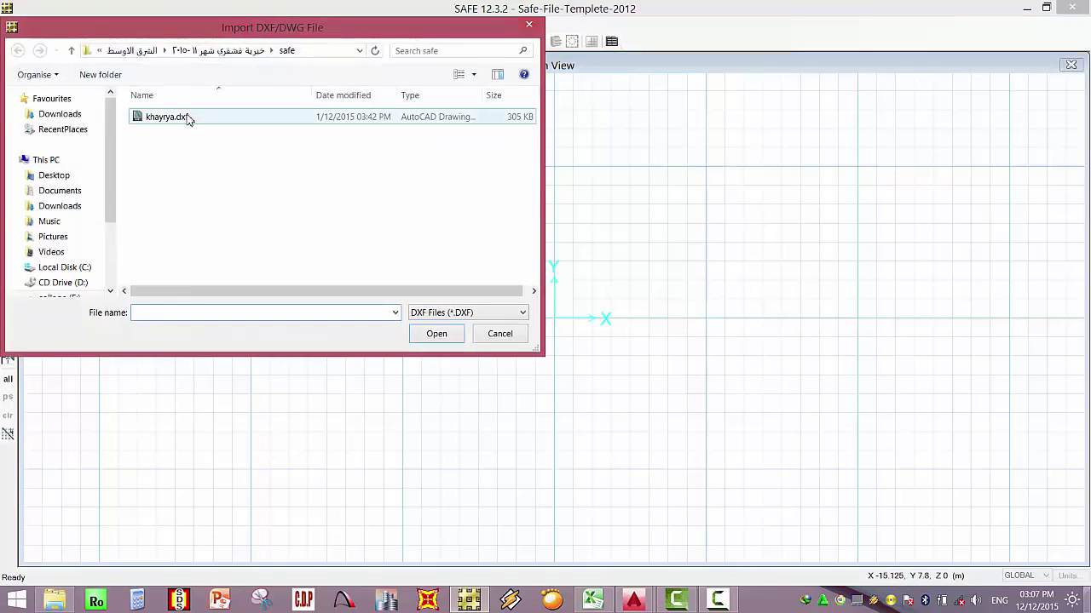
left_click(191, 118)
left_click(53, 175)
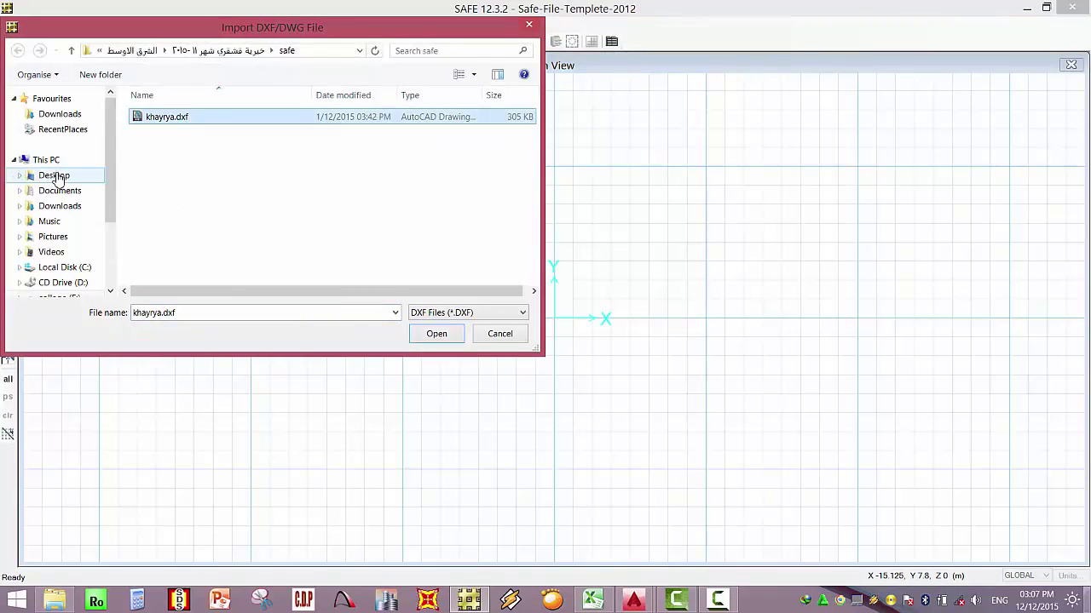
double_click(200, 177)
left_click(192, 119)
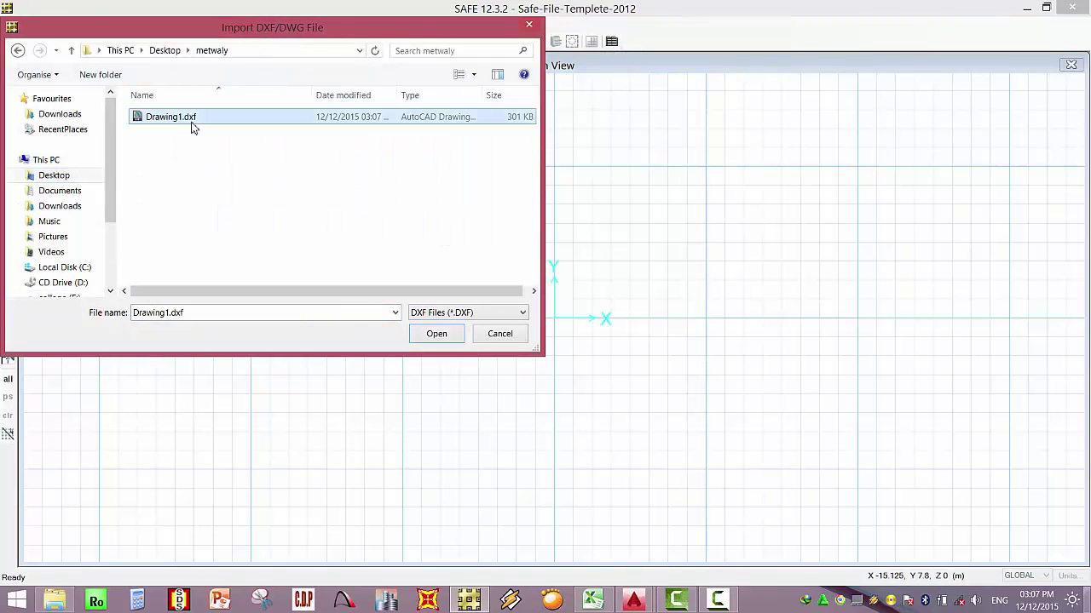
double_click(190, 122)
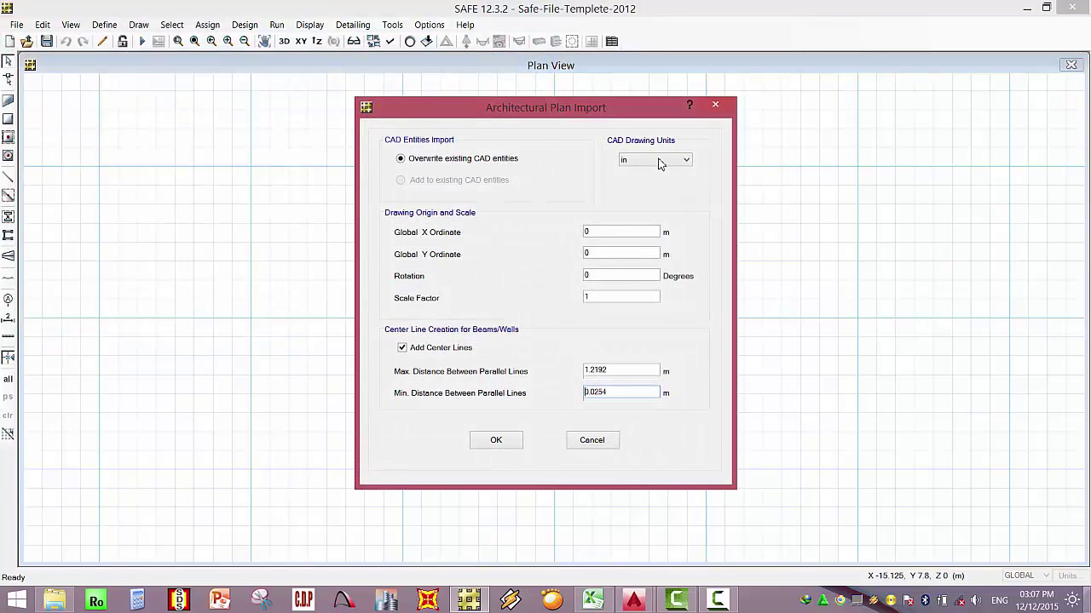
Change the CAD drawing units to match the drawing and import the architectural plan, keeping the default origin and scale factor.
left_click(654, 162)
left_click(638, 219)
left_click(494, 440)
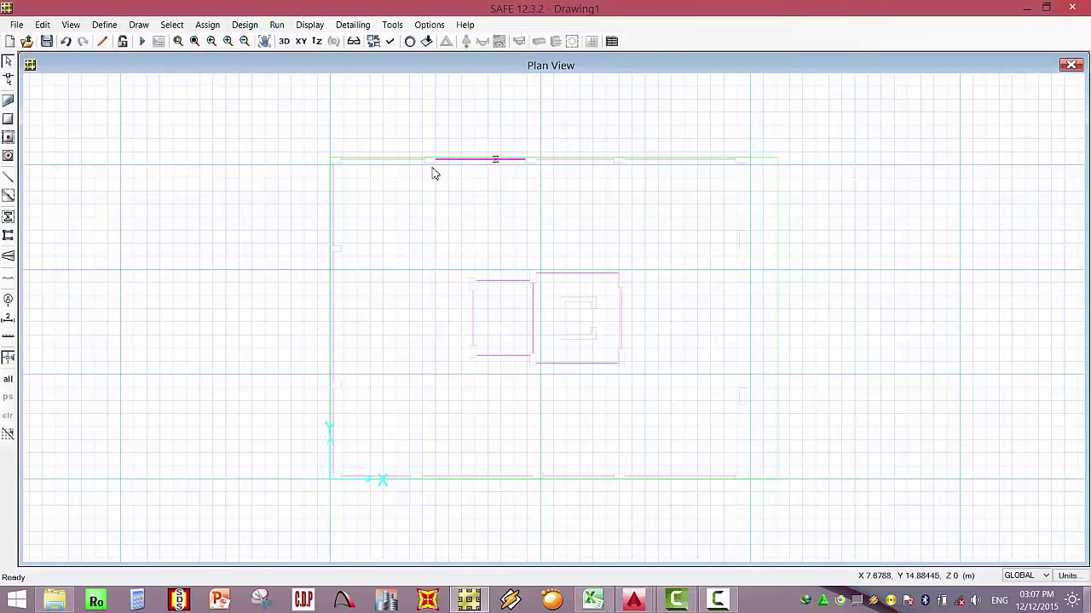
Limit the architectural plan's visible layers to COL only.
left_click(428, 24)
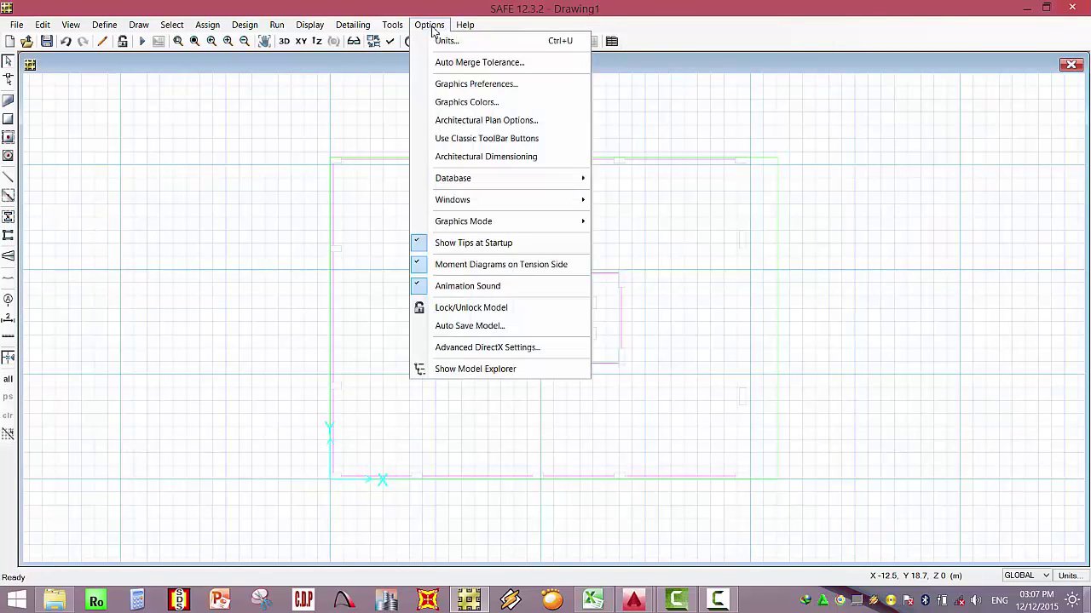
left_click(511, 119)
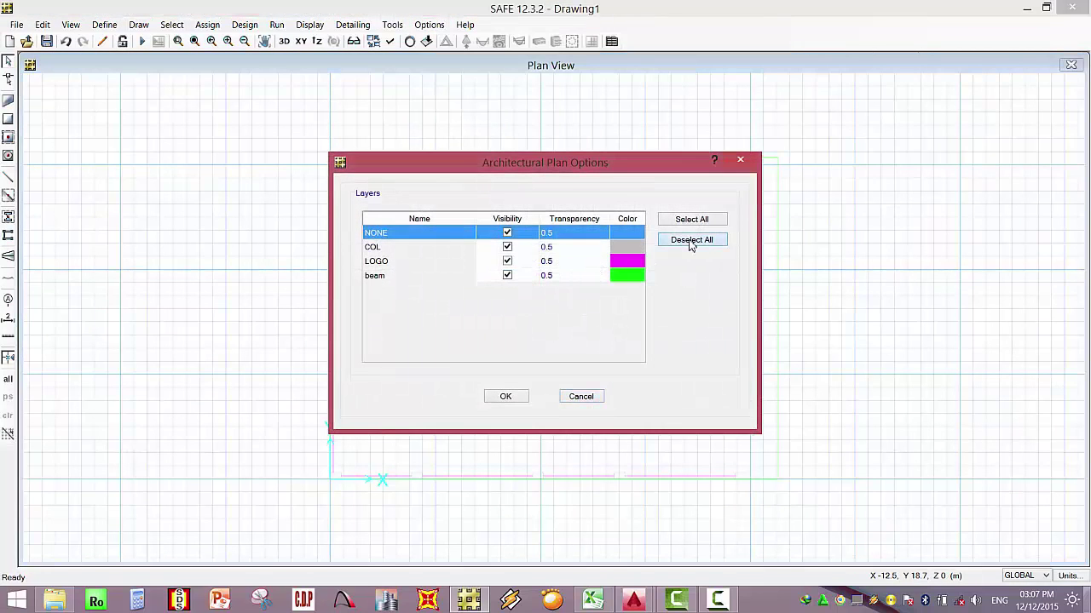
left_click(506, 247)
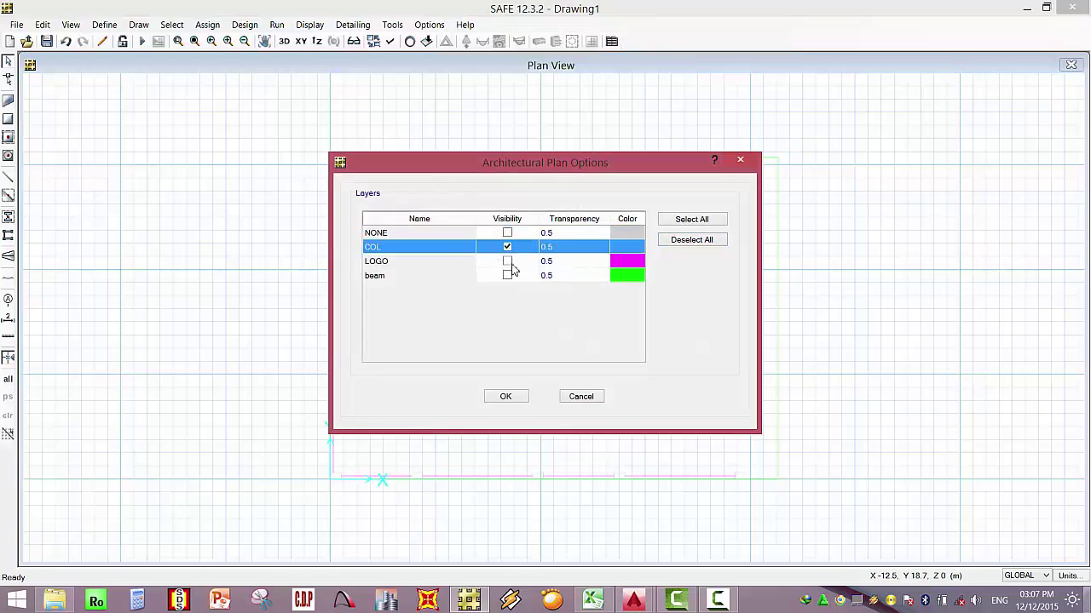
left_click(500, 397)
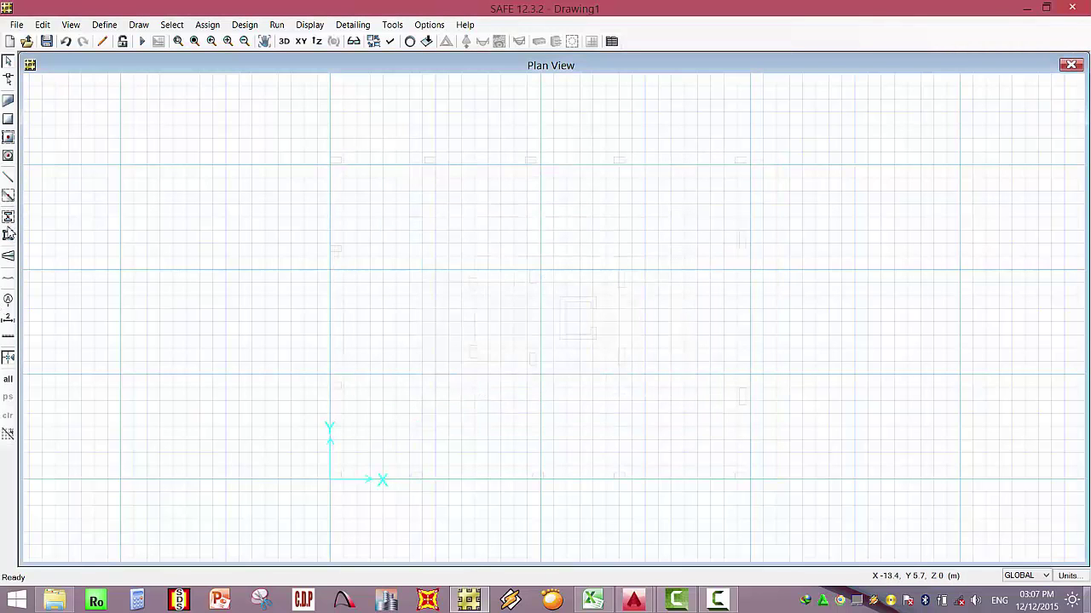
Generate column objects from all the imported rectangular column outlines in one window, using the default column settings.
left_click(8, 230)
left_click_drag(177, 525, 813, 129)
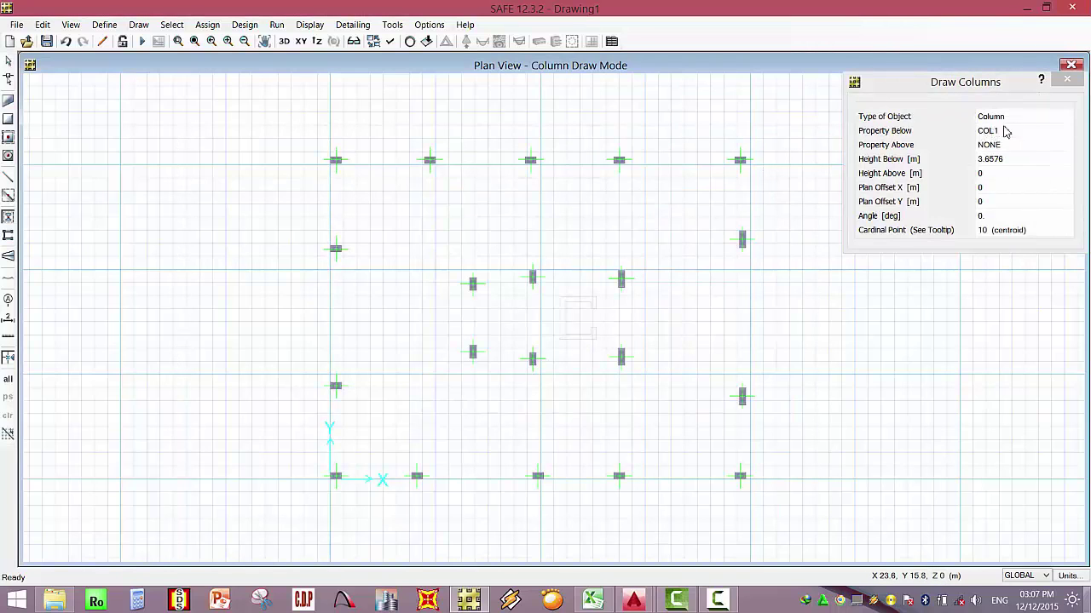
left_click(1066, 80)
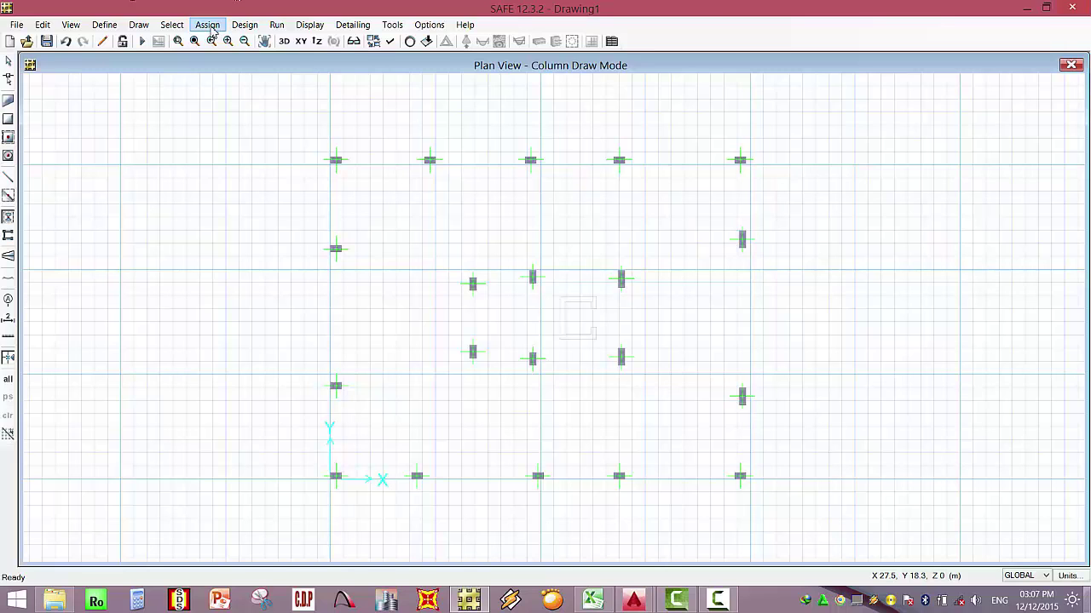
Review the material and section dimensions of column property COL1.
left_click(111, 29)
left_click(156, 119)
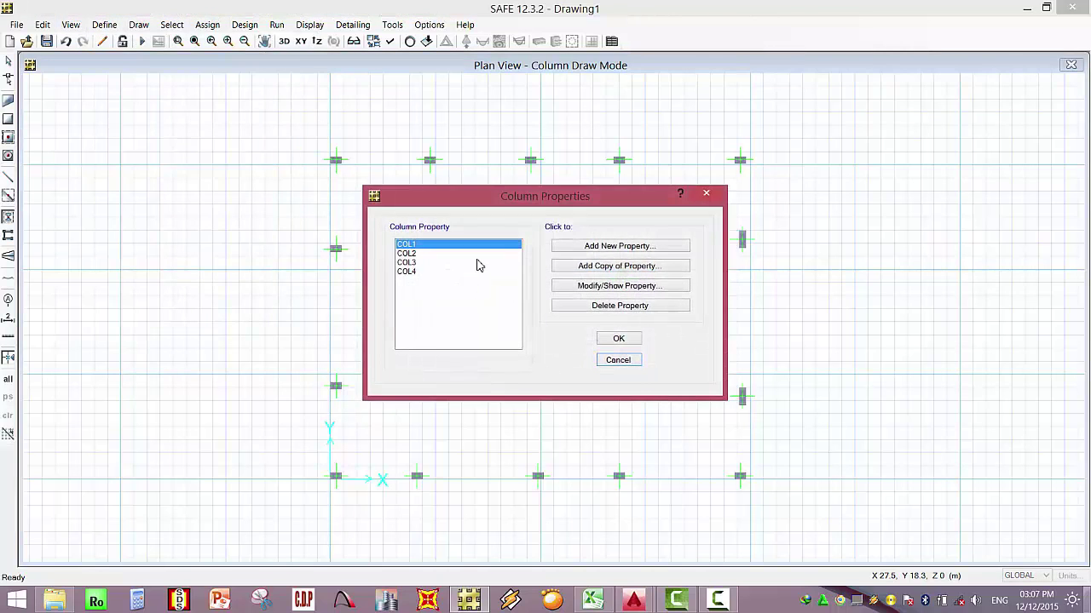
left_click(609, 287)
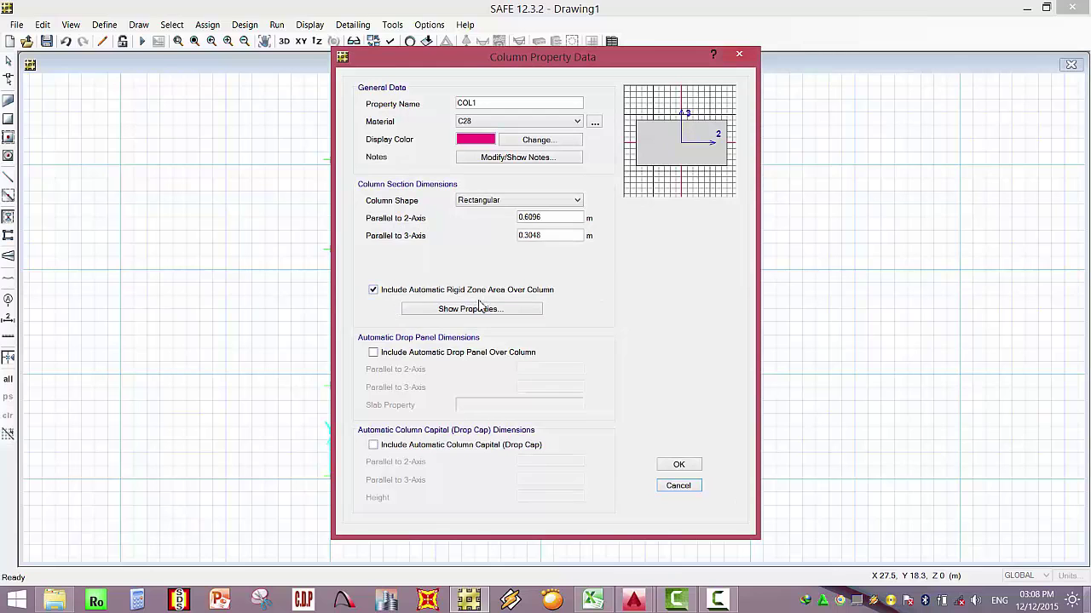
left_click(678, 466)
left_click(618, 360)
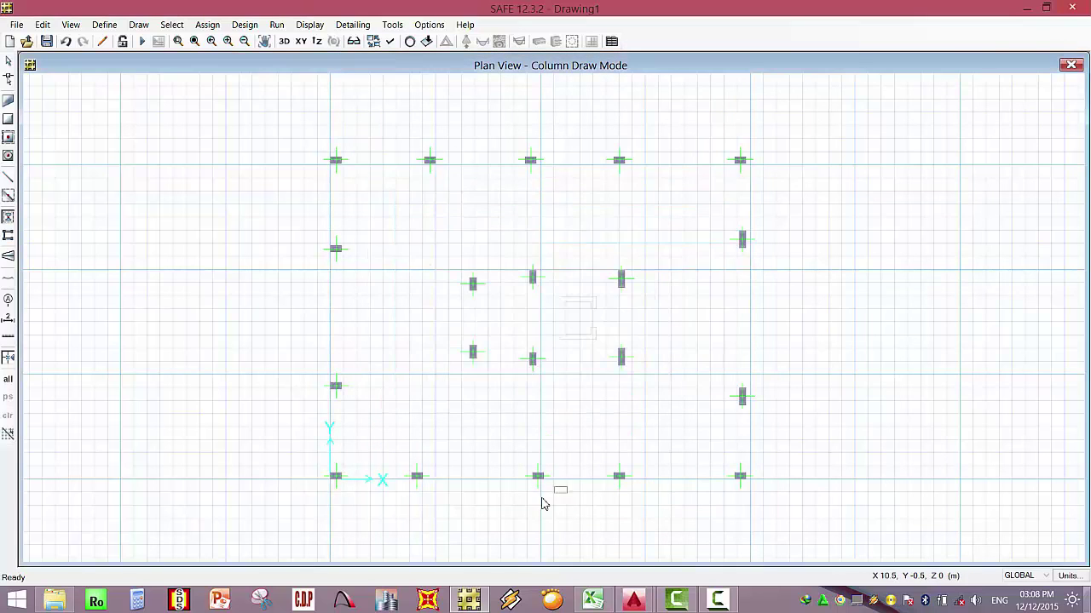
Check the fit of a generated column along the plan's lower edge, and save the model.
scroll(543, 502, "up", 3)
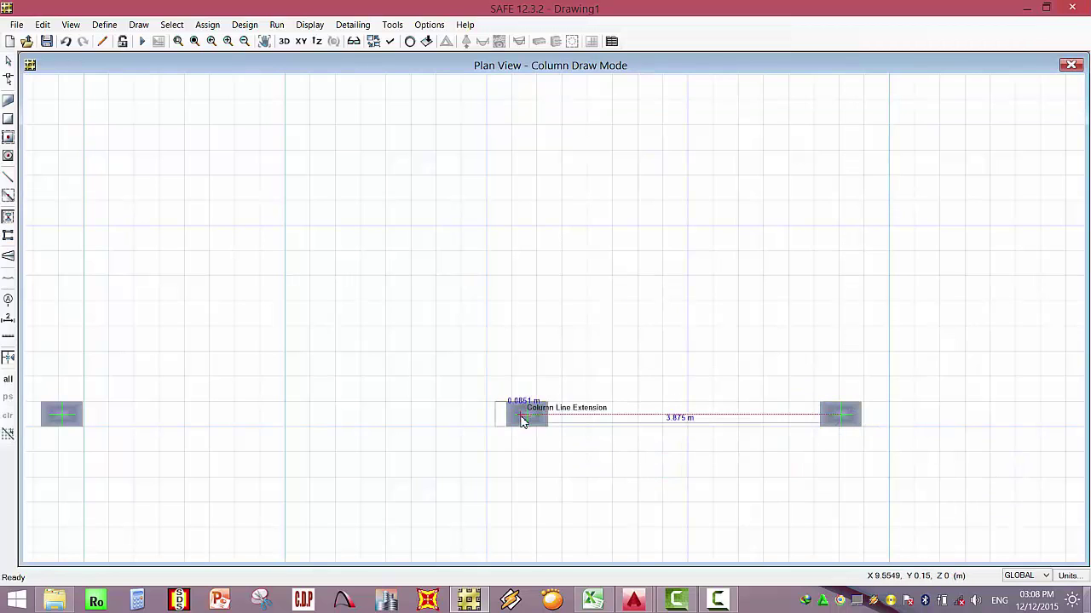
scroll(562, 459, "down", 4)
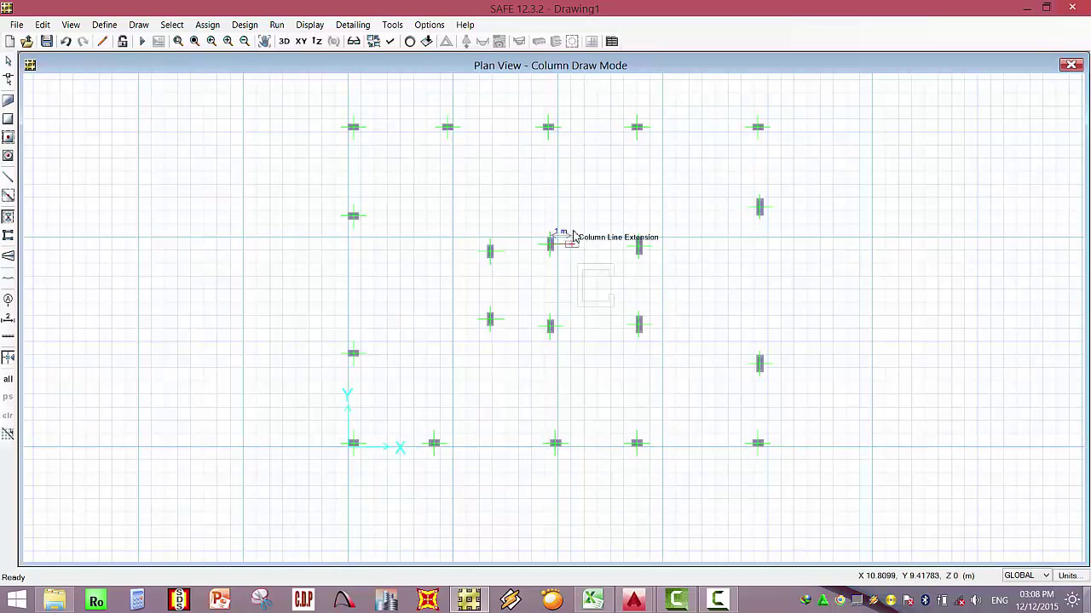
left_click(49, 44)
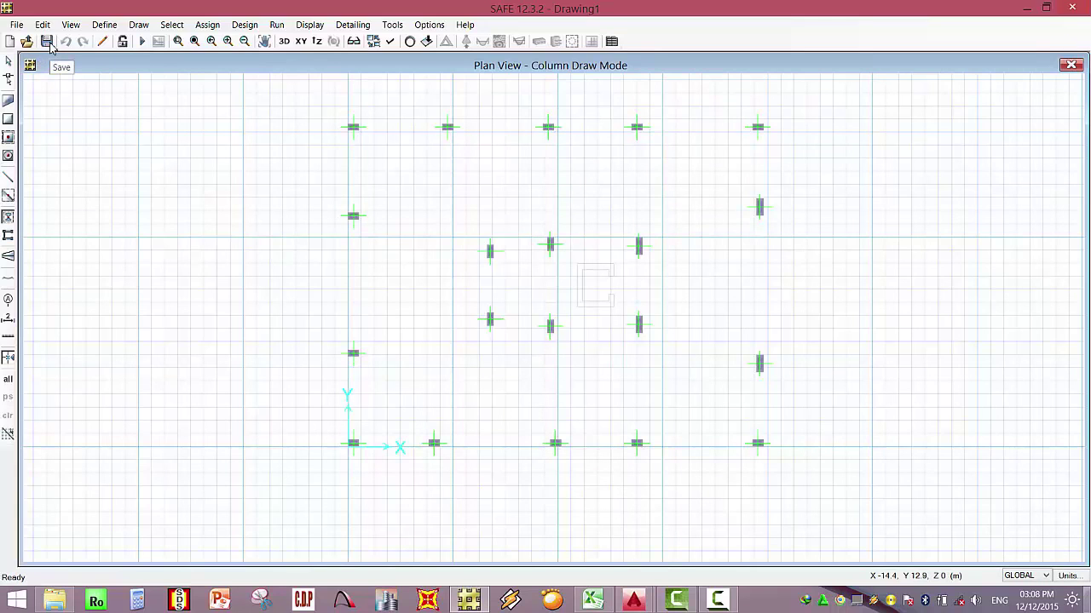
Rename column property COL2 as 30*50, keeping its automatic rigid zone area over the column.
left_click(104, 24)
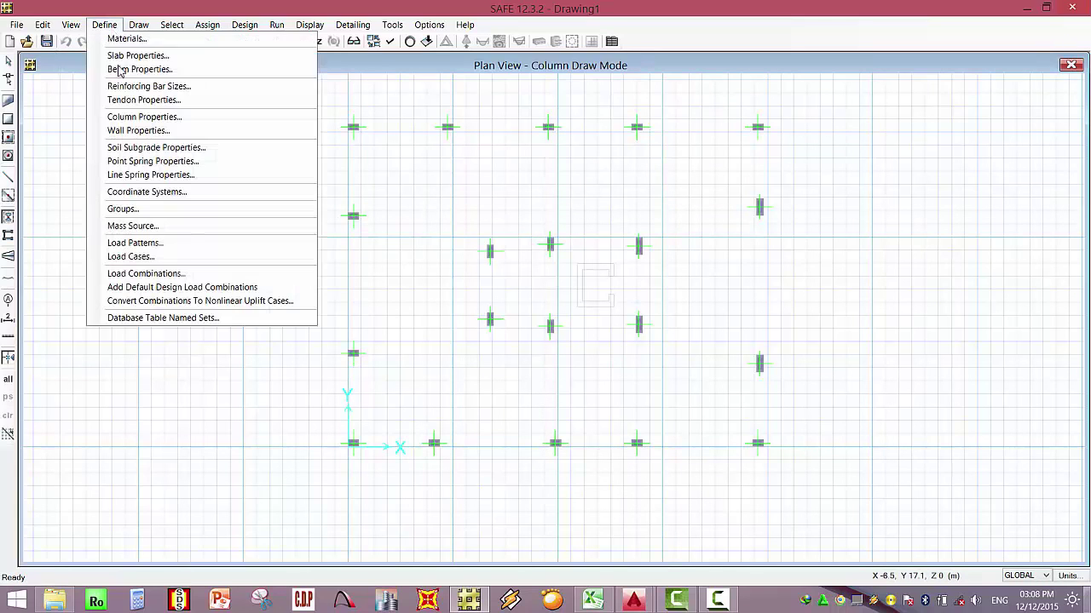
left_click(145, 117)
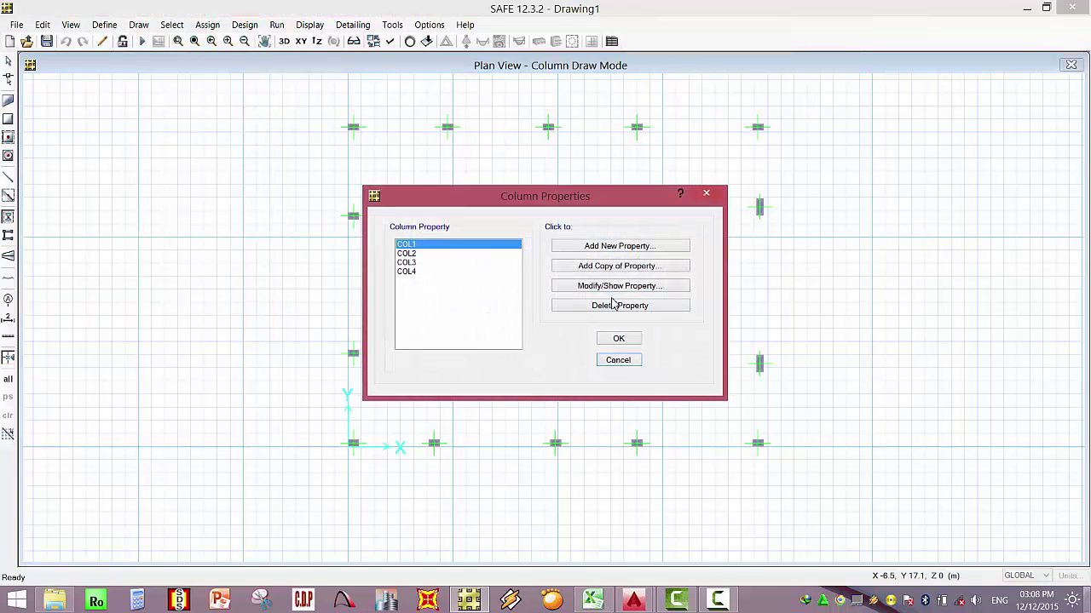
left_click(426, 254)
left_click(609, 287)
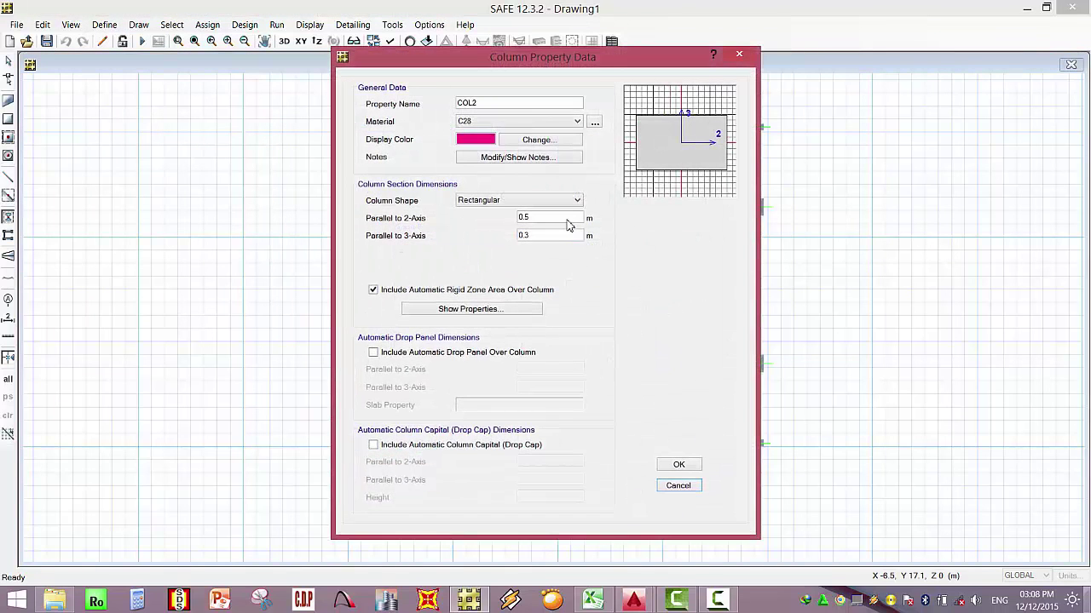
left_click_drag(486, 104, 434, 111)
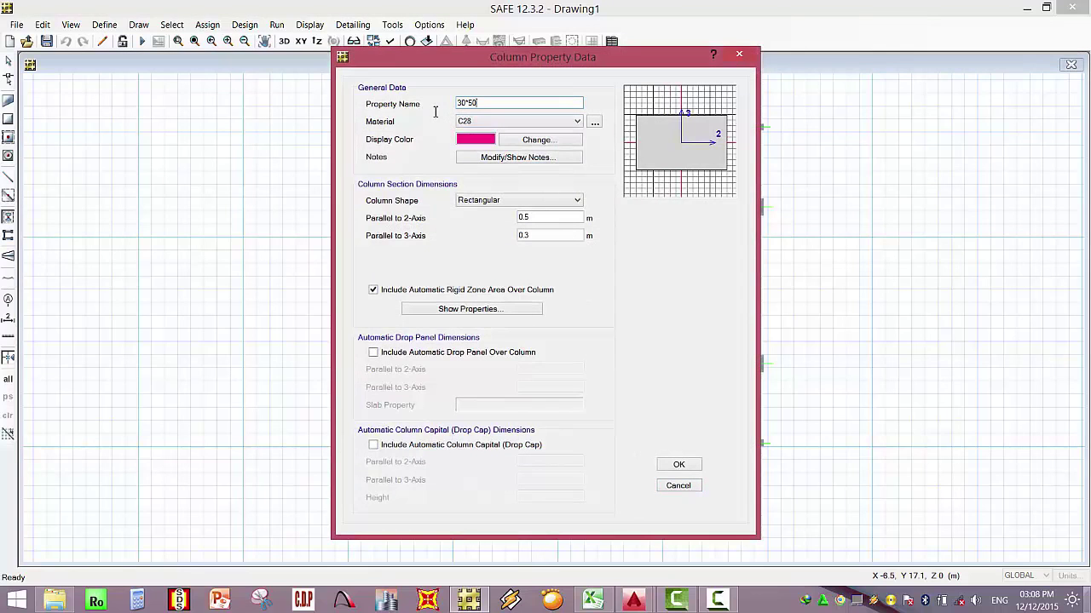
left_click(378, 292)
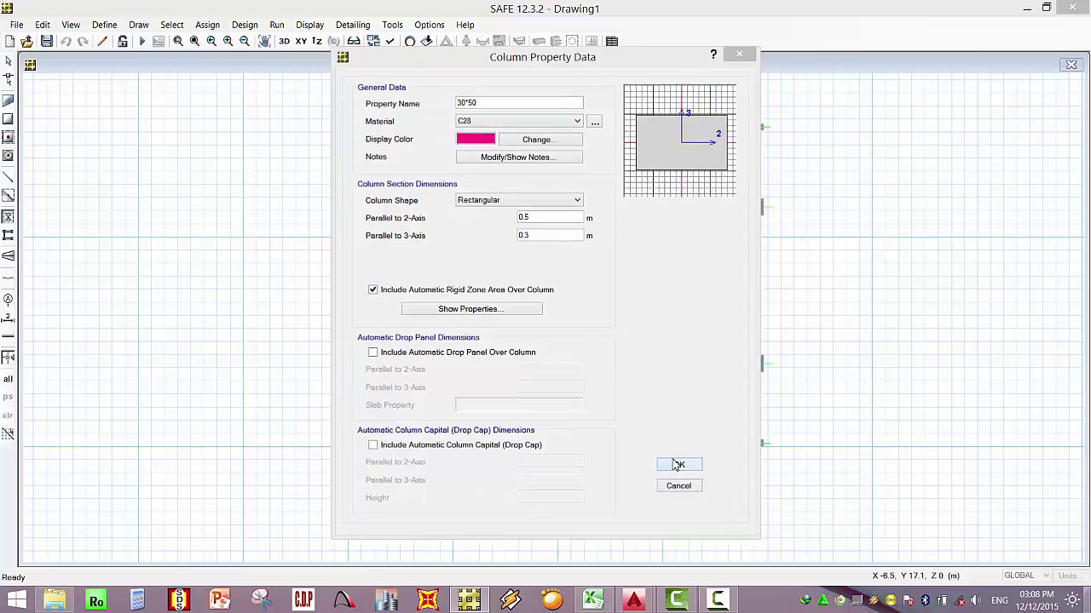
left_click(680, 465)
left_click(612, 339)
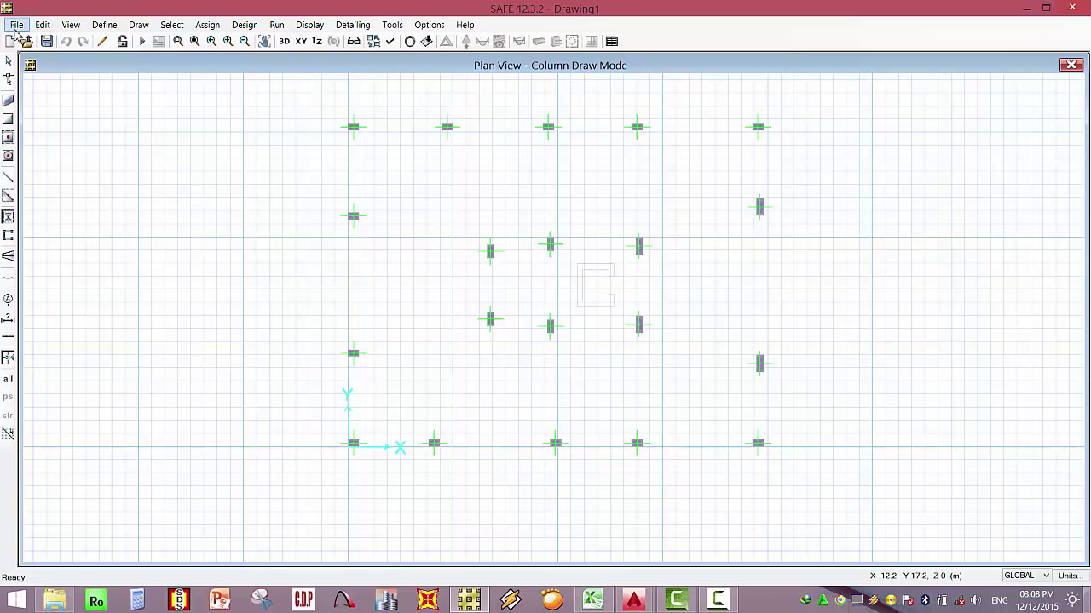
Make the LOGO layer of the architectural plan visible together with COL.
left_click(430, 24)
left_click(511, 121)
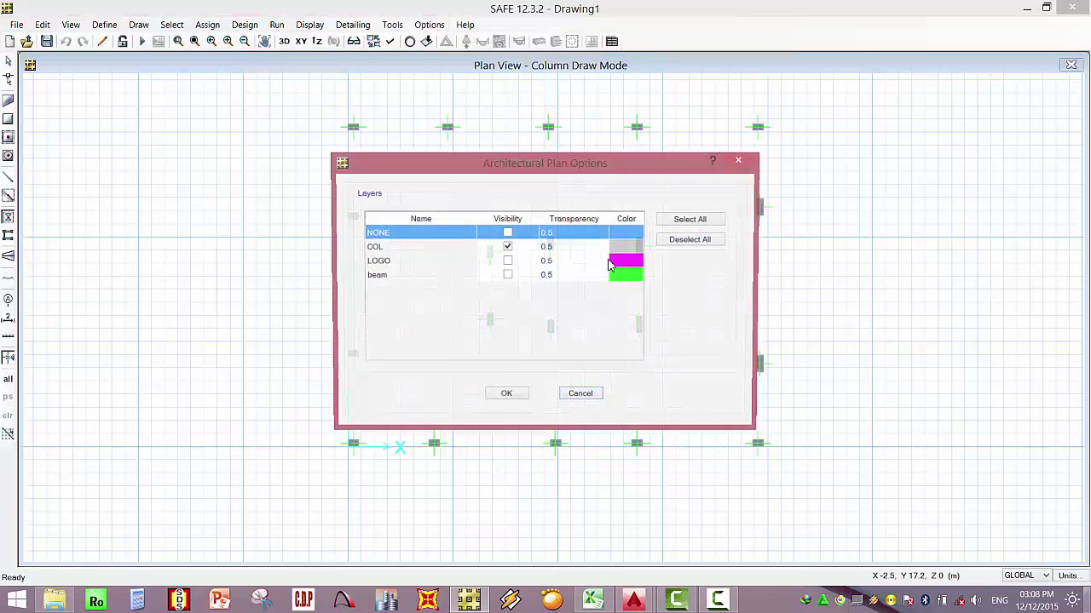
left_click(507, 261)
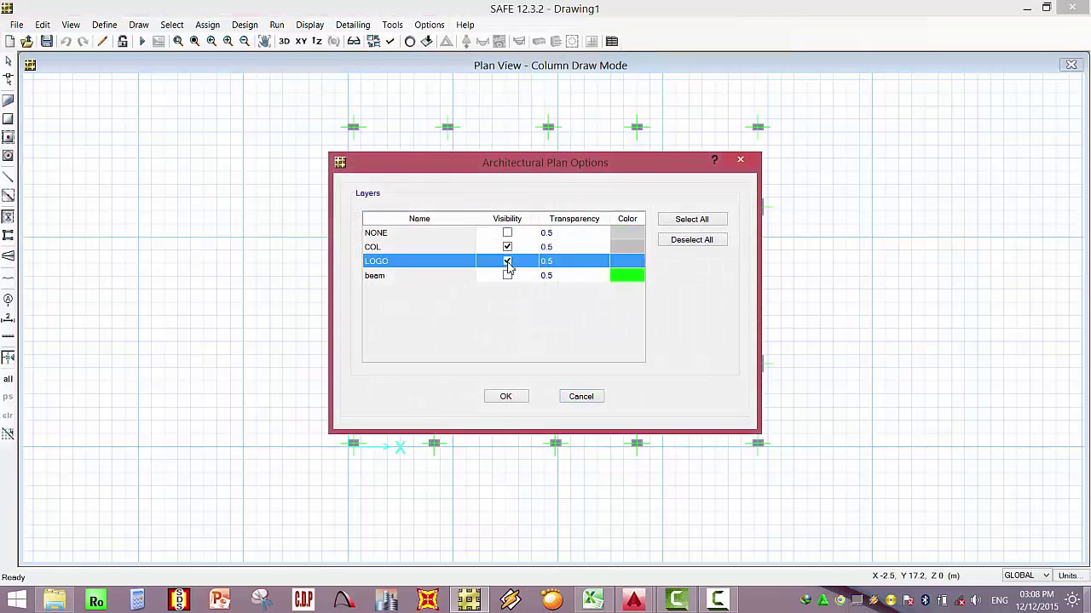
left_click(506, 397)
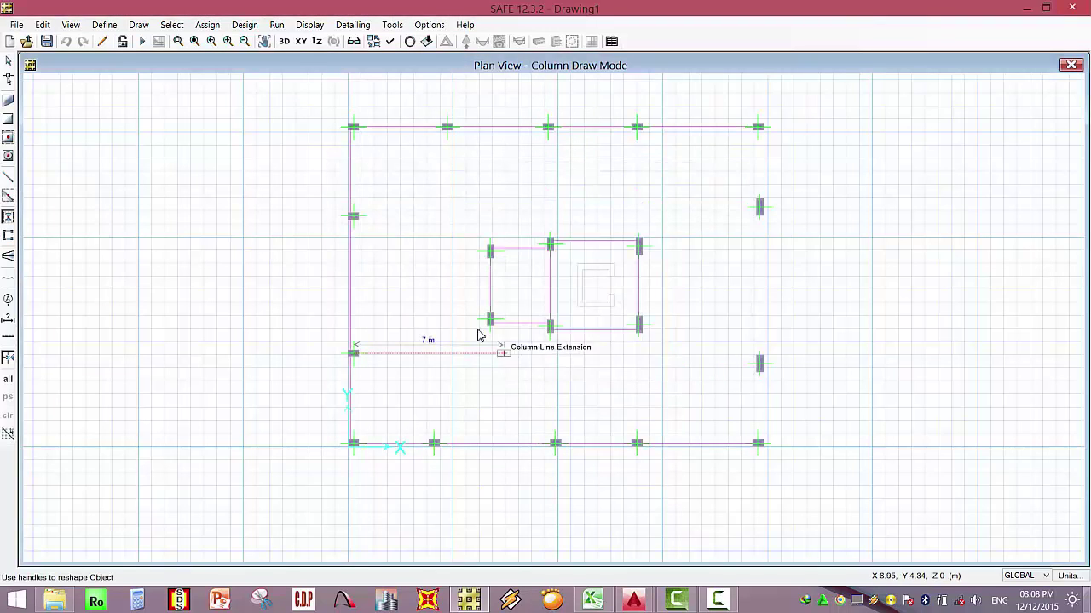
Review the material and section dimensions of beam property B20X60C28 without adding a new property.
left_click(7, 193)
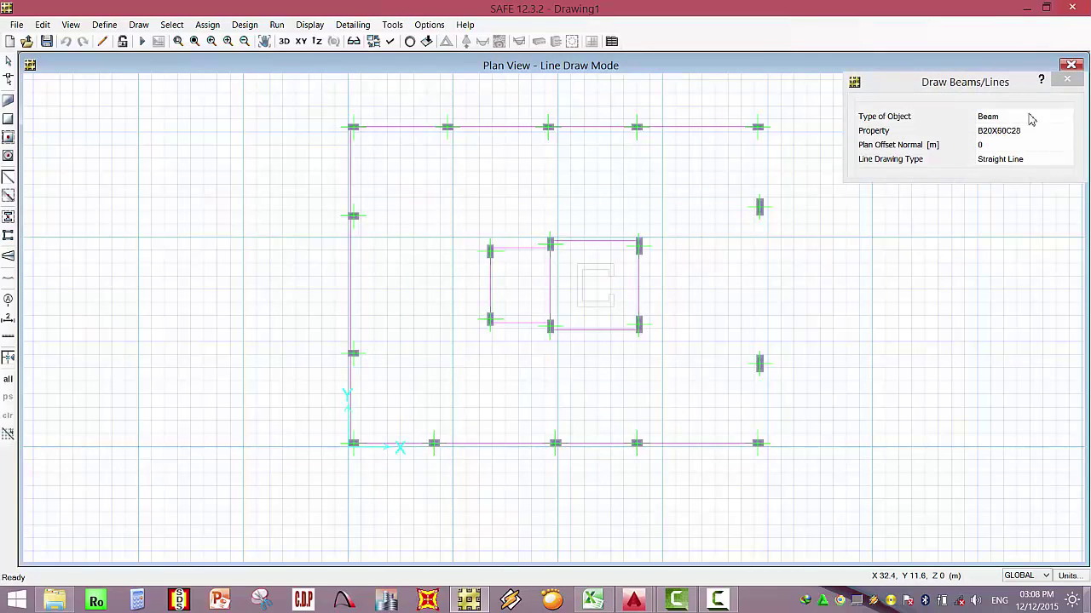
left_click(1065, 80)
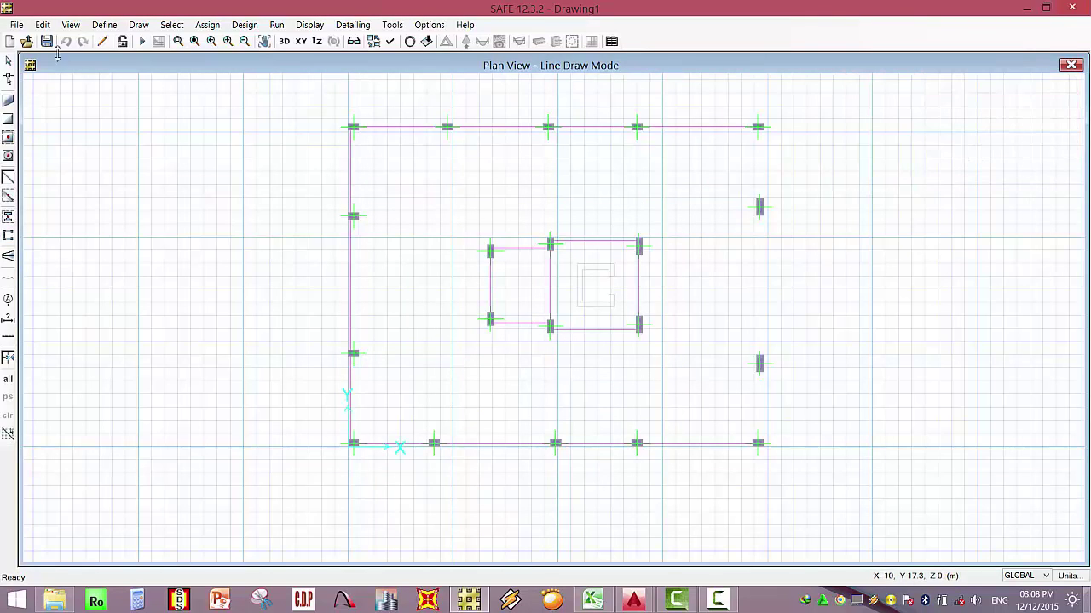
left_click(104, 25)
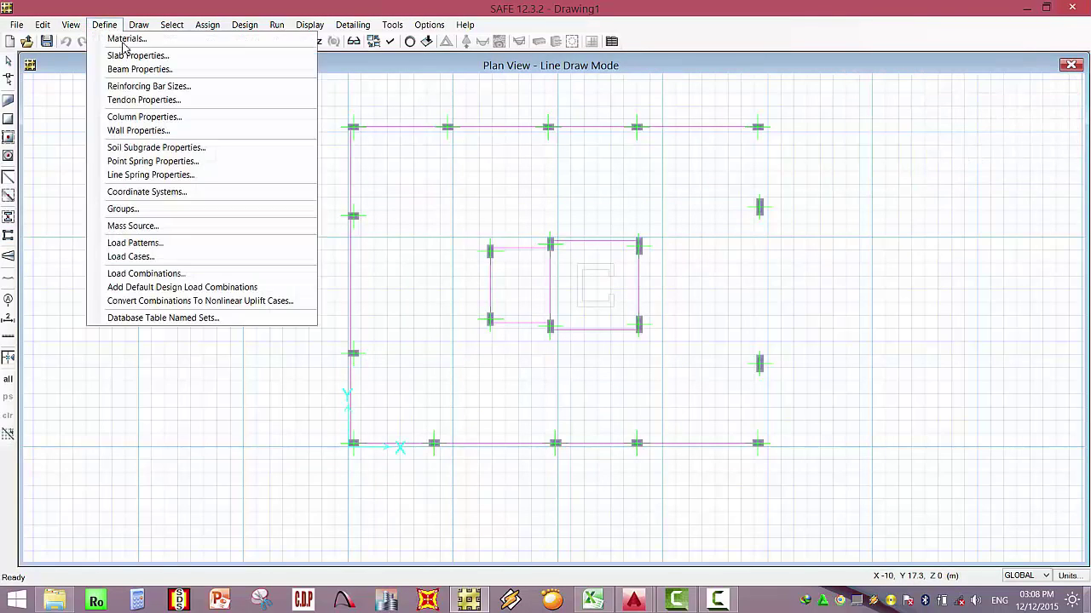
left_click(175, 69)
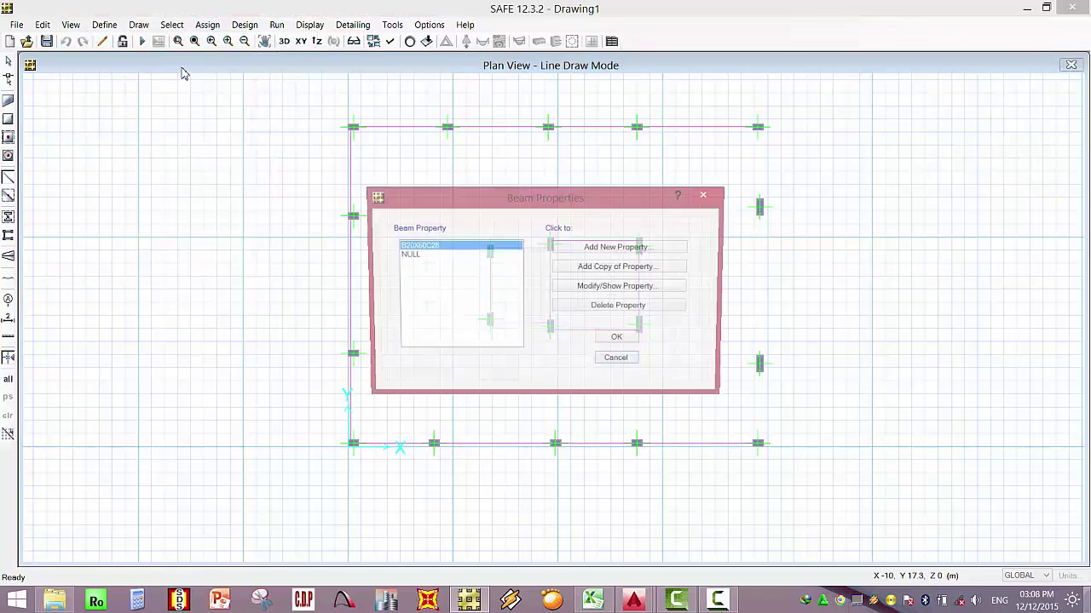
left_click(619, 268)
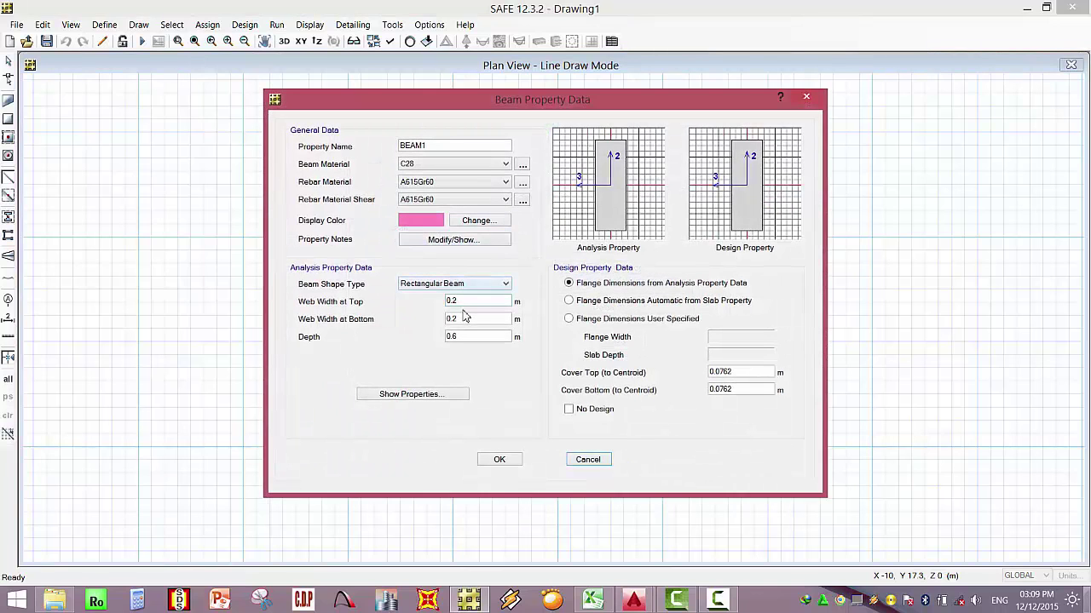
left_click(571, 459)
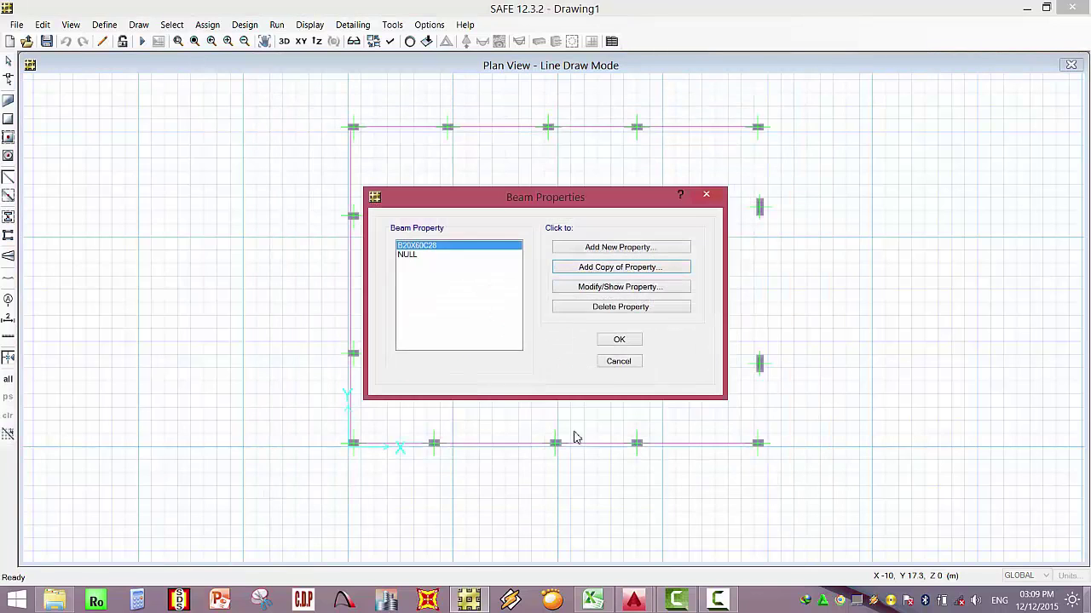
left_click(618, 361)
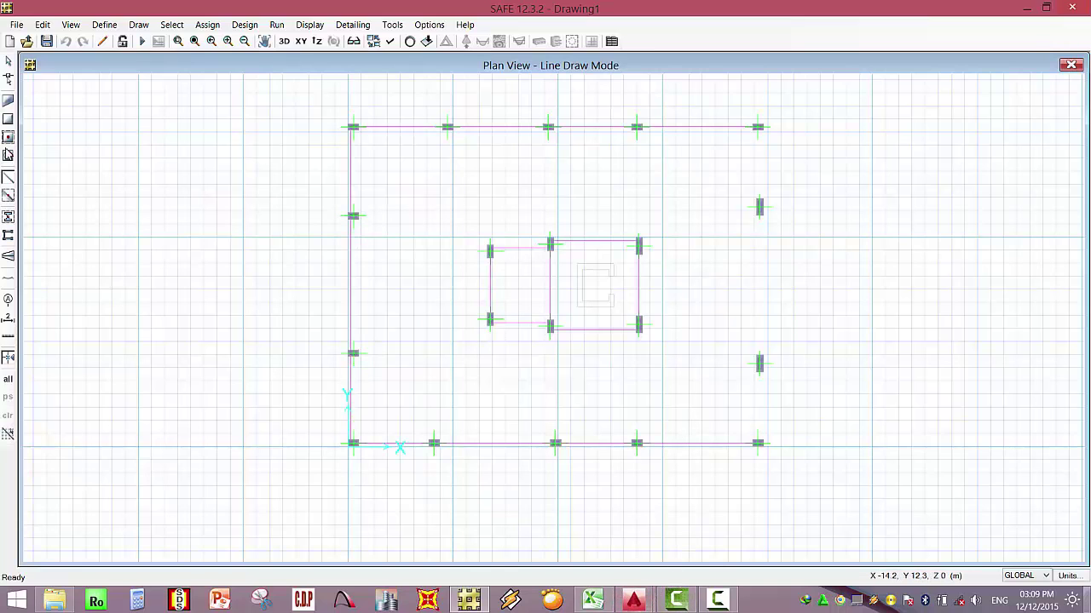
Convert the rightmost architectural line on the plan's upper edge into a B20X60C28 beam, and display the model extruded.
left_click(8, 196)
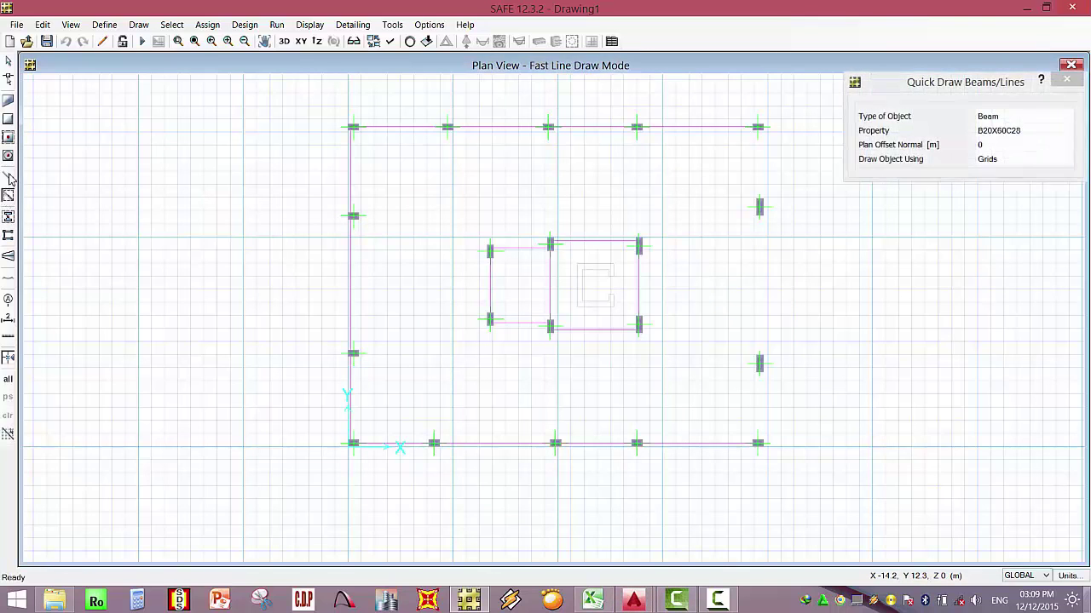
left_click(8, 177)
left_click(717, 128)
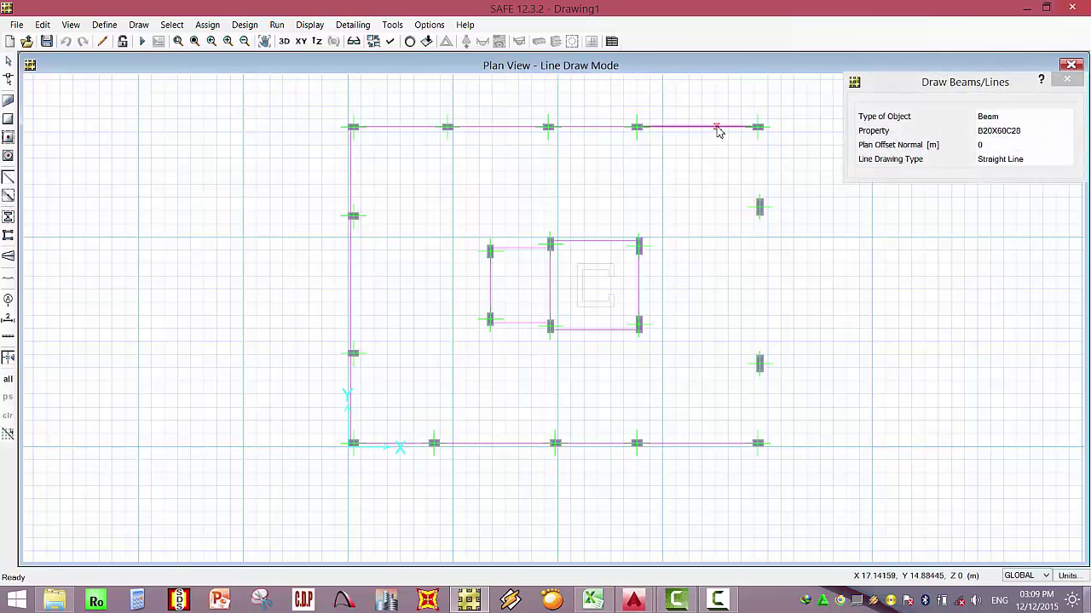
right_click(718, 129)
key("Escape")
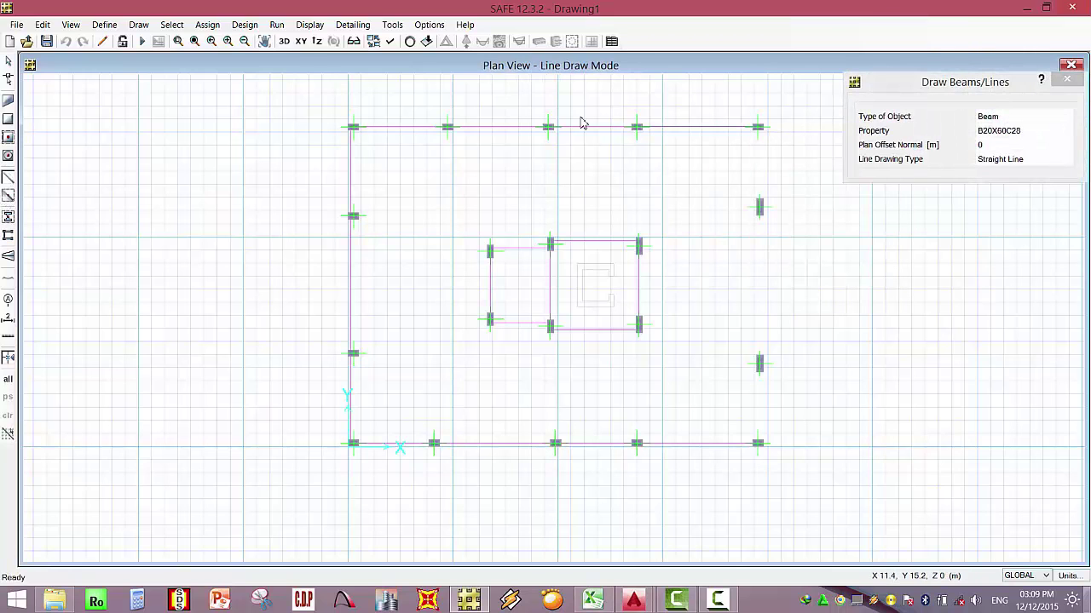
left_click(390, 42)
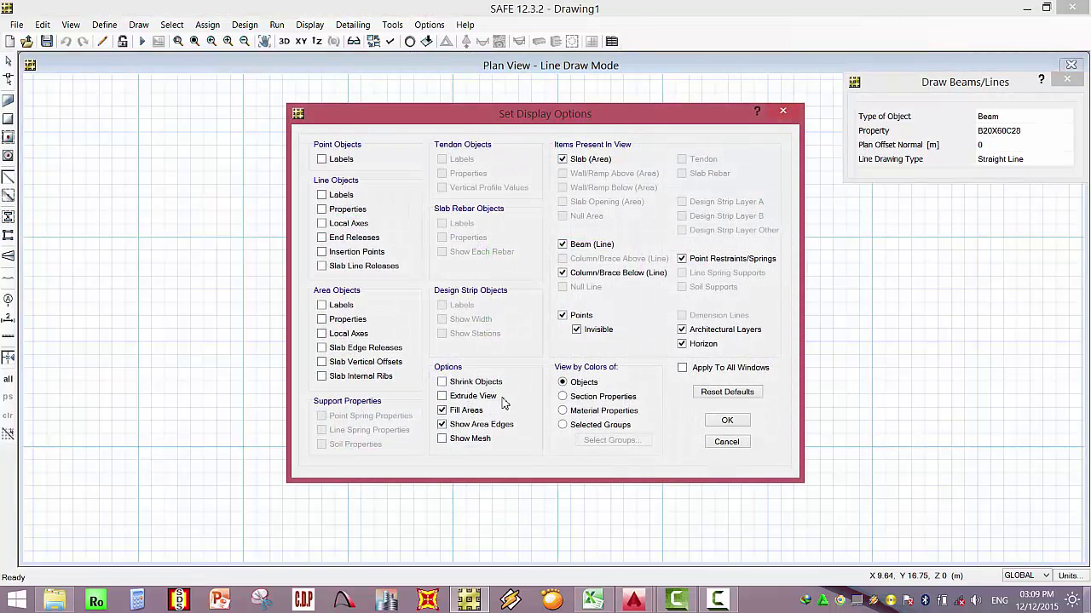
left_click(720, 424)
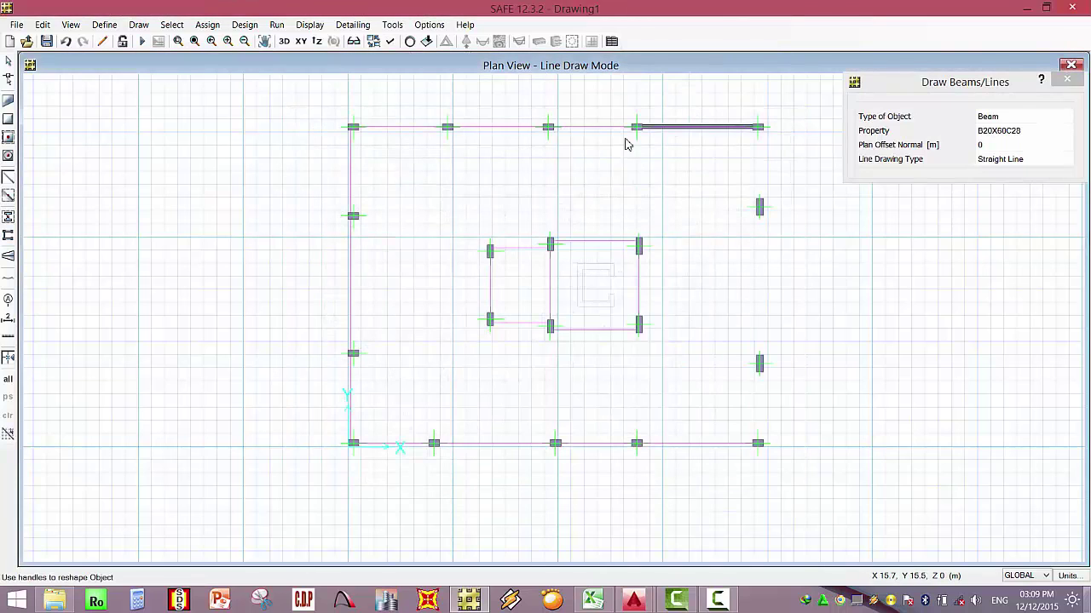
Generate B20X60C28 beams from the three remaining architectural lines along the plan's upper edge.
right_click(585, 132)
left_click(590, 136)
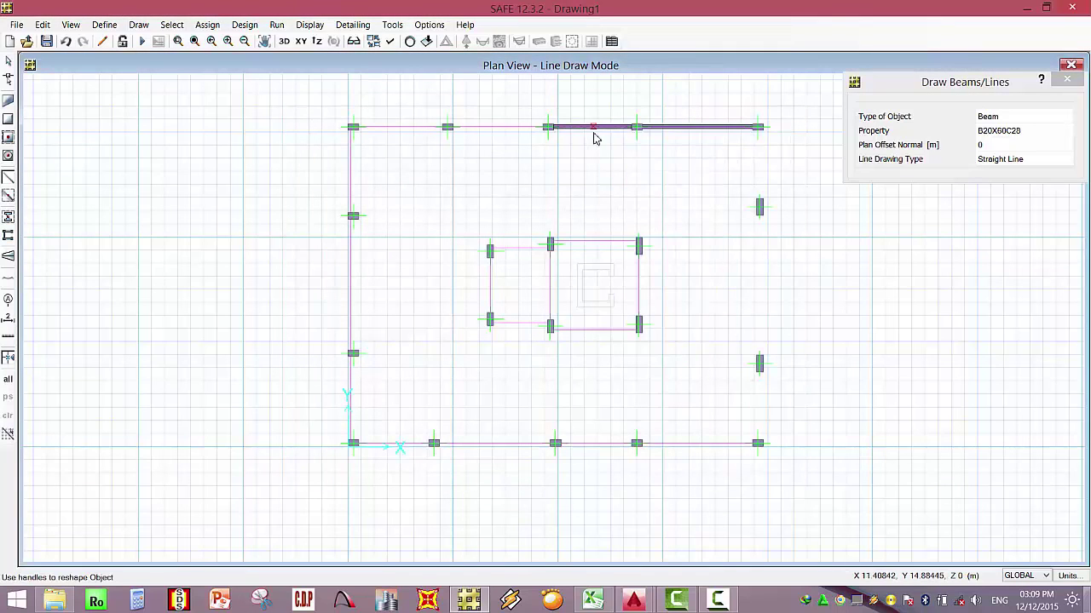
right_click(479, 131)
left_click(490, 137)
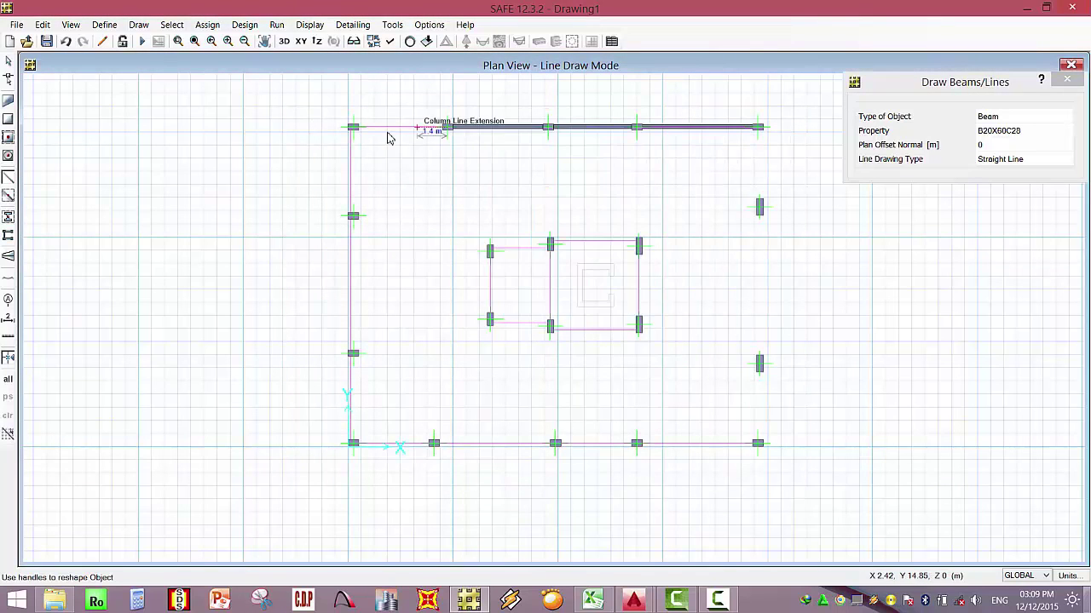
right_click(397, 136)
left_click(407, 138)
Generate B20X60C28 beams from the three architectural lines along the plan's left edge.
right_click(347, 165)
left_click(362, 170)
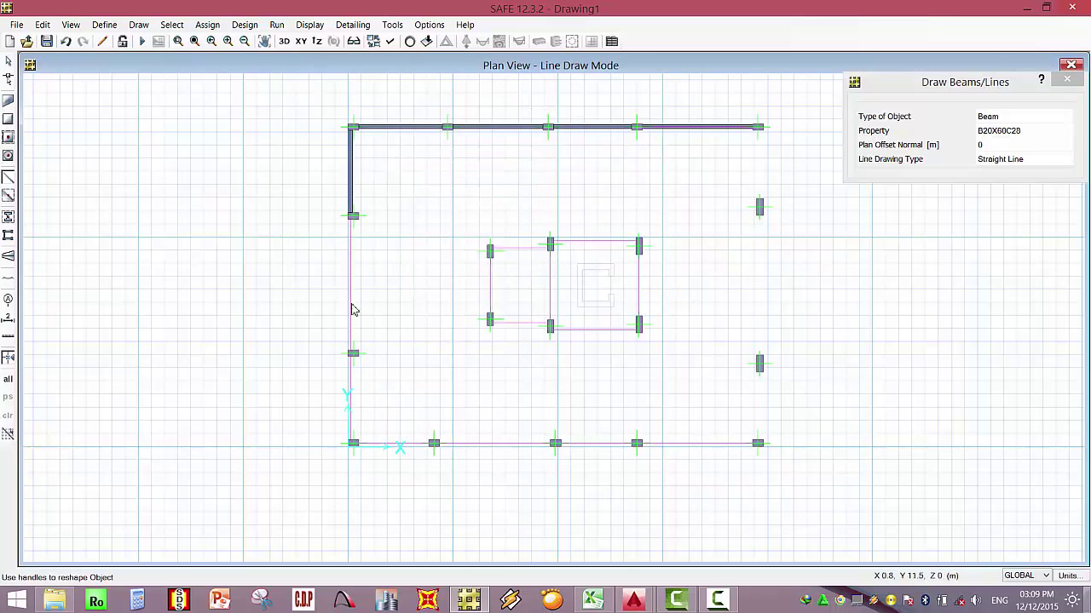
right_click(350, 309)
left_click(379, 312)
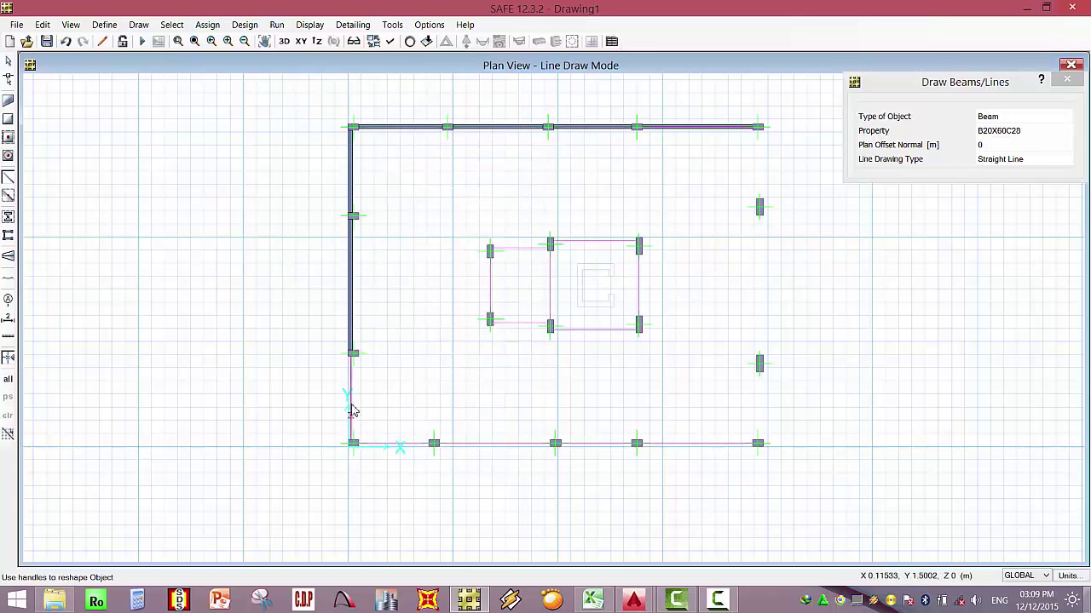
right_click(354, 407)
left_click(433, 449)
Generate B20X60C28 beams from the four architectural lines along the plan's lower edge.
right_click(407, 444)
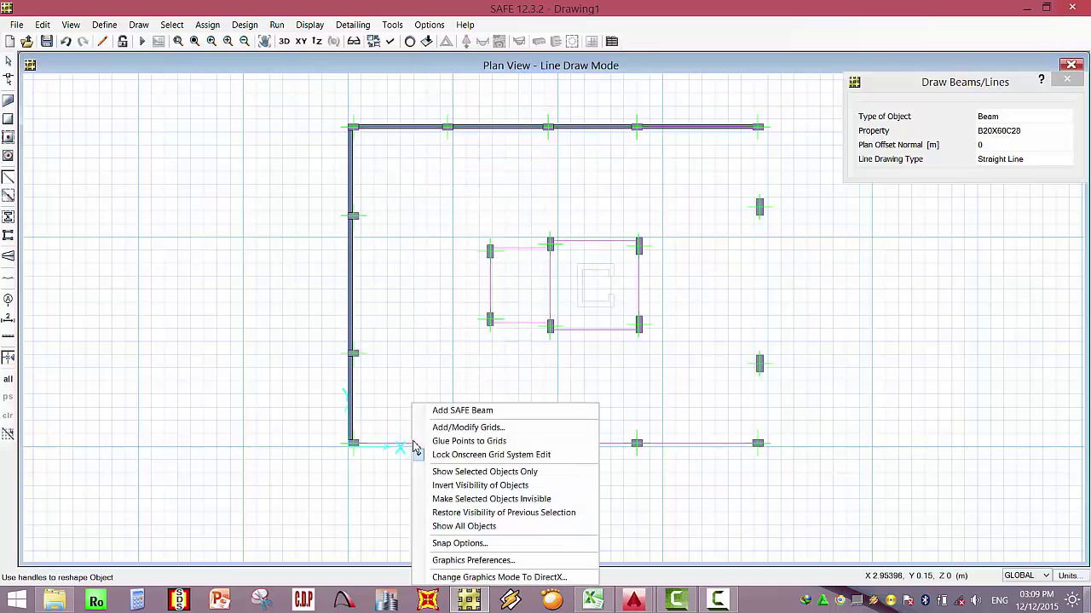
left_click(435, 414)
right_click(537, 447)
left_click(564, 412)
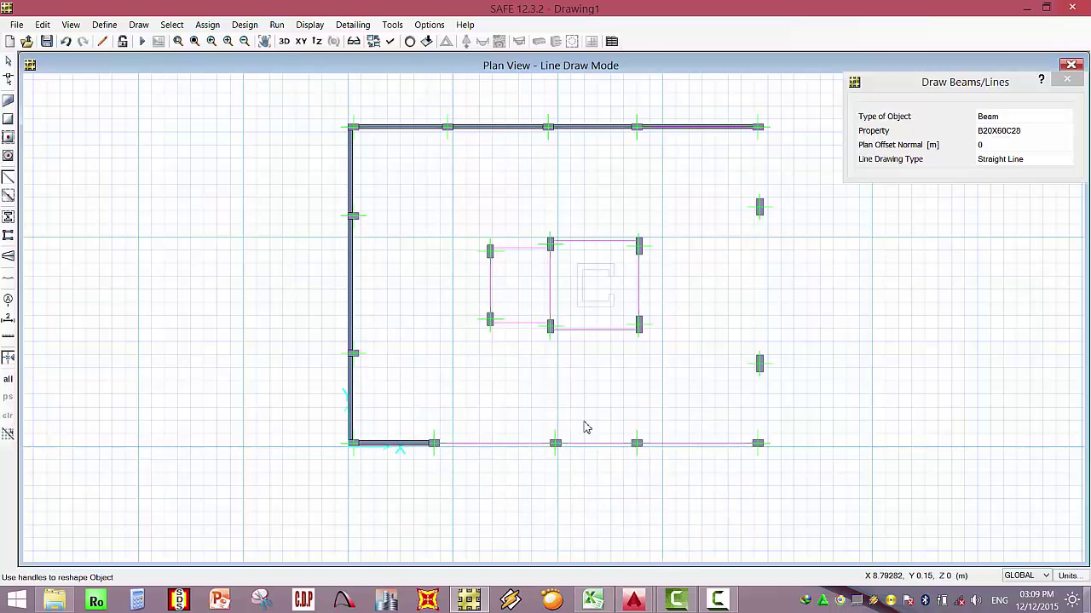
right_click(619, 448)
left_click(647, 411)
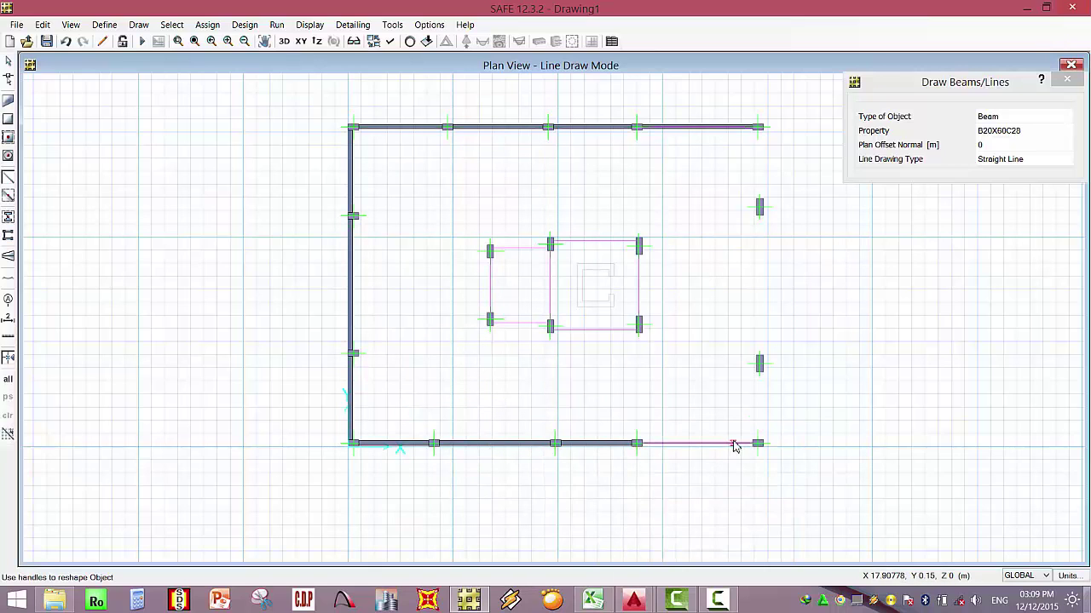
right_click(735, 445)
left_click(767, 410)
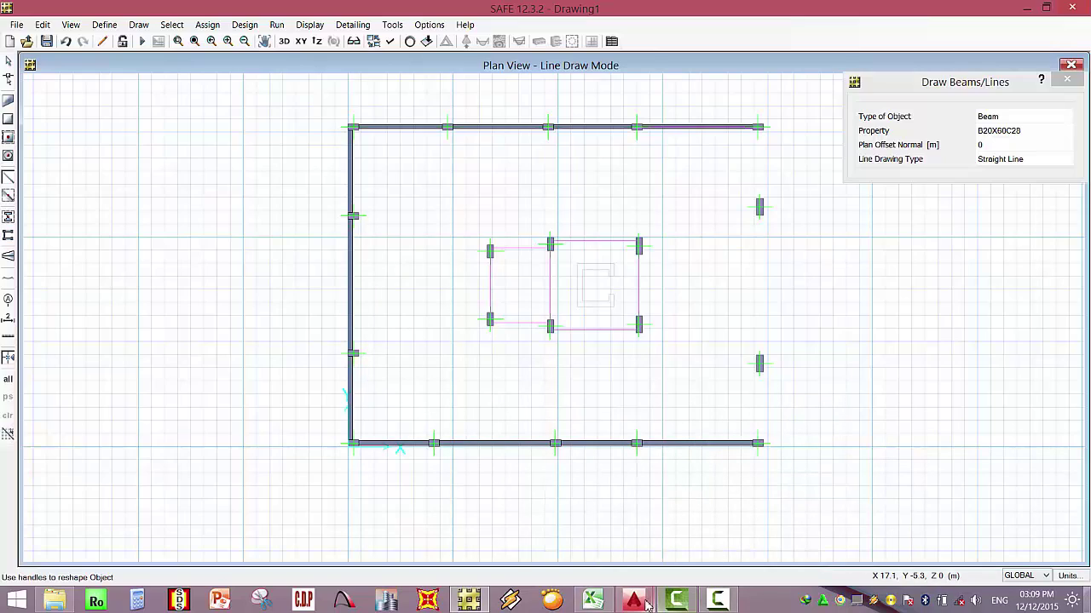
Switch to the architectural plan in AutoCAD and dimension the clear distance between the two columns on the reception room's outer wall.
mouse_move(648, 600)
left_click(710, 537)
scroll(399, 412, "up", 10)
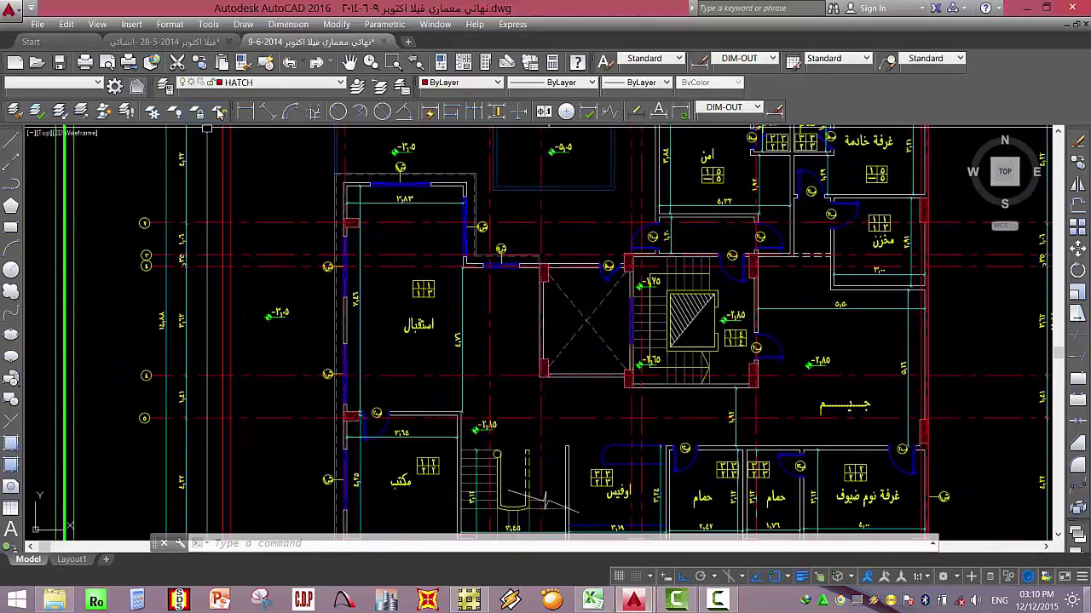
left_click(246, 110)
scroll(355, 257, "up", 6)
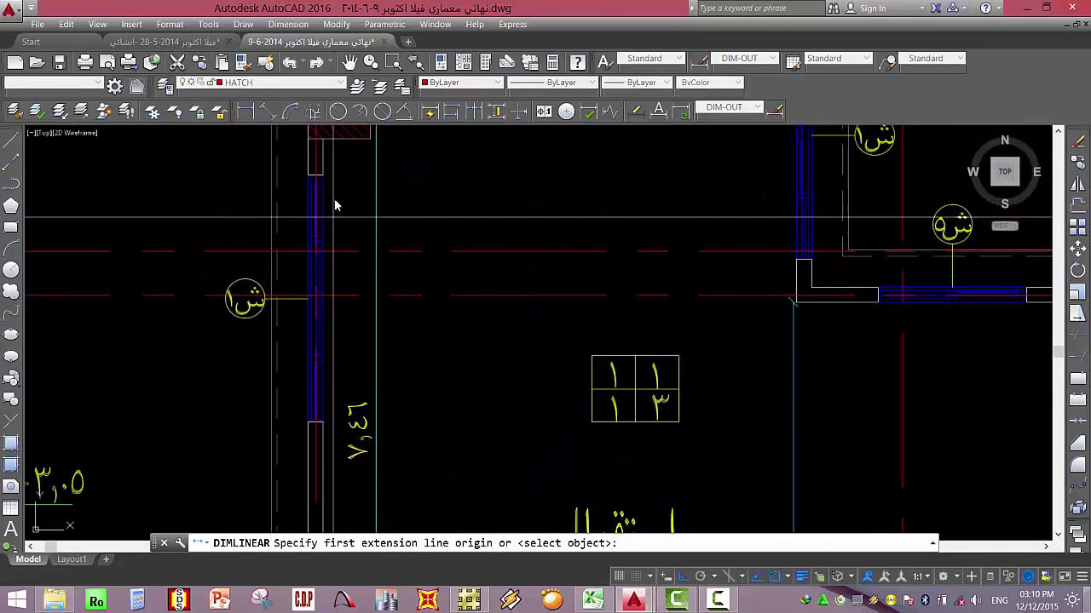
left_click(358, 149)
scroll(358, 149, "down", 6)
scroll(332, 353, "up", 6)
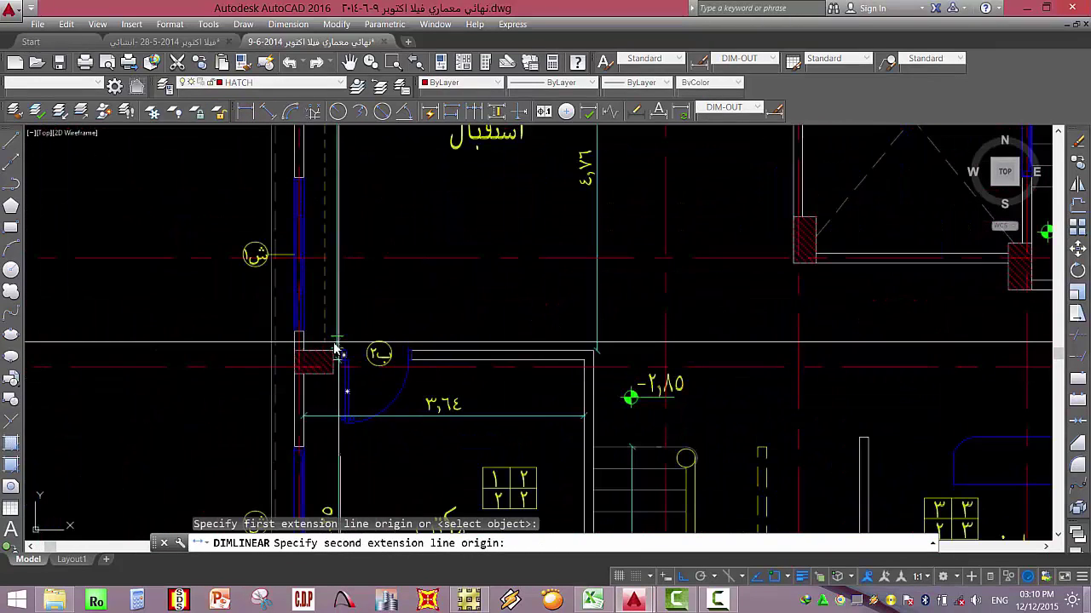
left_click(327, 352)
scroll(414, 361, "down", 3)
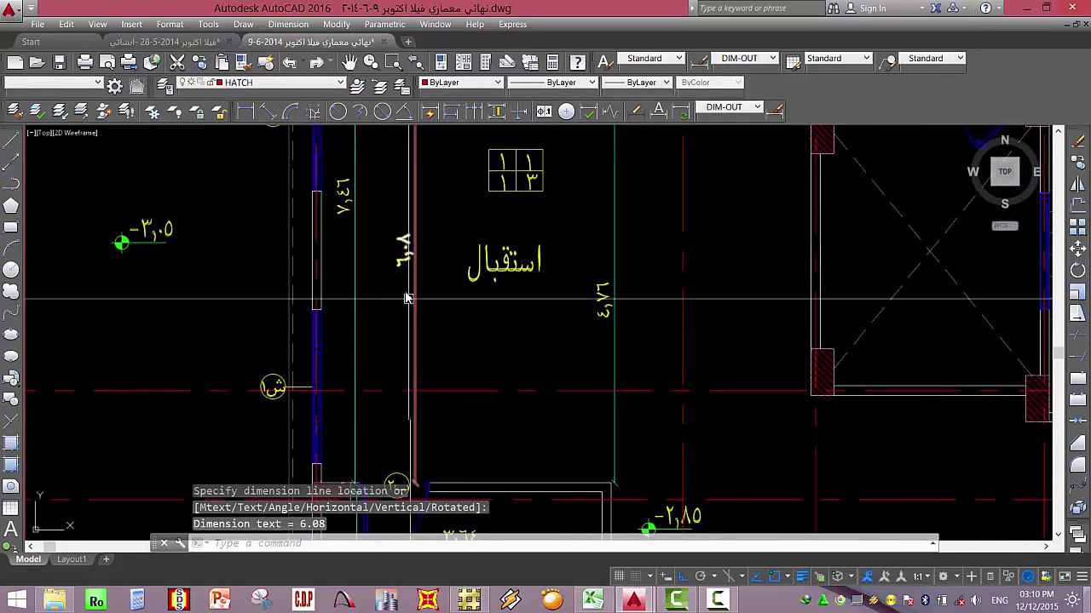
middle_click_drag(451, 281, 418, 315)
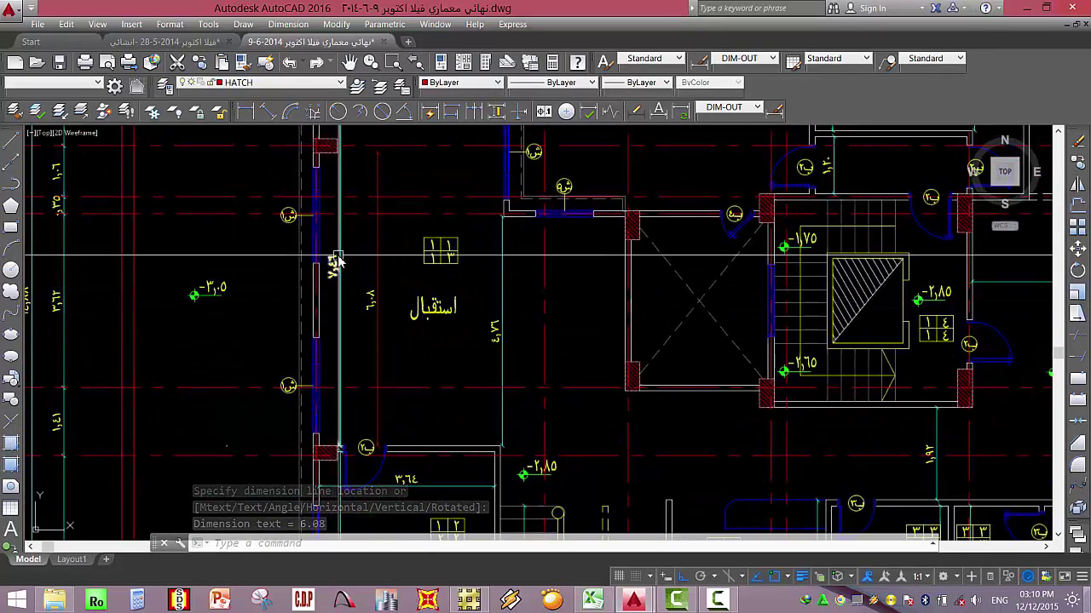
scroll(350, 246, "down", 3)
middle_click_drag(373, 312, 332, 315)
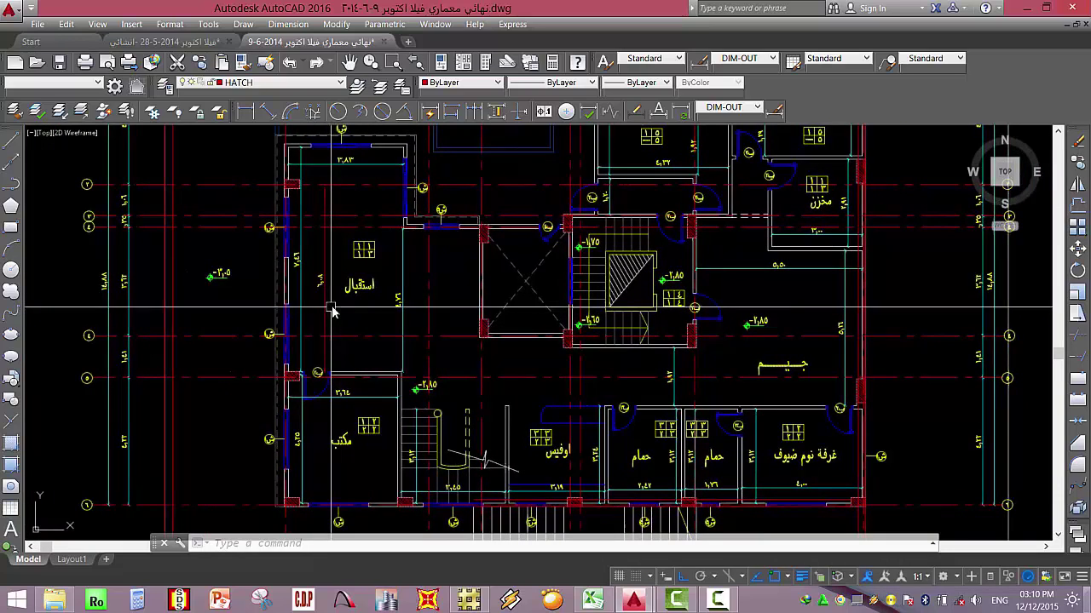
Examine the LOGO layer beam lines along the left edge of the structural slab plan in the other AutoCAD drawing.
mouse_move(641, 603)
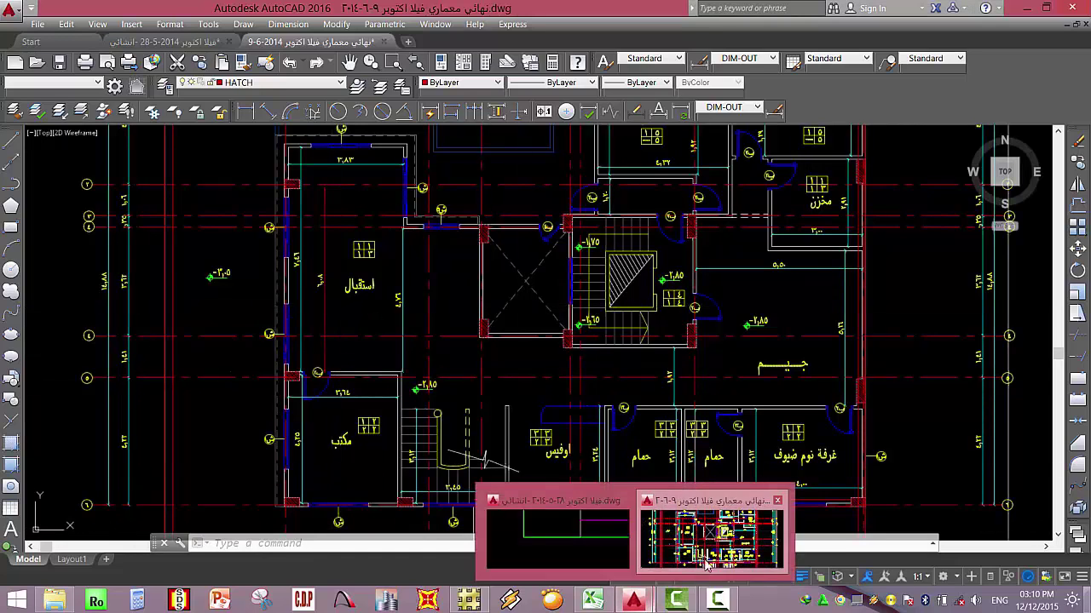
left_click(512, 546)
scroll(434, 395, "down", 5)
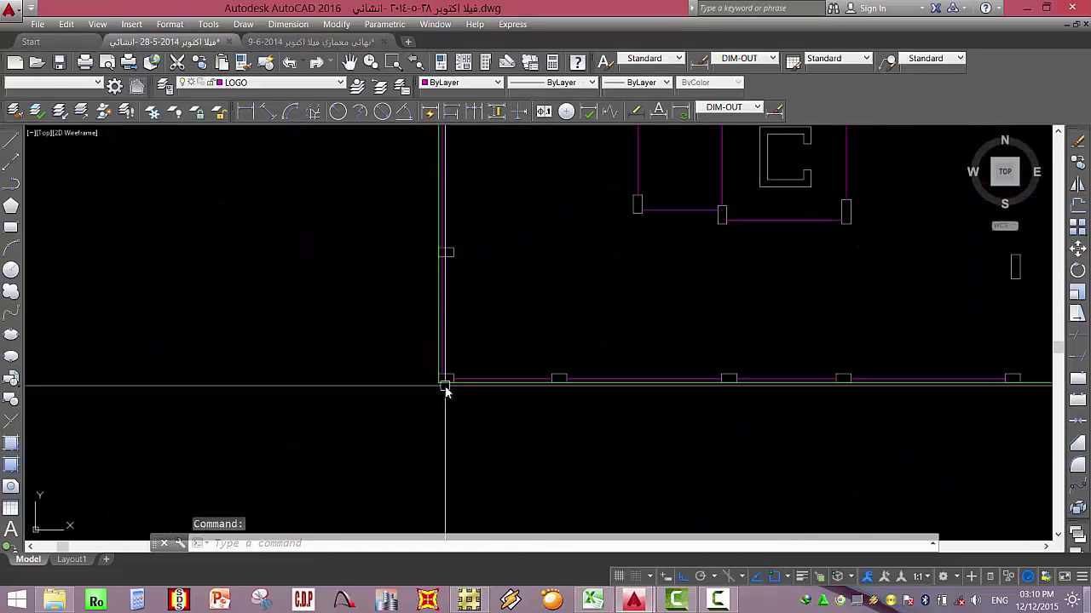
mouse_move(480, 366)
middle_mouse_down()
mouse_move(491, 371)
mouse_move(434, 346)
middle_mouse_up()
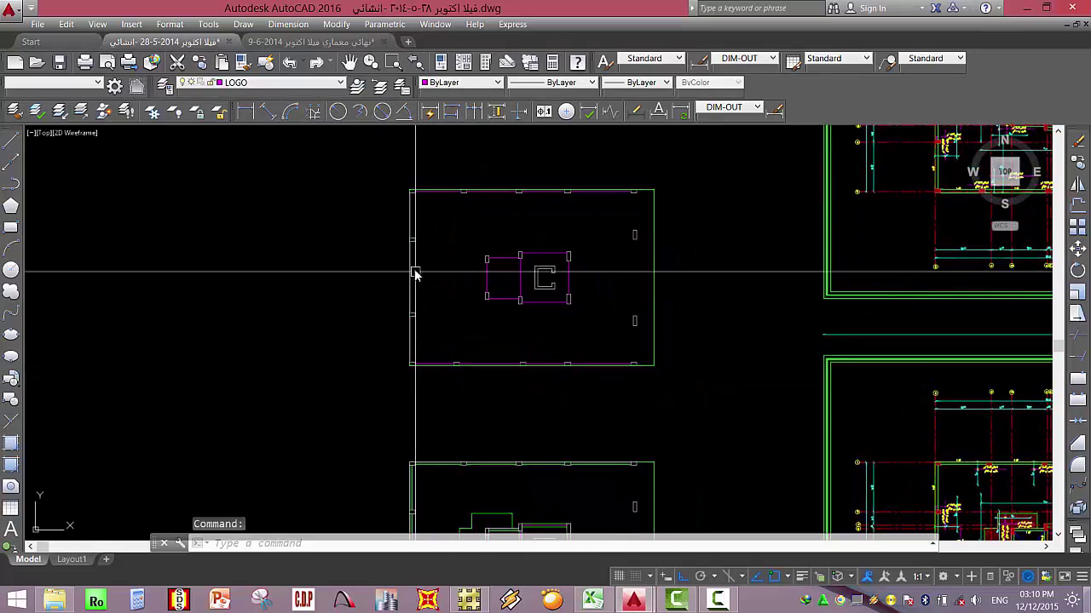
scroll(409, 280, "up", 3)
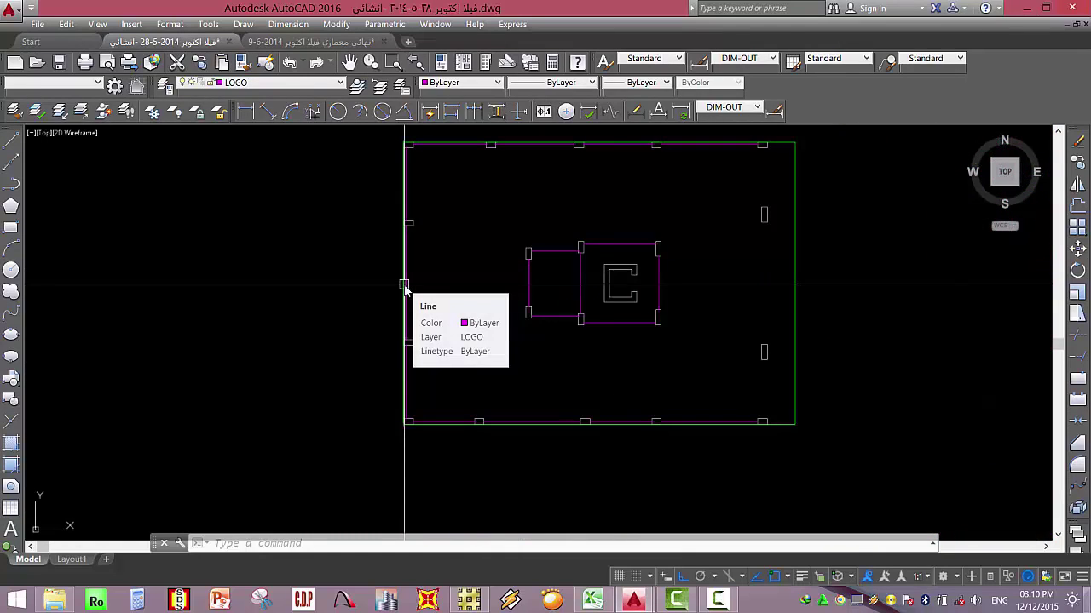
mouse_move(643, 604)
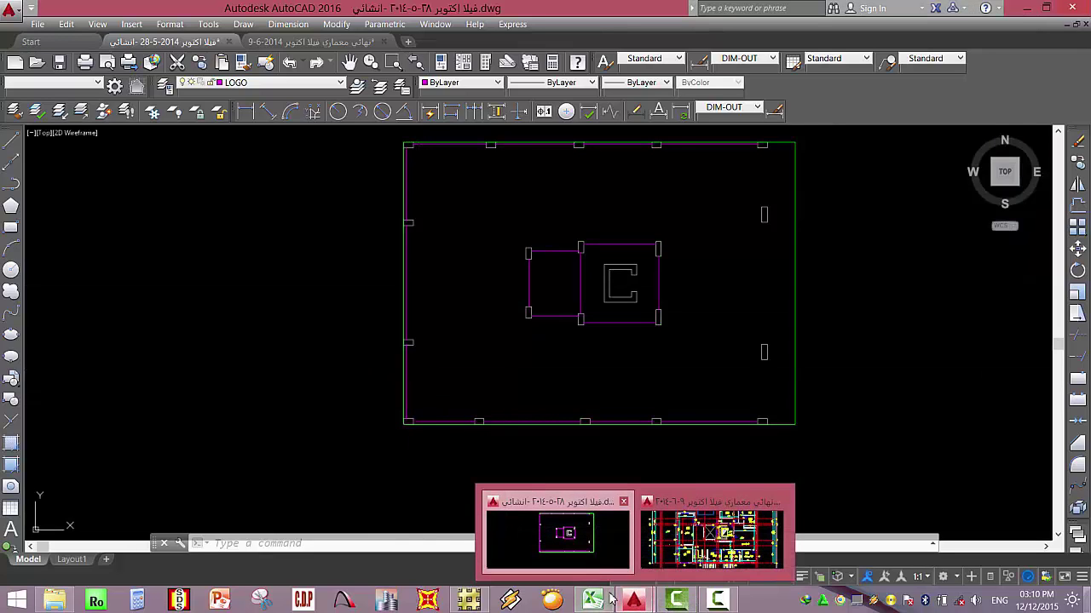
middle_click_drag(494, 390, 433, 412)
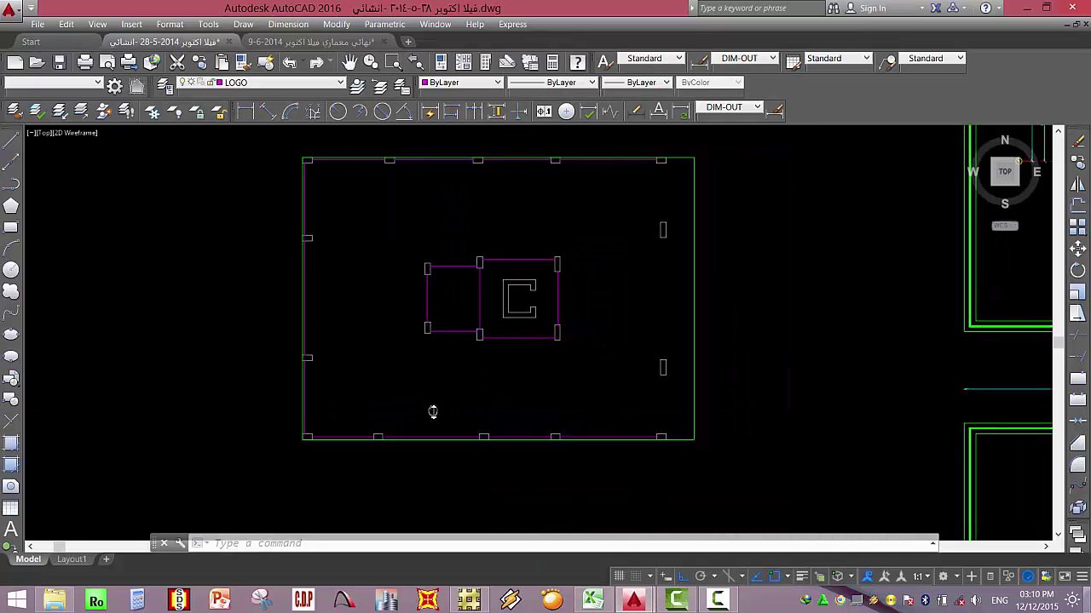
Switch to SAFE and generate B20X60C28 beams from the larger central bay's upper line and the line shared by both central bays.
left_click(471, 599)
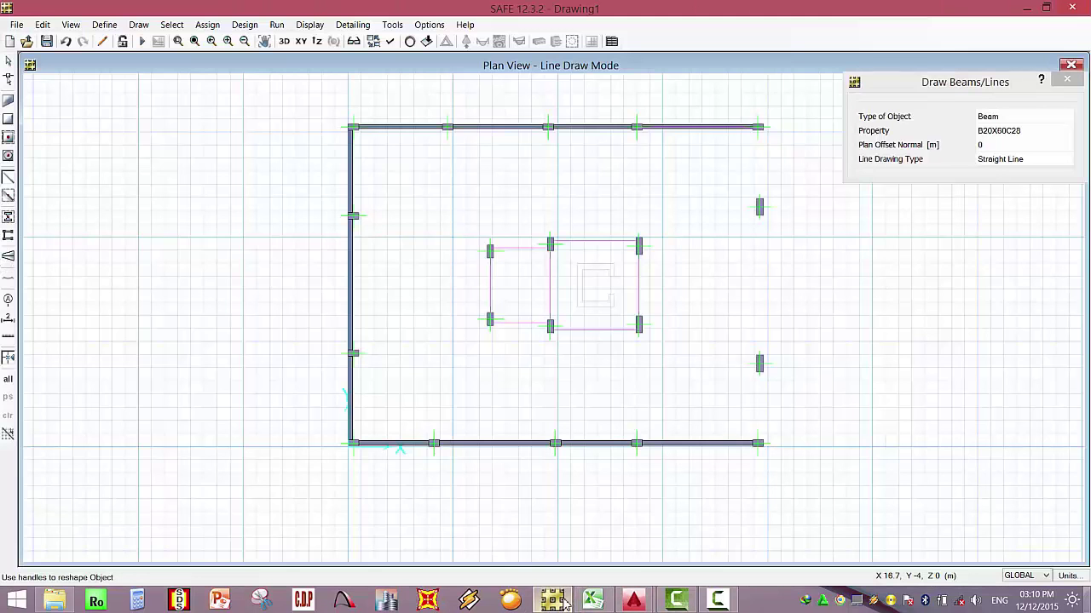
right_click(617, 245)
left_click(626, 246)
right_click(553, 284)
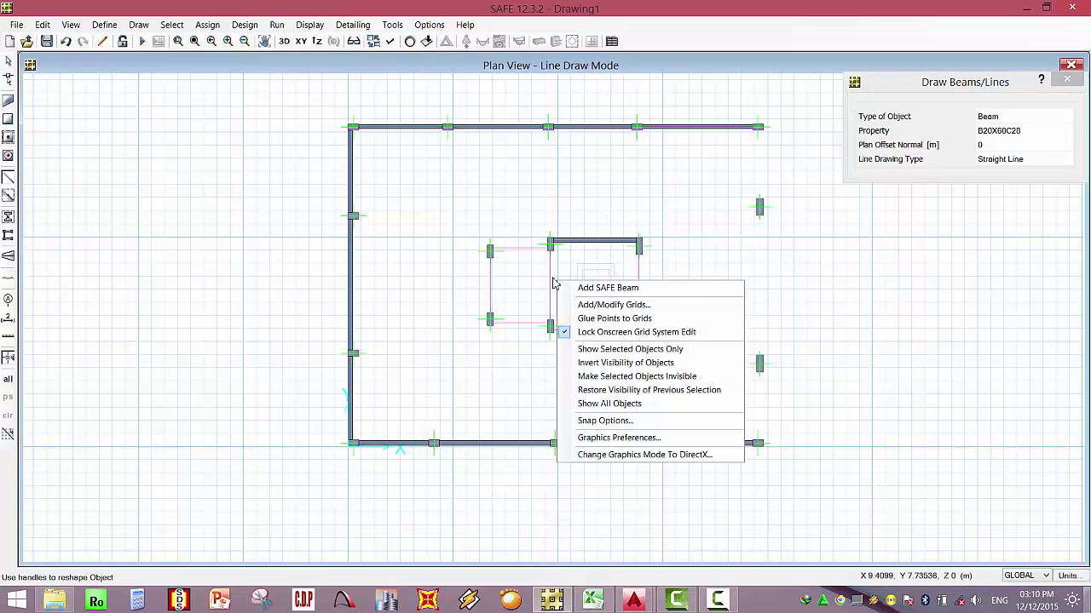
left_click(596, 288)
Generate B20X60C28 beams from the smaller central bay's upper, left and lower architectural lines.
right_click(516, 253)
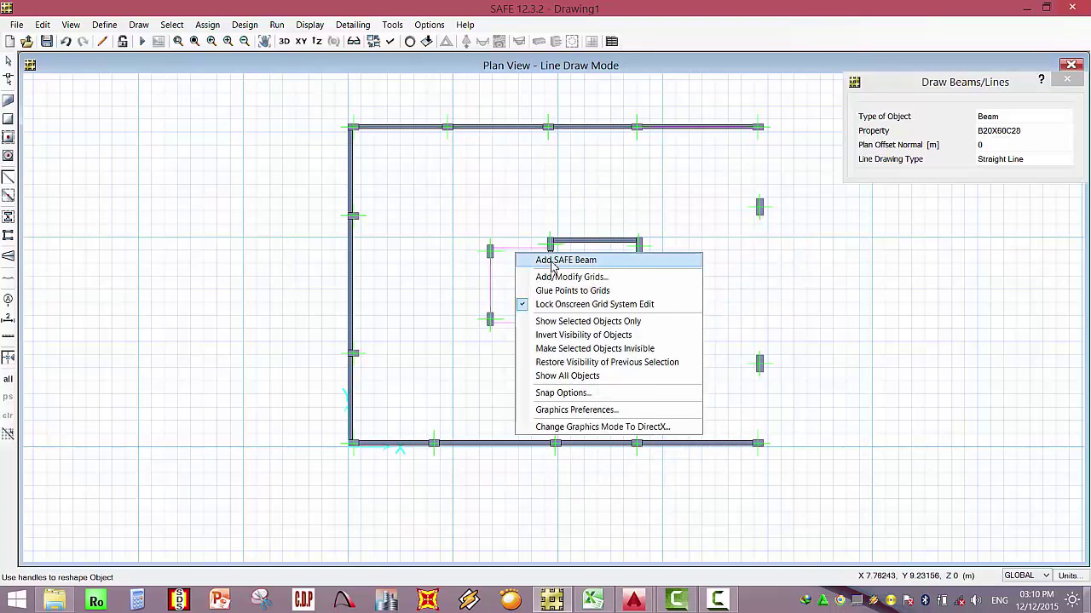
left_click(551, 263)
right_click(489, 274)
left_click(511, 279)
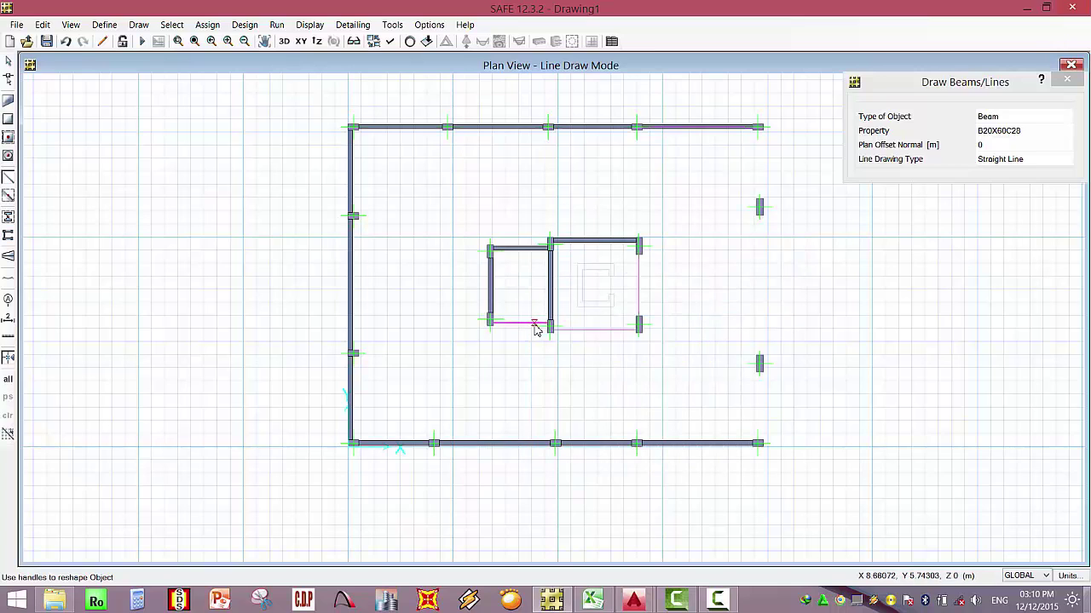
right_click(536, 331)
left_click(554, 334)
Generate B20X60C28 beams from the larger central bay's lower and right architectural lines, and finish the beam drawing.
right_click(622, 333)
left_click(630, 338)
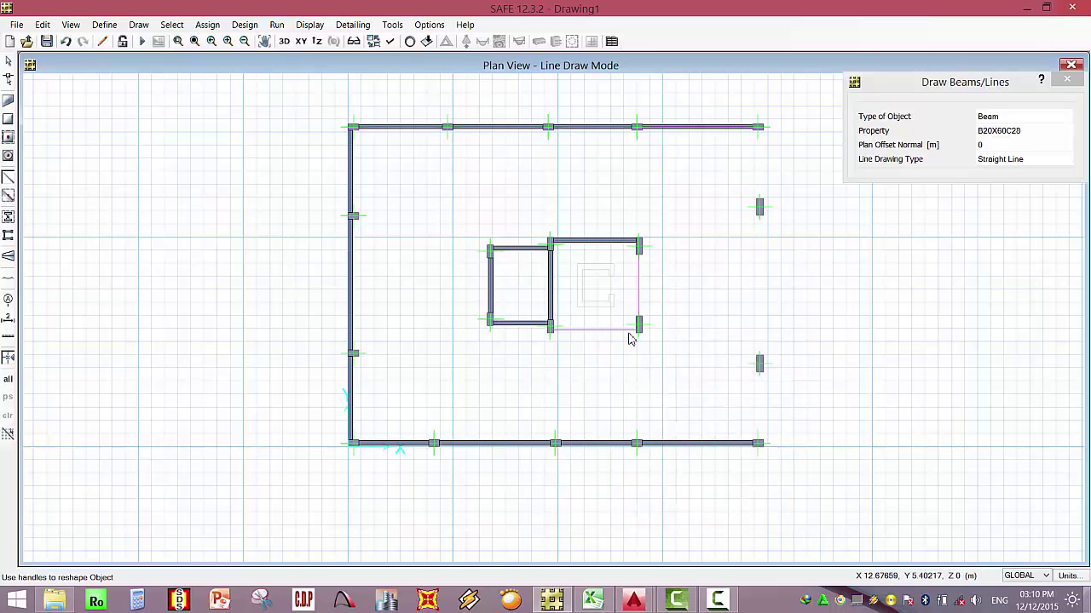
right_click(643, 298)
left_click(651, 303)
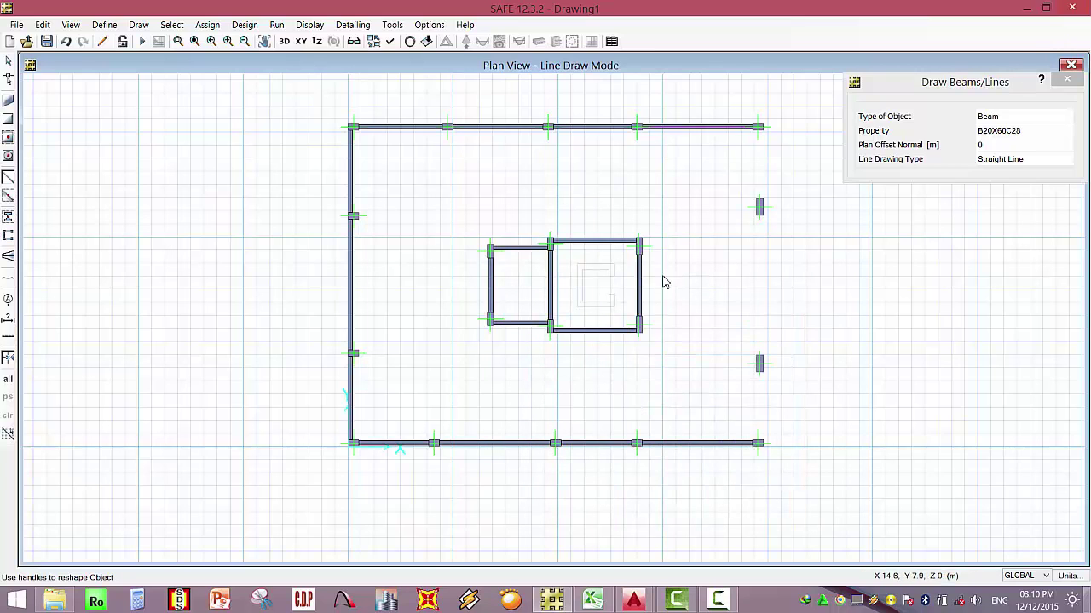
left_click(1066, 80)
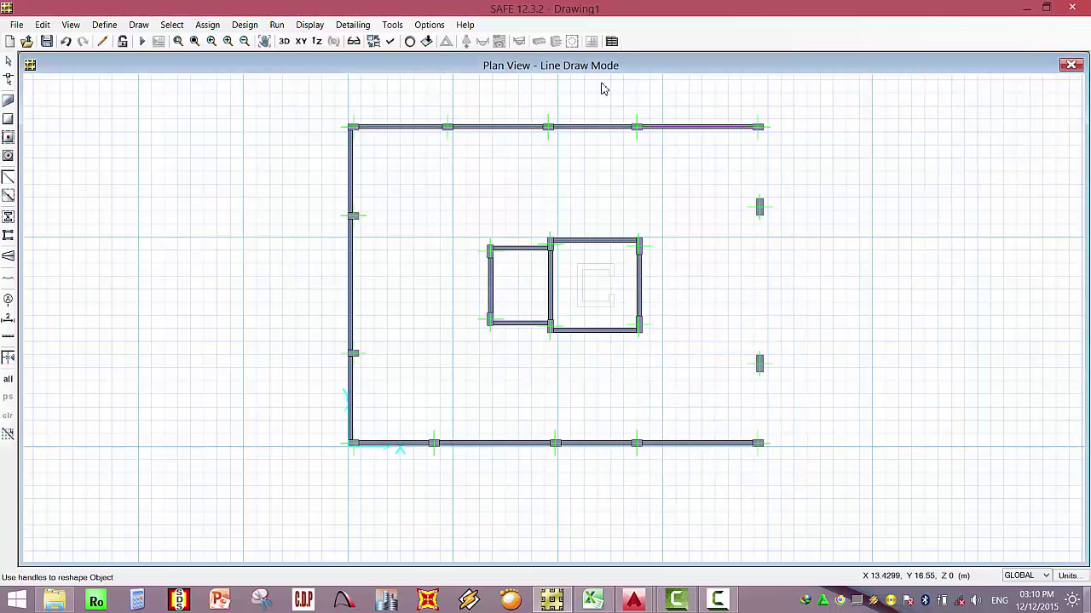
Show only the beam layer of the architectural plan, hiding the COL and LOGO layers.
left_click(429, 24)
left_click(492, 117)
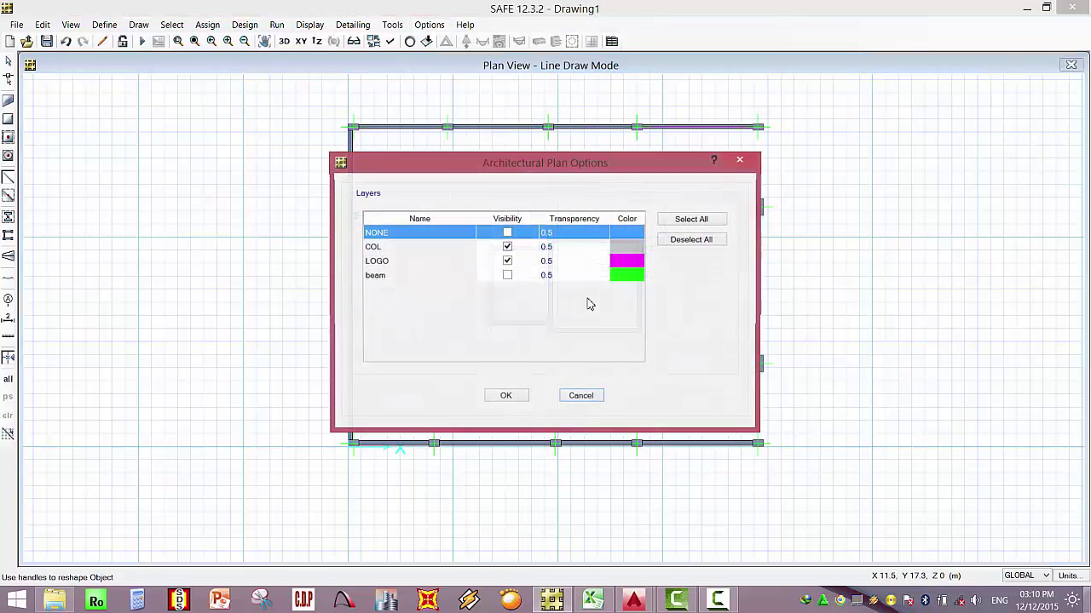
left_click(508, 276)
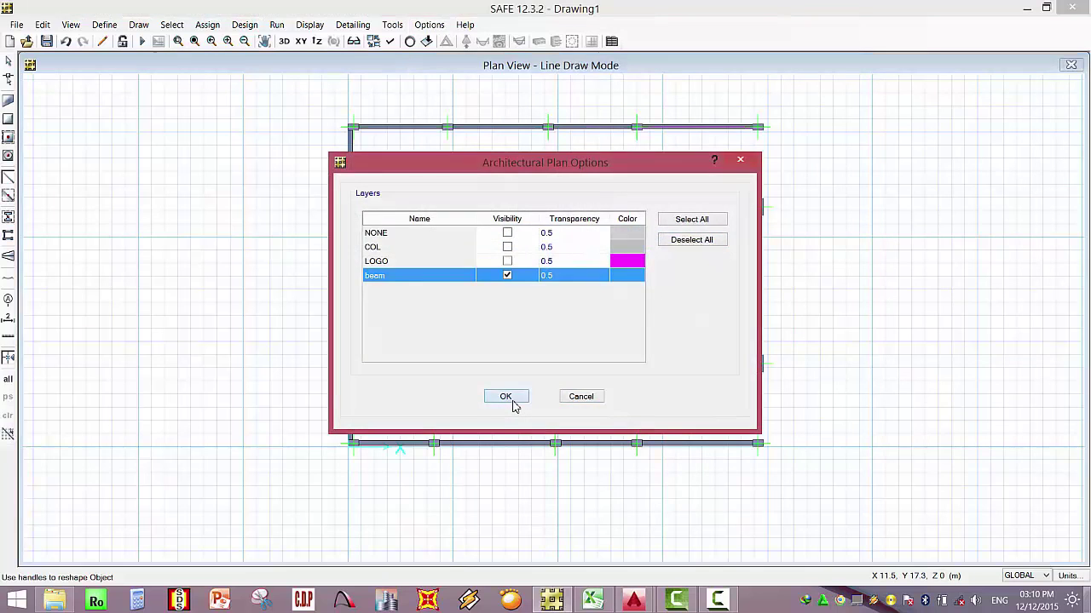
left_click(506, 397)
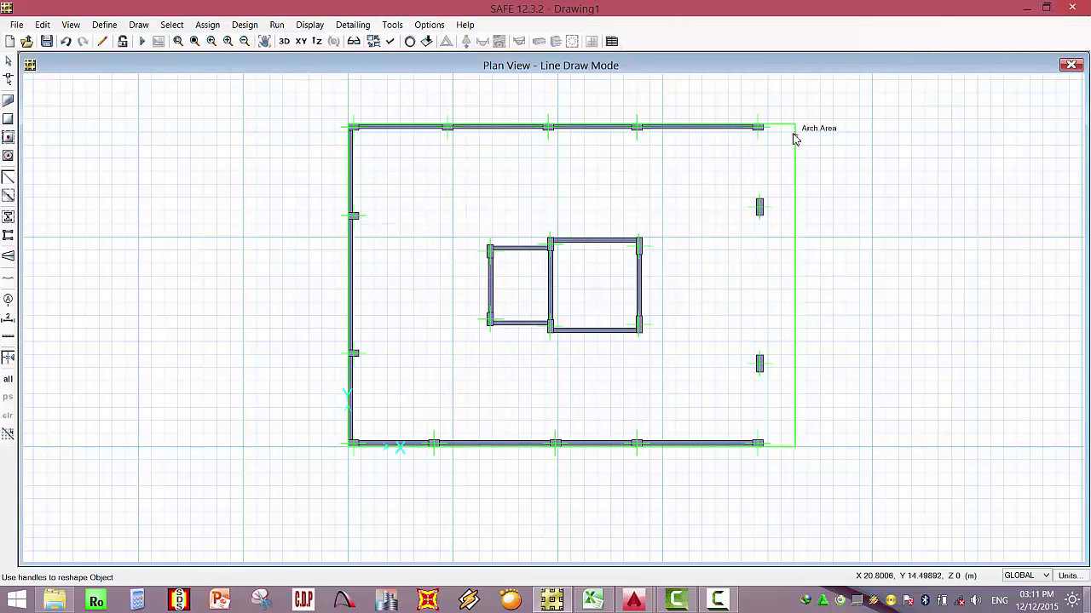
Generate an S25C28 slab from the architectural area that outlines the whole plan.
left_click(8, 100)
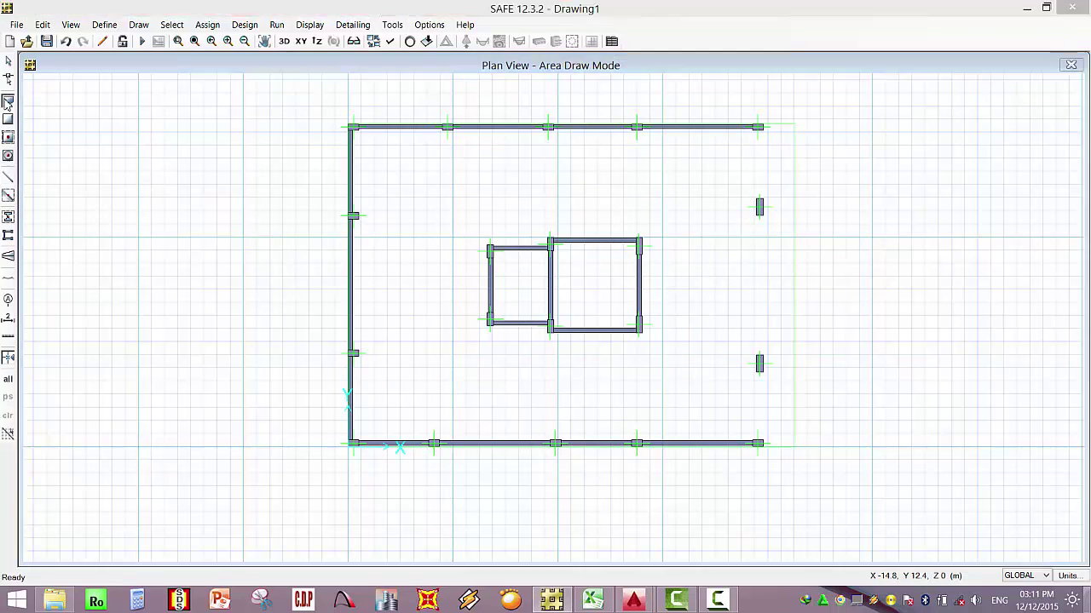
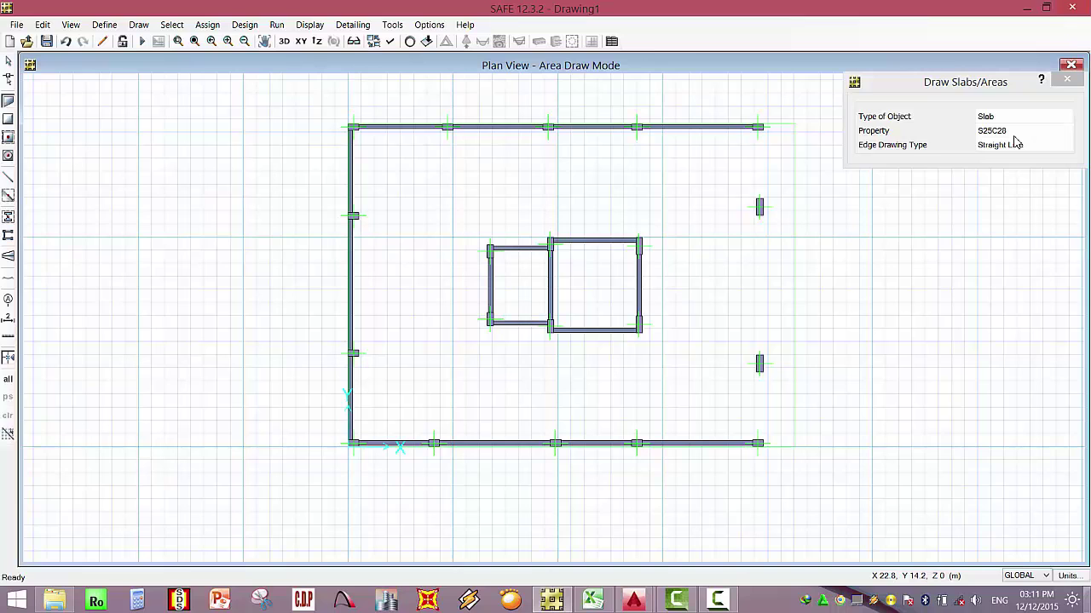
right_click(784, 124)
left_click(830, 131)
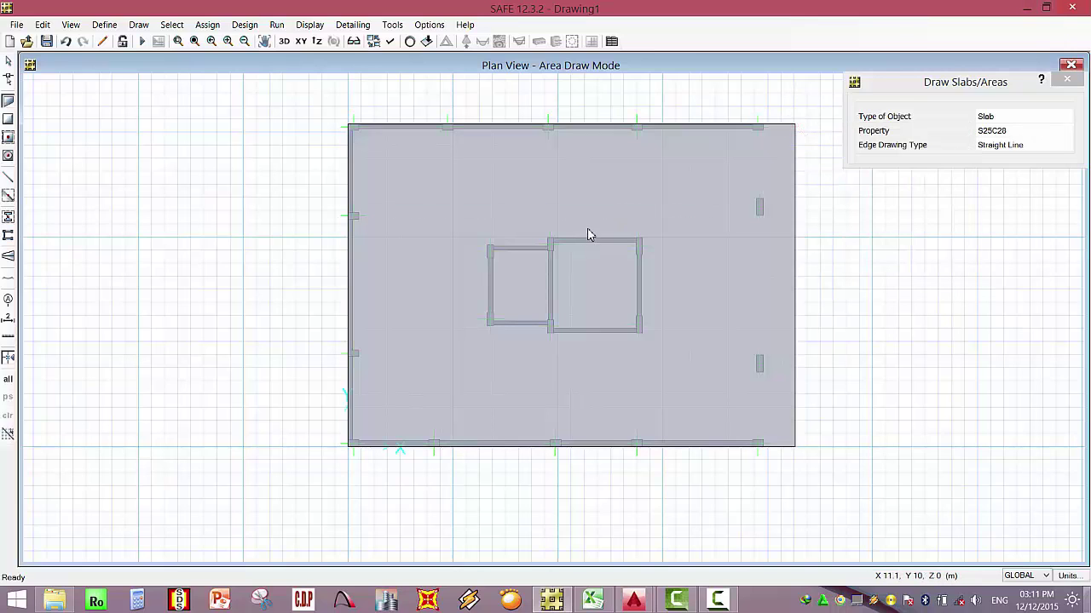
Draw a rectangular unloaded opening over the smaller central bay, between its lower-left and upper-right columns.
middle_click_drag(587, 231, 472, 229)
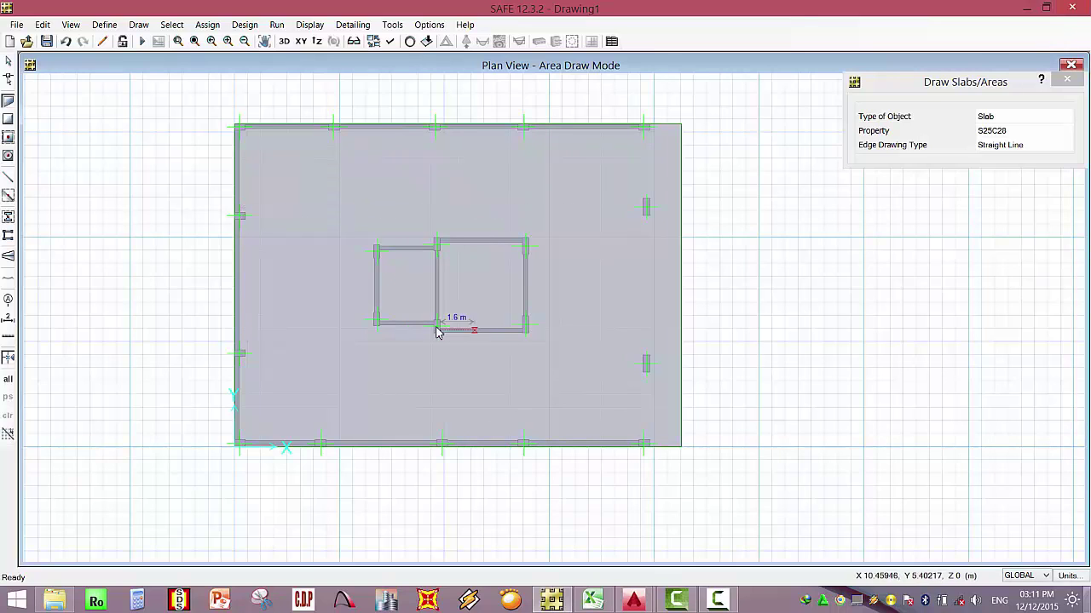
left_click(9, 121)
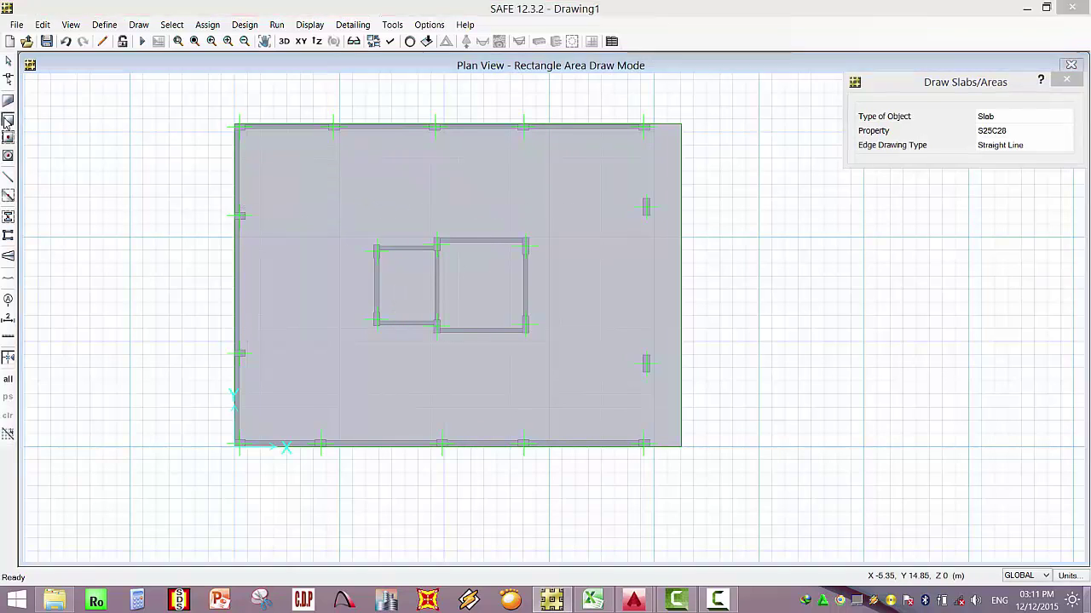
left_click(1026, 115)
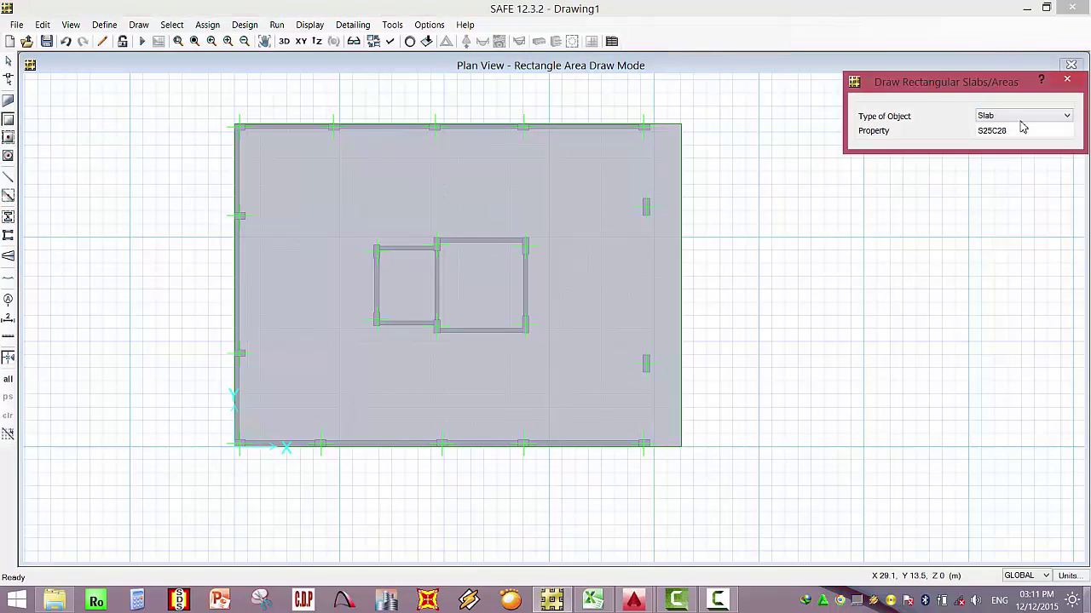
left_click(1025, 116)
left_click(1006, 138)
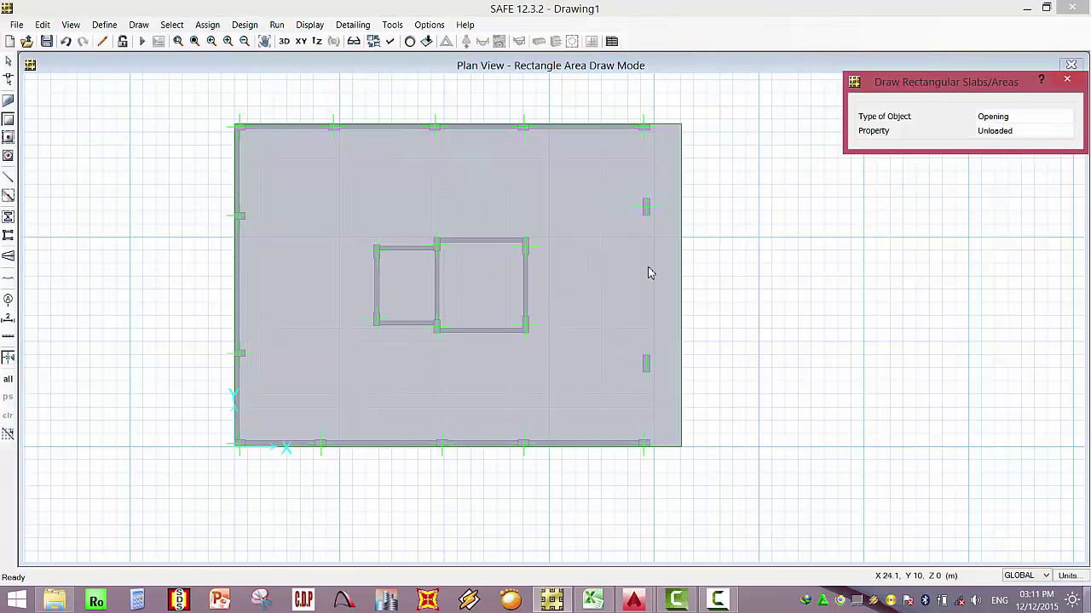
scroll(377, 312, "up", 3)
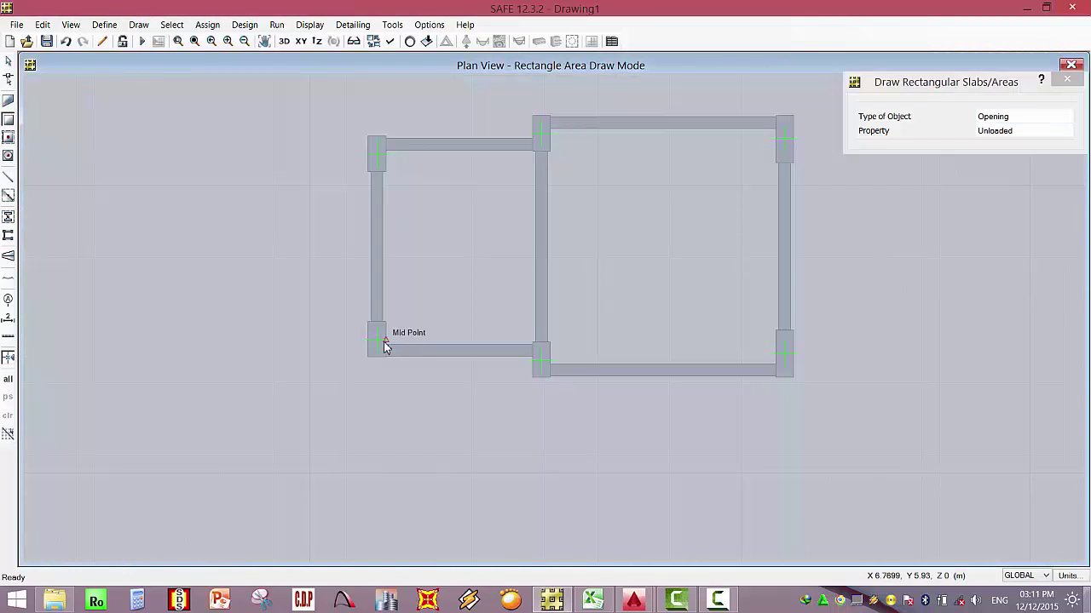
scroll(388, 345, "up", 2)
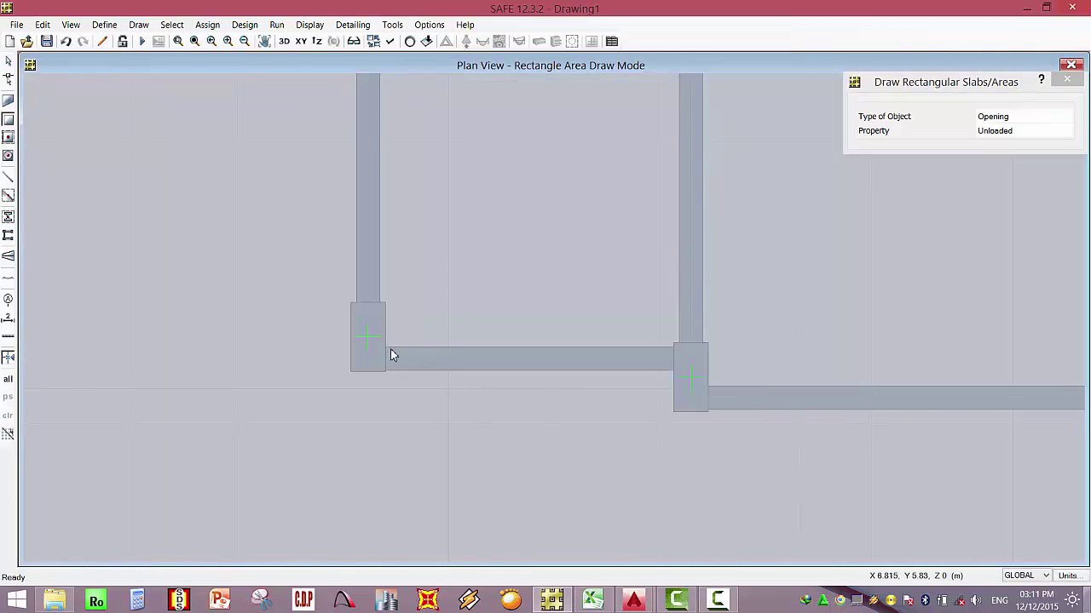
middle_click_drag(455, 346, 414, 409)
scroll(414, 409, "down", 1)
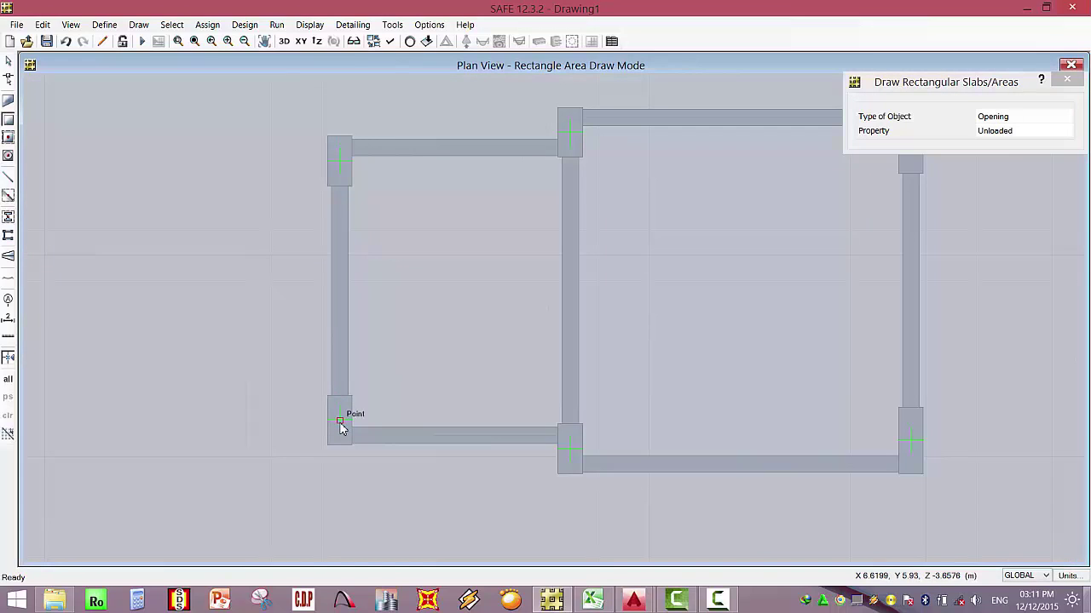
left_click_drag(340, 426, 572, 146)
scroll(462, 251, "down", 2)
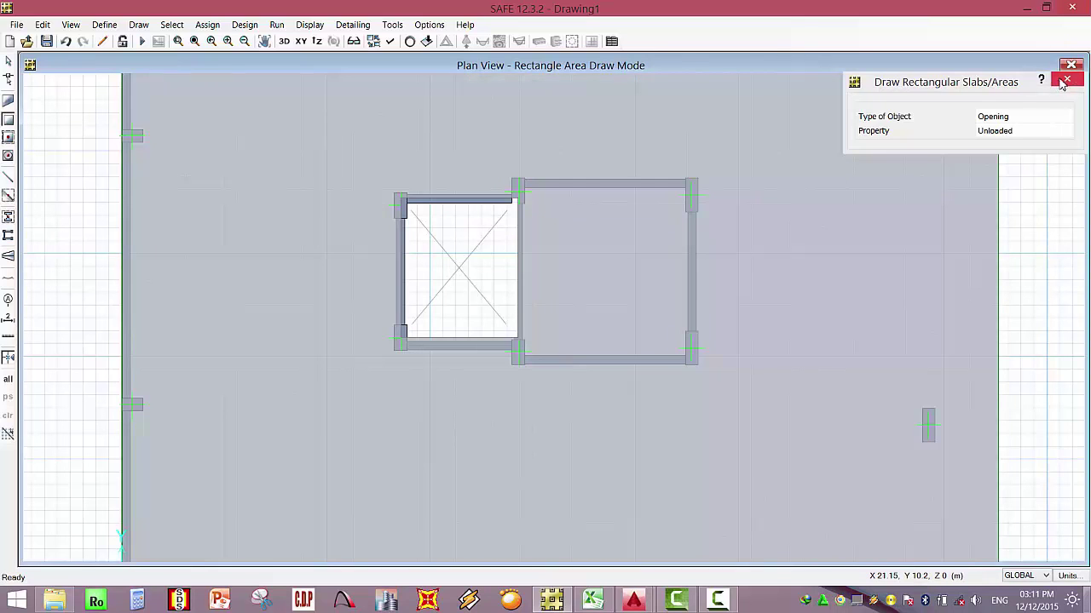
left_click(1067, 80)
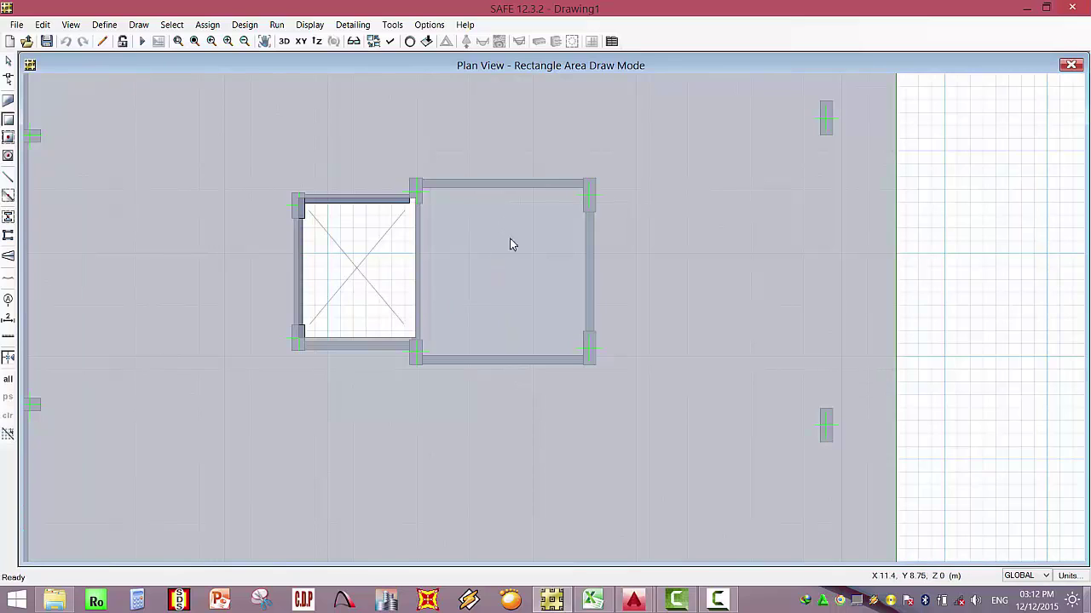
Switch to AutoCAD and examine the stair and elevator area in the architectural plan and the C-shaped core outline in the structural drawing.
mouse_move(652, 605)
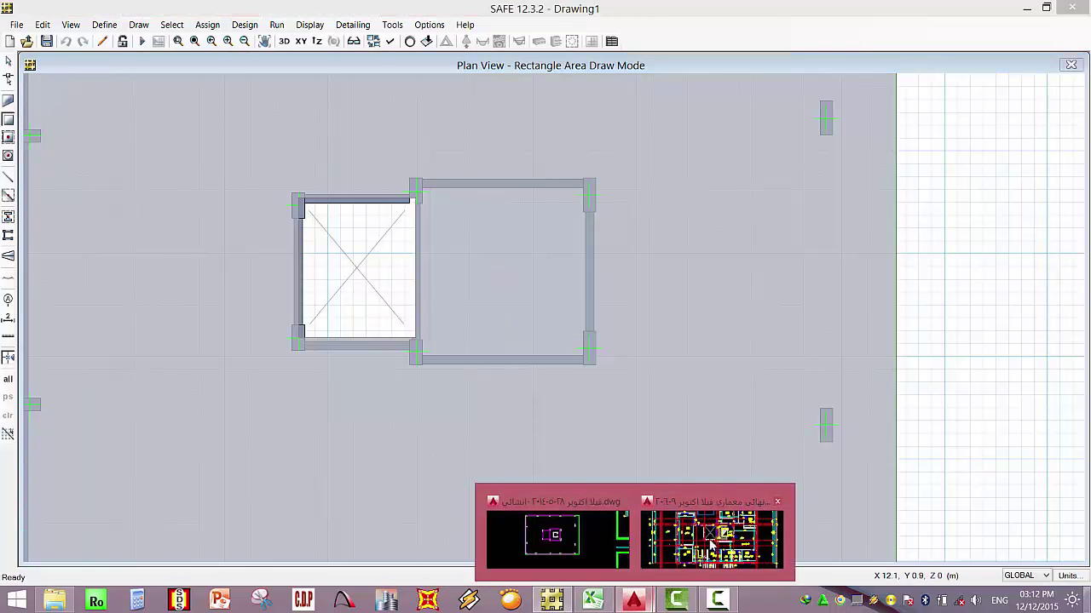
left_click(660, 545)
scroll(645, 316, "down", 8)
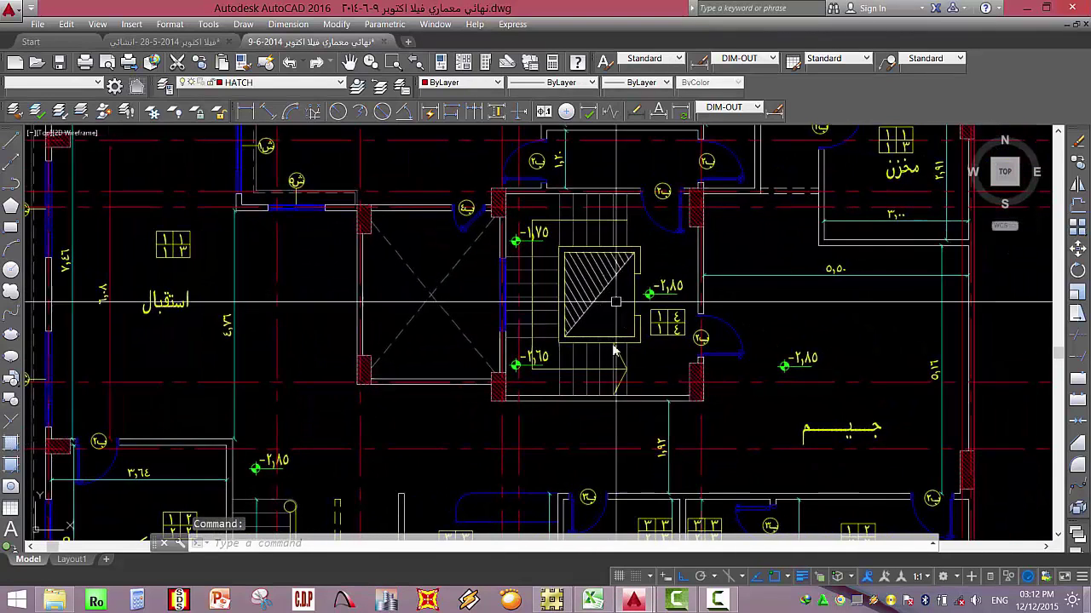
scroll(596, 367, "down", 10)
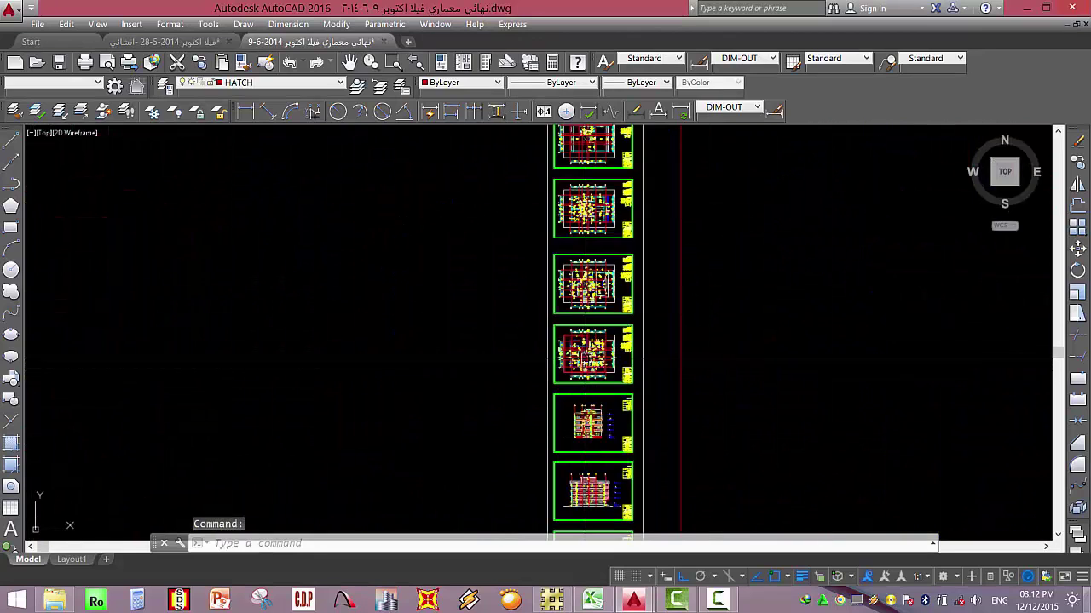
left_click(189, 41)
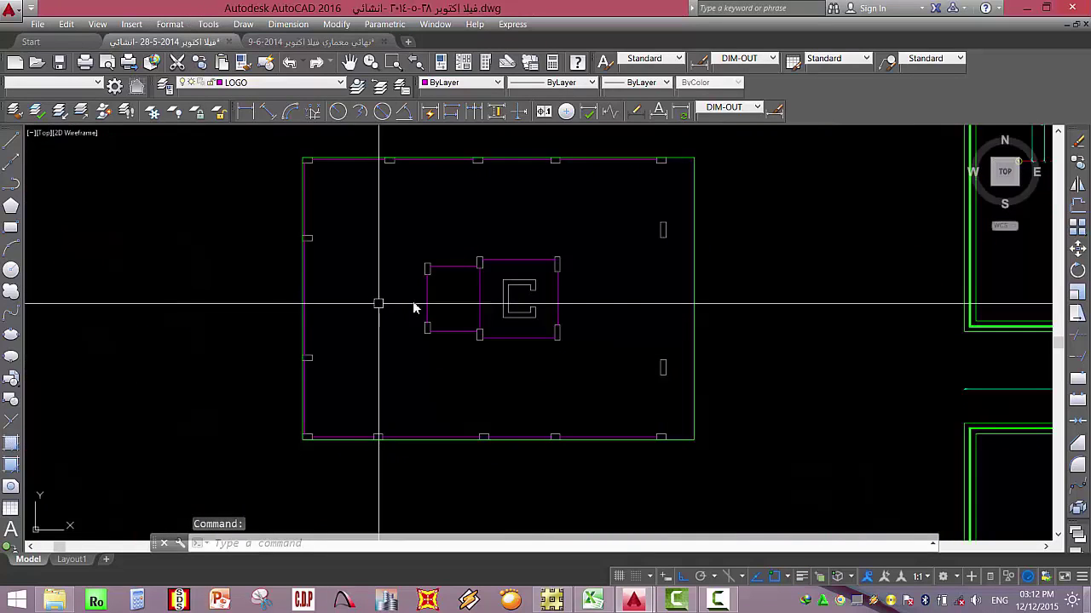
scroll(516, 314, "up", 3)
left_click(519, 318)
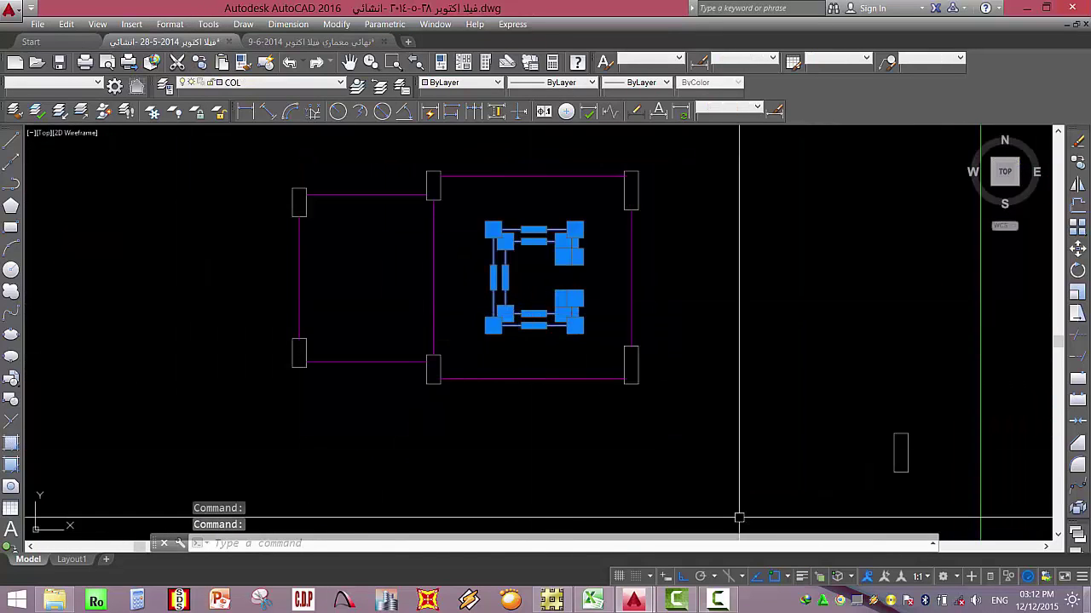
mouse_move(633, 601)
left_click(650, 542)
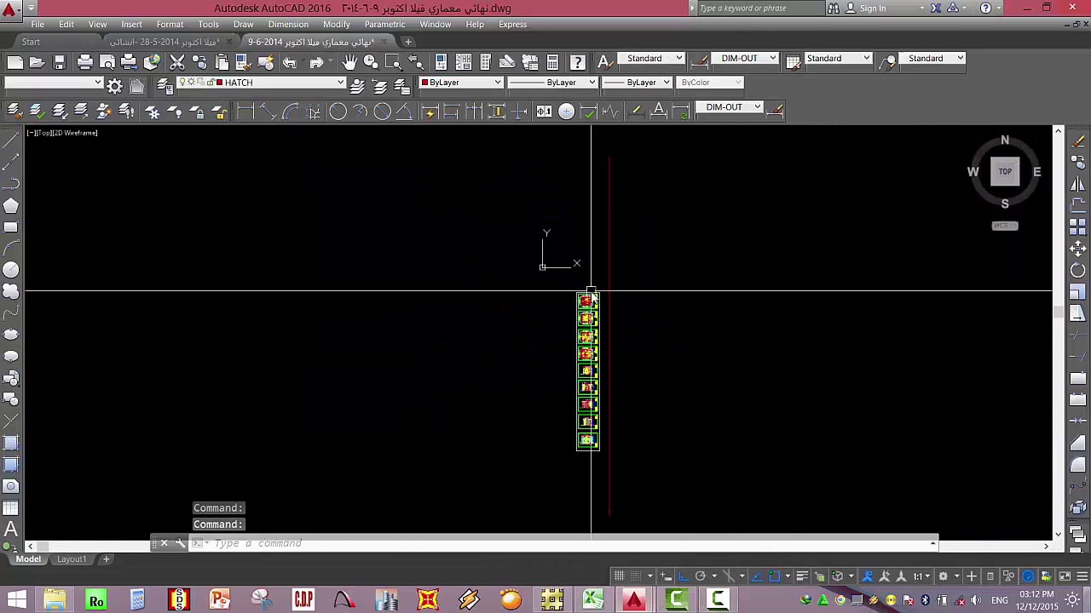
Switch back to SAFE and make COL the only visible layer of the architectural plan.
left_click(551, 601)
scroll(528, 261, "up", 4)
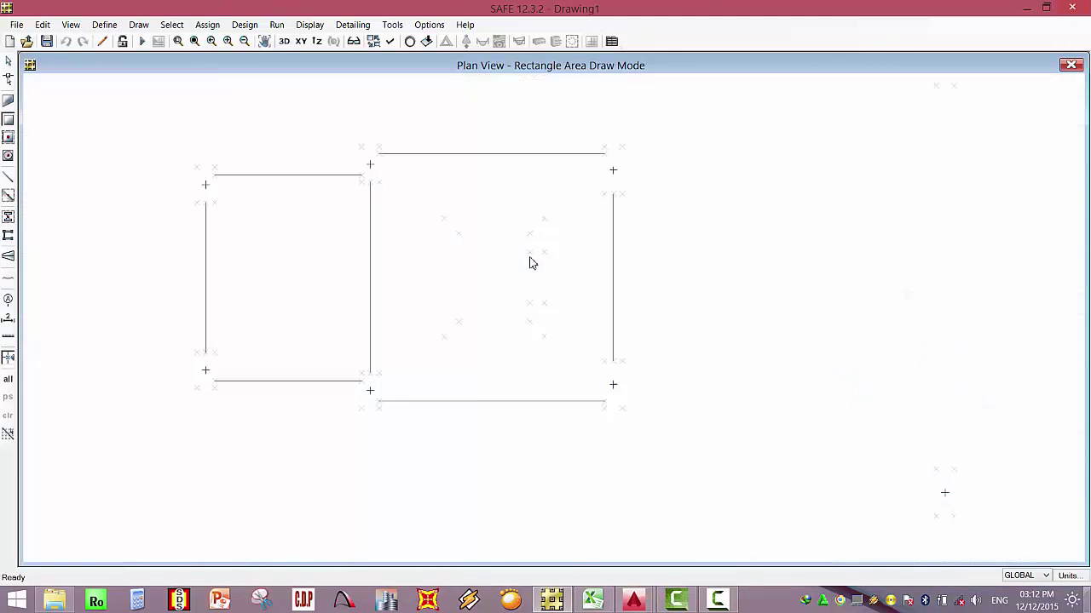
left_click(430, 25)
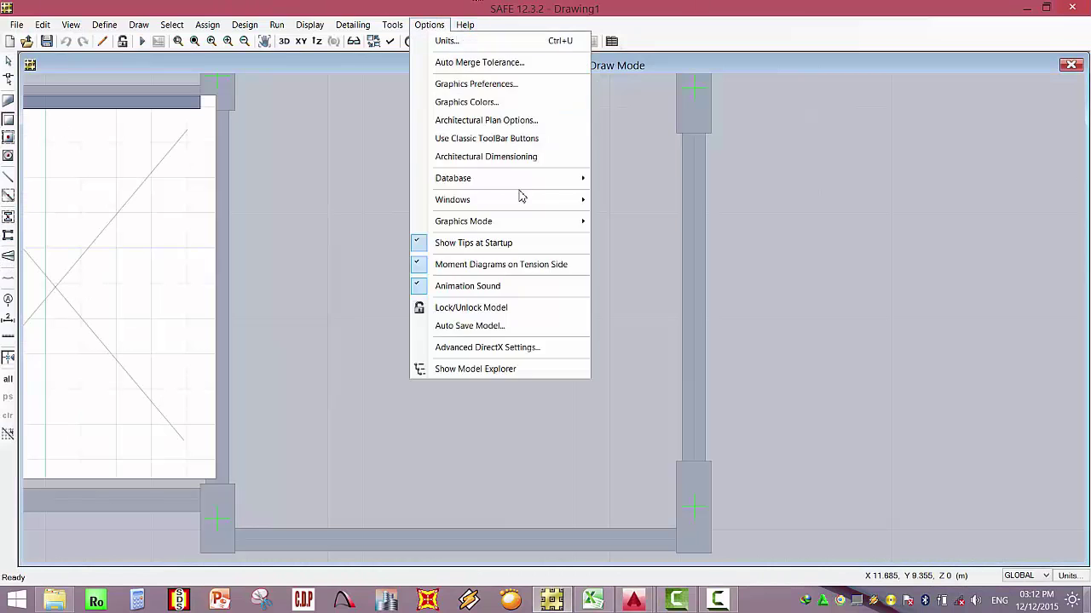
left_click(511, 117)
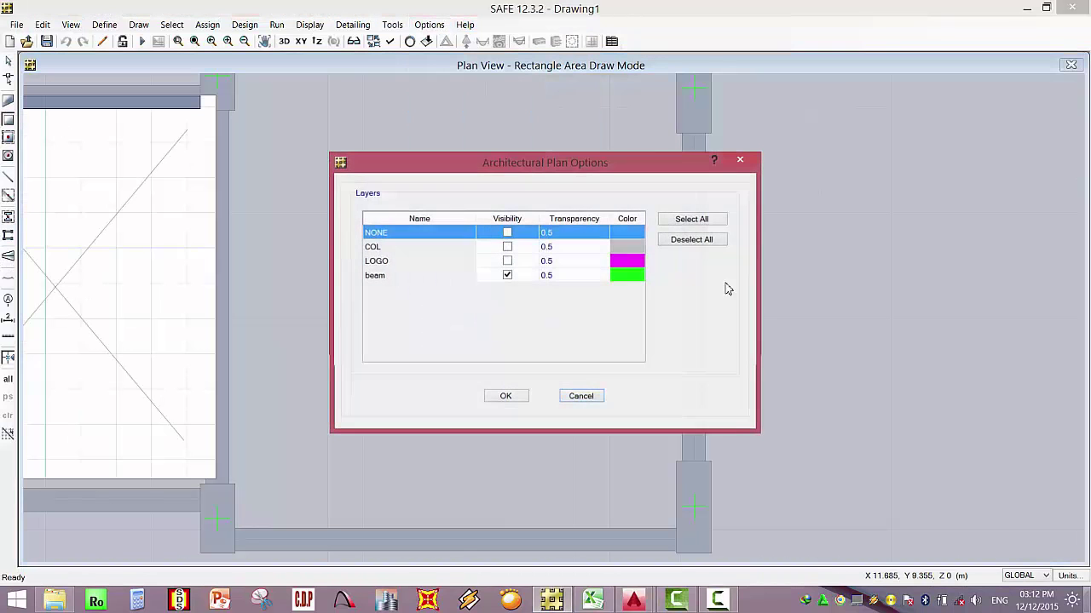
left_click(686, 241)
left_click(513, 251)
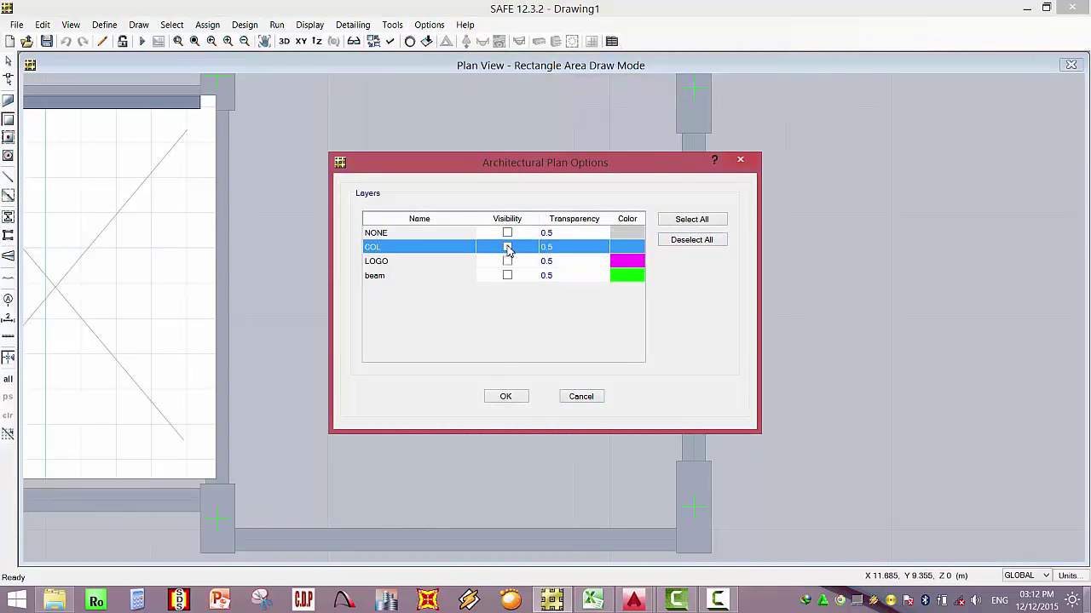
left_click(503, 398)
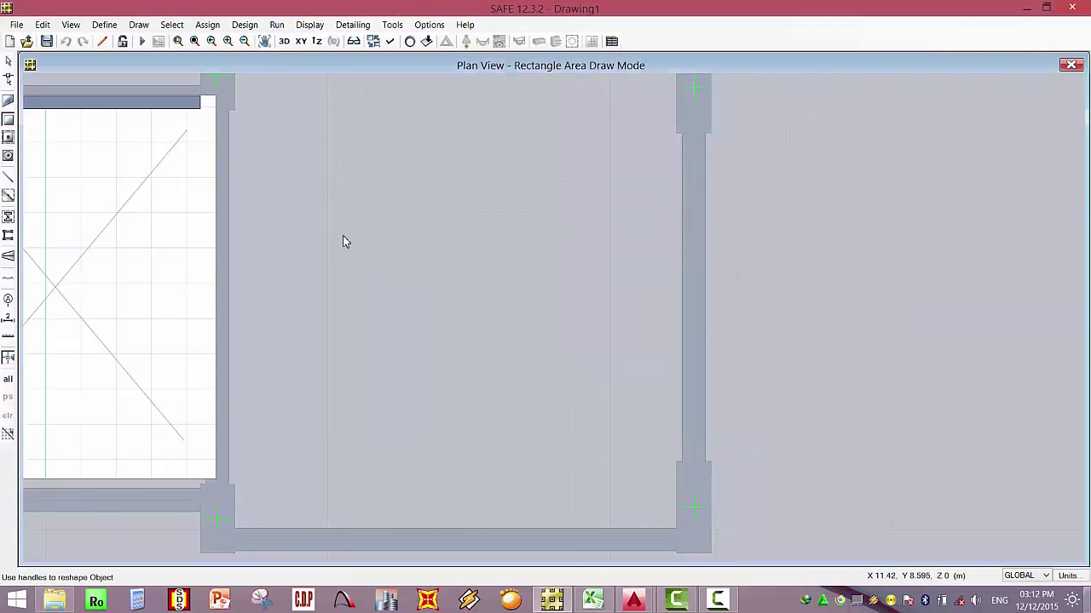
Hide the slab areas in the plan view so the C-shaped elevator core outline shows.
scroll(415, 277, "down", 2)
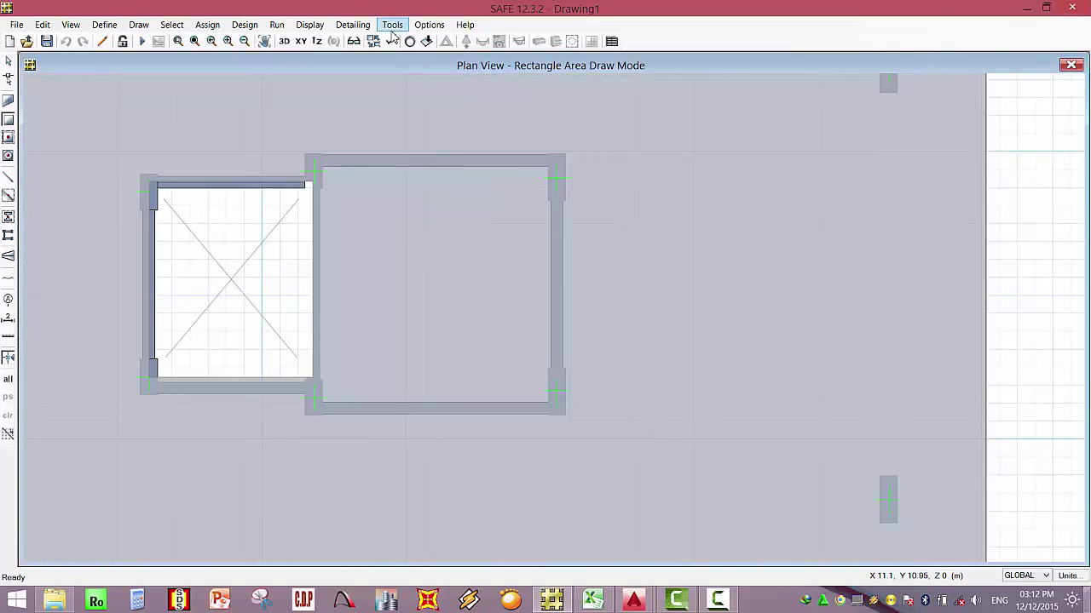
left_click(392, 26)
left_click(418, 39)
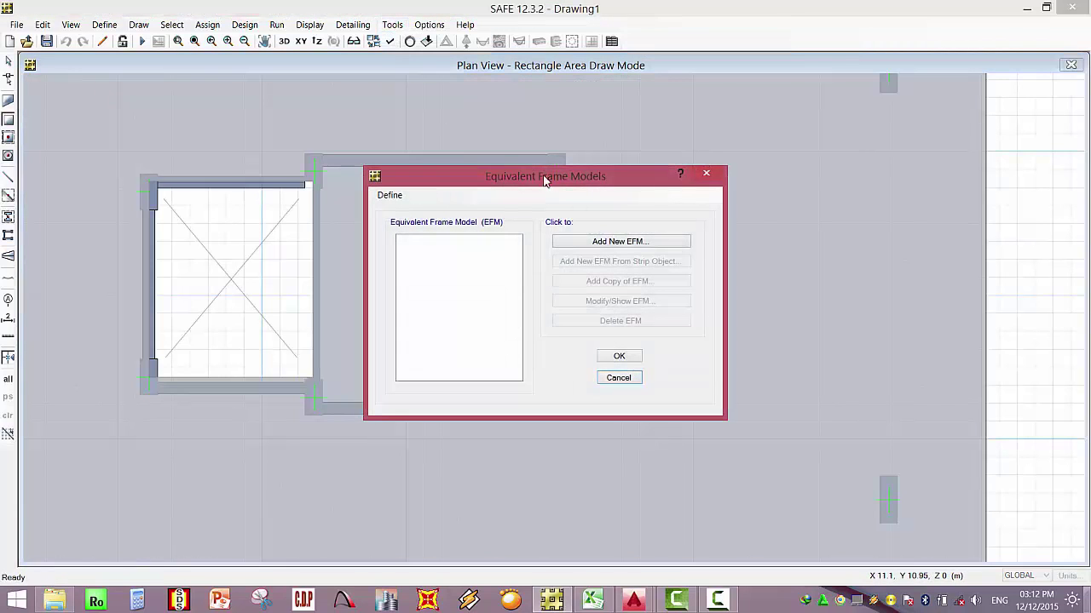
key("Escape")
left_click(388, 42)
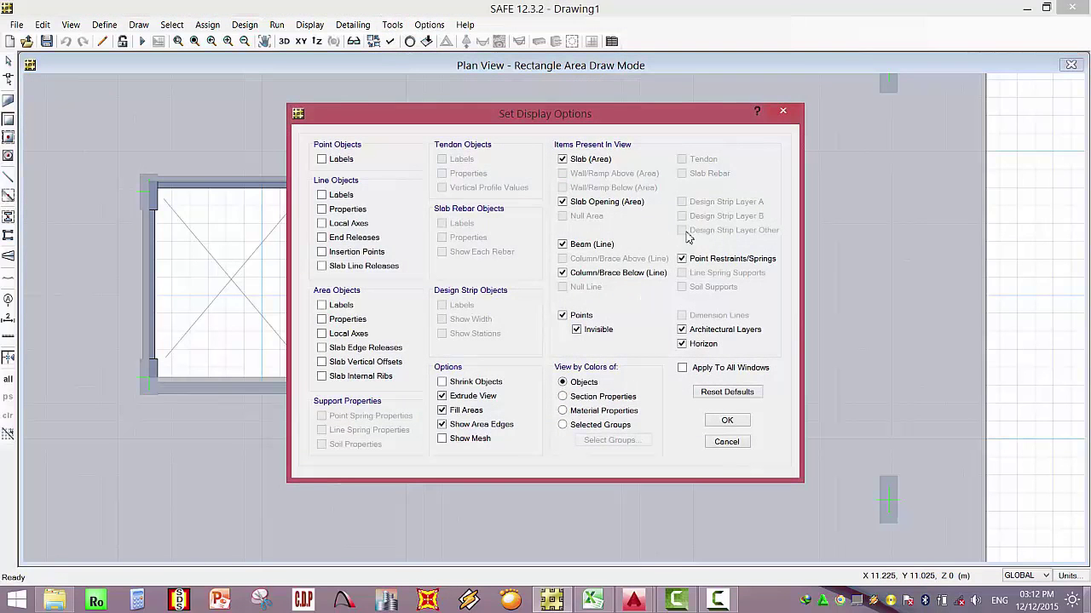
left_click(693, 329)
left_click(722, 420)
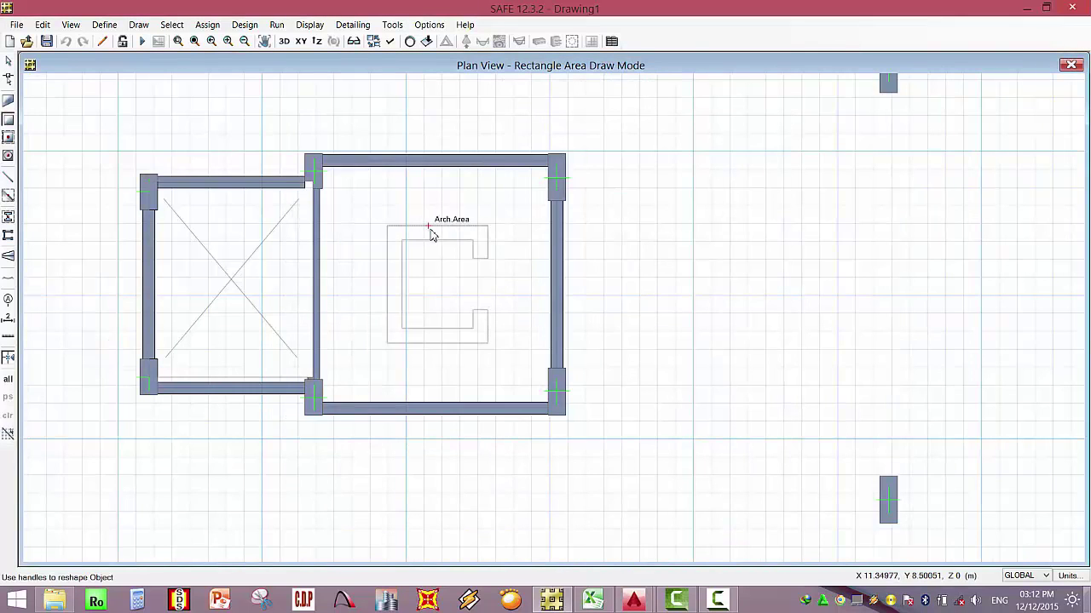
Try to generate WALL1 walls from the C-shaped core outline with a window, and inspect them in 3D.
left_click(9, 238)
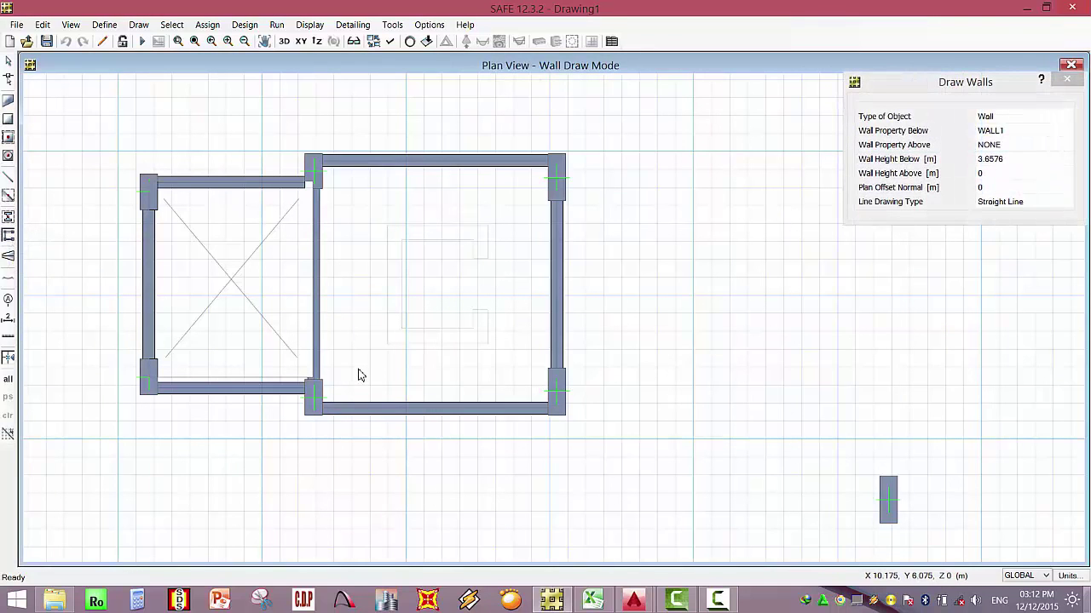
left_click_drag(346, 378, 526, 189)
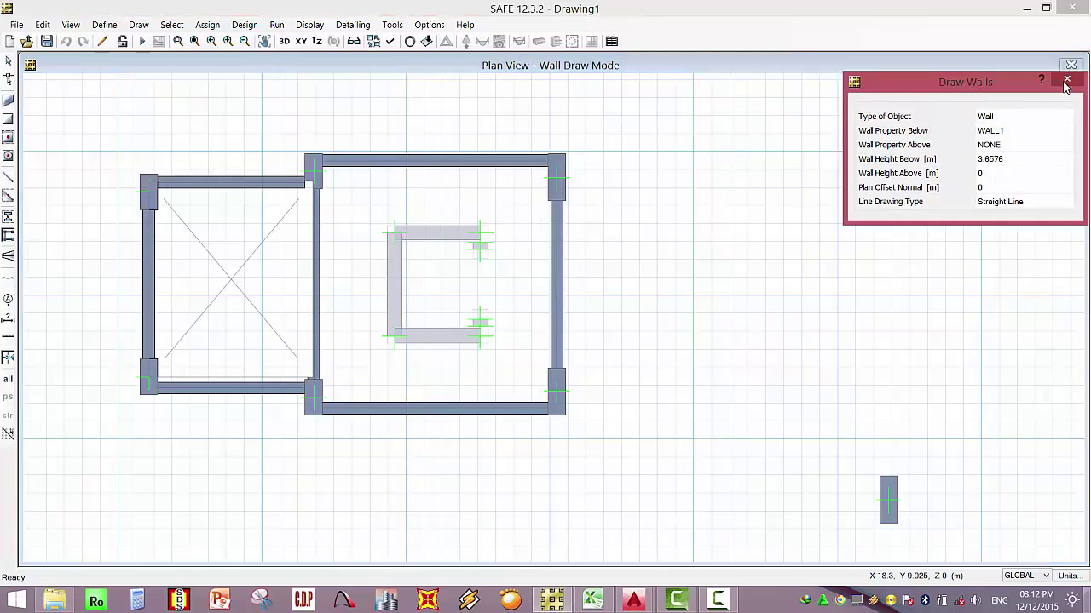
left_click(1066, 79)
left_click(284, 41)
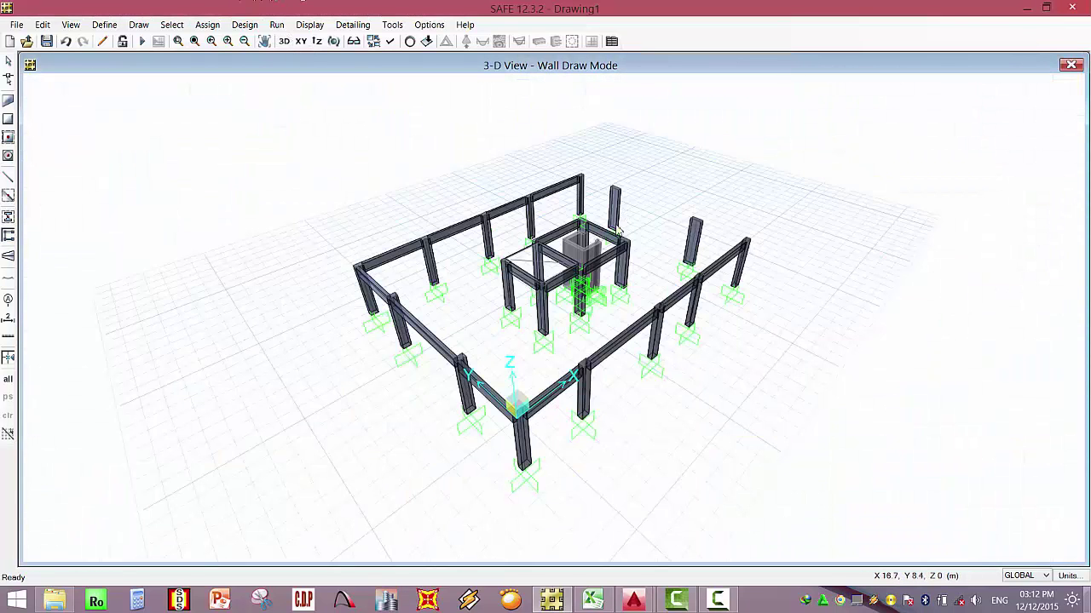
scroll(571, 265, "up", 5)
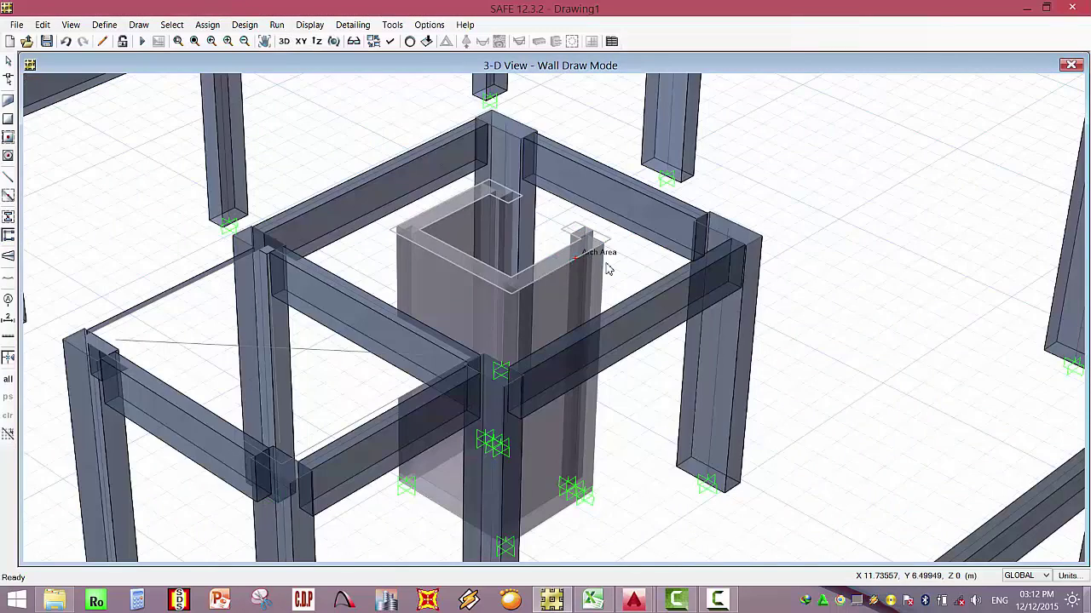
scroll(626, 260, "up", 2)
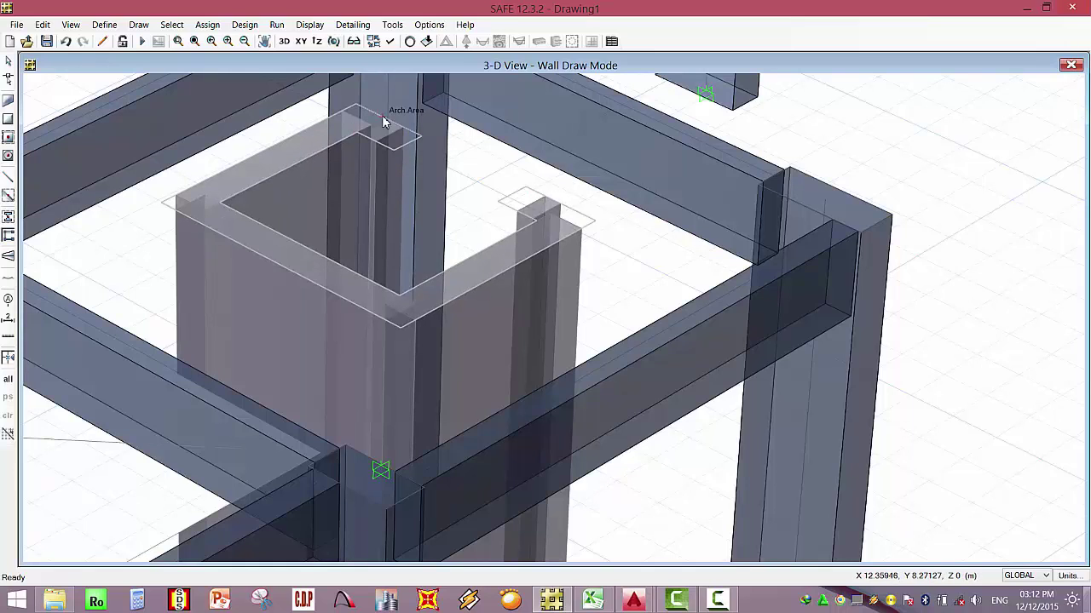
Return to the plan view and delete all the walls generated from the core outline.
left_click(300, 41)
scroll(411, 310, "up", 3)
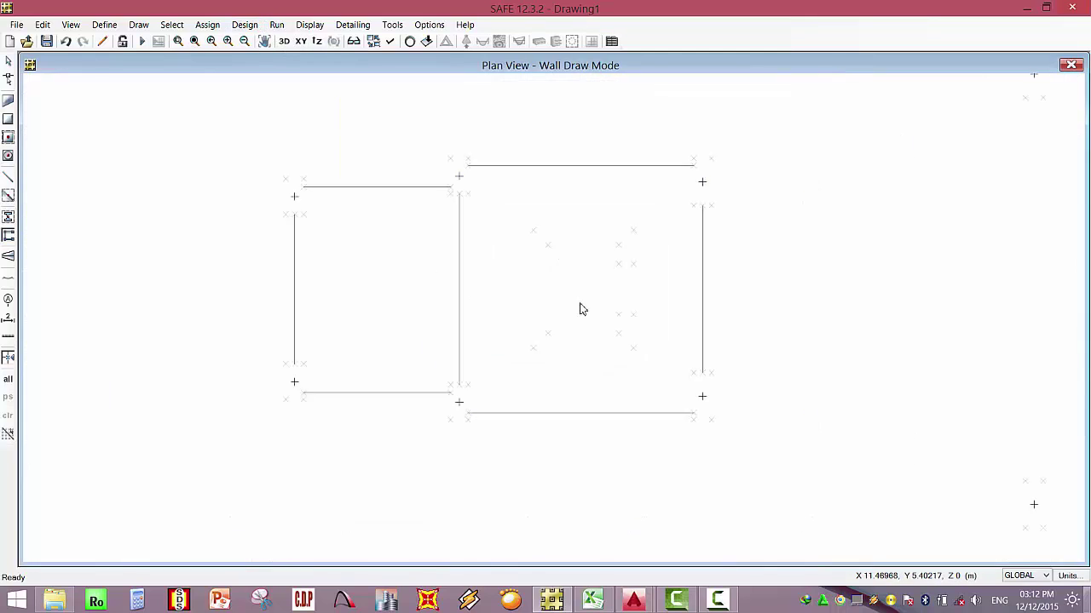
key("Escape")
left_click_drag(483, 399, 672, 183)
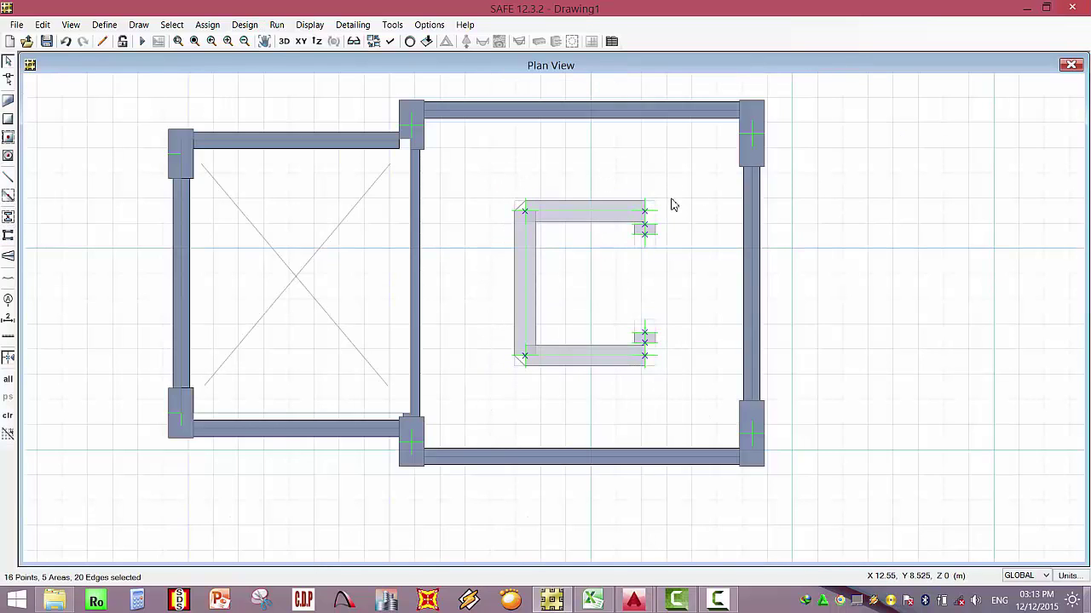
key("Delete")
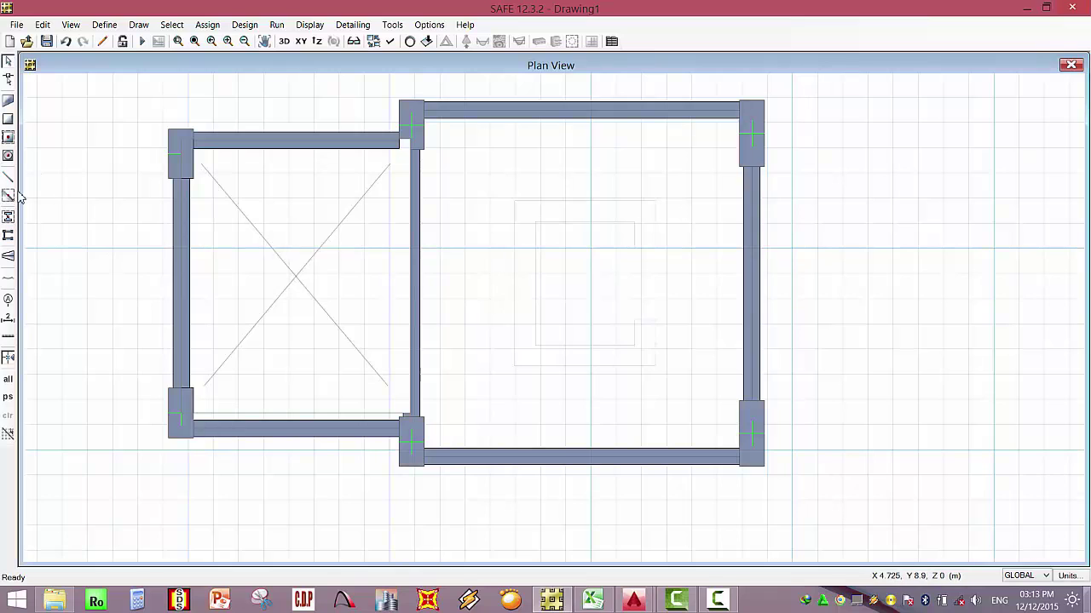
Reset the architectural plan layers so that COL is the only visible one.
left_click(9, 218)
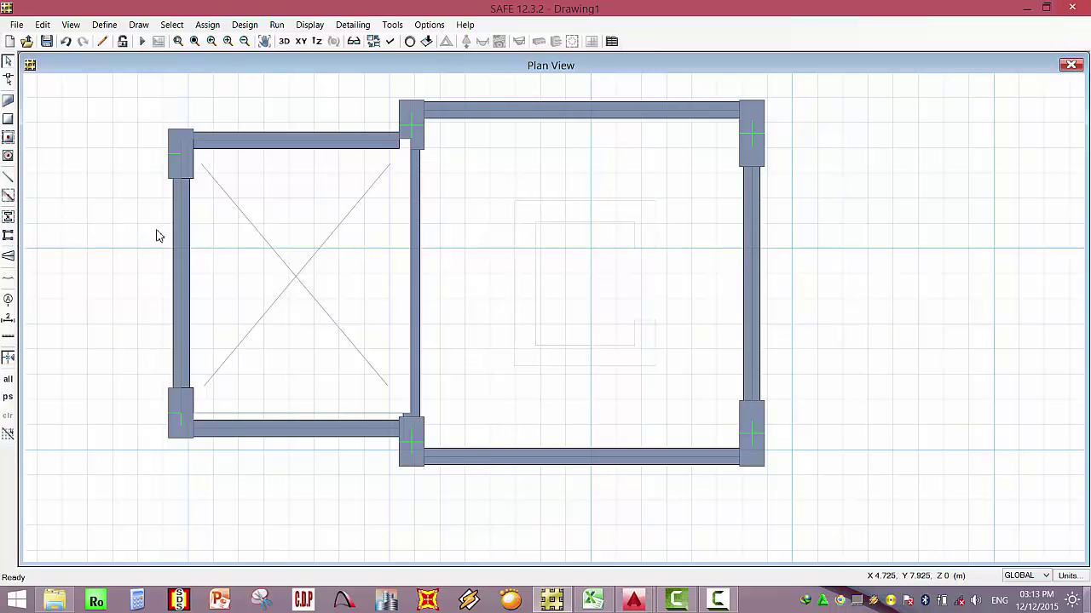
left_click(428, 25)
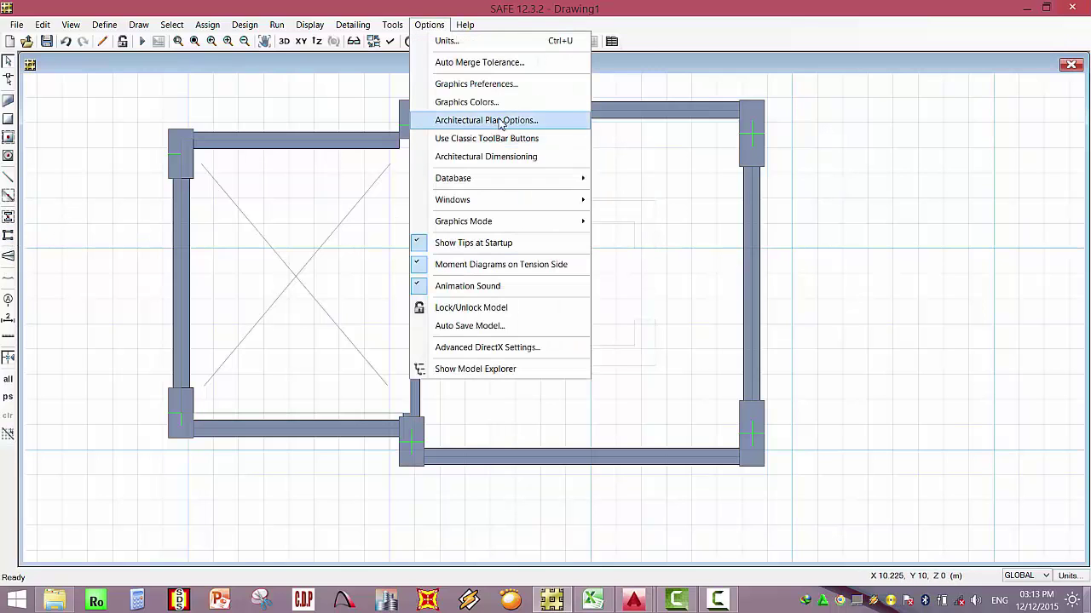
left_click(501, 121)
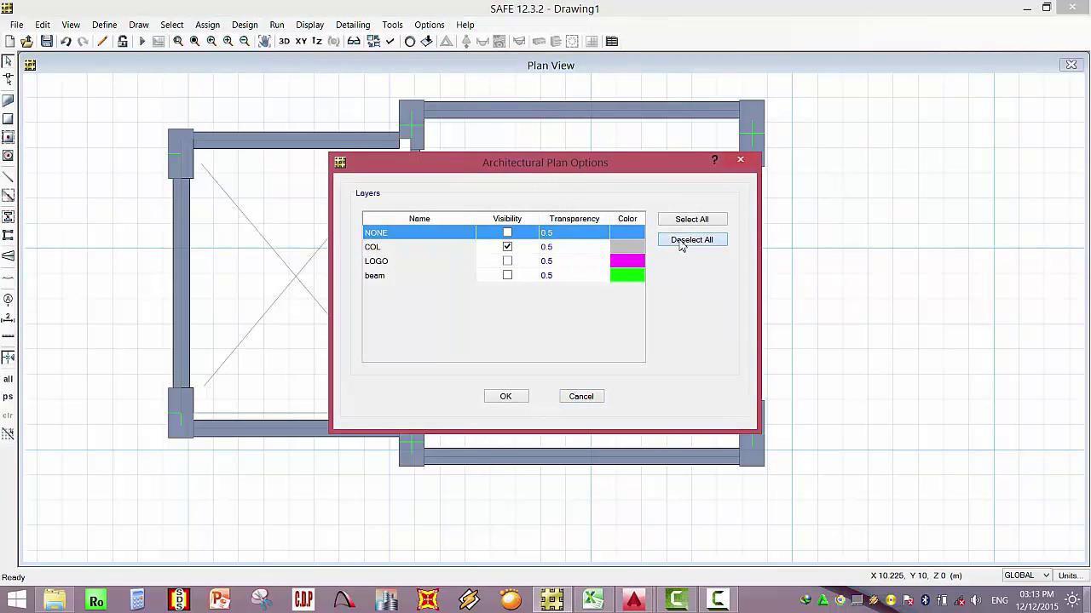
left_click(401, 247)
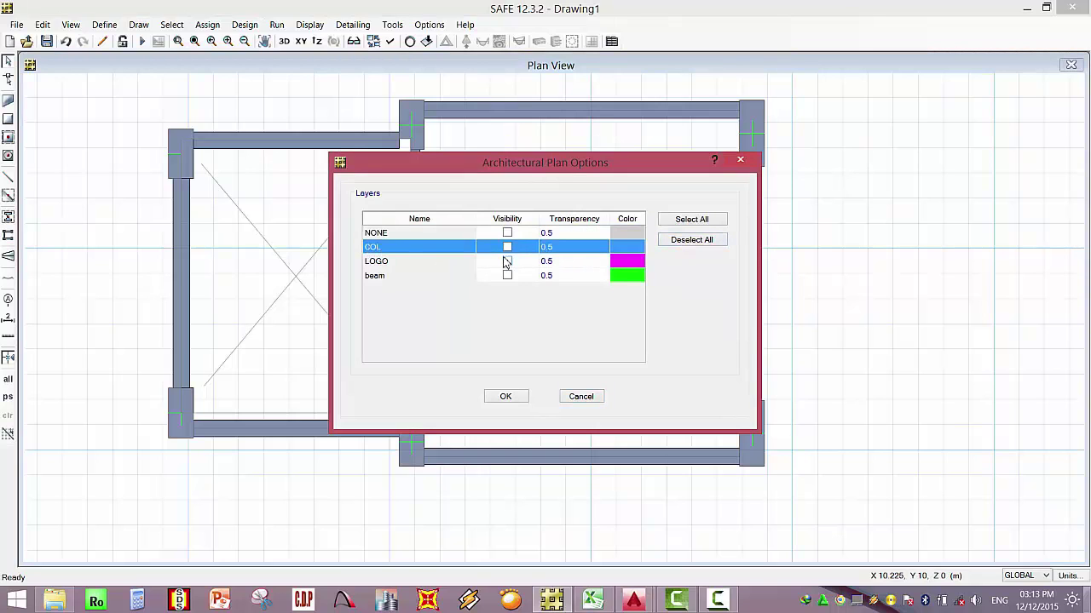
left_click(505, 397)
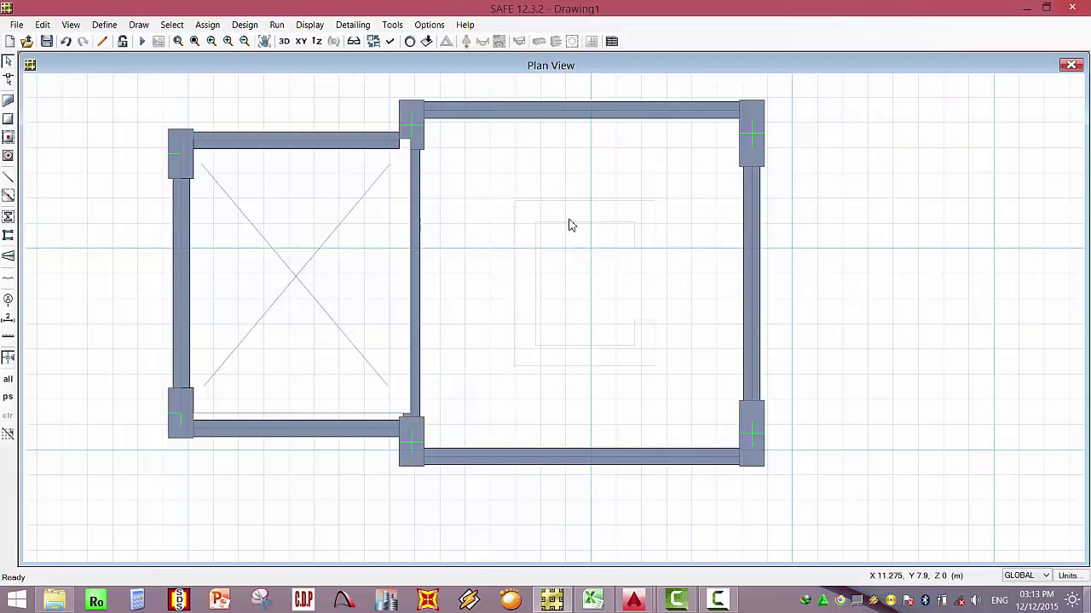
Draw straight WALL1 walls below the slab, 3.6576 m high, along the centreline of the C-shaped core including both short end returns.
left_click(8, 236)
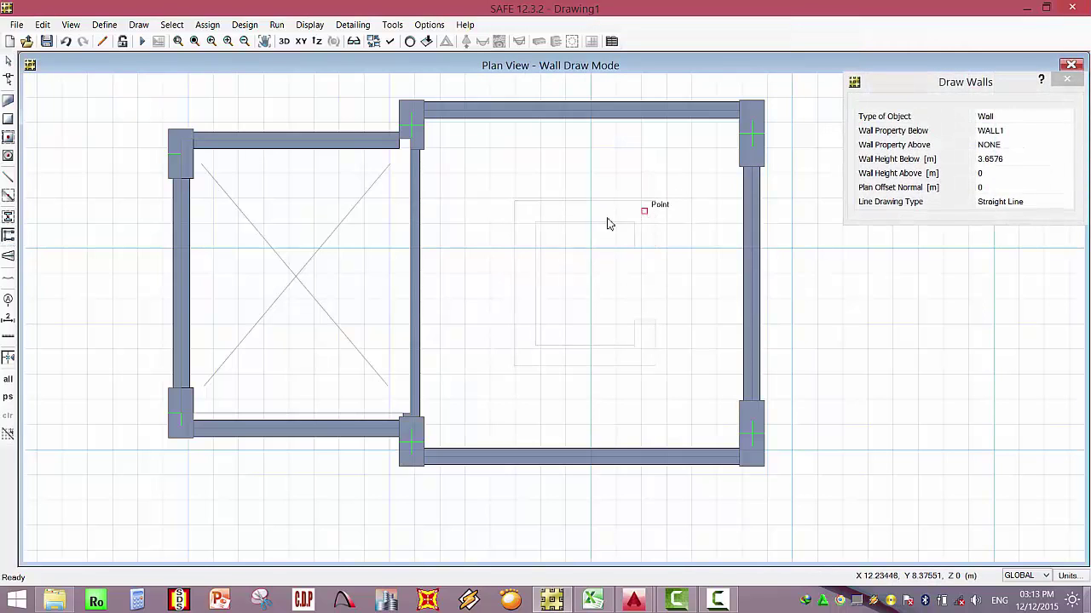
left_click(648, 246)
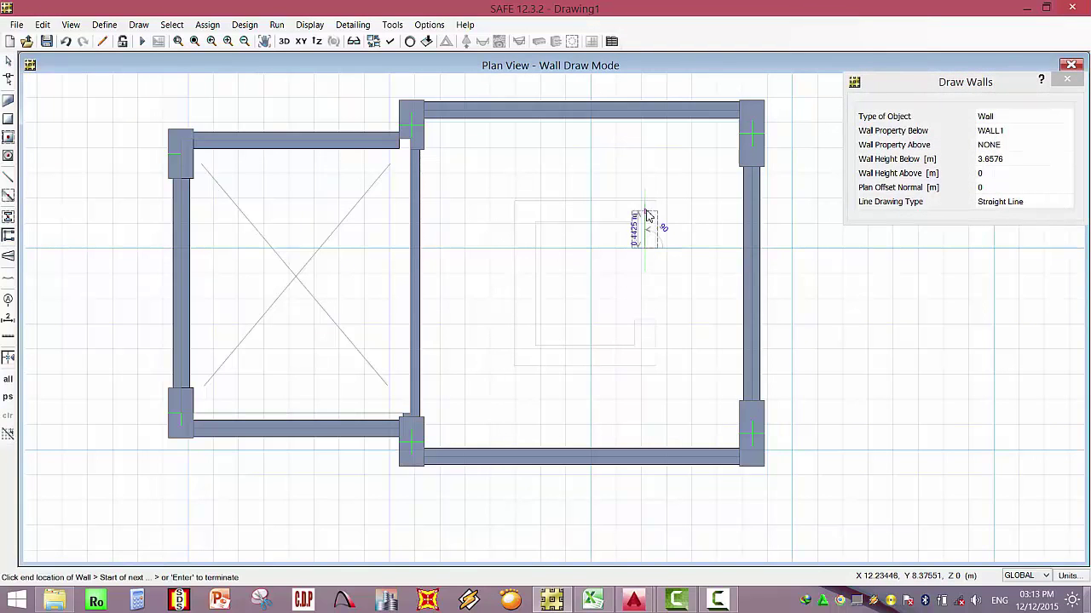
left_click(525, 215)
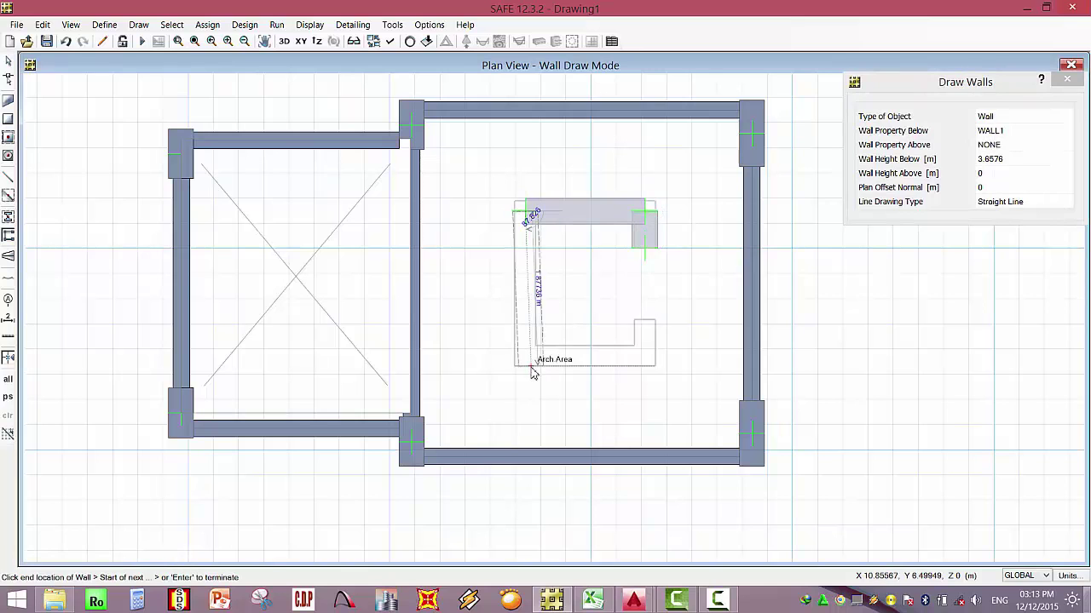
left_click(525, 354)
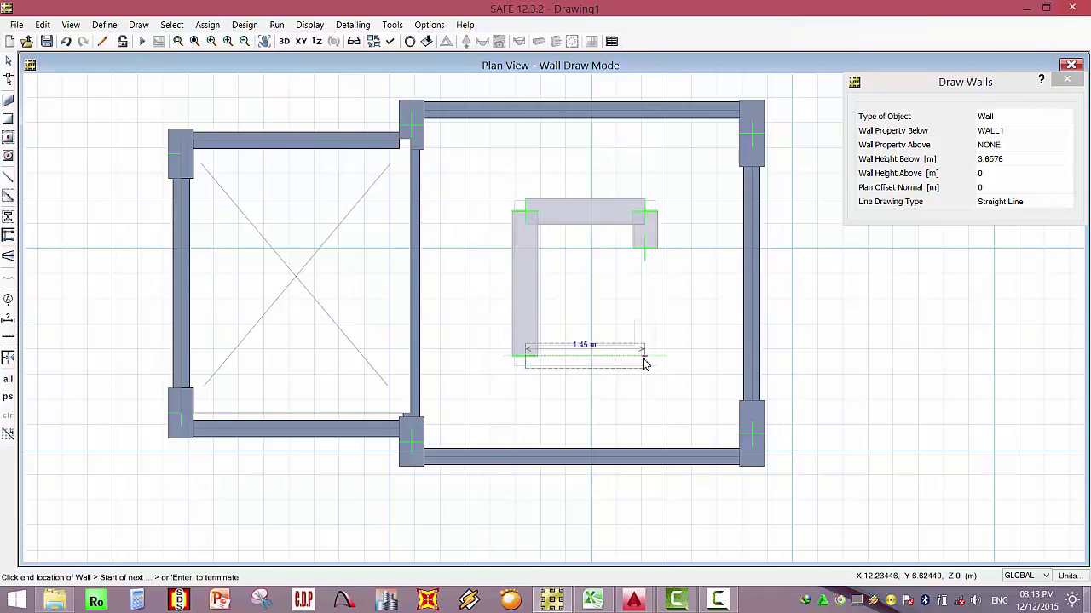
left_click(644, 355)
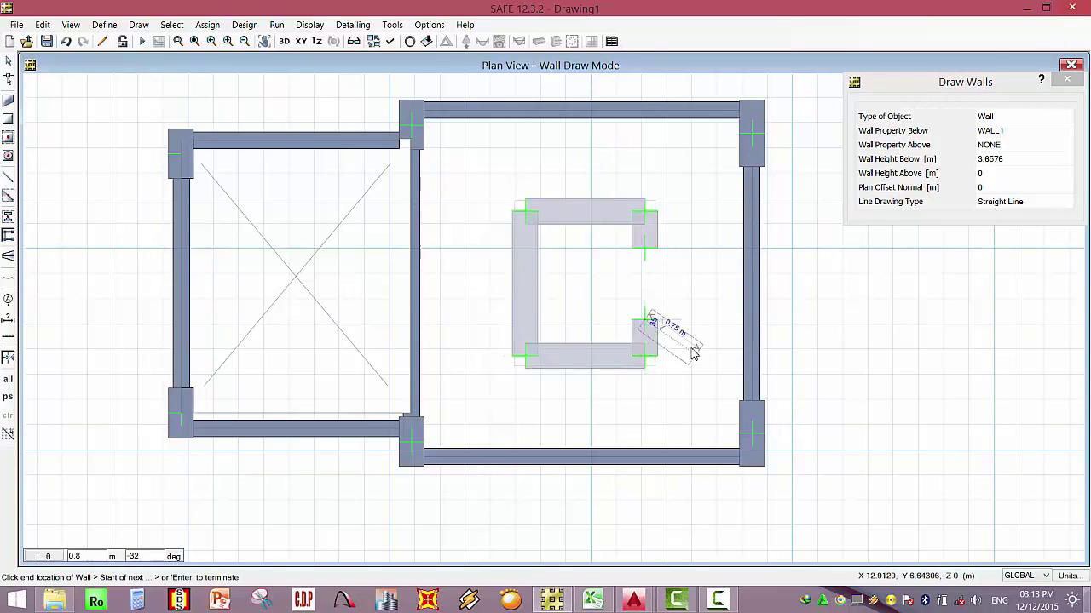
key("Escape")
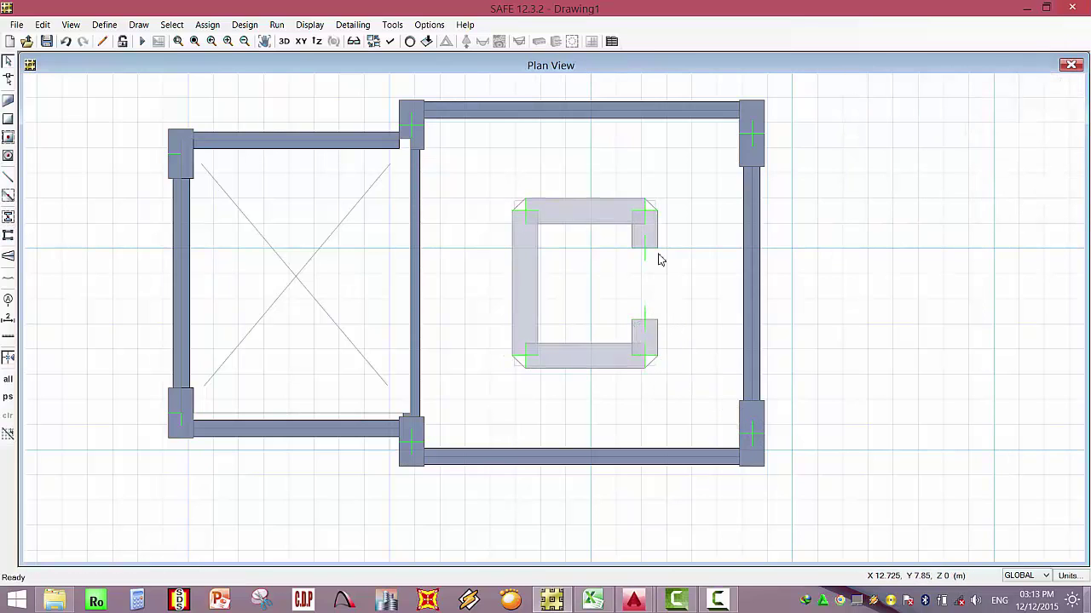
Inspect the drawn core walls in the 3D view and return to the plan view.
left_click(285, 42)
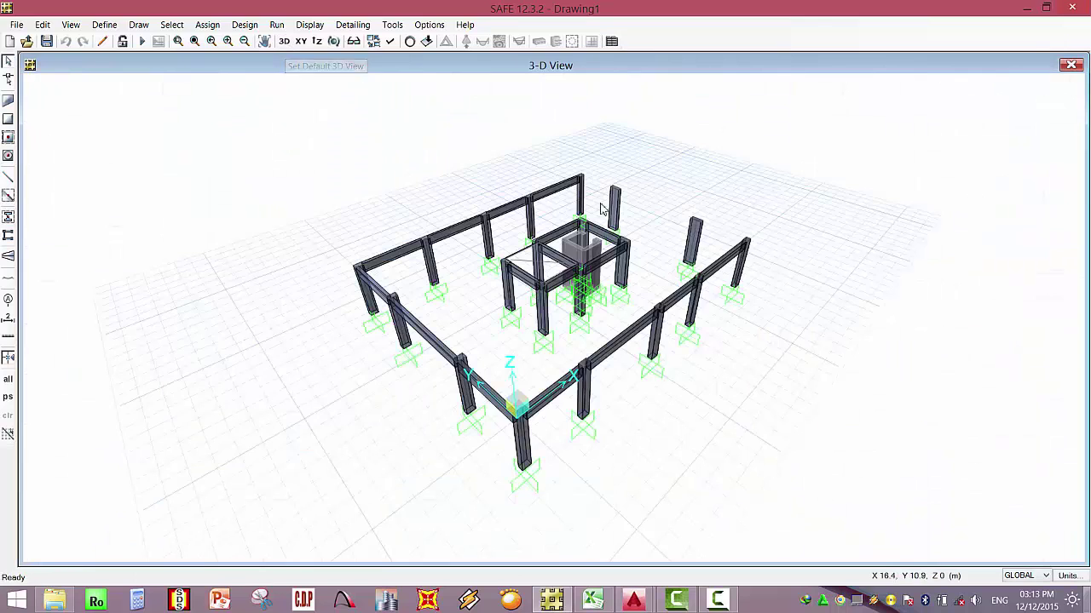
scroll(584, 249, "up", 5)
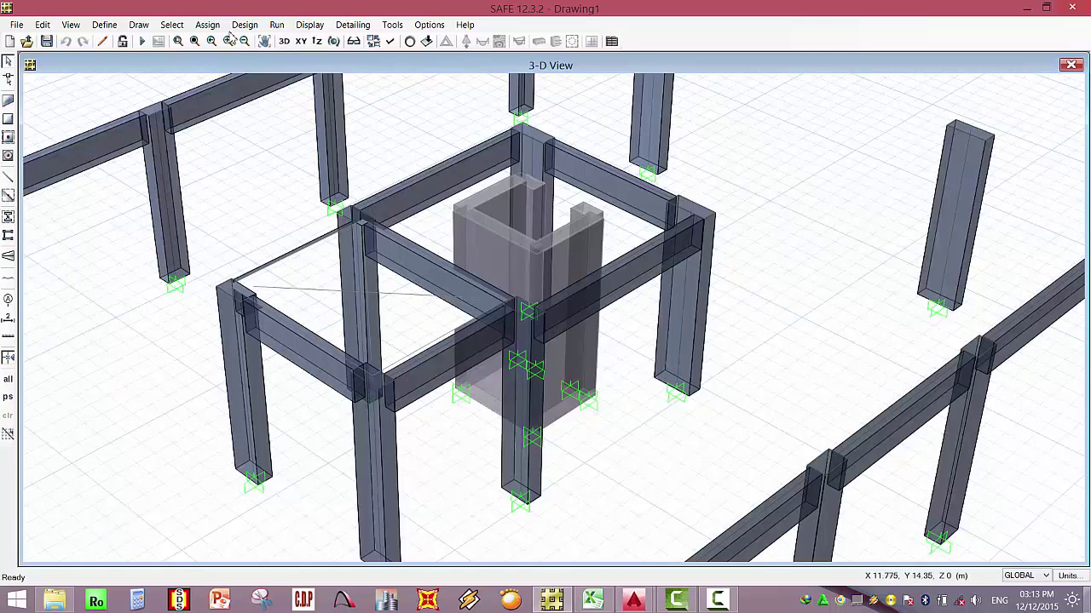
left_click(301, 41)
scroll(647, 355, "up", 1)
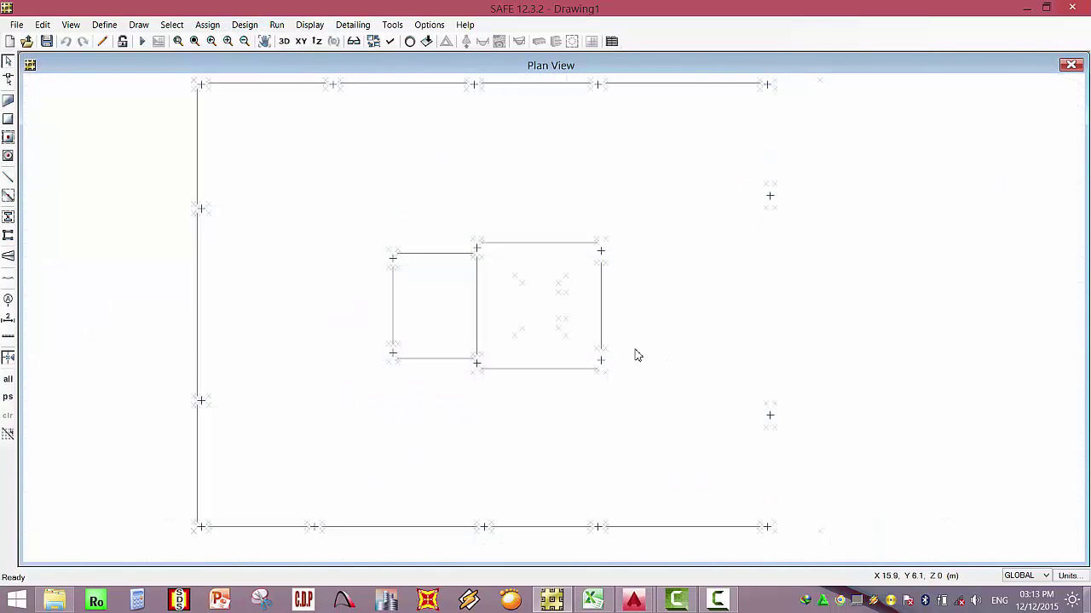
Turn the display of slab areas back on in the plan view.
middle_click_drag(738, 153, 667, 187)
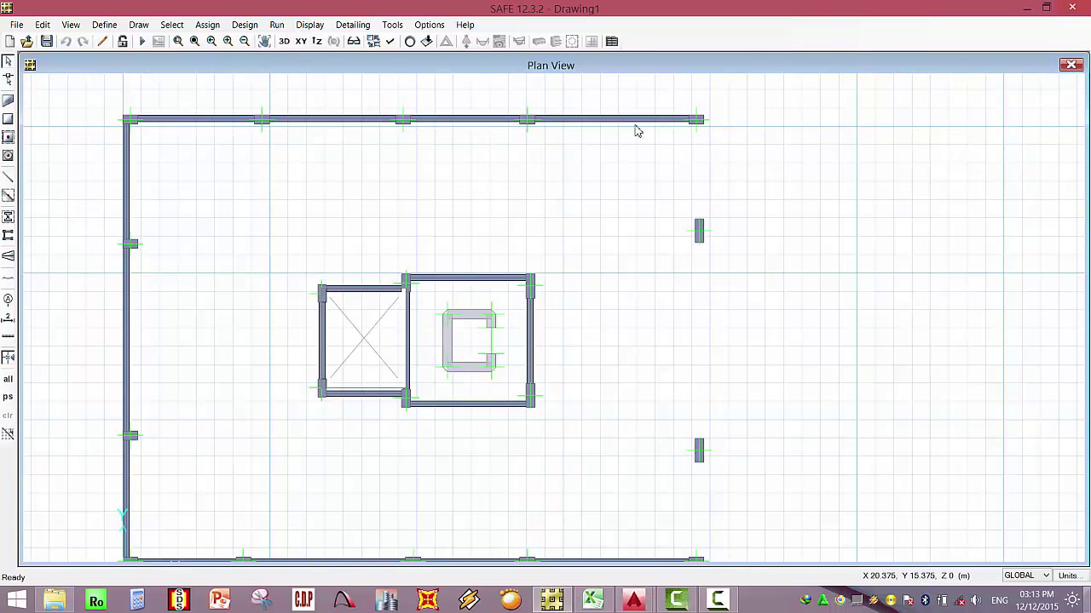
left_click(390, 41)
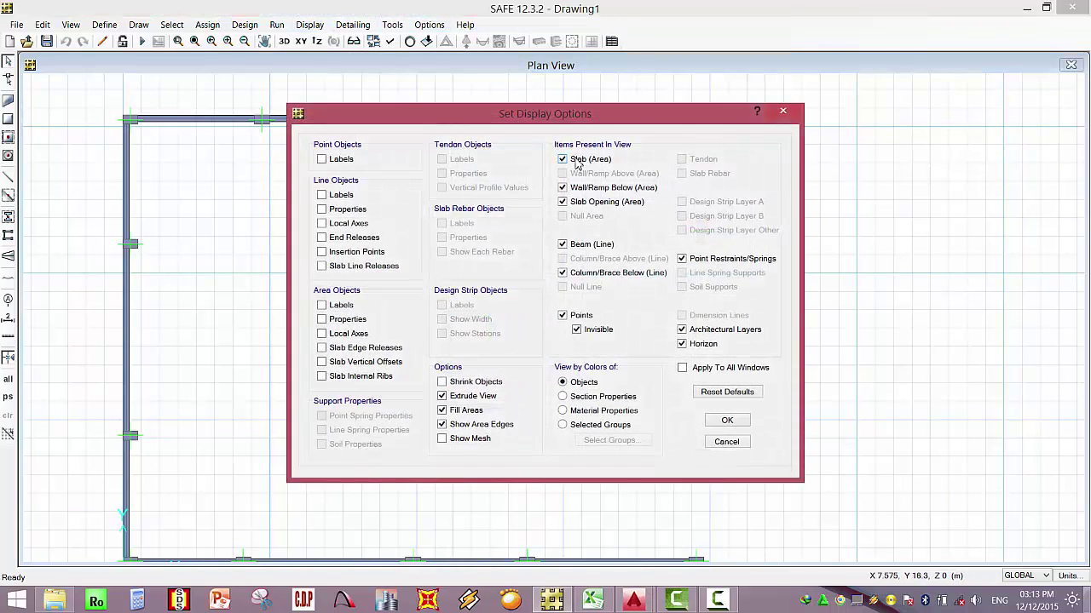
left_click(726, 421)
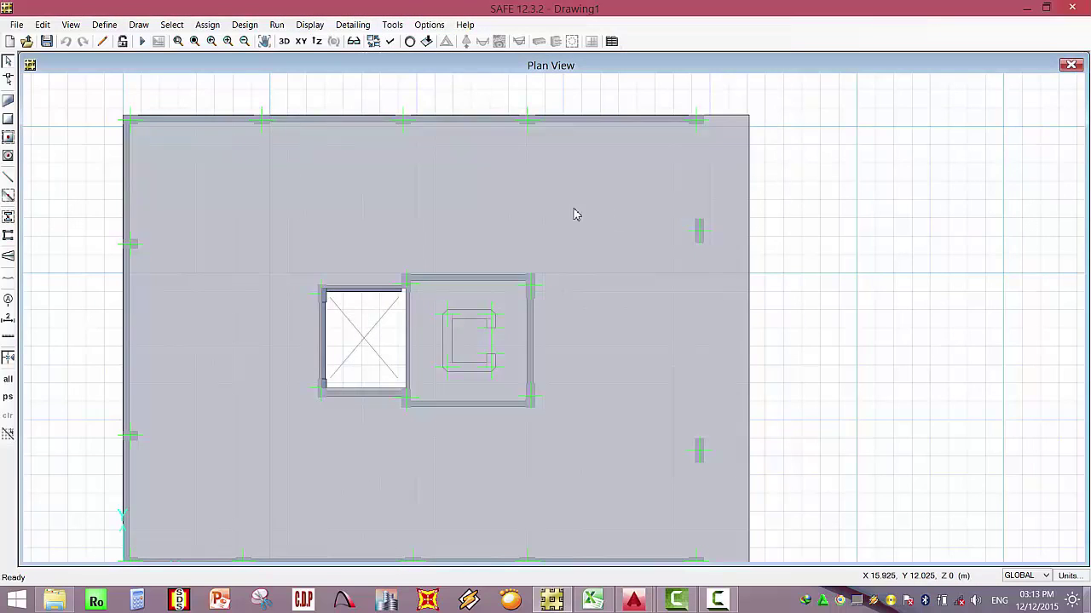
Draw a rectangular unloaded opening inside the C-shaped elevator core, between opposite corner points of the core walls.
scroll(455, 360, "up", 1)
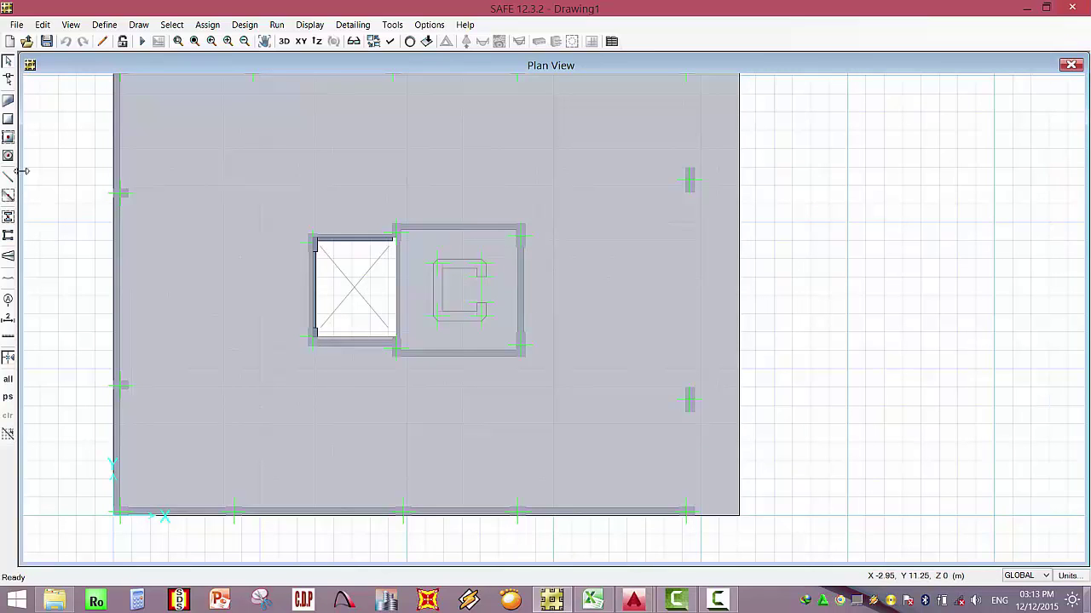
left_click(8, 98)
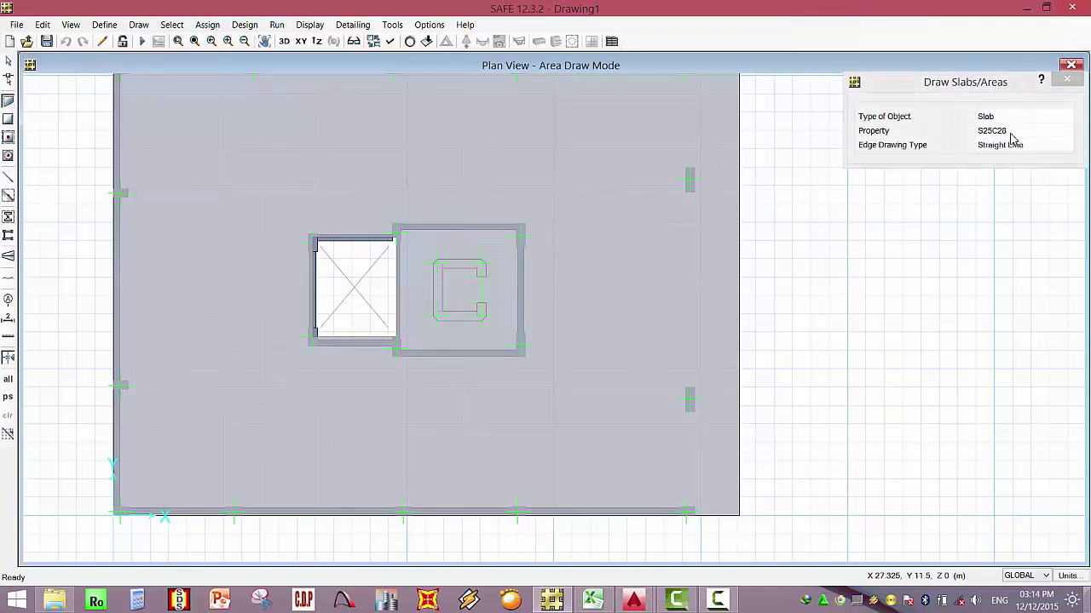
left_click(1013, 120)
left_click(1013, 119)
left_click(1010, 136)
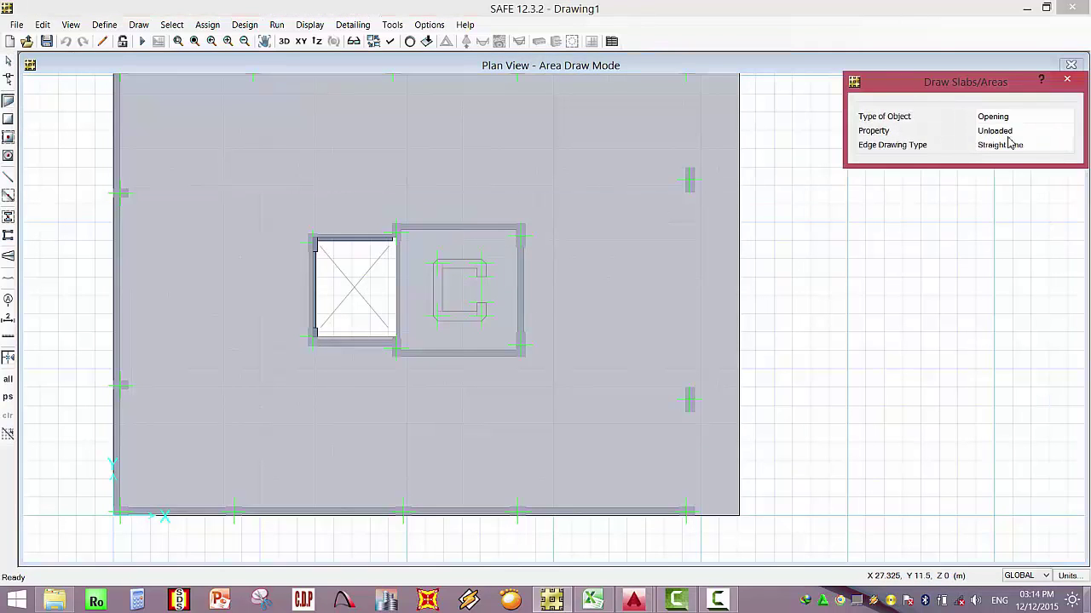
scroll(448, 303, "up", 3)
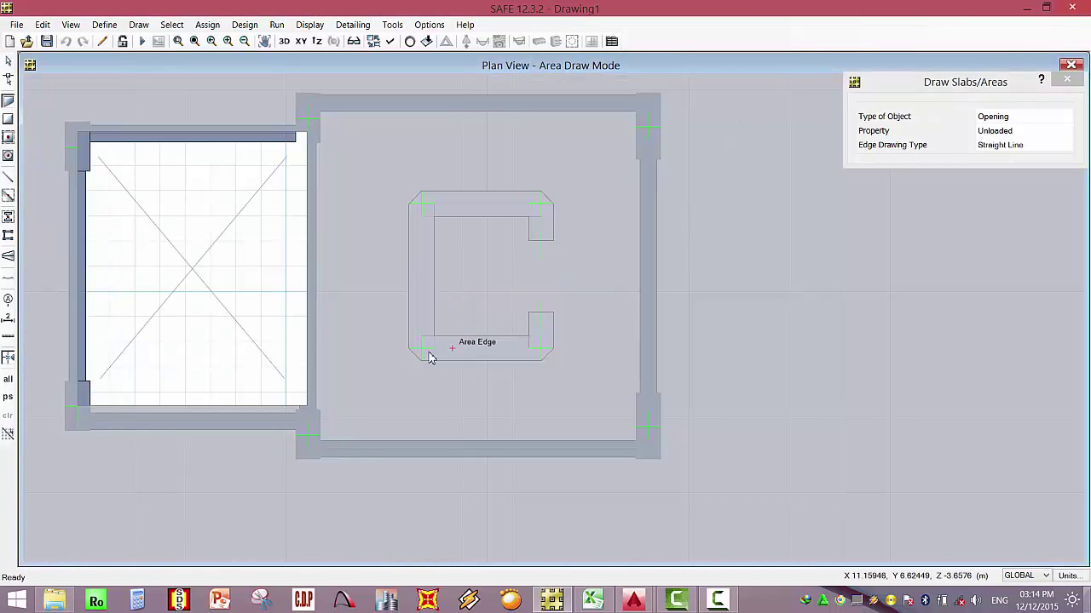
left_click(423, 351)
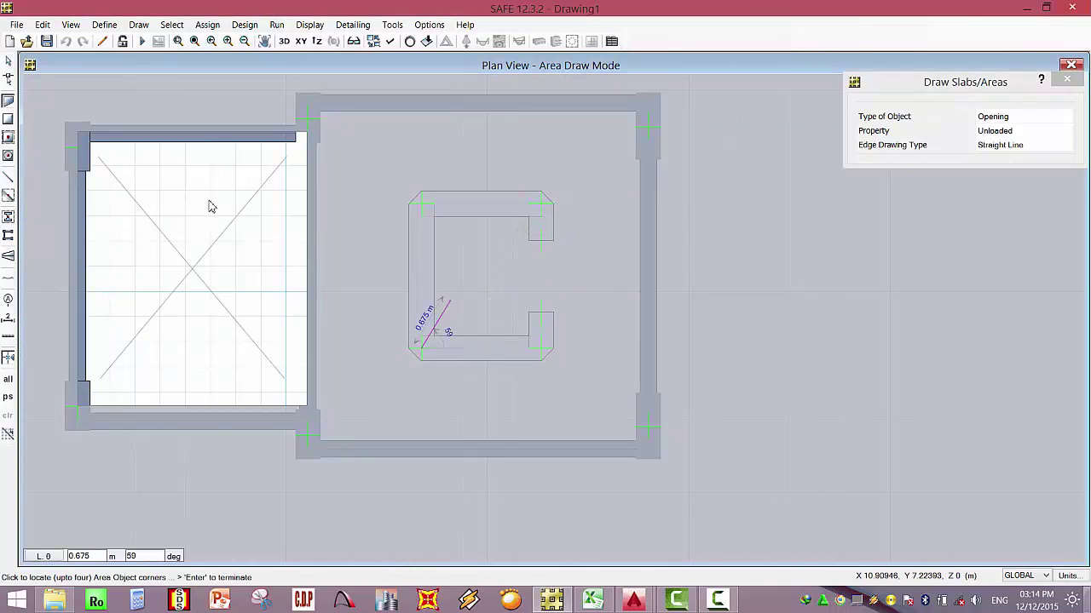
left_click(13, 120)
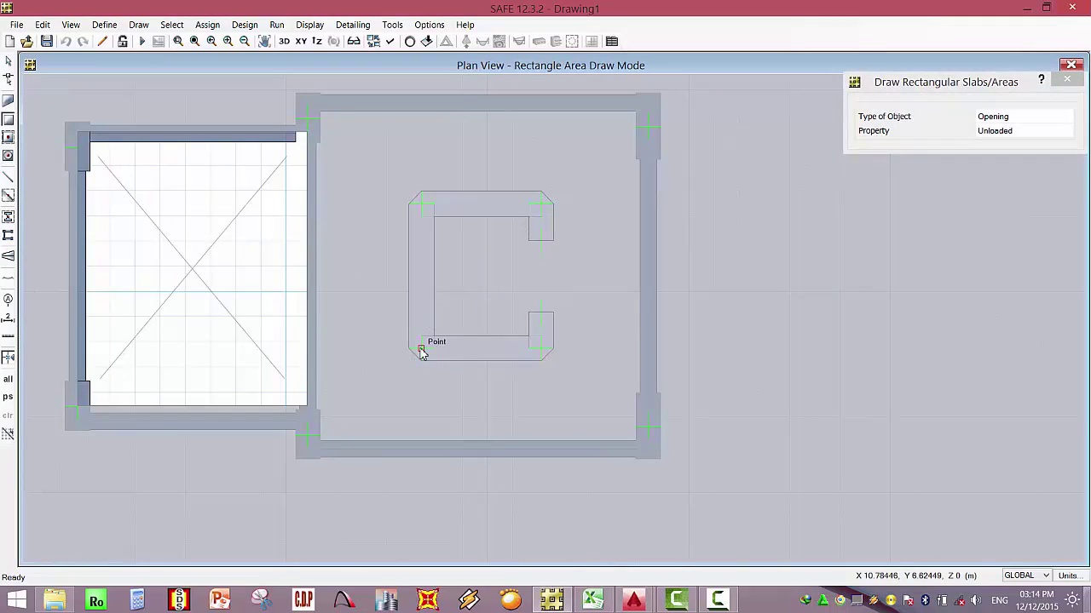
left_click_drag(421, 348, 540, 205)
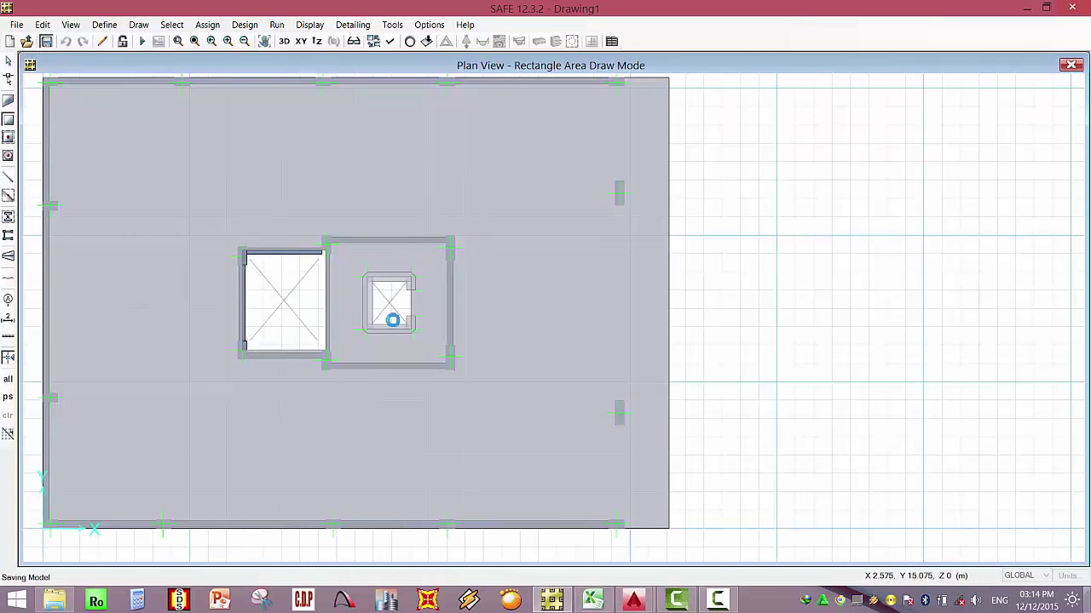
Draw a straight B20X60C28 beam across the open side of the elevator core between its two end returns, and save the model.
scroll(409, 295, "up", 3)
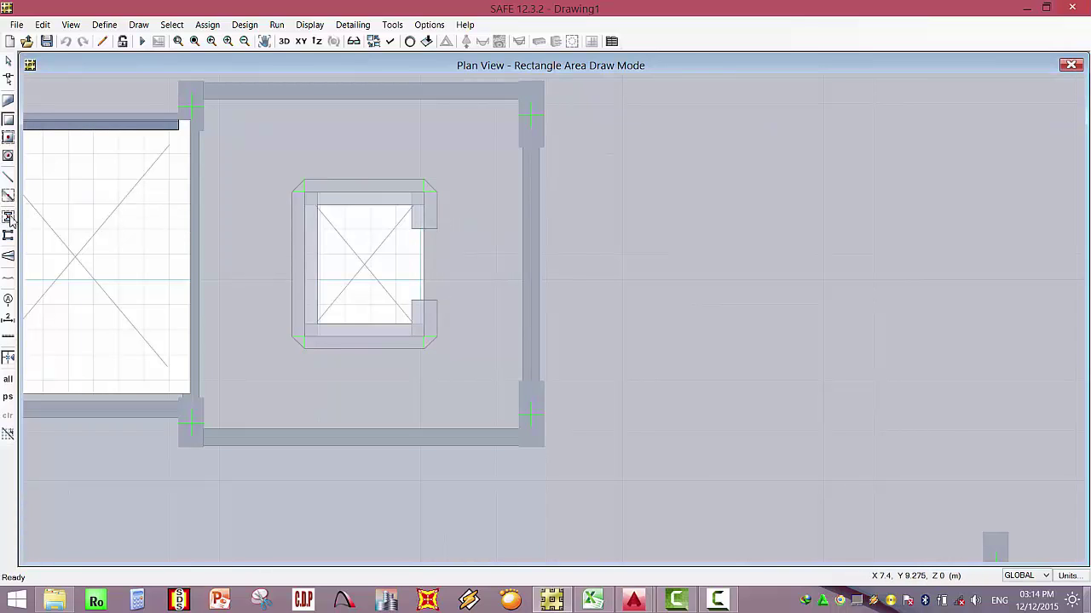
left_click(8, 180)
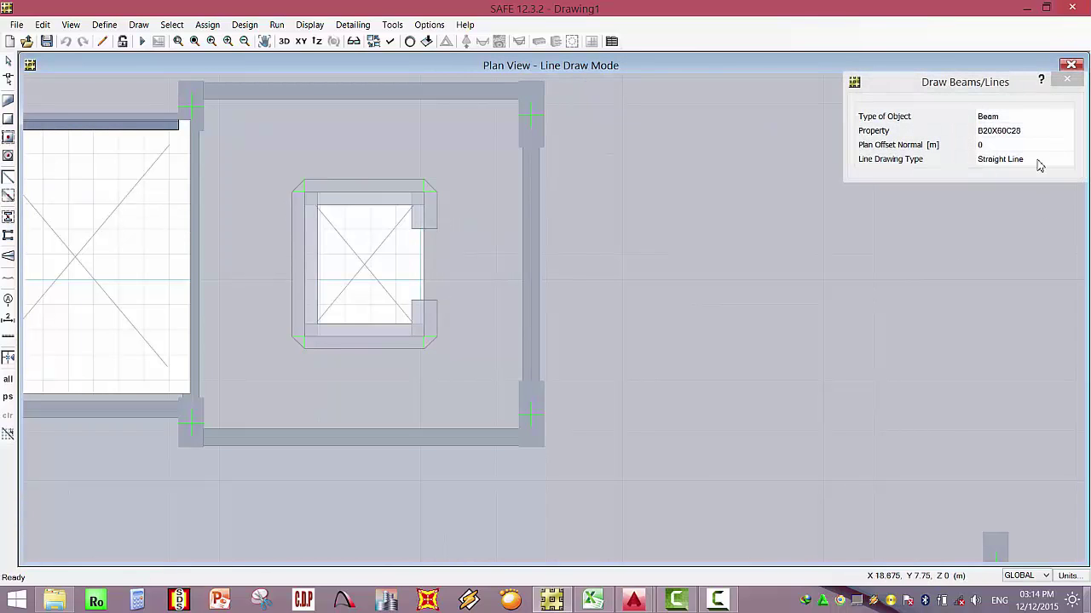
left_click(425, 229)
left_click(426, 303)
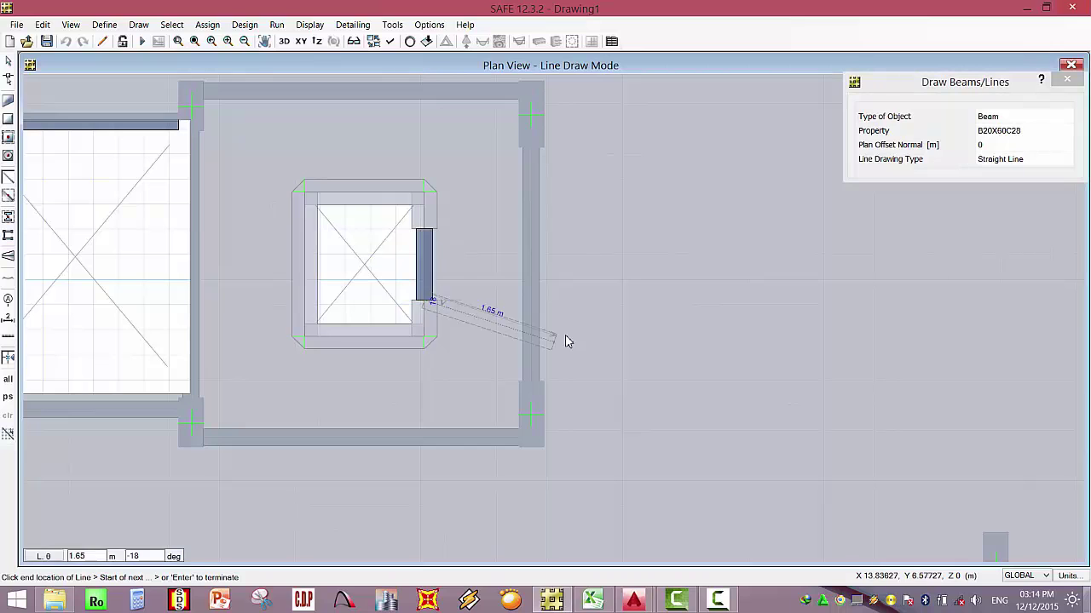
key("Return")
left_click(48, 41)
left_click(426, 300)
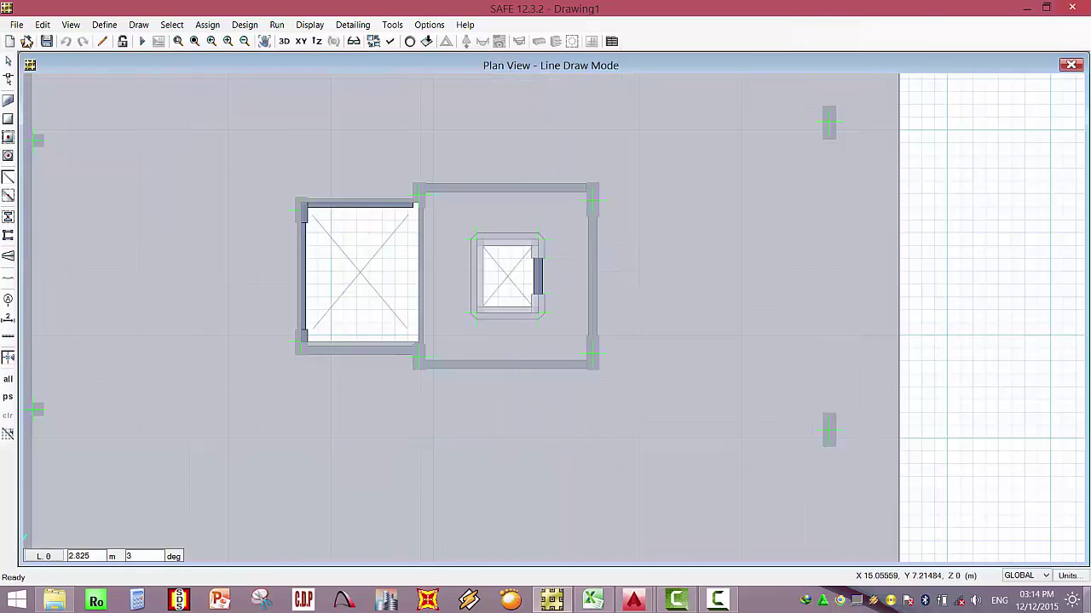
left_click(542, 300)
key("Escape")
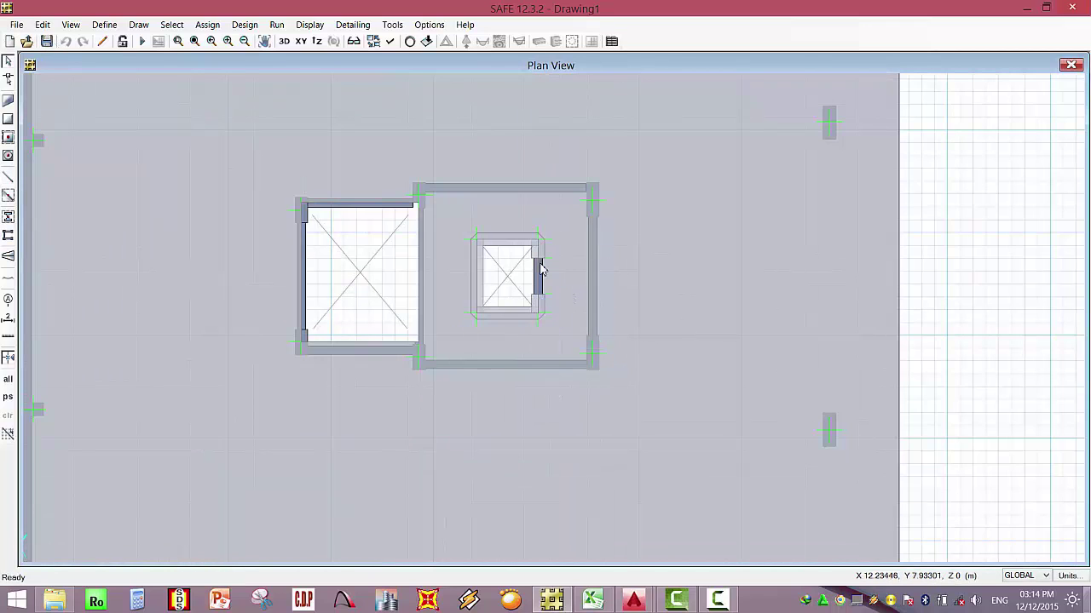
Switch to the architectural villa drawing in AutoCAD and examine the floor plan around the staircase and light well.
scroll(539, 269, "up", 1)
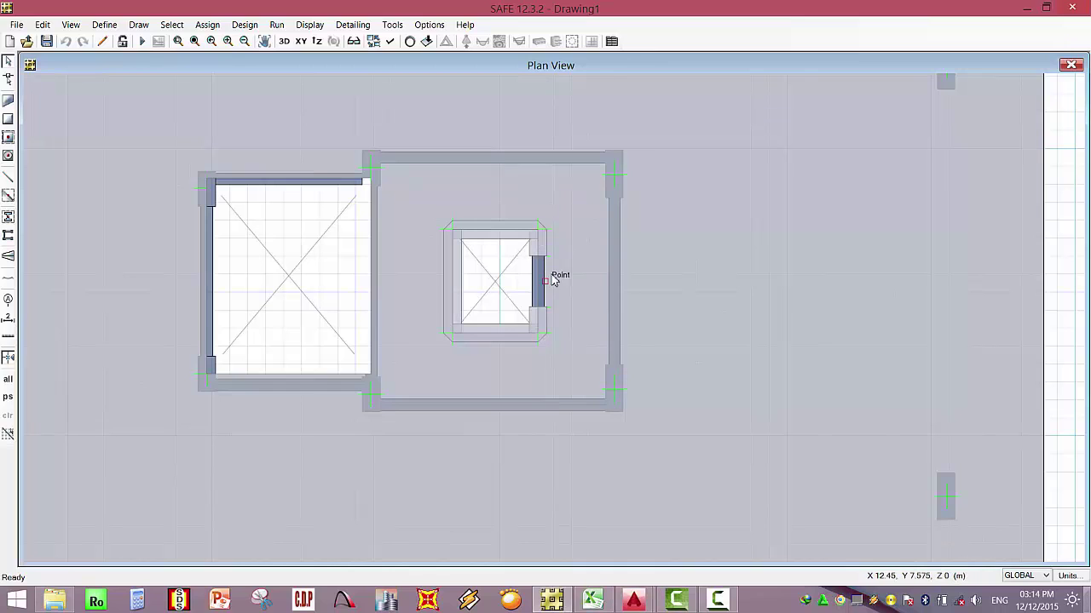
scroll(333, 322, "down", 3)
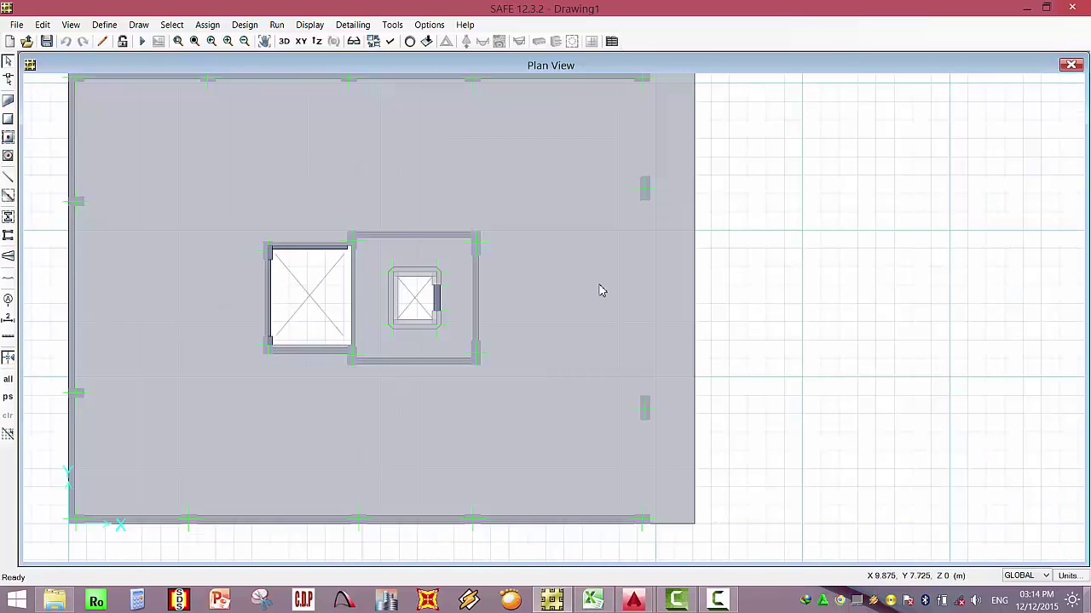
scroll(543, 376, "down", 1)
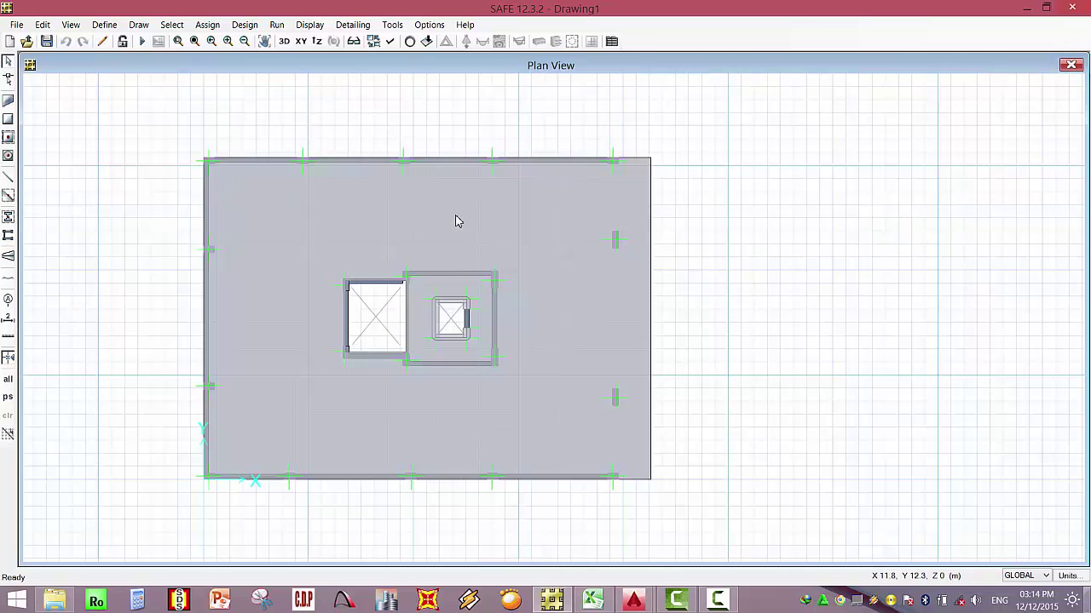
left_click(633, 601)
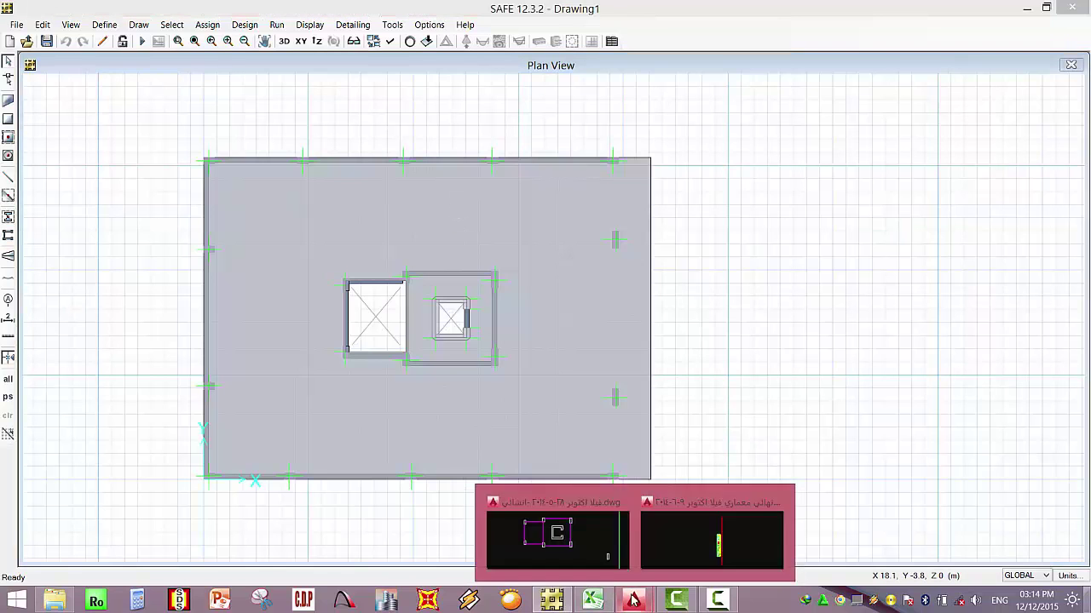
left_click(690, 532)
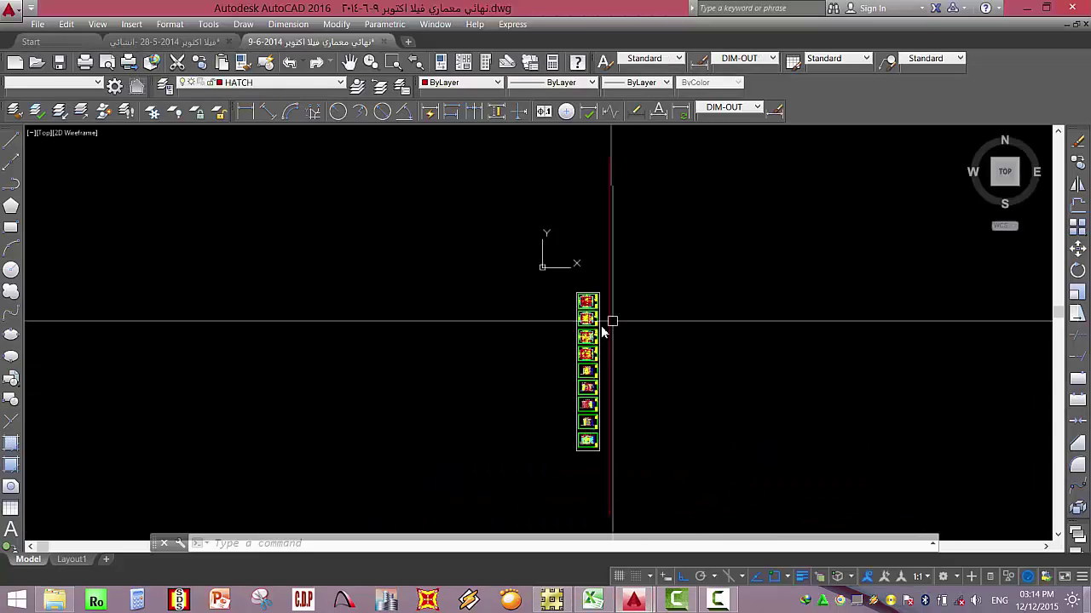
scroll(603, 332, "up", 10)
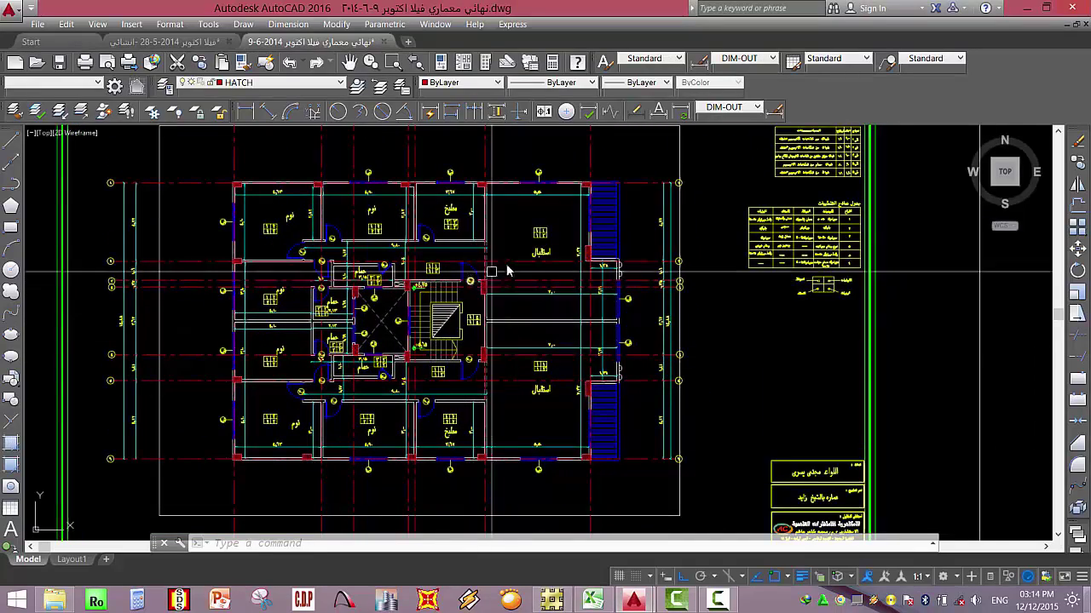
scroll(503, 264, "up", 3)
scroll(474, 264, "down", 3)
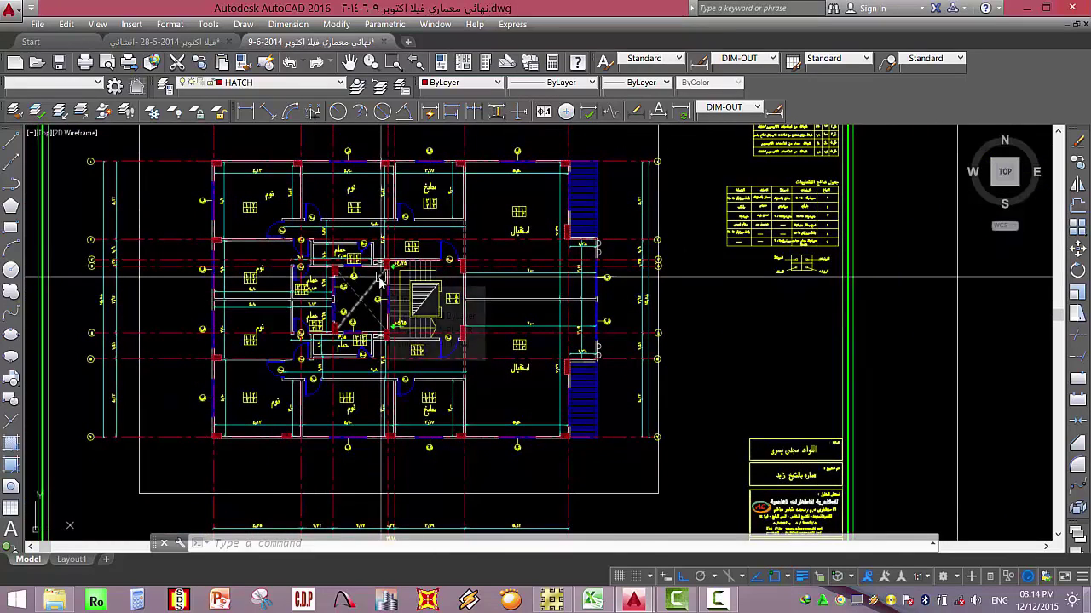
mouse_move(380, 284)
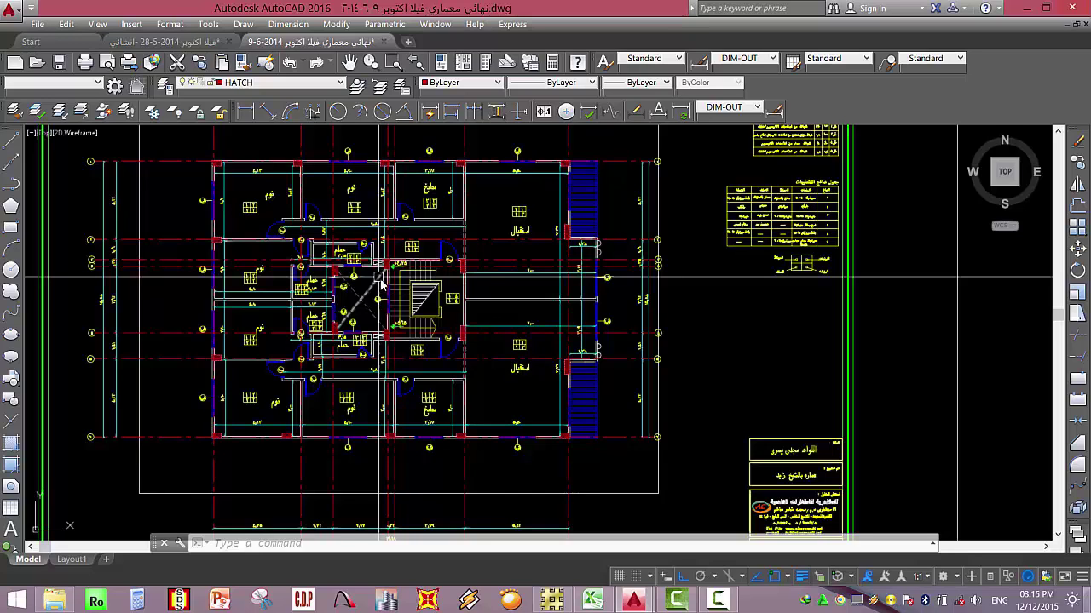
Place an aligned dimension with ortho off, from the upper outer column beside the reception to the nearest staircase corner column.
left_click(267, 112)
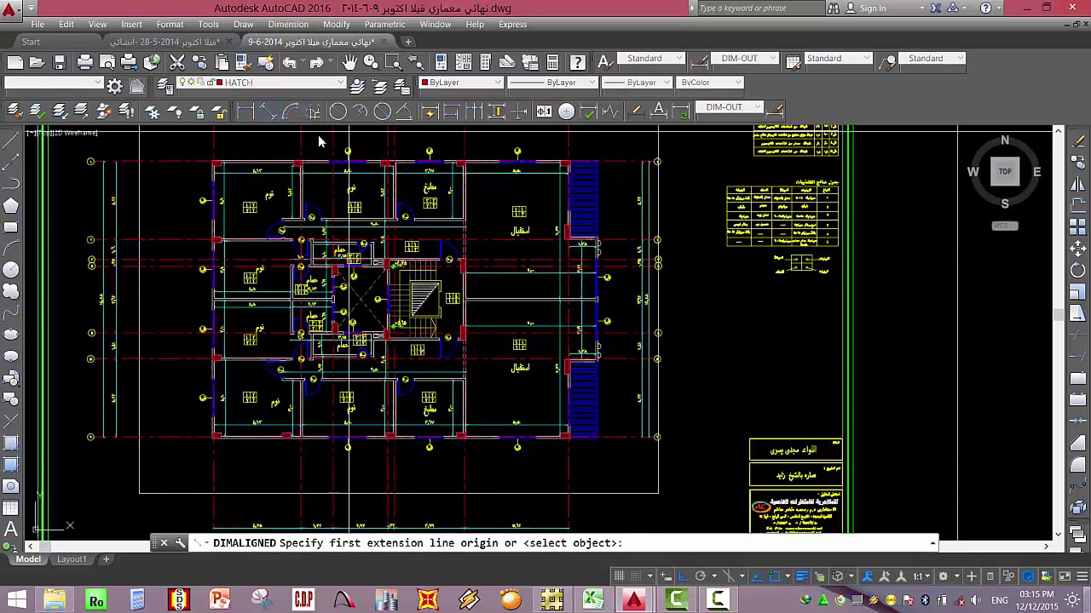
scroll(562, 252, "up", 4)
scroll(540, 299, "down", 4)
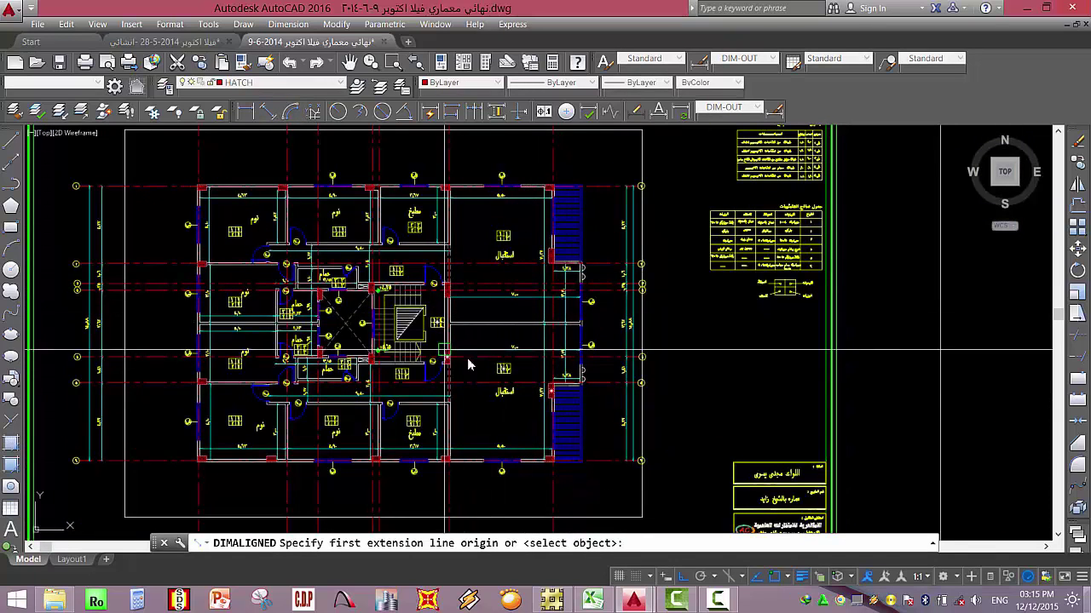
scroll(553, 265, "up", 5)
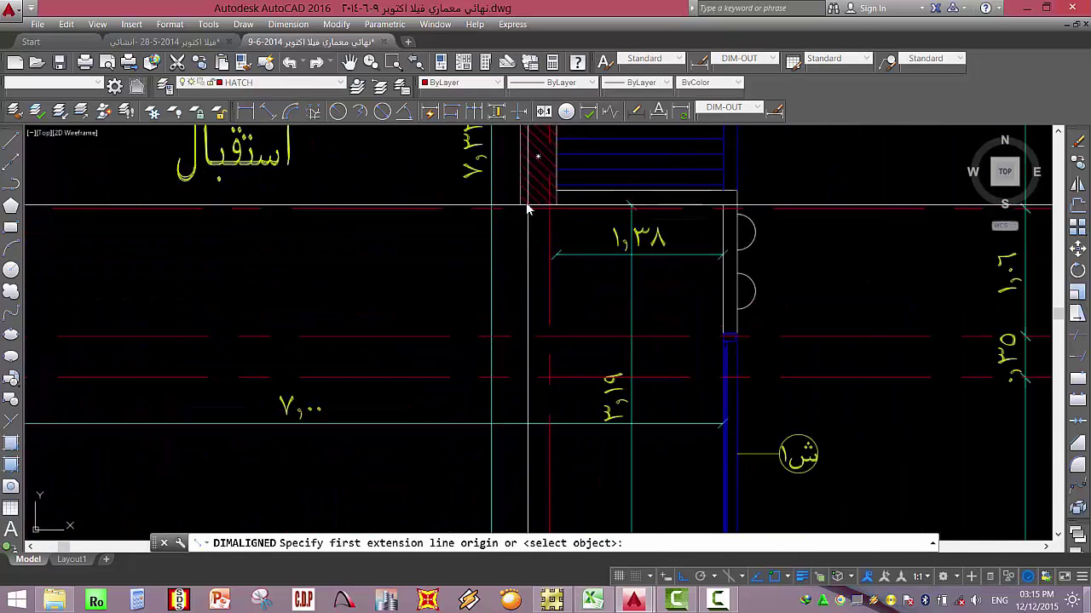
left_click(653, 207)
scroll(374, 246, "down", 3)
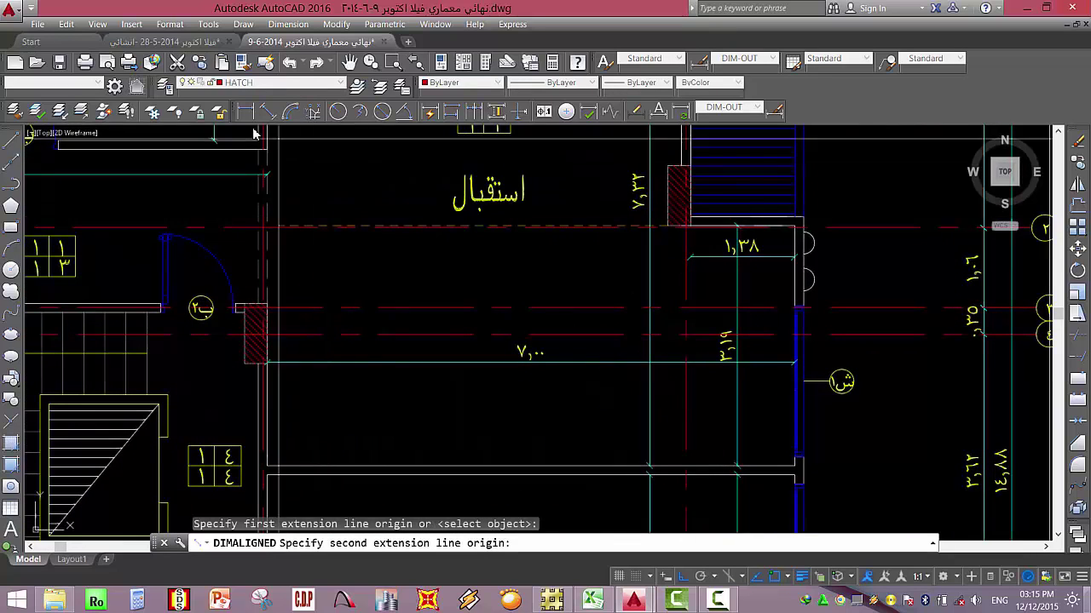
key("F8")
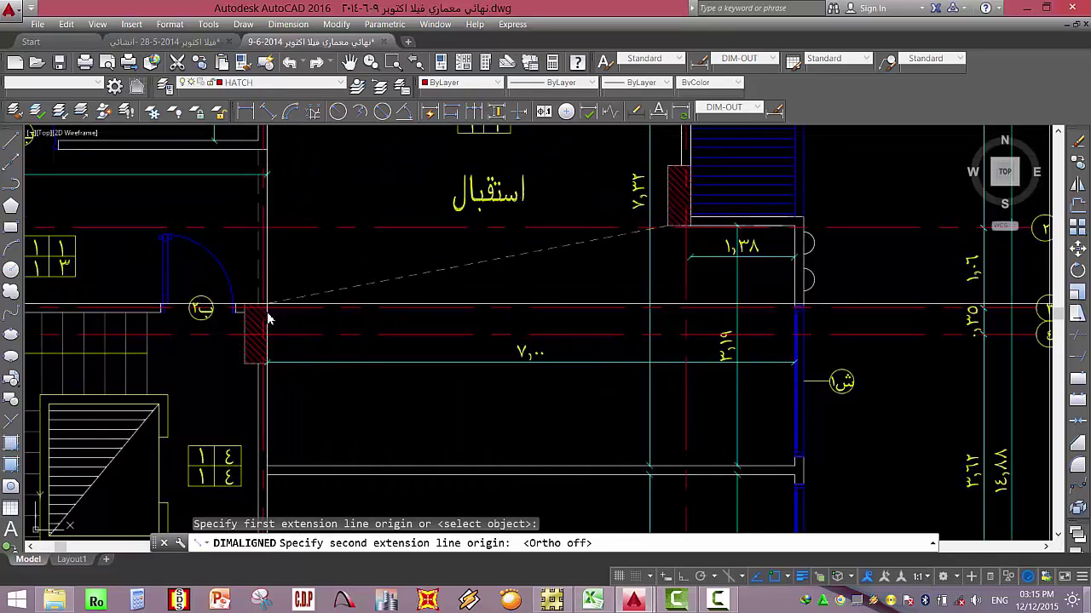
left_click(256, 332)
left_click(447, 296)
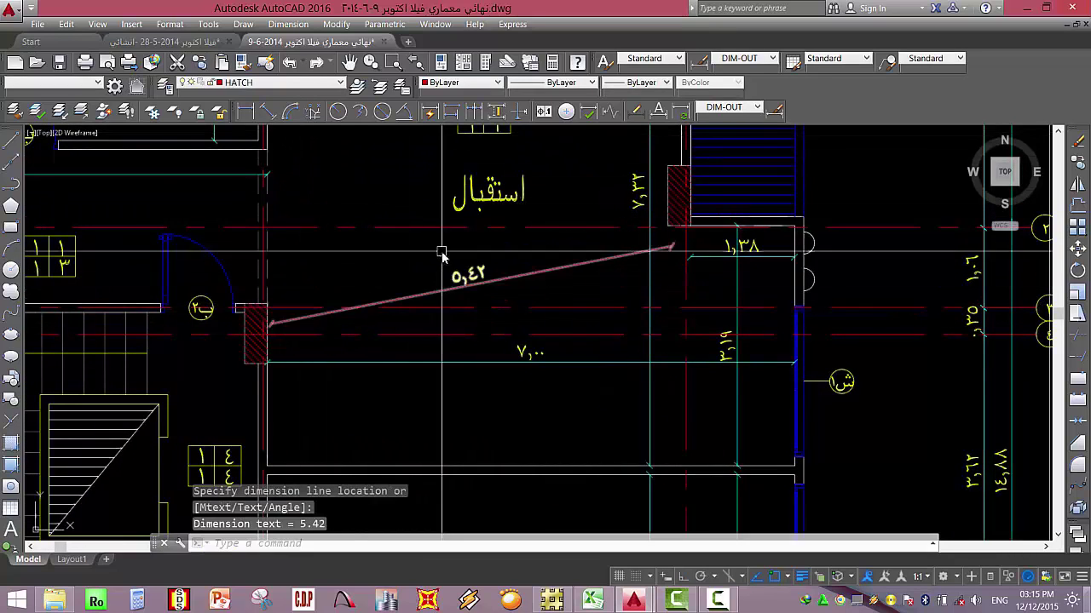
Place an aligned dimension for the clear distance between the two outer columns on the balcony side of the reception rooms.
scroll(440, 256, "down", 3)
scroll(526, 214, "up", 4)
key("Return")
left_click(526, 213)
scroll(520, 333, "down", 3)
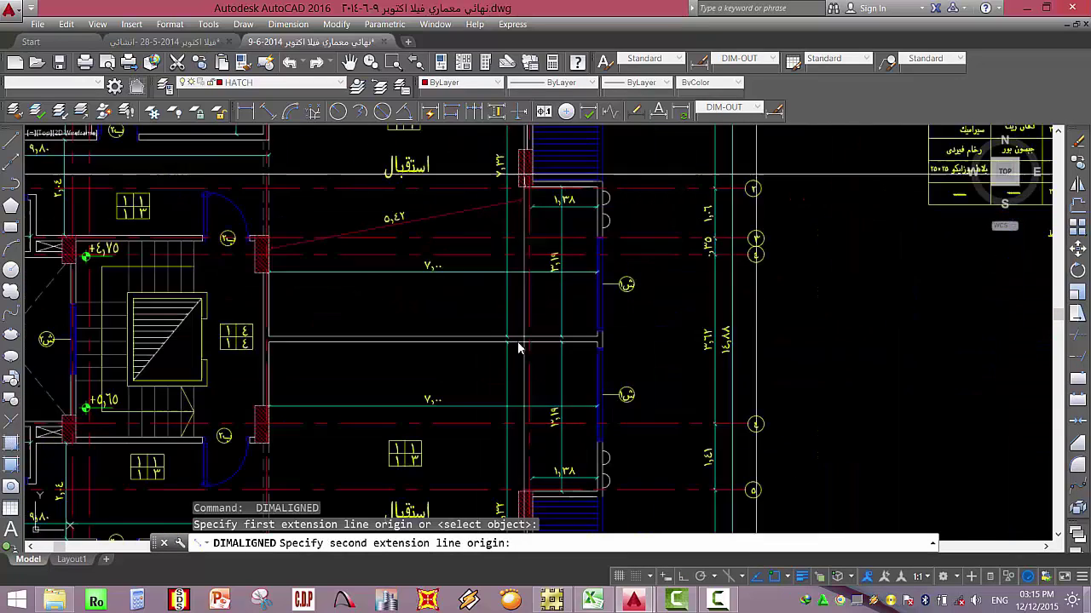
scroll(528, 469, "up", 3)
left_click(512, 486)
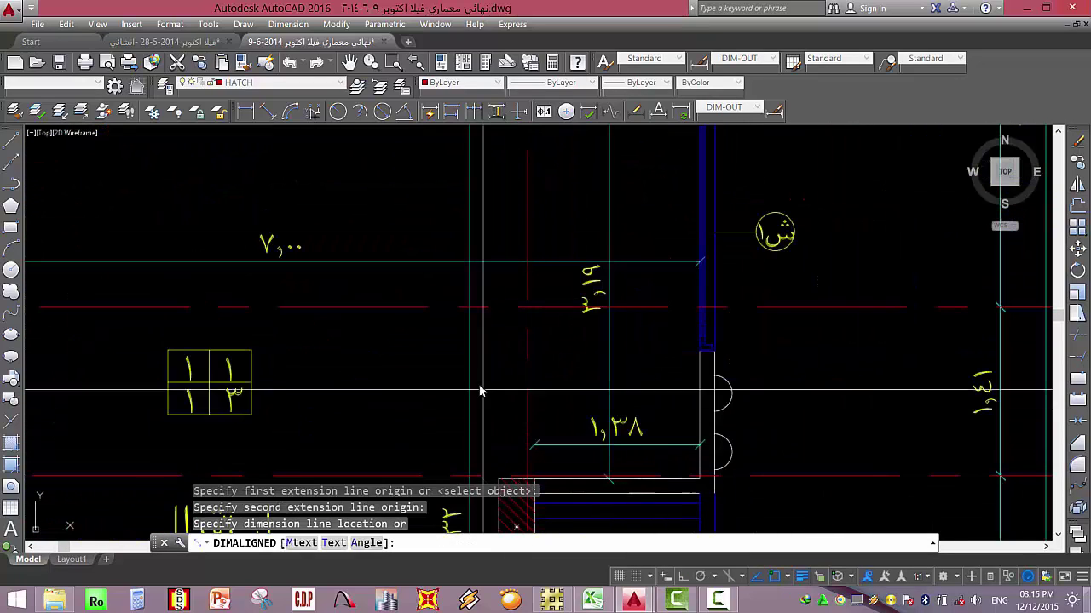
left_click(494, 378)
scroll(486, 341, "down", 3)
scroll(512, 306, "up", 3)
key("Escape")
scroll(545, 300, "down", 3)
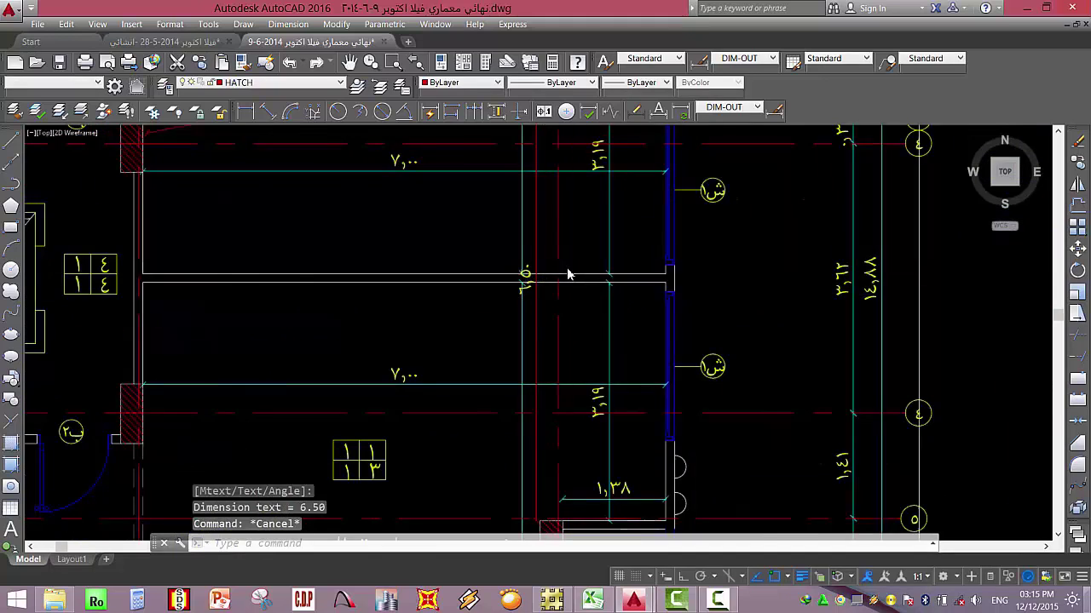
scroll(545, 379, "up", 4)
key("Return")
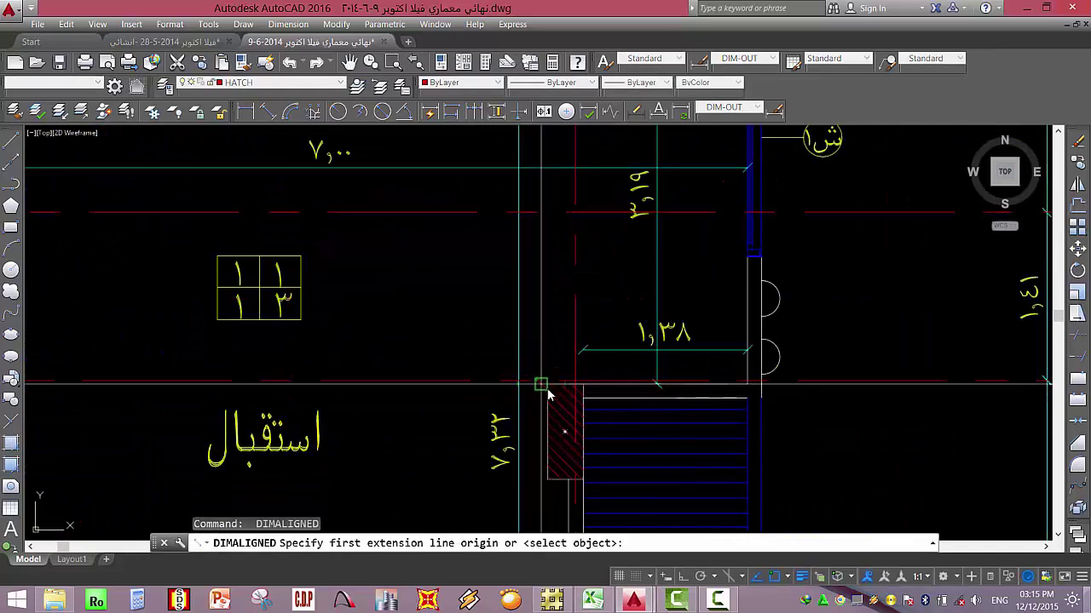
left_click(548, 386)
scroll(554, 387, "down", 2)
left_click(168, 307)
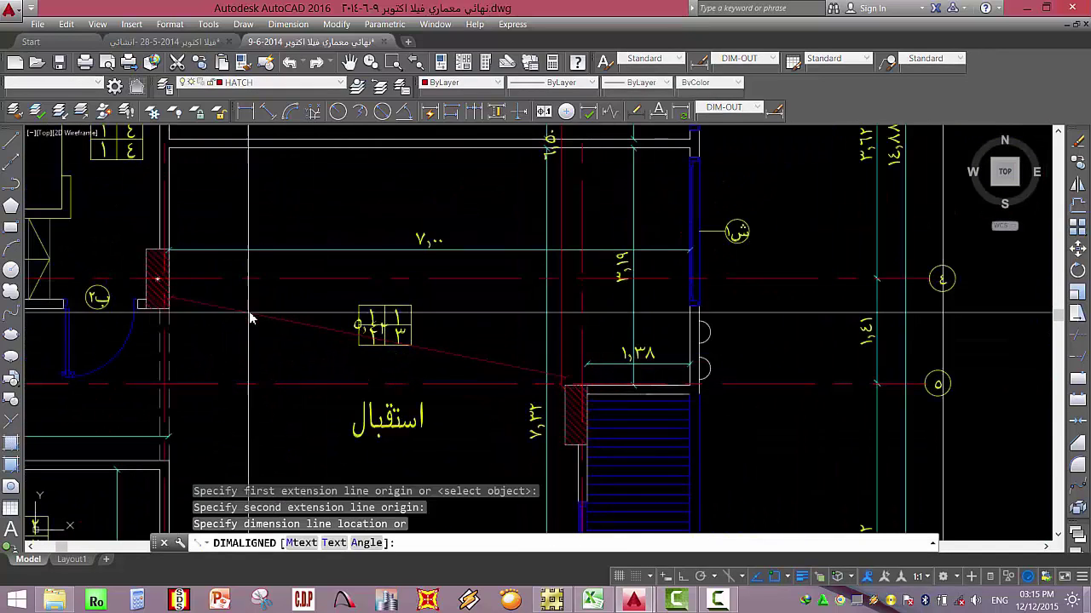
key("Escape")
key("Escape")
key("Escape")
scroll(575, 312, "down", 3)
scroll(573, 315, "up", 3)
key("Escape")
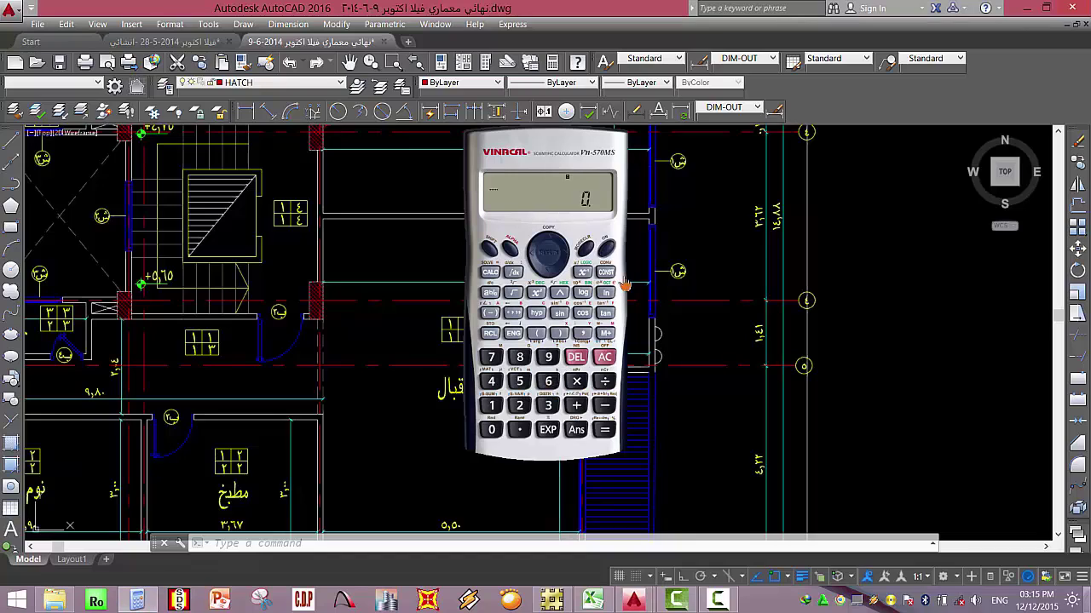
Calculate 6 ÷ 32 on the calculator and switch back to the slab plan in SAFE.
left_click(548, 381)
left_click(576, 404)
left_click(547, 405)
left_click(520, 404)
left_click(604, 431)
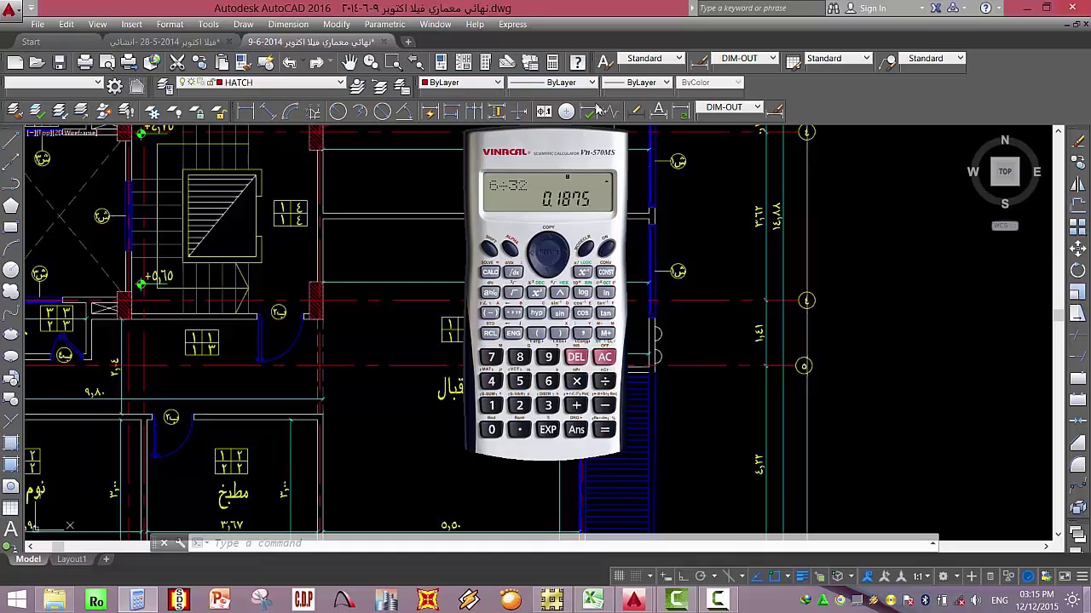
left_click(403, 416)
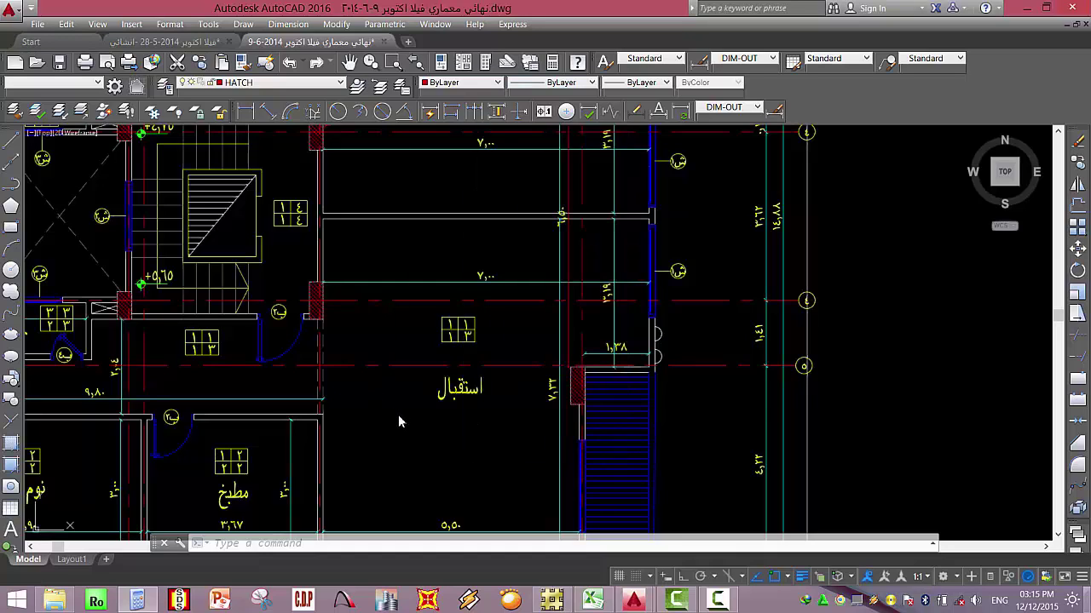
left_click(552, 604)
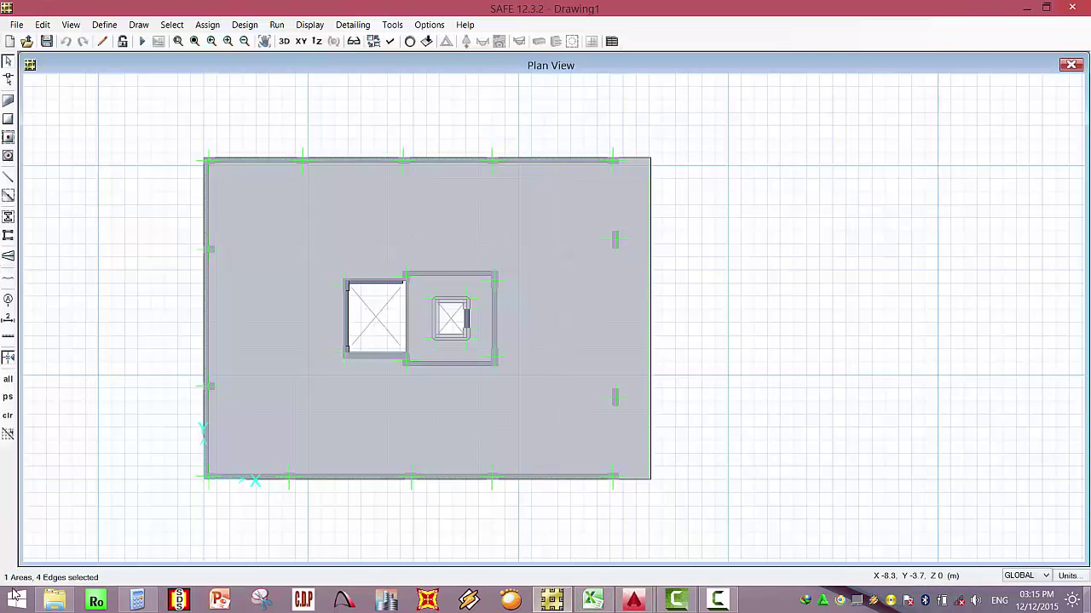
Copy the S25C28 slab property as "20 cm" with 0.20 m thickness, Thick Plate on and Orthotropic off, and assign it to the selected slab.
left_click(207, 24)
mouse_move(208, 24)
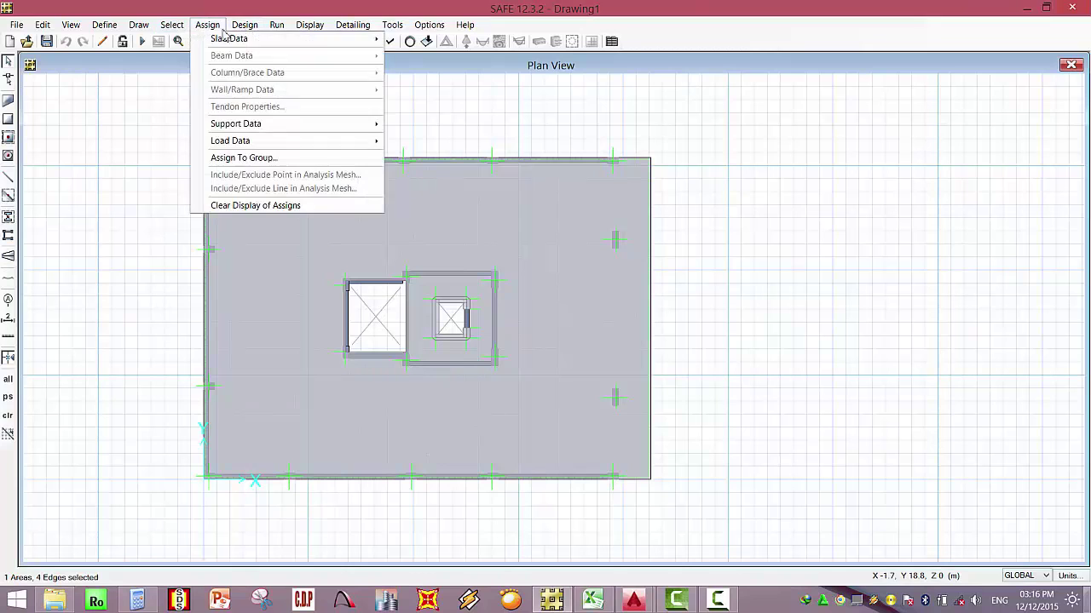
mouse_move(332, 40)
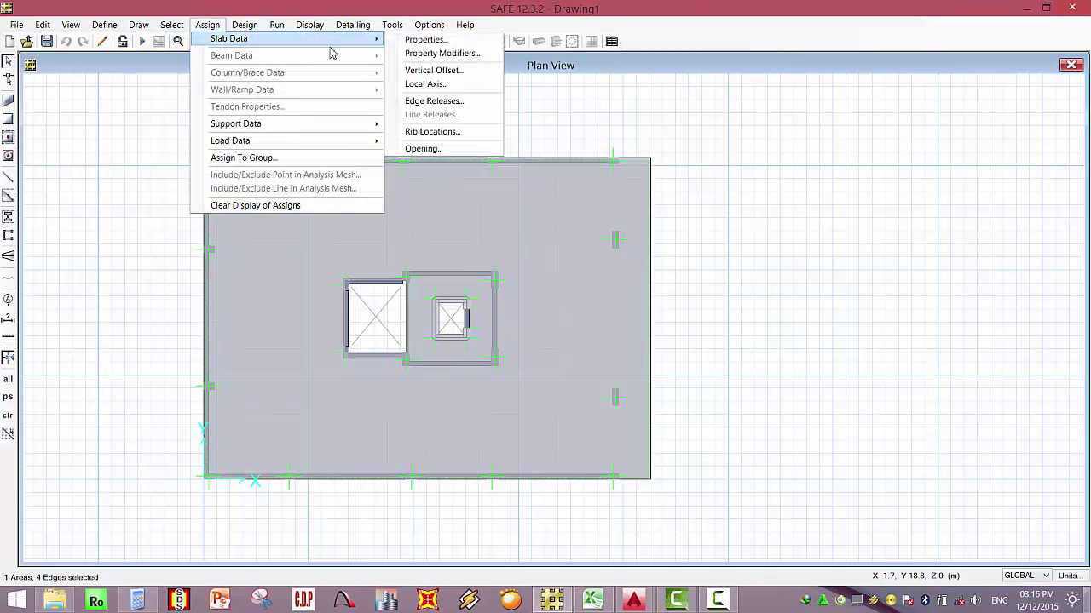
left_click(428, 40)
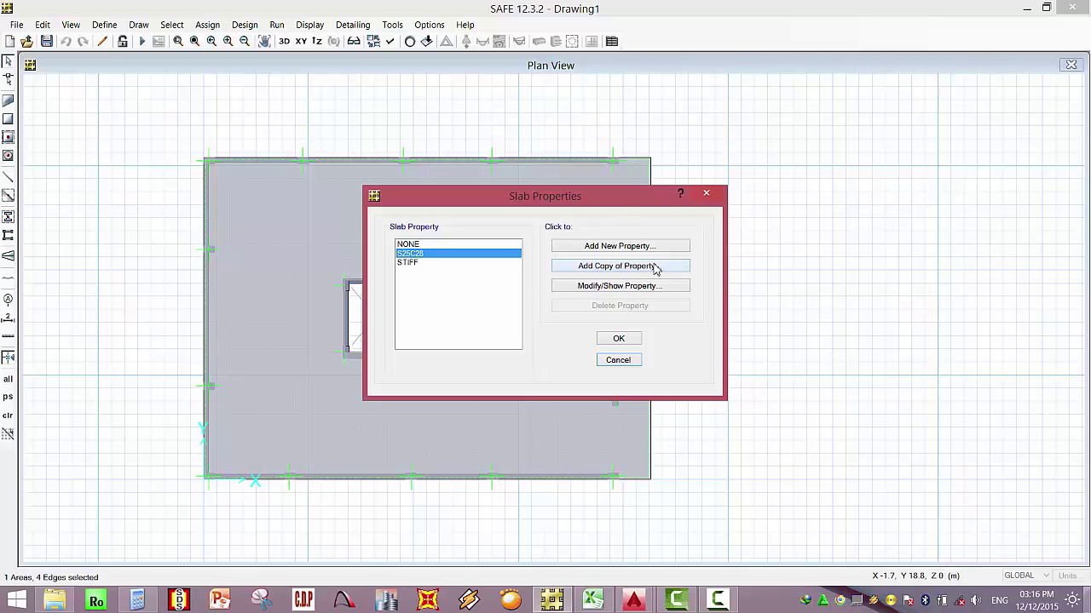
left_click(585, 265)
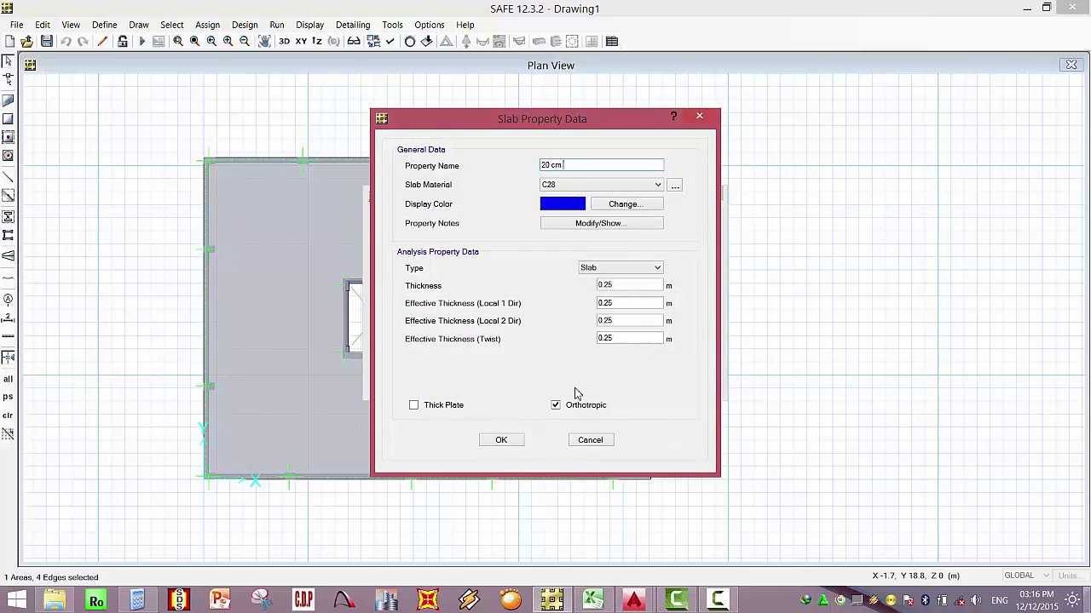
left_click(557, 406)
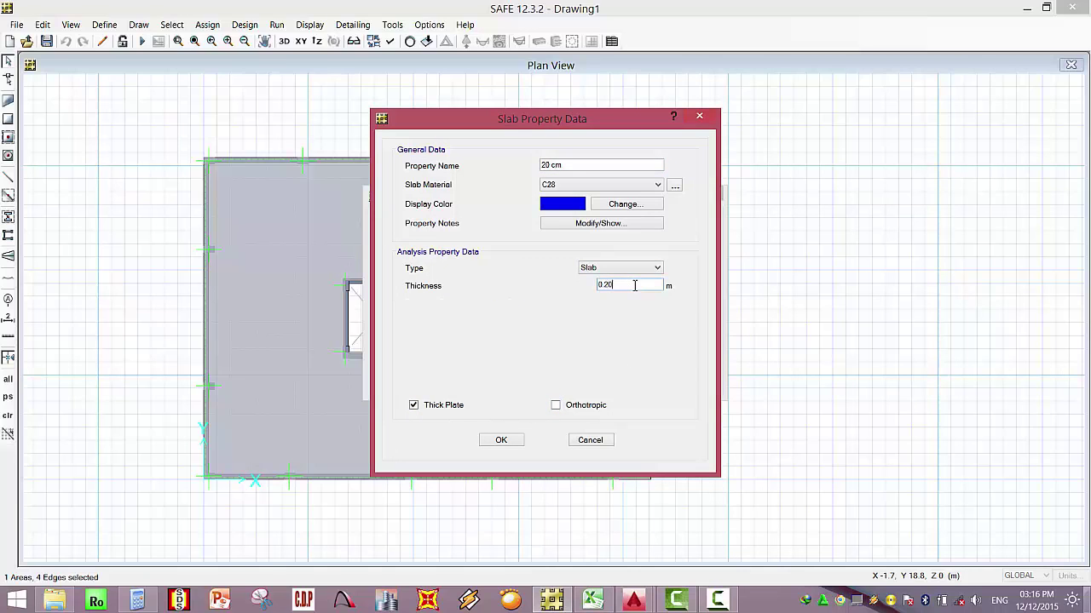
left_click(503, 443)
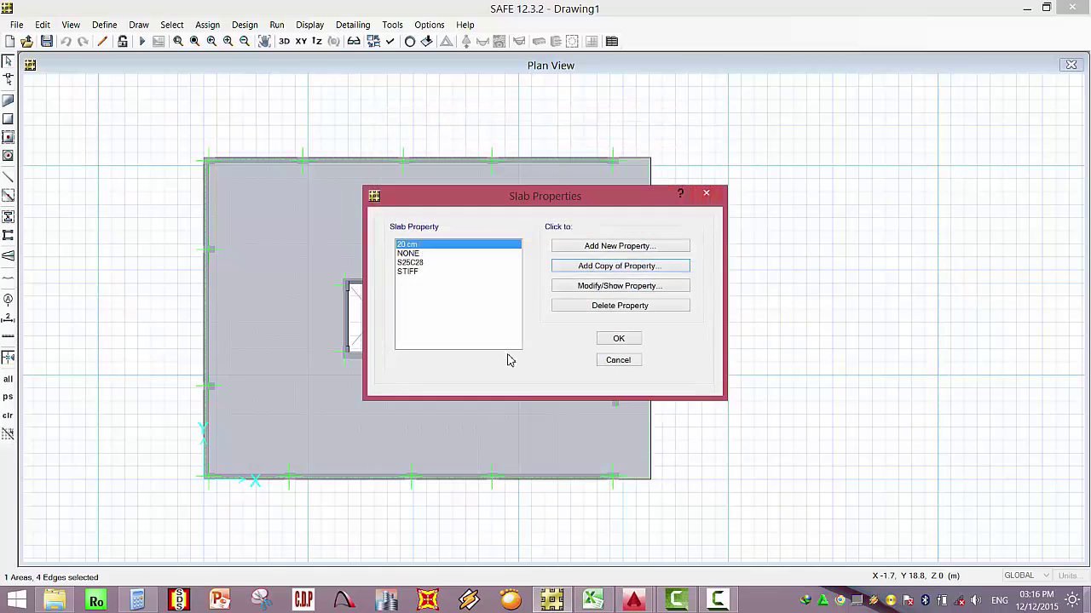
left_click(616, 340)
left_click(46, 42)
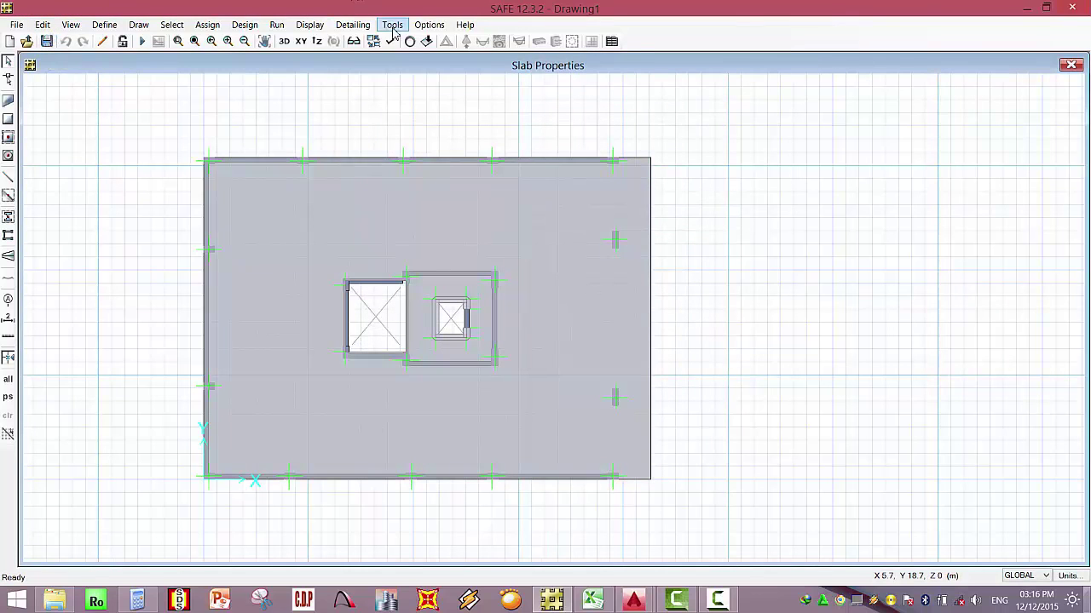
Review the definition of the 20 cm slab property, including the available slab types, and leave it as it is.
left_click(104, 25)
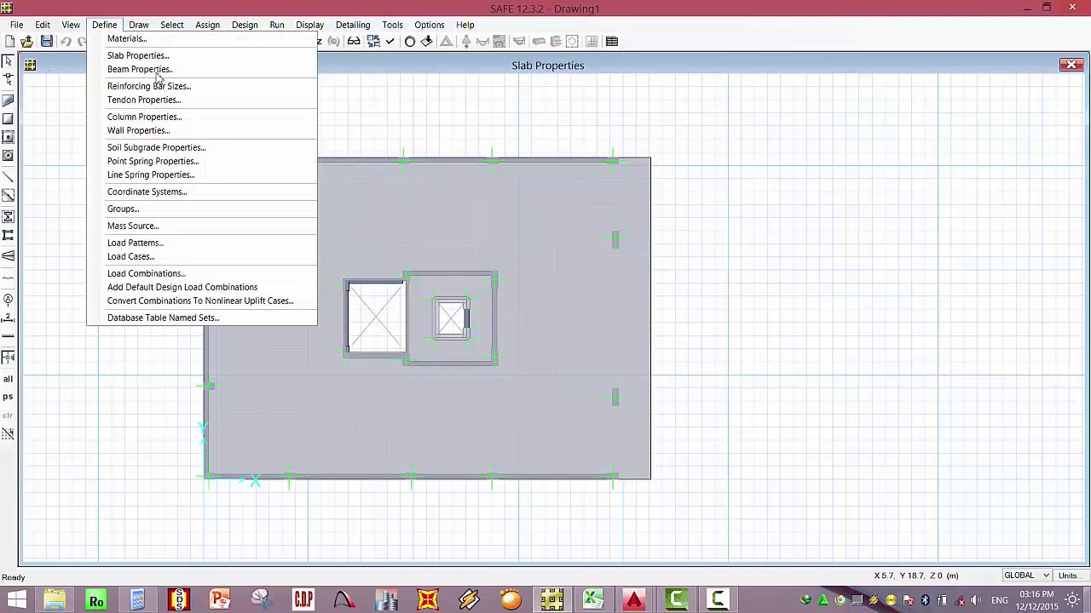
left_click(128, 52)
left_click(620, 339)
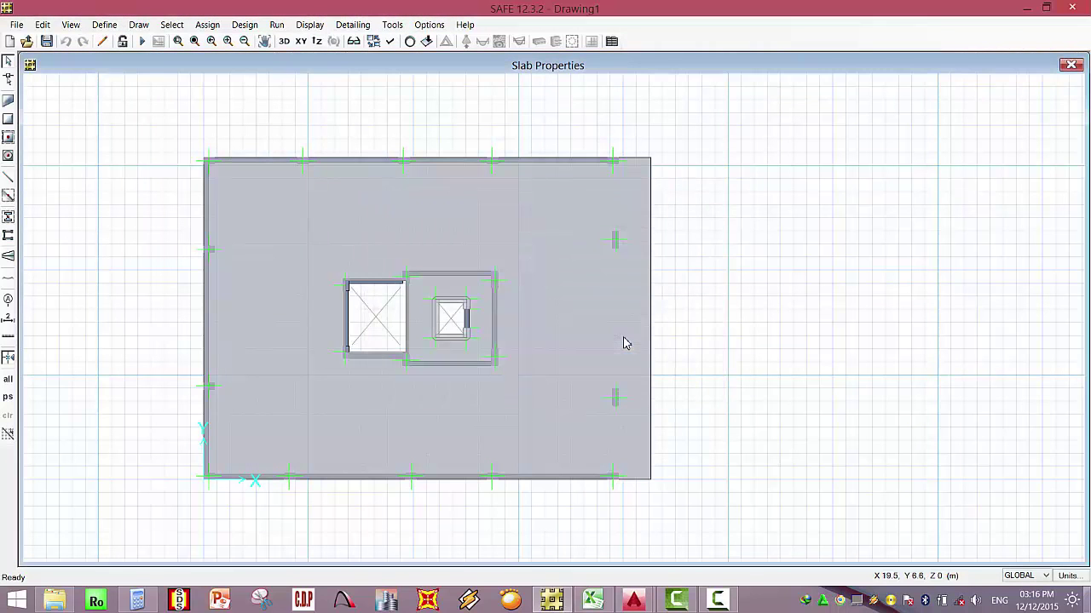
left_click(104, 25)
left_click(128, 52)
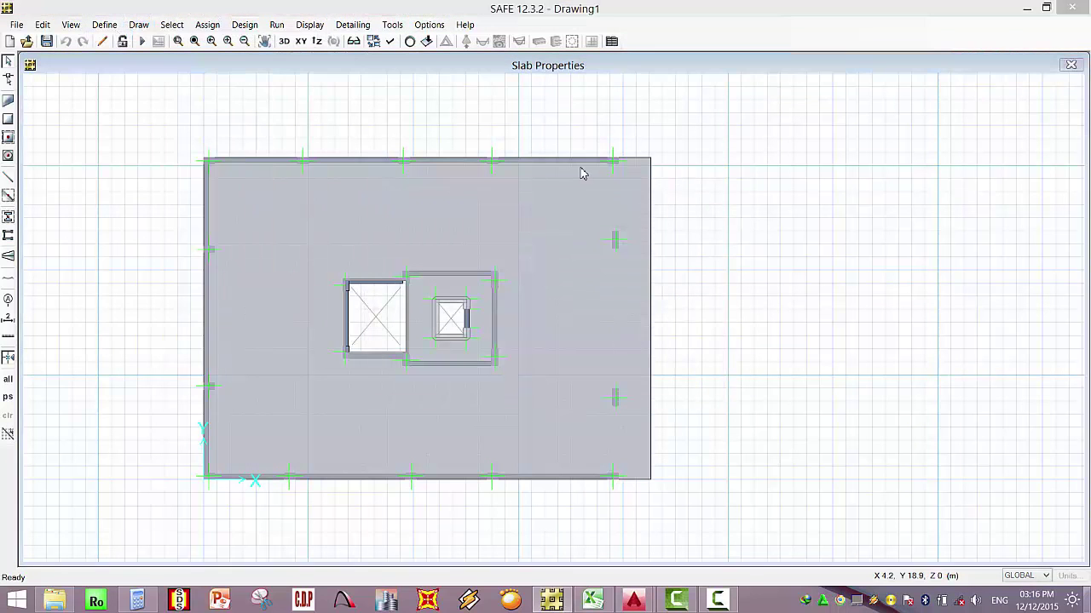
left_click(587, 290)
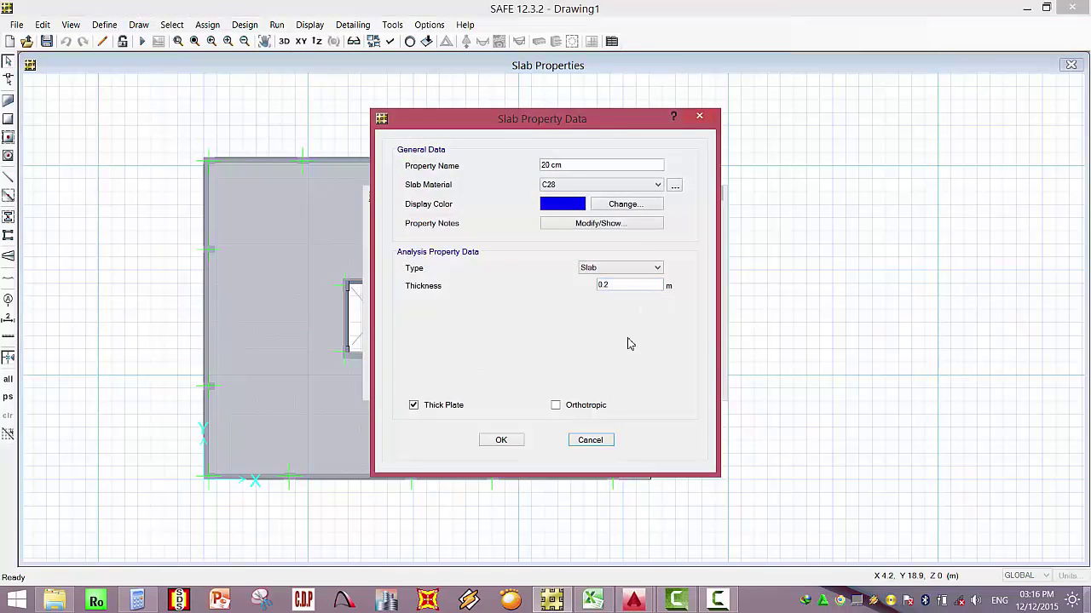
left_click(623, 267)
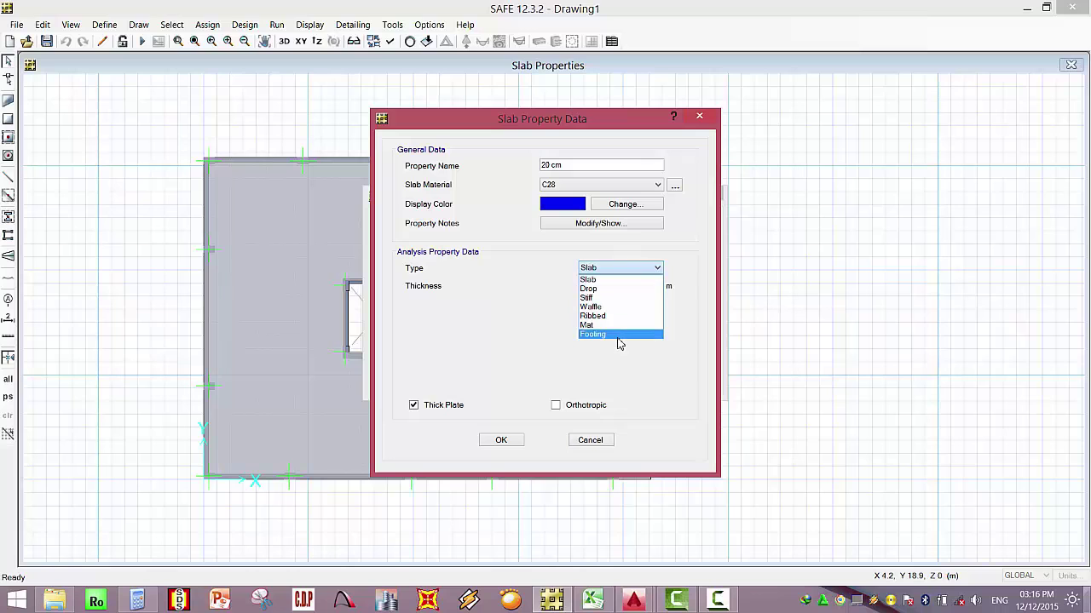
key("Escape")
key("Return")
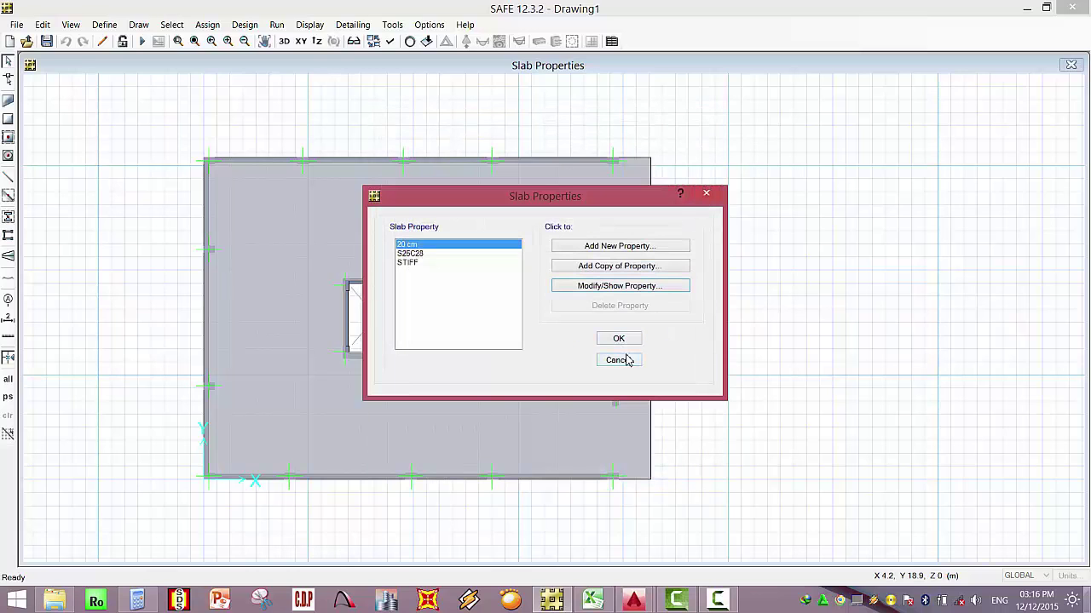
left_click(627, 360)
Check which slab property is assigned to the main slab in its object information.
left_click(317, 232)
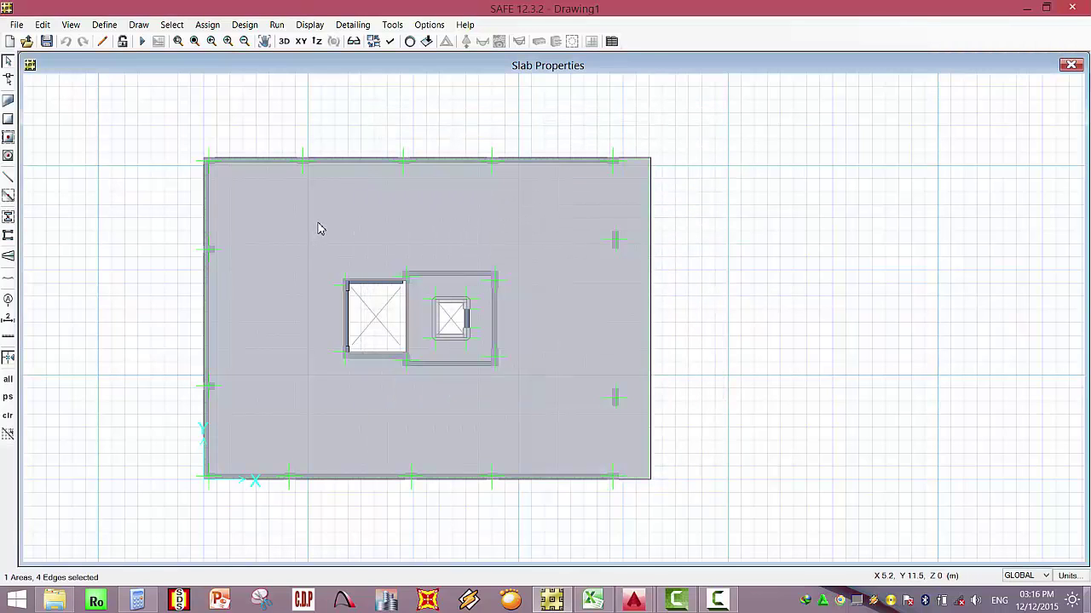
right_click(317, 229)
left_click_drag(520, 92, 531, 139)
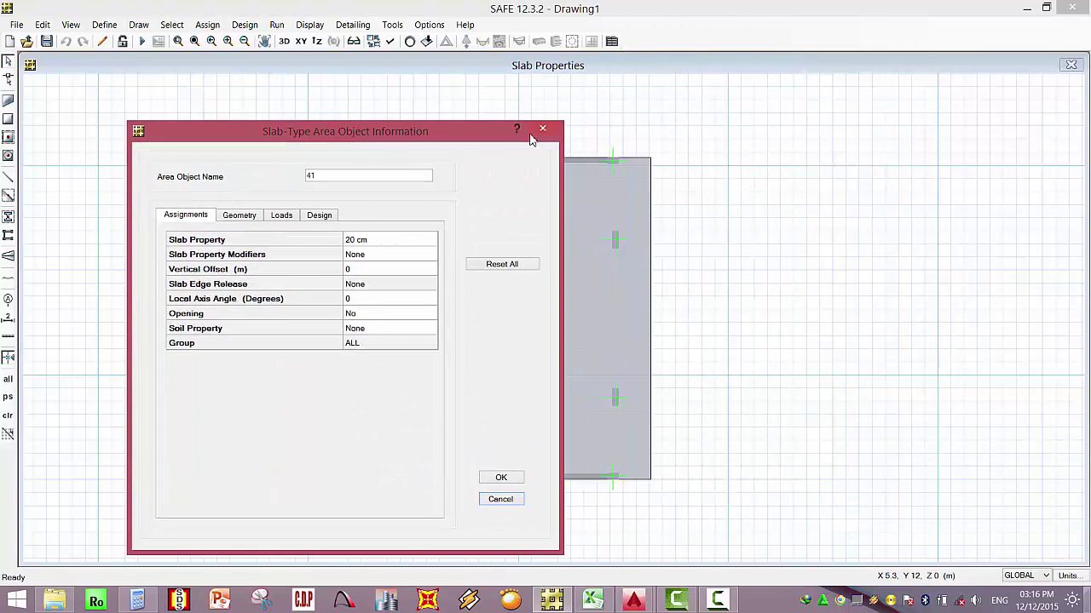
left_click(544, 129)
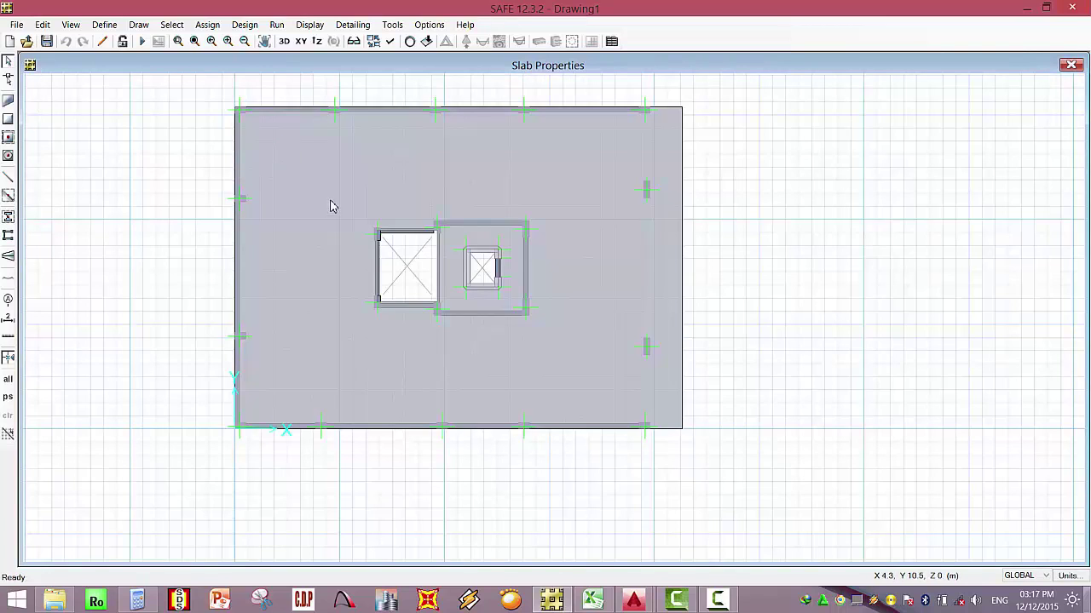
Examine the main slab's property and load assignments in its object information.
left_click(331, 179)
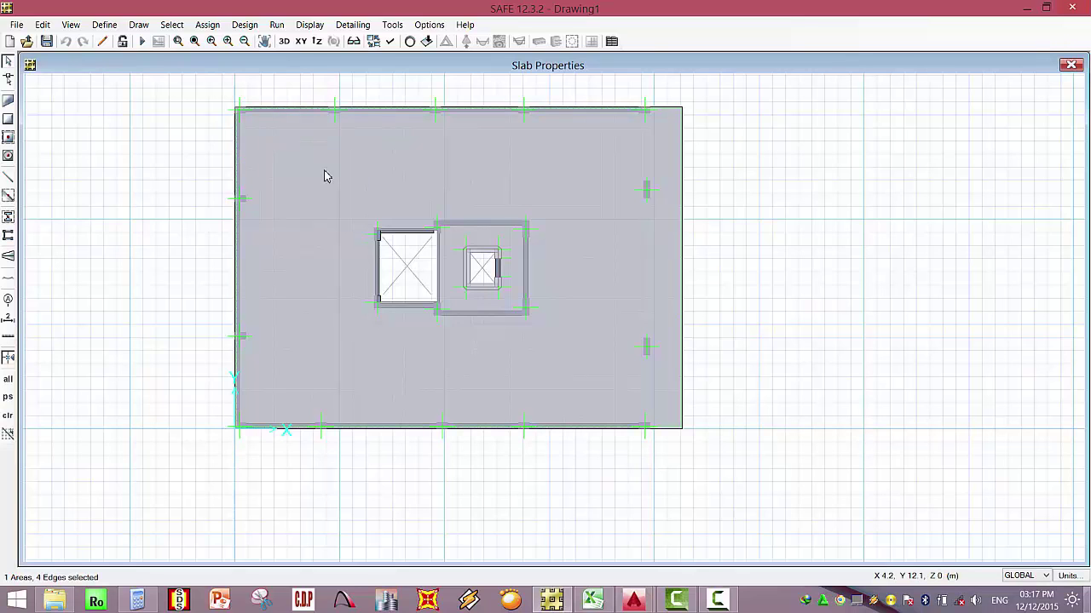
right_click(324, 177)
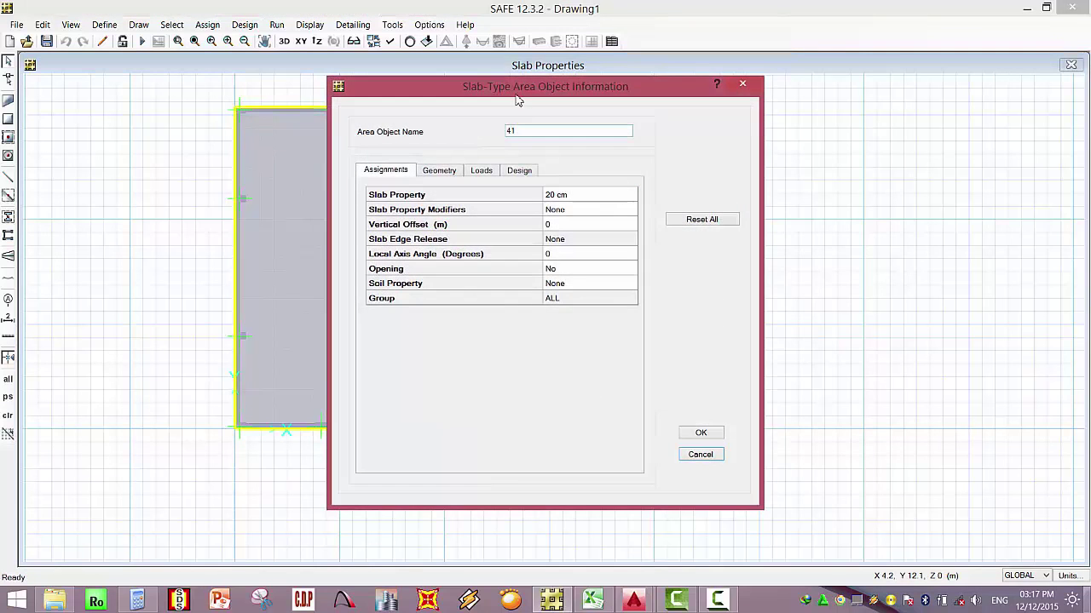
left_click_drag(587, 104, 937, 37)
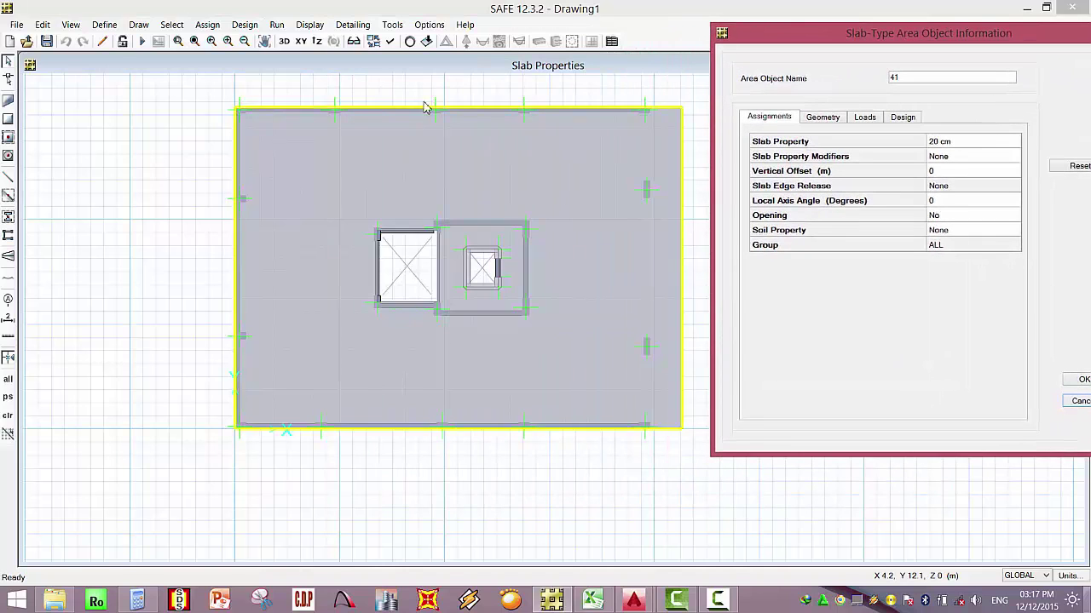
left_click(960, 145)
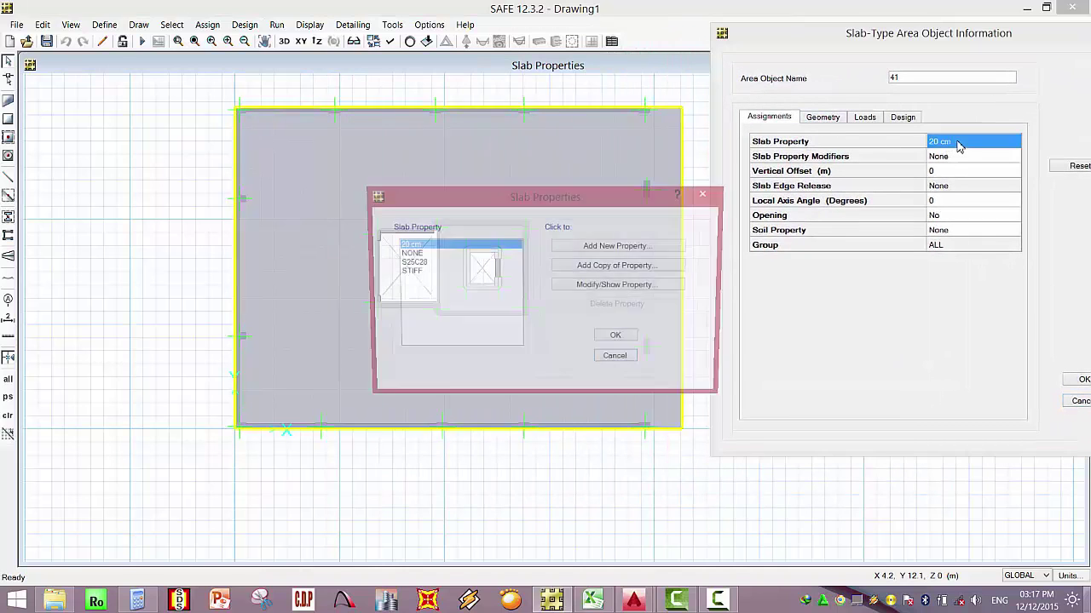
left_click(705, 193)
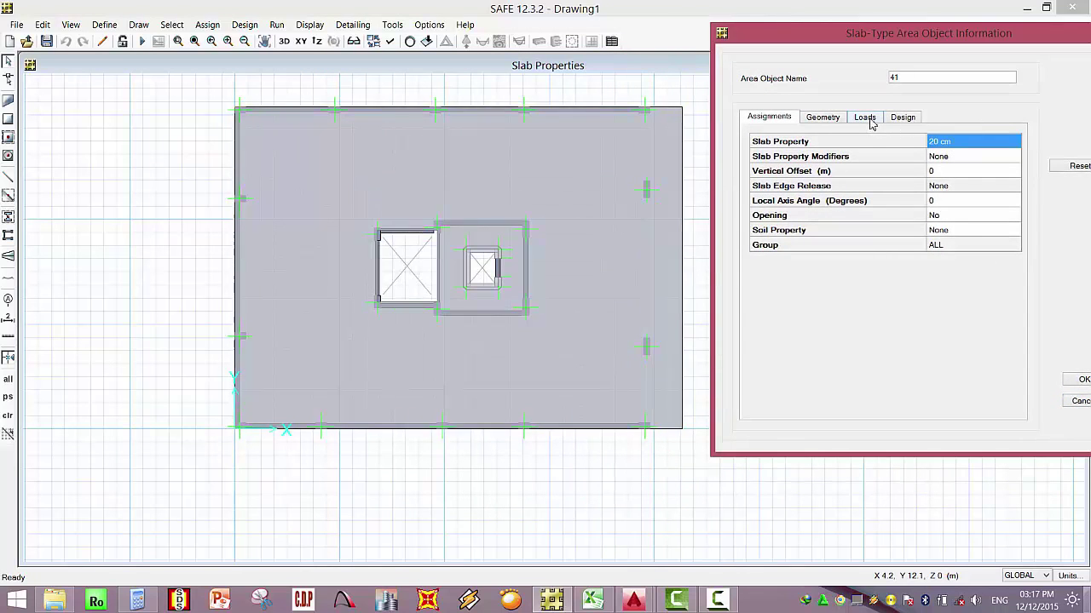
left_click(864, 117)
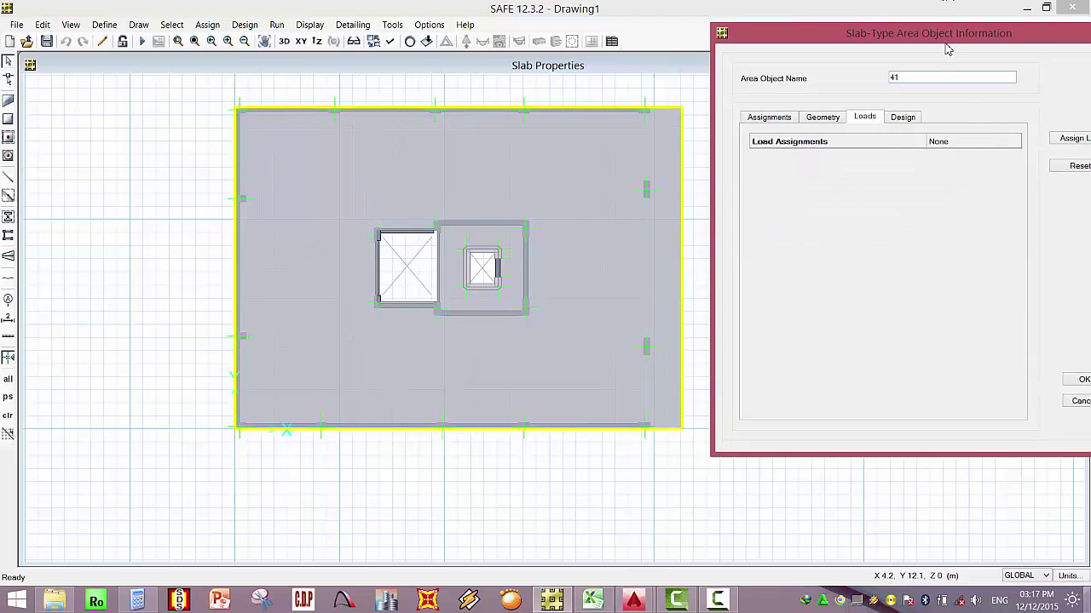
left_click(918, 99)
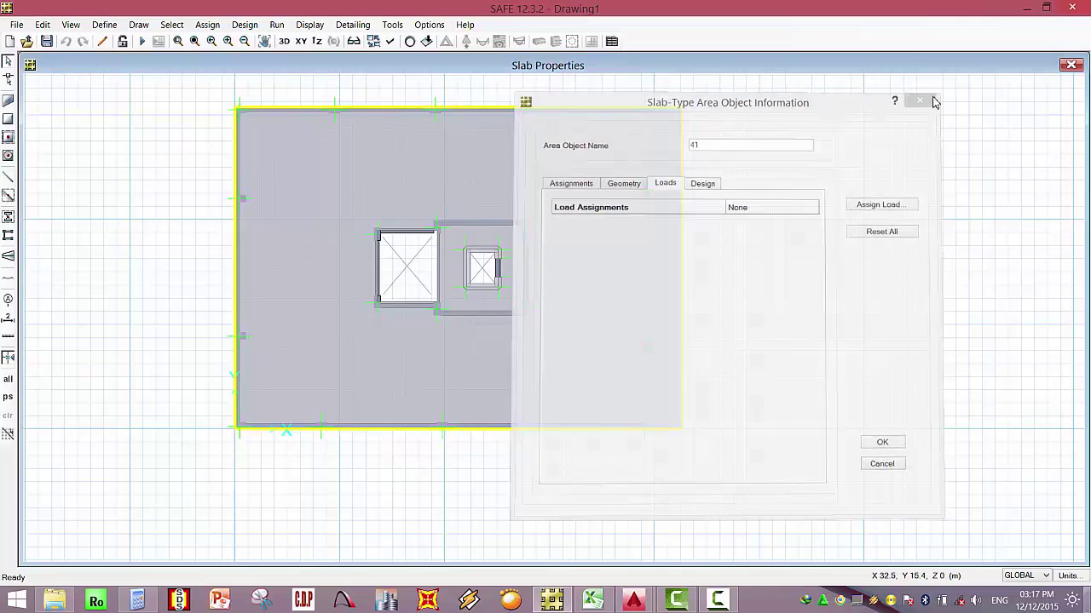
Assign a uniform LIVE surface load of 0.20 Tonf/m2 in the gravity direction to the main slab, replacing existing loads.
left_click(244, 24)
left_click(388, 173)
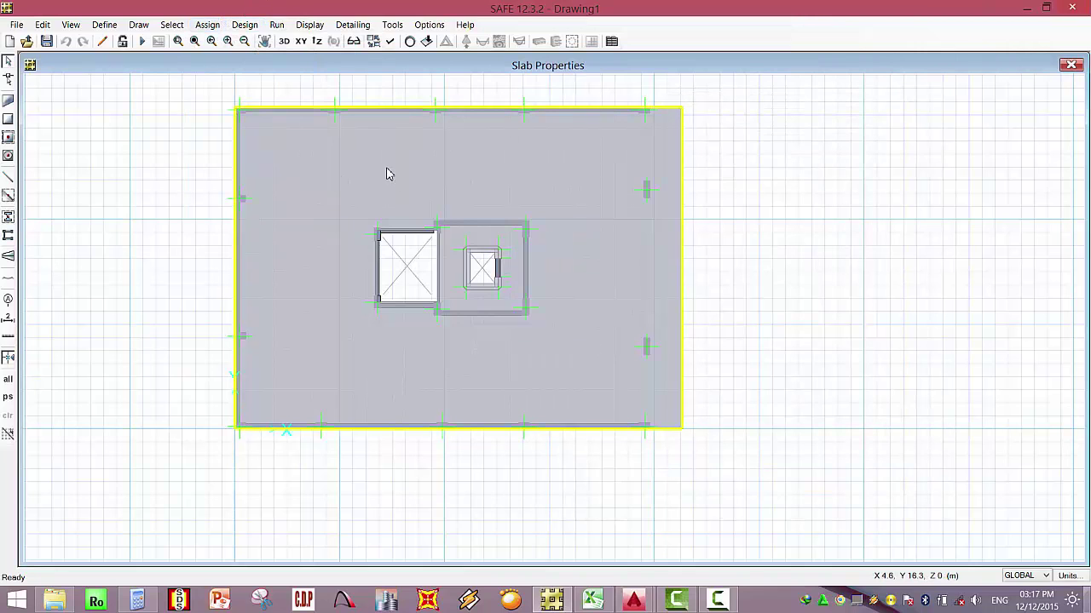
left_click(384, 172)
left_click(207, 24)
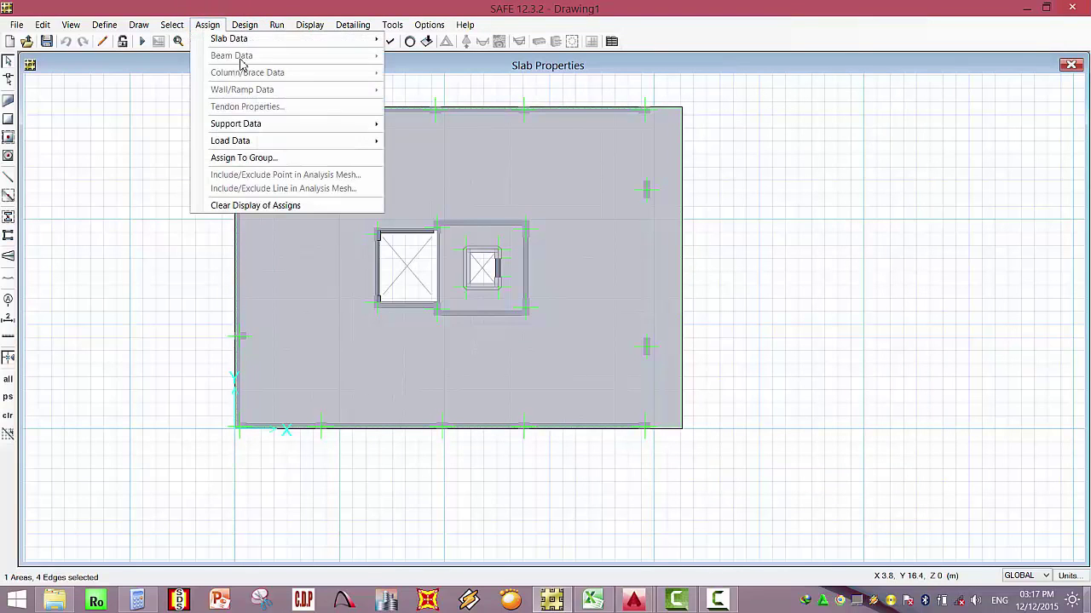
mouse_move(314, 145)
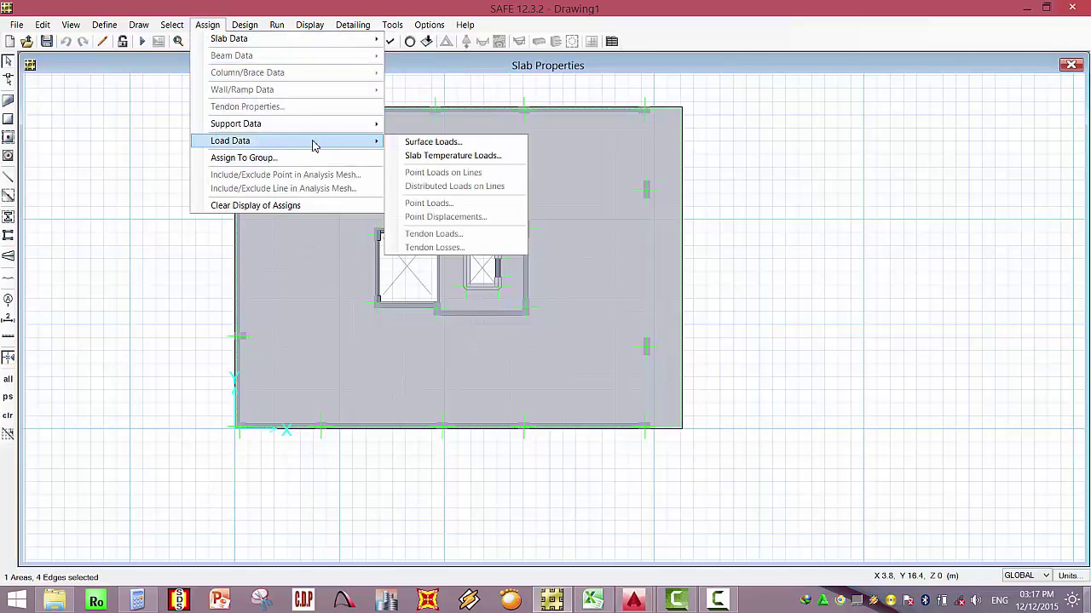
left_click(452, 142)
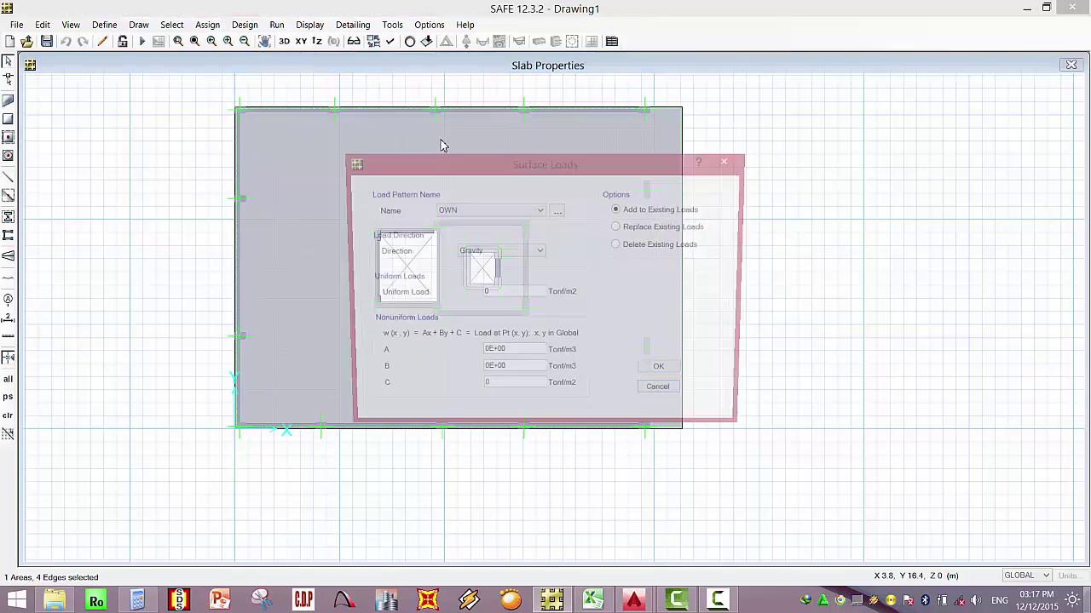
left_click(491, 211)
left_click(485, 231)
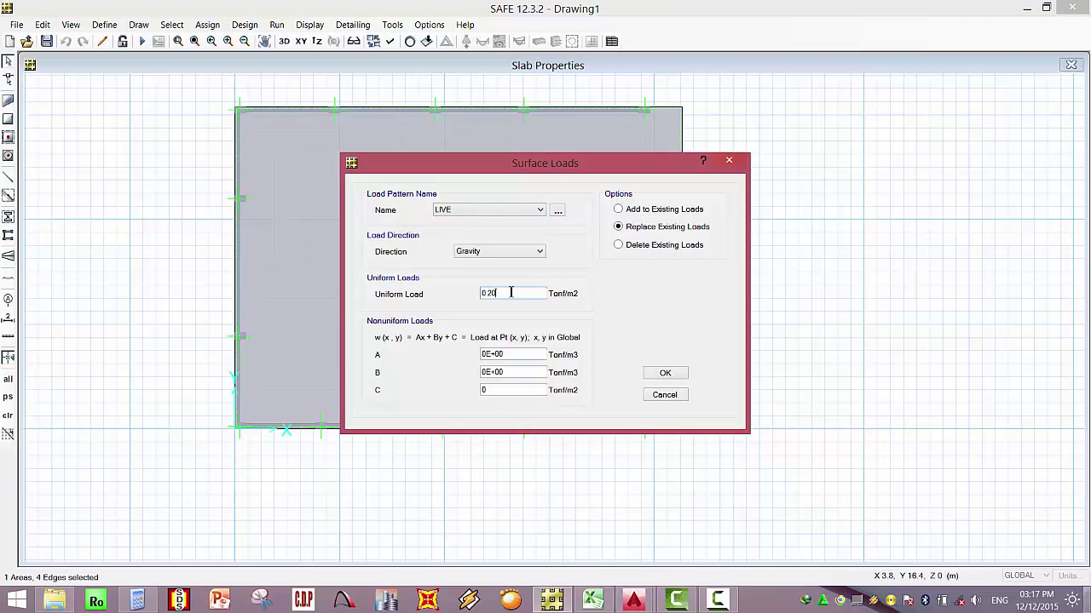
left_click(667, 375)
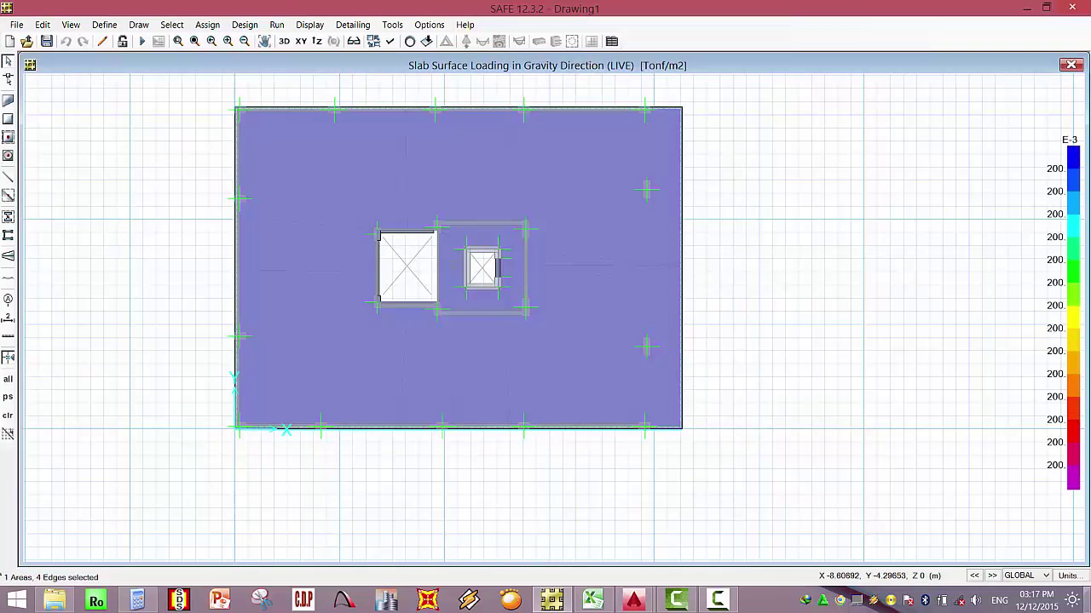
left_click(209, 24)
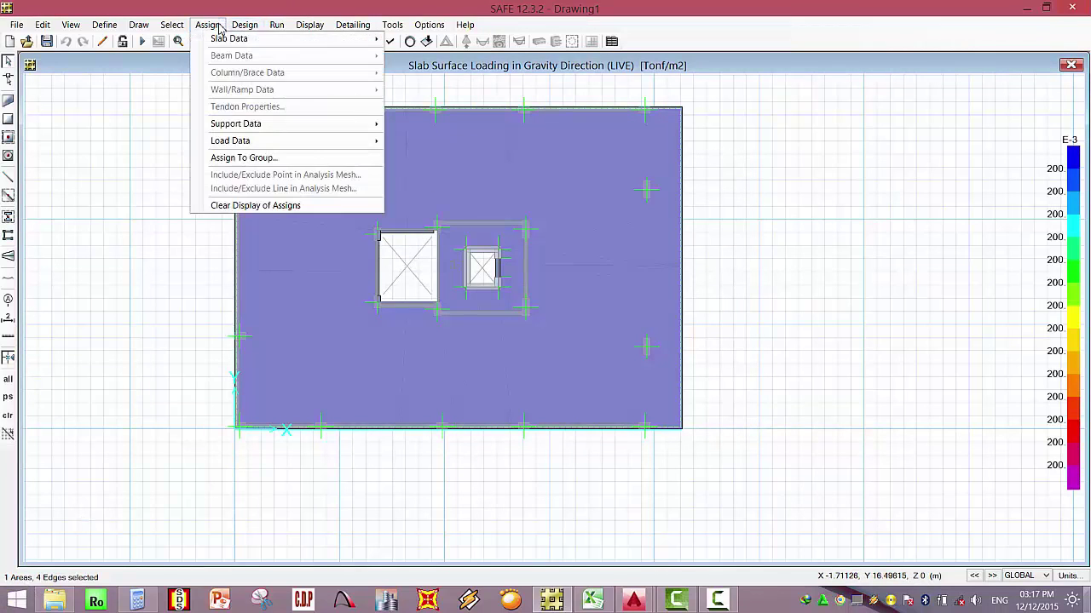
mouse_move(228, 39)
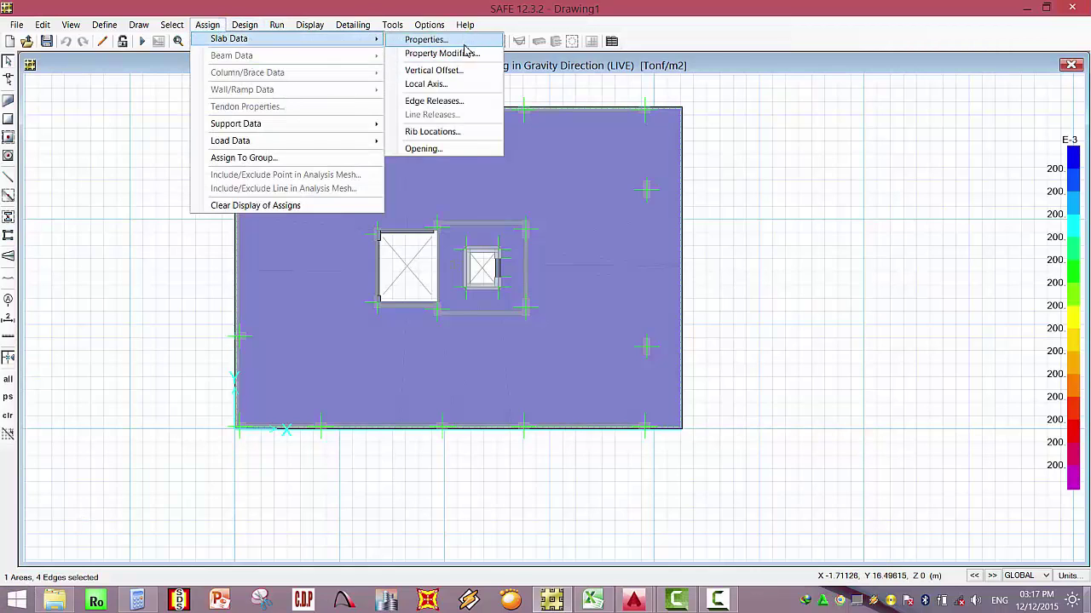
left_click(435, 40)
left_click(706, 194)
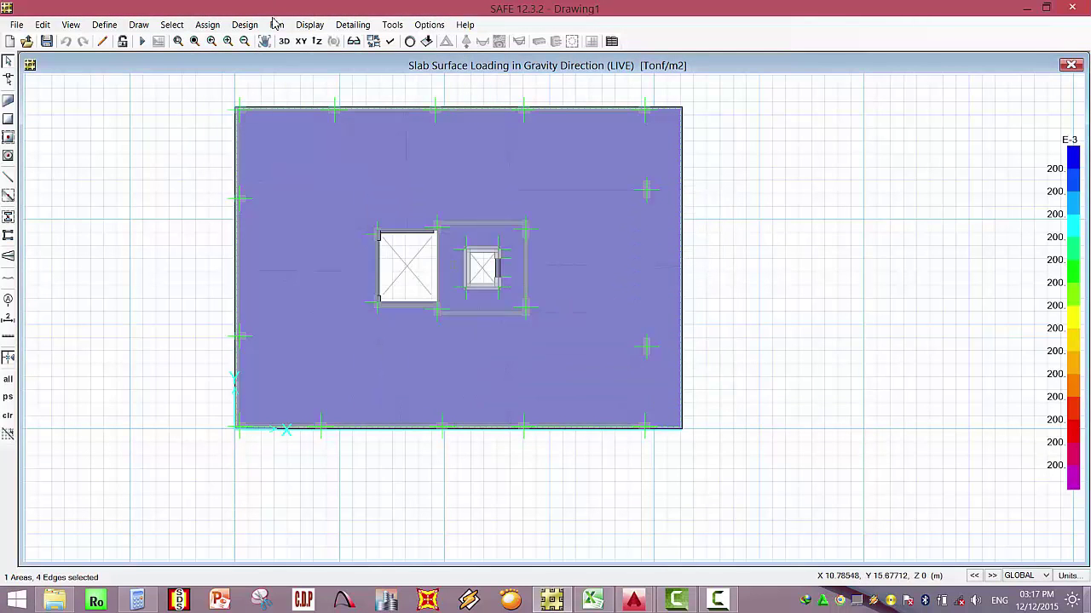
Assign a uniform SDL surface load of 0.2 Tonf/m2 in the gravity direction to the main slab, replacing existing loads.
left_click(222, 25)
mouse_move(309, 141)
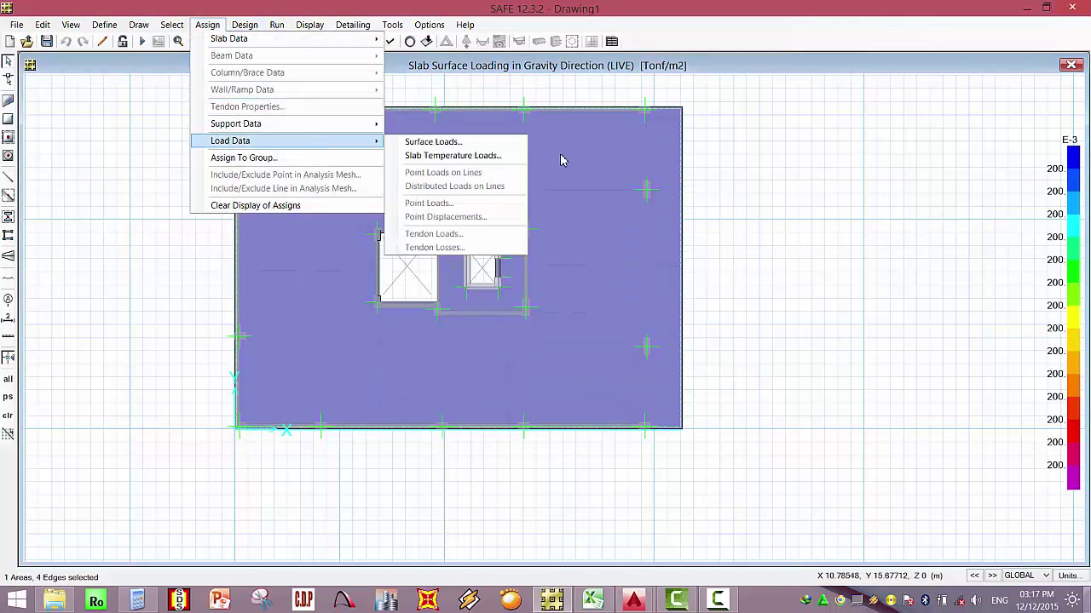
left_click(465, 142)
left_click(482, 210)
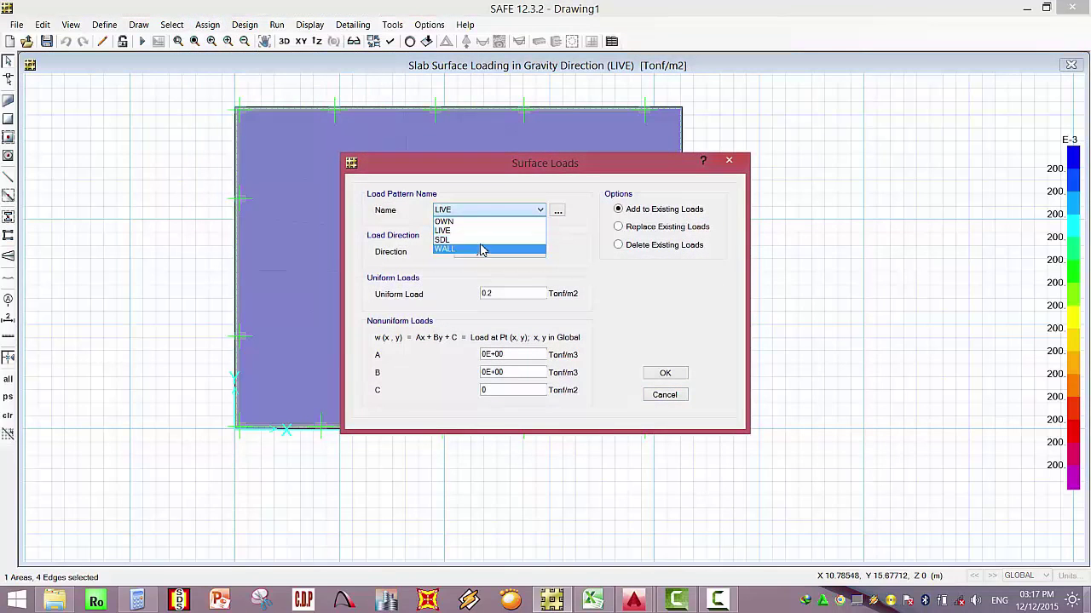
left_click(516, 242)
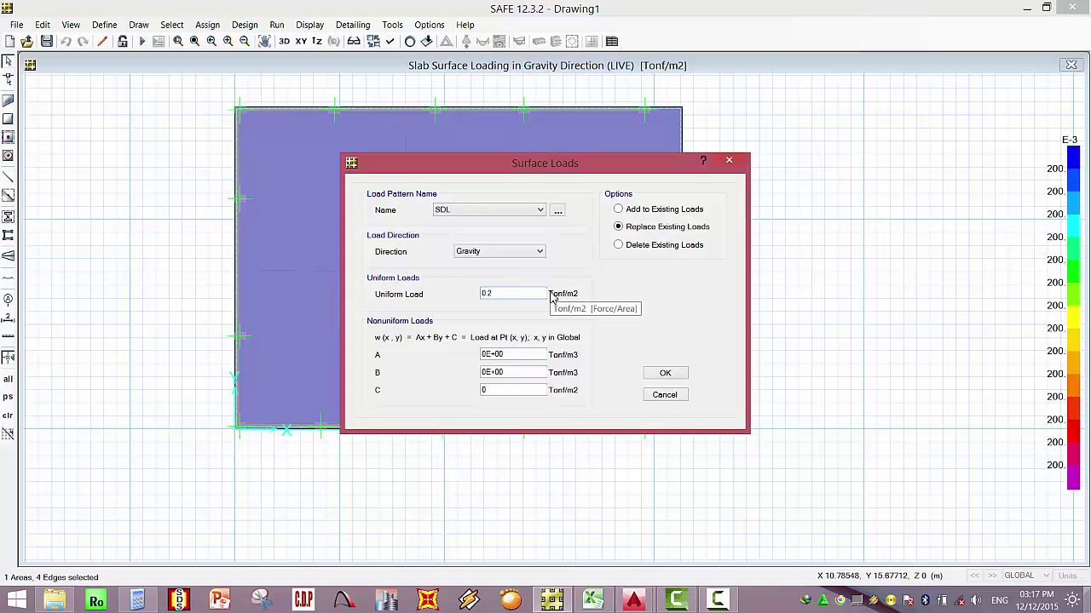
left_click(664, 375)
Assign a uniform WALL surface load of 0.2 Tonf/m2 in the gravity direction to the main slab, replacing existing loads.
left_click(332, 156)
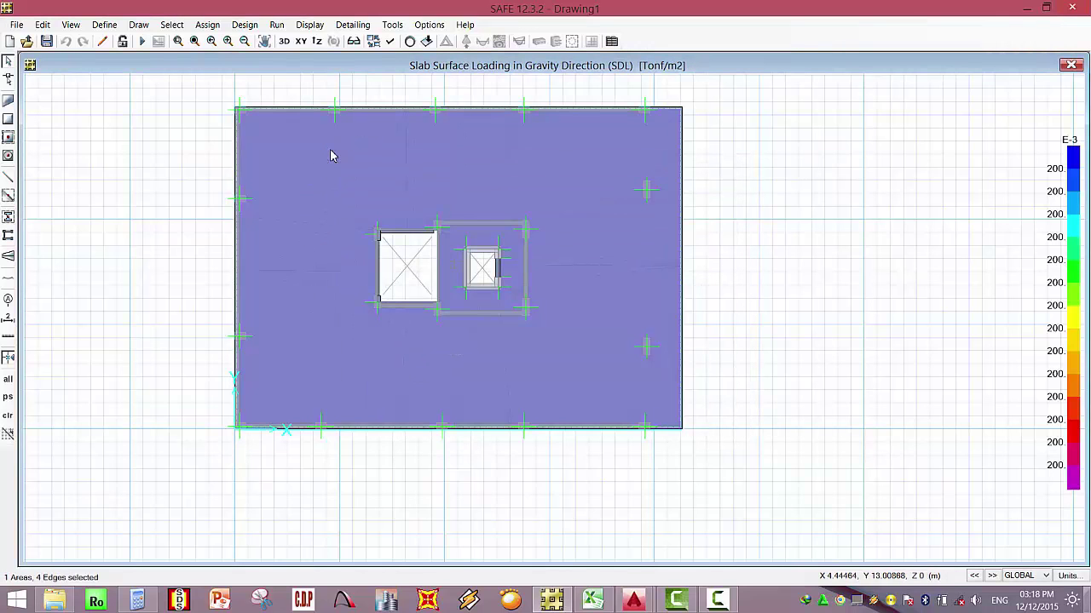
left_click(220, 25)
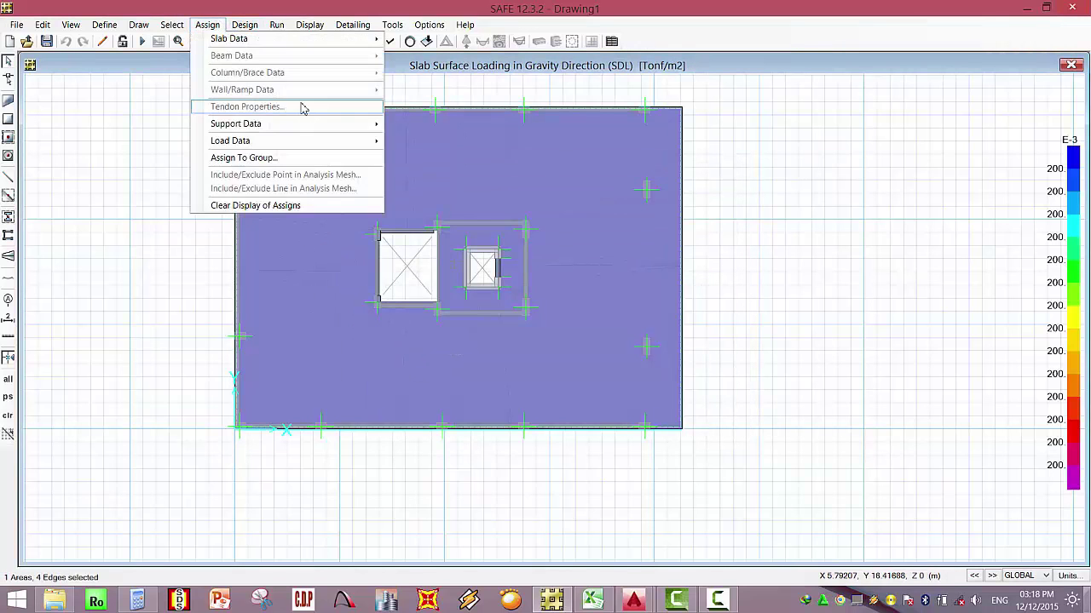
mouse_move(375, 148)
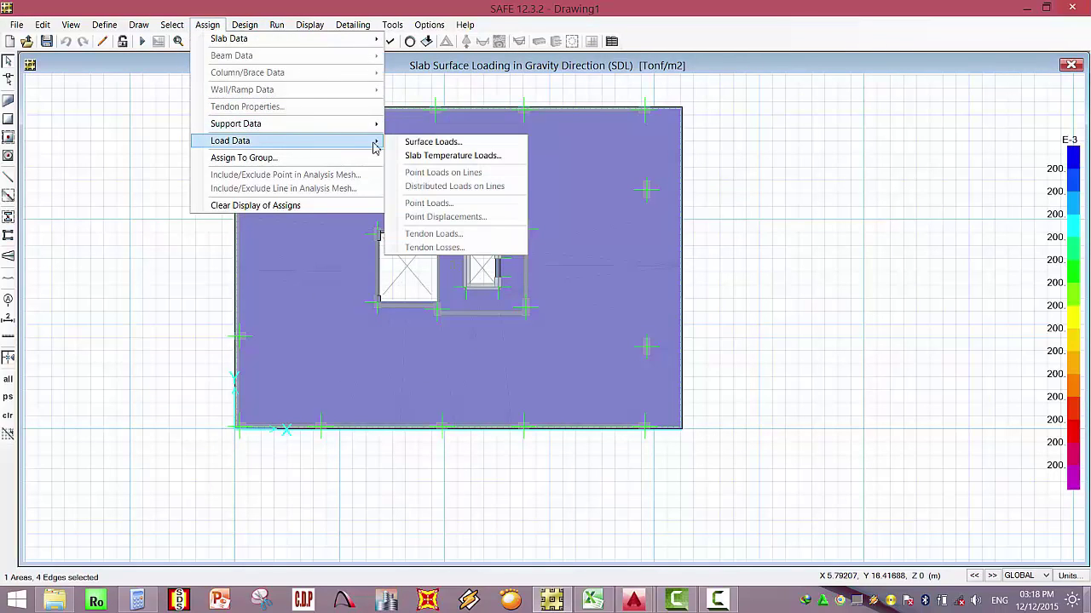
left_click(451, 142)
left_click(481, 210)
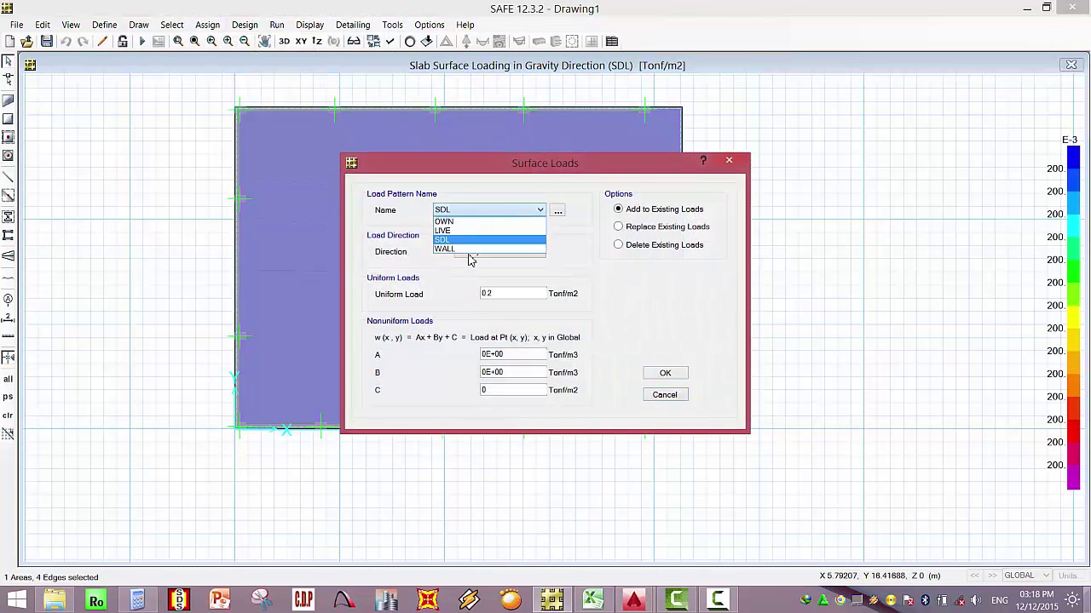
left_click(469, 249)
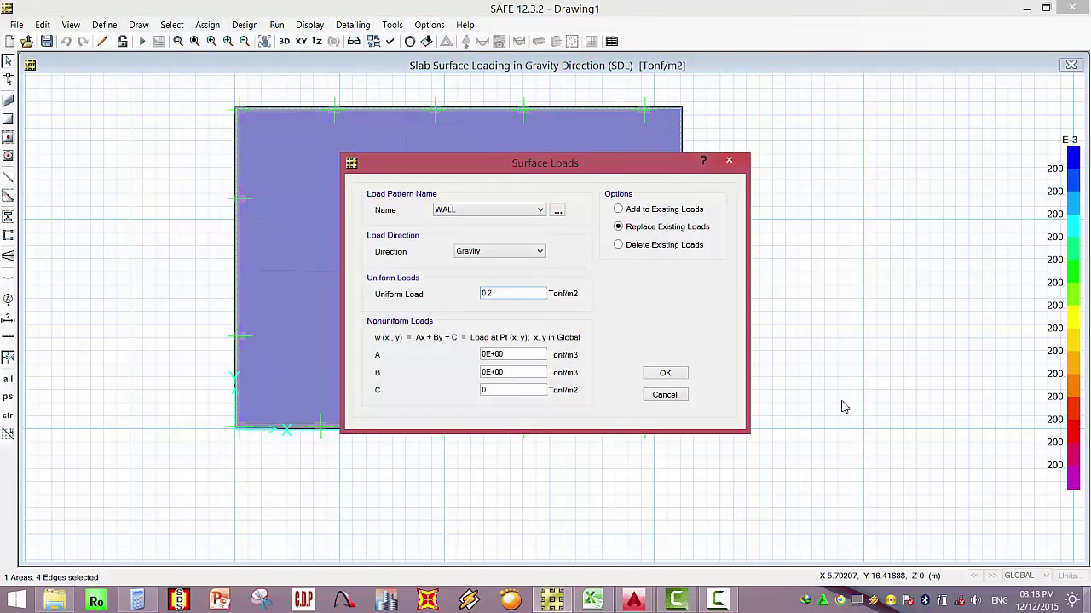
left_click(666, 374)
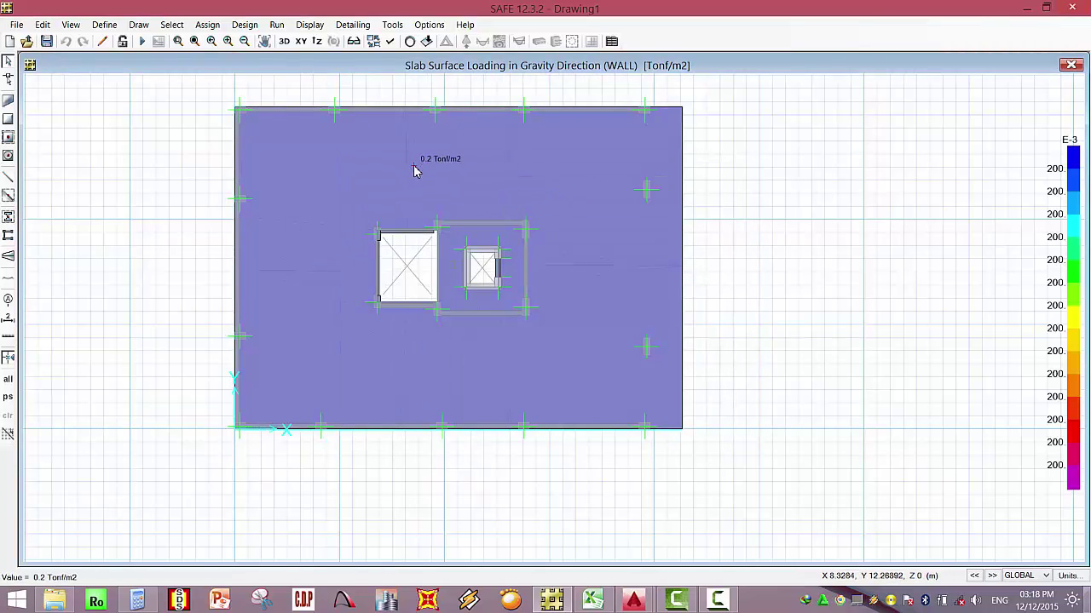
Switch to the architectural plan in AutoCAD and delete the slanted dimension between the two columns in the reception area.
mouse_move(633, 599)
left_click(711, 537)
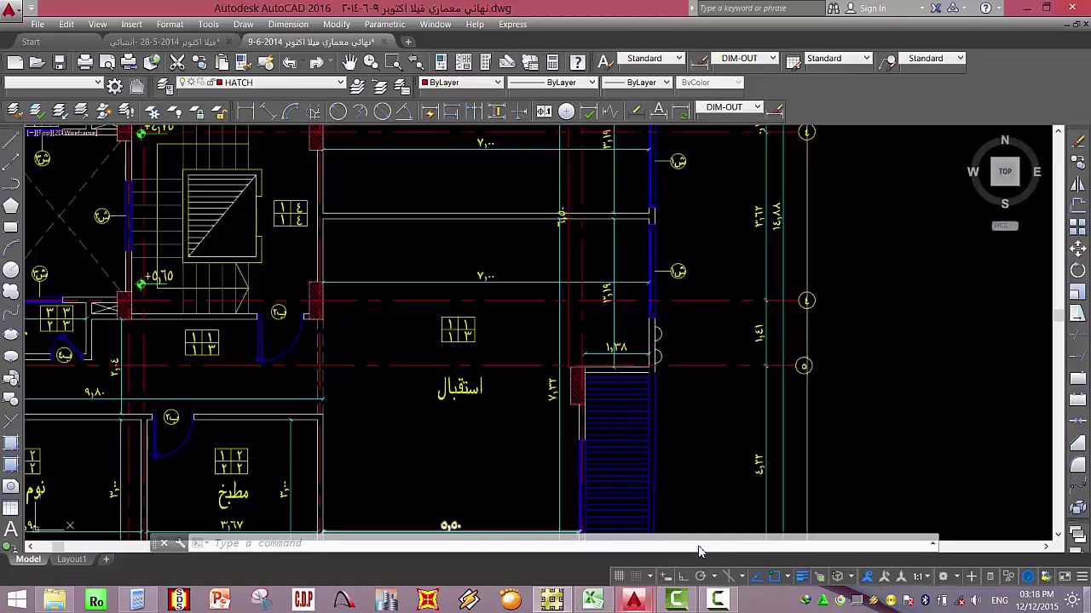
scroll(485, 330, "down", 10)
scroll(607, 254, "up", 4)
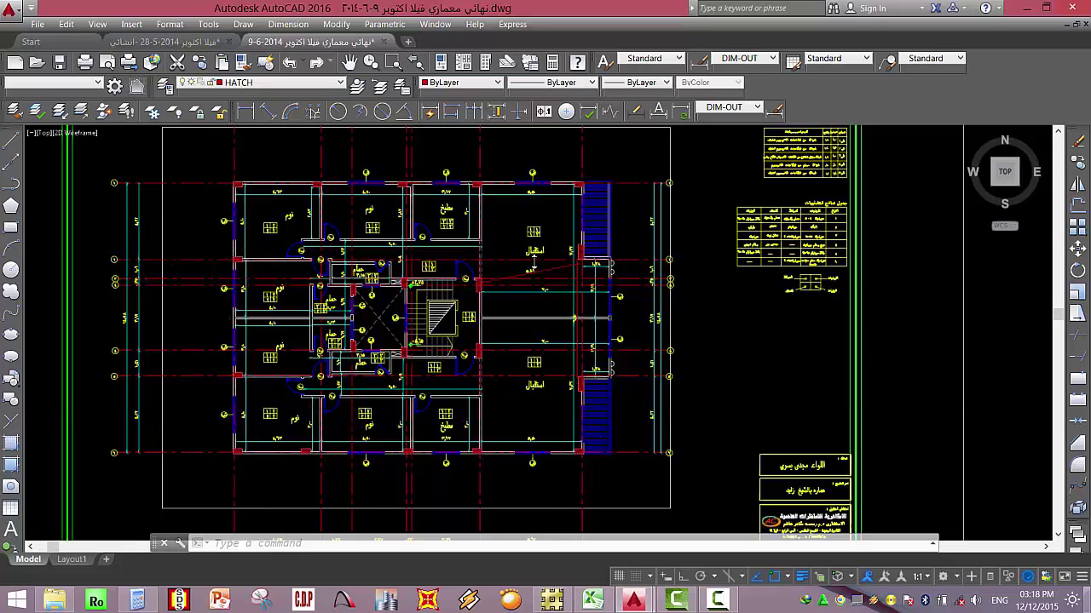
scroll(530, 269, "up", 5)
left_click(537, 274)
left_click(446, 243)
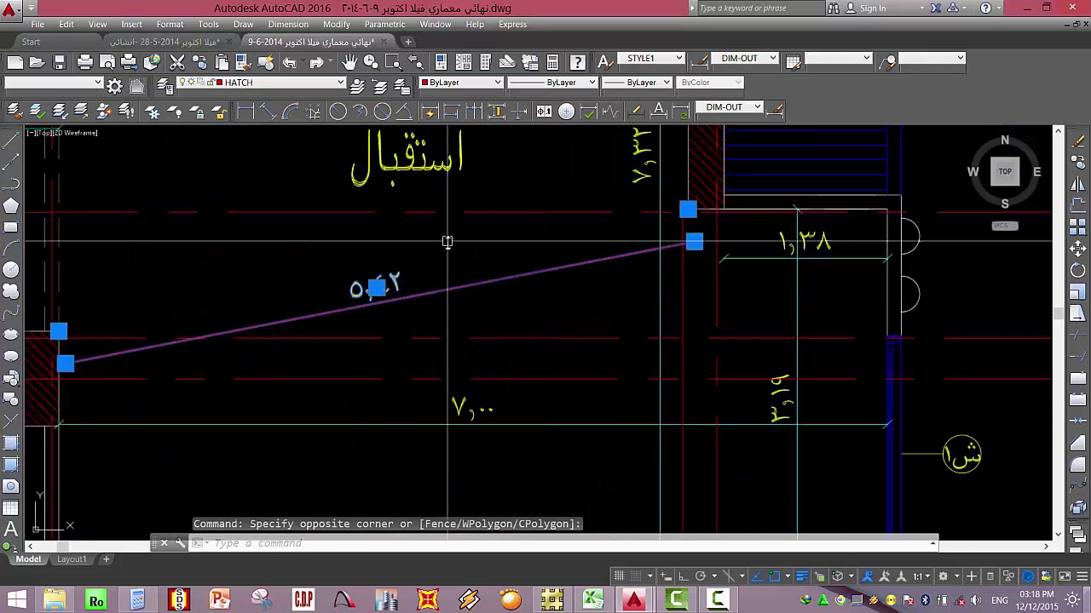
key("Delete")
Examine the wall layout of the architectural plan, especially the partition wall between the two reception halls.
scroll(430, 273, "down", 8)
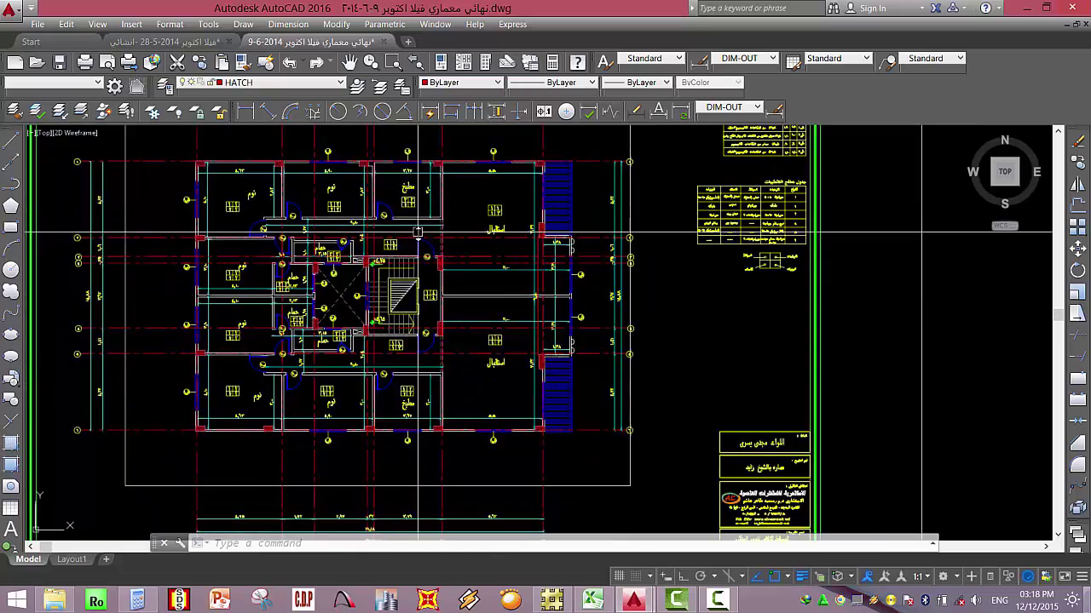
scroll(418, 231, "up", 3)
scroll(418, 232, "down", 5)
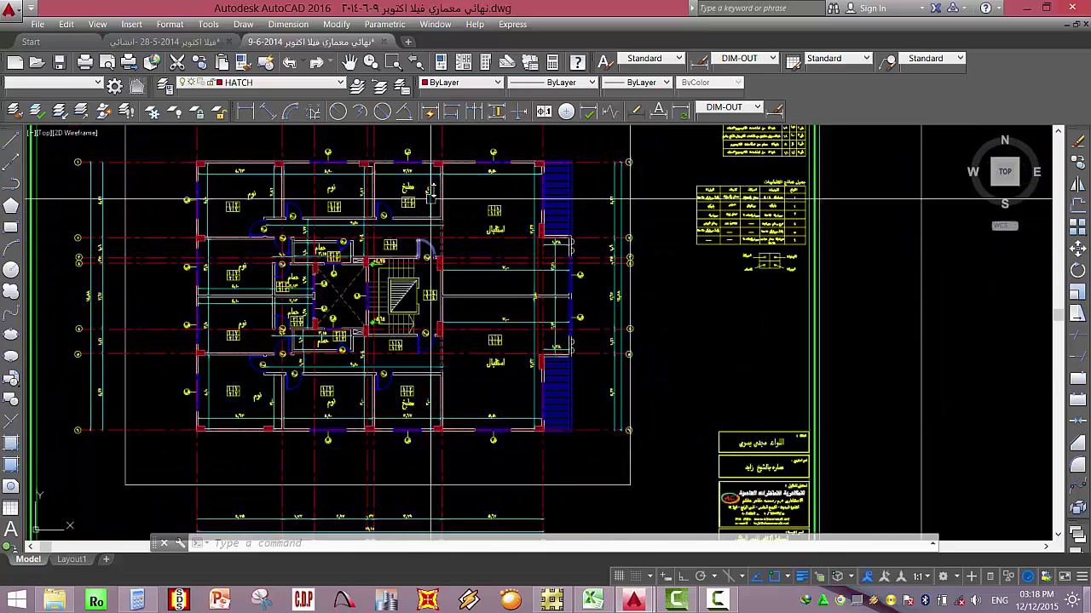
scroll(441, 170, "up", 5)
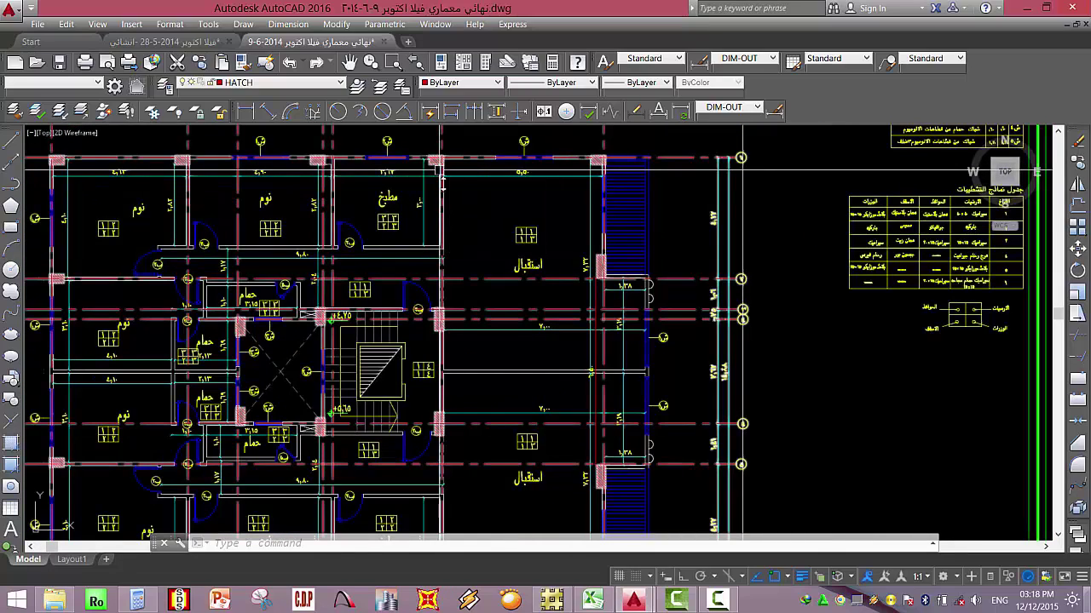
middle_click_drag(451, 219, 475, 203)
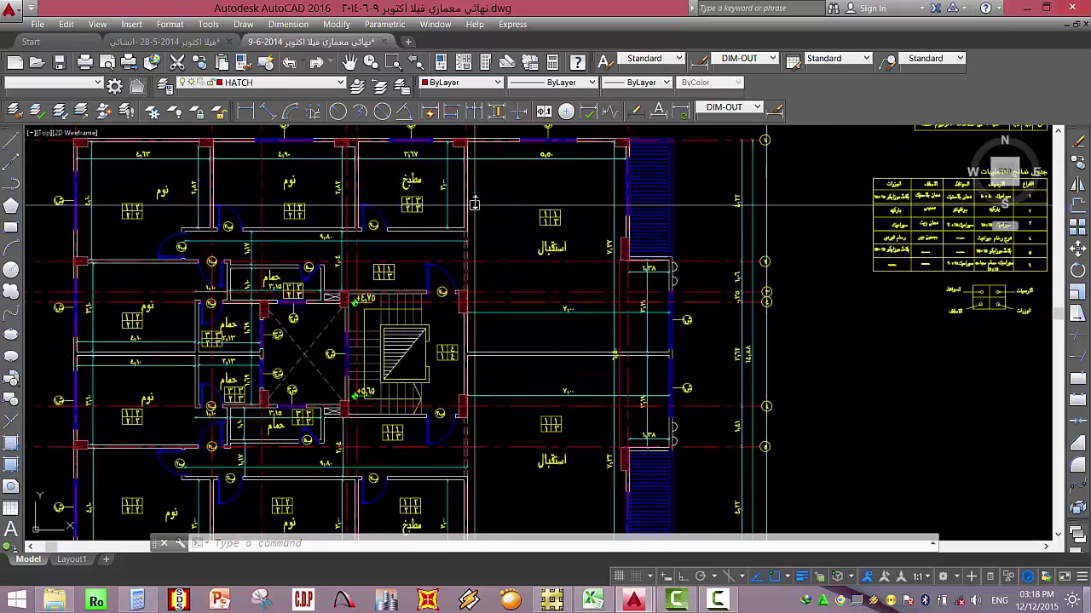
scroll(473, 213, "up", 2)
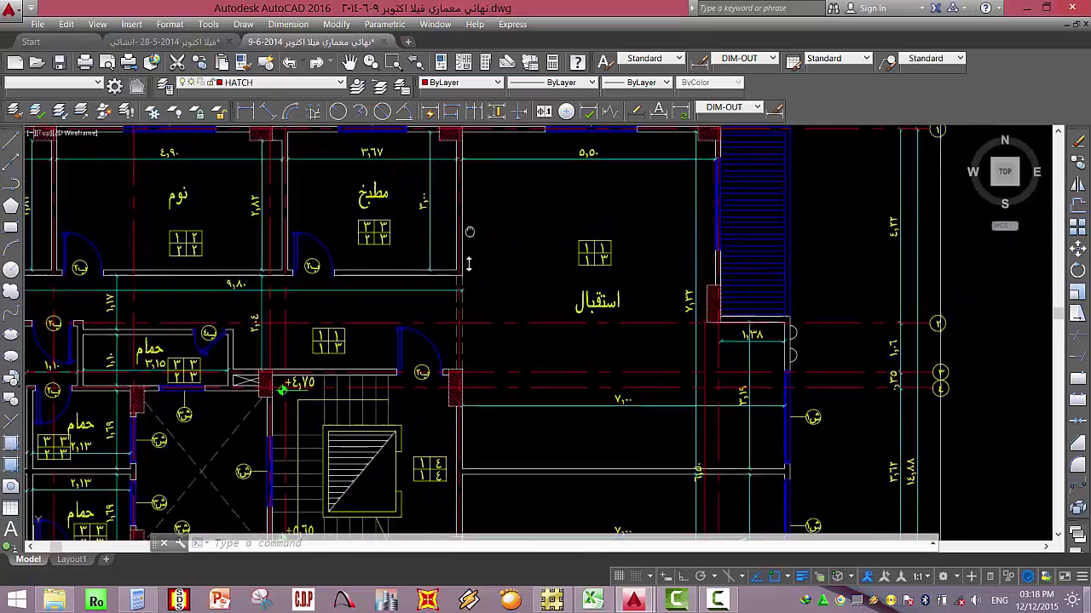
scroll(470, 232, "down", 2)
scroll(541, 341, "up", 4)
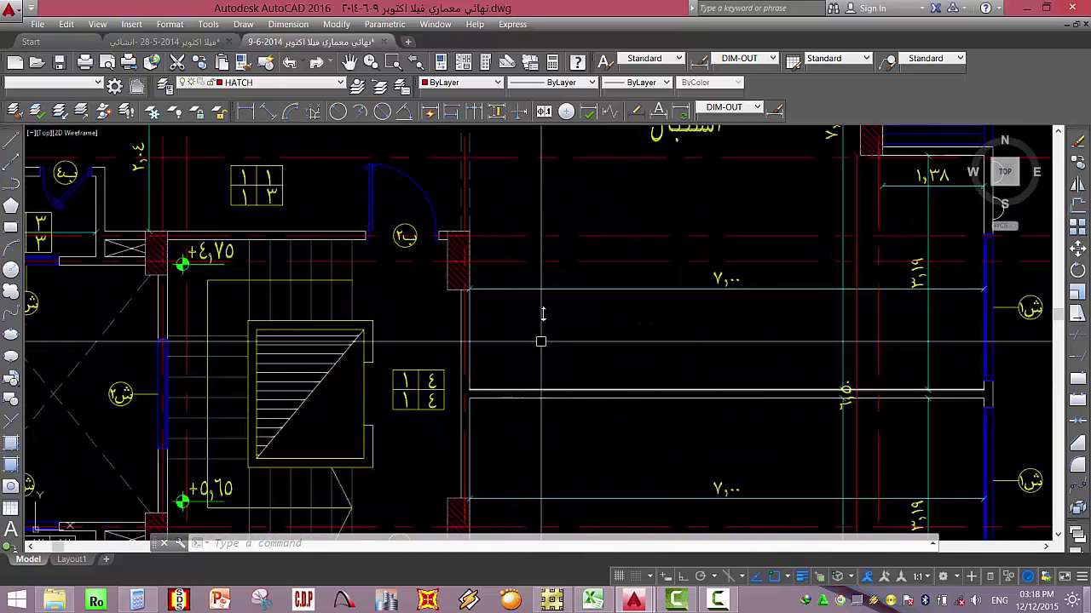
scroll(542, 314, "down", 3)
scroll(594, 302, "up", 1)
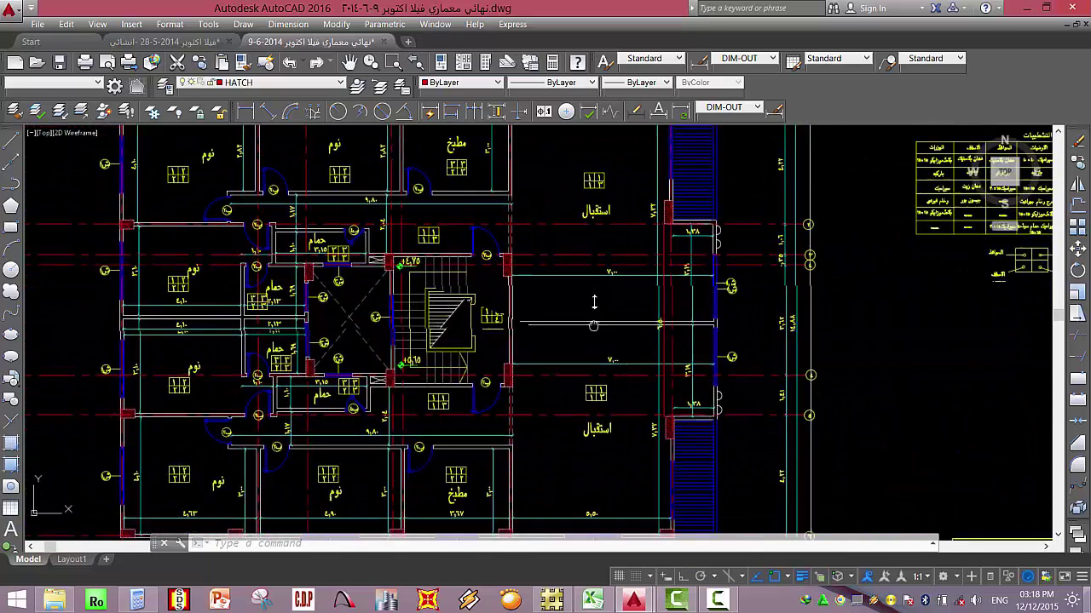
middle_click_drag(593, 327, 597, 292)
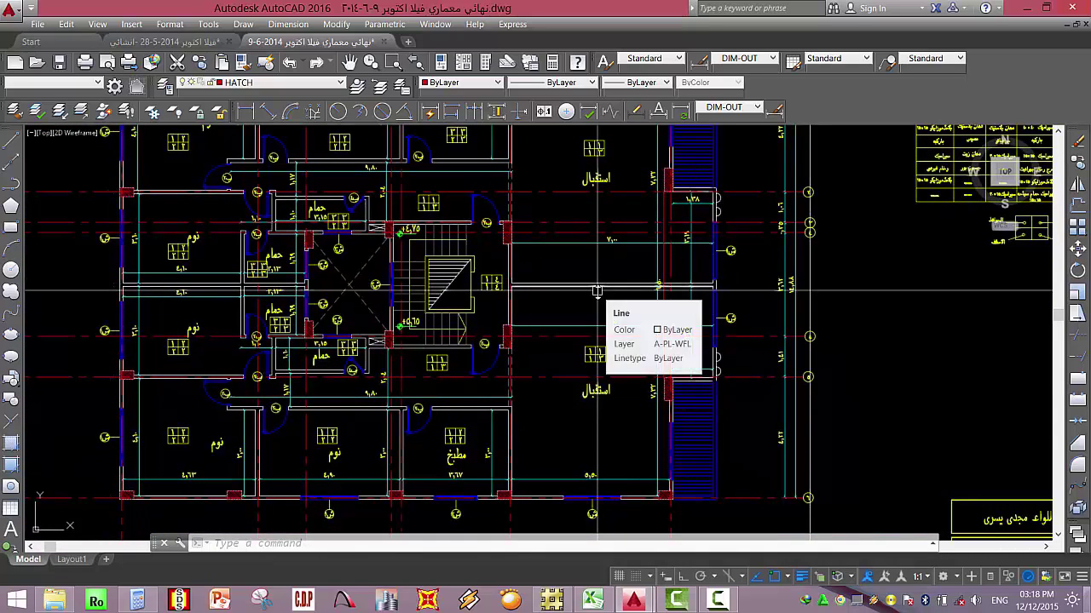
left_click(598, 292)
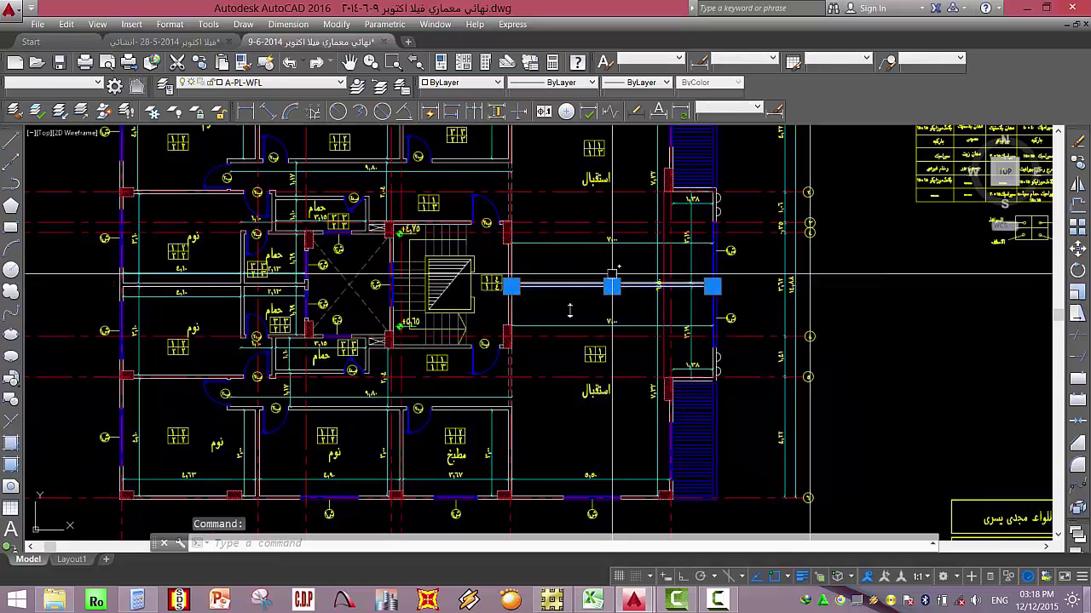
mouse_move(601, 170)
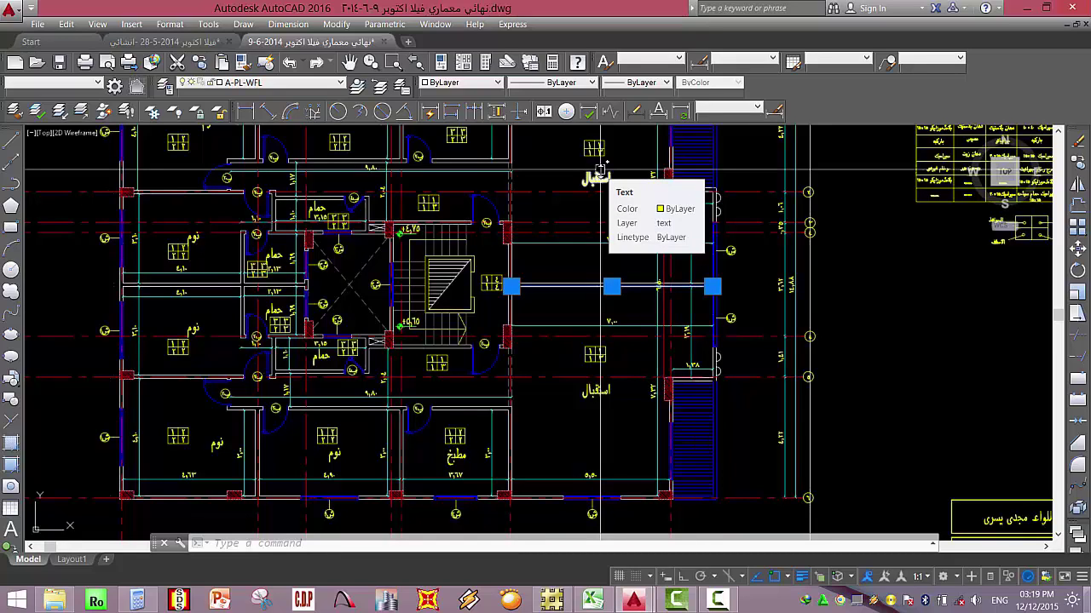
scroll(601, 256, "up", 3)
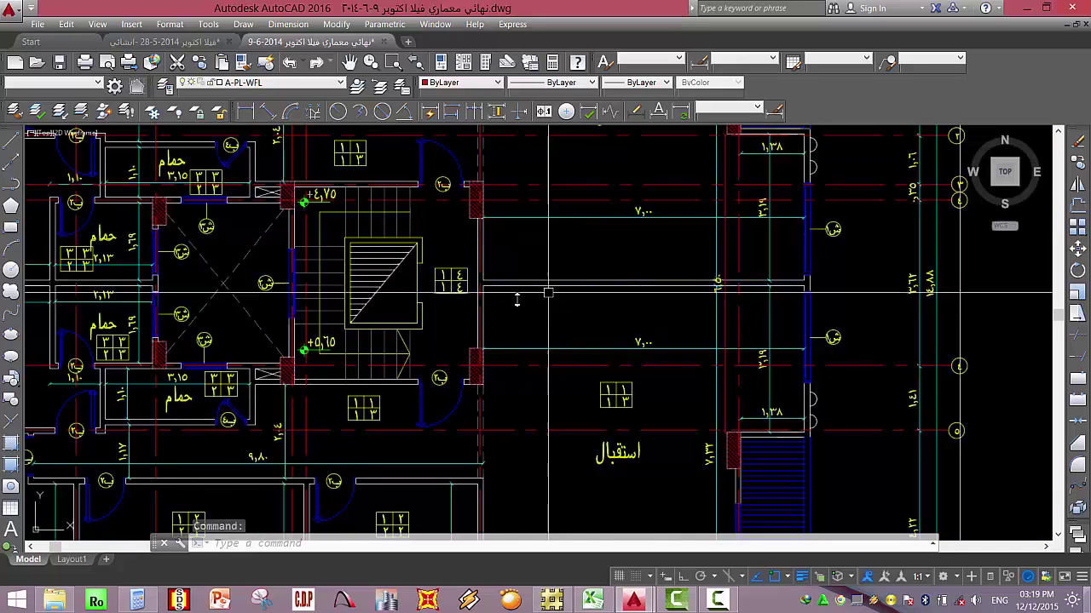
key("Escape")
key("Escape")
key("Escape")
Draw a rectangle over the full length of the partition wall between the two reception halls.
type("re")
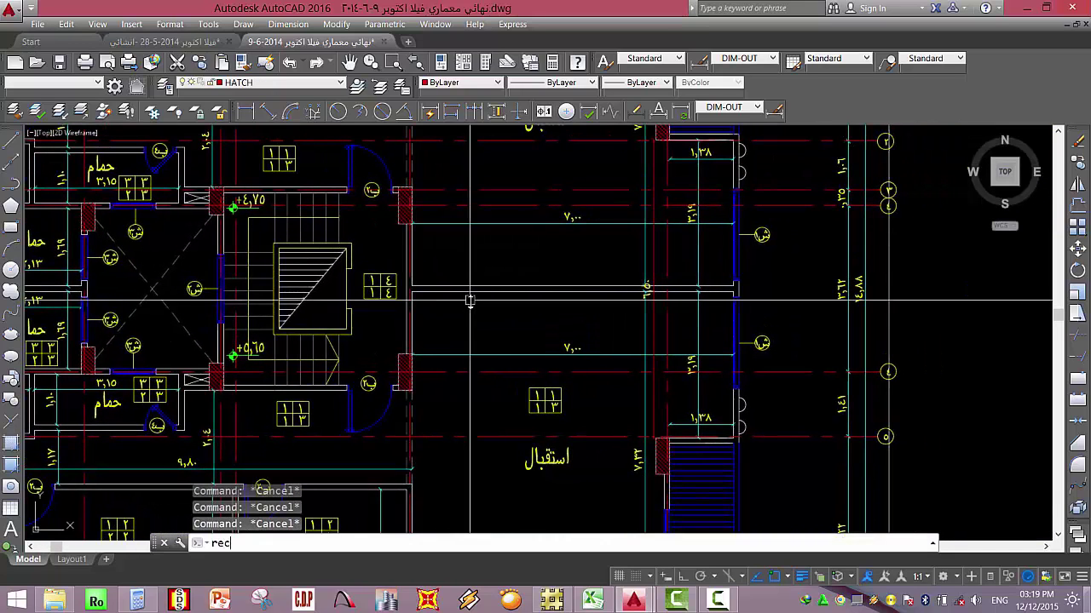
type("c")
key("Return")
scroll(470, 300, "up", 5)
middle_click_drag(620, 244, 359, 333)
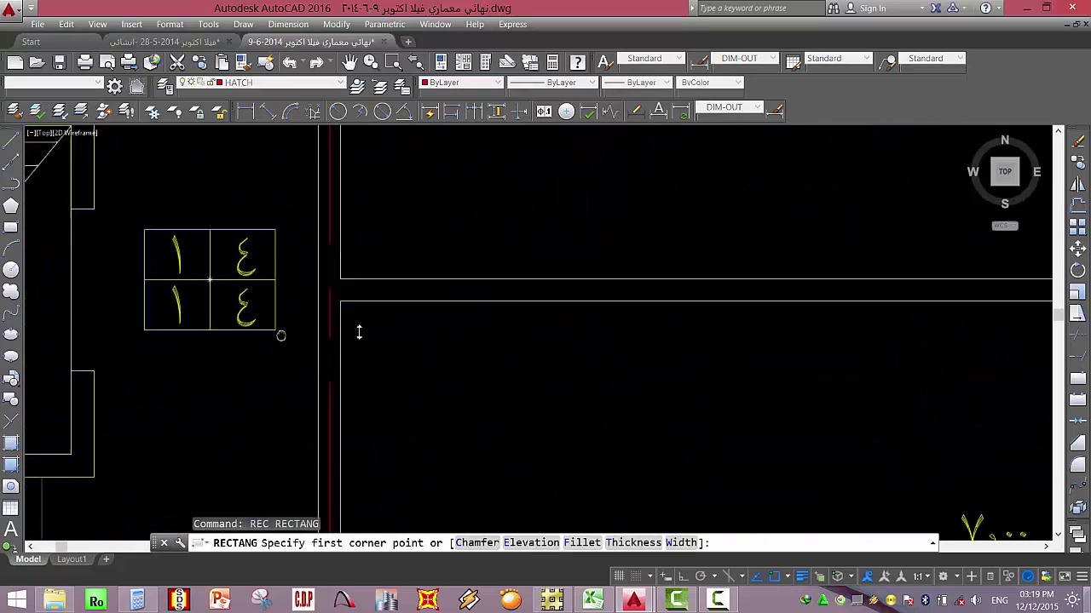
scroll(348, 304, "down", 1)
left_click(348, 304)
scroll(782, 294, "down", 3)
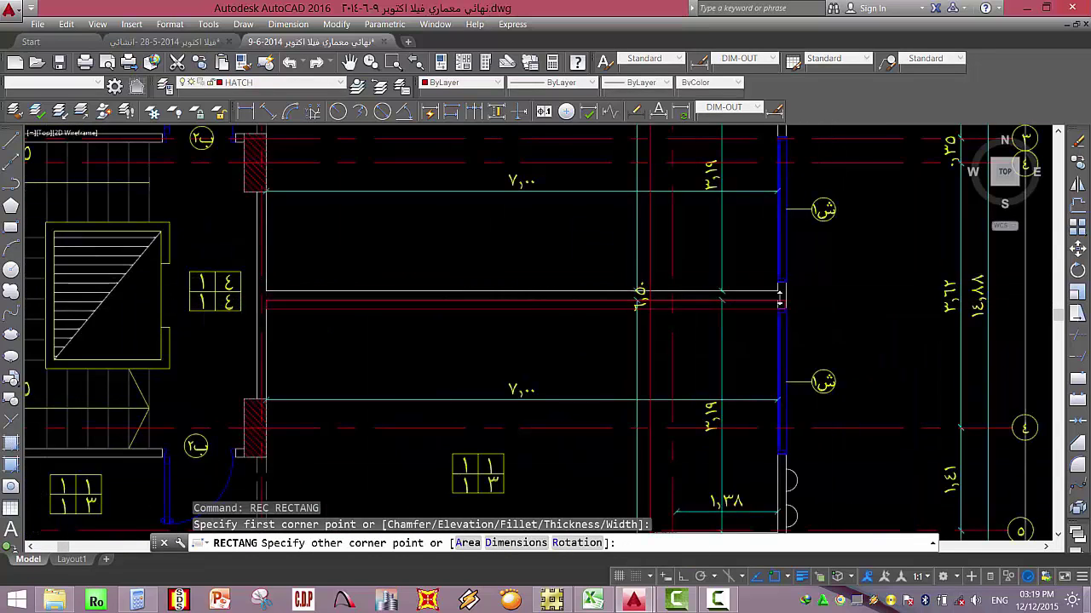
scroll(782, 294, "up", 2)
key("Escape")
key("Escape")
Hatch the inside of the partition wall between the reception halls with the ANSI31 pattern.
type("h")
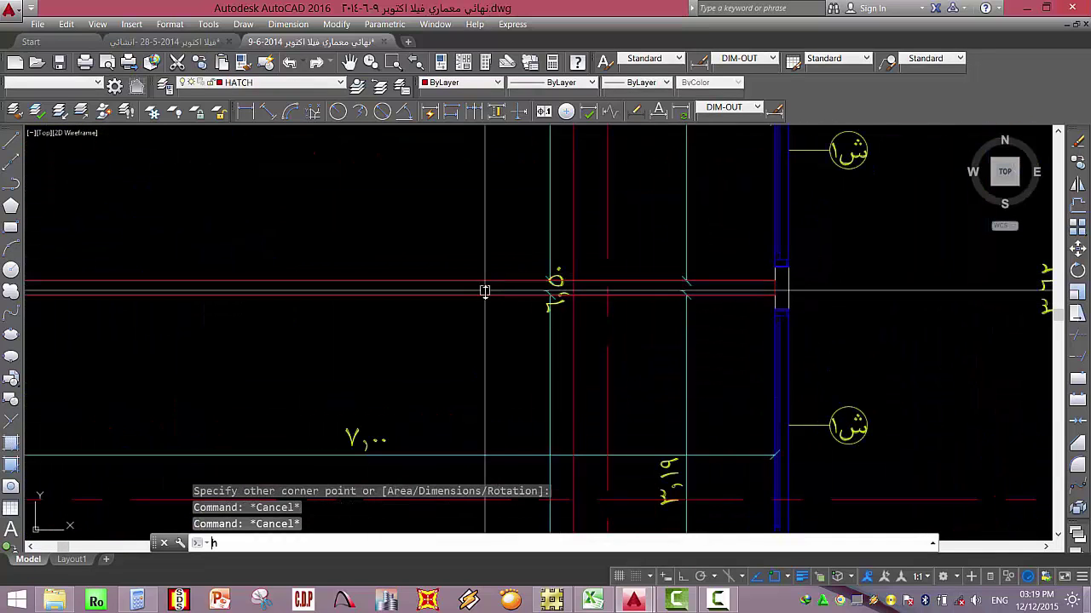
key("Return")
left_click(612, 122)
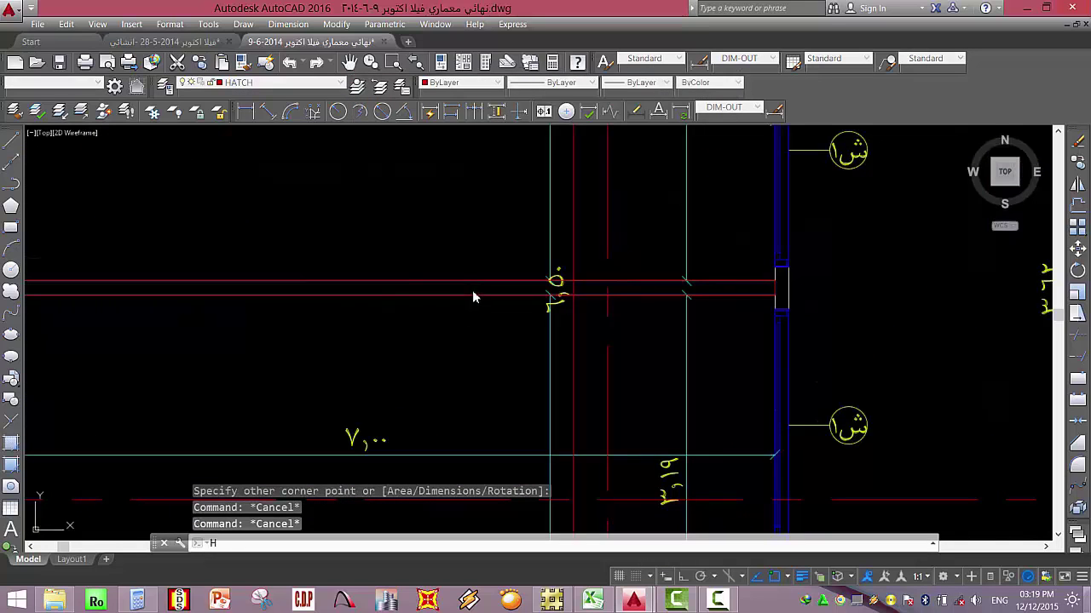
left_click(475, 288)
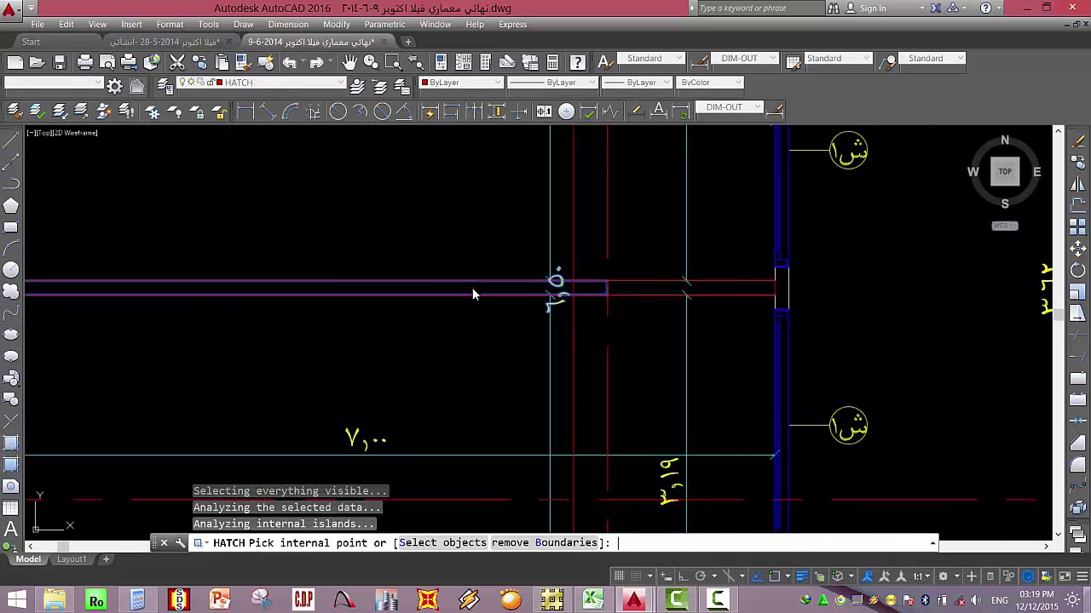
key("Return")
key("Return")
key("Escape")
key("Escape")
List the properties of the partition wall's hatch to read its area.
scroll(550, 328, "up", 5)
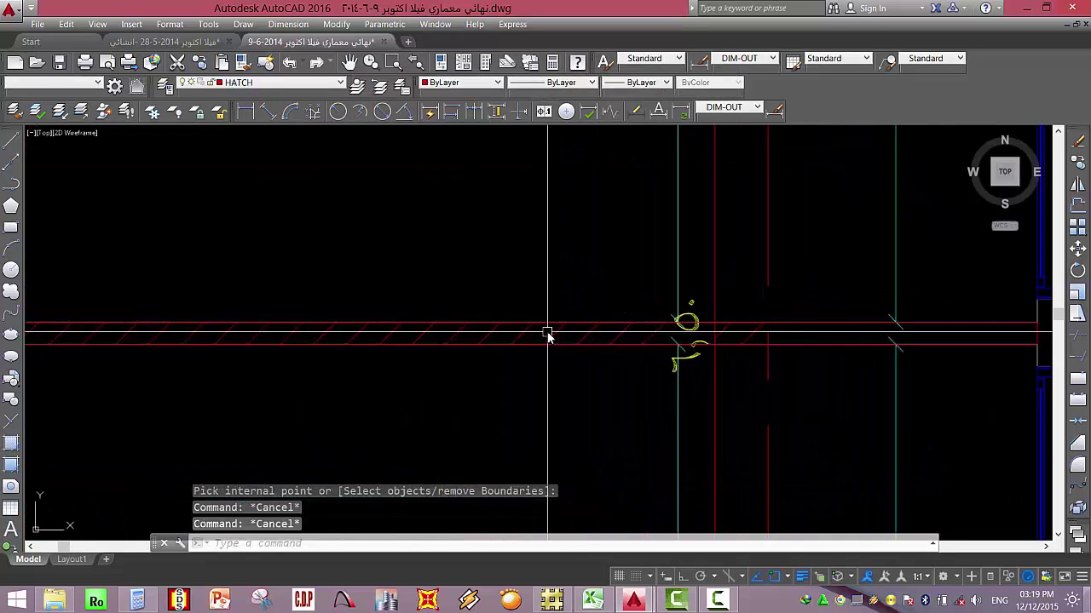
left_click(537, 324)
left_click(514, 335)
type("LI")
key("Return")
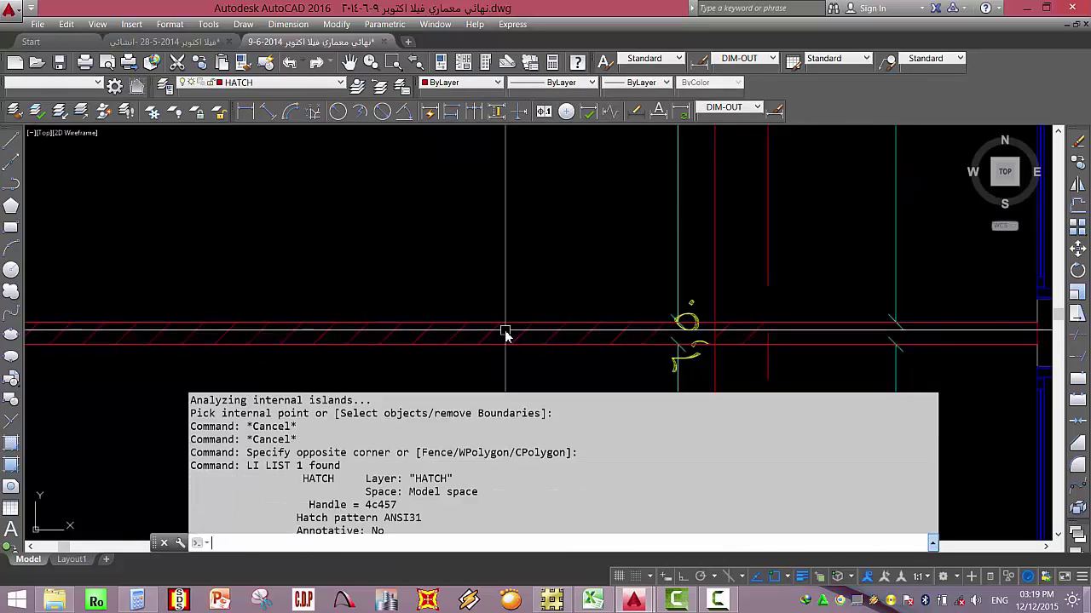
left_click_drag(400, 516, 368, 514)
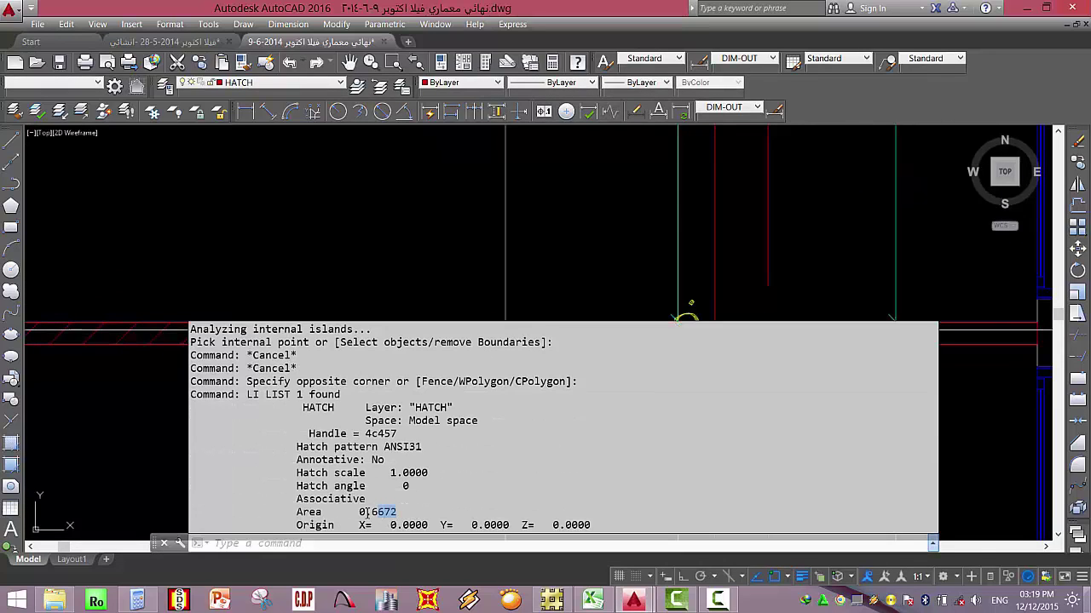
key("F2")
scroll(446, 267, "down", 10)
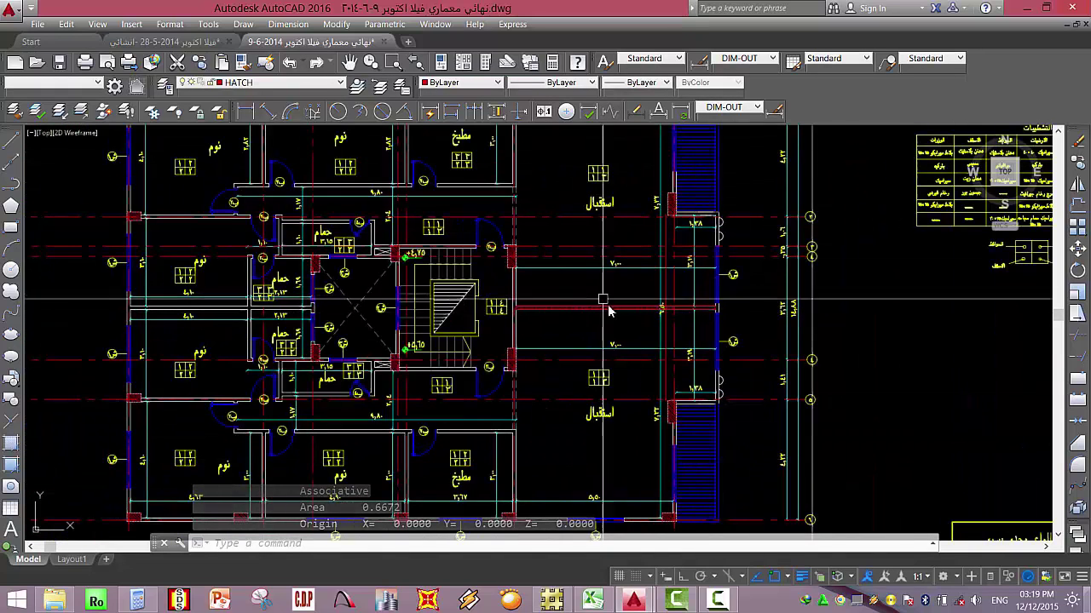
scroll(619, 303, "up", 6)
left_click(625, 284)
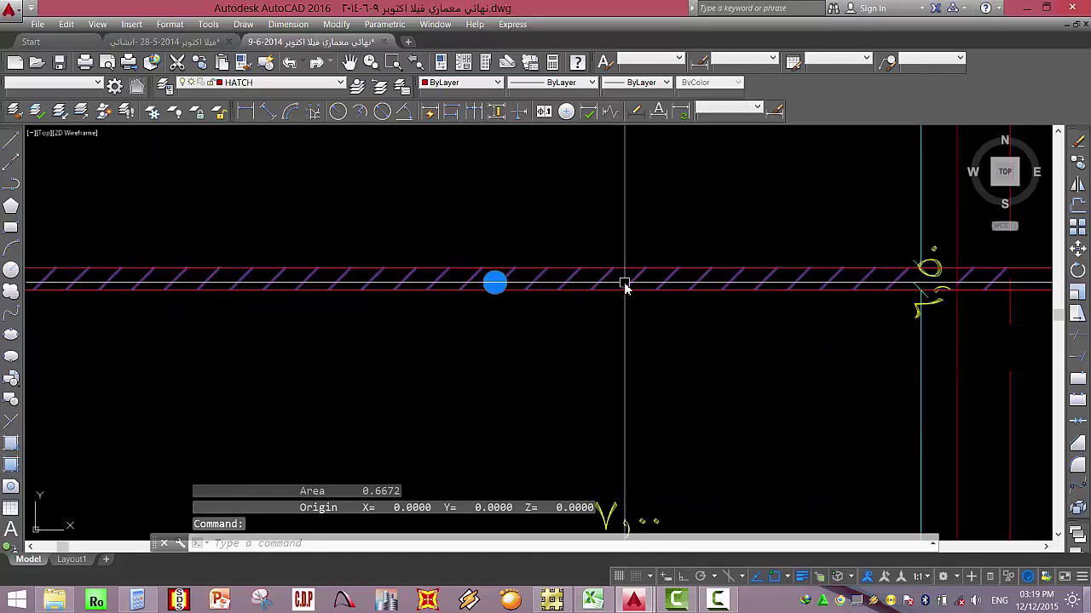
type("H")
key("Return")
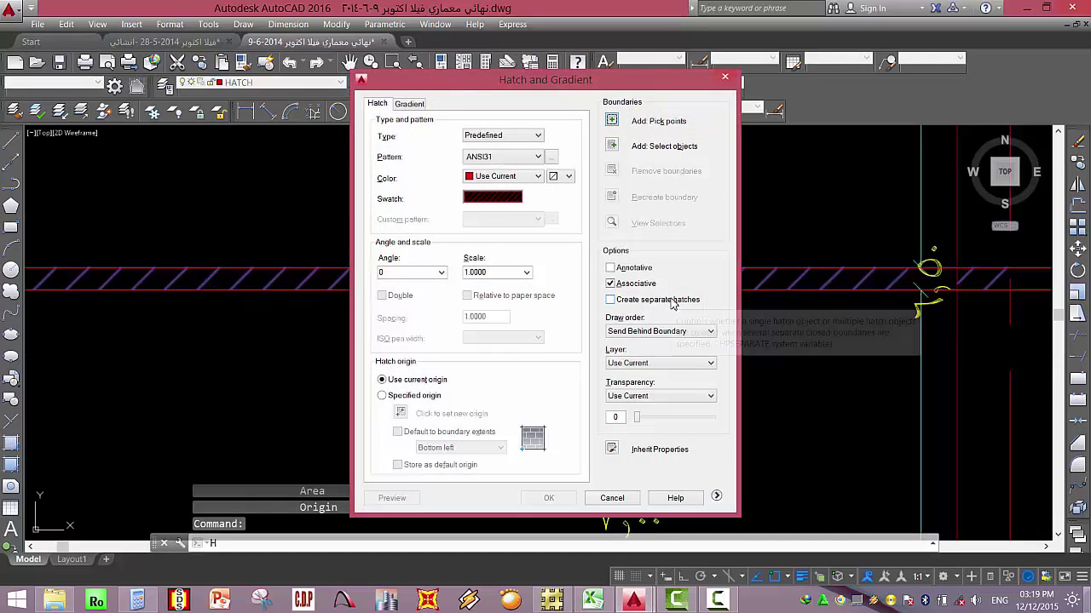
left_click(610, 299)
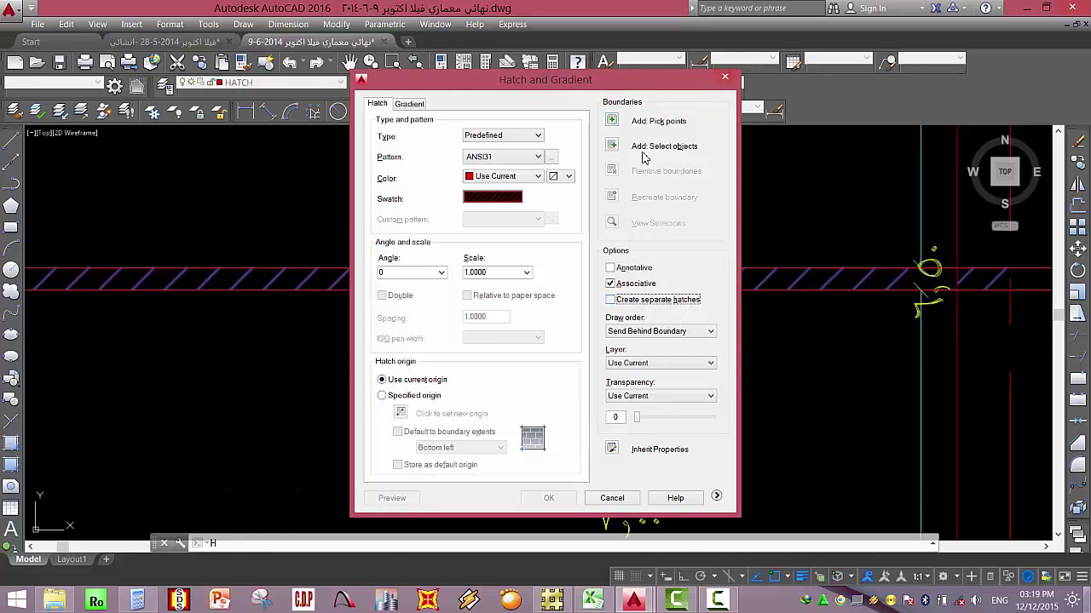
left_click(613, 122)
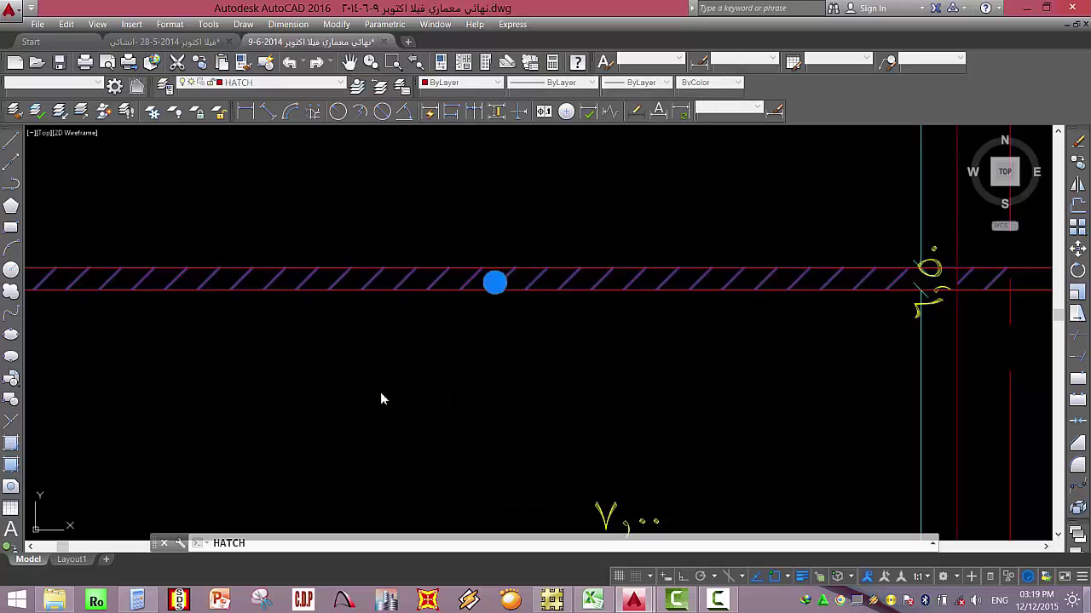
scroll(380, 392, "up", 2)
key("Escape")
key("Escape")
key("Return")
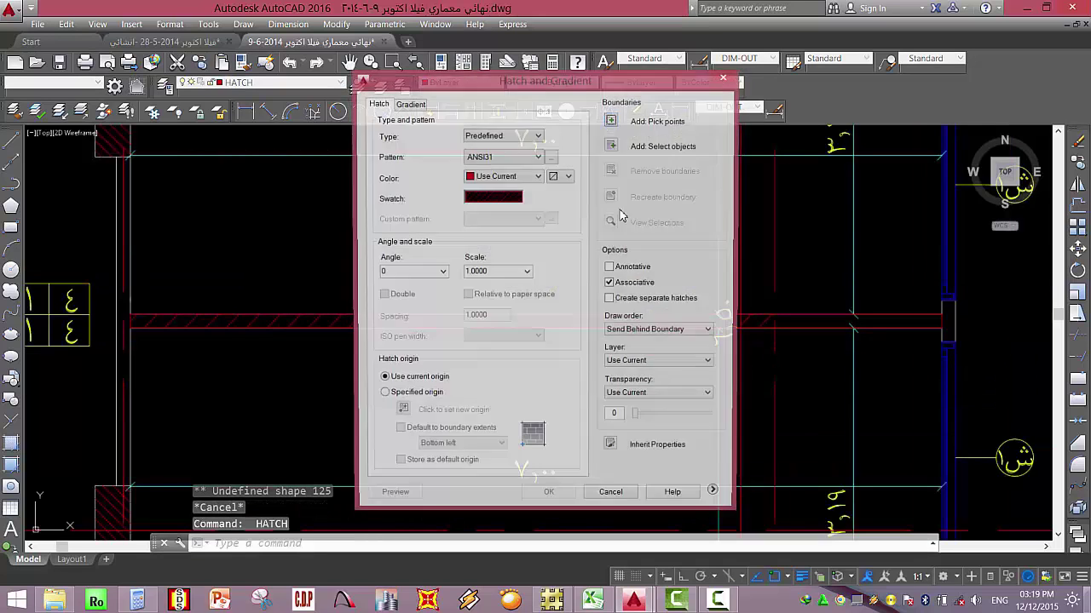
key("Escape")
List the properties of the partition wall's hatch again to check its area.
scroll(646, 324, "up", 2)
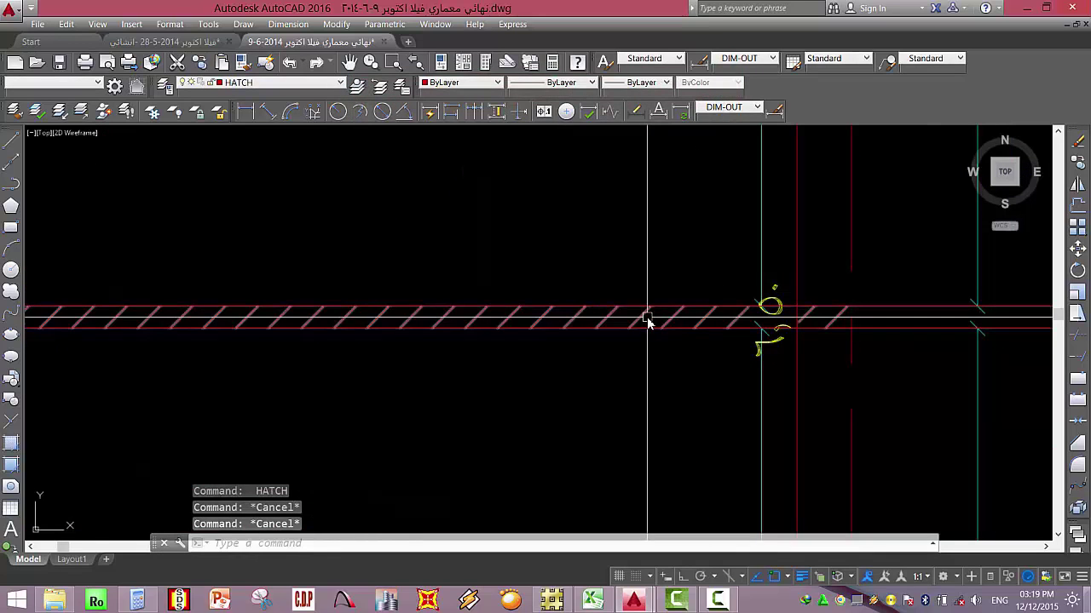
left_click(648, 322)
type("li")
key("Return")
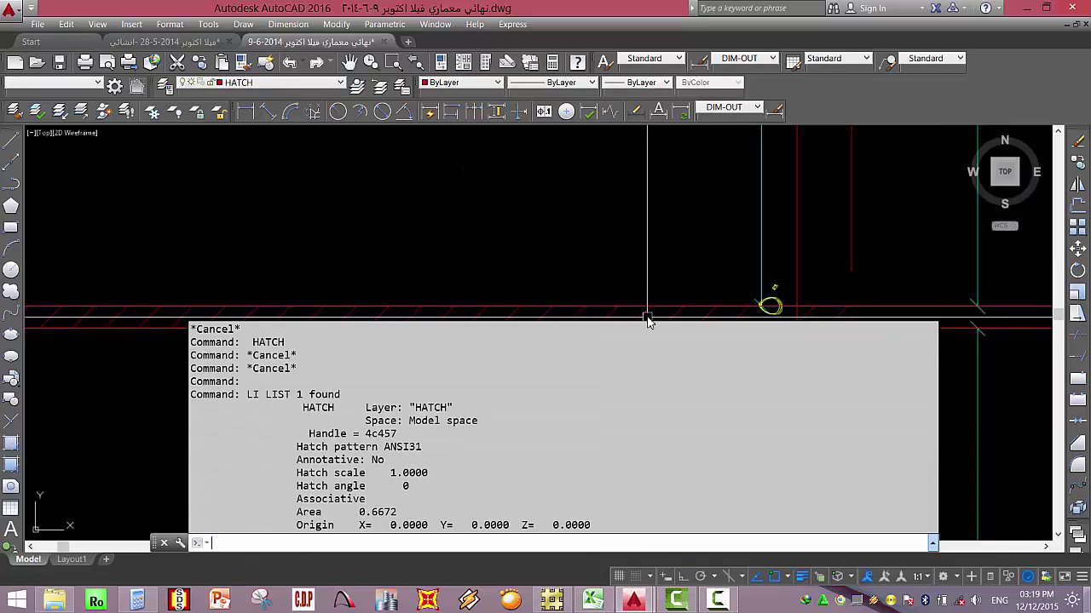
left_click(628, 258)
key("Escape")
Delete the hatch and the measuring rectangle from the partition wall between the two reception halls.
left_click(616, 319)
key("Delete")
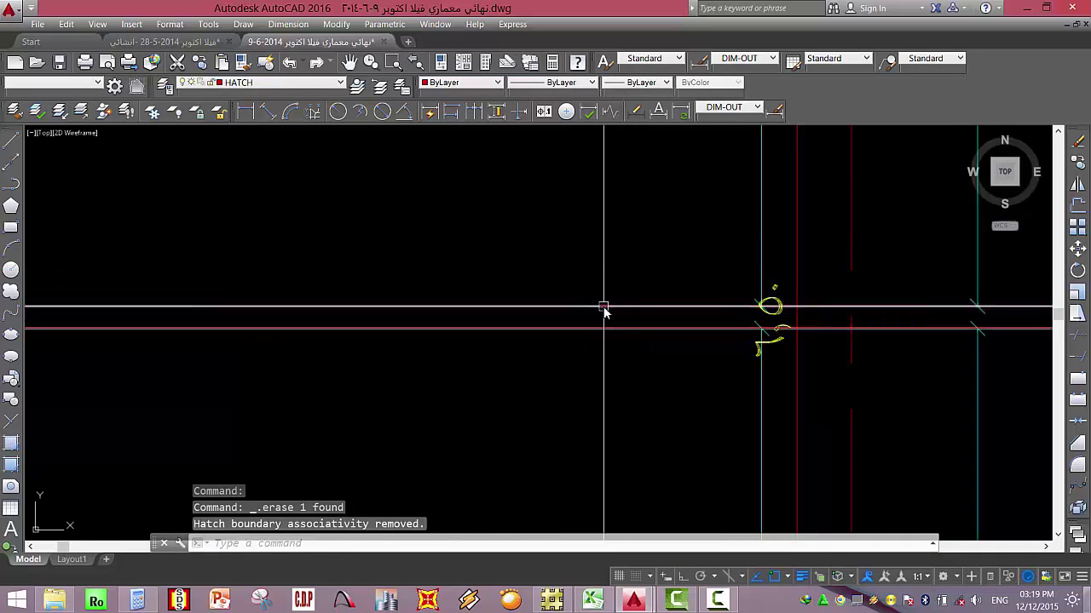
left_click(606, 307)
scroll(597, 315, "down", 3)
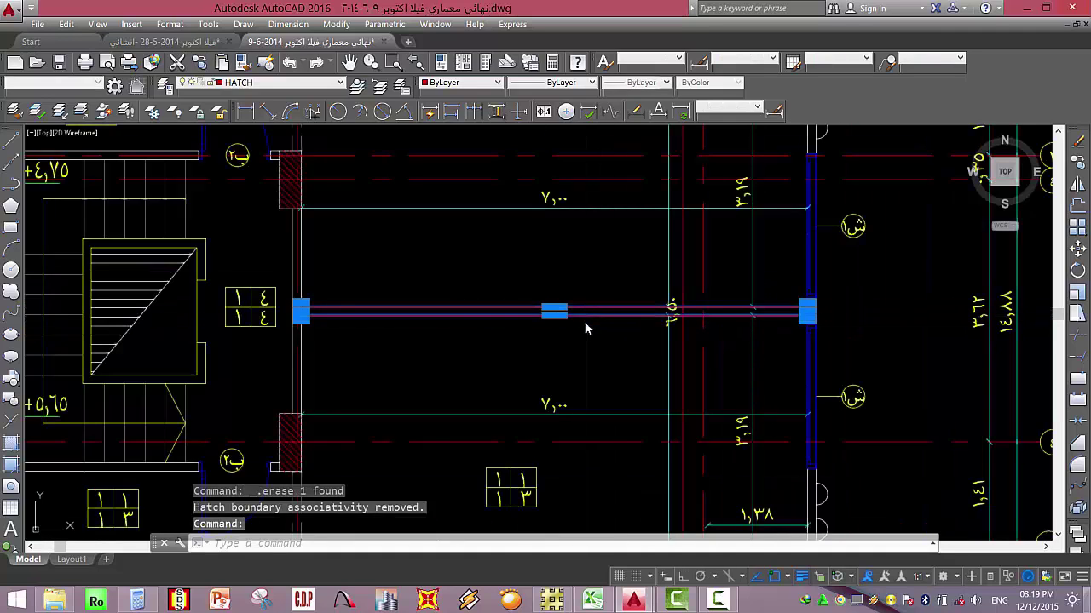
key("Delete")
mouse_move(588, 324)
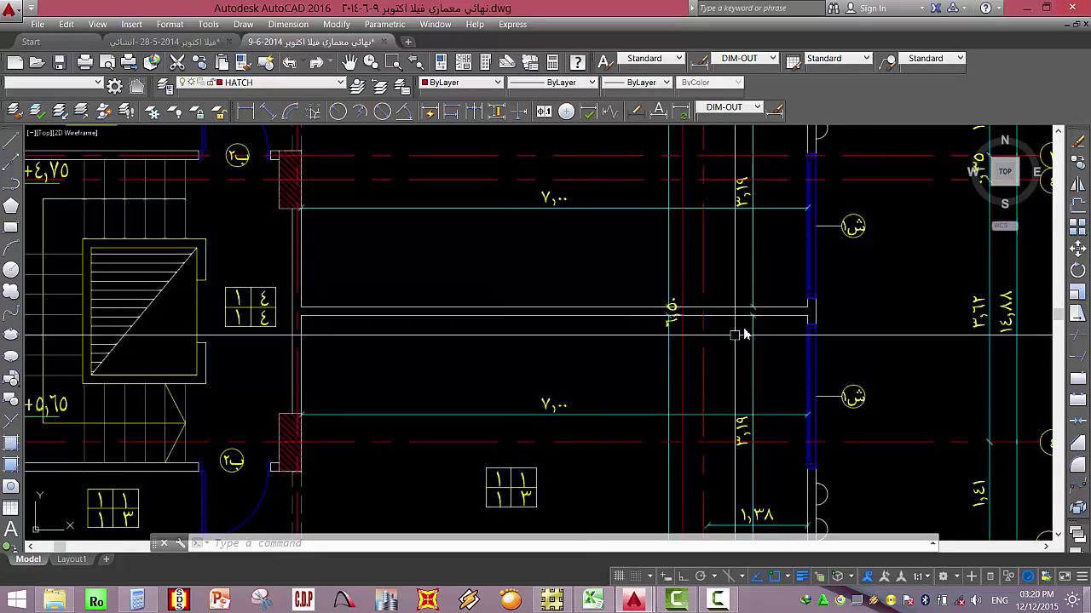
scroll(670, 329, "down", 5)
key("Escape")
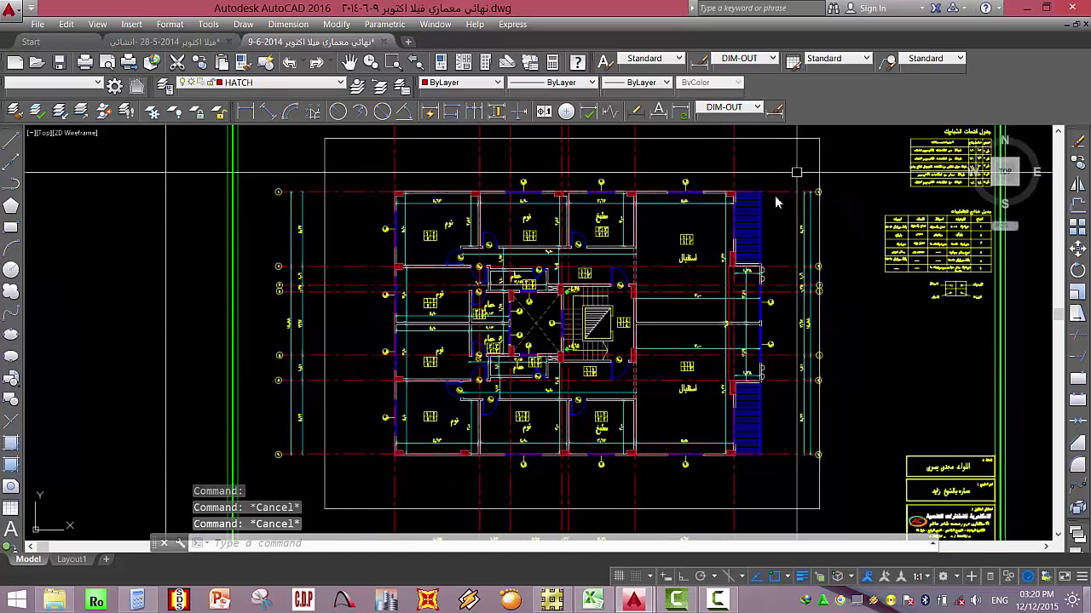
key("Escape")
scroll(646, 461, "up", 2)
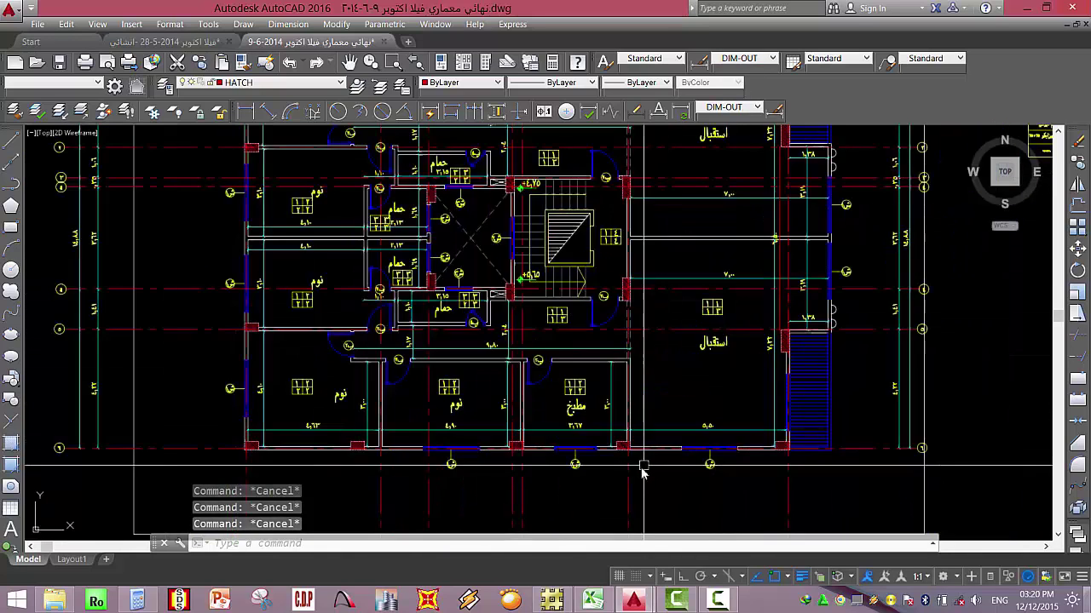
scroll(598, 461, "up", 1)
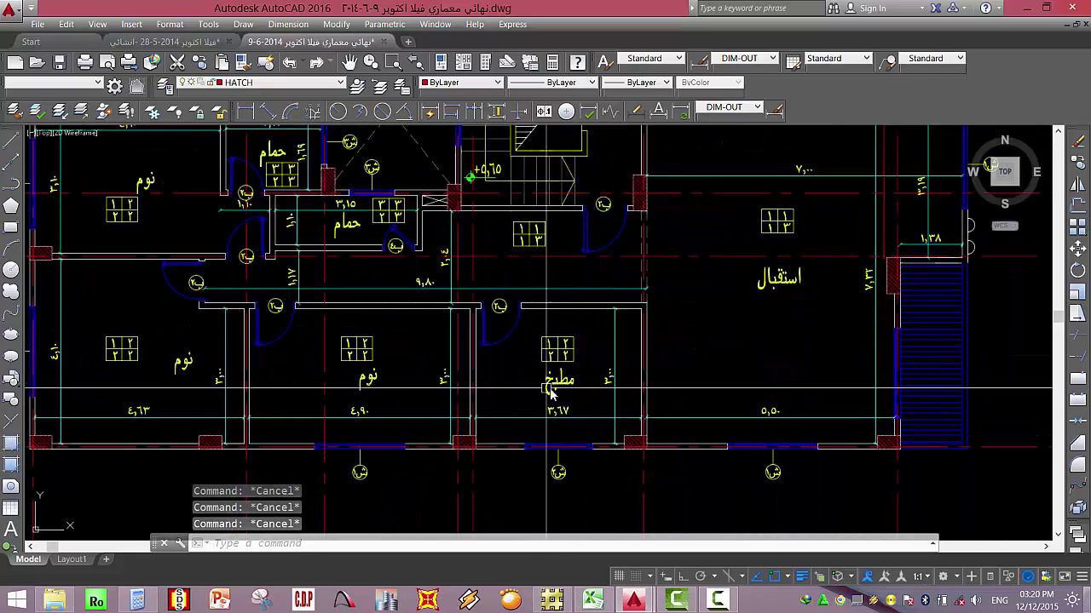
scroll(730, 492, "down", 1)
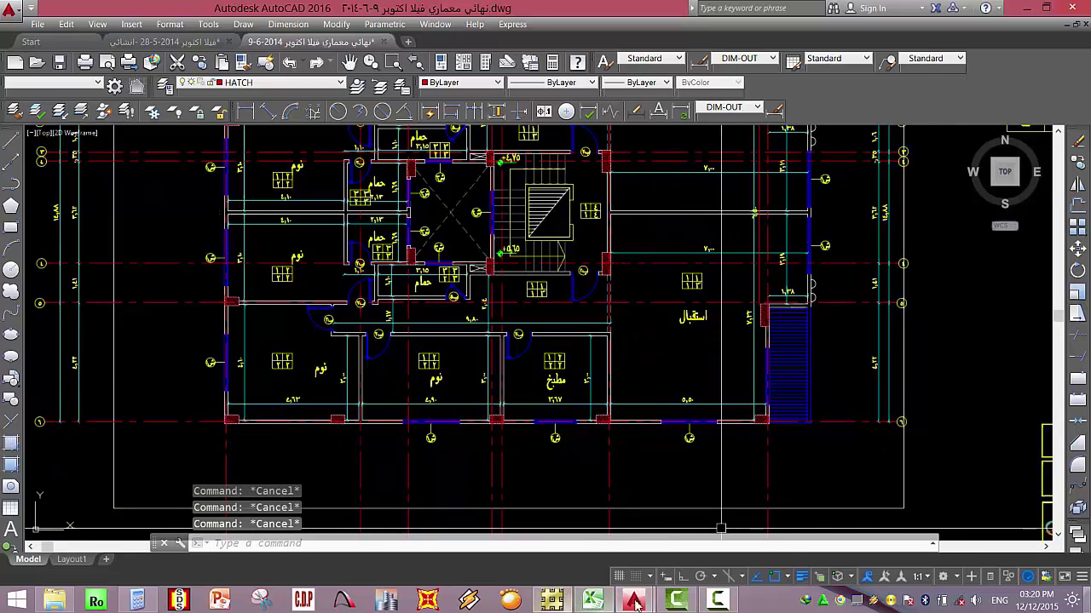
Switch to SAFE and review the LIVE, SDL and WALL loads assigned to the main slab in its object information.
mouse_move(643, 599)
left_click(550, 602)
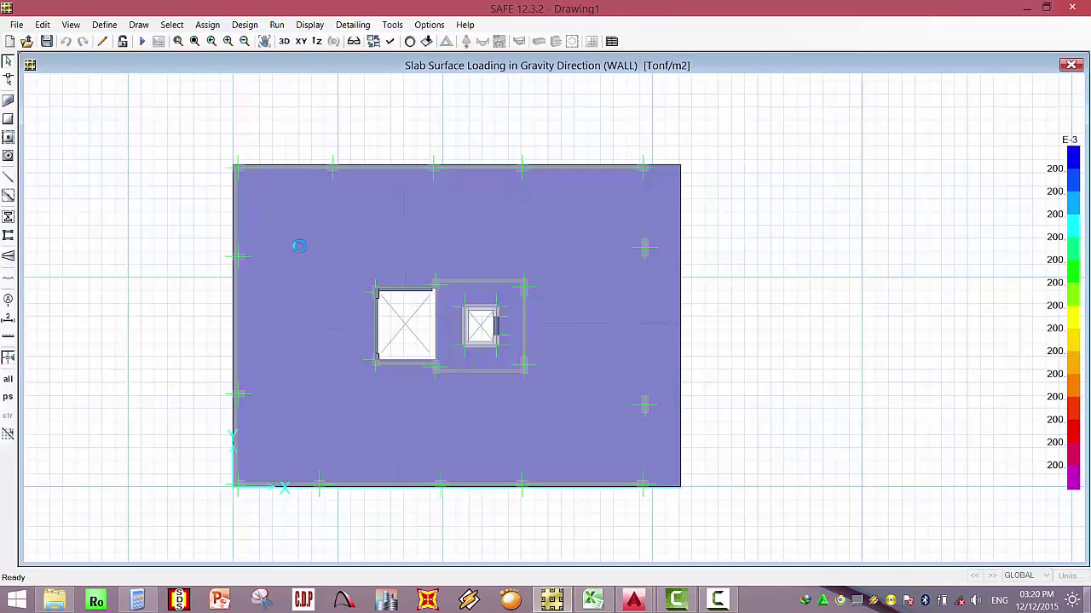
right_click(308, 225)
left_click(481, 171)
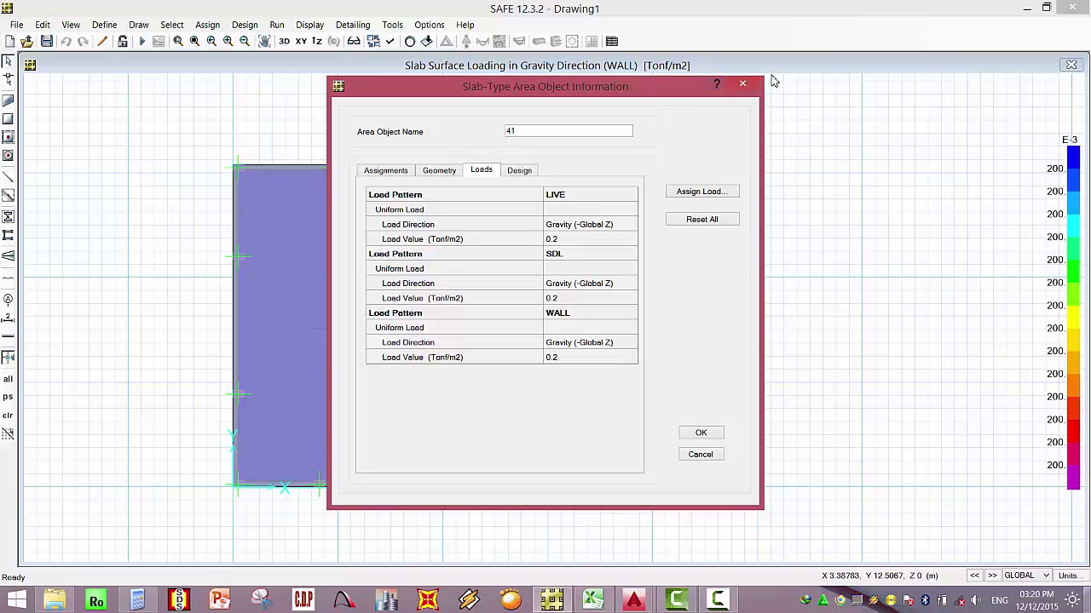
left_click(741, 86)
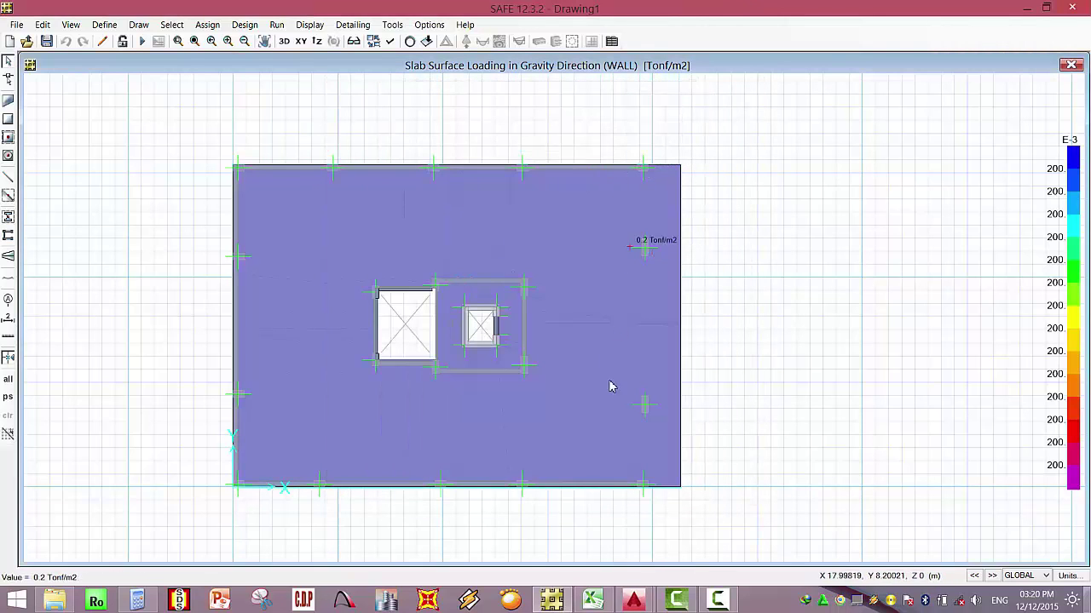
scroll(536, 294, "up", 1)
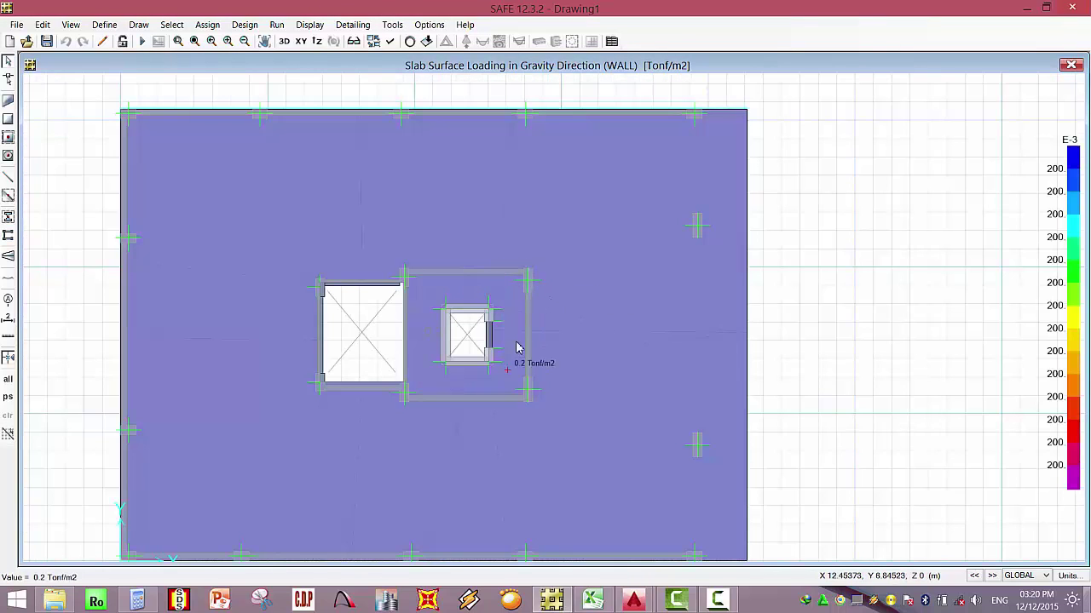
Switch to AutoCAD and bring up the structural drawing's slab outline with its columns and core.
mouse_move(686, 603)
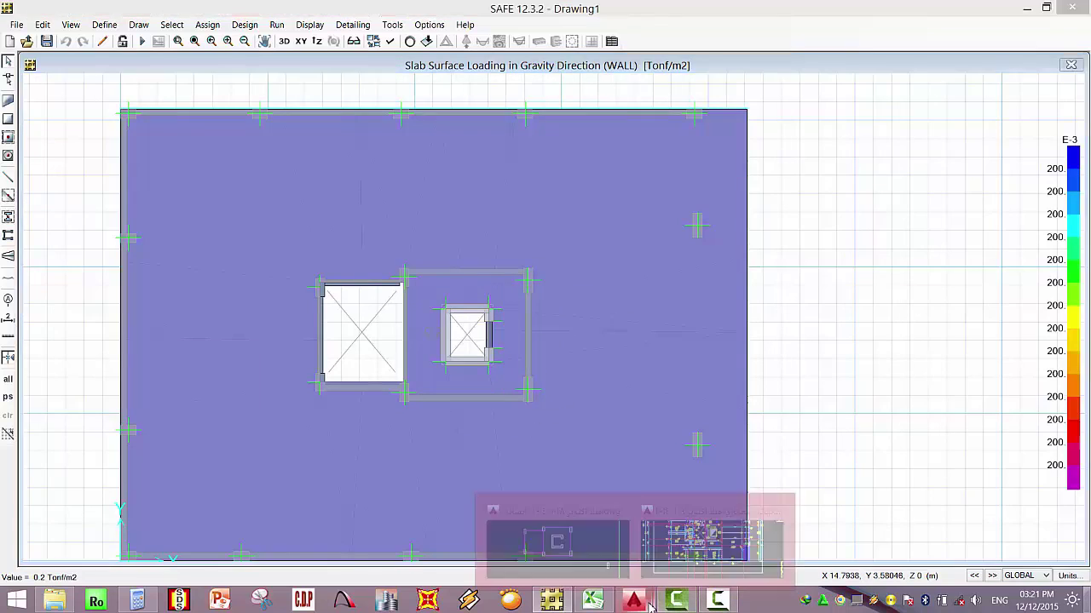
left_click(689, 541)
scroll(553, 336, "down", 5)
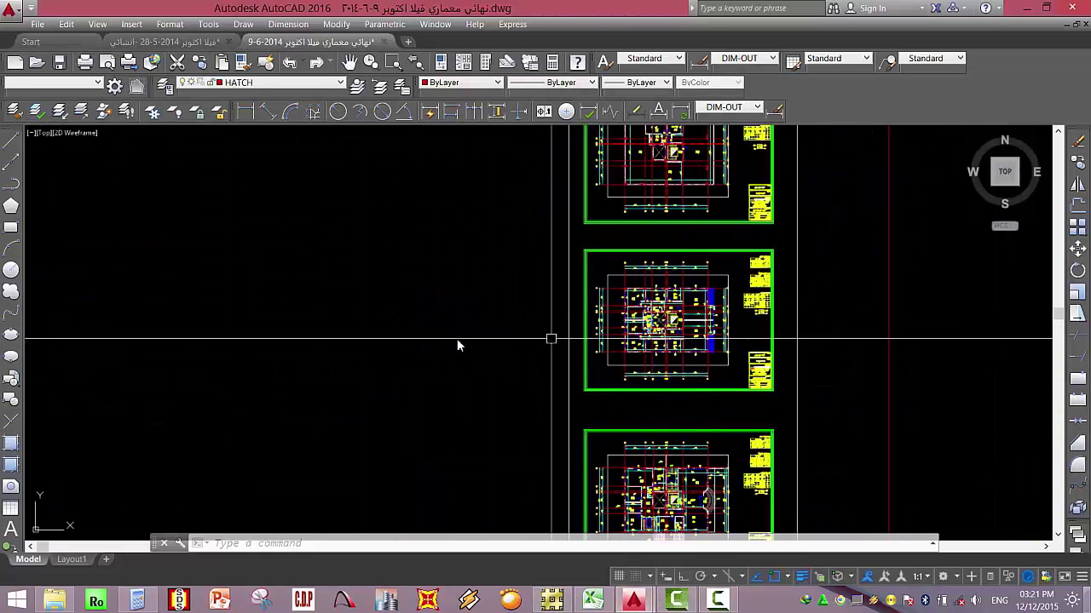
key("Escape")
key("Escape")
key("Escape")
key("ctrl+Tab")
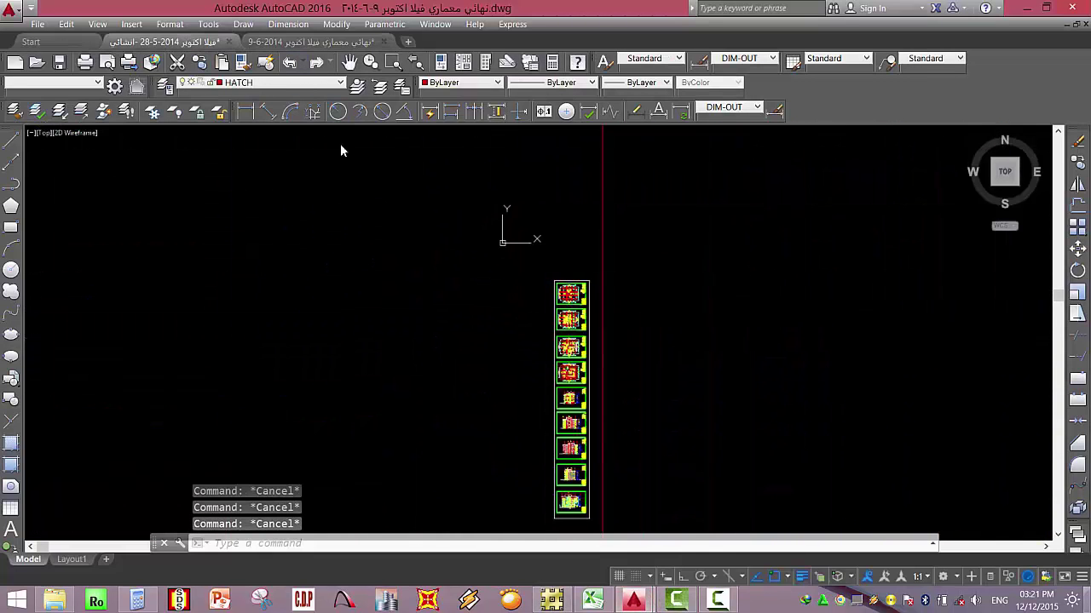
scroll(564, 293, "up", 2)
scroll(490, 366, "down", 2)
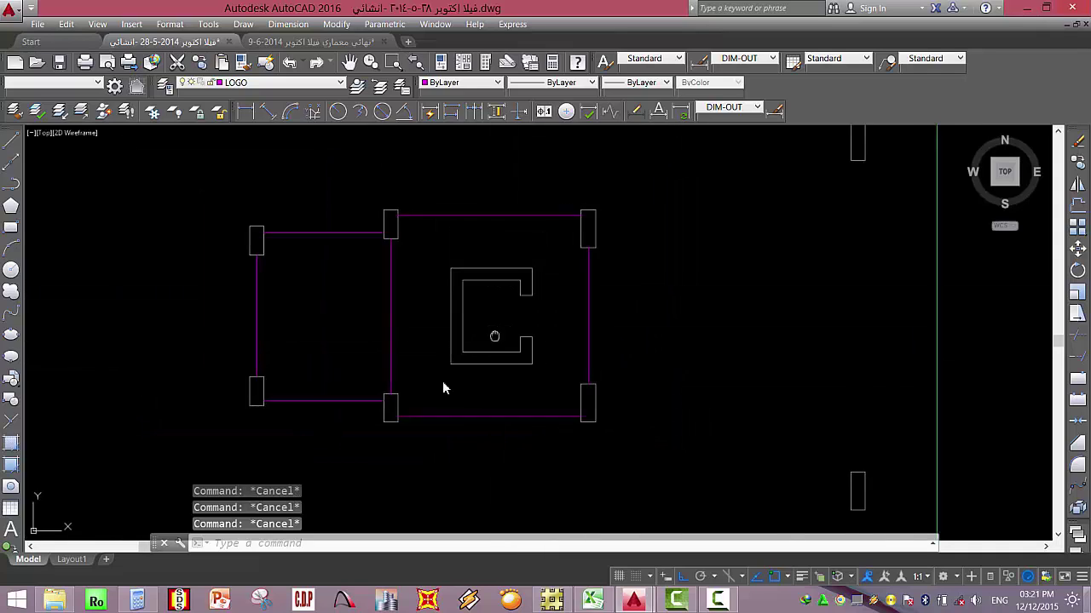
middle_click_drag(490, 366, 408, 437)
type("bo")
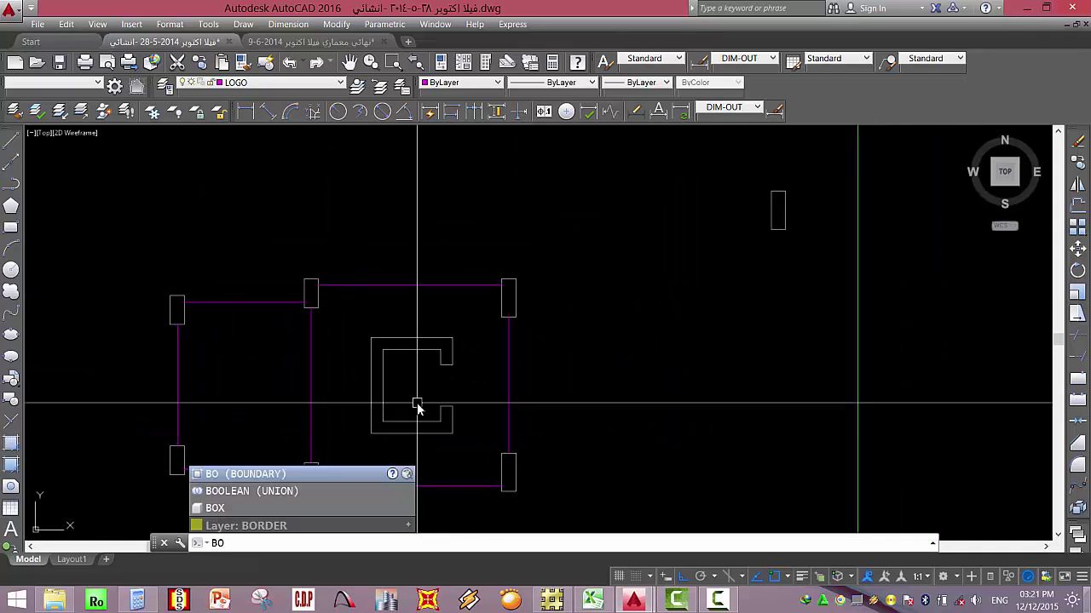
key("Escape")
key("Escape")
key("Escape")
Make Beams the current layer in the structural drawing.
scroll(677, 241, "down", 4)
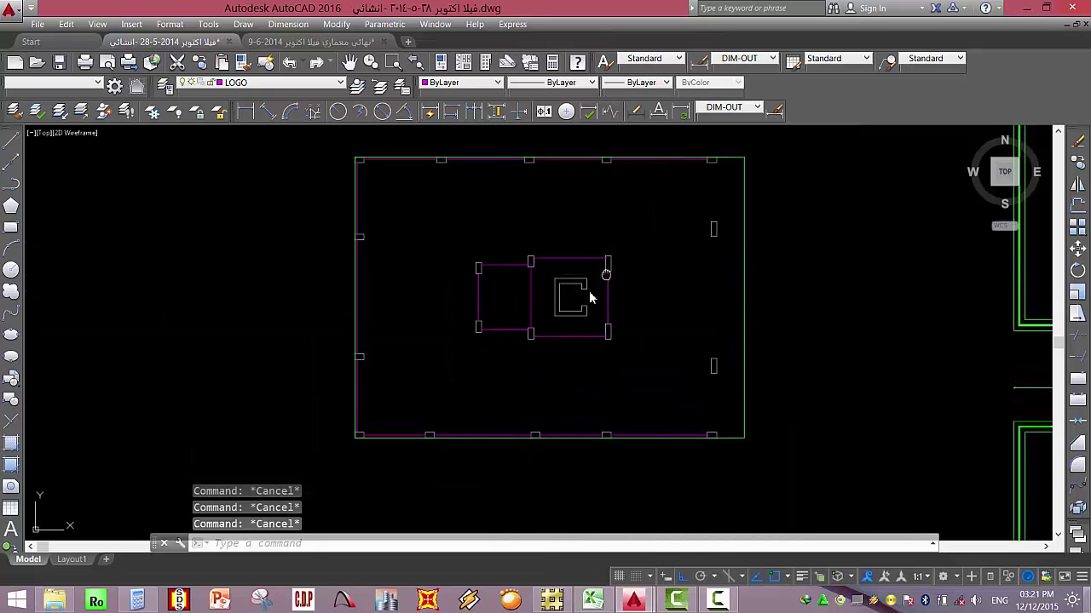
middle_click_drag(588, 295, 550, 329)
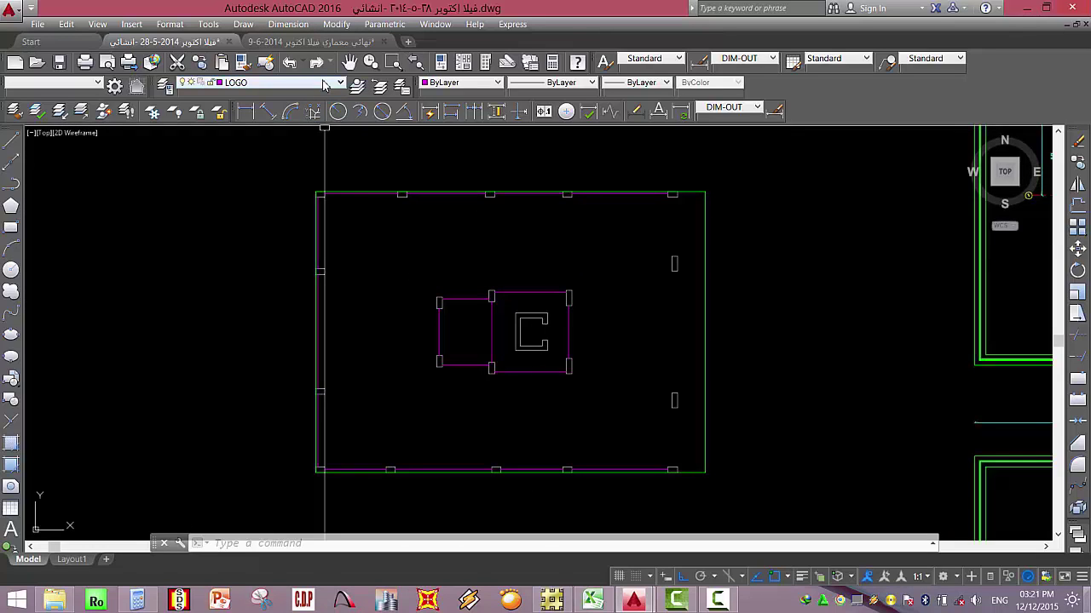
left_click(317, 82)
scroll(273, 196, "up", 3)
left_click(248, 103)
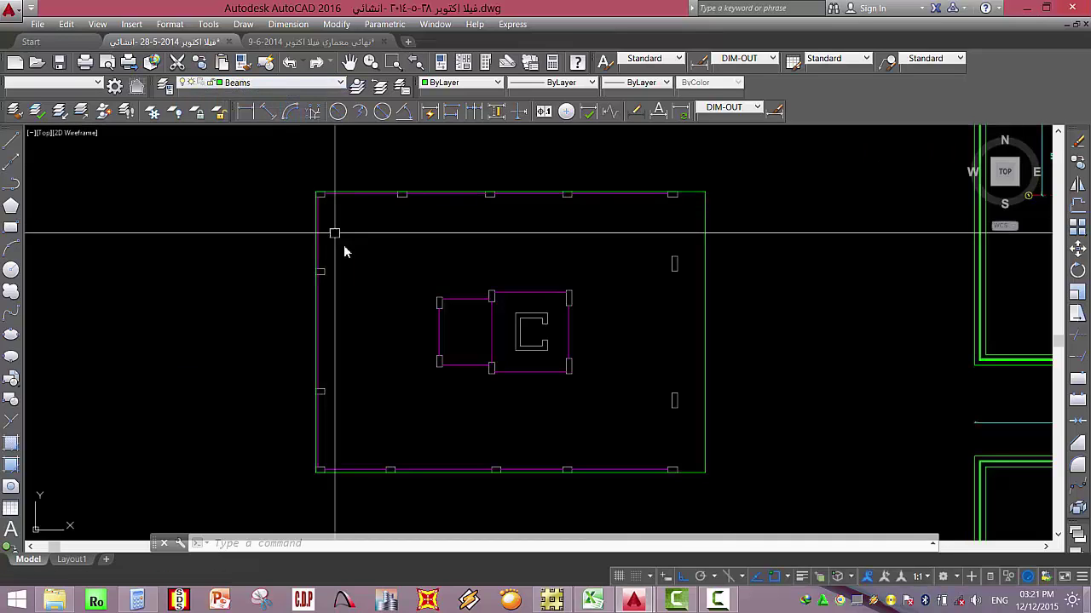
type("bo")
key("Escape")
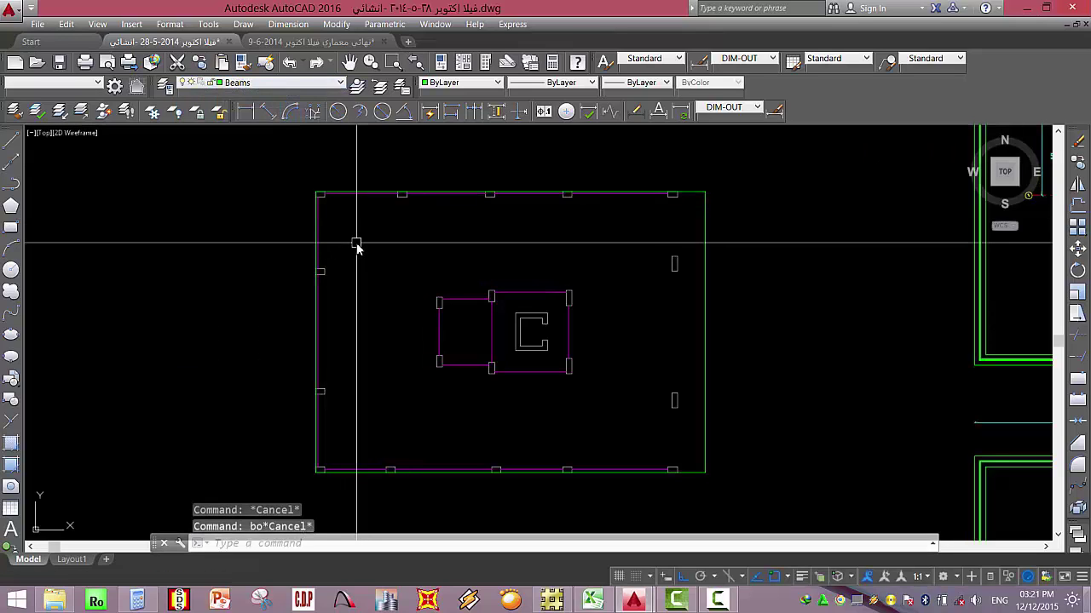
Create boundary polylines inside the small bay and the adjoining bay that contains the C-shaped core wall.
key("Escape")
type("bo")
key("Return")
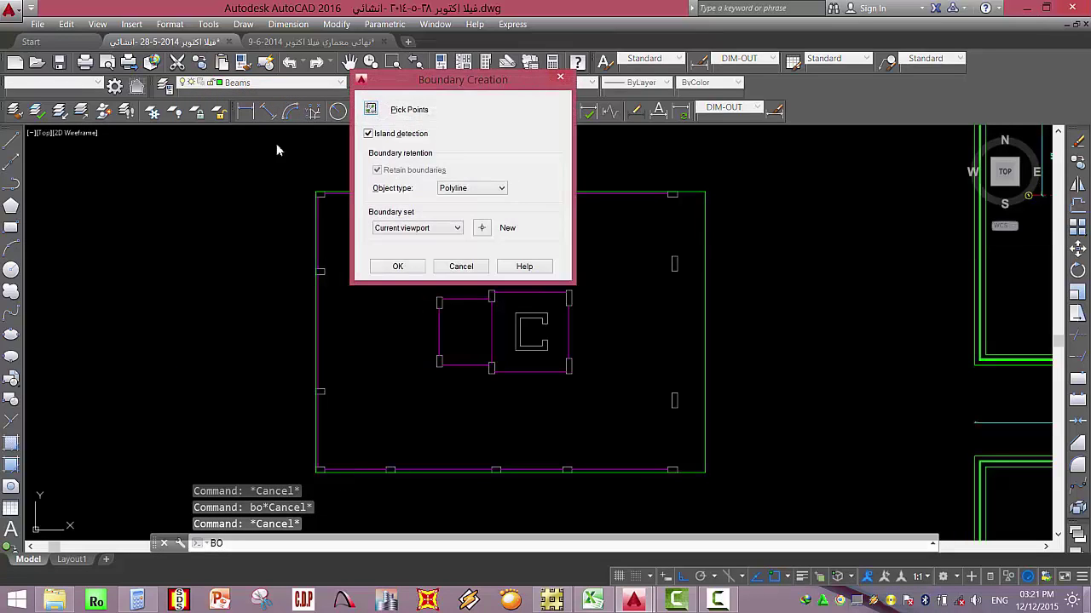
left_click(373, 111)
left_click(452, 341)
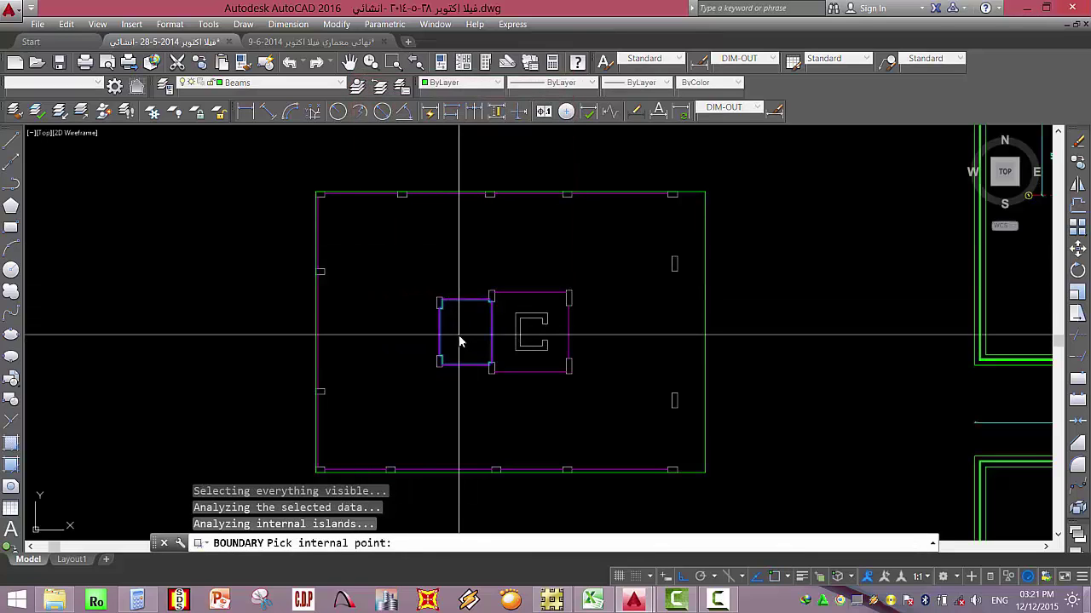
scroll(519, 372, "up", 2)
left_click(436, 368)
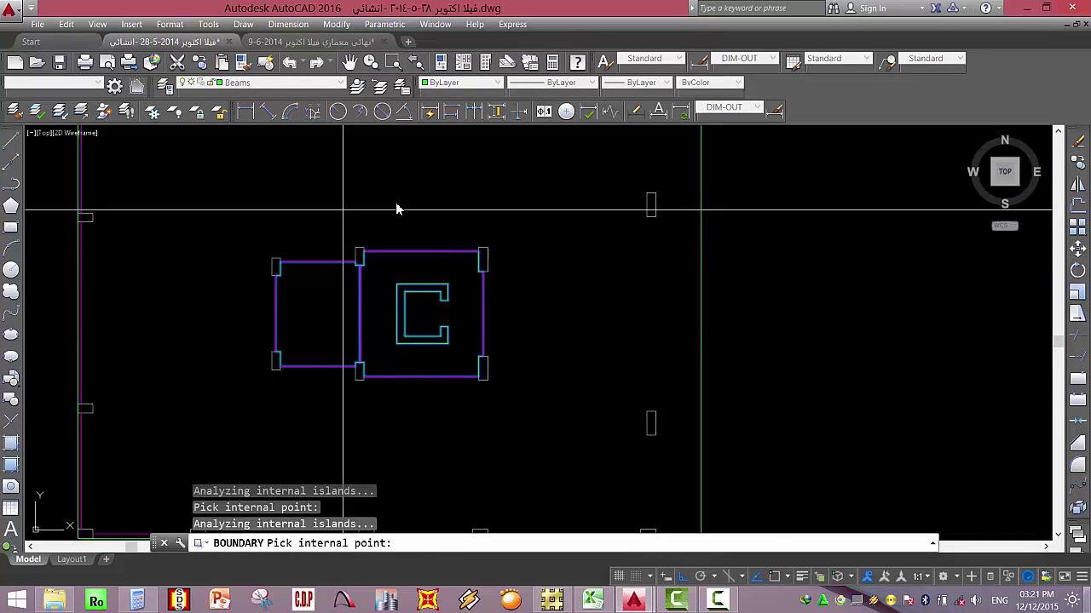
key("Return")
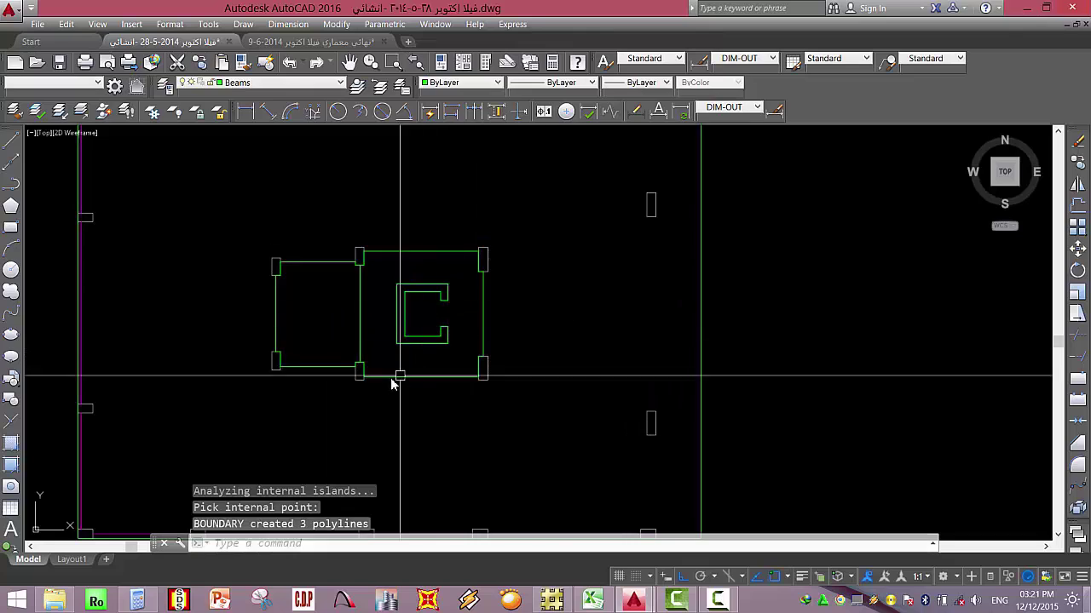
Examine the bay boundary polylines and the outer slab outline in AutoCAD against the slab plan in SAFE, finishing in SAFE.
left_click(401, 376)
left_click(311, 366)
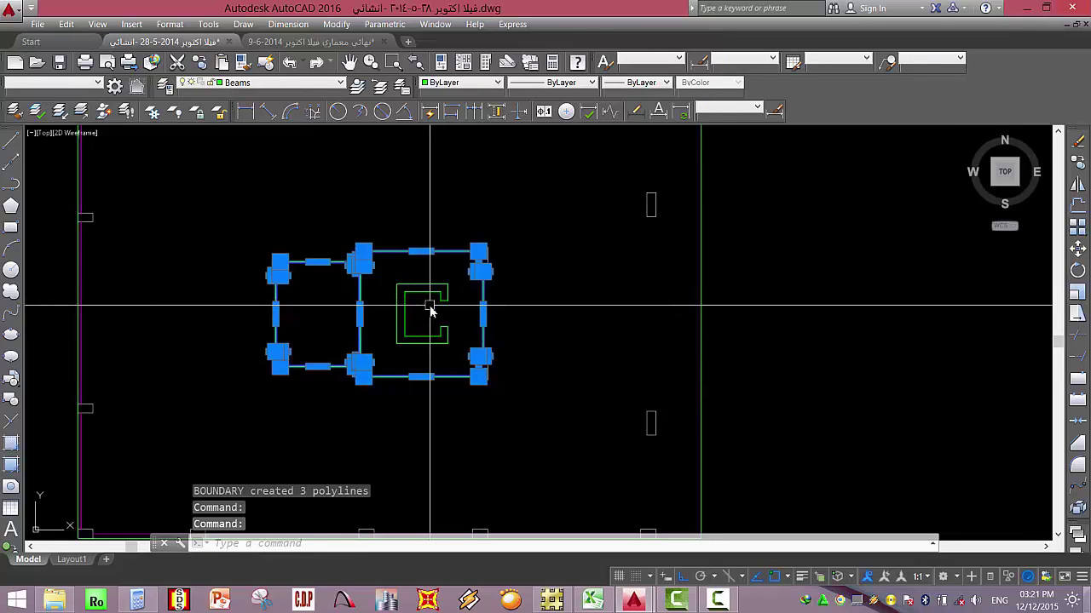
key("Escape")
key("Escape")
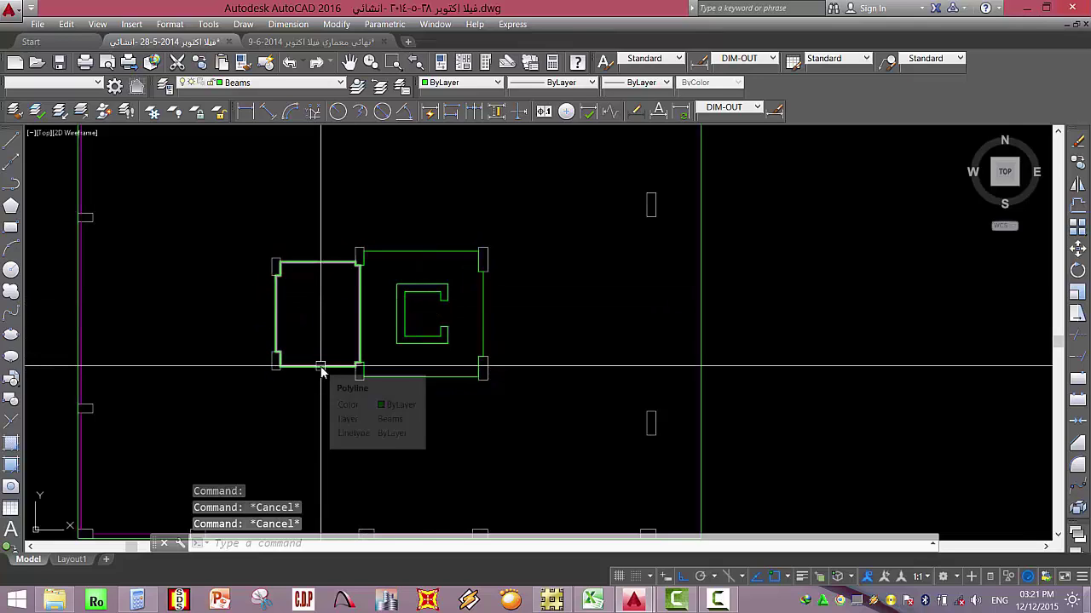
middle_click_drag(320, 368, 355, 384)
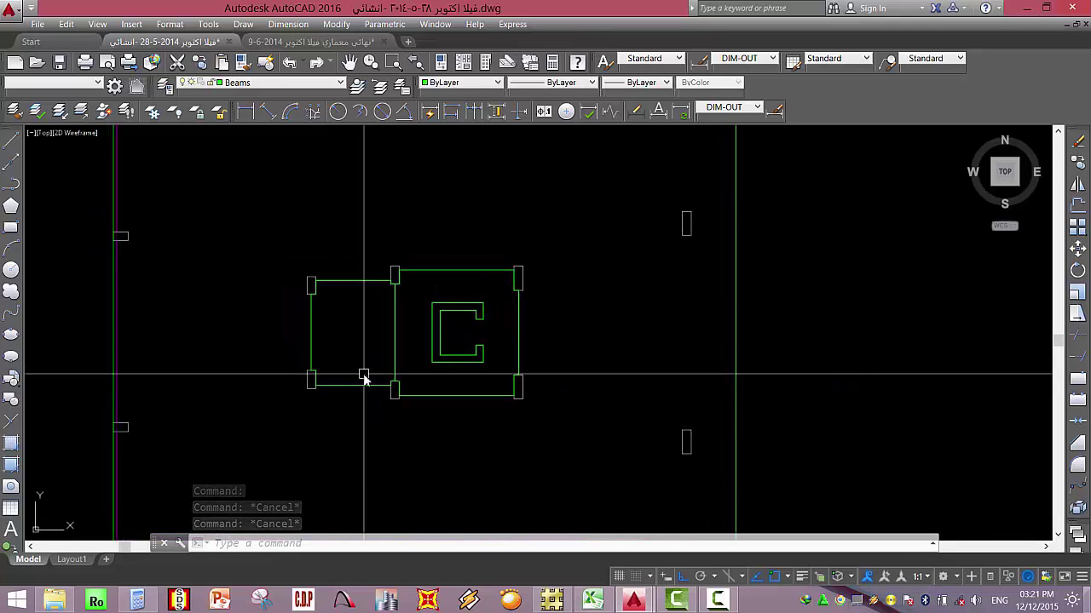
left_click(568, 603)
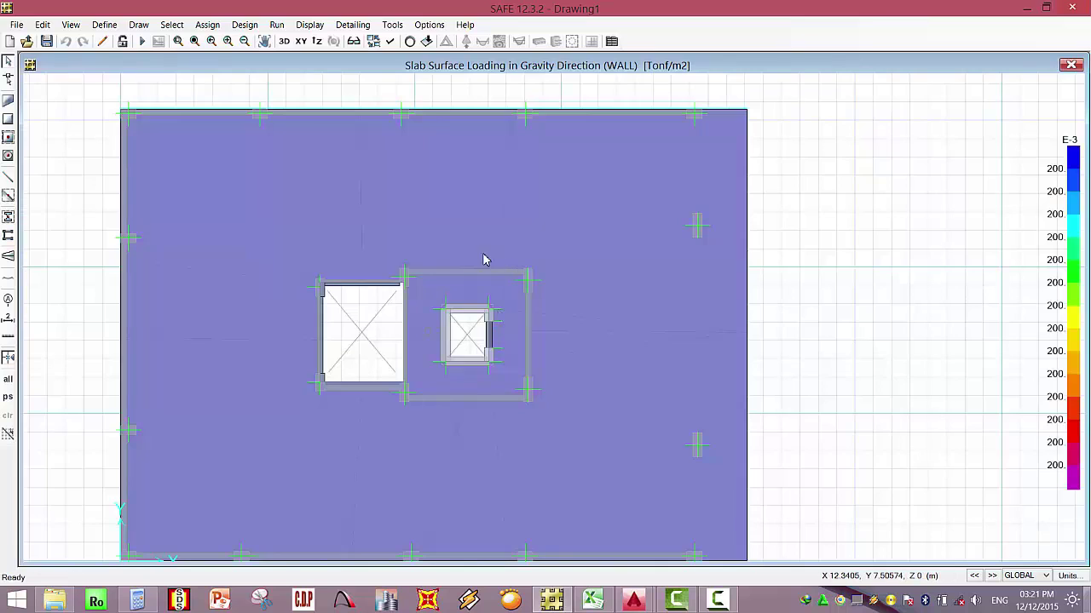
mouse_move(503, 148)
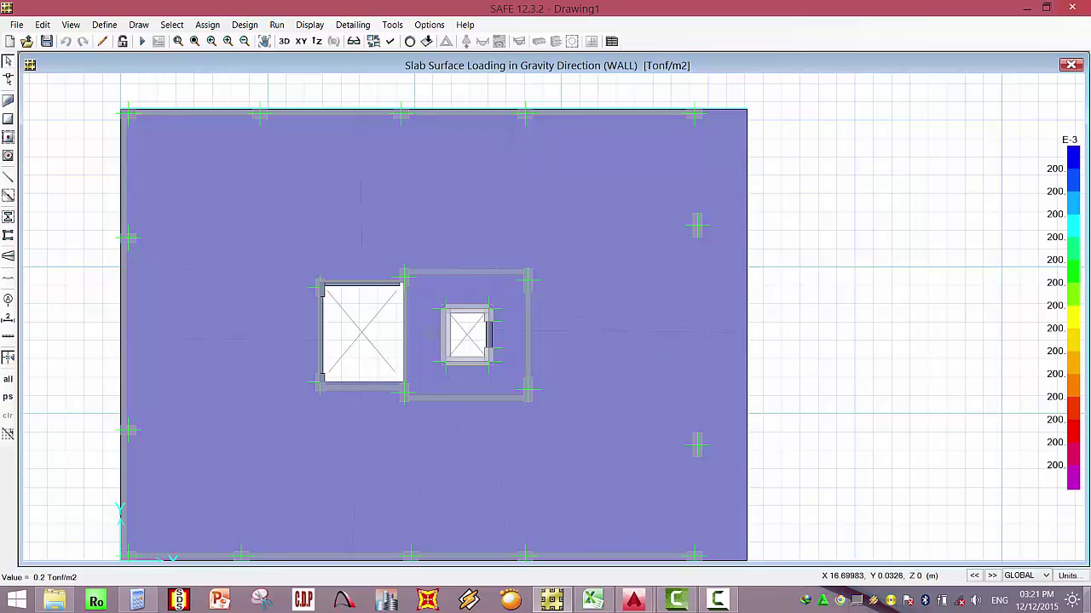
left_click(633, 601)
left_click(555, 554)
scroll(479, 333, "up", 3)
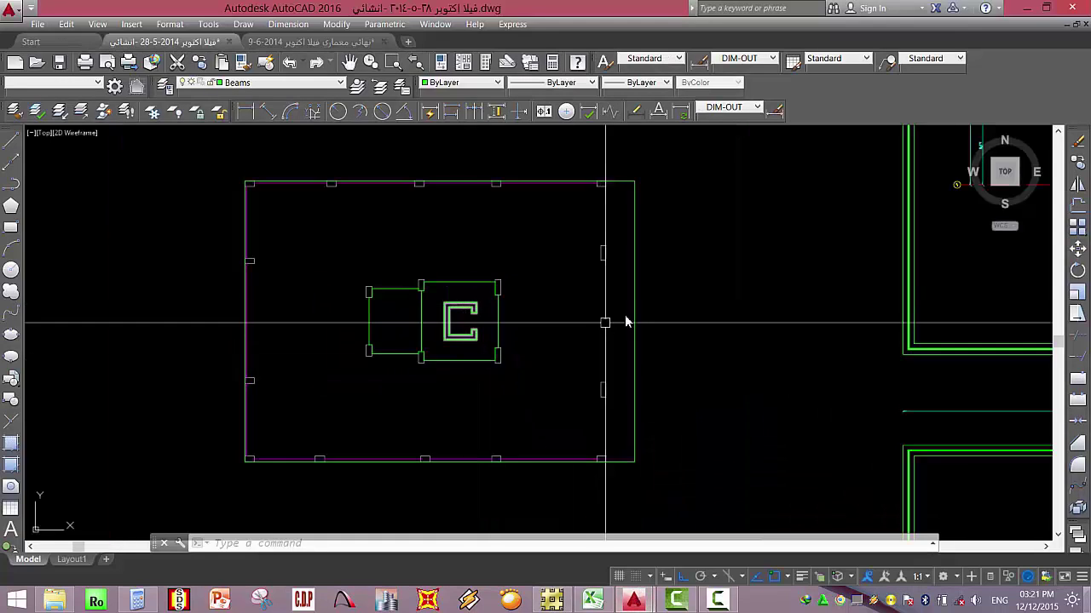
left_click(631, 315)
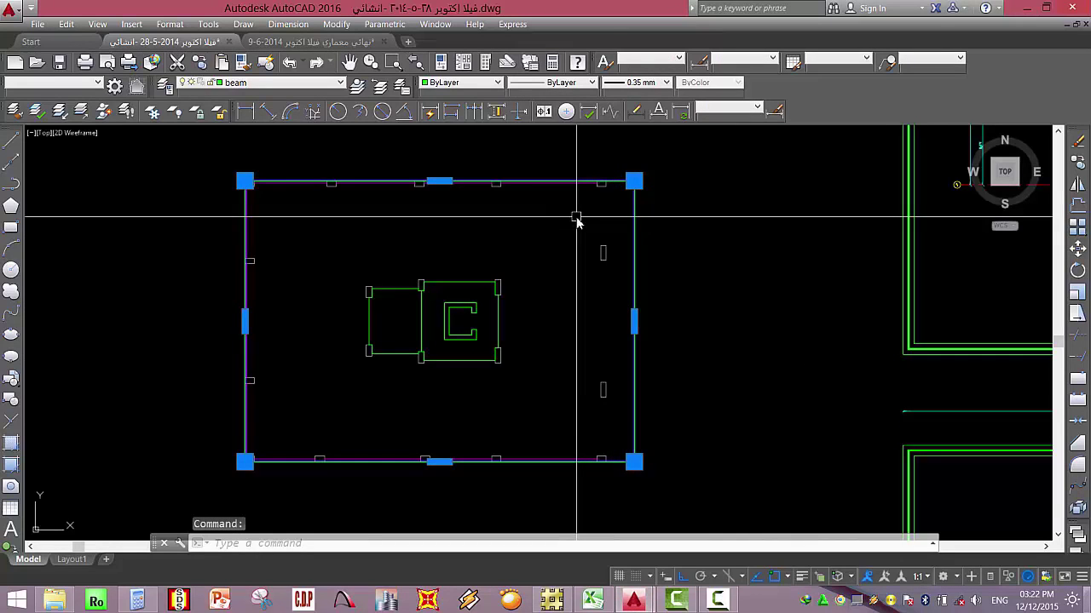
left_click(551, 601)
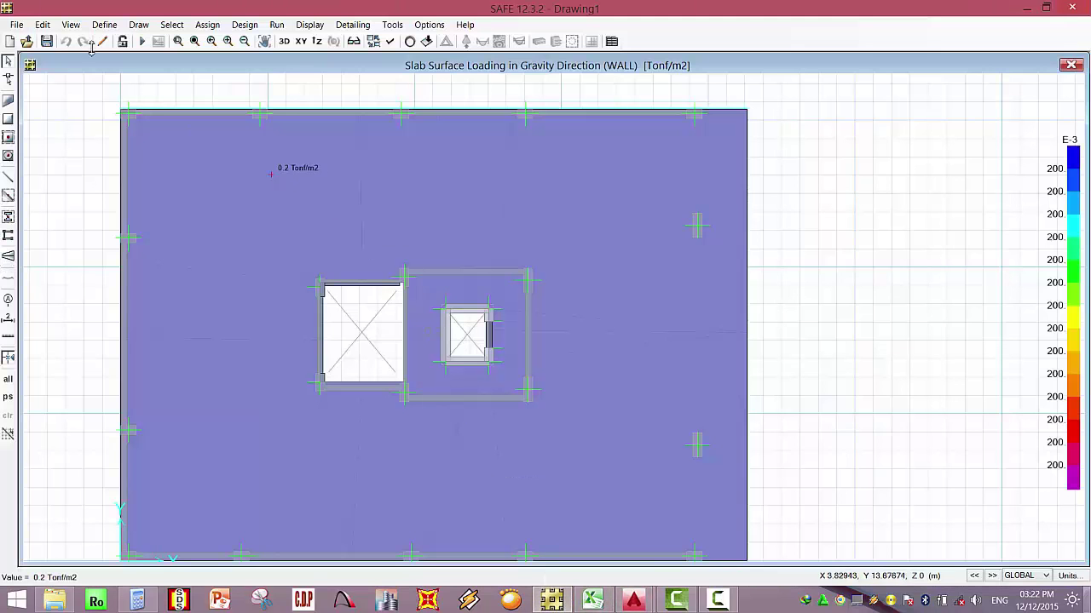
Set the slab area drawing options to object type Slab and property S25C28.
left_click(10, 101)
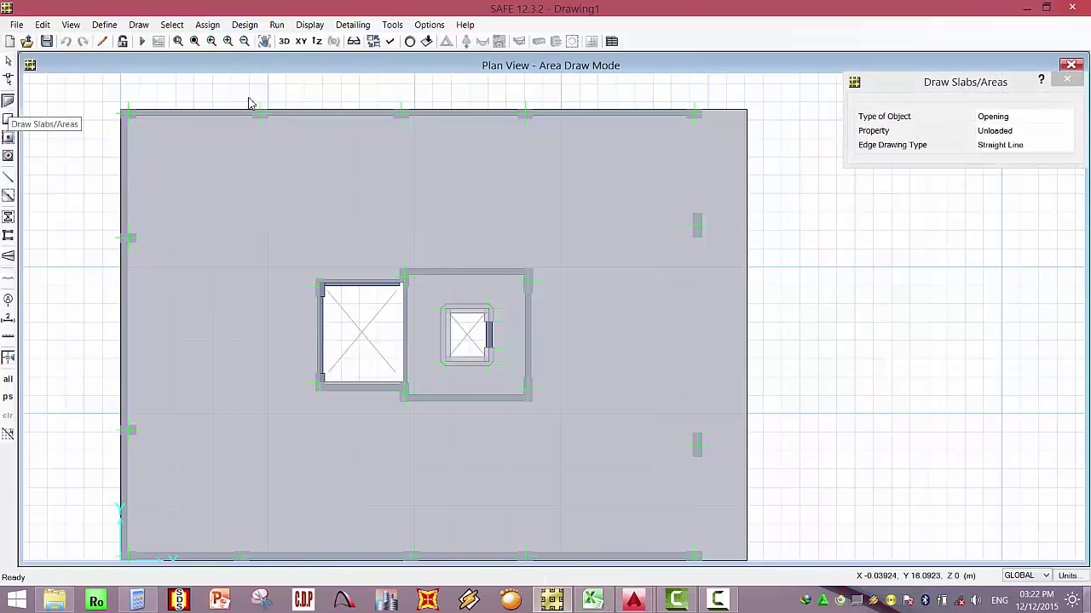
left_click(1067, 80)
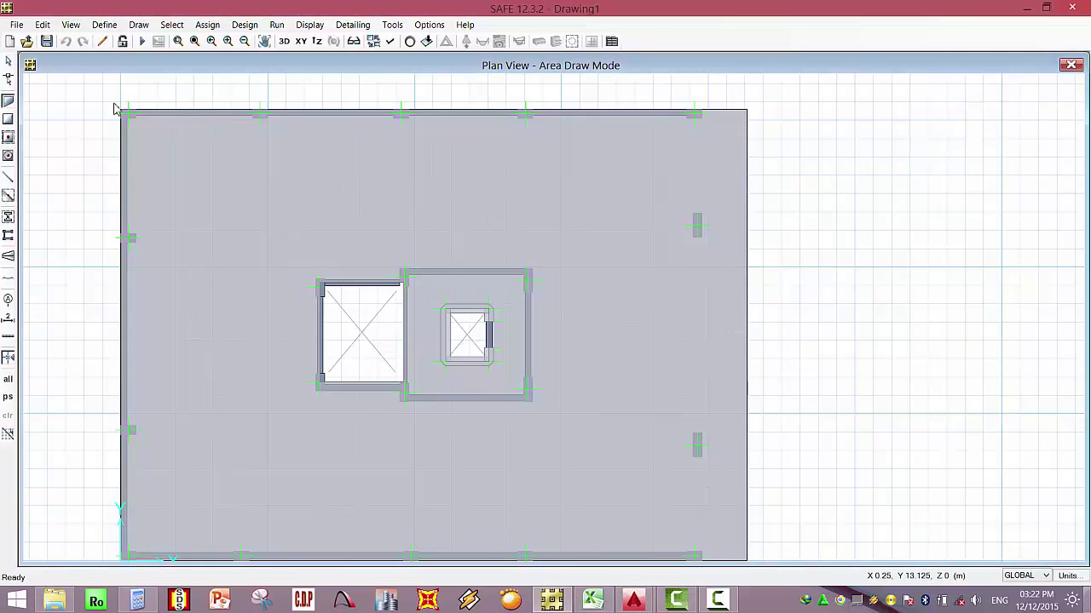
left_click(16, 25)
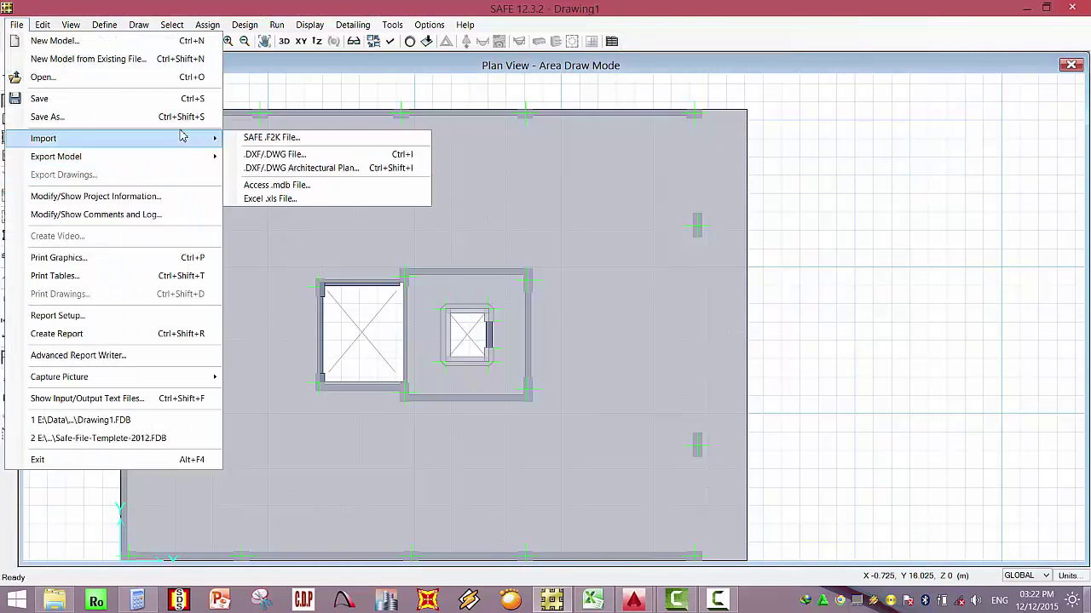
left_click(435, 120)
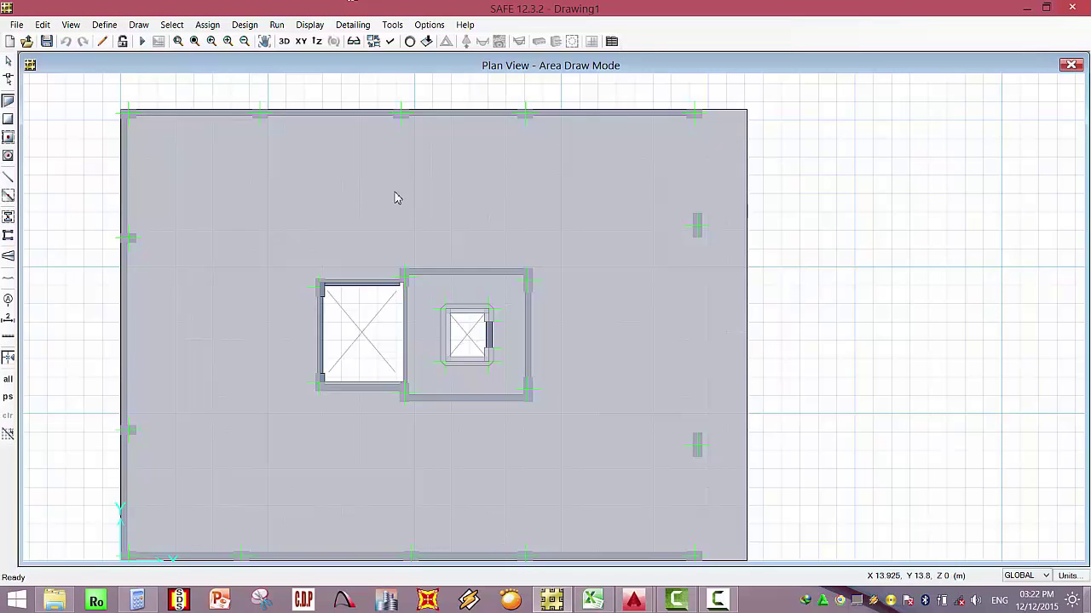
left_click(8, 119)
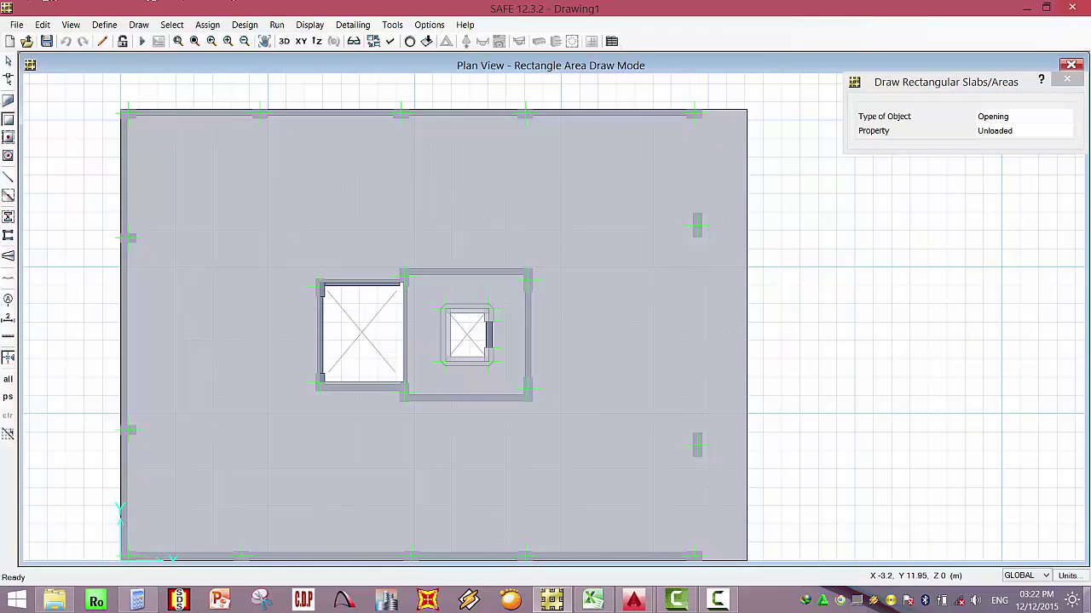
left_click(1066, 79)
left_click(9, 102)
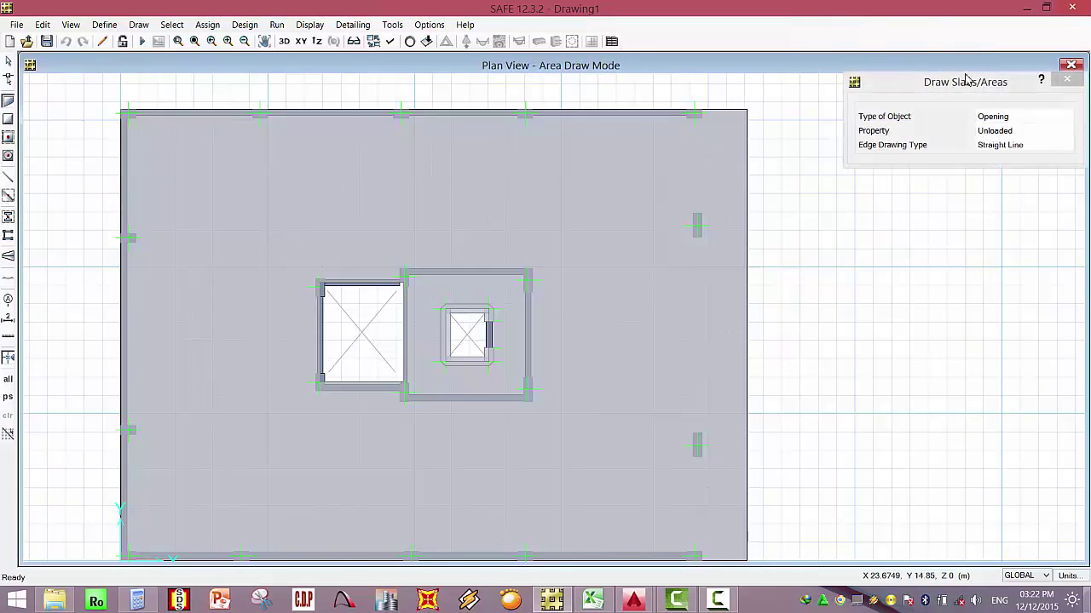
left_click(1022, 117)
left_click(1065, 117)
left_click(1007, 130)
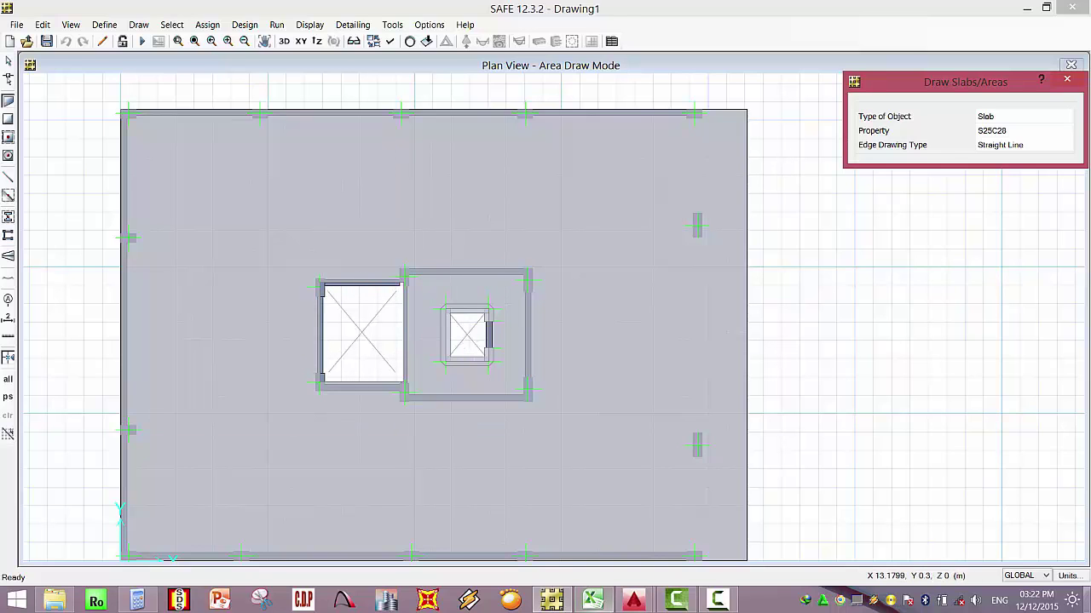
left_click(554, 537)
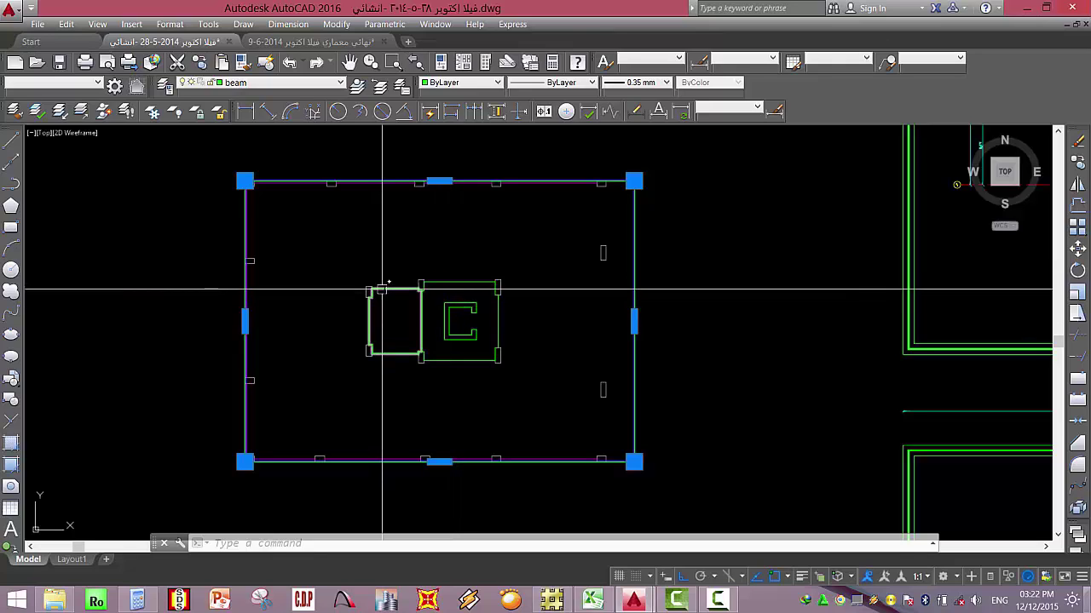
mouse_move(381, 290)
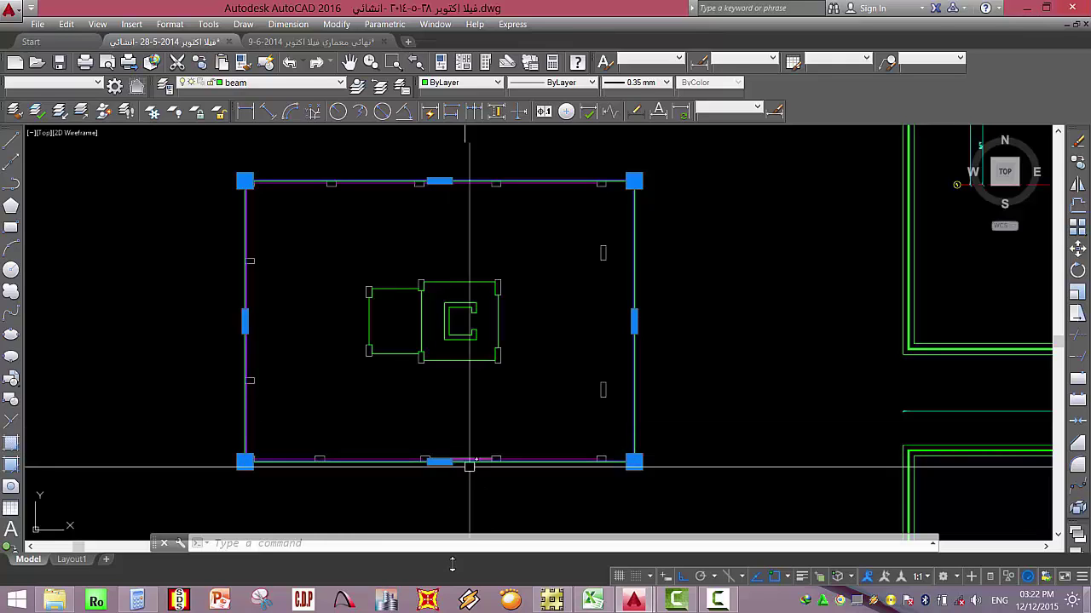
left_click(552, 601)
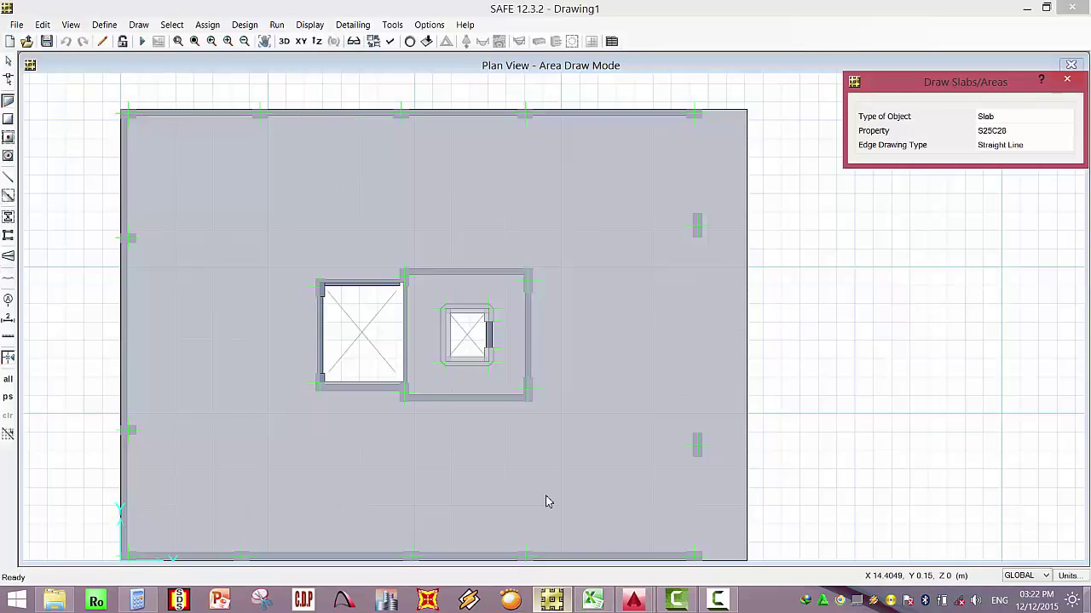
left_click(1066, 79)
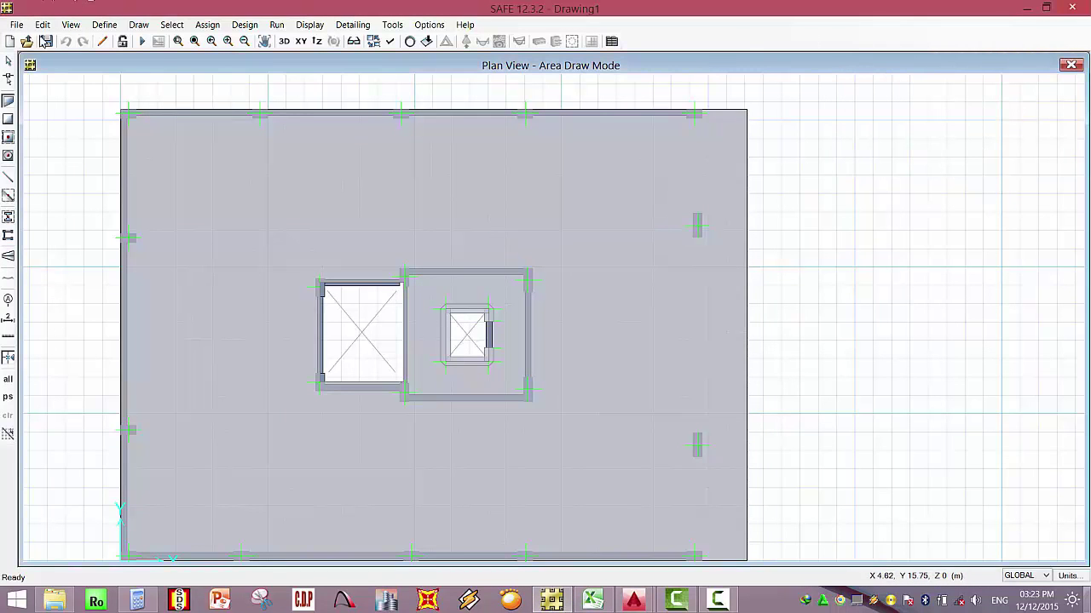
left_click(649, 89)
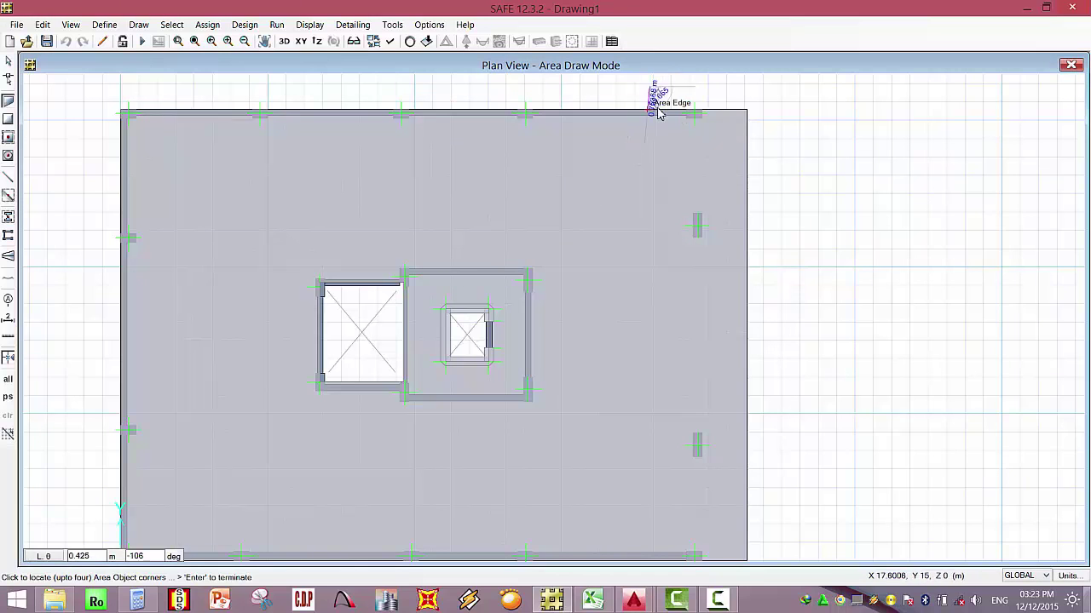
key("Escape")
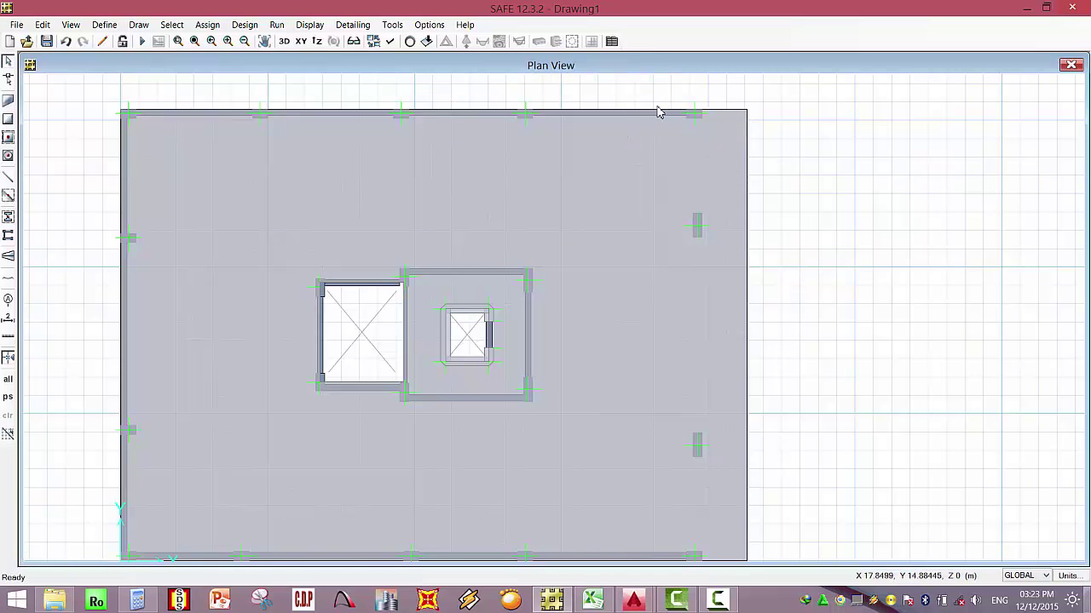
Select all beams that have the beam property B20X60C28.
left_click(170, 25)
mouse_move(213, 47)
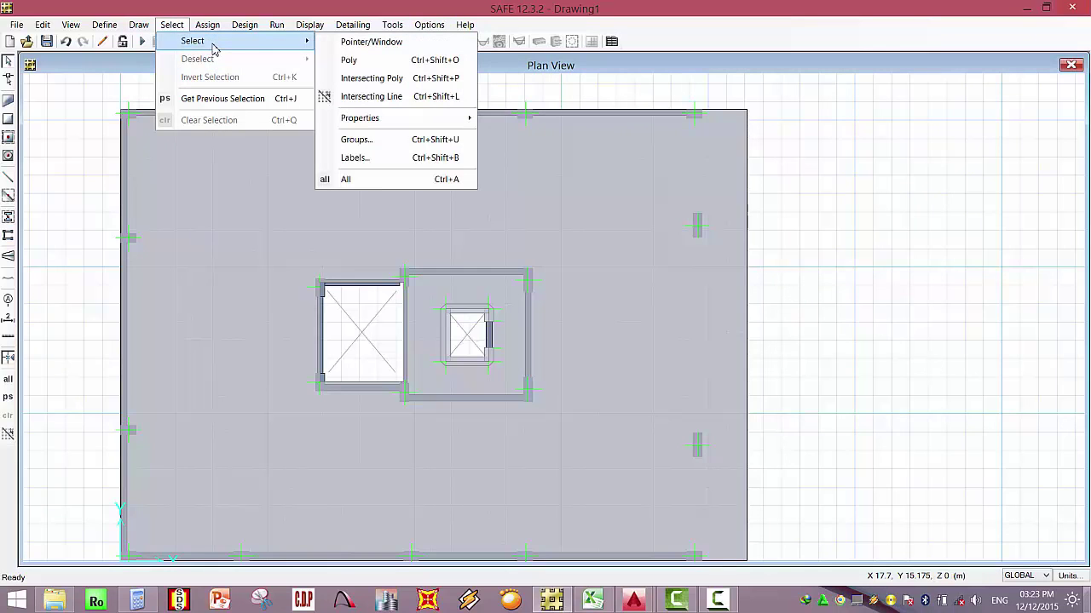
mouse_move(366, 120)
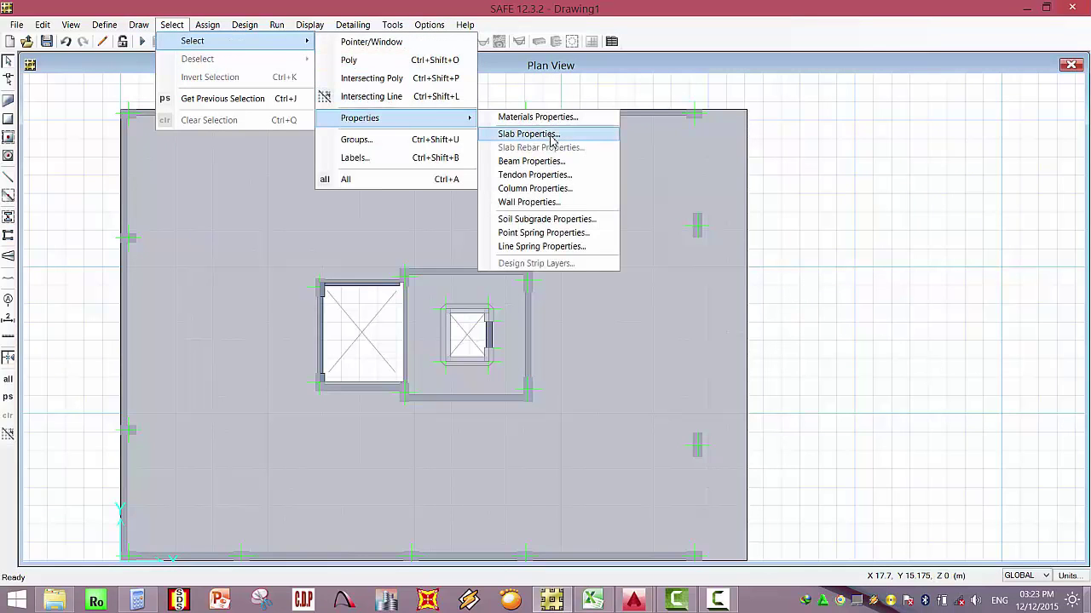
left_click(554, 162)
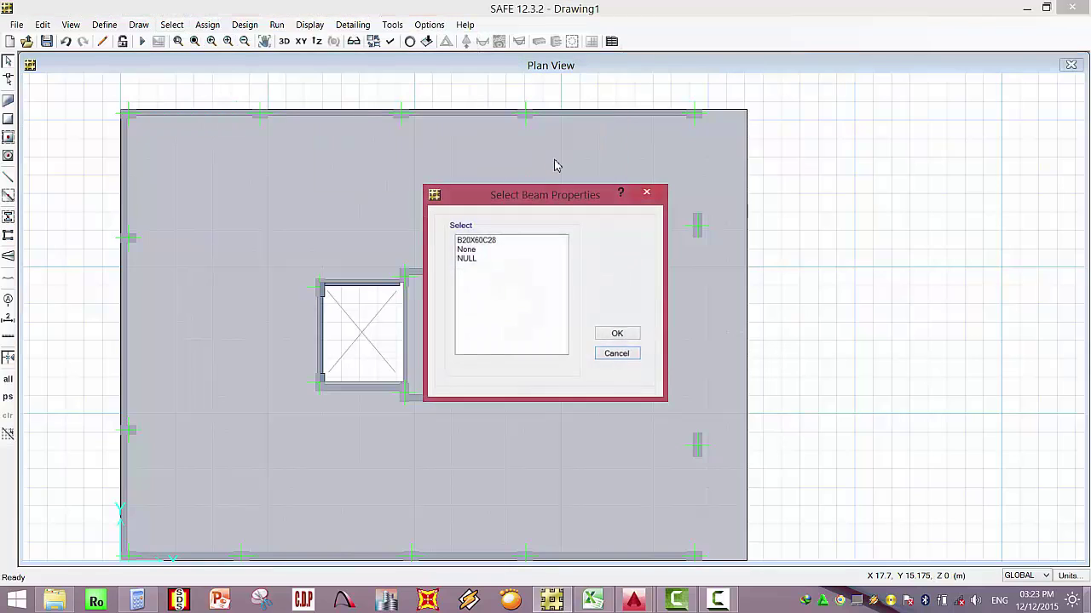
left_click(494, 241)
left_click(616, 334)
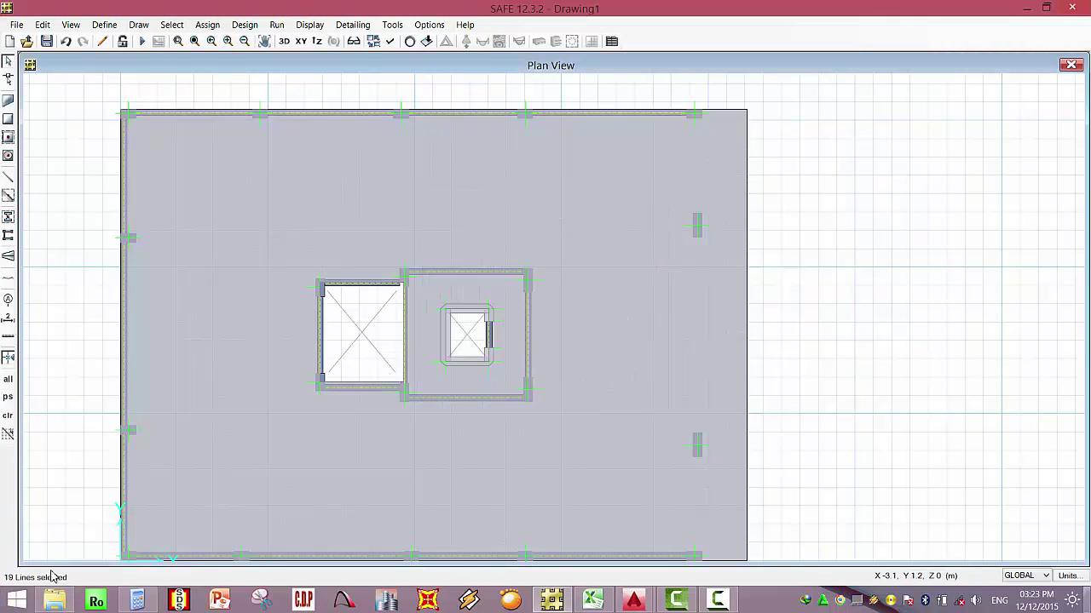
Assign a uniform distributed load of 0.52 Tonf/m in the WALL load pattern to the selected beams.
left_click(208, 25)
mouse_move(351, 147)
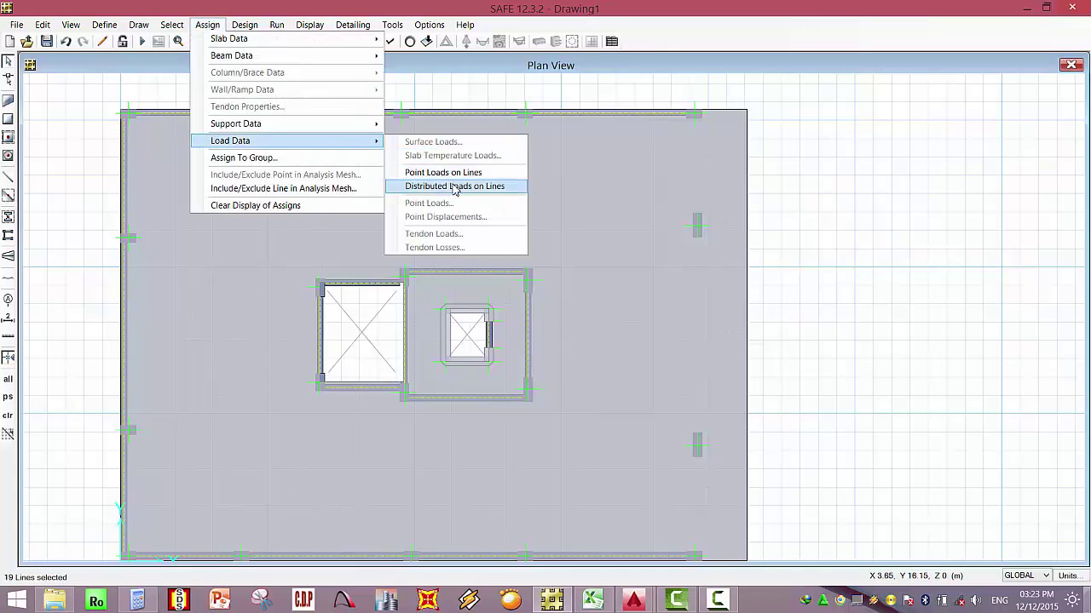
left_click(456, 185)
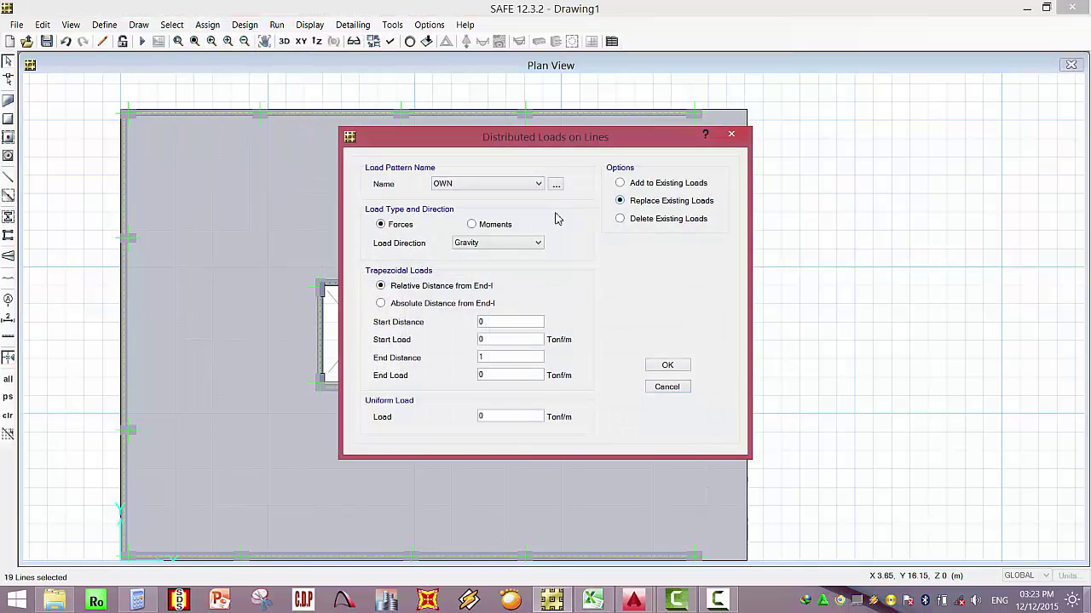
left_click(538, 184)
left_click(515, 223)
left_click(667, 367)
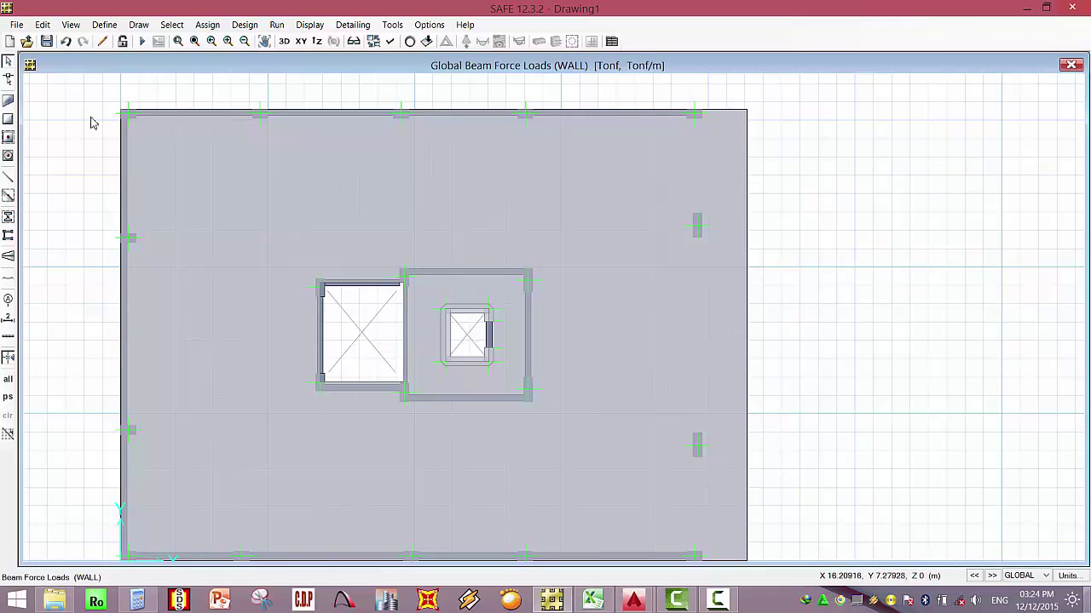
Review the load cases and scale factors of the ULT load combination without changing them.
left_click(101, 24)
left_click(99, 25)
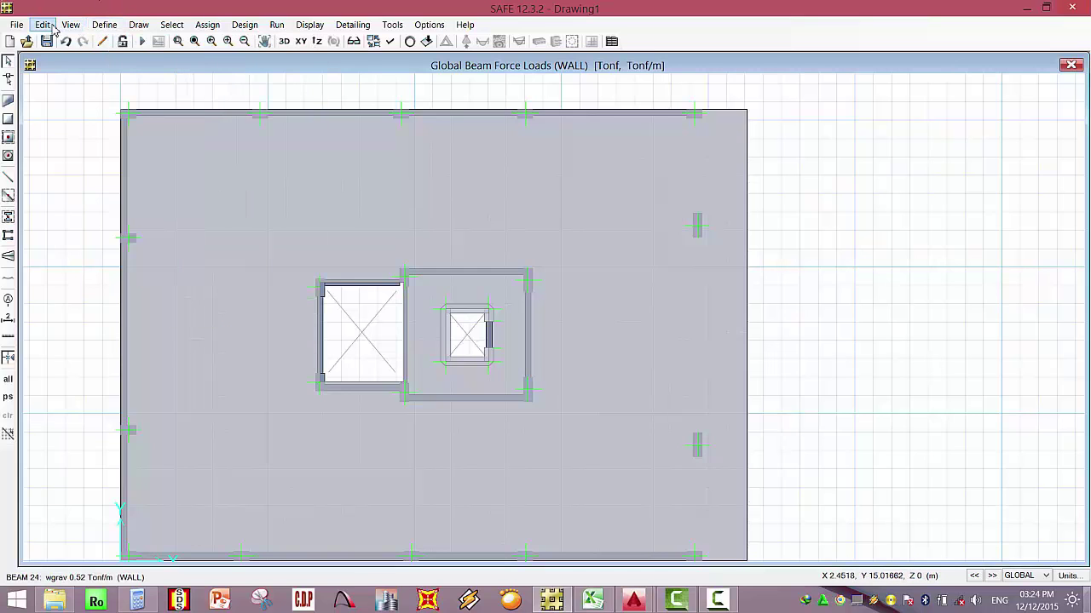
left_click(42, 23)
left_click(42, 24)
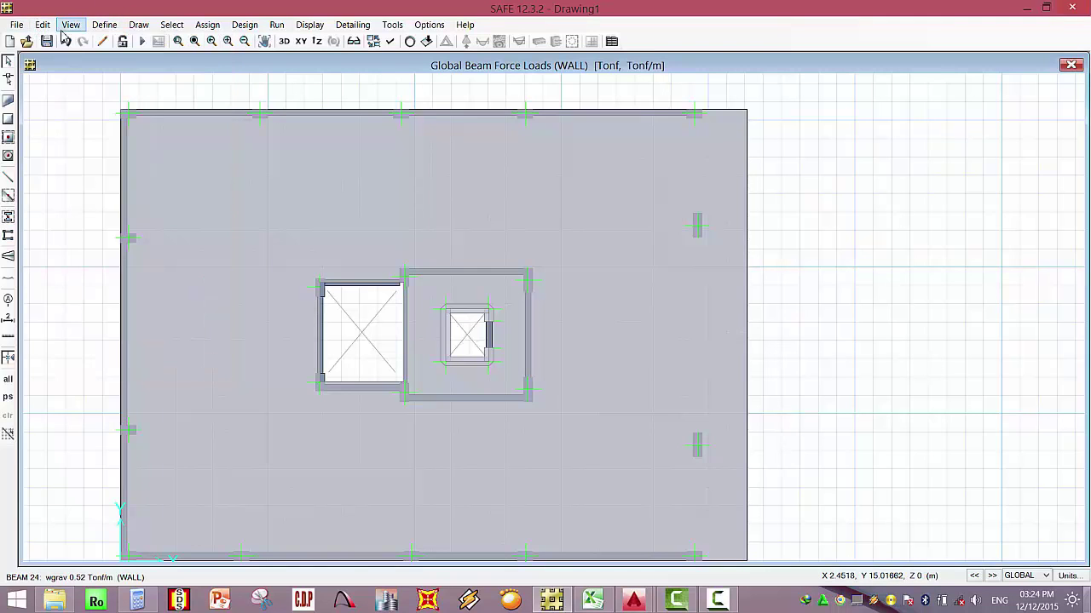
left_click(103, 24)
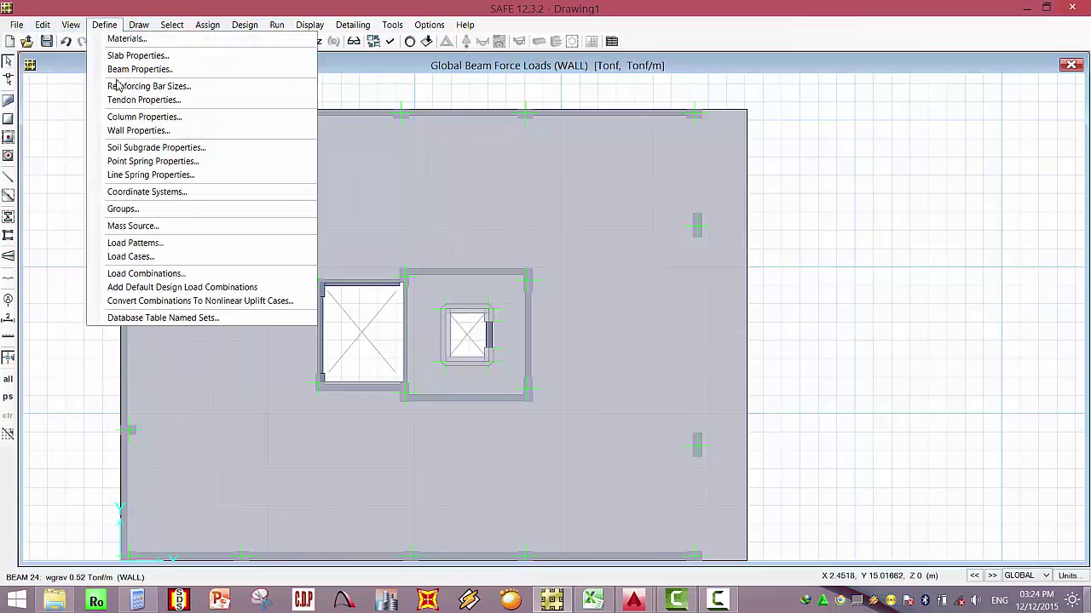
left_click(143, 274)
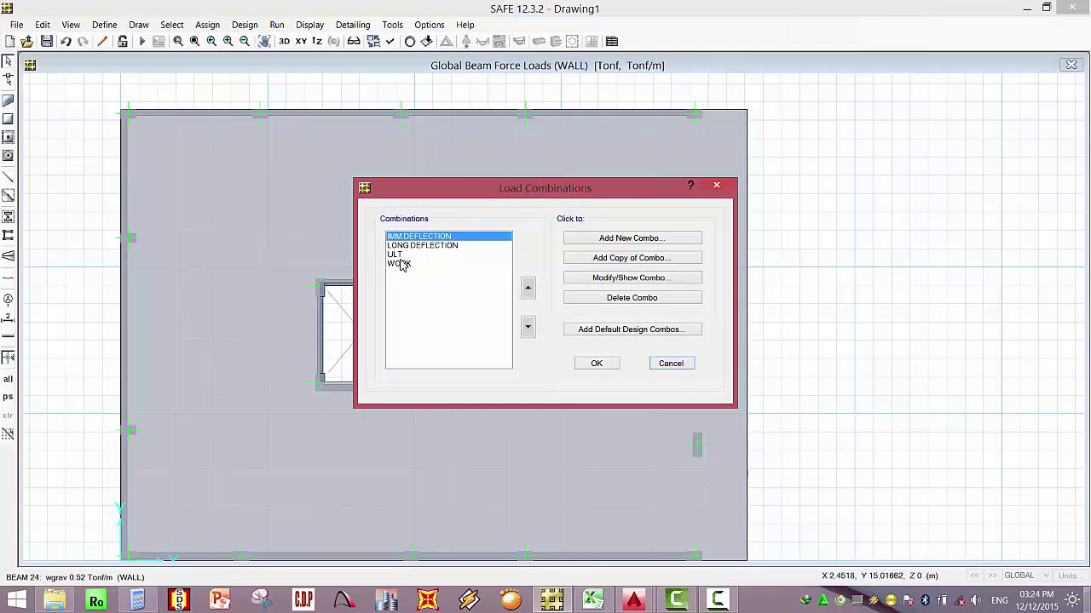
left_click(426, 245)
left_click(400, 254)
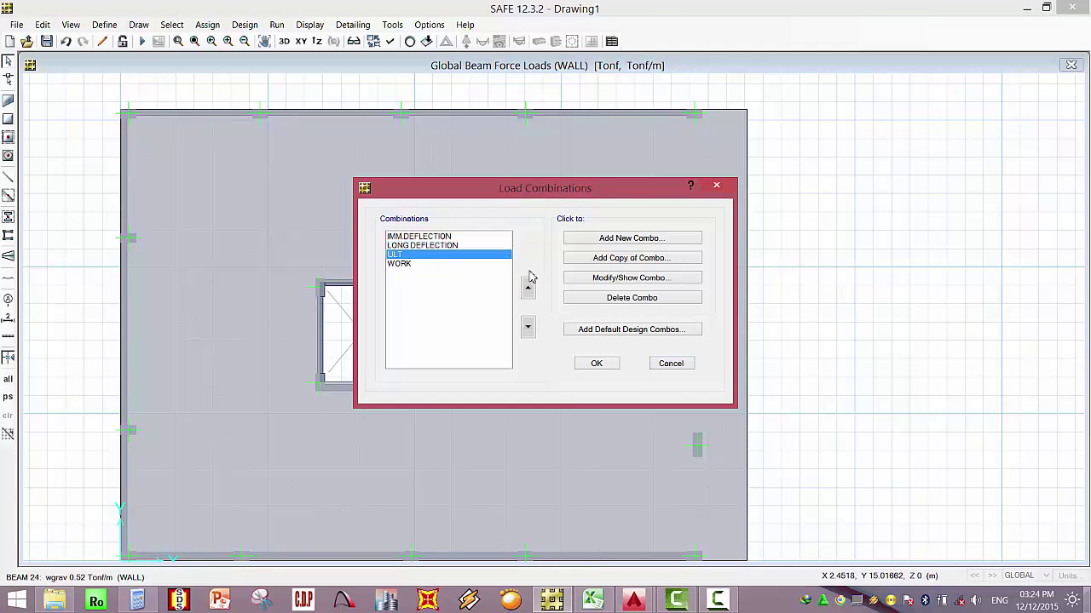
left_click(627, 279)
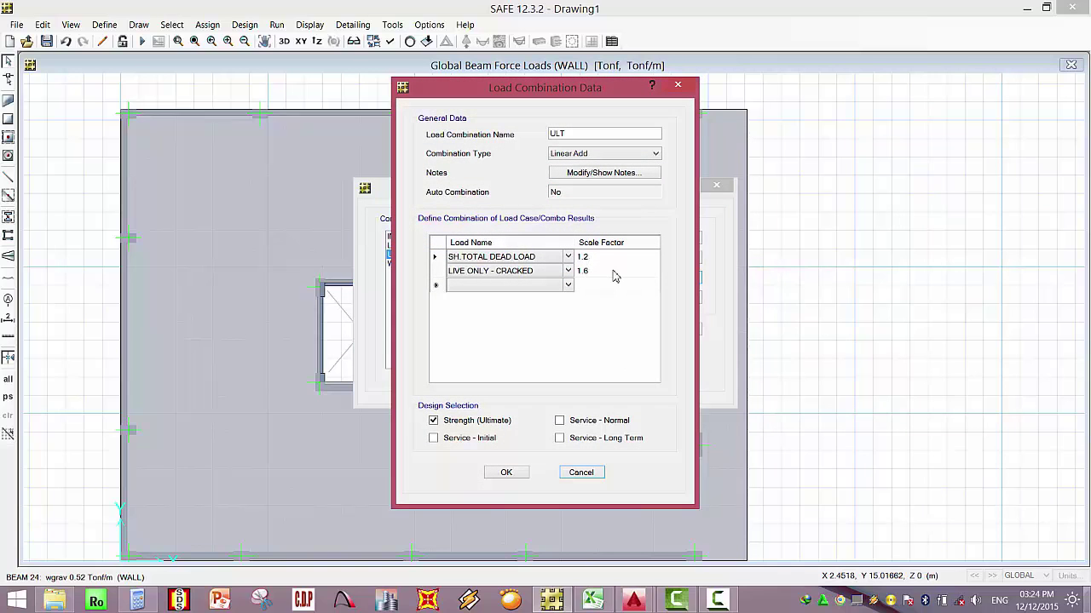
left_click(580, 472)
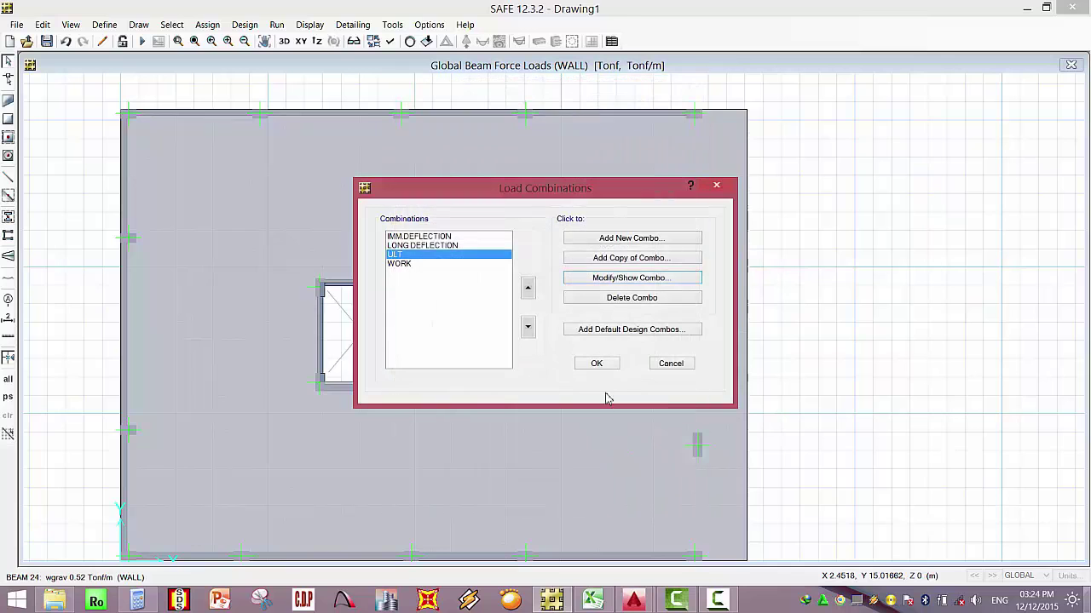
Review the load cases and scale factors of the WORK load combination and leave the combinations unchanged.
left_click(418, 263)
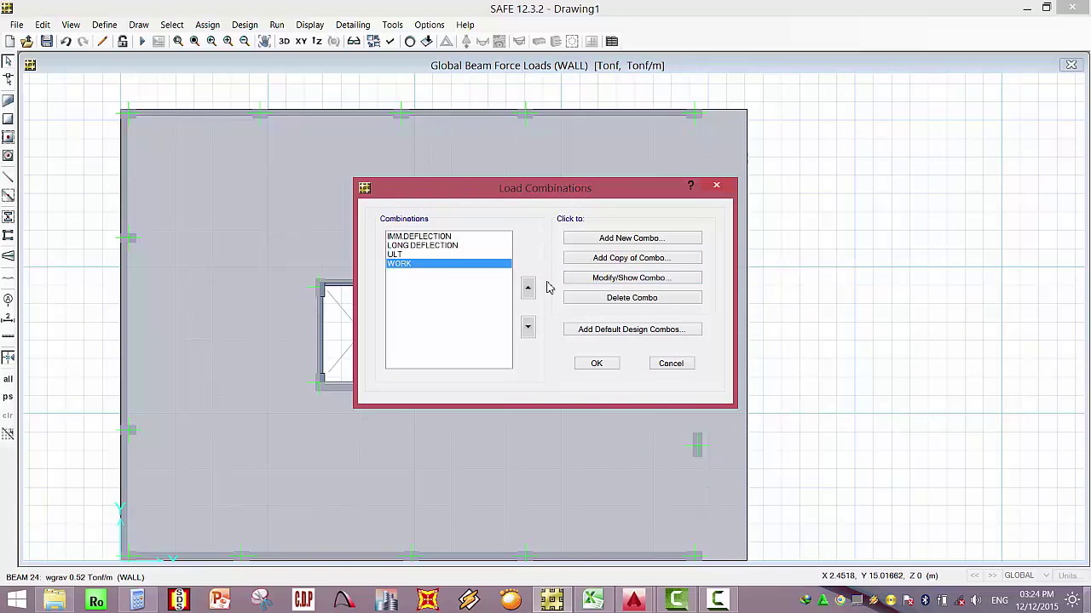
left_click(627, 279)
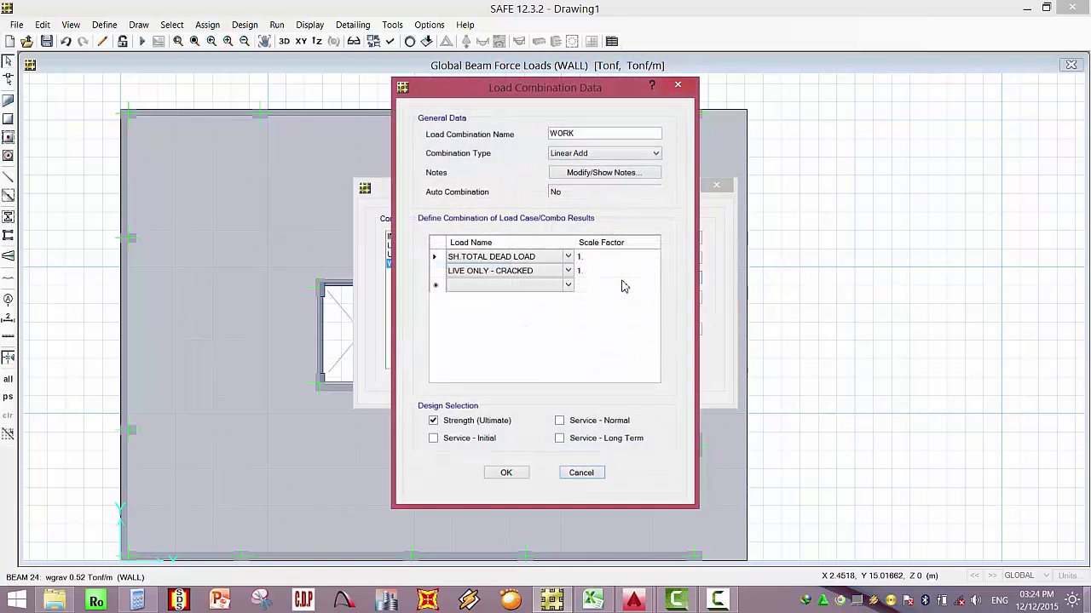
left_click(580, 472)
left_click(670, 364)
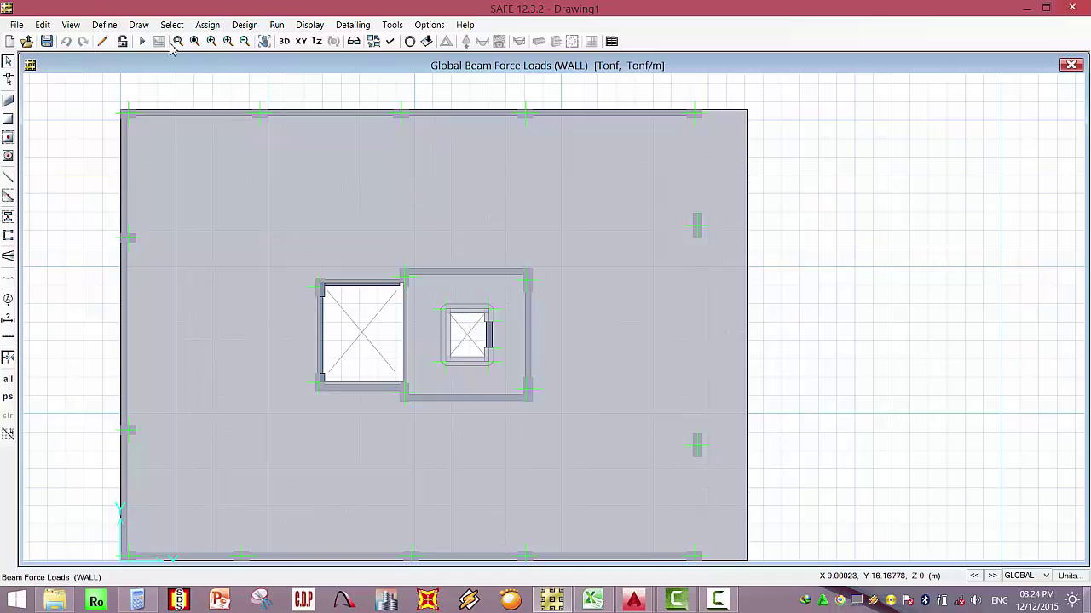
Run the analysis of the slab model.
left_click(142, 42)
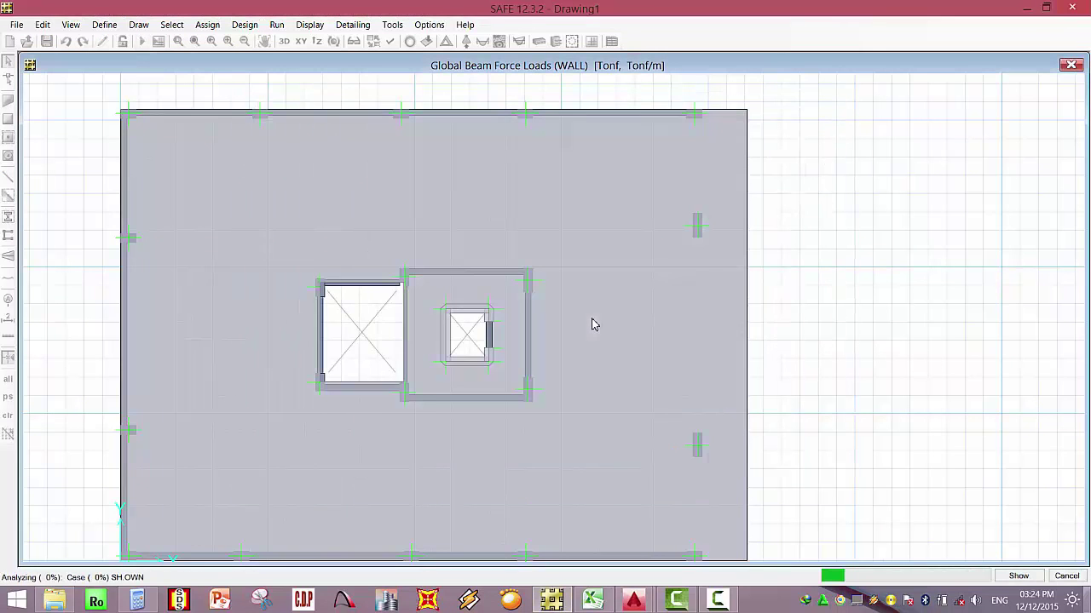
left_click(720, 602)
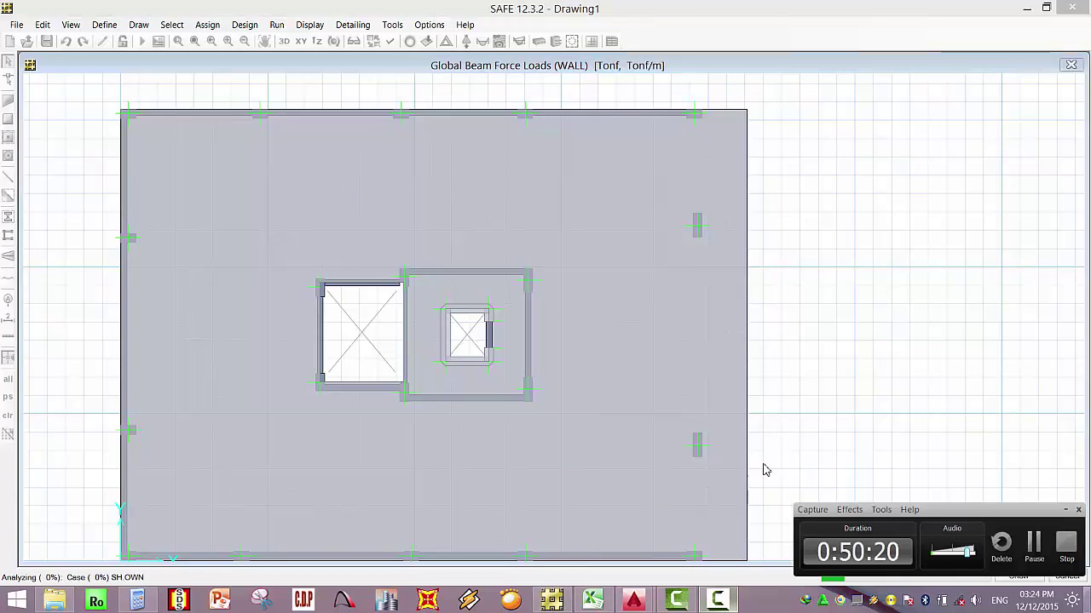
left_click(1033, 545)
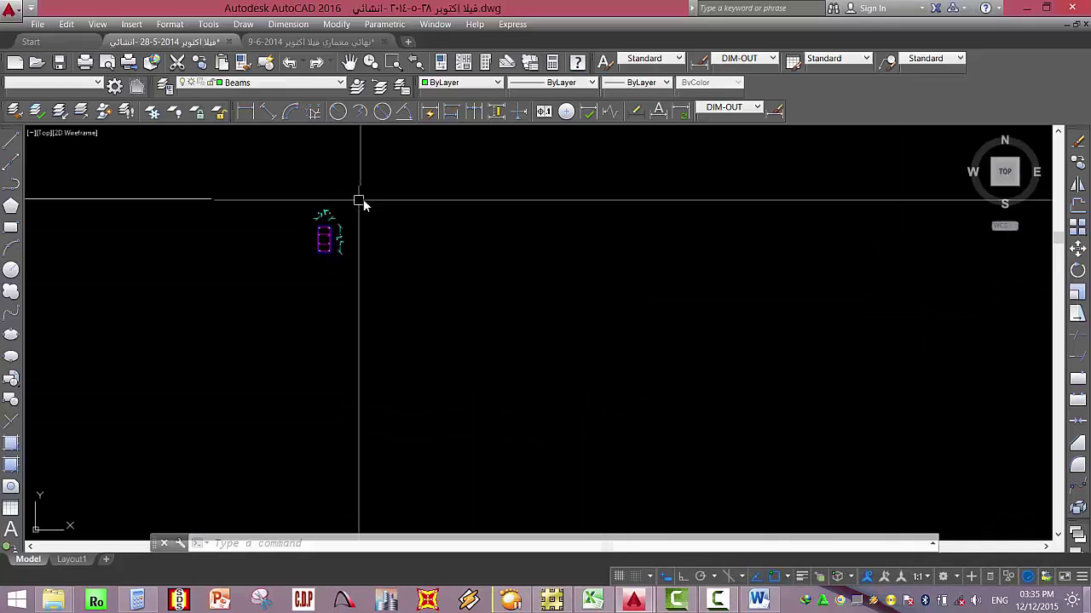
Switch to AutoCAD and scale the rectangular reinforced section detail, including its dimensions, by a factor of 4.
left_click(357, 192)
left_click(262, 307)
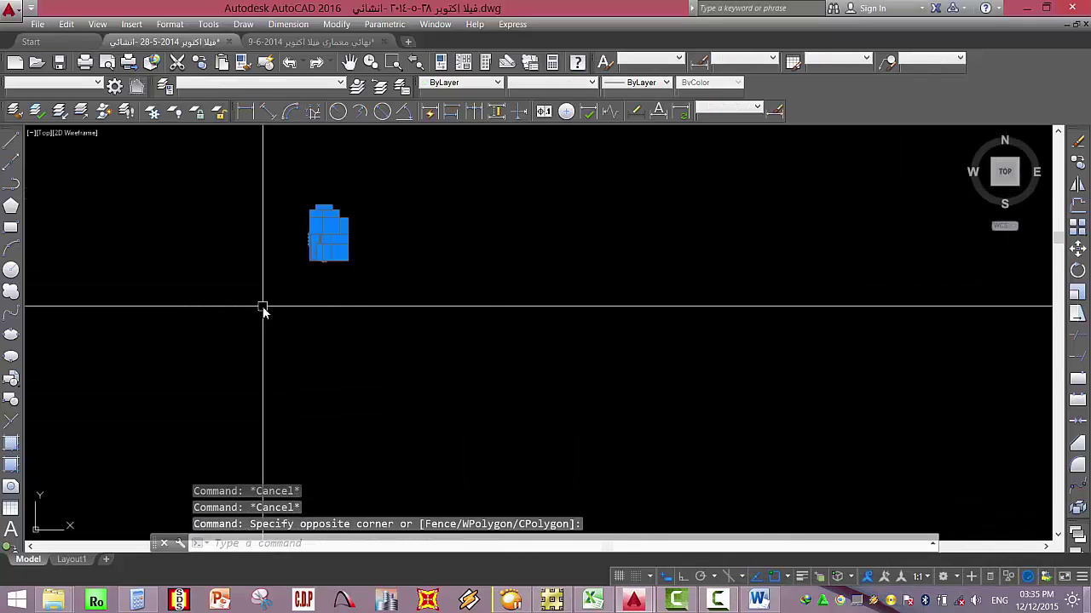
left_click(718, 602)
left_click(718, 602)
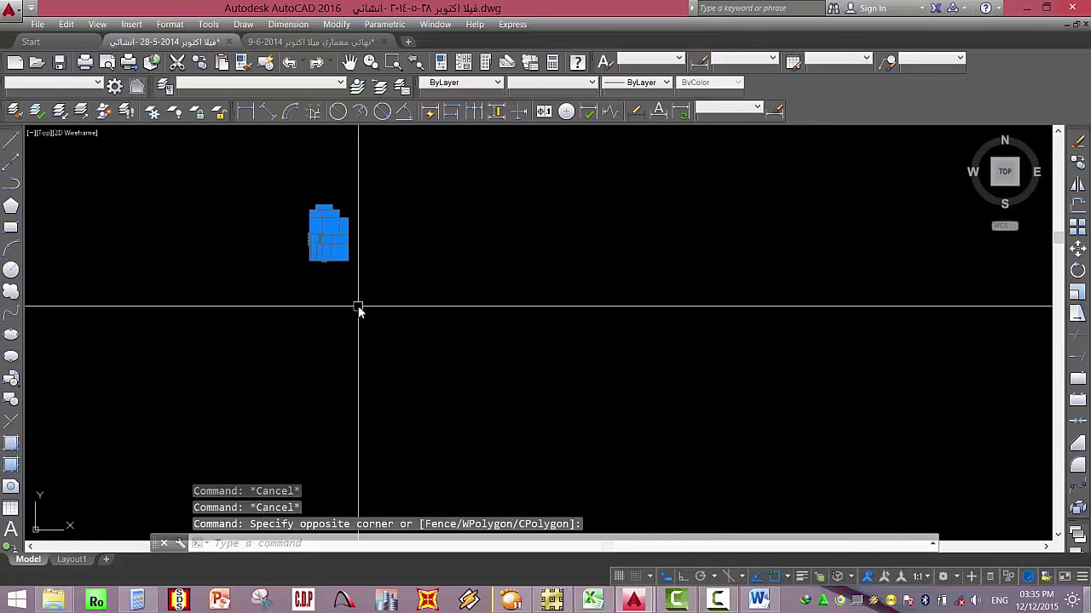
scroll(352, 247, "up", 1)
scroll(352, 247, "up", 2)
type("sc")
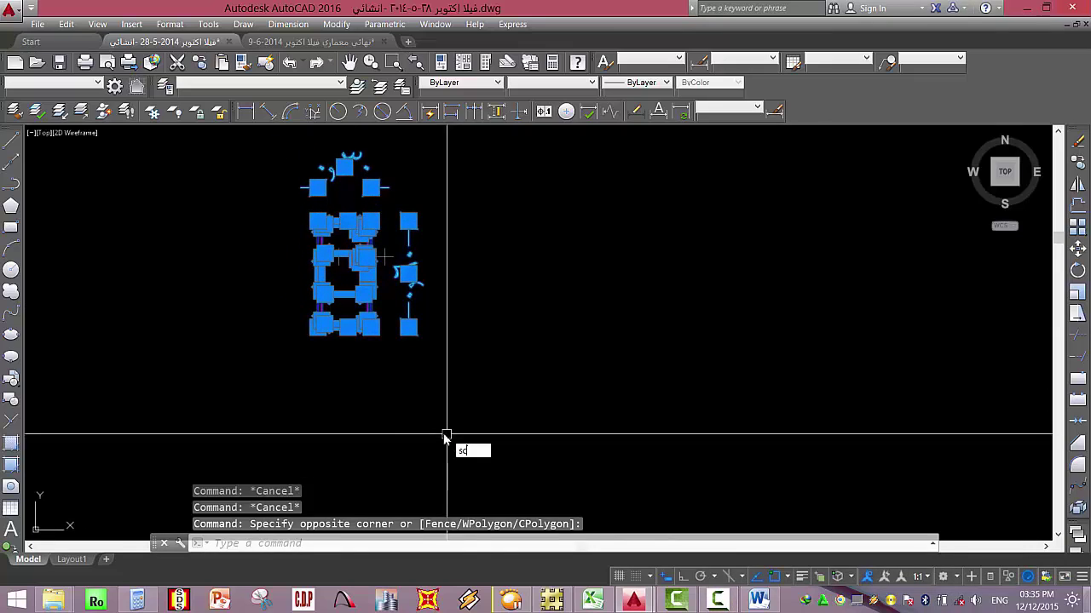
key("Return")
left_click(371, 283)
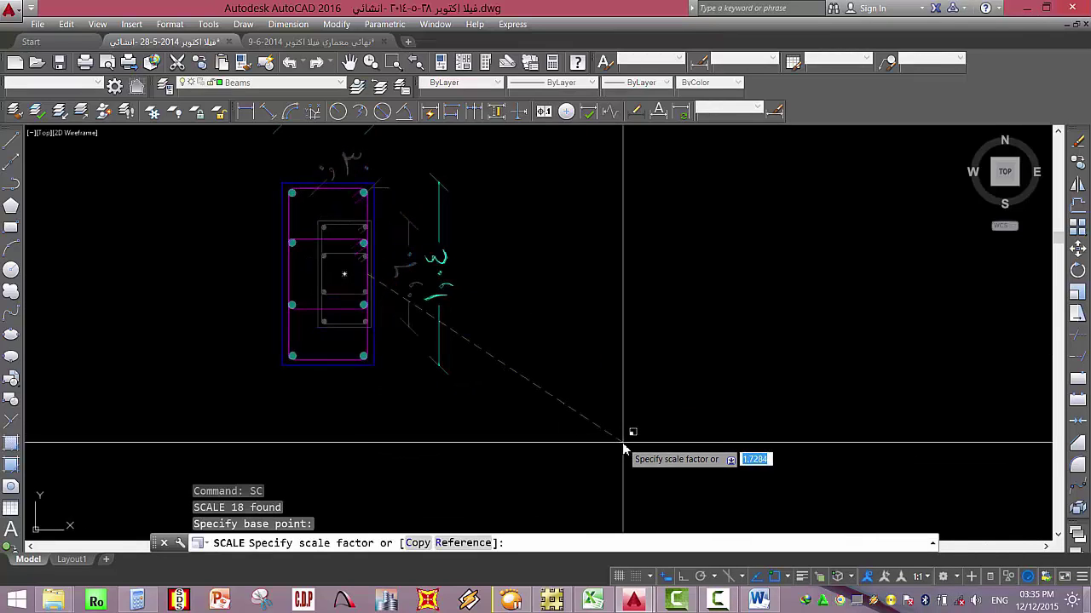
type("4")
key("Return")
scroll(550, 443, "down", 5)
key("Escape")
key("Escape")
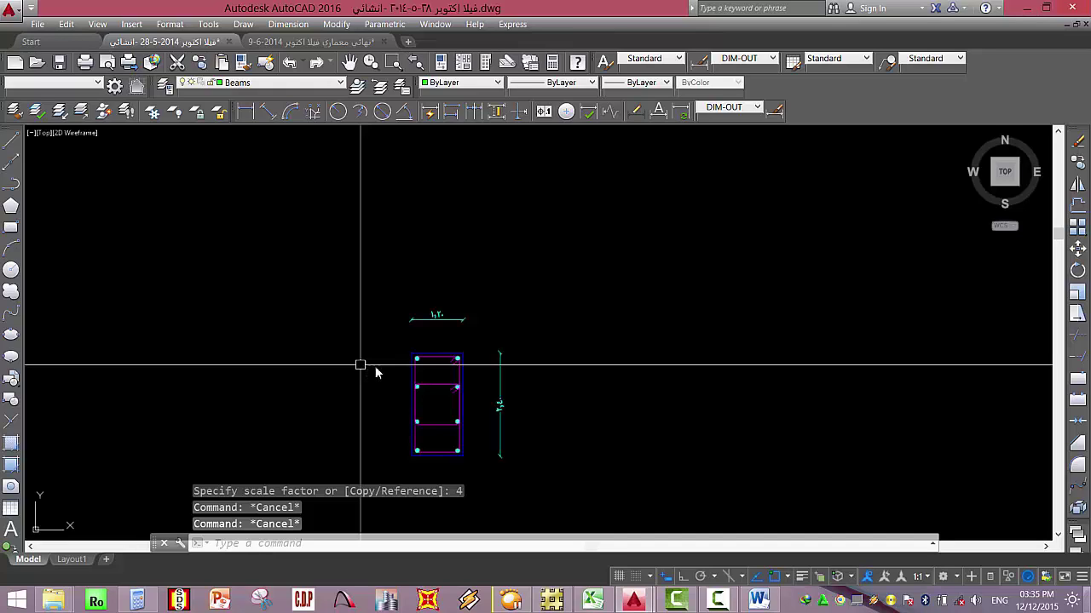
middle_click_drag(319, 358, 326, 292)
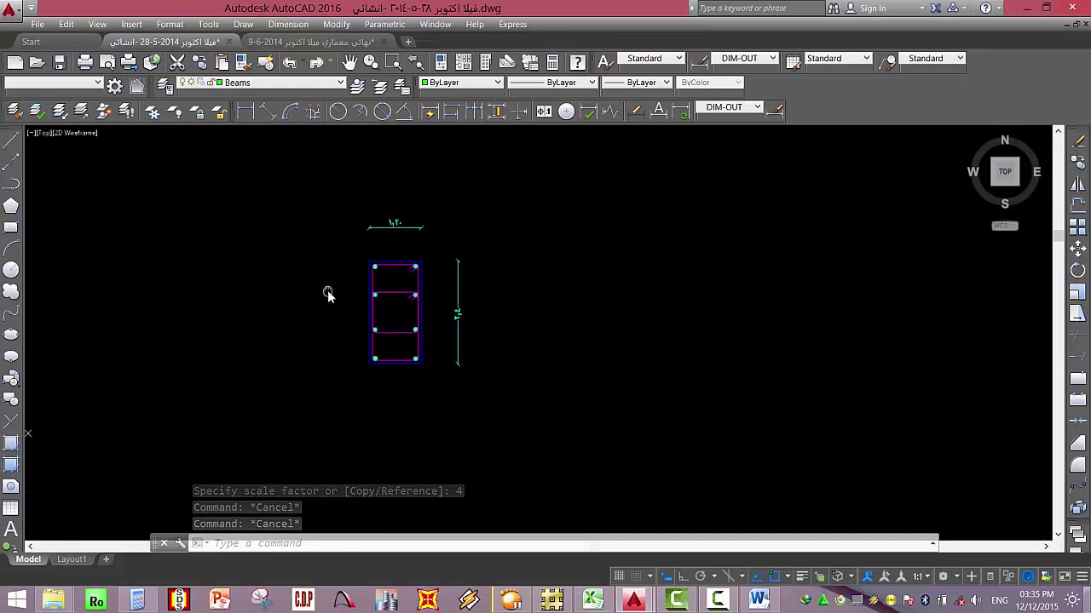
scroll(410, 252, "up", 2)
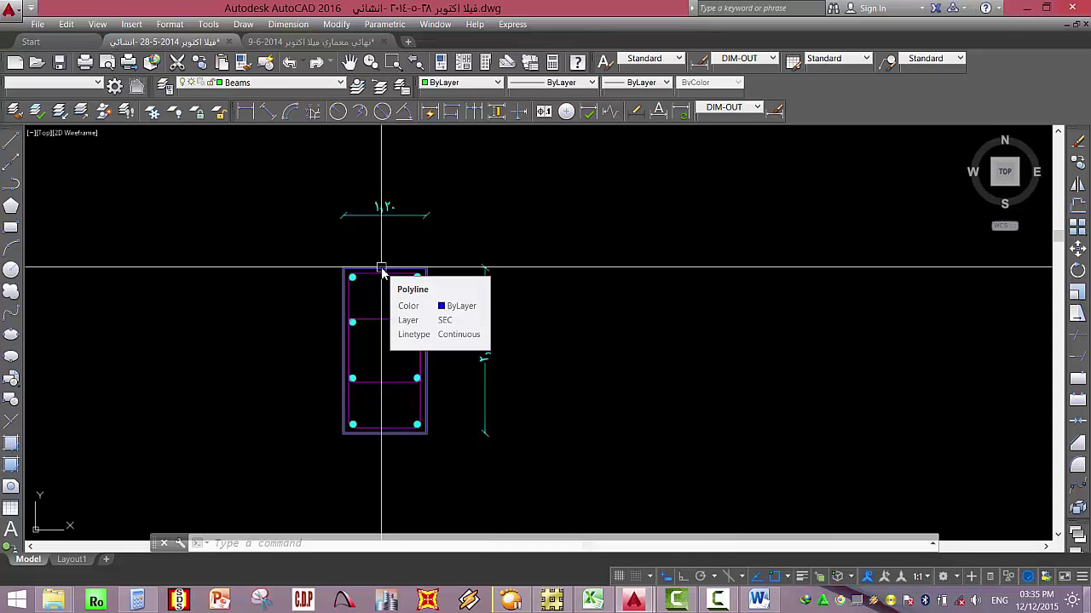
Set the linear dimension scale of the section's width and height dimensions to 0.25.
left_click(426, 214)
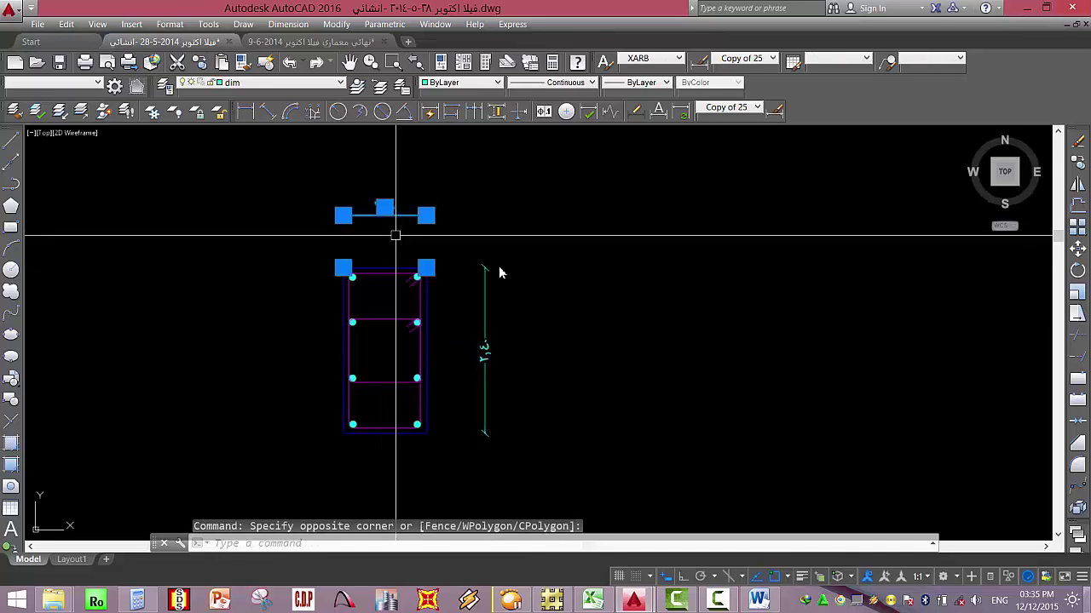
left_click(524, 263)
left_click(462, 316)
type("mo")
key("Return")
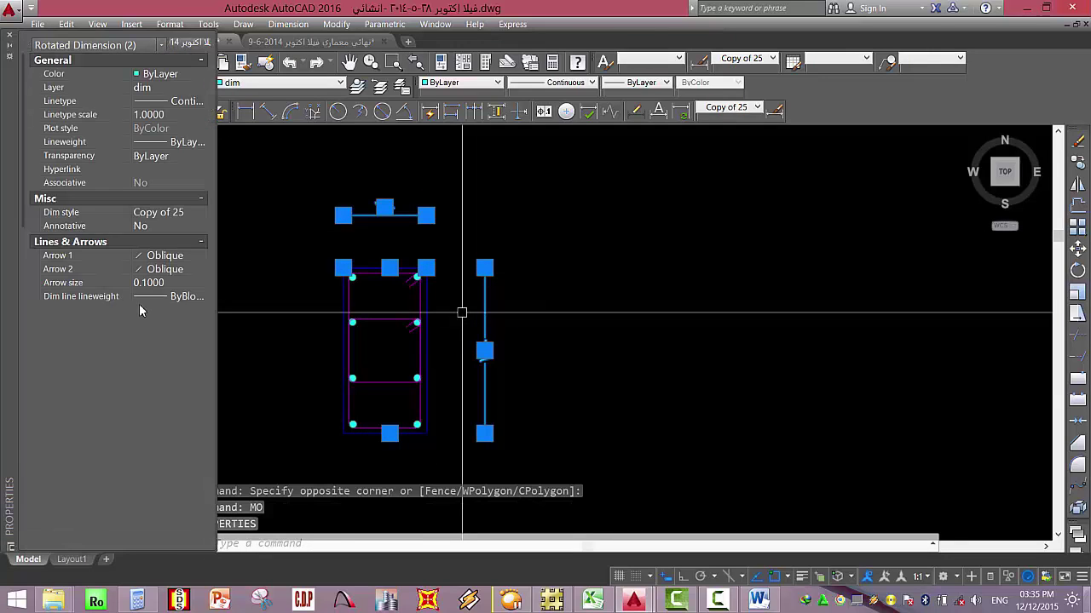
scroll(26, 226, "down", 12)
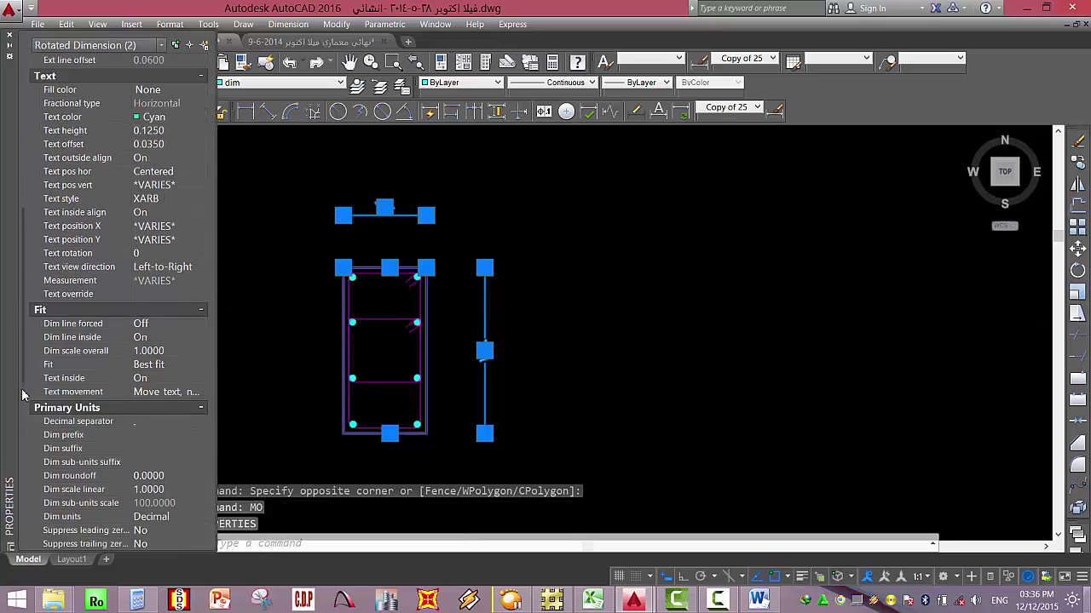
scroll(32, 449, "down", 1)
left_click(147, 309)
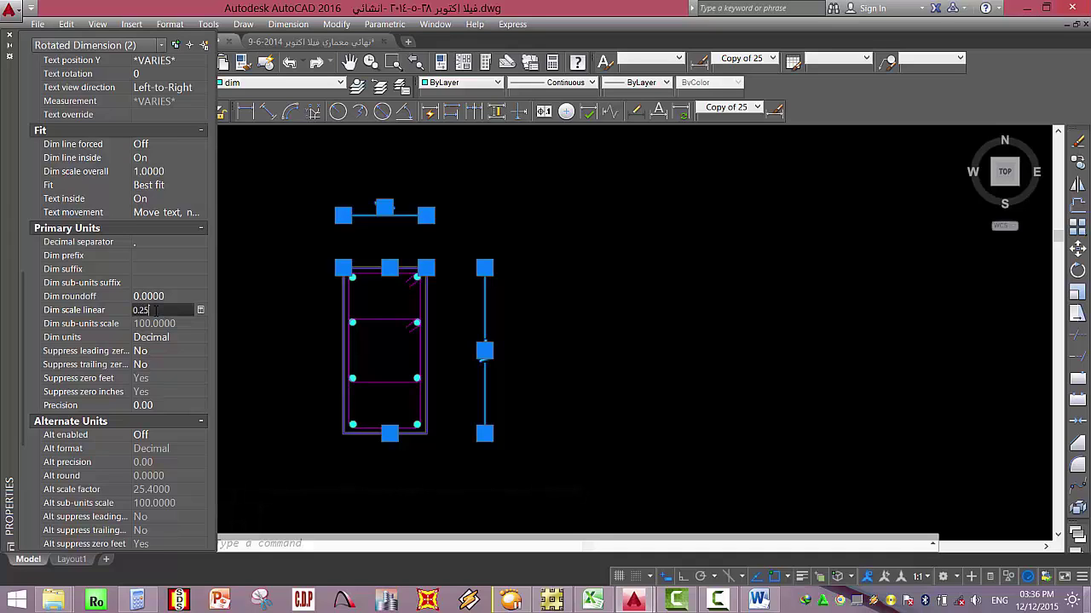
key("Return")
key("Escape")
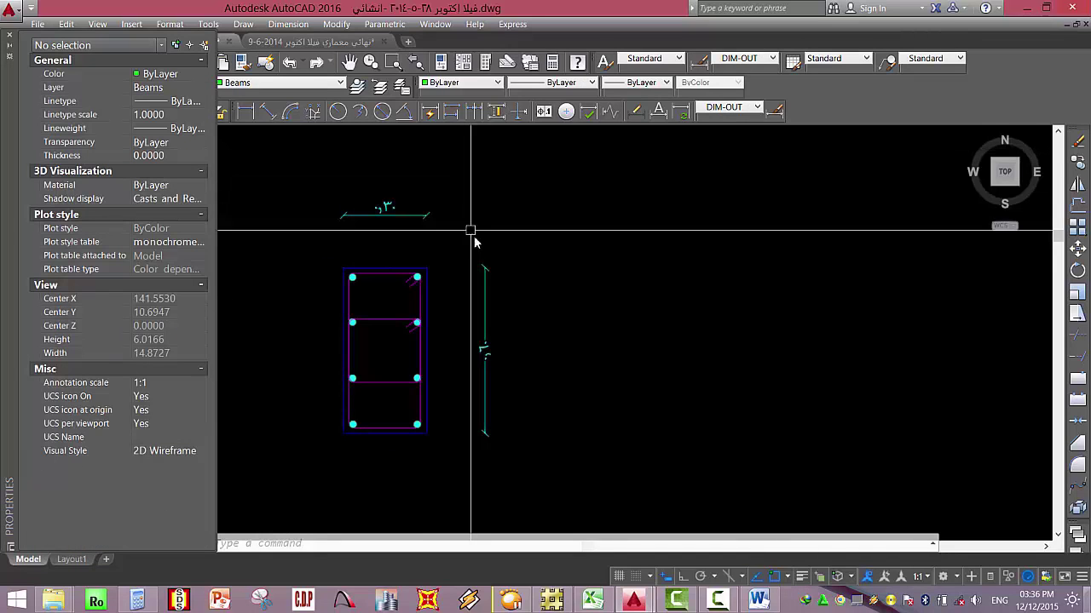
left_click(10, 37)
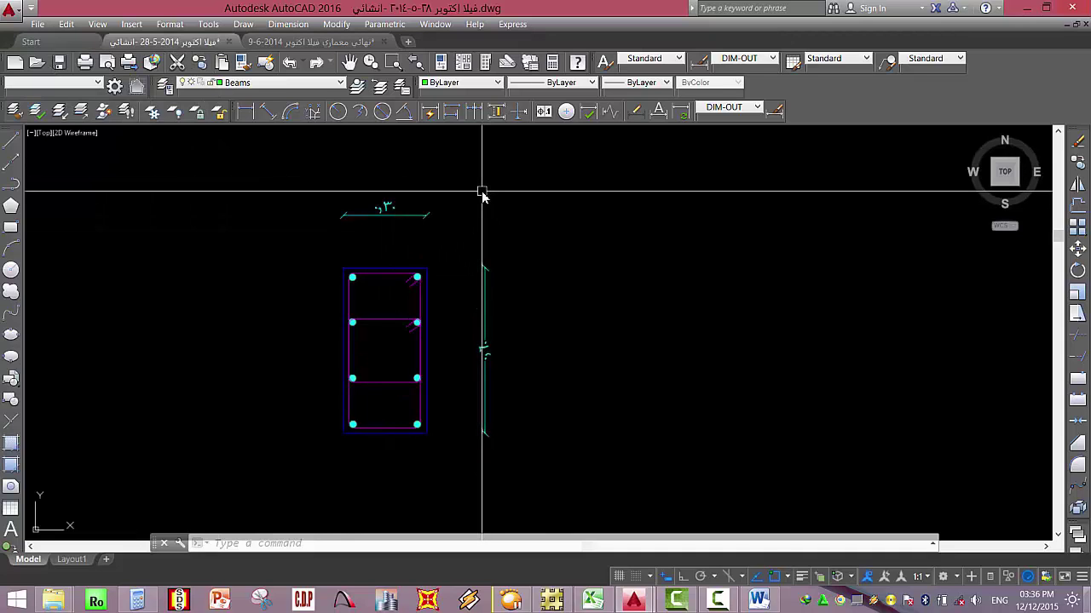
Compare the enlarged section with the column plan sheet, and undo its dimension scale change and its scaling.
scroll(491, 207, "down", 6)
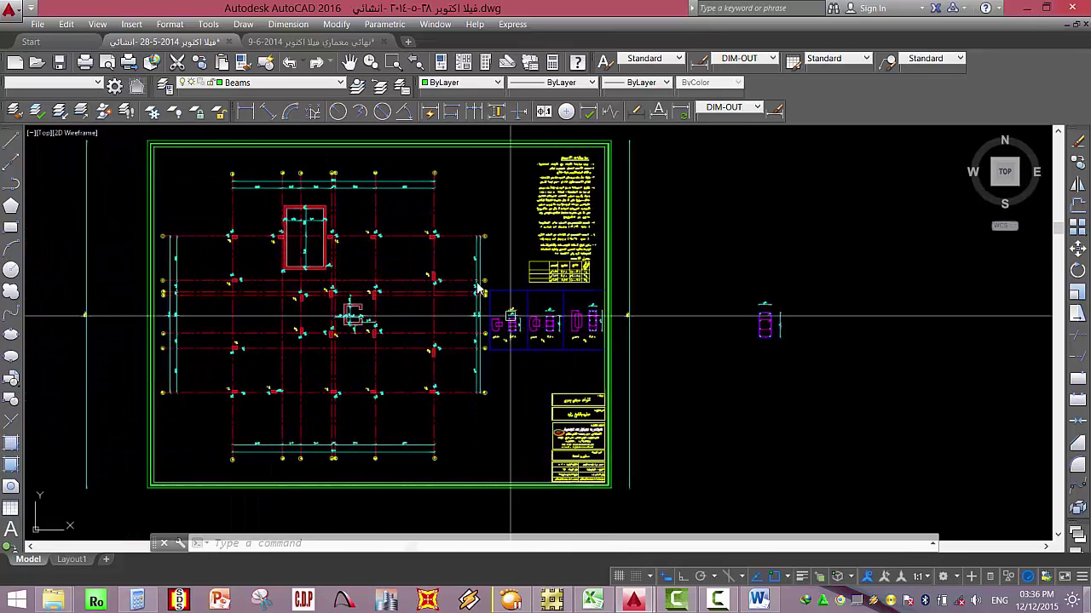
middle_click_drag(151, 159, 395, 222)
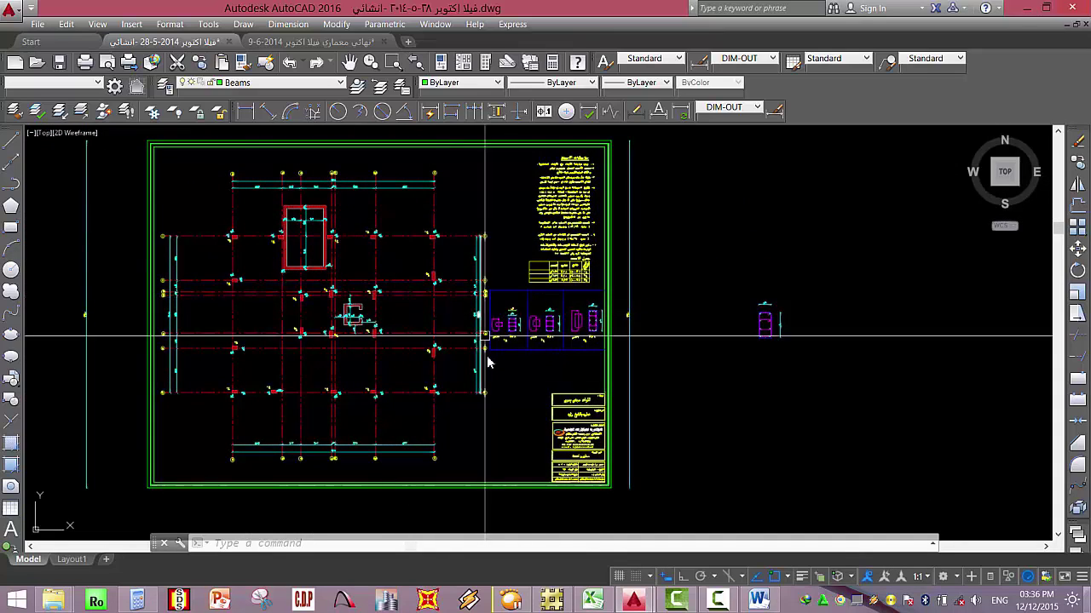
middle_click_drag(735, 389, 580, 414)
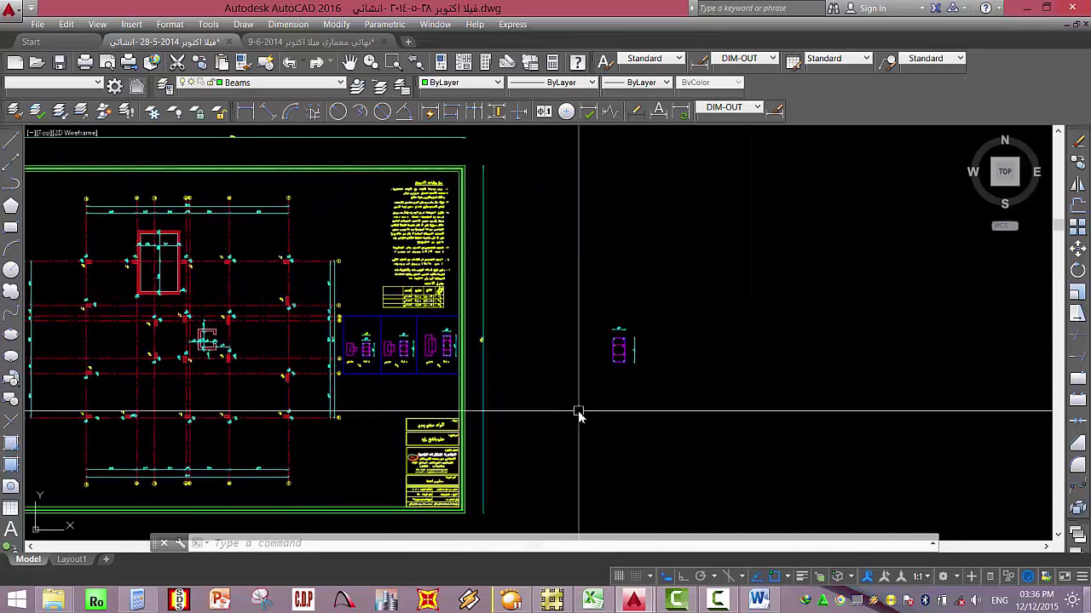
key("ctrl+z")
key("ctrl+z")
key("ctrl+z")
key("ctrl+z")
key("ctrl+z")
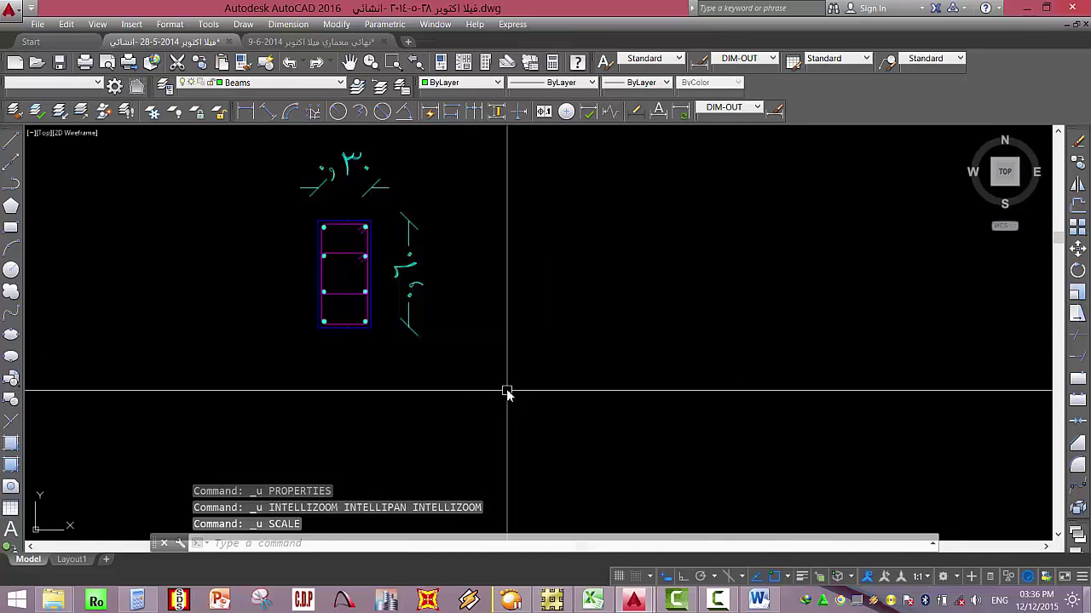
Scale the whole section detail with its dimensions by a factor of 10, from a base point near its lower right.
scroll(507, 392, "down", 3)
scroll(499, 390, "up", 3)
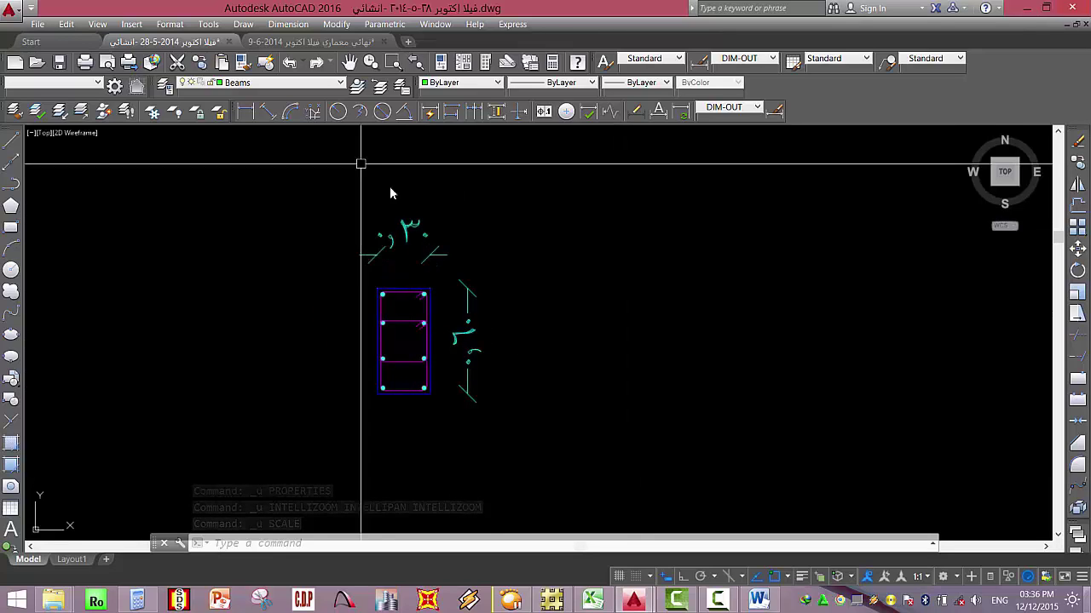
scroll(480, 312, "down", 6)
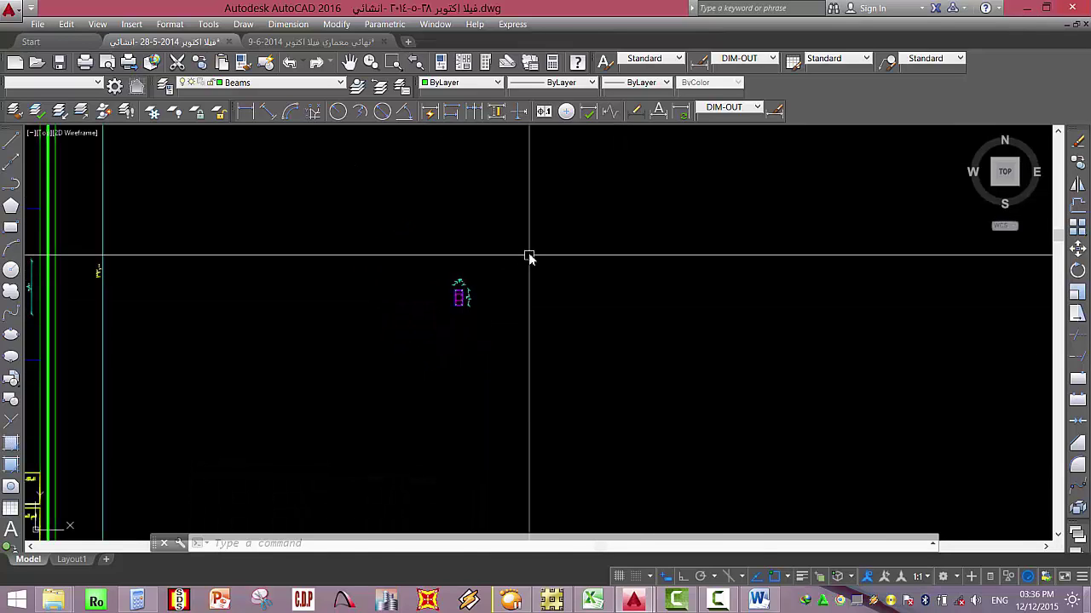
left_click(529, 253)
left_click(451, 337)
left_click(519, 244)
left_click(363, 432)
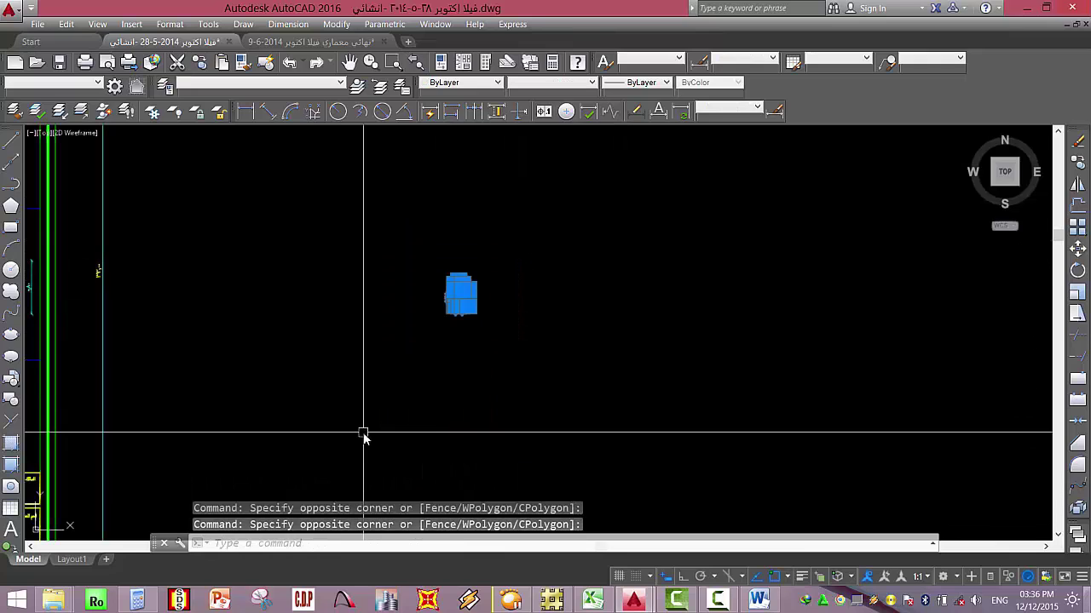
type("sc")
key("Return")
left_click(471, 303)
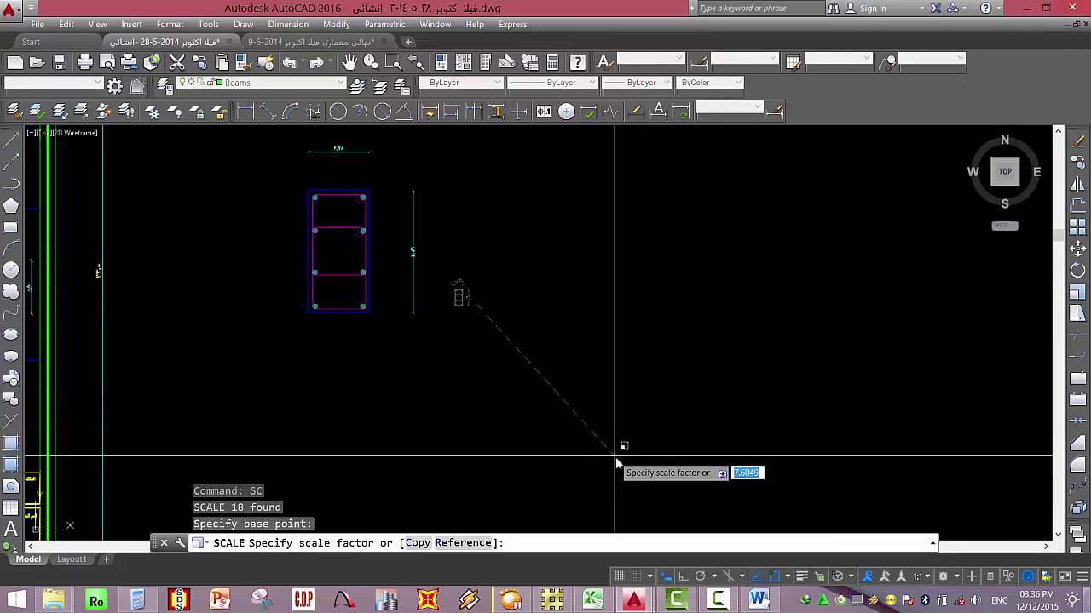
type("10")
key("Return")
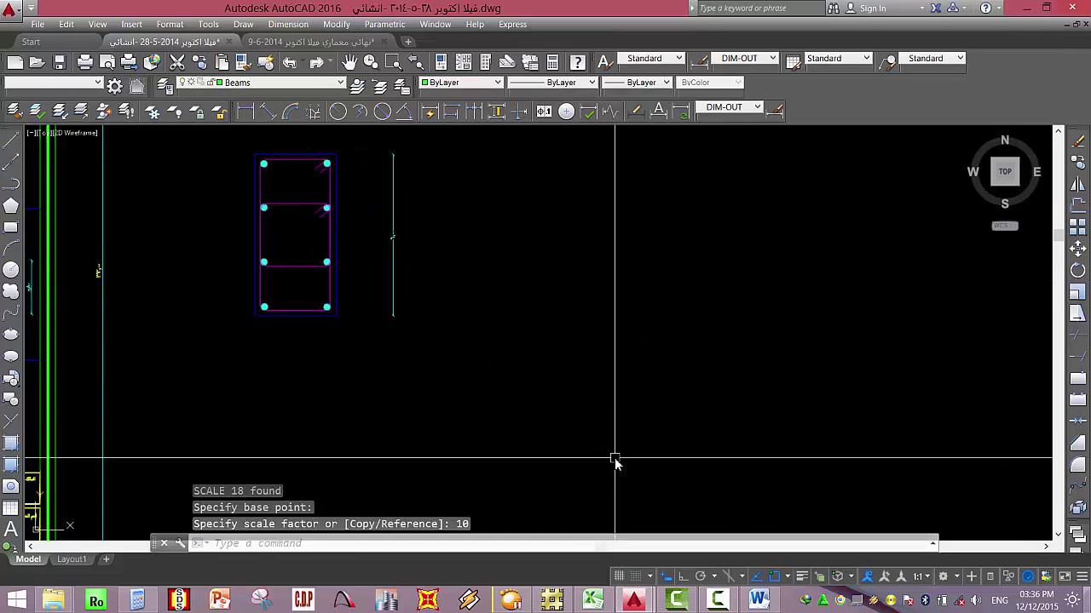
Set the linear dimension scale of the enlarged section's width and height dimensions to 0.1.
scroll(426, 275, "up", 4)
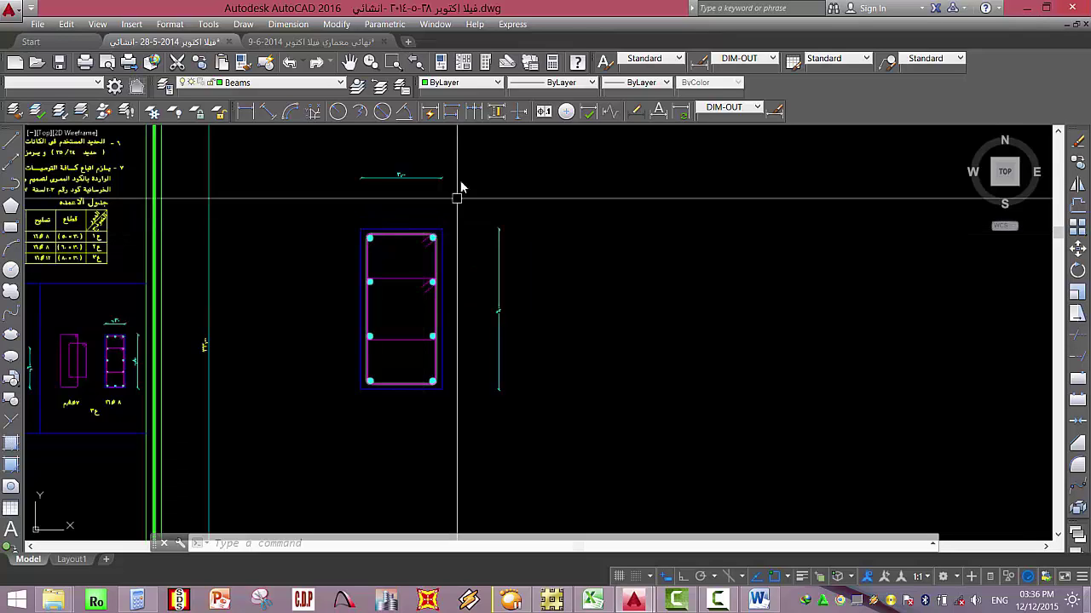
left_click(469, 162)
left_click(320, 180)
left_click(517, 186)
left_click(472, 278)
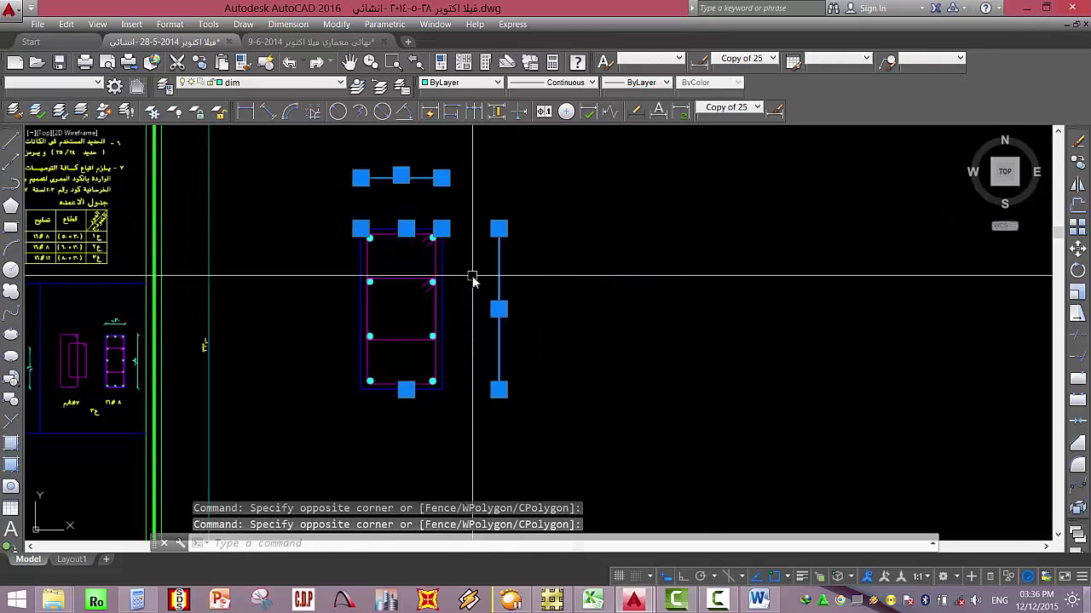
type("mo")
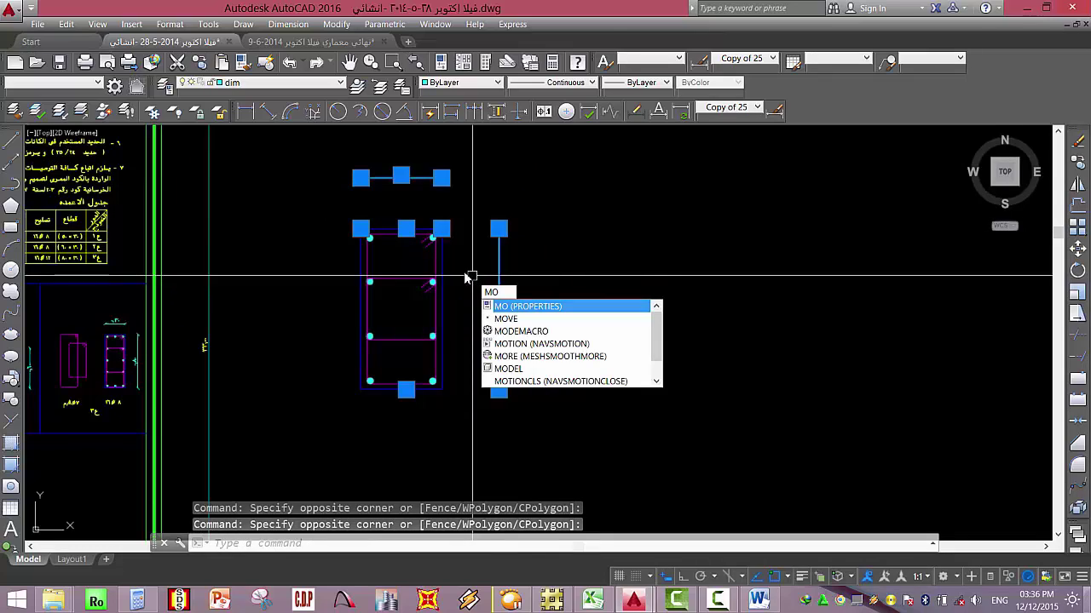
key("Return")
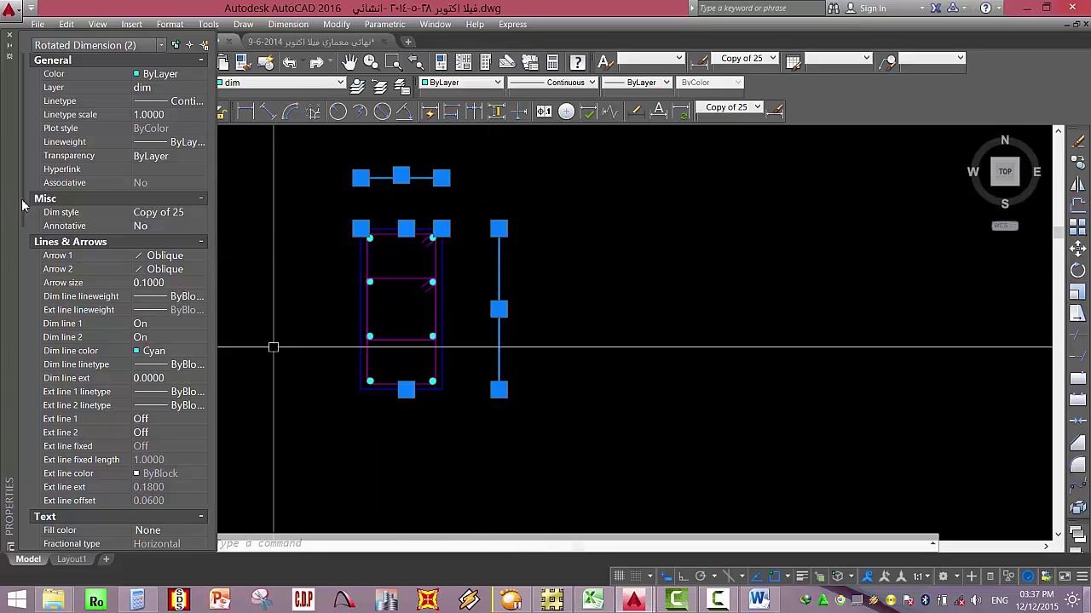
left_click_drag(23, 205, 38, 405)
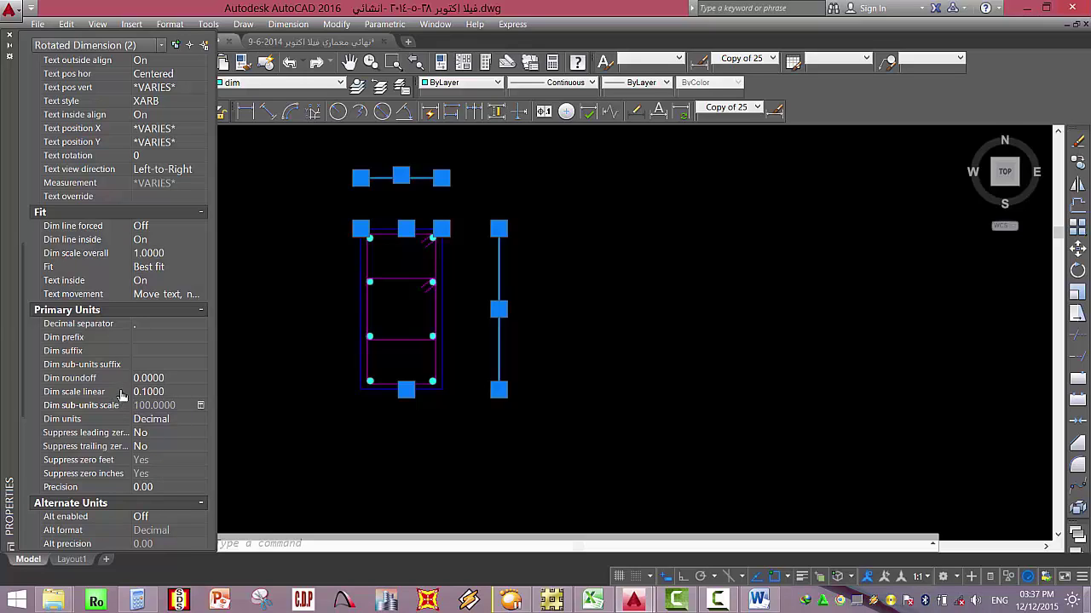
left_click(9, 39)
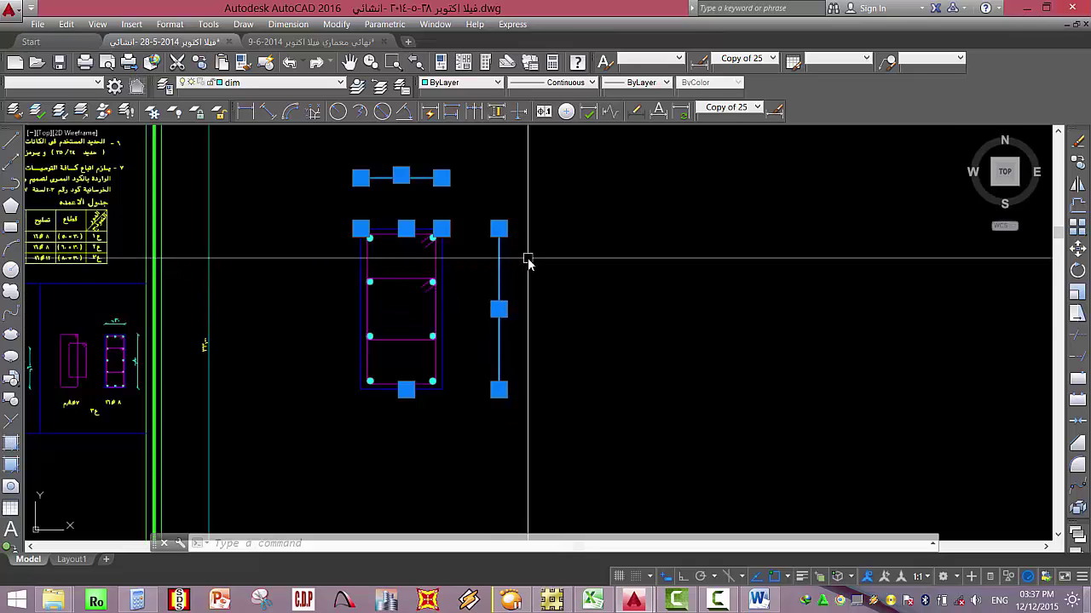
key("Escape")
key("Escape")
Undo the section's dimension scale change and its scaling, and delete the whole section detail with its dimensions.
scroll(412, 180, "up", 3)
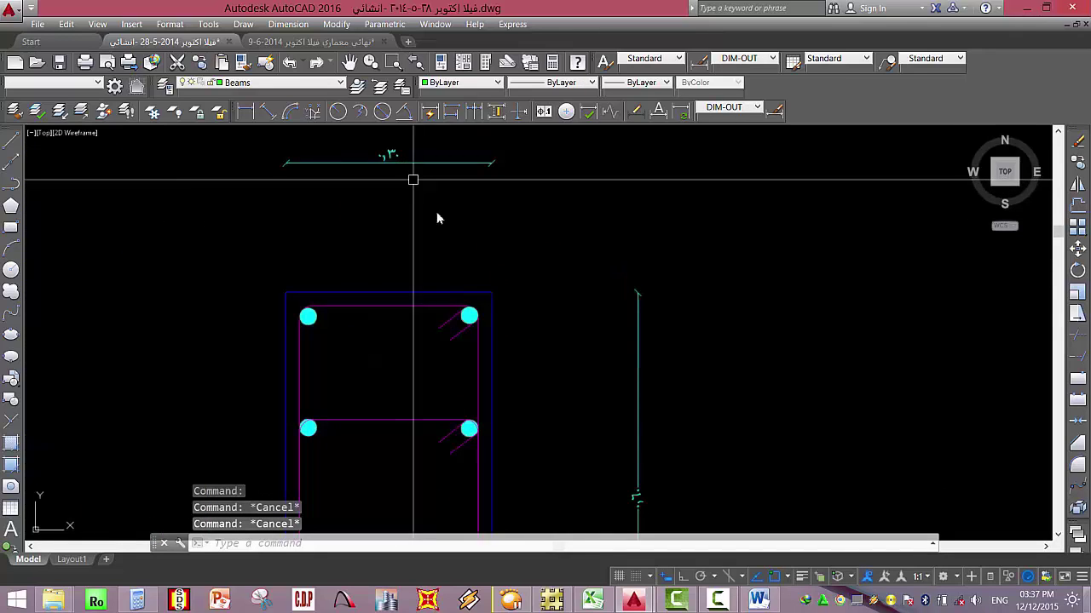
scroll(415, 175, "down", 2)
scroll(582, 289, "up", 2)
scroll(584, 392, "down", 2)
scroll(584, 419, "up", 1)
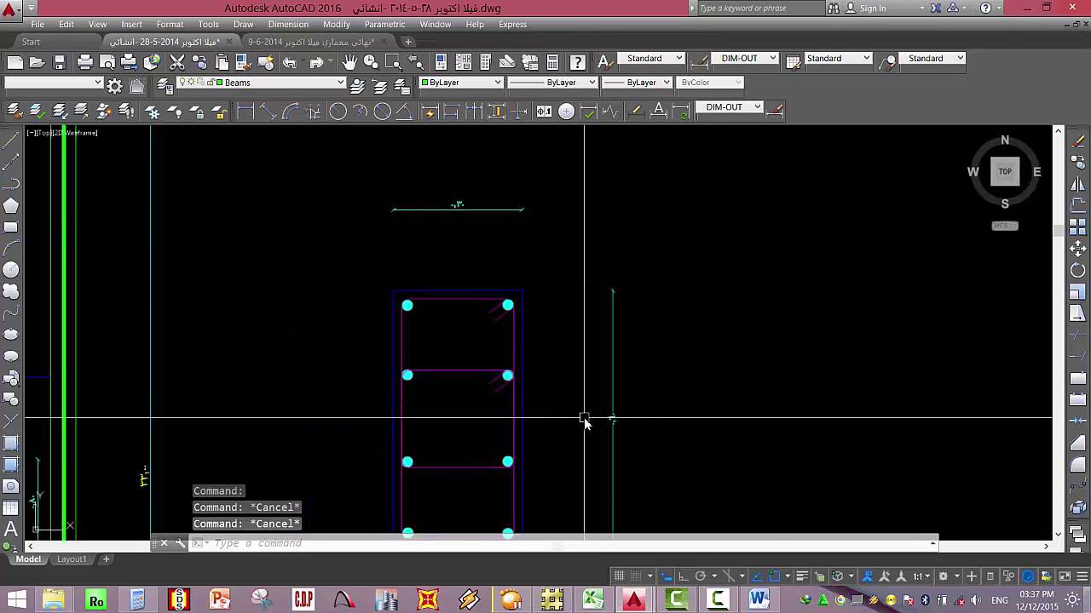
scroll(584, 420, "down", 2)
scroll(584, 419, "down", 3)
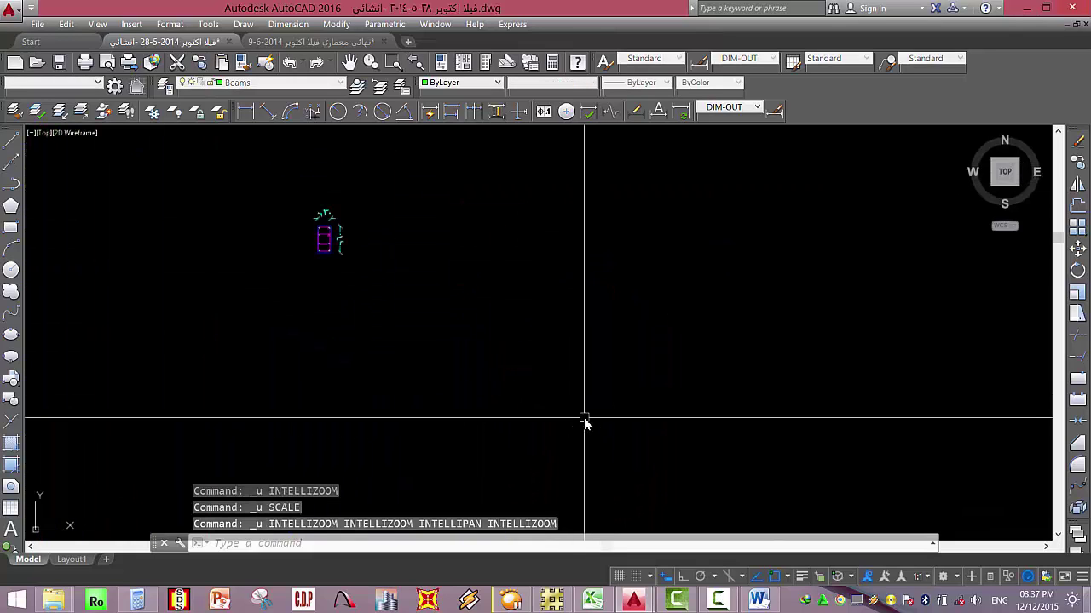
left_click(395, 178)
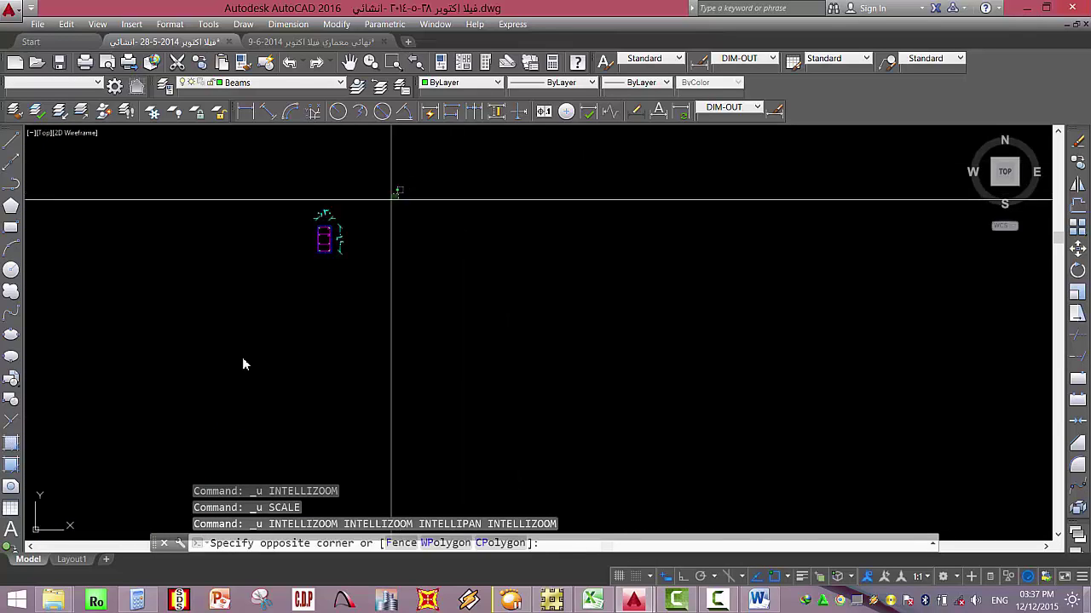
key("Delete")
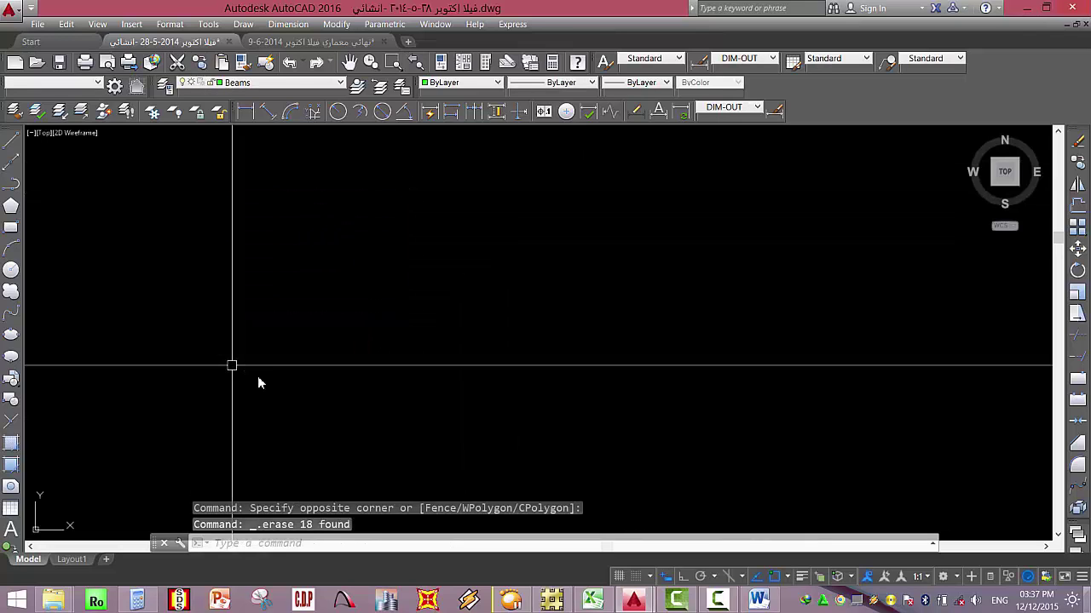
Try to measure the height of the reinforced footing in the retaining wall section 1-1 with the DIST command.
mouse_move(231, 368)
middle_mouse_down()
mouse_move(329, 358)
mouse_move(316, 361)
mouse_move(517, 422)
middle_mouse_up()
scroll(517, 422, "up", 5)
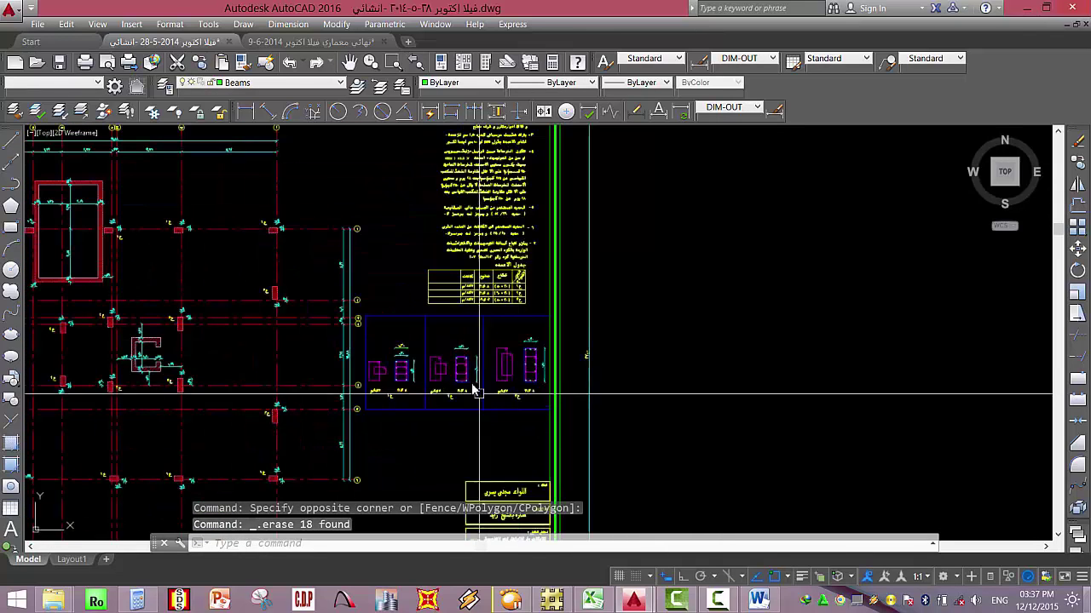
scroll(443, 401, "down", 5)
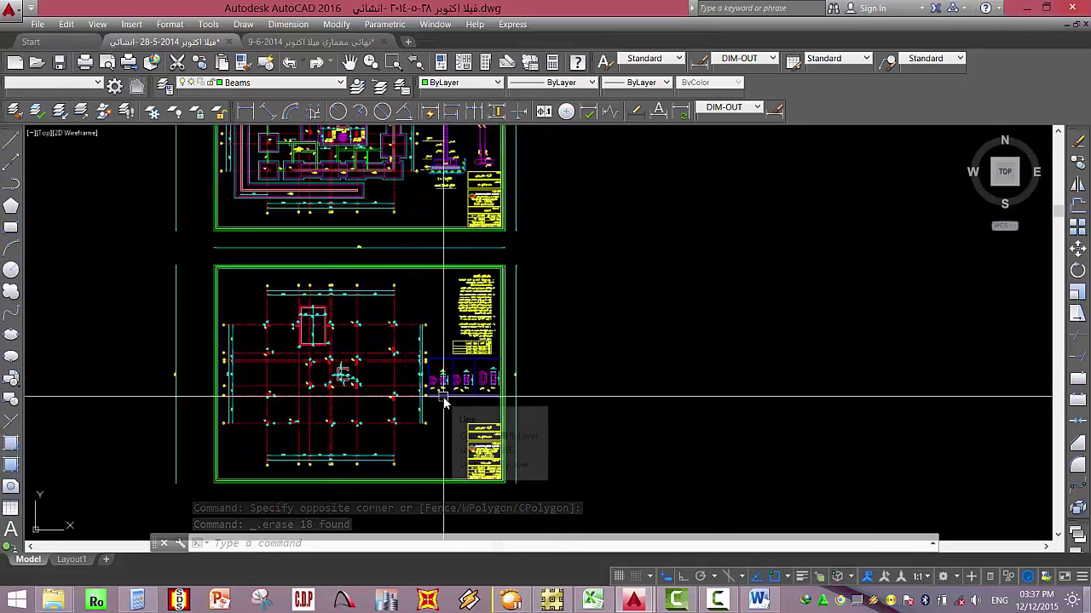
middle_click_drag(498, 220, 513, 353)
scroll(467, 292, "up", 10)
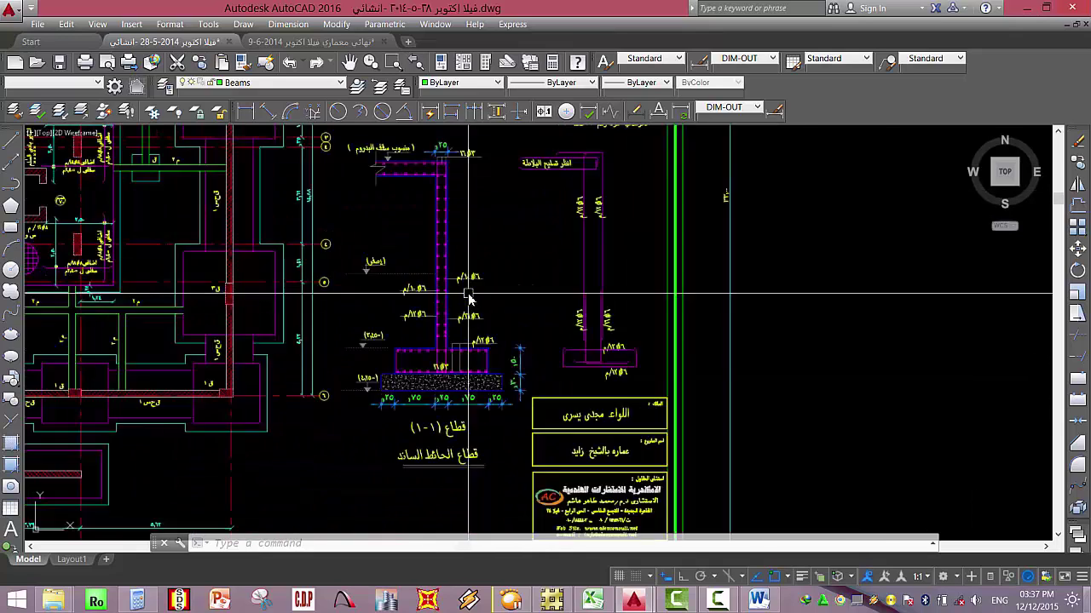
middle_click_drag(530, 434, 519, 404)
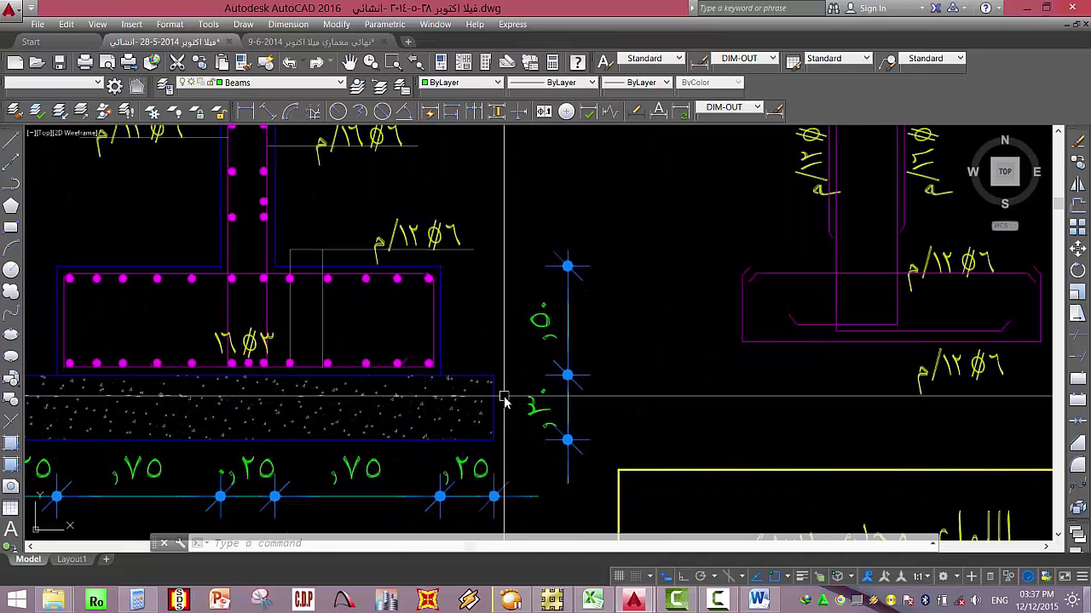
type("dim")
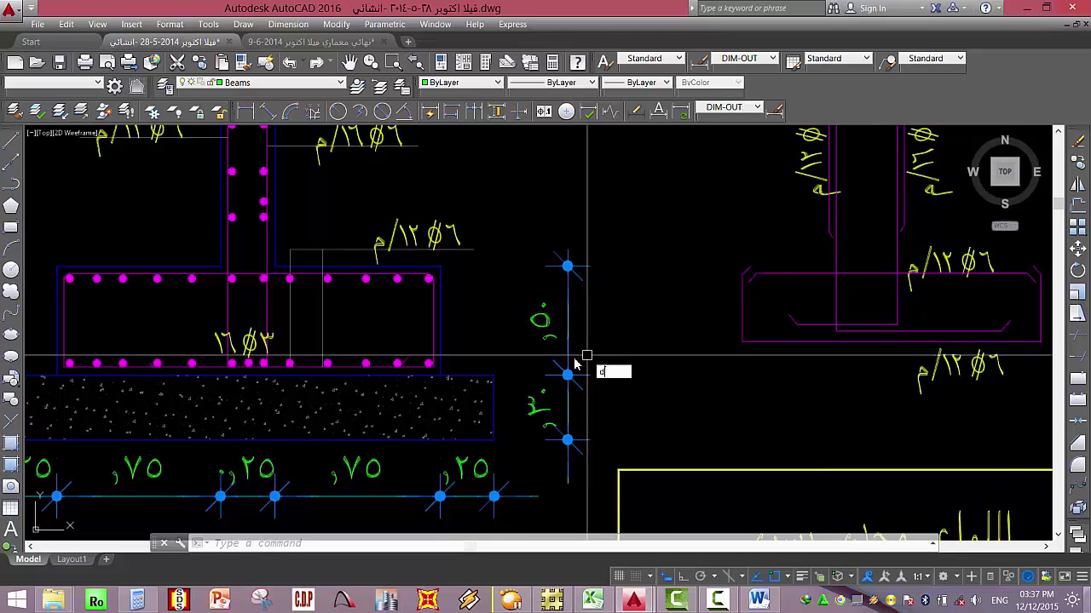
key("Escape")
type("dist")
key("Return")
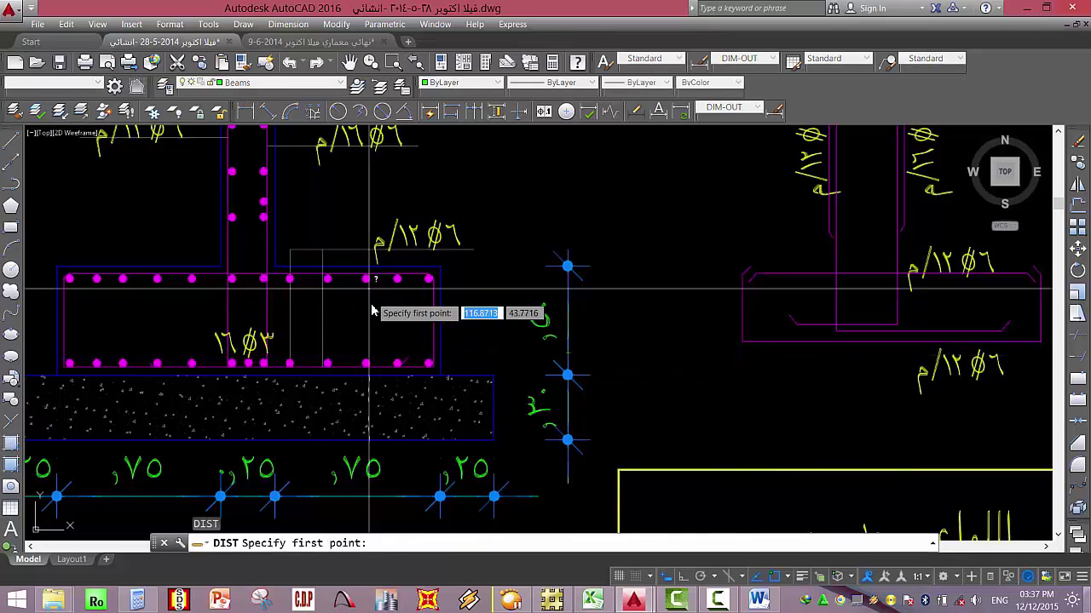
left_click(440, 377)
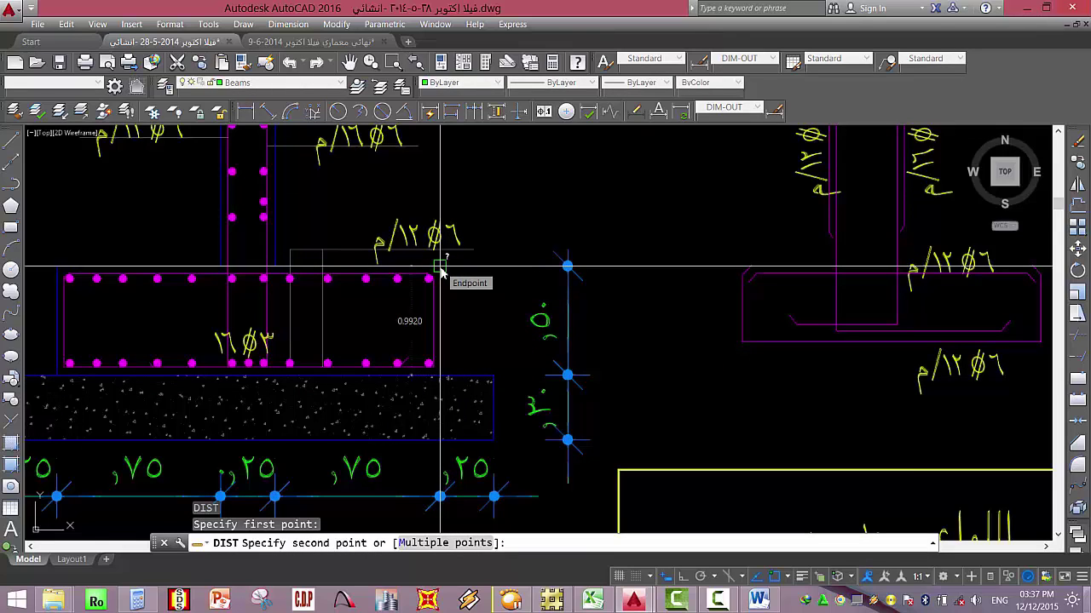
scroll(440, 269, "down", 3)
key("Escape")
key("Escape")
Add a horizontal linear dimension across the wall thickness, below the existing dimension chain of section 1-1.
scroll(304, 370, "up", 6)
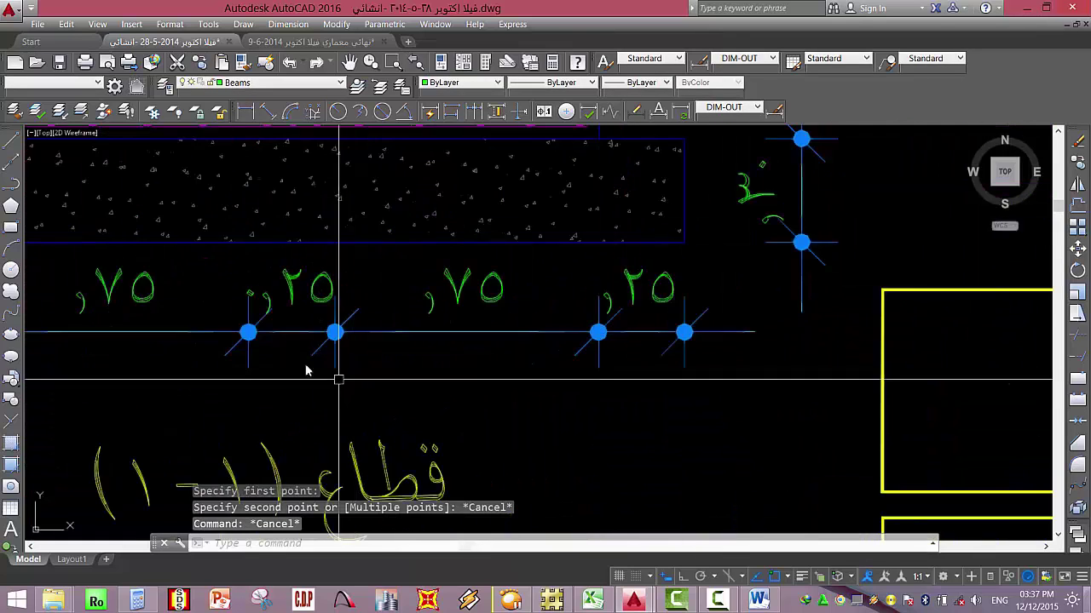
left_click(245, 112)
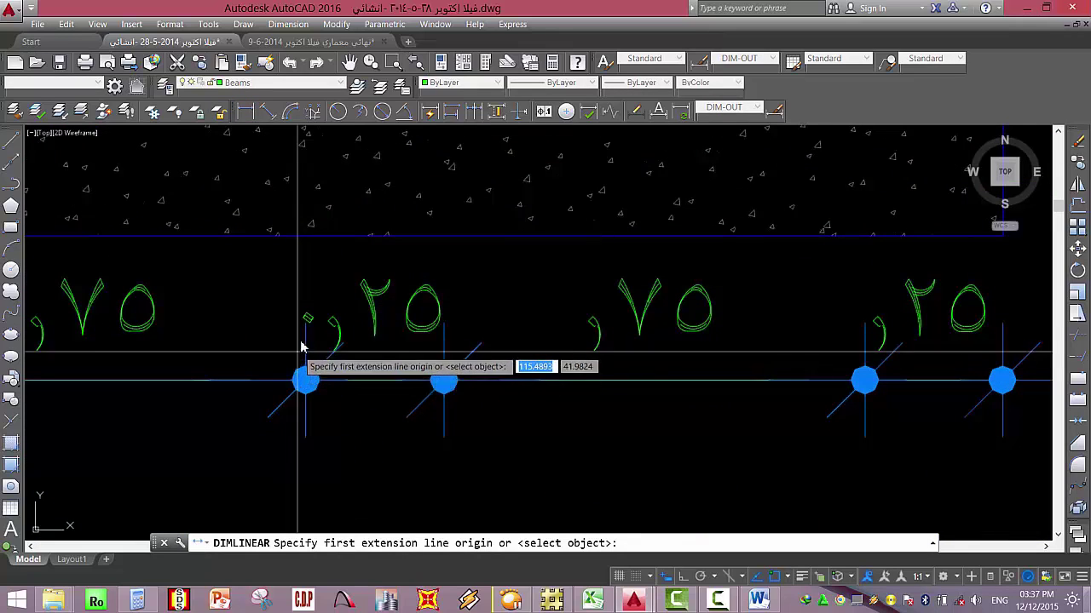
left_click(299, 375)
left_click(443, 381)
scroll(405, 307, "down", 2)
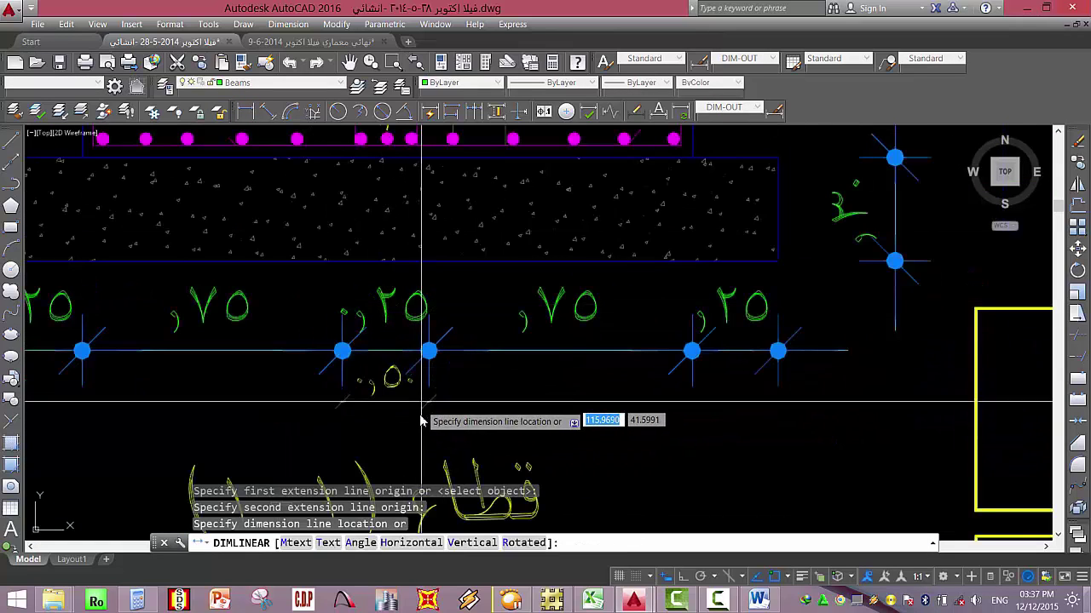
left_click(414, 426)
key("Escape")
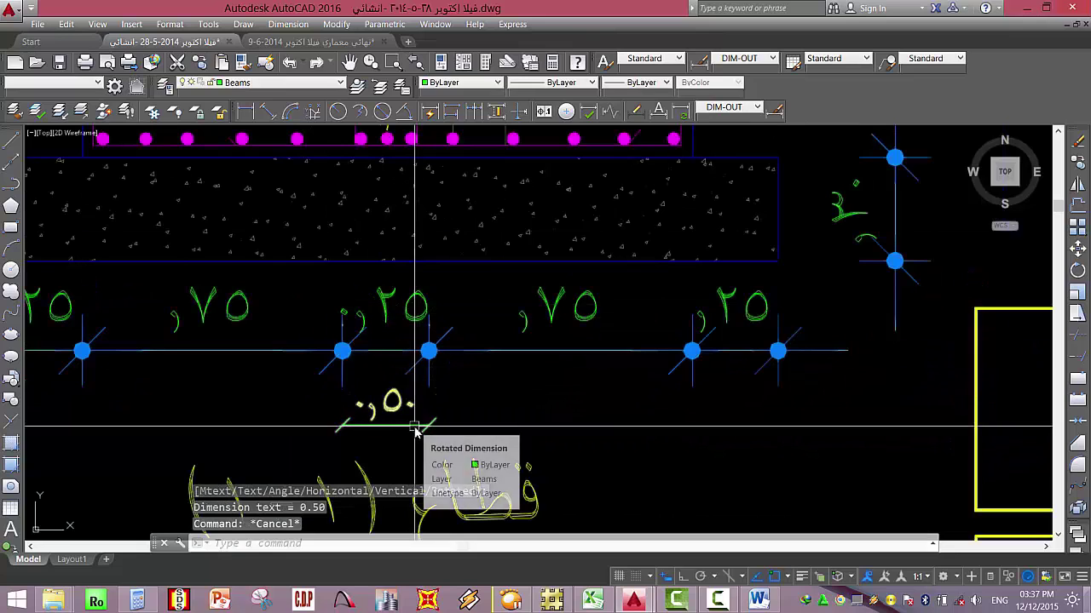
Compare the added wall thickness dimension with the existing dimension above it, and delete the added one.
scroll(387, 358, "down", 2)
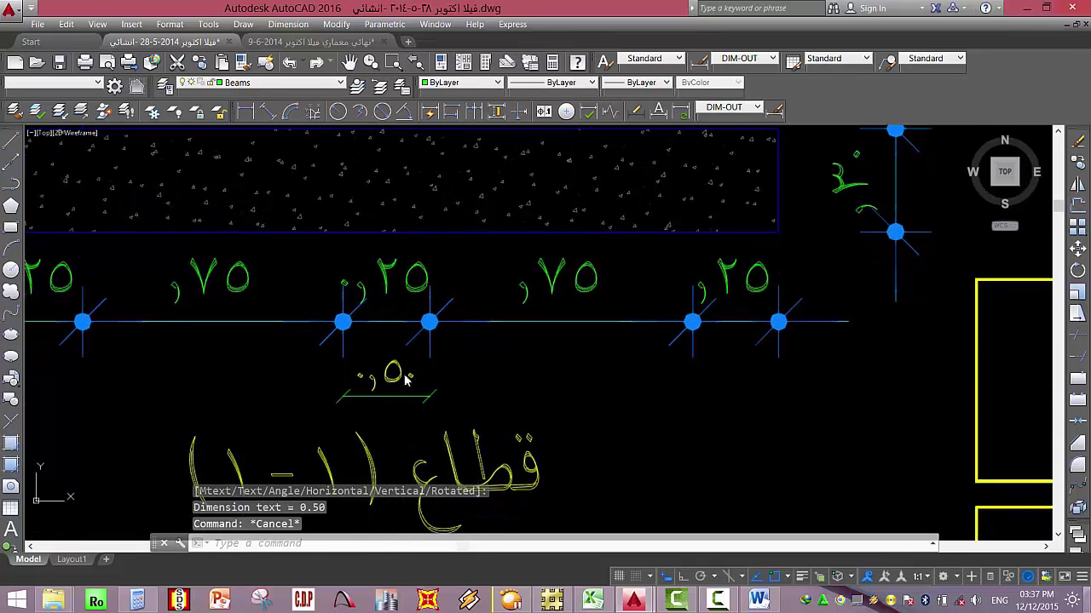
mouse_move(407, 368)
middle_mouse_down()
mouse_move(436, 368)
mouse_move(444, 384)
middle_mouse_up()
left_click(437, 407)
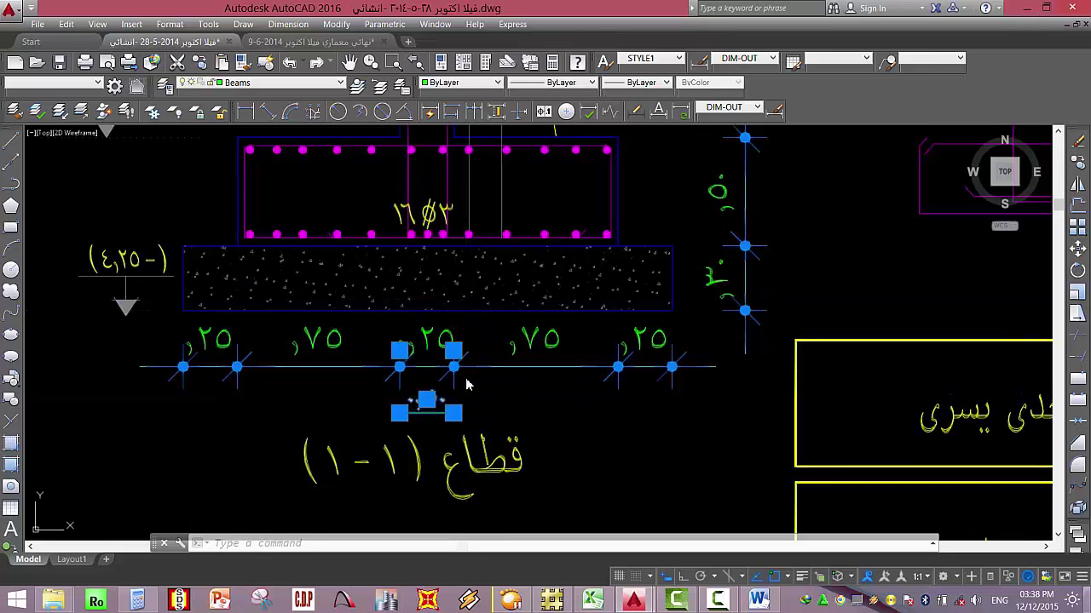
key("Escape")
key("Escape")
key("Escape")
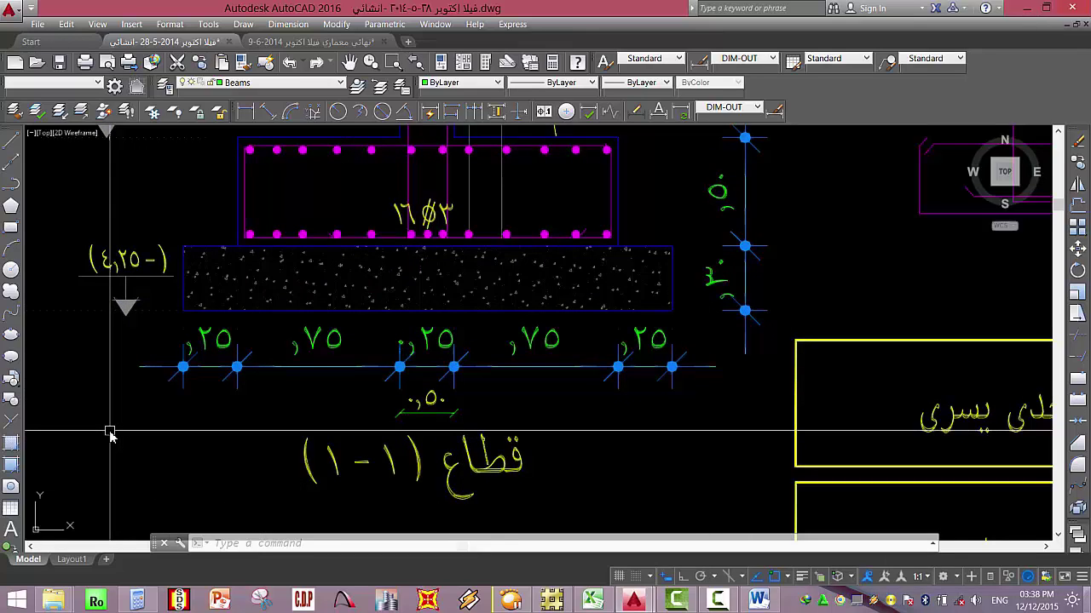
scroll(109, 434, "down", 4)
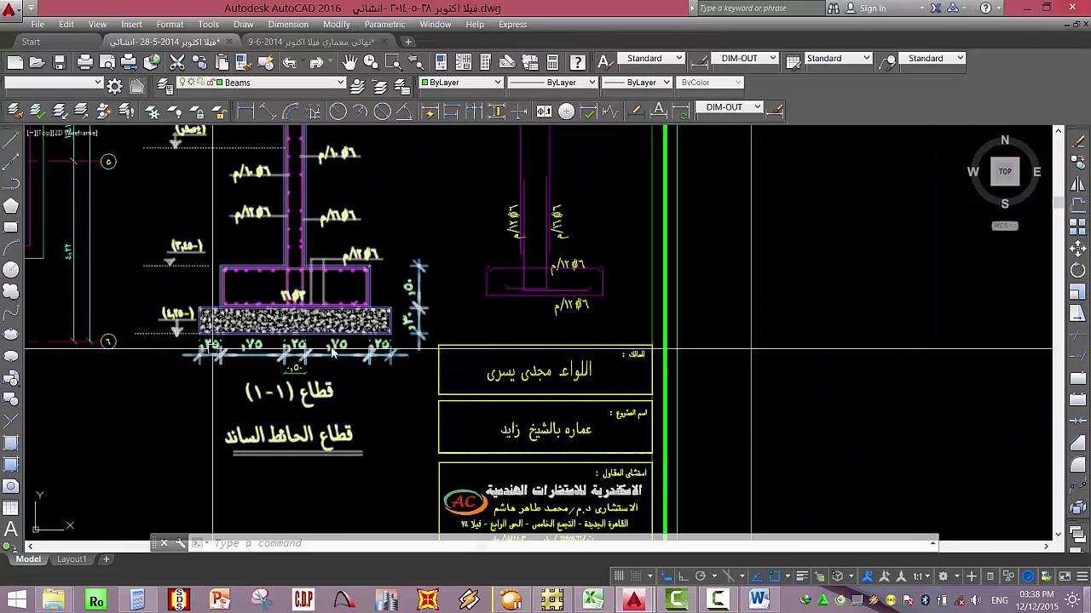
scroll(424, 405, "up", 3)
scroll(425, 405, "up", 3)
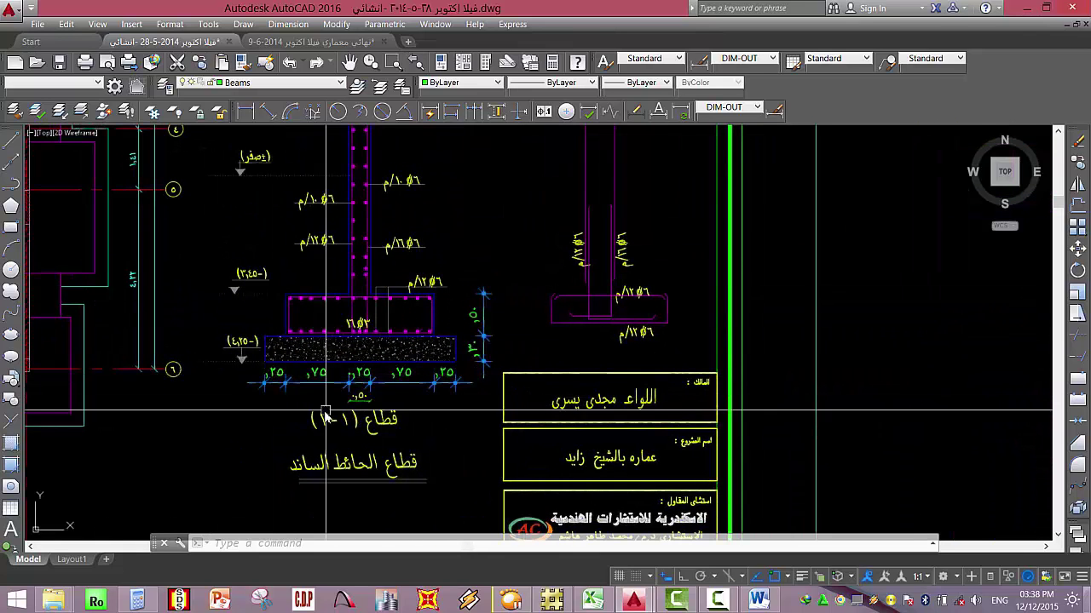
left_click(427, 413)
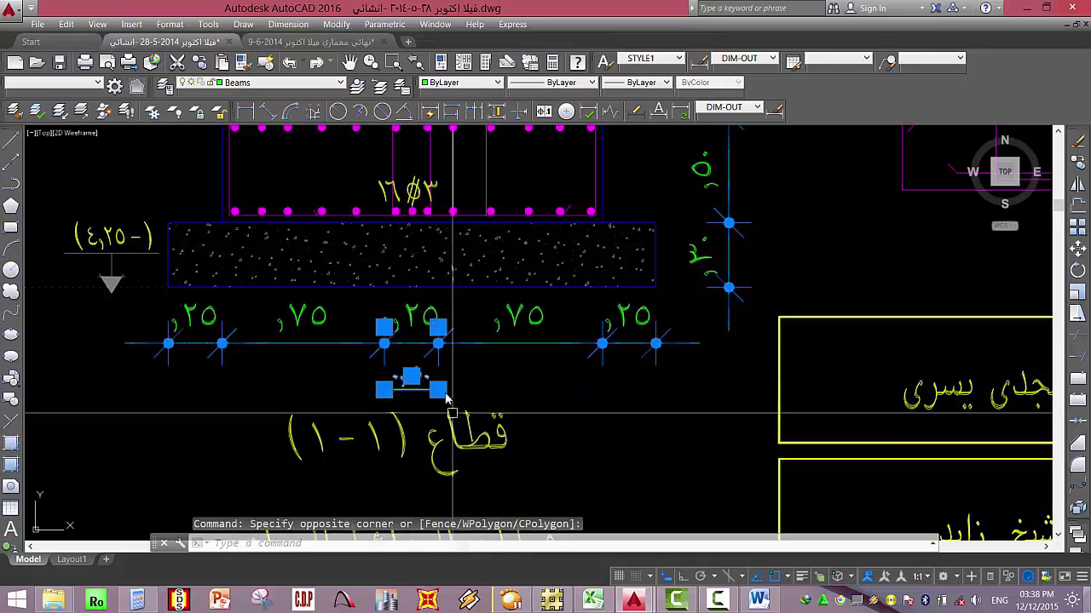
key("Delete")
Examine the retaining wall section's footing dimensions, the neighbouring reinforcement detail and the whole foundation sheet.
scroll(437, 343, "down", 3)
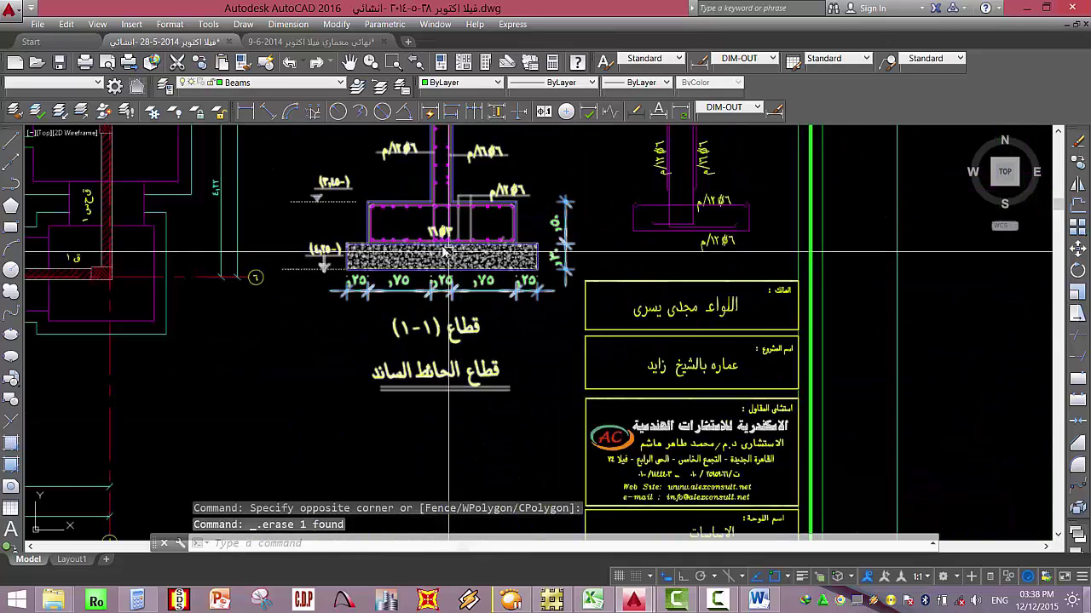
scroll(451, 255, "up", 5)
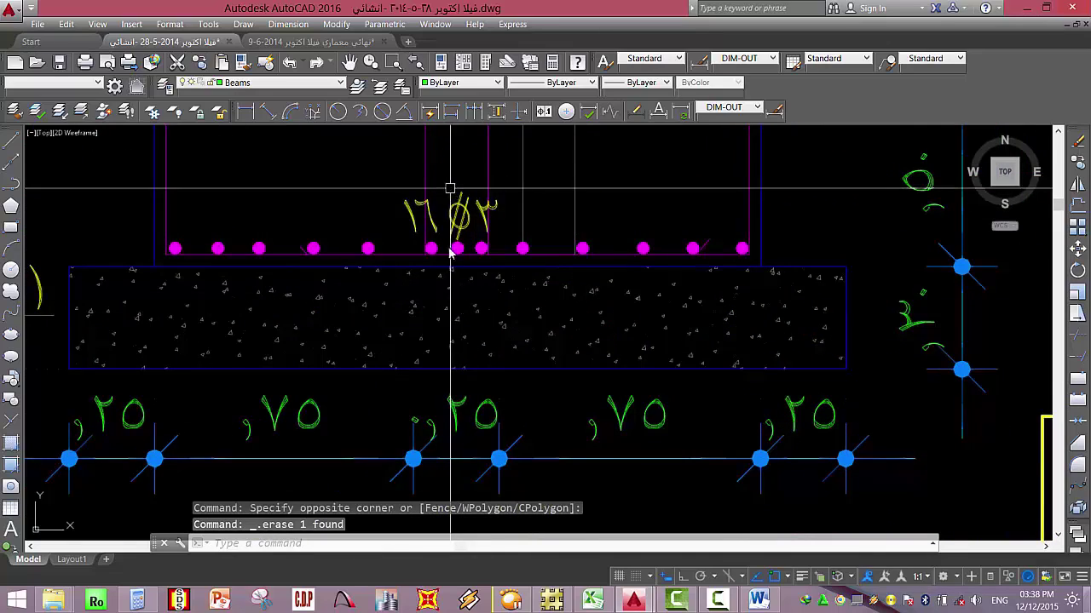
scroll(467, 353, "down", 6)
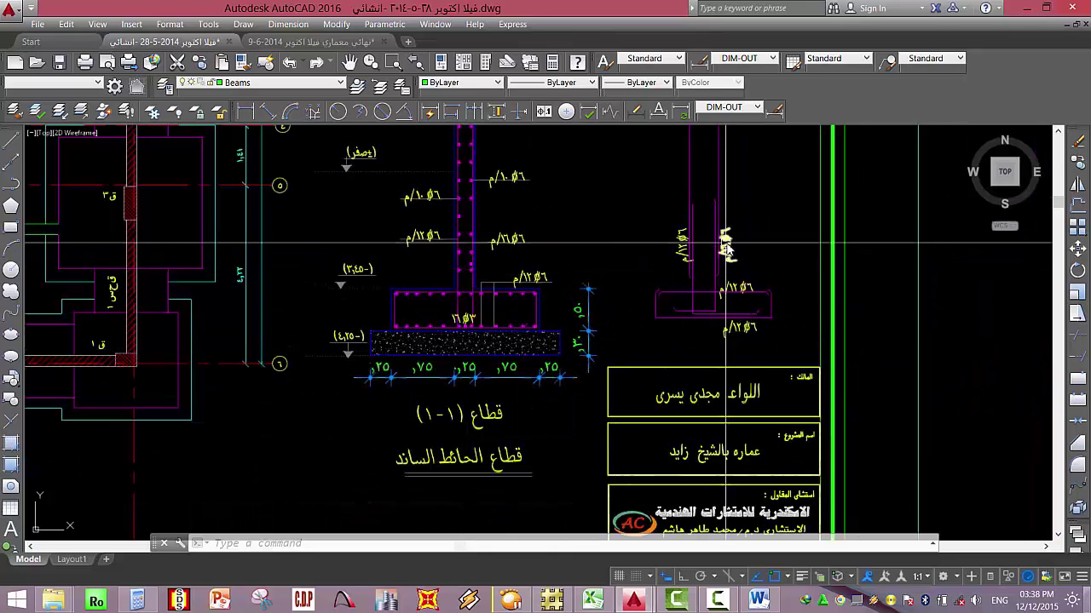
scroll(726, 256, "up", 4)
scroll(405, 305, "down", 5)
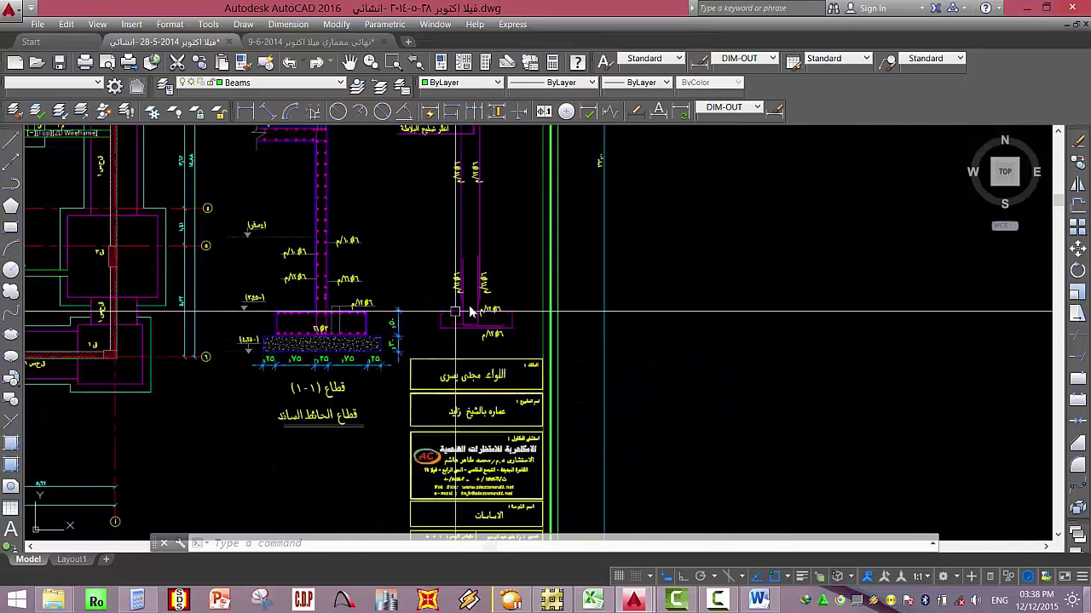
scroll(663, 433, "up", 2)
scroll(611, 421, "down", 2)
scroll(611, 422, "down", 2)
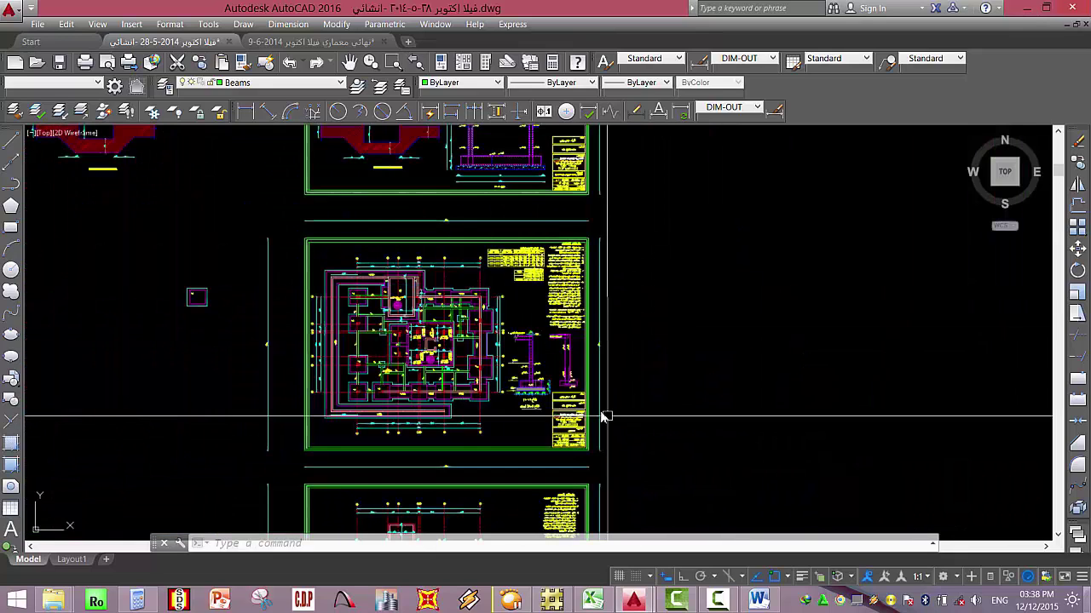
middle_click_drag(601, 419, 601, 394)
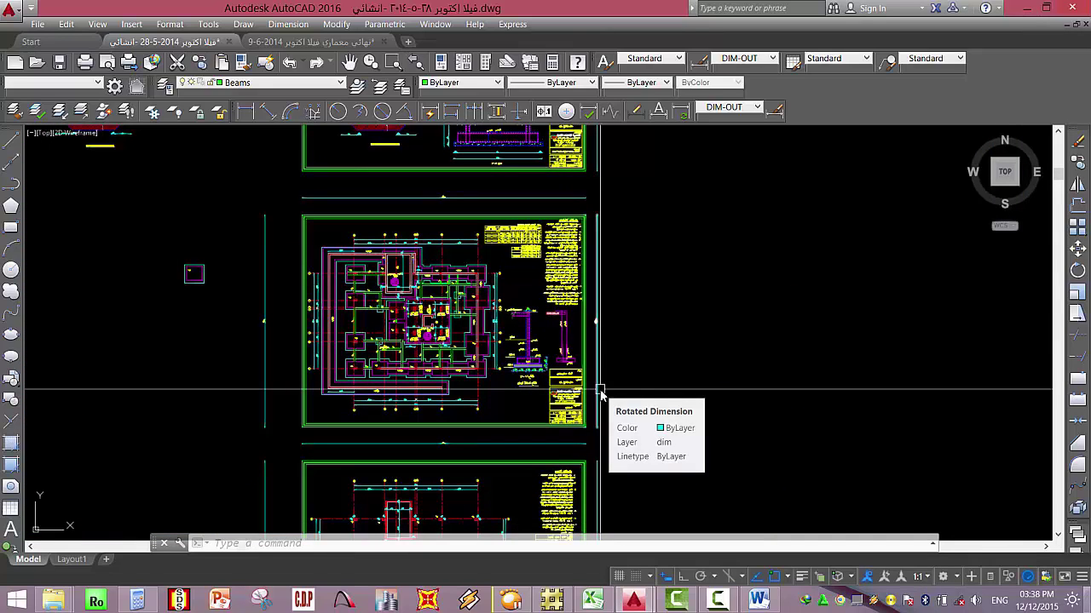
Switch to File Explorer and open the مقاسات اللوح folder inside ملفات هامة.
mouse_move(53, 601)
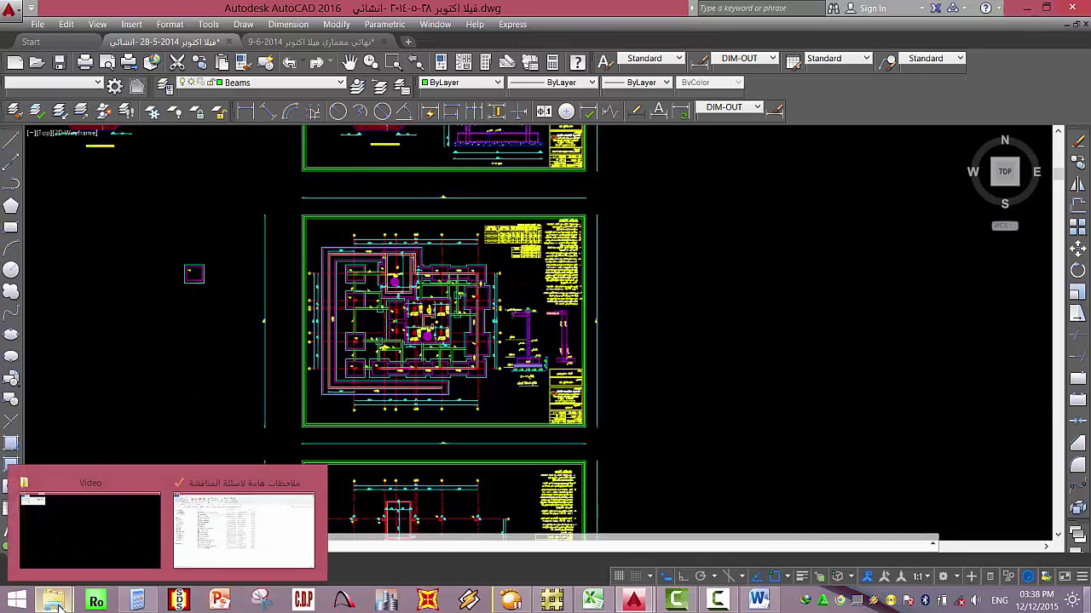
left_click(237, 533)
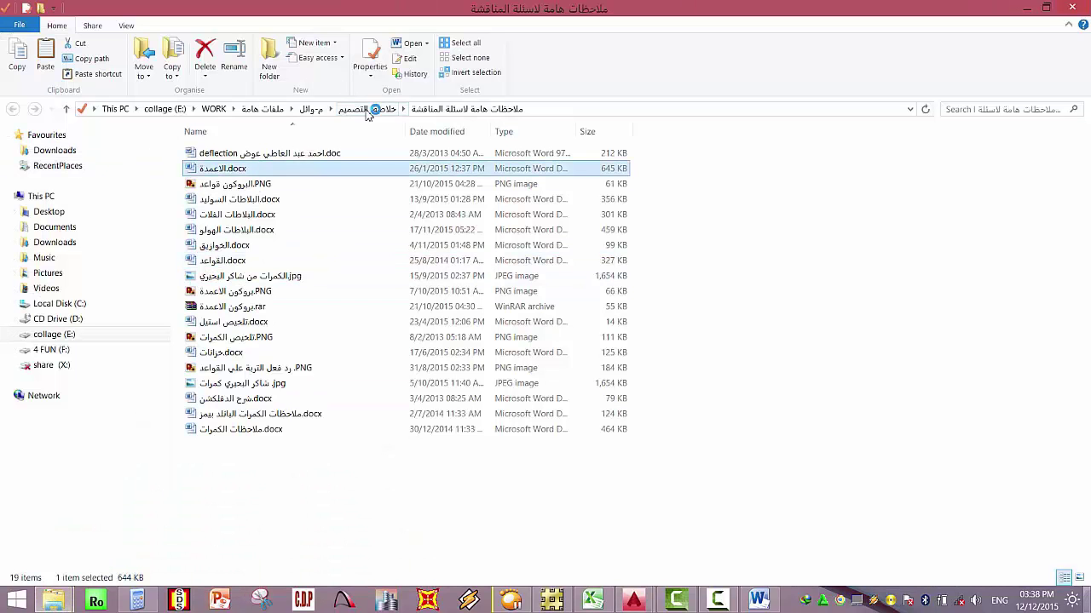
left_click(262, 109)
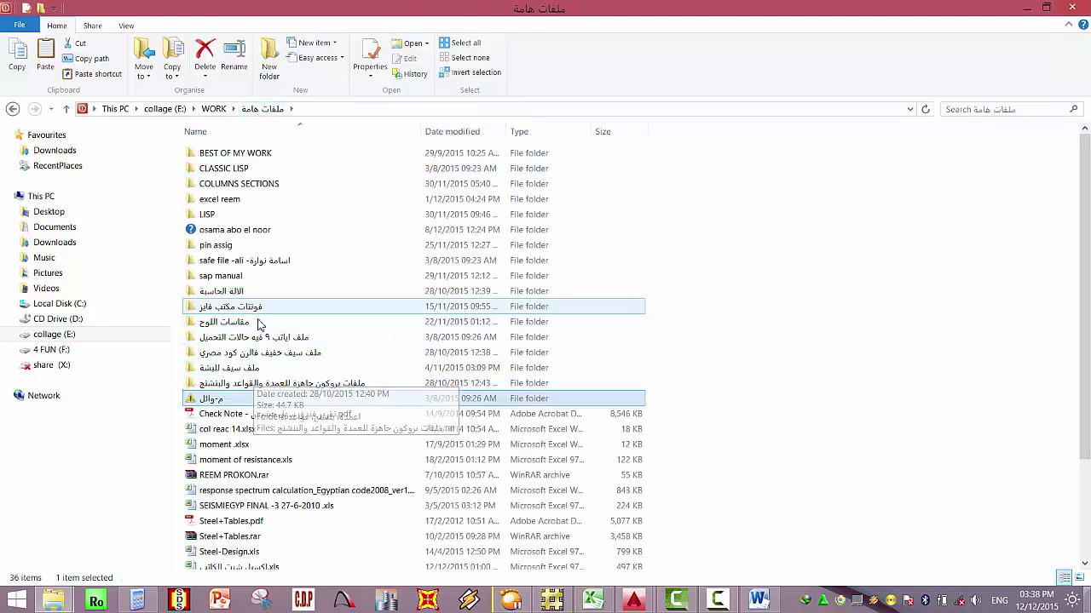
double_click(253, 323)
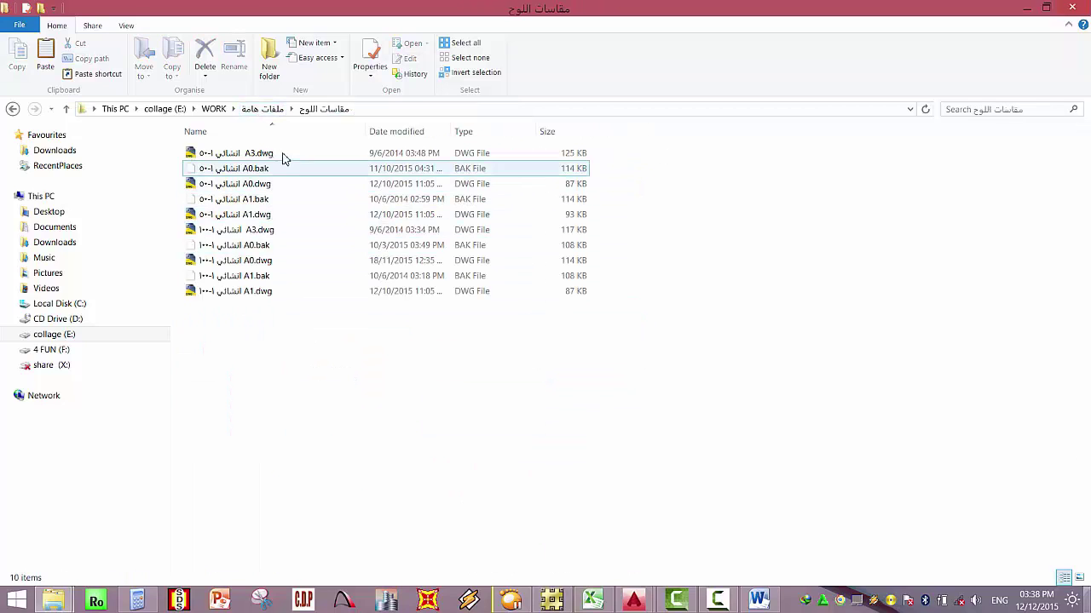
Review the A0, A1 and A3 structural sheet template files for the 1:50 and 1:100 scales.
left_click(259, 168)
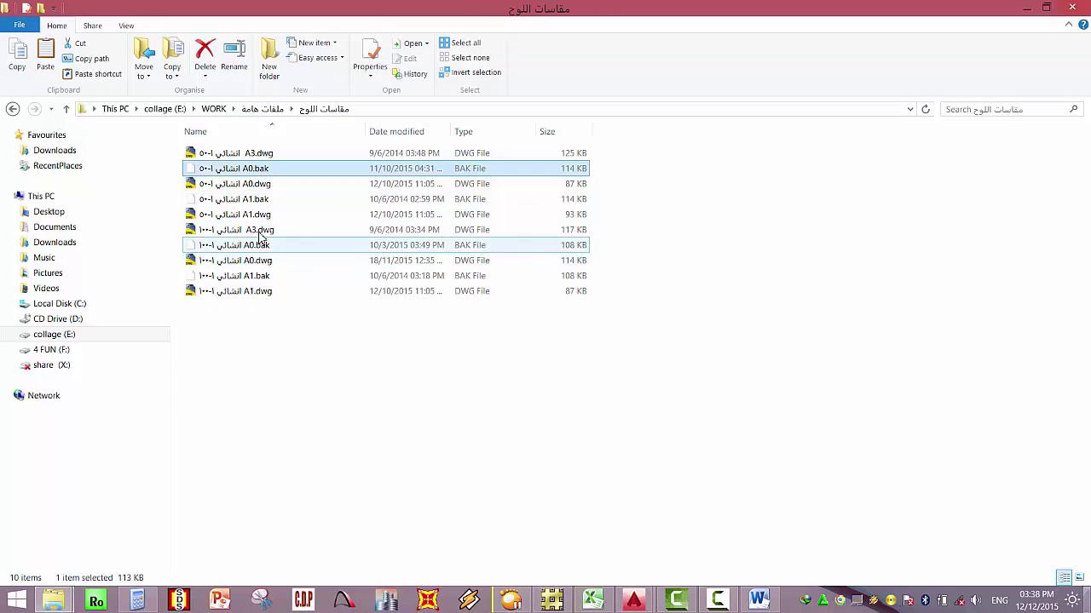
left_click(260, 200, "shift")
left_click(243, 260, "shift")
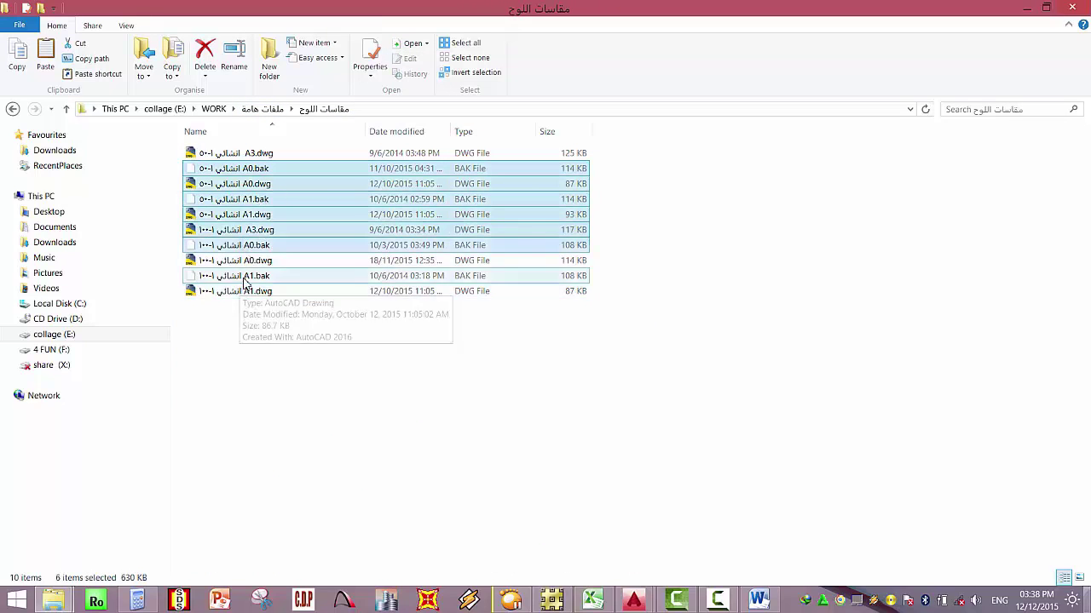
left_click(244, 276, "shift")
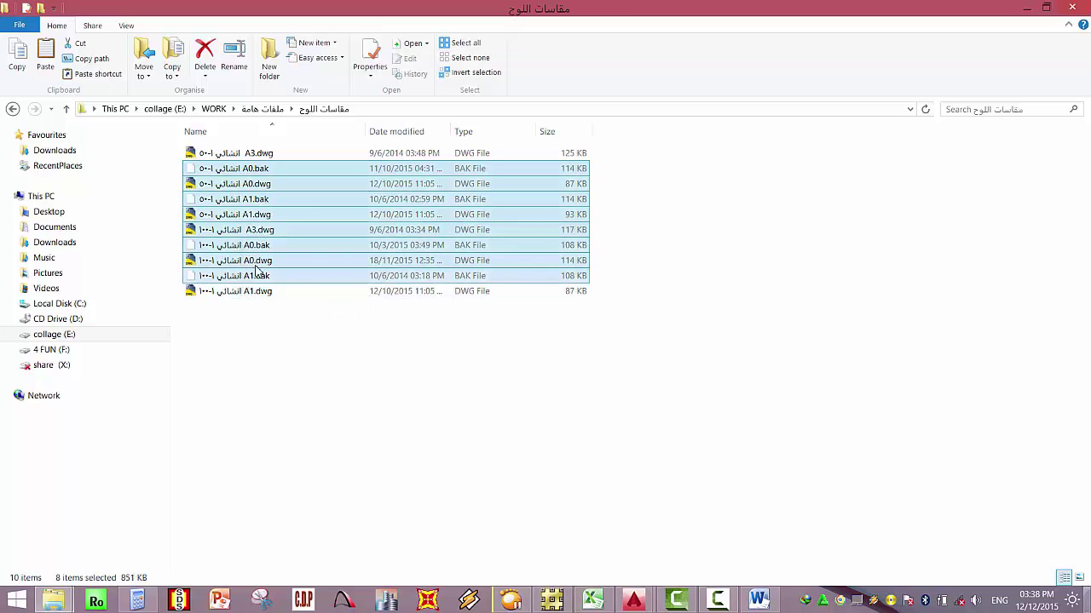
left_click(280, 278)
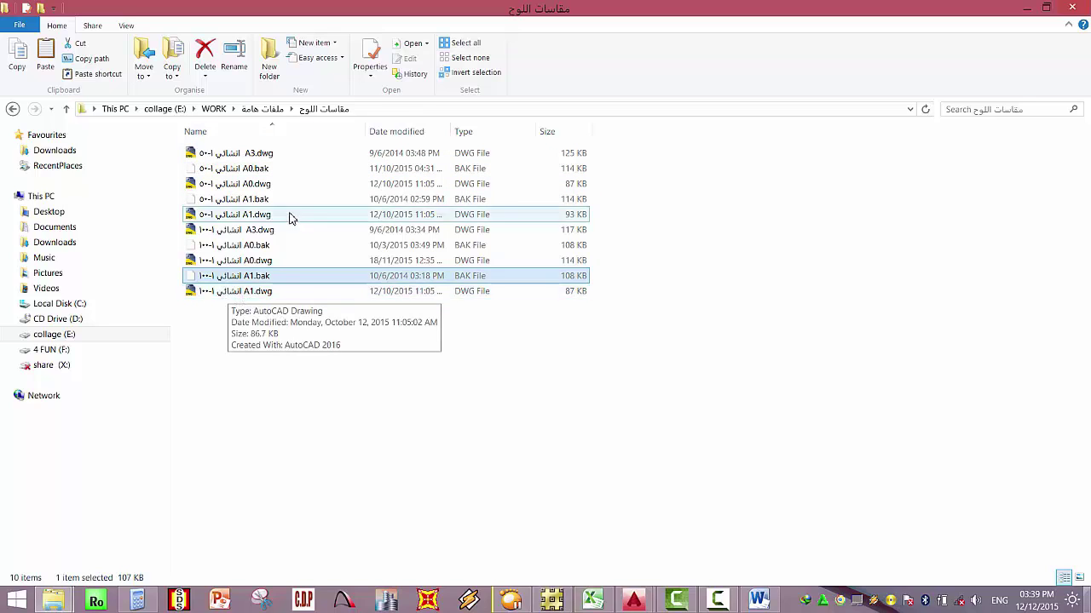
left_click(243, 153)
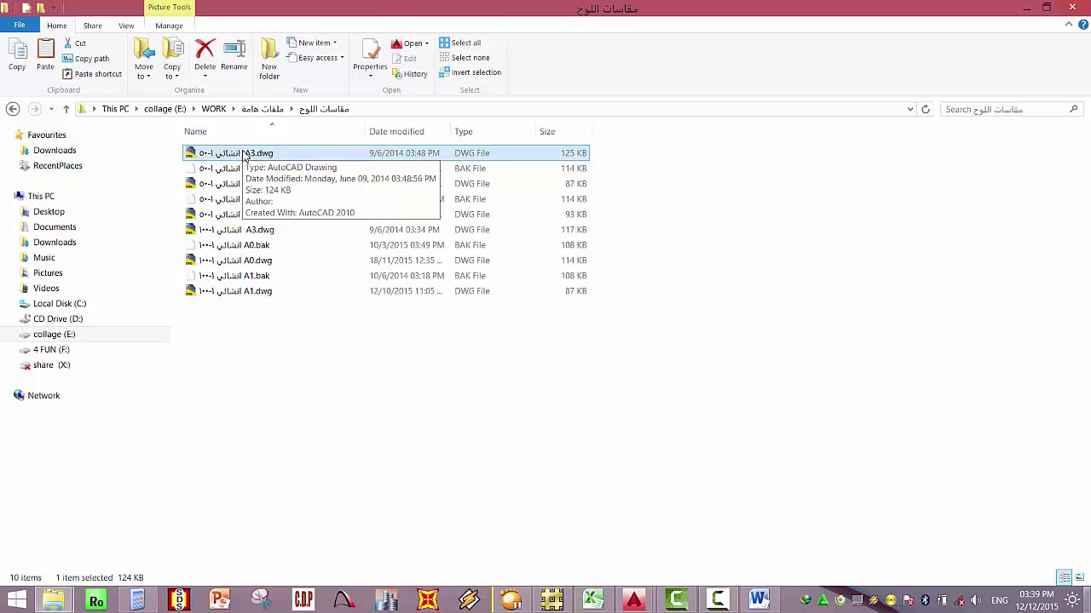
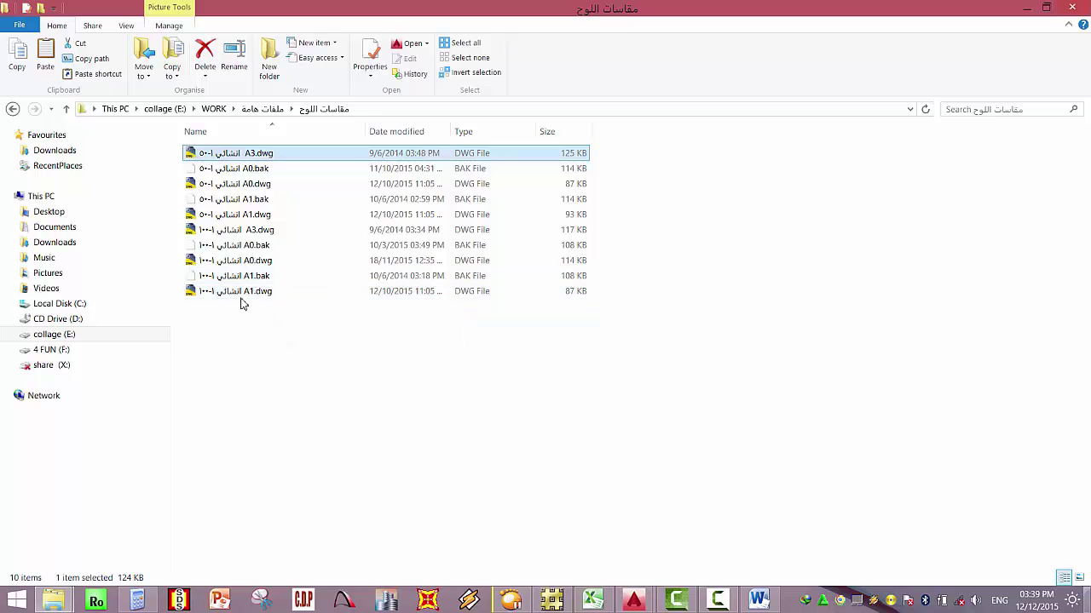
Open the 1:100 structural A1 sheet template drawing and copy the border of its empty sheet.
double_click(247, 291)
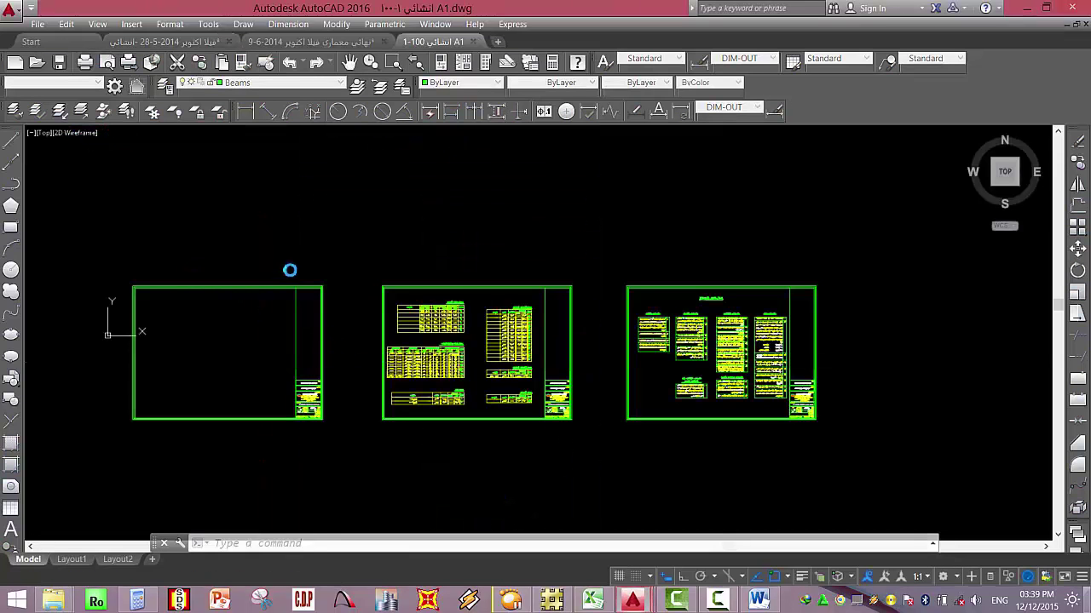
left_click(255, 251)
left_click(228, 354)
key("ctrl+c")
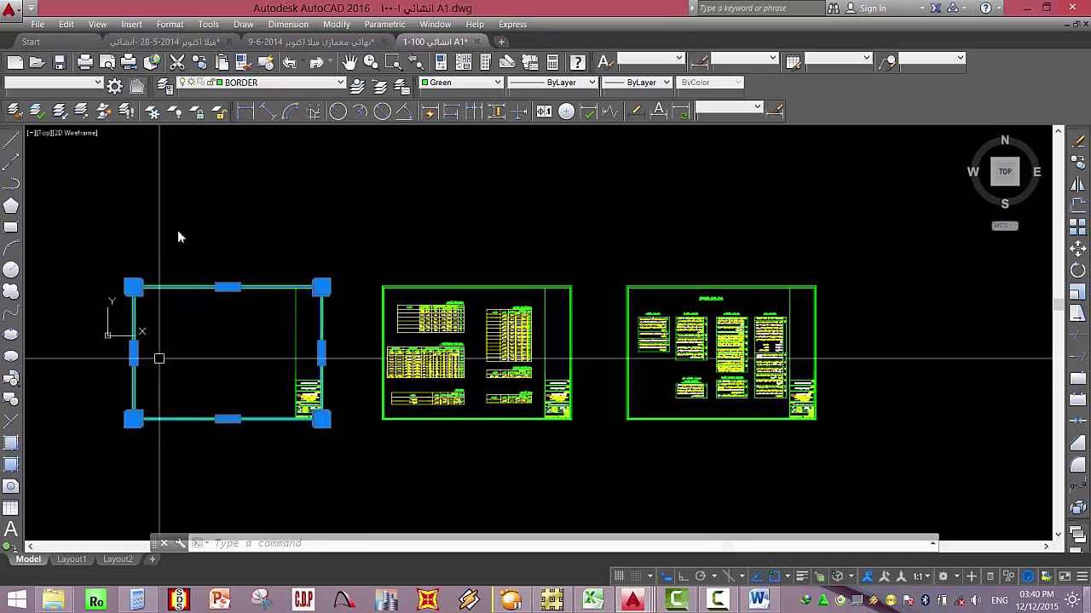
Add linear dimensions for the width and height of the empty 1:100 A1 sheet frame.
left_click(245, 110)
left_click(133, 287)
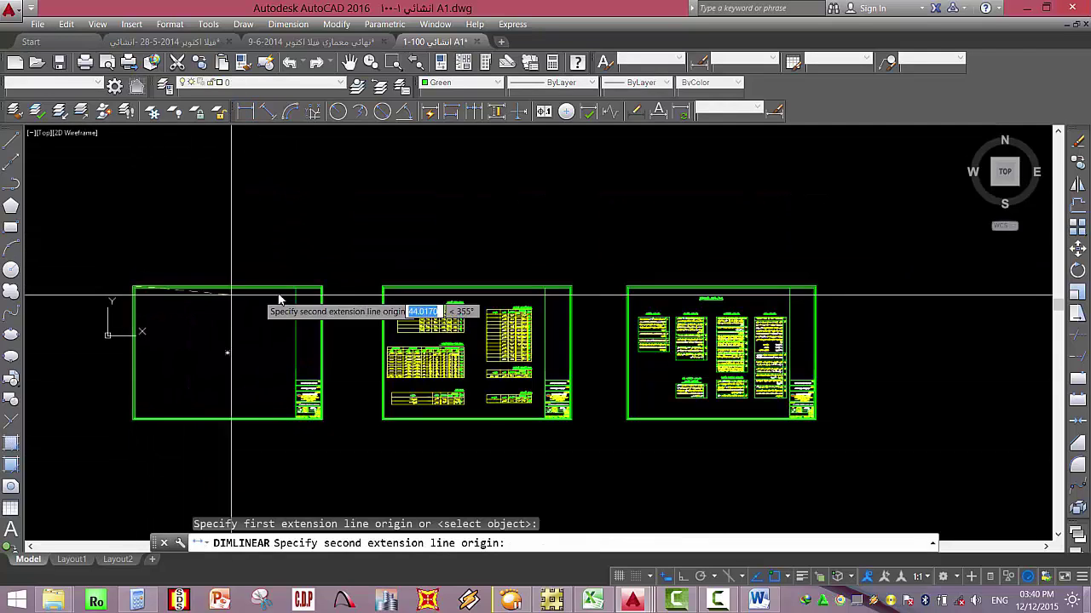
left_click(323, 287)
left_click(325, 266)
key("Return")
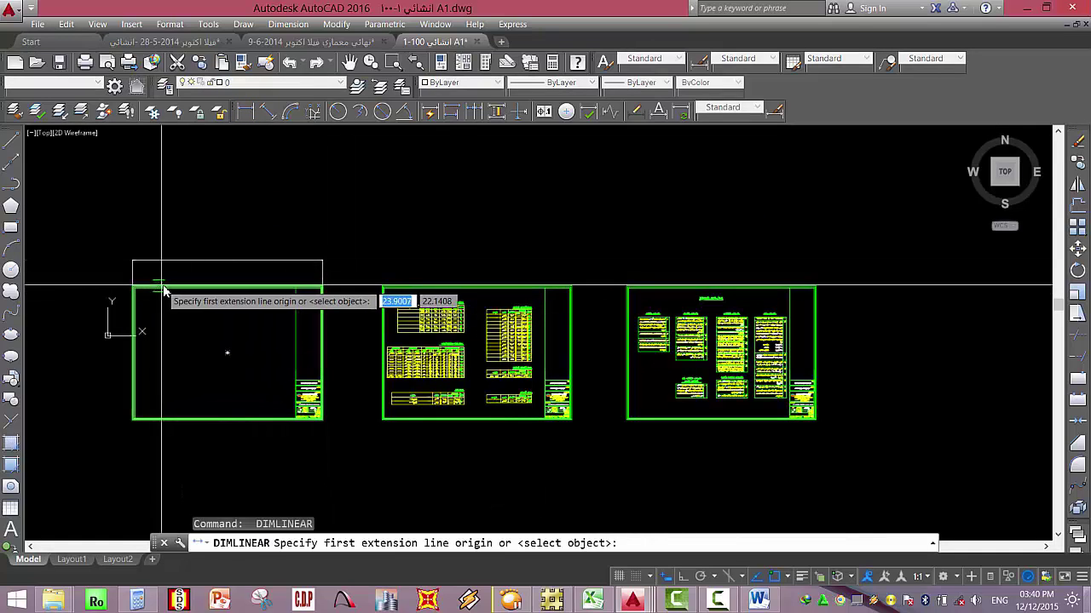
left_click(164, 290)
left_click(164, 422)
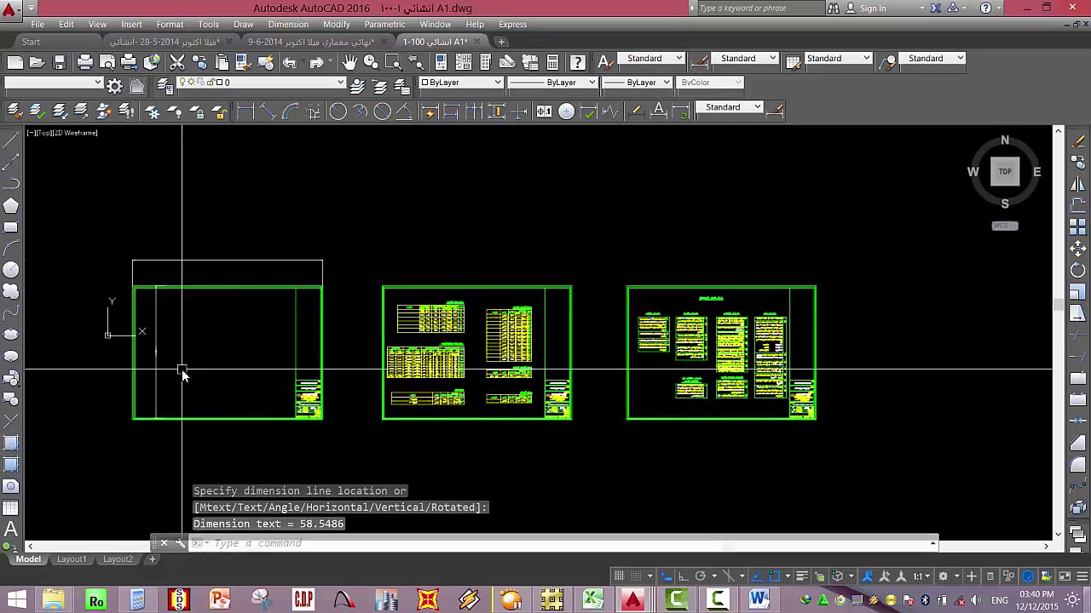
Inspect the dimensioned sheet frame, then close the 1:100 A1 template without saving the changes.
middle_click_drag(348, 281, 397, 273)
scroll(406, 270, "up", 3)
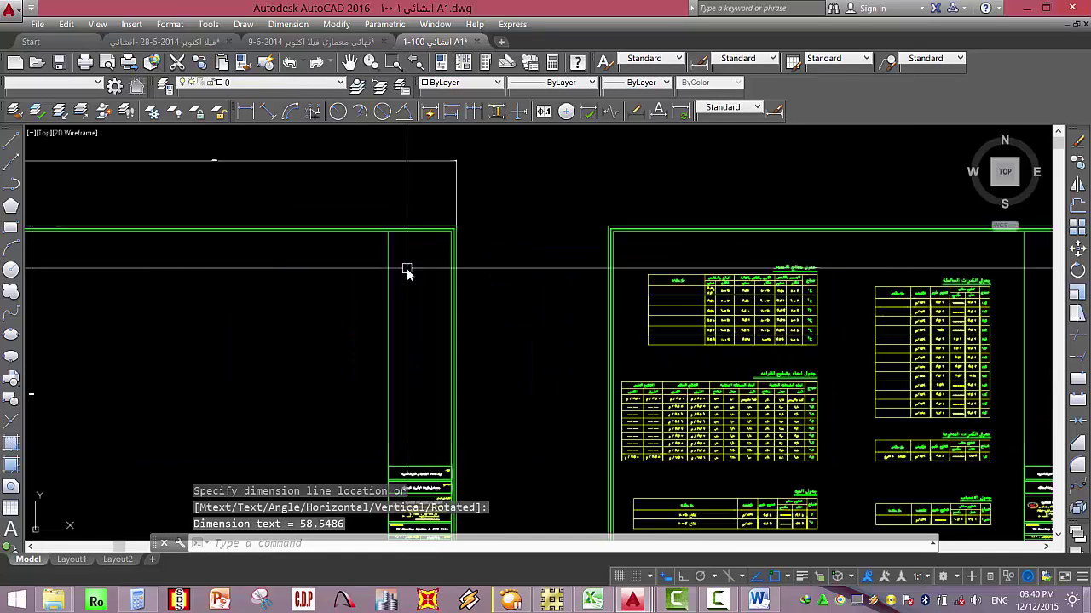
scroll(475, 212, "down", 2)
scroll(320, 359, "down", 1)
scroll(394, 304, "up", 3)
scroll(387, 426, "down", 3)
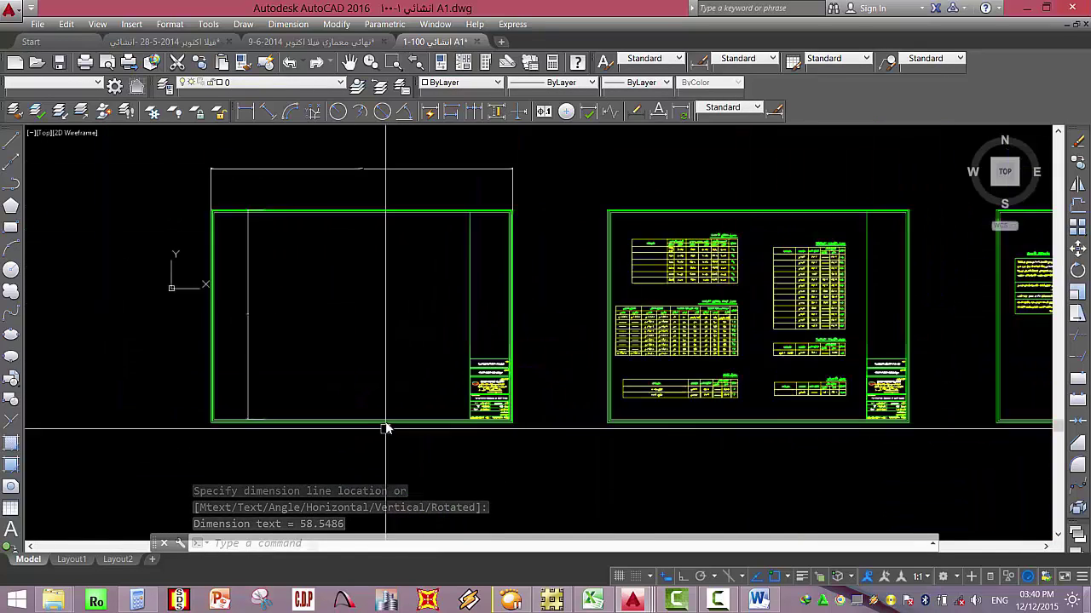
left_click(478, 41)
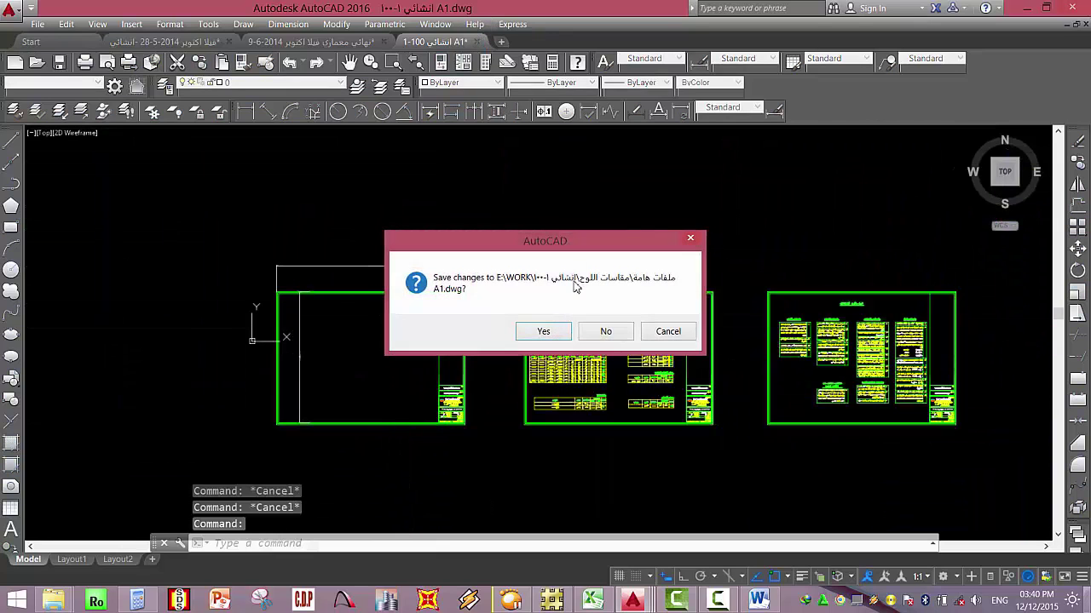
left_click(604, 334)
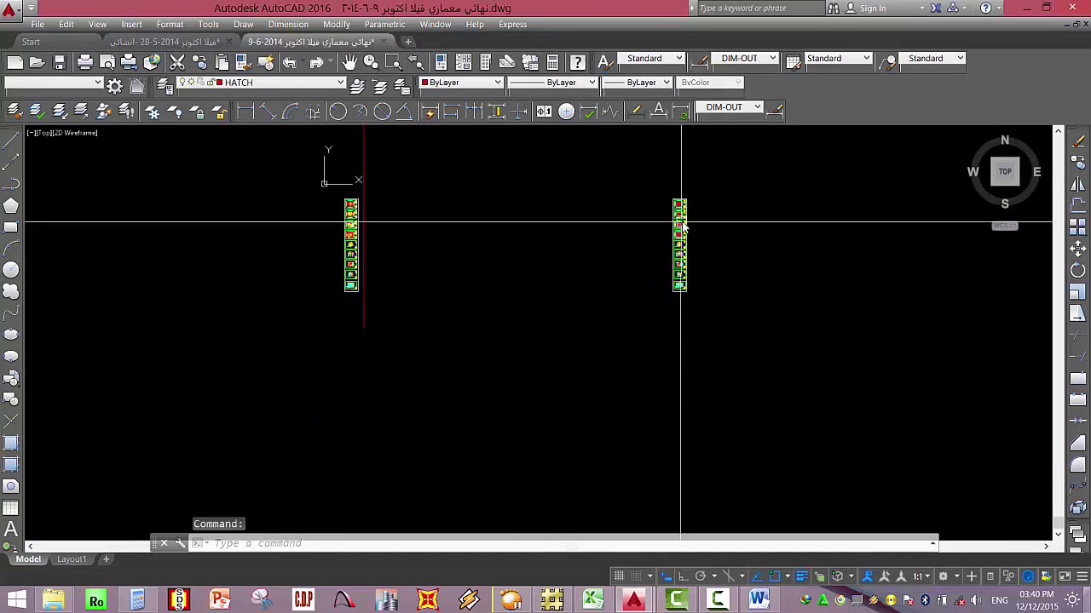
Examine the ground floor plan sheet in the architectural drawing and the drawing scale in its title block.
scroll(677, 221, "down", 3)
scroll(685, 230, "up", 10)
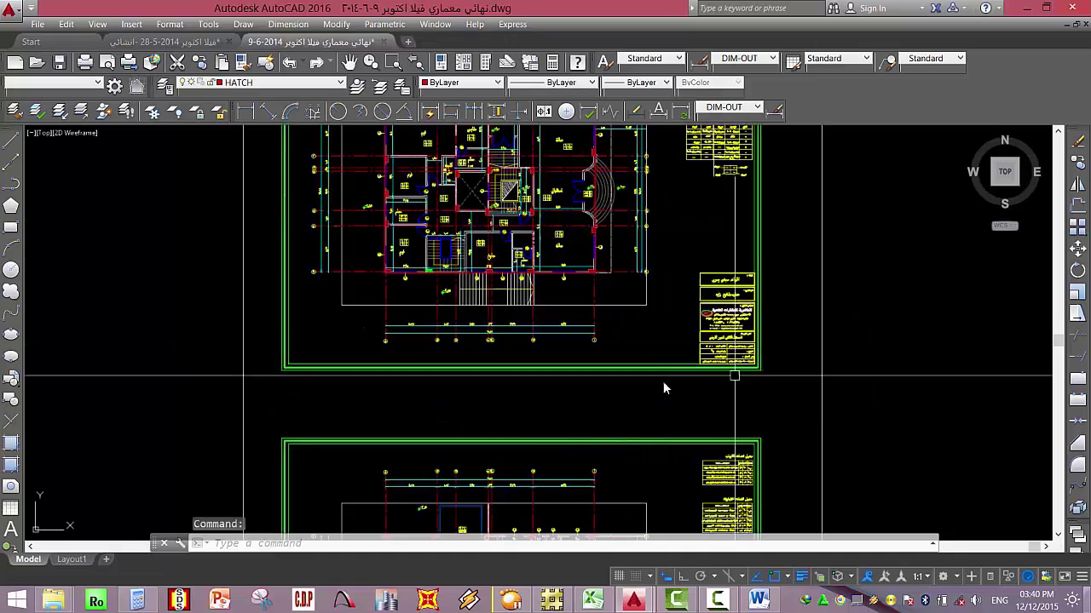
scroll(333, 196, "down", 3)
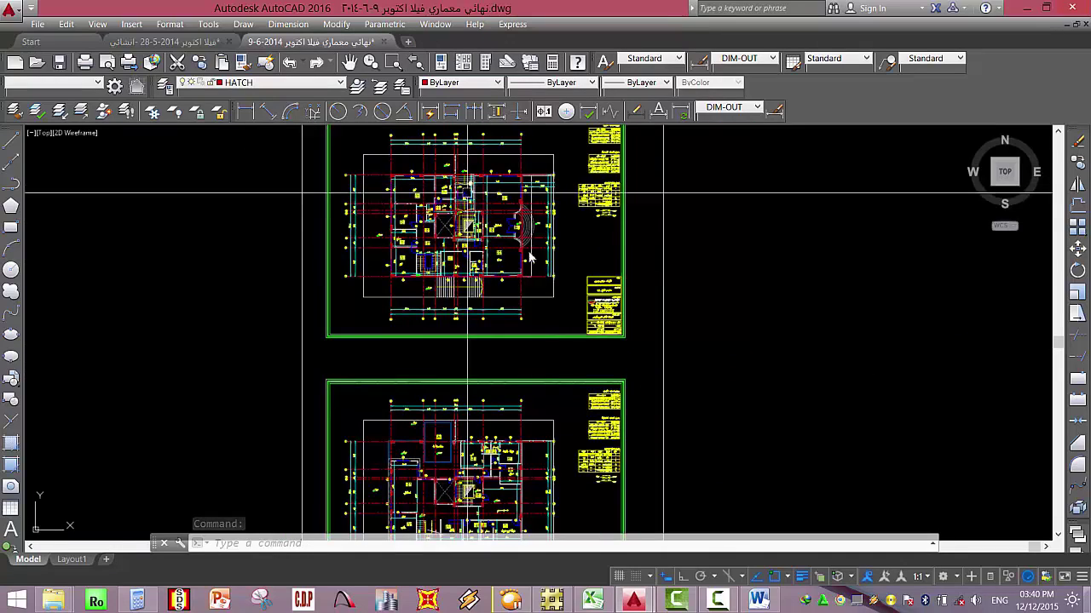
scroll(463, 236, "down", 4)
scroll(523, 219, "up", 8)
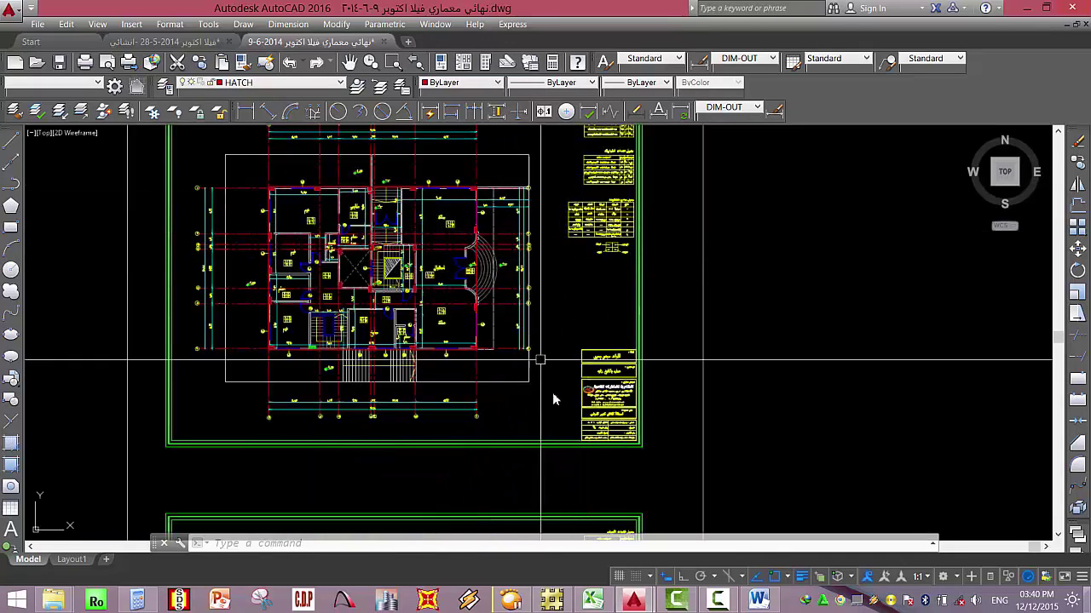
scroll(562, 409, "down", 4)
scroll(568, 434, "up", 8)
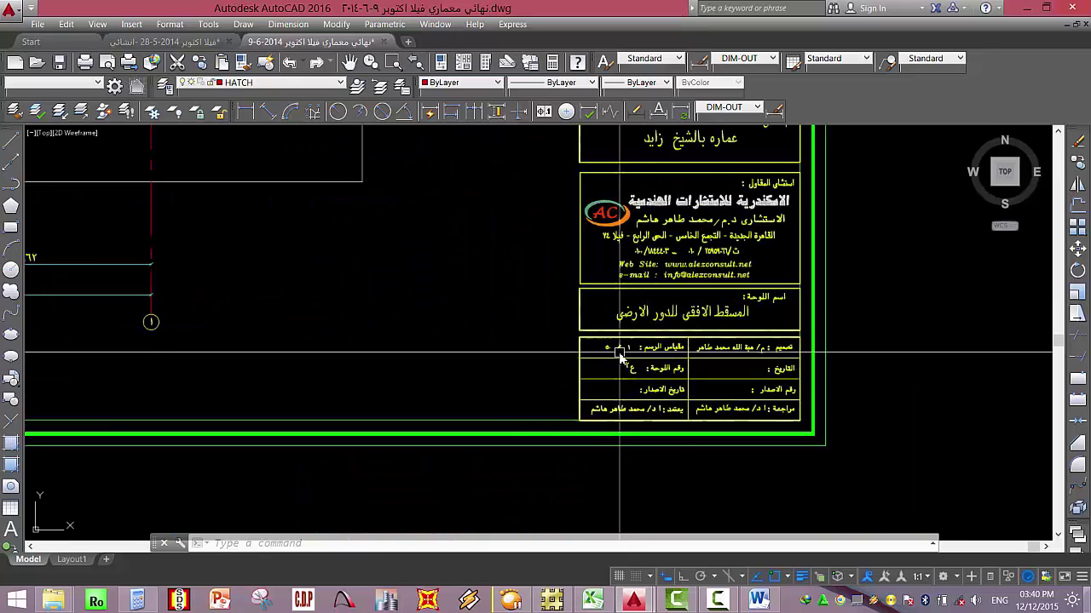
scroll(665, 436, "down", 6)
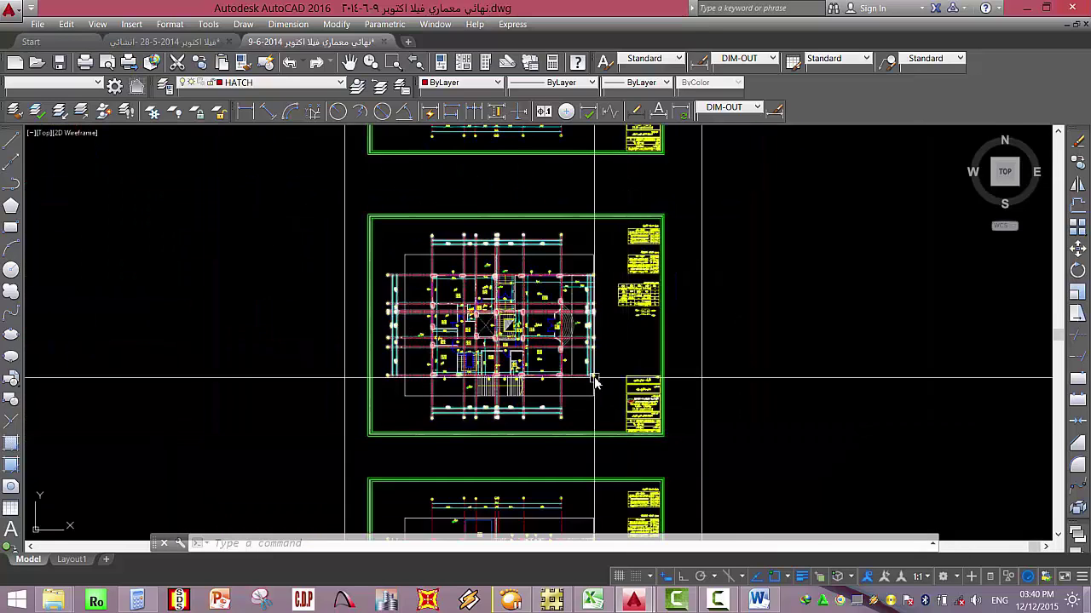
scroll(591, 375, "up", 2)
Switch back to File Explorer, open the 1:50 structural A1 sheet template and copy the border of its empty sheet.
mouse_move(53, 600)
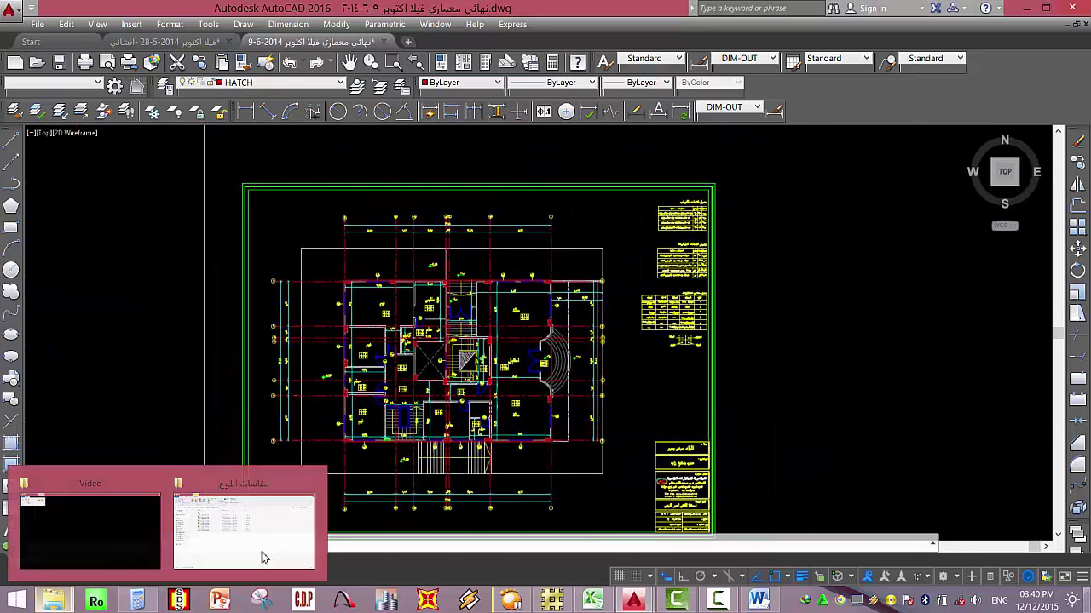
left_click(252, 526)
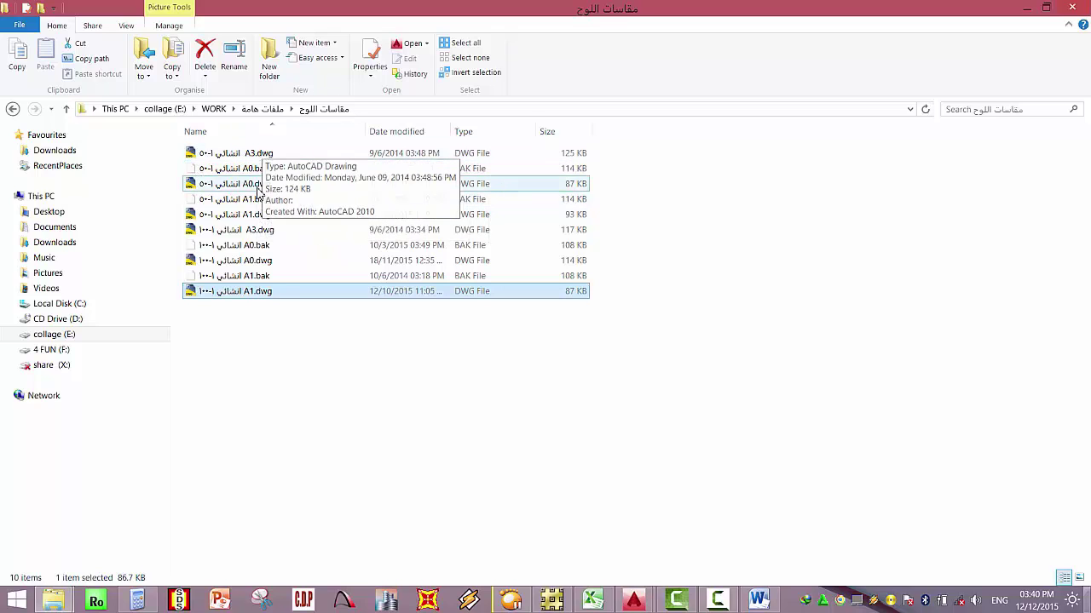
double_click(264, 223)
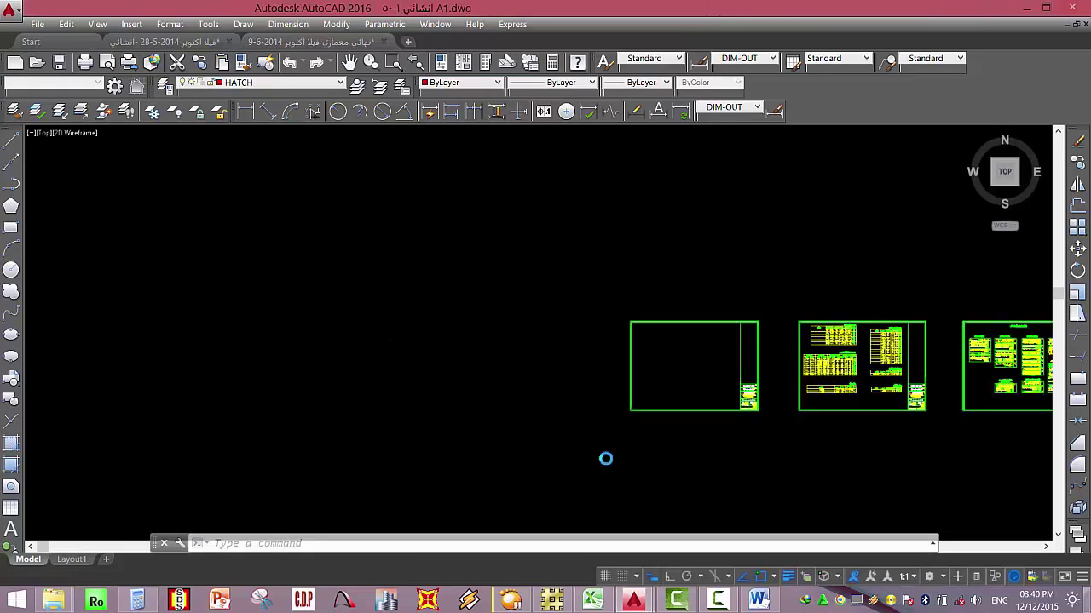
left_click(655, 355)
left_click(567, 245)
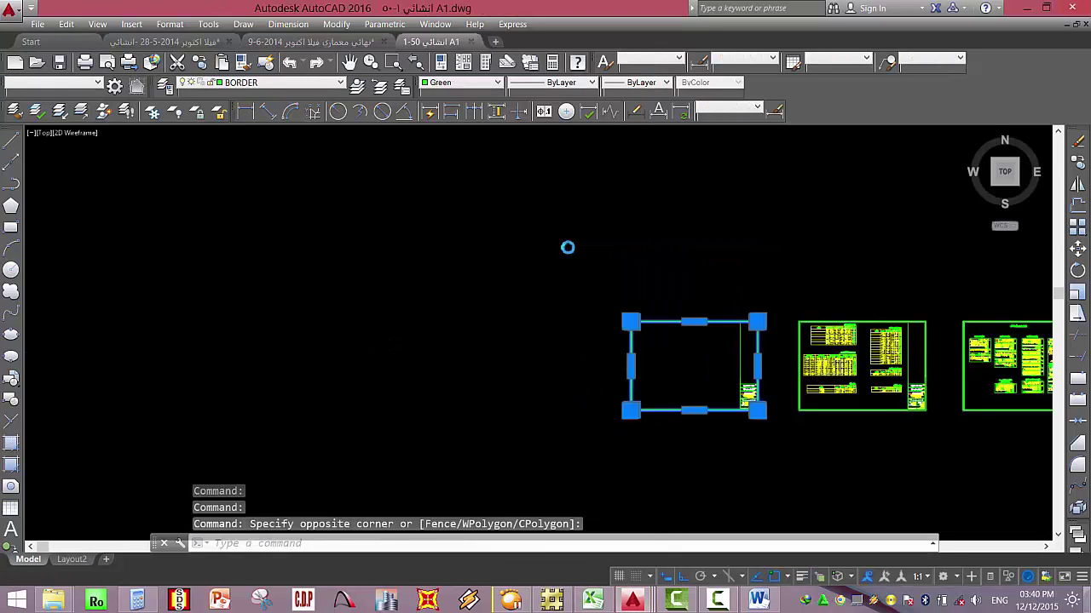
key("ctrl+c")
Paste the copied A1 border into the structural villa drawing, in the empty area beside the foundation sheet.
left_click(169, 41)
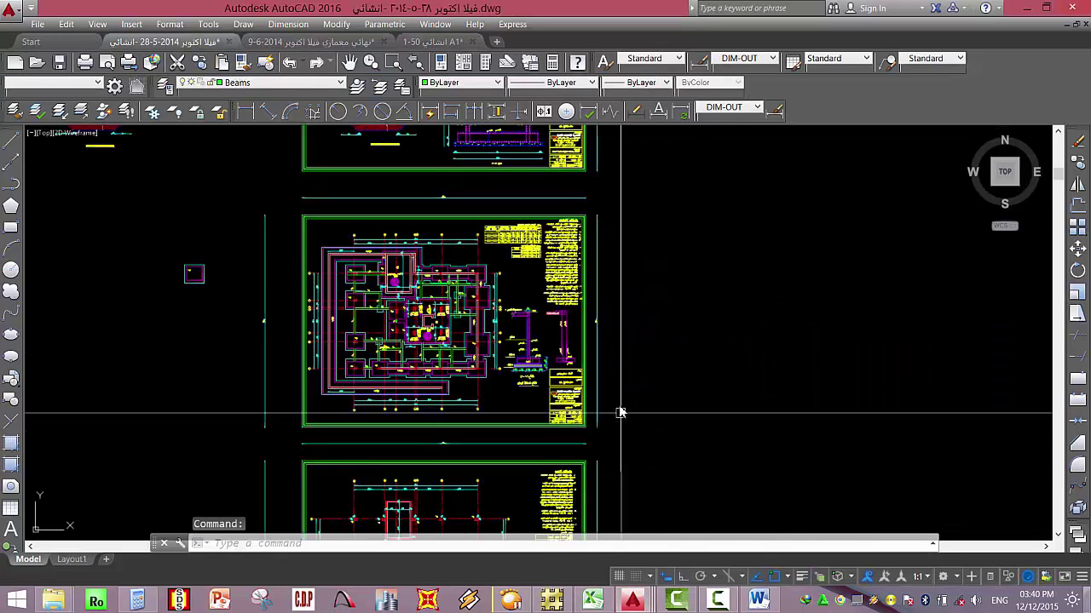
key("ctrl+v")
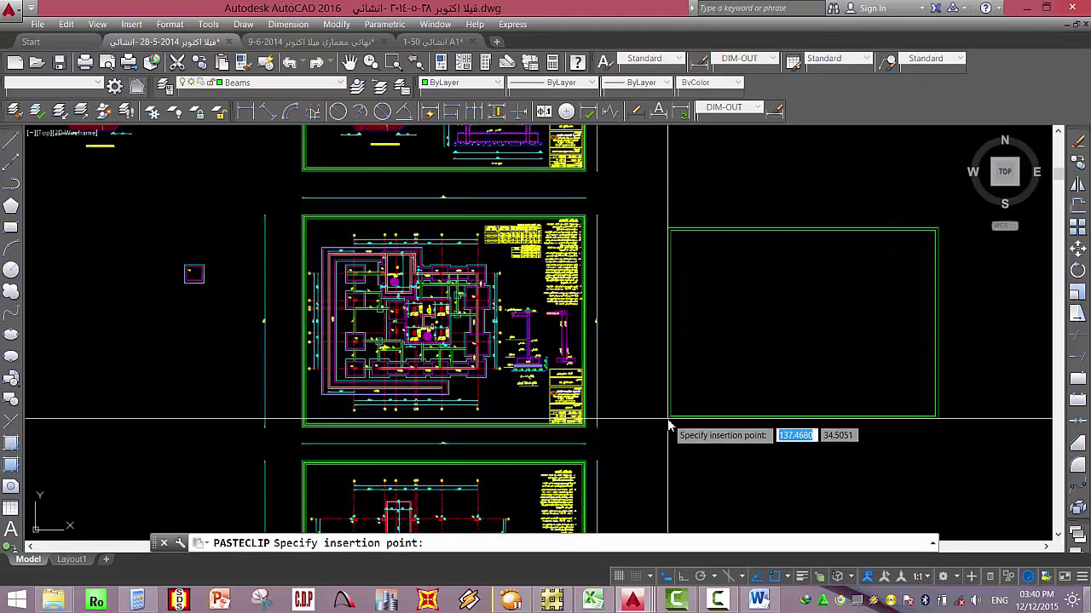
key("Escape")
key("Escape")
key("Escape")
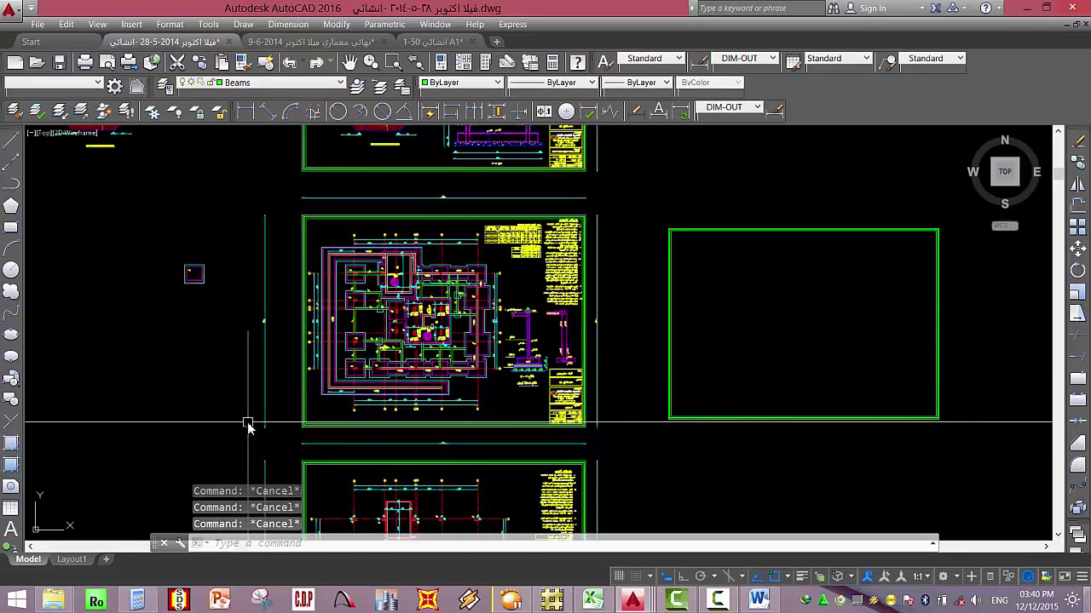
Try to copy the foundation sheet's contents into the pasted A1 border, matching the two frames at their upper-left corners.
left_click(248, 424)
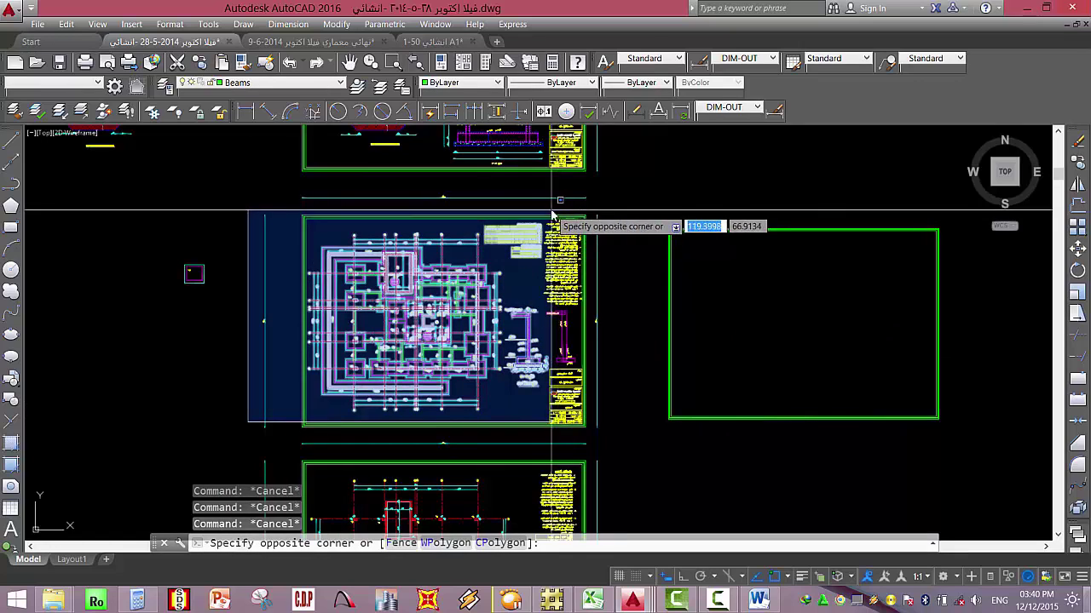
left_click(597, 202)
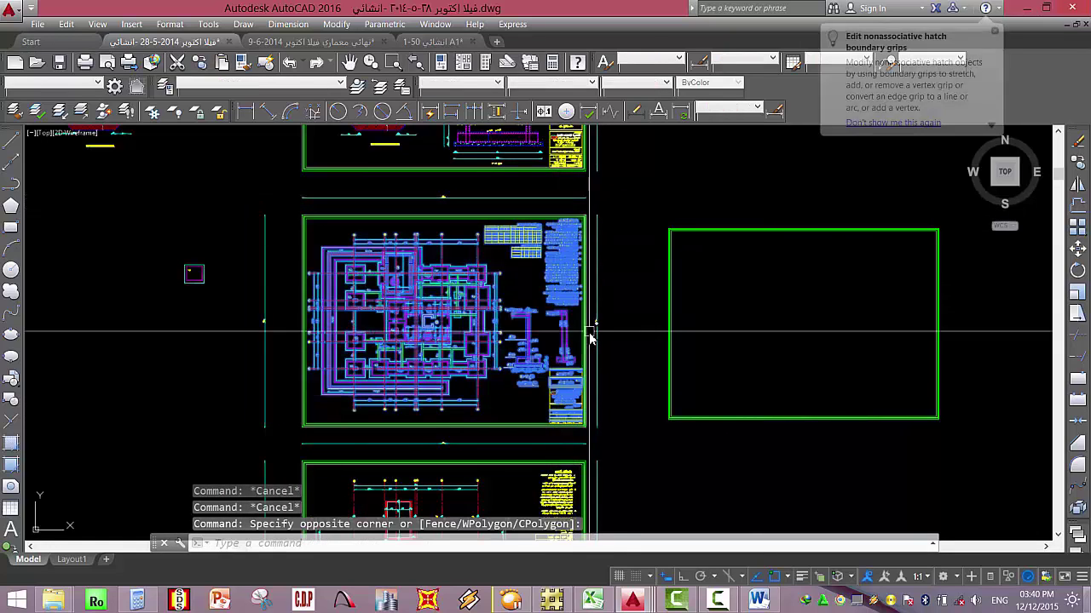
type("co")
key("Return")
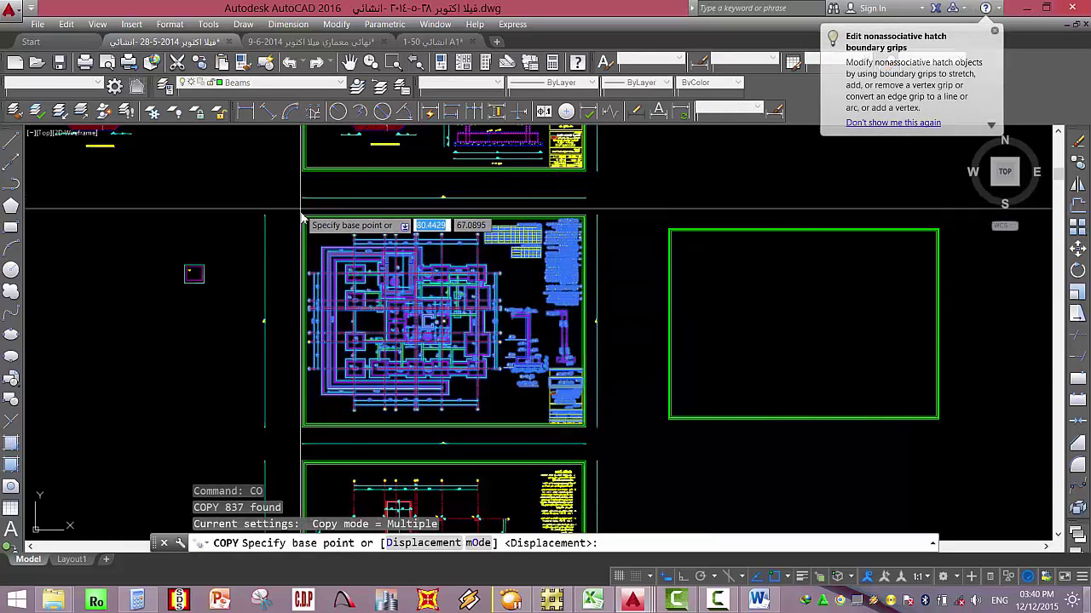
left_click(304, 217)
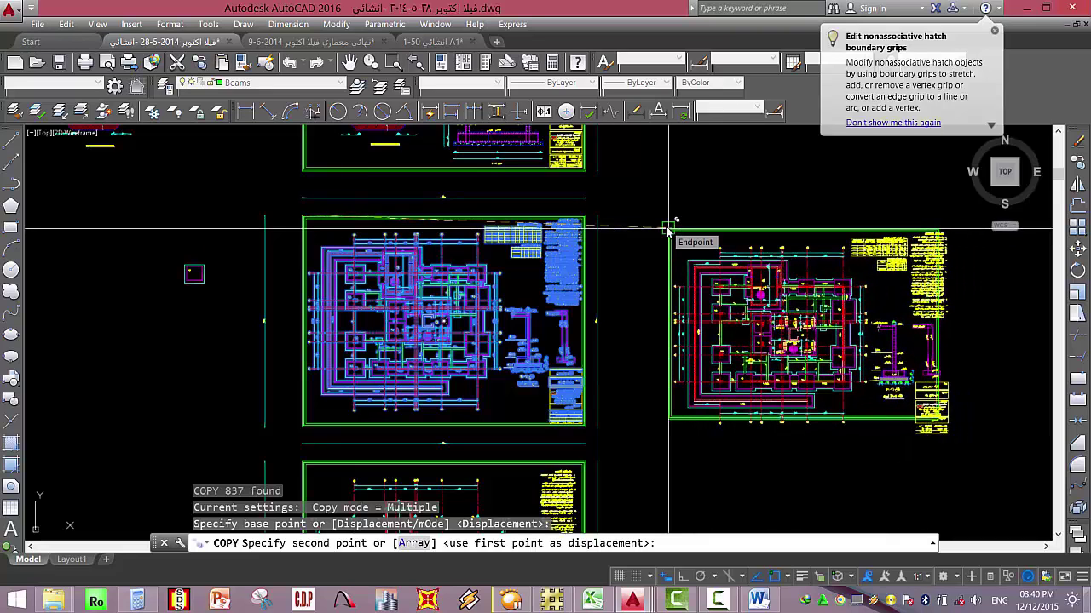
key("Escape")
Delete the pasted A1 border from the empty area beside the foundation sheet.
left_click(753, 375)
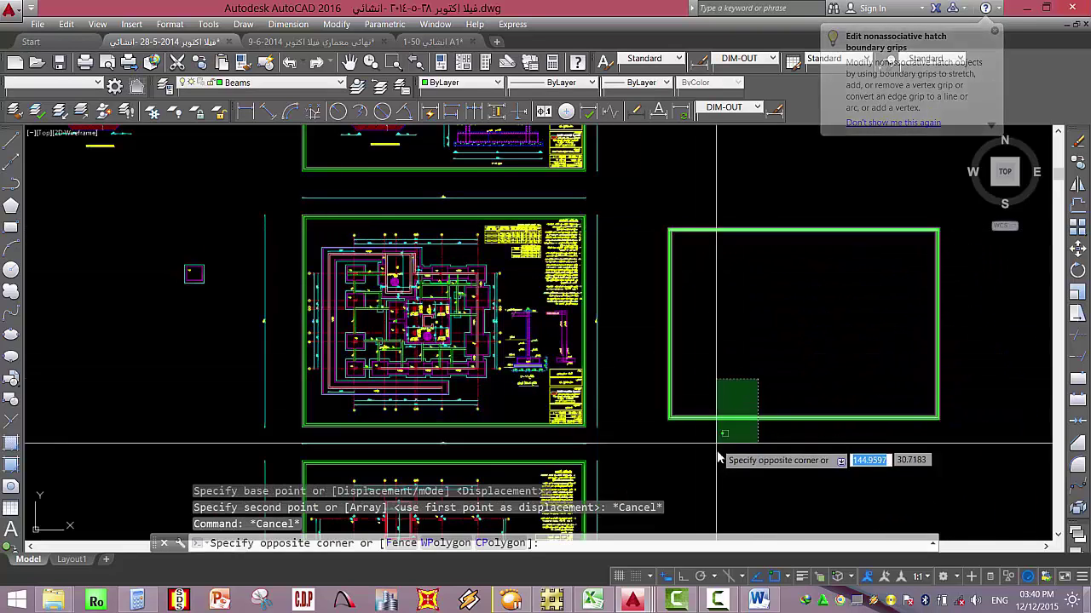
left_click(727, 445)
key("Delete")
Switch to File Explorer to view the sheet template files, then return to AutoCAD and close the 1:50 A1 template.
mouse_move(53, 601)
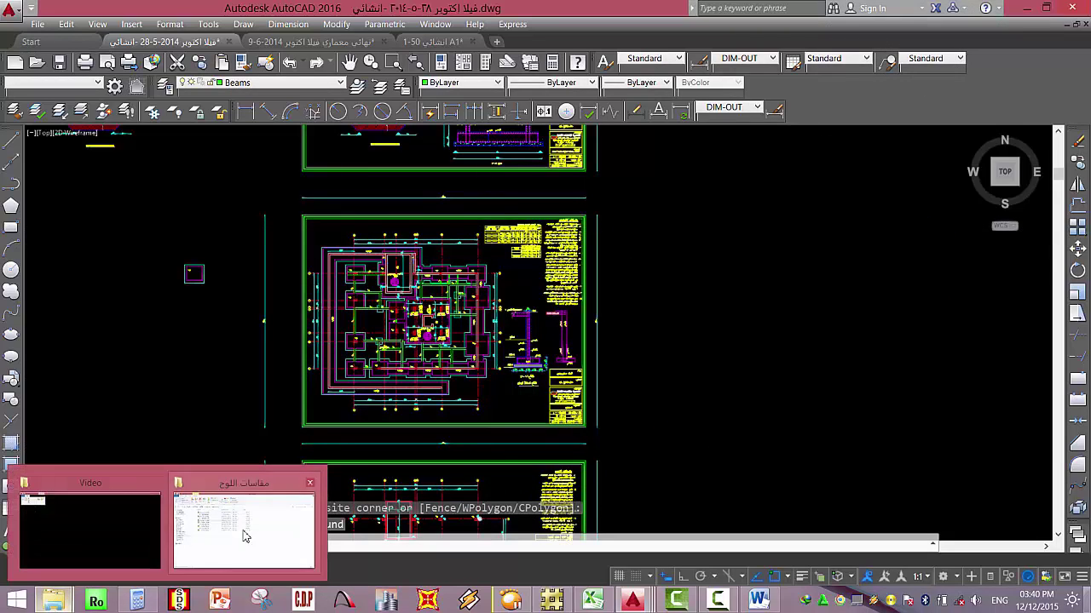
left_click(244, 529)
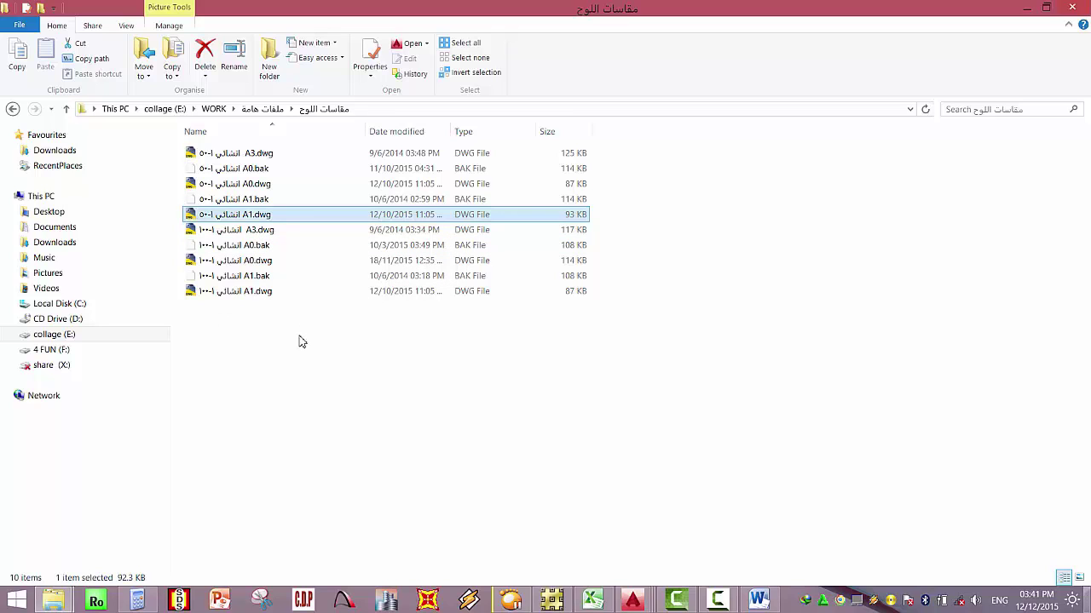
left_click(632, 601)
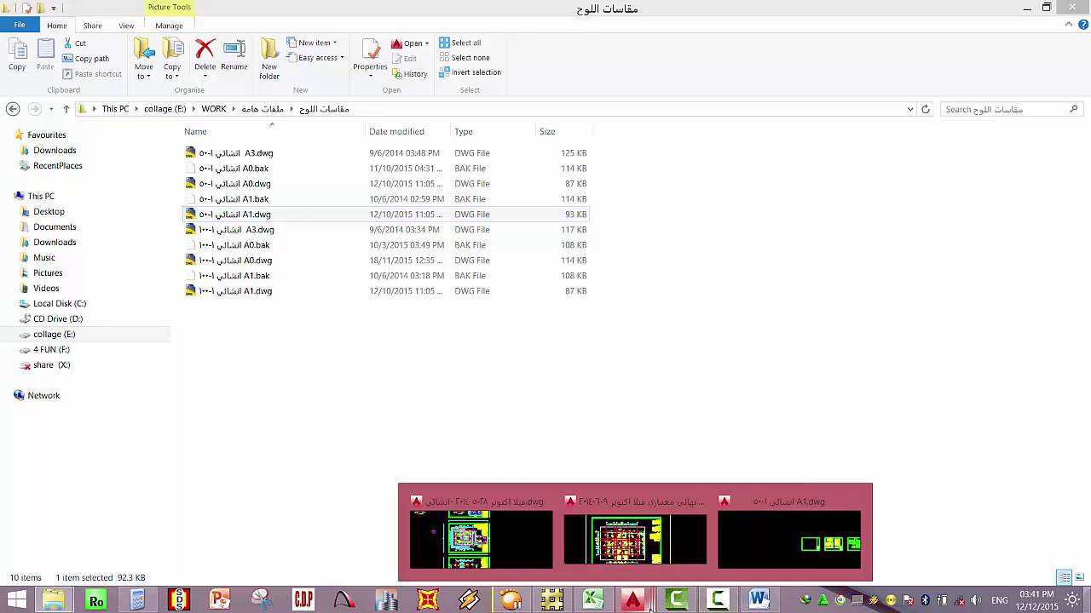
left_click(777, 536)
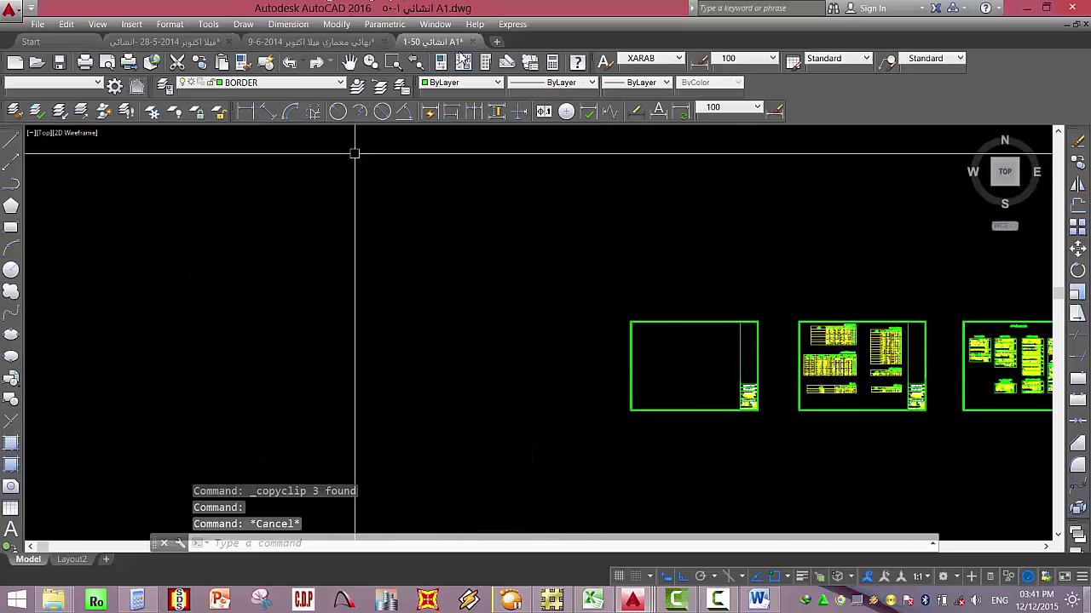
left_click(475, 41)
left_click(626, 339)
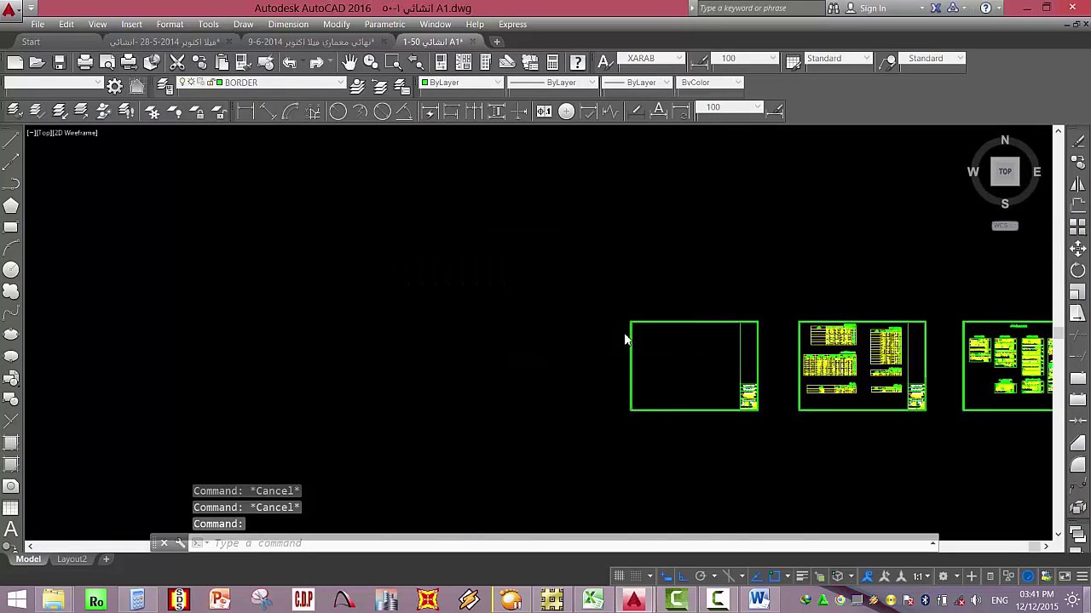
Look over the finishes table and sheet layout of the architectural drawing, then switch to the structural villa drawing.
scroll(592, 326, "up", 4)
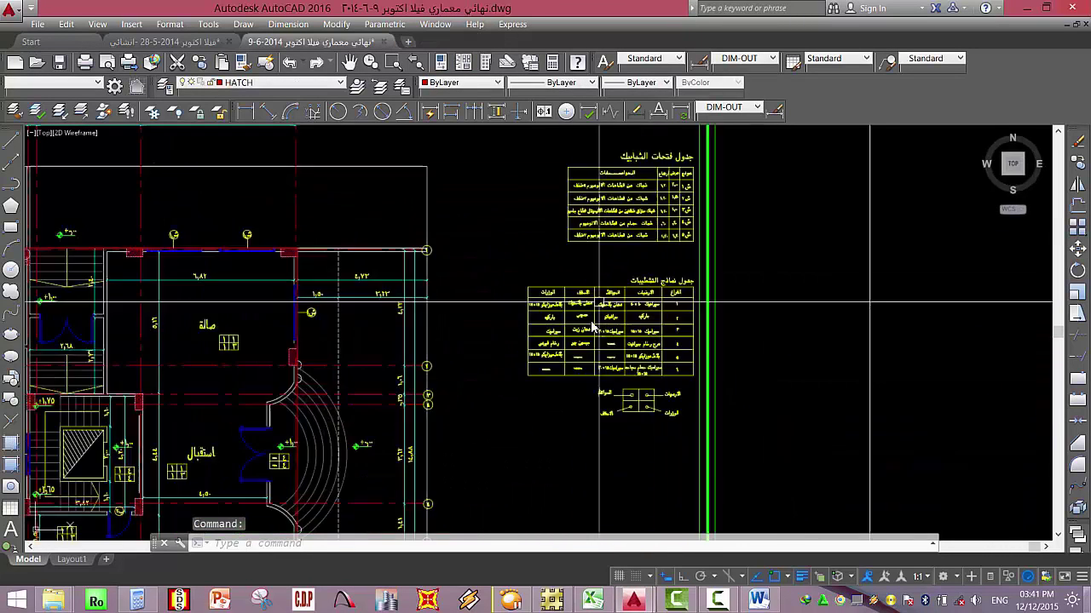
scroll(592, 326, "up", 4)
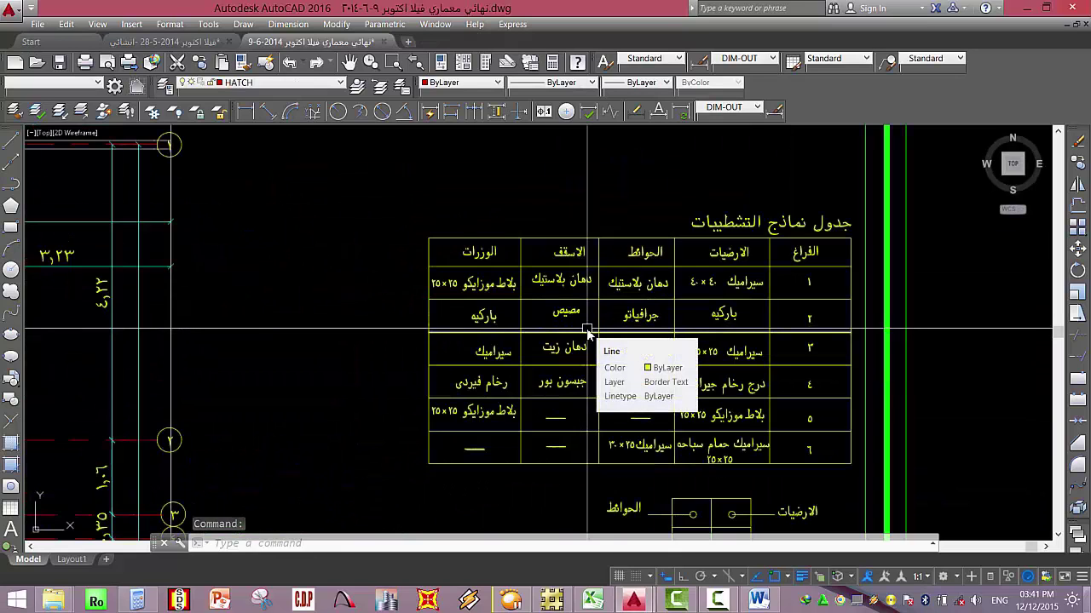
scroll(545, 394, "down", 8)
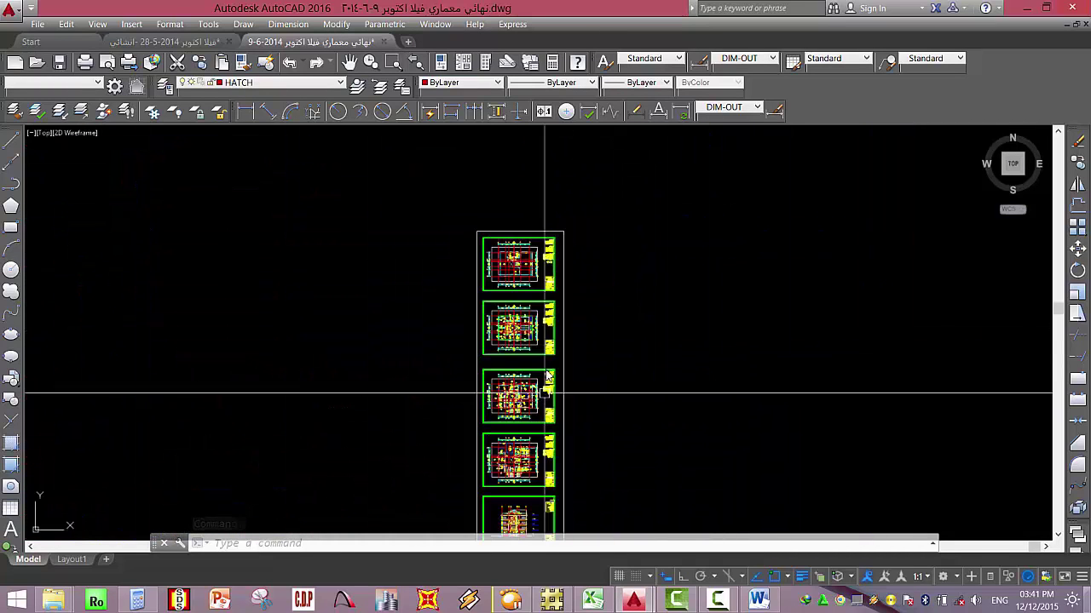
key("ctrl+Tab")
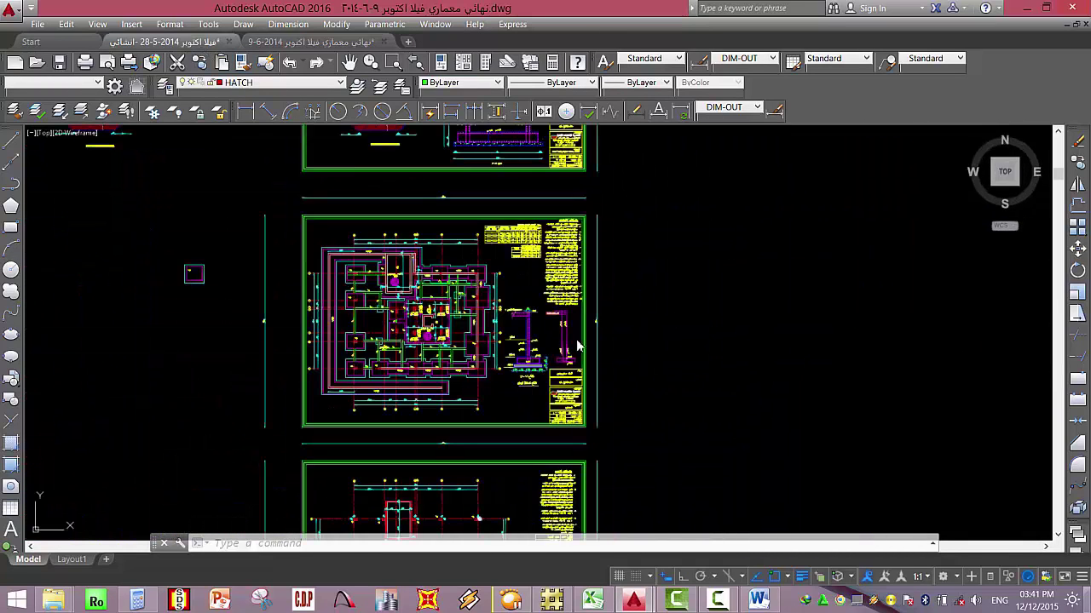
Examine the basement wall section 1-1 beside the foundation plan, including its footing, reinforcement labels and dimensions.
scroll(524, 361, "up", 5)
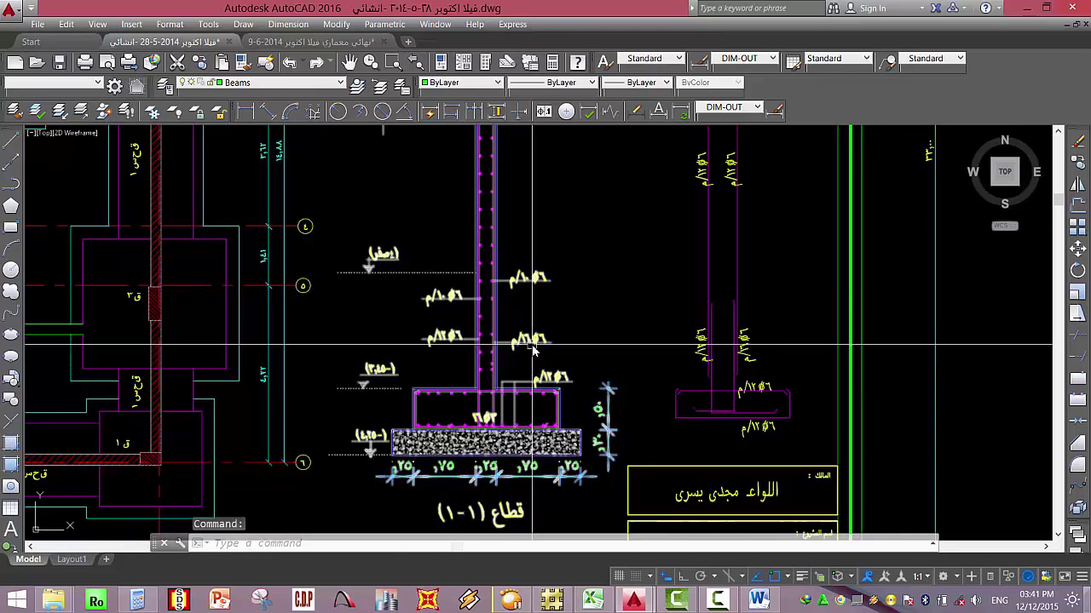
left_click(532, 348)
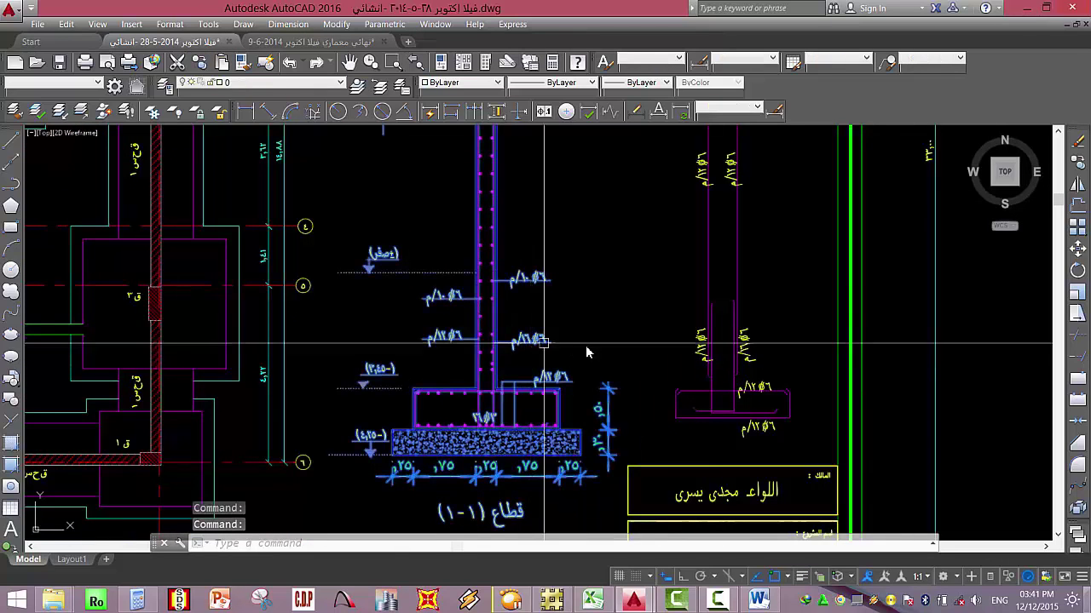
middle_click_drag(533, 347, 471, 388)
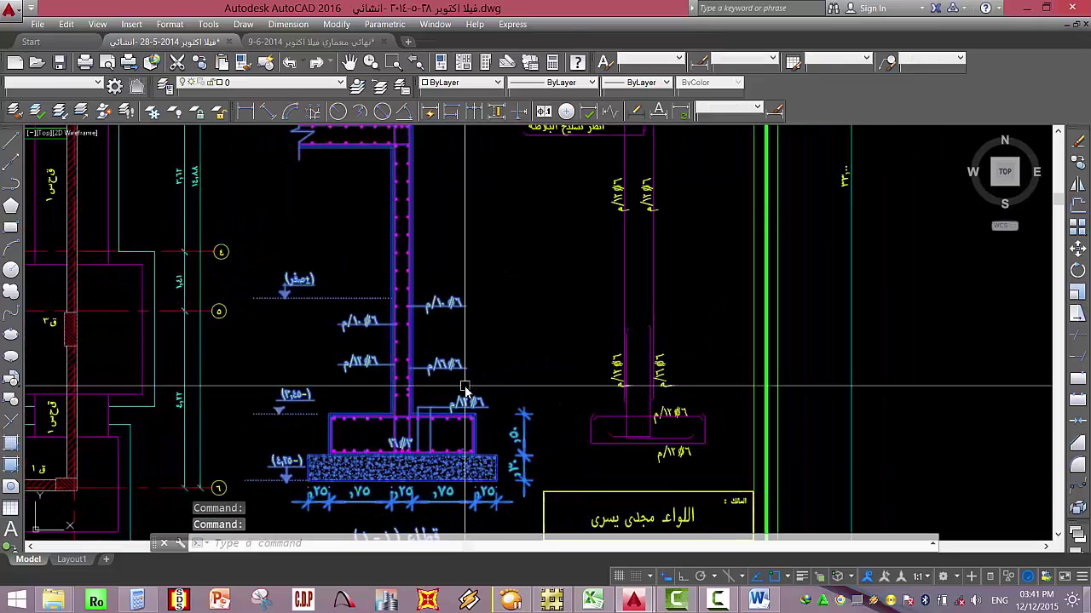
key("Escape")
key("Escape")
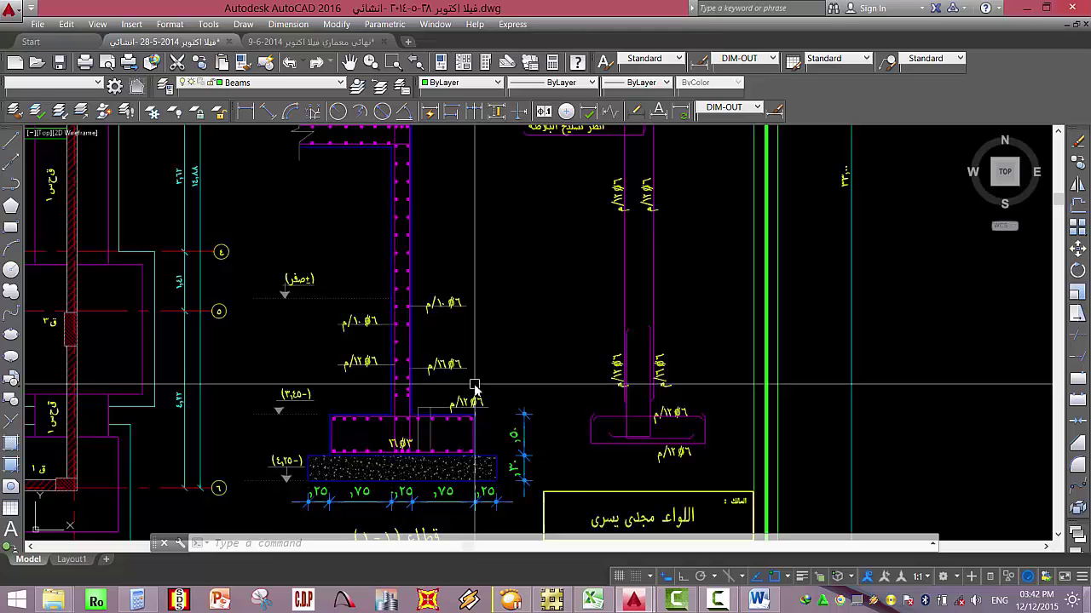
middle_click_drag(405, 345, 698, 372)
key("Escape")
key("Escape")
key("Escape")
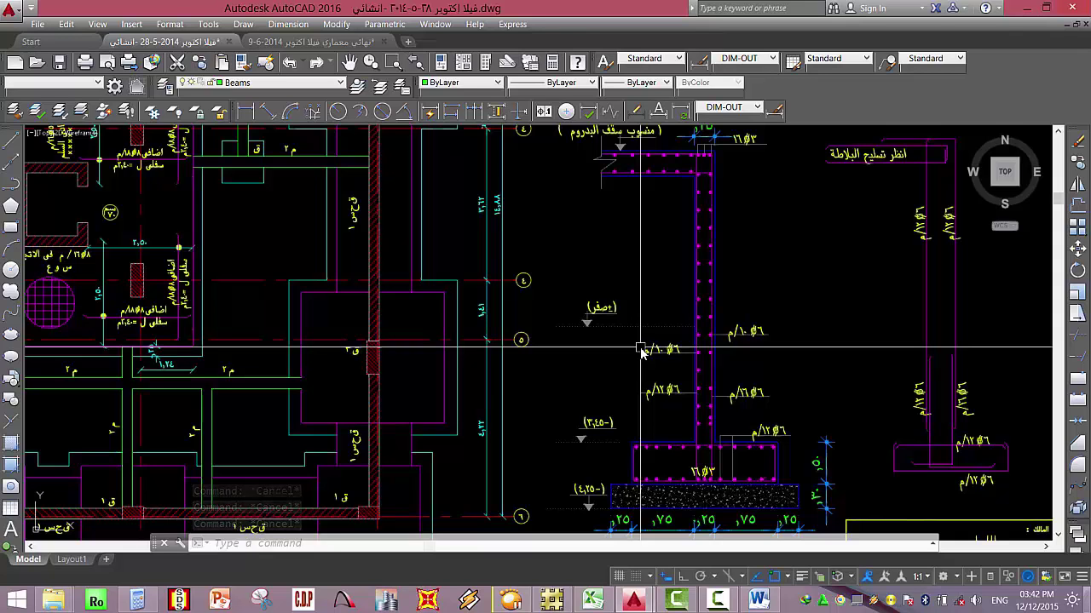
scroll(643, 354, "down", 8)
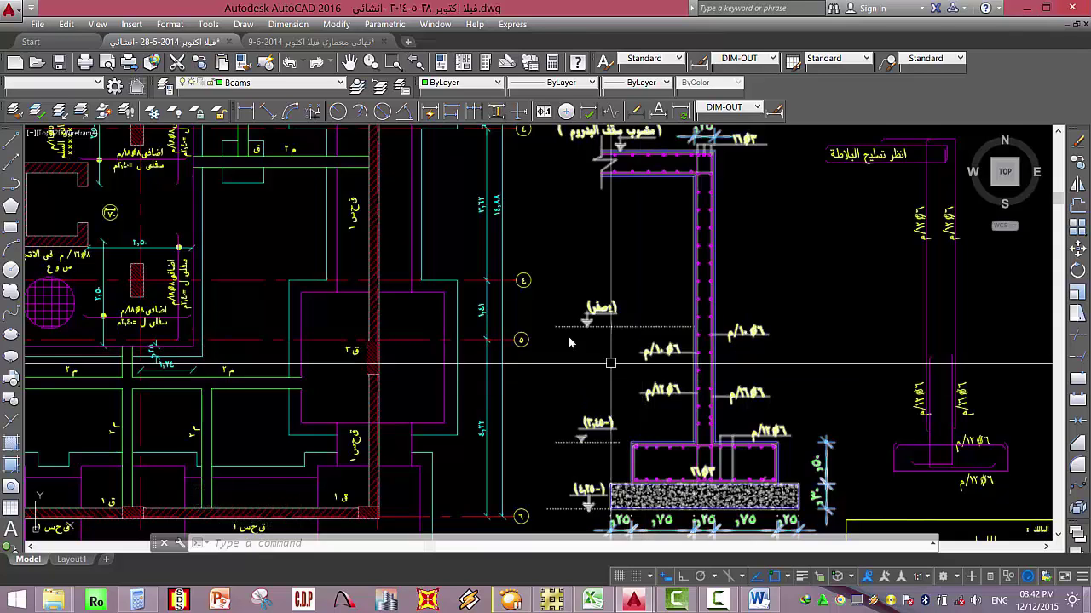
key("Escape")
key("Escape")
key("Escape")
Undo the earlier linear dimension, property, scaling and copying edits made to the enlarged details.
scroll(365, 267, "up", 3)
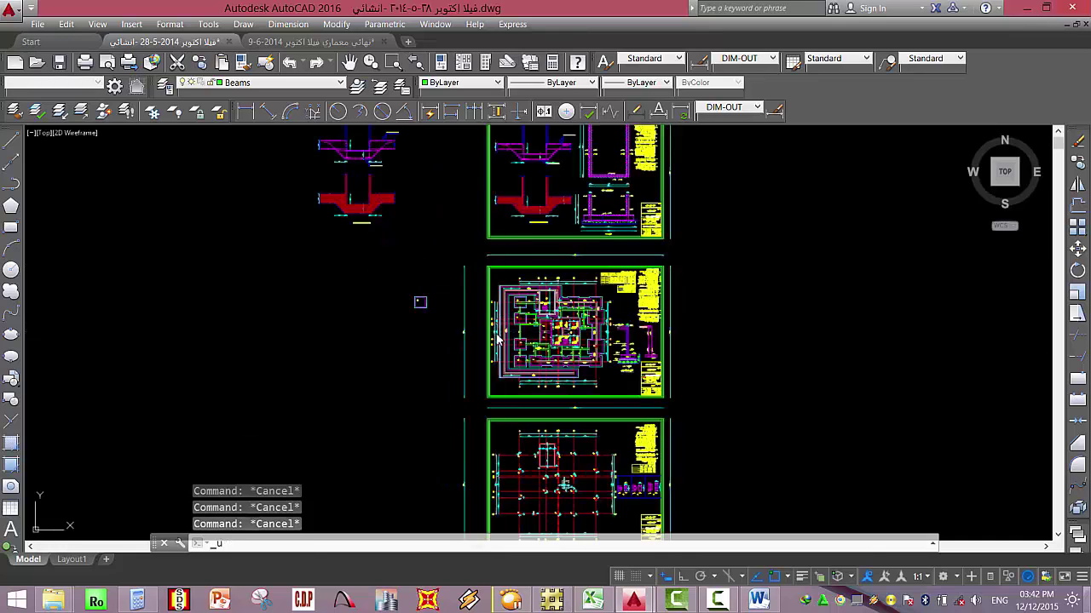
key("ctrl+z")
key("ctrl+z")
key("ctrl+z")
key("ctrl+z")
key("ctrl+z")
key("ctrl+z")
key("ctrl+z")
key("ctrl+z")
key("ctrl+z")
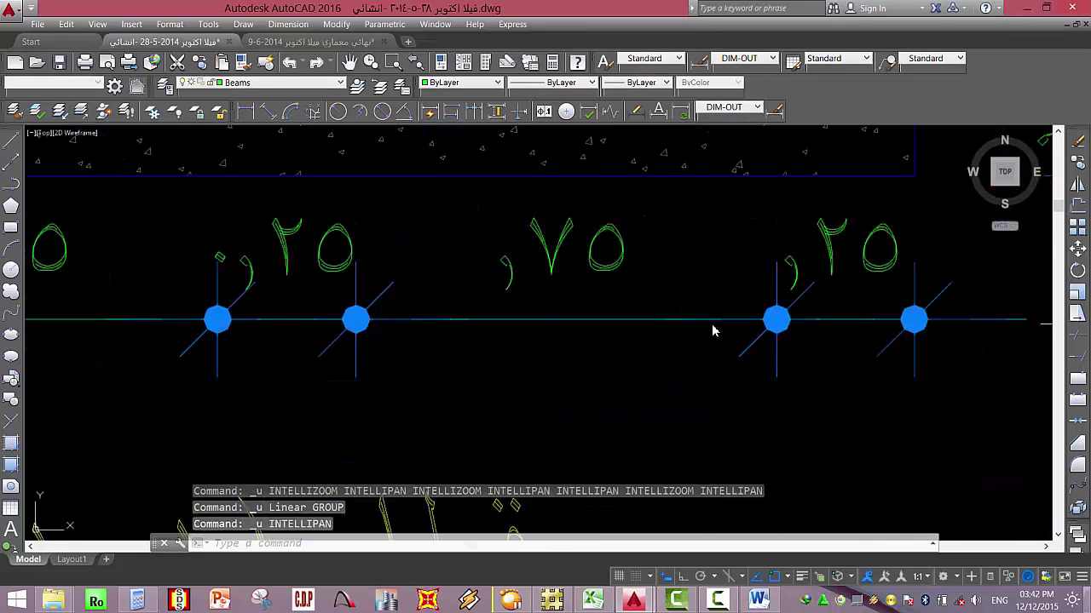
key("ctrl+z")
key("ctrl+z")
key("ctrl+z")
key("ctrl+z")
key("ctrl+z")
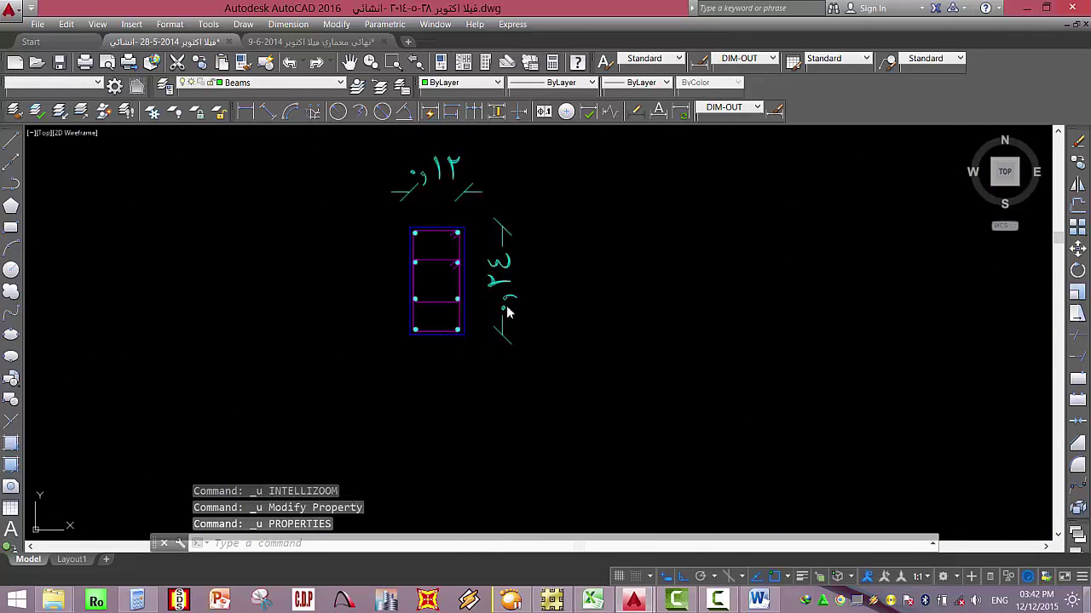
scroll(500, 324, "down", 5)
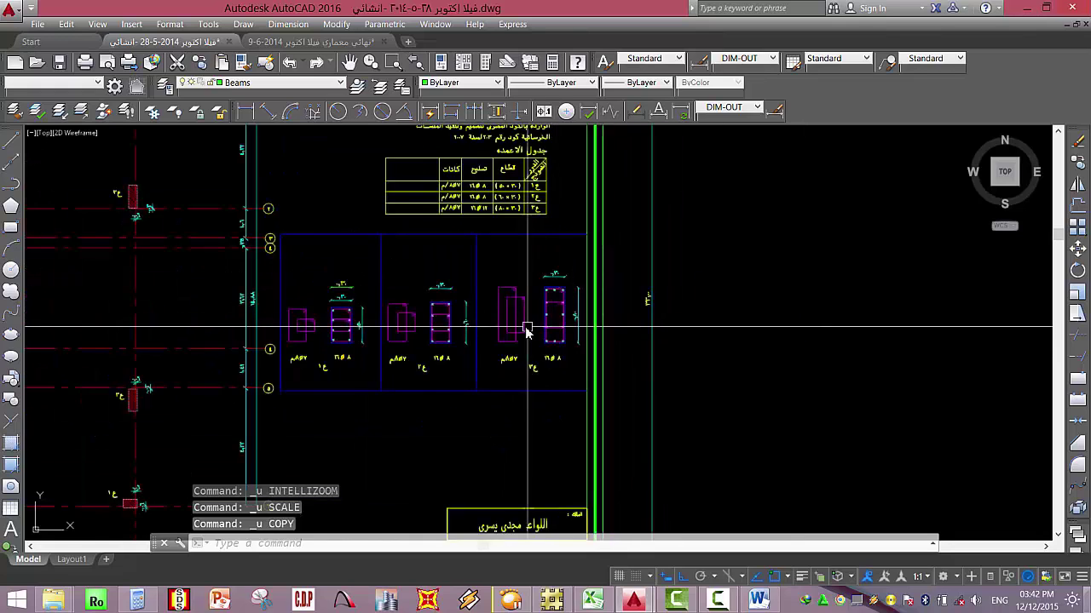
Copy the ع٣ column section with its dimensions and bar label into the empty area outside the sheet border.
scroll(540, 231, "up", 3)
key("Escape")
key("Escape")
key("Escape")
left_click(535, 224)
left_click(672, 416)
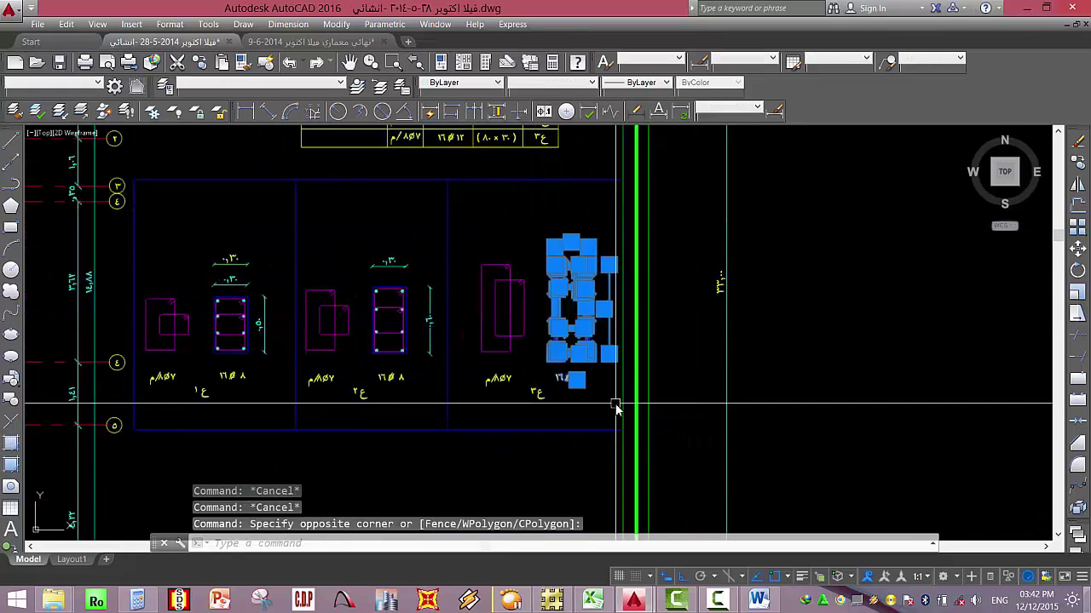
type("co")
key("Return")
left_click(604, 387)
scroll(540, 377, "down", 3)
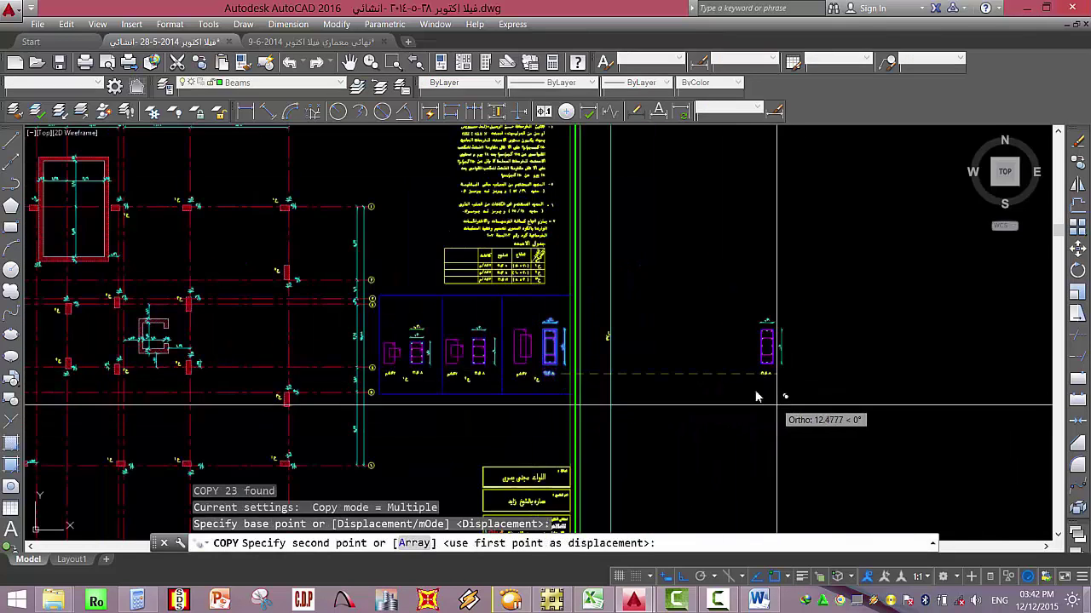
left_click(753, 377)
key("Escape")
Copy the 8Ø16 bar label to the lower-left side of the copied column section, with Ortho off.
scroll(753, 381, "up", 4)
key("Escape")
key("Escape")
key("Escape")
left_click(664, 426)
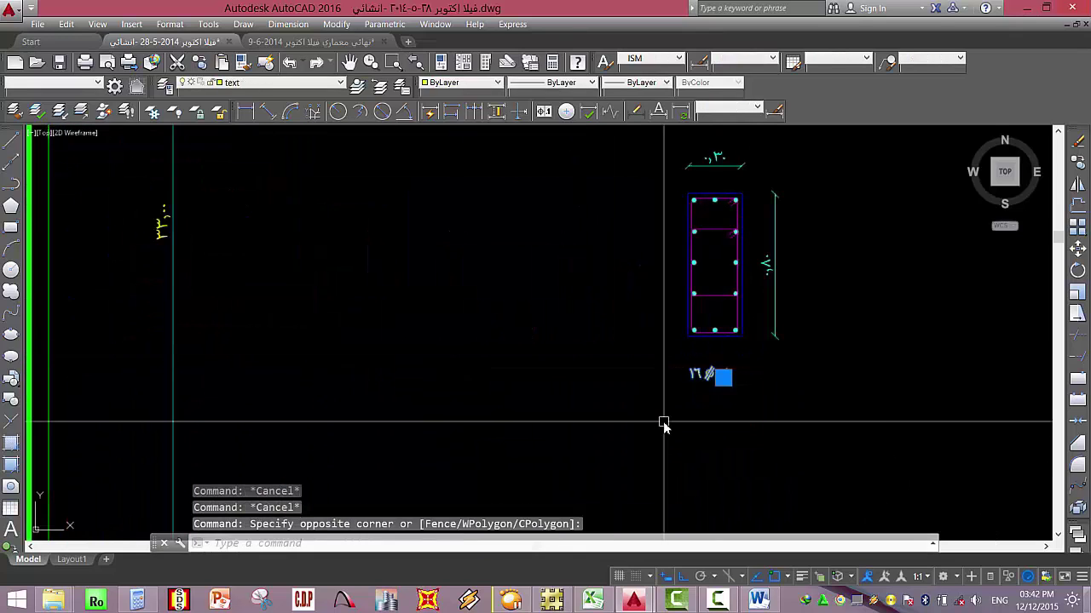
type("co")
key("Return")
left_click(723, 377)
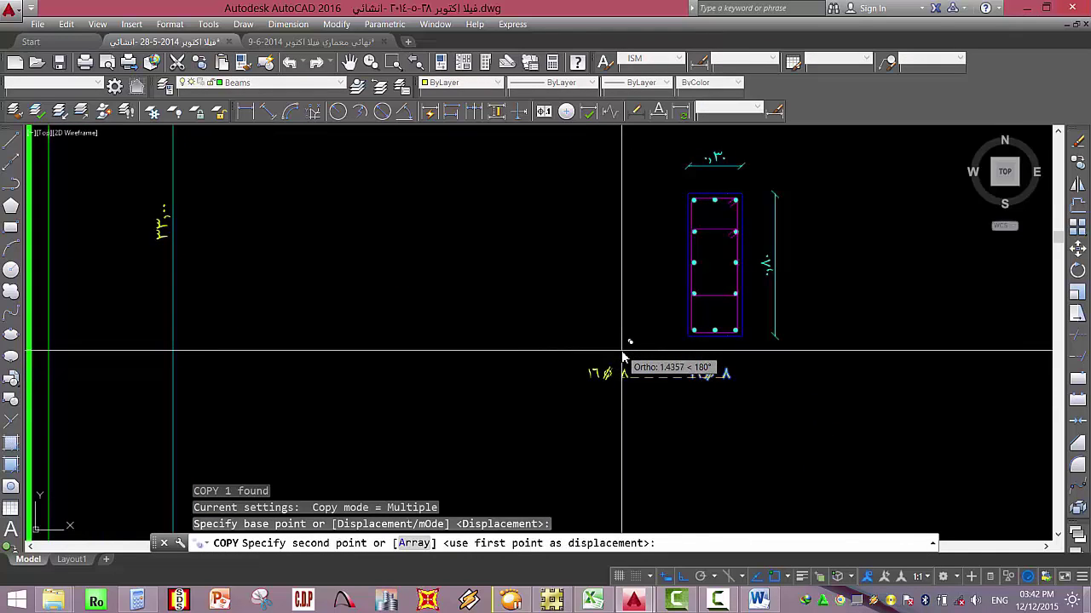
scroll(618, 340, "up", 3)
key("F8")
left_click(708, 359)
key("Escape")
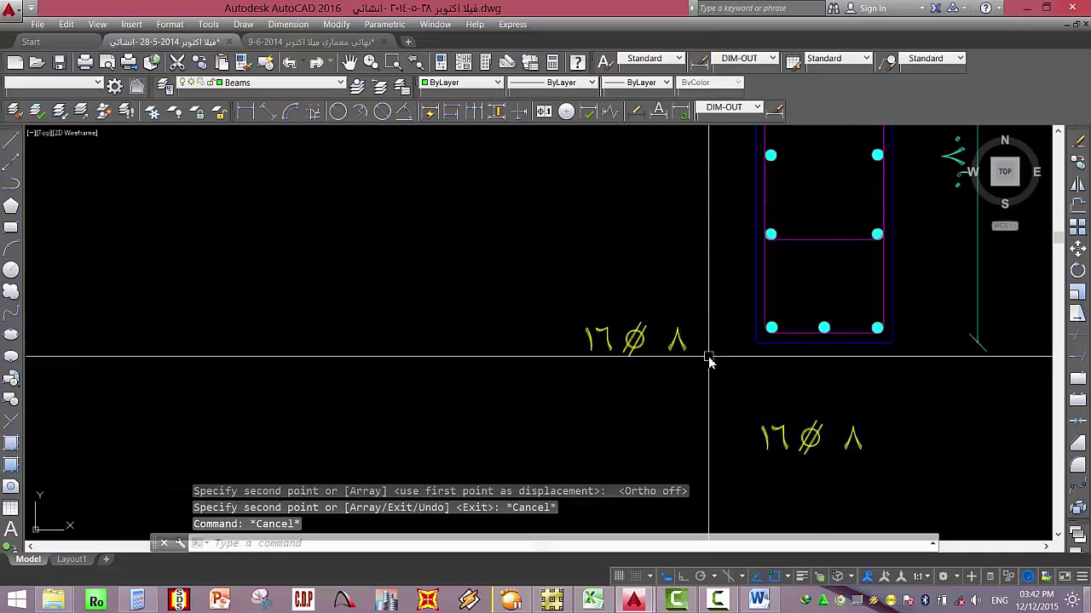
Draw a leader line from the section's lower-left corner bar that runs underneath the copied bar label.
type("l")
key("Return")
left_click(767, 335)
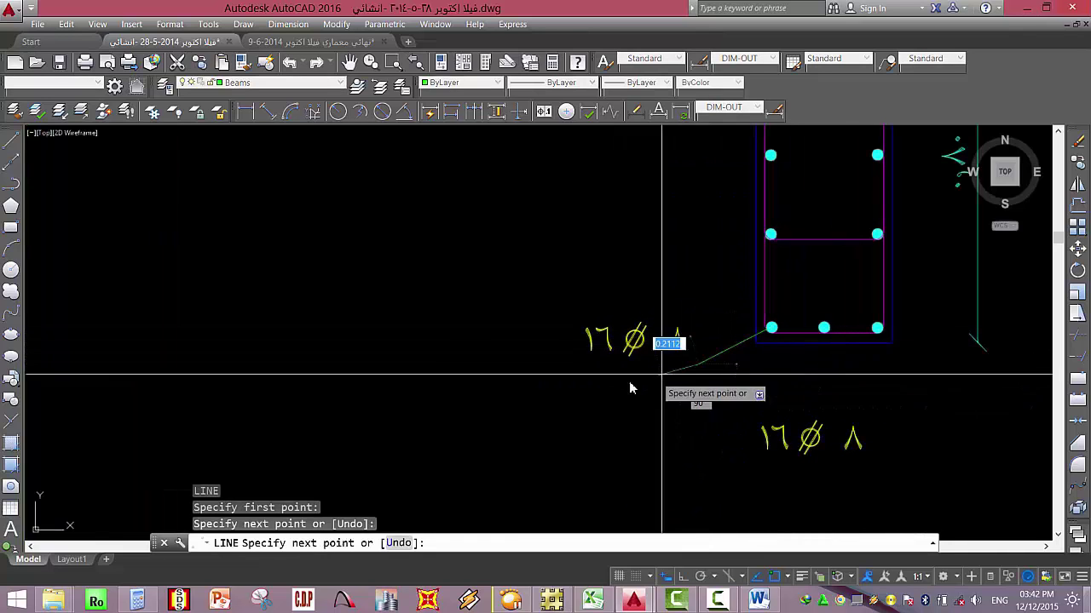
left_click(548, 369)
key("Escape")
key("Escape")
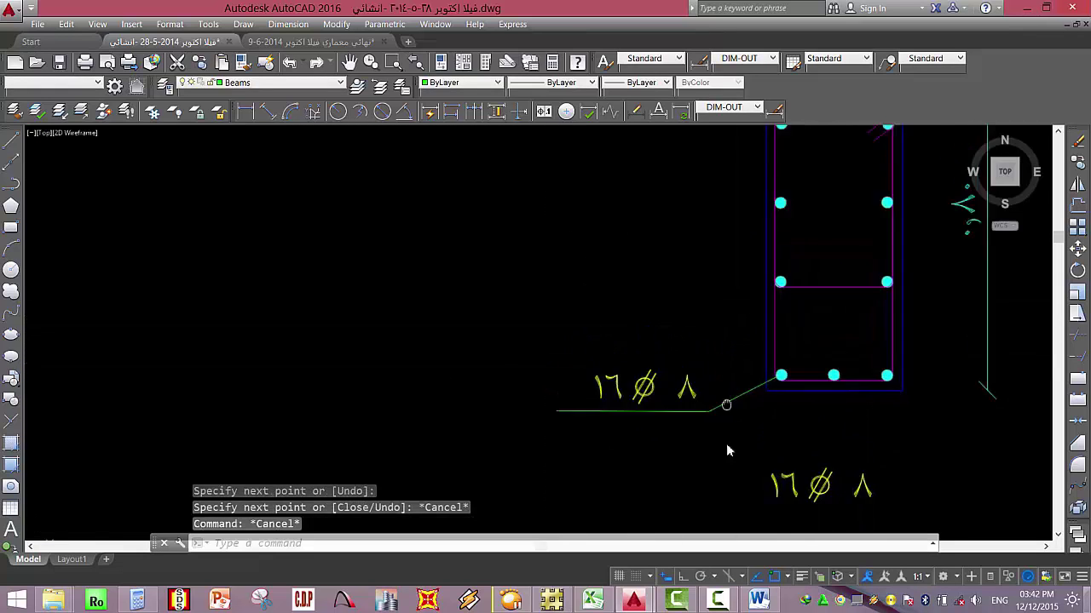
key("Escape")
Copy the bar label and its leader from the lower-left to the upper-left corner bar of the column section.
scroll(758, 409, "up", 2)
scroll(669, 324, "down", 2)
left_click(694, 499)
left_click(654, 439)
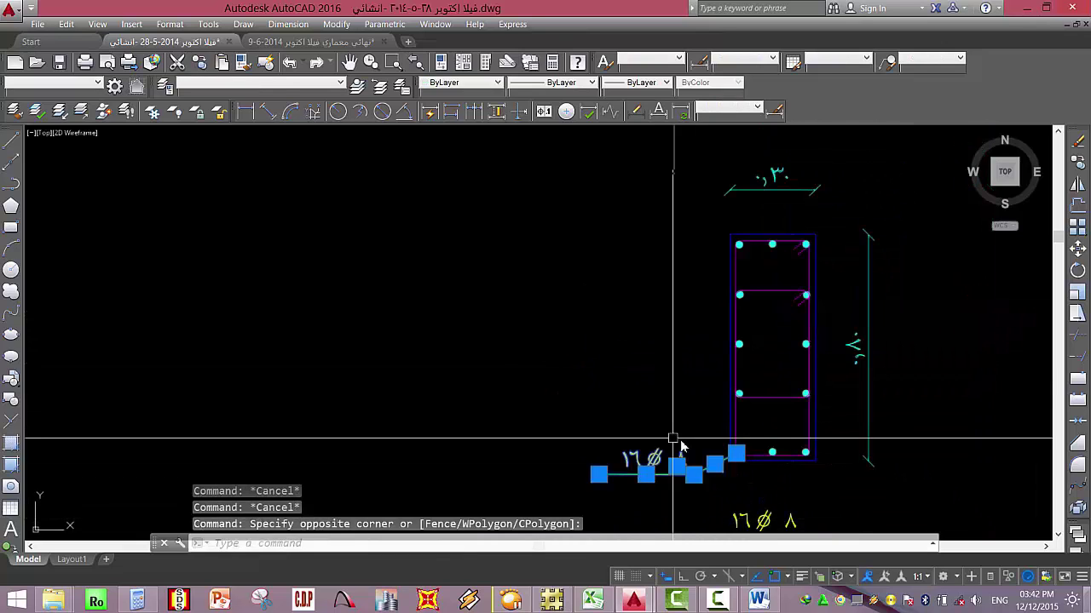
type("co")
key("Return")
left_click(736, 454)
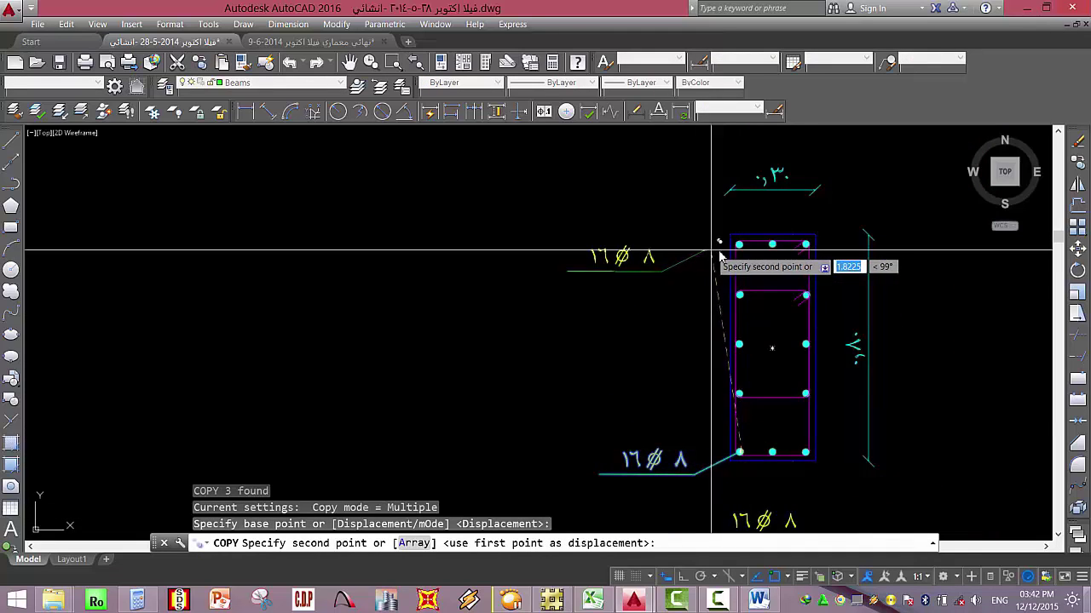
scroll(748, 247, "up", 2)
left_click(747, 243)
key("Escape")
scroll(659, 254, "down", 3)
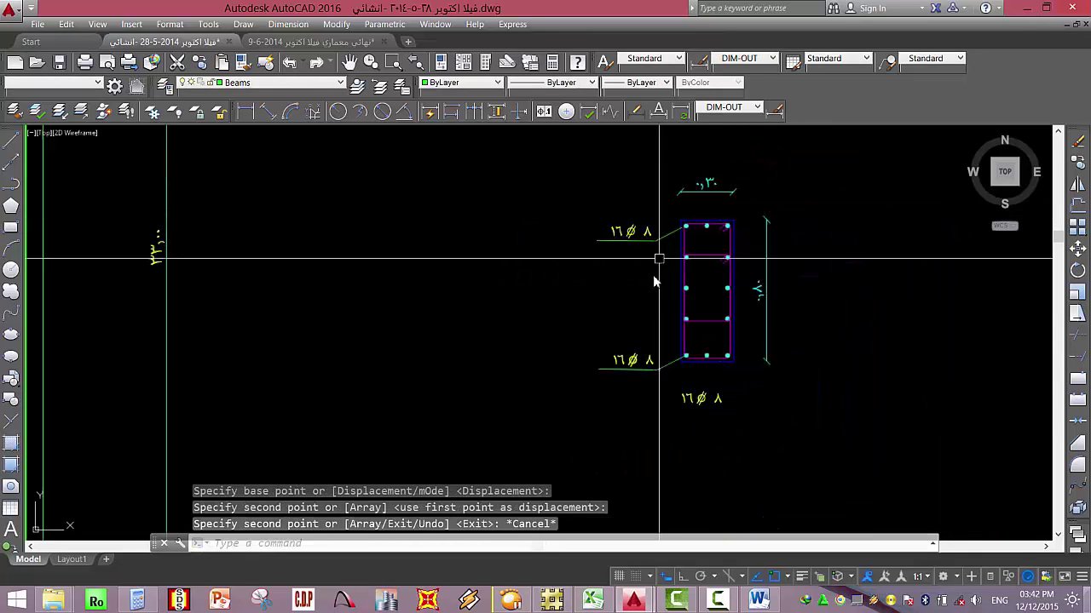
scroll(613, 363, "down", 2)
key("Escape")
key("Escape")
left_click(599, 397)
left_click(762, 219)
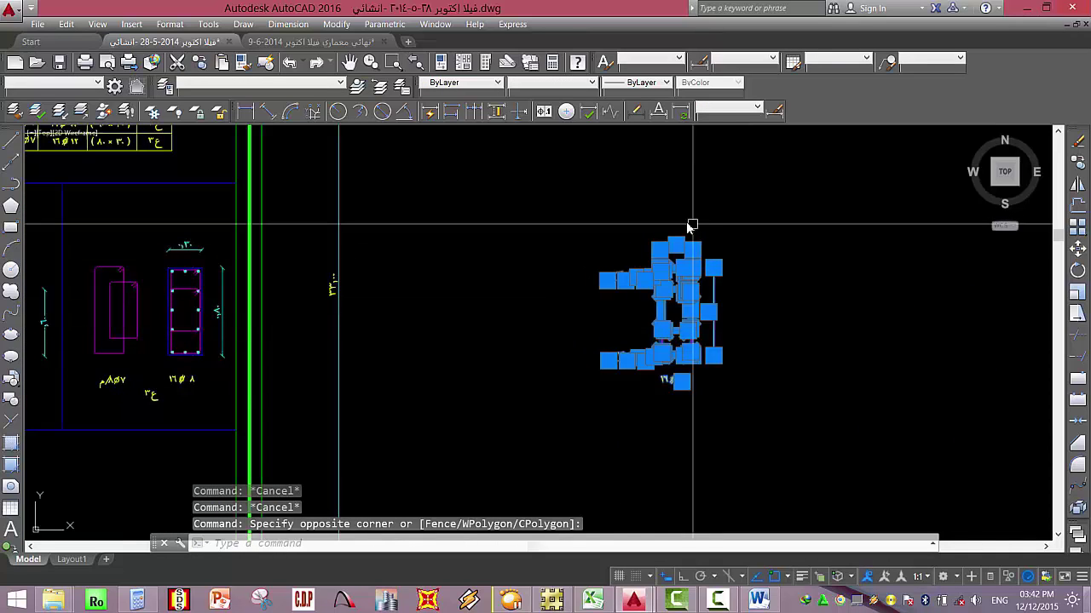
scroll(701, 258, "up", 4)
key("Escape")
key("Escape")
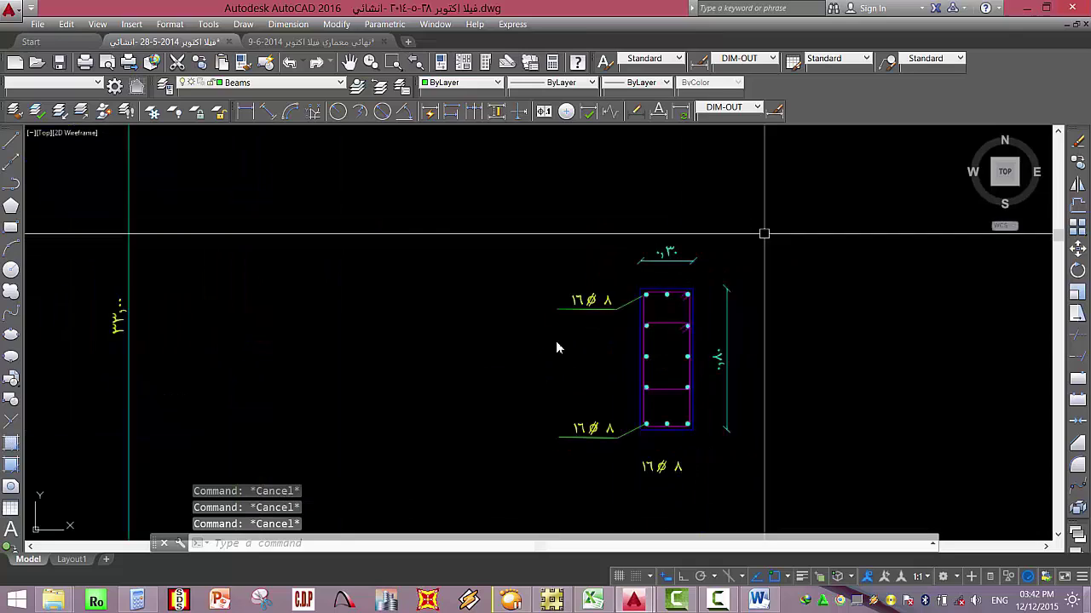
Display the properties of the upper-left 8Ø16 bar label to check its text height.
left_click(582, 296)
type("mo")
key("Return")
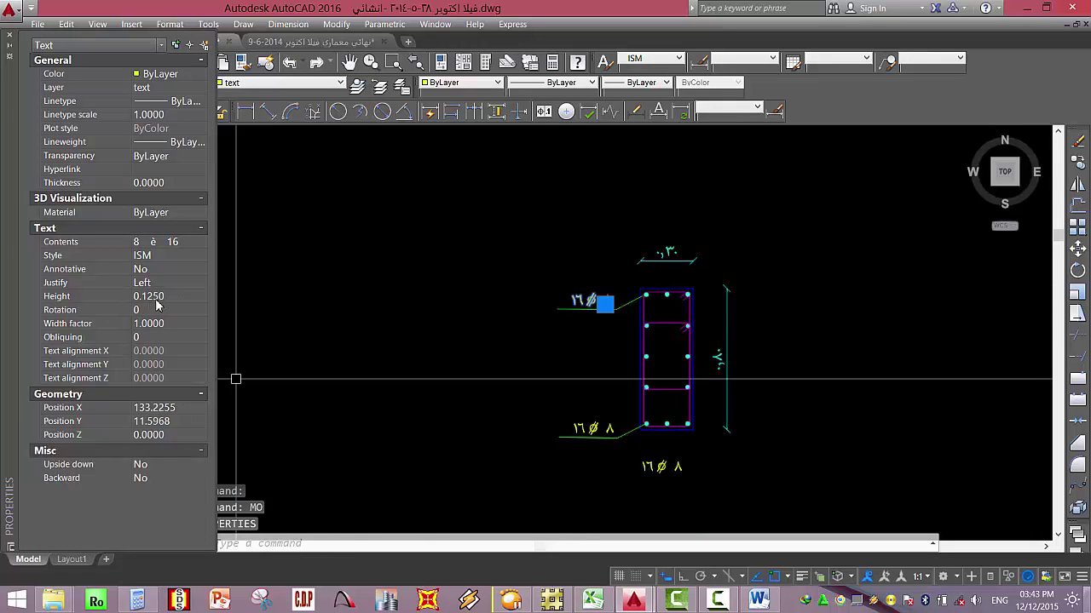
key("Escape")
key("Escape")
key("Escape")
Stretch the upper end of the copied column section upward by 0.25, with its upper label and dimensions, using Ortho.
left_click(771, 228)
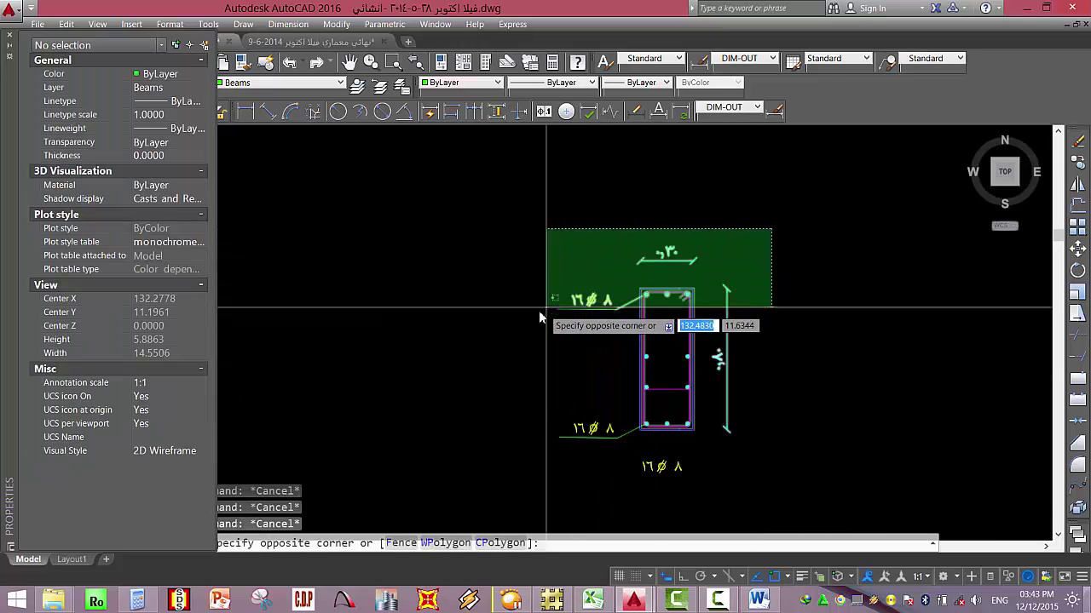
left_click(532, 315)
type("s")
key("Return")
left_click(535, 282)
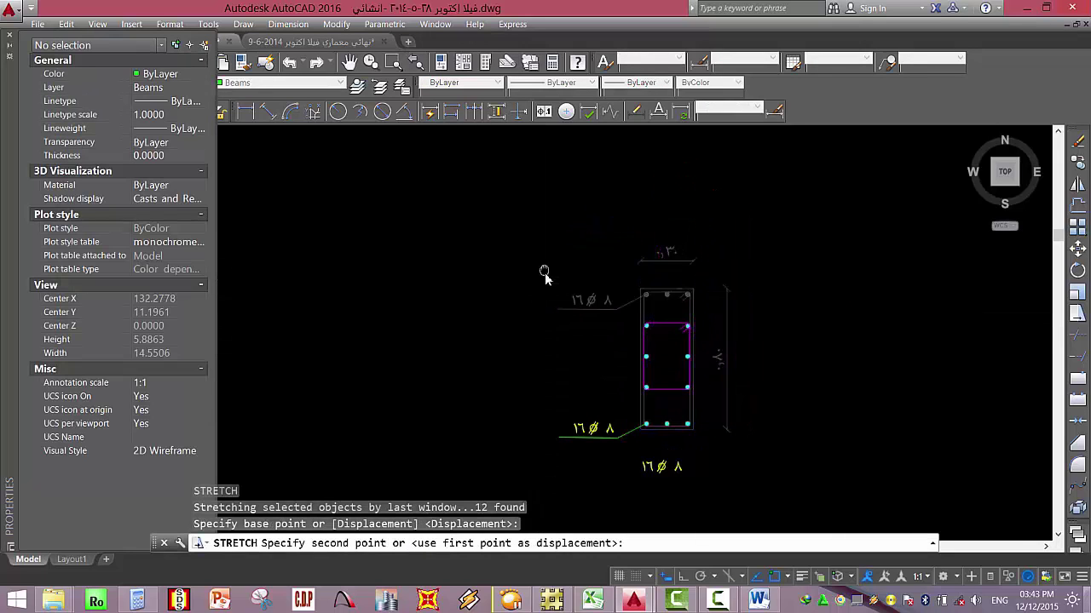
key("F8")
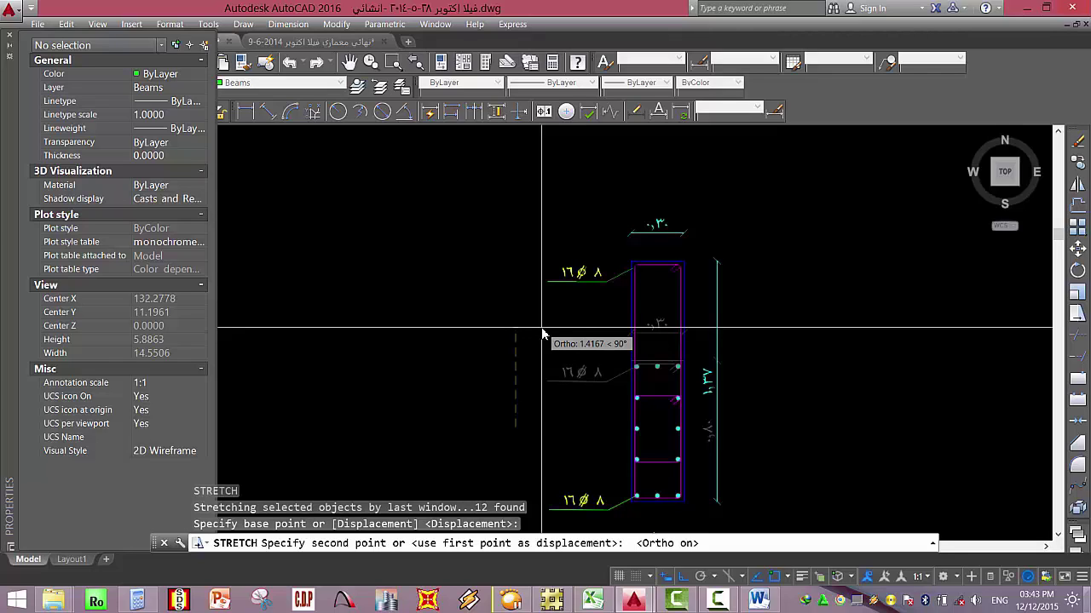
type("0.25")
key("Return")
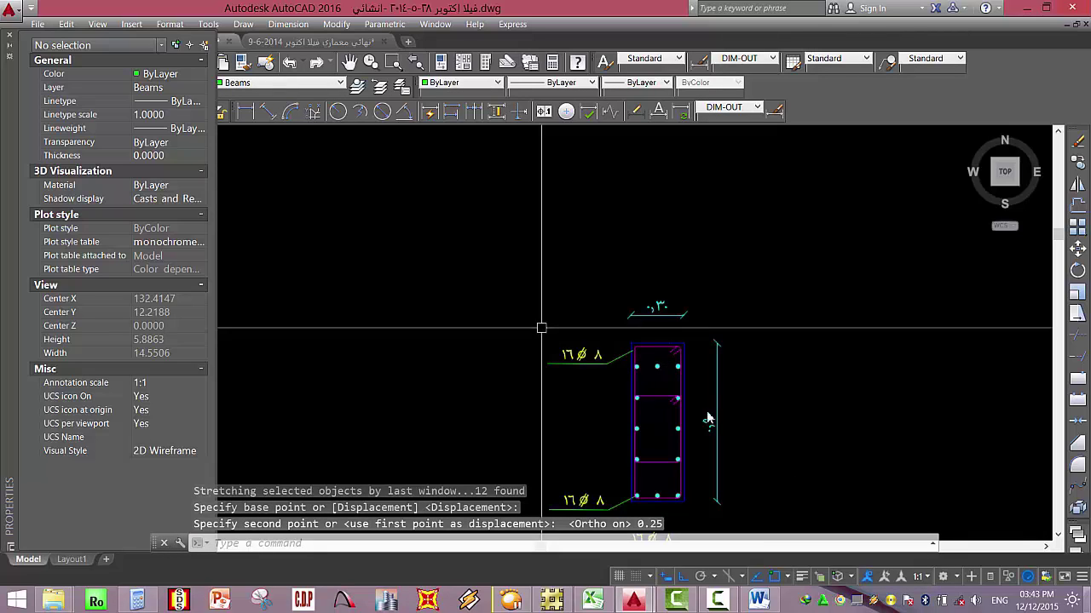
Move the three upper bars up to the top edge of the stirrup in the stretched column section.
middle_click_drag(727, 439, 737, 373)
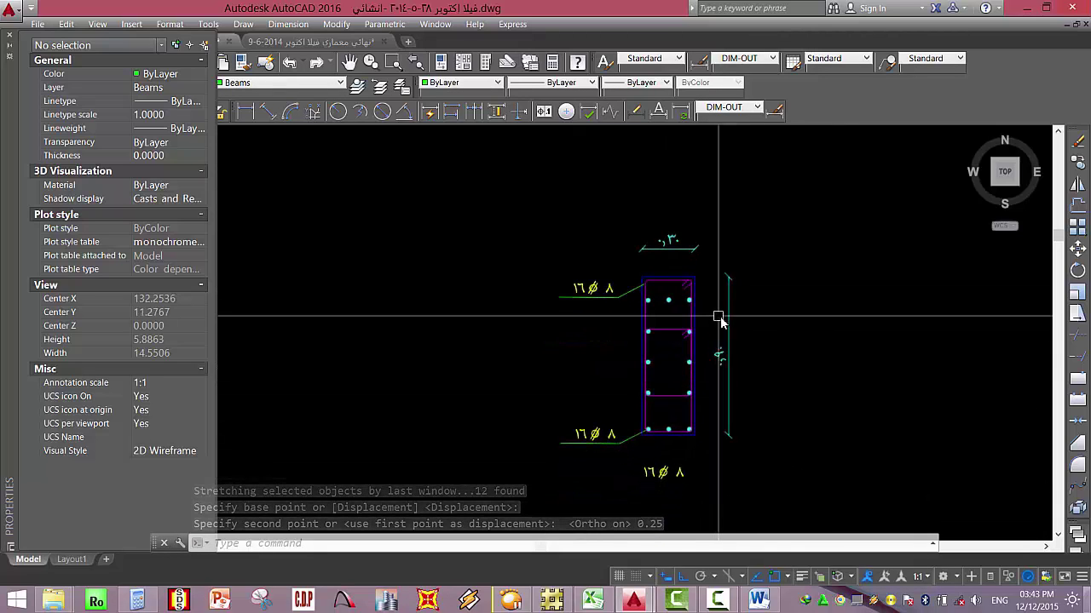
scroll(645, 312, "up", 4)
key("Escape")
left_click(662, 322)
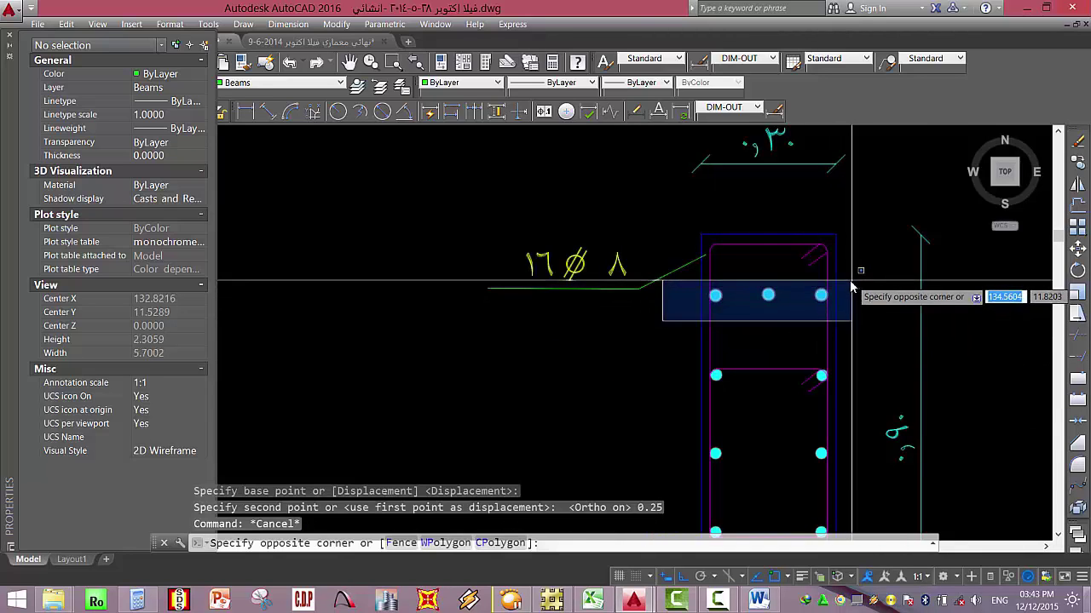
left_click(850, 288)
type("M")
key("Return")
left_click(779, 292)
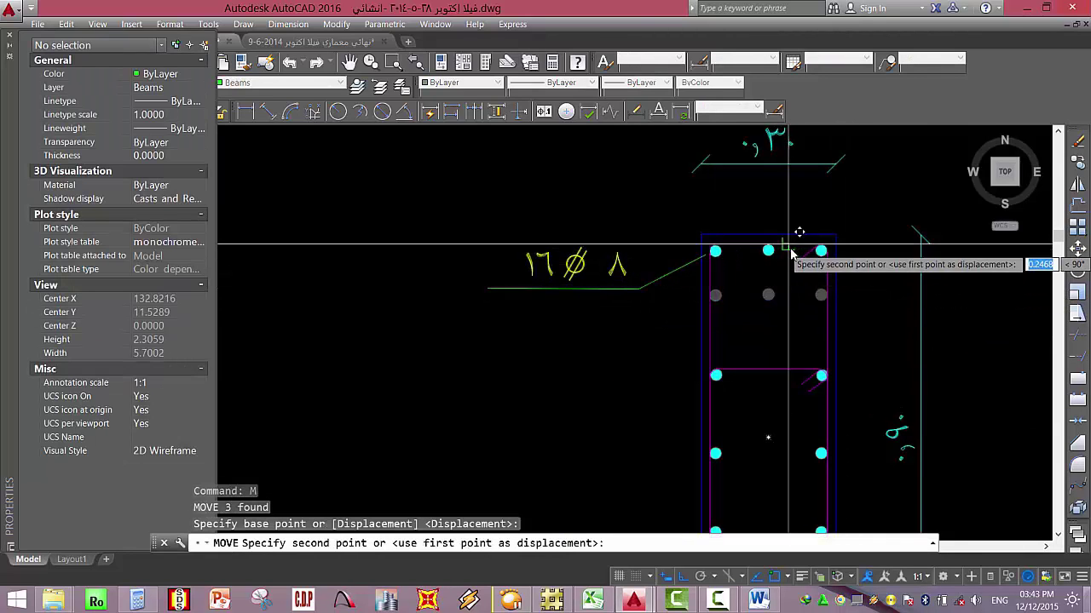
left_click(791, 255)
key("Escape")
key("Escape")
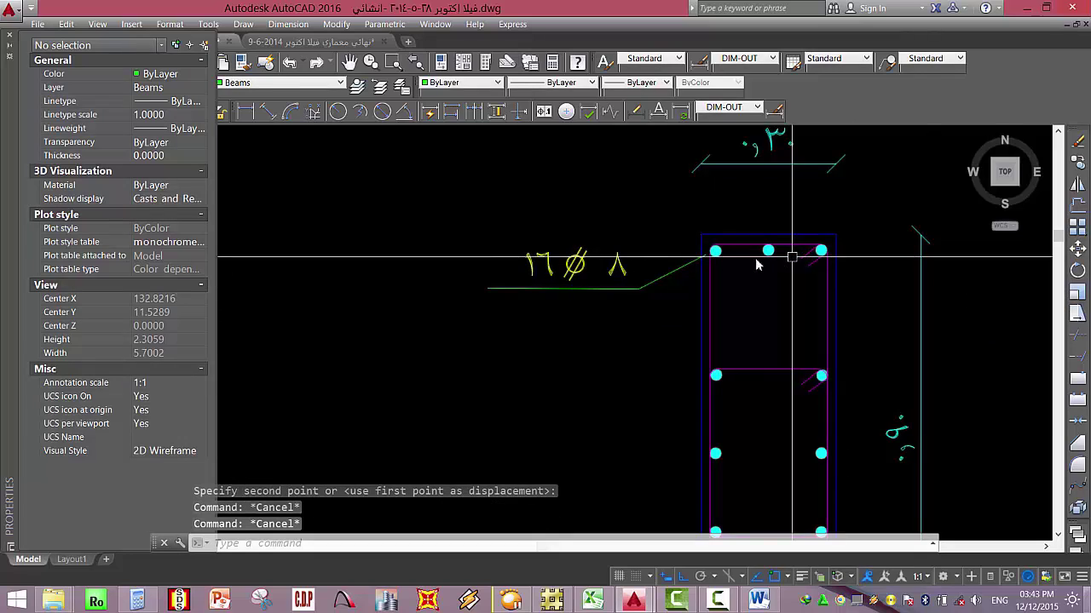
Stretch the lower end of the column section downward by 0.5, together with its lower bar labels and leader.
scroll(756, 265, "down", 4)
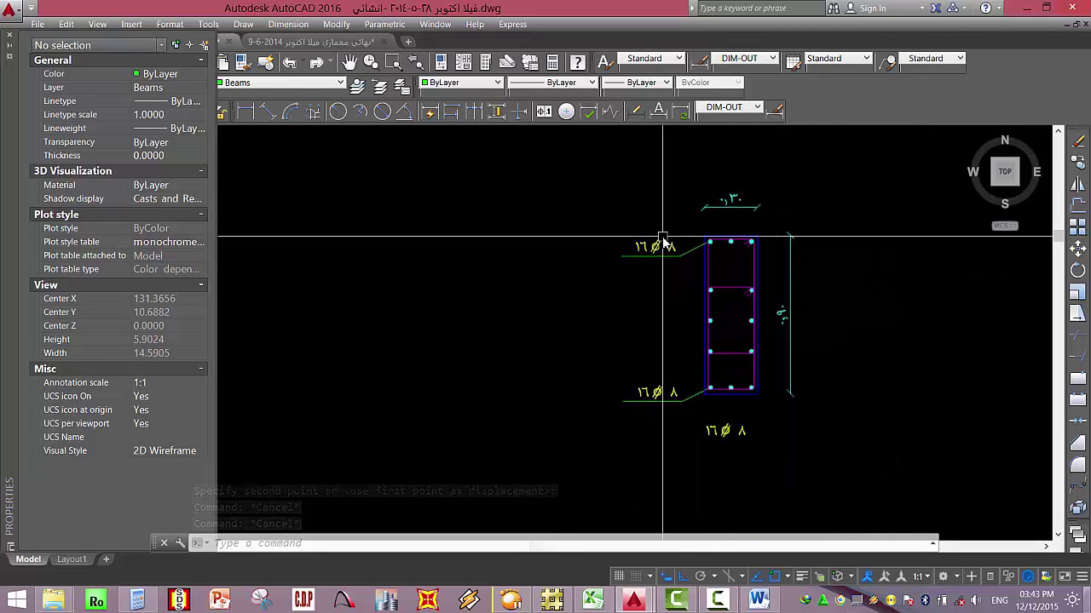
scroll(669, 238, "up", 3)
left_click(844, 352)
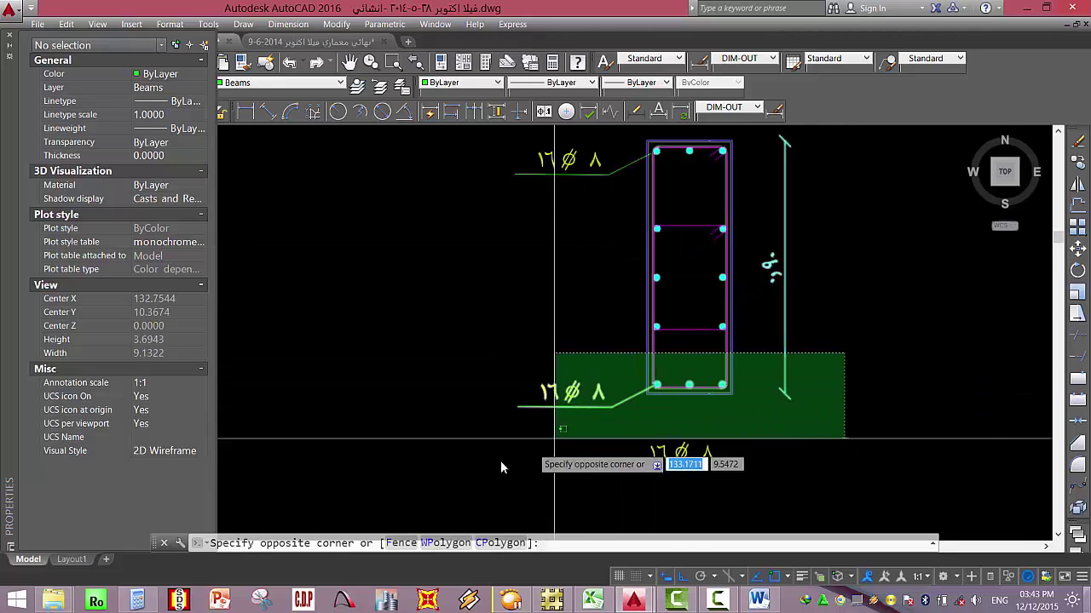
left_click(486, 475)
middle_click_drag(486, 475, 499, 348)
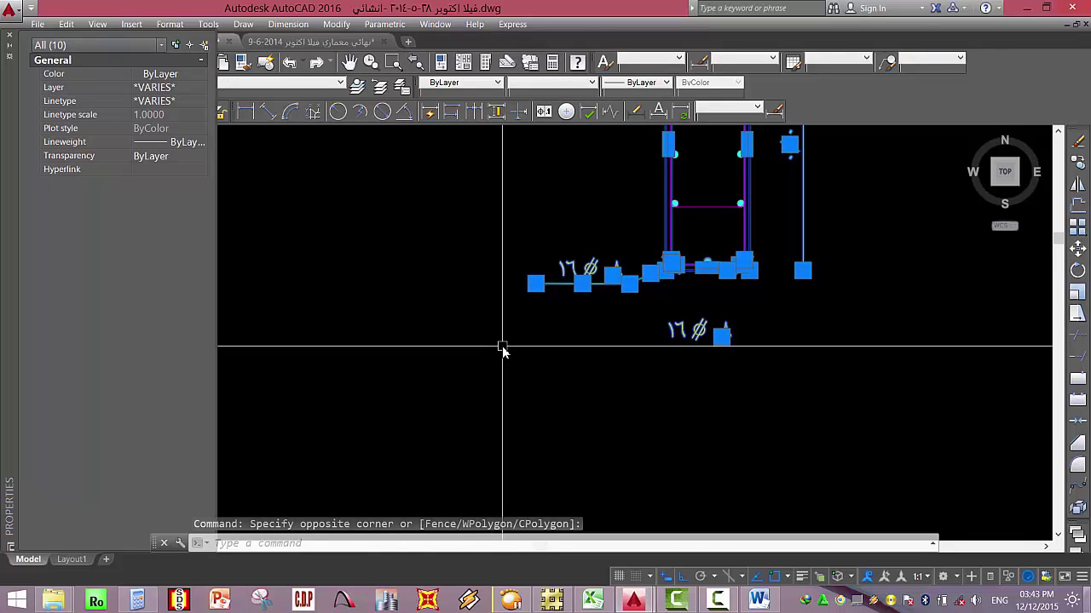
scroll(504, 375, "down", 2)
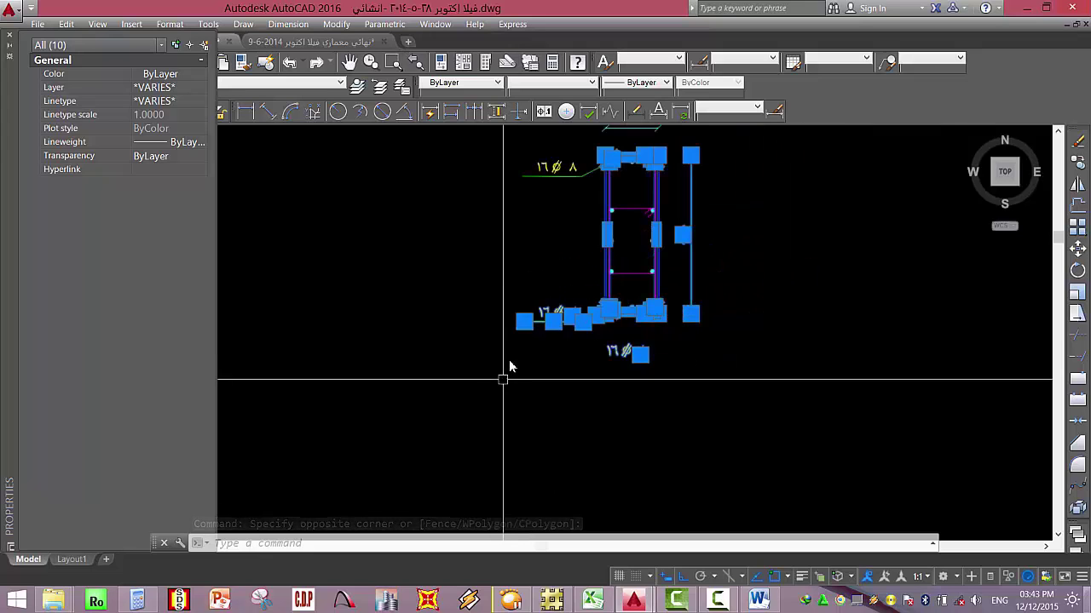
type("s")
key("Return")
left_click(459, 370)
type("0.5")
key("Return")
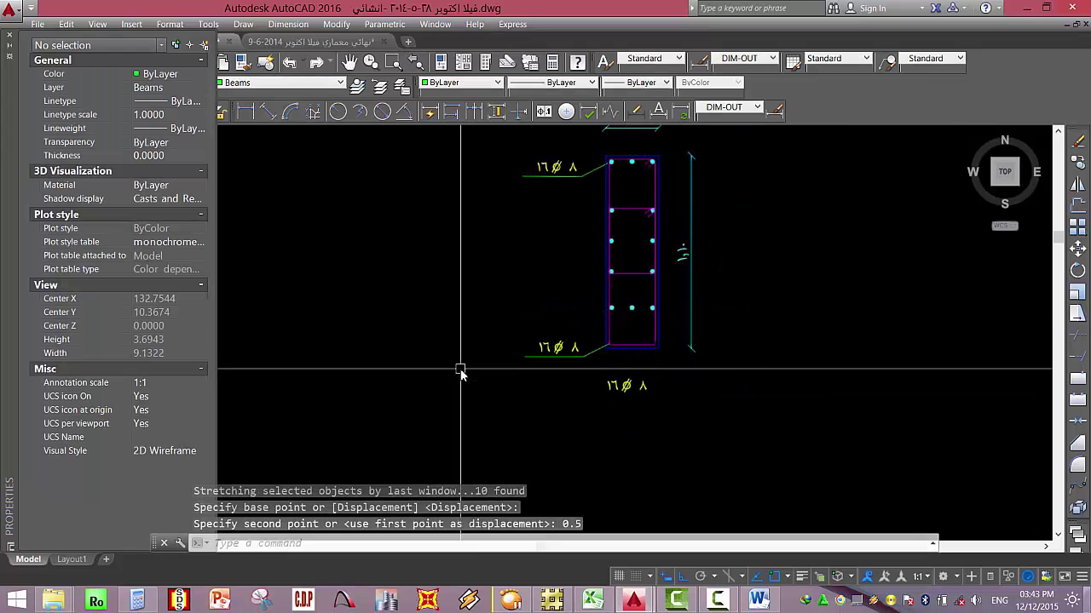
key("Escape")
key("Escape")
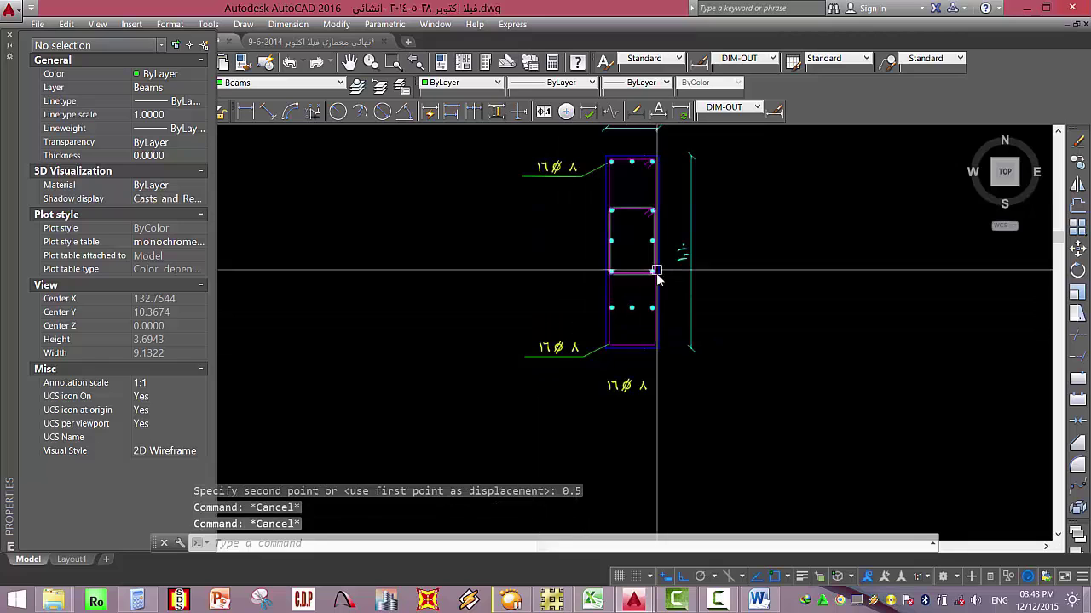
Move the three lower bars down to the bottom edge of the stirrup in the stretched column section.
left_click(588, 290)
left_click(730, 329)
scroll(633, 284, "up", 4)
type("m")
key("Return")
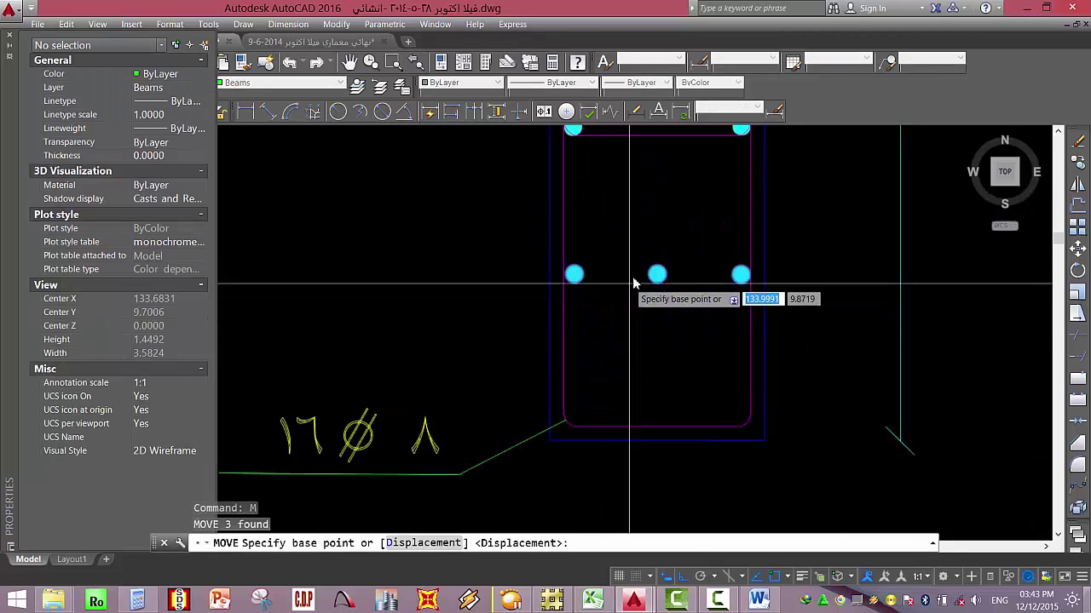
left_click(685, 285)
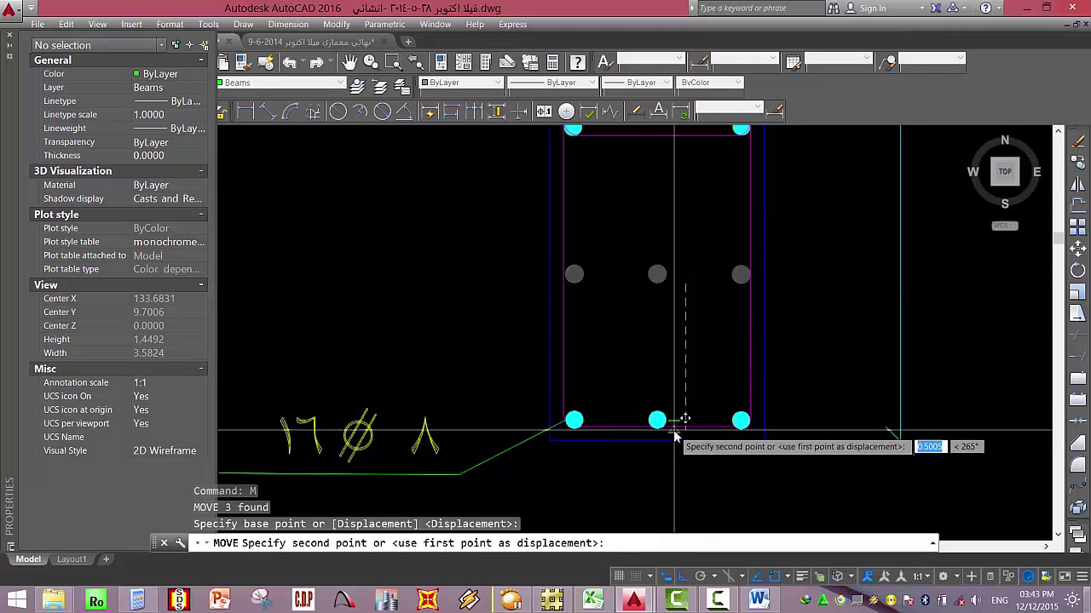
key("Escape")
key("Escape")
scroll(609, 341, "down", 6)
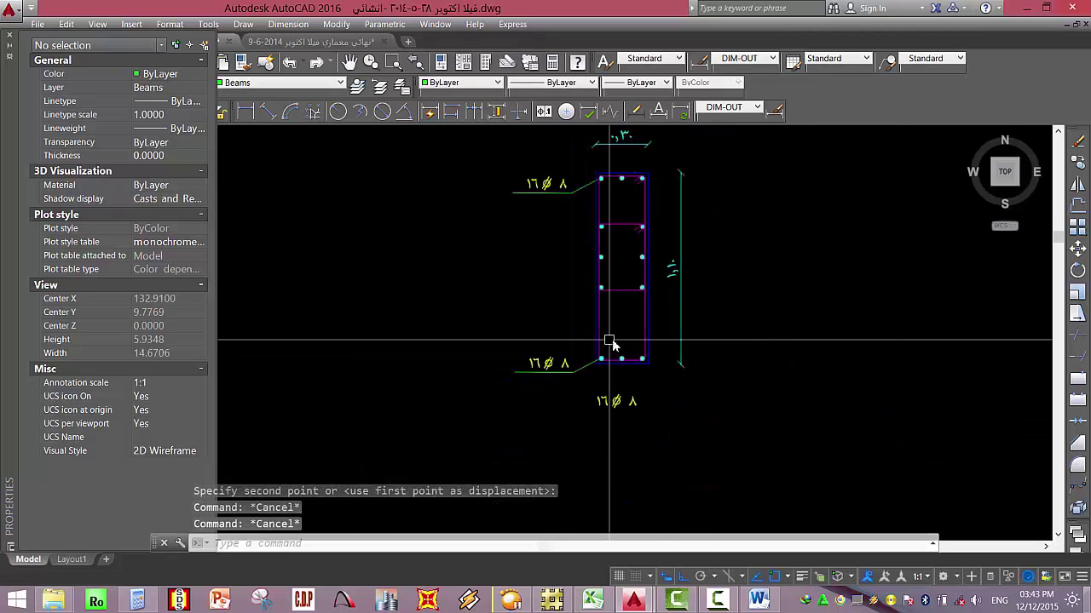
Close the object properties display and erase the copied column section with its labels and dimensions outside the sheet border.
scroll(628, 247, "down", 2)
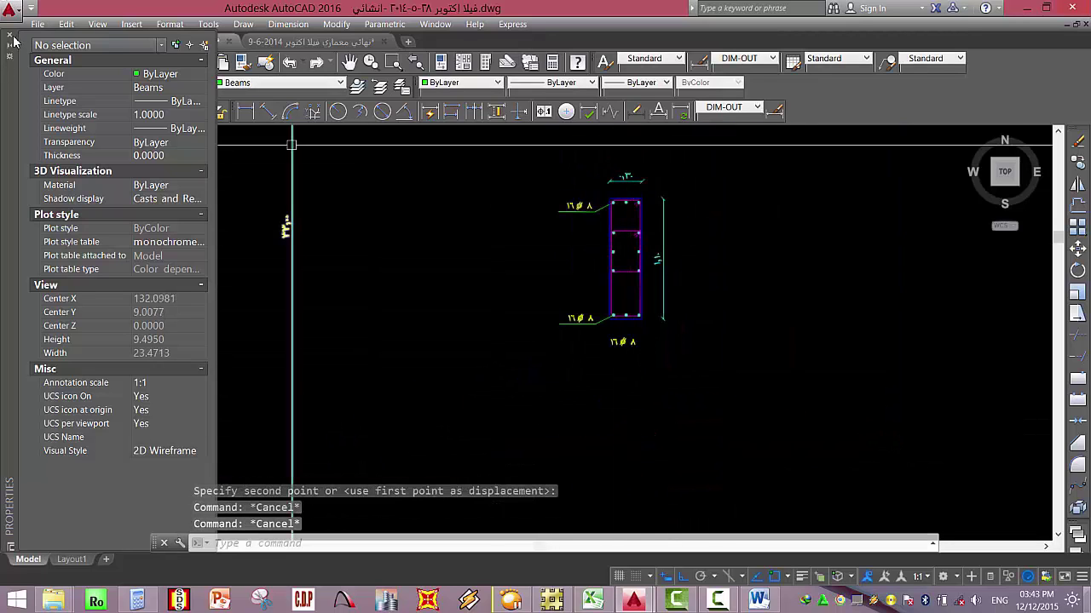
left_click(9, 37)
scroll(691, 298, "down", 5)
left_click(601, 334)
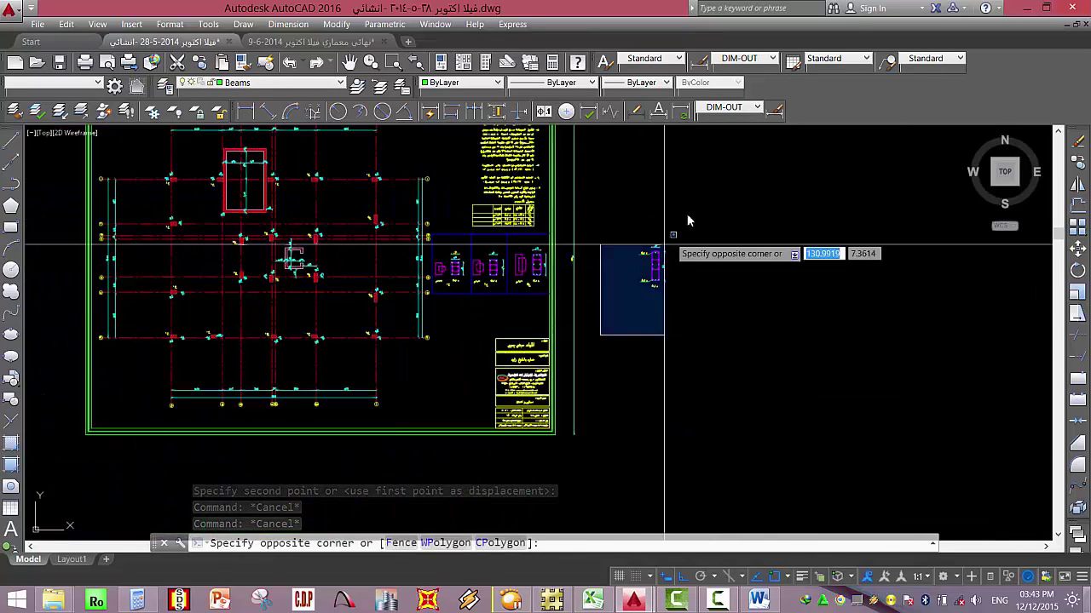
left_click(686, 219)
key("Delete")
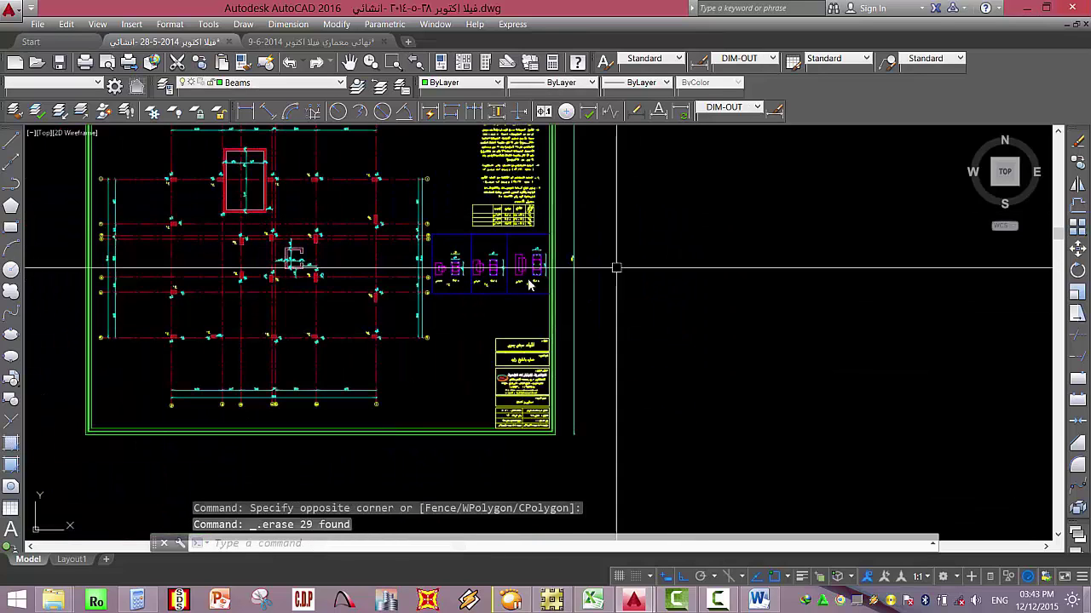
scroll(515, 354, "down", 2)
scroll(501, 332, "up", 6)
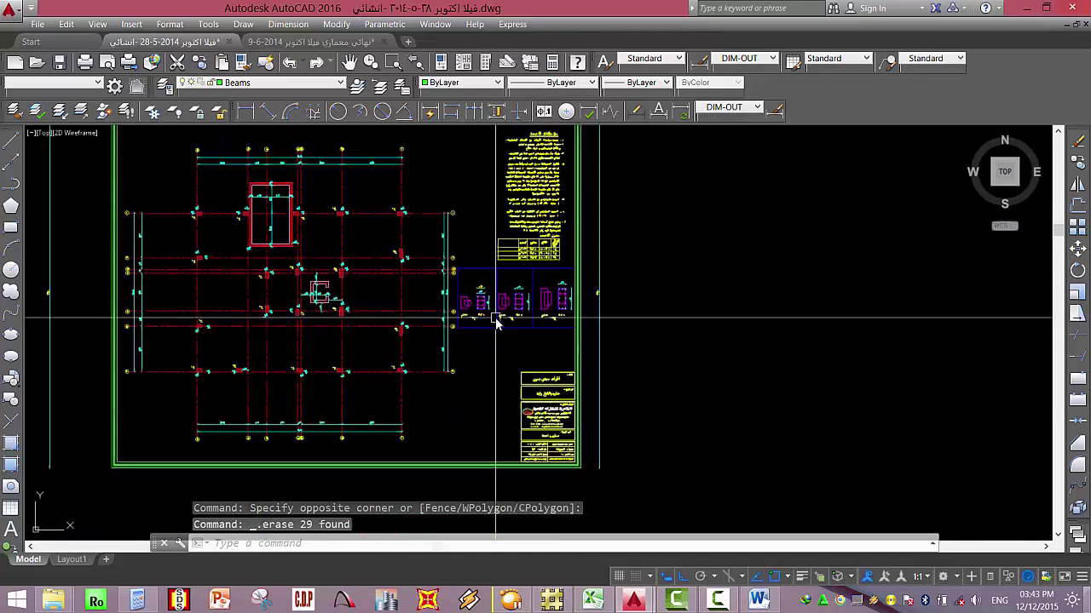
scroll(589, 245, "down", 4)
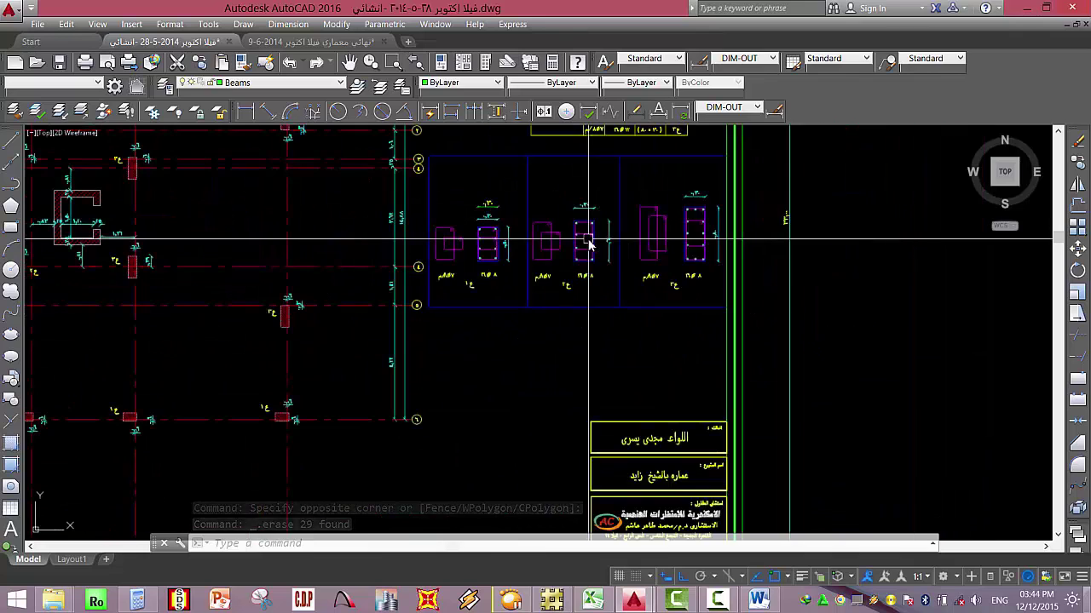
scroll(741, 239, "up", 4)
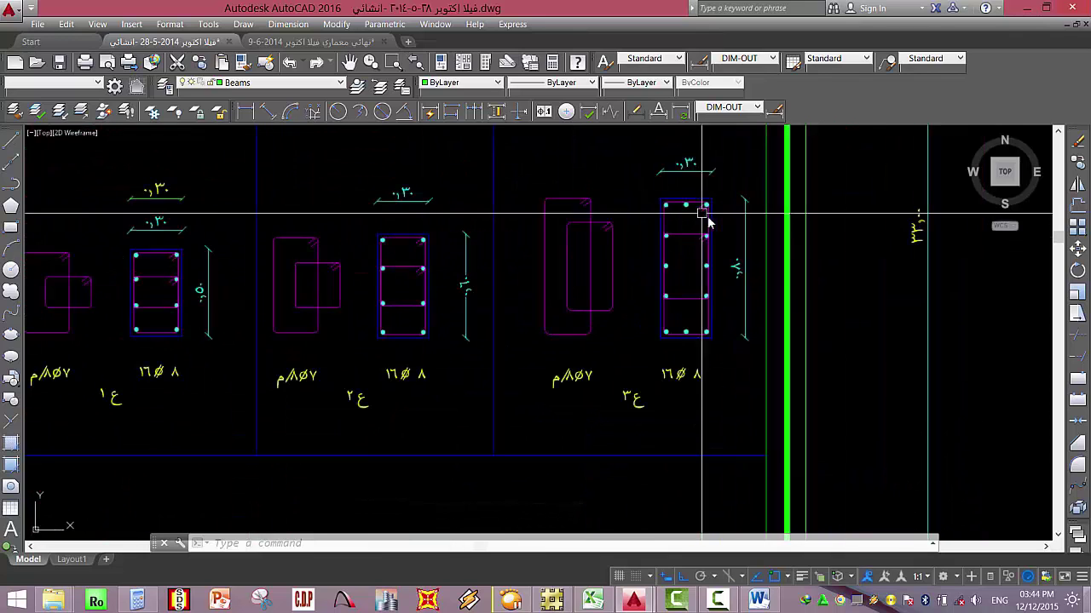
scroll(796, 239, "down", 6)
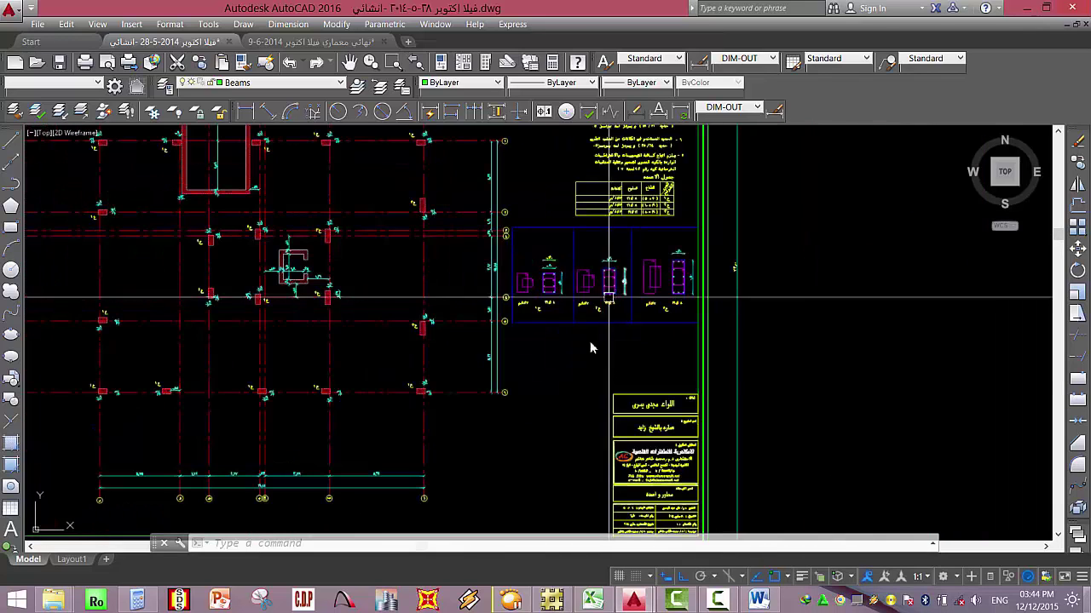
Switch to GOM Player, watch the Column-3 video's LINEAR dimension style settings in full screen, and return to the drawing.
left_click(514, 601)
double_click(293, 263)
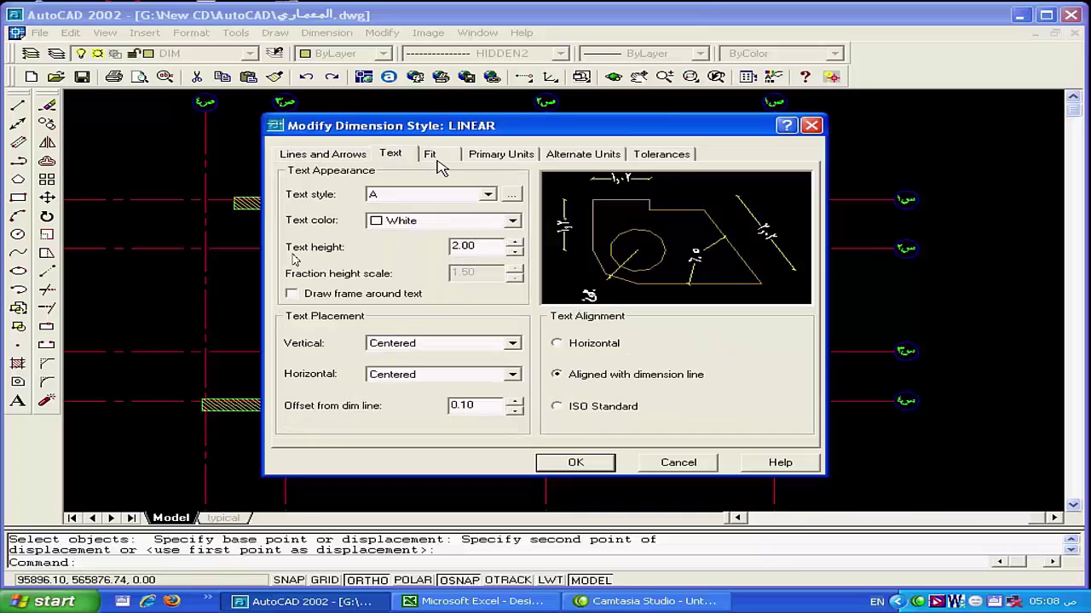
left_click(499, 157)
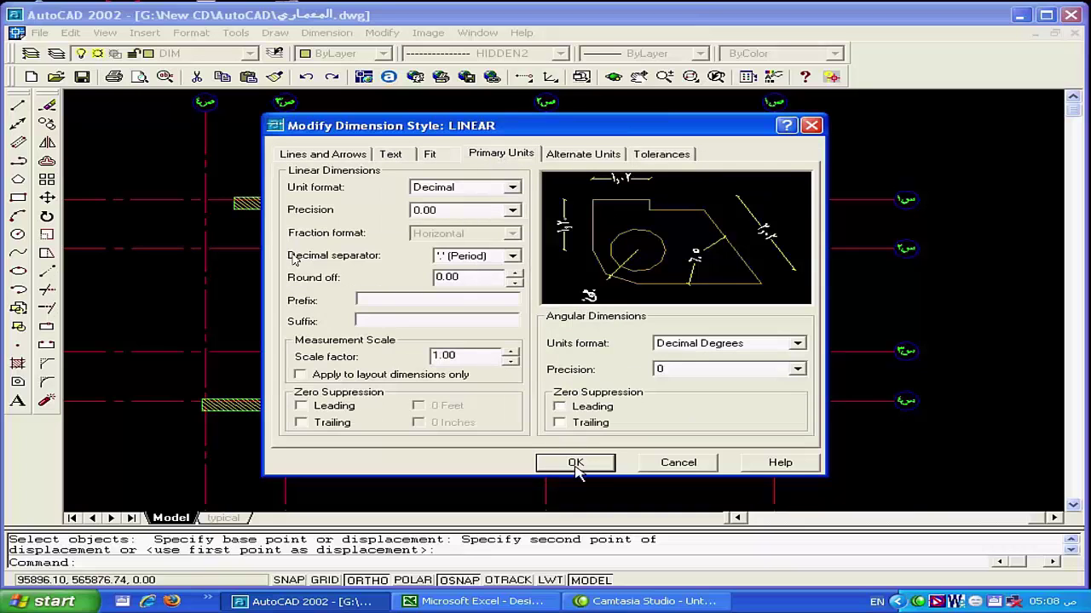
key("Return")
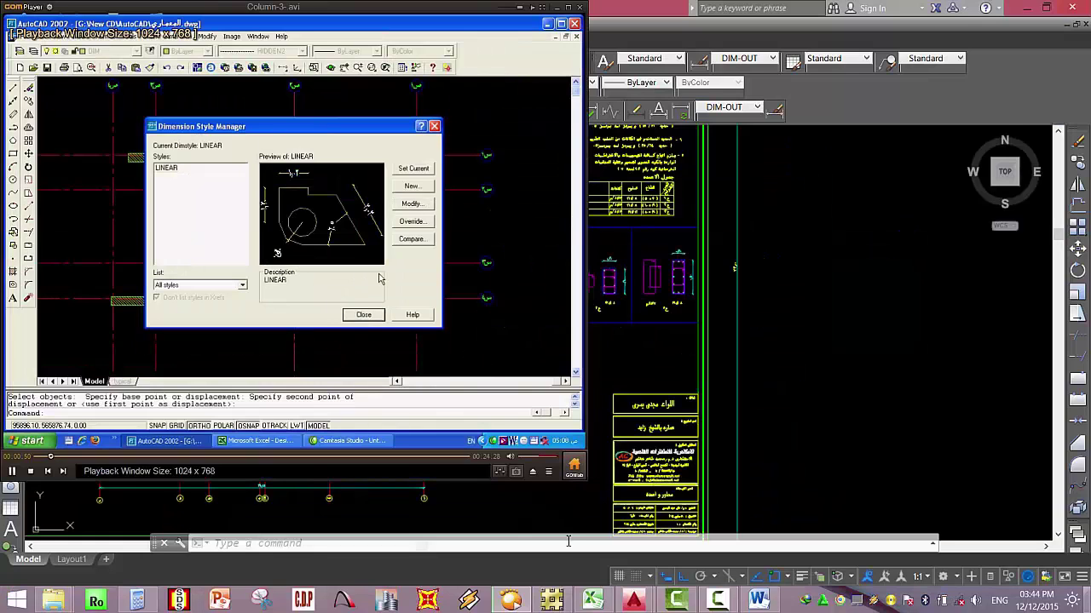
left_click(511, 601)
left_click(717, 600)
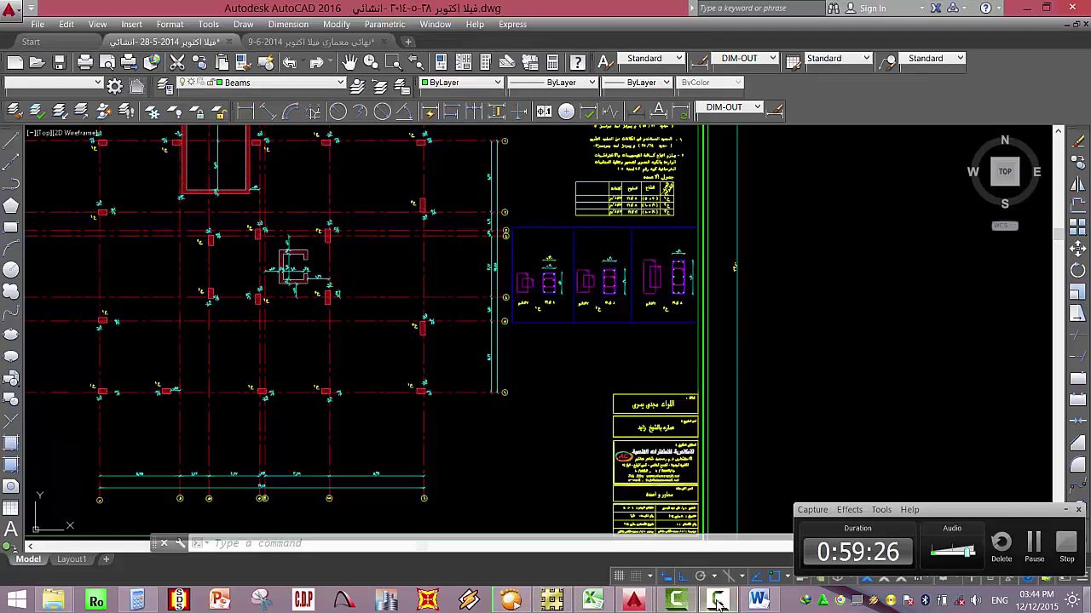
left_click(1029, 549)
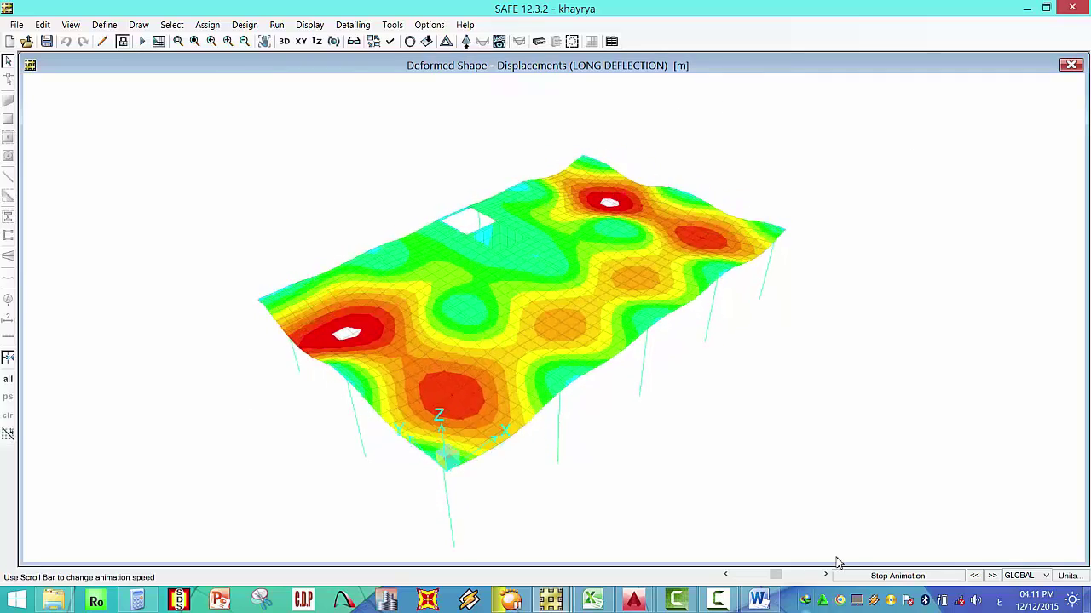
In SAFE, stop the deformed-shape animation and check which load combination the deformed shape is displayed for.
left_click(895, 576)
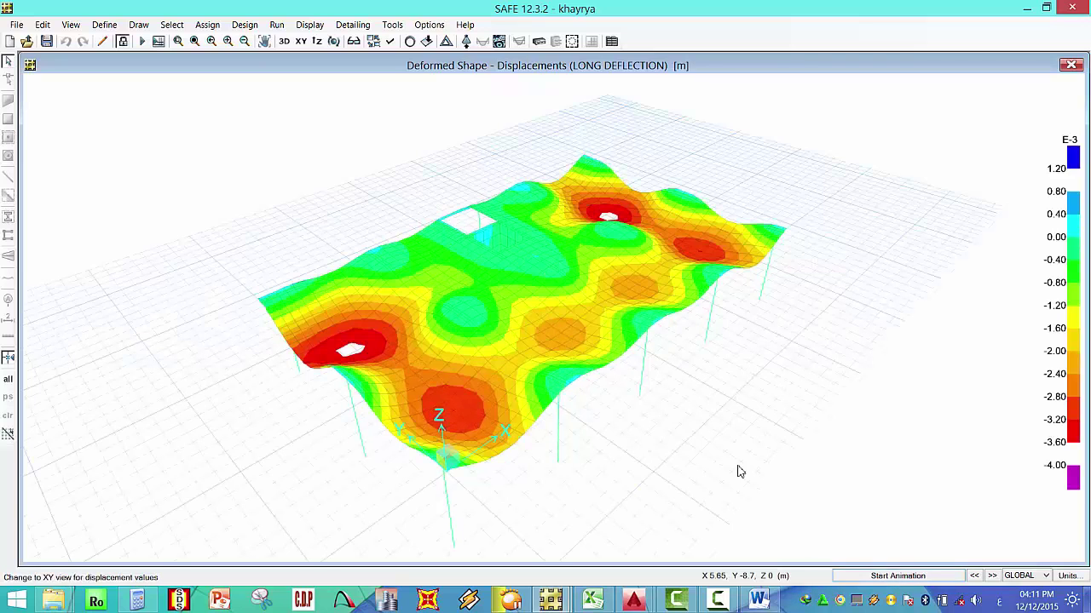
left_click(446, 41)
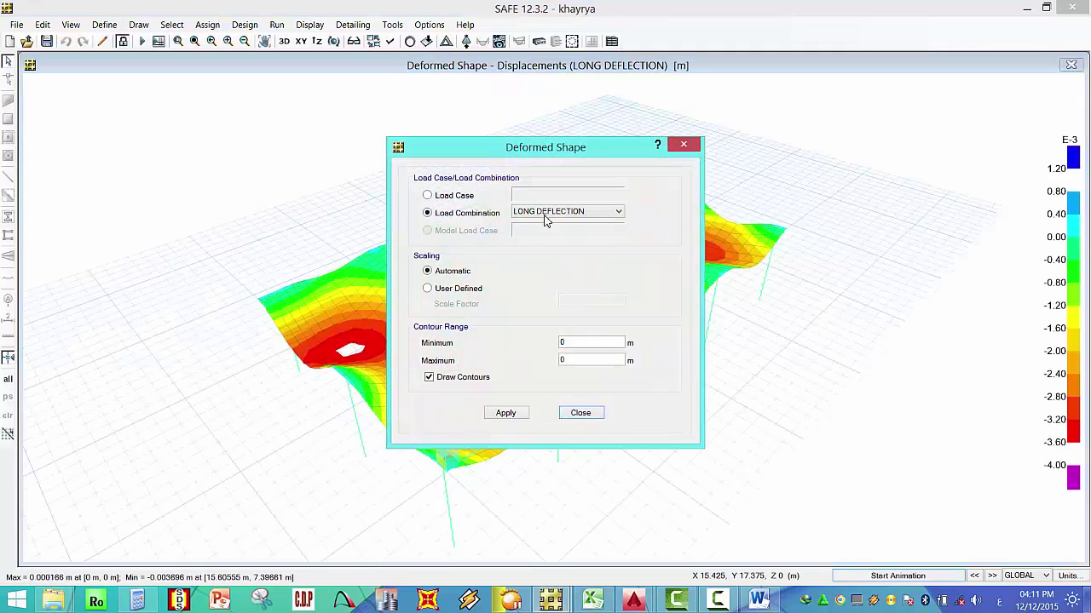
left_click(588, 415)
mouse_move(358, 350)
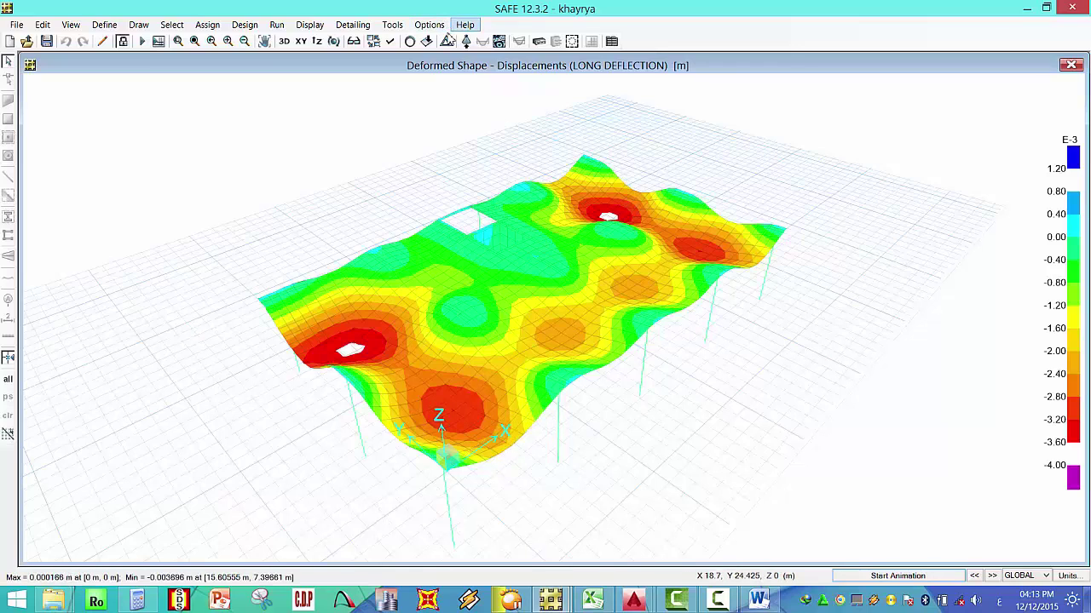
Review the display options for the deformed shape and read the slab's displacement at the most deflected areas, the white spots inside the red zones.
left_click(390, 41)
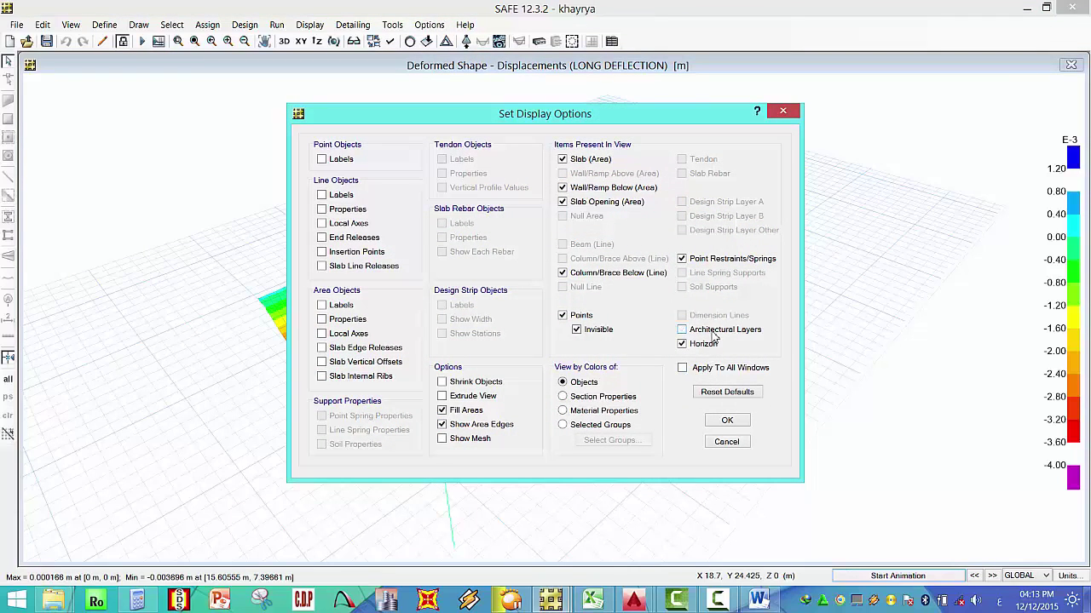
left_click(726, 420)
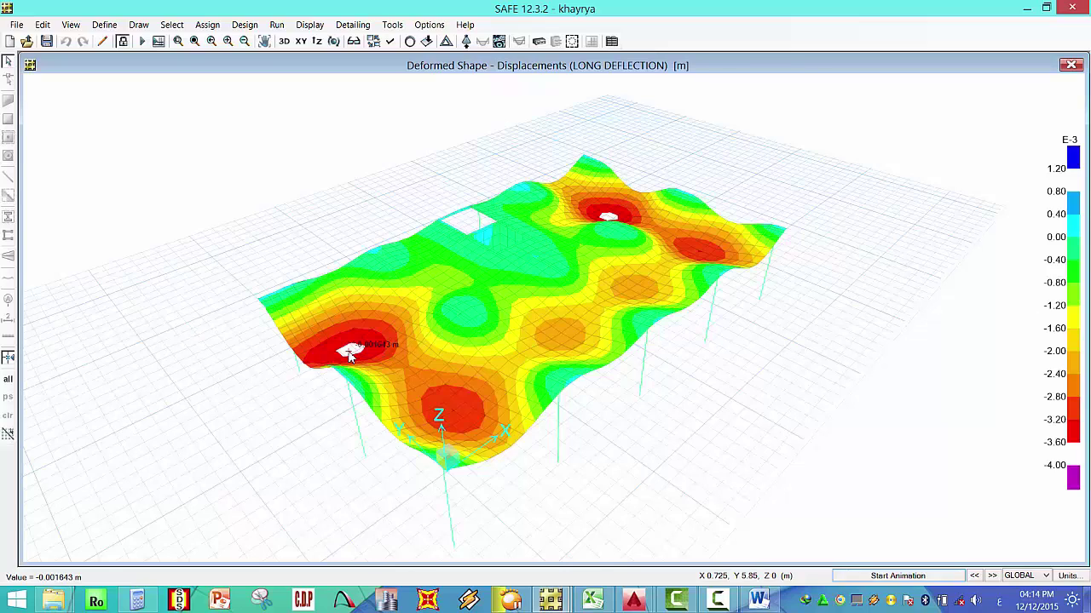
key("XF86MonBrightnessDown")
key("XF86MonBrightnessDown")
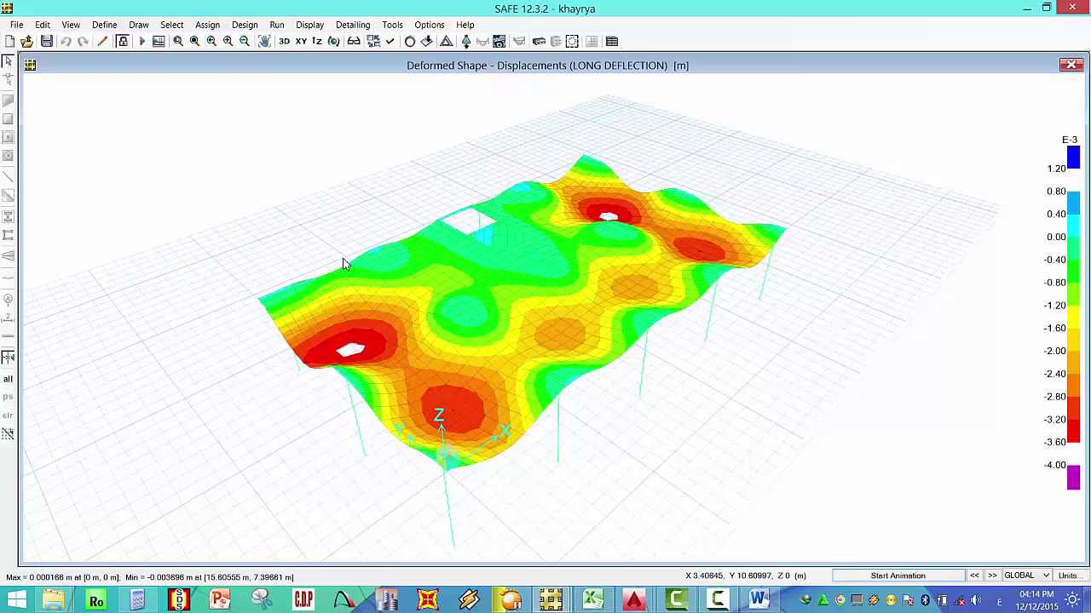
mouse_move(373, 258)
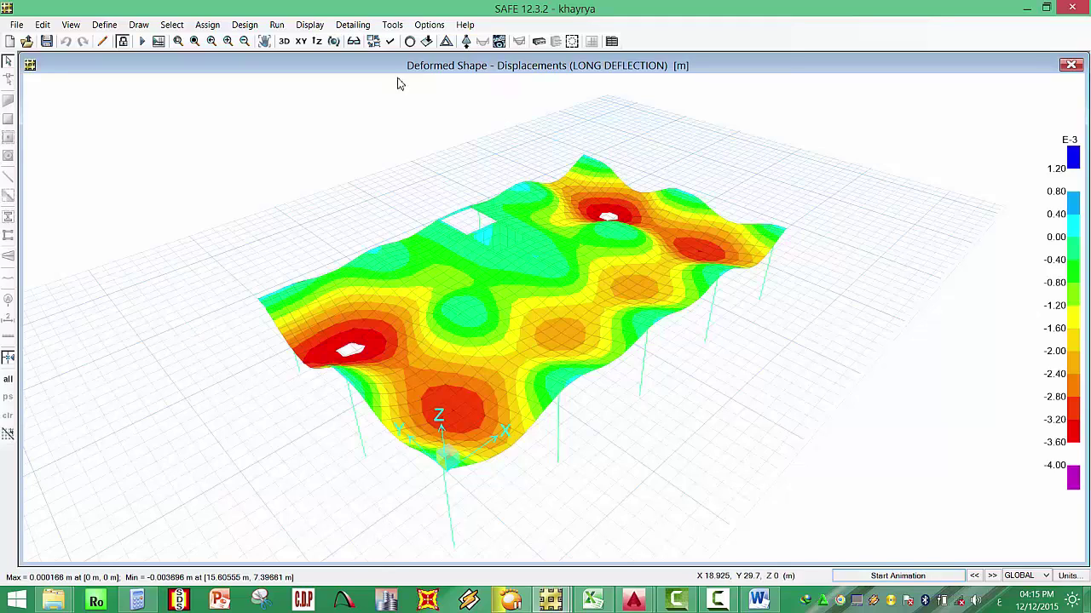
mouse_move(370, 345)
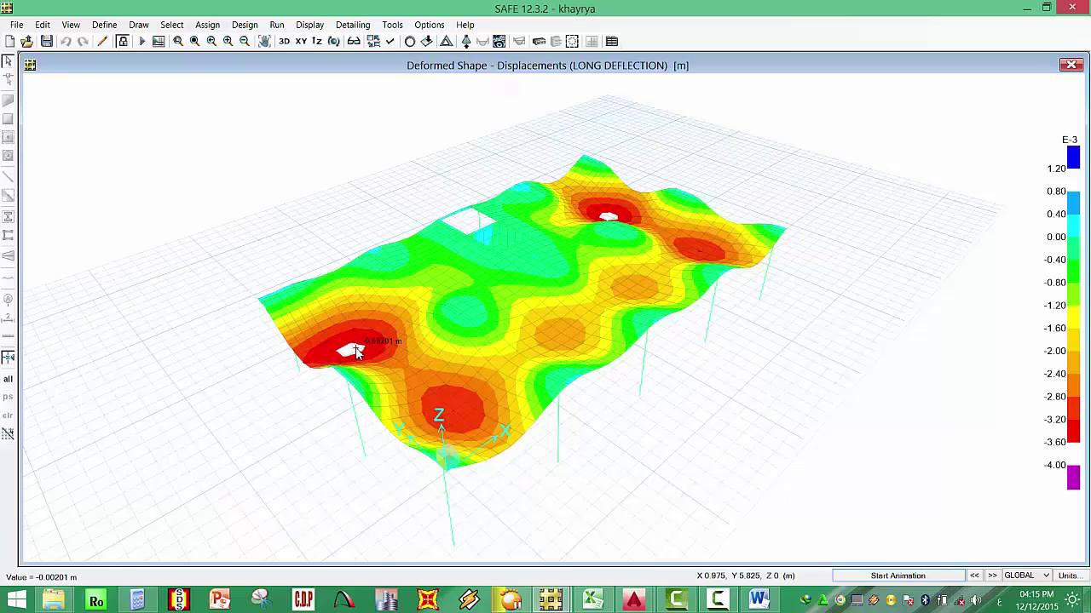
mouse_move(608, 218)
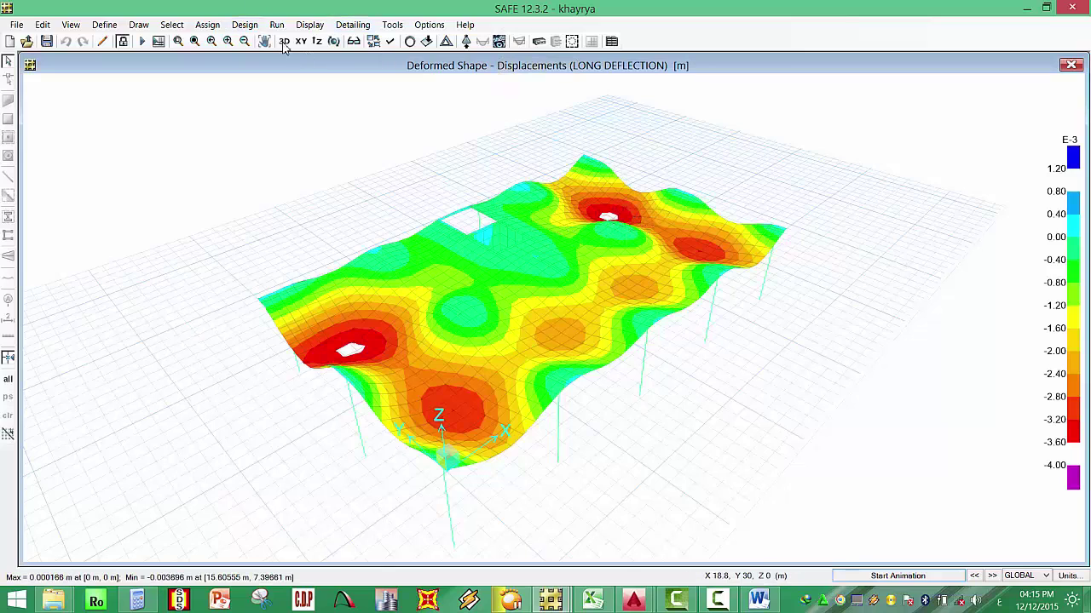
Show the undeformed shape and inspect the slab's property assignments and its LIVE, SDL and WALL loads.
left_click(441, 44)
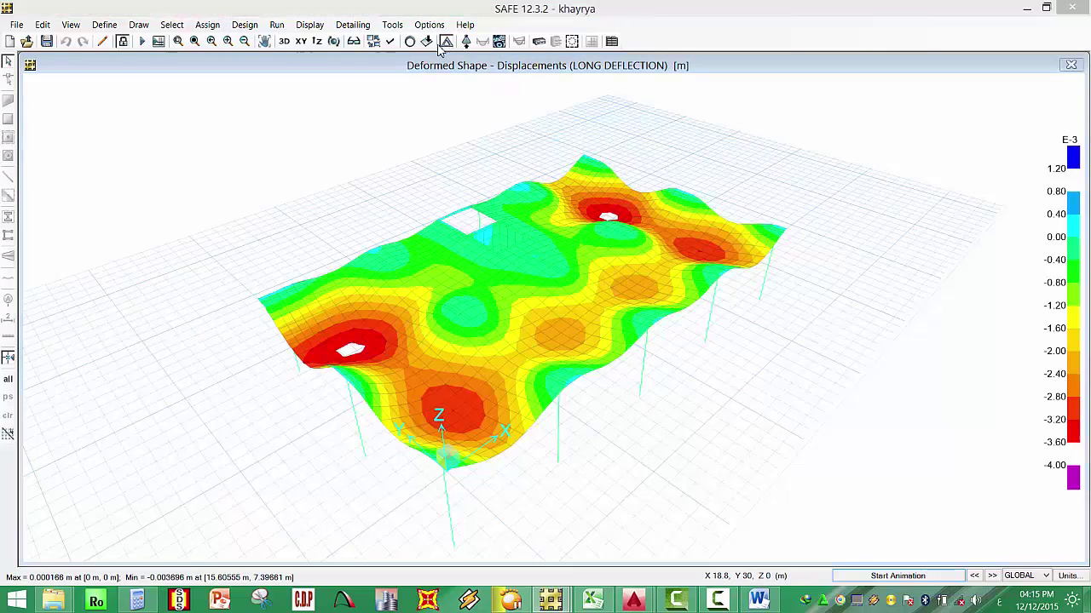
key("Escape")
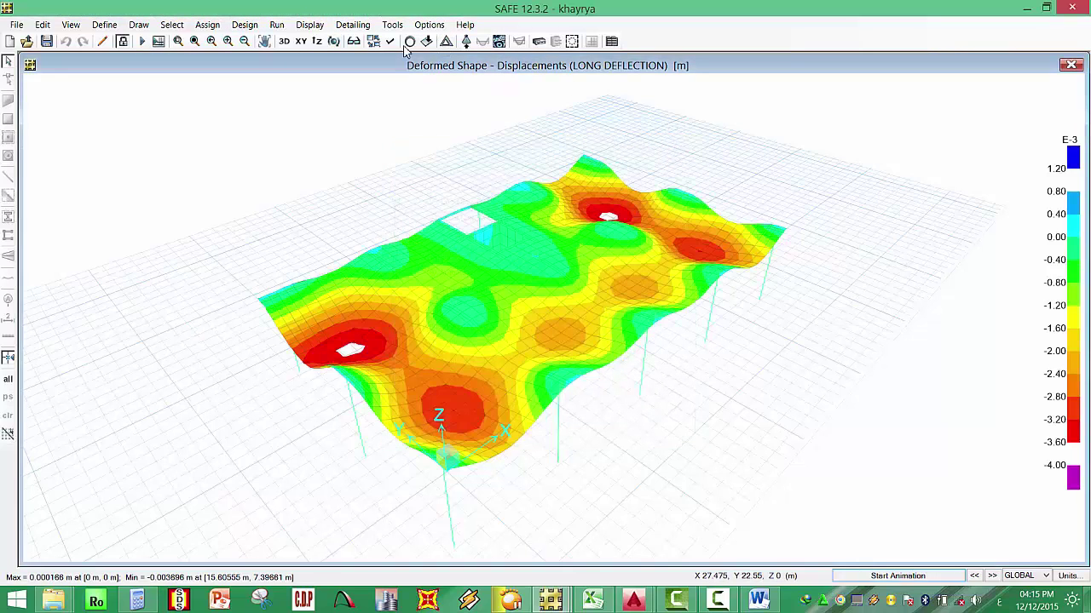
left_click(409, 41)
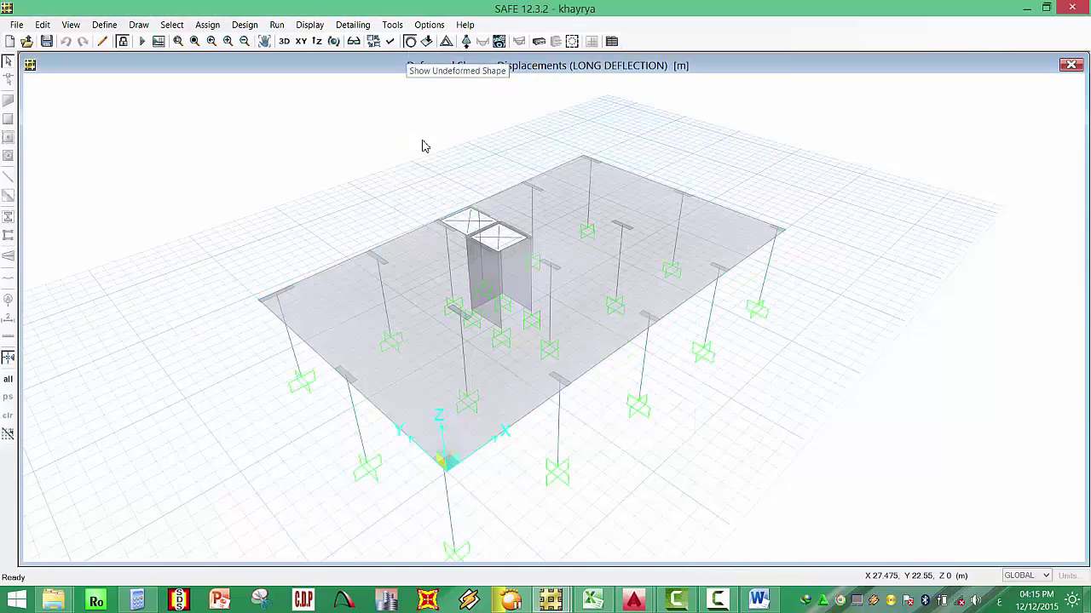
left_click(411, 269)
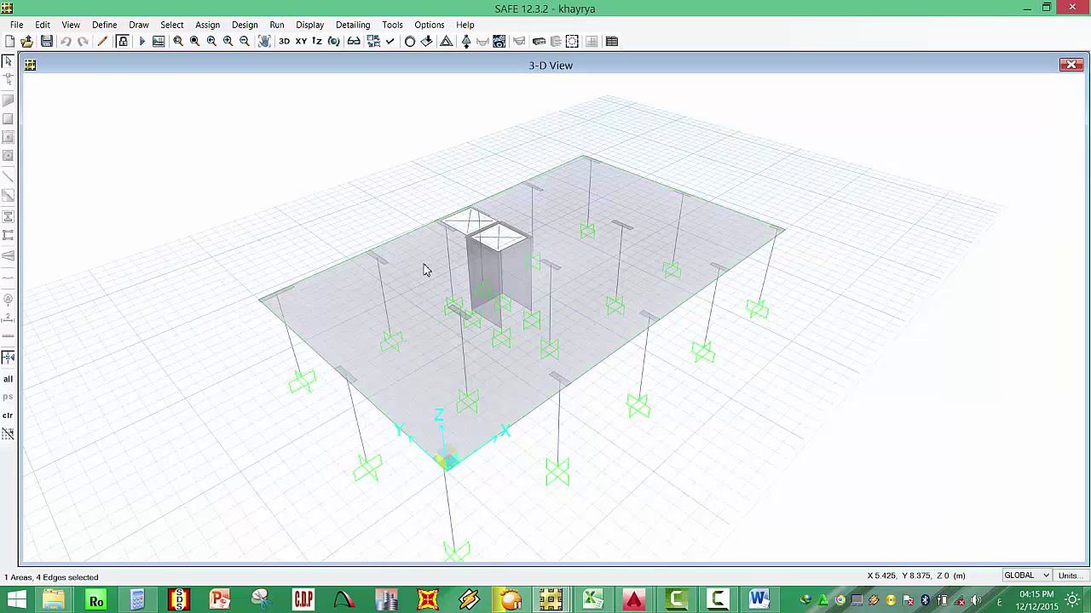
right_click(426, 270)
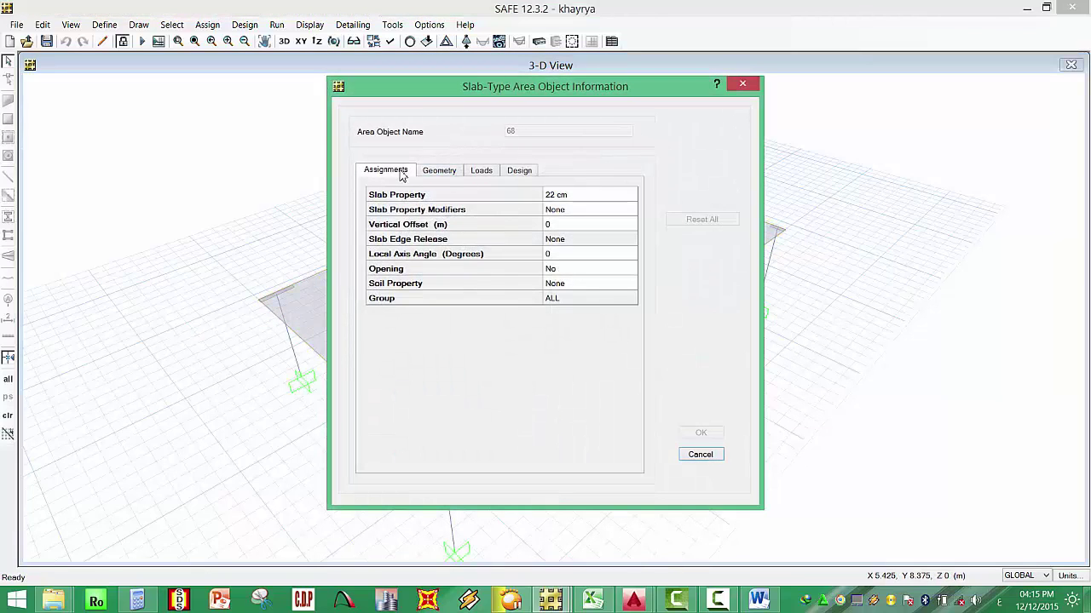
left_click(480, 173)
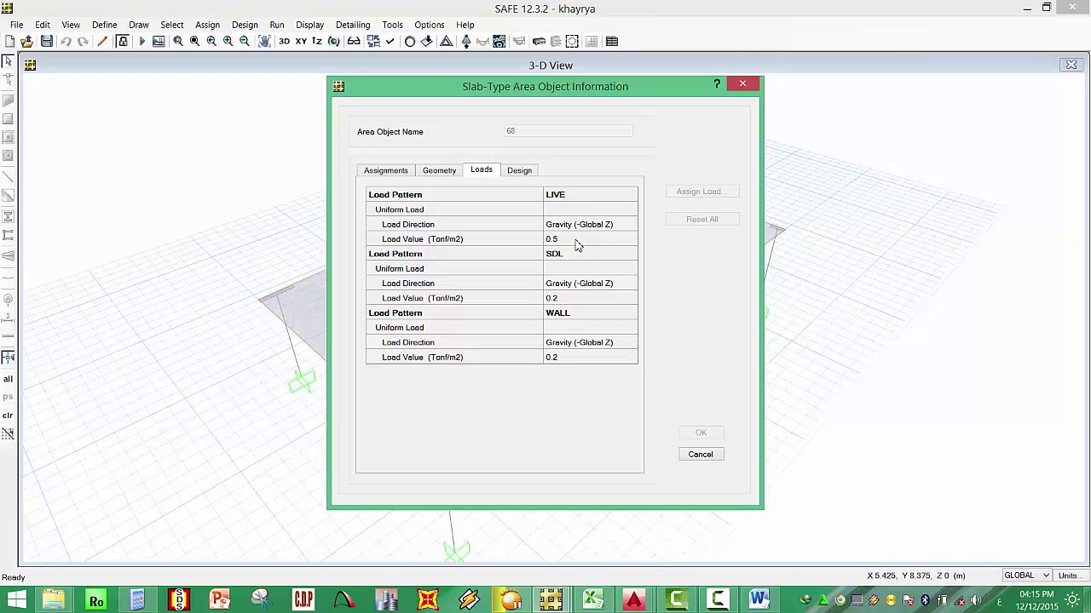
left_click(756, 84)
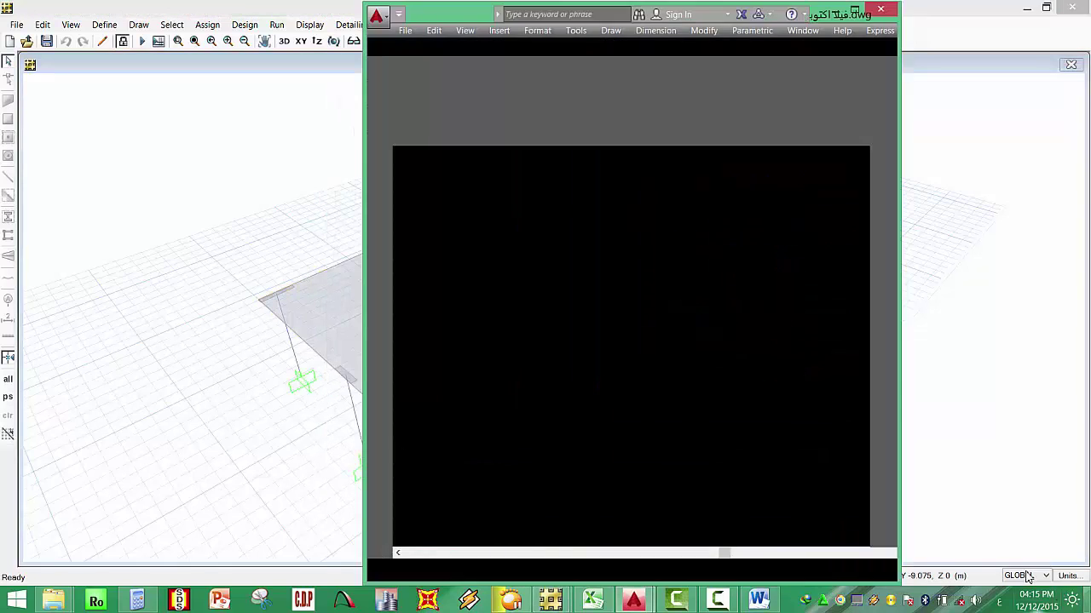
Switch to the desktop and open the folder ملاحظات هامة لاسئلة المناقشة from its shortcut.
key("super+d")
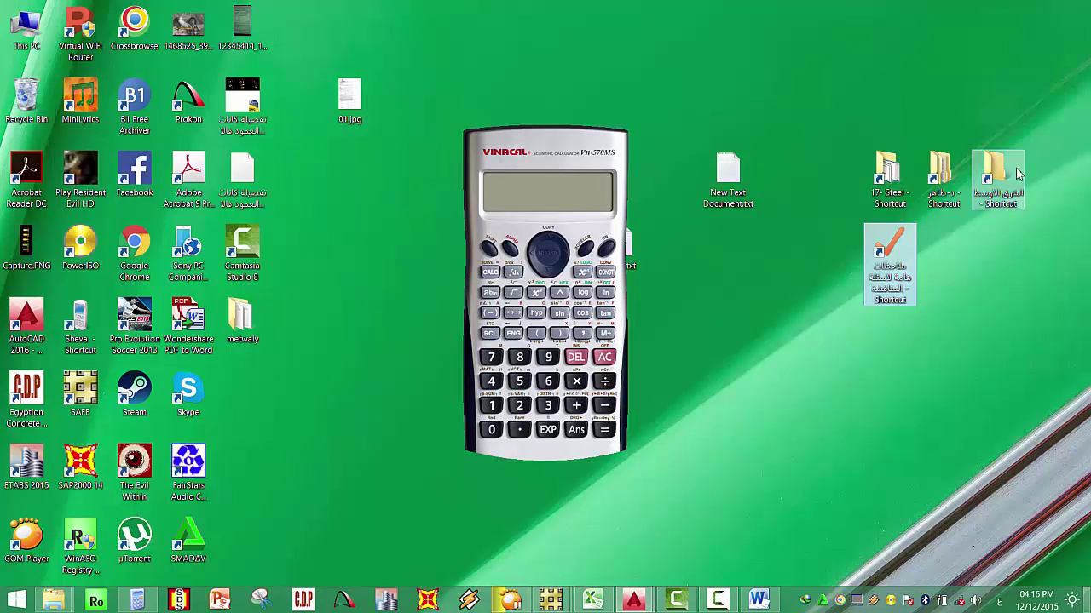
key("XF86MonBrightnessUp")
double_click(892, 247)
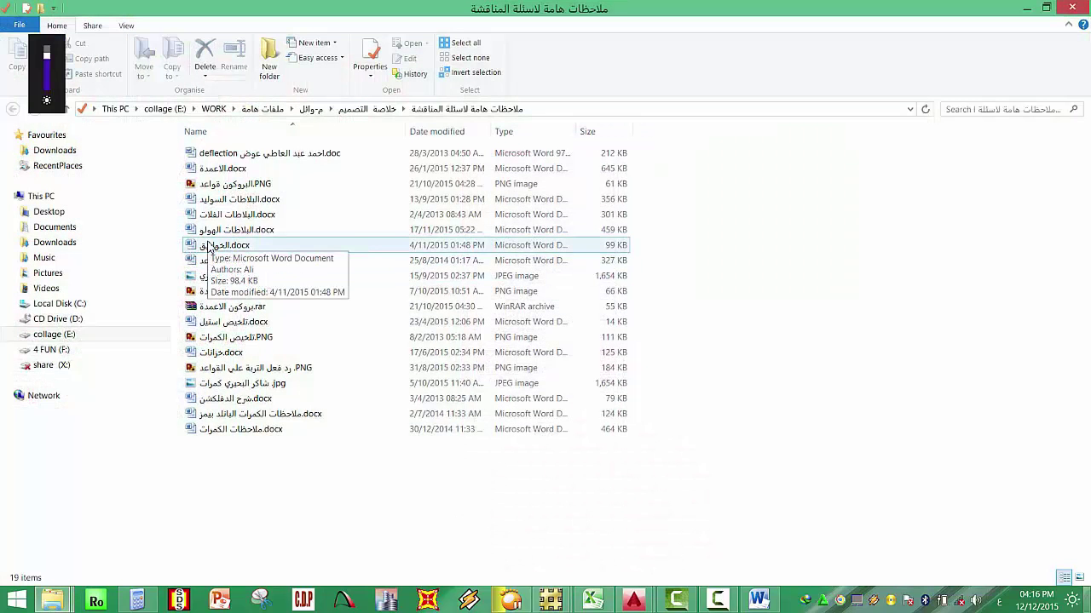
right_click(818, 413)
left_click(865, 271)
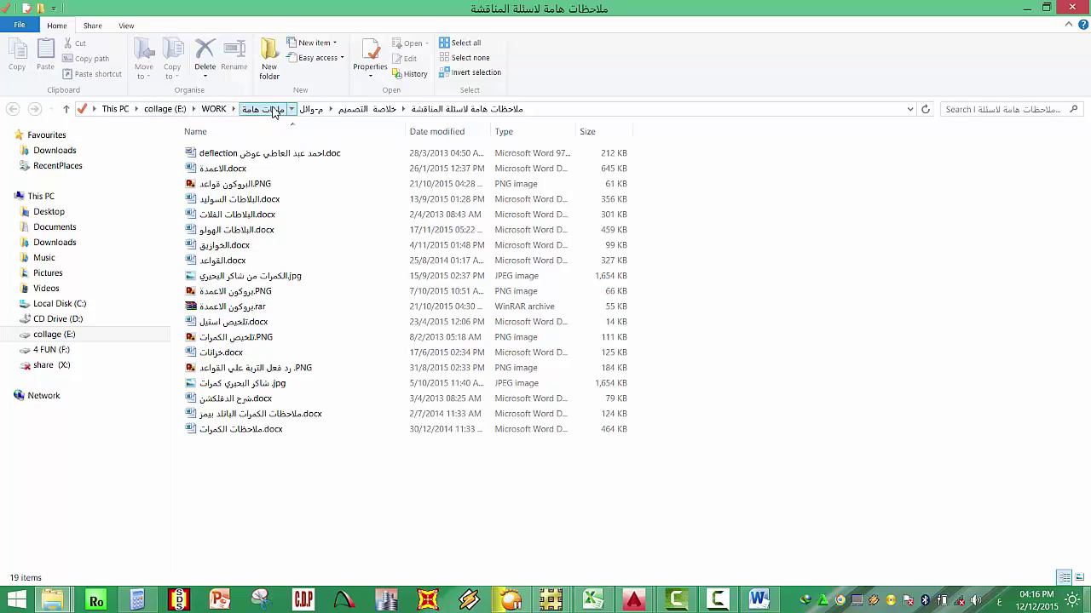
Go to the collage (E:) drive and open the اكواد folder inside دورات المهندس المدني.
left_click(271, 110)
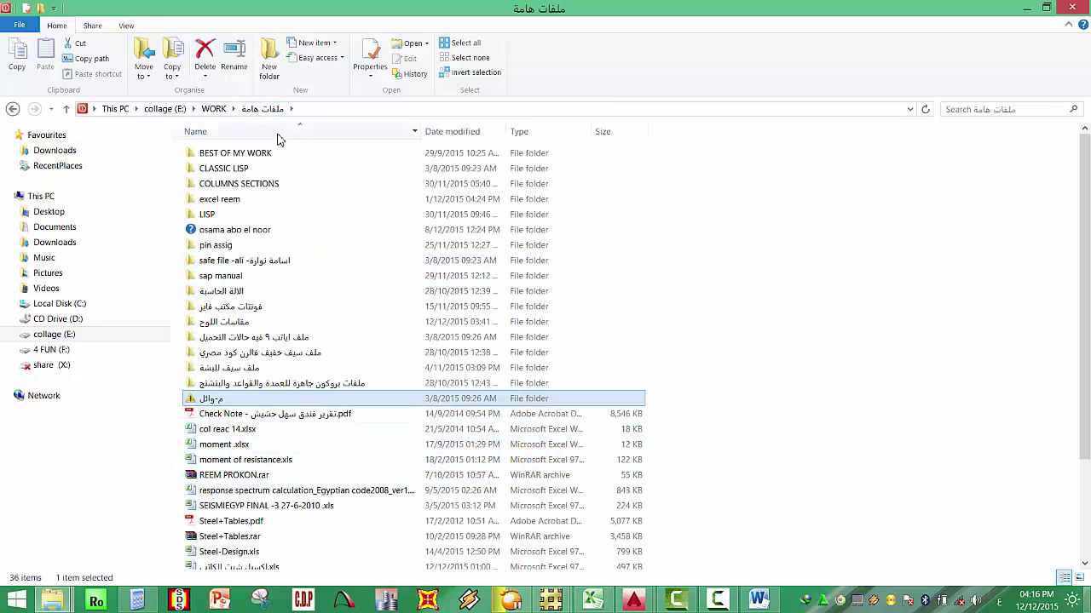
left_click(174, 110)
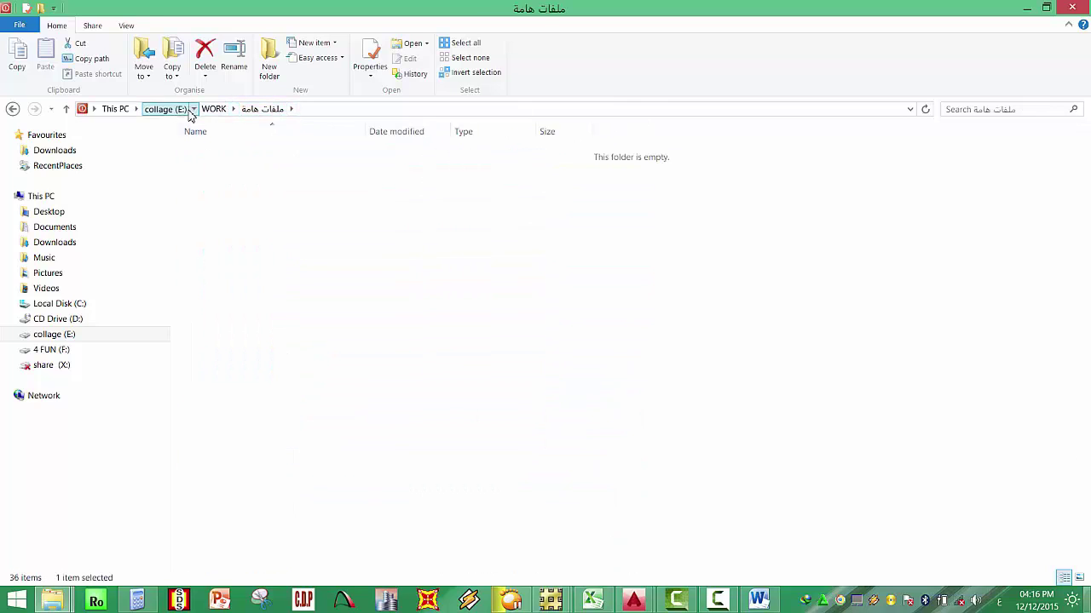
left_click(236, 247)
double_click(236, 246)
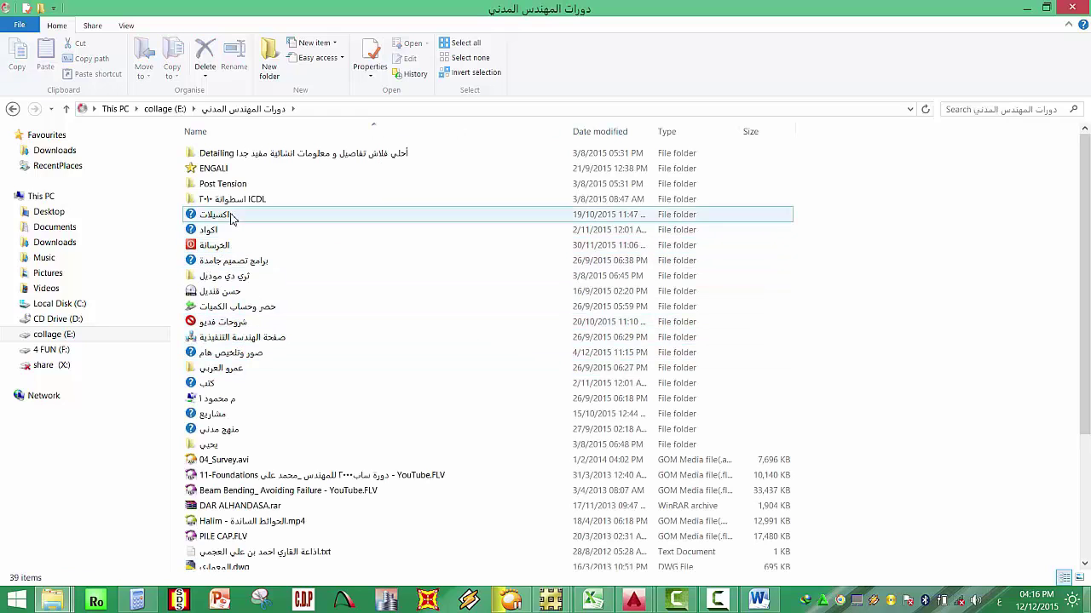
double_click(223, 229)
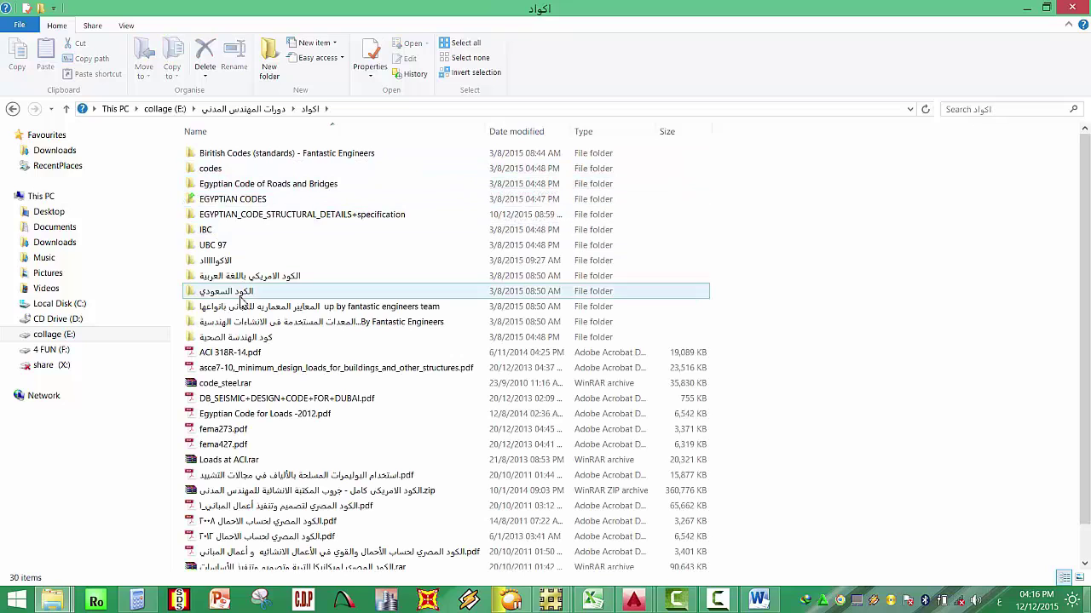
Open the 2012 Egyptian loads code PDF (الكود المصري لحساب الاحمال ٢٠١٢.pdf) in Acrobat Reader and maximize its window.
scroll(271, 477, "down", 1)
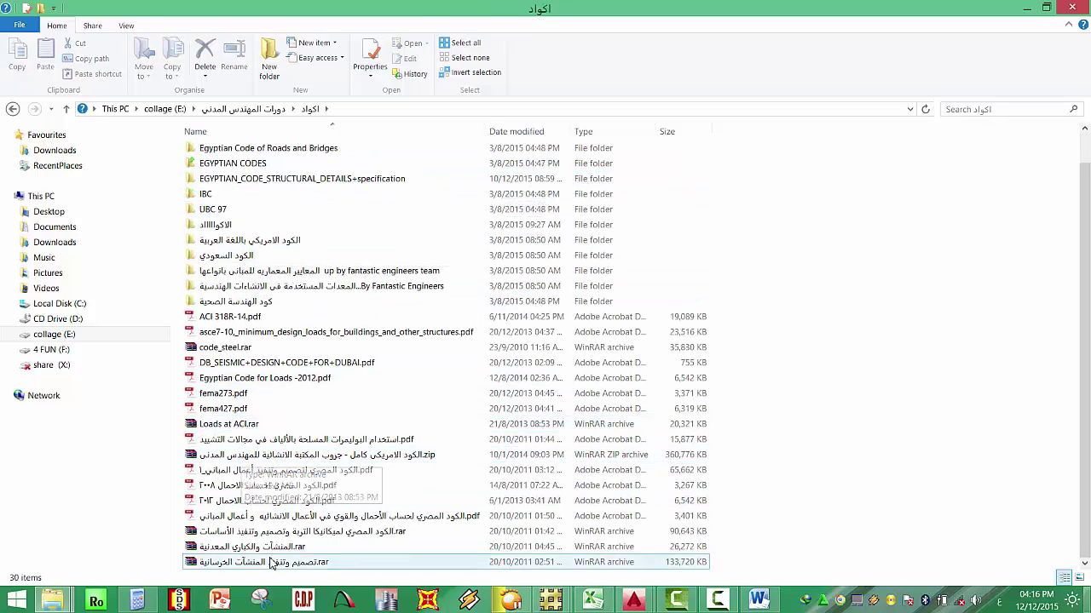
left_click(276, 501)
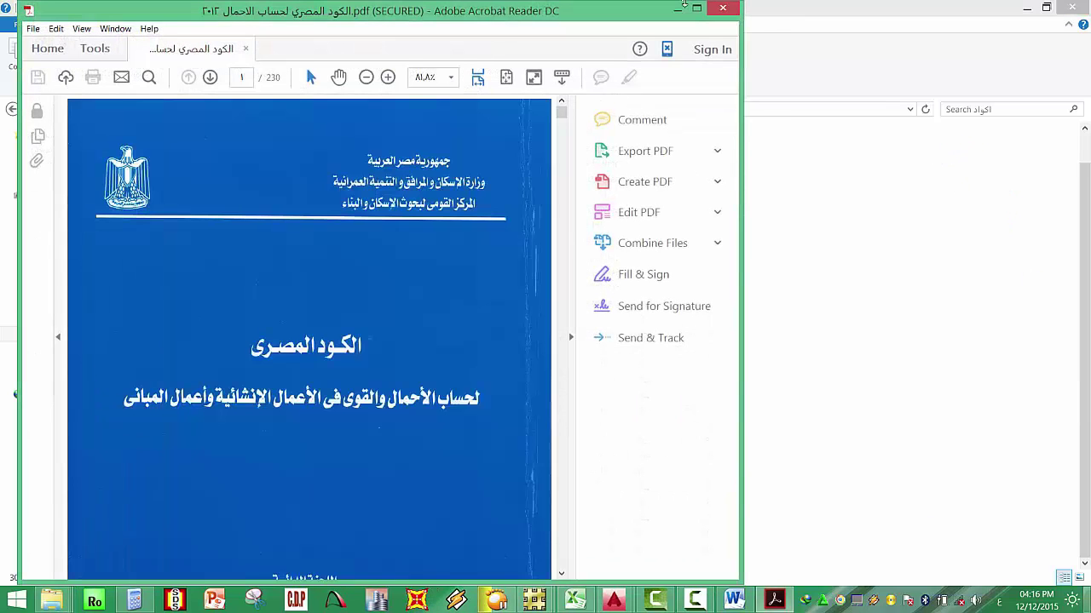
left_click(695, 9)
left_click(460, 73)
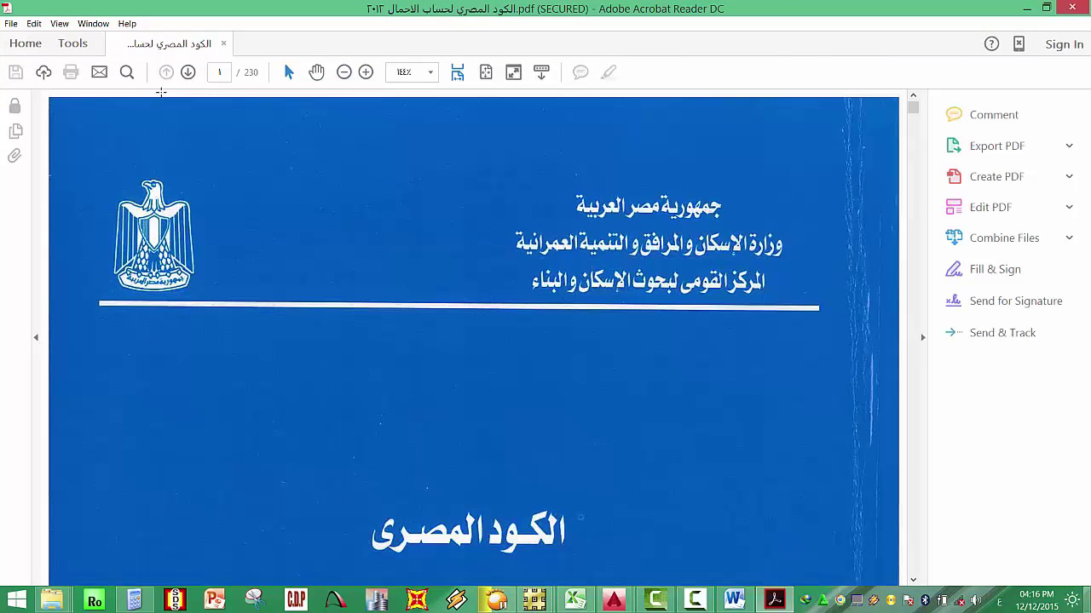
Try to jump to page ٥٠ of the loads code using Arabic numerals.
left_click(223, 73)
type("o-")
key("Return")
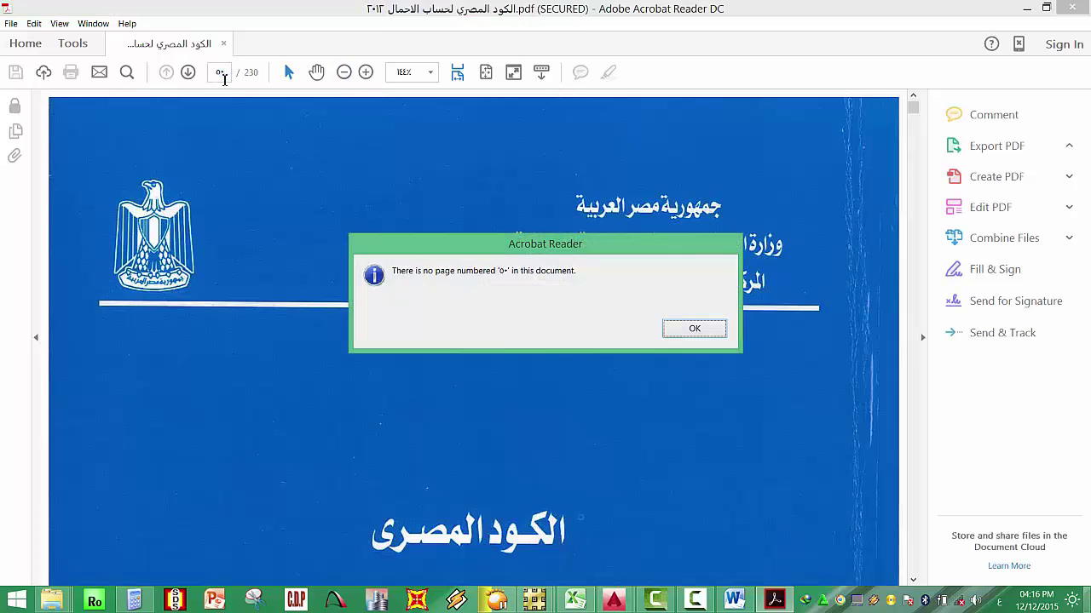
left_click(701, 331)
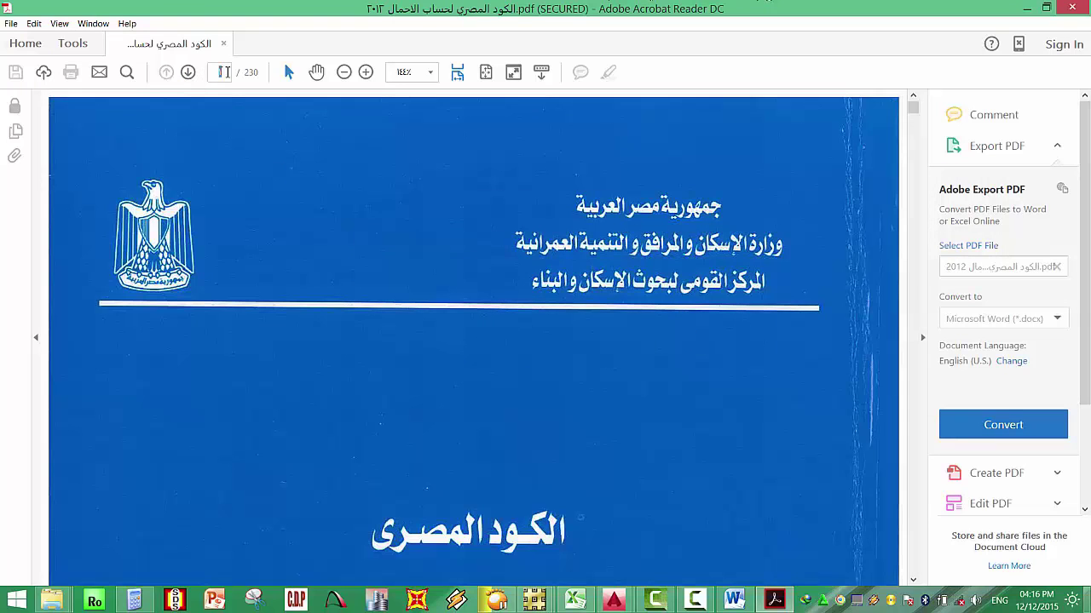
Go to page 50 of the loads code and find the live loads table (٤-١) in chapter four.
left_click(225, 72)
type("50")
key("Return")
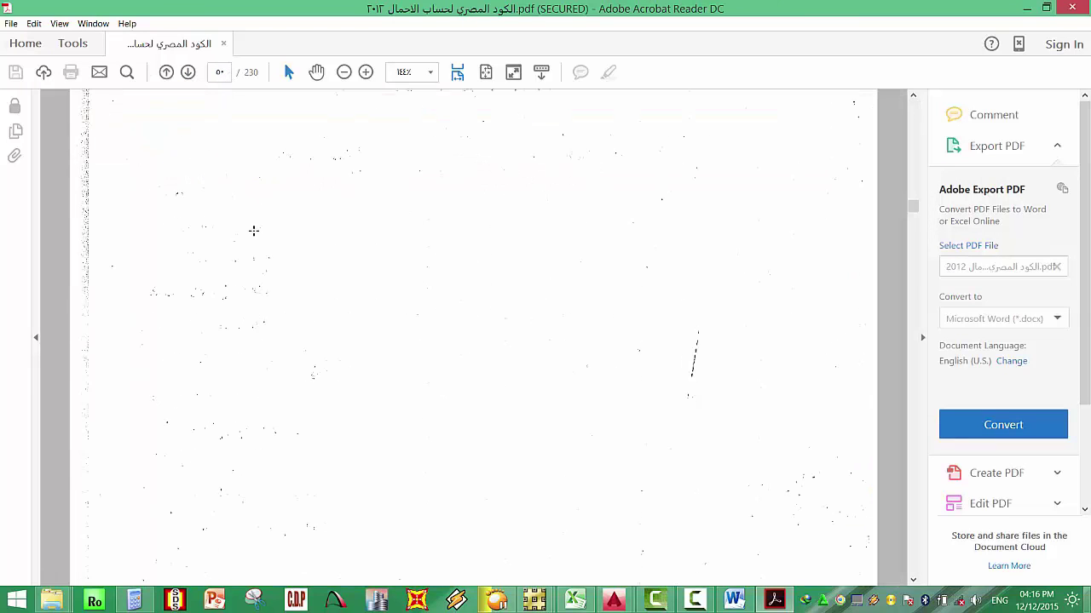
scroll(256, 231, "down", 5)
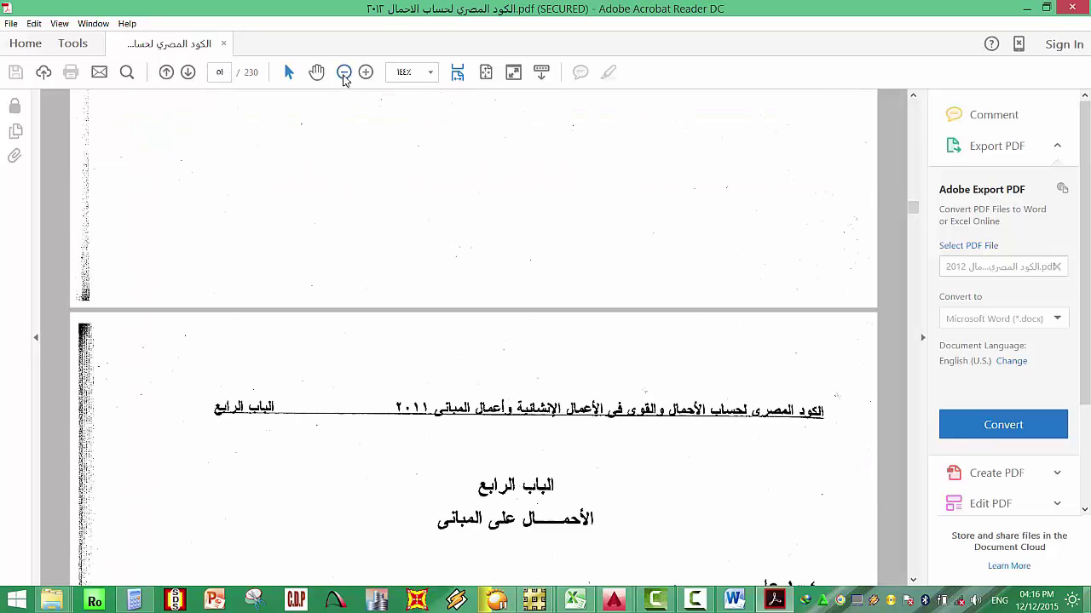
left_click(344, 73)
left_click(344, 74)
left_click(344, 73)
left_click(344, 73)
scroll(383, 300, "down", 5)
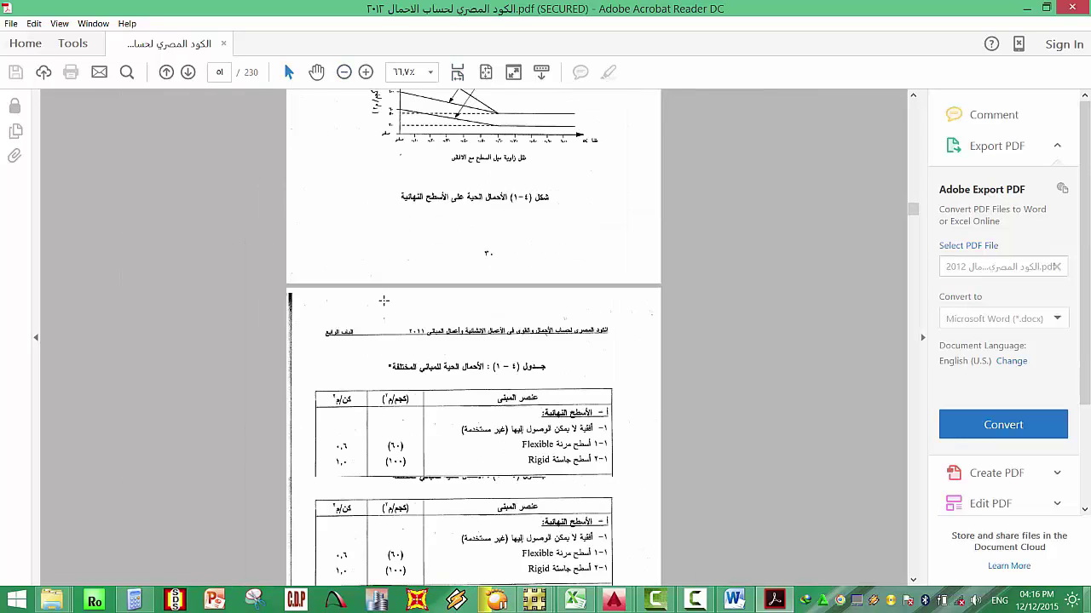
scroll(384, 300, "down", 3)
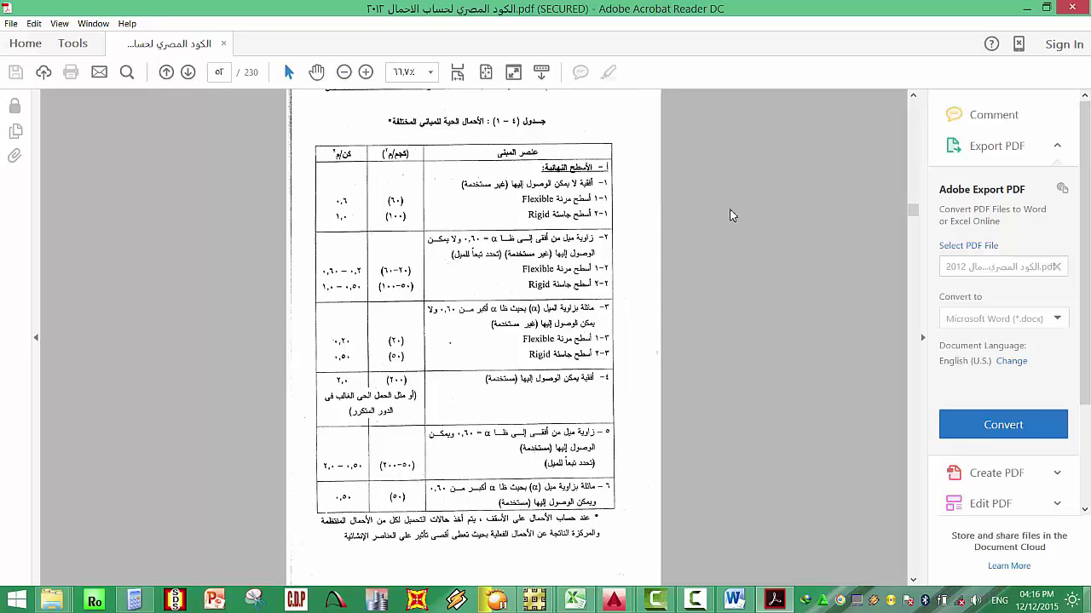
Examine the continued live loads table for residential, office, hospital, school, assembly, shop and hotel occupancies.
scroll(610, 170, "down", 5)
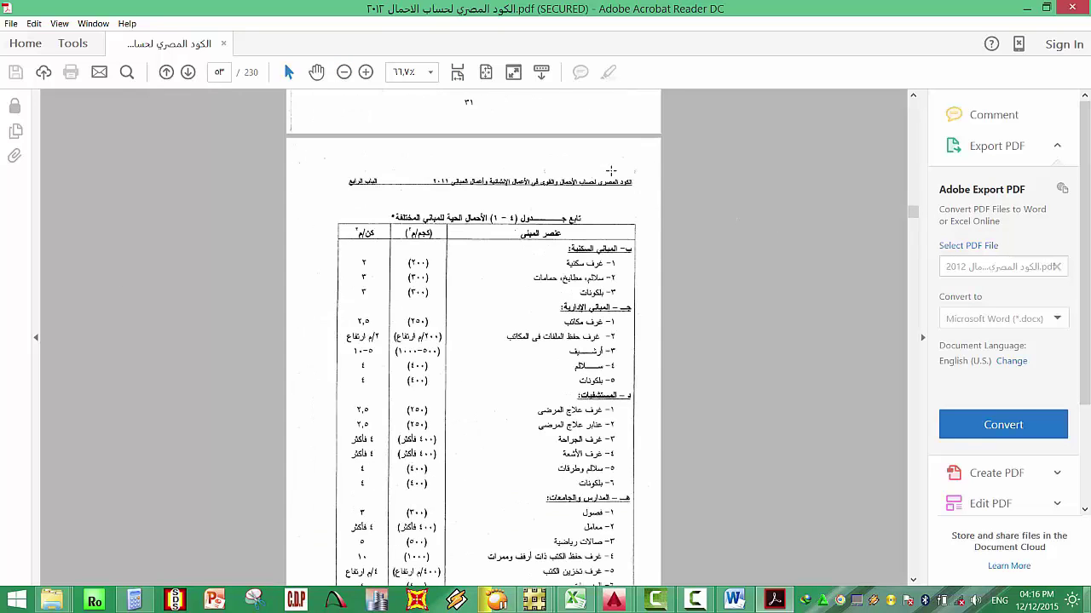
scroll(614, 174, "down", 4)
scroll(627, 183, "up", 1)
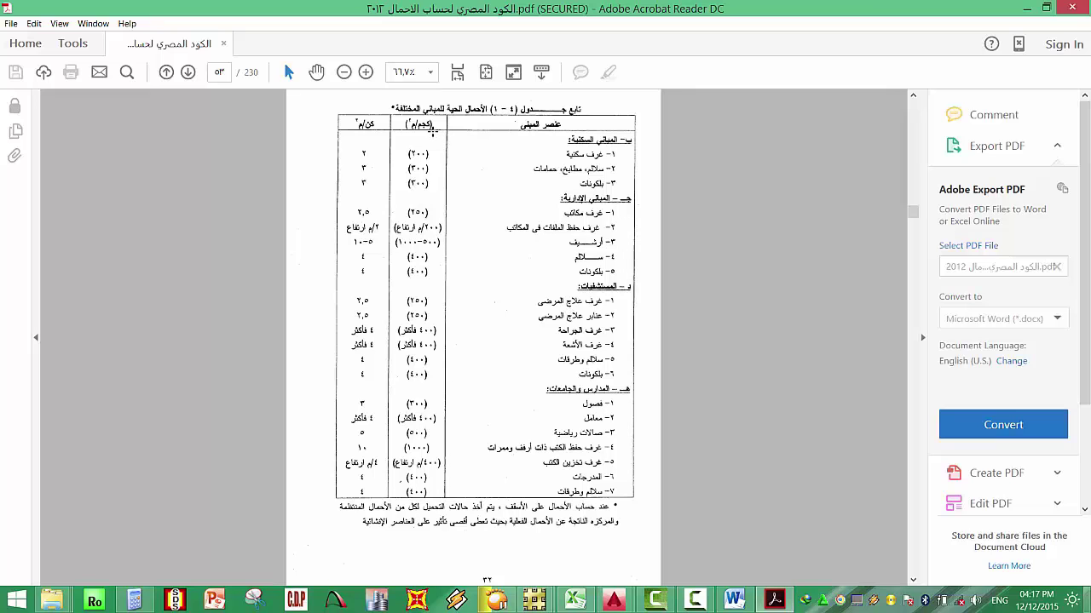
scroll(433, 127, "down", 10)
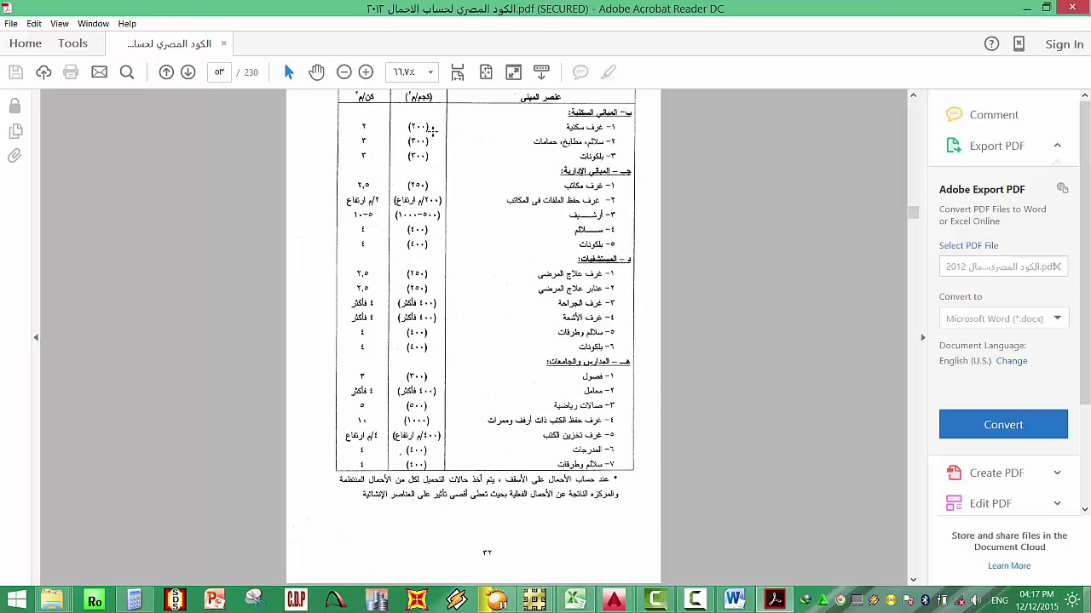
scroll(583, 264, "down", 1)
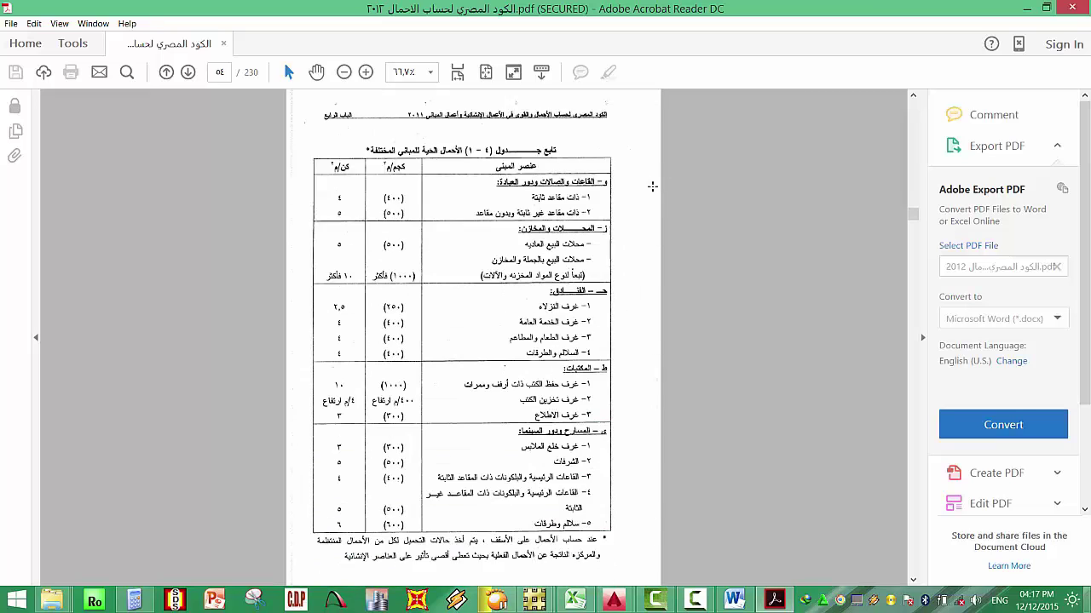
scroll(616, 315, "down", 2)
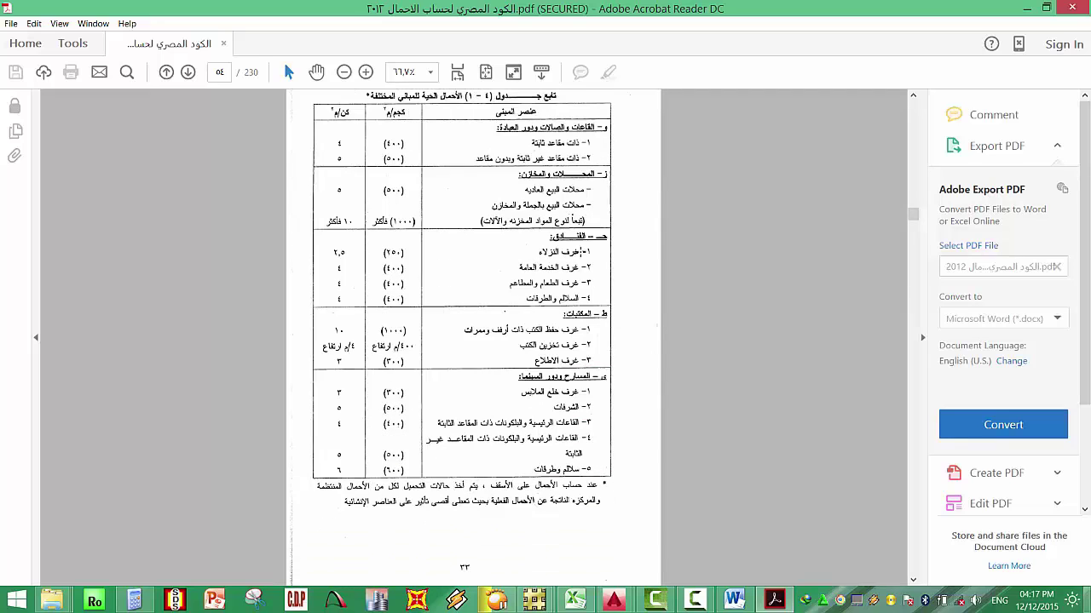
left_click(579, 253)
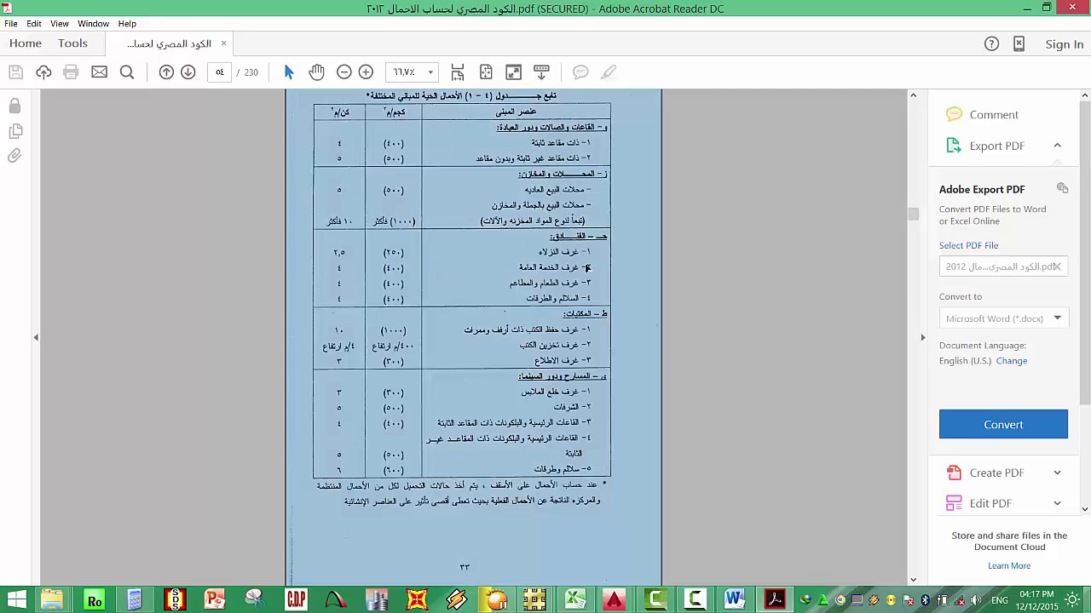
Switch from the loads code to the khayrya model in SAFE and display the punching shear capacity ratios.
left_click(398, 300)
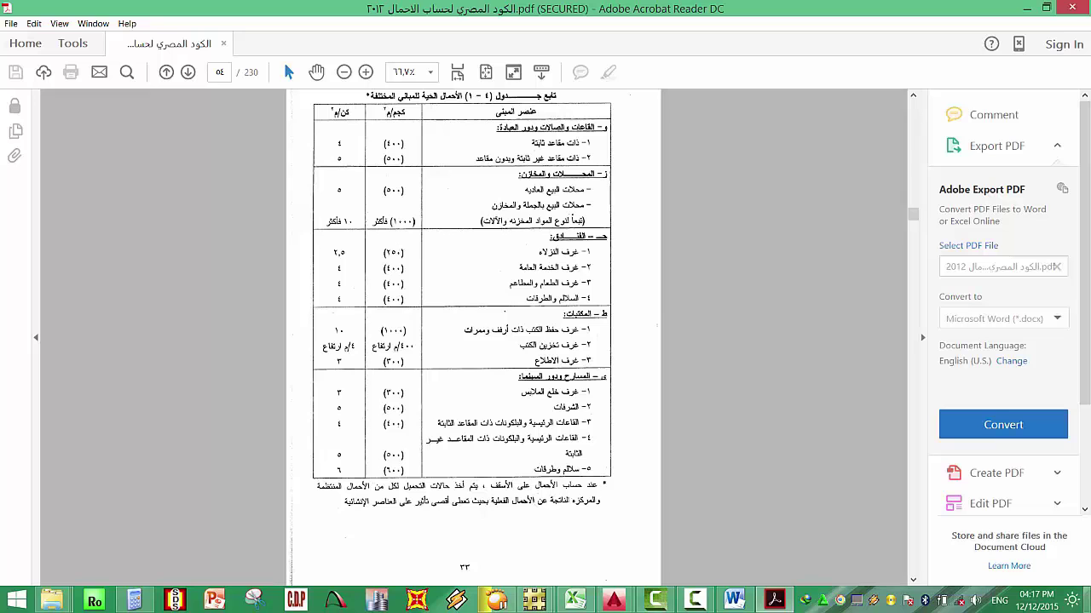
mouse_move(535, 601)
left_click(591, 533)
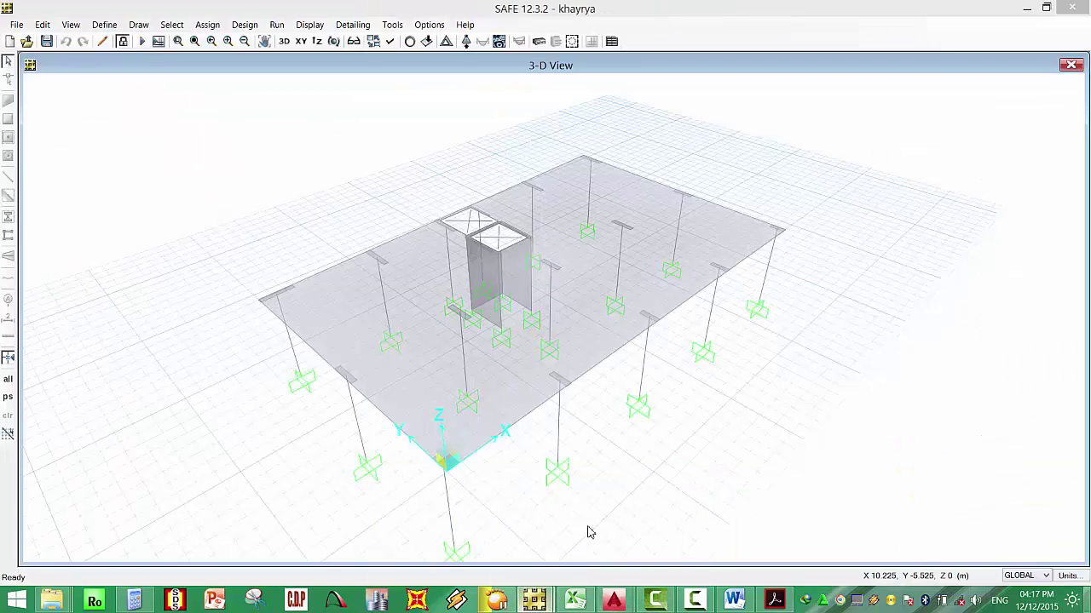
left_click(412, 259)
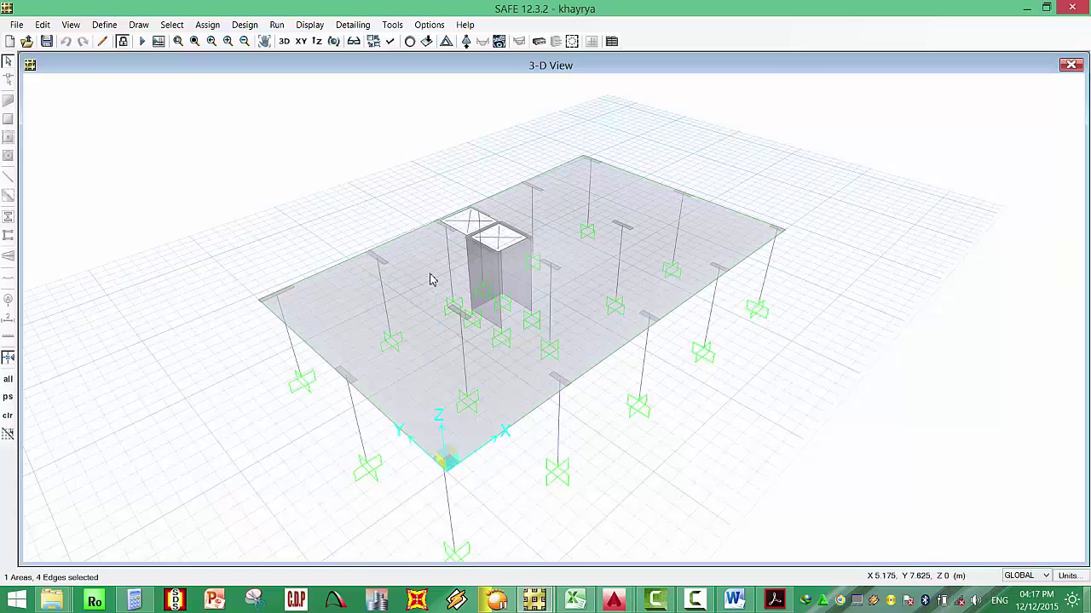
left_click(431, 278)
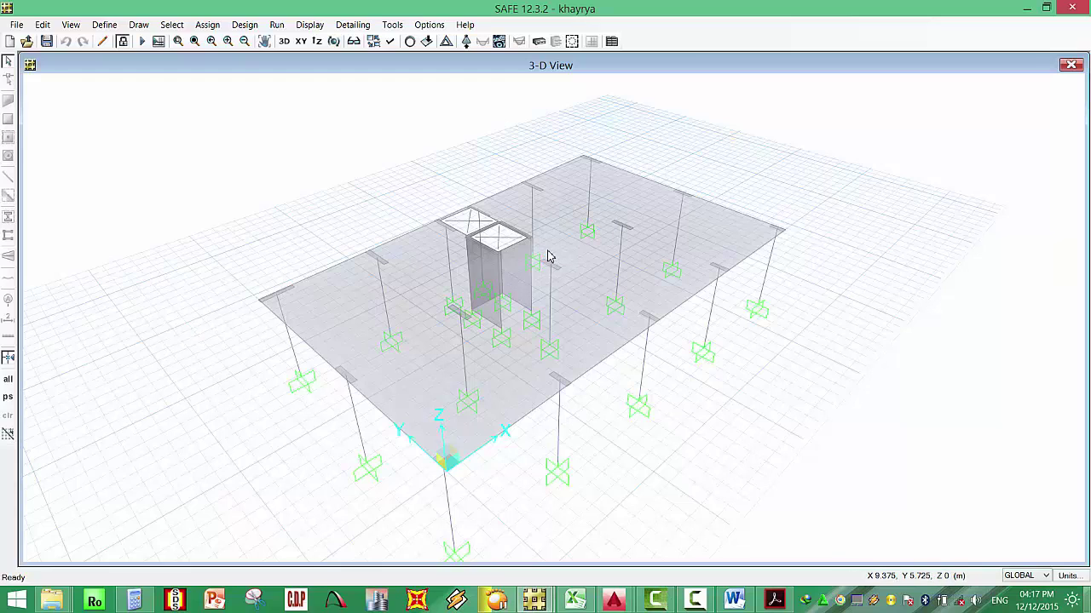
left_click(572, 41)
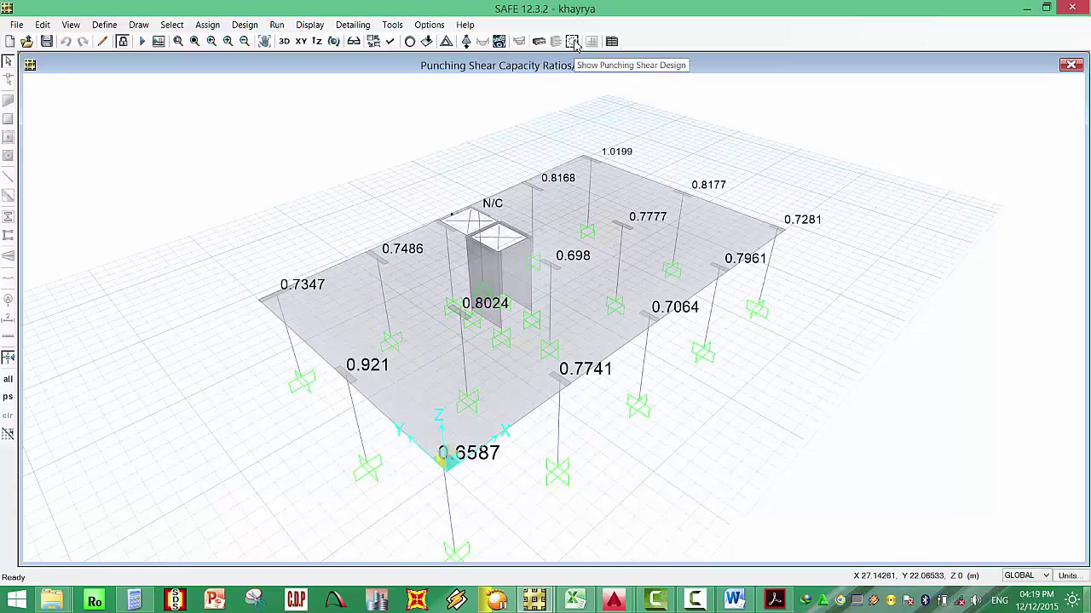
Display tabulated Fz point reactions for the ULT load combination with the tabulation location reset, in plan view.
left_click(465, 41)
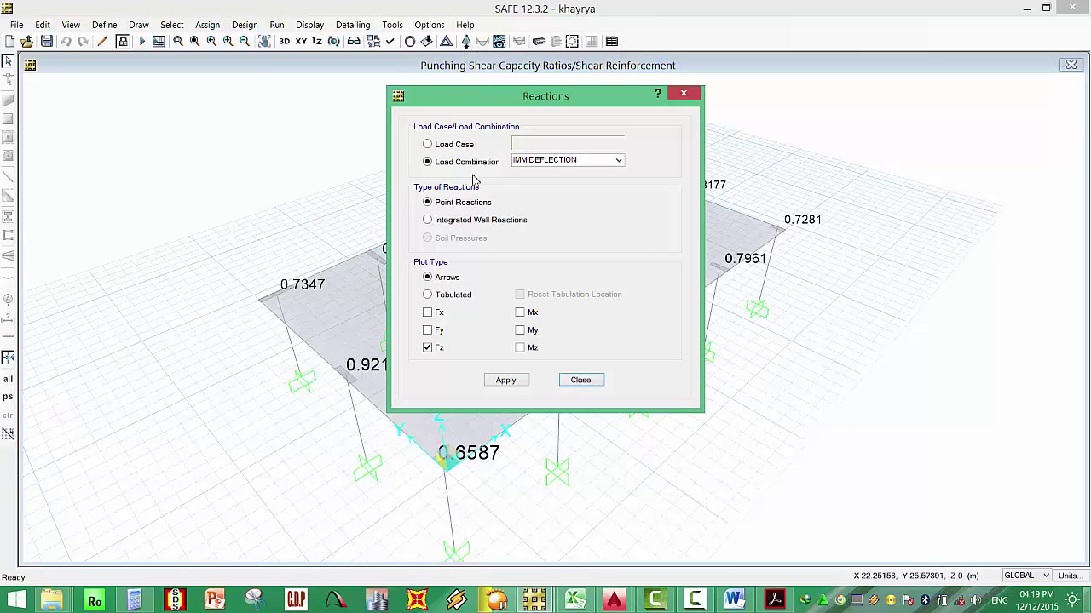
left_click(657, 601)
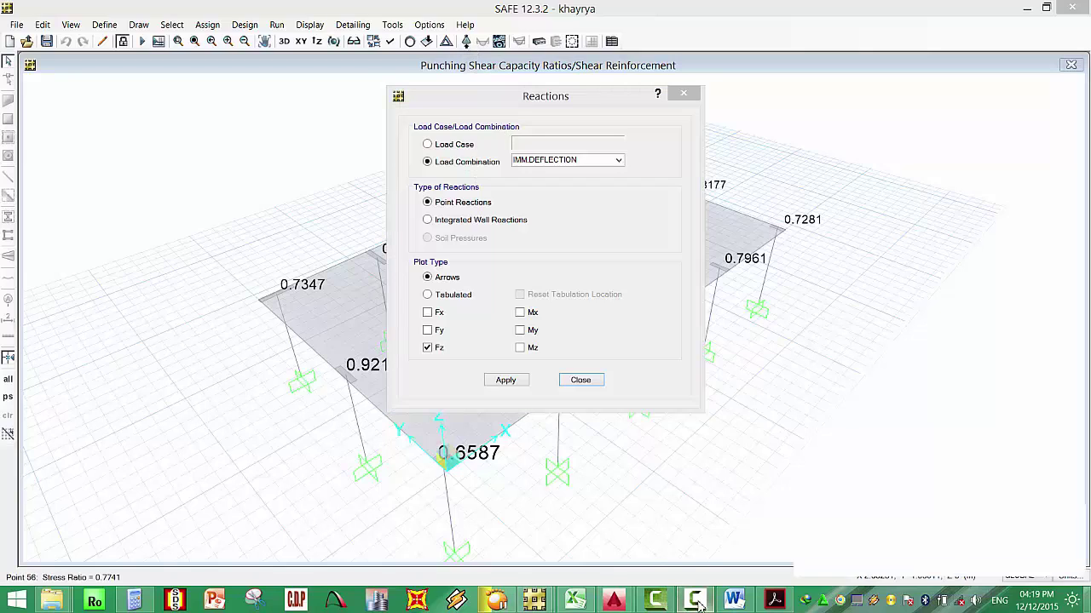
left_click(453, 295)
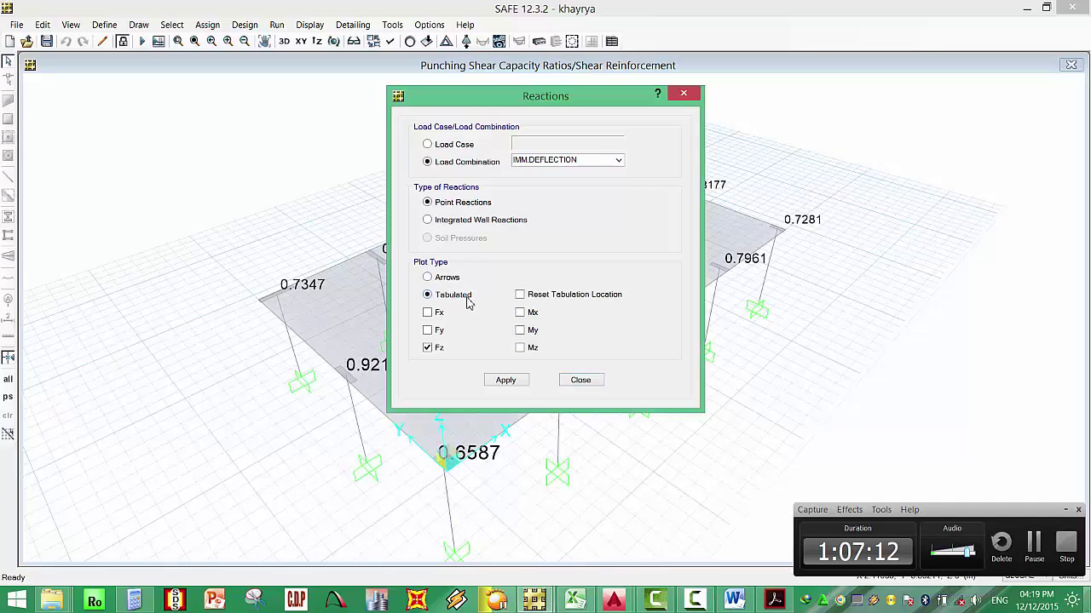
left_click(536, 298)
left_click(618, 160)
left_click(568, 200)
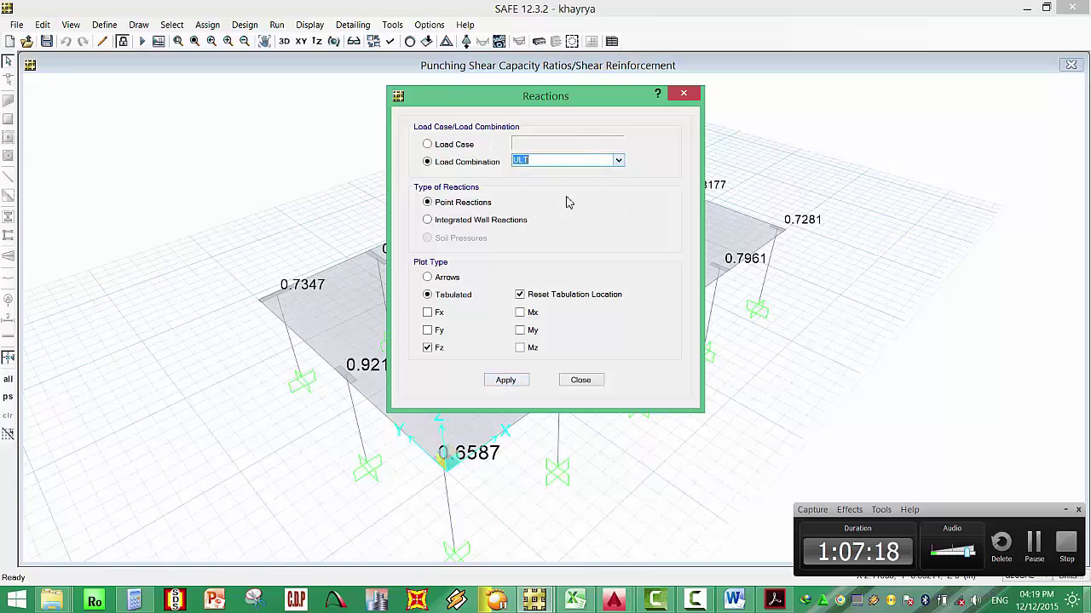
left_click(506, 380)
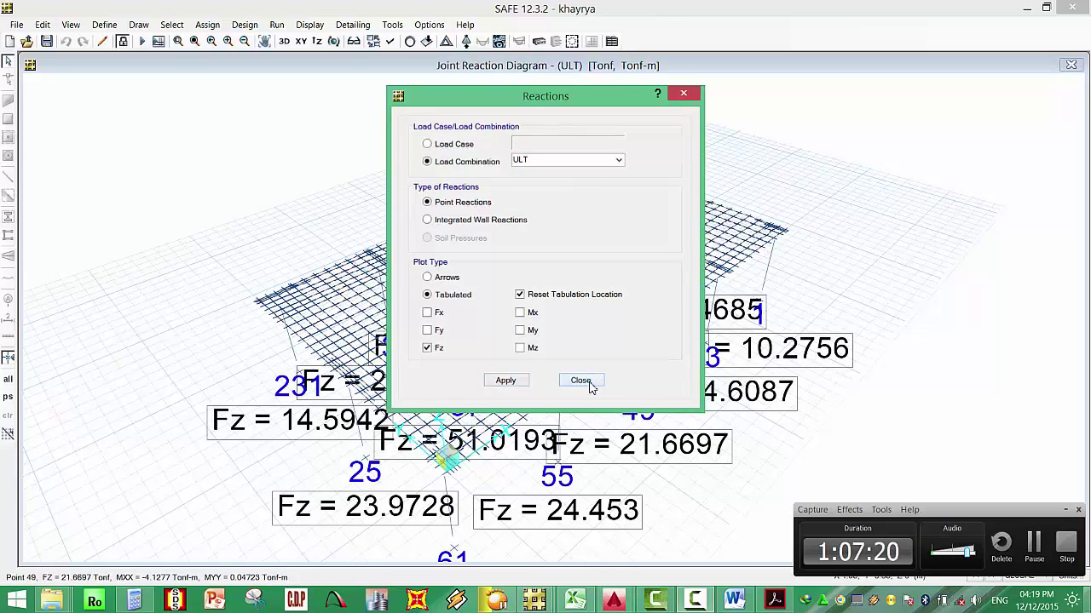
left_click(580, 381)
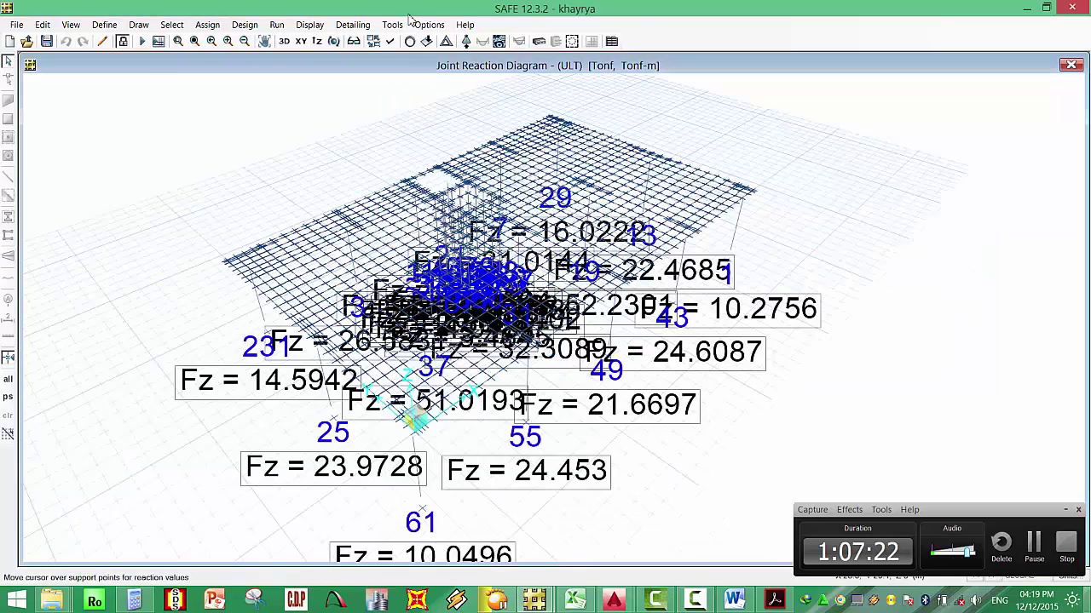
left_click(300, 41)
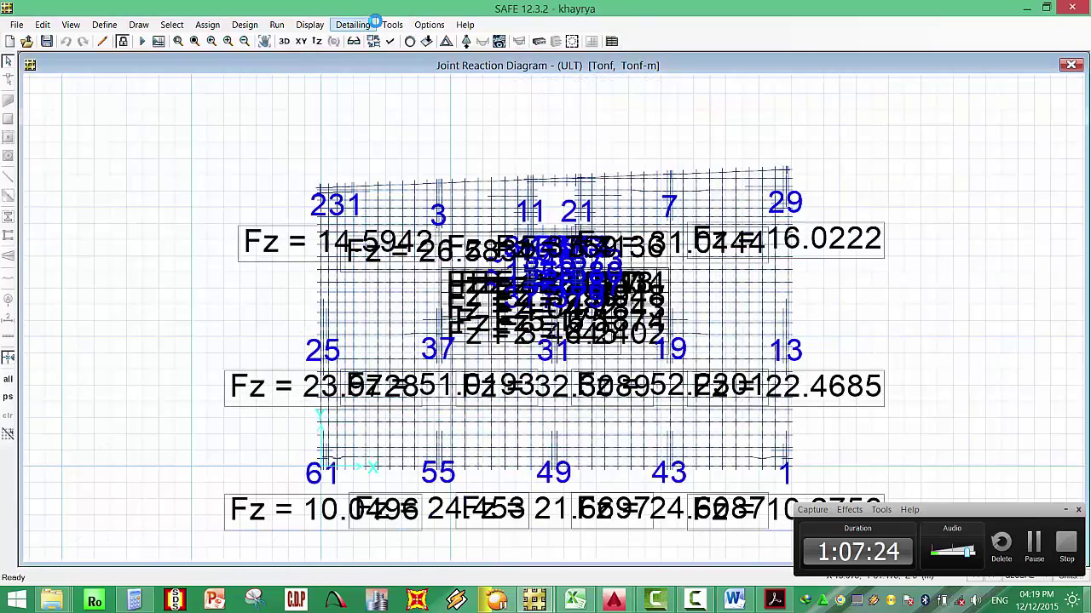
Set the maximum graphic font size to 5 points in the graphics preferences.
left_click(431, 27)
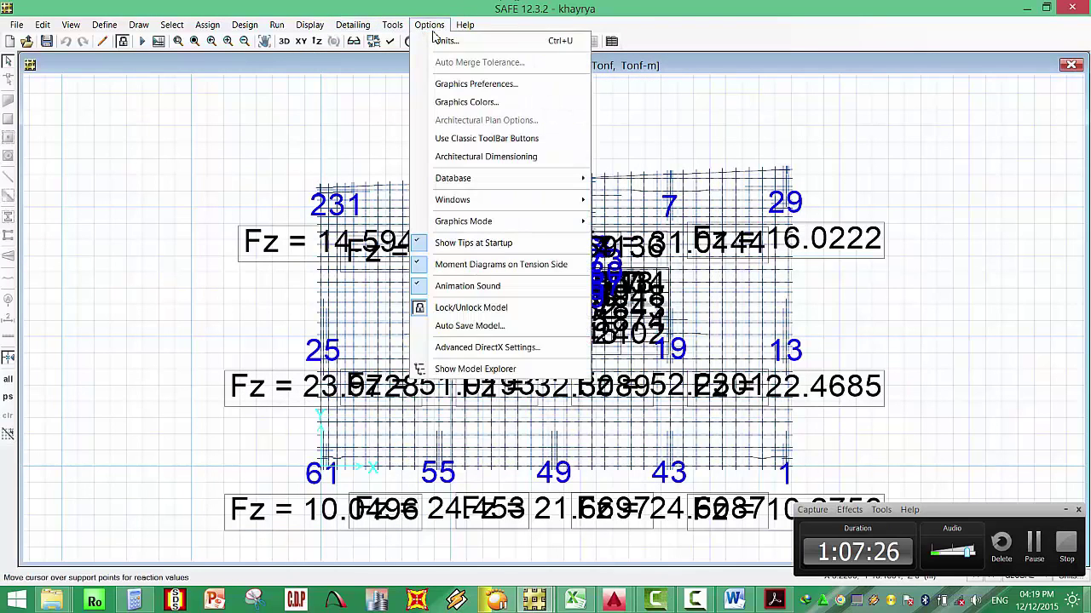
left_click(487, 85)
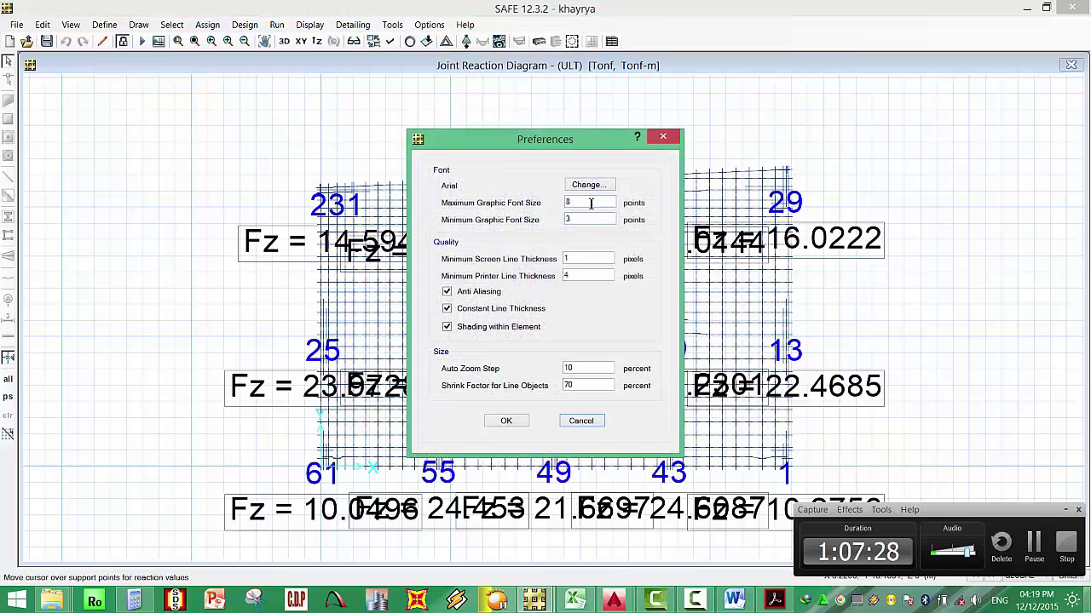
left_click_drag(591, 203, 559, 207)
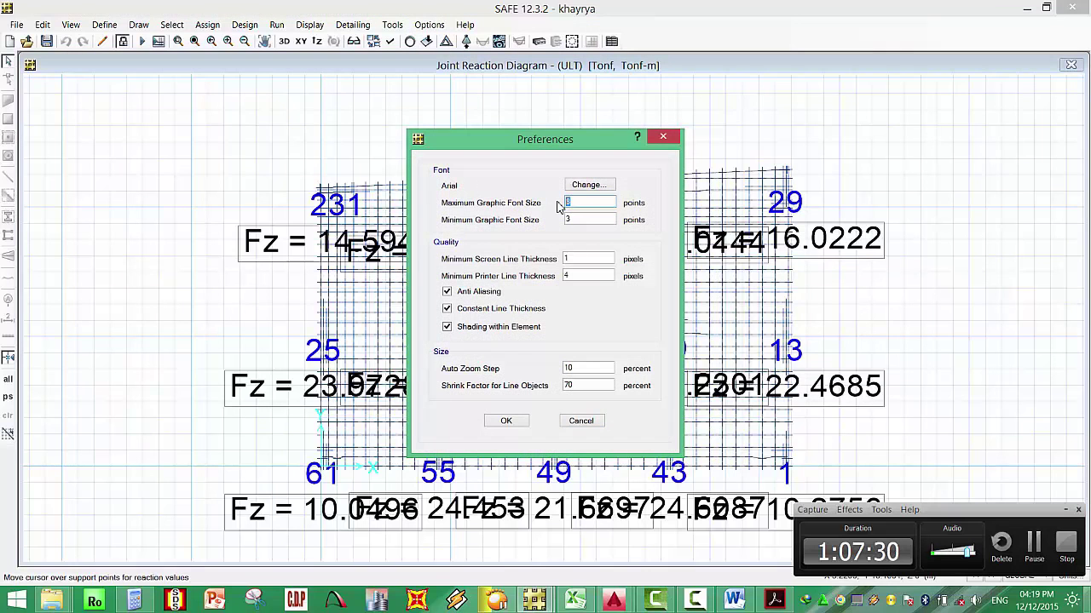
type("5")
left_click(507, 421)
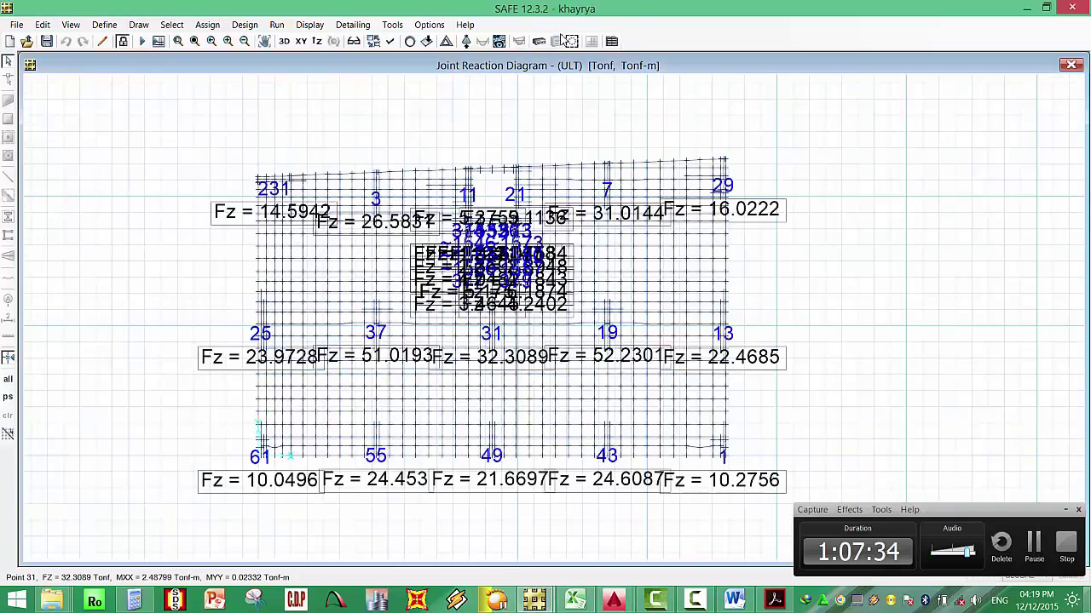
Set the maximum graphic font size to 3 points in the graphics preferences and save the model.
left_click(429, 25)
left_click(478, 83)
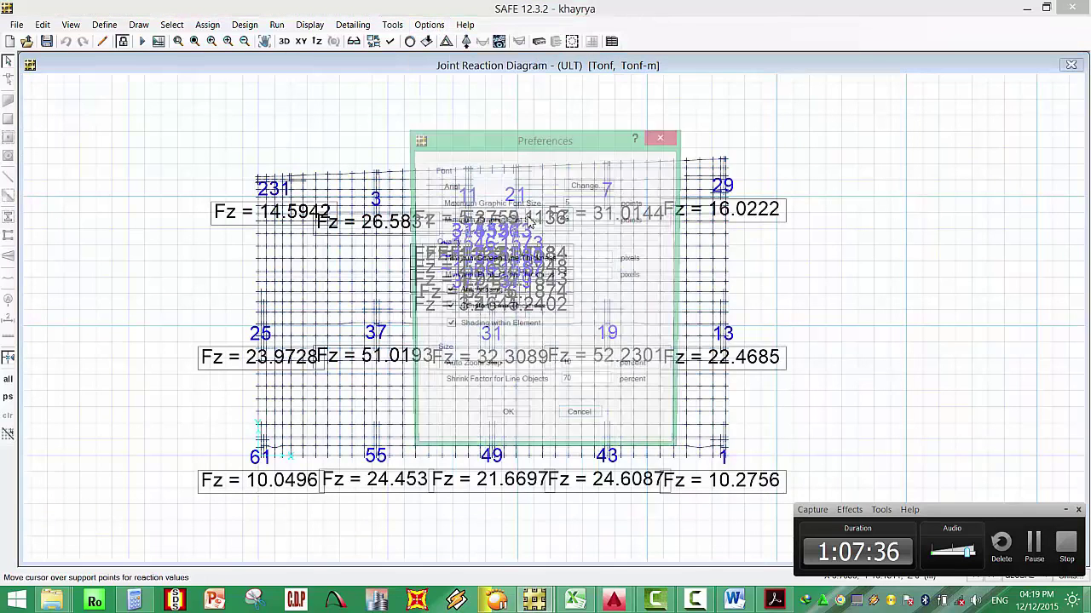
double_click(569, 202)
type("3")
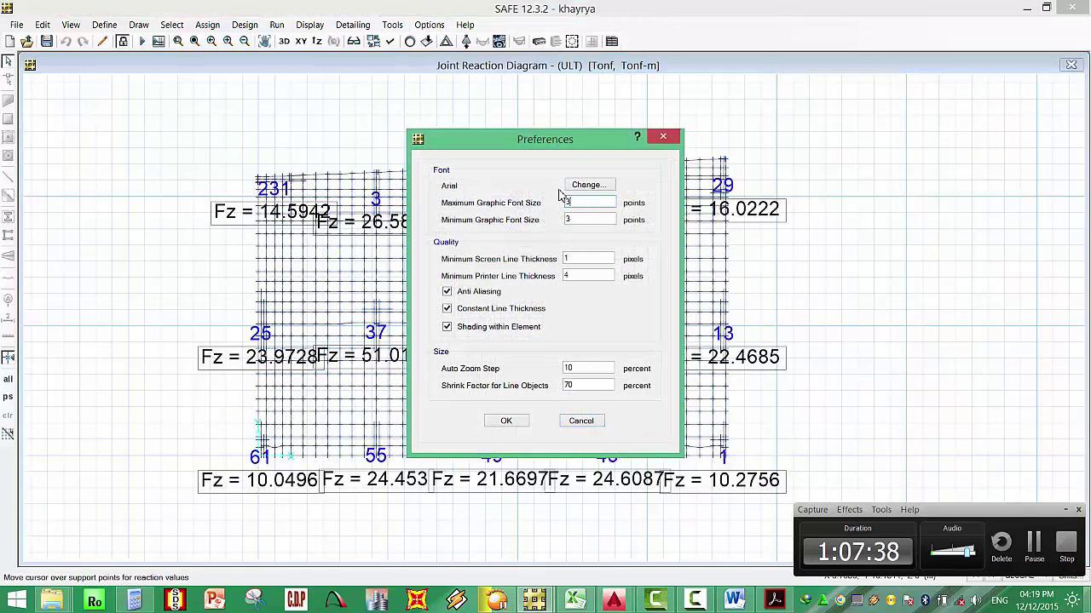
left_click(516, 423)
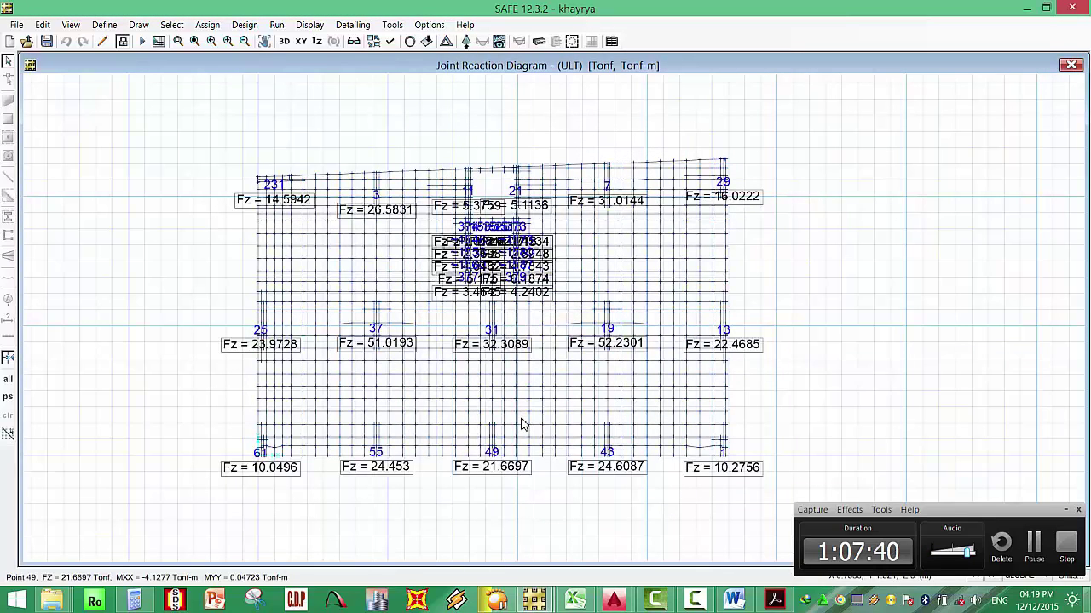
left_click(47, 40)
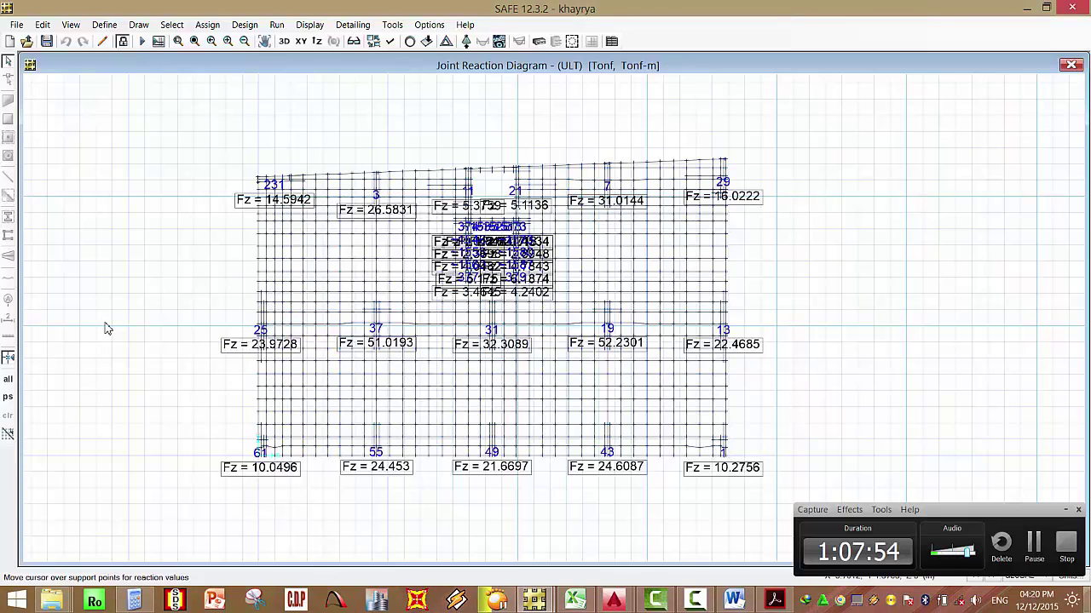
View the Coeff sheet of the concrete design workbook in Excel, return to SAFE and examine the reaction at support point 37.
left_click(588, 597)
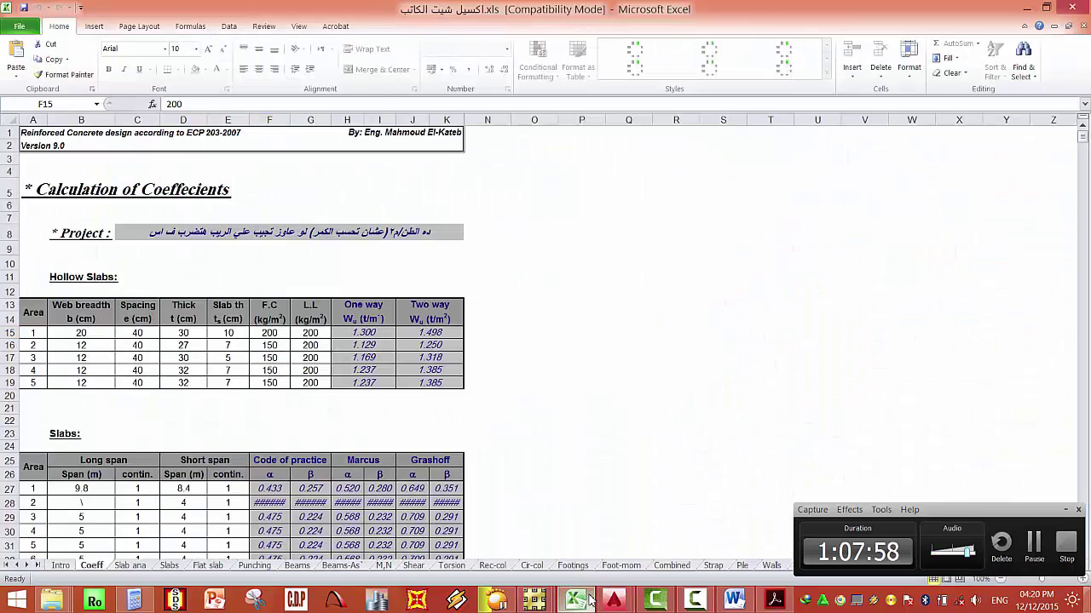
left_click(588, 596)
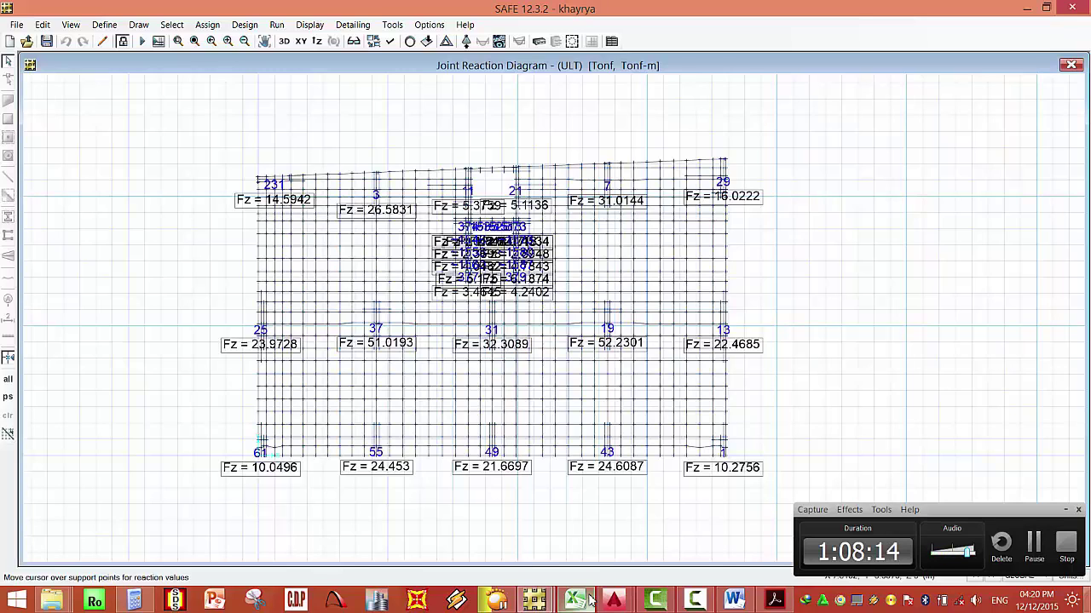
mouse_move(712, 604)
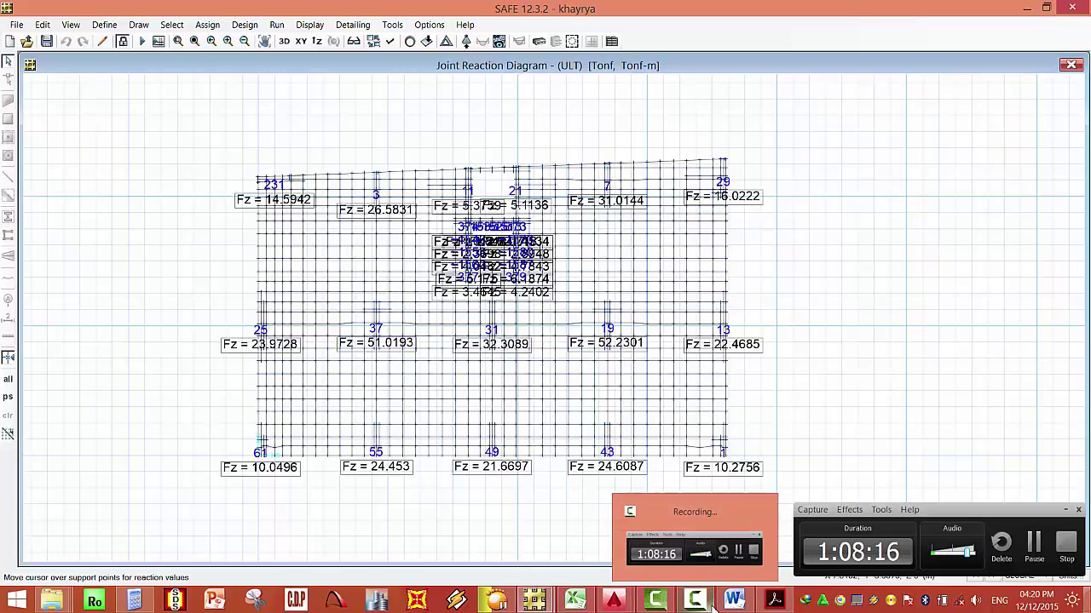
mouse_move(383, 339)
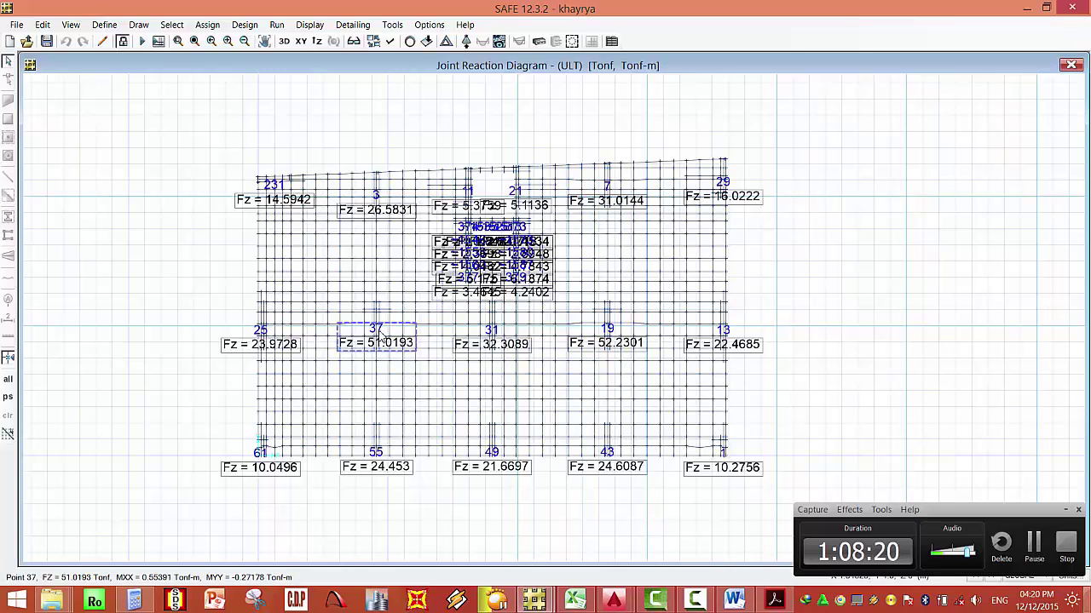
Show the plain slab plan, redisplay the tabulated ULT Fz point reactions, and examine the values at the corner and interior columns.
left_click(410, 41)
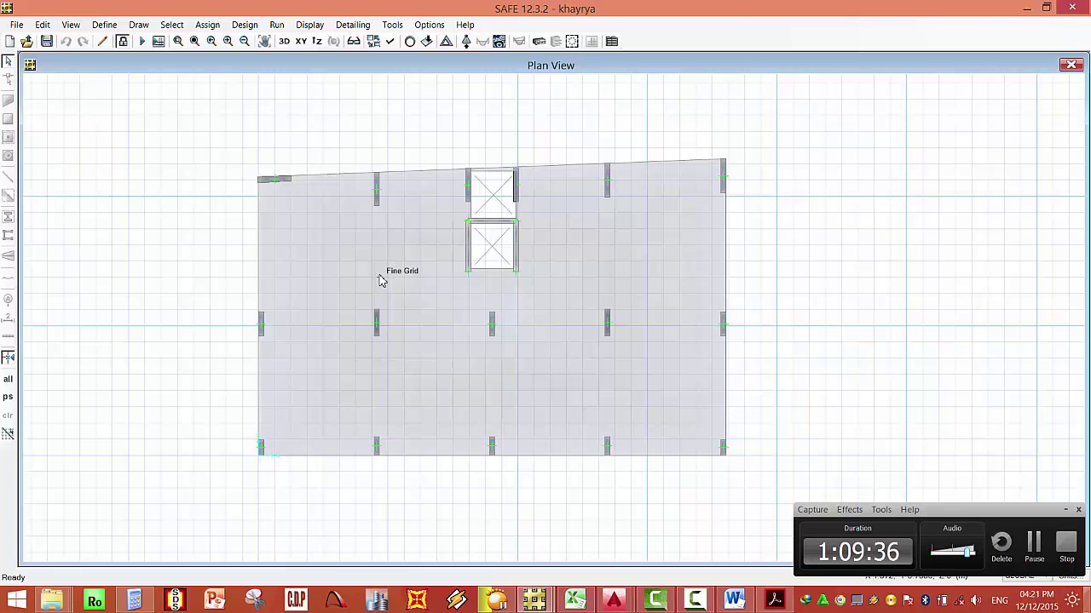
left_click(481, 42)
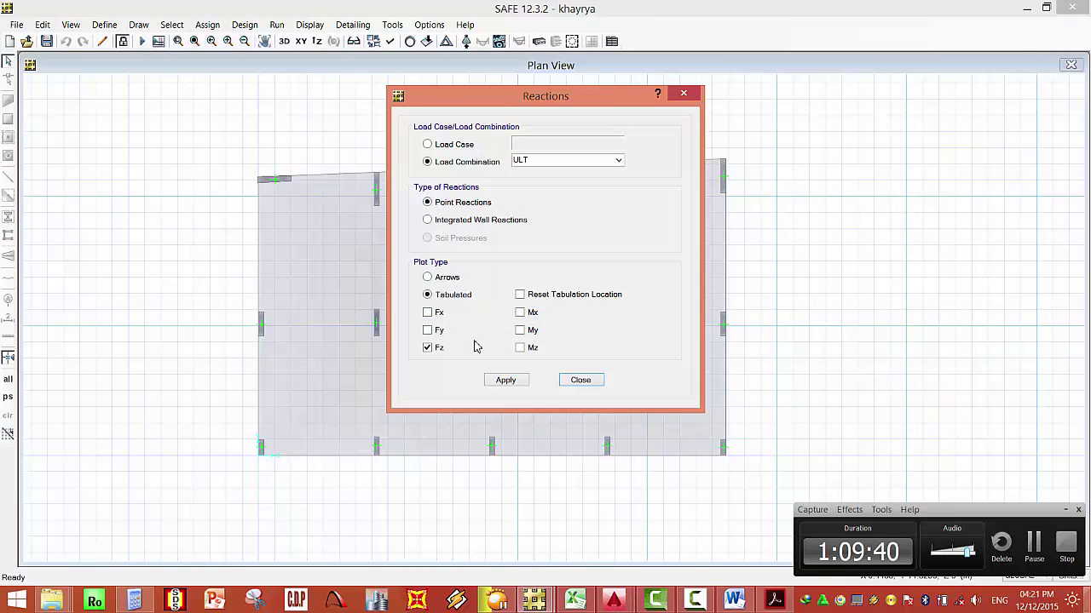
left_click(513, 381)
left_click(581, 380)
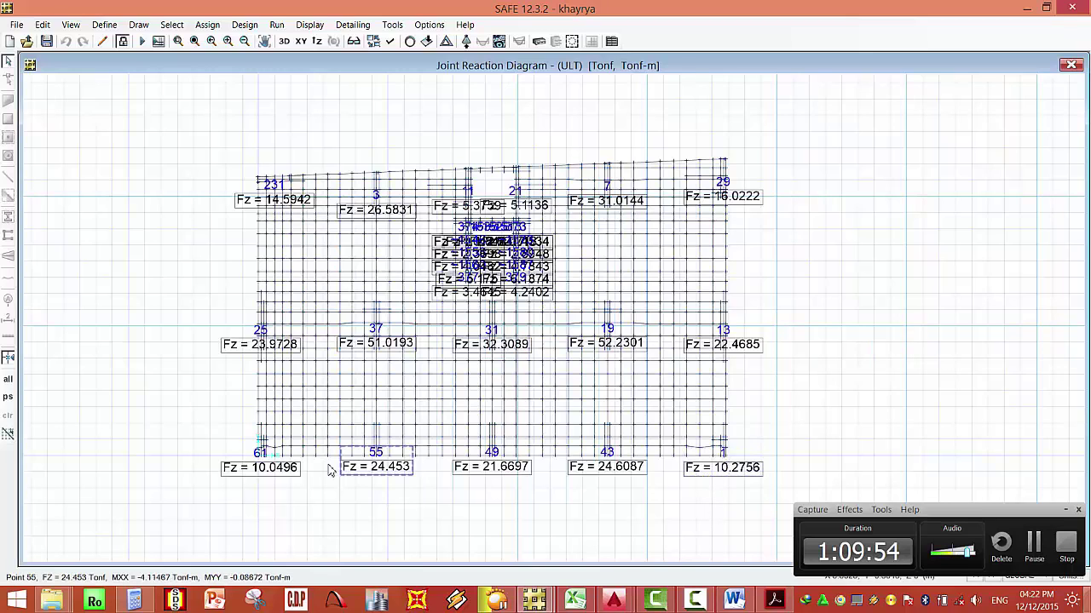
mouse_move(265, 451)
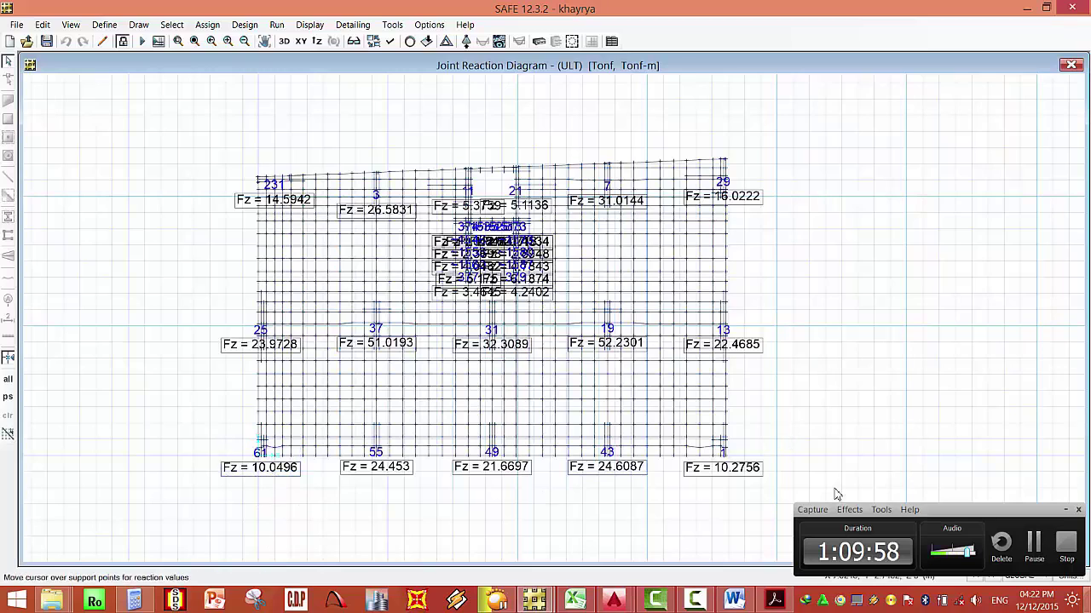
mouse_move(750, 479)
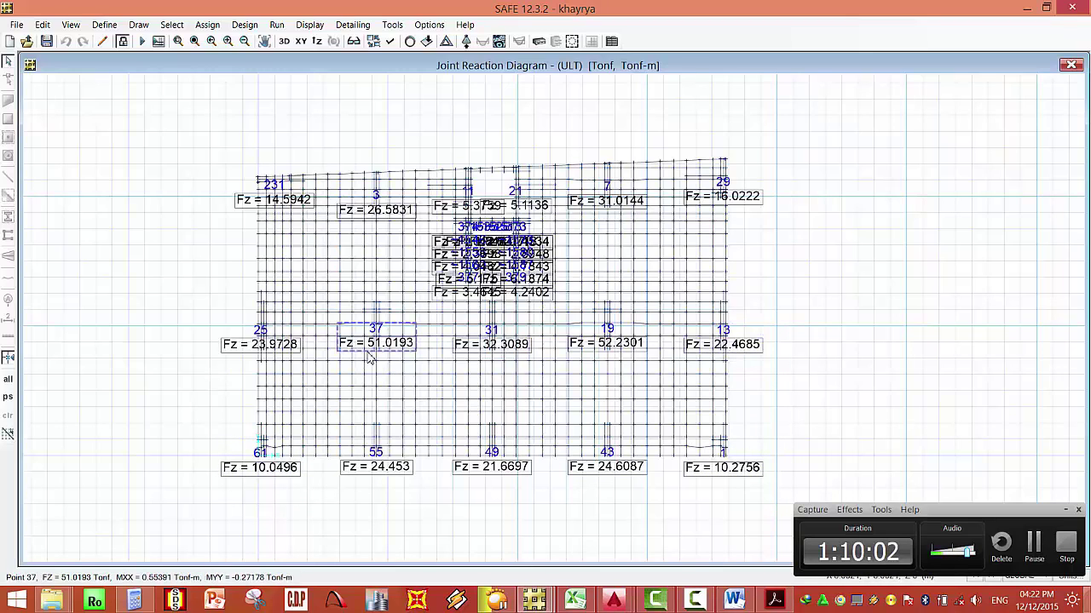
mouse_move(615, 334)
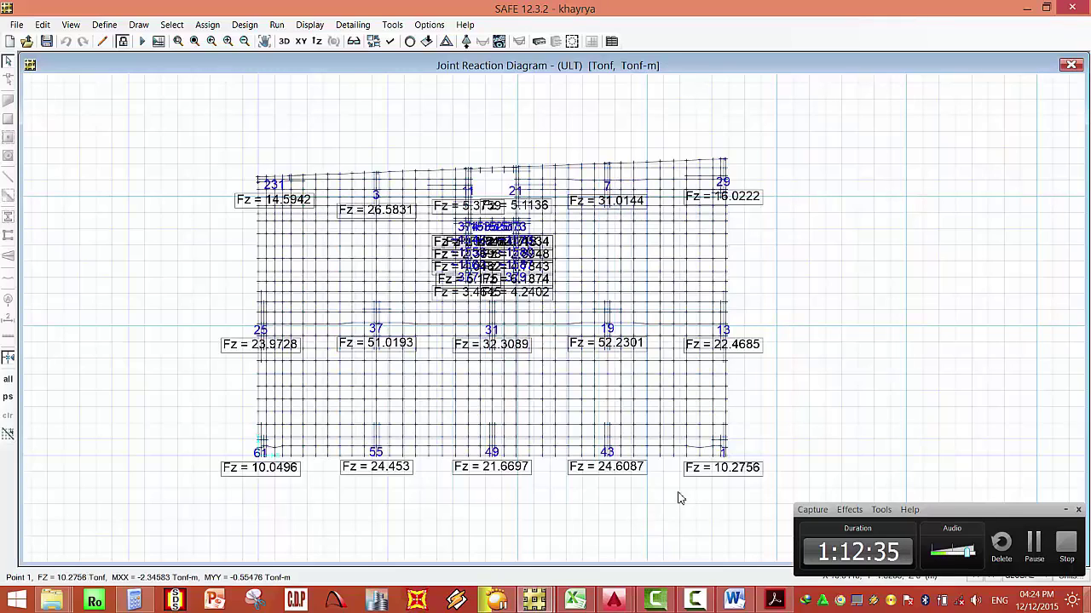
Return the SAFE model to the plain slab plan and close the اكواد folder window in File Explorer.
left_click(615, 601)
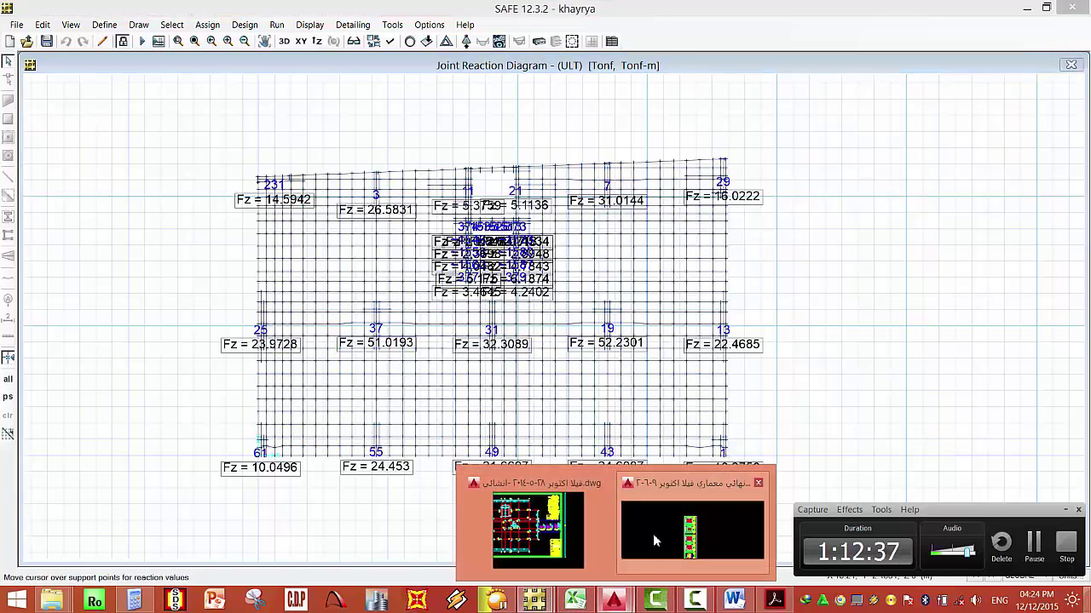
left_click(411, 43)
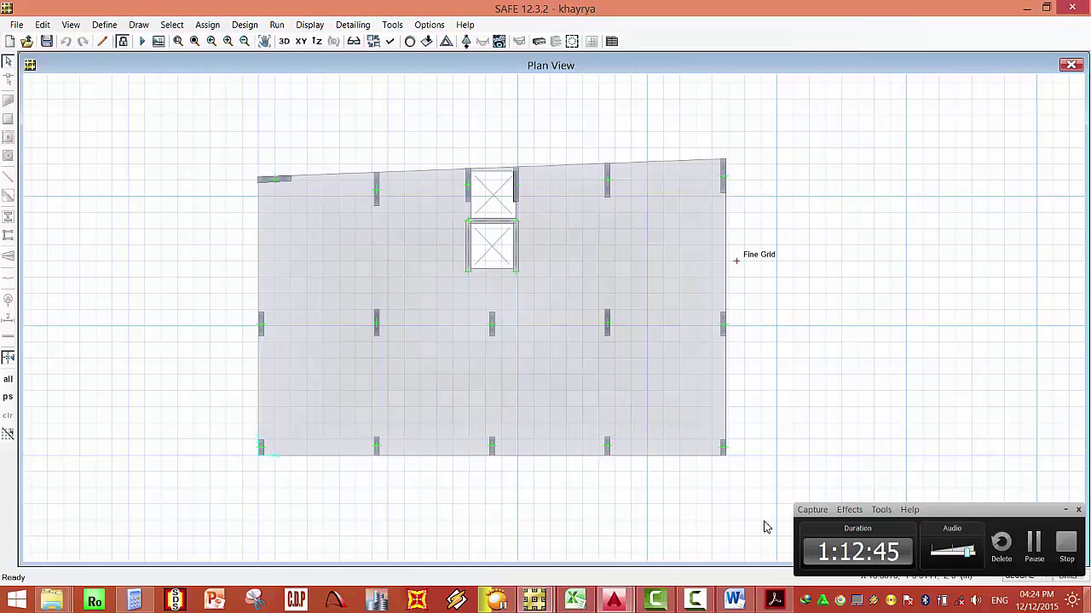
mouse_move(613, 601)
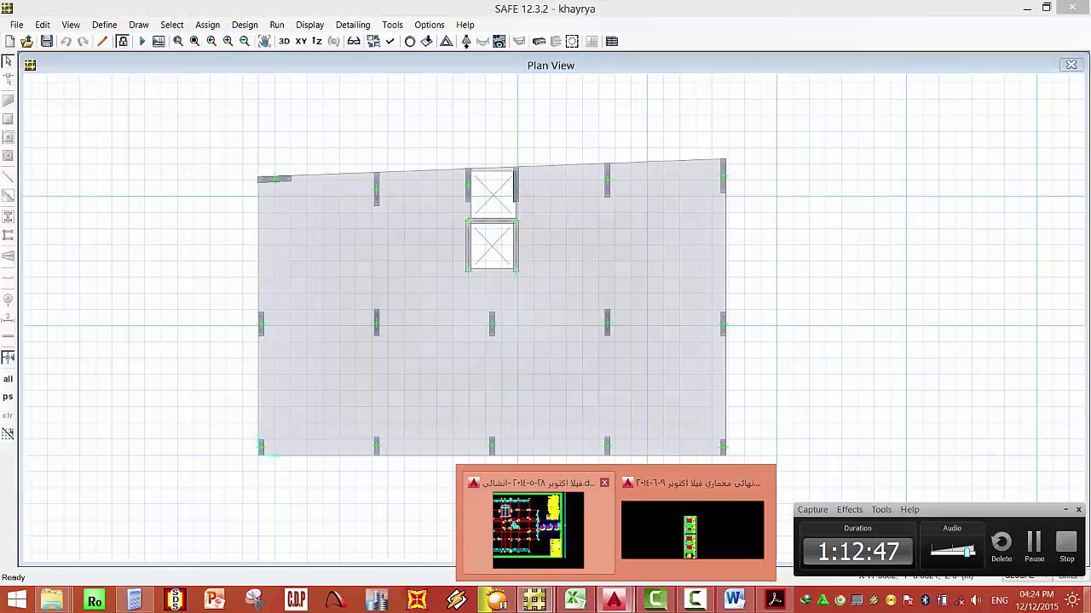
mouse_move(51, 601)
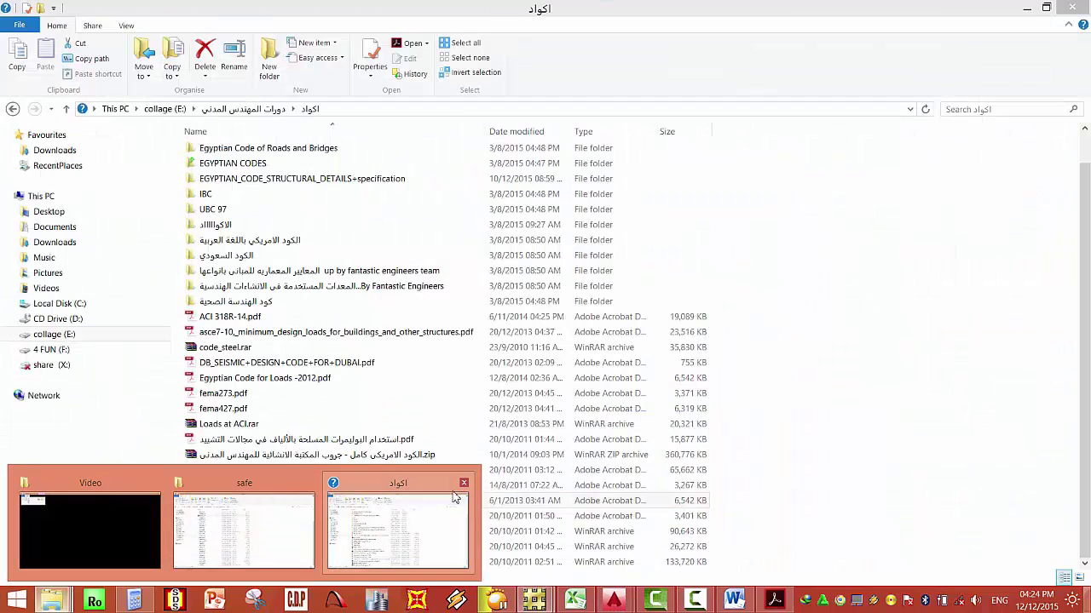
left_click(464, 483)
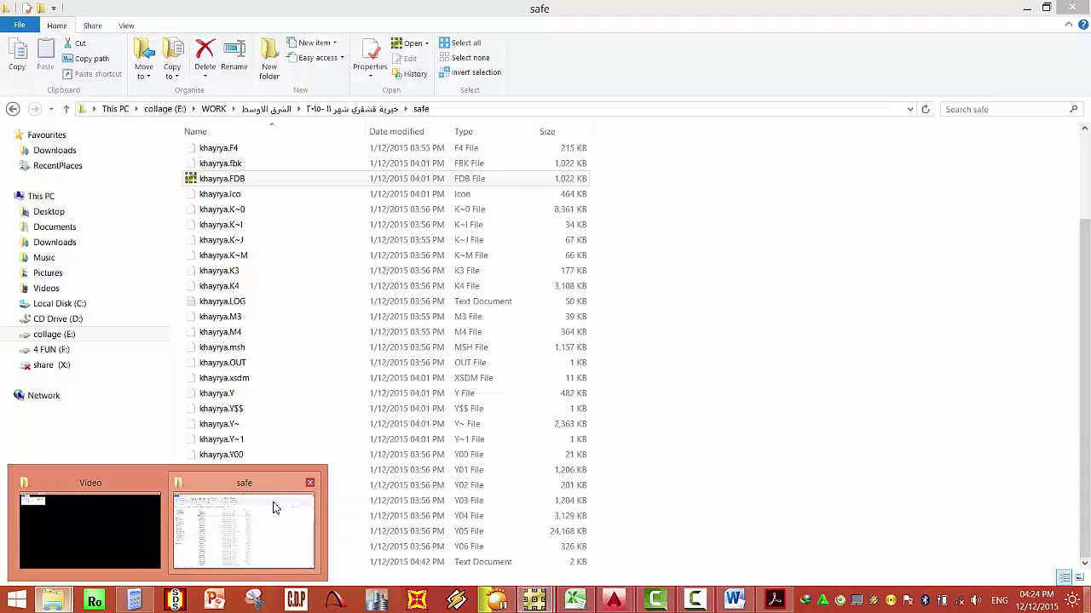
From the parent folder of the safe folder, open the structural DWG dated 1-12-2015 in AutoCAD and maximize its window.
left_click(274, 509)
key("BackSpace")
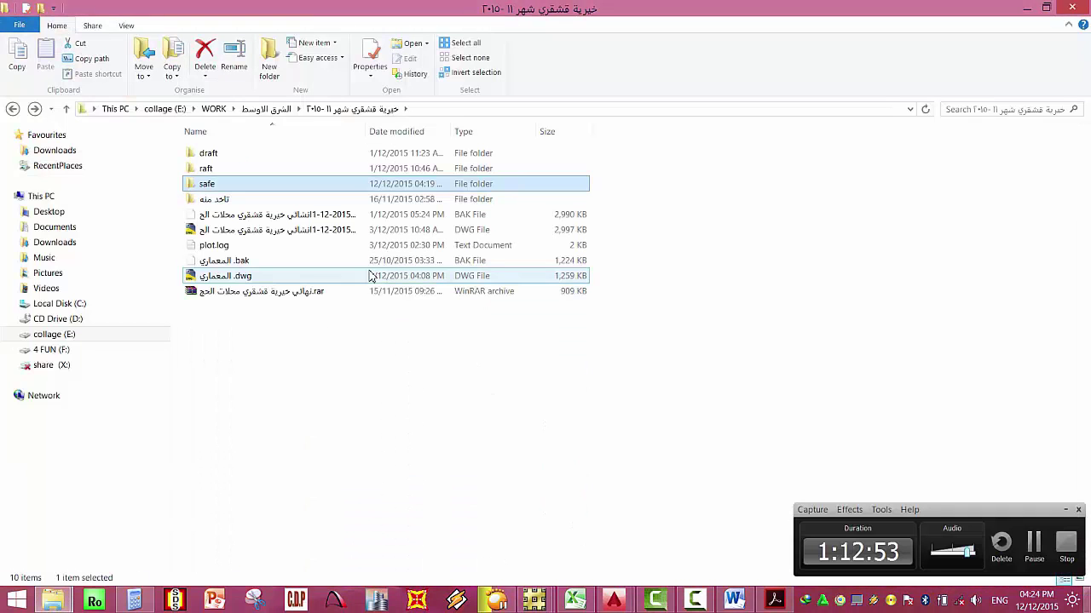
key("Down")
key("Down")
key("Down")
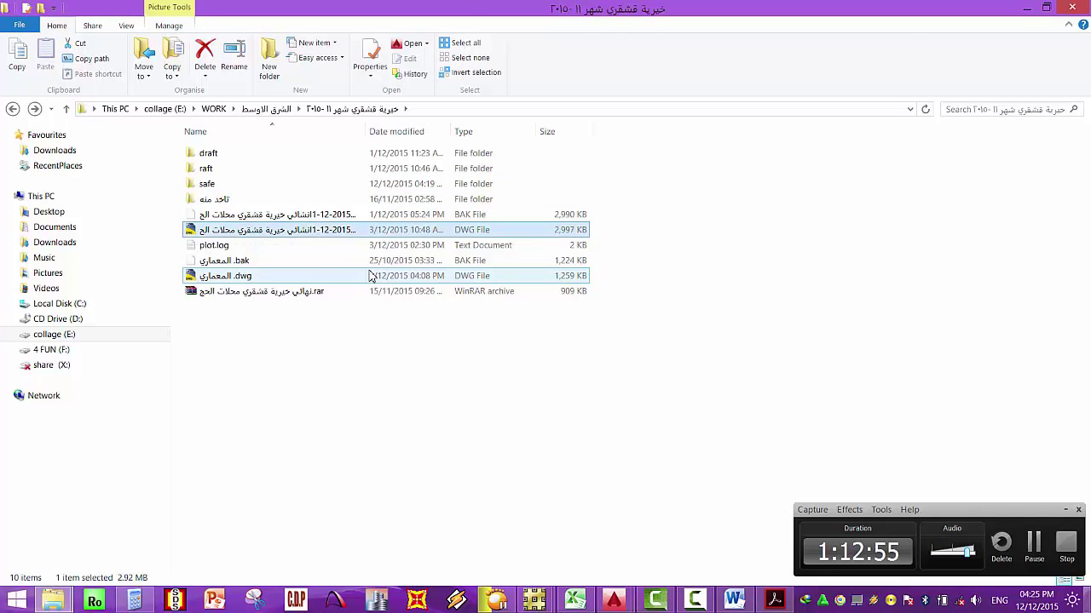
key("Return")
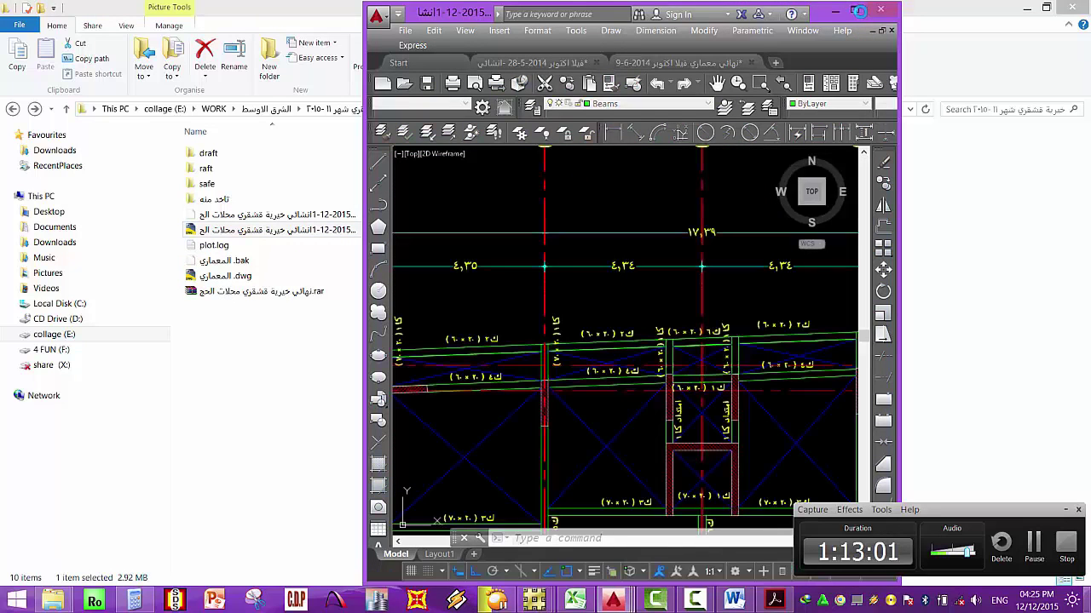
left_click(859, 11)
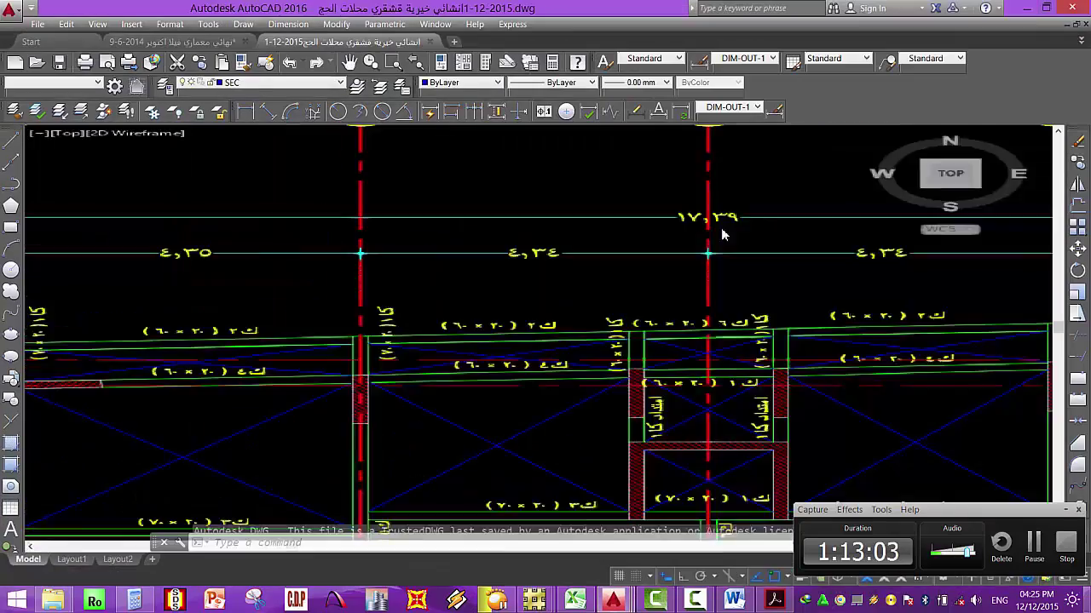
Examine the slab reinforcement, openings and surrounding beams in the upper bays of the ground-floor roof structural plan.
scroll(738, 273, "down", 3)
scroll(657, 316, "down", 3)
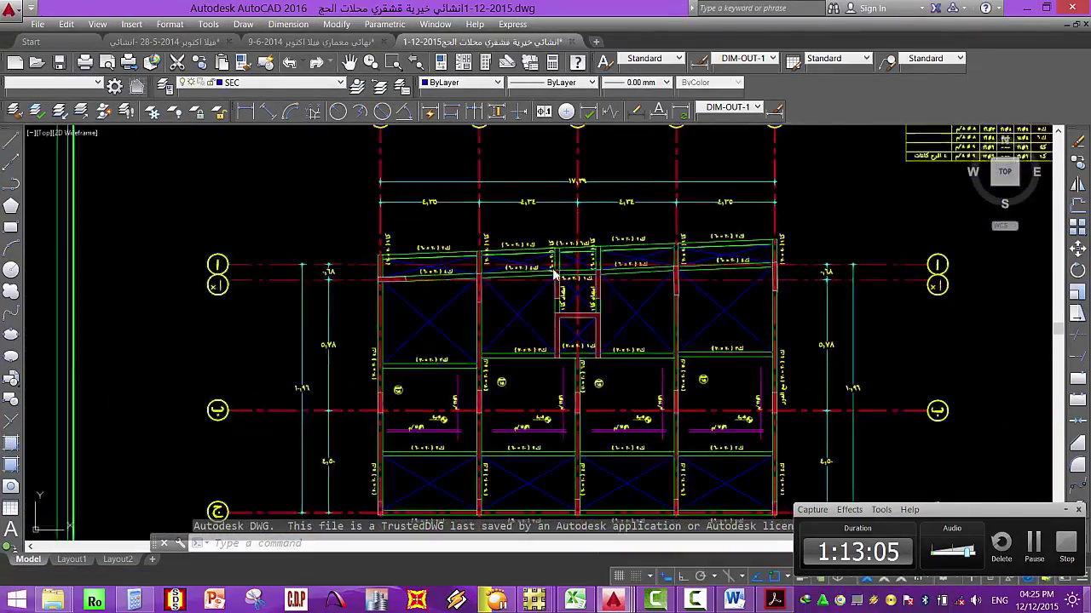
scroll(554, 275, "down", 5)
scroll(394, 339, "up", 8)
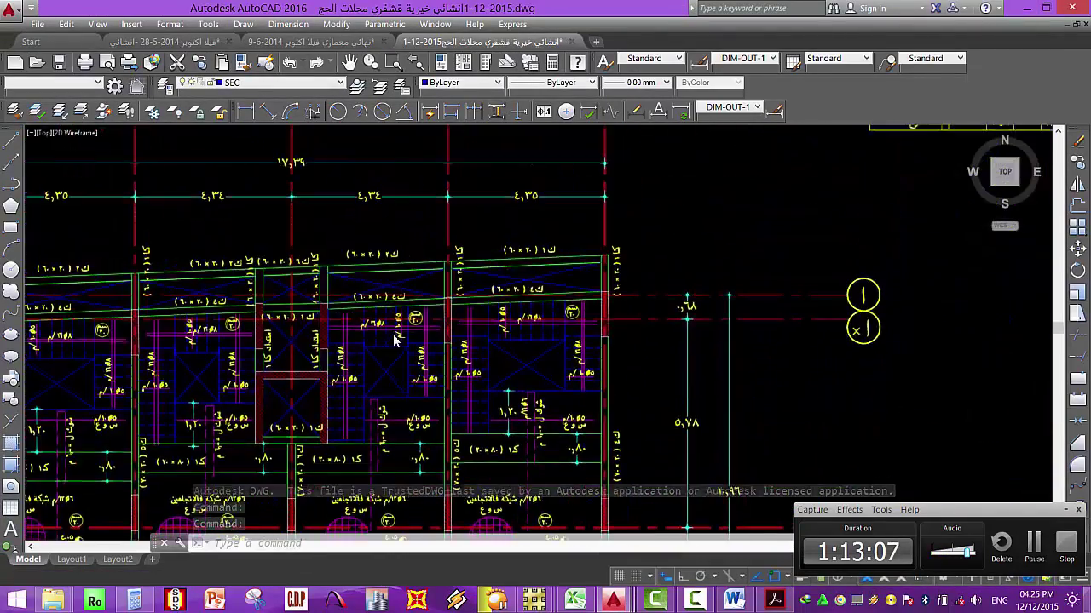
scroll(418, 349, "up", 2)
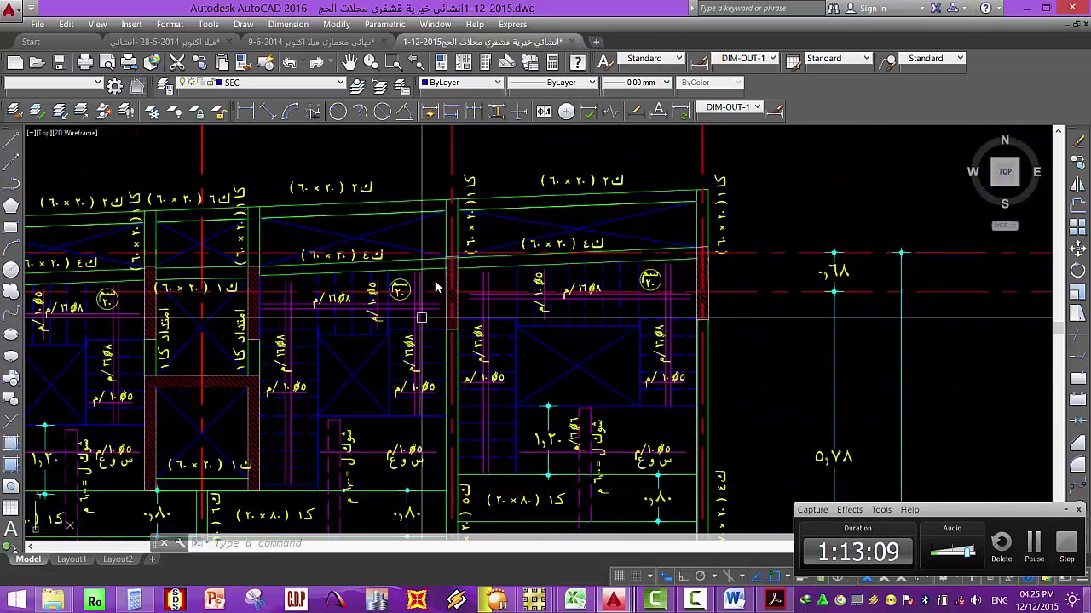
scroll(475, 311, "up", 4)
scroll(440, 312, "down", 3)
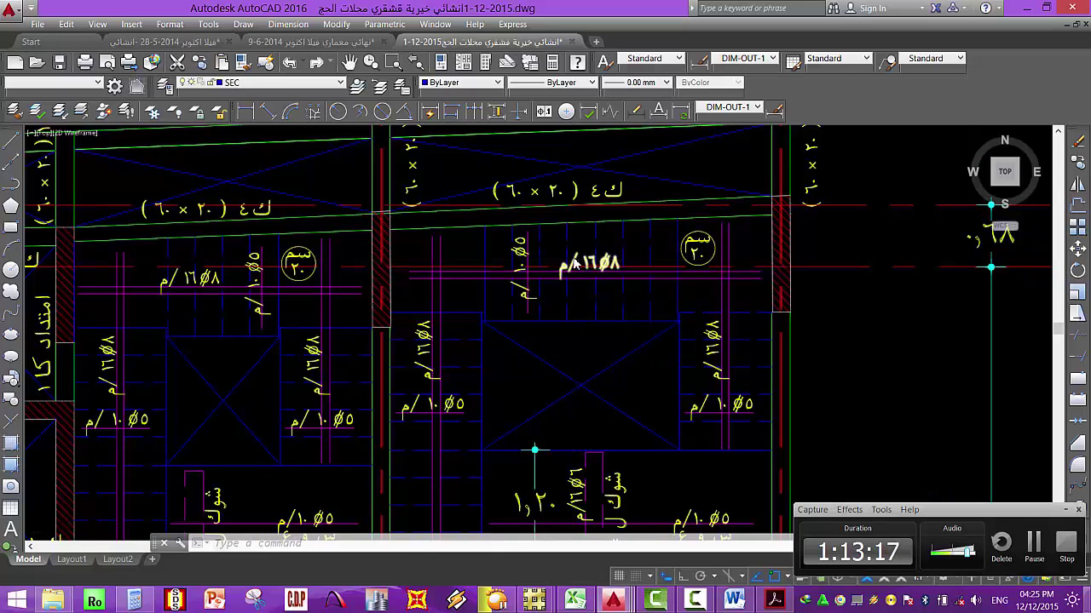
scroll(574, 264, "down", 2)
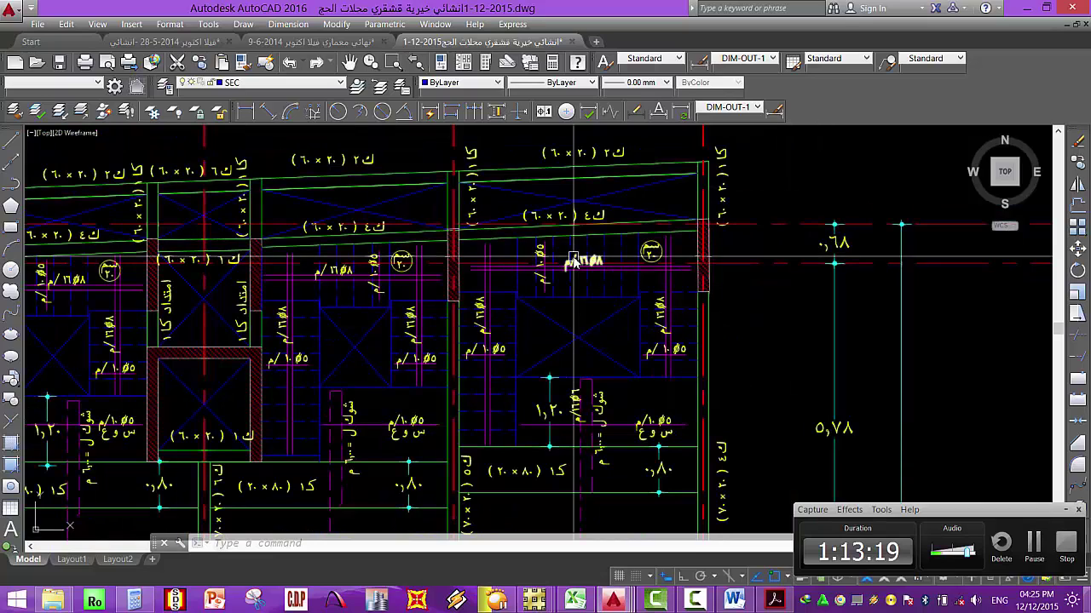
Review the structural sheet layout and examine the retaining wall sections on the foundation sheet above the basement roof plan.
scroll(524, 350, "down", 6)
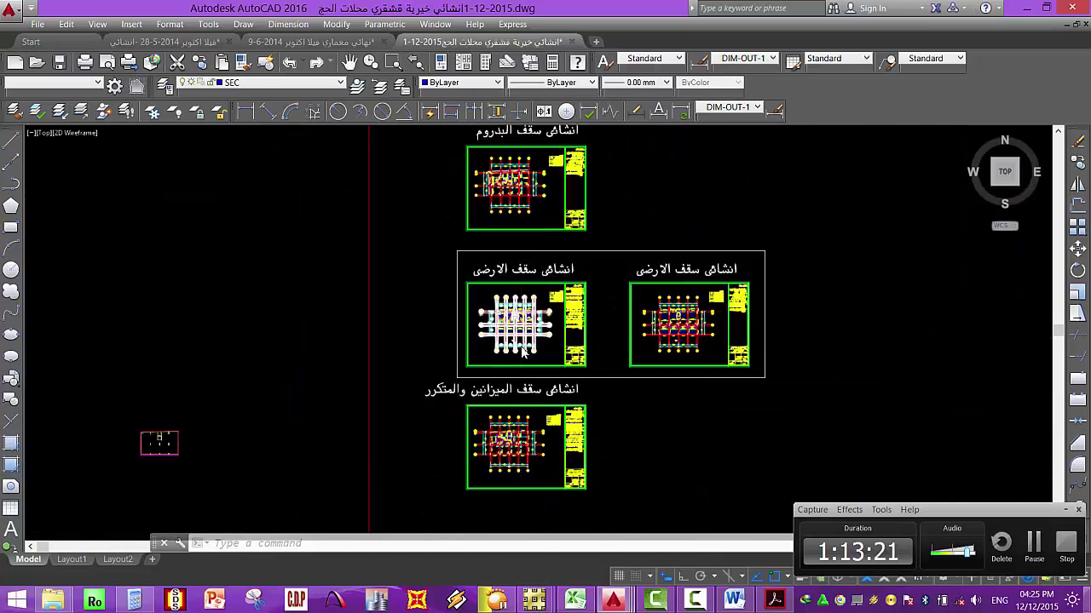
scroll(524, 349, "down", 2)
scroll(505, 194, "up", 6)
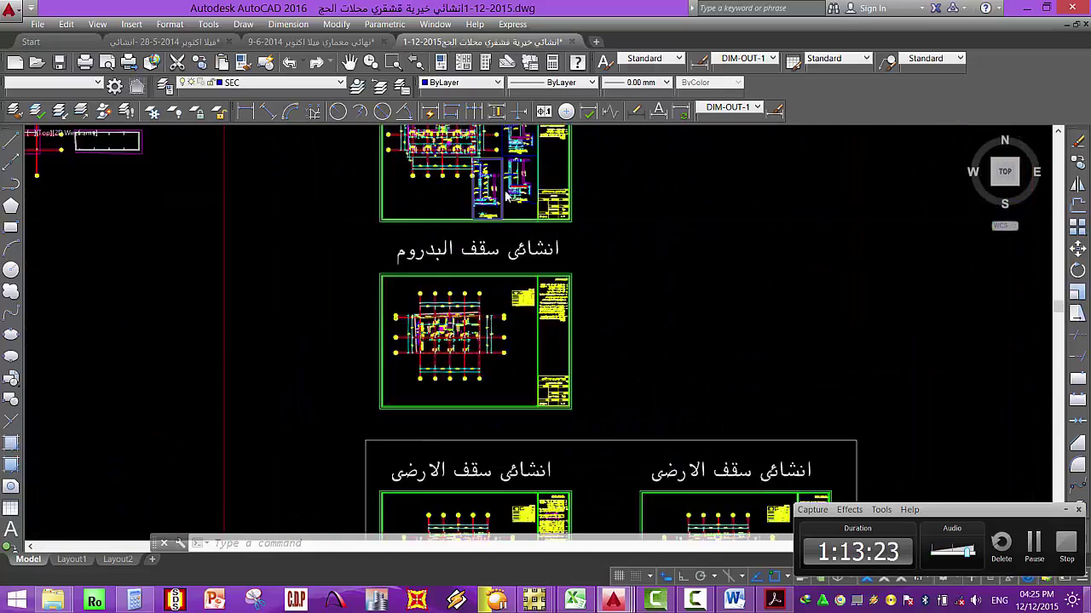
scroll(505, 194, "up", 5)
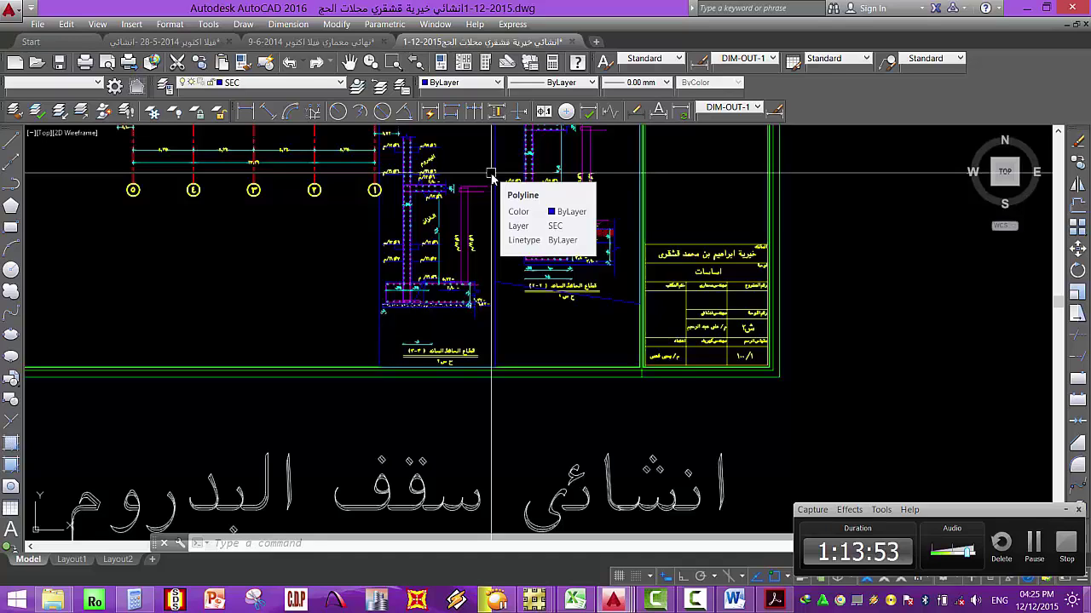
left_click(492, 175)
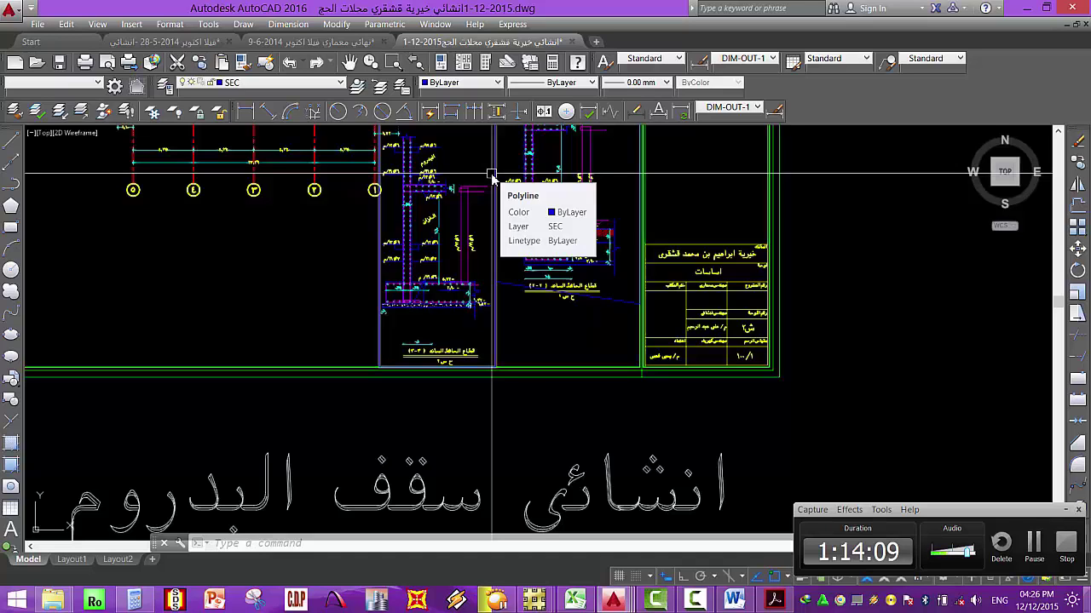
Examine the upper beams and columns of the basement roof plan, and read its beam schedule and slab notes.
scroll(492, 179, "down", 5)
scroll(385, 274, "up", 4)
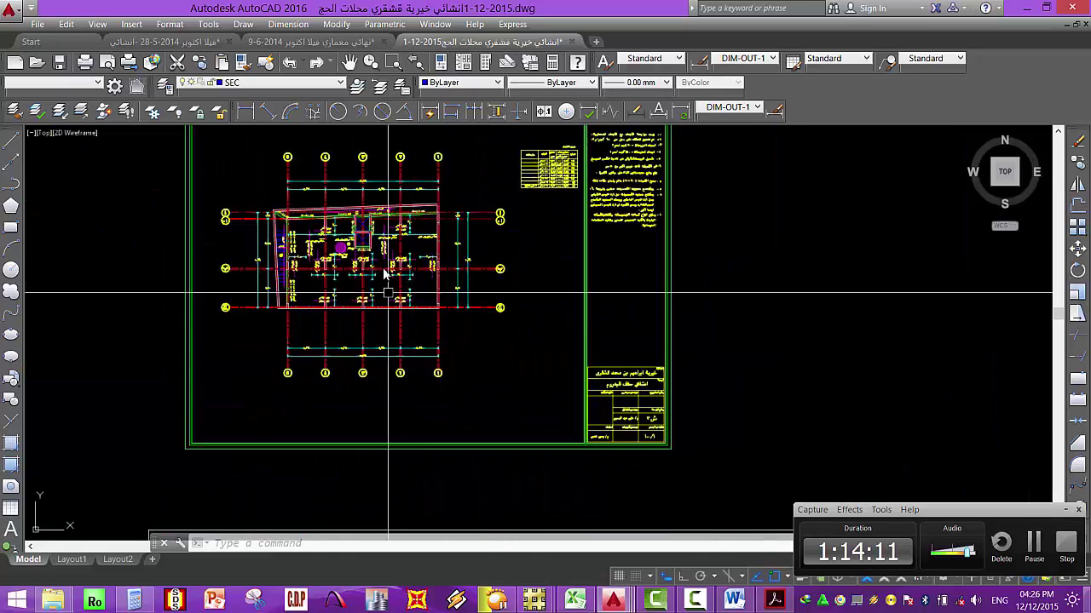
scroll(385, 275, "up", 6)
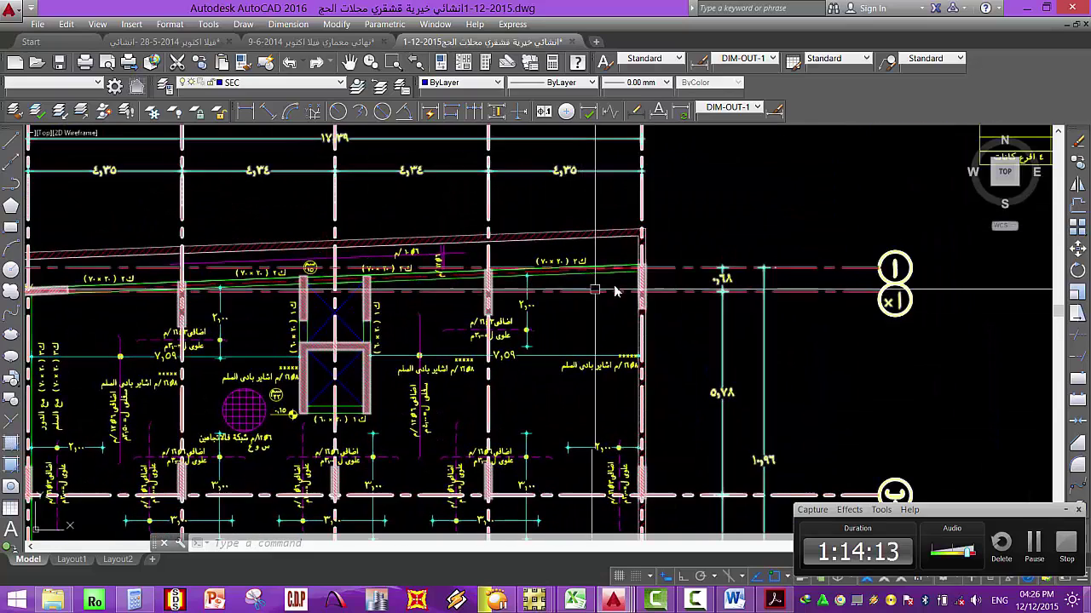
scroll(615, 292, "down", 5)
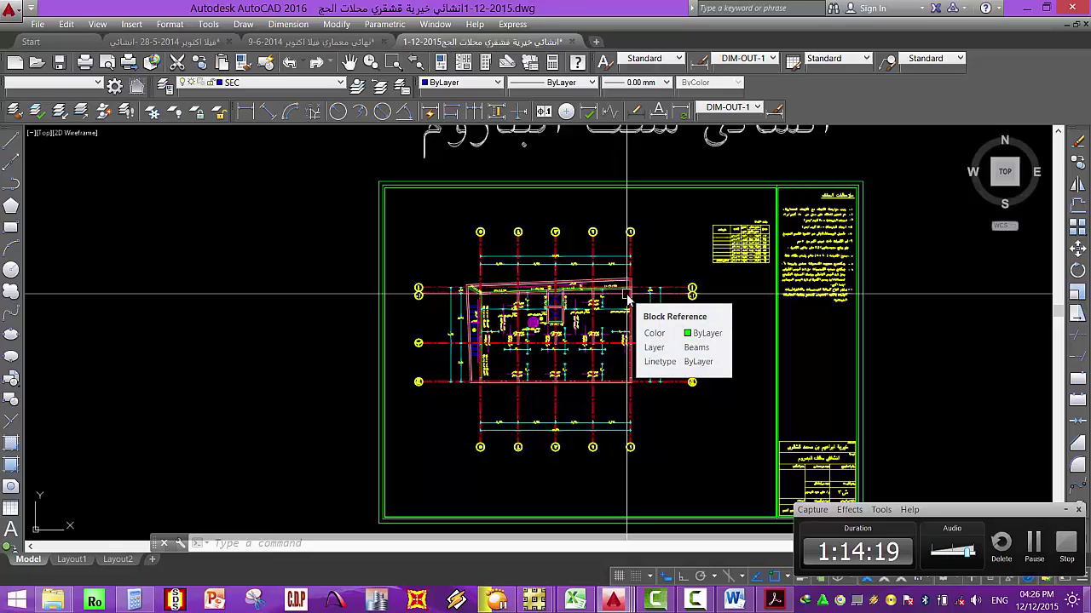
scroll(840, 195, "up", 6)
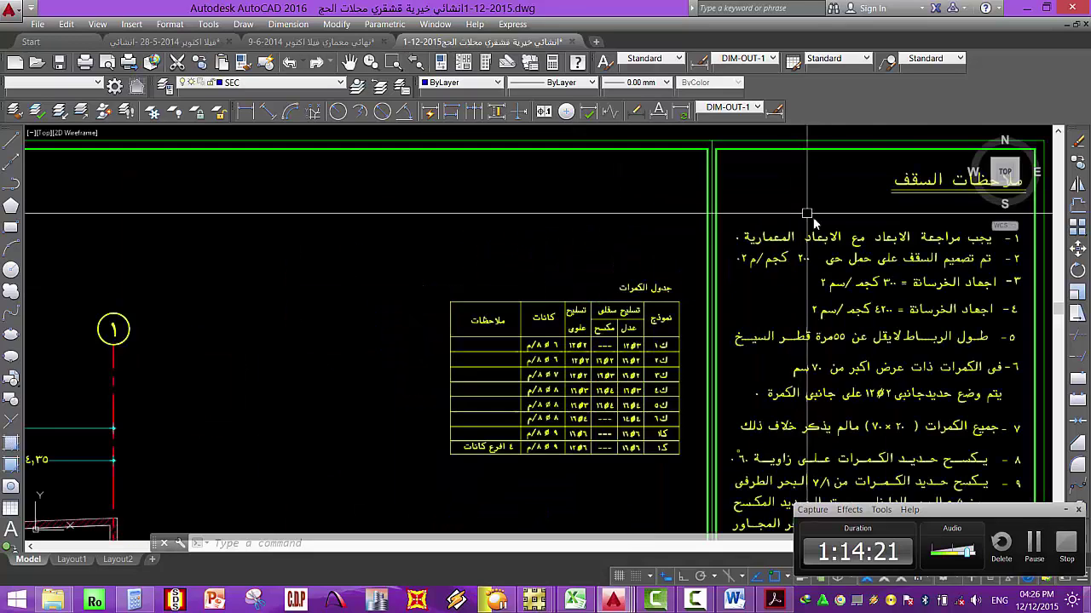
scroll(731, 248, "up", 2)
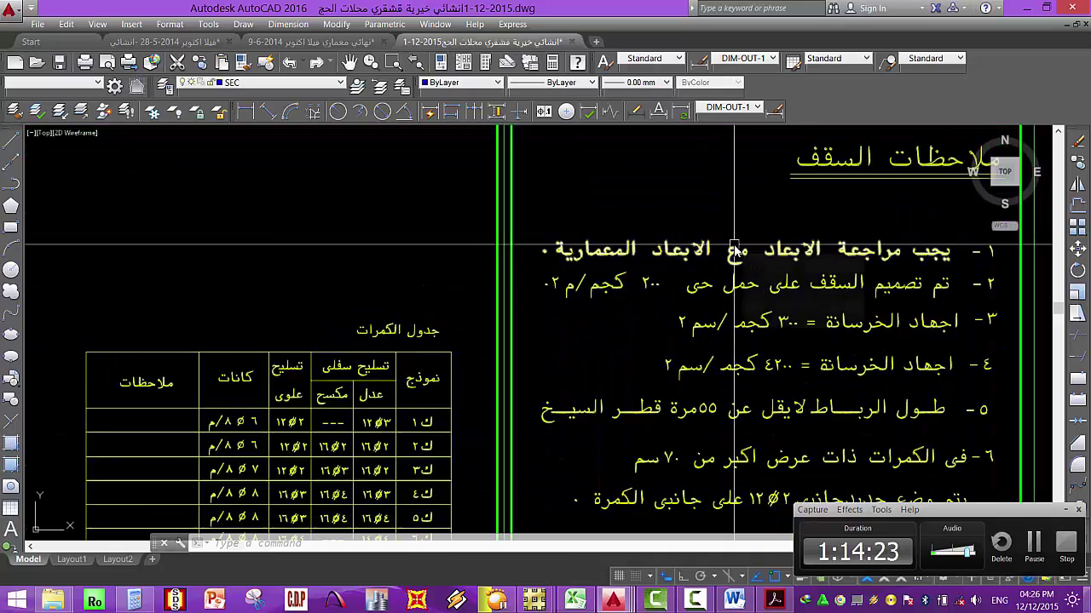
scroll(738, 236, "down", 3)
scroll(643, 244, "up", 2)
Measure the length of the edge column near axis 1 on the basement roof plan with a linear dimension, without placing it.
scroll(426, 443, "up", 6)
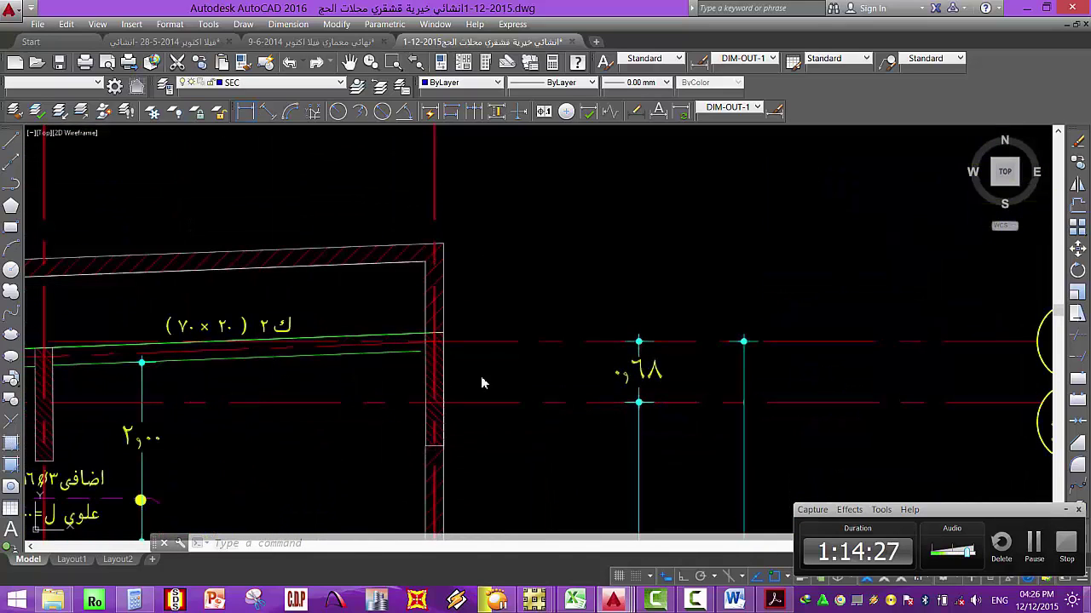
type("dli")
key("Return")
left_click(443, 332)
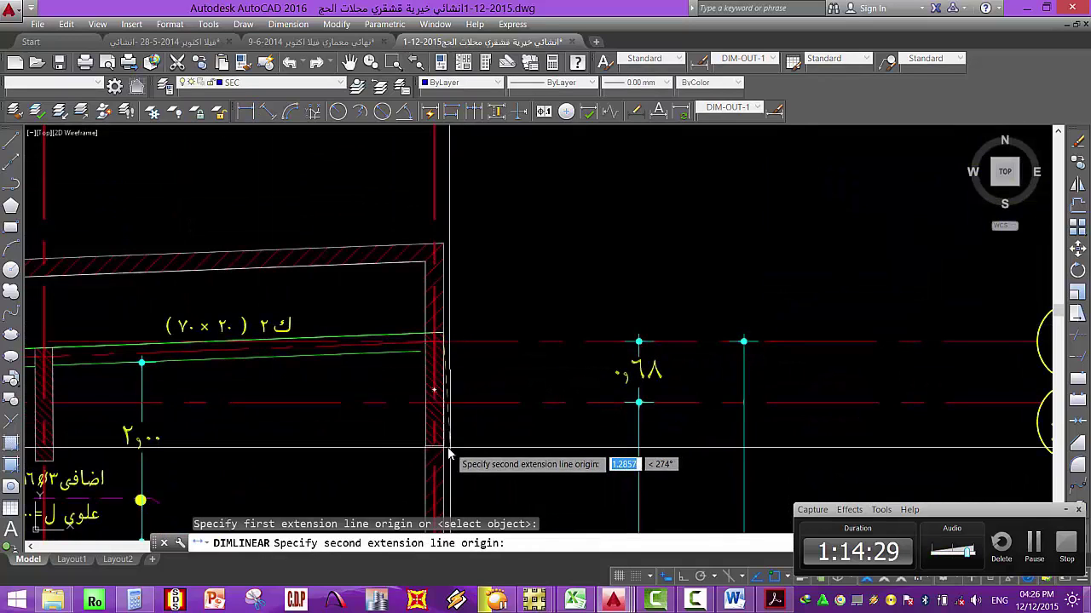
left_click(444, 444)
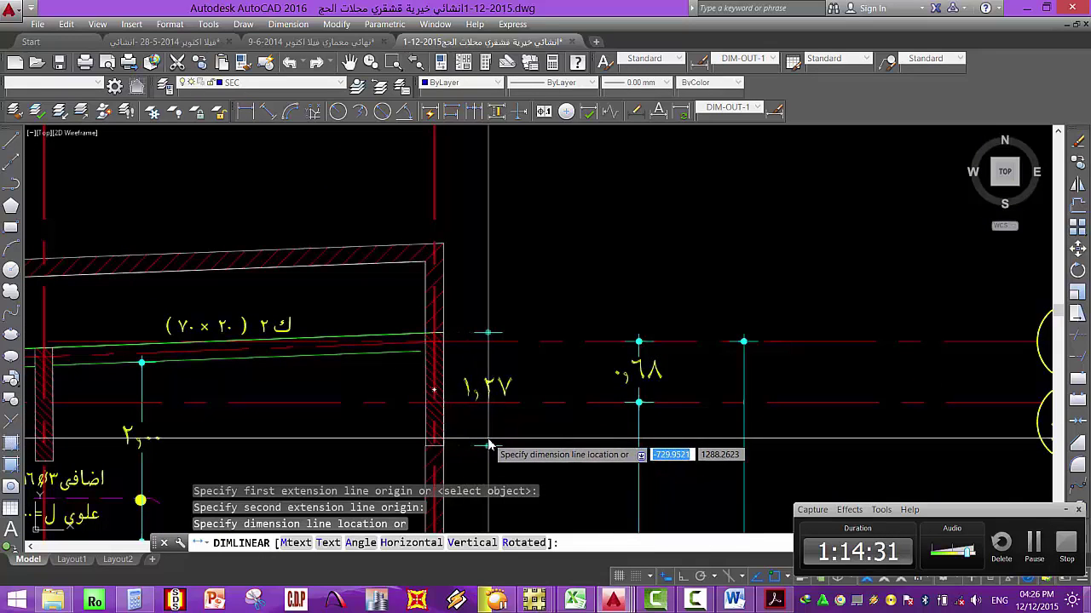
key("Escape")
key("Escape")
key("Escape")
key("Escape")
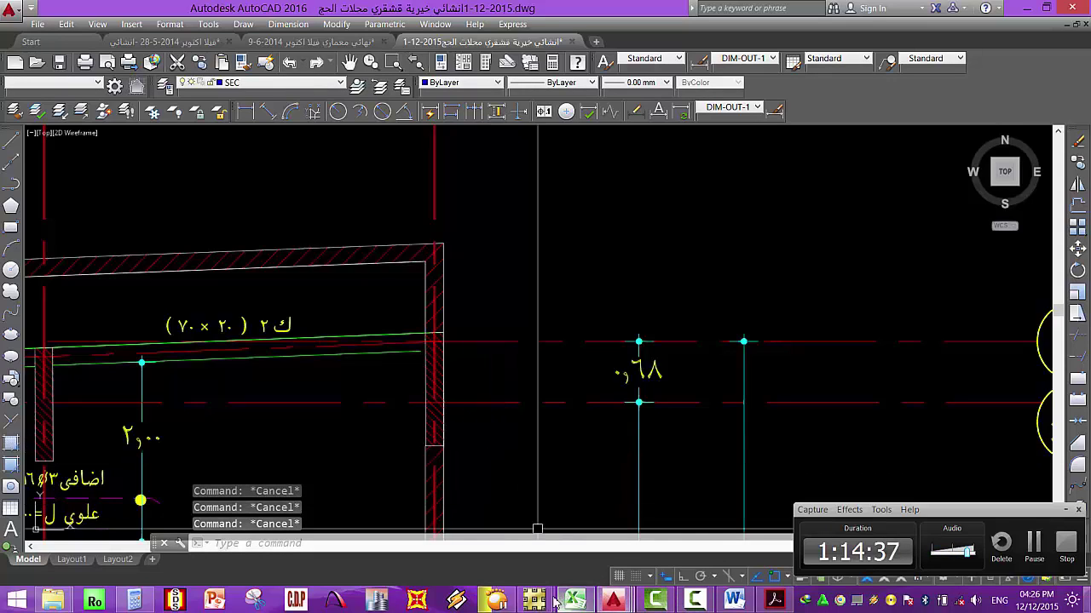
Switch to the khayrya model in SAFE and display the tabulated Fz point reactions for the ULT combination.
mouse_move(536, 601)
left_click(628, 524)
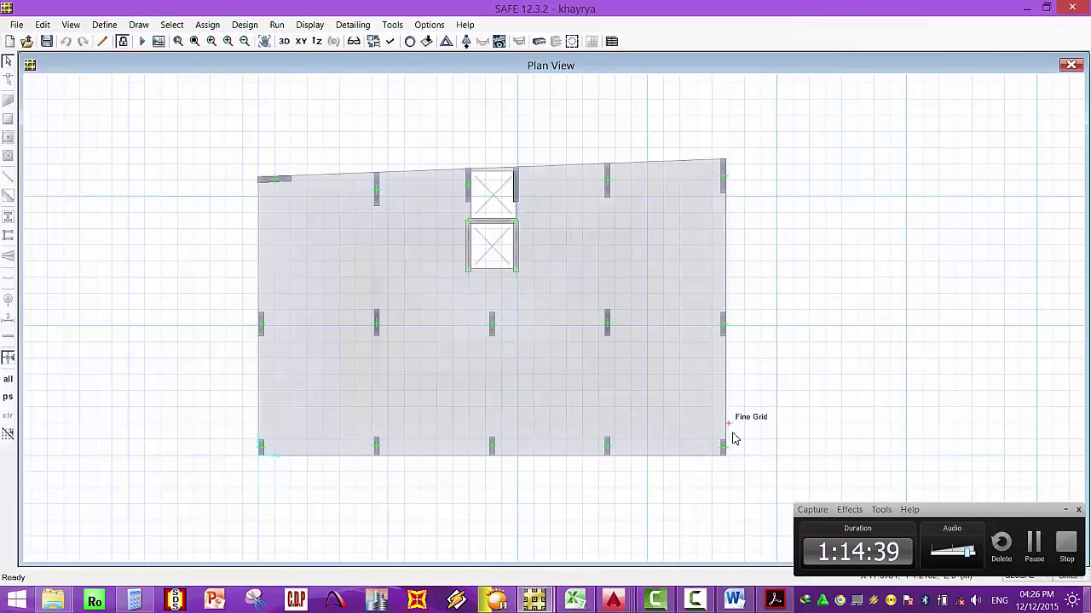
left_click(466, 41)
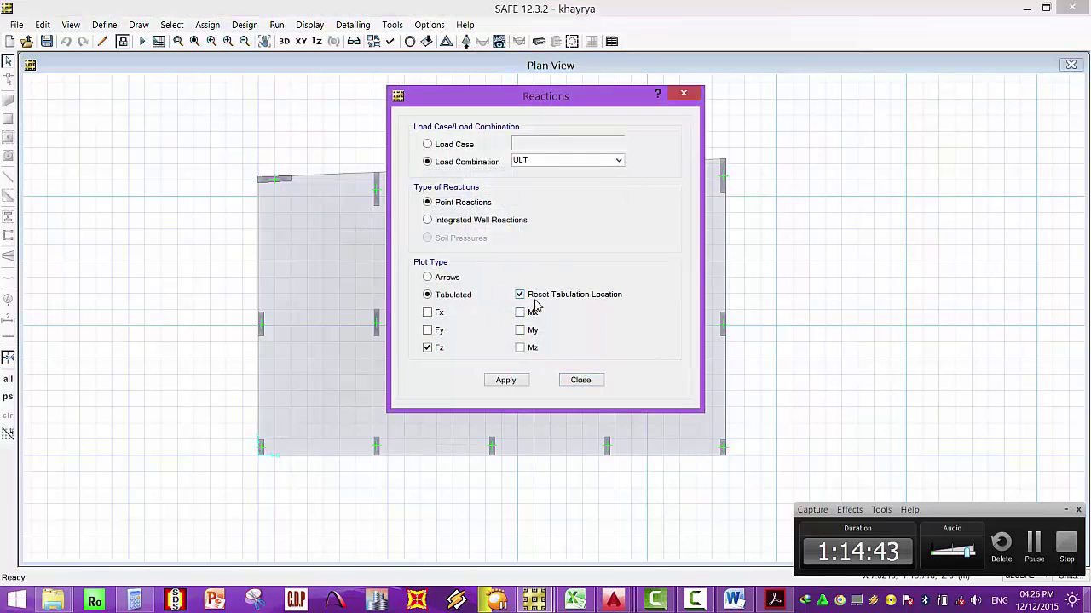
left_click(505, 380)
left_click(580, 380)
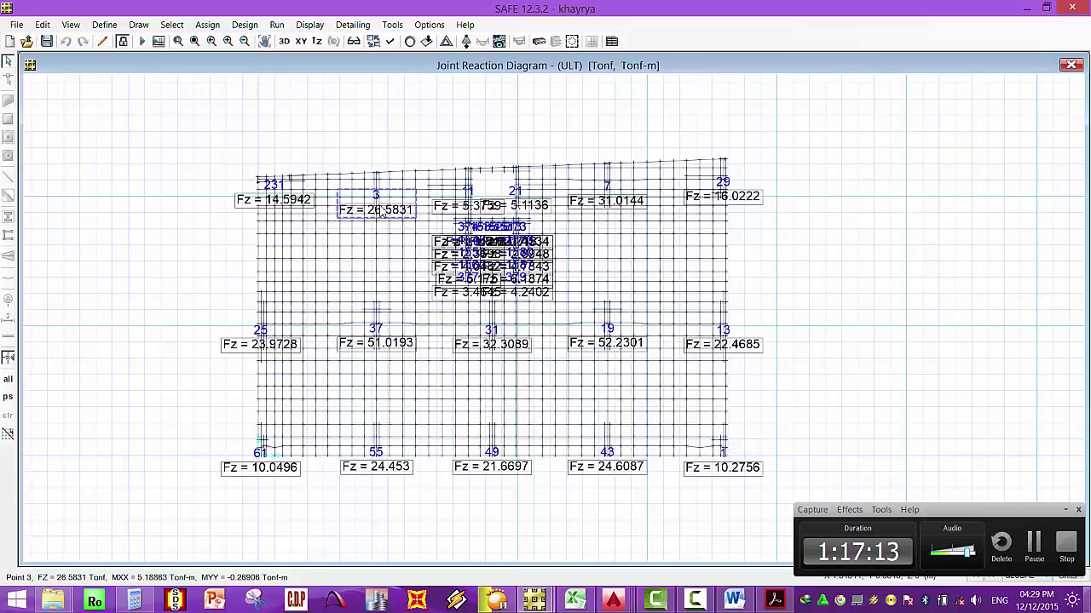
Display the punching shear capacity ratios on the slab plan, and review and accept the current graphics preferences.
left_click(573, 44)
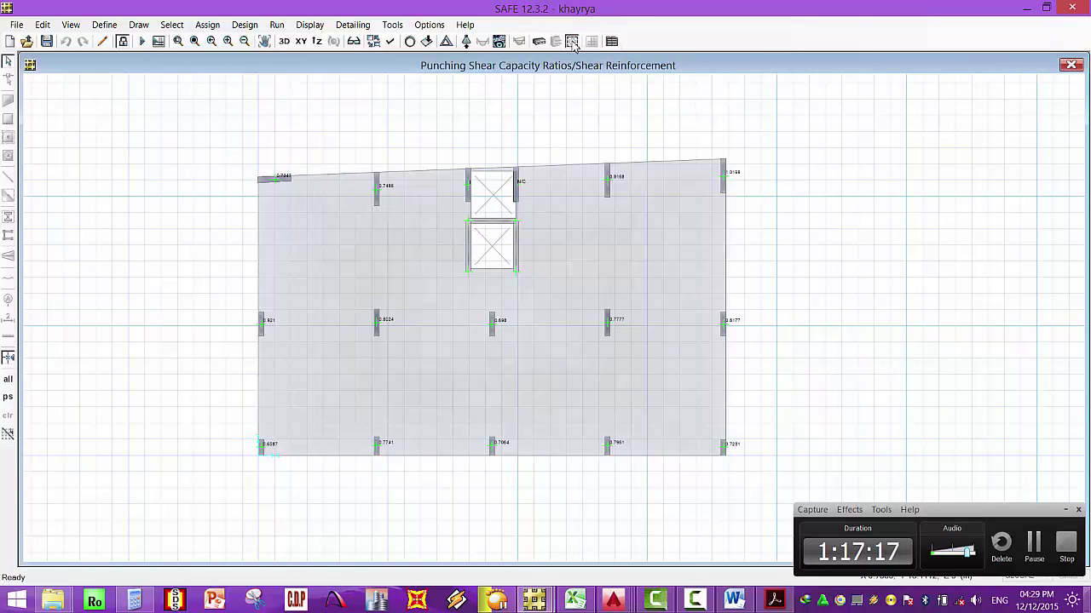
left_click(428, 25)
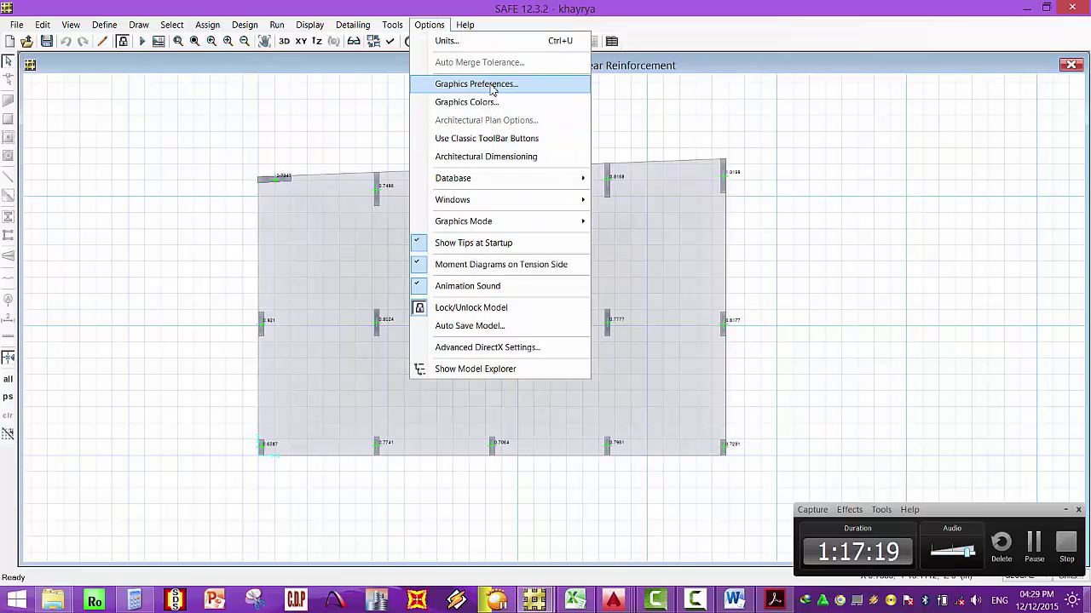
left_click(491, 84)
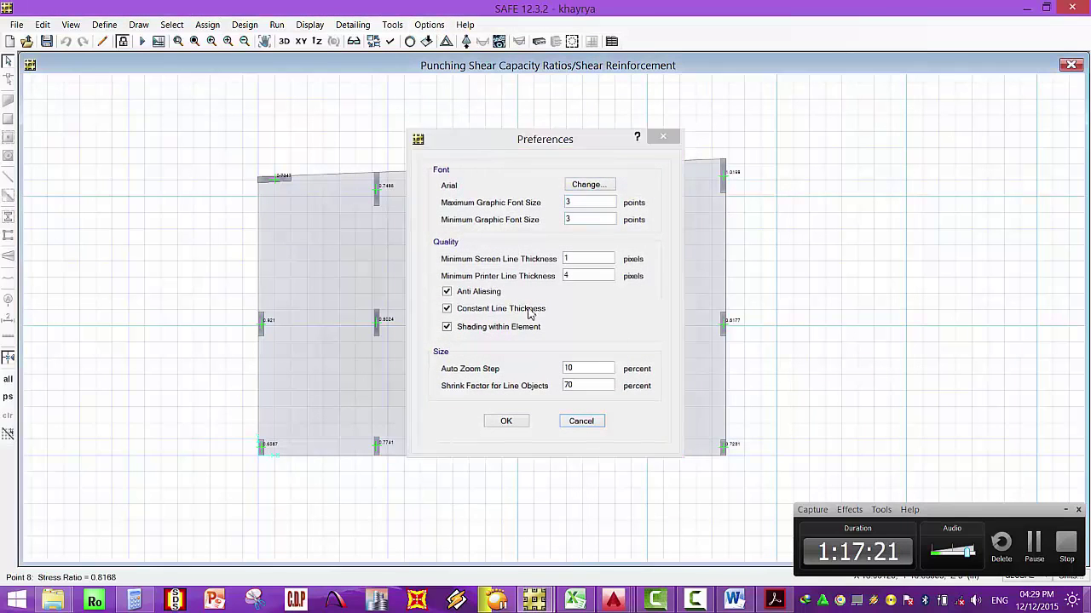
key("Return")
Examine the punching shear ratios at the interior columns and across the whole slab plan.
scroll(468, 331, "up", 2)
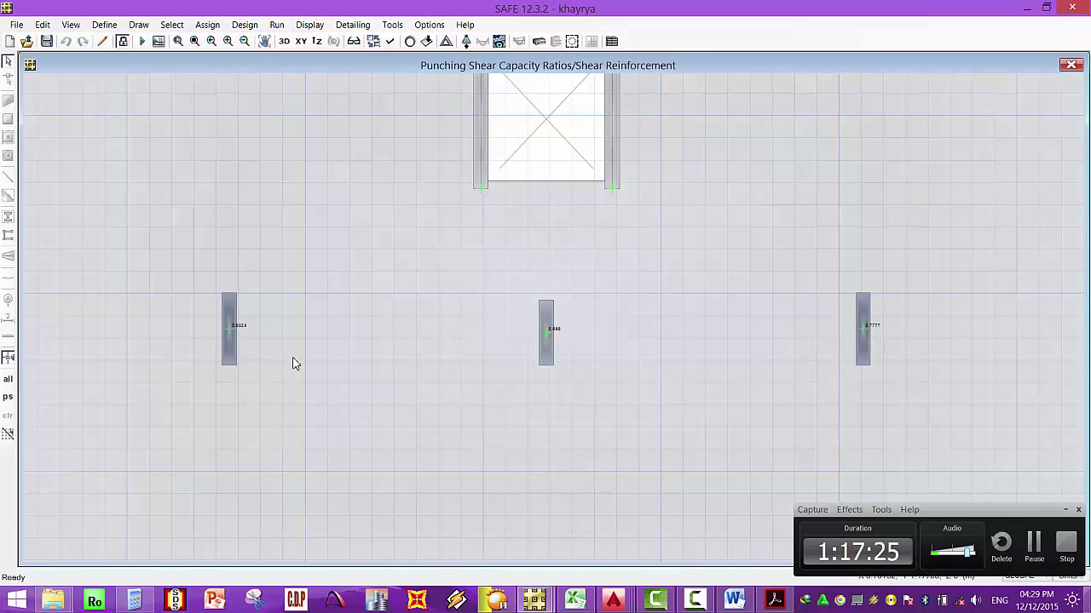
scroll(244, 341, "up", 2)
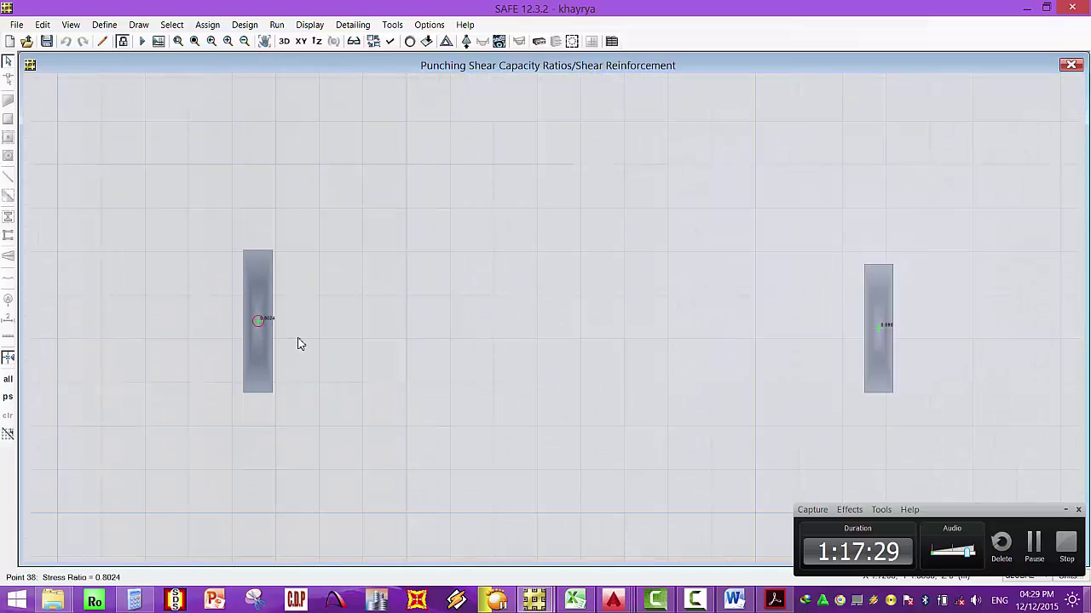
scroll(319, 331, "down", 2)
scroll(320, 331, "down", 2)
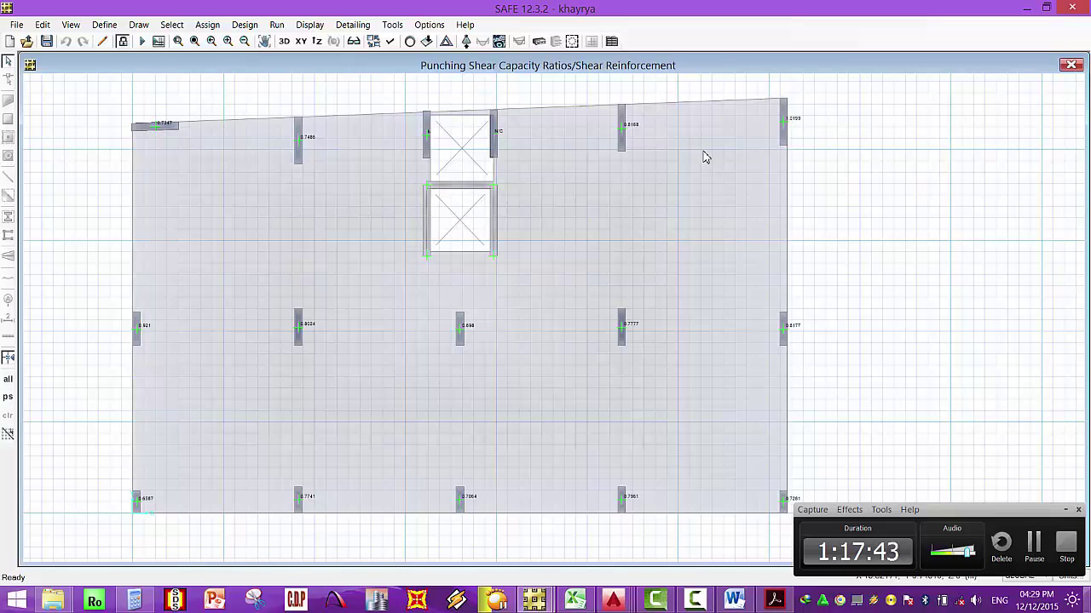
Switch to the concrete design workbook in Excel, open the Rec-col sheet and select the concrete Fcu value.
left_click(576, 602)
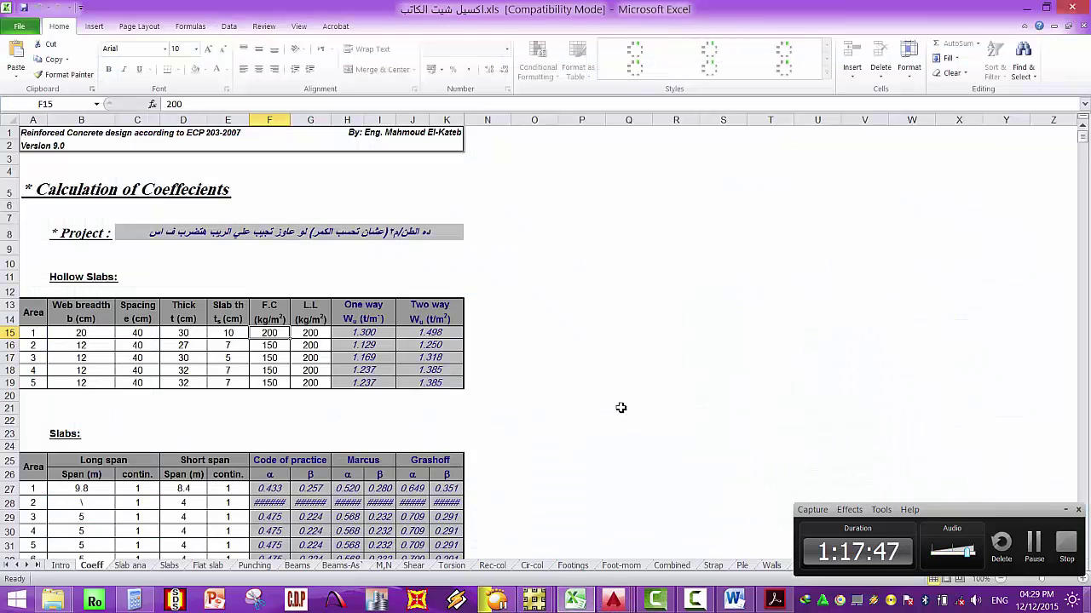
left_click(1063, 511)
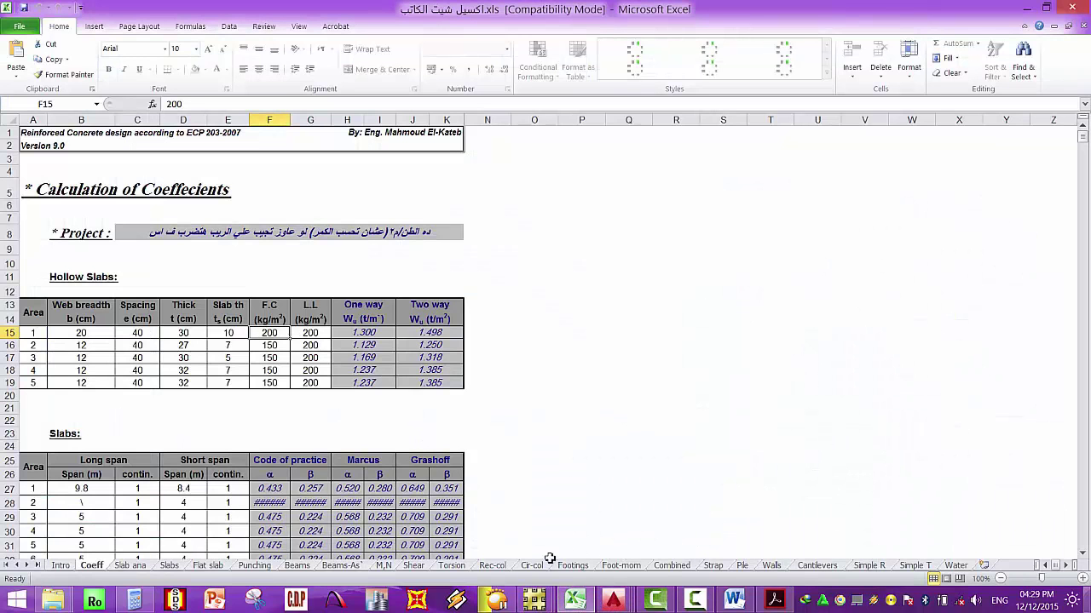
left_click(491, 565)
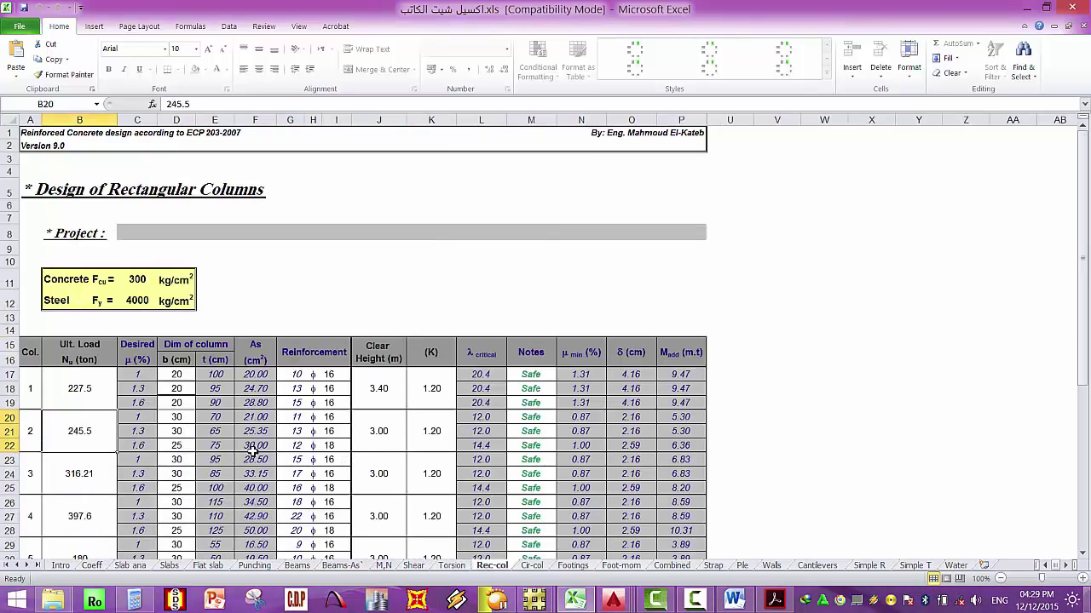
left_click(95, 390)
left_click(137, 280)
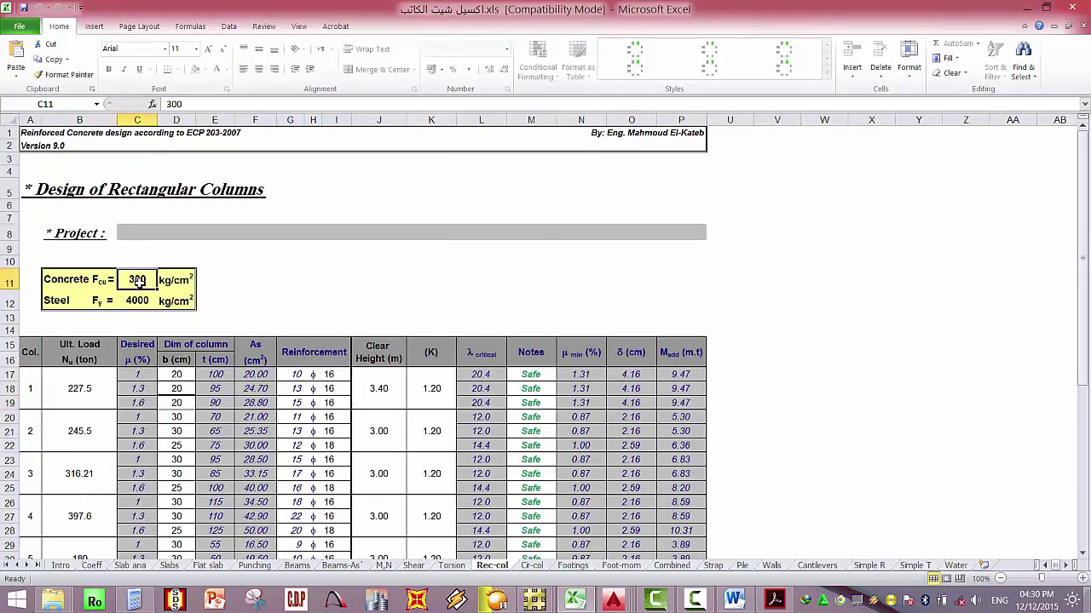
Review the steel Fy and concrete Fcu inputs on the Rec-col sheet.
left_click(141, 302)
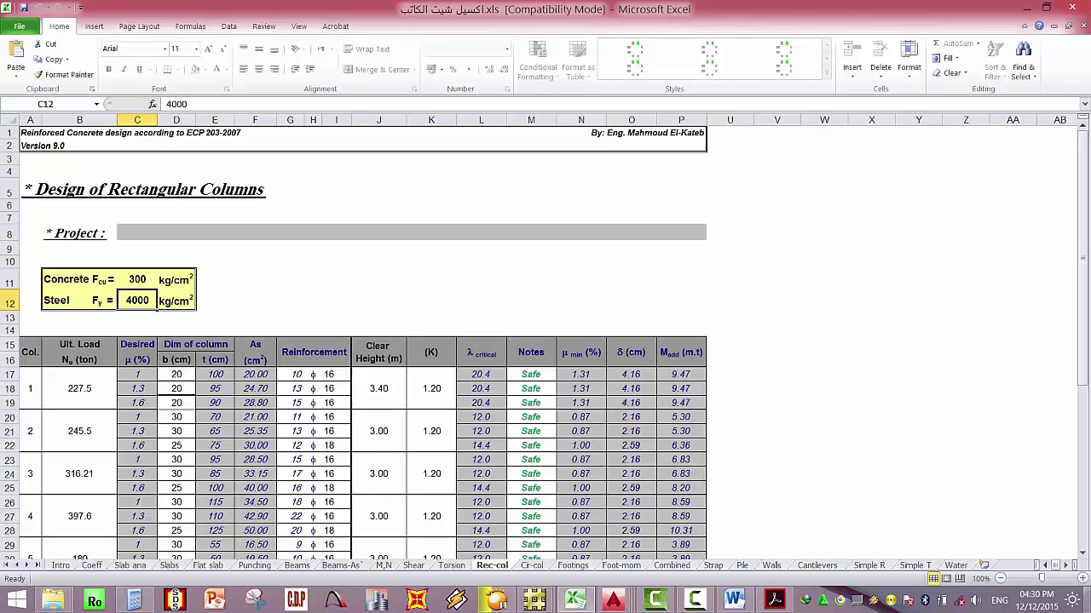
mouse_move(577, 599)
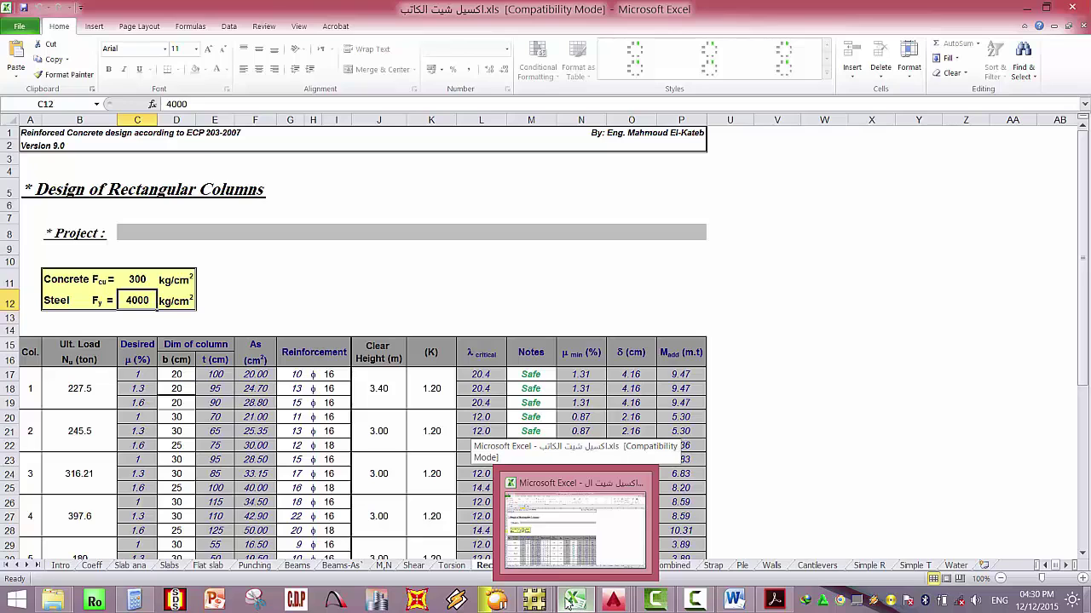
left_click(144, 280)
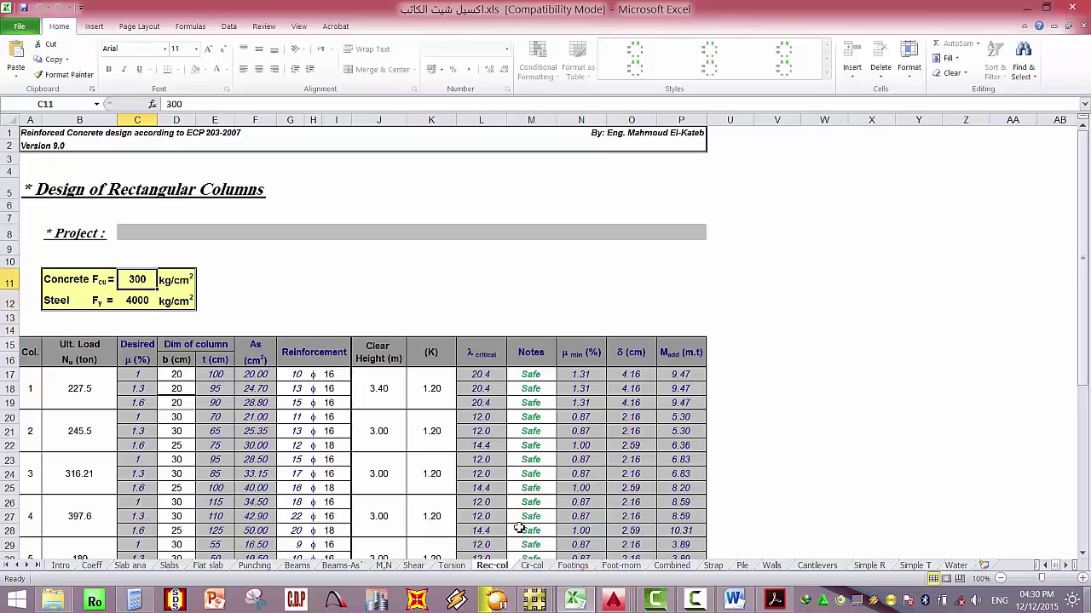
left_click(52, 601)
mouse_move(239, 535)
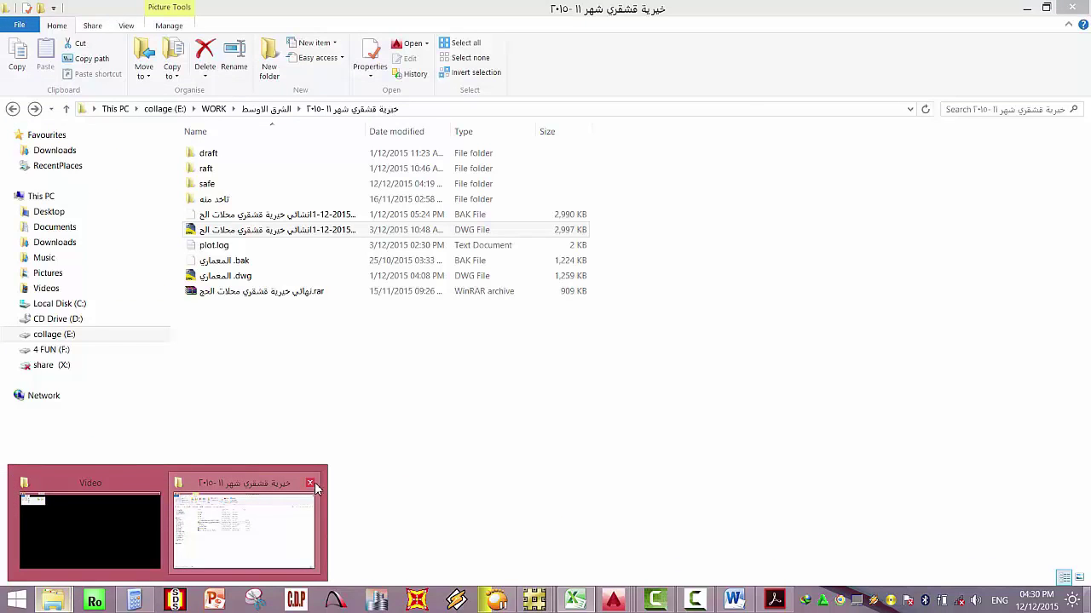
left_click(159, 507)
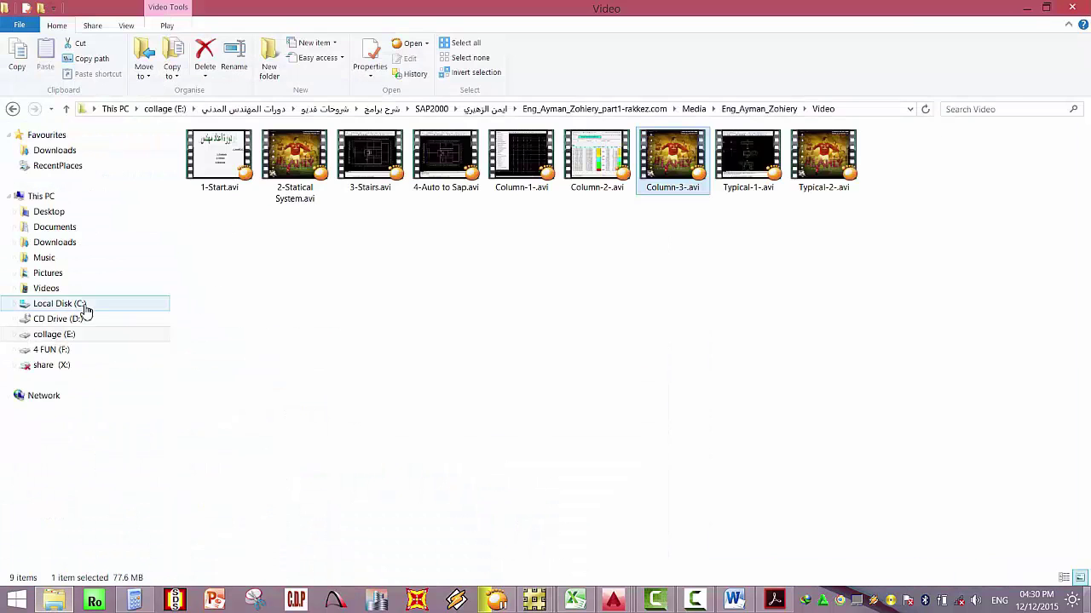
left_click(594, 605)
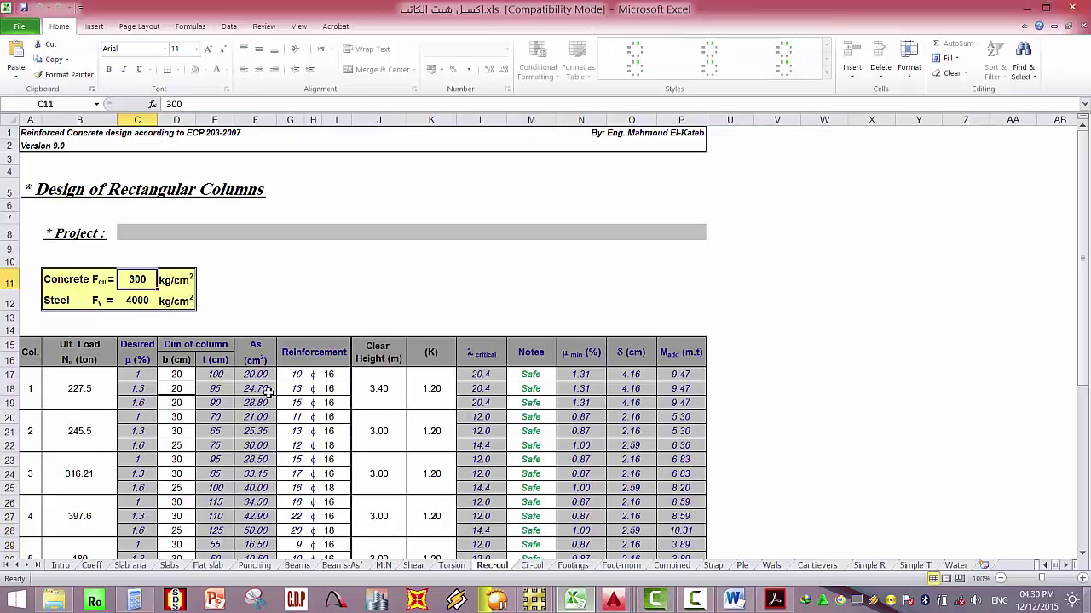
left_click(86, 394)
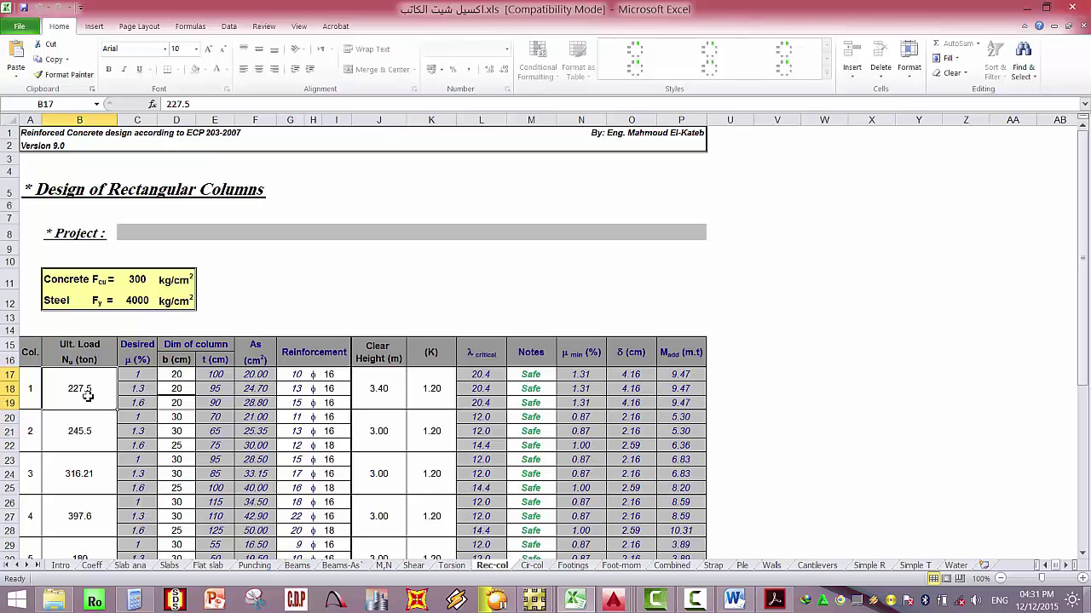
left_click(189, 375)
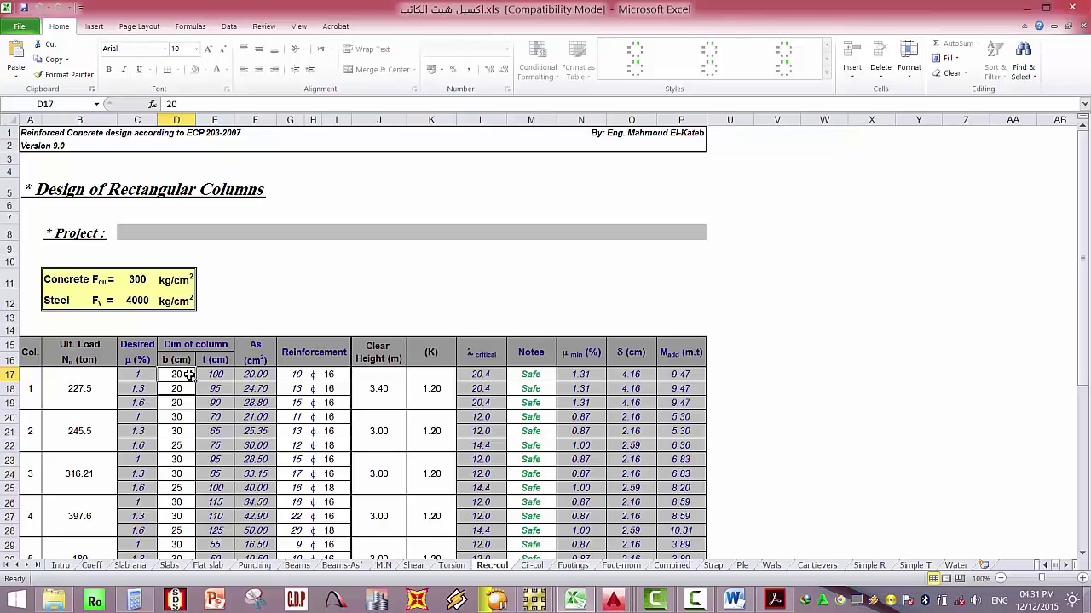
type("64")
key("Return")
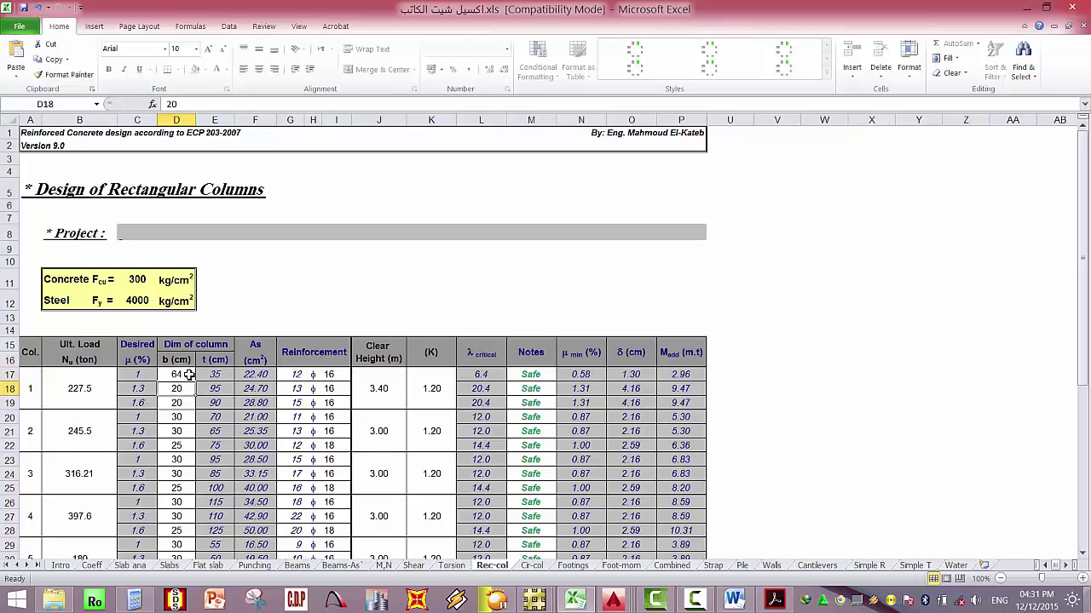
Set column 1's ultimate load to 64 ton and its width b for the 1% reinforcement row to 20 cm.
left_click(86, 381)
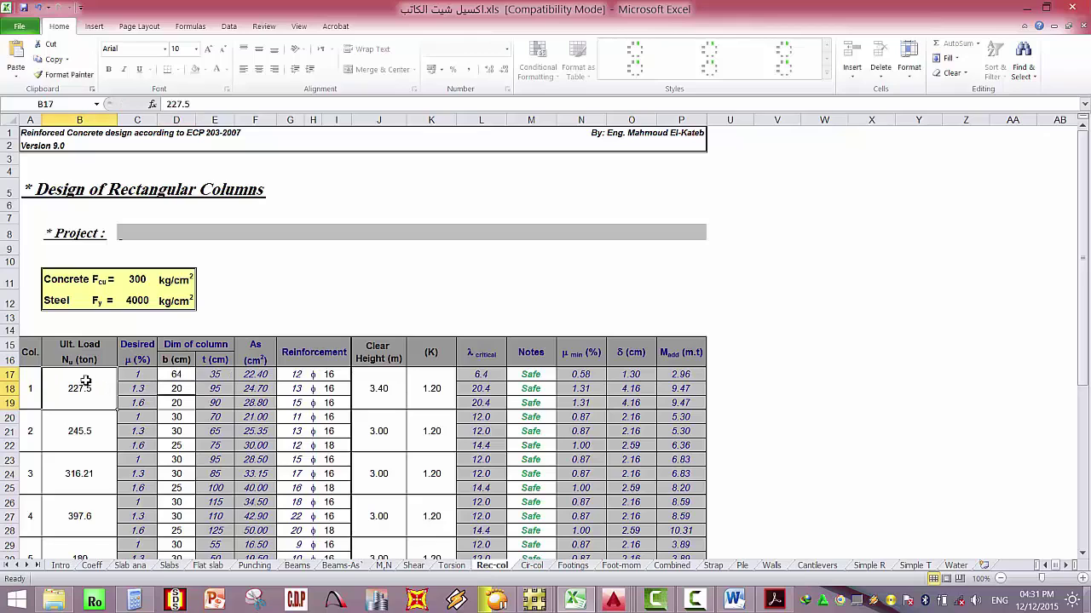
type("64")
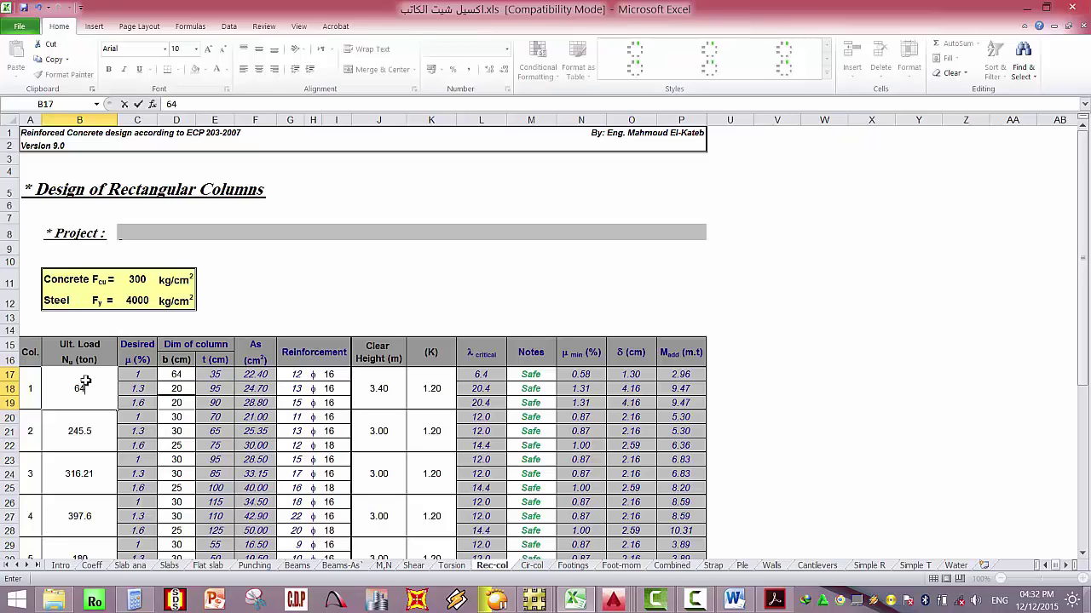
mouse_move(535, 601)
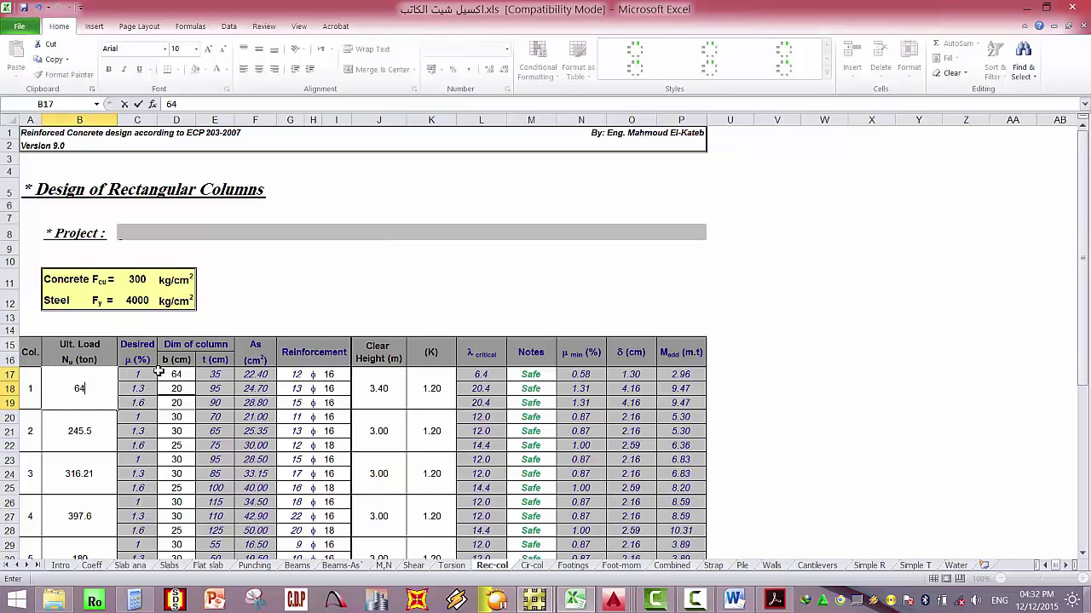
left_click(188, 375)
key("Return")
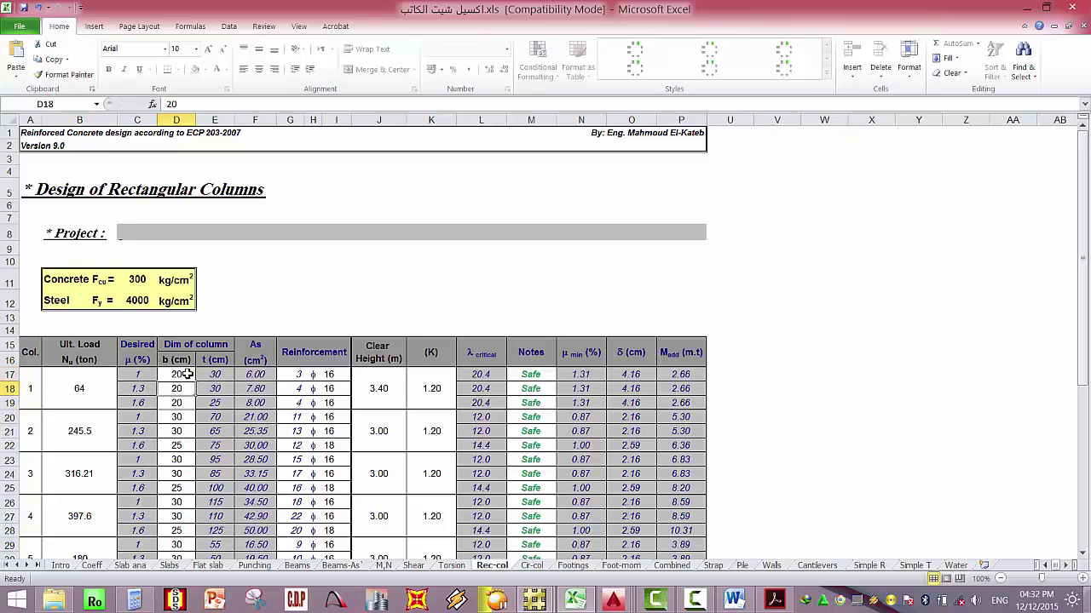
left_click(183, 375)
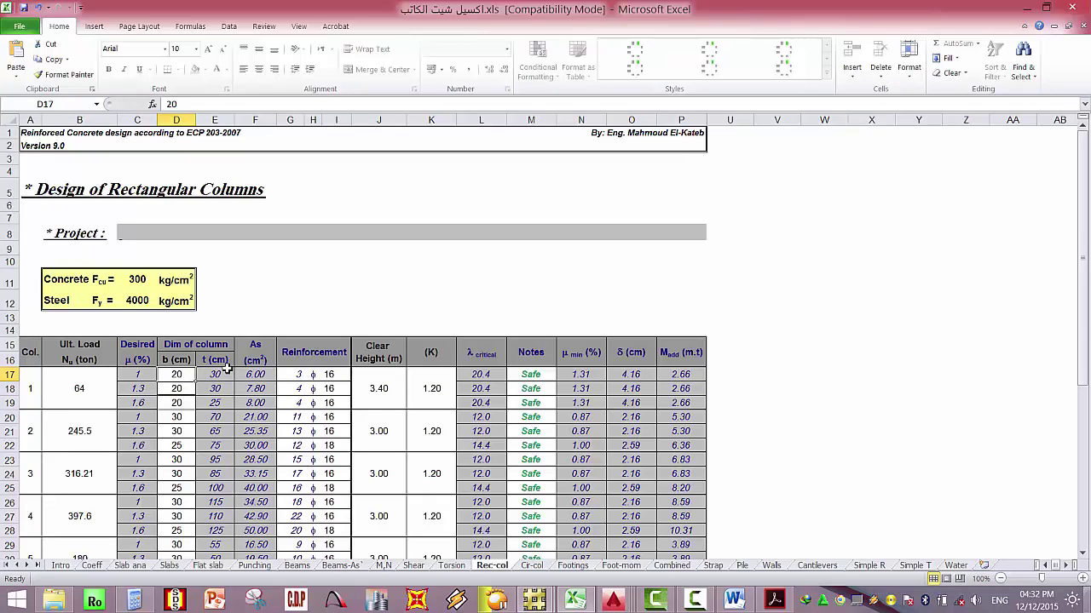
key("XF86MonBrightnessUp")
Open the drawing 25-40.DWG from the COLUMNS SECTIONS folder inside ملفات هامة in AutoCAD.
right_click(54, 601)
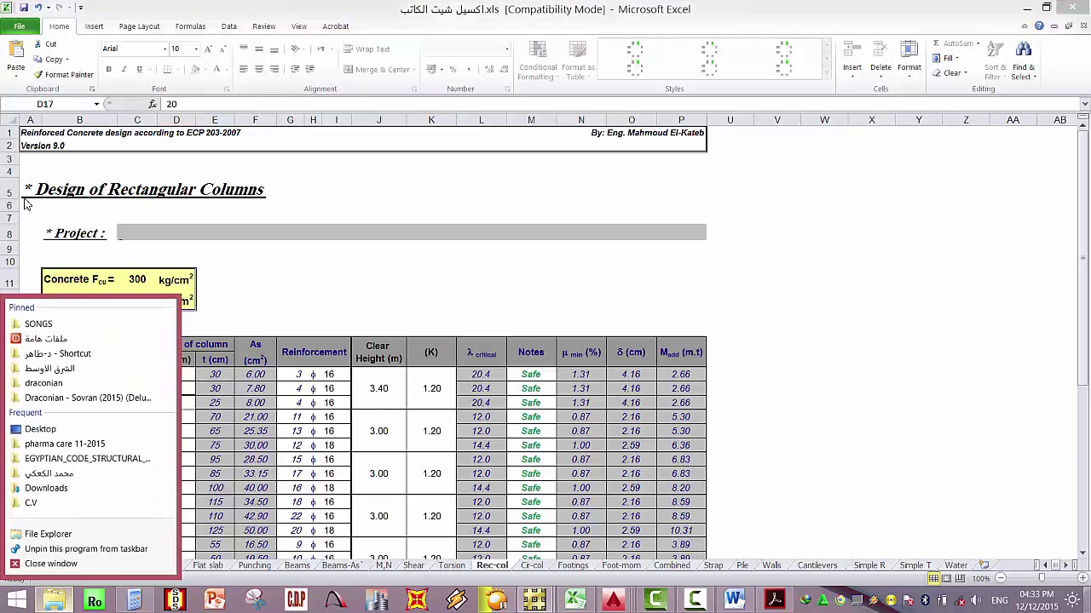
left_click(47, 340)
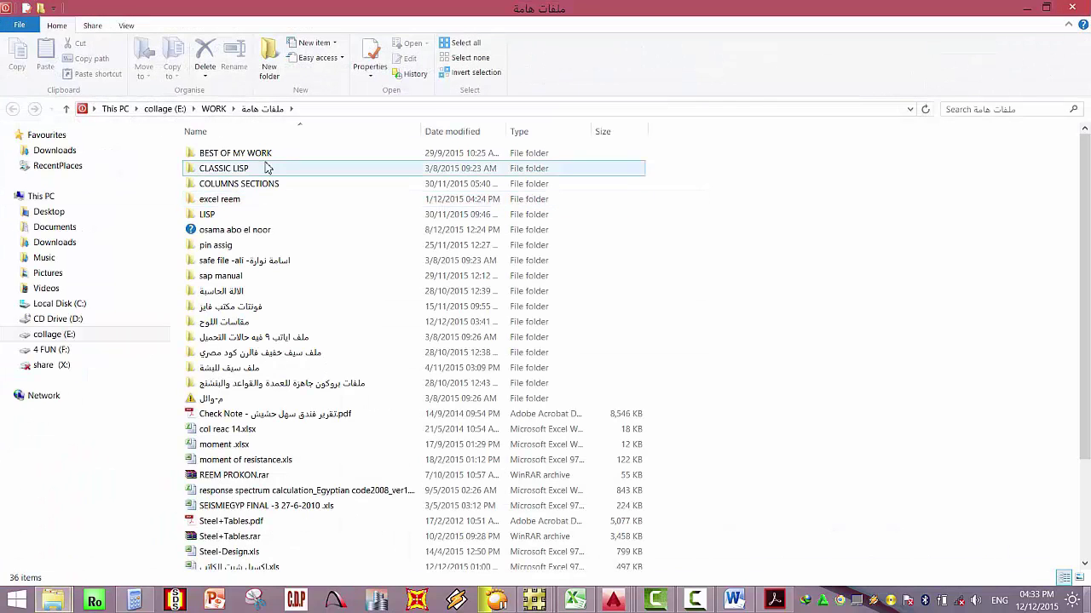
double_click(260, 184)
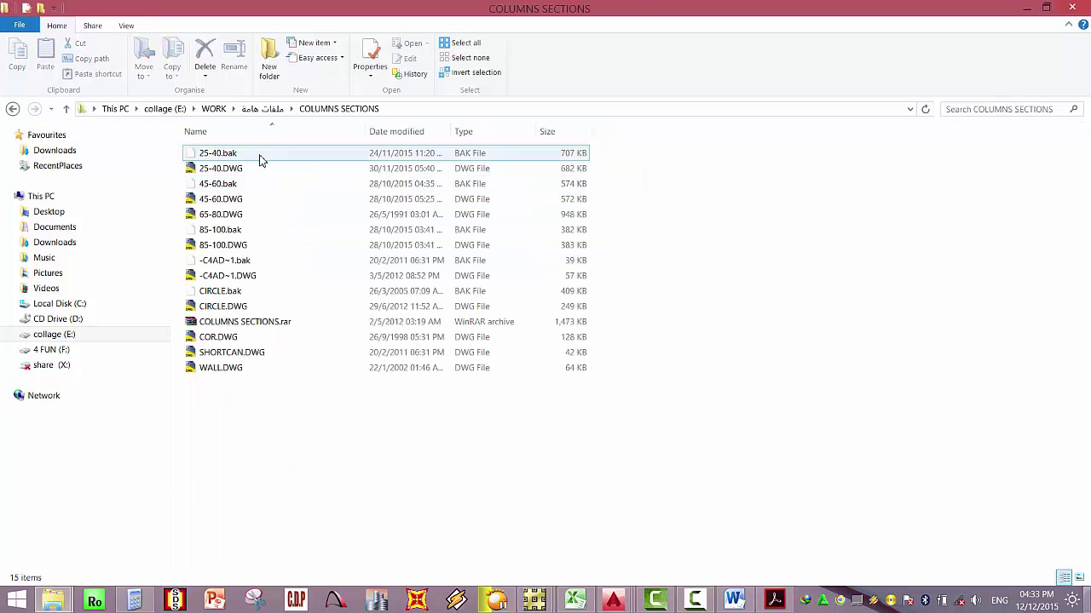
double_click(259, 167)
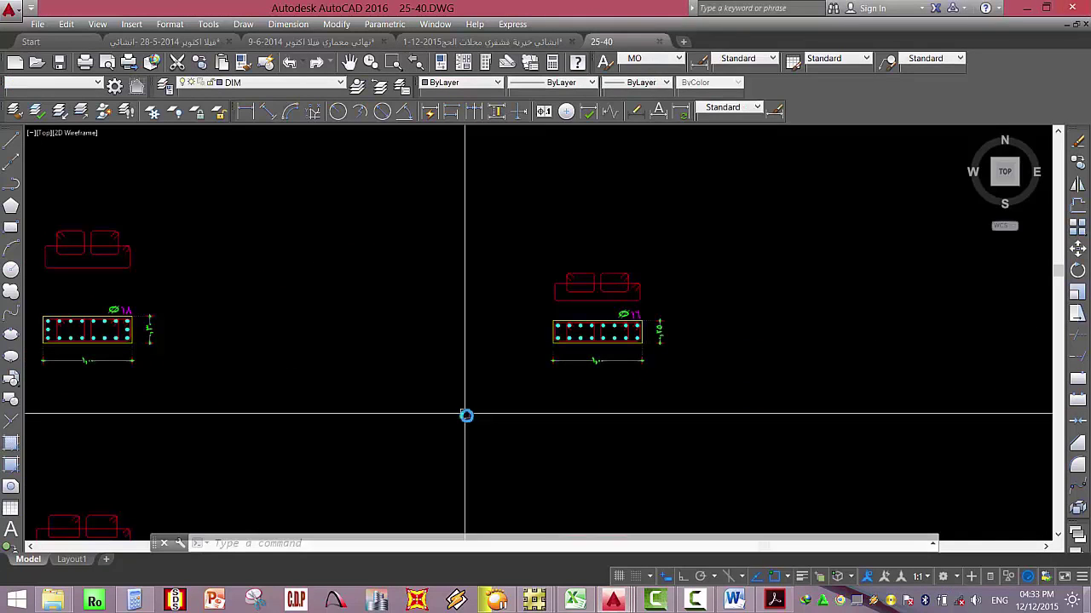
Examine the ready-made column sections in the 25-40 drawing, including the 0.25 by 0.60 m section's bars and stirrups.
scroll(452, 420, "down", 5)
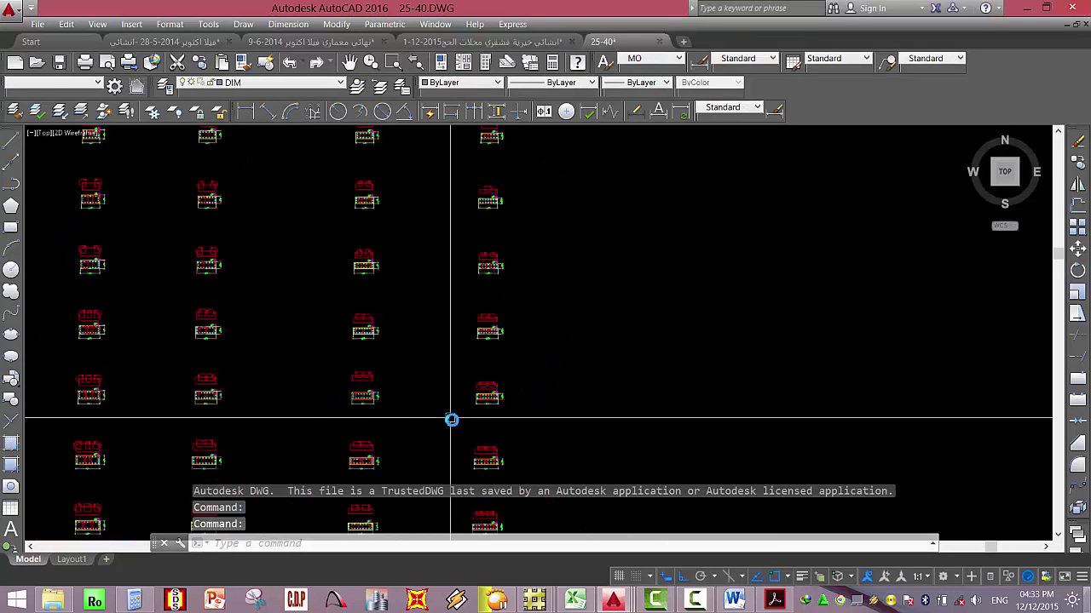
scroll(440, 227, "up", 3)
scroll(588, 360, "up", 5)
scroll(499, 378, "down", 5)
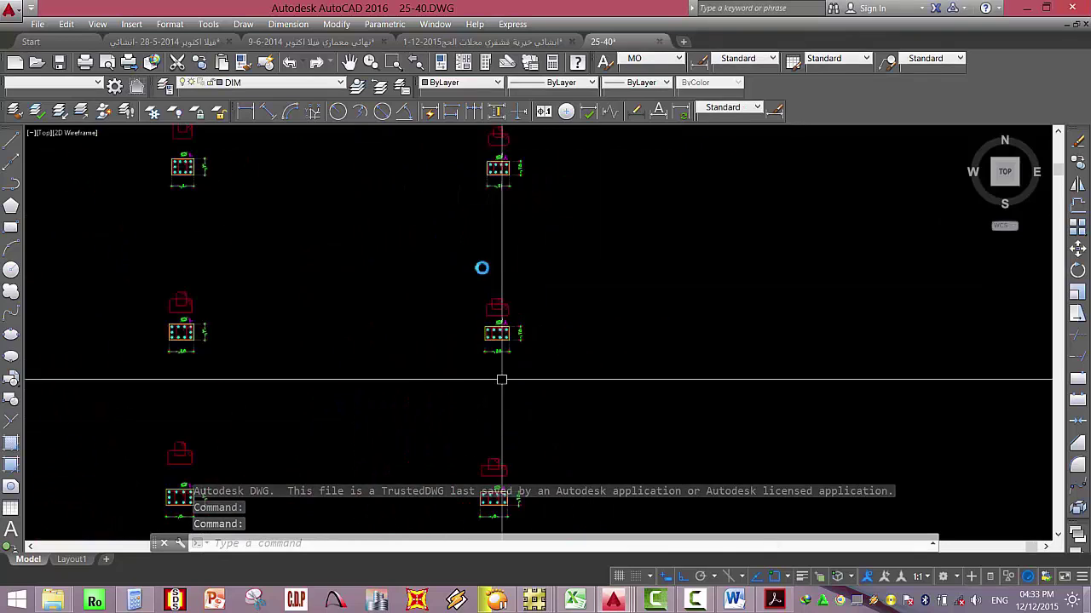
scroll(484, 378, "up", 6)
middle_click_drag(485, 378, 493, 256)
scroll(474, 377, "down", 3)
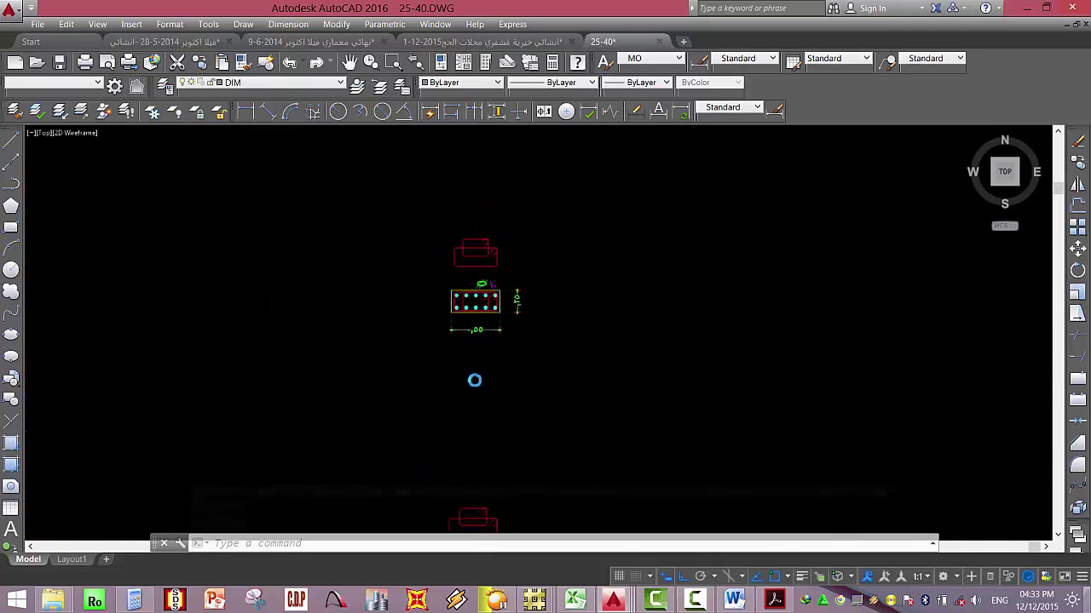
scroll(500, 499, "up", 4)
scroll(451, 378, "down", 1)
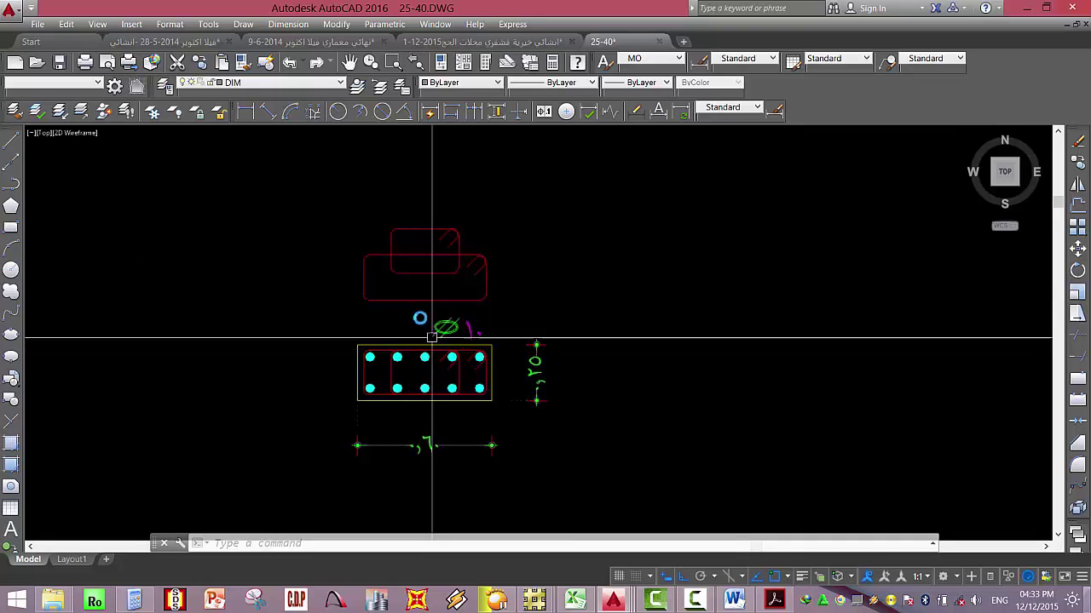
scroll(405, 329, "down", 2)
scroll(411, 319, "down", 2)
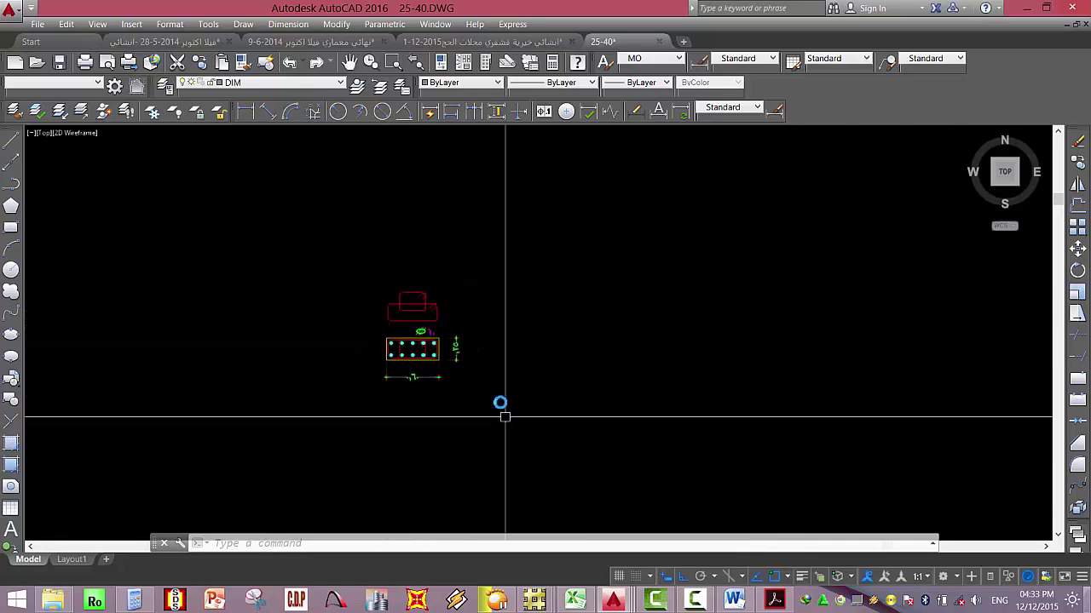
Check column 1's reinforcement in the Excel sheet, return to AutoCAD and copy the 0.25 by 0.60 m column section detail.
left_click(575, 600)
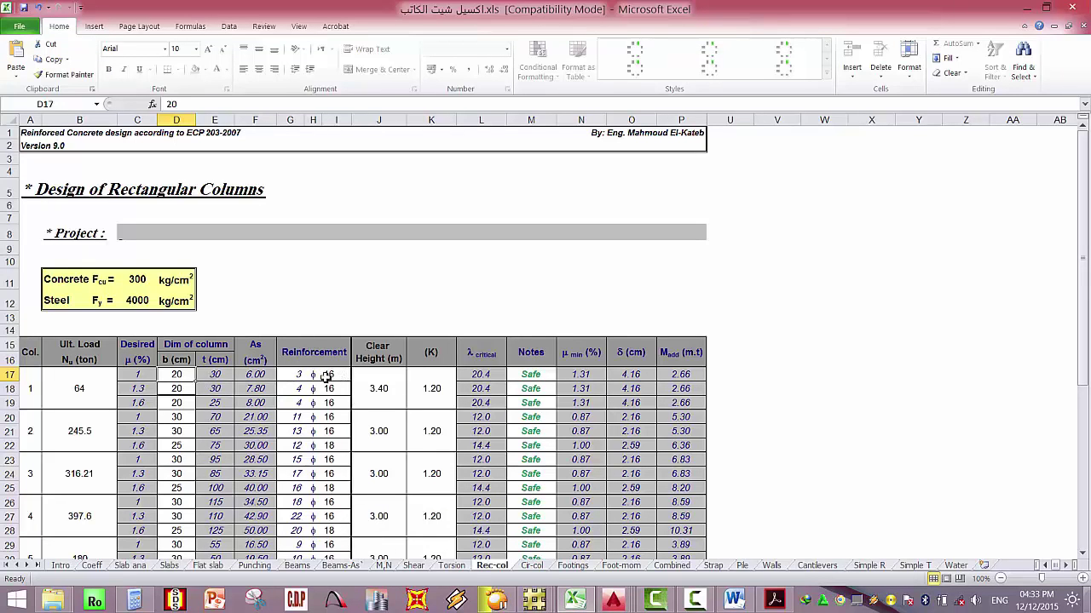
left_click(575, 602)
left_click(485, 272)
left_click(326, 441)
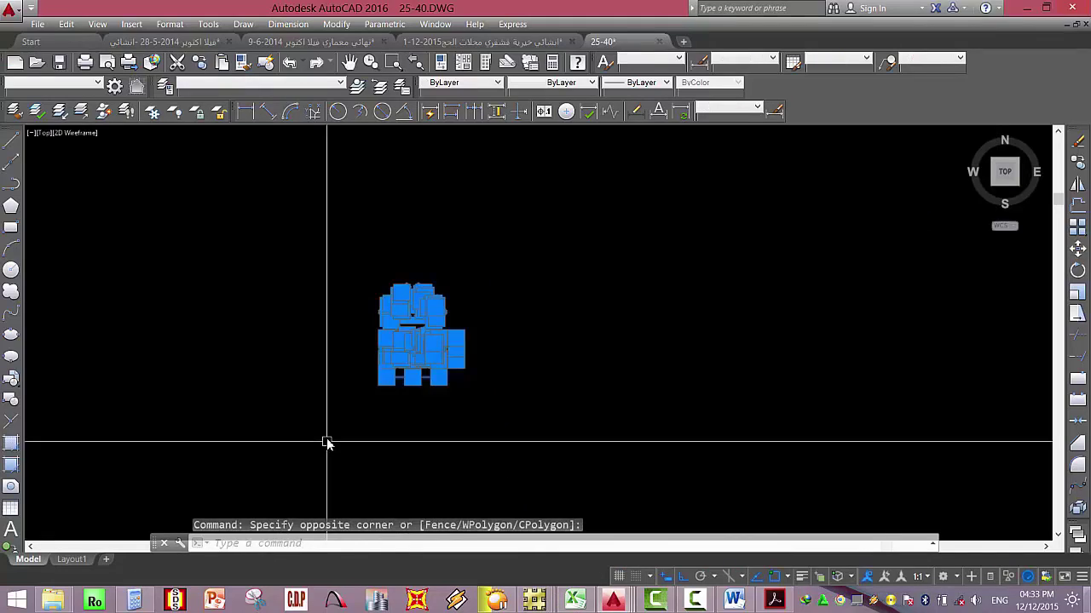
key("ctrl+c")
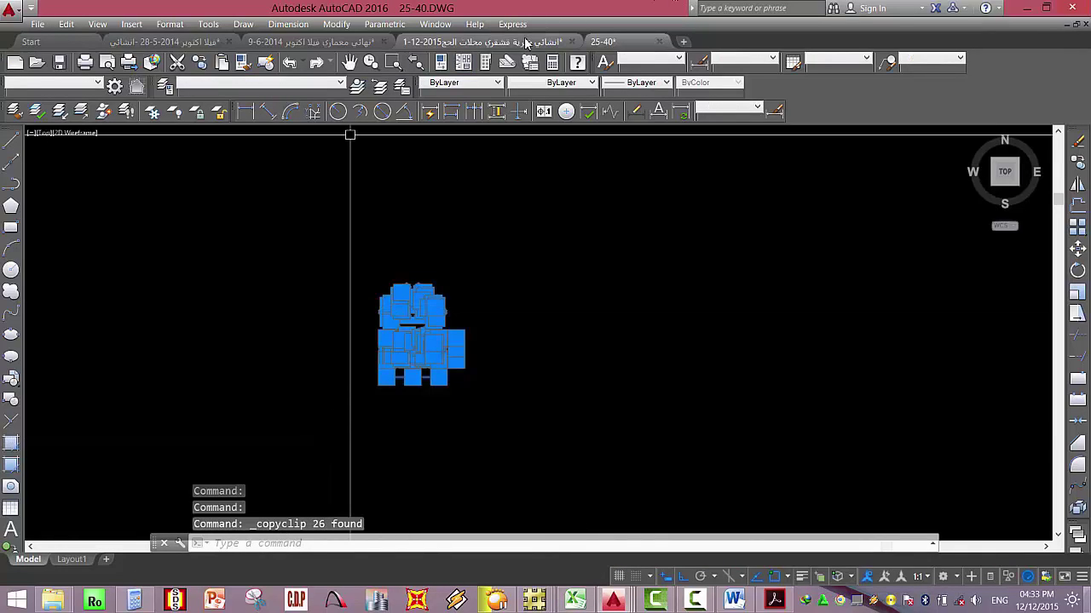
Close the architectural villa drawing with its changes saved, and close the structural villa drawing without saving.
left_click(383, 41)
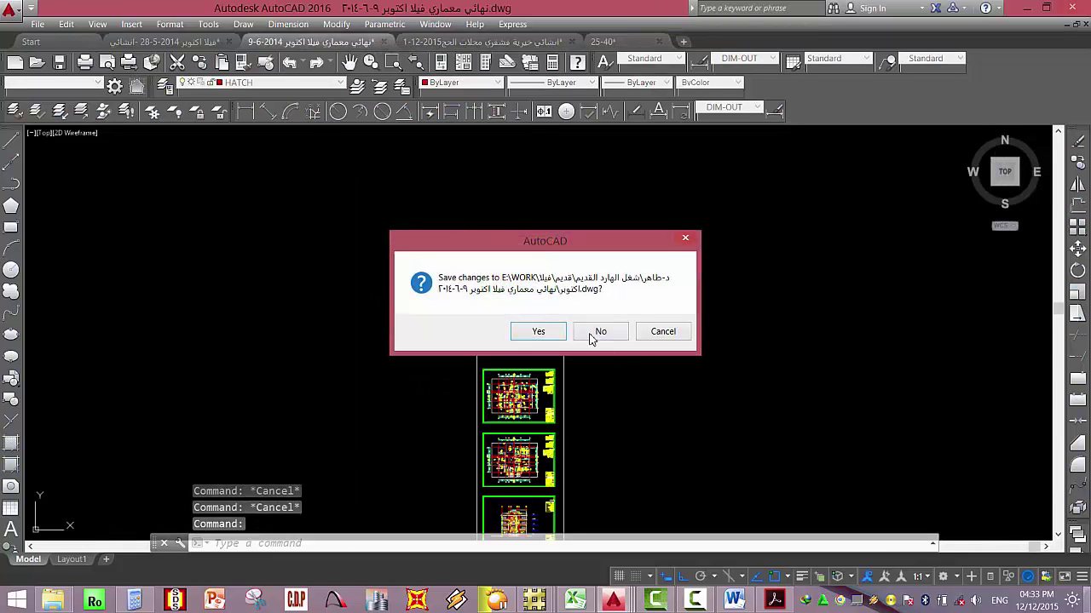
left_click(540, 332)
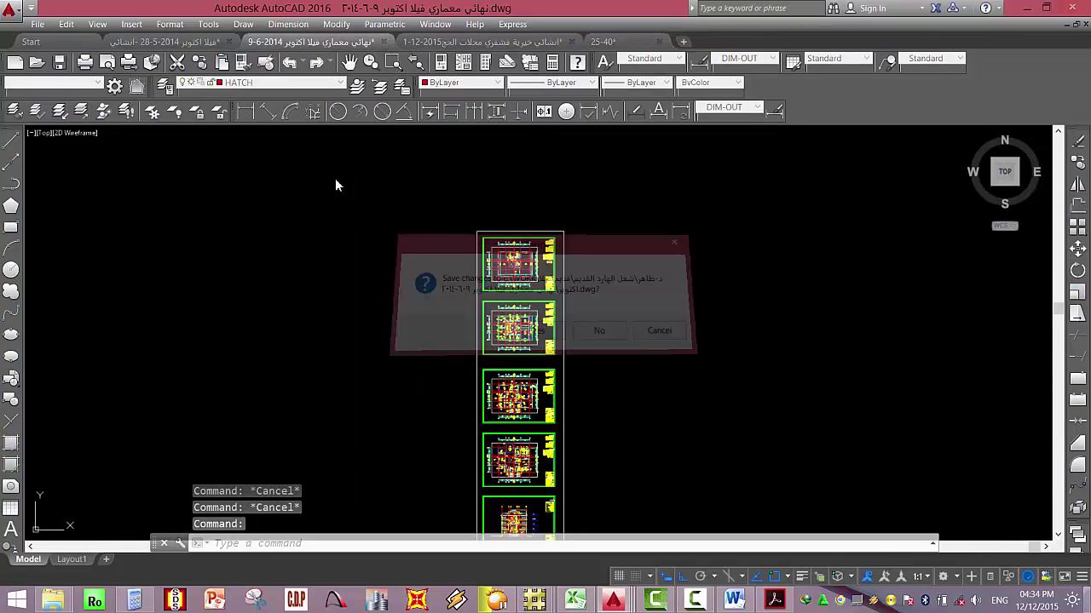
left_click(227, 41)
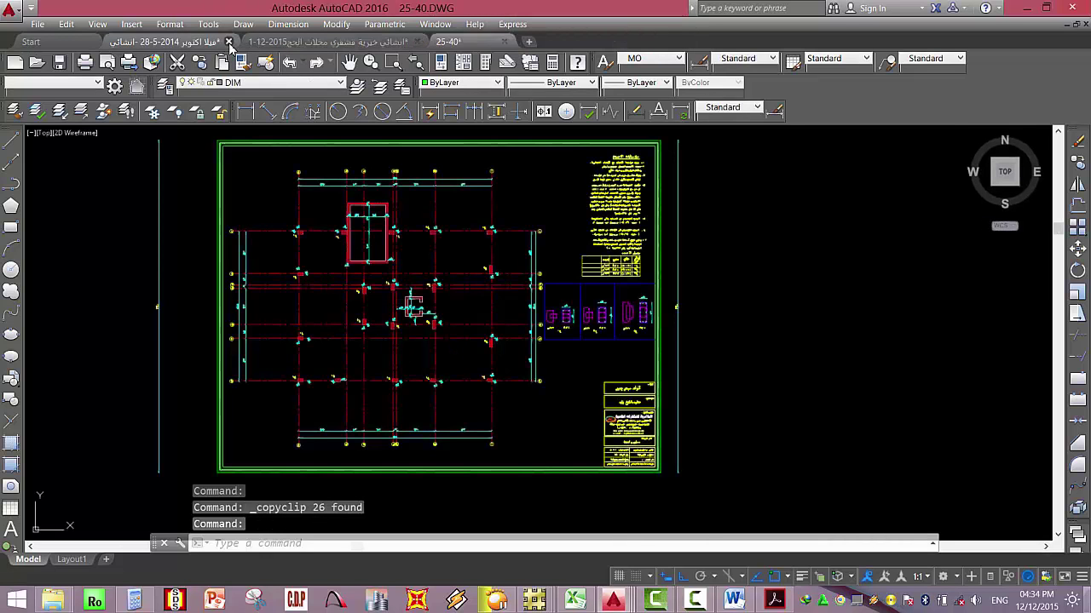
left_click(601, 332)
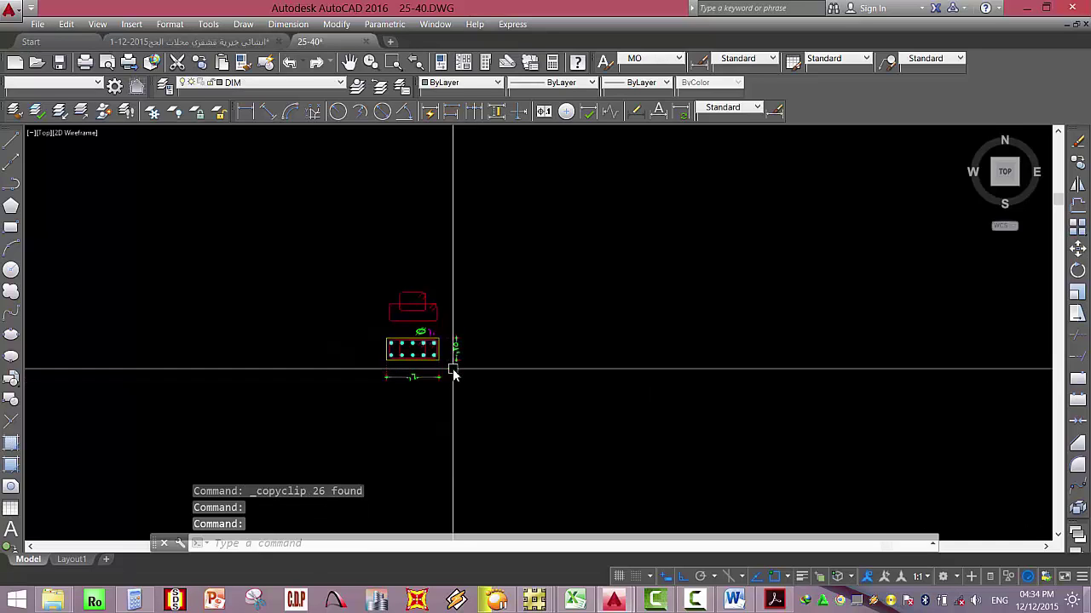
Switch to the Excel column design sheet and set column 1's ultimate load to 315 tons.
left_click(577, 601)
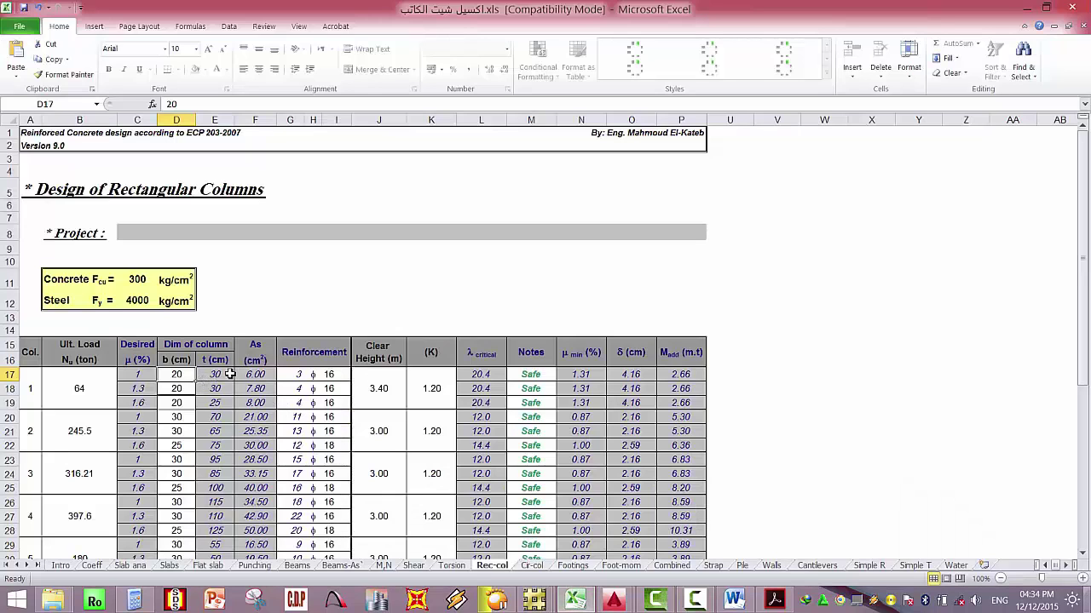
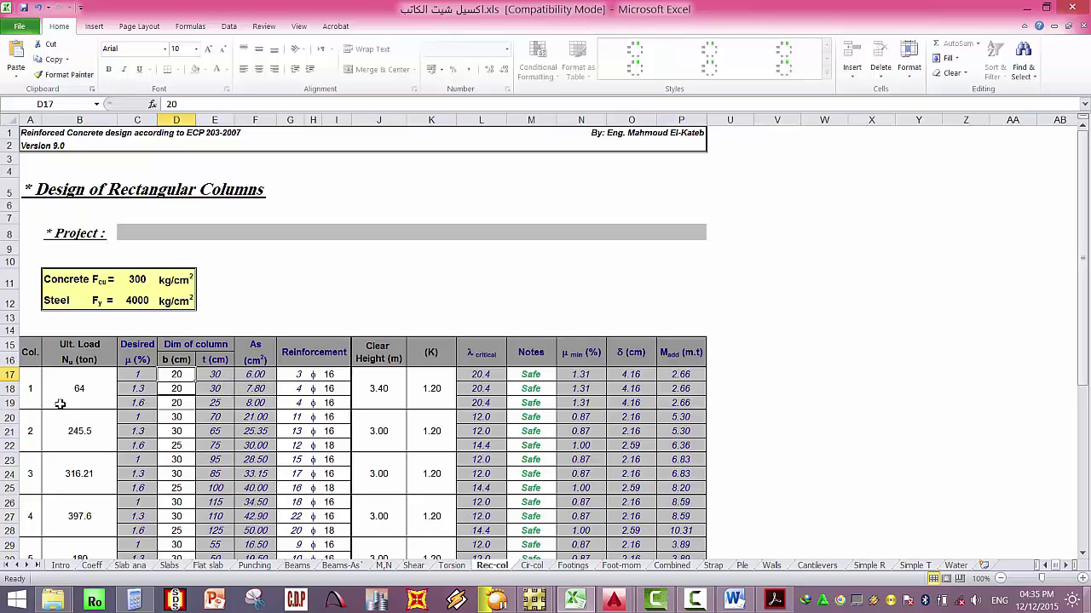
left_click(107, 381)
type("315")
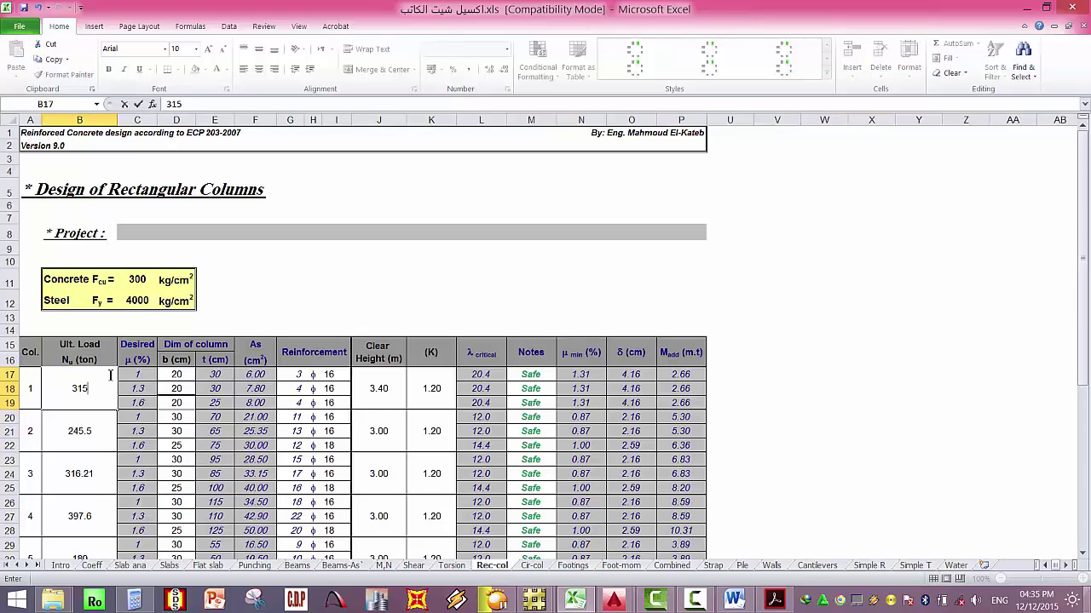
key("Return")
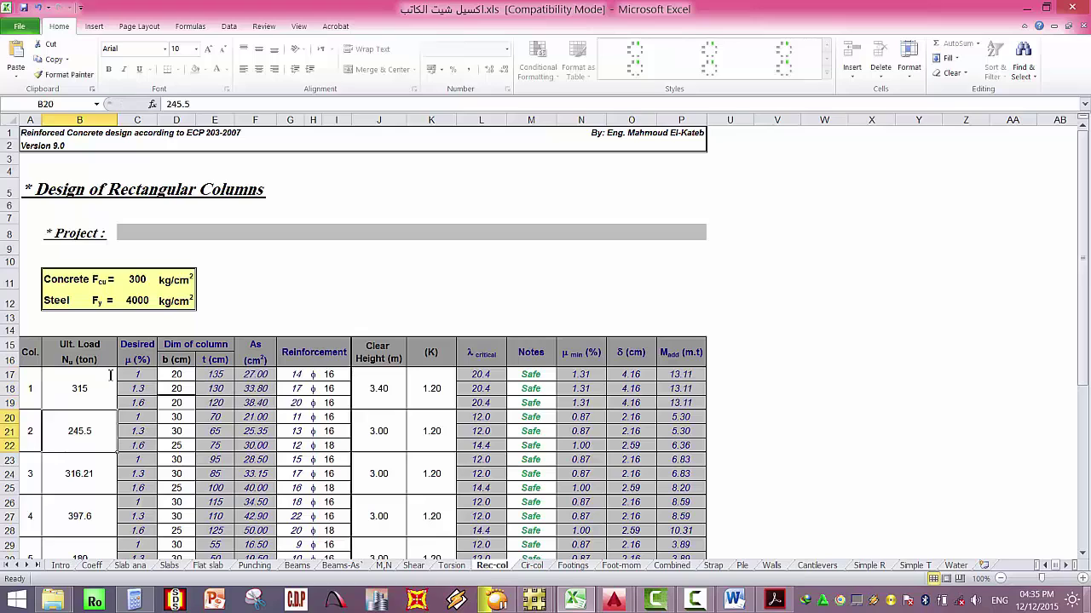
Set column 1's width b to 25 cm for all three desired steel ratios and select its first bar diameter.
left_click(192, 374)
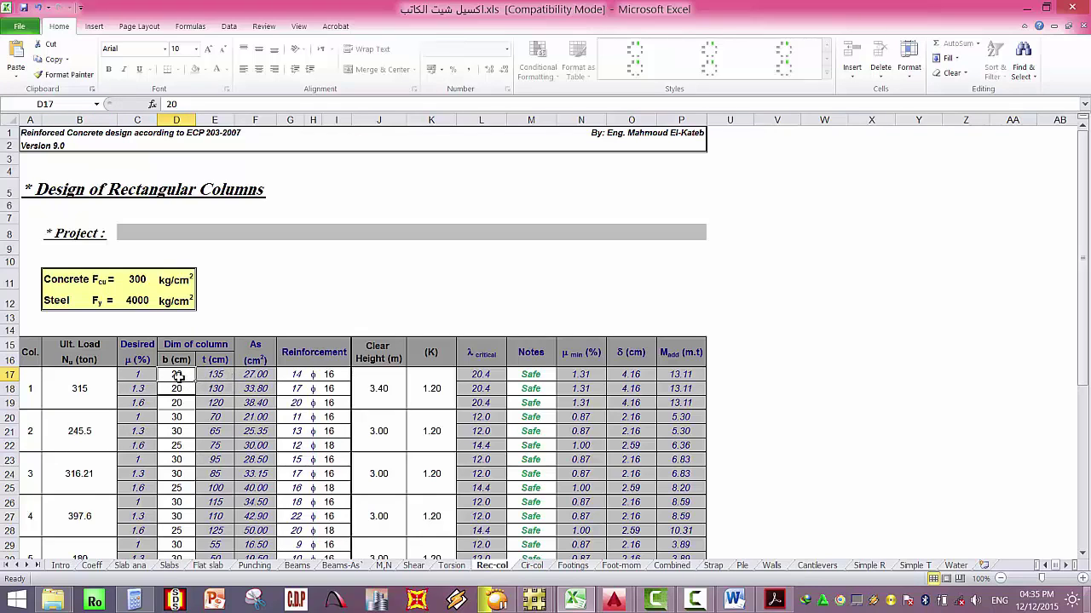
type("25")
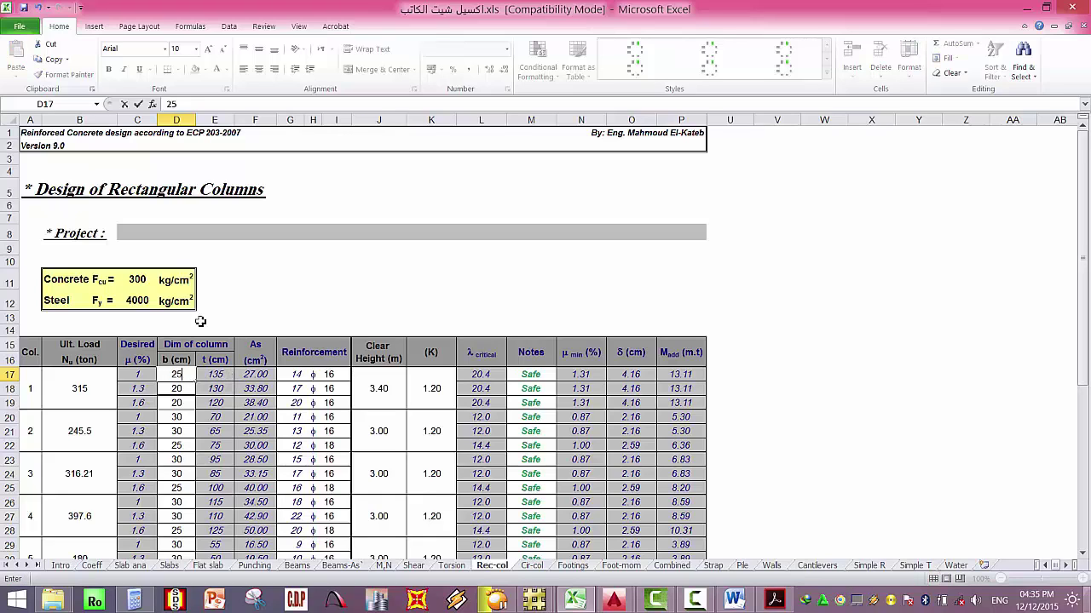
key("Return")
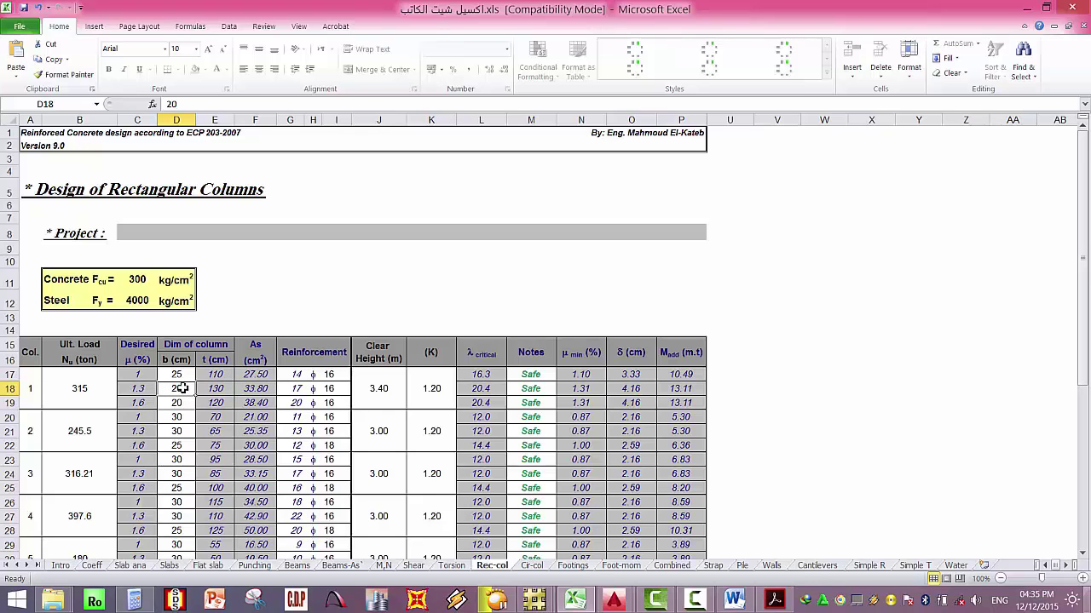
type("25")
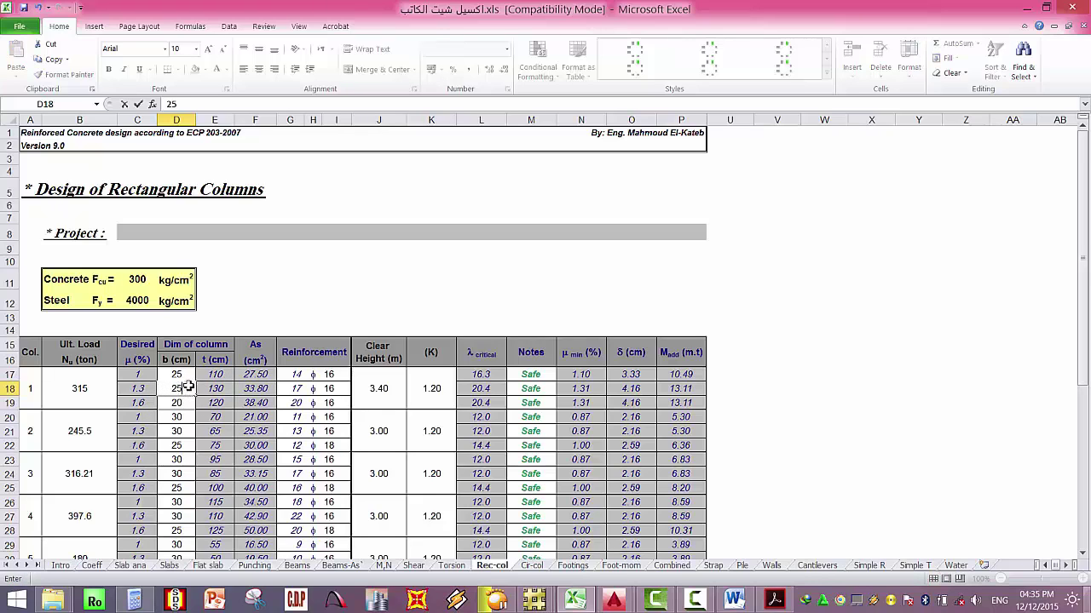
key("Return")
type("25")
key("Return")
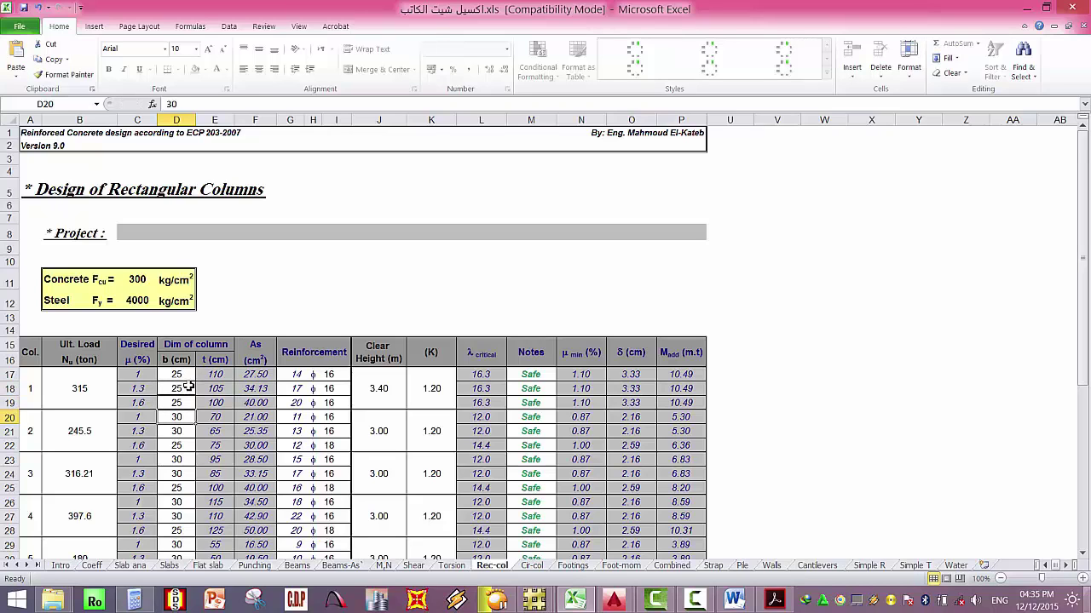
left_click(341, 378)
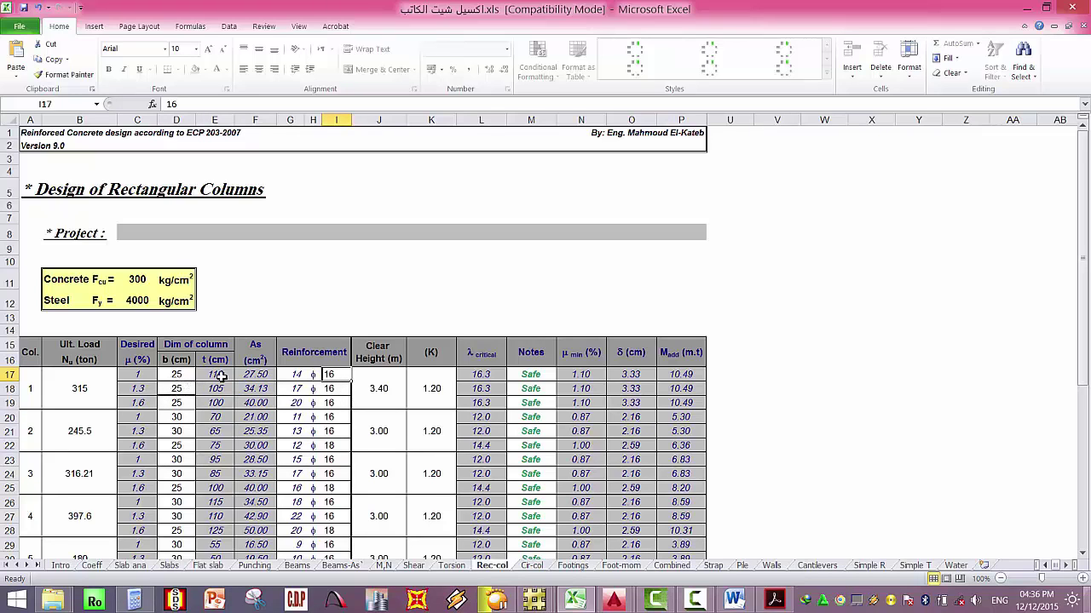
Return to the 25-40 drawing in AutoCAD and look through the 0.25 m wide column sections for one matching column 1.
mouse_move(614, 602)
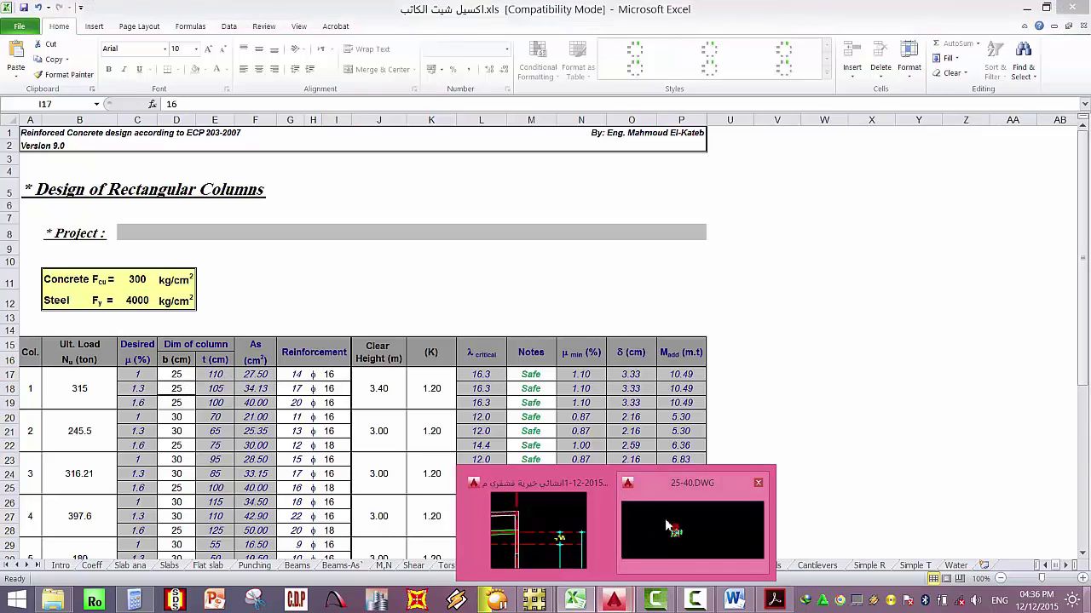
left_click(669, 525)
scroll(509, 300, "down", 10)
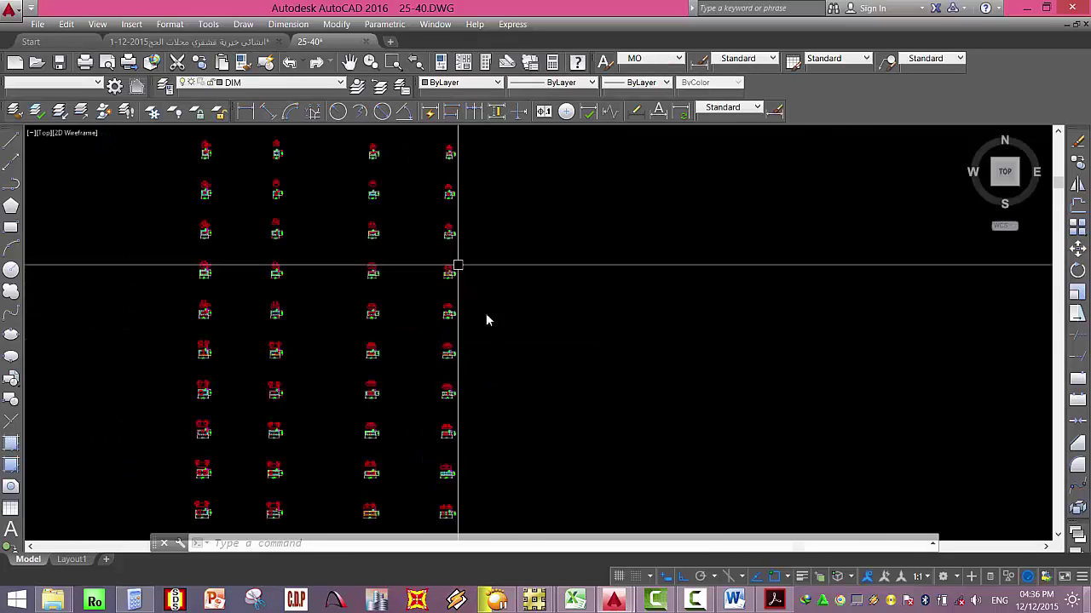
scroll(470, 358, "up", 6)
scroll(495, 316, "up", 5)
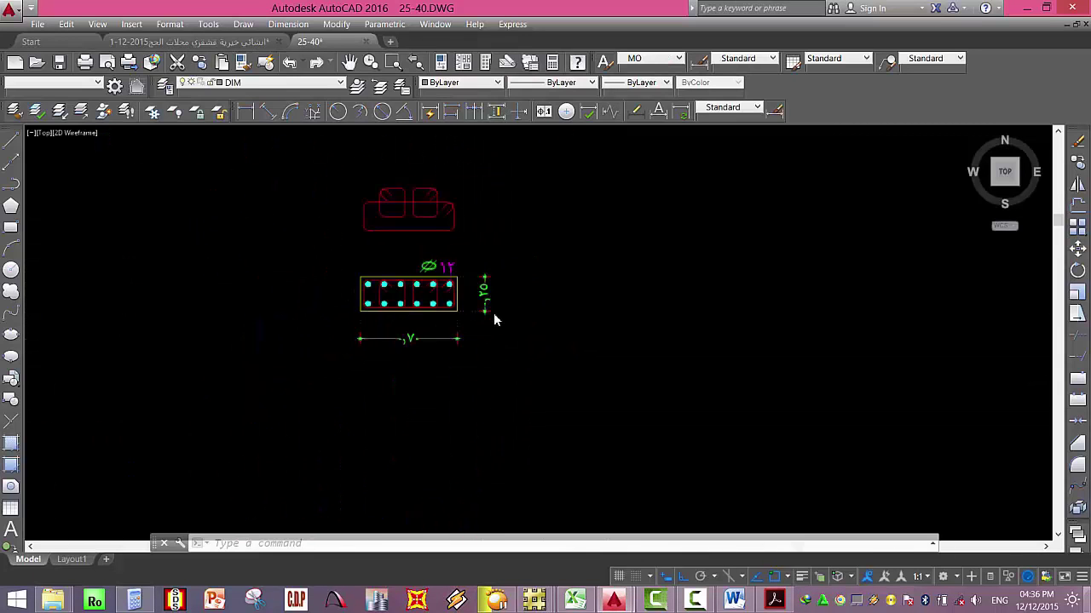
scroll(502, 282, "down", 6)
scroll(503, 456, "up", 5)
scroll(497, 451, "down", 5)
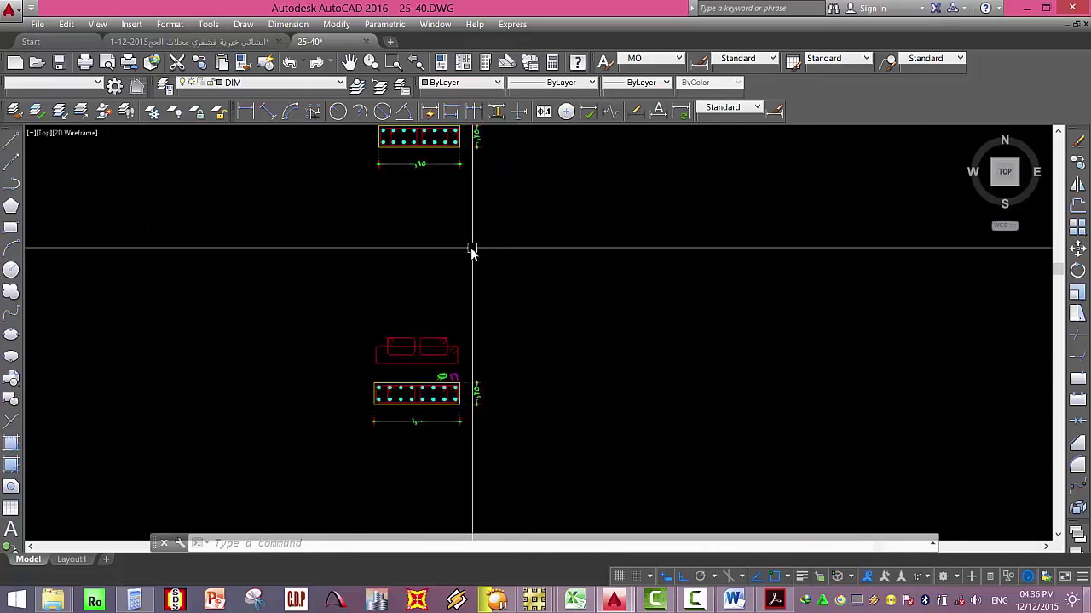
scroll(439, 392, "up", 5)
scroll(477, 358, "down", 4)
scroll(470, 297, "down", 2)
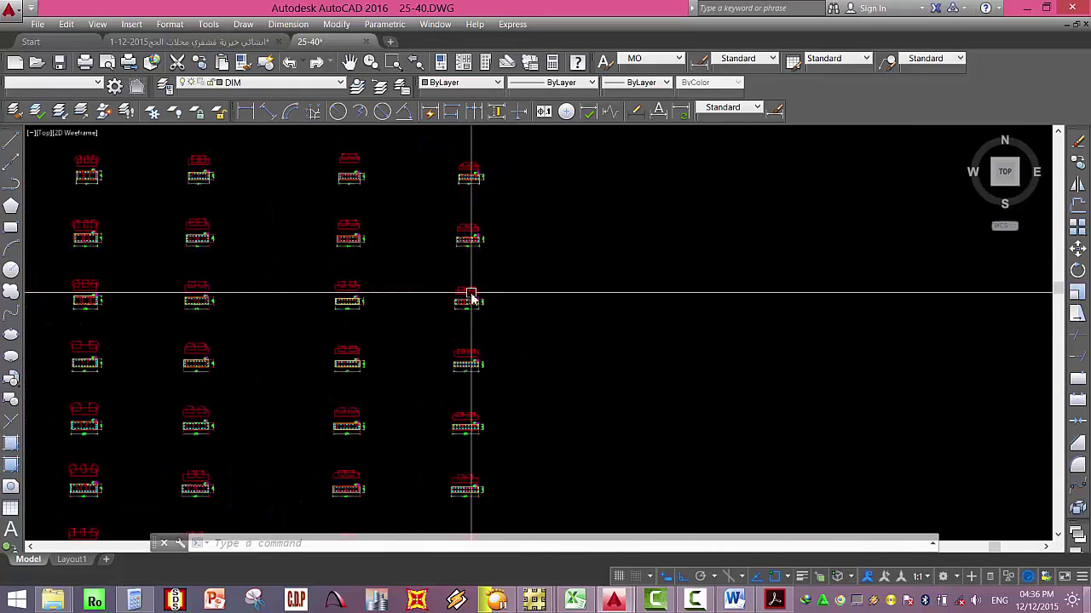
Examine the bars, stirrups and dimensions of the 0.25 by 1.15 m and 0.25 by 1.20 m column sections.
scroll(474, 302, "up", 6)
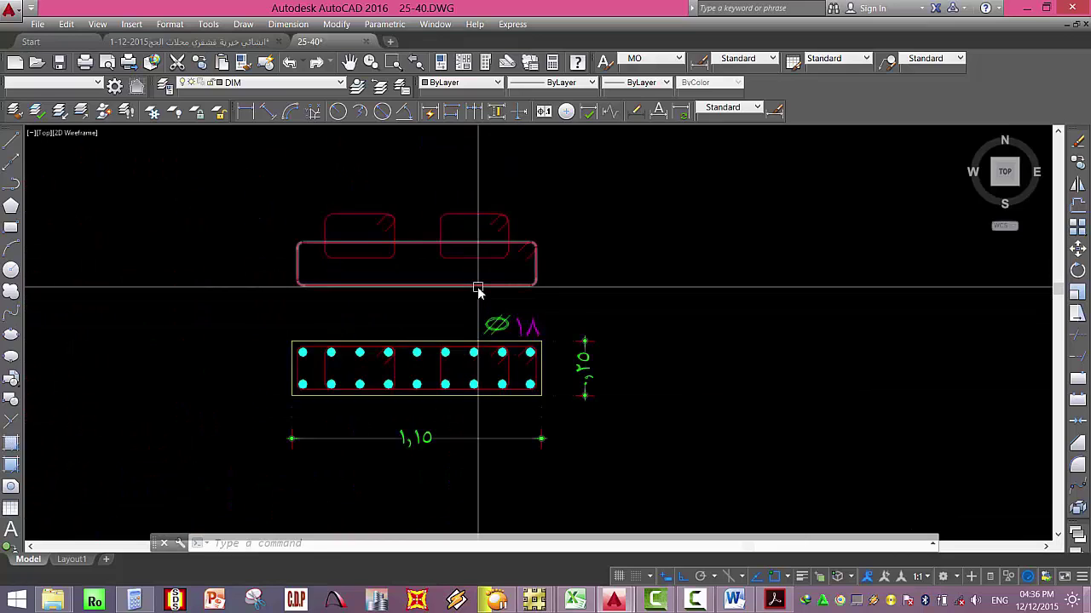
scroll(478, 290, "down", 3)
scroll(490, 296, "up", 3)
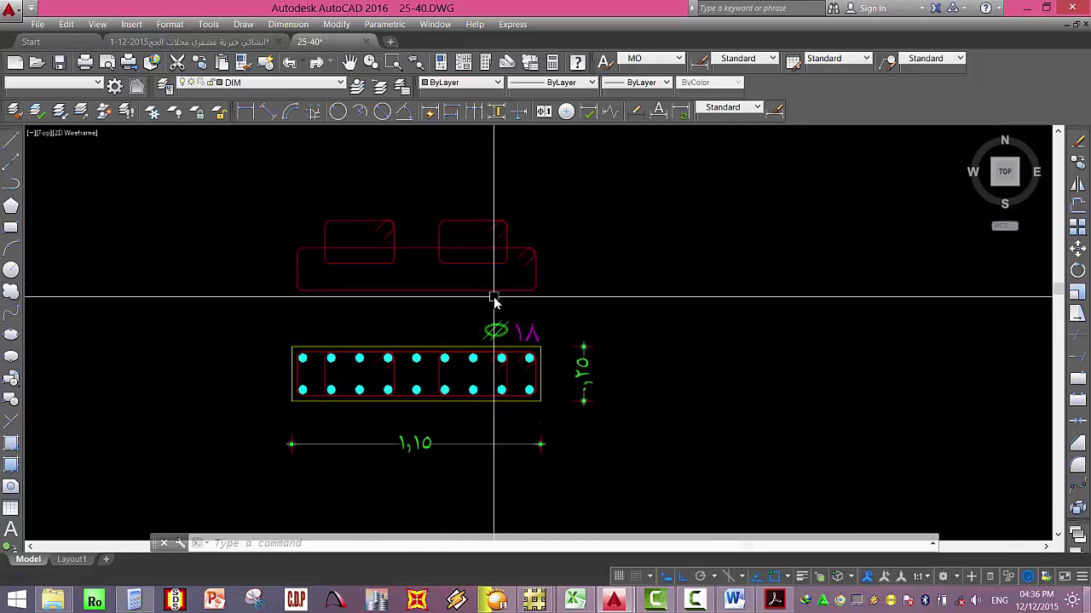
scroll(490, 294, "down", 5)
scroll(447, 391, "up", 4)
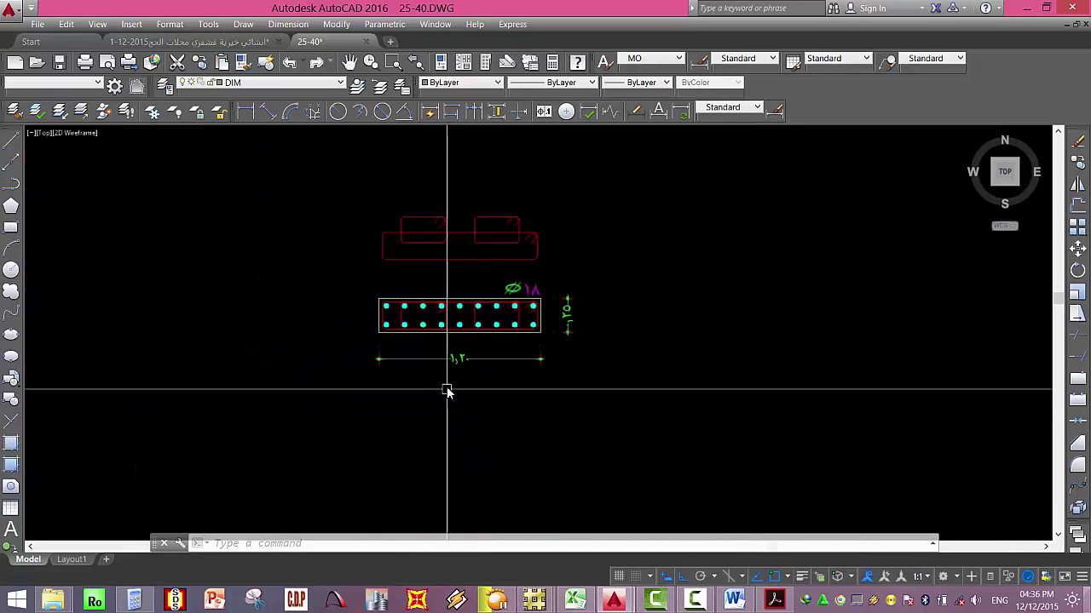
scroll(447, 391, "up", 2)
scroll(441, 397, "down", 1)
scroll(440, 397, "up", 1)
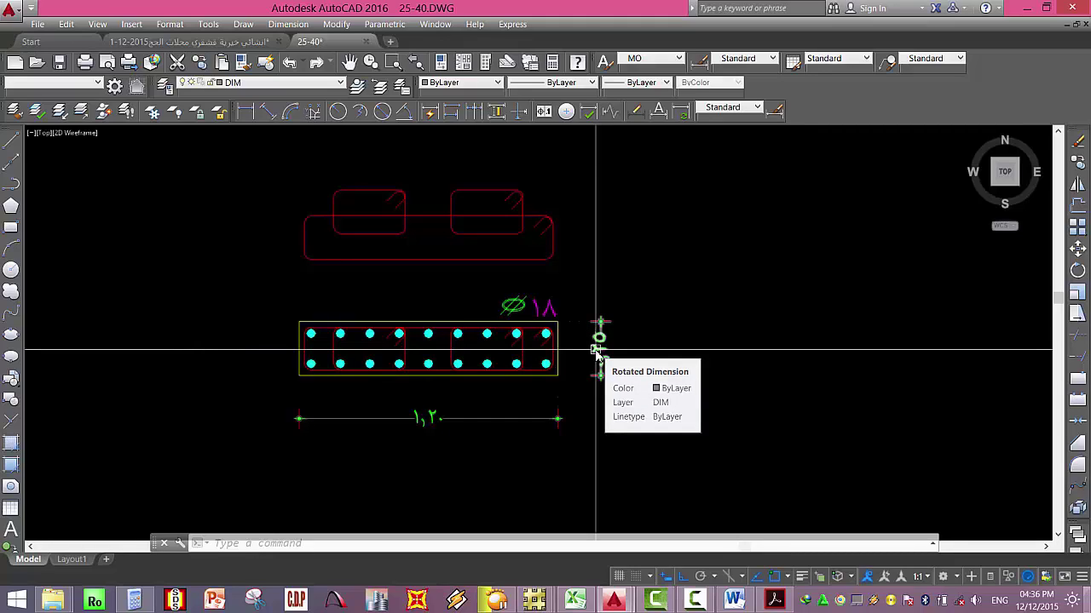
scroll(585, 358, "down", 4)
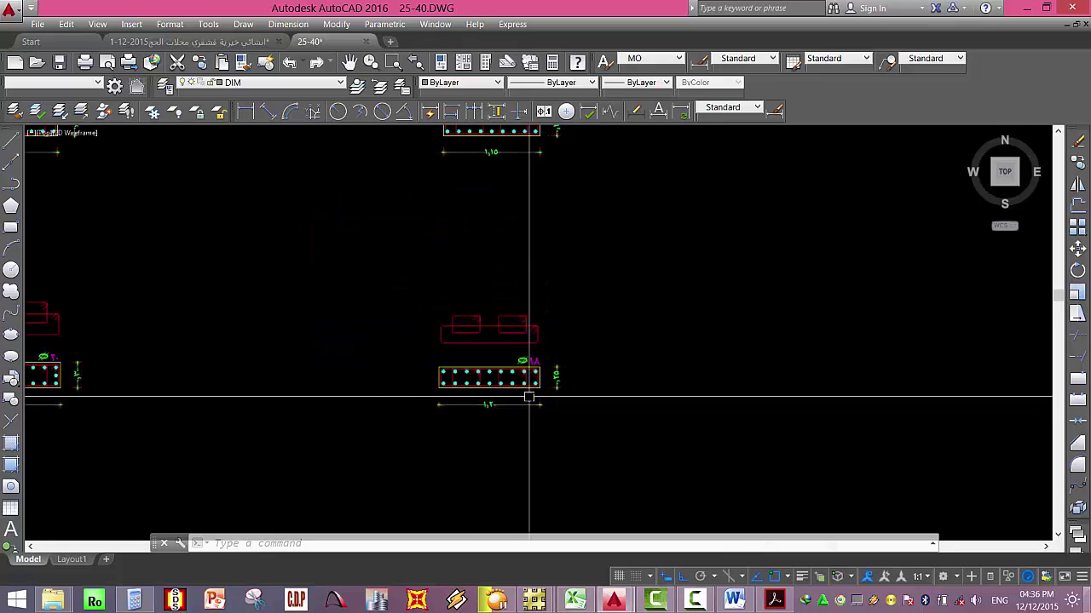
Compare the 1.10 by 0.25 column section in 25-40.DWG with column 1 in the Excel rectangular column design sheet.
scroll(490, 329, "up", 4)
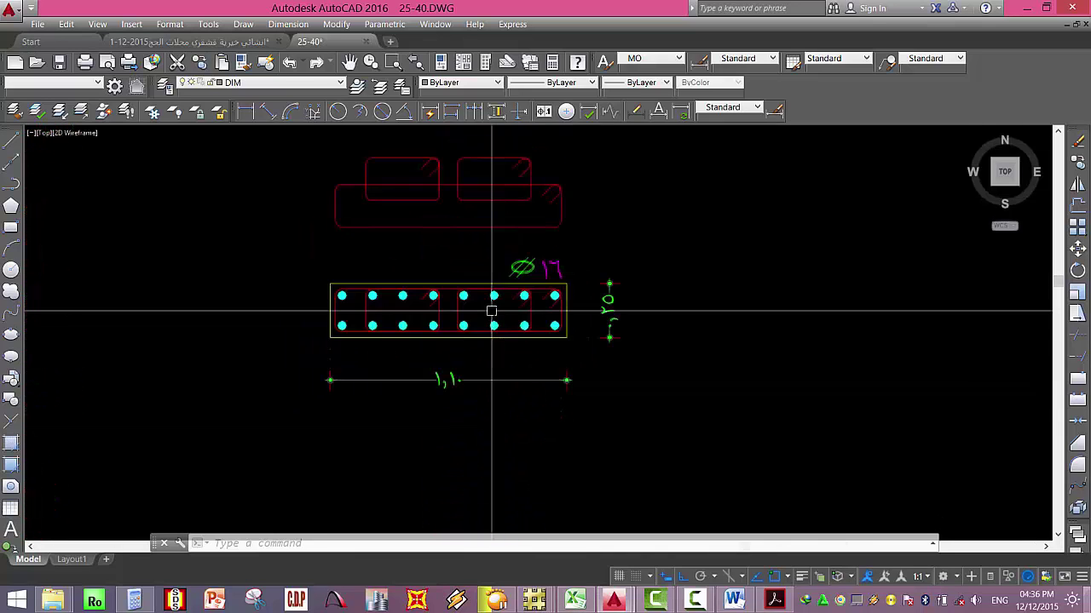
left_click(575, 600)
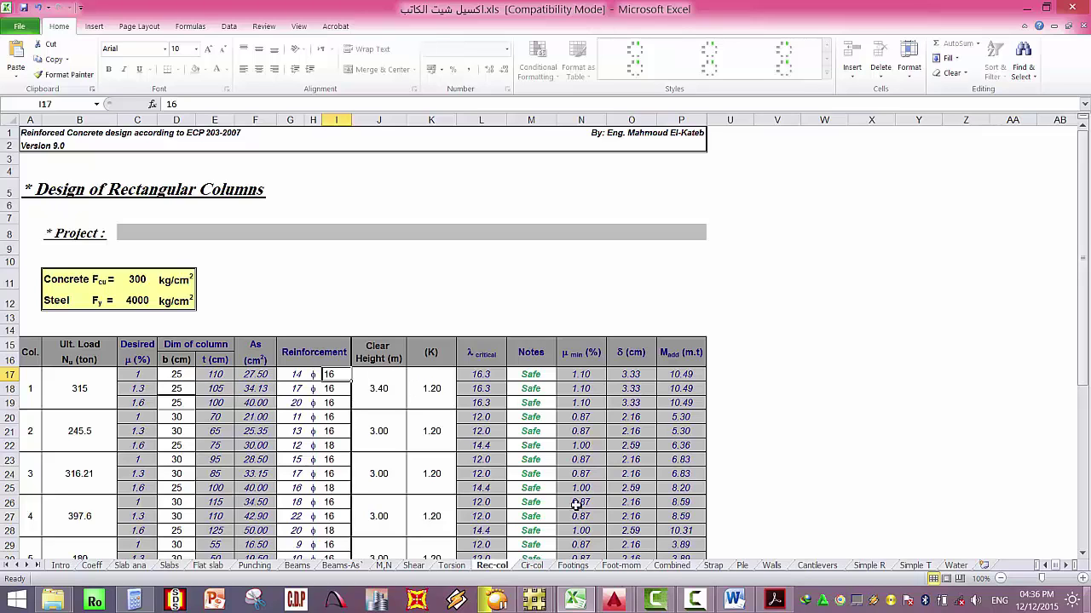
mouse_move(612, 599)
left_click(650, 536)
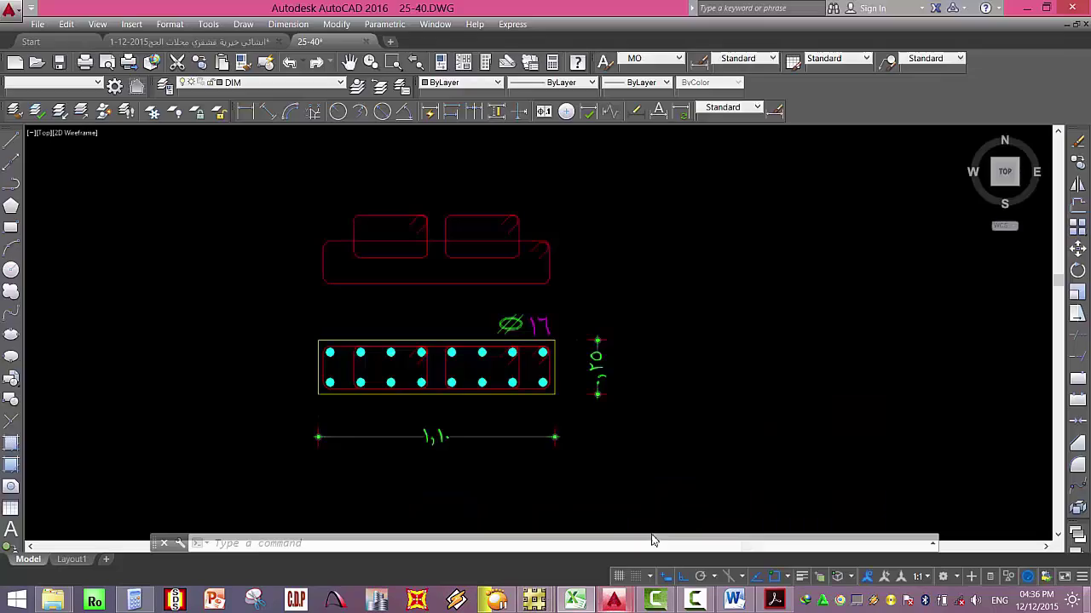
mouse_move(526, 341)
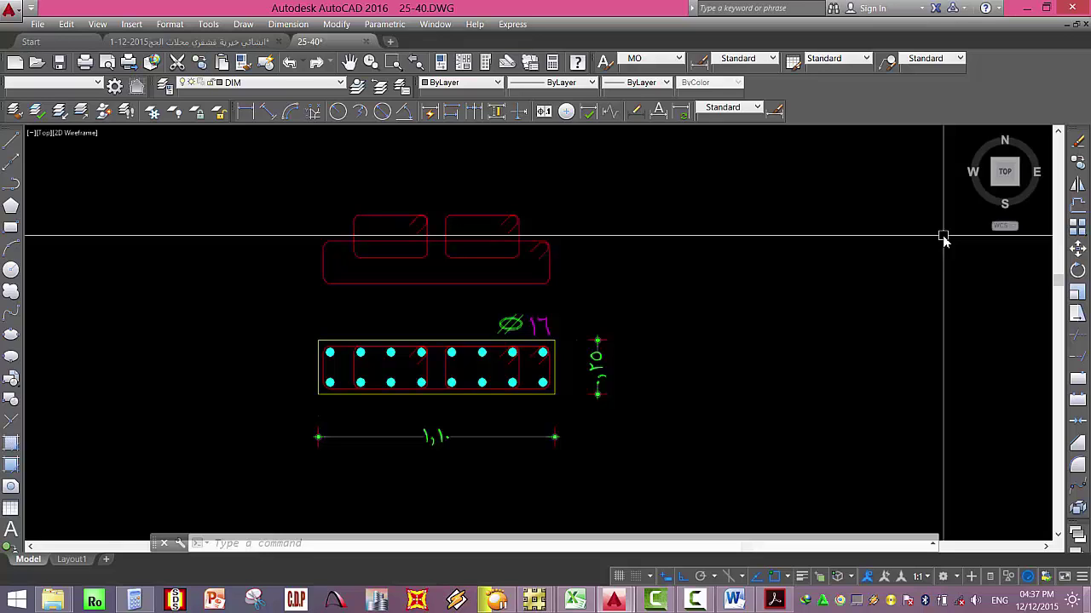
Switch to the Excel column design sheet and set the ultimate load of column 1 to 194 tons.
left_click(575, 601)
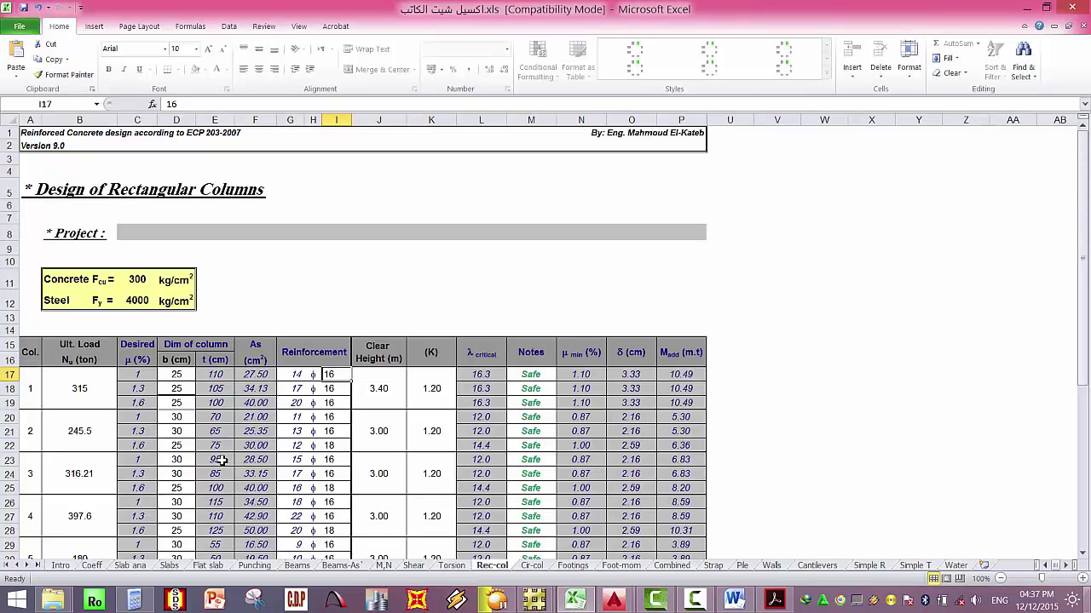
left_click(97, 392)
type("194")
key("Return")
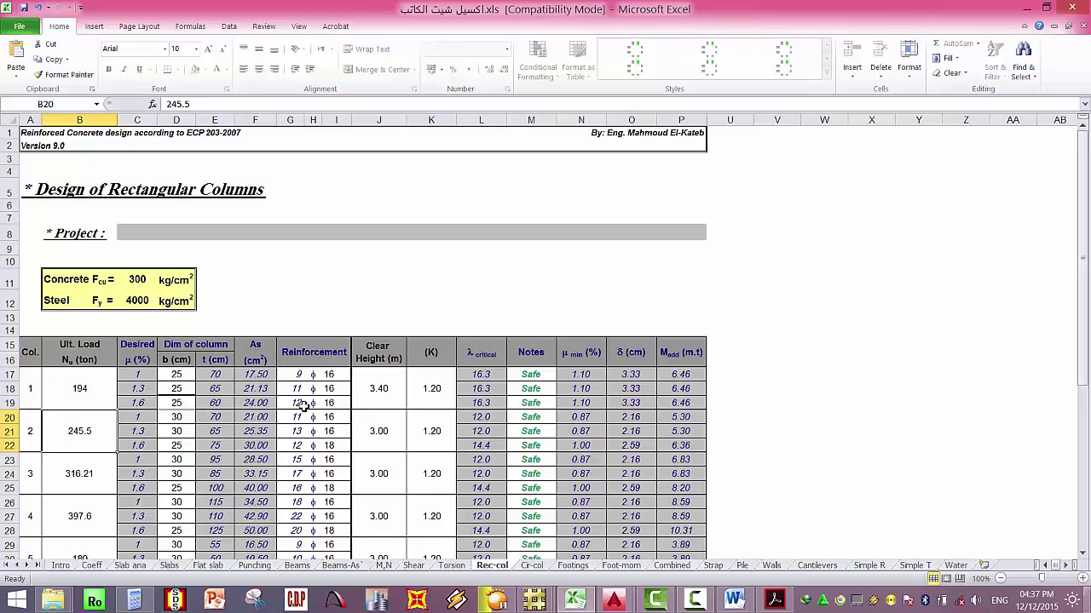
Examine the column 1 dimensions for each desired reinforcement ratio: 1.6, 1.3 and 1%.
left_click(177, 402)
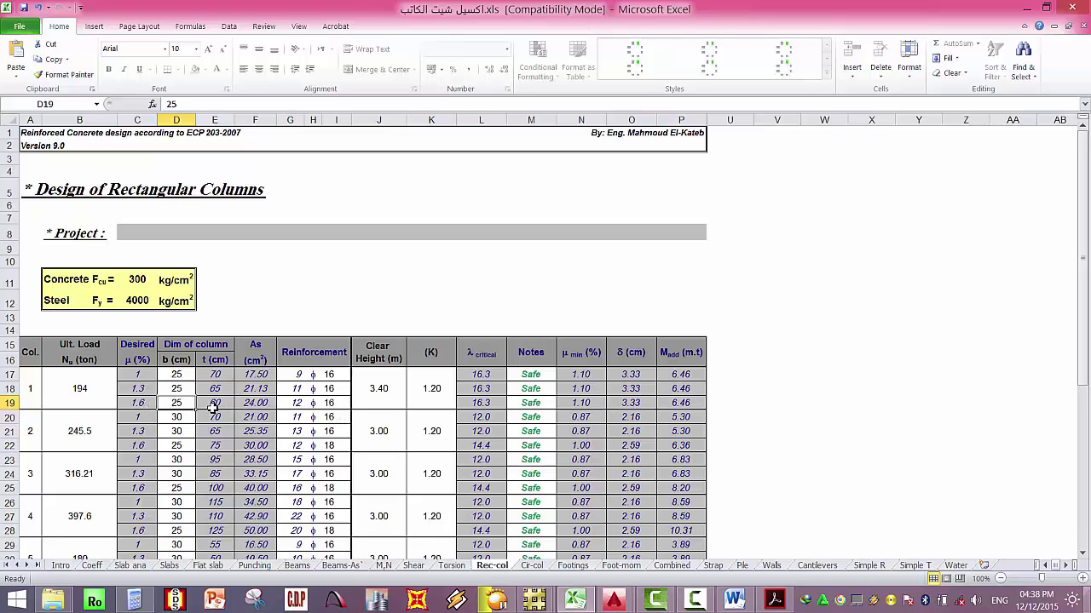
left_click(173, 389)
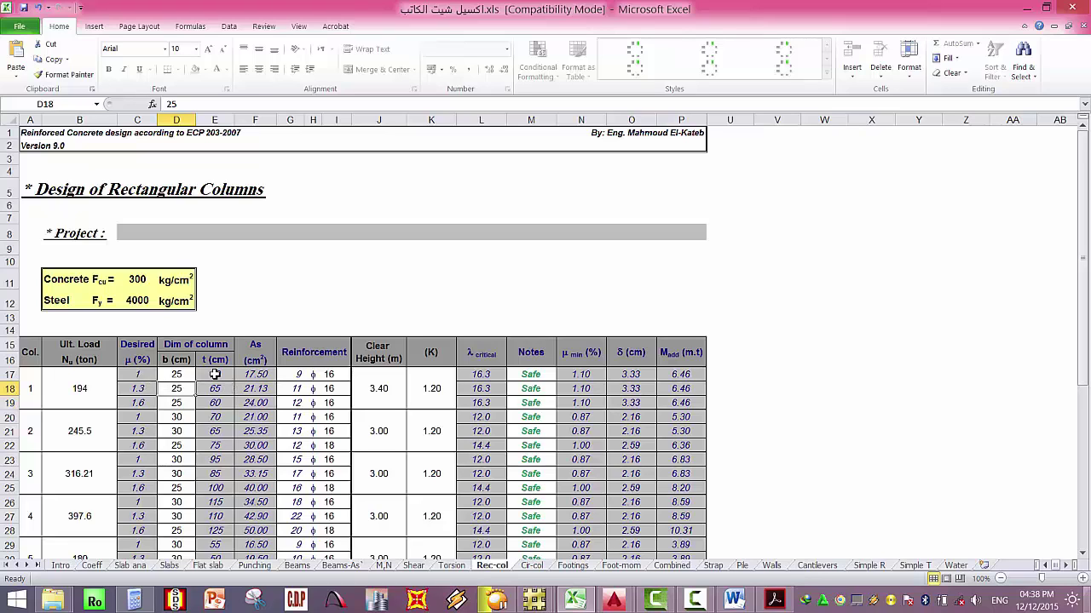
left_click(188, 379)
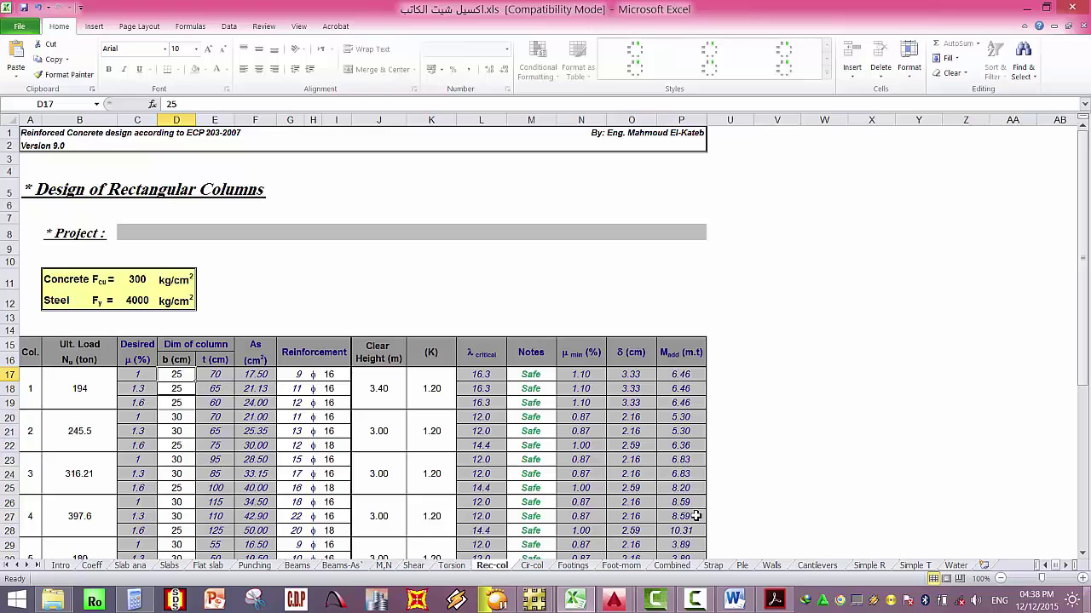
Switch to the Word column notes and review the rules on concrete cover and on minimum and maximum reinforcement.
left_click(733, 601)
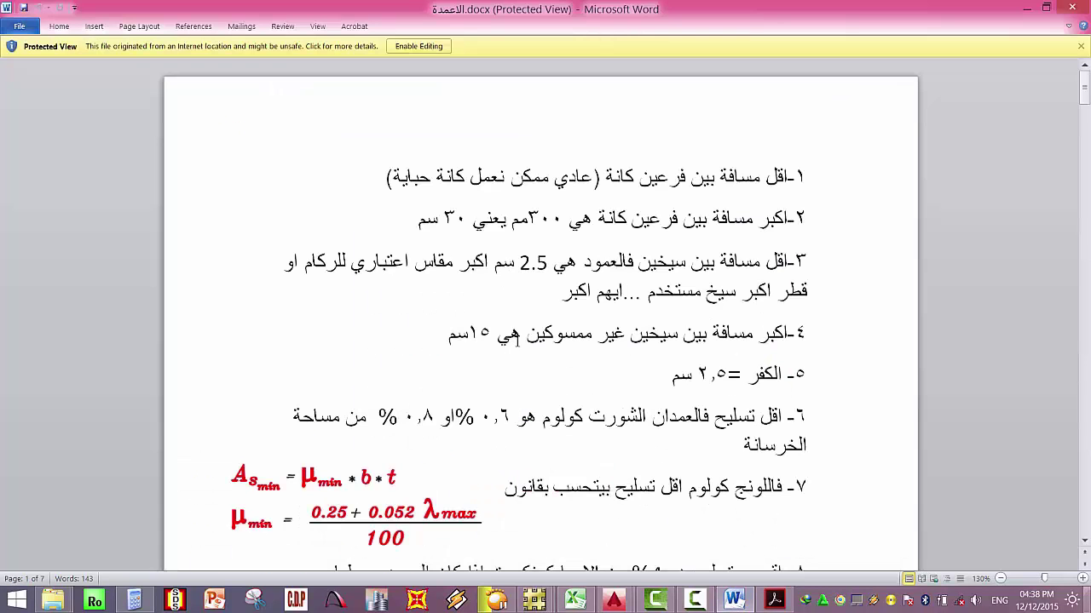
triple_click(548, 384)
scroll(628, 259, "down", 5)
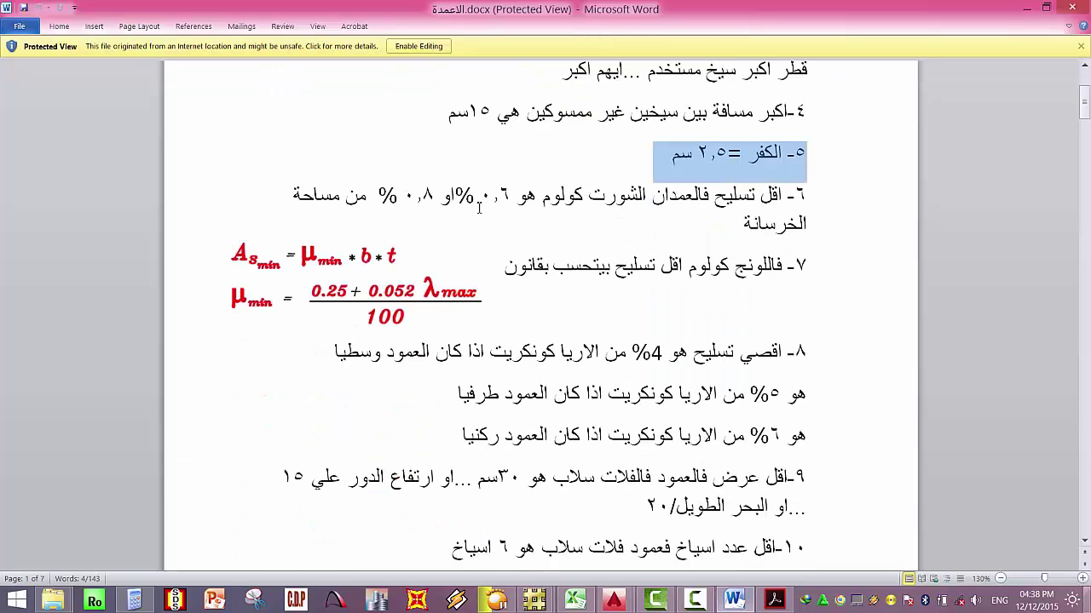
scroll(387, 200, "down", 1)
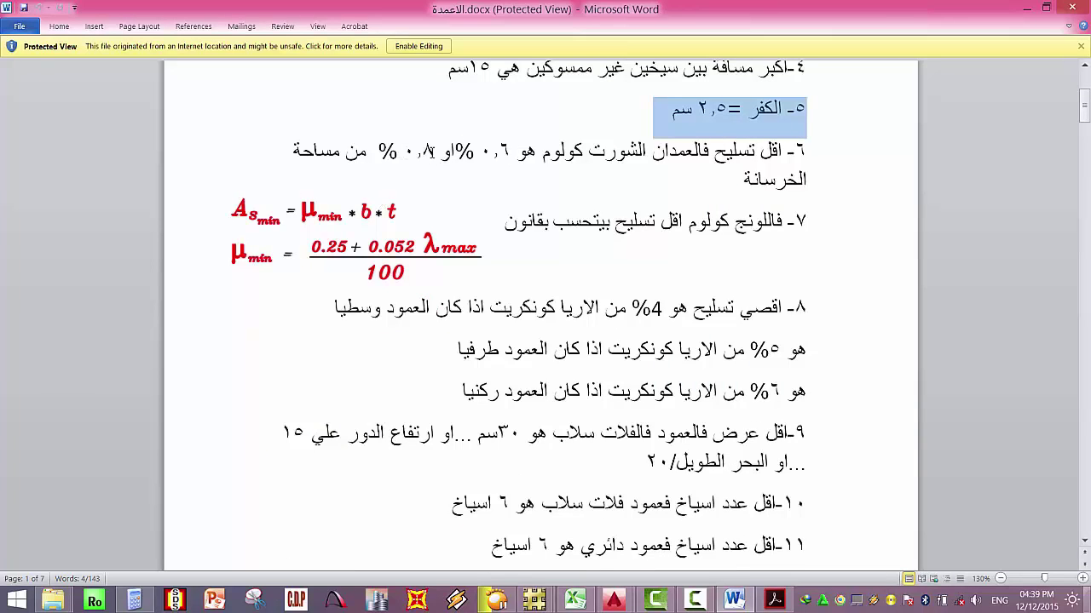
left_click_drag(434, 151, 398, 151)
scroll(596, 324, "down", 1)
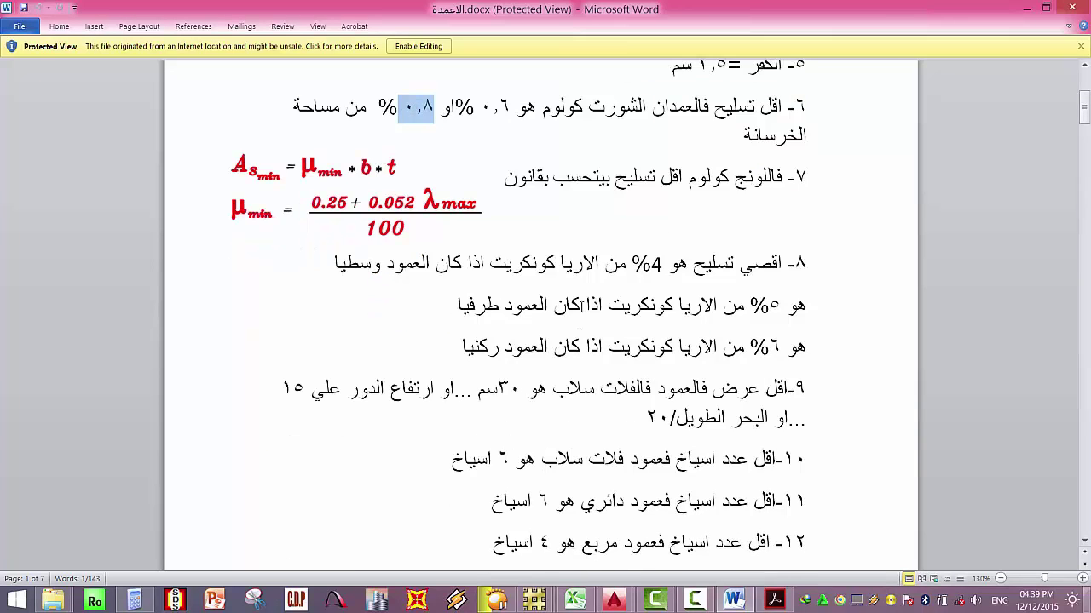
scroll(629, 405, "down", 2)
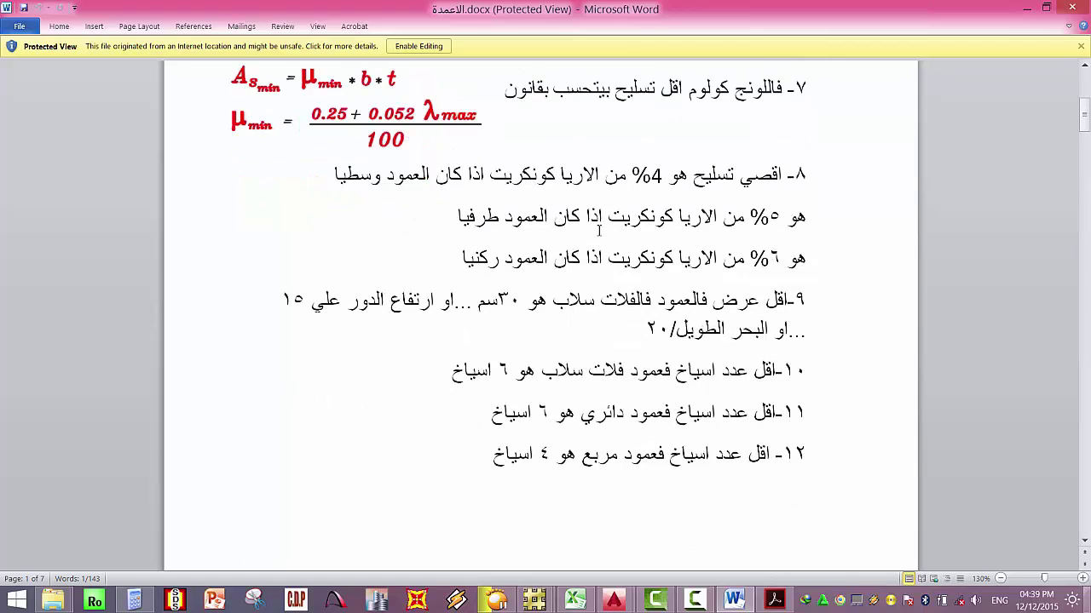
Enable editing of the column notes and return to the maximum reinforcement rules in item 8.
left_click(781, 258)
left_click_drag(508, 260, 460, 261)
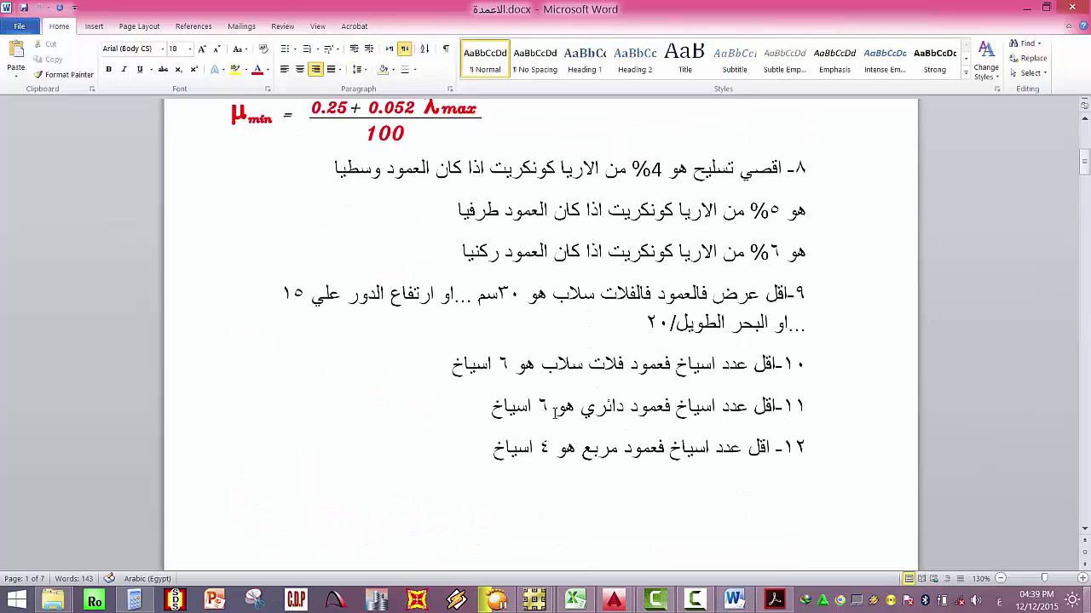
scroll(524, 284, "up", 3)
scroll(597, 503, "down", 4)
scroll(528, 333, "up", 2)
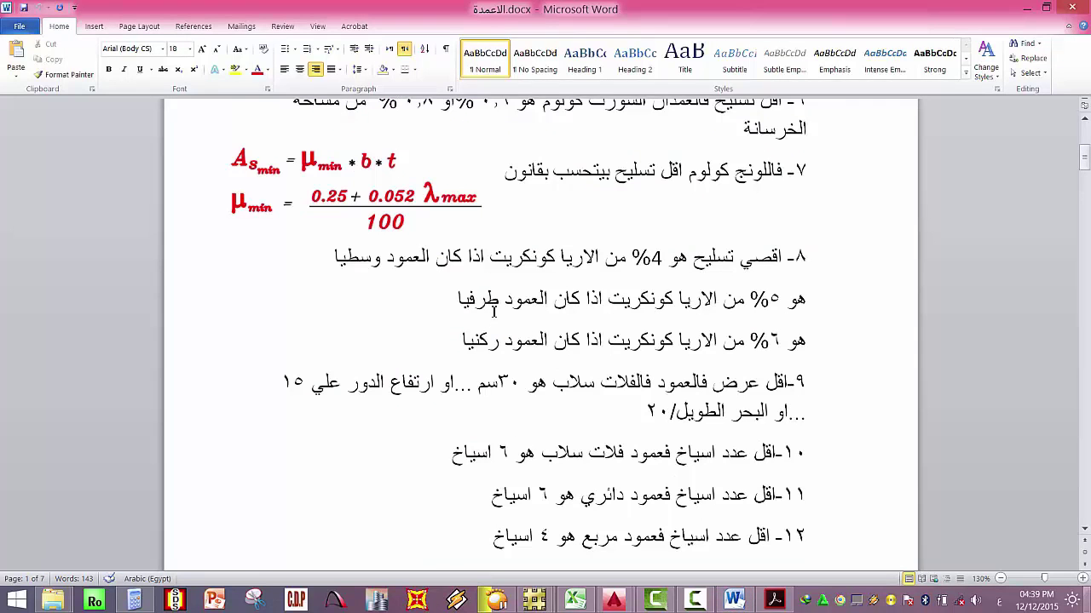
Colour the column position words وسطيا, طرفيا and ركنيا red in the maximum reinforcement rules of item 8.
left_click_drag(498, 300, 459, 300)
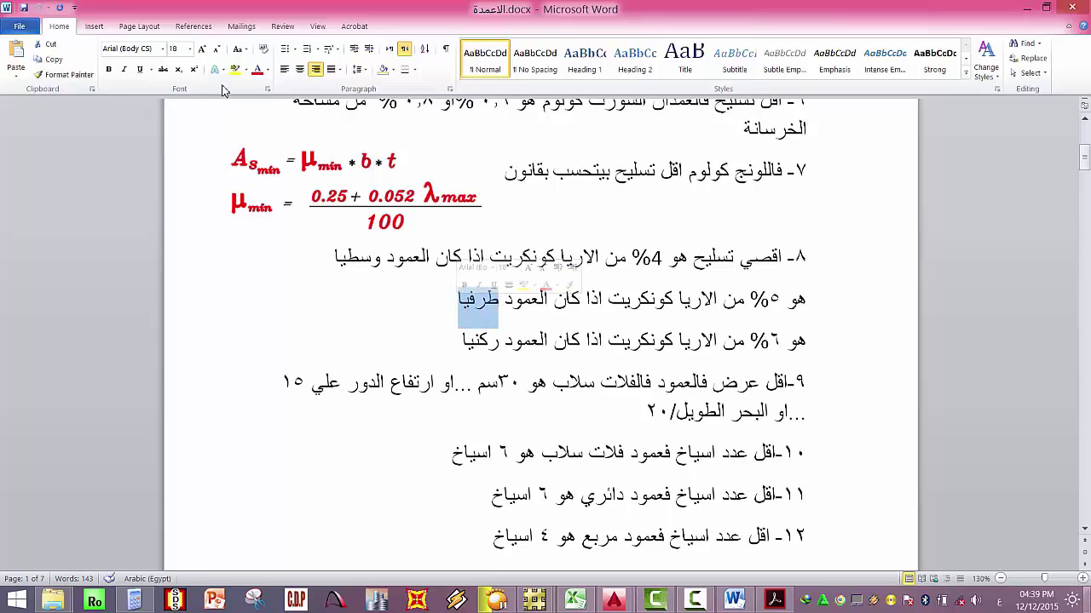
left_click_drag(380, 255, 333, 260)
left_click(257, 72)
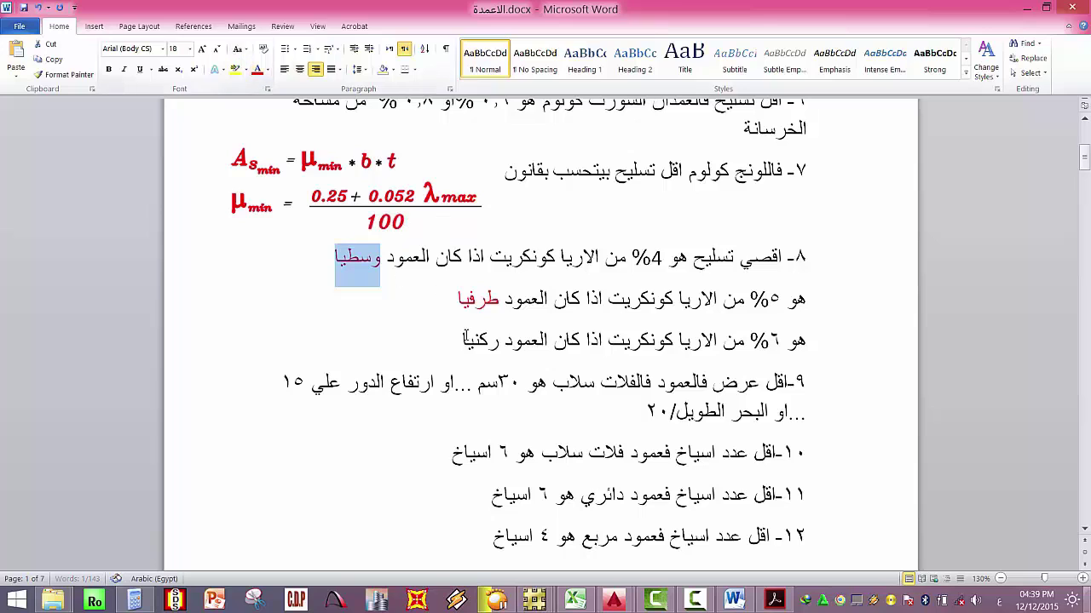
left_click_drag(501, 343, 461, 343)
left_click(257, 71)
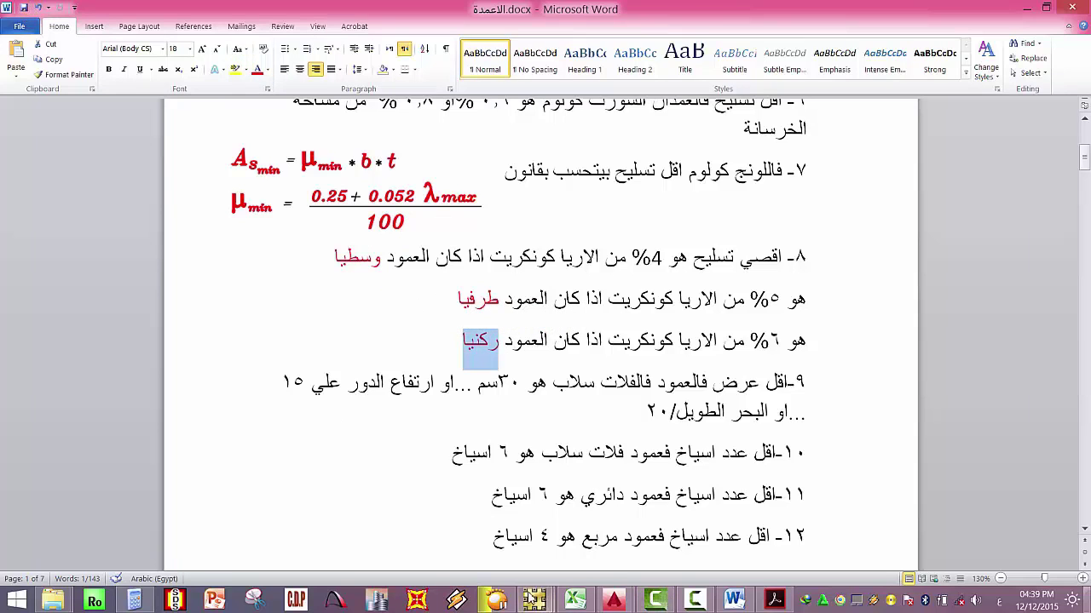
Look over the minimum column dimension figure that follows the written rules, and return to the end of the list.
scroll(559, 392, "down", 3)
scroll(559, 392, "down", 10)
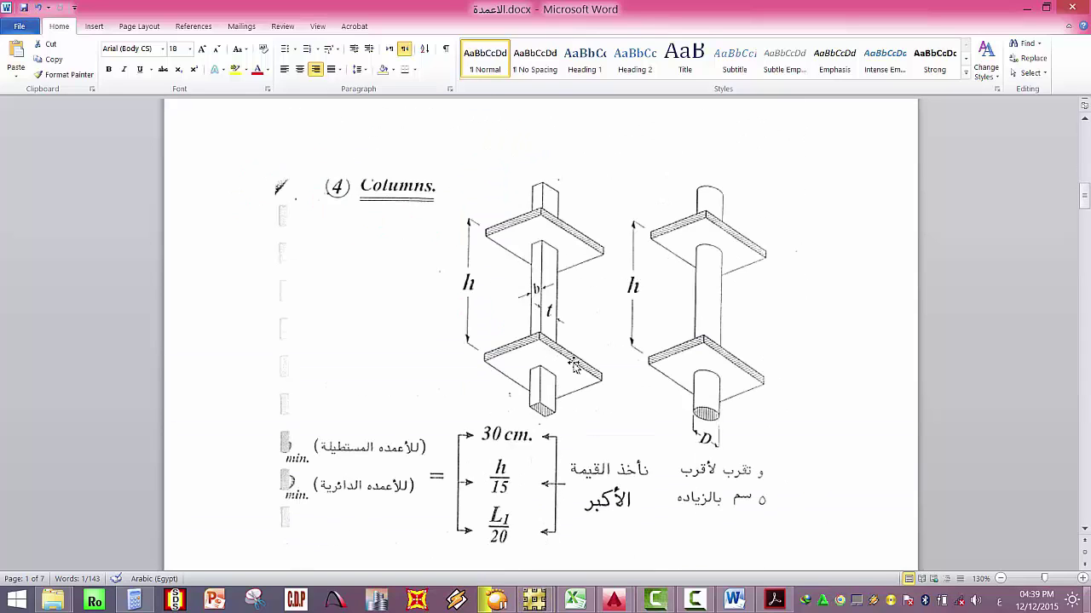
mouse_move(1084, 198)
left_mouse_down()
mouse_move(1083, 170)
mouse_move(1084, 180)
left_mouse_up()
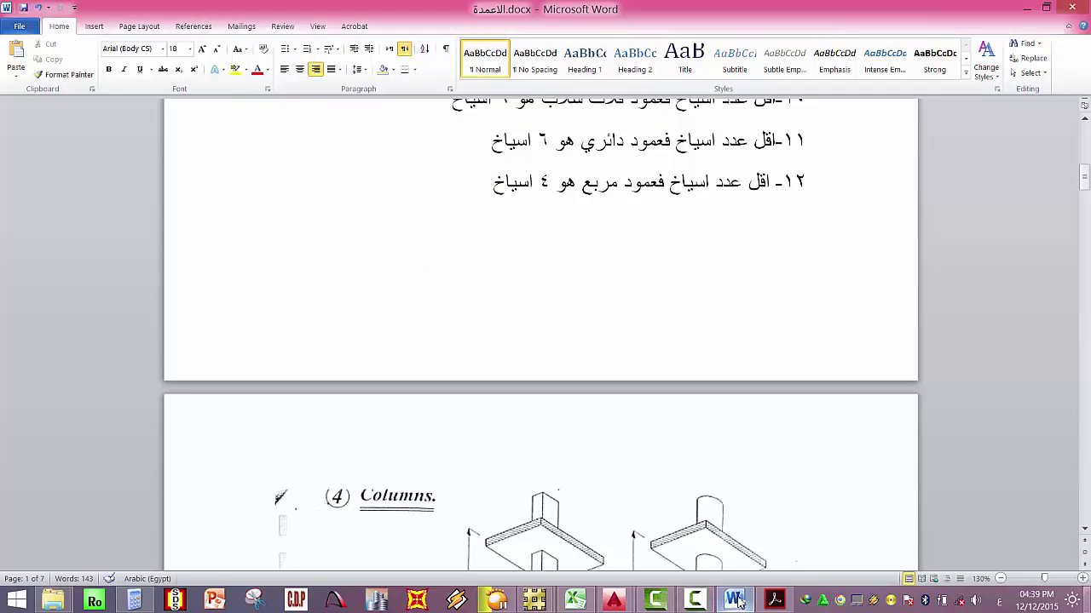
Switch to the Excel design sheet and check the dimensions of column 1.
mouse_move(546, 602)
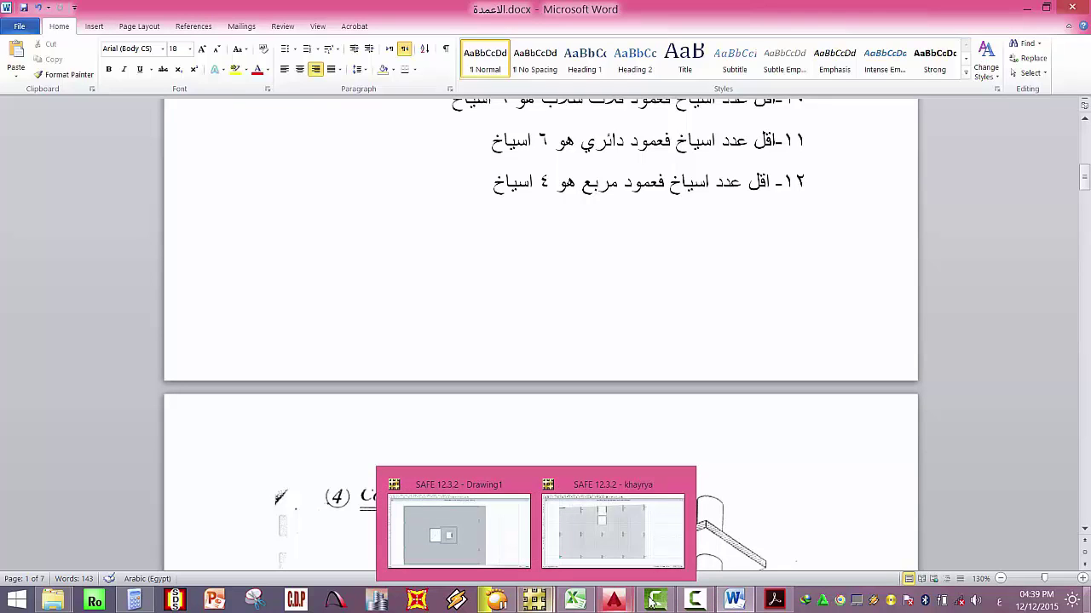
mouse_move(704, 604)
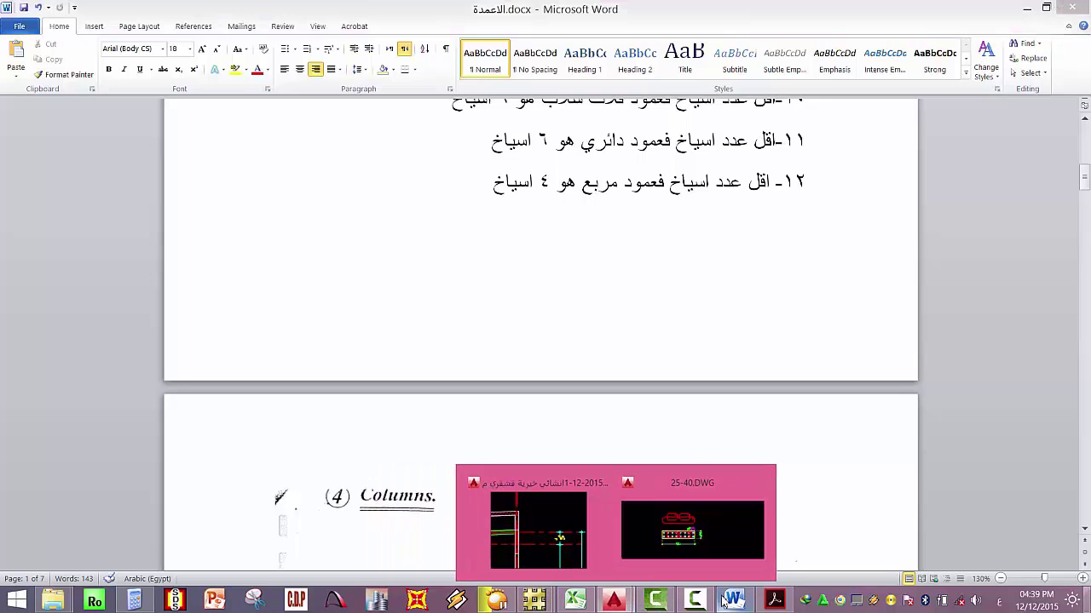
left_click(575, 601)
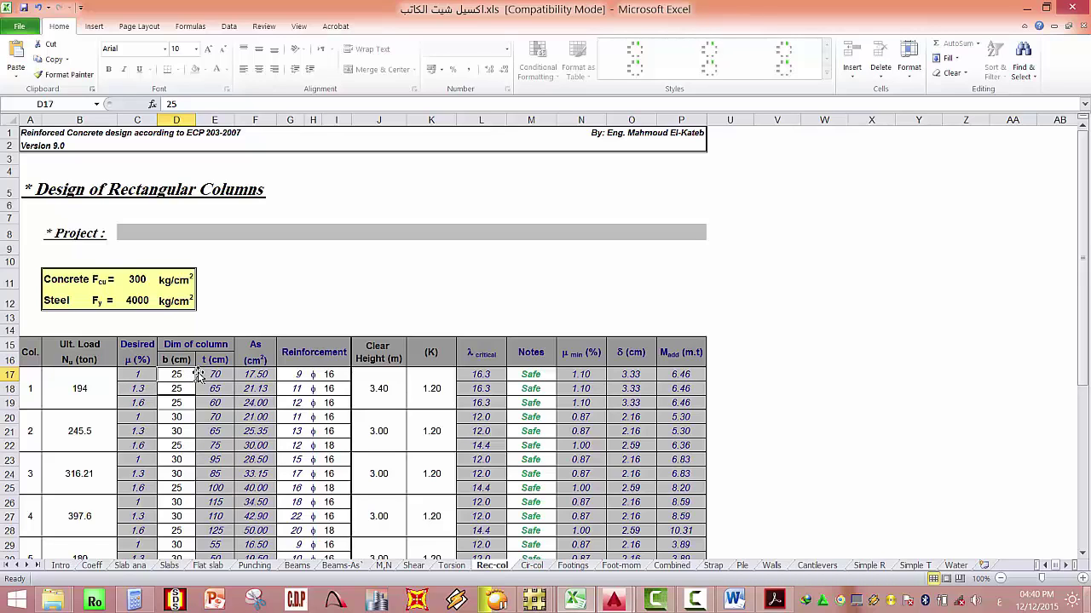
left_click(697, 601)
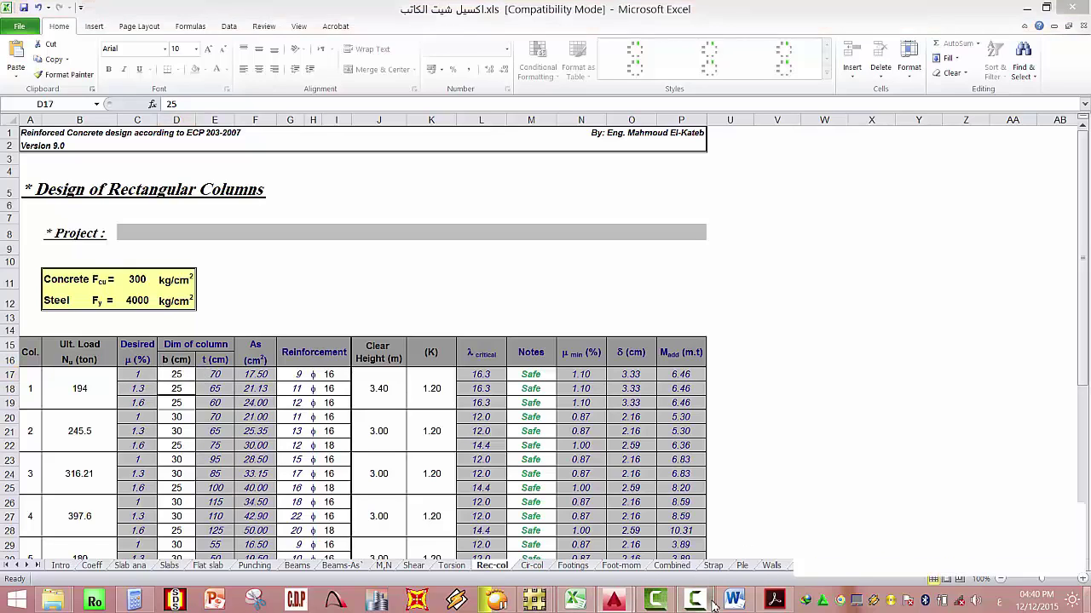
left_click(700, 602)
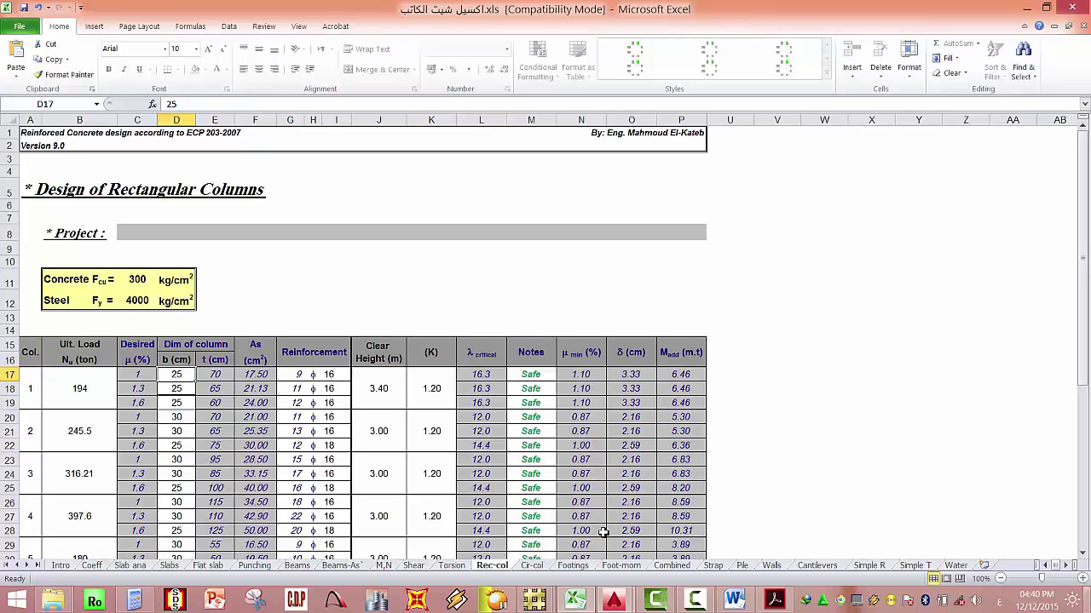
Switch to 25-40.DWG in AutoCAD and locate the 0.70 by 0.25 column section among the ready-made details.
left_click(693, 523)
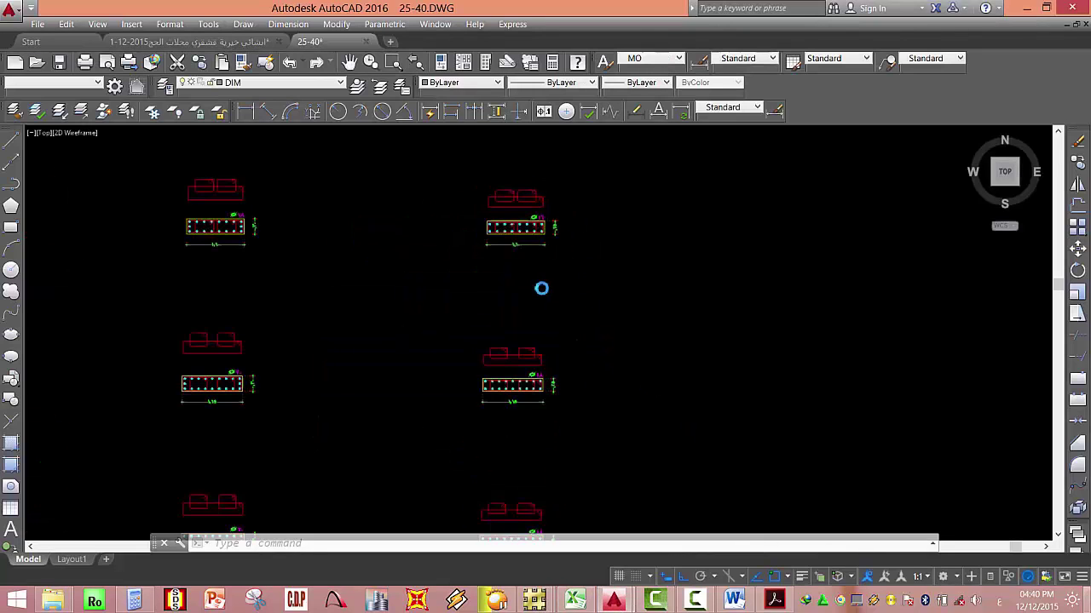
scroll(507, 366, "up", 4)
scroll(504, 365, "down", 8)
scroll(472, 212, "up", 5)
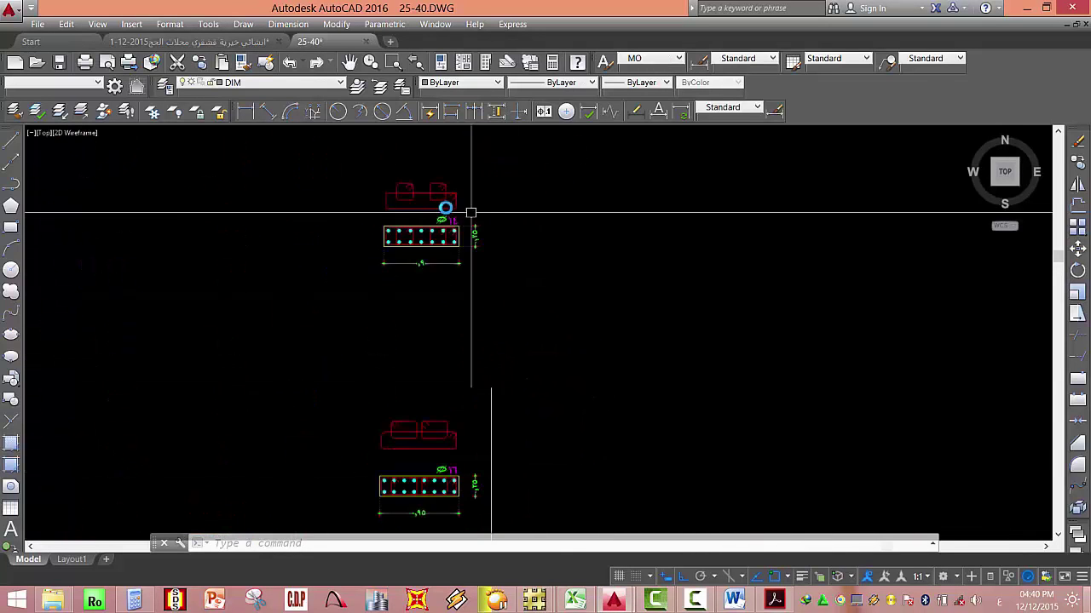
mouse_move(471, 212)
middle_mouse_down()
mouse_move(438, 385)
mouse_move(445, 433)
mouse_move(392, 503)
mouse_move(430, 224)
middle_mouse_up()
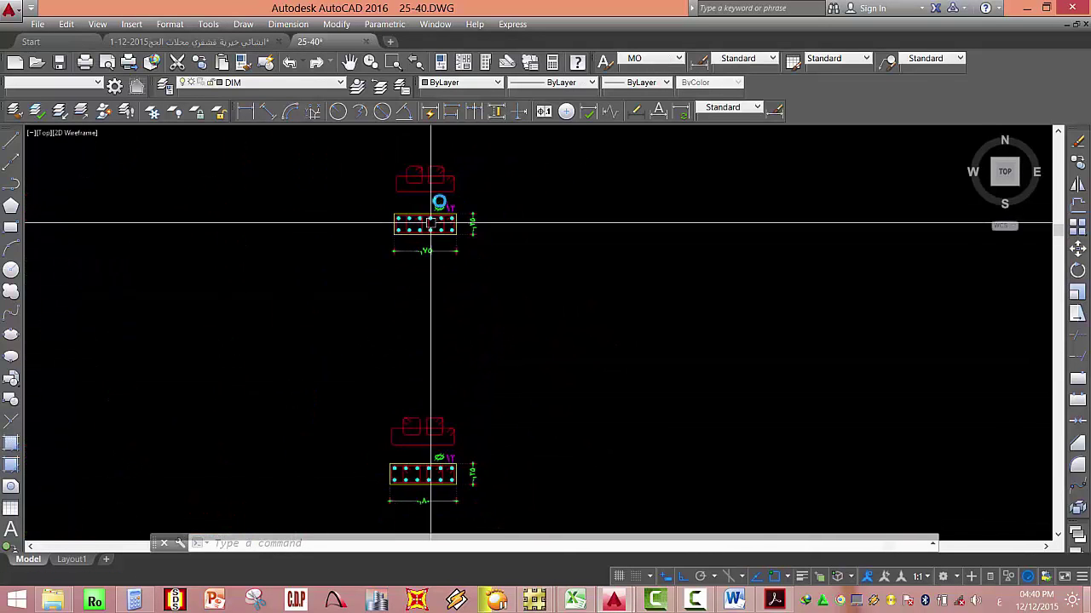
scroll(430, 223, "up", 3)
scroll(409, 353, "down", 6)
scroll(409, 341, "up", 3)
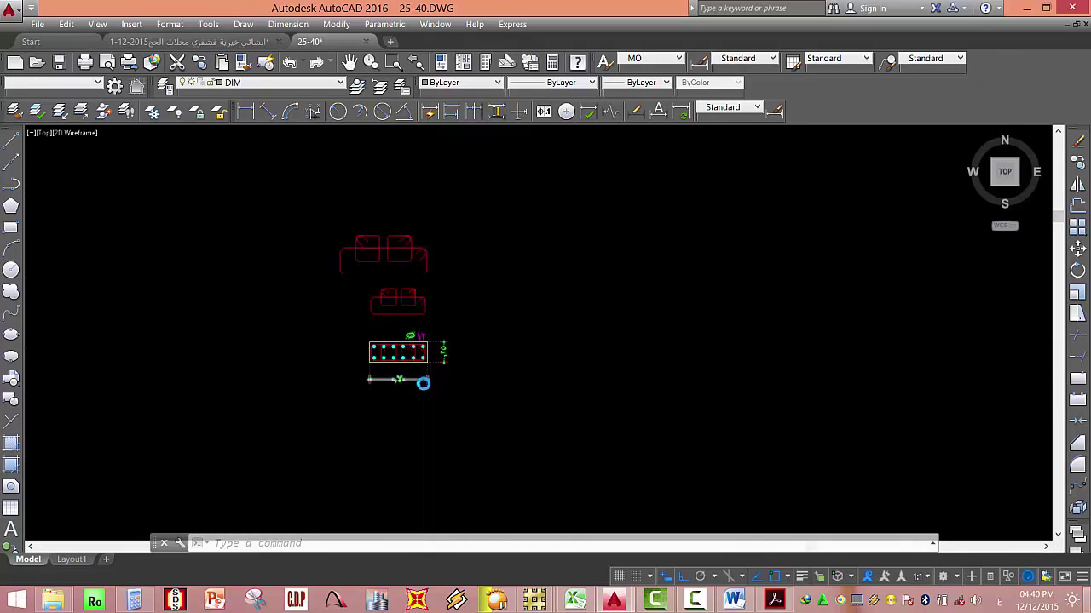
scroll(424, 384, "up", 4)
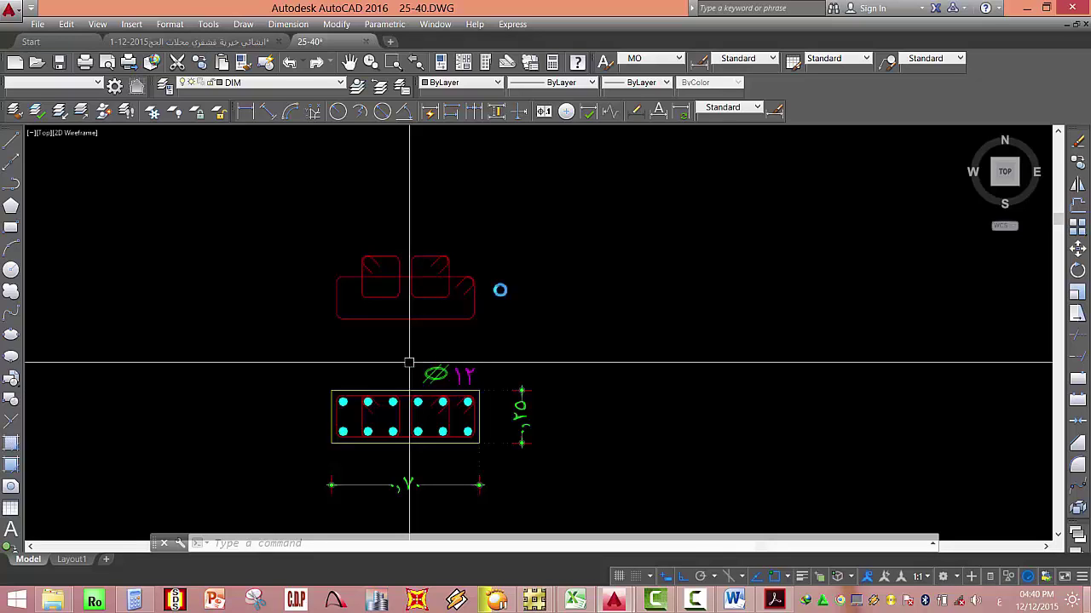
Check column 1's reinforcement in the Excel design sheet, and return to 25-40.DWG in AutoCAD.
left_click(569, 602)
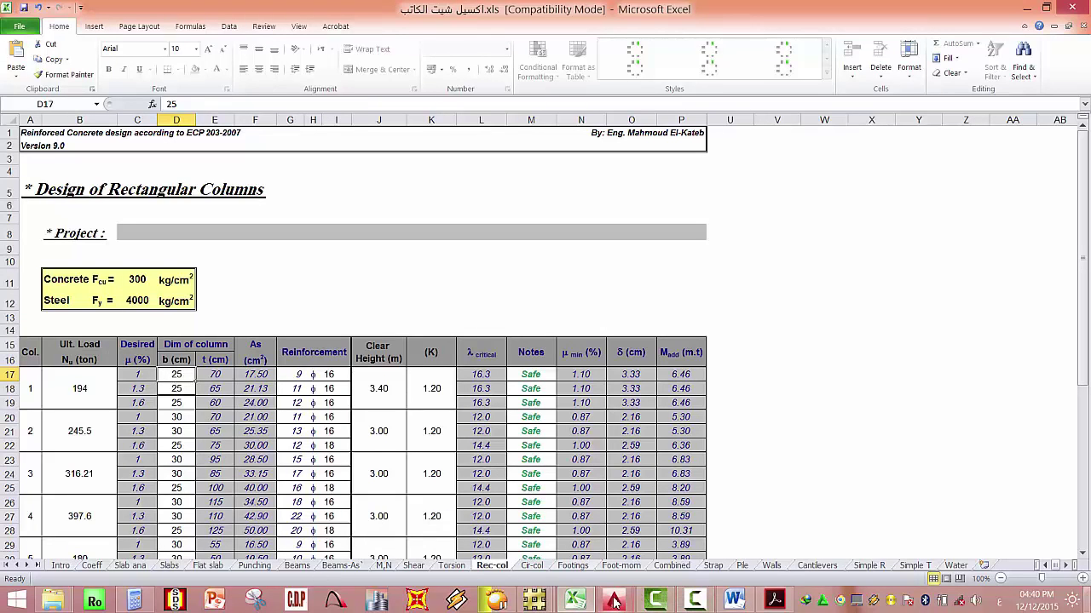
mouse_move(615, 602)
left_click(711, 544)
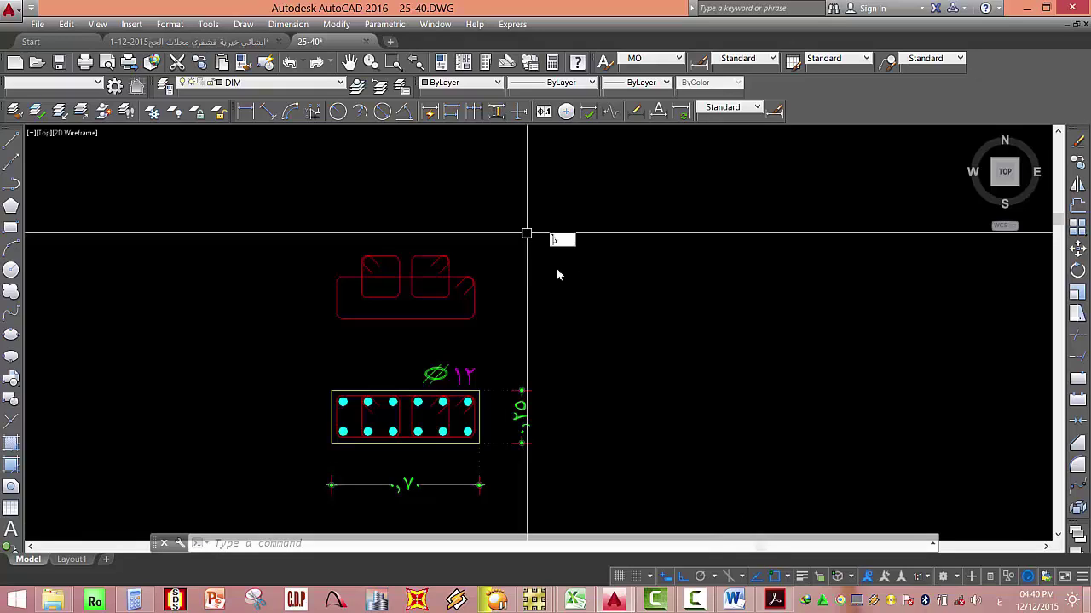
Select the complete 0.70 by 0.25 column detail, including its stirrup shapes, bar label and dimensions.
left_click(565, 196)
mouse_move(273, 435)
middle_mouse_down()
mouse_move(324, 455)
mouse_move(372, 418)
middle_mouse_up()
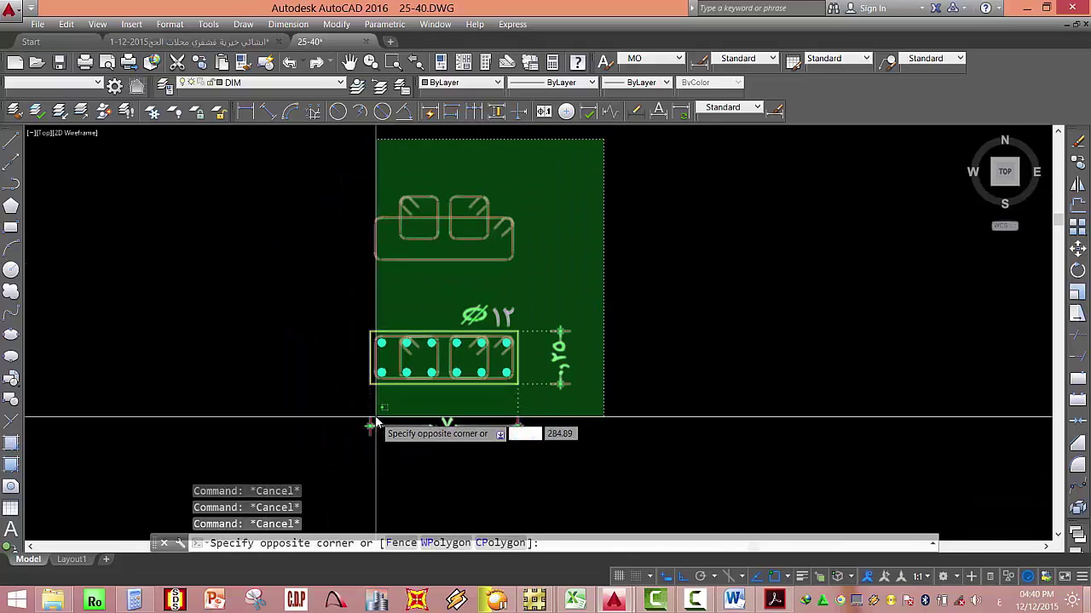
left_click(354, 456)
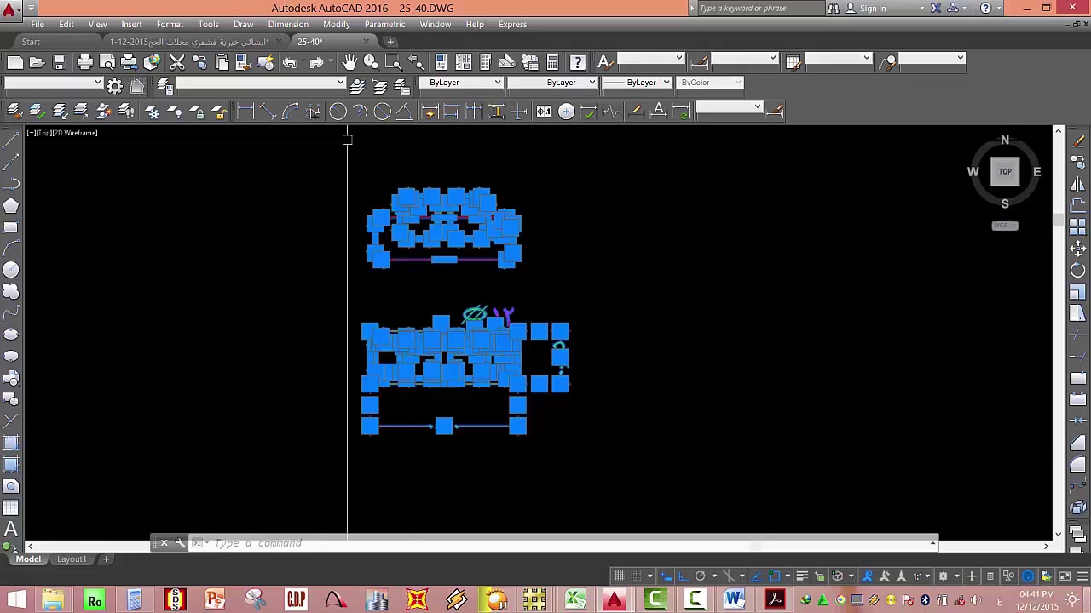
Switch to the khayrya model in SAFE and turn on the labels of point objects and line objects.
mouse_move(534, 601)
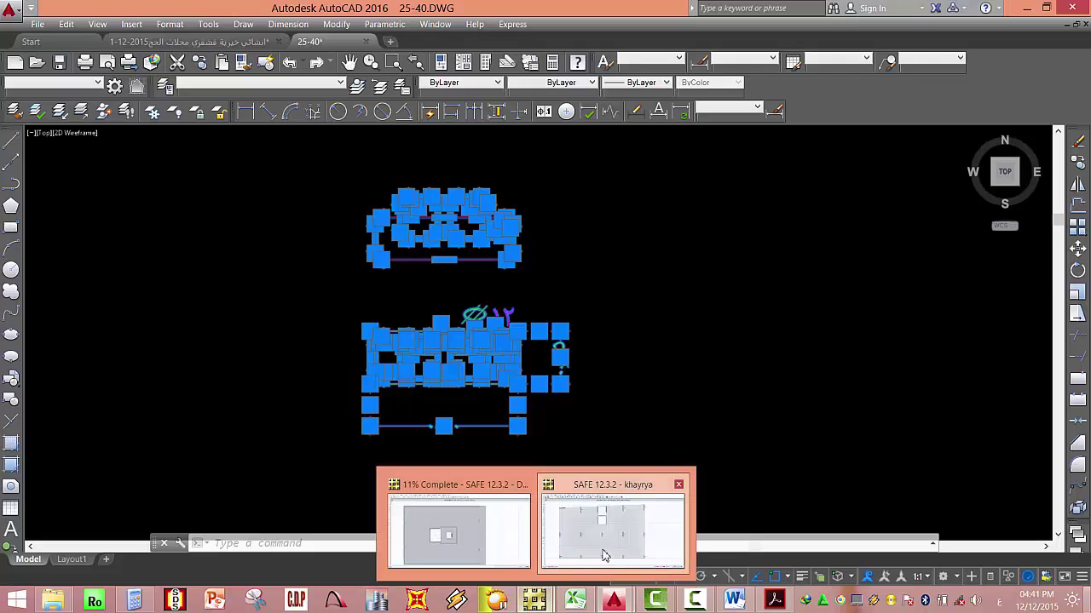
left_click(604, 556)
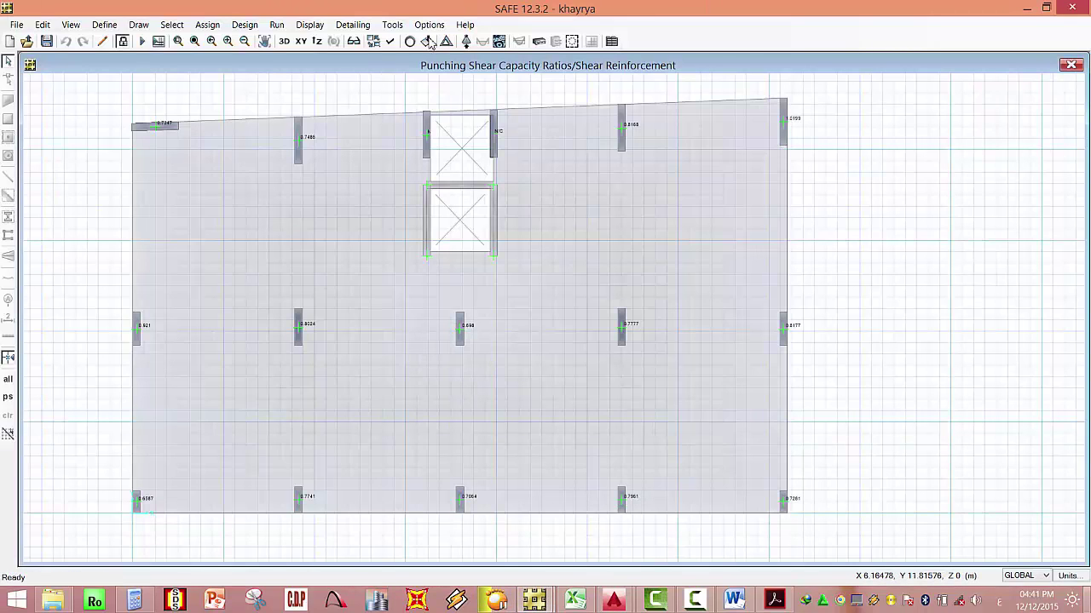
left_click(391, 42)
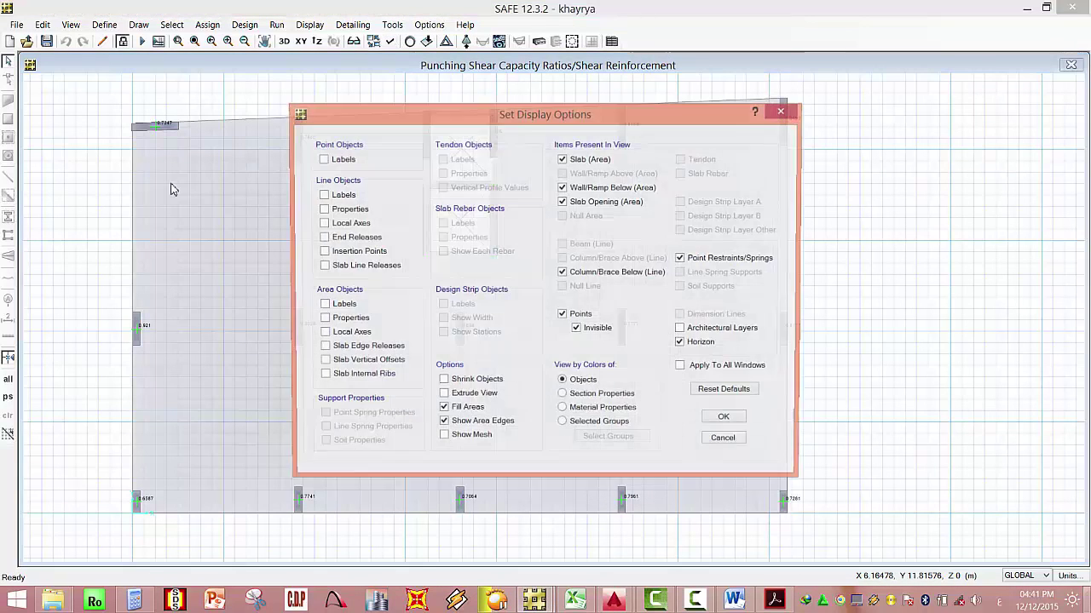
left_click(322, 195)
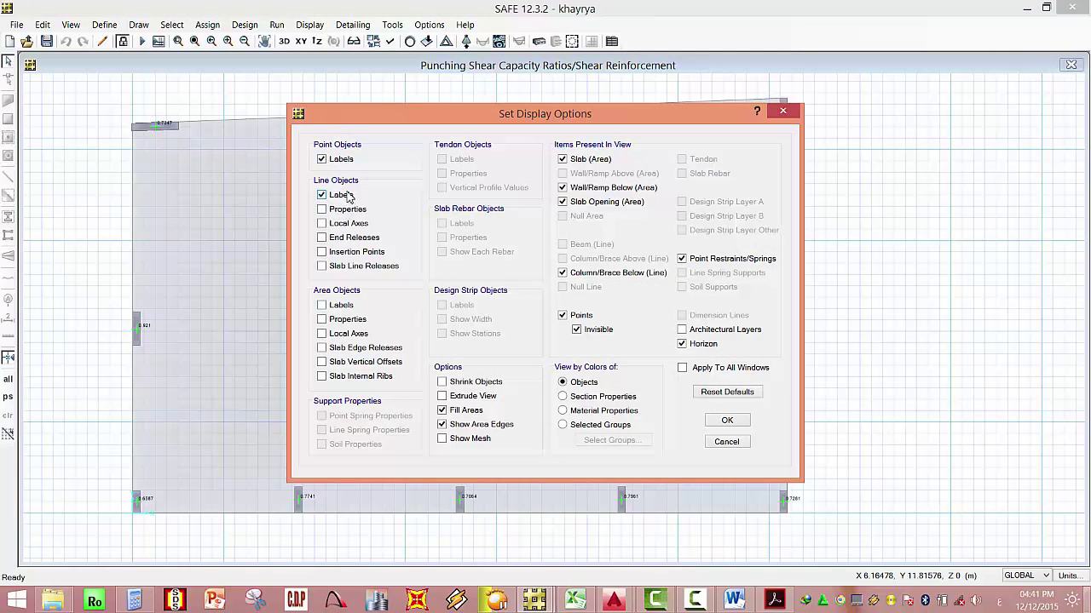
left_click(727, 423)
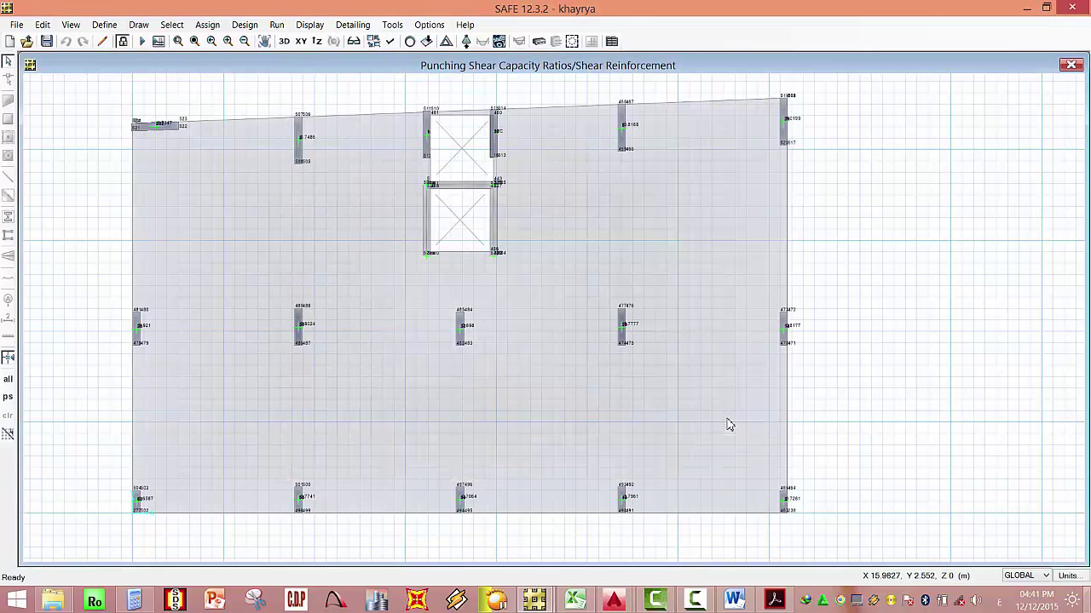
Show the slab model in 3D and look up the assignments and geometry of the corner column's base point, labelled 61.
scroll(280, 336, "up", 2)
scroll(286, 332, "up", 1)
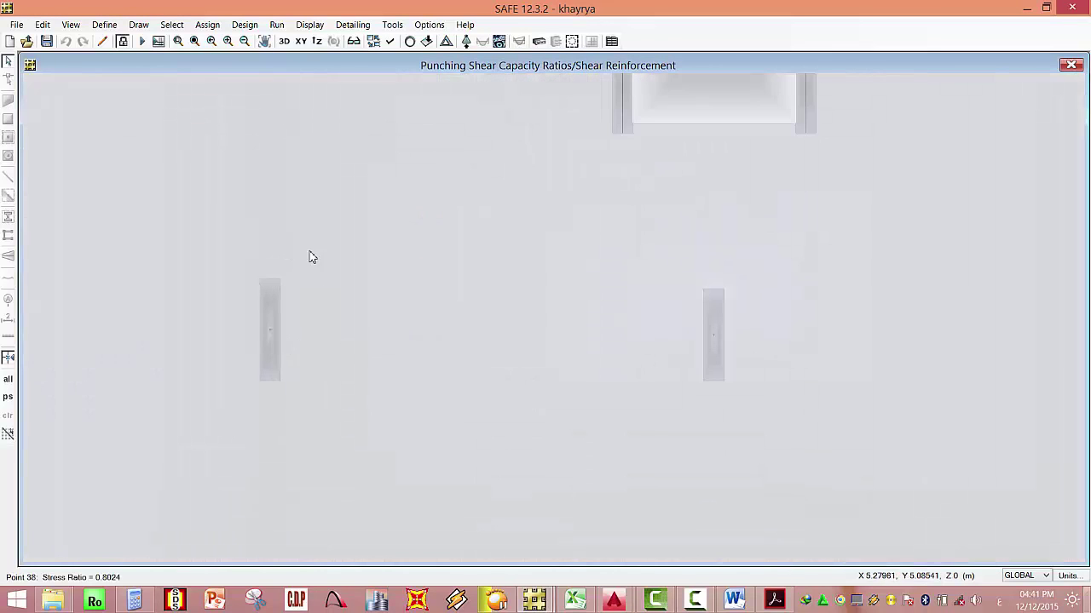
left_click(284, 41)
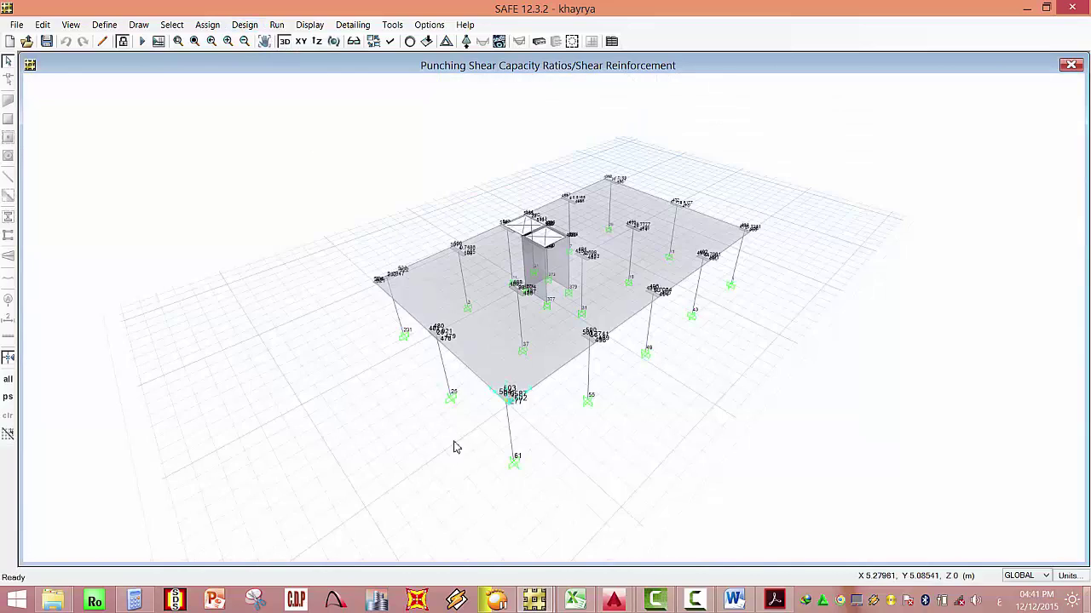
scroll(512, 465, "up", 3)
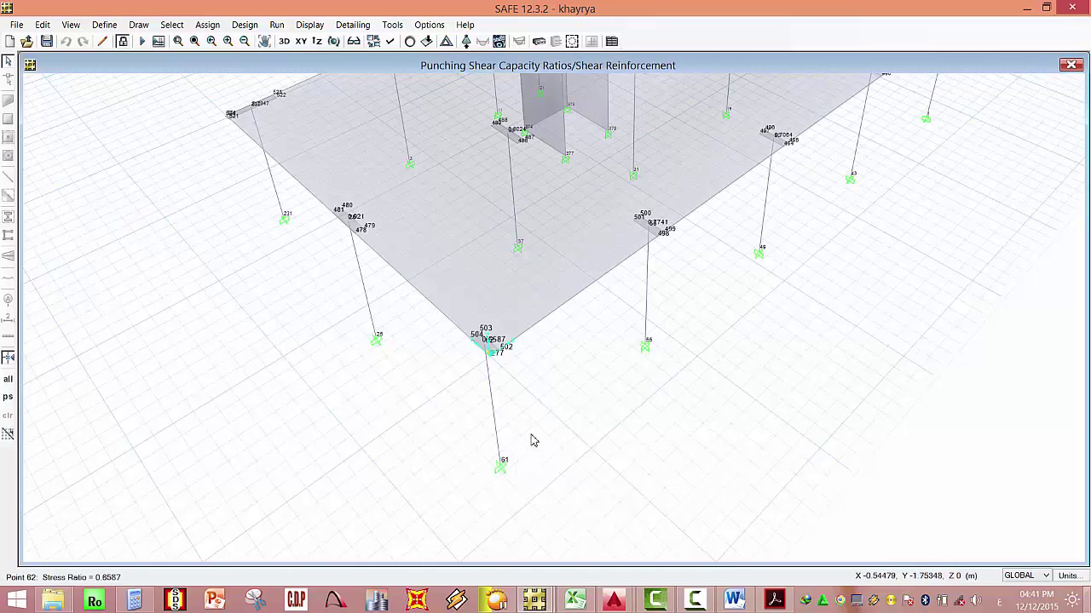
left_click(499, 469)
right_click(501, 468)
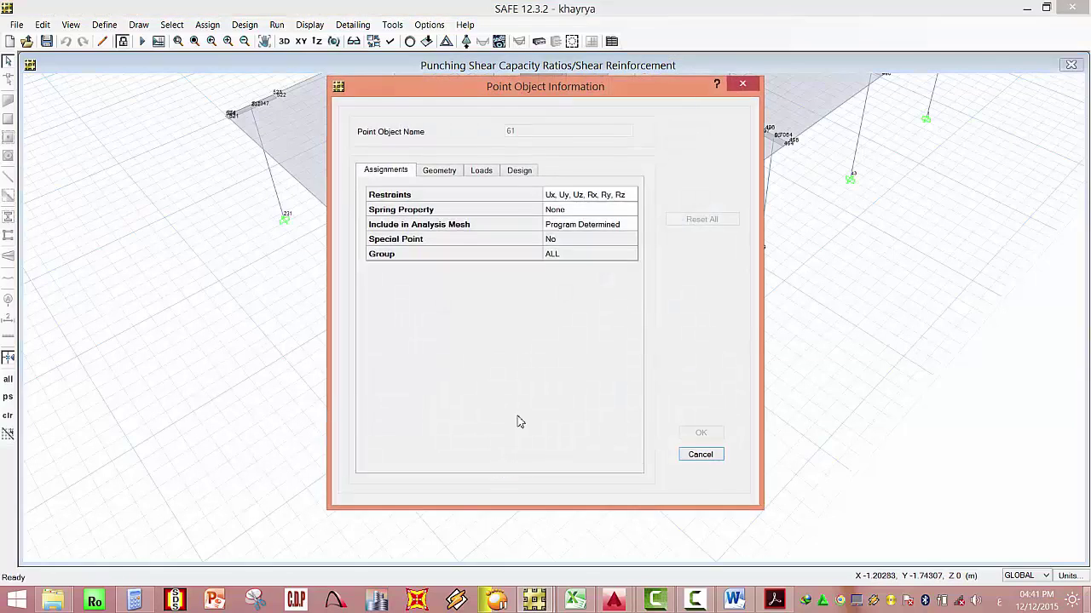
left_click(438, 171)
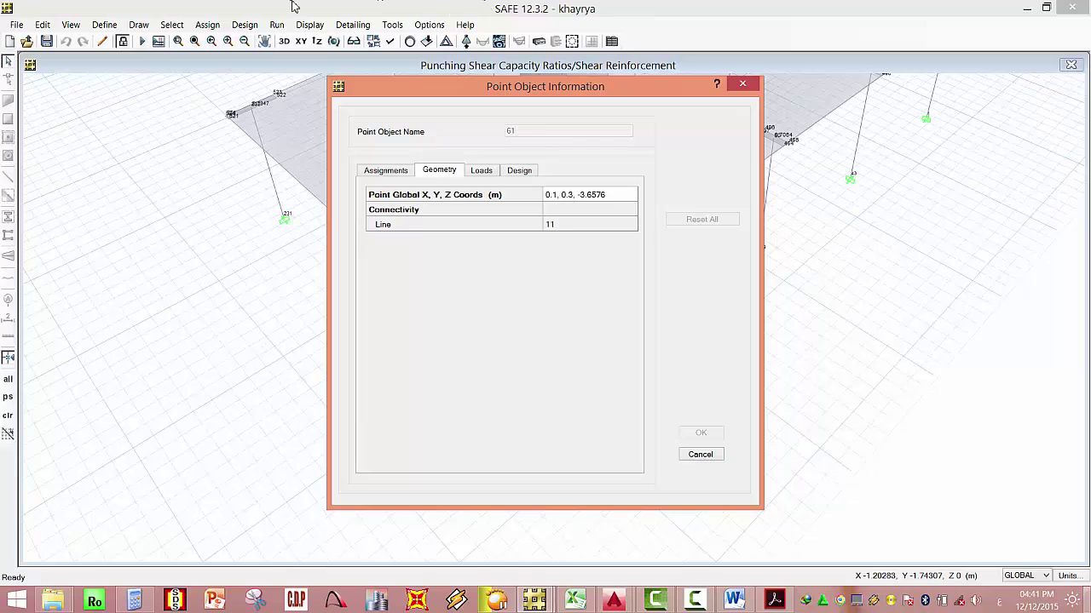
left_click(742, 86)
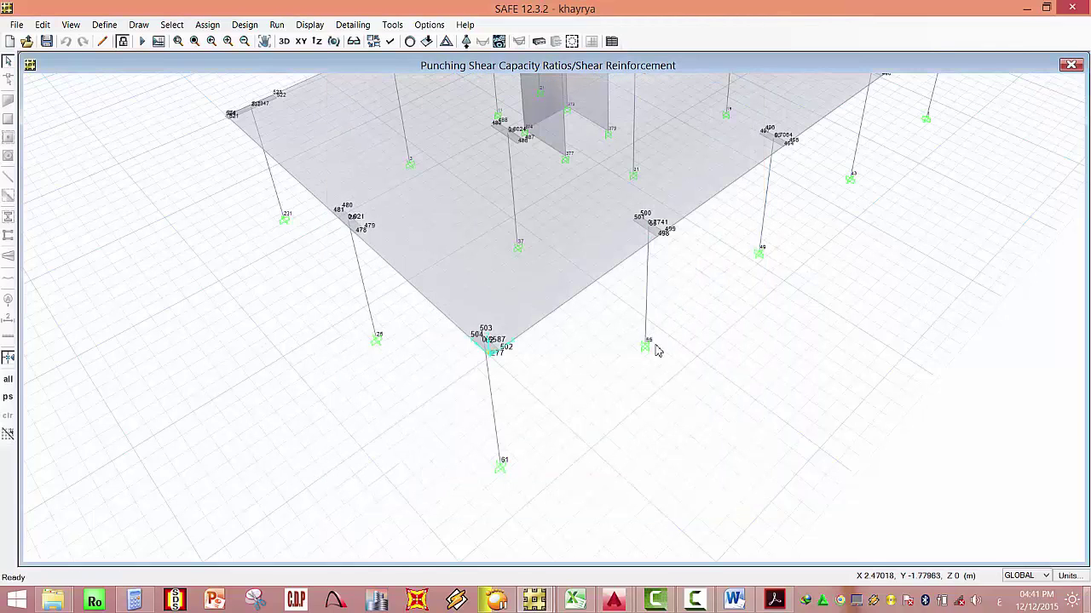
Look up the point object information at the base of the neighbouring edge column, labelled 55.
right_click(648, 340)
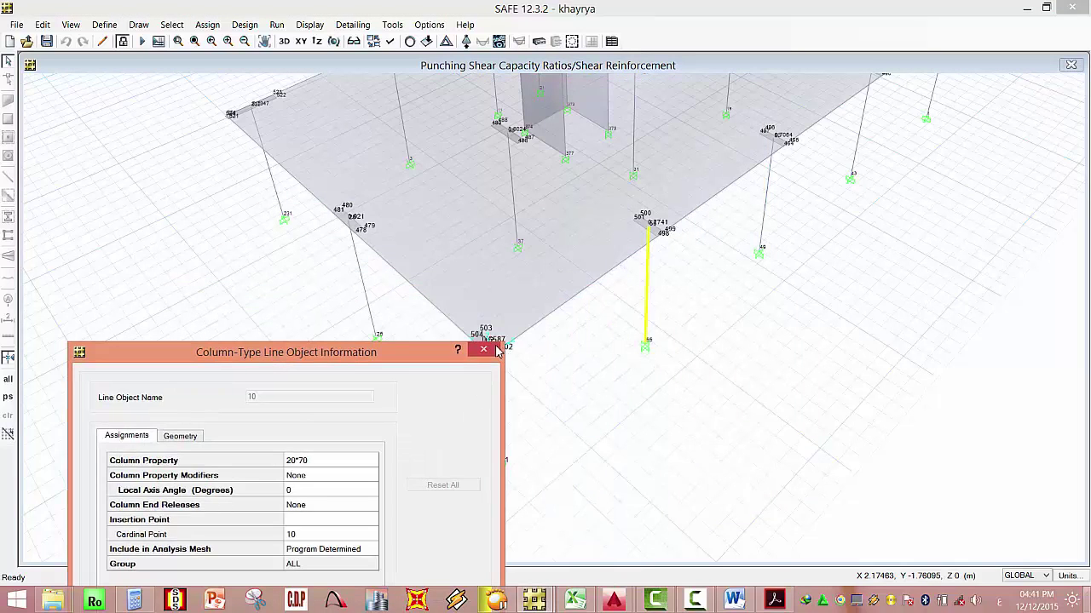
left_click(616, 348)
scroll(647, 348, "up", 5)
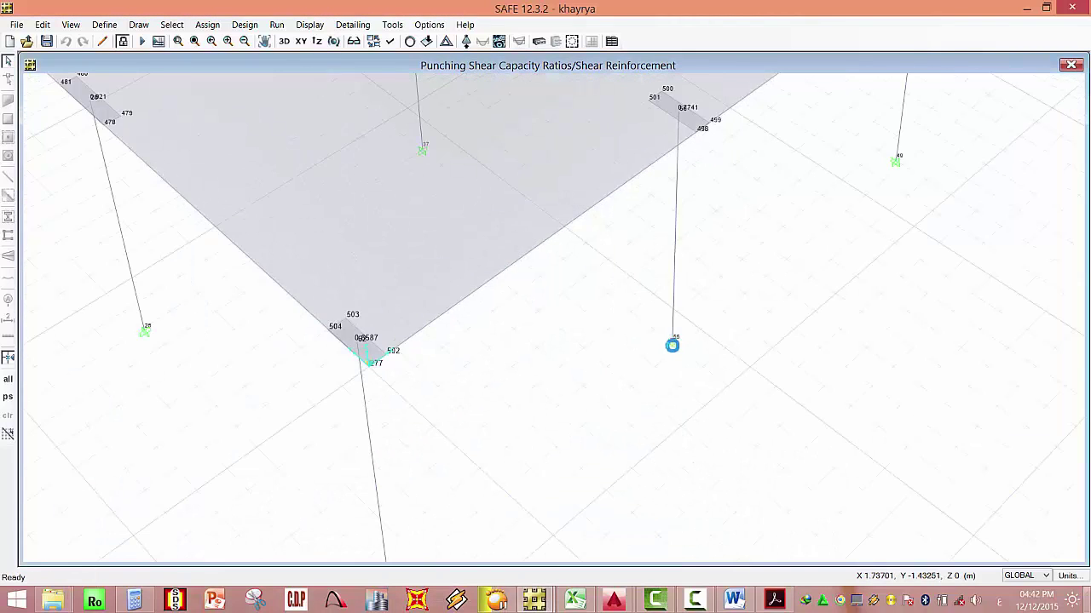
right_click(672, 345)
left_click(673, 343)
right_click(673, 344)
right_click(673, 344)
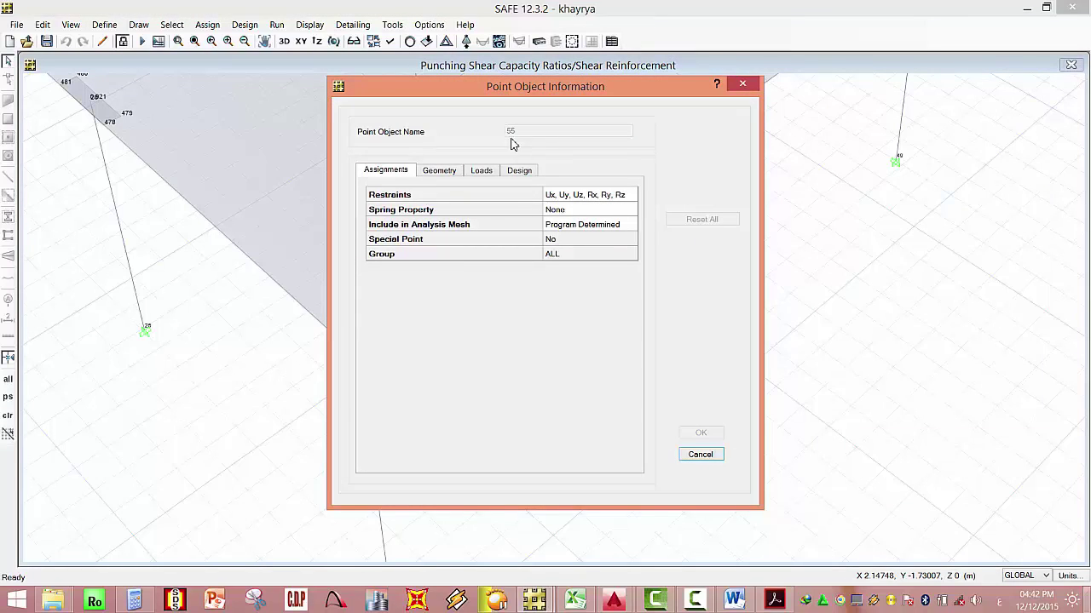
left_click(740, 89)
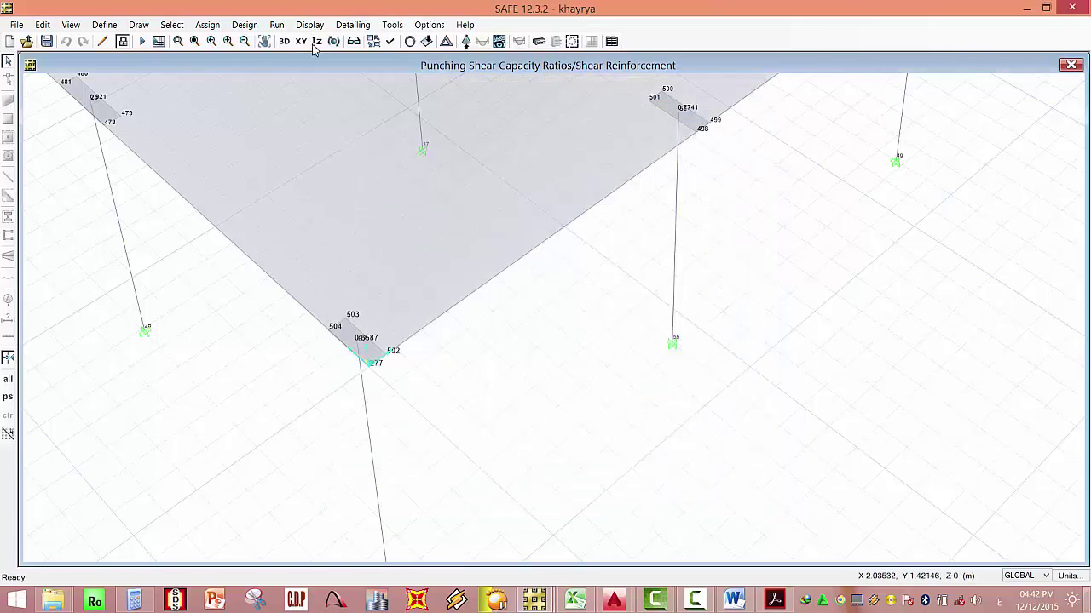
Return the SAFE model to plan view, and go back through the Excel column design sheet to 25-40.DWG in AutoCAD.
left_click(305, 42)
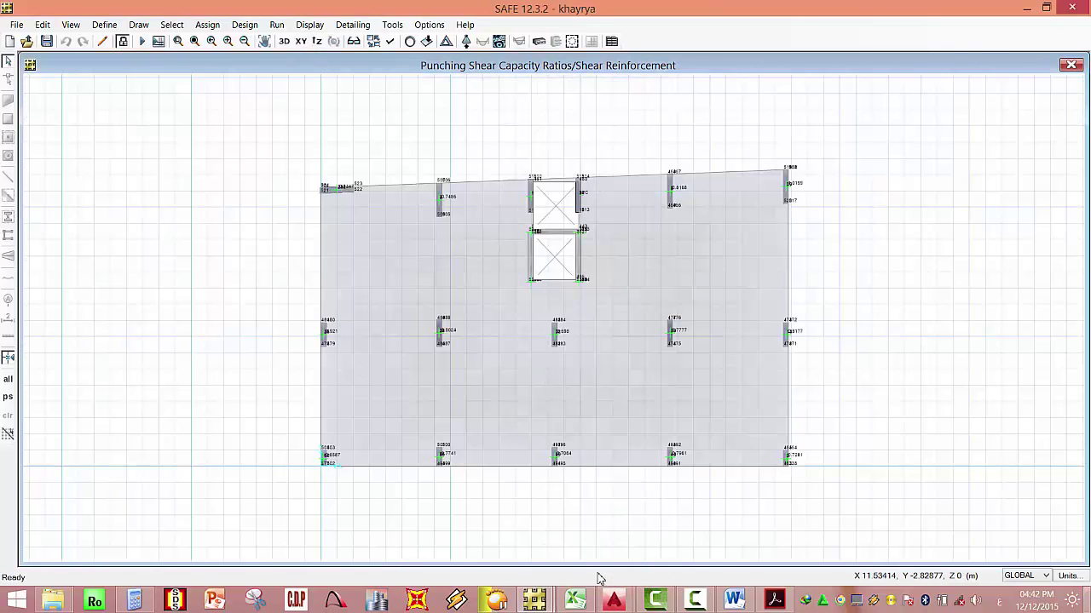
left_click(576, 600)
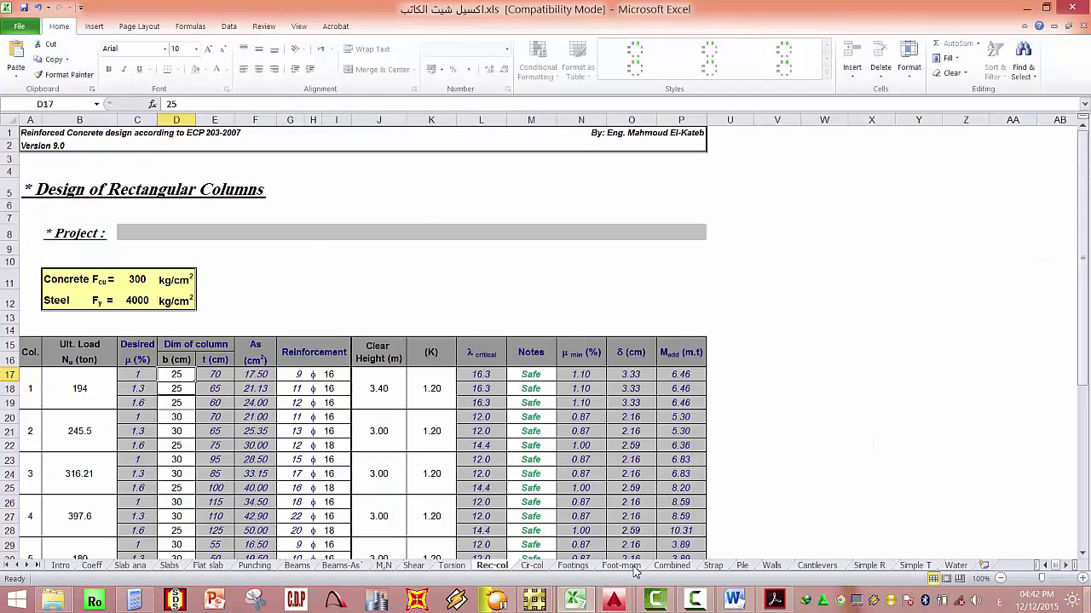
mouse_move(612, 601)
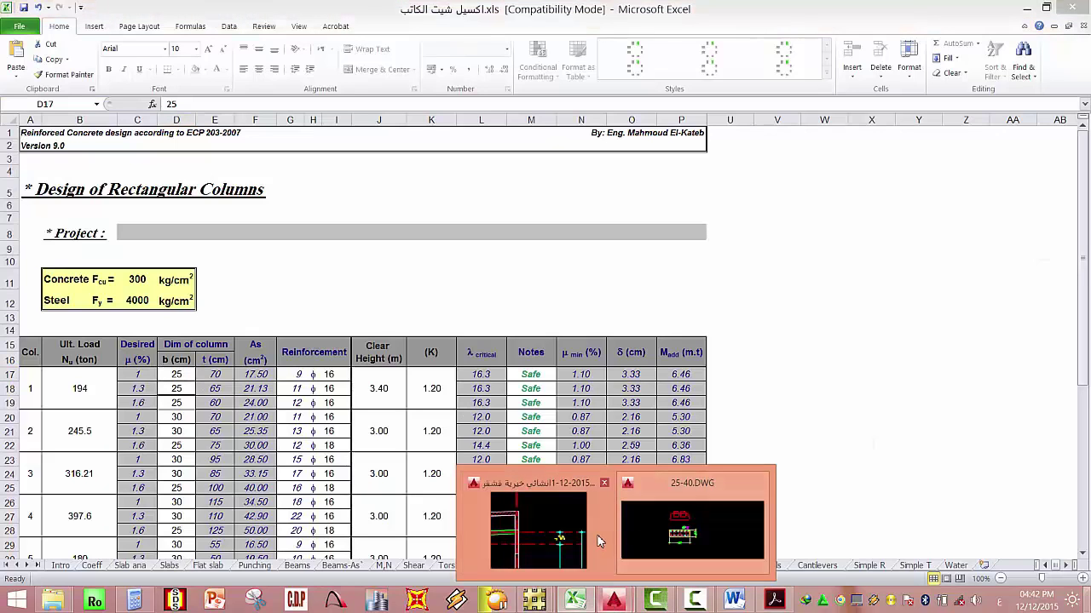
left_click(676, 523)
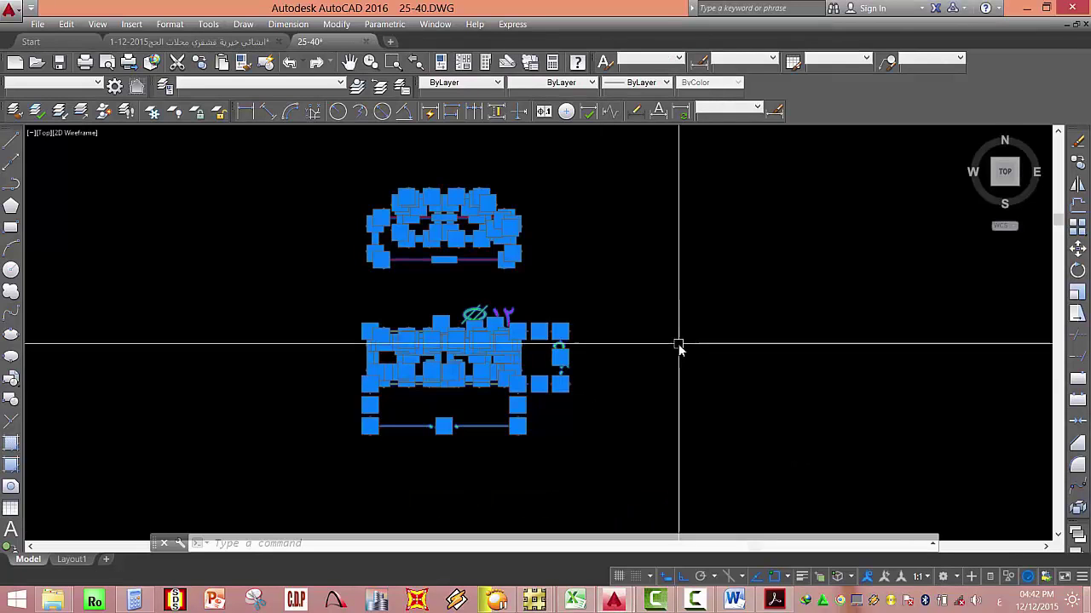
Copy the selected 0.70 by 0.25 column detail into the 1-12-2015 structural drawing, placing it below the column notes.
key("ctrl+c")
left_click(211, 38)
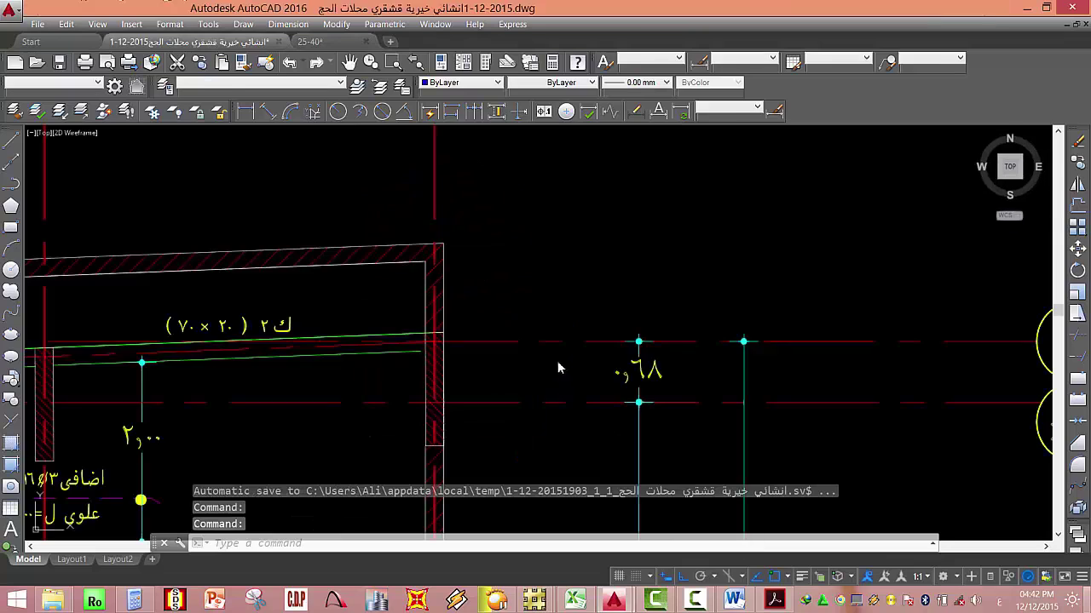
key("ctrl+v")
scroll(477, 290, "down", 6)
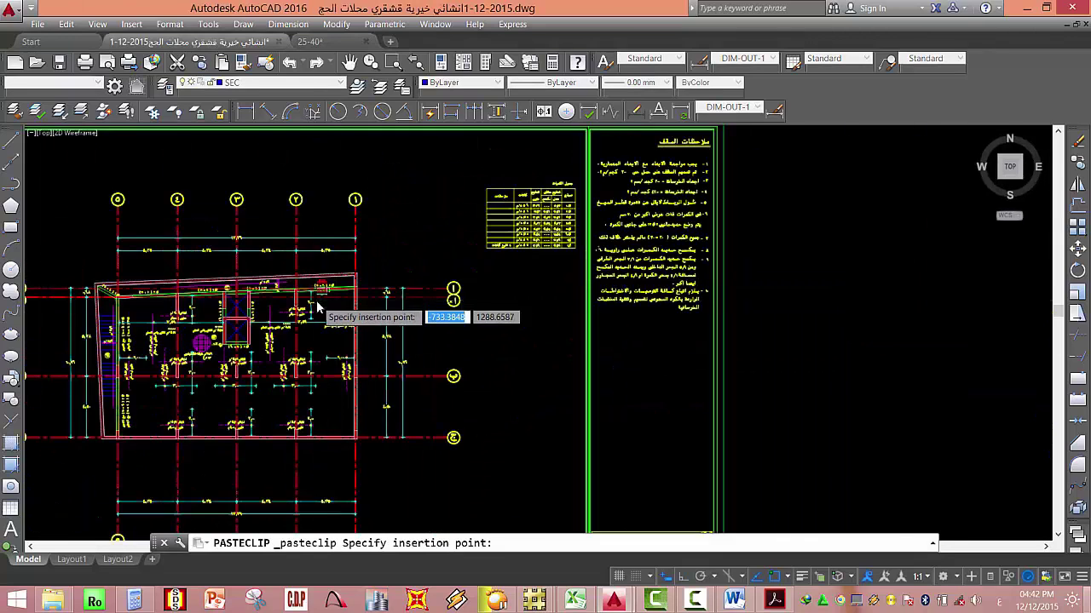
scroll(516, 190, "up", 10)
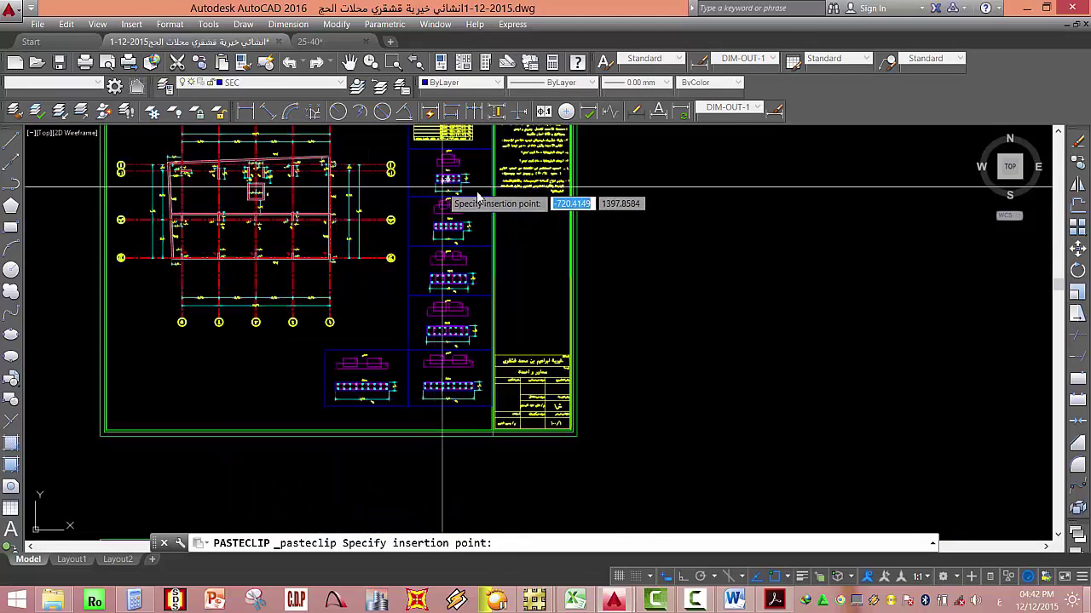
left_click(573, 347)
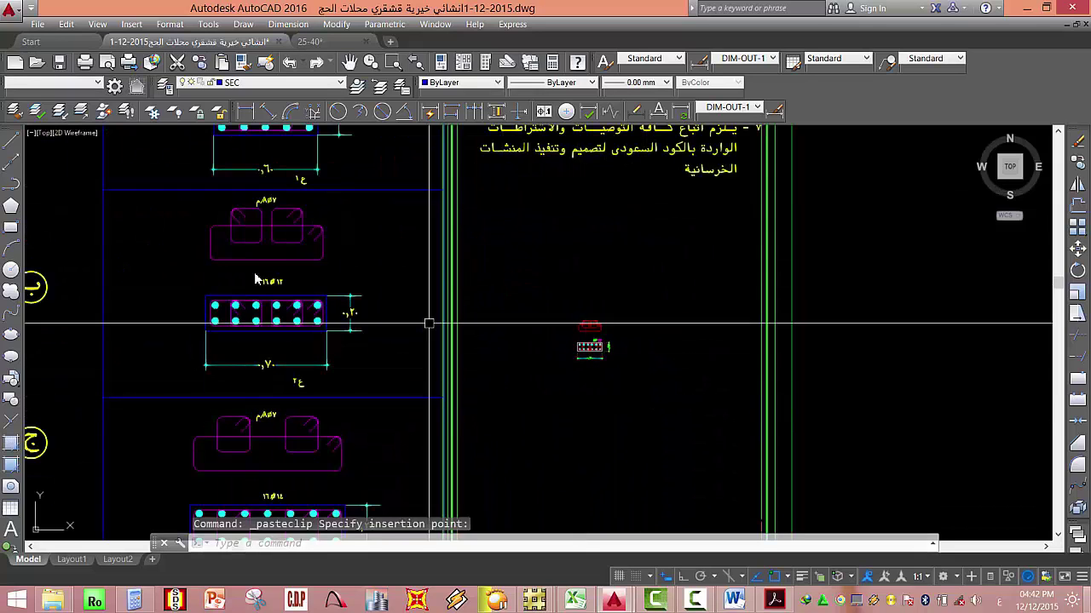
Check the drawn depth of the existing 0.70 by 0.20 column section with a temporary linear dimension.
scroll(303, 334, "down", 5)
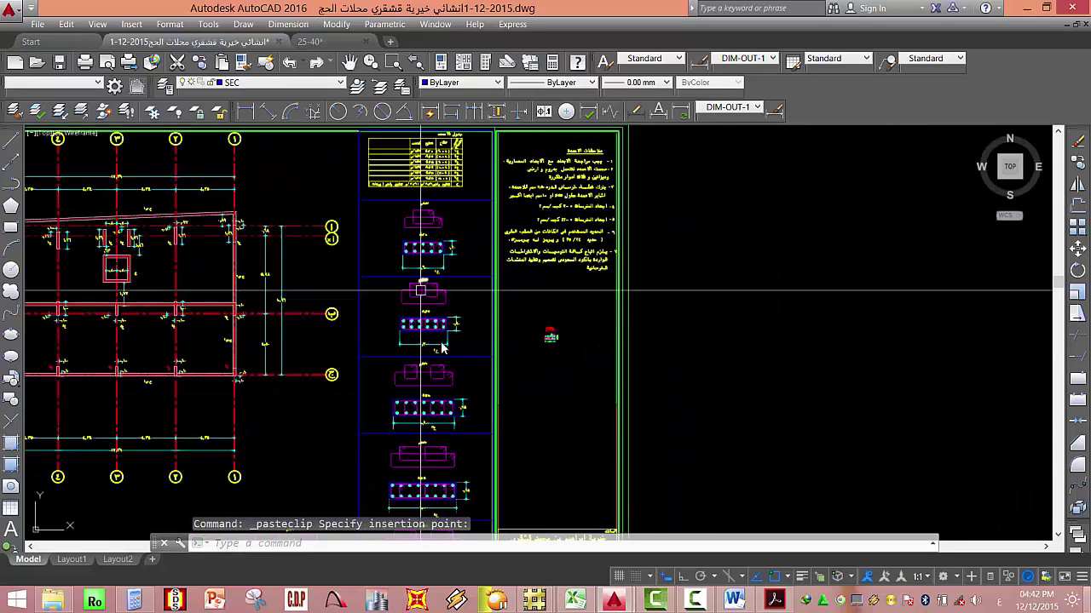
scroll(483, 304, "up", 7)
scroll(483, 304, "up", 2)
left_click(483, 304)
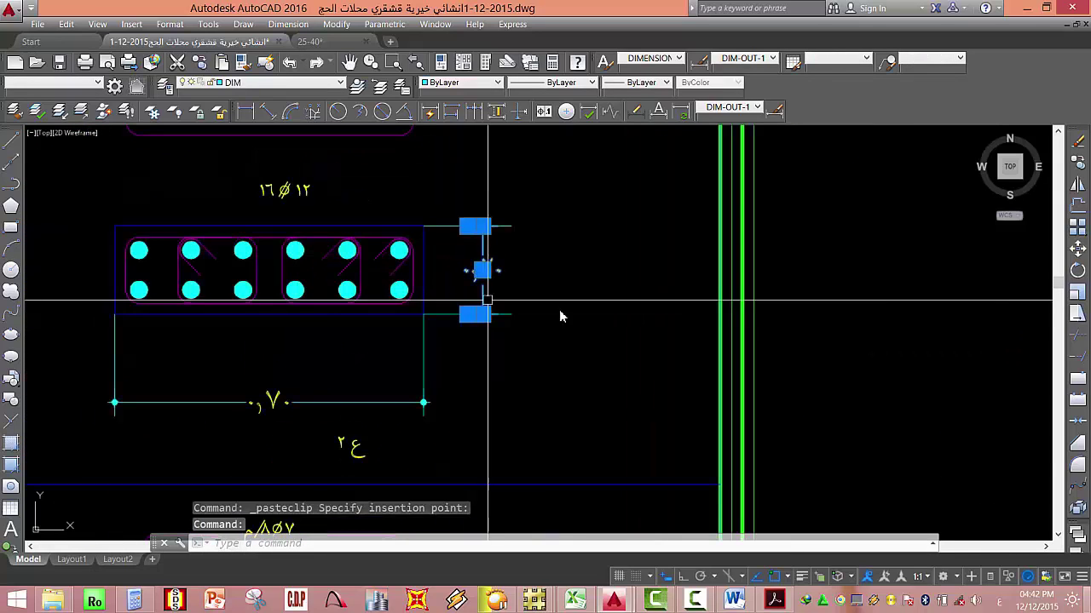
left_click(247, 111)
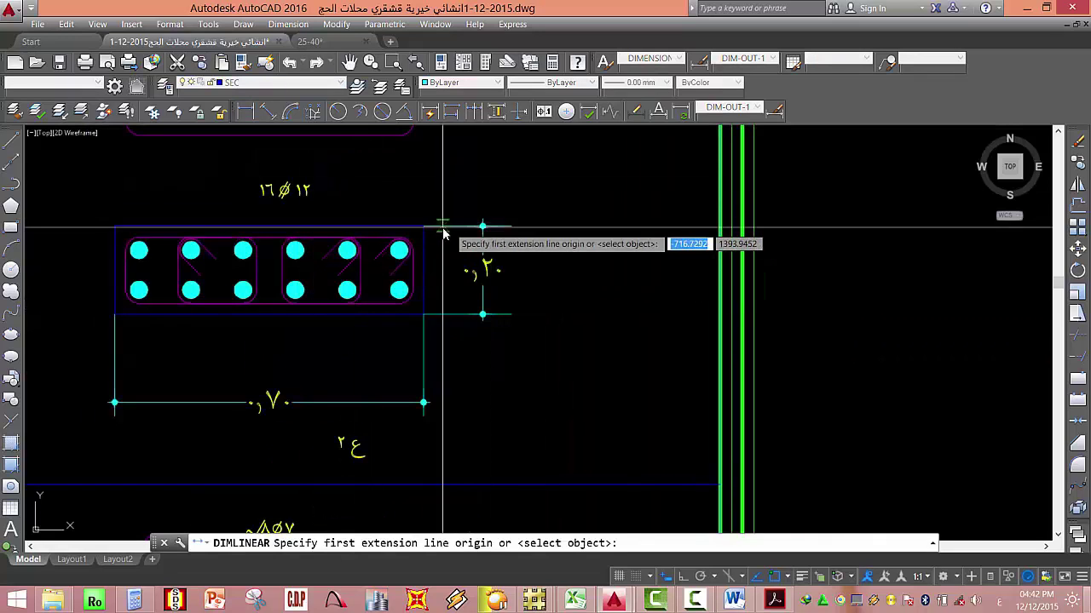
left_click(441, 228)
left_click(441, 317)
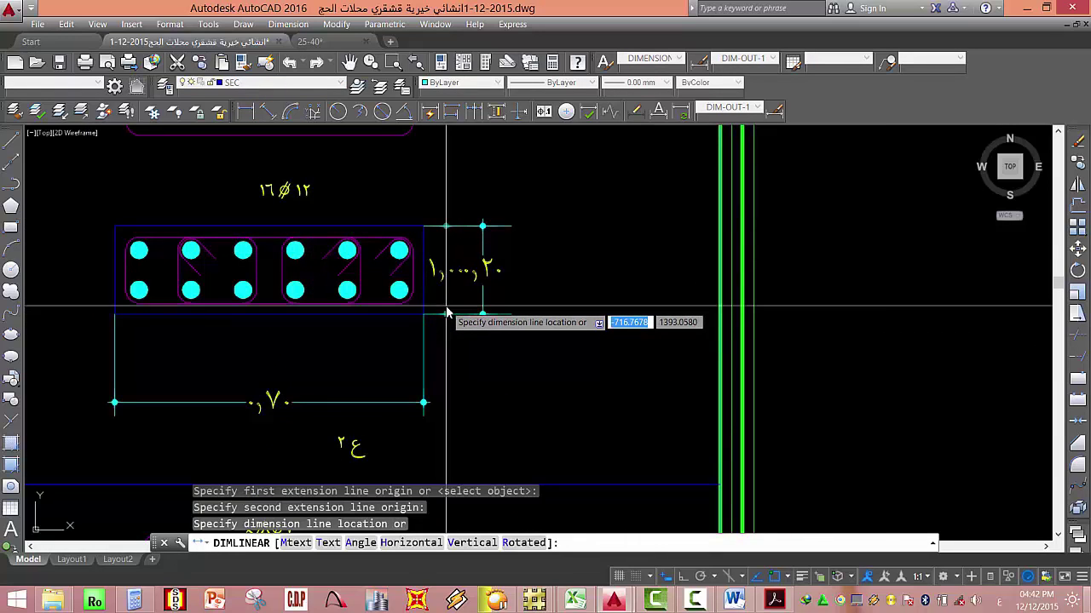
scroll(445, 315, "up", 2)
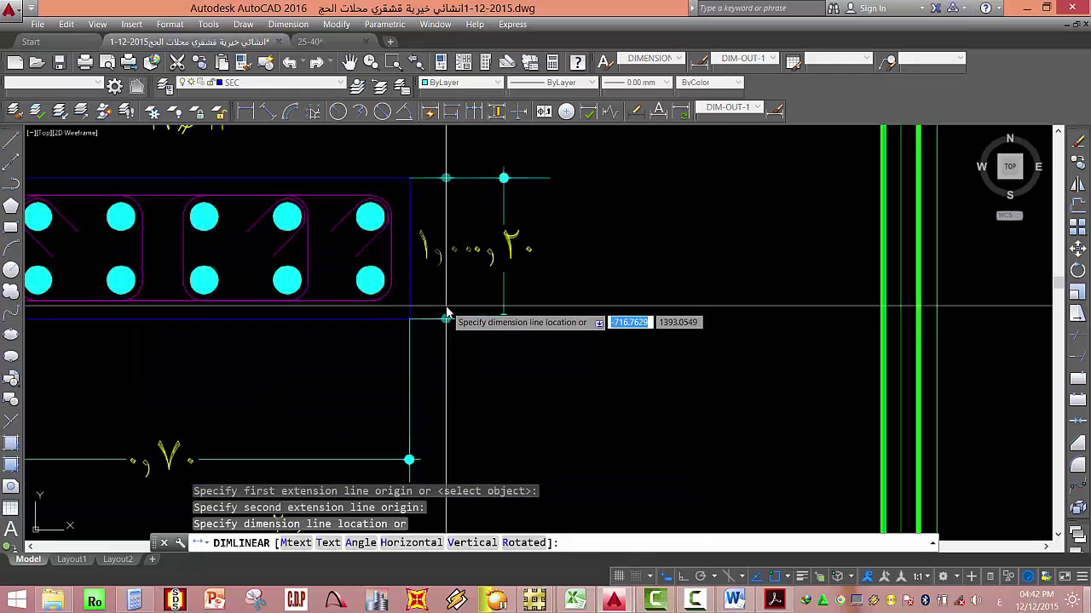
scroll(596, 304, "down", 4)
key("Escape")
key("Escape")
key("Escape")
left_click(579, 289)
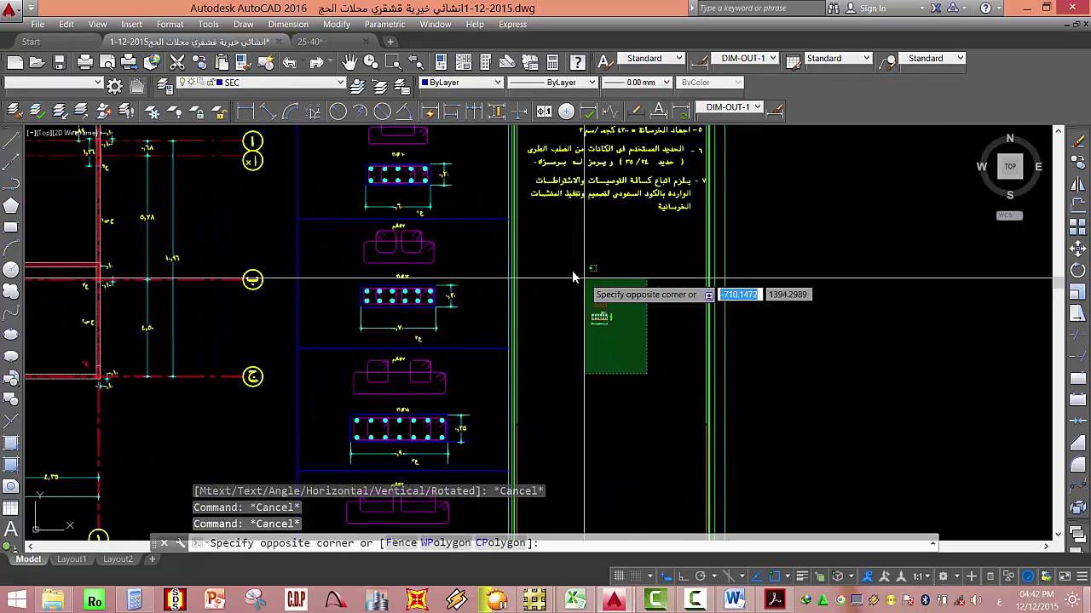
type("سؤ")
key("Return")
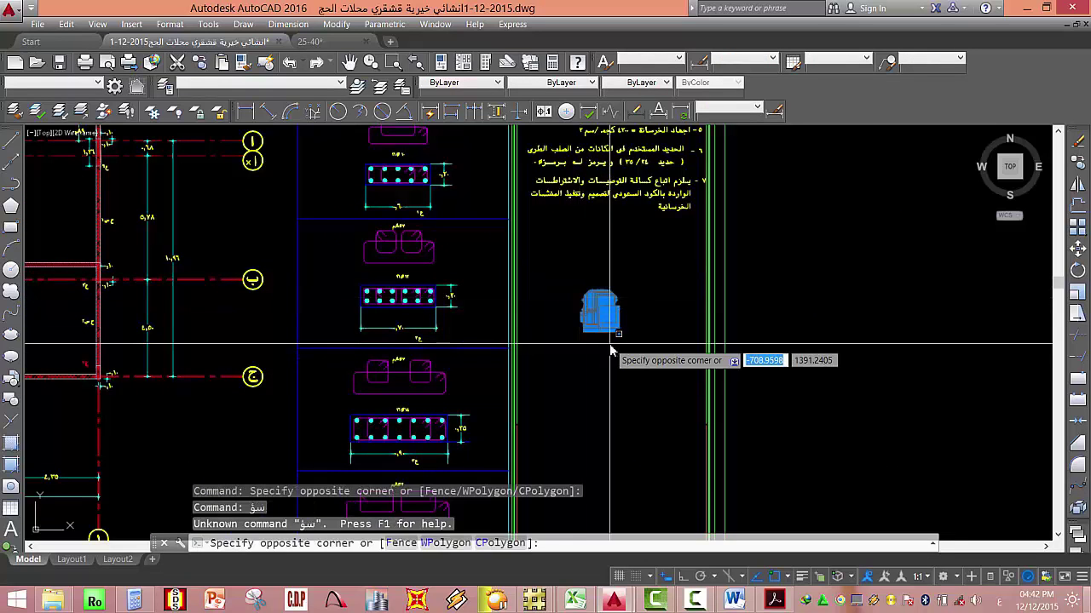
left_click(624, 373)
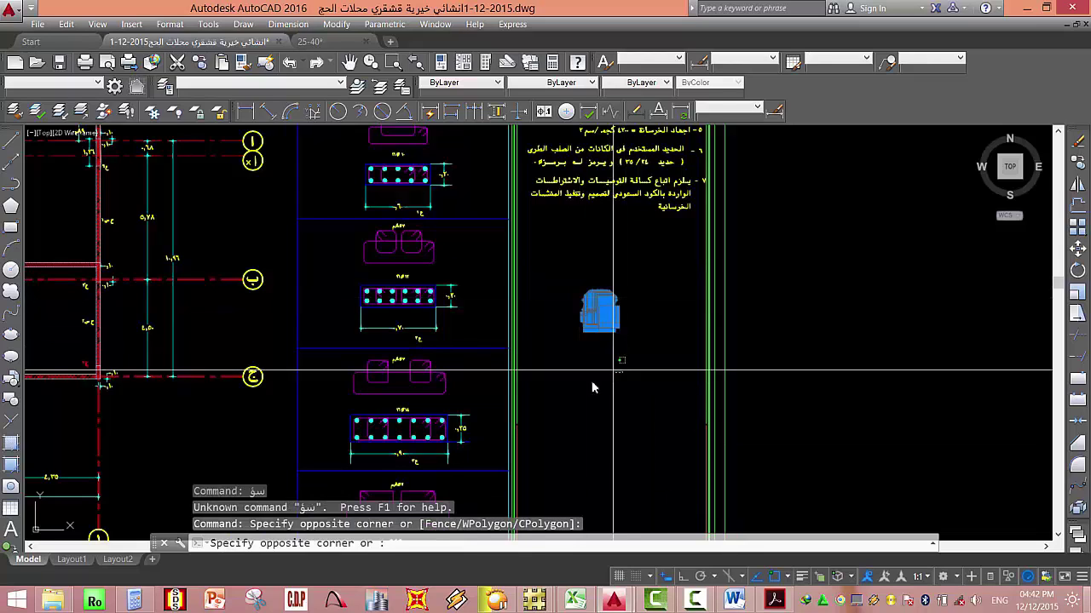
left_click(584, 398)
type("sc")
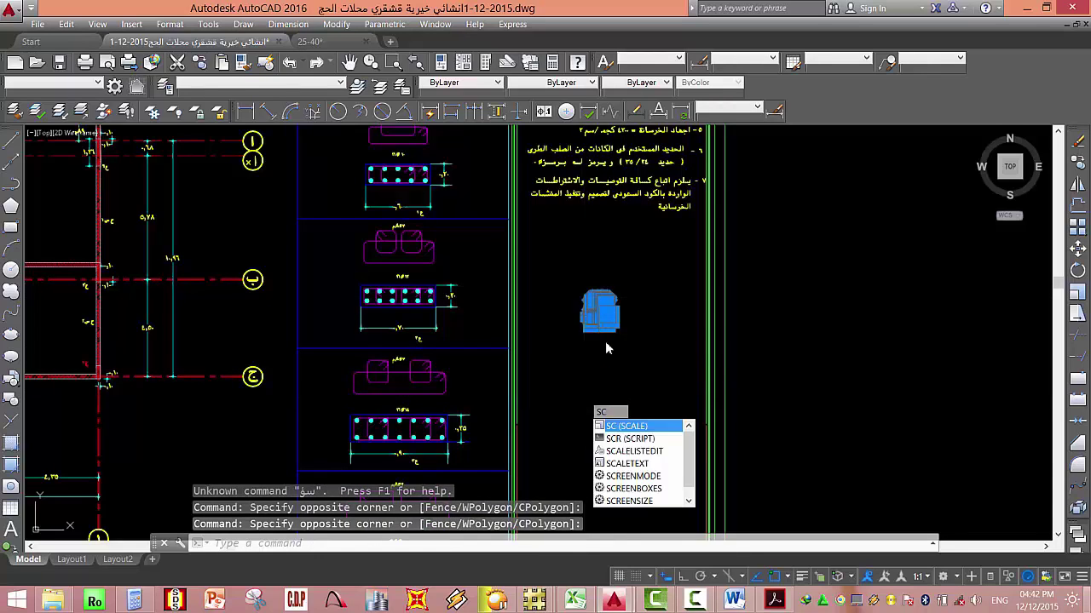
key("Escape")
key("Escape")
key("Escape")
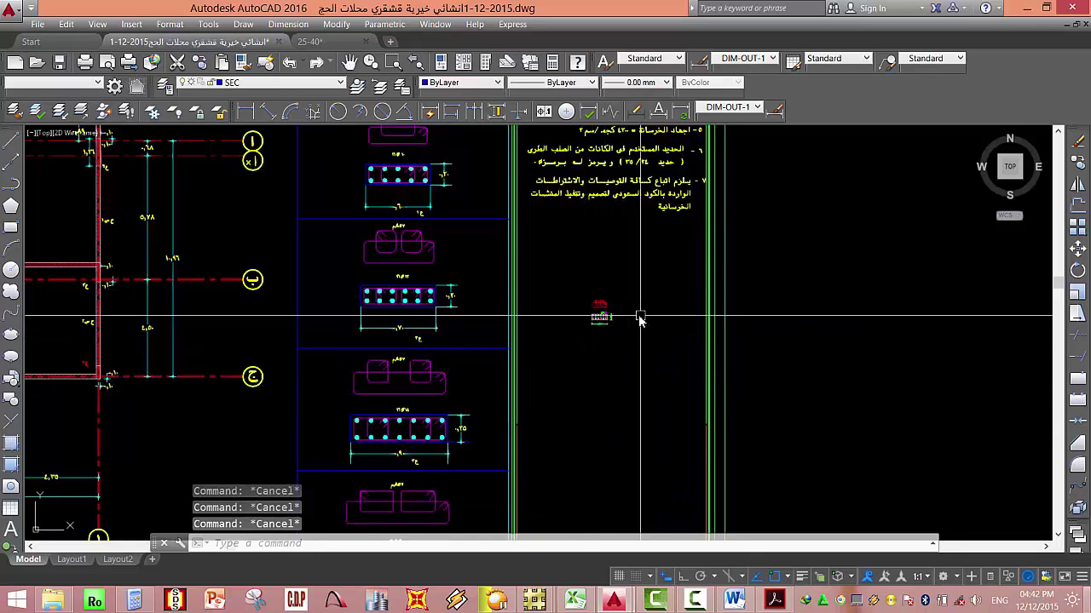
Erase the old depth and width dimensions of the pasted column section.
scroll(596, 317, "up", 3)
left_click(569, 292)
left_click(551, 342)
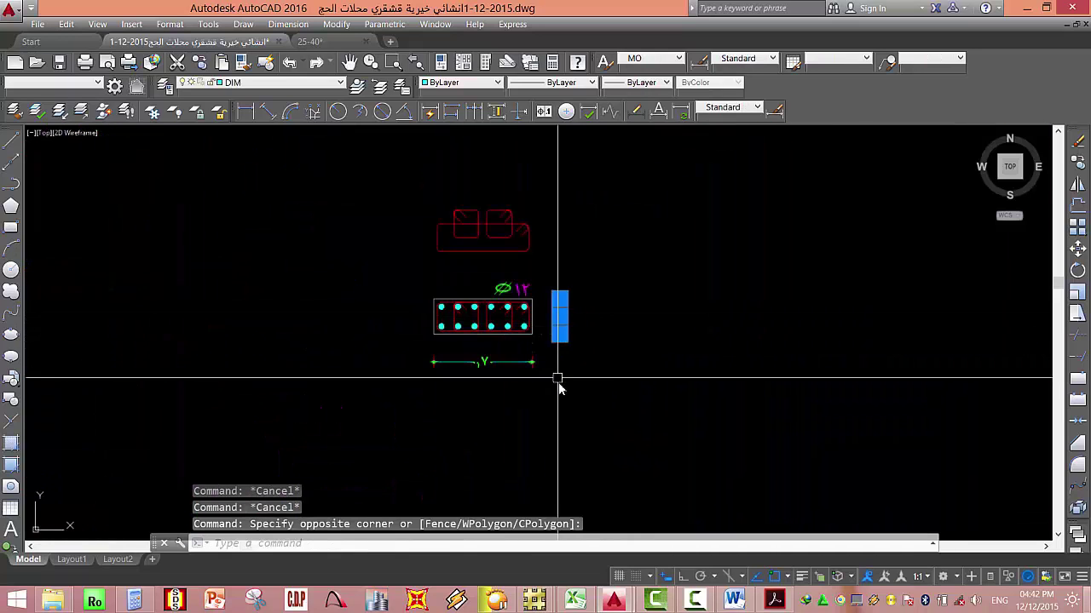
left_click(516, 409)
left_click(484, 358)
key("Delete")
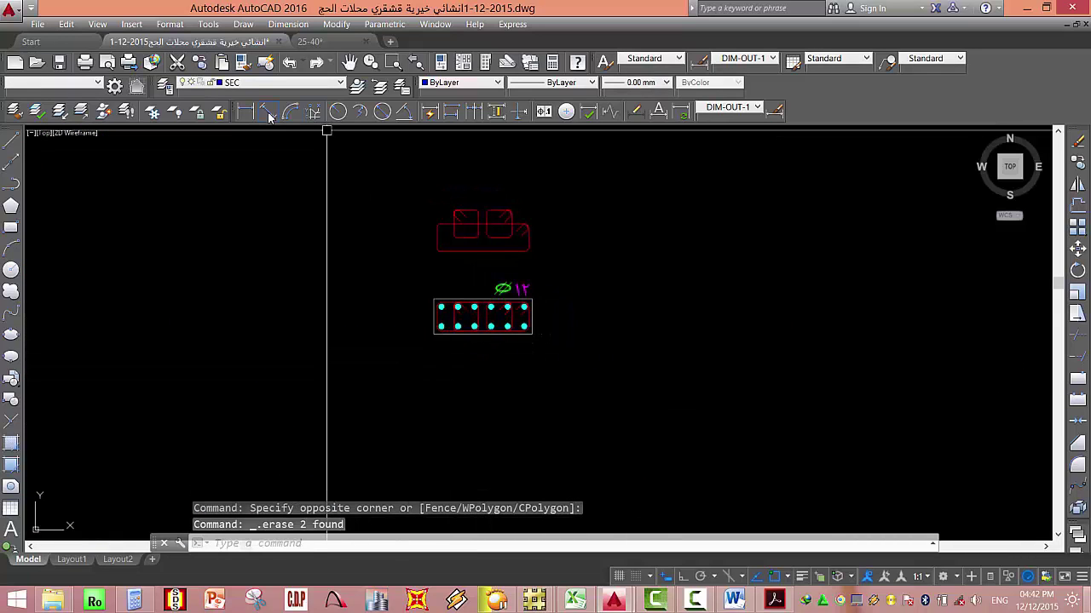
Add linear dimensions for the depth and width of the pasted column section, placed beside and below it.
left_click(245, 112)
scroll(554, 306, "up", 4)
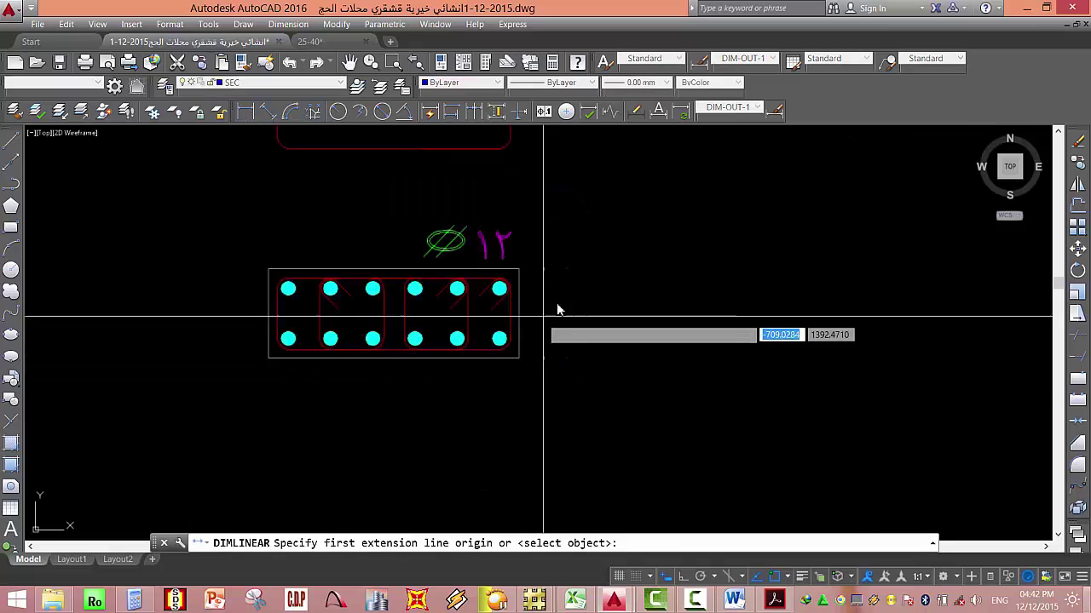
left_click(518, 270)
left_click(516, 359)
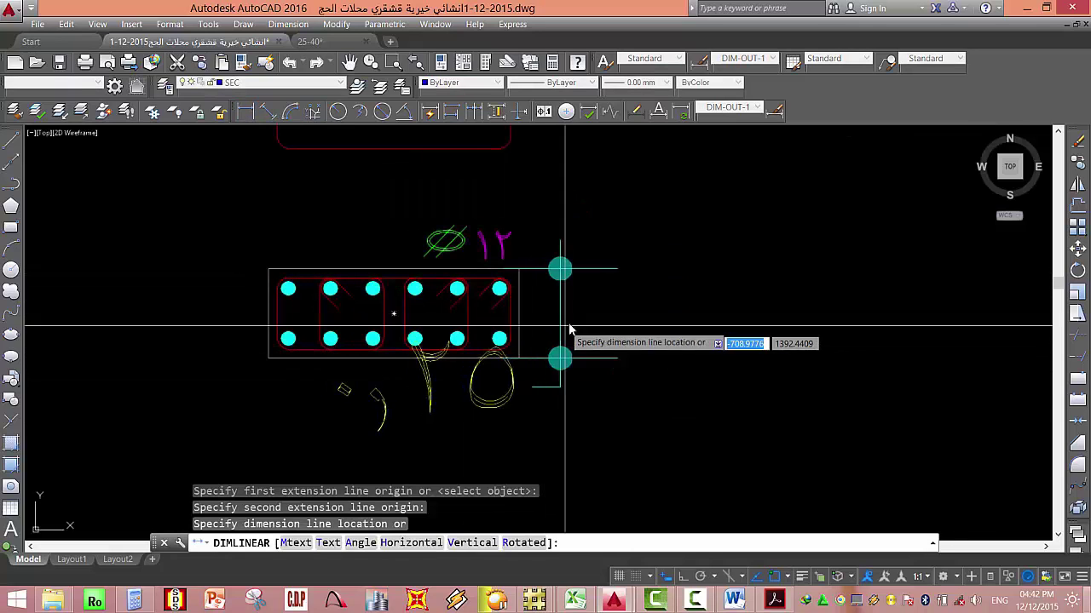
left_click(620, 322)
key("Return")
left_click(517, 358)
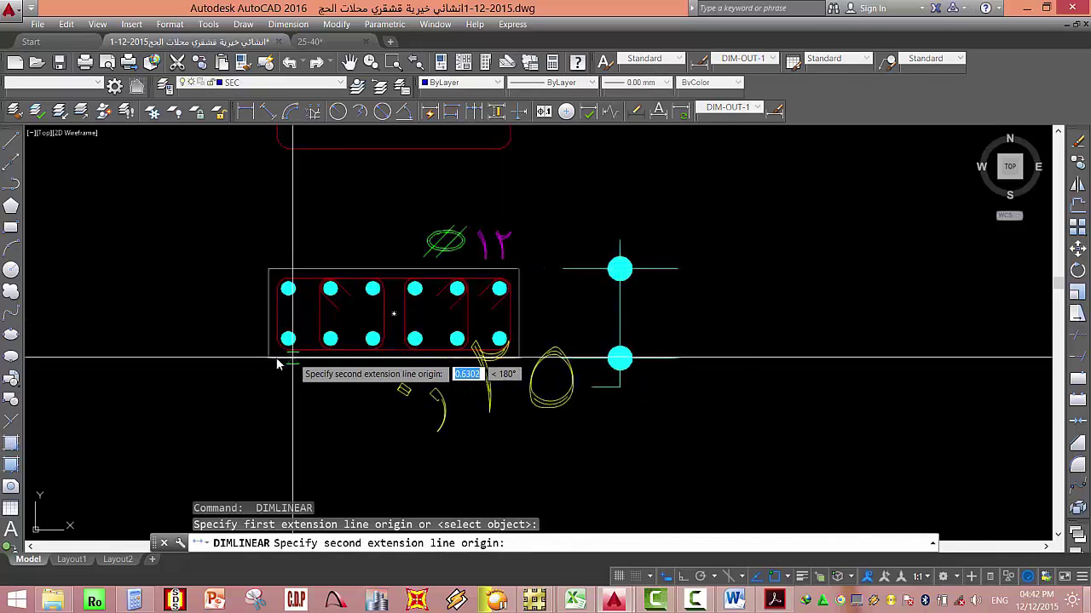
left_click(269, 359)
scroll(288, 392, "down", 2)
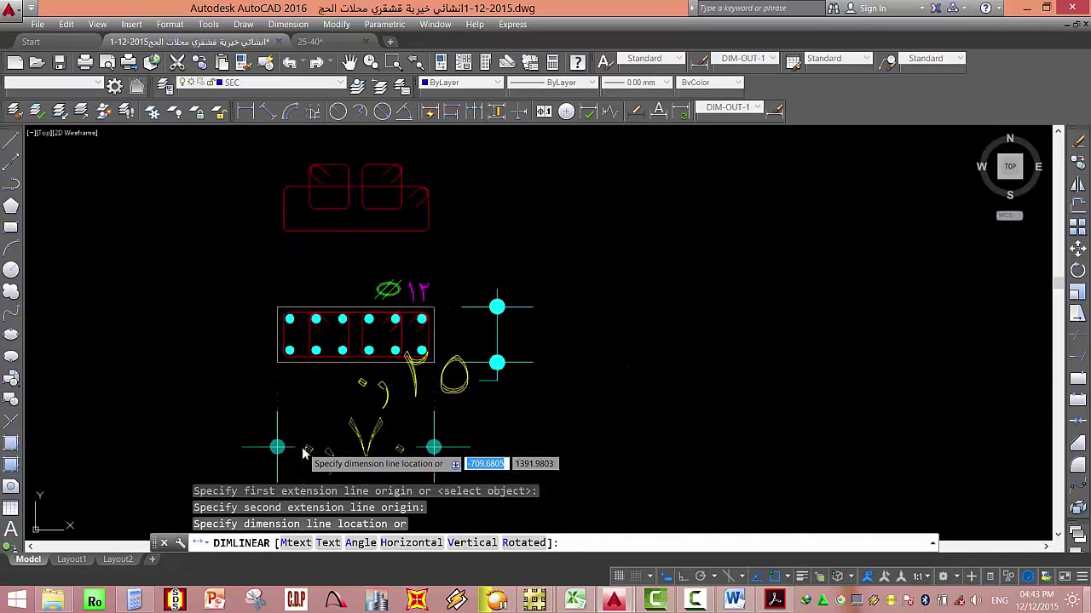
left_click(306, 450)
key("Escape")
scroll(506, 378, "down", 2)
key("Escape")
scroll(510, 383, "down", 2)
scroll(486, 396, "up", 3)
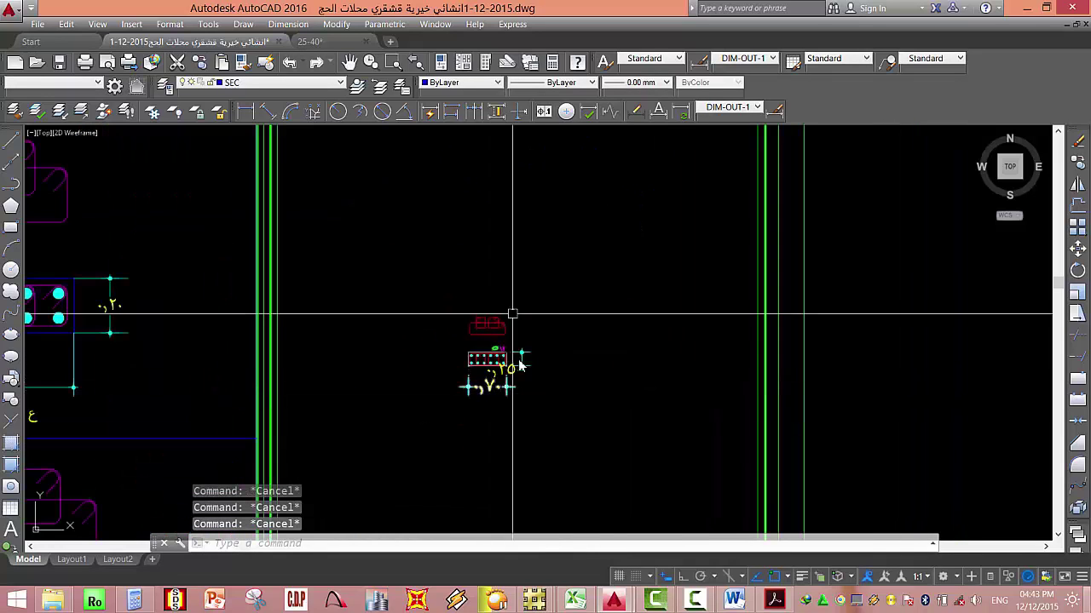
Stretch the upper part of the pasted section, including its upper bars and the stirrup detail above, 0.05 straight down.
scroll(557, 334, "up", 5)
scroll(559, 349, "down", 2)
left_click(561, 344)
left_click(353, 190)
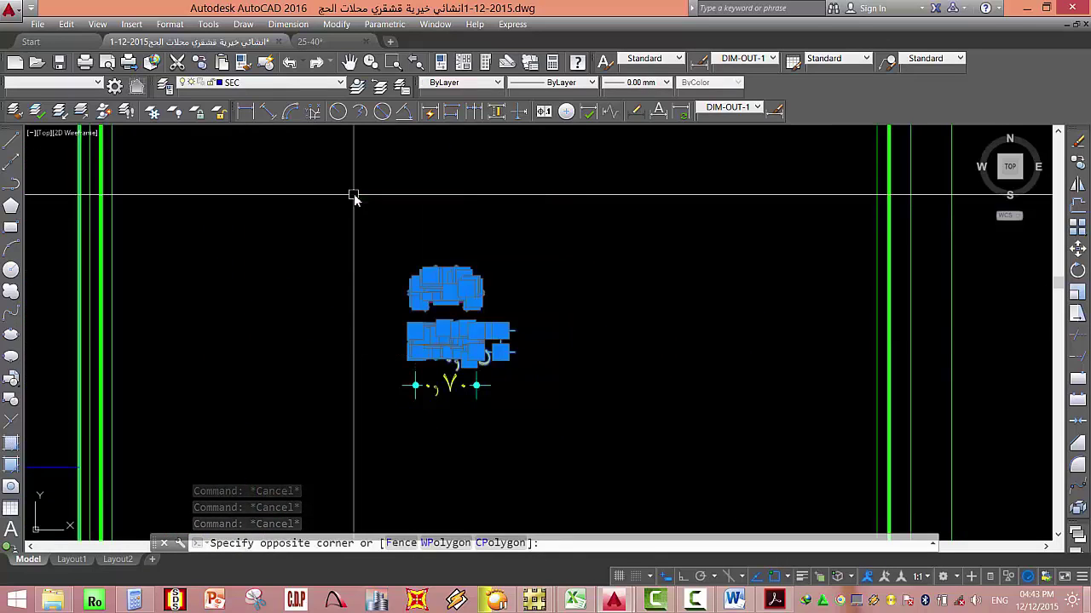
type("s")
key("Return")
left_click(629, 387)
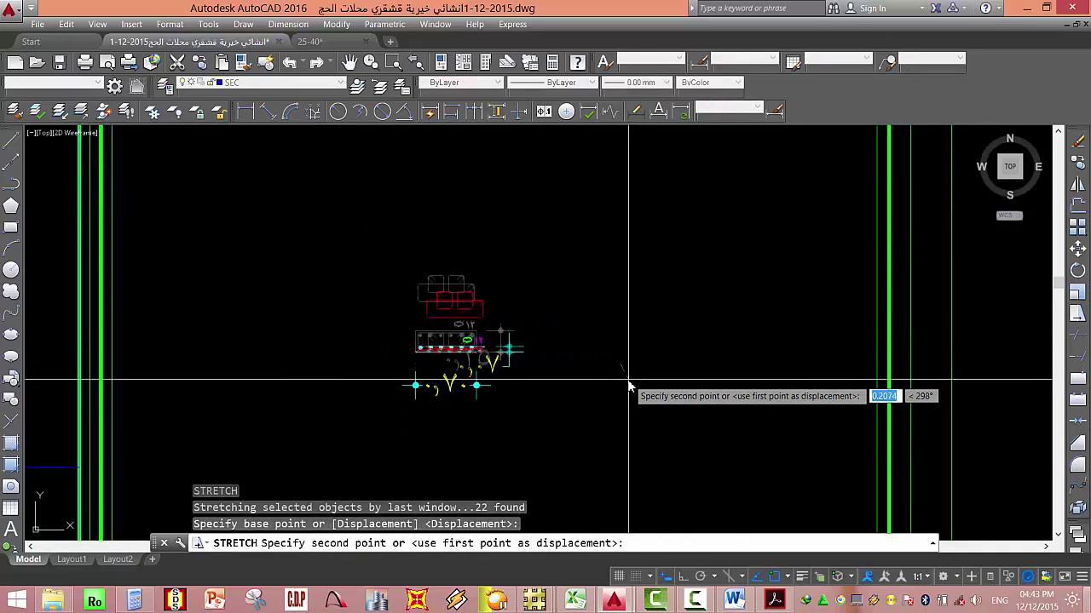
scroll(628, 382, "up", 2)
key("F8")
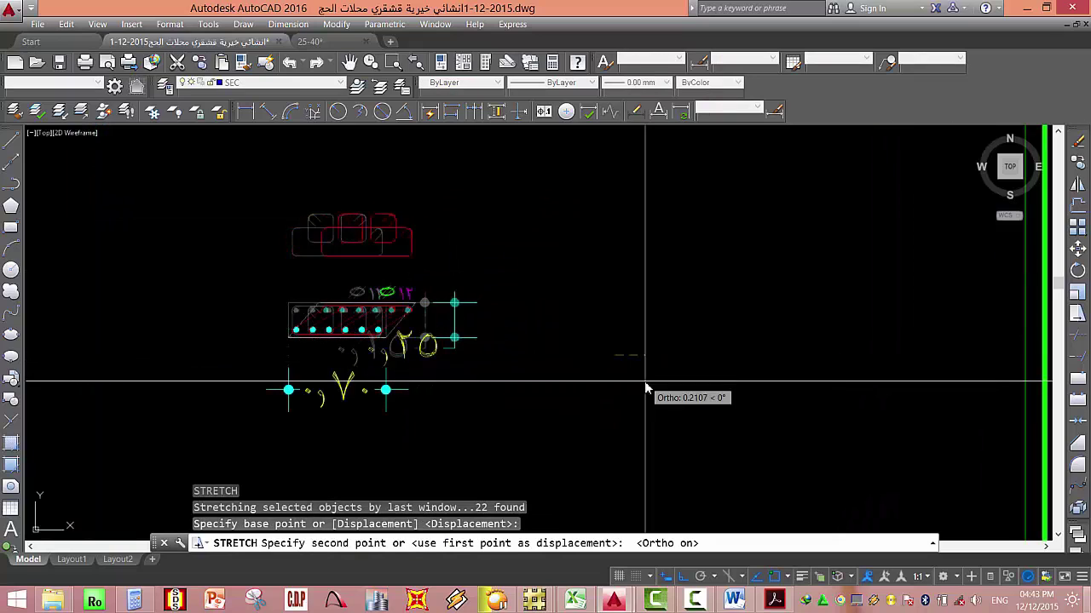
type("0.05")
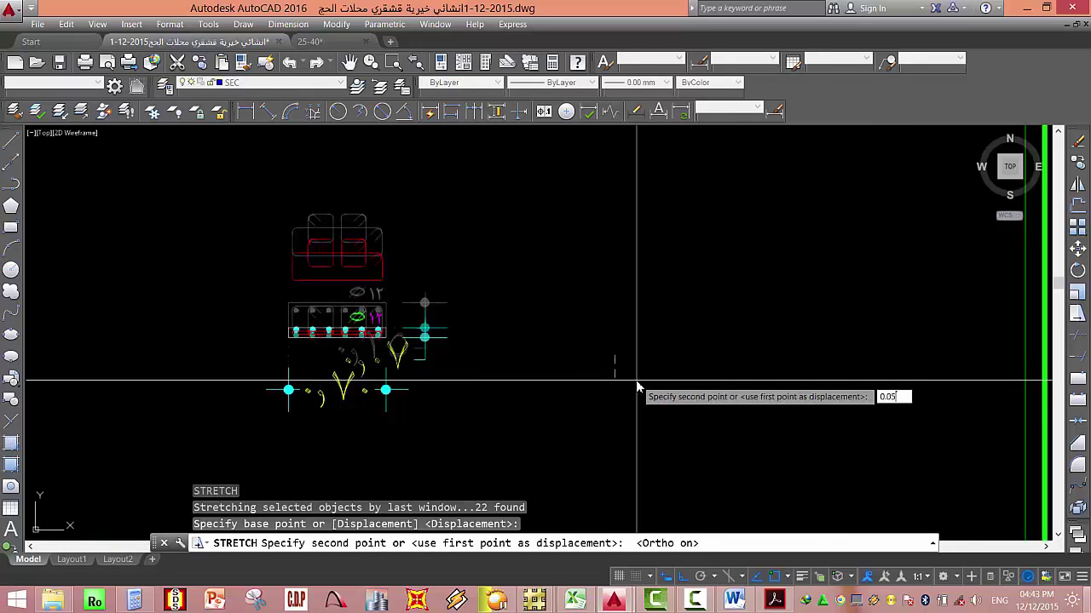
key("Return")
scroll(470, 304, "up", 3)
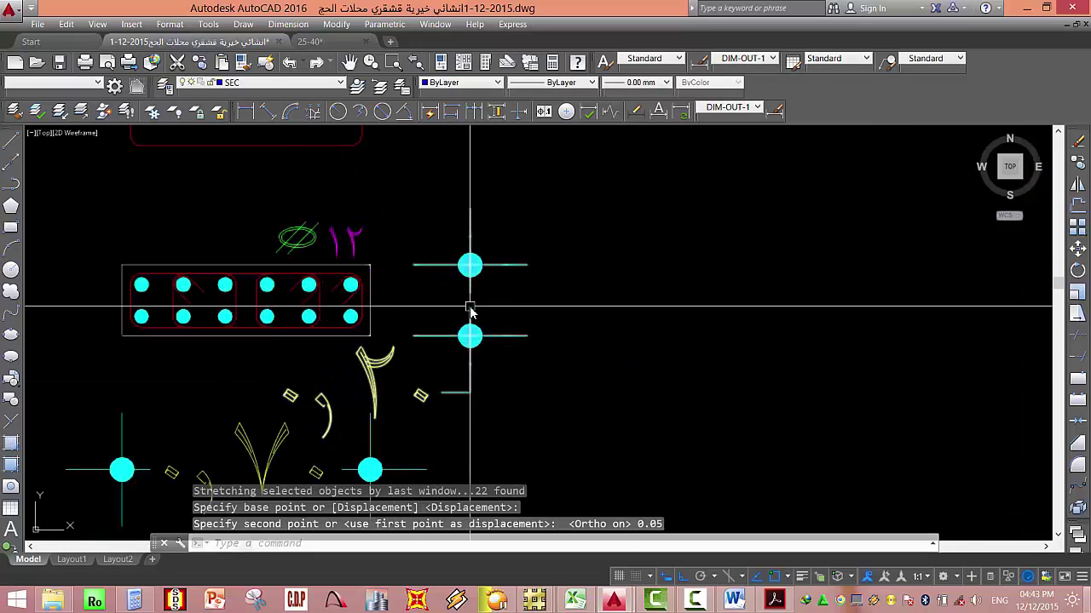
Erase the Ø12 bar label above the pasted column section.
scroll(428, 304, "down", 8)
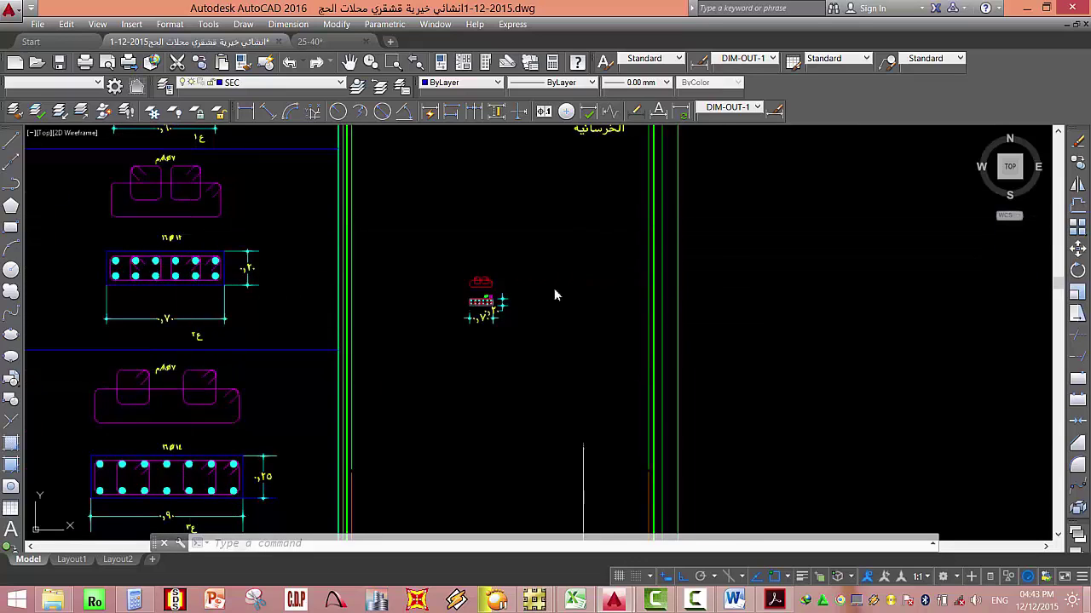
scroll(554, 290, "up", 8)
left_click(555, 342)
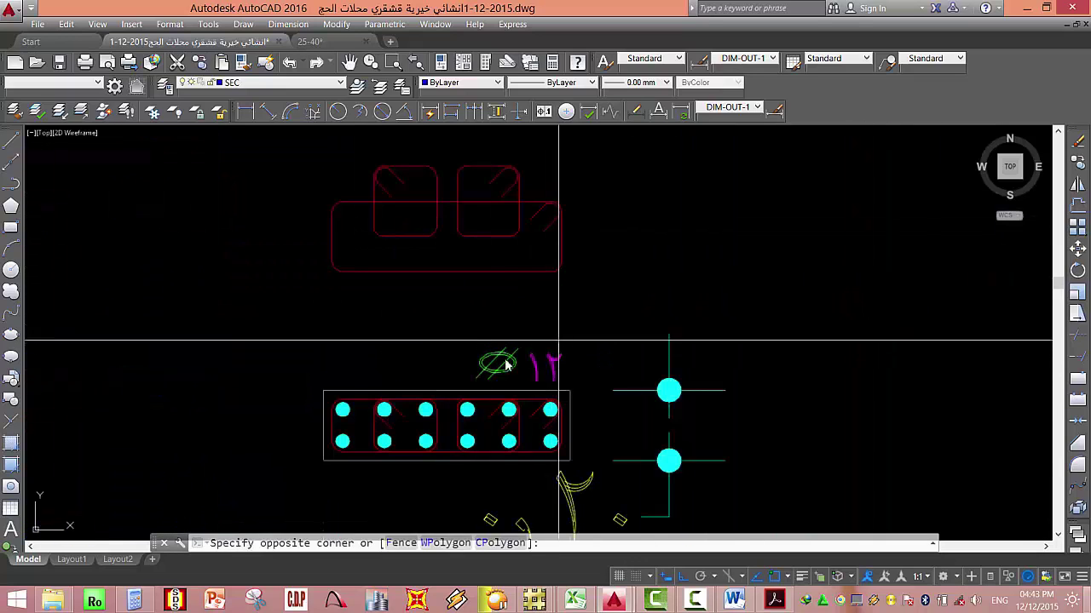
left_click(499, 364)
key("Delete")
scroll(896, 365, "down", 5)
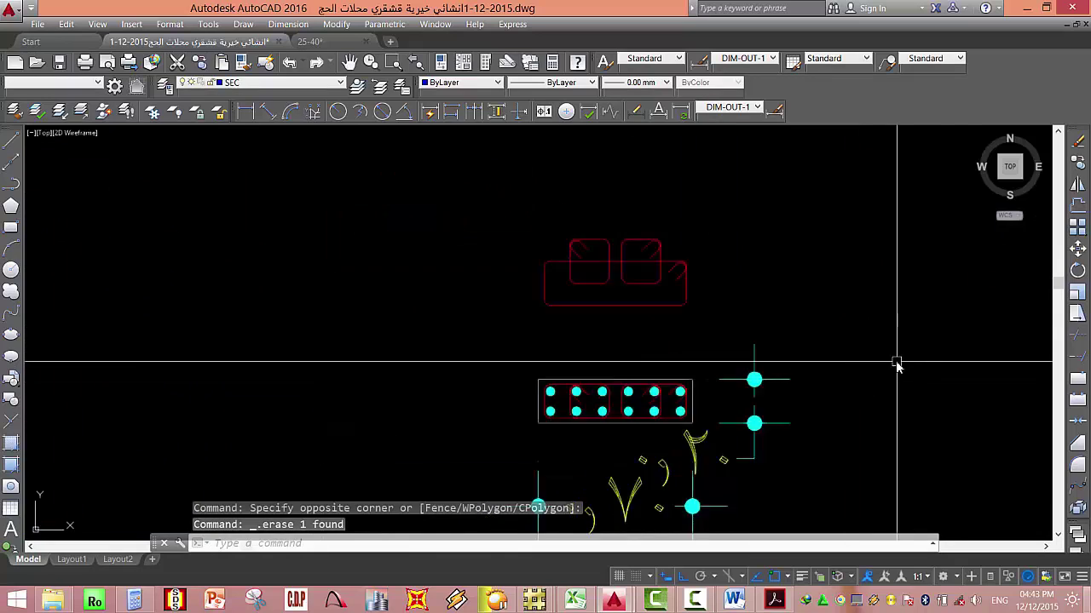
Look up the properties of the 16Ø12 bar label above the existing 0.70 by 0.20 column section.
scroll(559, 295, "up", 8)
left_click(434, 335)
left_click(435, 335)
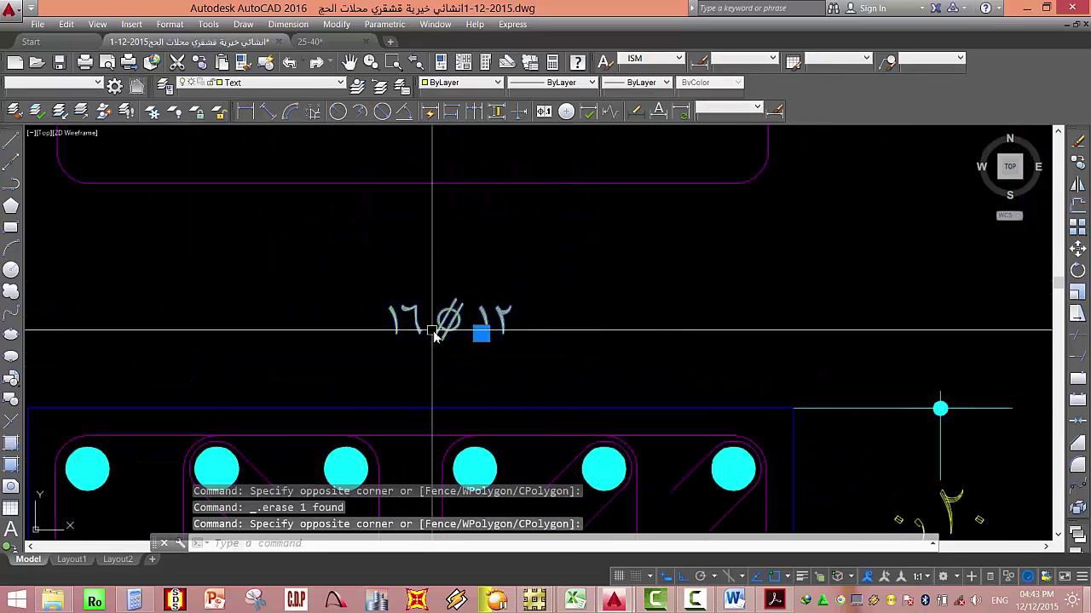
type("mo")
key("Return")
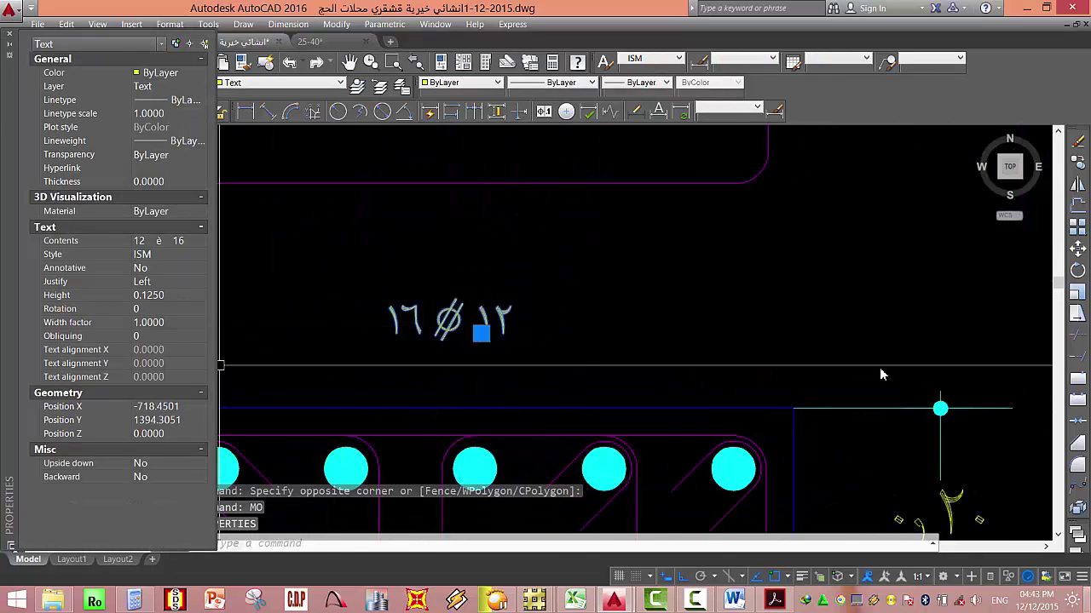
Try to copy the 16Ø12 bar label to above the pasted section, and close the object properties.
type("c")
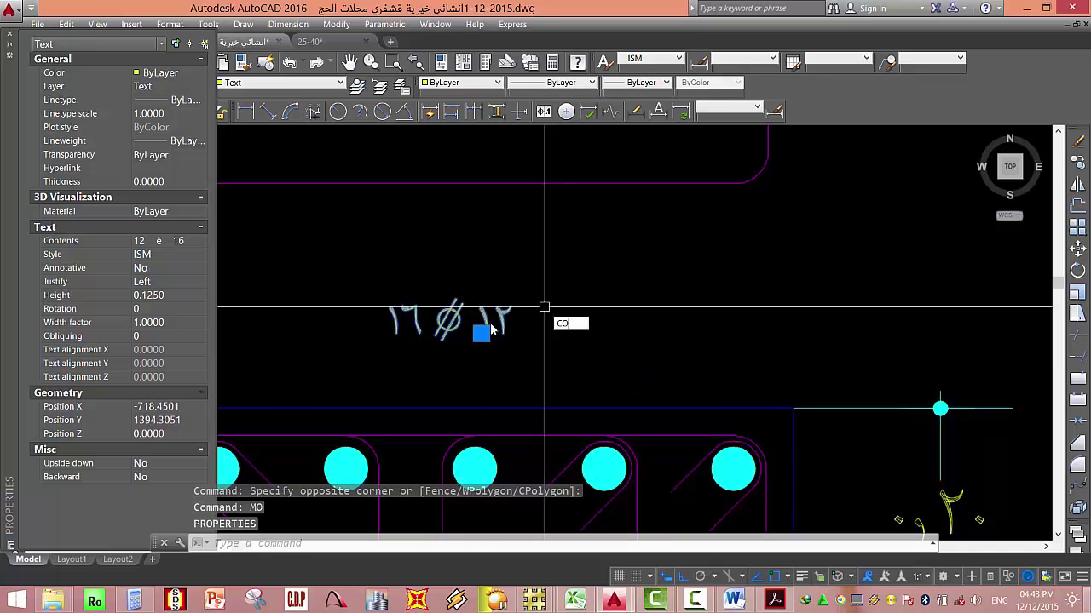
key("Return")
left_click(543, 321)
scroll(580, 367, "down", 3)
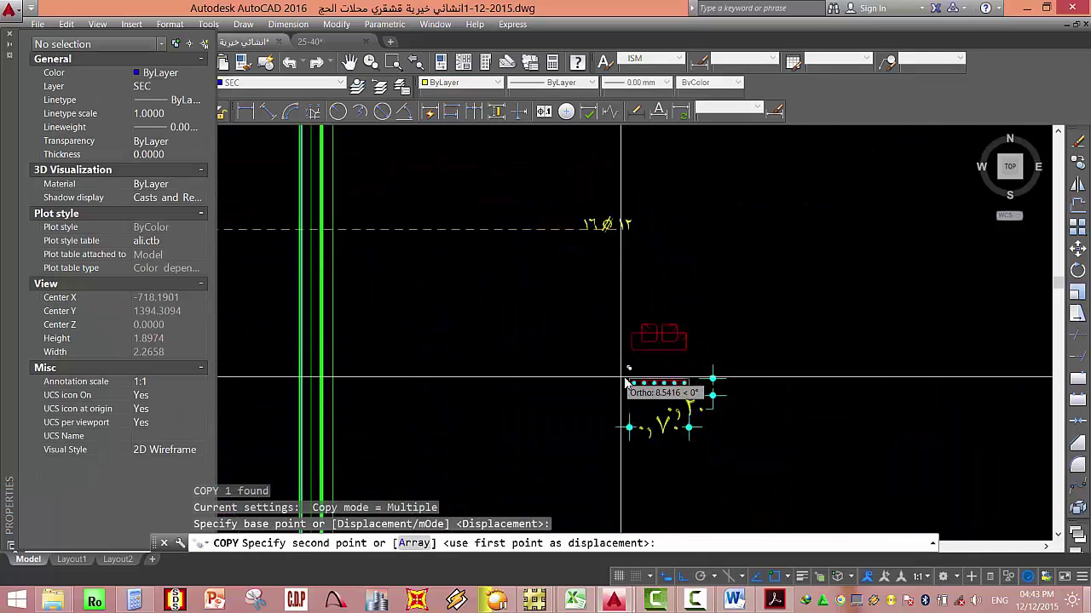
key("F8")
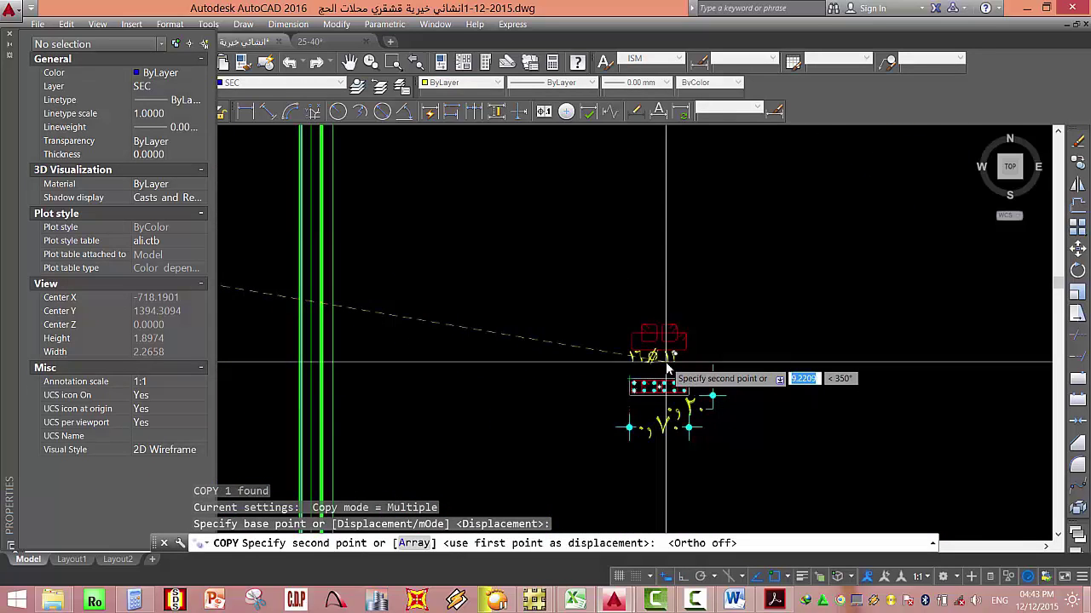
key("Escape")
scroll(673, 357, "down", 8)
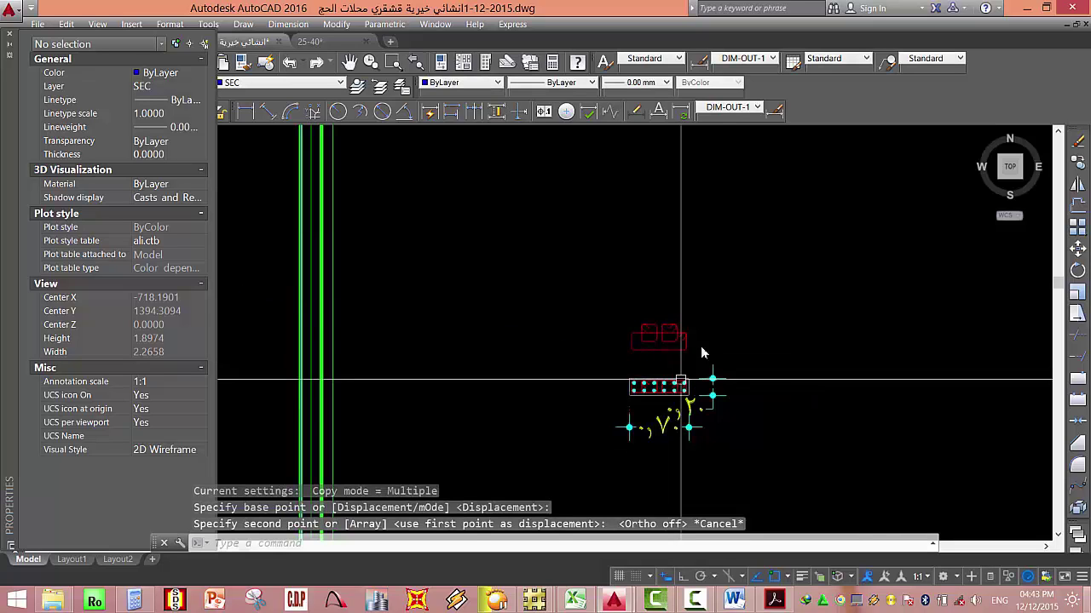
left_click(9, 39)
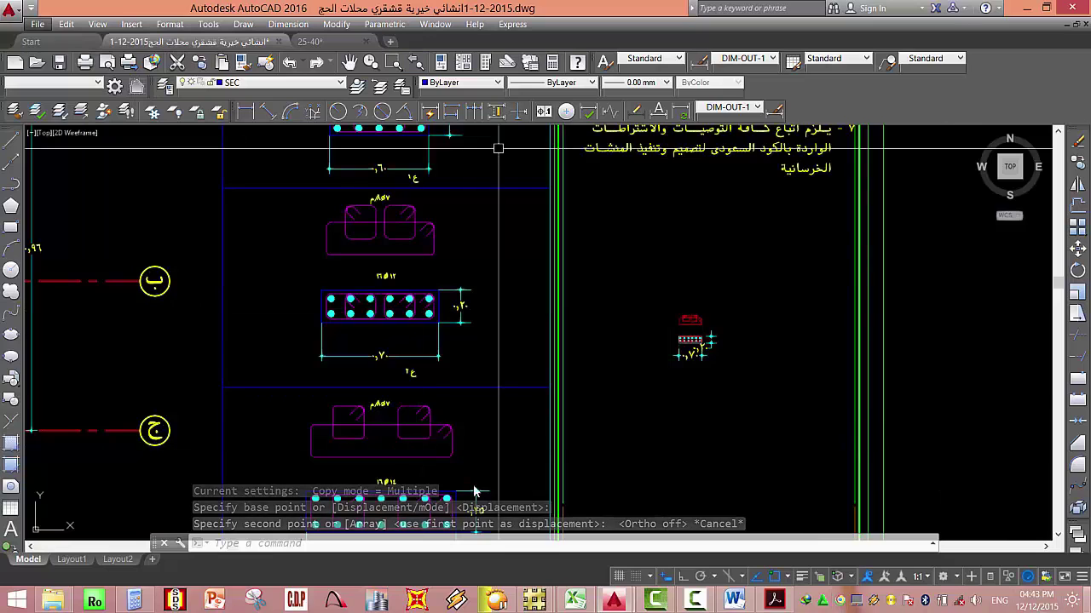
Examine the existing 0.70 by 0.20 column detail and its place among the column details on the sheet.
scroll(316, 273, "up", 3)
scroll(662, 219, "up", 3)
scroll(628, 480, "down", 2)
scroll(376, 386, "up", 1)
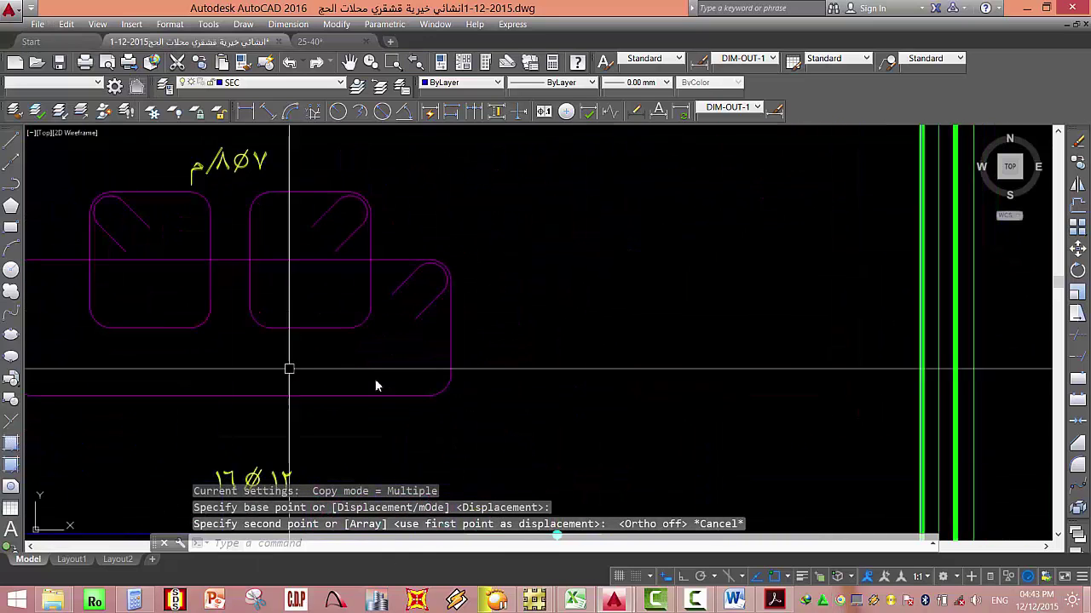
mouse_move(376, 386)
middle_mouse_down()
mouse_move(440, 205)
mouse_move(453, 87)
middle_mouse_up()
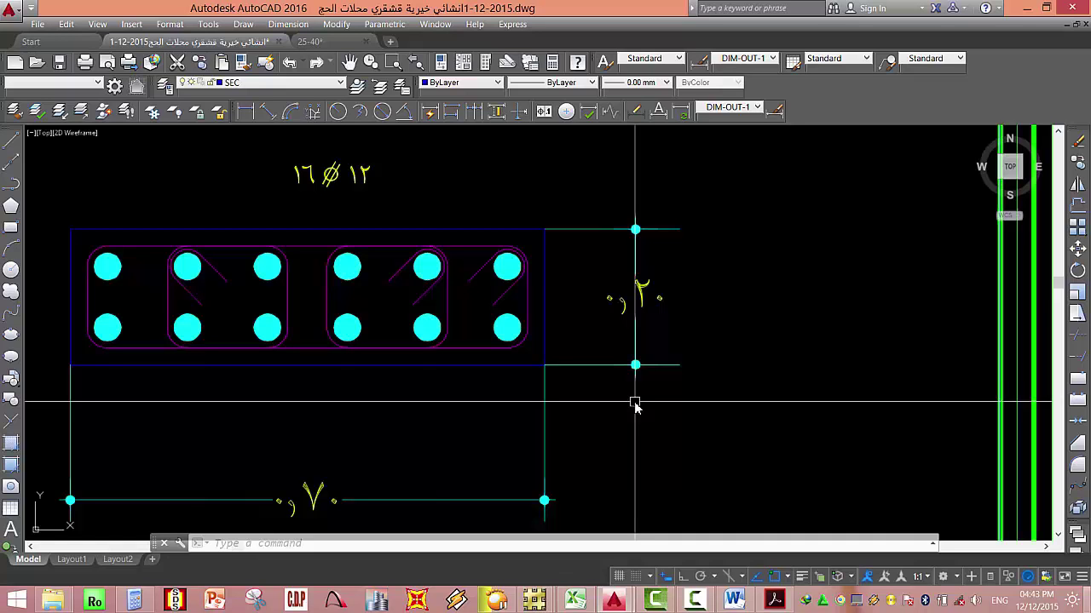
scroll(284, 336, "down", 8)
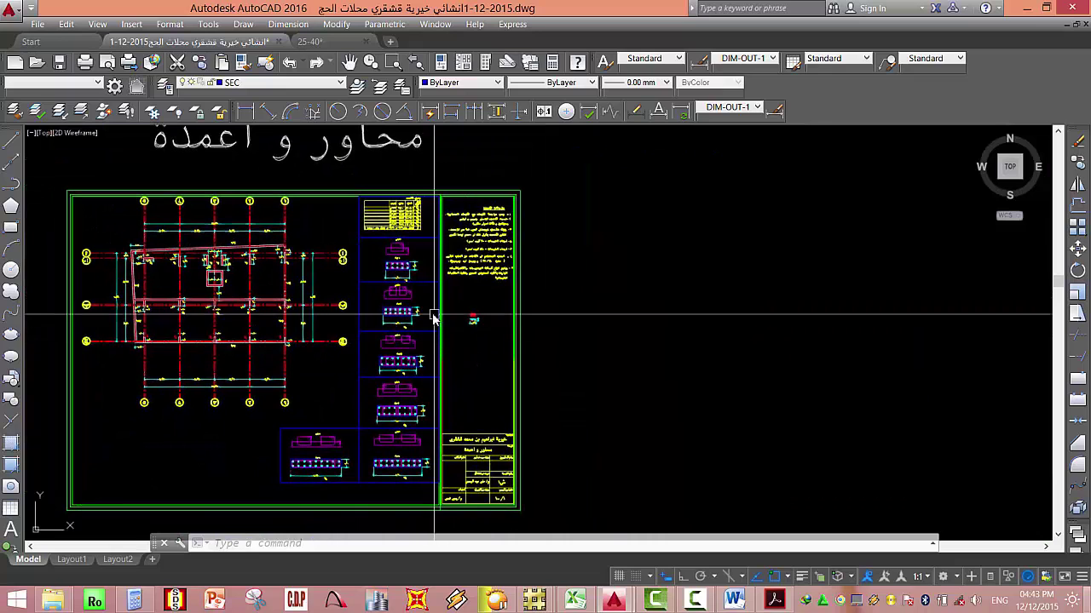
scroll(389, 317, "up", 5)
scroll(390, 317, "down", 4)
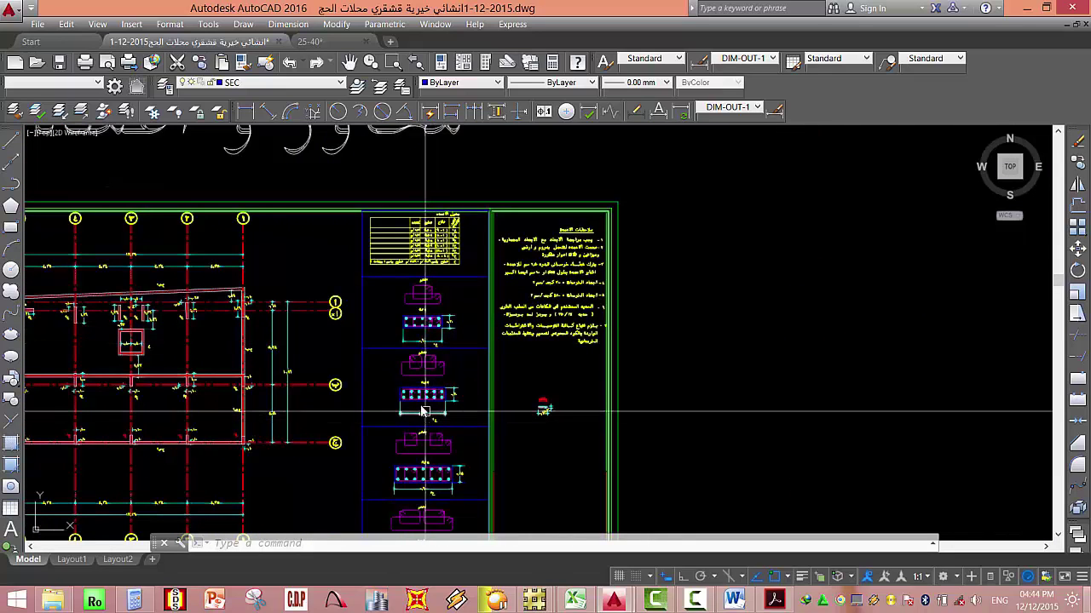
mouse_move(418, 397)
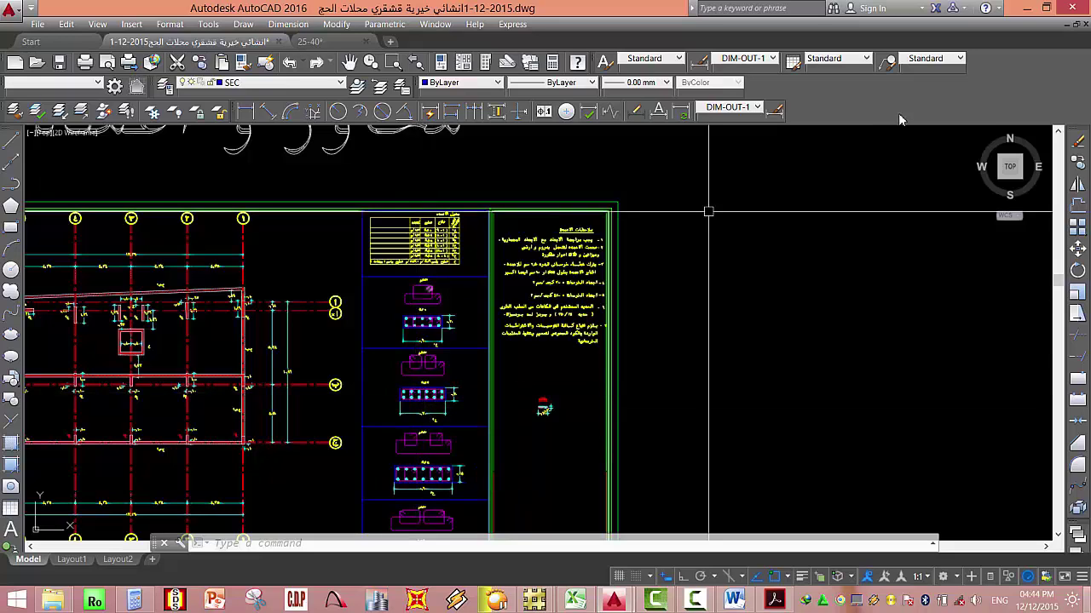
scroll(633, 530, "up", 5)
right_click(519, 440)
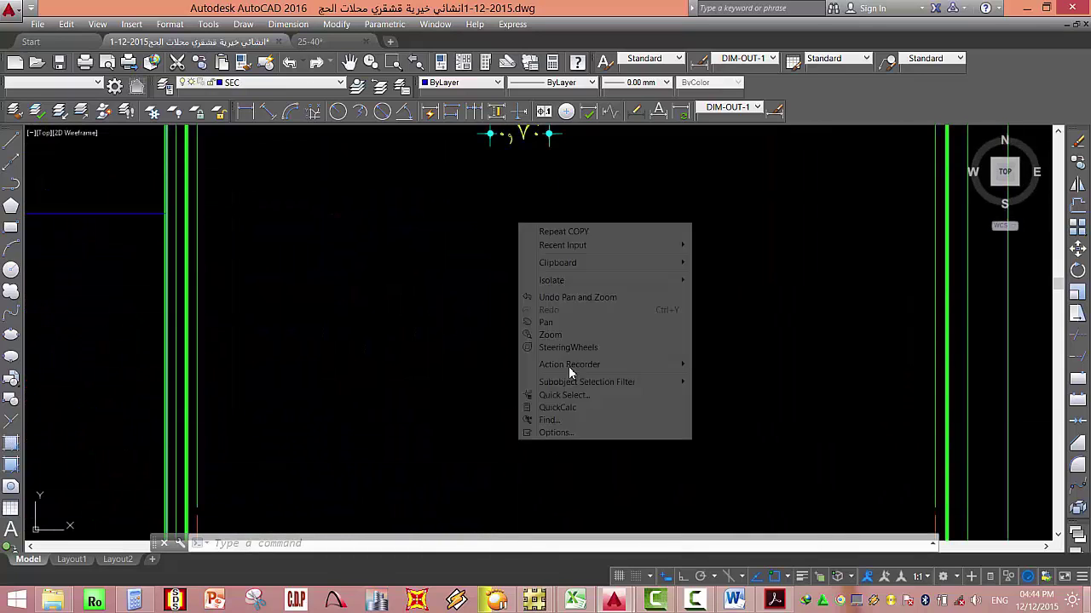
left_click(389, 306)
middle_click_drag(578, 256, 638, 446)
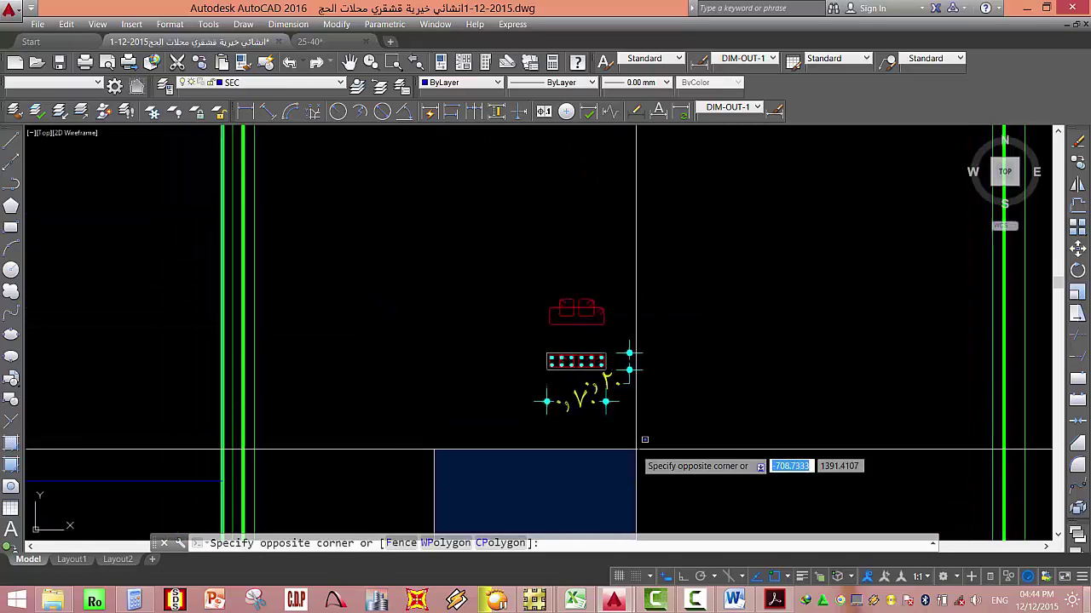
left_click(597, 407)
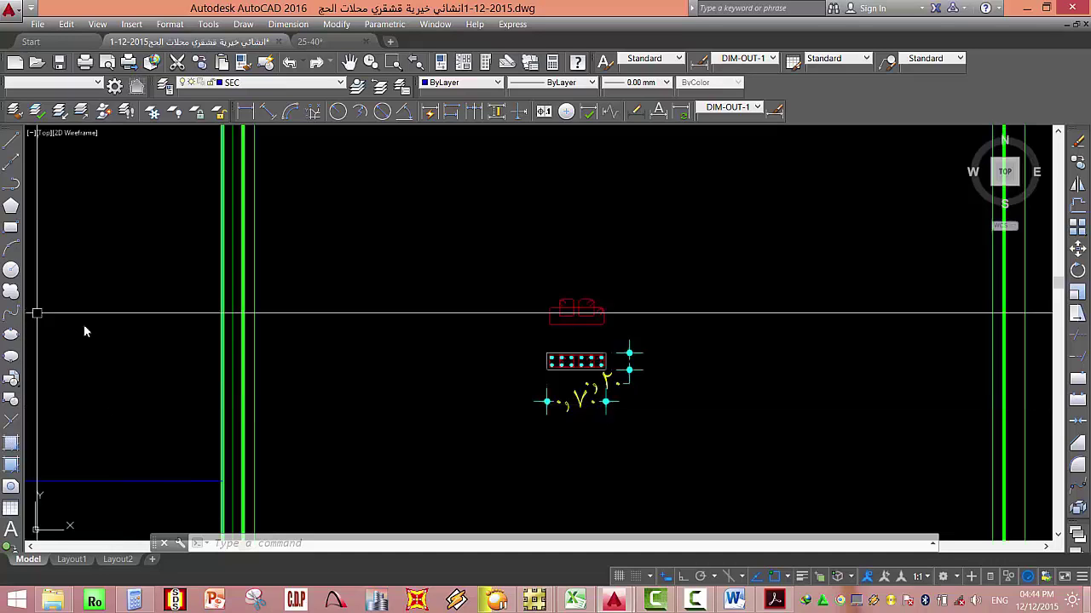
Set the linear dimension scale of the pasted section's 0.20 height dimension to 0.2 in its properties.
scroll(651, 340, "up", 4)
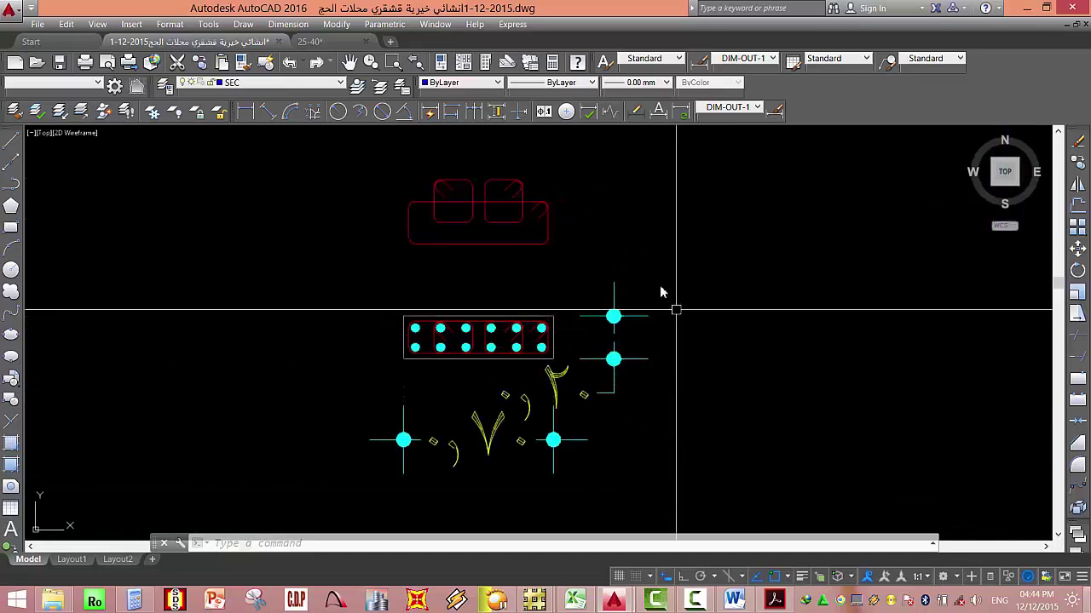
mouse_move(656, 256)
left_mouse_down()
mouse_move(618, 406)
mouse_move(597, 405)
mouse_move(575, 364)
left_mouse_up()
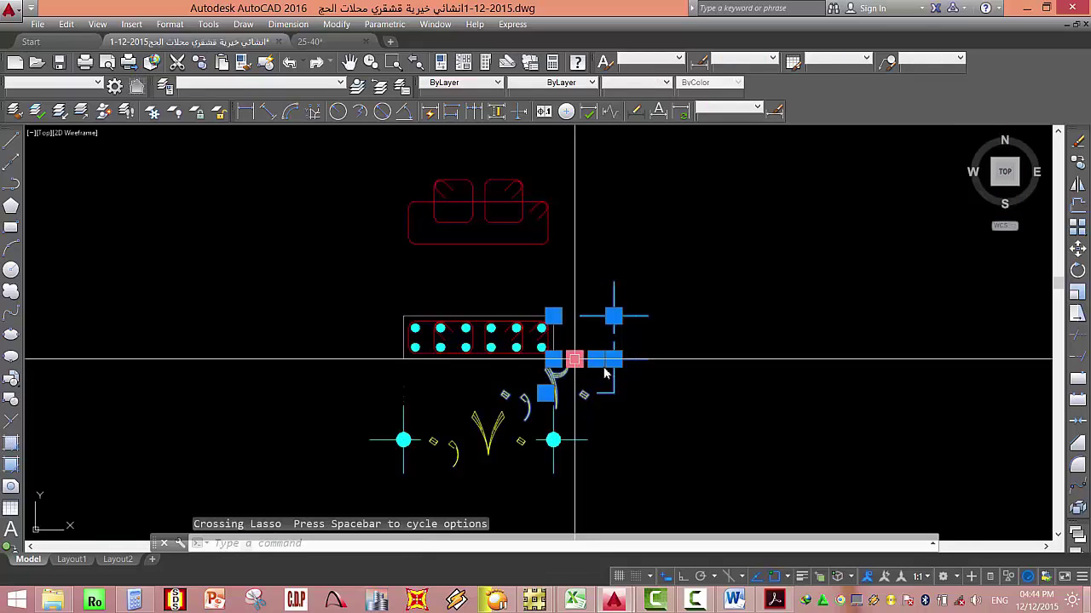
mouse_move(597, 359)
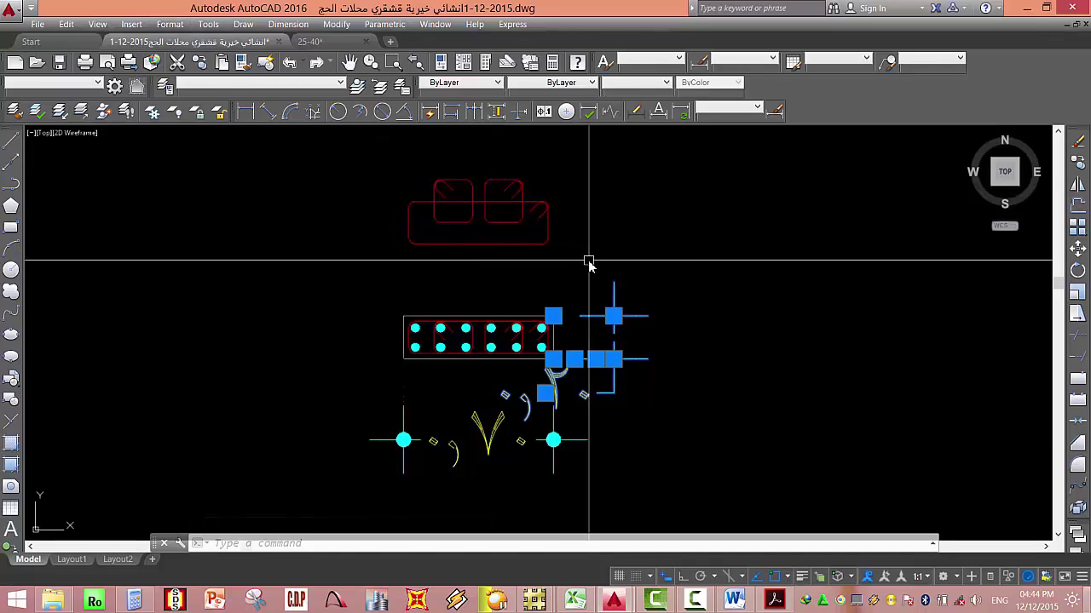
key("Return")
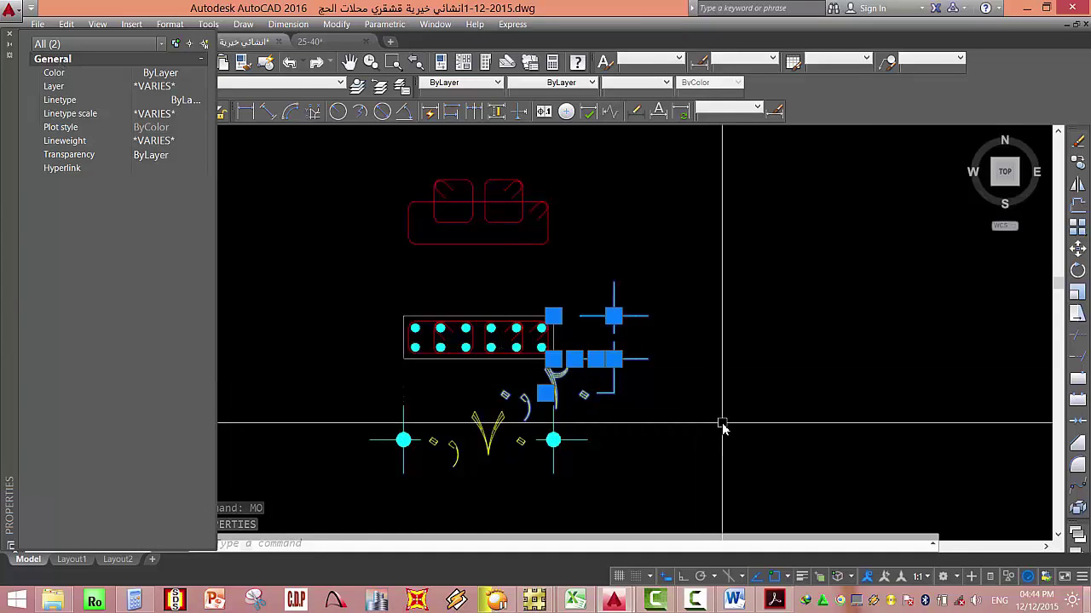
key("Escape")
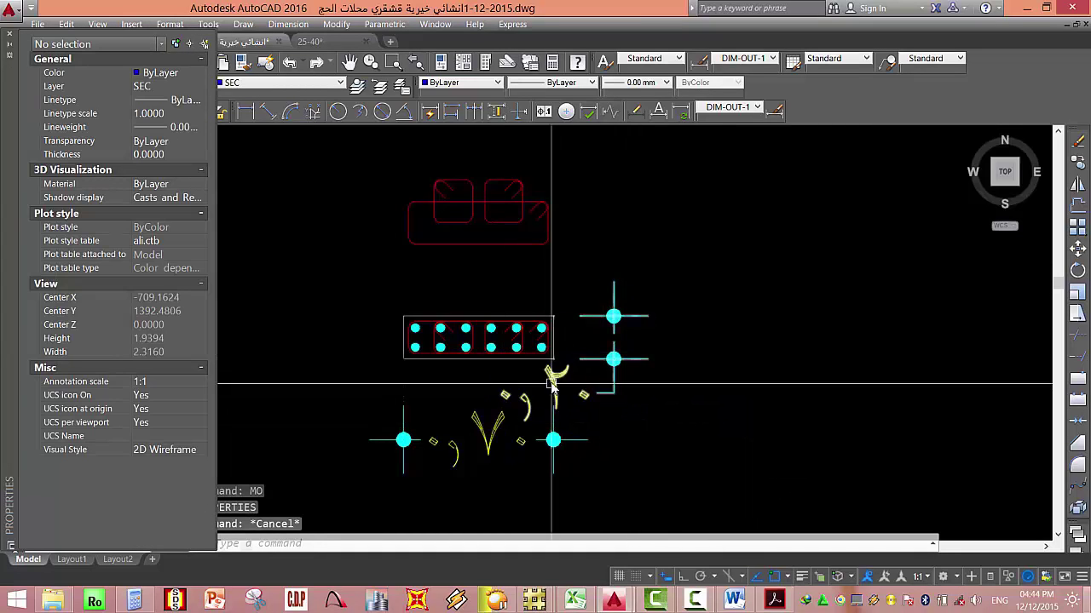
left_click(553, 381)
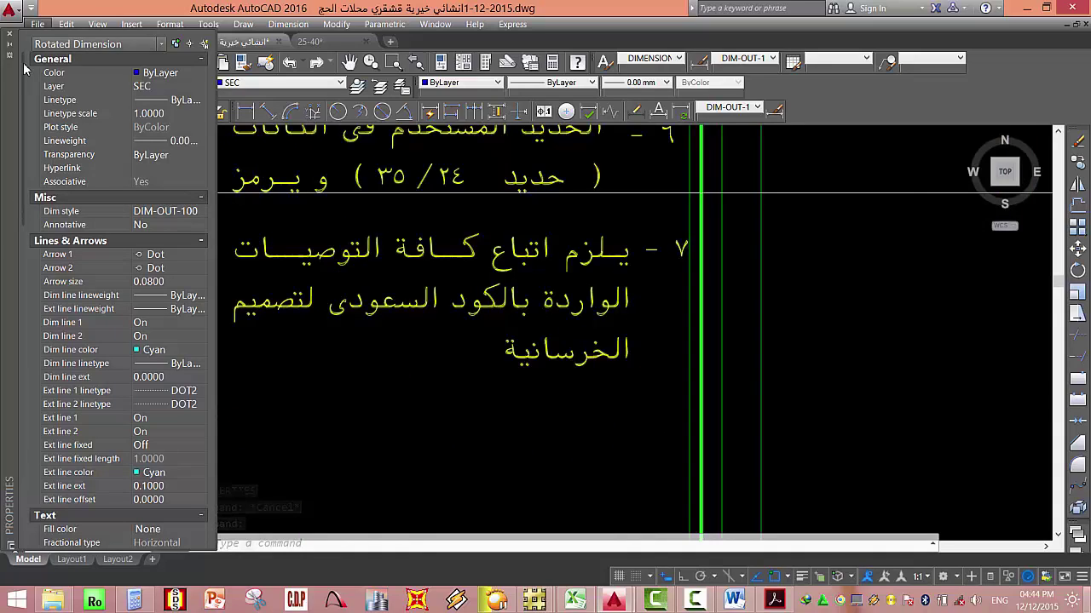
scroll(30, 170, "down", 10)
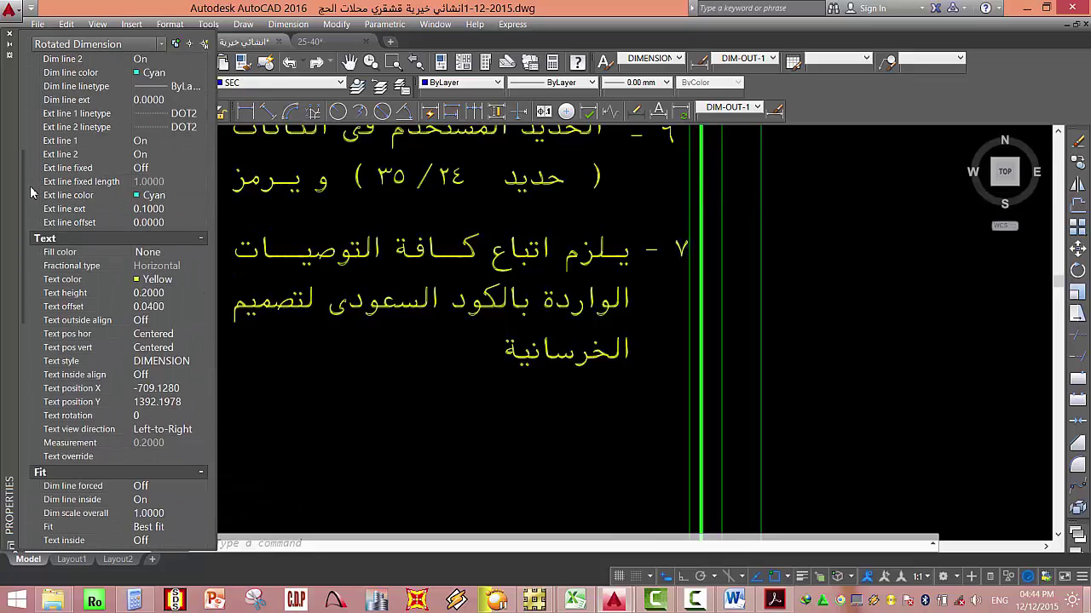
scroll(30, 267, "down", 5)
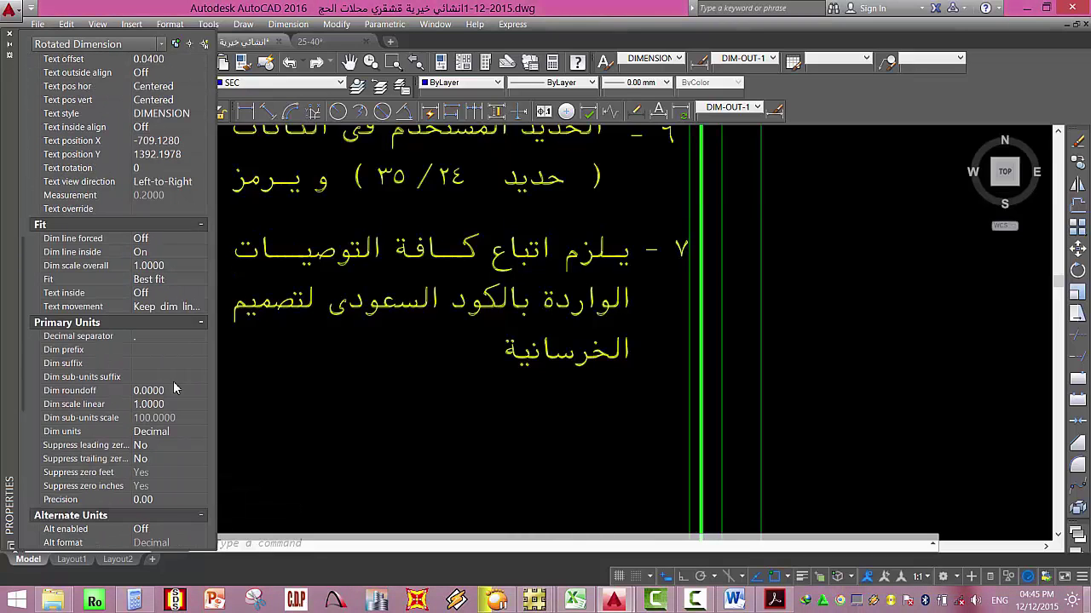
left_click(143, 406)
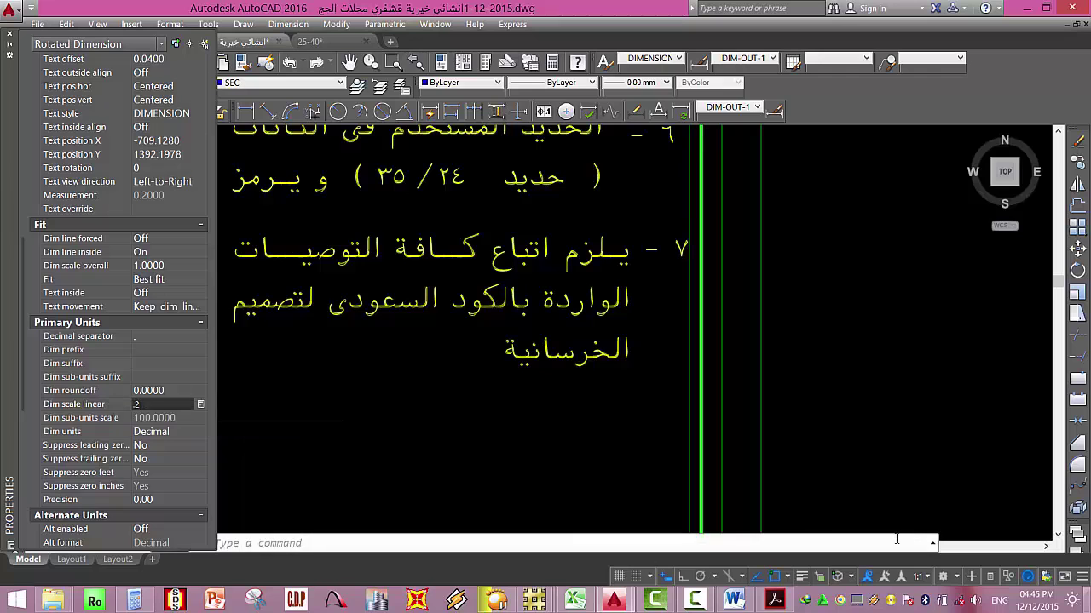
scroll(916, 418, "down", 6)
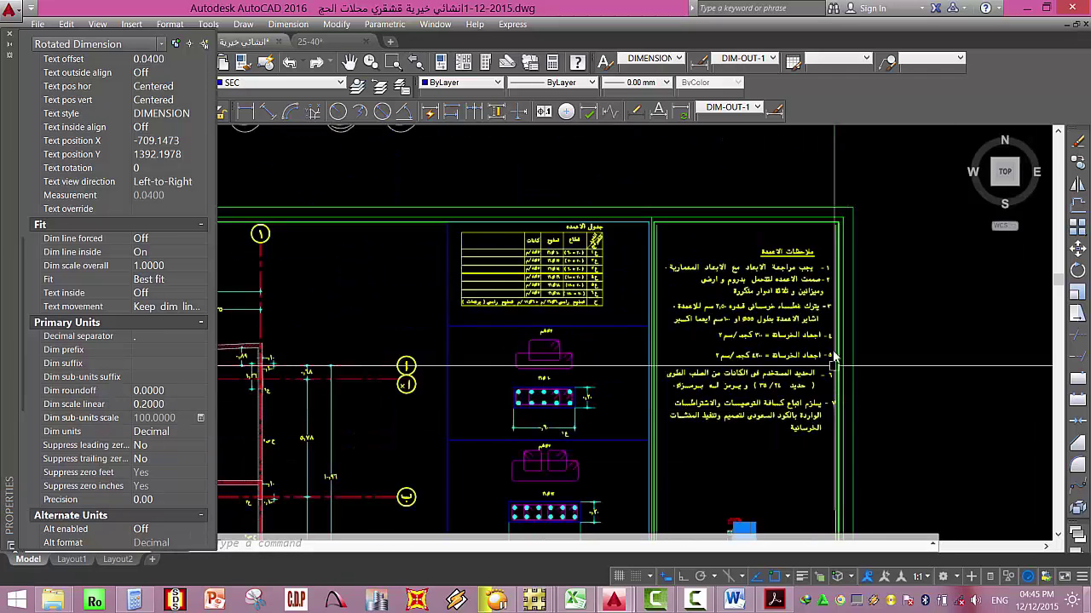
Examine the pasted section's height dimension against the existing column details on the sheet.
scroll(916, 417, "up", 8)
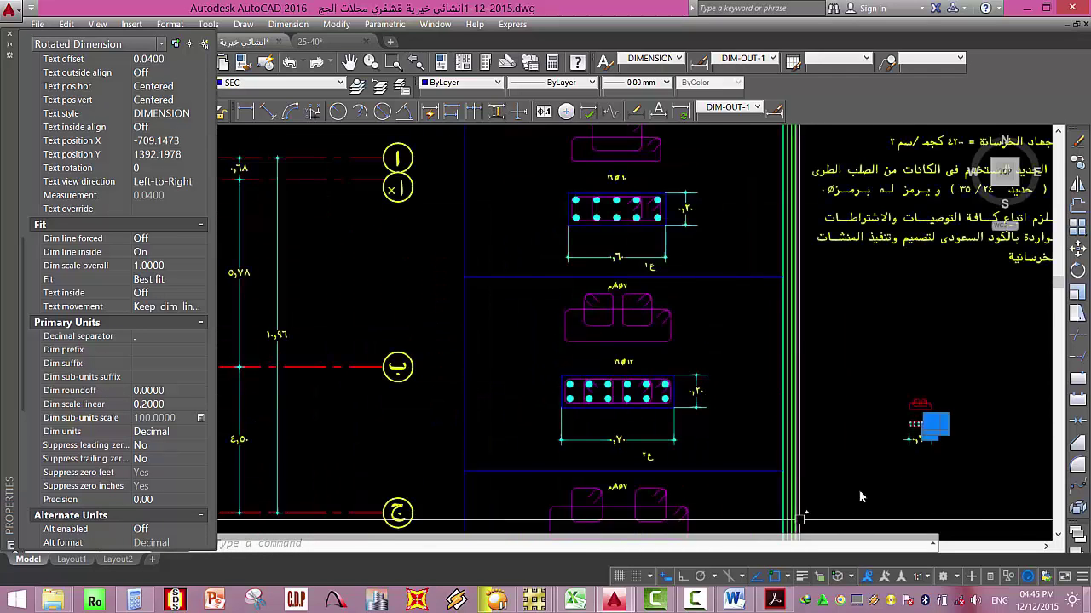
scroll(924, 452, "up", 4)
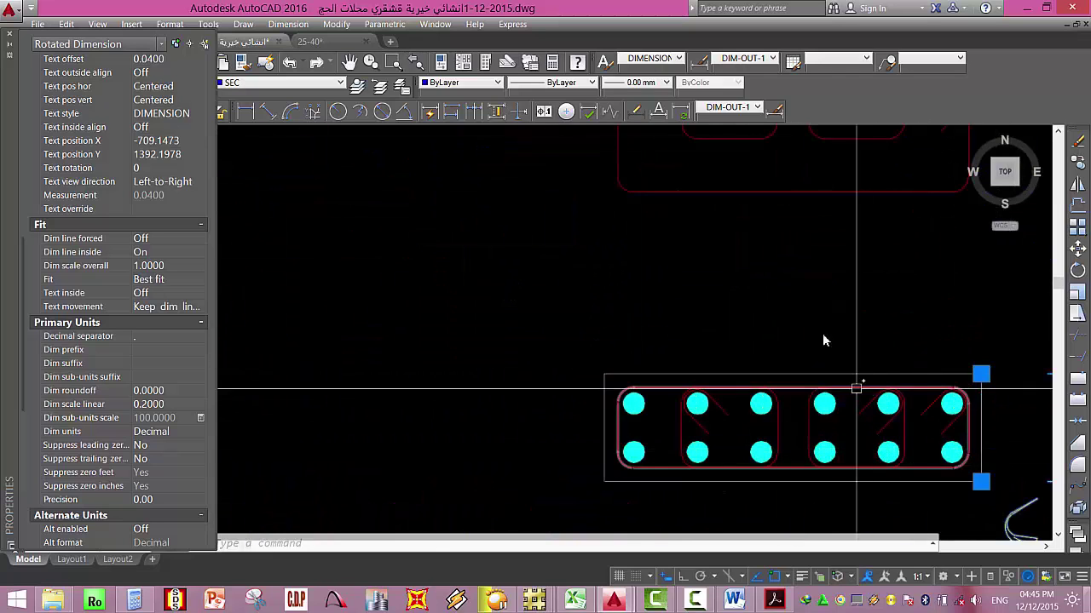
middle_click_drag(820, 314, 298, 113)
scroll(548, 370, "down", 5)
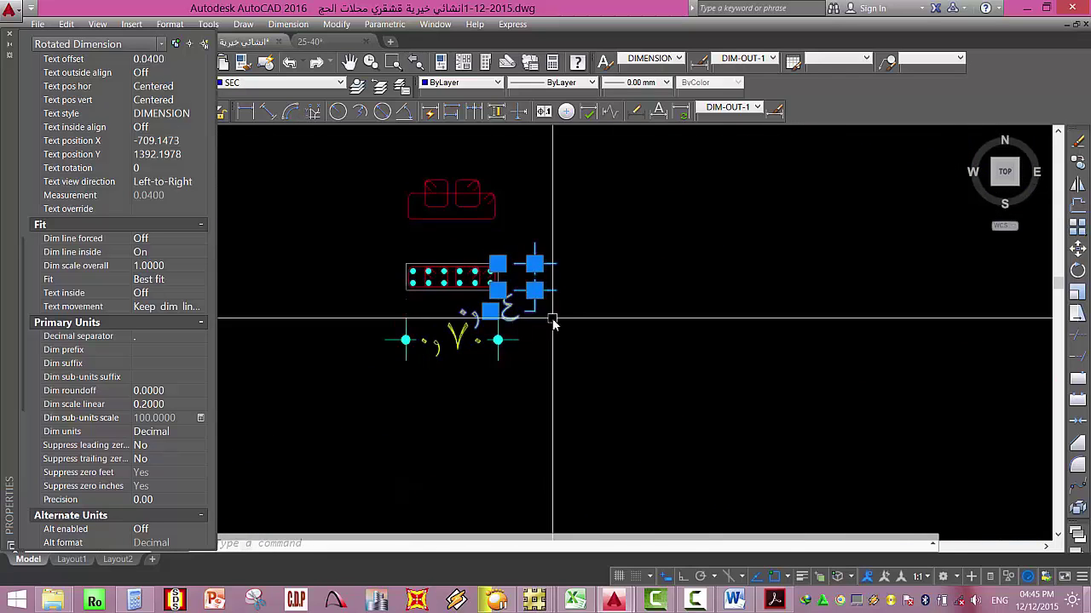
scroll(572, 312, "up", 7)
middle_click_drag(605, 339, 795, 384)
scroll(792, 384, "down", 2)
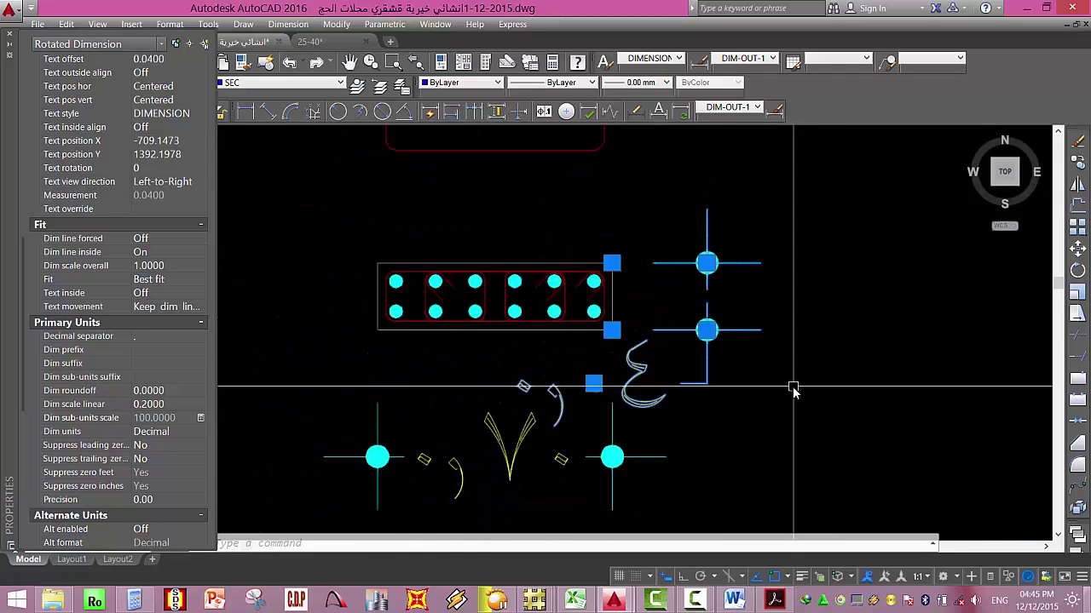
scroll(785, 387, "up", 2)
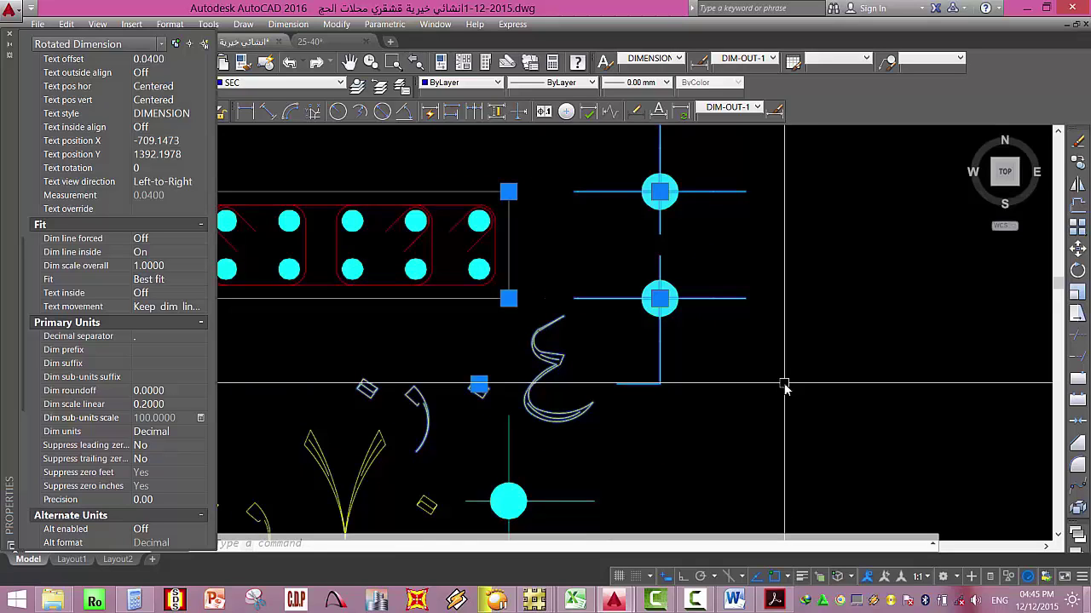
scroll(784, 387, "down", 4)
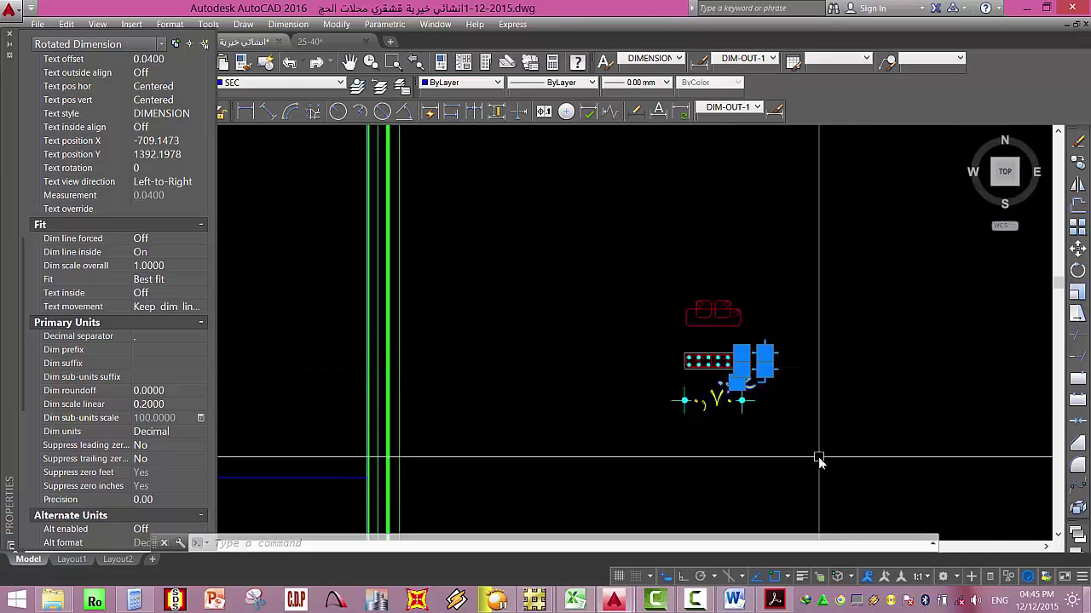
Match the properties of the pasted section's height dimension onto its width dimension.
key("Escape")
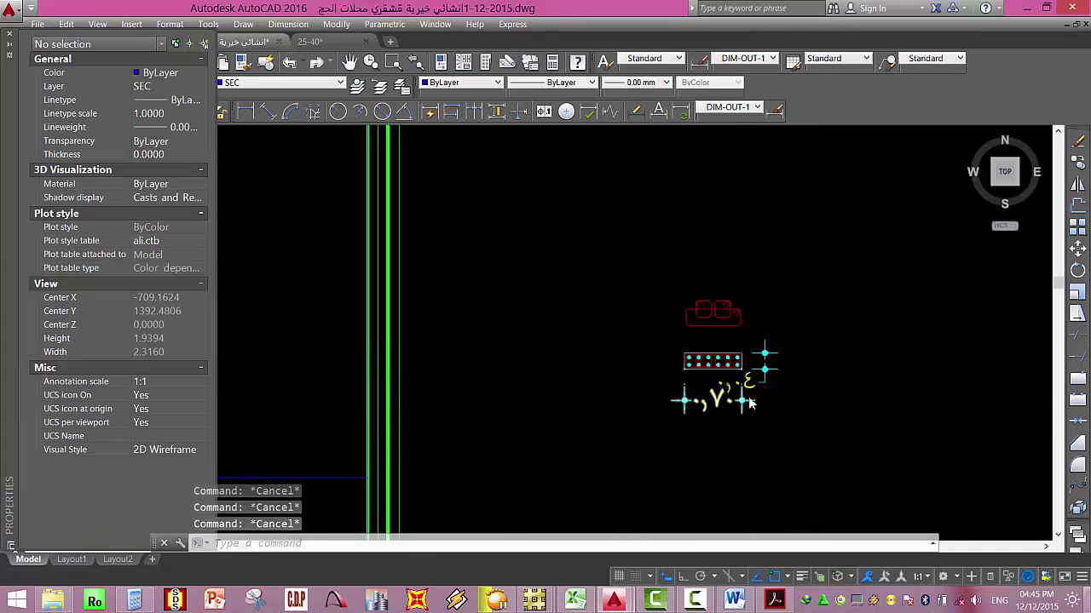
type("ma")
key("Return")
scroll(751, 391, "up", 3)
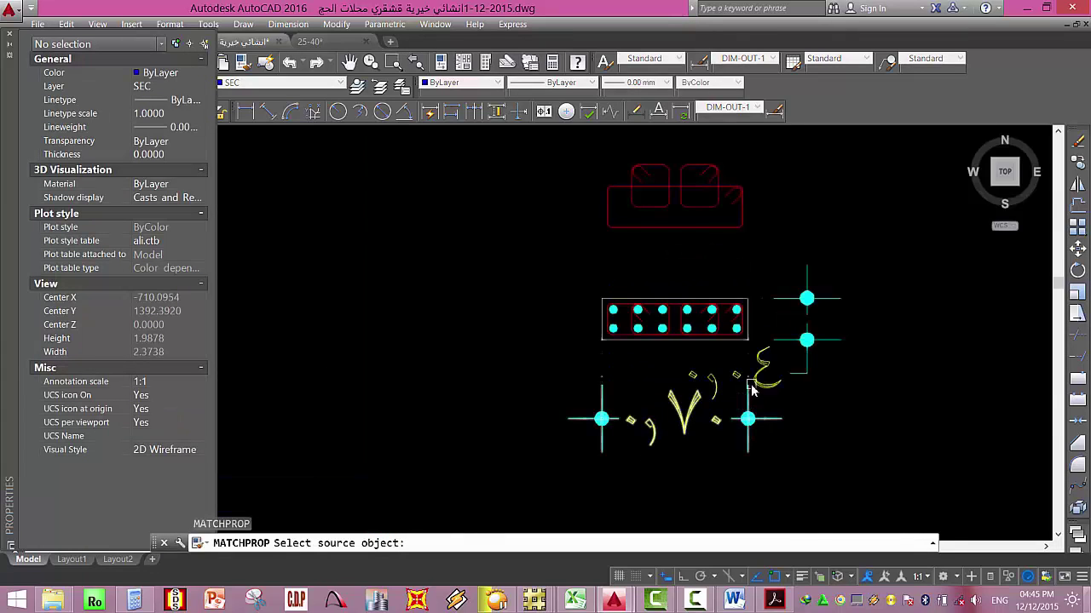
left_click(765, 368)
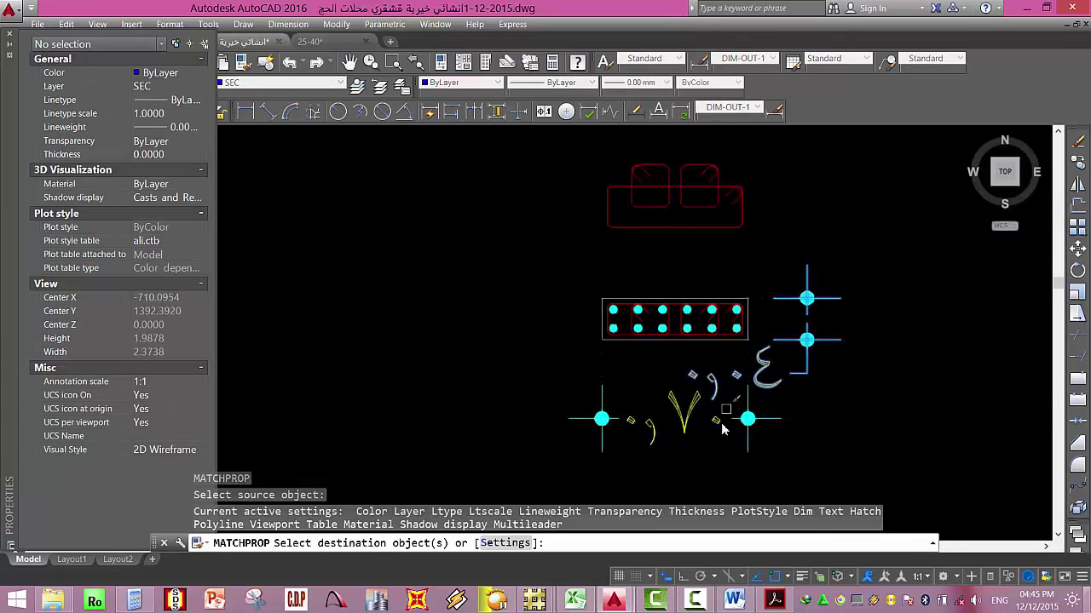
left_click(645, 419)
left_click(771, 432)
key("Escape")
key("Escape")
key("Escape")
Scale the whole pasted column detail, including stirrups and dimensions, by a factor of 5.
scroll(728, 311, "down", 5)
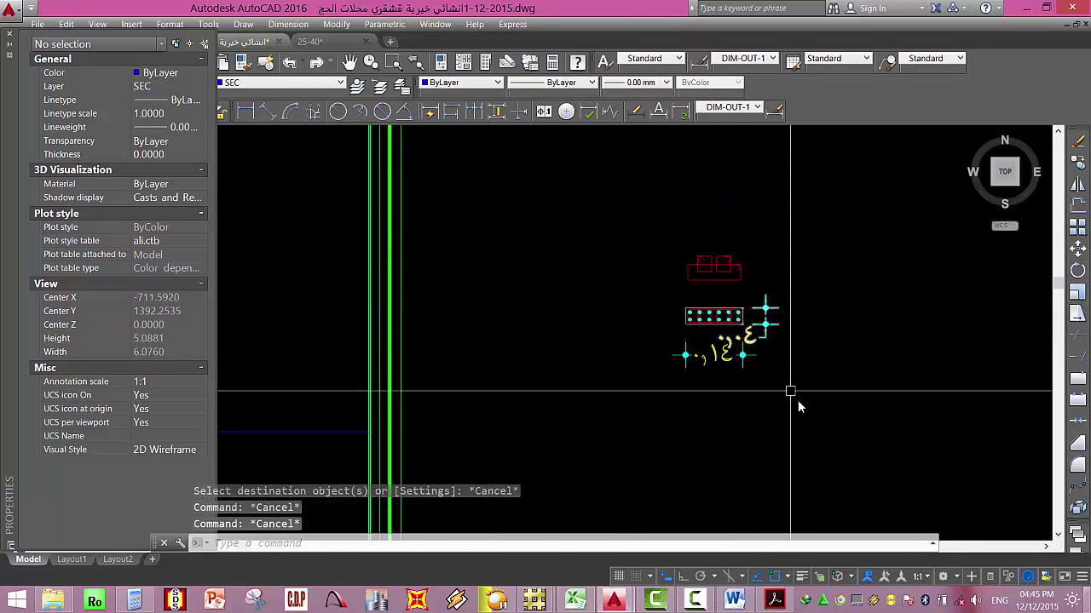
left_click(792, 394)
left_click(554, 205)
type("SC")
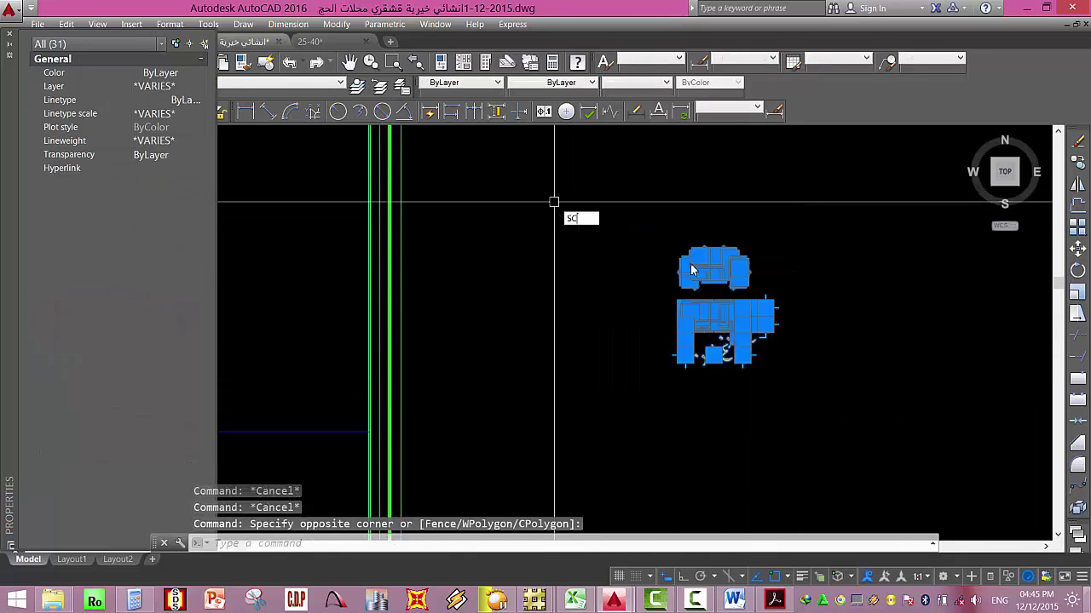
key("Return")
left_click(673, 294)
type("5")
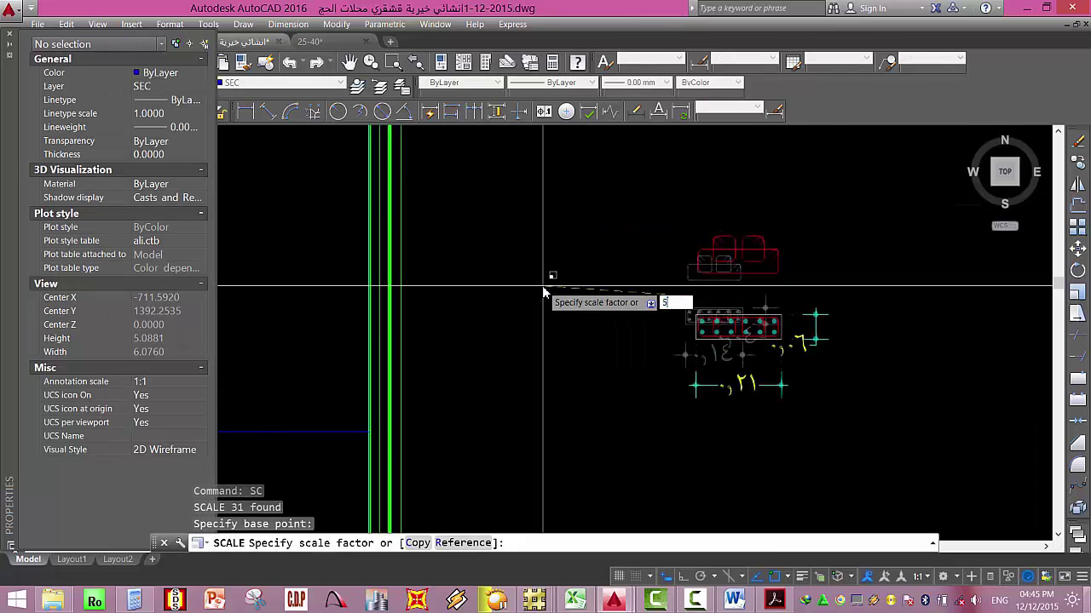
key("Return")
scroll(541, 292, "down", 5)
scroll(490, 320, "up", 4)
key("Escape")
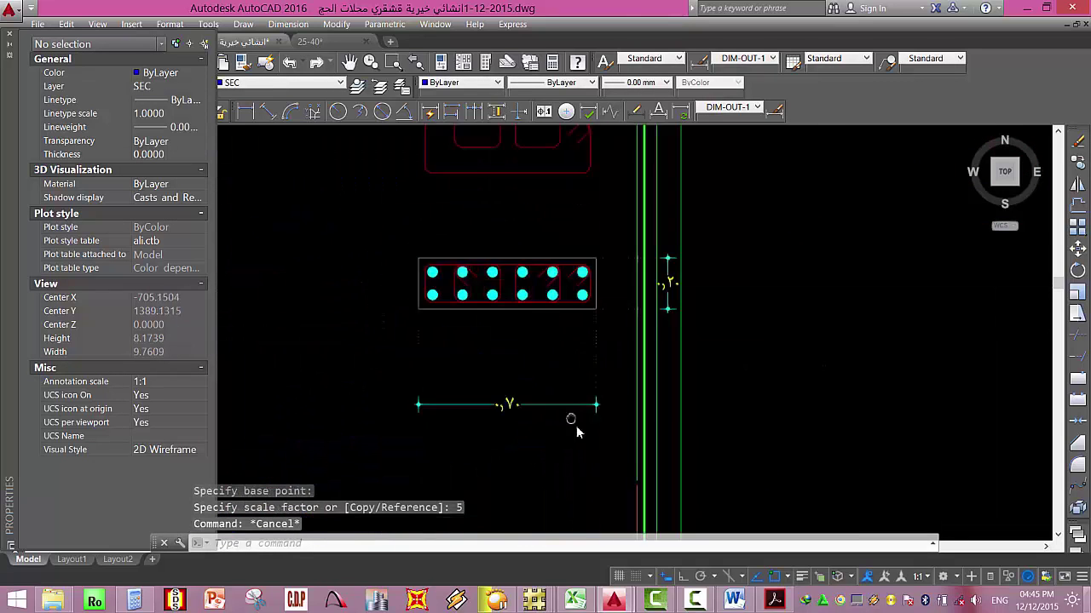
key("Escape")
key("Escape")
Stretch the 0.70 width dimension straight up by about 1.36 with Ortho on, closer to the section's lower edge.
middle_click_drag(525, 402, 571, 357)
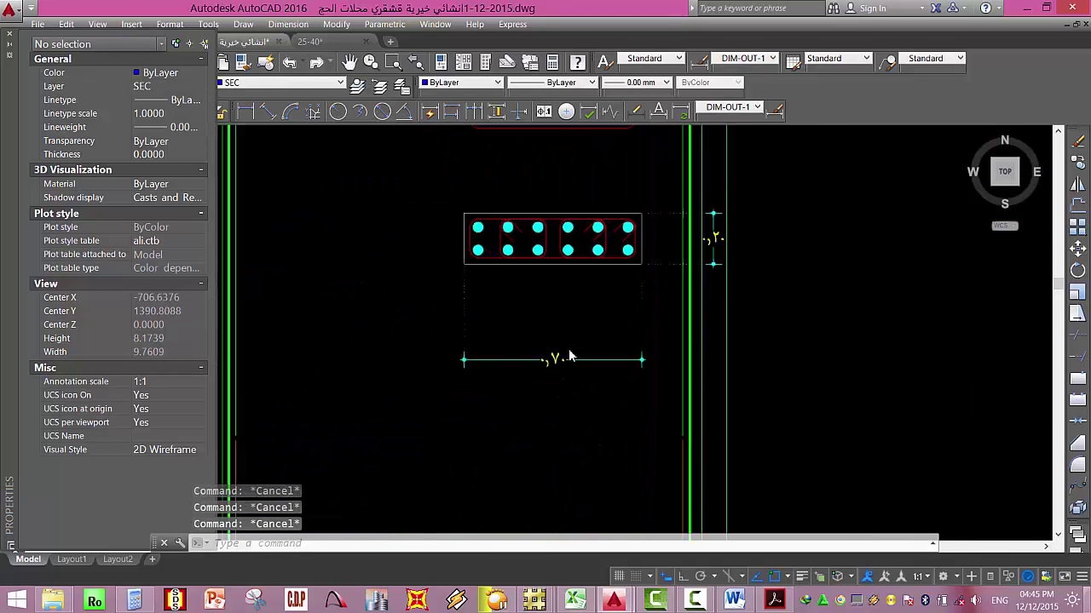
scroll(560, 375, "down", 2)
scroll(560, 375, "up", 2)
left_click(578, 386)
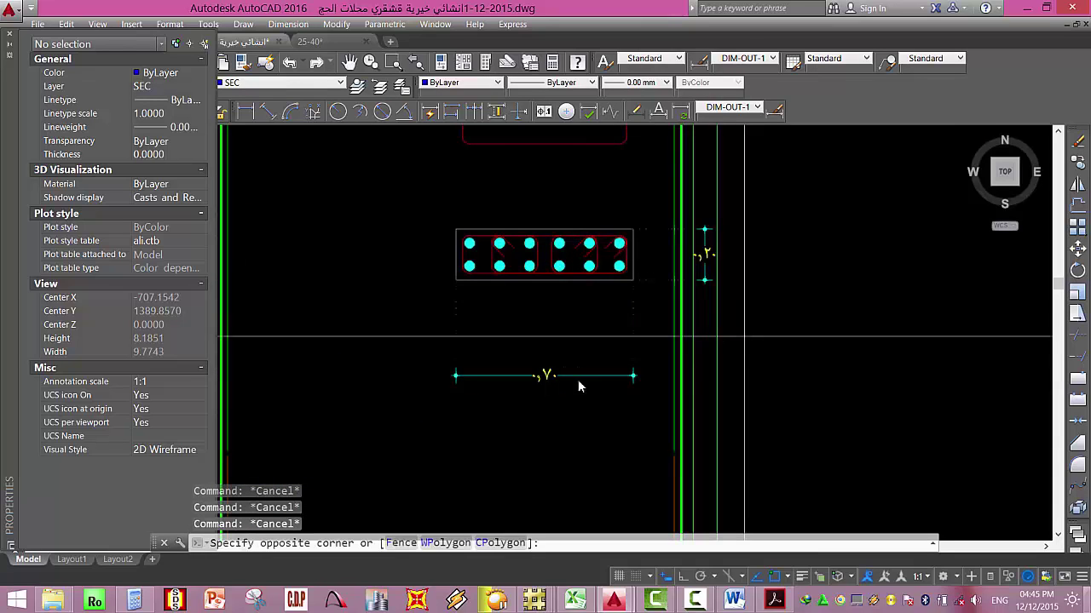
left_click(410, 402)
type("s")
key("Return")
left_click(409, 447)
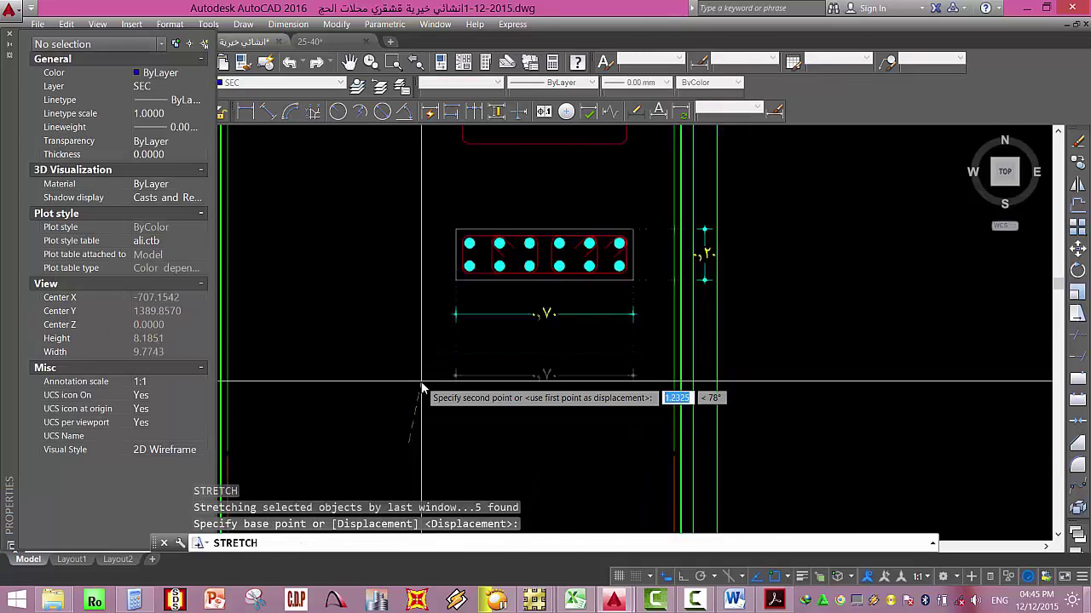
key("F8")
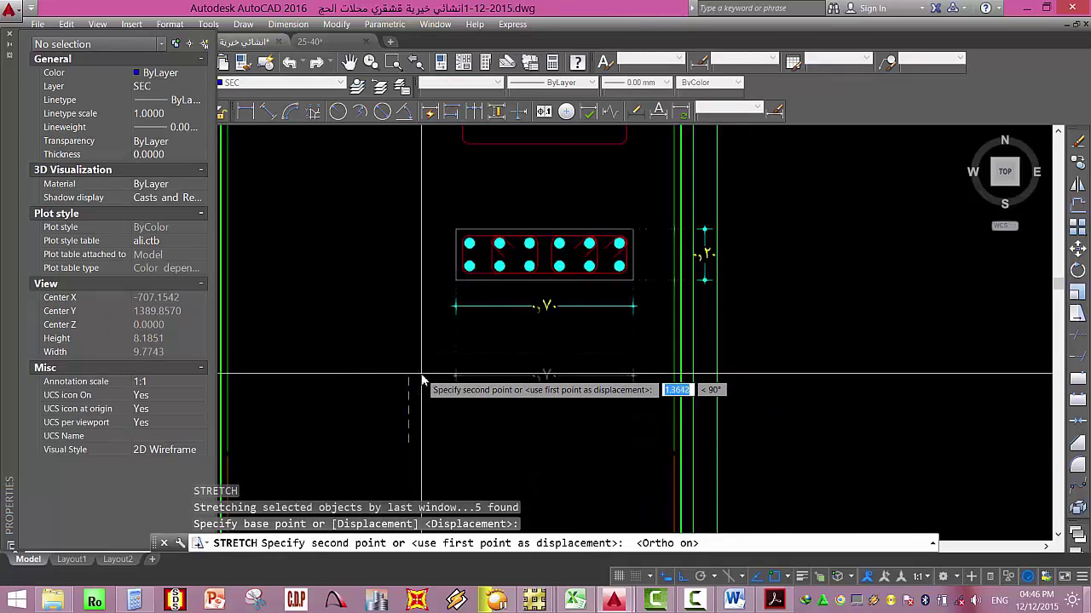
left_click(421, 375)
key("Escape")
key("Escape")
Stretch the 0.20 height dimension horizontally closer to the section's right edge, leaving the rest of the section out of the selection.
left_click(766, 206)
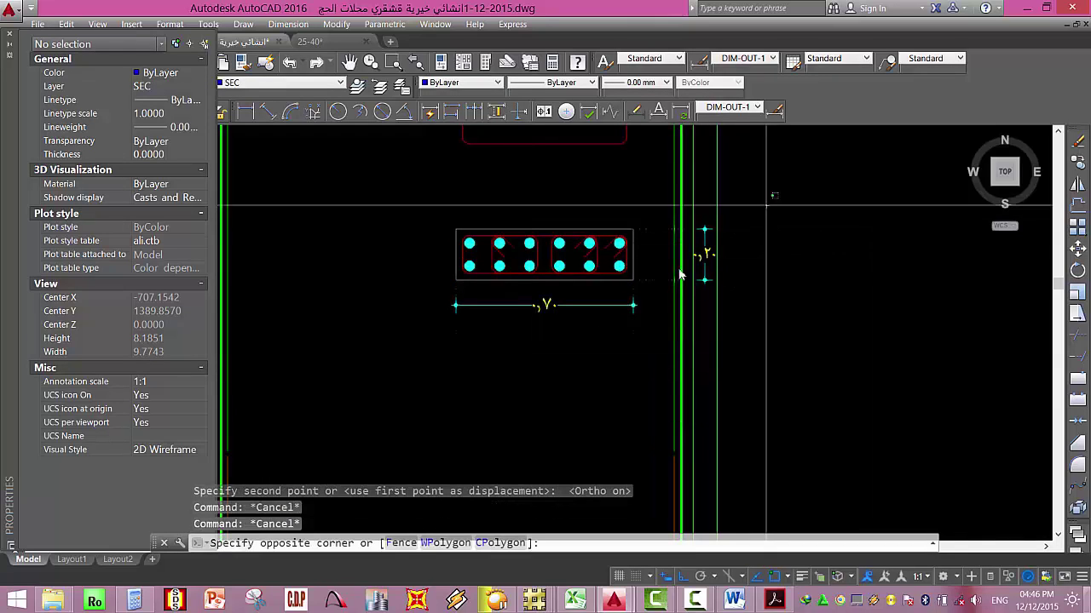
left_click(667, 315)
left_click(745, 366, "shift")
left_click(645, 407, "shift")
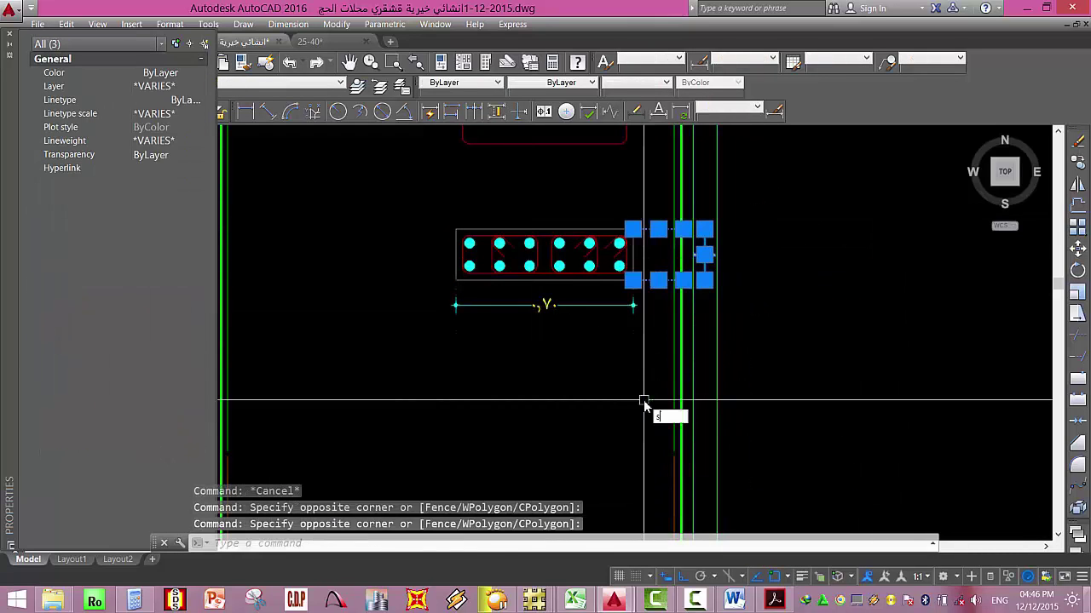
type("s")
key("Return")
left_click(645, 406)
left_click(592, 399)
key("Escape")
key("Escape")
Move the separate stirrup outlines straight down so they sit just above the pasted column section.
scroll(549, 375, "down", 4)
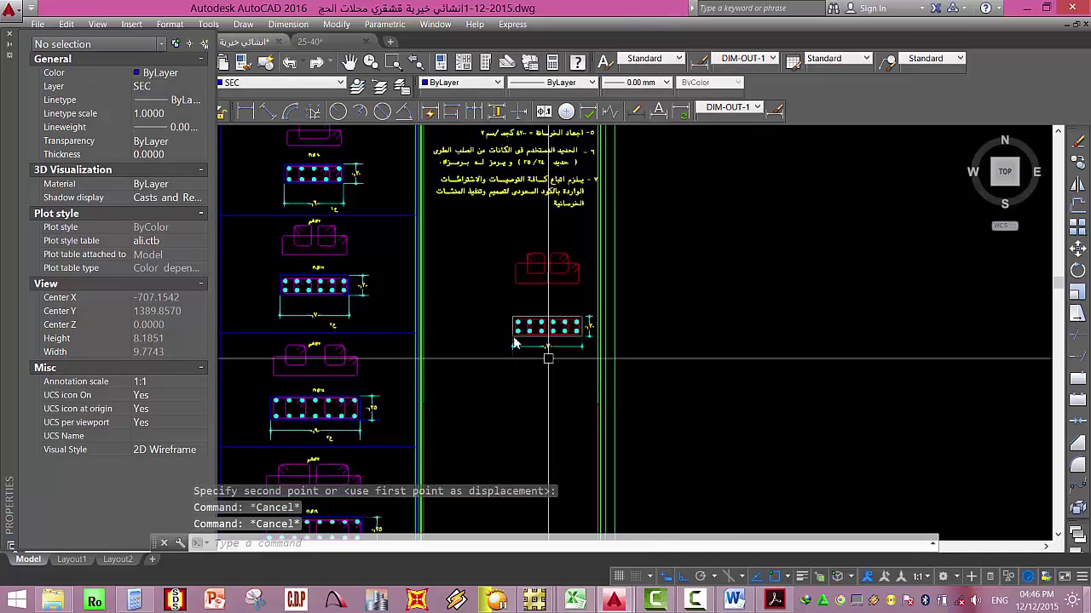
left_click(480, 305)
left_click(636, 234)
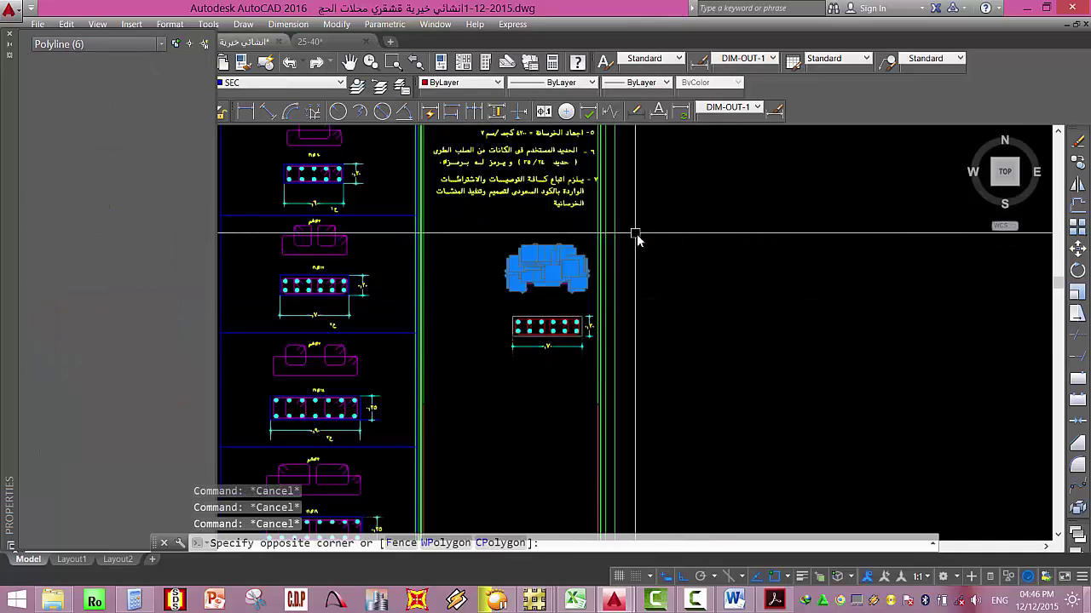
type("m")
key("Return")
left_click(688, 275)
left_click(688, 298)
key("Escape")
key("Escape")
Match the separate stirrup outlines above the pasted 0.70 section to the properties of the magenta stirrup in the existing 0.70 column detail.
type("m")
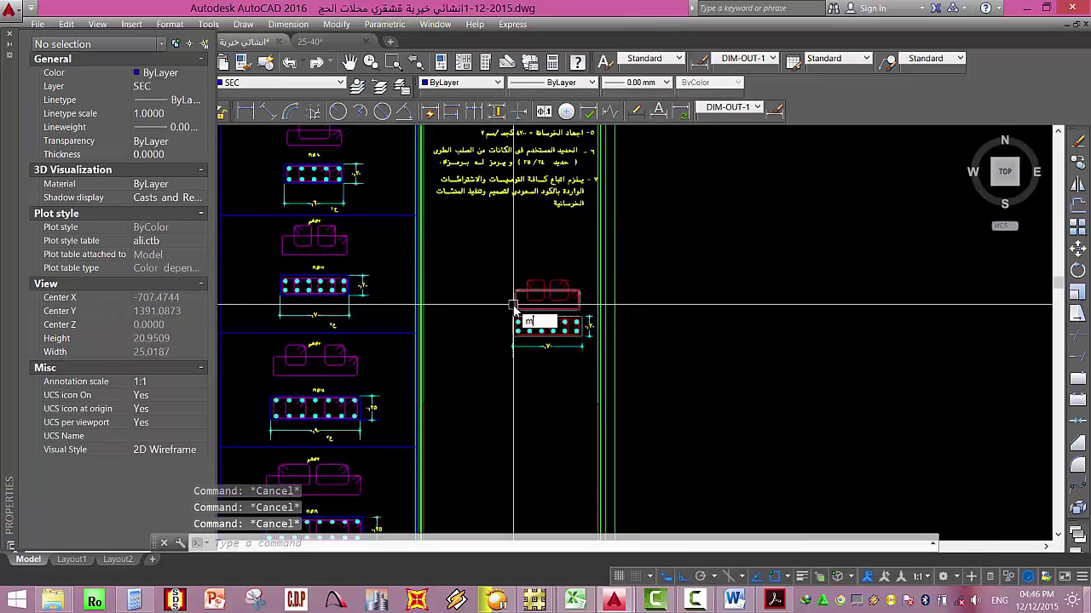
type("a")
key("Return")
left_click(317, 241)
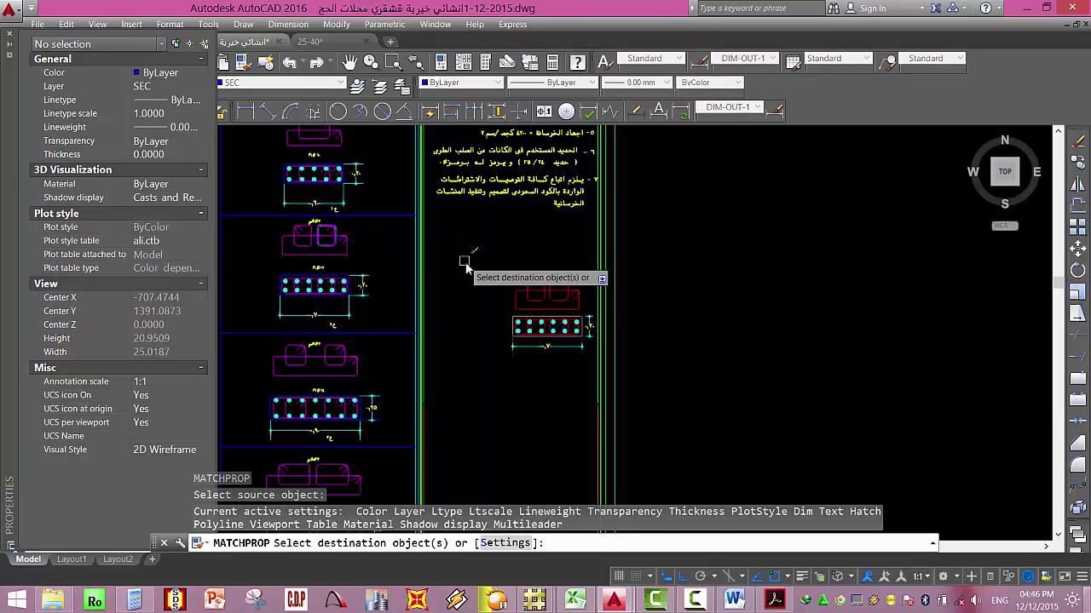
scroll(464, 264, "up", 3)
left_click(392, 250)
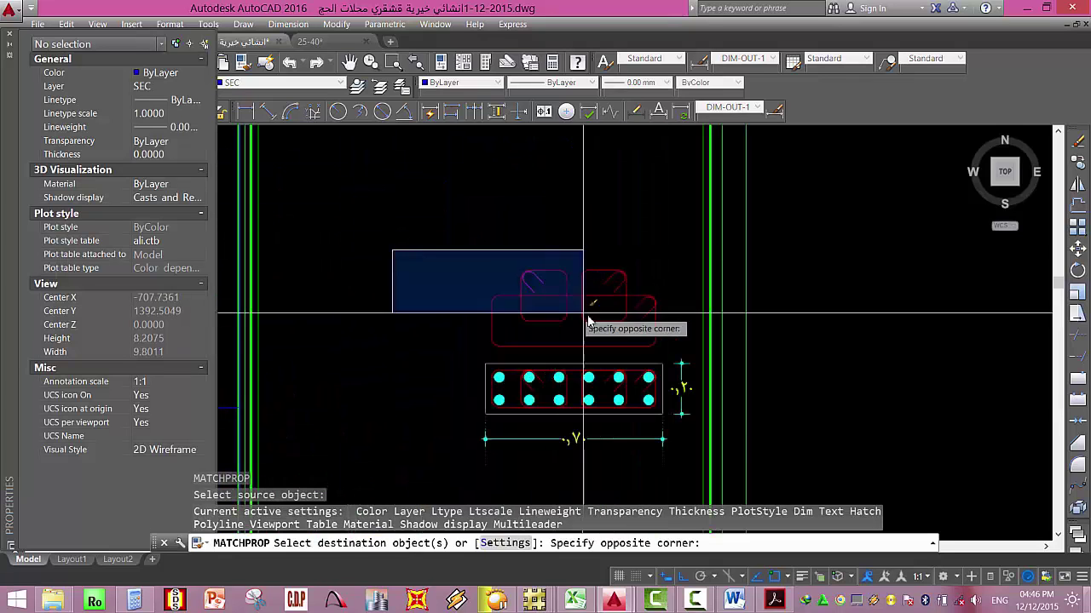
left_click(661, 356)
Apply the same matched magenta stirrup properties to all stirrups and hooks inside the pasted 0.70 × 0.20 section.
scroll(631, 323, "up", 8)
left_click(743, 417)
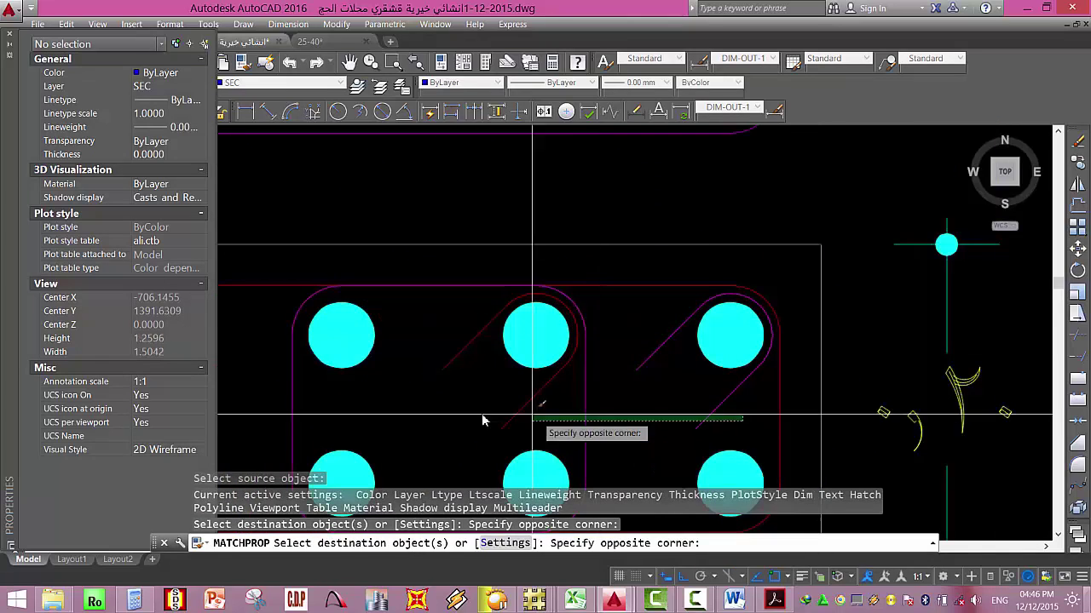
left_click(383, 415)
scroll(625, 371, "down", 5)
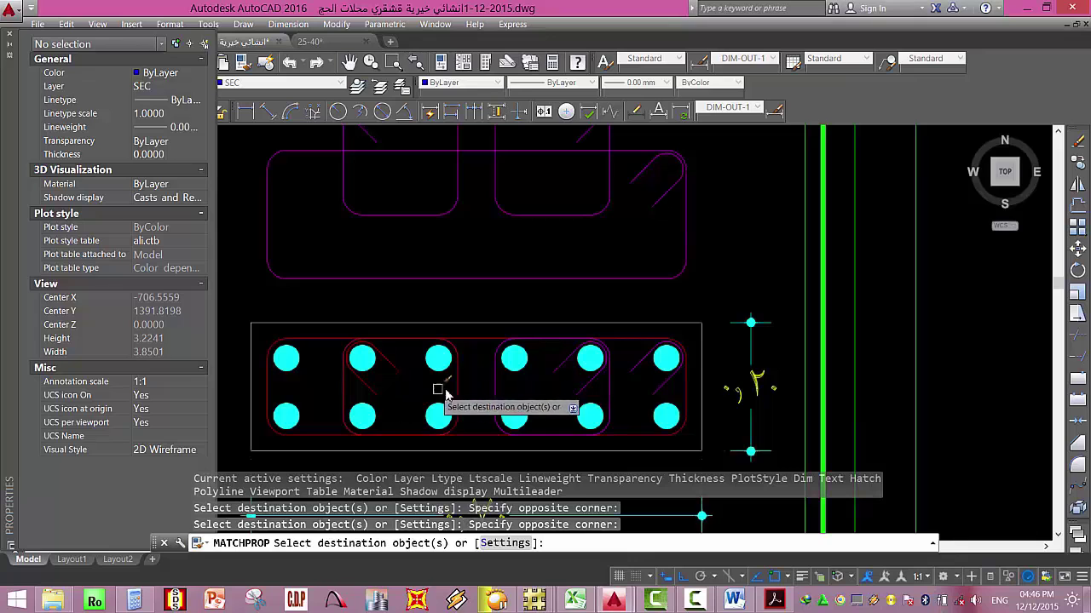
left_click(474, 372)
left_click(260, 391)
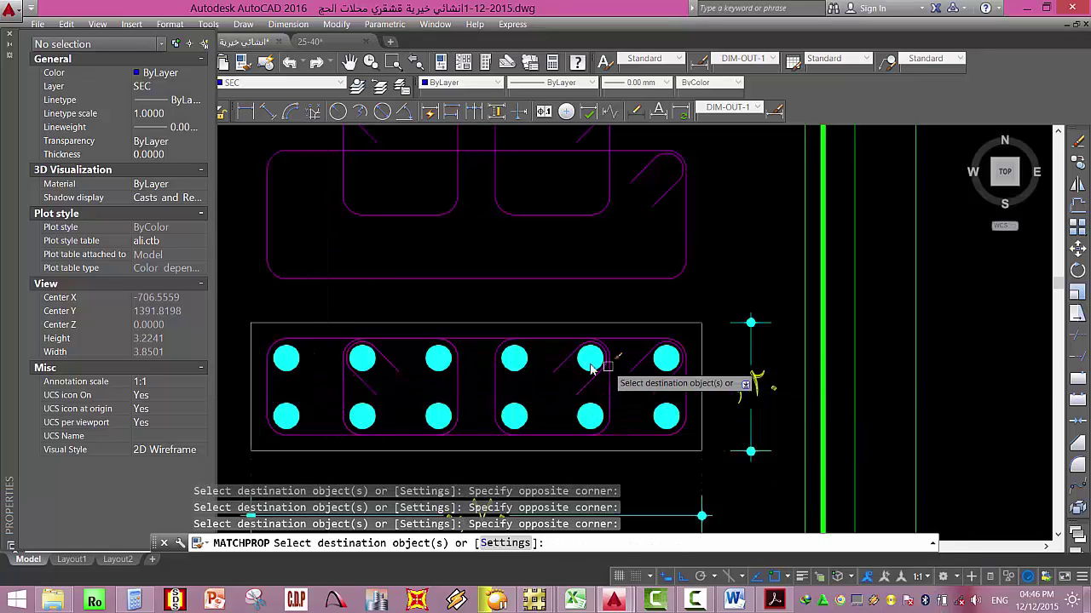
key("Escape")
key("Escape")
Copy the 12Ø16 bar label from the existing 0.70 column detail to just above the pasted section, with Ortho off.
scroll(585, 426, "down", 3)
scroll(350, 332, "up", 3)
scroll(351, 332, "up", 2)
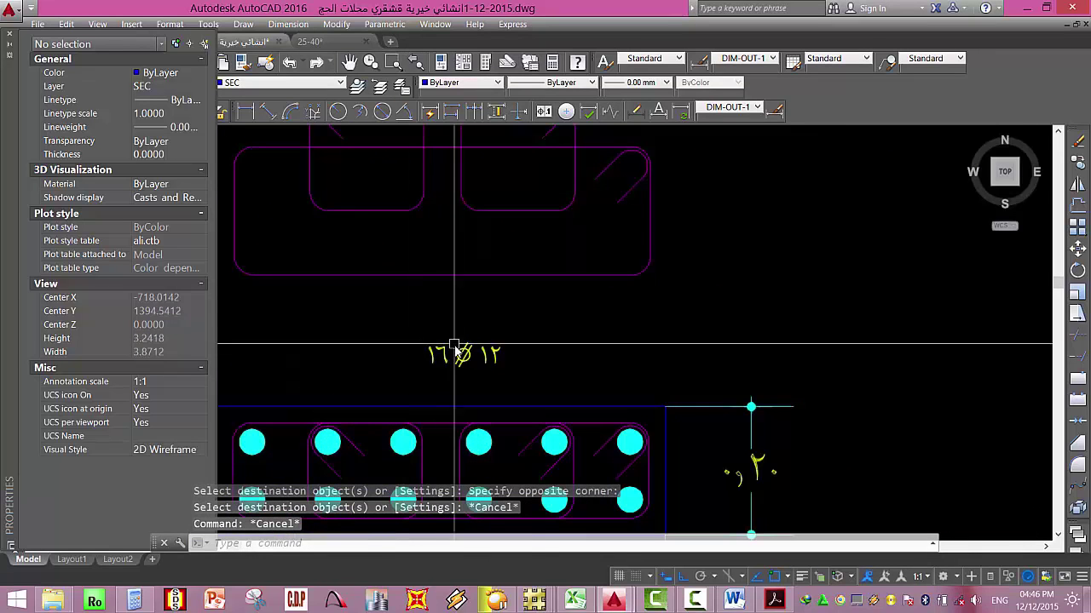
left_click(464, 354)
left_click(426, 360)
type("co")
key("Return")
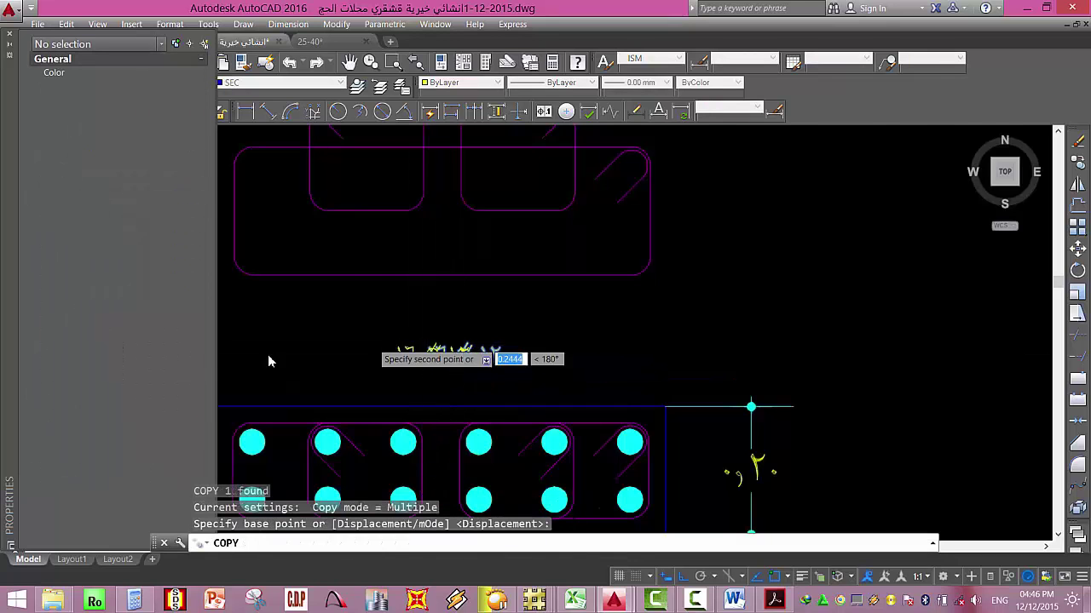
left_click(452, 360)
scroll(791, 426, "down", 4)
scroll(545, 300, "up", 4)
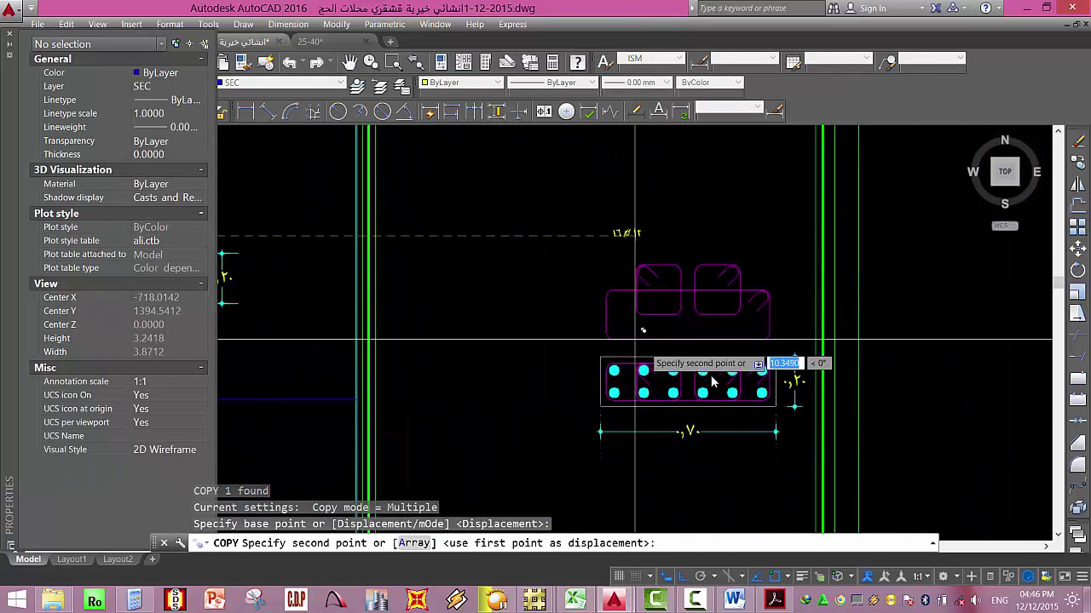
key("F8")
scroll(707, 366, "up", 3)
left_click(691, 359)
scroll(691, 363, "down", 4)
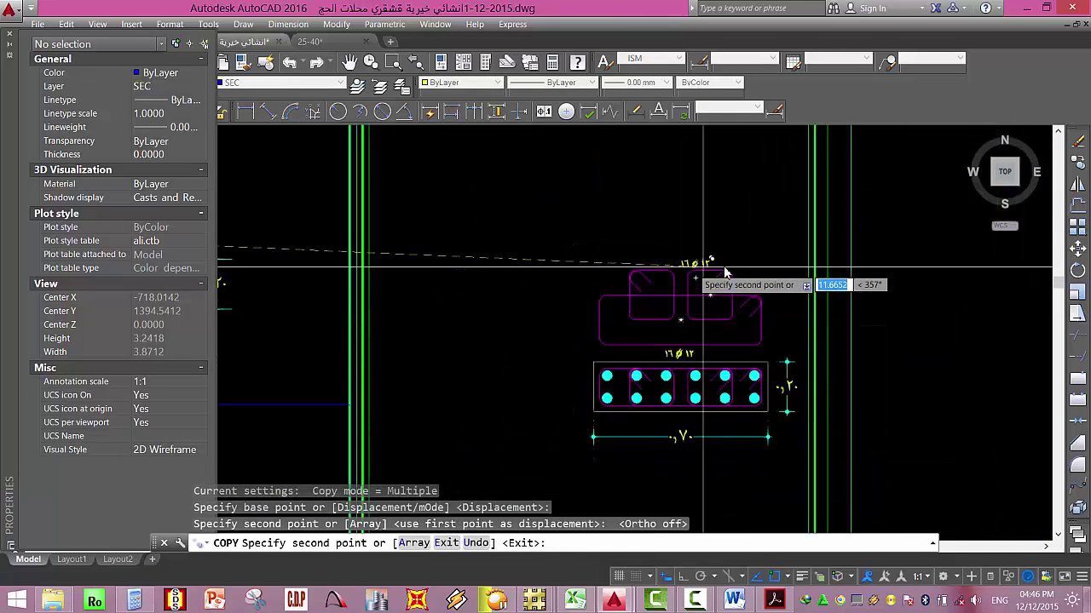
scroll(778, 383, "up", 4)
key("Escape")
key("Escape")
middle_click_drag(777, 382, 560, 360)
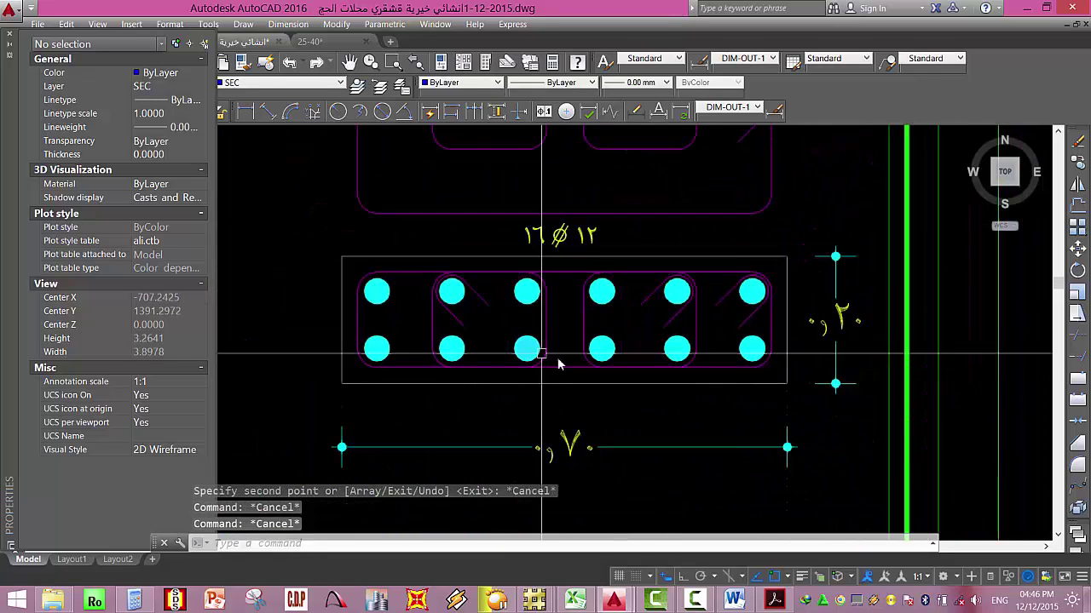
key("Escape")
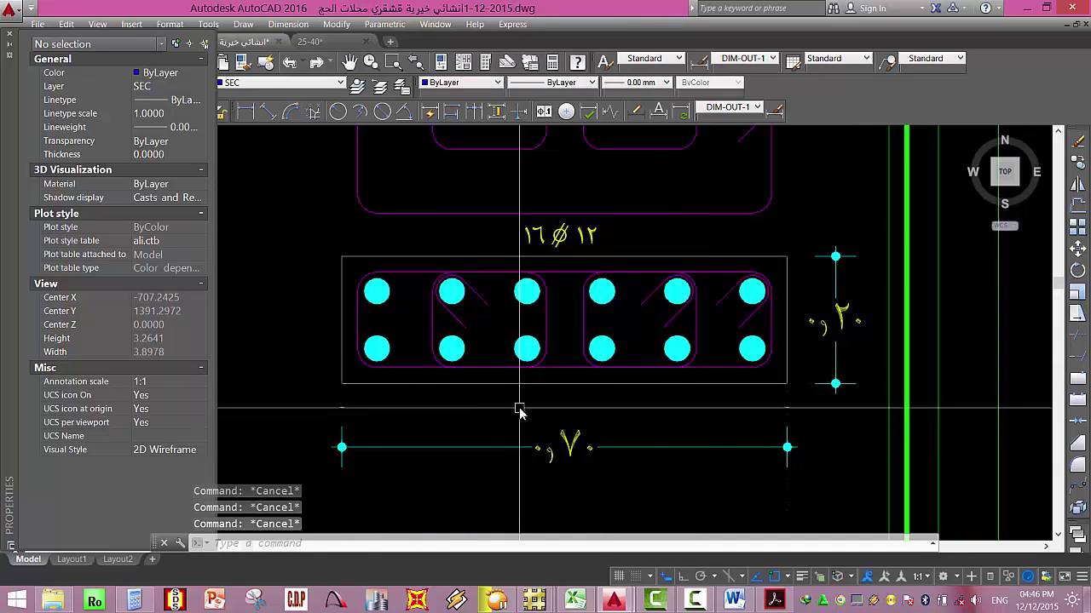
Copy the 7Ø8/m stirrup label from the existing 0.70 column detail to just above the pasted stirrup outlines.
scroll(508, 230, "down", 4)
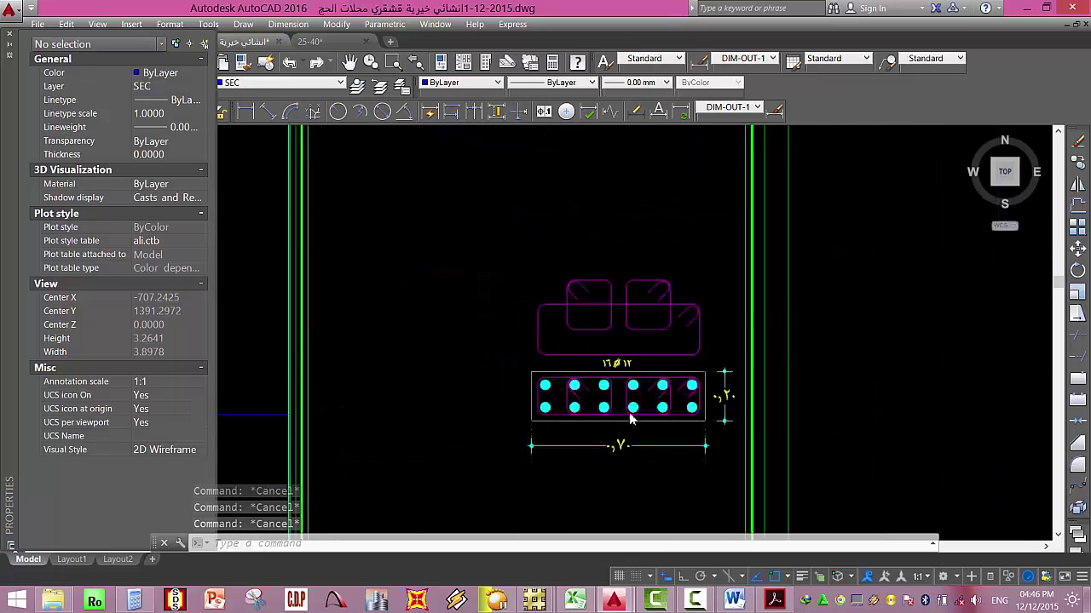
scroll(264, 271, "up", 5)
left_click(261, 274)
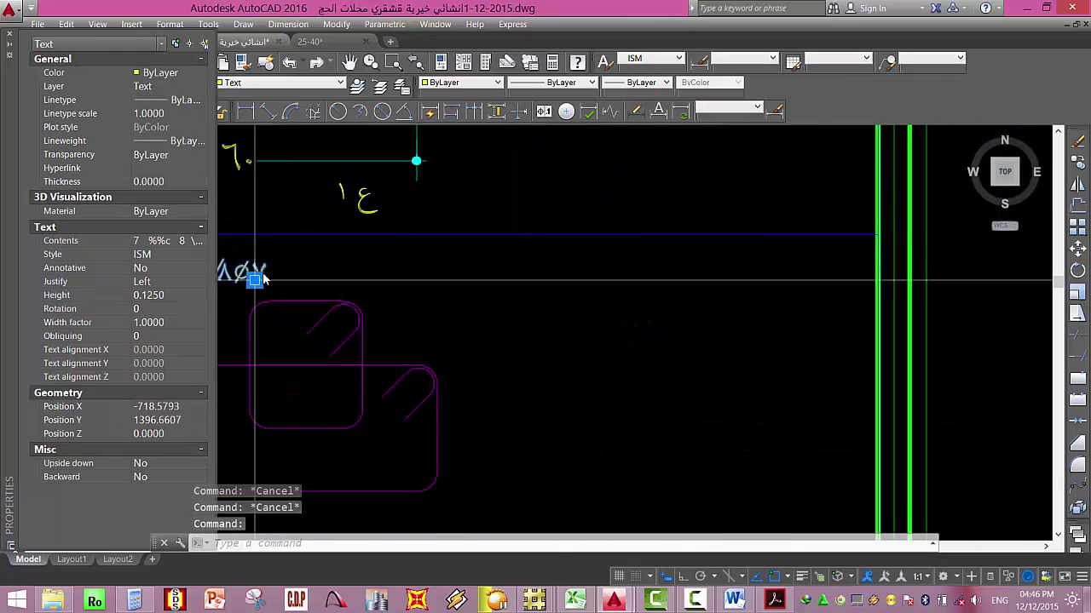
type("co")
key("Return")
left_click(254, 279)
scroll(638, 319, "down", 3)
scroll(341, 285, "up", 2)
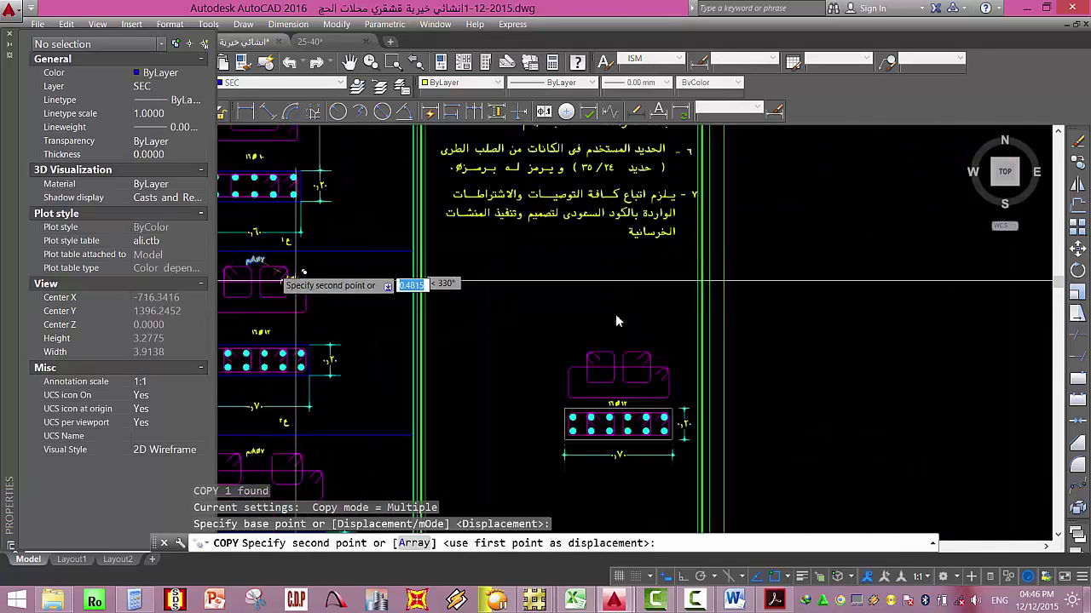
scroll(622, 345, "up", 2)
left_click(611, 343)
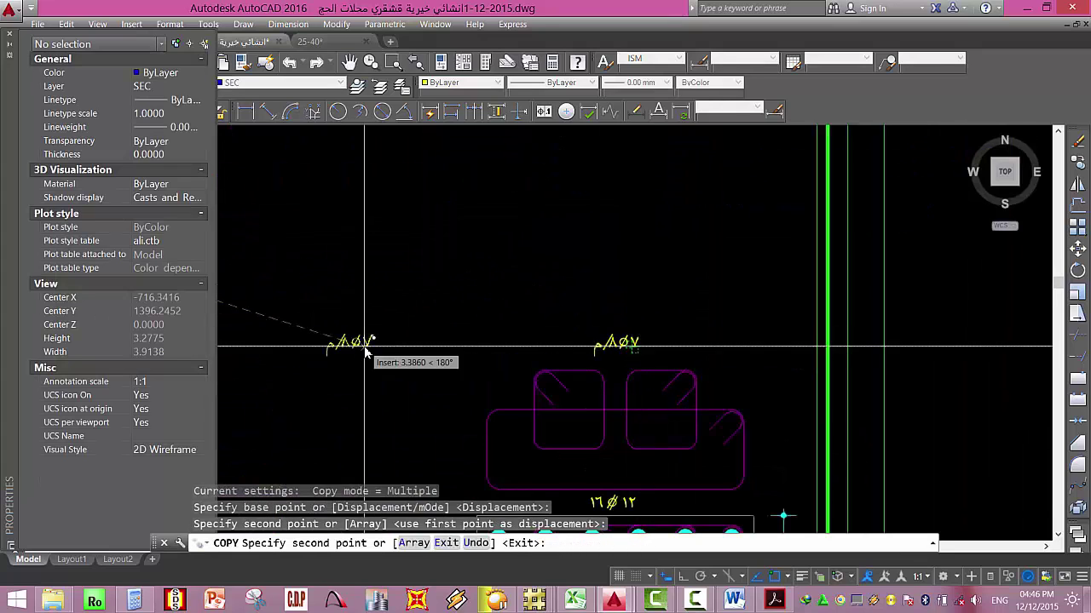
key("Escape")
key("Escape")
key("Escape")
Close the Properties palette and save the structural drawing.
left_click(12, 34)
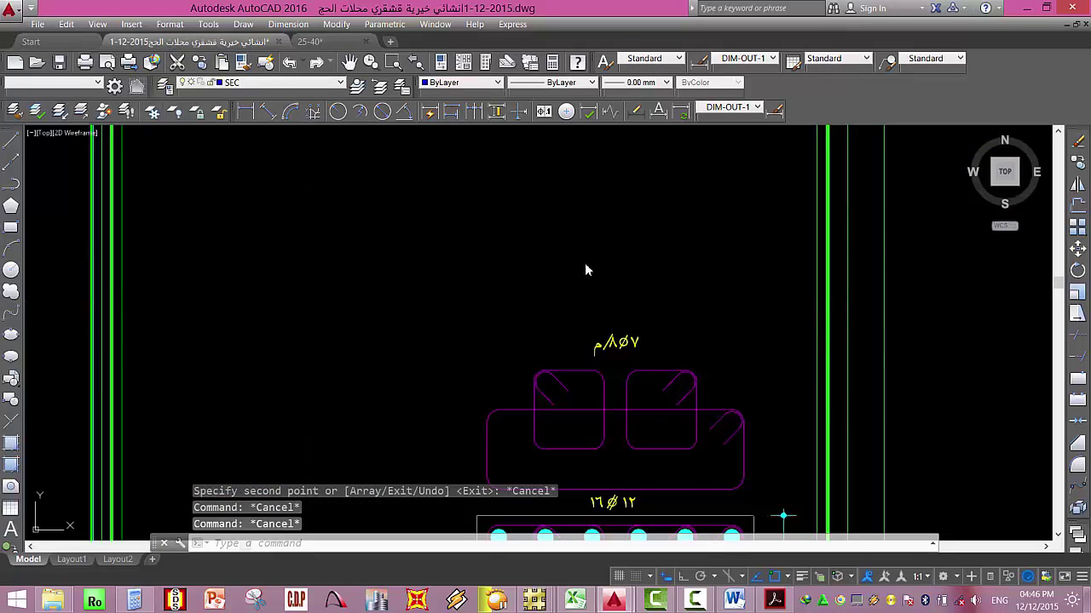
scroll(611, 237, "down", 2)
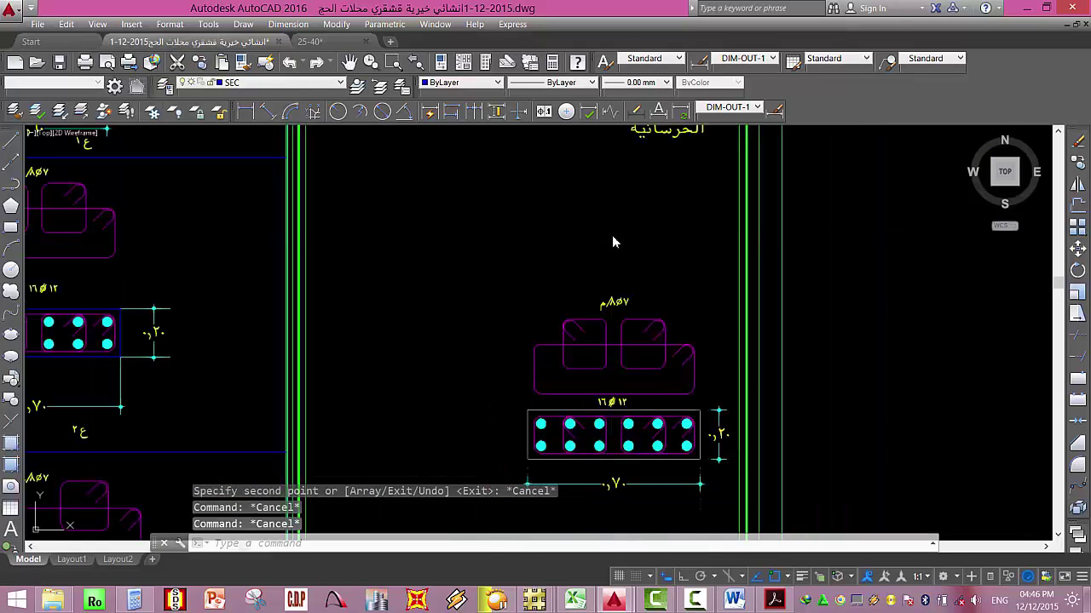
key("ctrl+s")
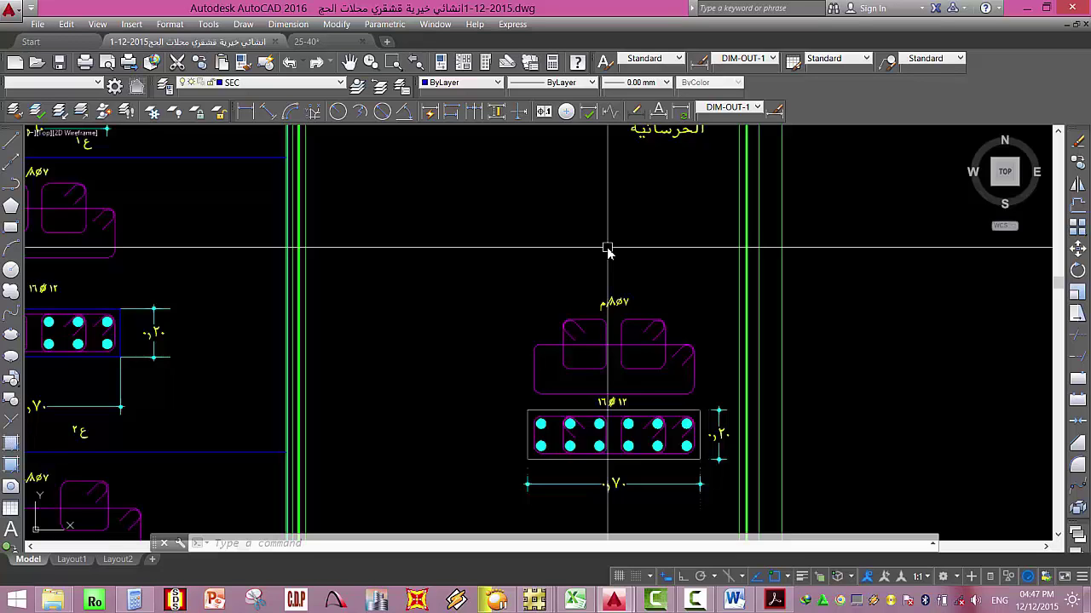
scroll(582, 295, "down", 5)
scroll(586, 366, "up", 3)
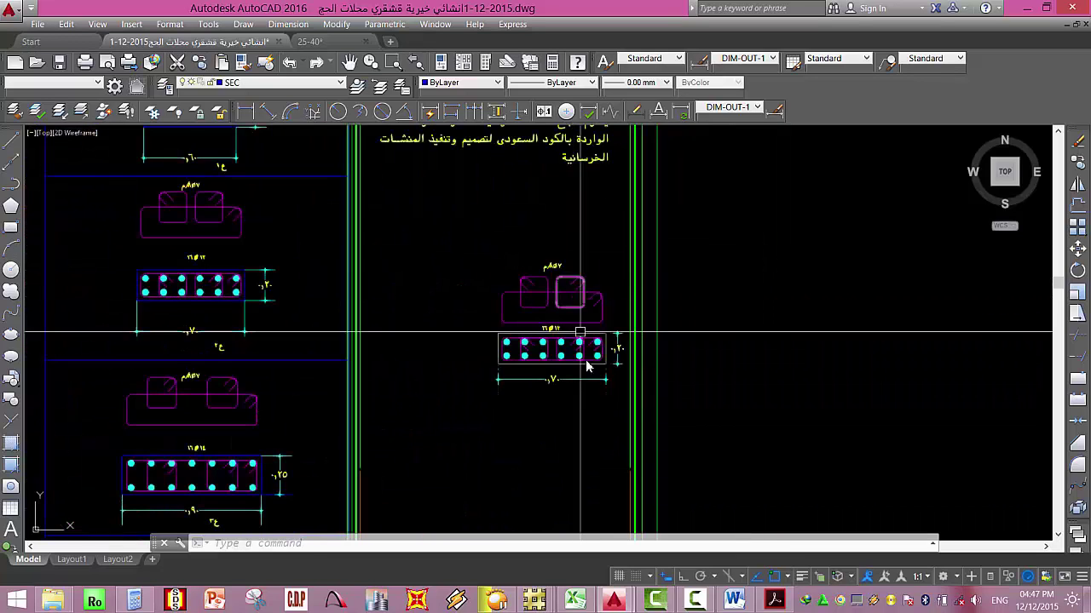
middle_click_drag(586, 366, 588, 386)
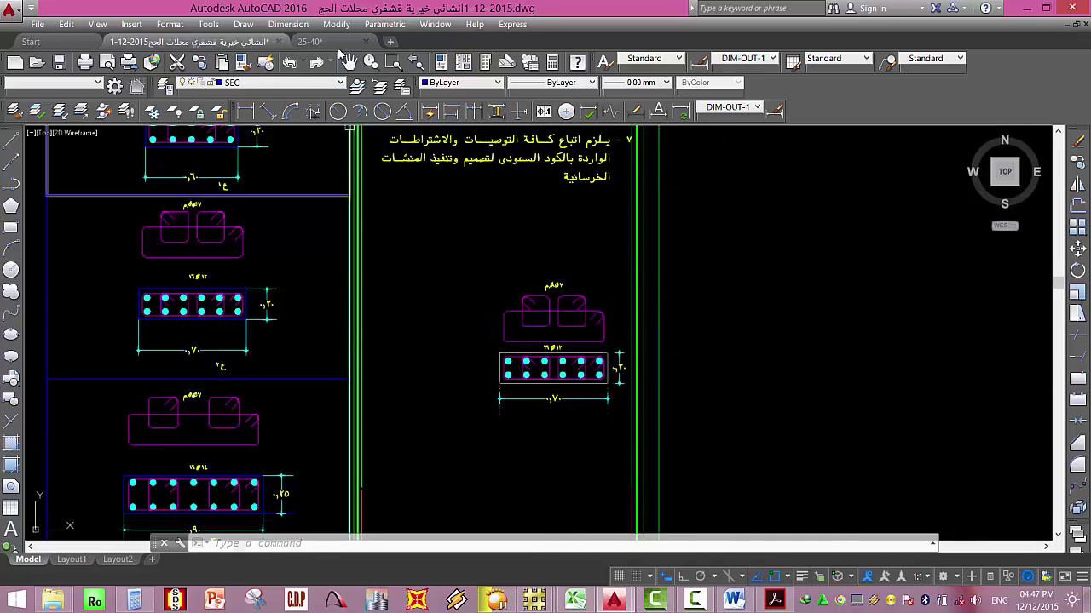
Switch to the 25-40 drawing and select the whole 0.85 × 0.25 column detail with its stirrups and dimensions.
left_click(310, 41)
scroll(469, 404, "down", 6)
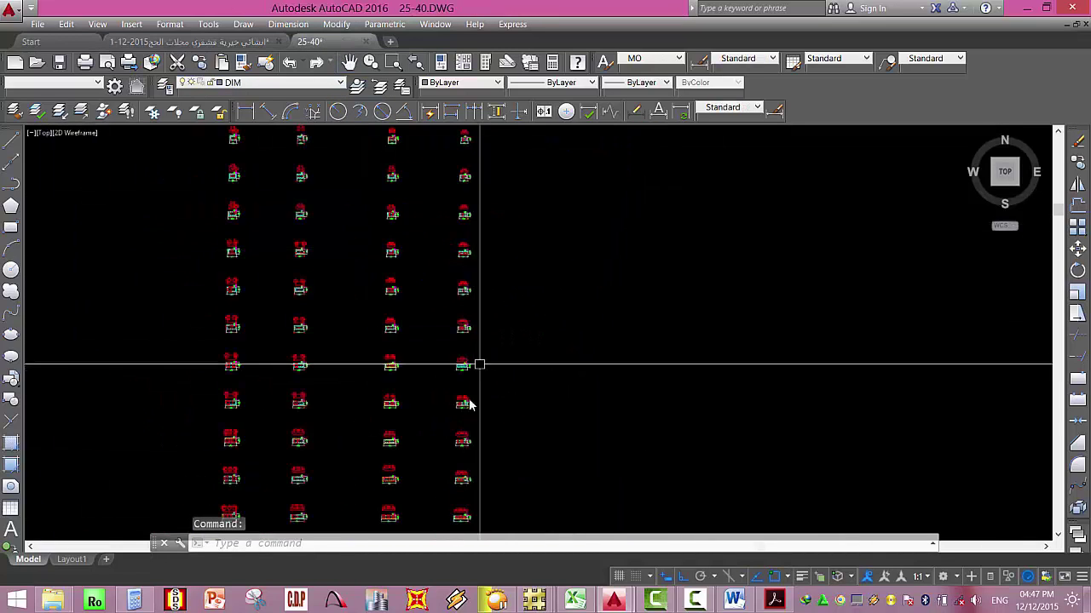
scroll(469, 405, "up", 8)
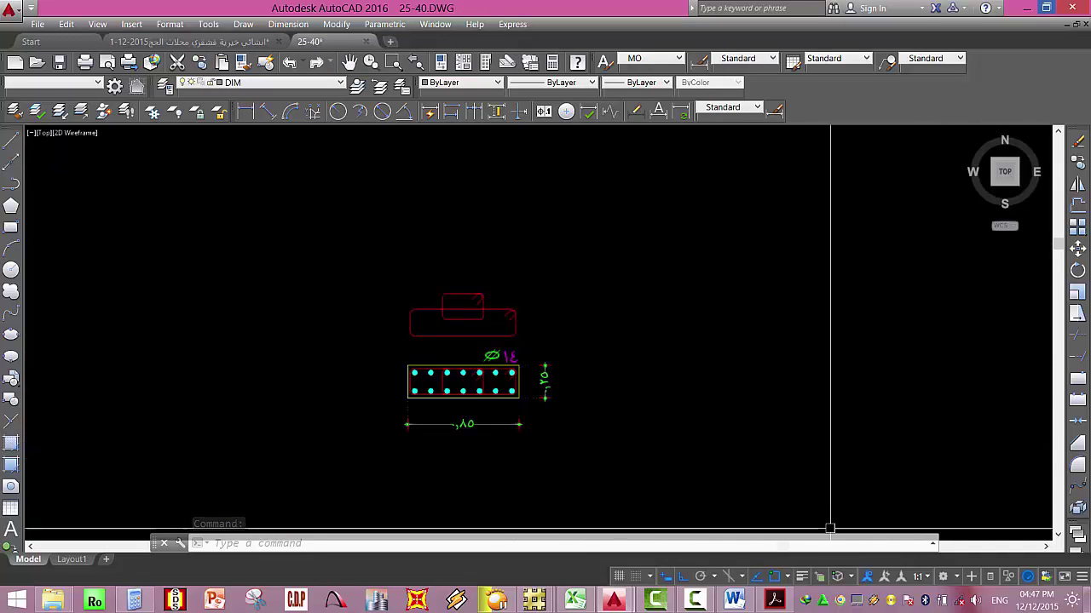
left_click(643, 457)
mouse_move(643, 458)
left_mouse_down()
mouse_move(196, 228)
mouse_move(290, 306)
mouse_move(626, 324)
mouse_move(558, 220)
mouse_move(521, 298)
mouse_move(380, 456)
mouse_move(373, 500)
mouse_move(390, 507)
mouse_move(629, 417)
mouse_move(614, 286)
mouse_move(570, 182)
mouse_move(546, 156)
mouse_move(380, 153)
left_mouse_up()
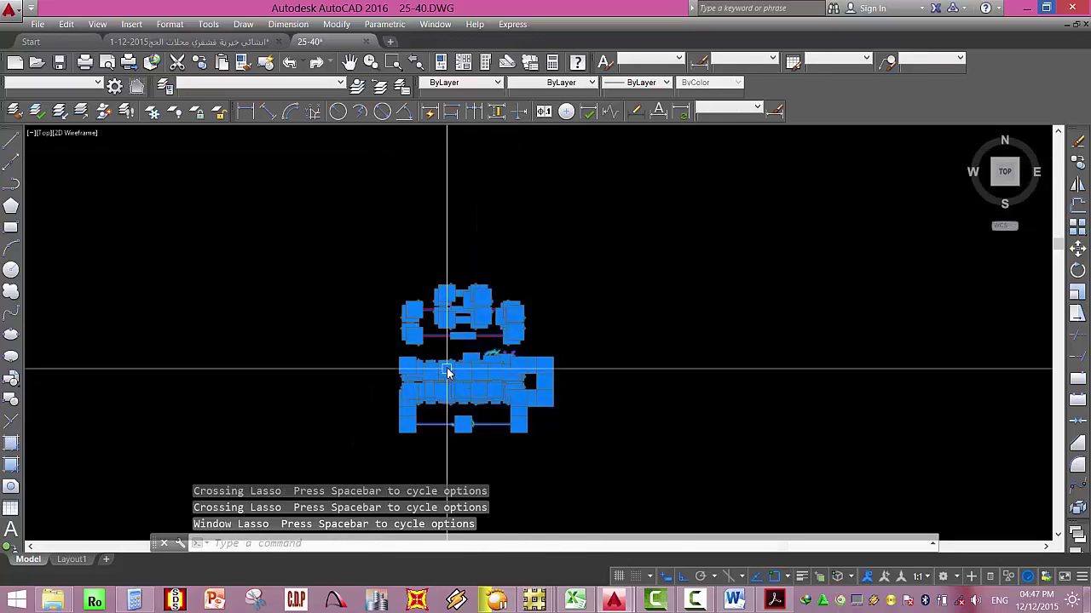
left_click(1028, 576)
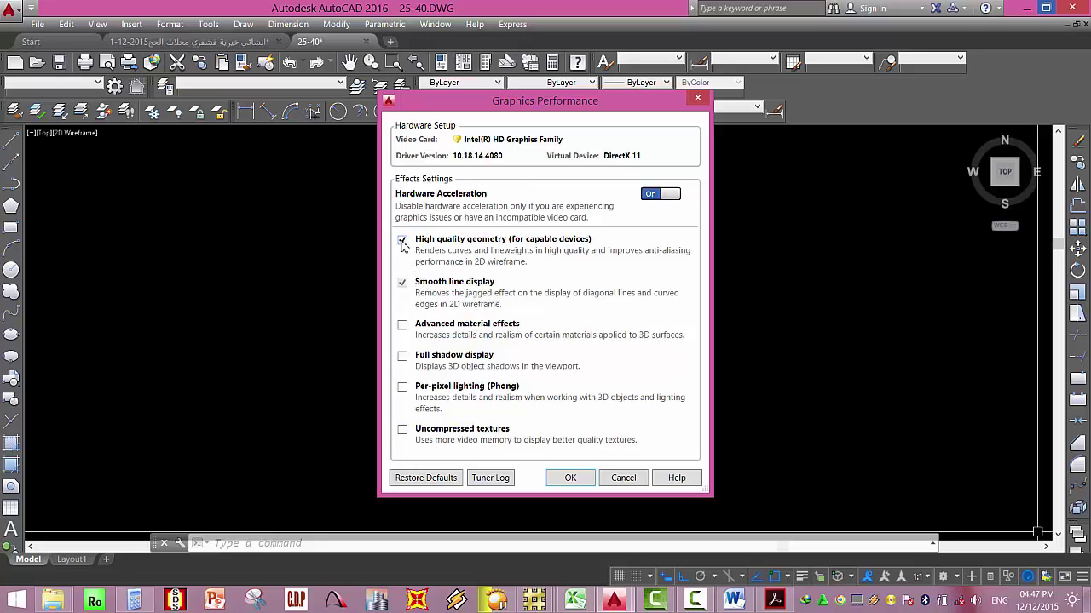
left_click(939, 600)
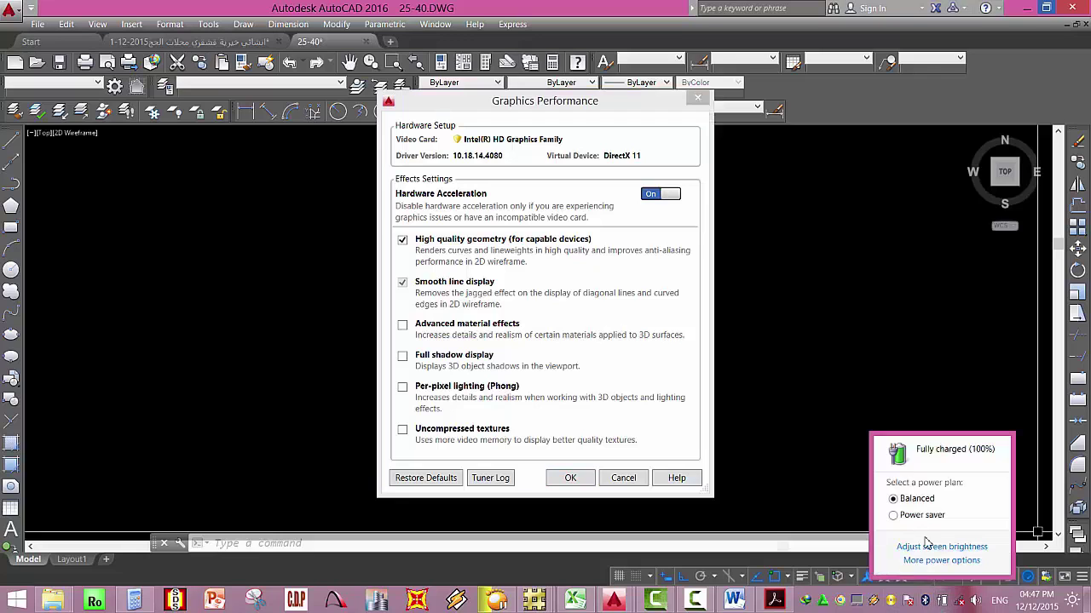
left_click(930, 548)
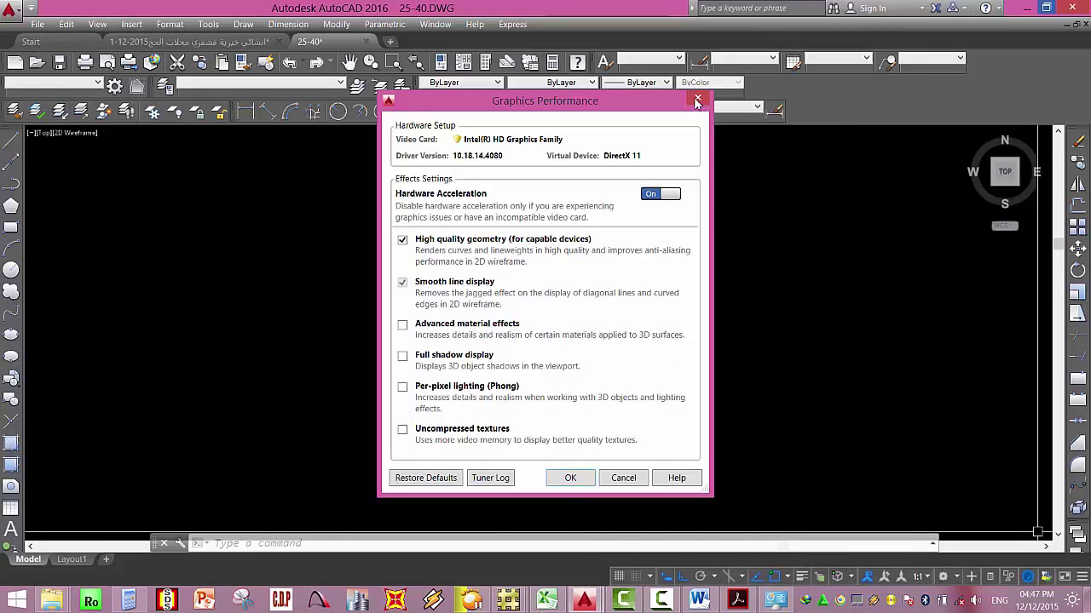
left_click(696, 102)
Copy the complete 0.85 × 0.25 column detail, including its stirrup outlines, label and dimensions, to the clipboard.
left_click(640, 232)
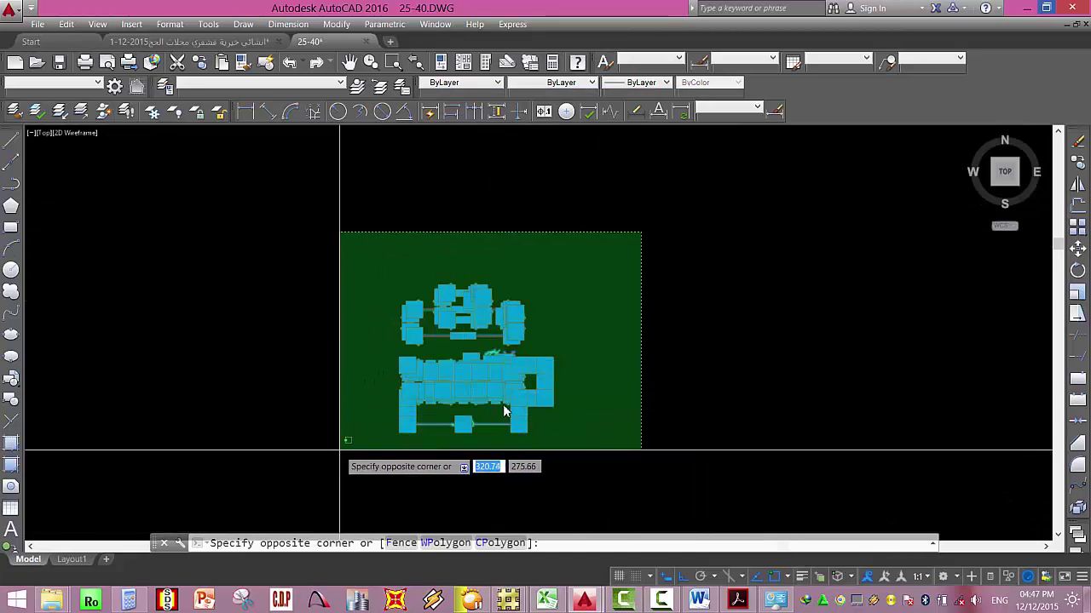
key("Escape")
scroll(560, 275, "down", 5)
left_click(607, 224)
left_click(479, 348)
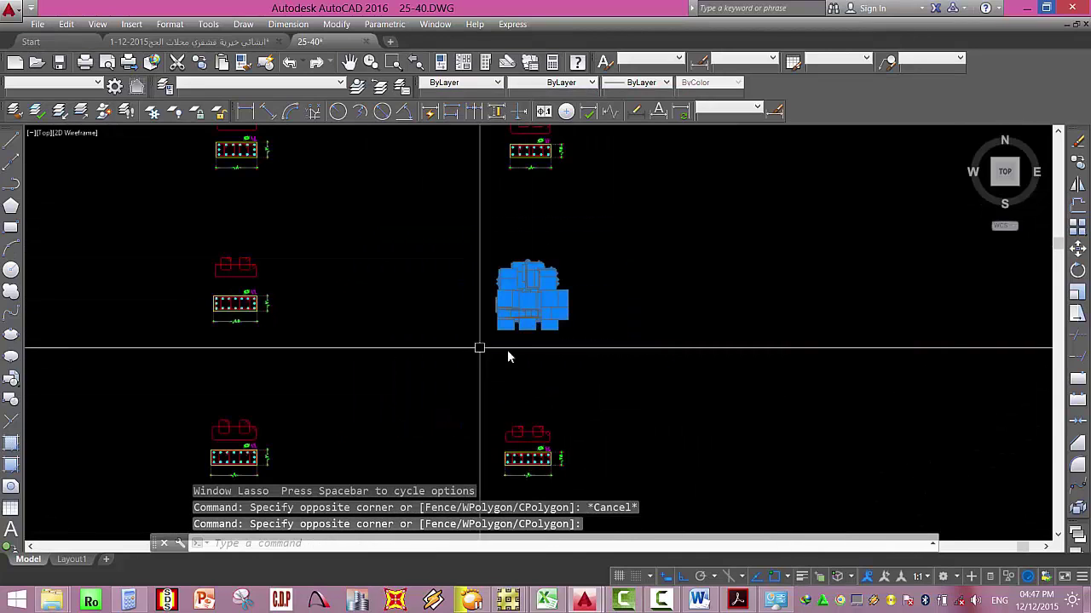
key("ctrl+c")
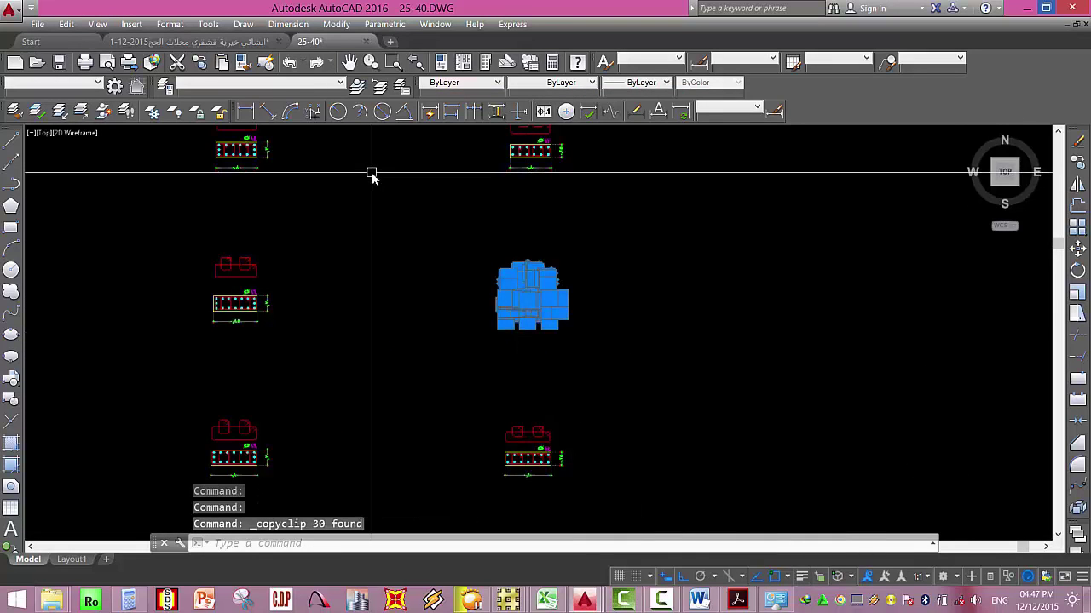
Paste the copied 0.85 × 0.25 column detail into the structural drawing, in the empty space to the right of the sheet frame.
left_click(229, 45)
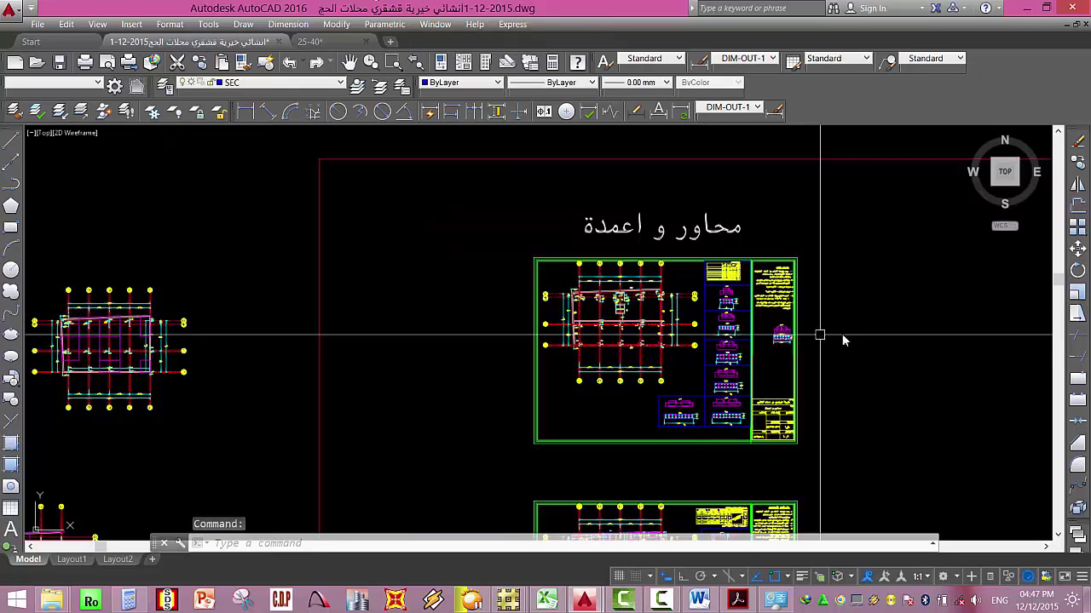
scroll(842, 339, "up", 5)
left_click(854, 338)
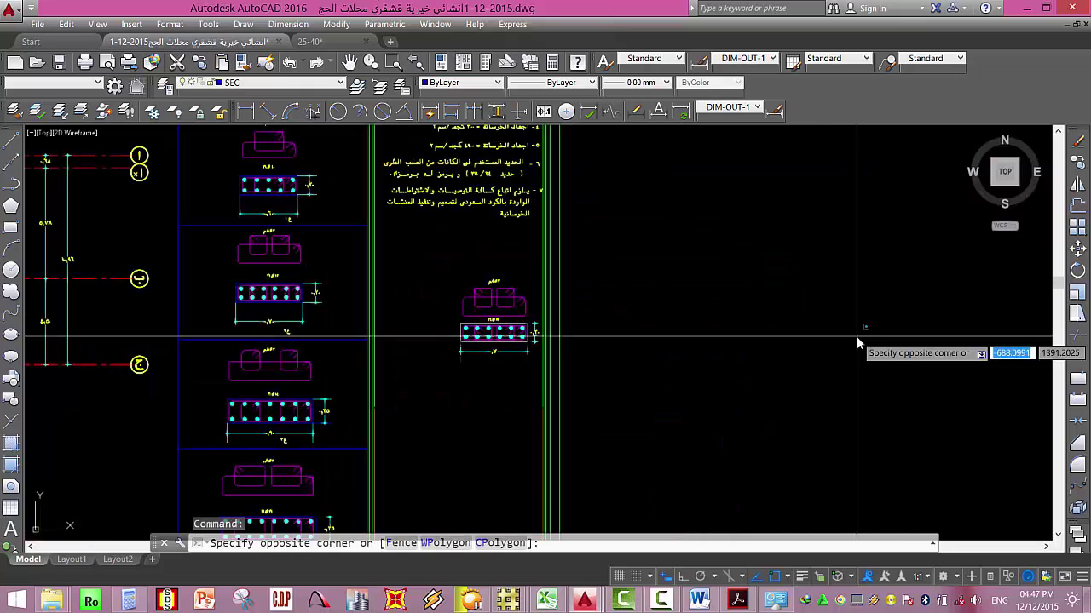
key("ctrl+v")
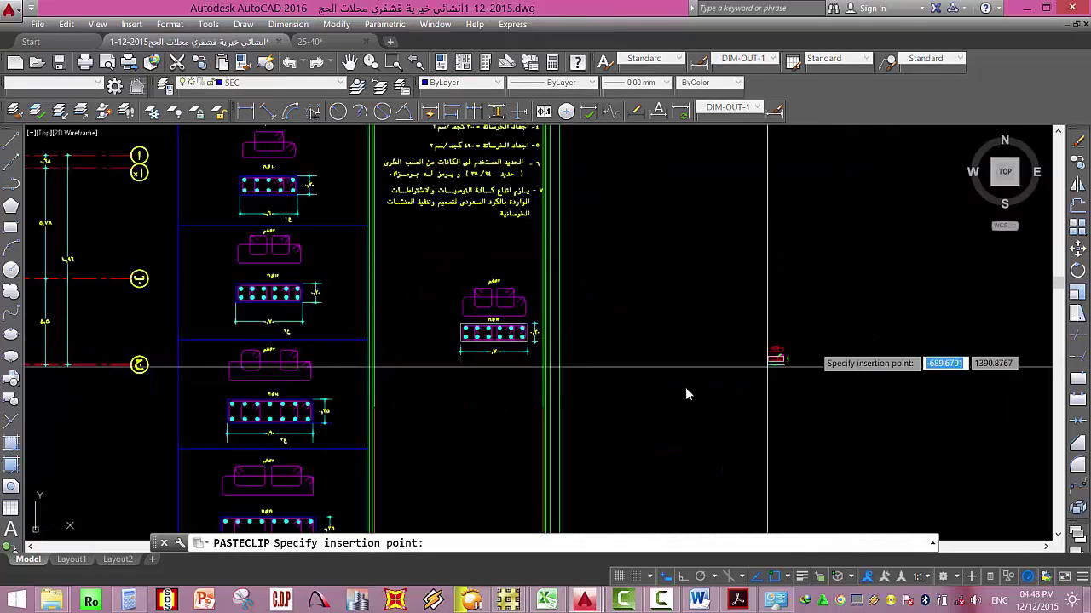
left_click(725, 346)
scroll(733, 353, "up", 6)
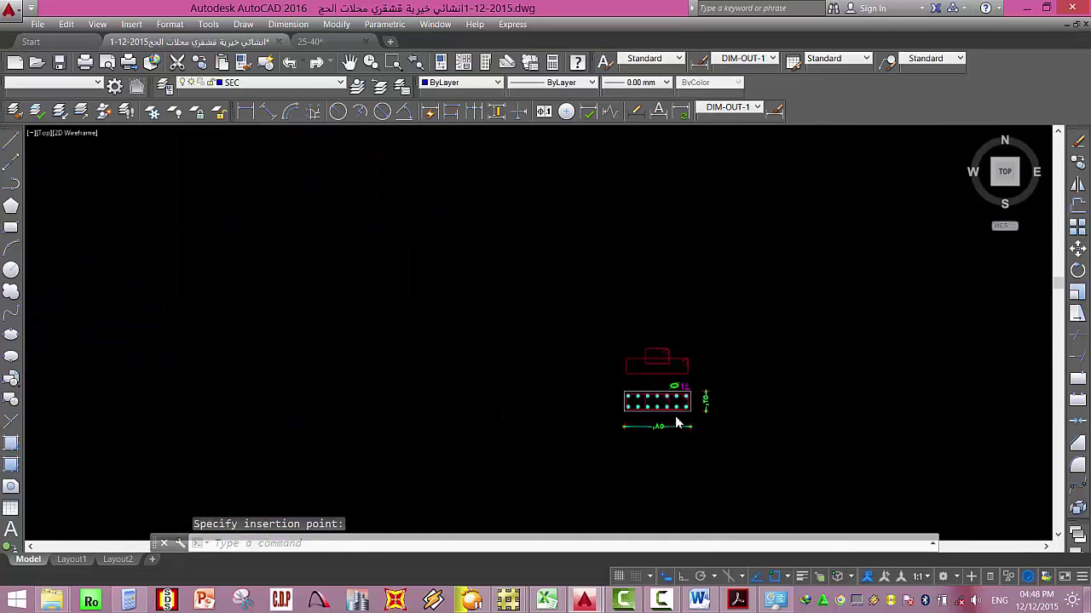
left_click(801, 167)
mouse_move(445, 440)
left_mouse_down()
mouse_move(428, 476)
mouse_move(421, 433)
mouse_move(555, 258)
mouse_move(541, 269)
left_mouse_up()
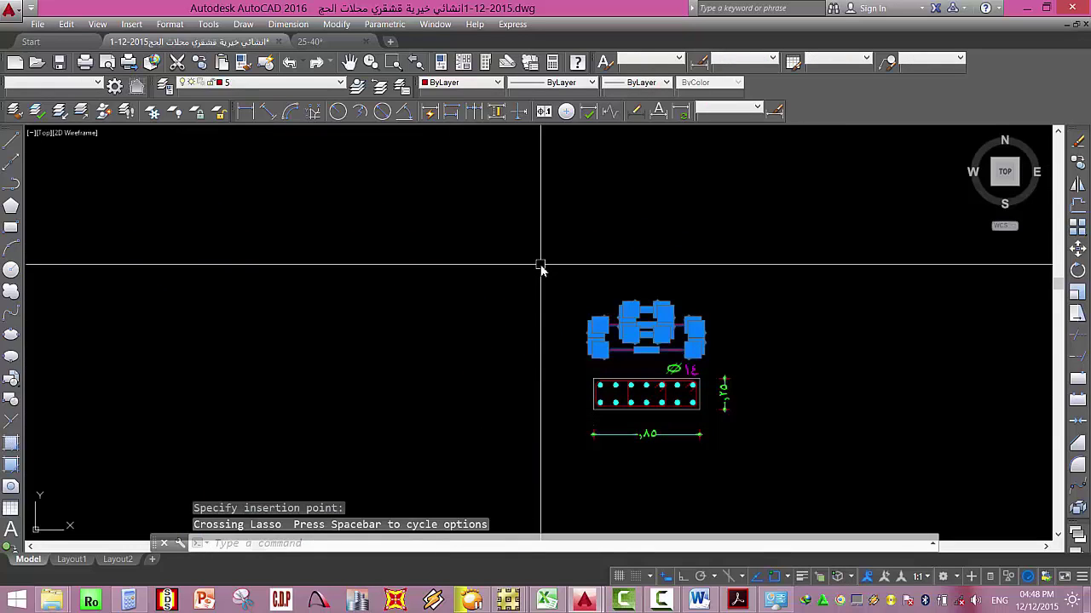
key("Escape")
mouse_move(821, 282)
left_mouse_down()
mouse_move(605, 410)
mouse_move(613, 379)
mouse_move(755, 269)
left_mouse_up()
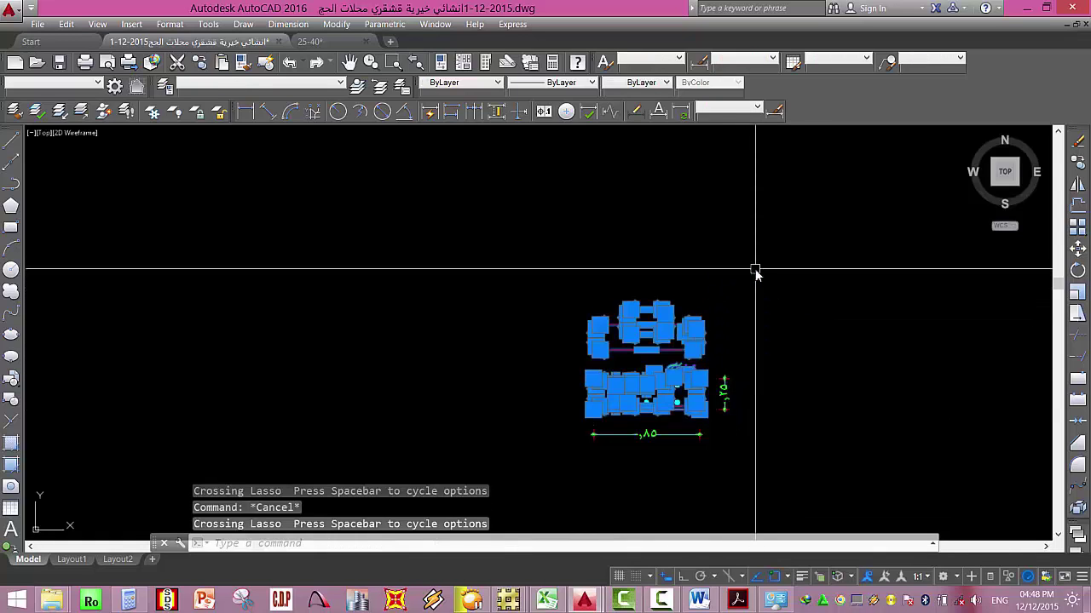
key("Escape")
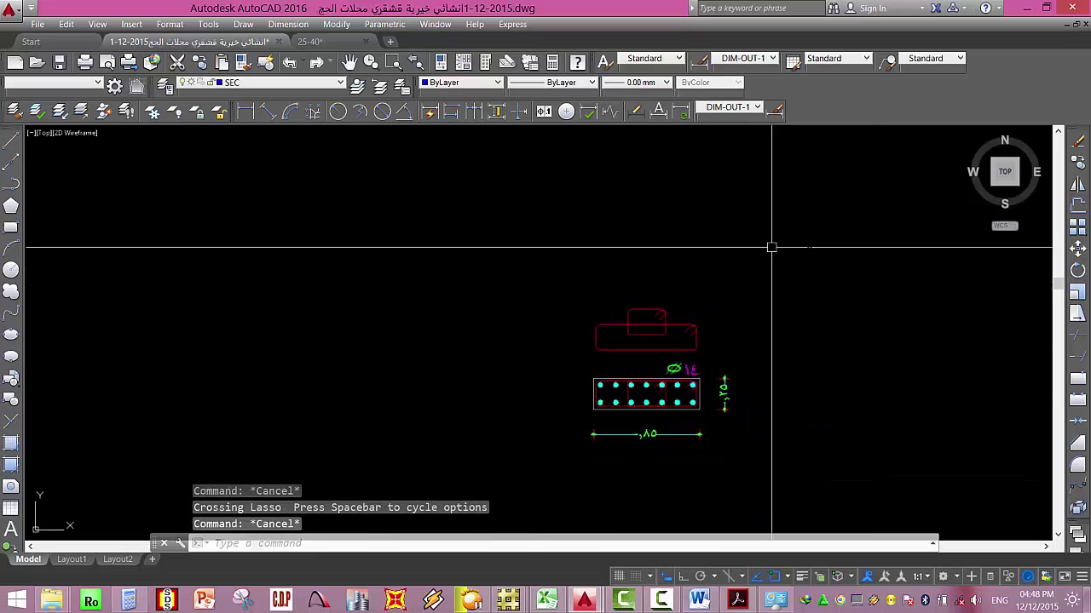
left_click(798, 267)
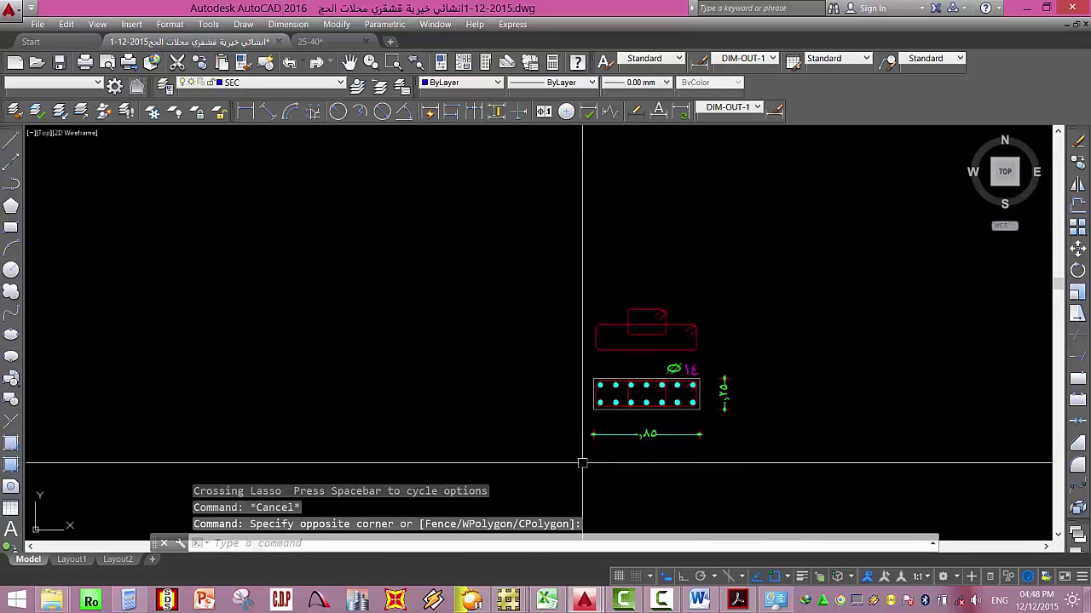
left_click(578, 469)
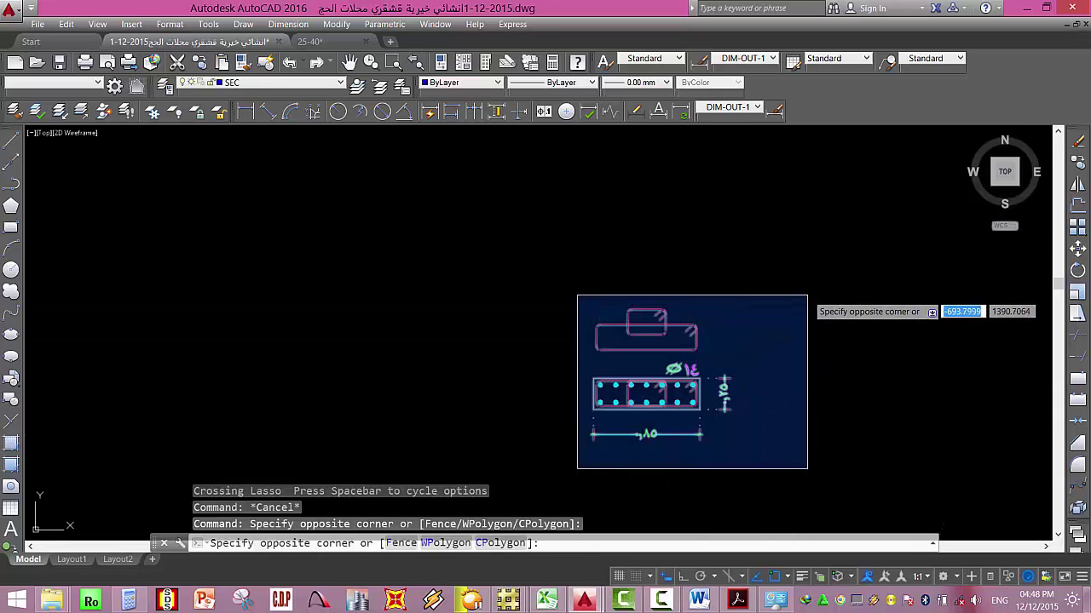
left_click(806, 297)
key("Escape")
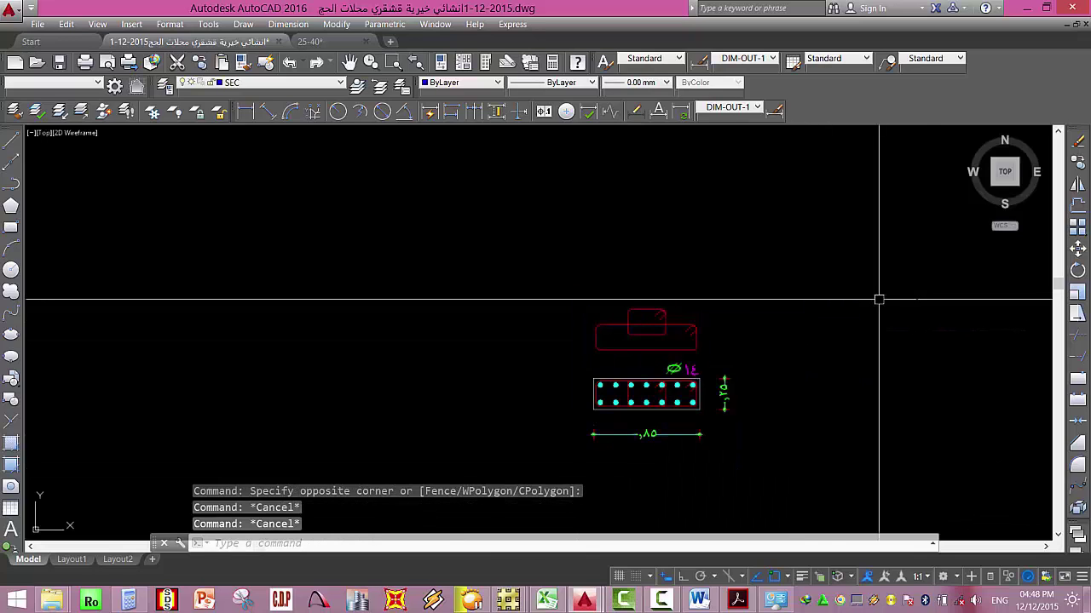
mouse_move(810, 287)
left_mouse_down()
mouse_move(439, 475)
mouse_move(718, 263)
mouse_move(438, 438)
mouse_move(434, 456)
mouse_move(481, 424)
left_mouse_up()
key("Escape")
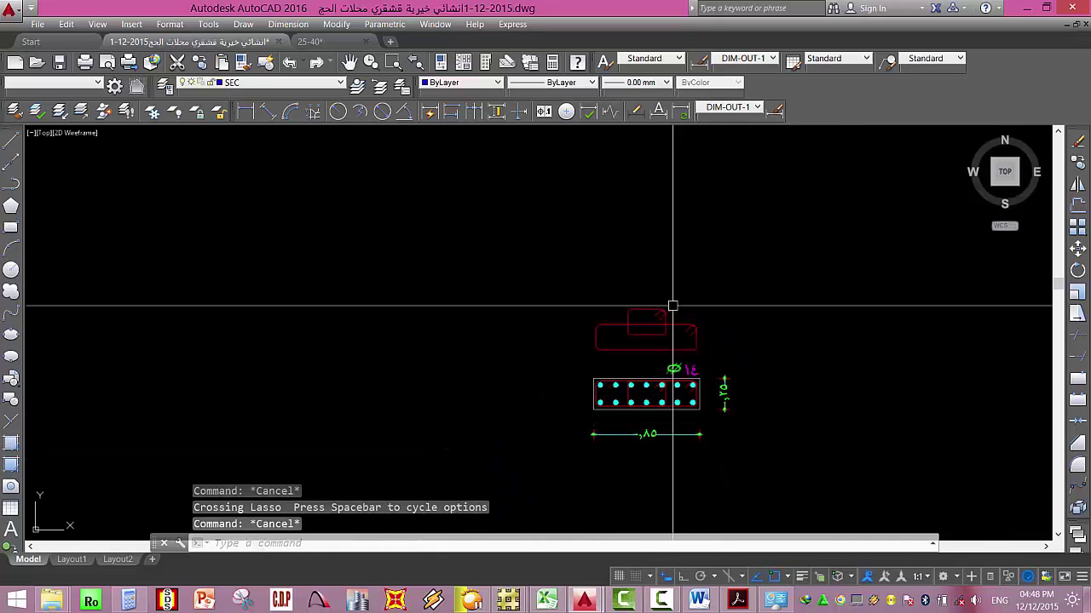
Scale the whole pasted 0.85 × 0.25 column detail by a factor of 5, based on the right end of its 0.85 dimension line.
mouse_move(799, 281)
left_mouse_down()
mouse_move(592, 285)
mouse_move(547, 341)
mouse_move(513, 418)
mouse_move(518, 477)
mouse_move(541, 521)
mouse_move(718, 498)
left_mouse_up()
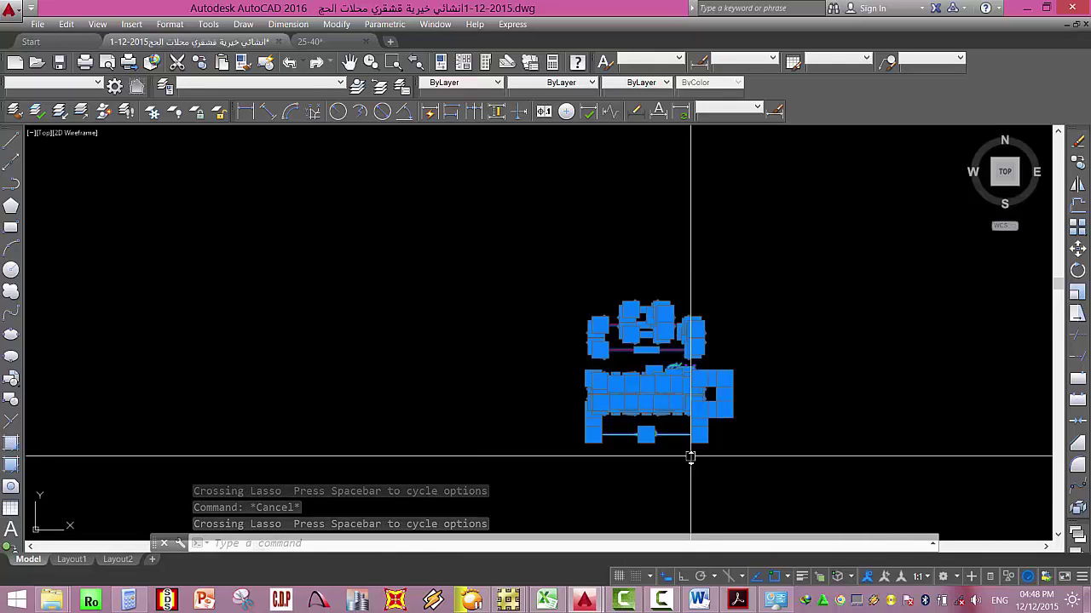
type("sc")
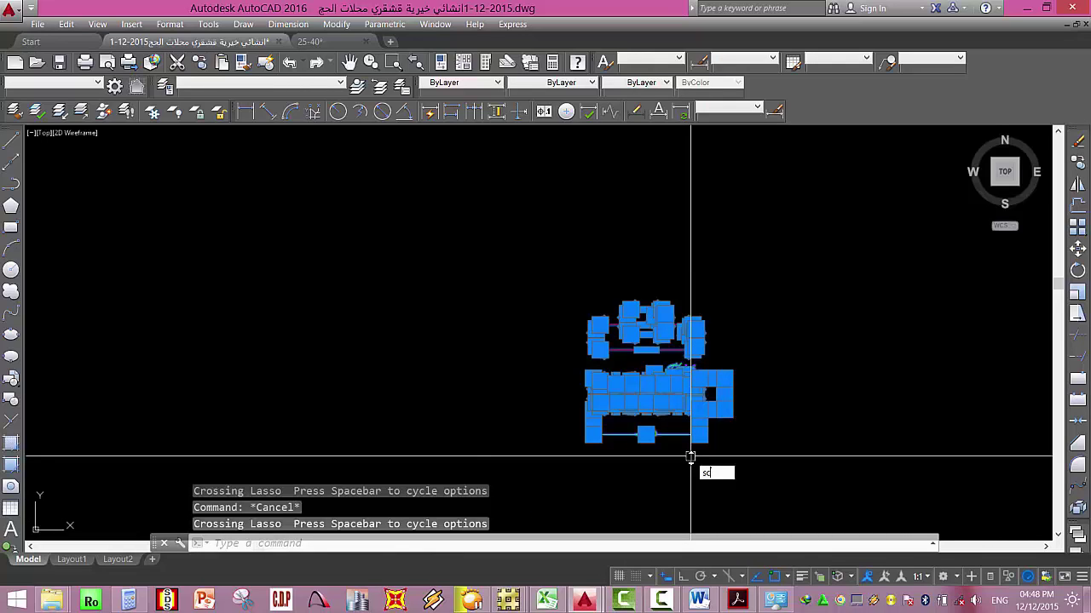
key("Return")
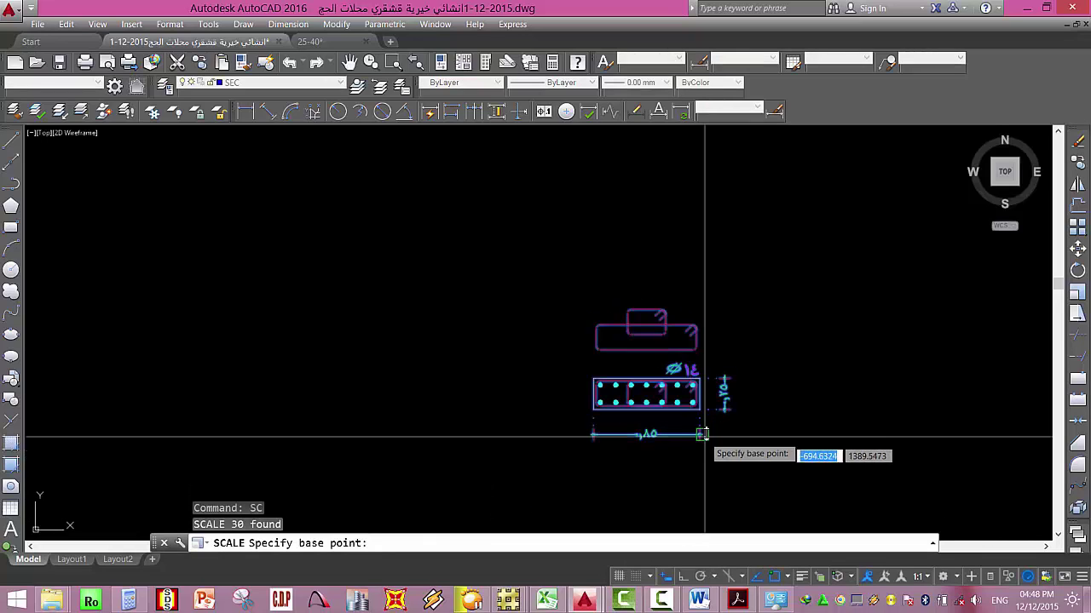
left_click(701, 435)
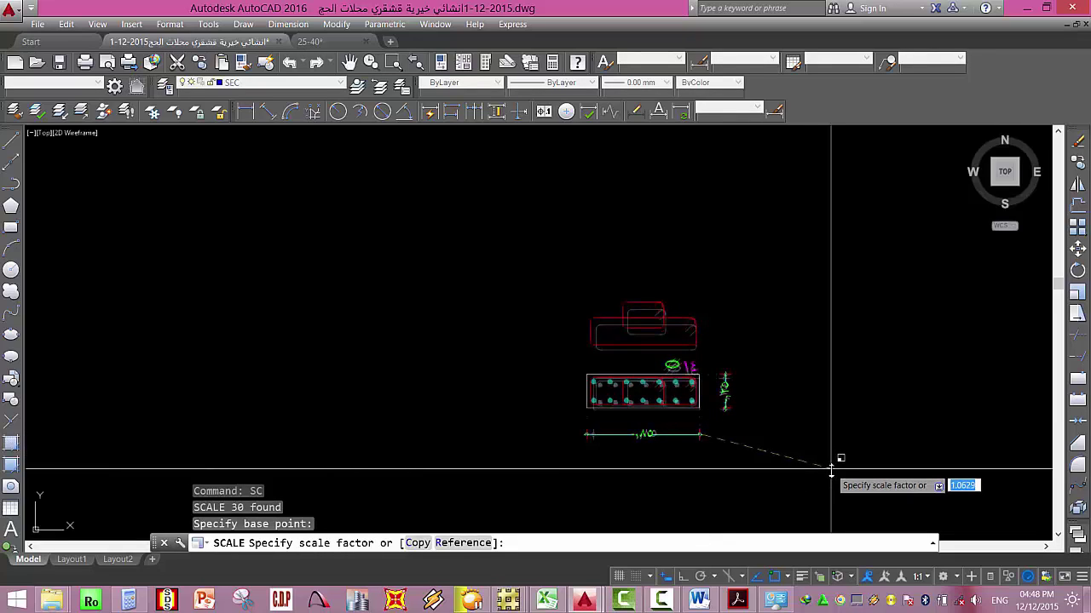
key("Return")
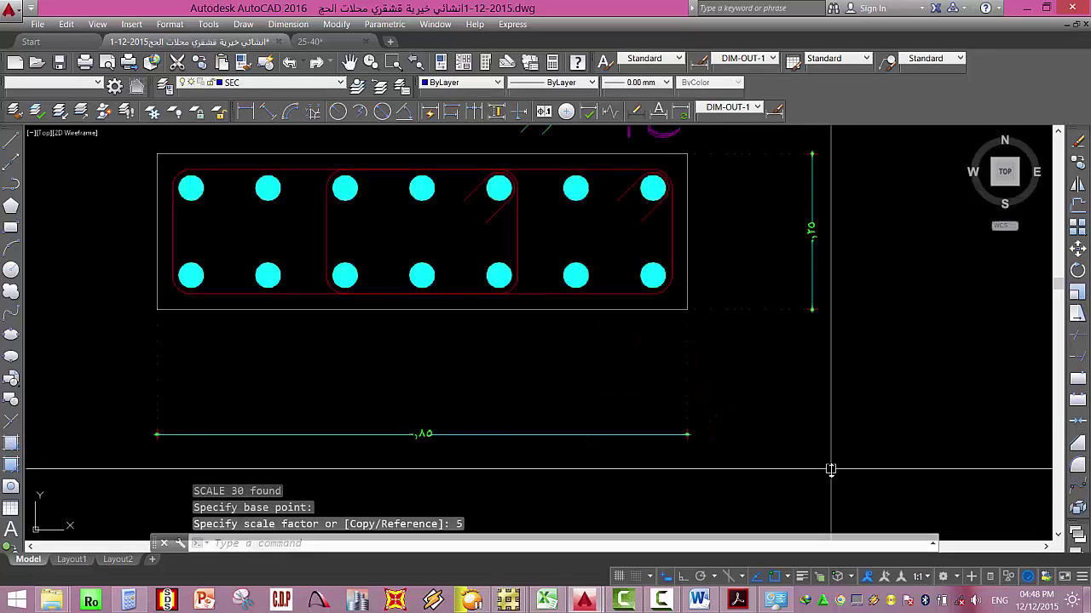
scroll(477, 295, "down", 10)
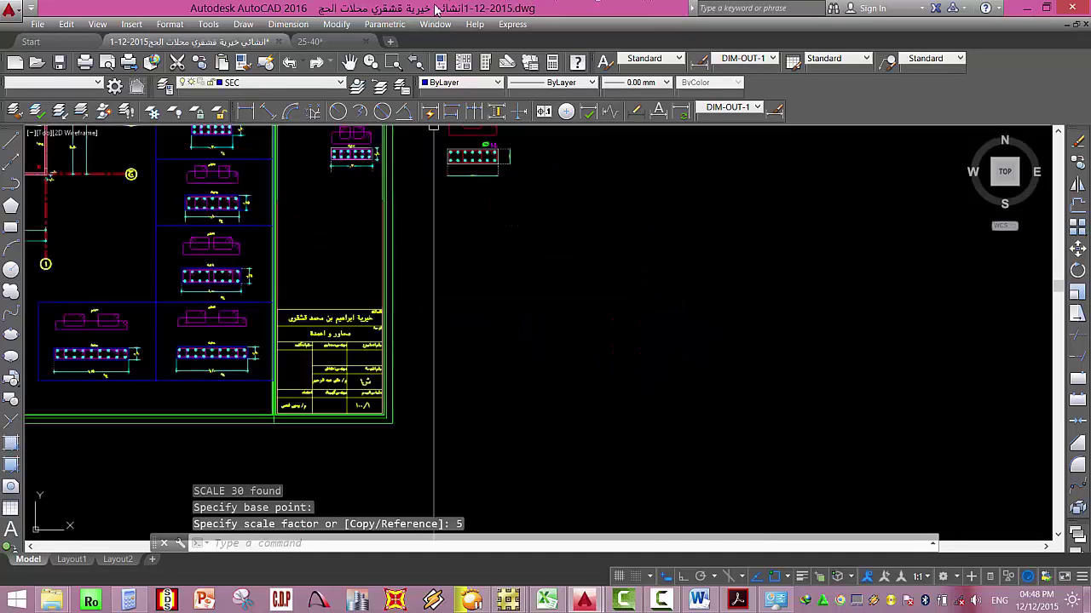
scroll(477, 295, "up", 8)
scroll(579, 407, "down", 3)
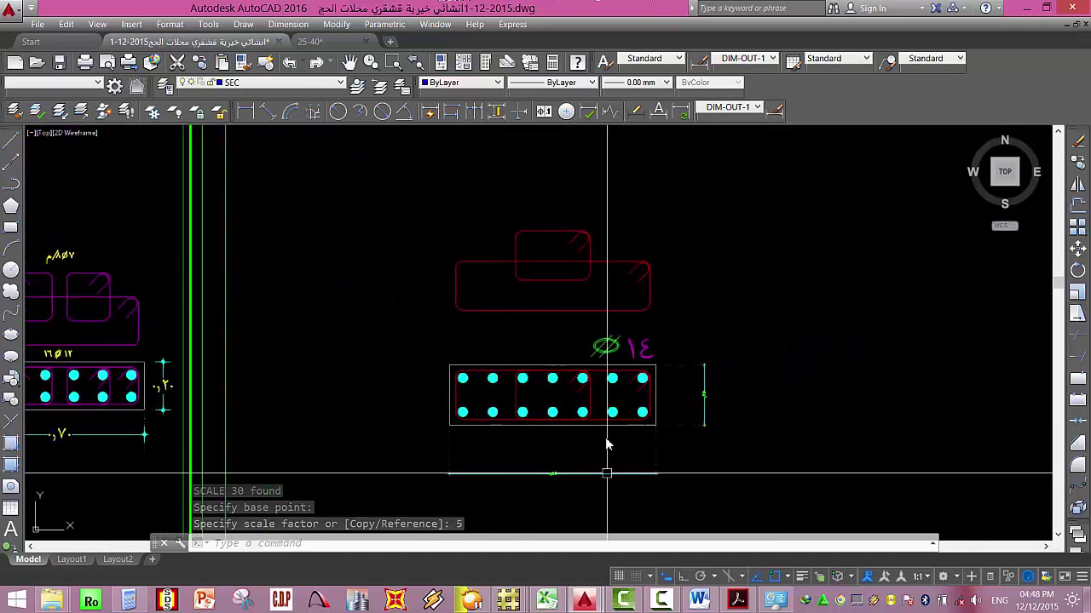
scroll(724, 367, "up", 3)
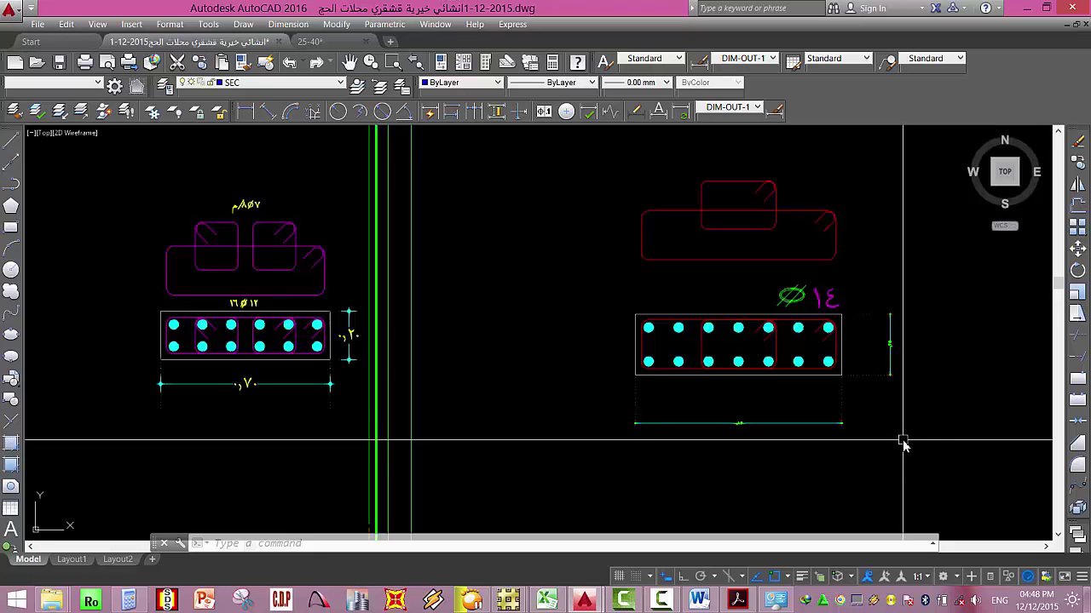
Match the properties of the 0.70 × 0.20 column's 0.20 dimension onto the pasted detail's 0.25 and 0.85 dimensions.
scroll(260, 353, "up", 2)
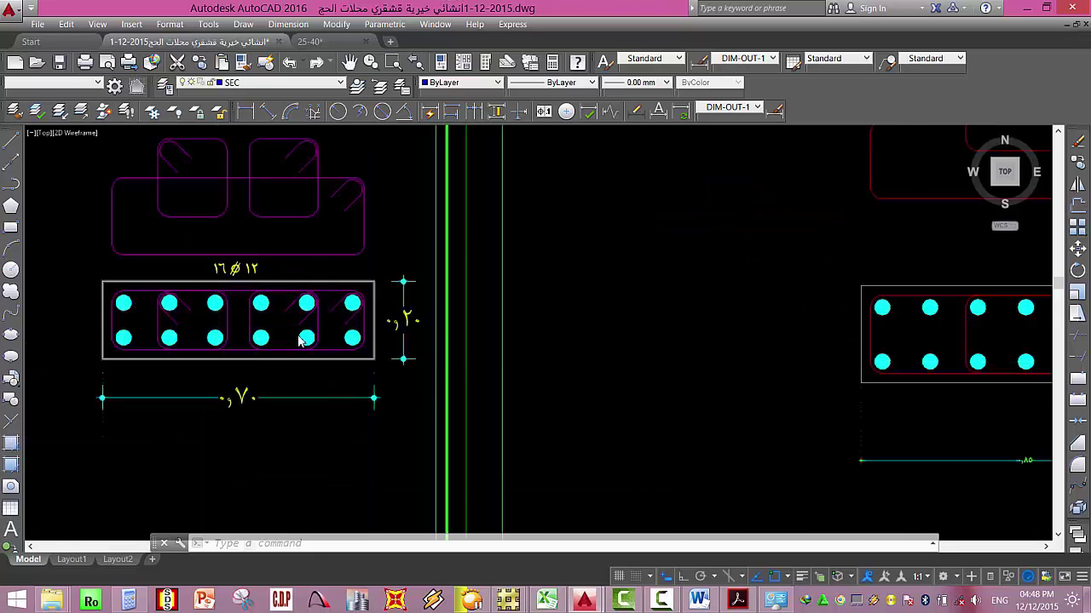
scroll(268, 348, "up", 2)
left_click(503, 331)
left_click(457, 329)
left_click_drag(458, 328, 456, 333)
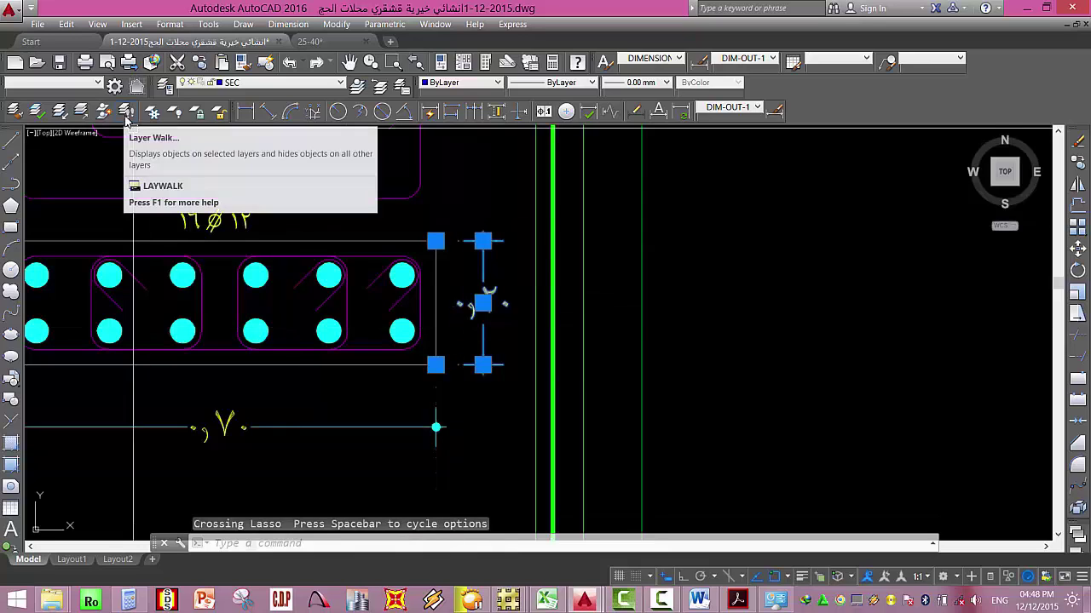
type("ma")
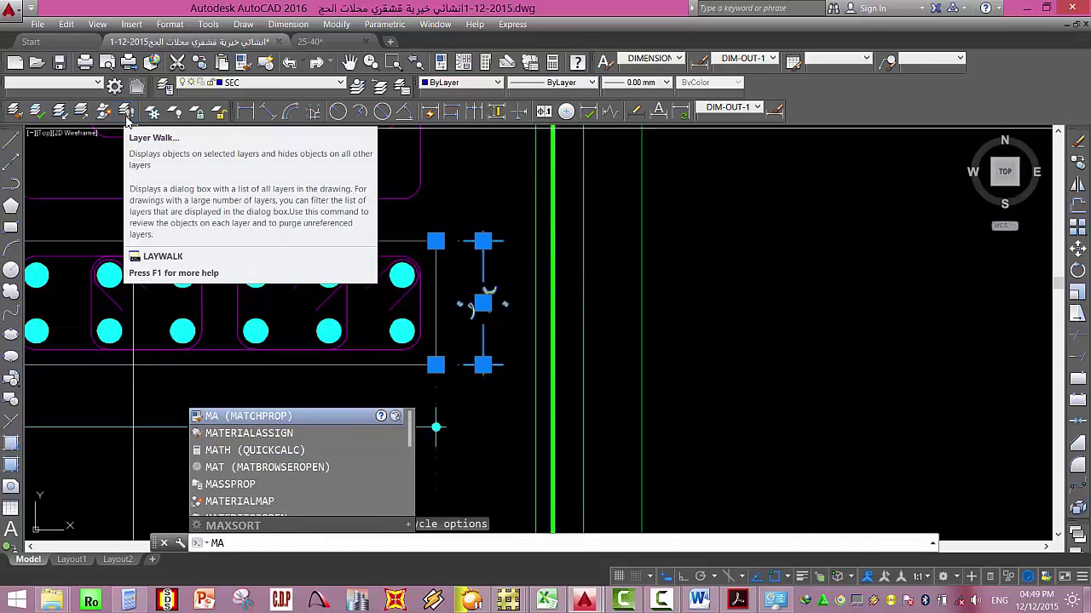
key("Escape")
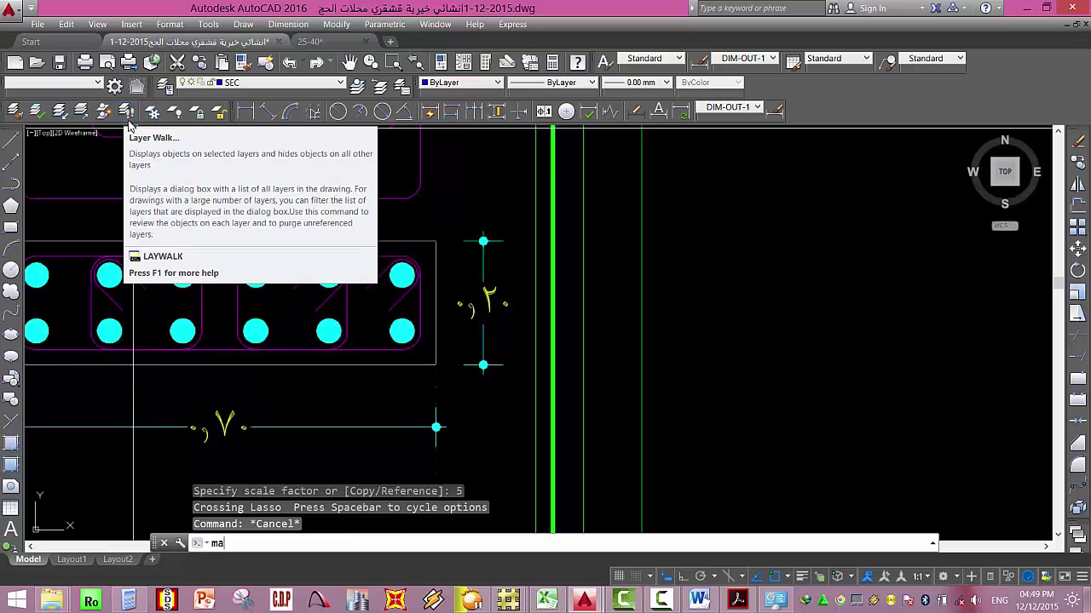
key("Return")
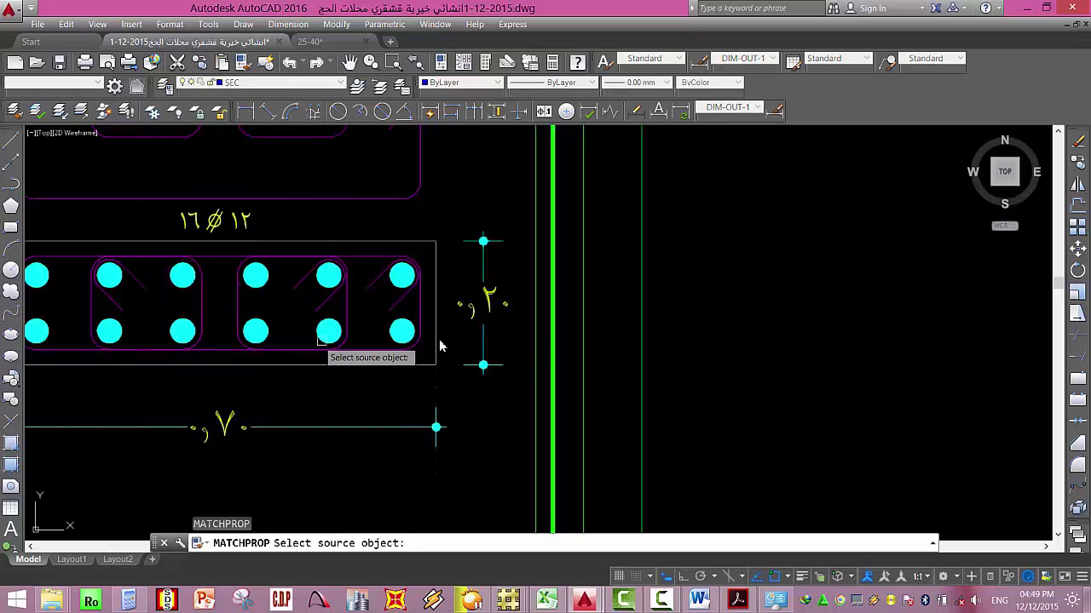
left_click(502, 303)
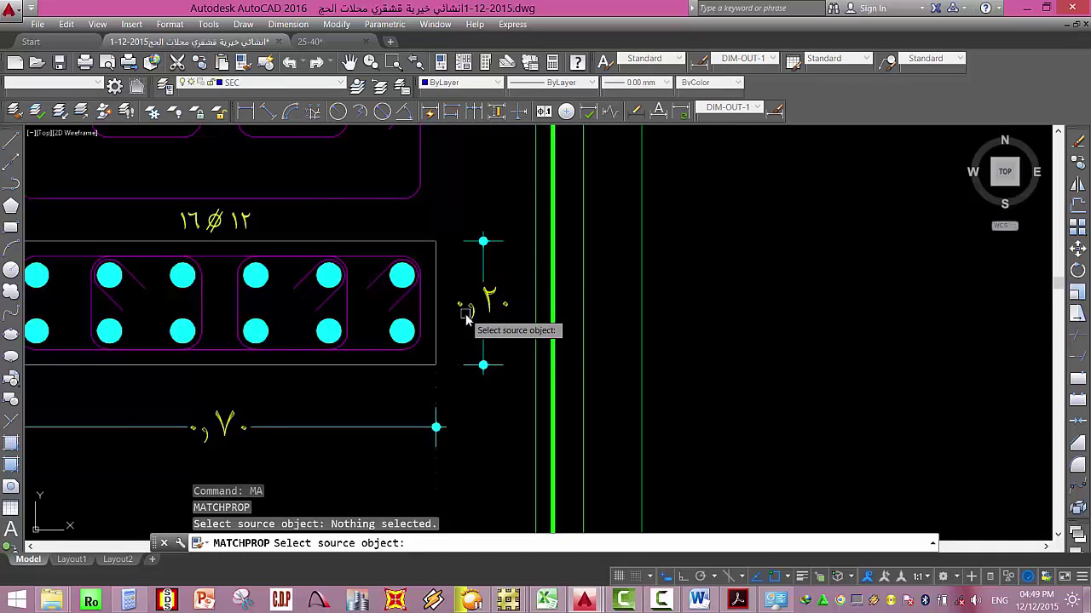
left_click(467, 313)
scroll(597, 319, "down", 5)
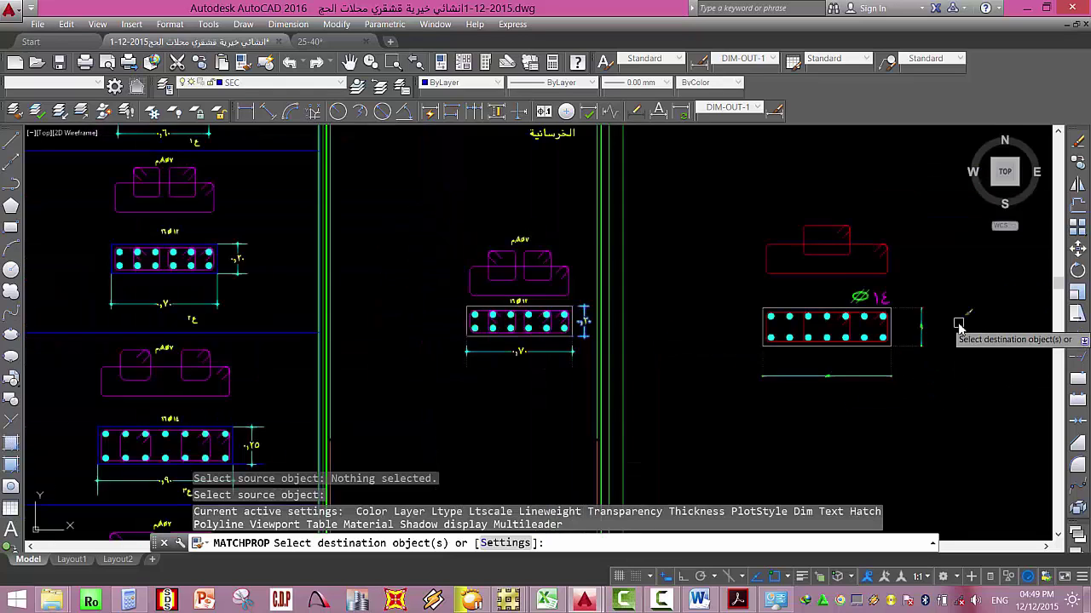
scroll(894, 311, "up", 4)
scroll(894, 313, "up", 2)
mouse_move(903, 355)
left_mouse_down()
mouse_move(881, 361)
mouse_move(943, 399)
left_mouse_up()
scroll(942, 399, "down", 3)
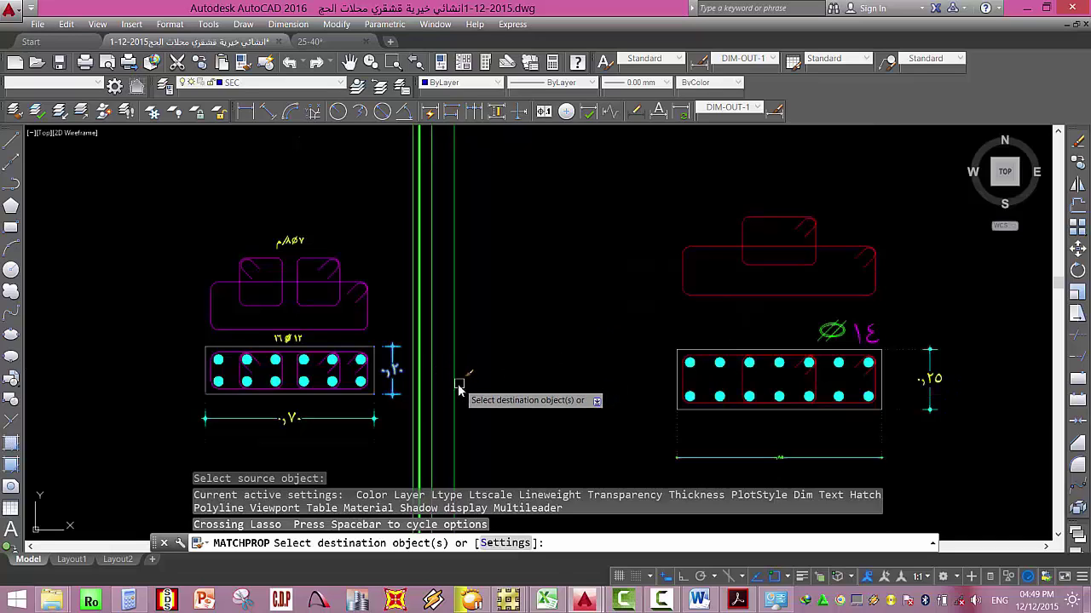
left_click(798, 454)
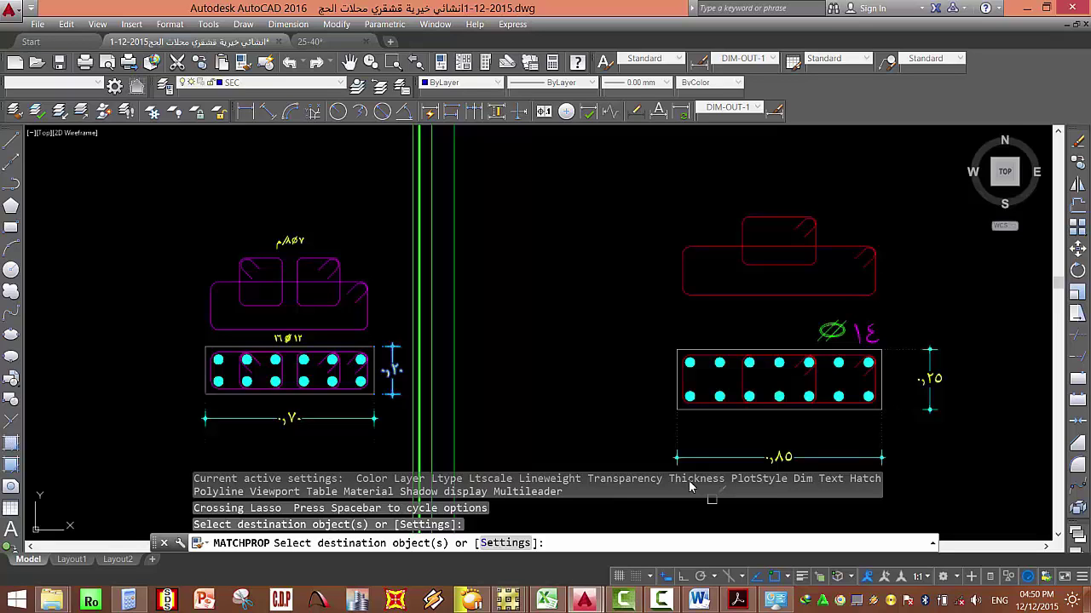
Switch to the الاعمدة.docx notes in Word and point out the 300 mm maximum stirrup branch spacing in rule 2.
left_click(698, 600)
scroll(608, 358, "up", 10)
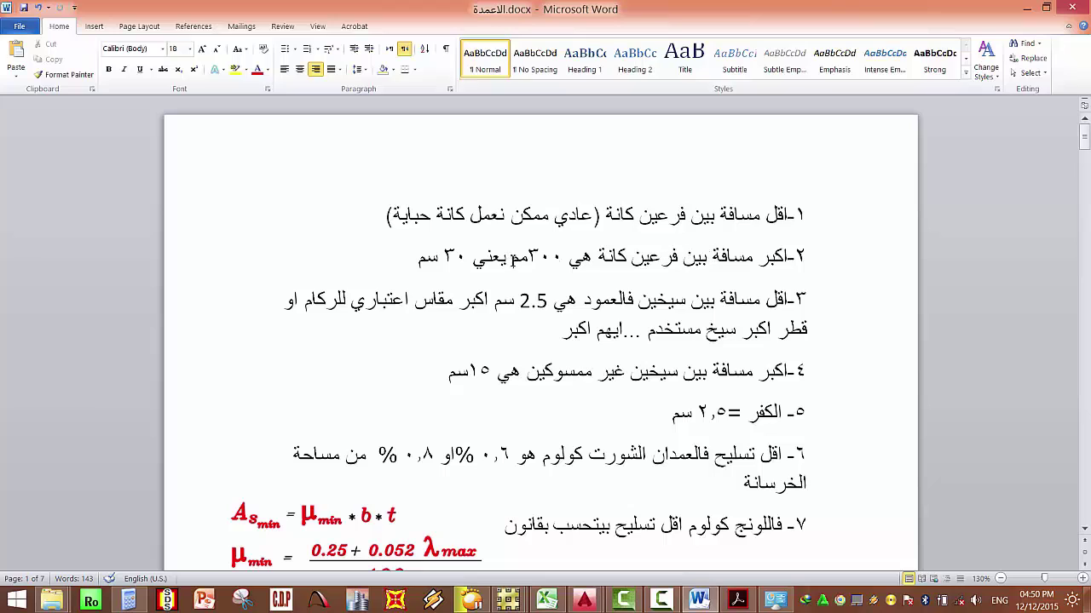
left_click(529, 257)
left_click(555, 256, "shift")
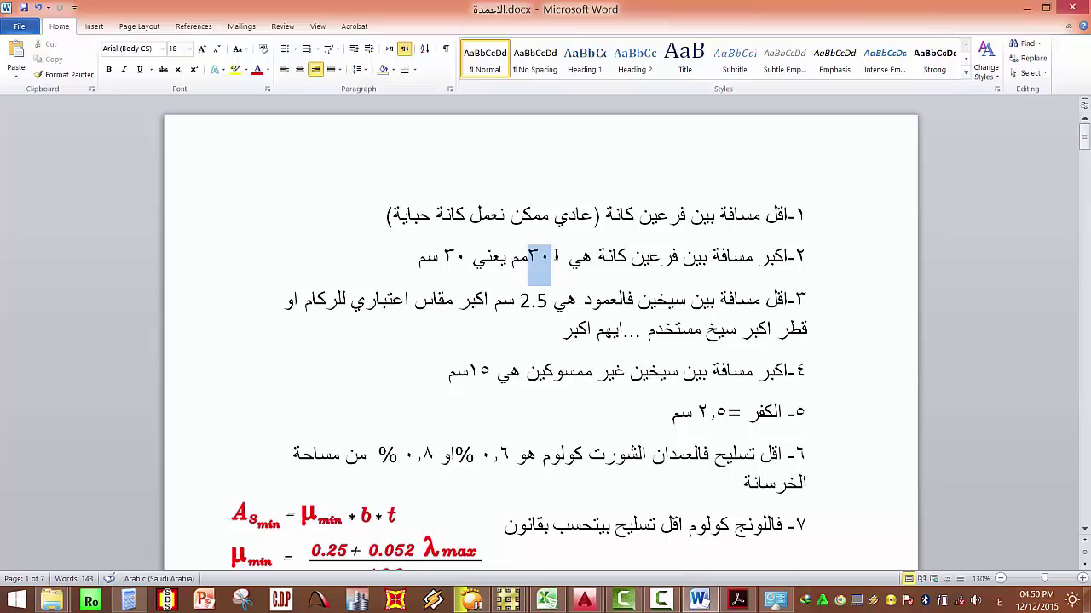
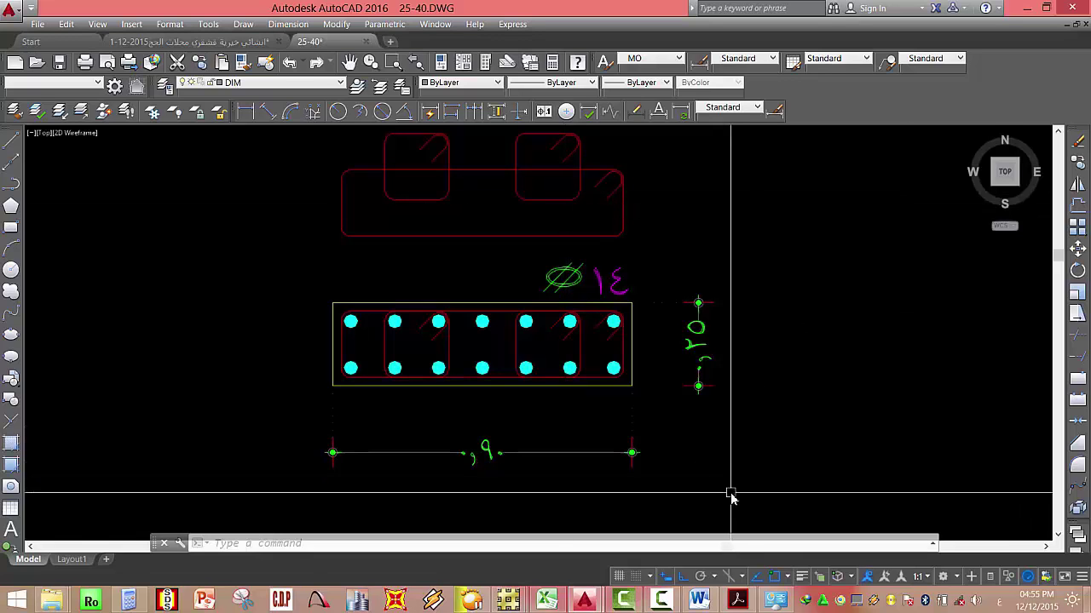
Switch to the Word notes and split rule 4 after its 15 cm limit into a new paragraph numbered "٥-".
left_click(692, 601)
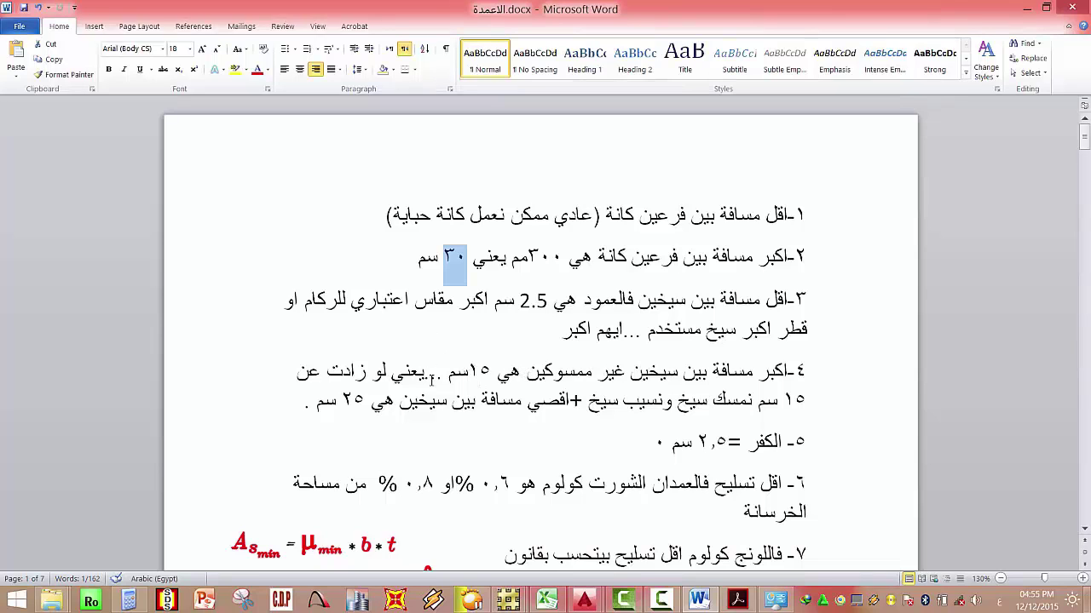
left_click_drag(438, 374, 425, 375)
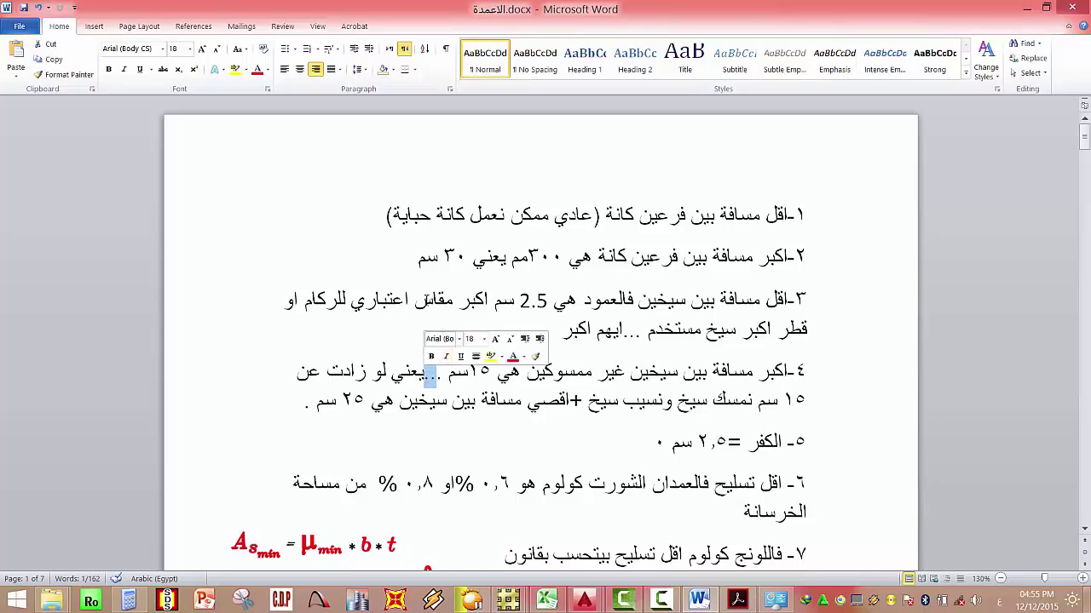
key("Return")
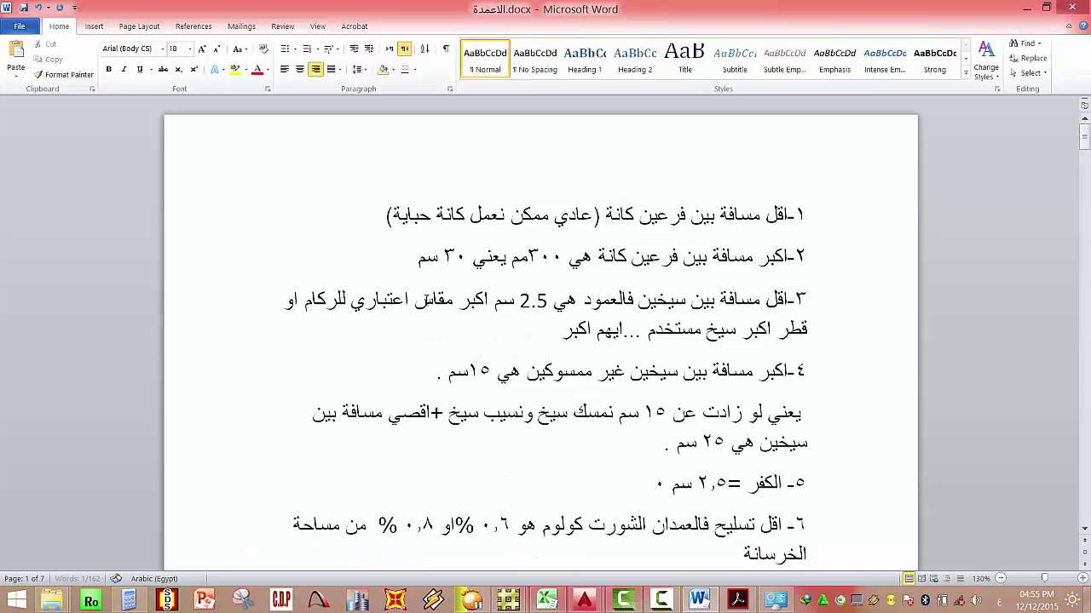
type("٥-")
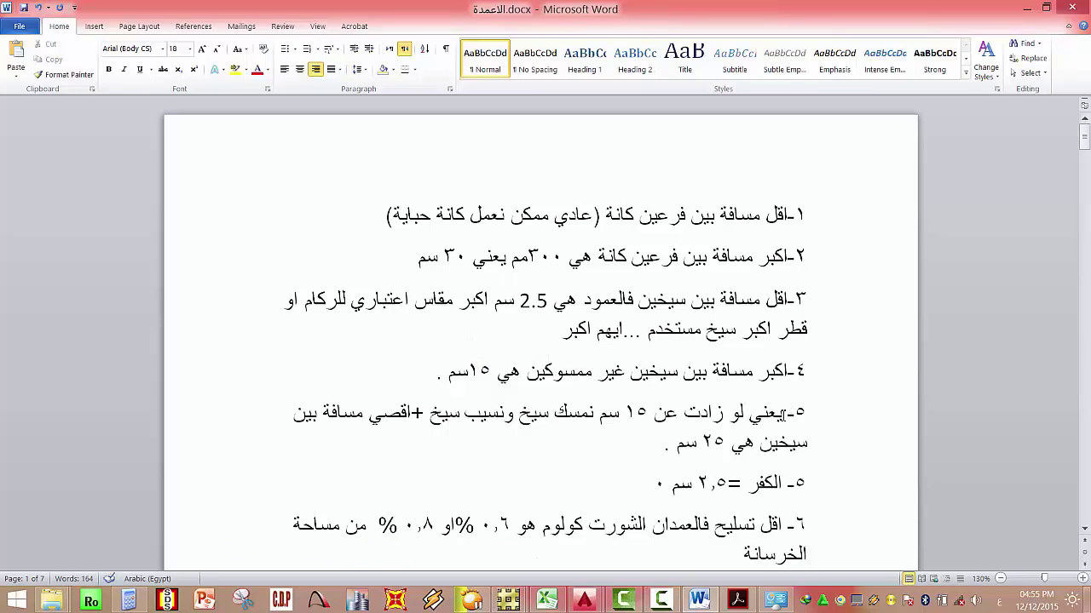
Reword the opening of the new rule 5 to "لو زادت المسافة", removing "يعني" from the sentence.
left_click_drag(792, 413, 737, 415)
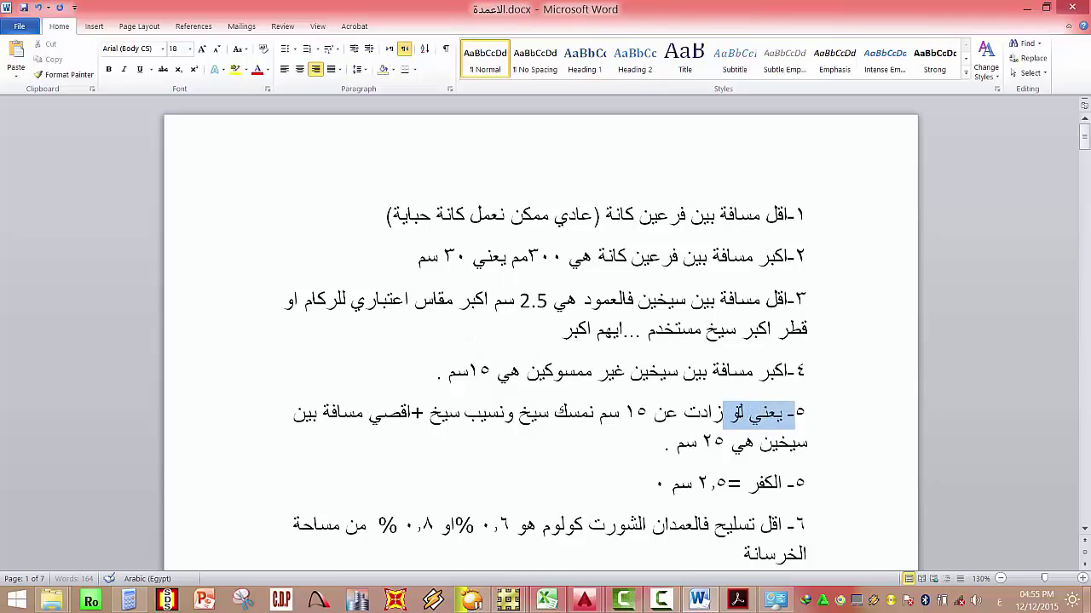
key("Delete")
type("لو")
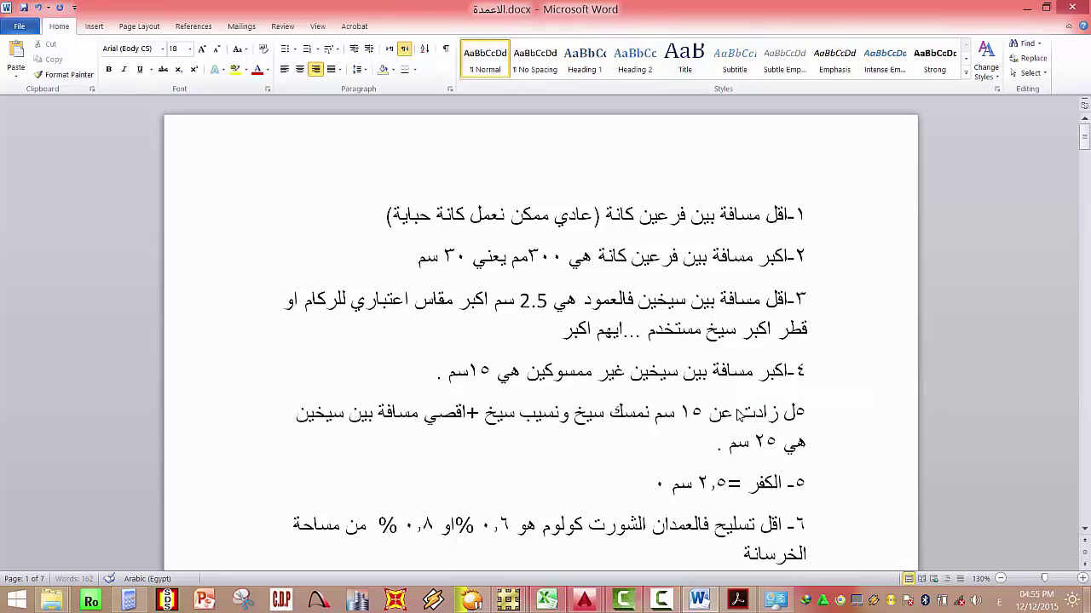
left_click(737, 414)
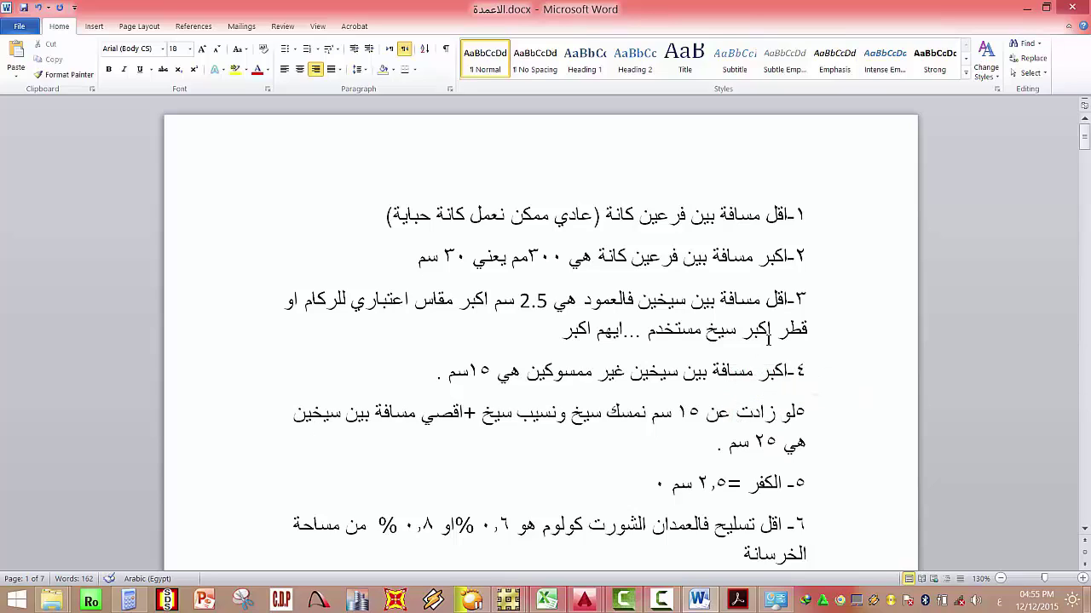
type("المسافة")
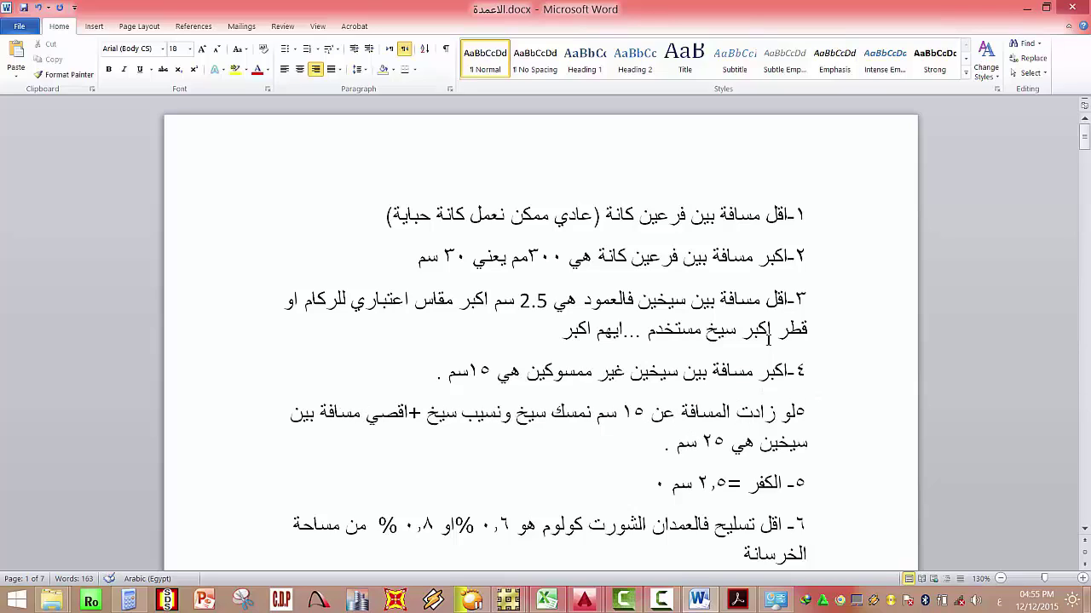
Add a dash to rule 5's number and replace the "+" before "اقصي" with "لو".
left_click(799, 413)
type("-")
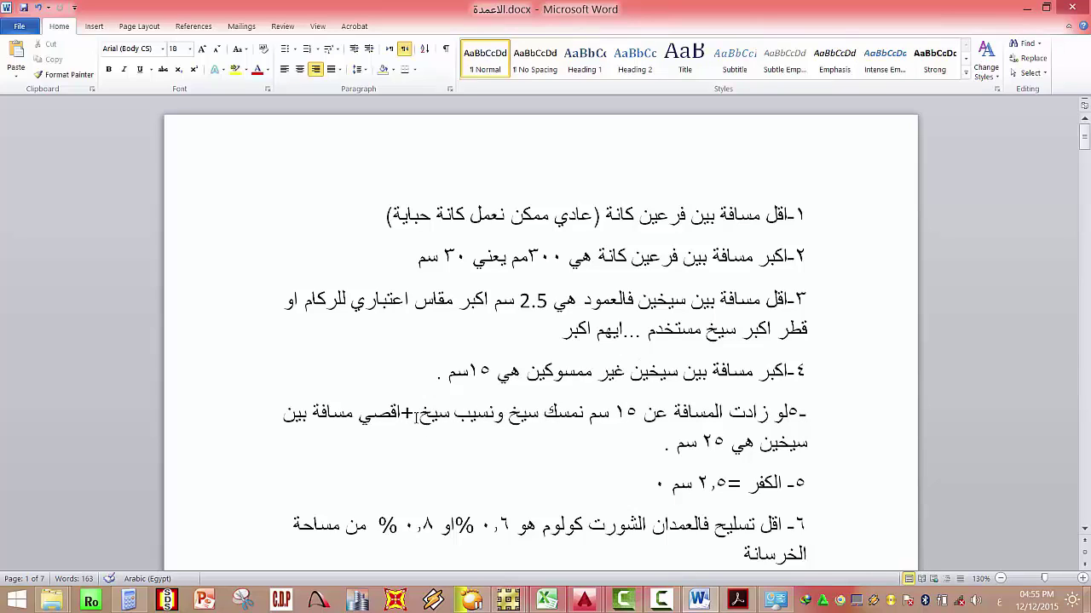
left_click(413, 414)
key("Left")
key("BackSpace")
type("او")
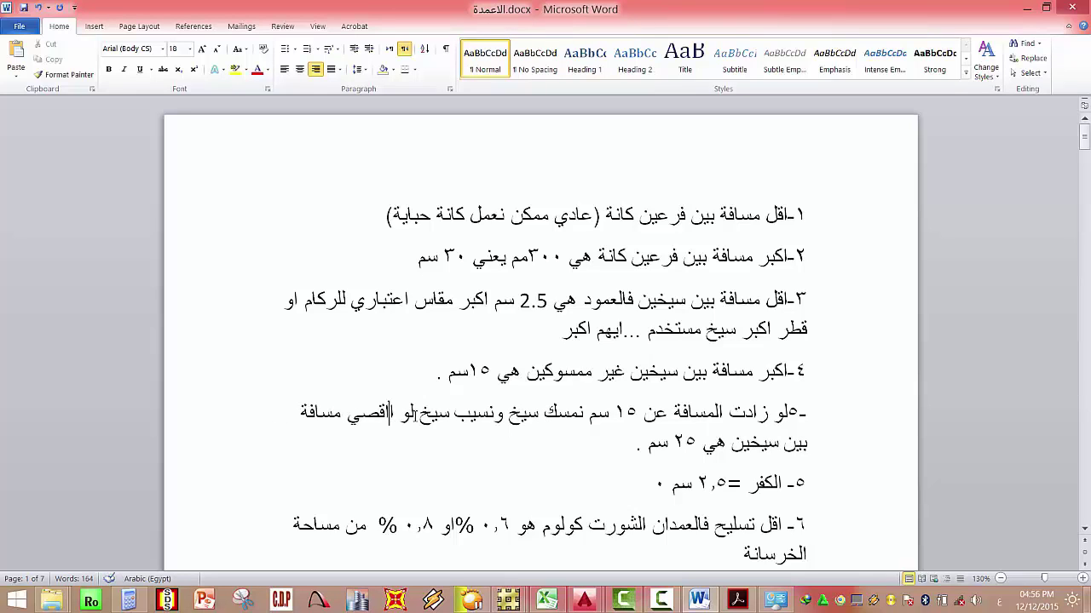
key("BackSpace")
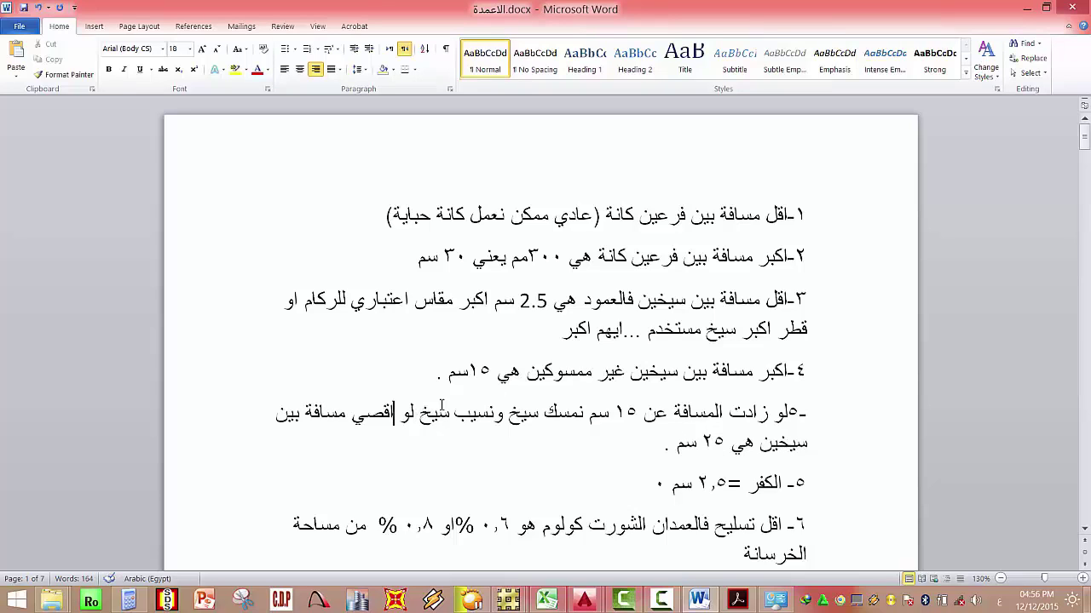
Remove the misordered number and dash at the start of rule 5 and renumber it "٥-".
left_click_drag(795, 414, 815, 422)
left_click(814, 421)
left_click(806, 414)
left_click_drag(801, 415, 788, 415)
key("BackSpace")
key("BackSpace")
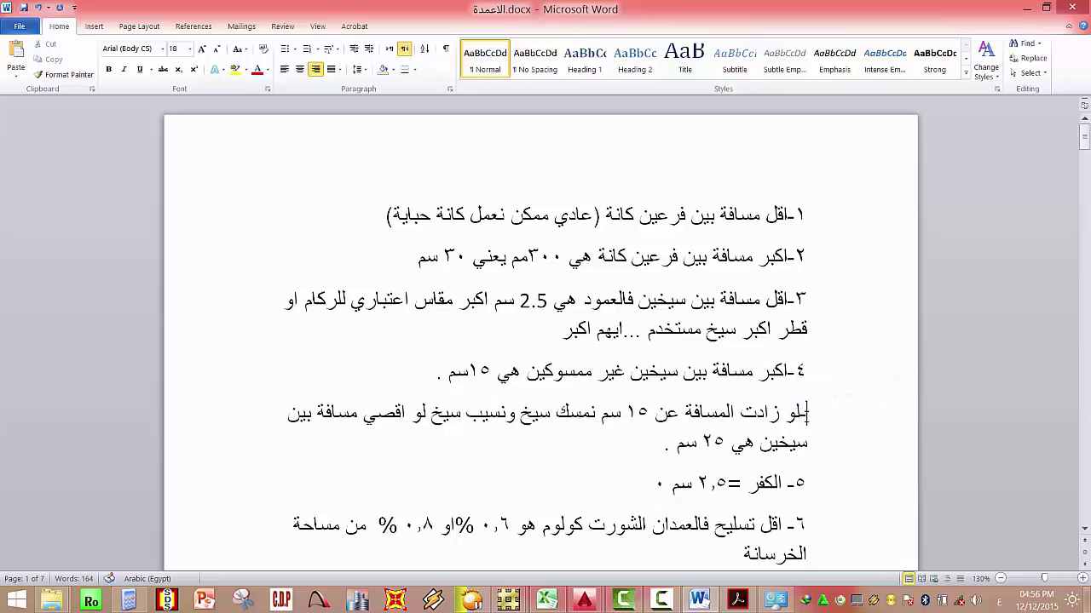
key("BackSpace")
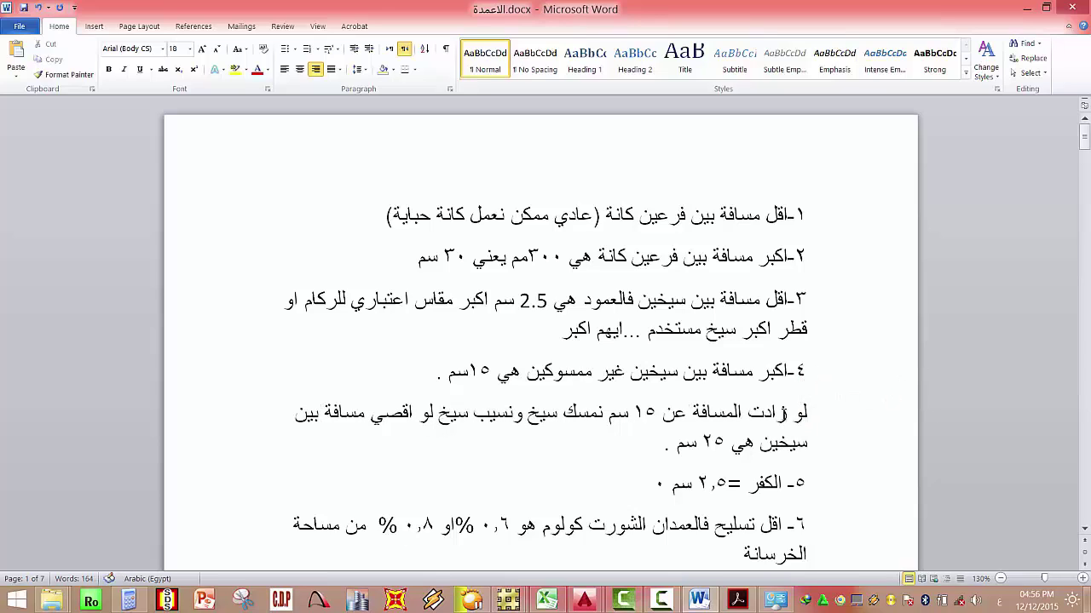
type("٥-")
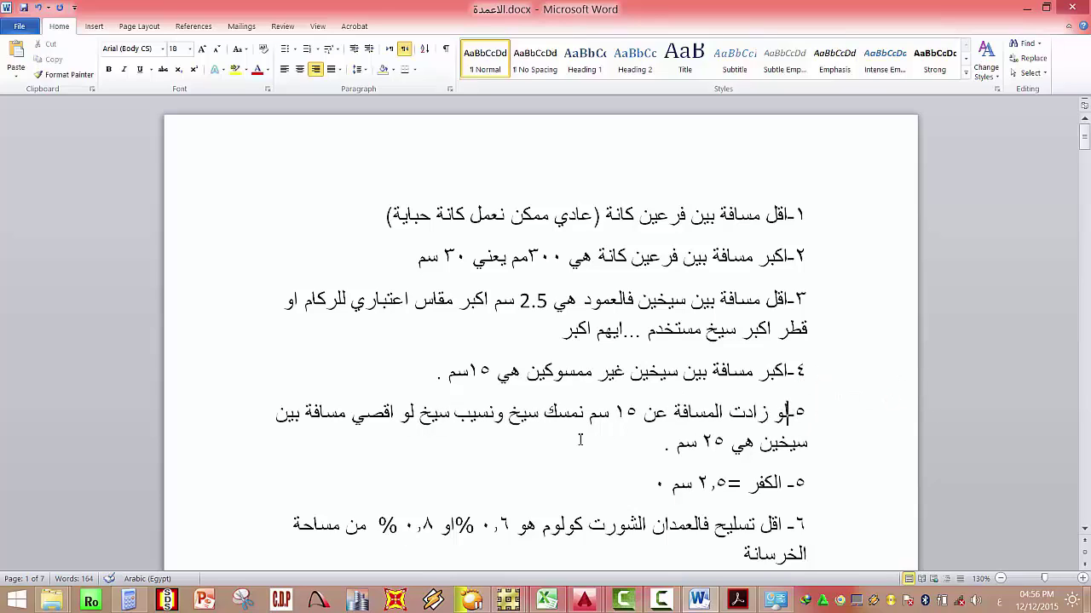
Insert "كل الاسياخ +لو لقت عن ١٥ سم" after "نمسك" in rule 5, replacing the word "سيخ" there.
left_click(538, 412)
type("كل ")
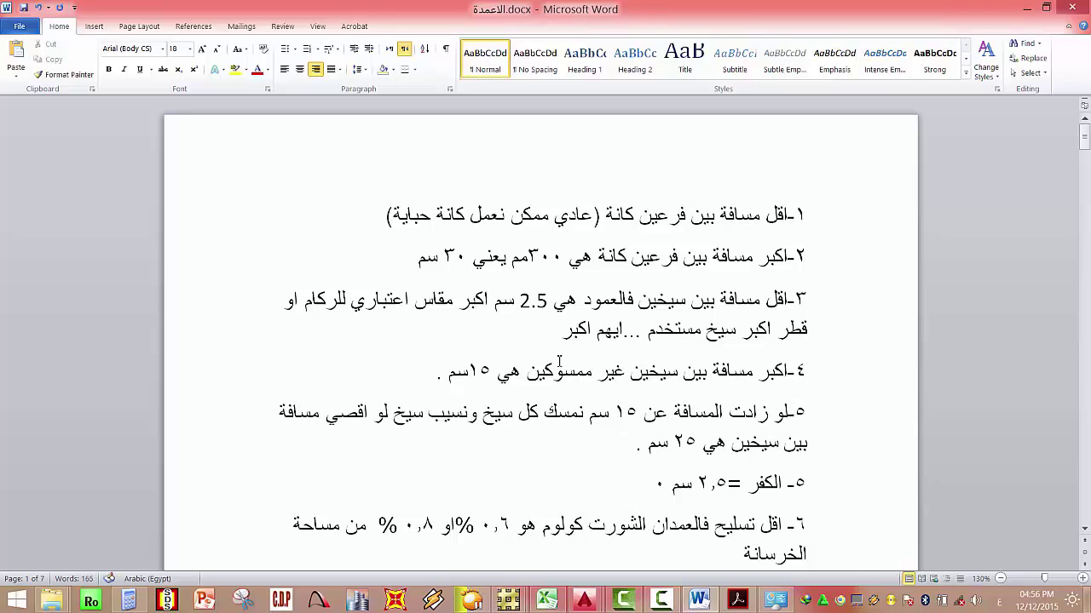
type("الاسياخ ")
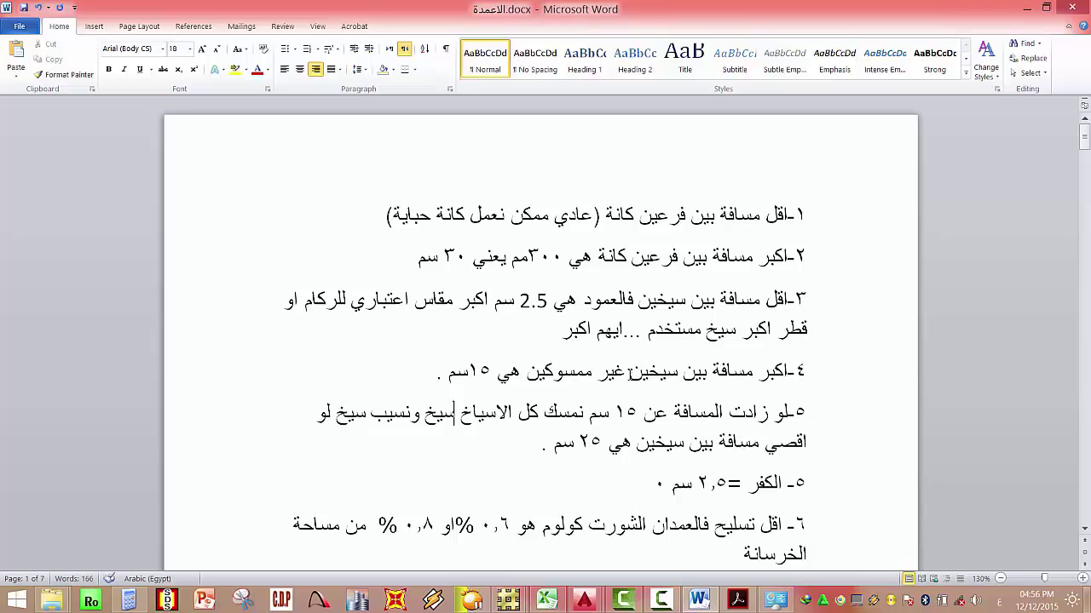
type("+")
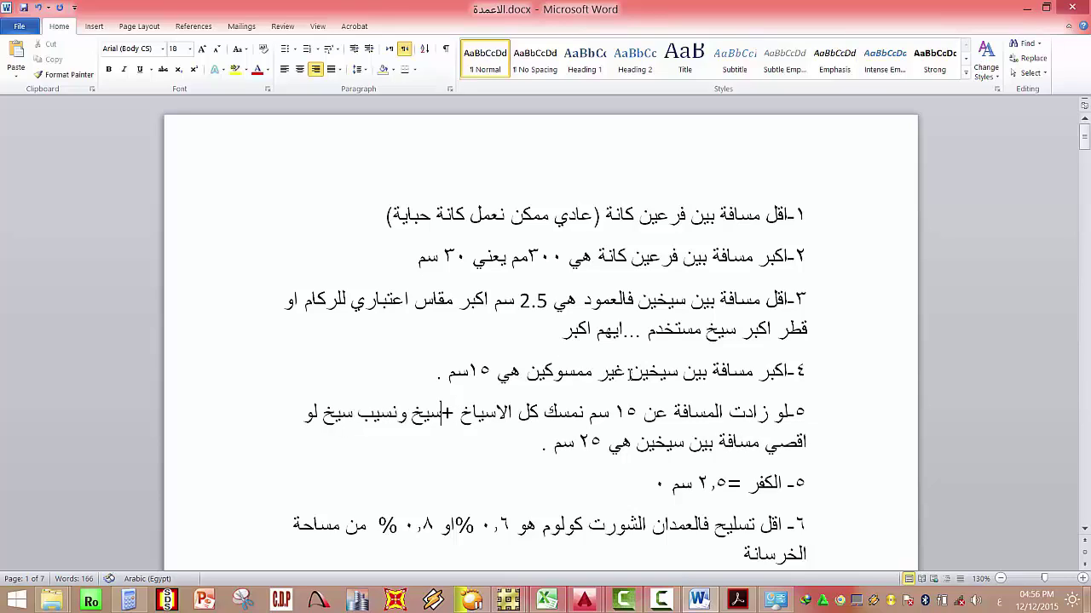
type("لو")
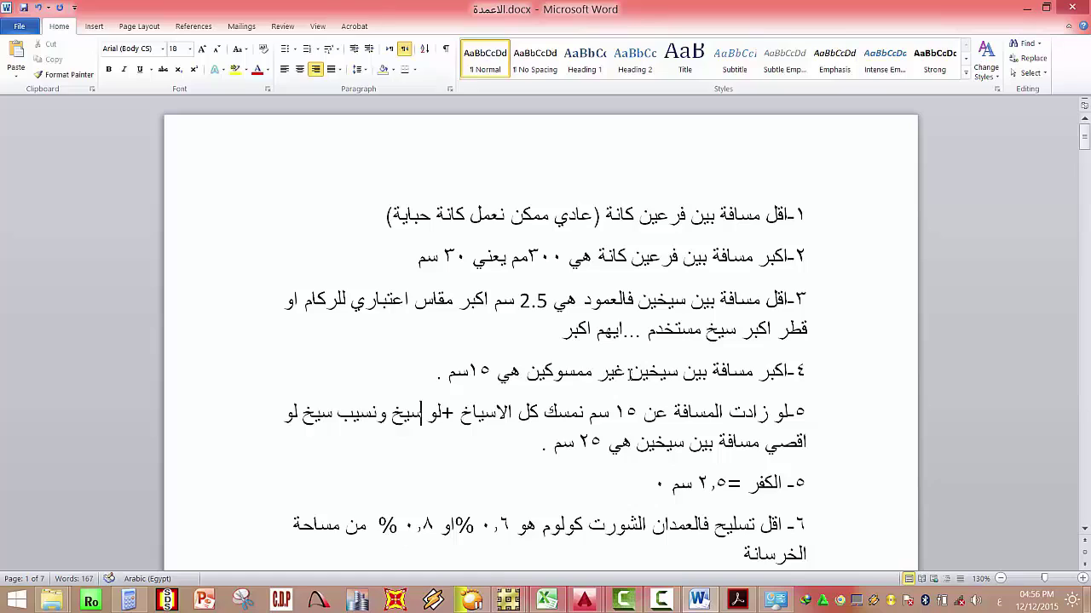
type(" لقت عن ١٥")
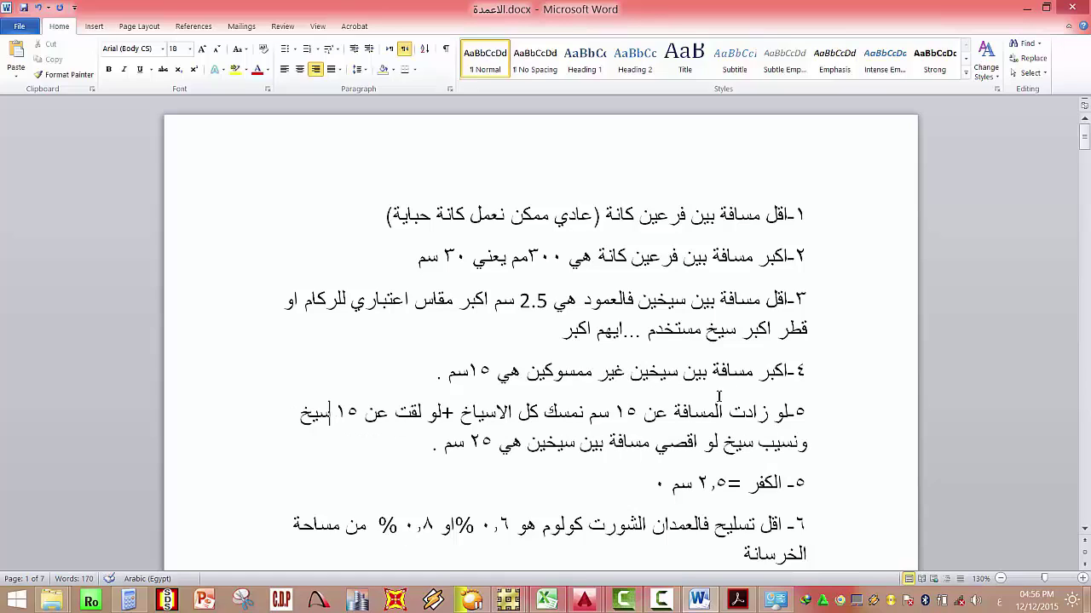
double_click(317, 416)
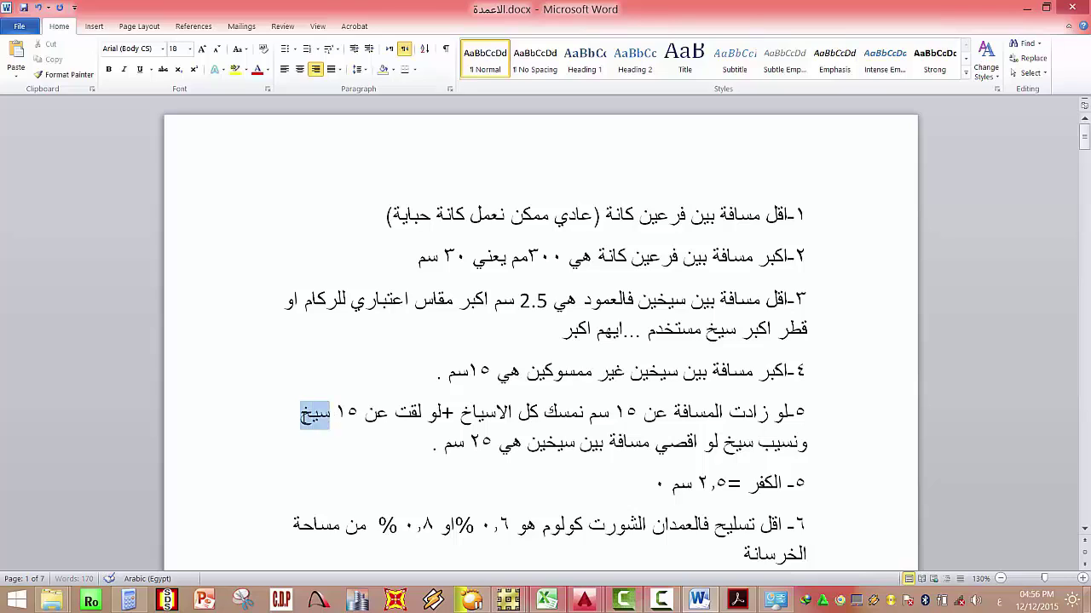
type("سم")
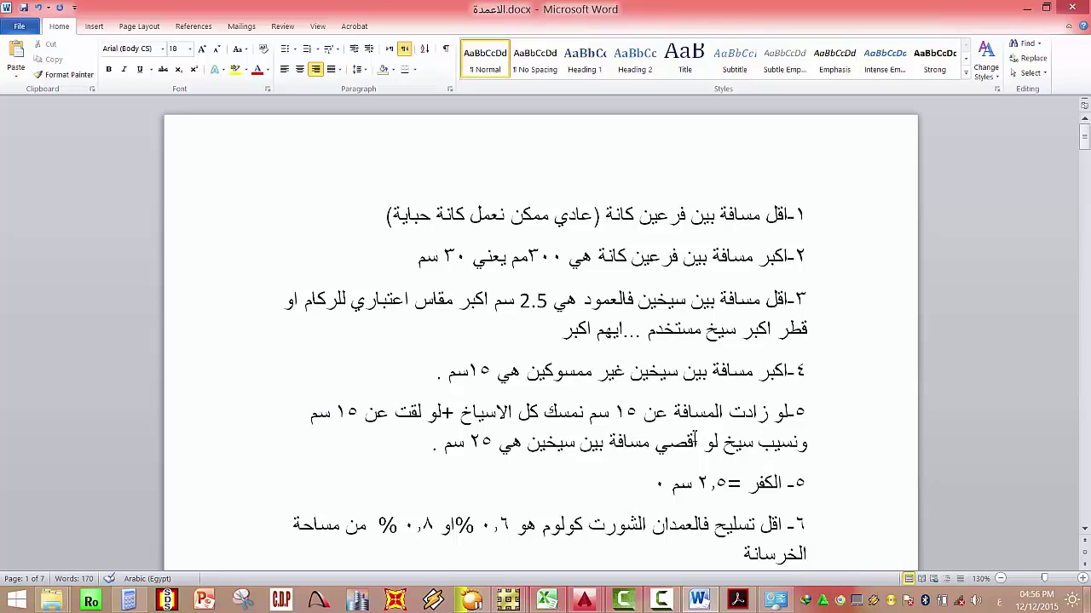
Reword the continuation of rule 5 after the second 15 cm to "نمسك سيخ ونسيب سيخ".
left_click(805, 445)
type("نم")
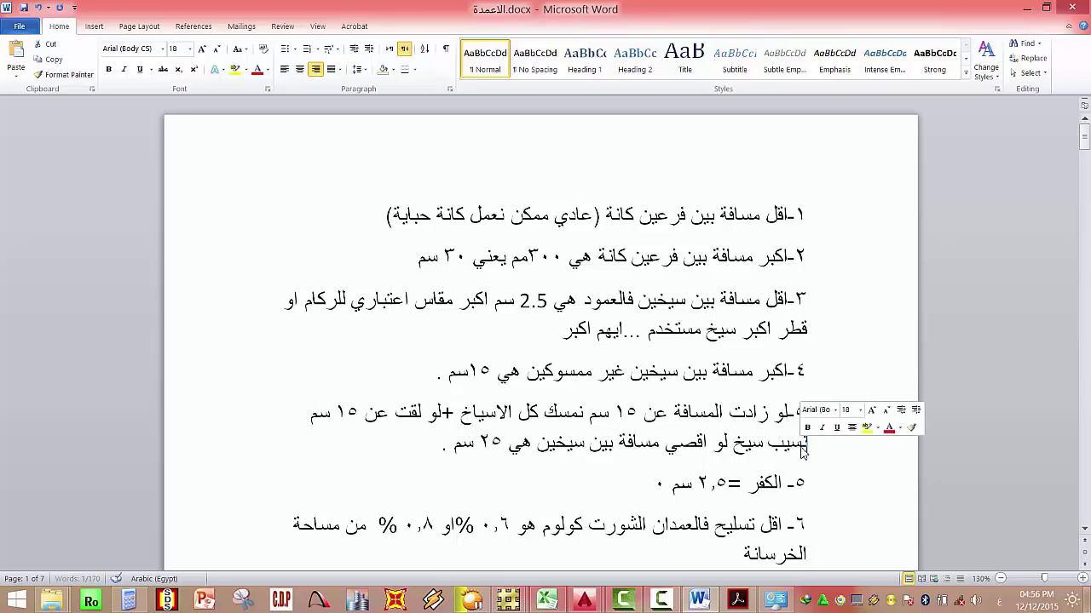
type("سك")
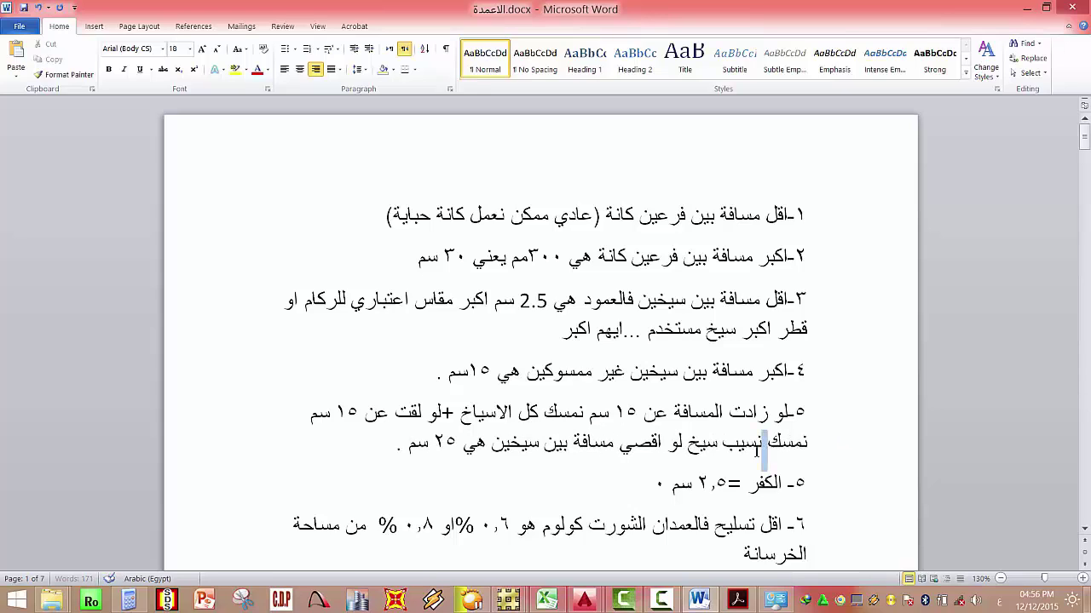
mouse_move(764, 446)
left_mouse_down()
mouse_move(725, 451)
mouse_move(765, 447)
left_mouse_up()
left_click(728, 449)
key("BackSpace")
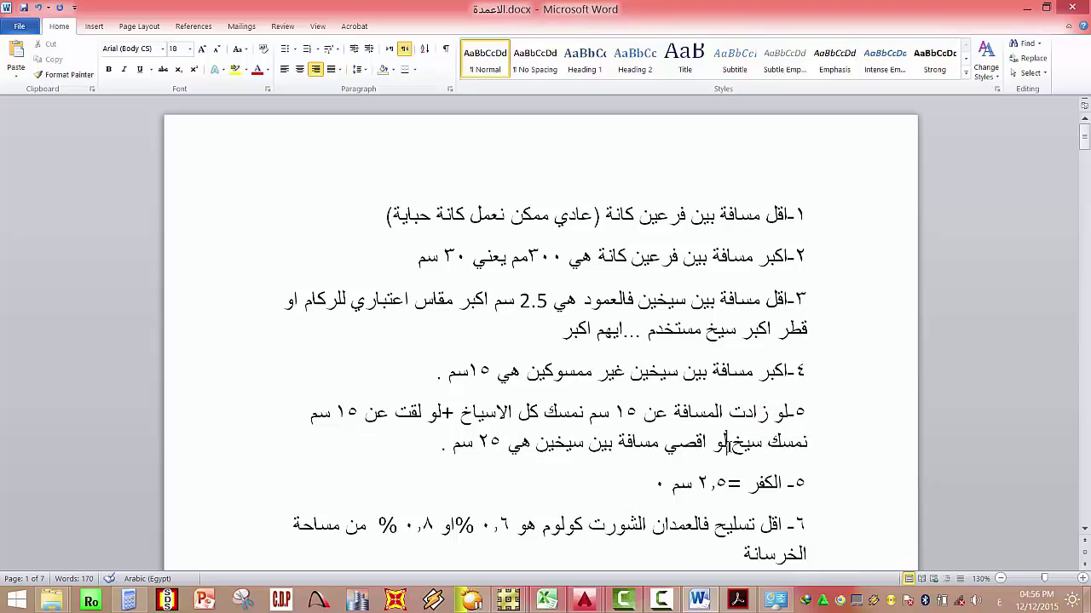
type("ونسيب سي")
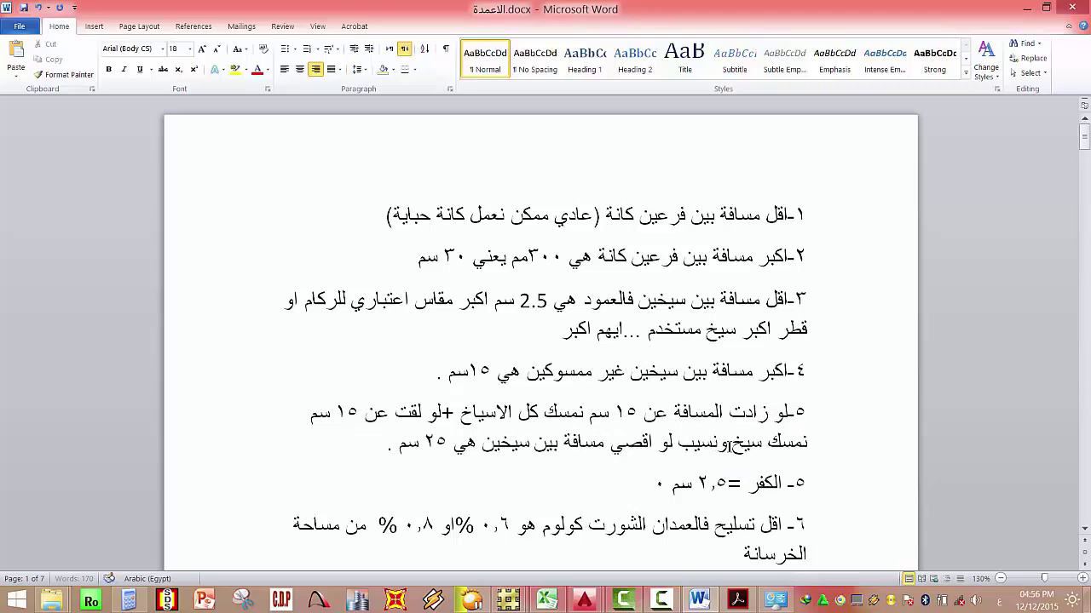
type("خ")
key("BackSpace")
key("BackSpace")
key("BackSpace")
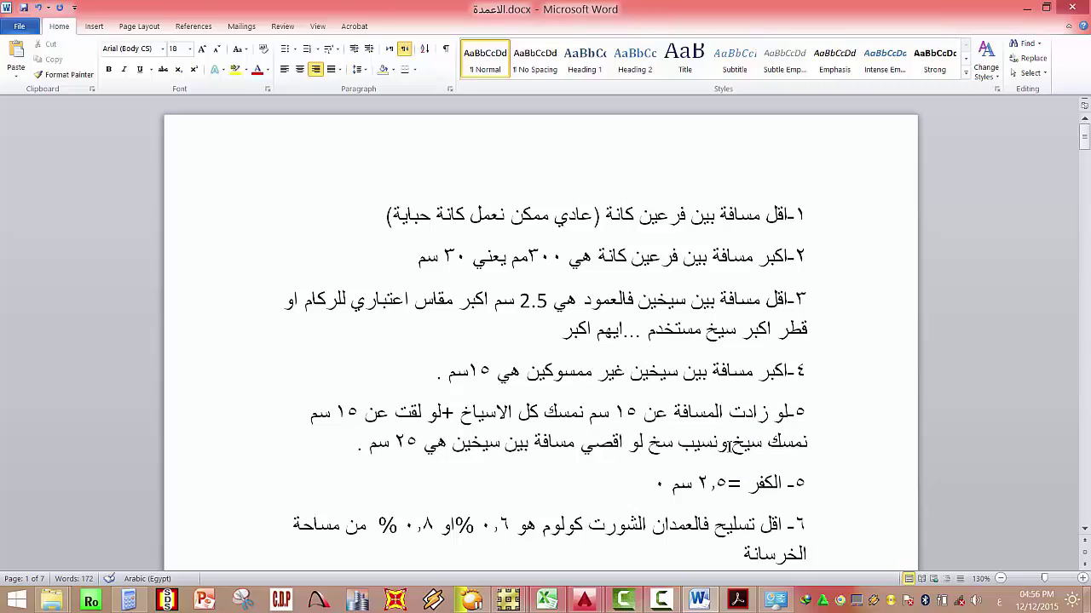
type("يخ")
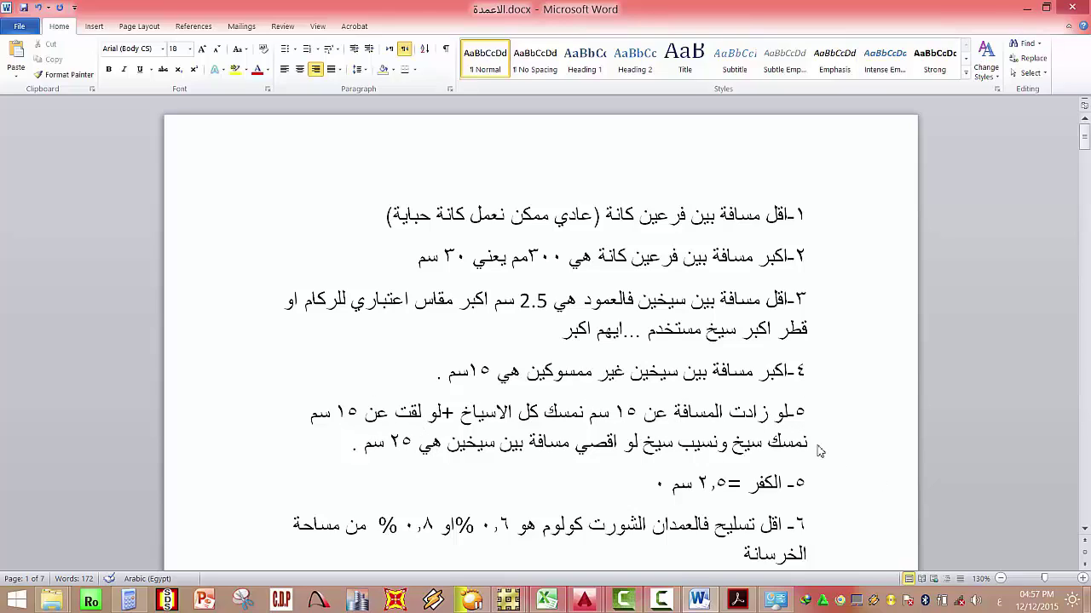
Delete "لو" before "اقصي", split the 25 cm limit into a new paragraph numbered "٦-", and save the document.
left_click(638, 443)
left_click_drag(637, 441, 627, 441)
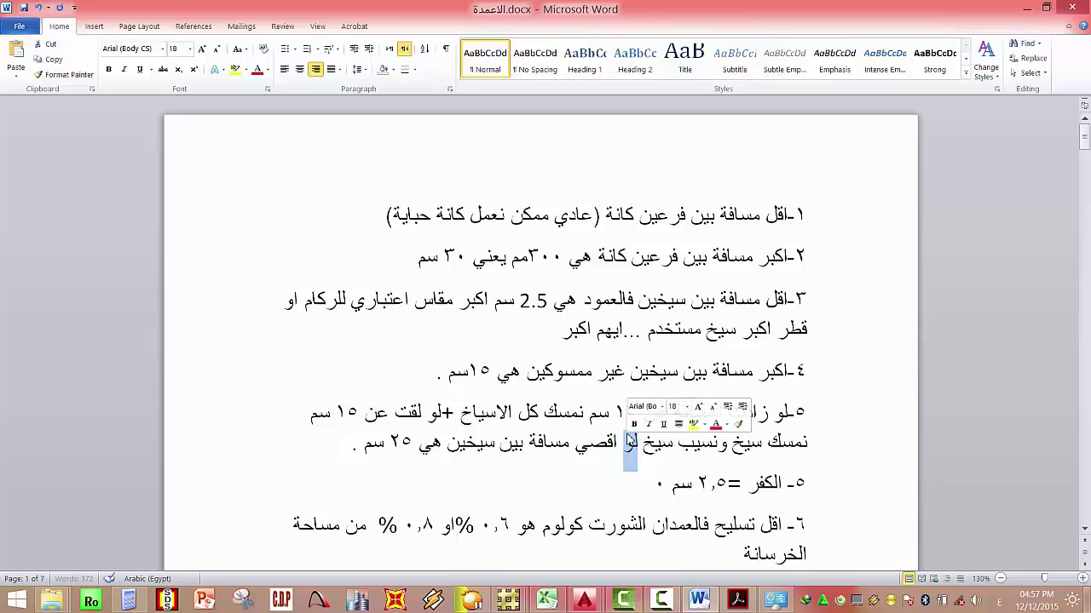
key("Delete")
key("Return")
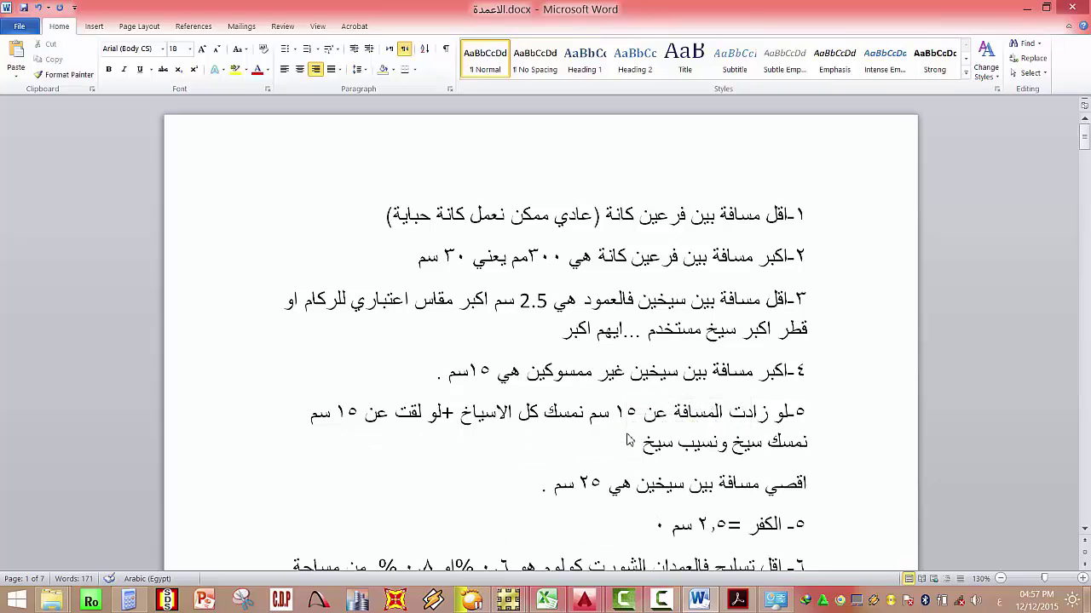
type("٦-")
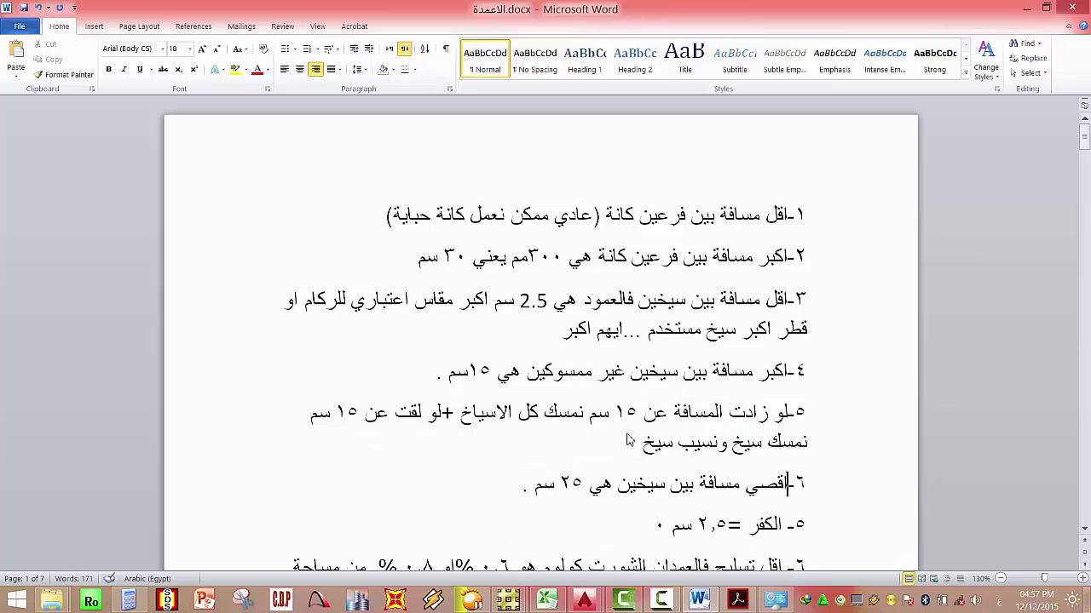
left_click(23, 8)
left_click(562, 483)
type("0")
key("BackSpace")
left_click(24, 8)
Examine the bar spacing limits in rules 4, 5 and 6 of the notes.
key("Up")
key("Right")
left_click(525, 376)
key("Left")
key("Left")
left_click_drag(789, 412, 621, 422)
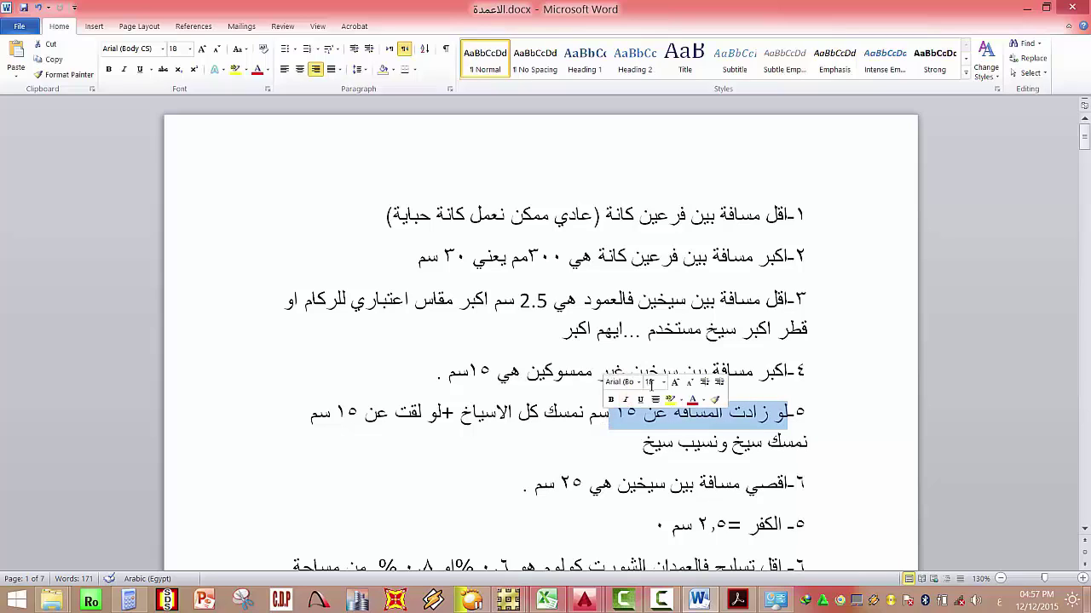
left_click(620, 412)
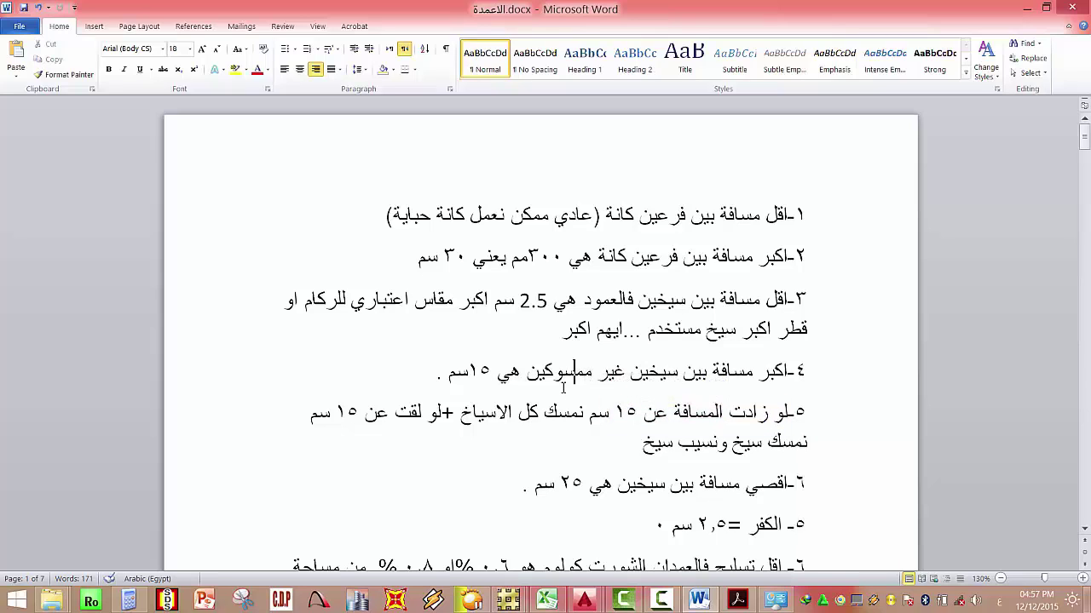
left_click_drag(603, 485, 589, 490)
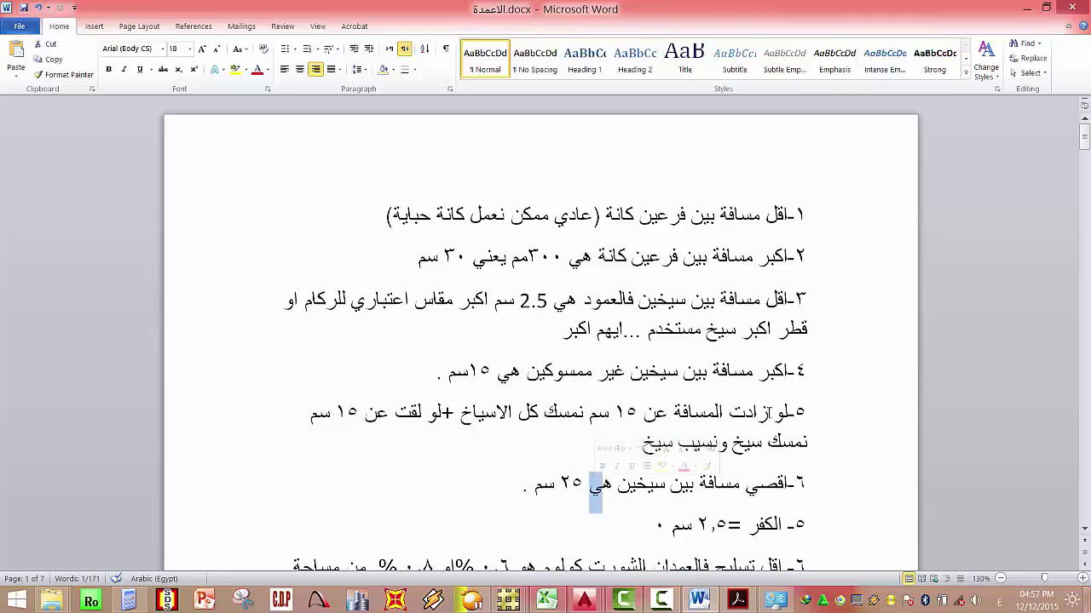
left_click(767, 413)
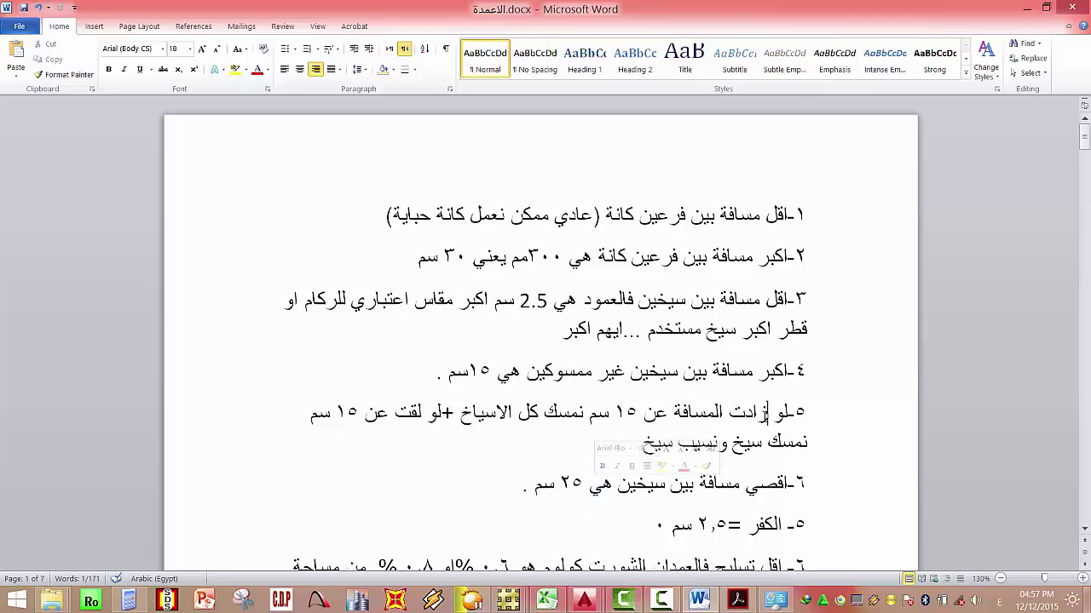
Switch to the 25-40.DWG drawing in AutoCAD.
left_click(737, 601)
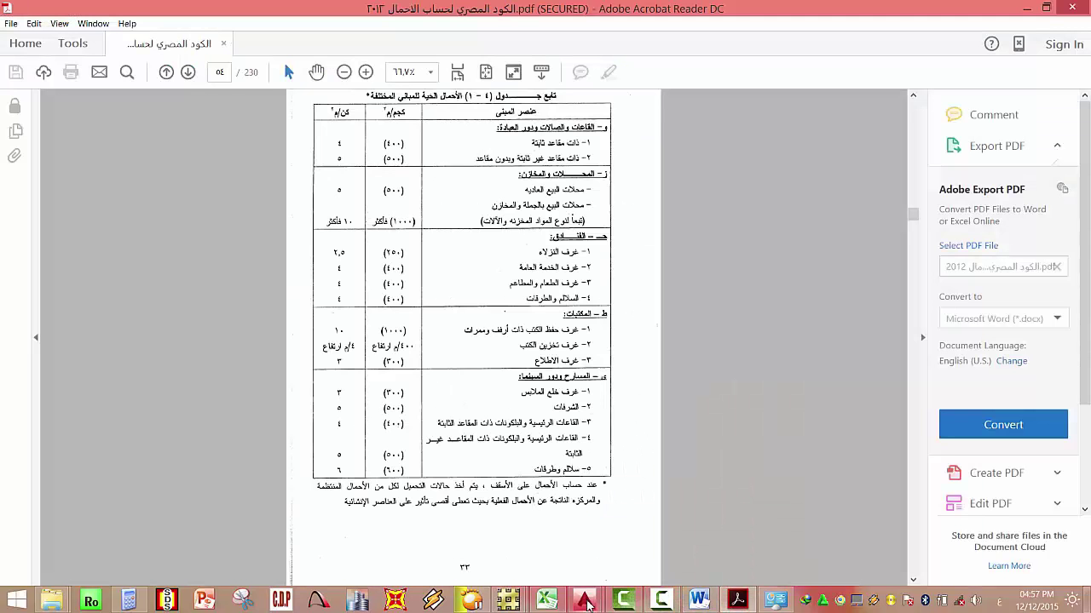
left_click(648, 530)
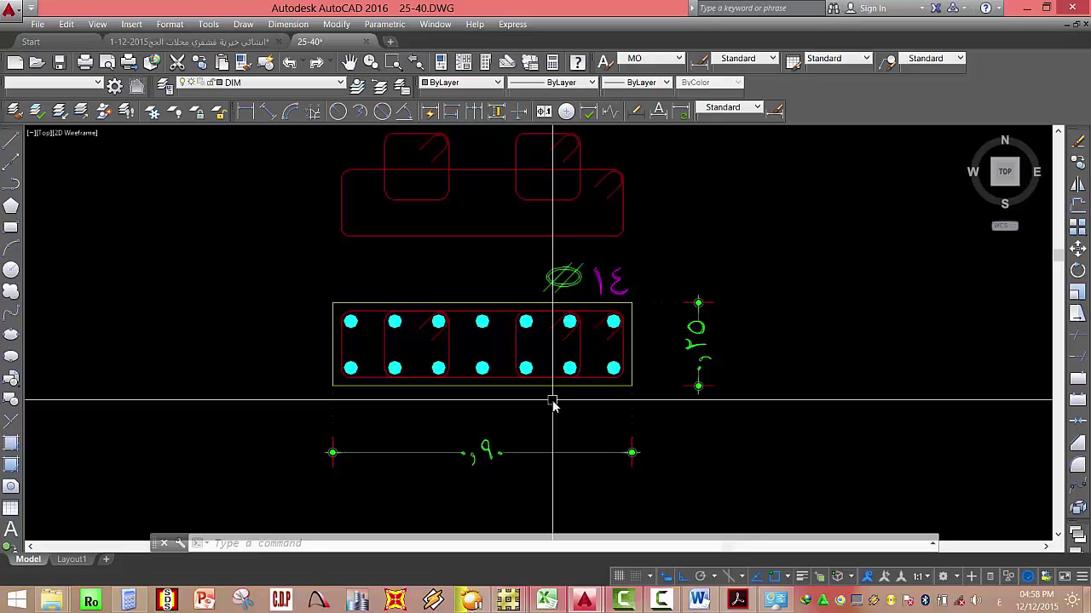
key("Escape")
key("Escape")
key("Escape")
Copy the complete 0.90 × 0.25 column detail with its stirrups and dimensions horizontally to the right by about 1.84.
scroll(467, 383, "down", 3)
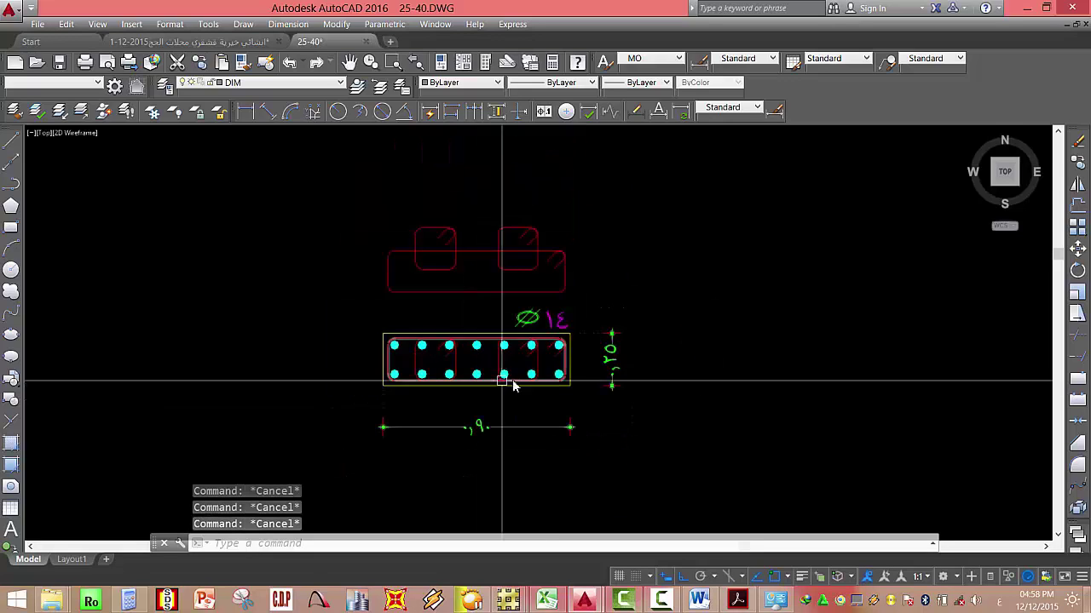
scroll(563, 368, "down", 2)
left_click(654, 443)
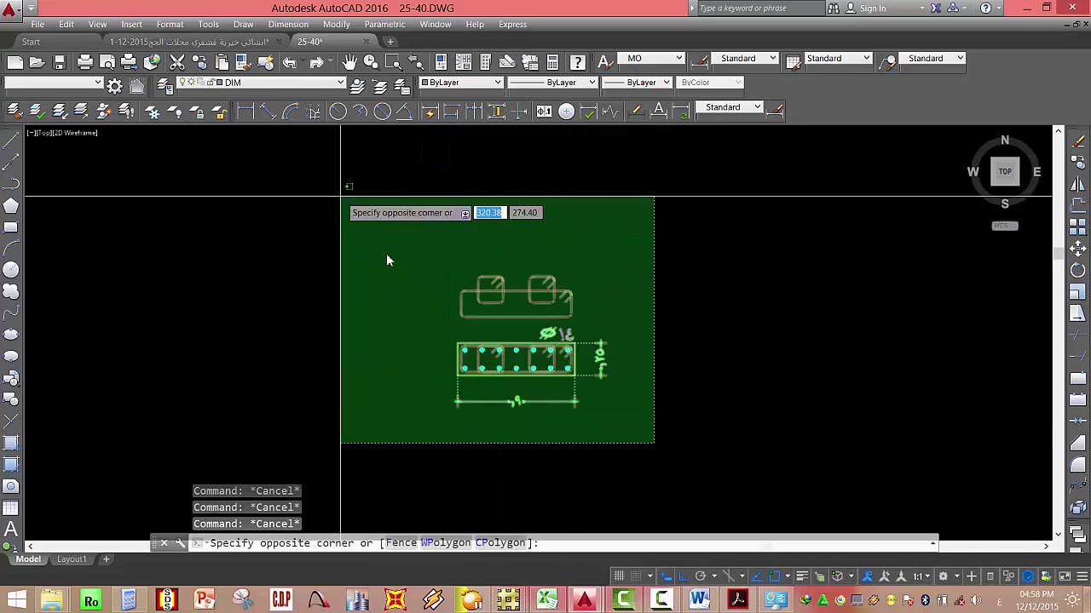
left_click(395, 245)
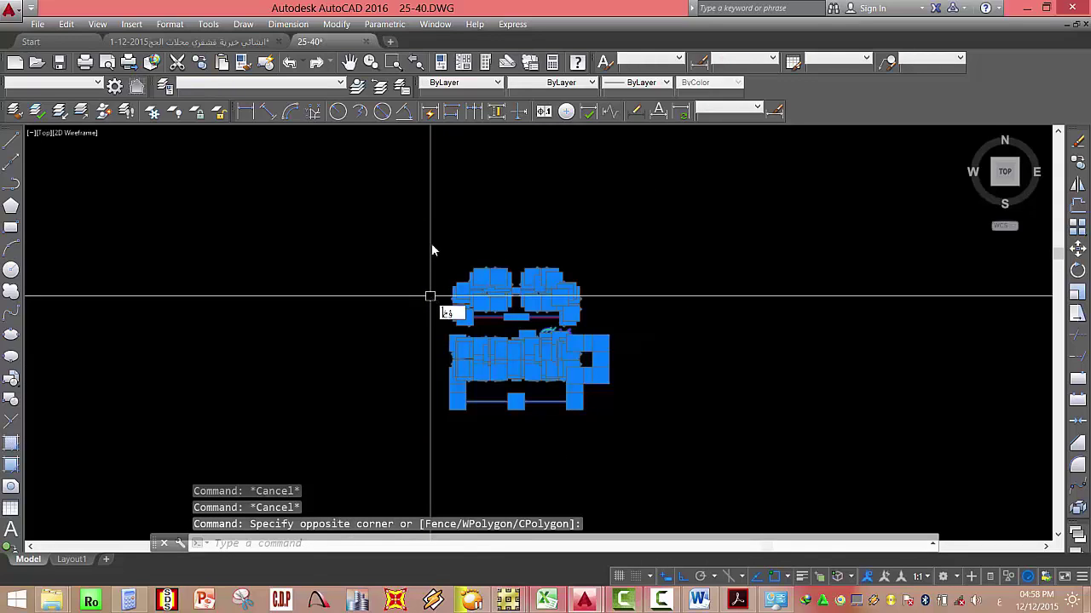
key("BackSpace")
key("alt+shift")
type("co")
key("Return")
left_click(426, 235)
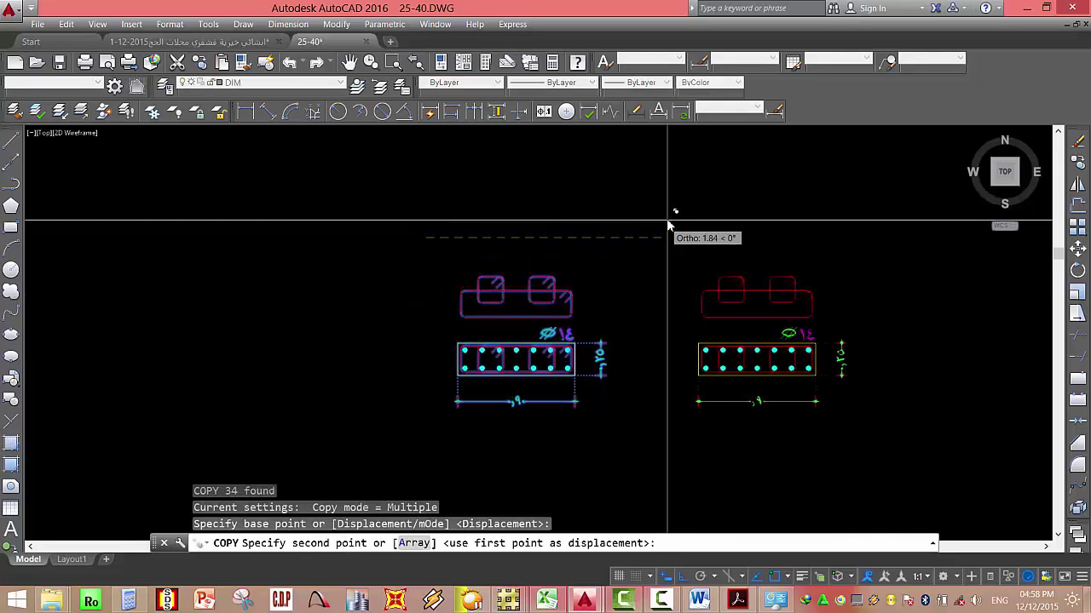
left_click(665, 219)
key("Escape")
key("Escape")
scroll(506, 304, "down", 5)
key("Escape")
Erase the separate stirrup shapes drawn above the copied column section.
scroll(536, 314, "up", 6)
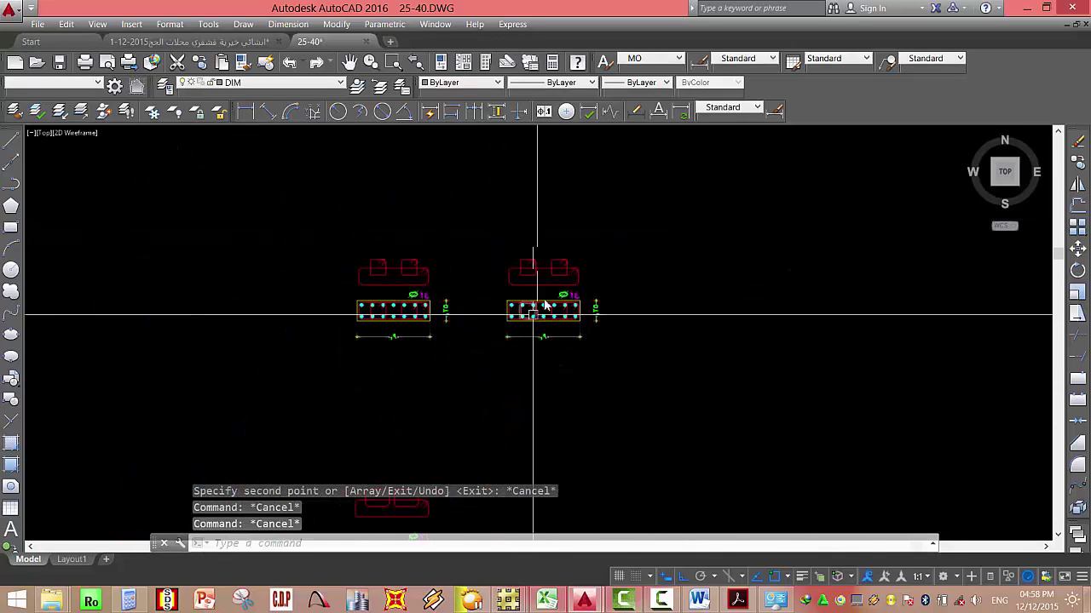
scroll(570, 311, "up", 6)
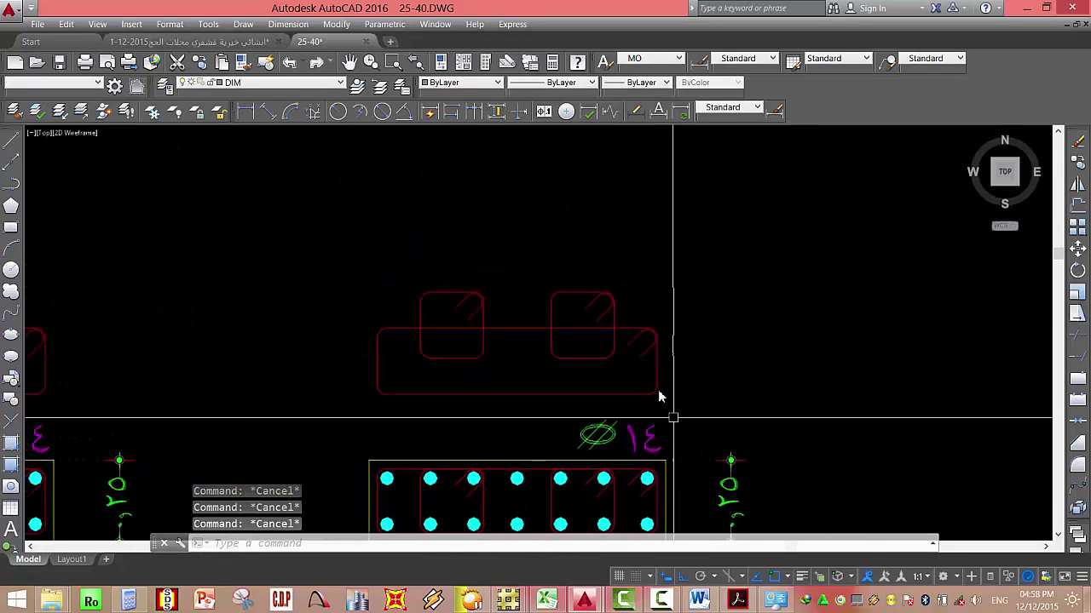
left_click(672, 414)
left_click(395, 254)
key("Delete")
scroll(495, 295, "down", 3)
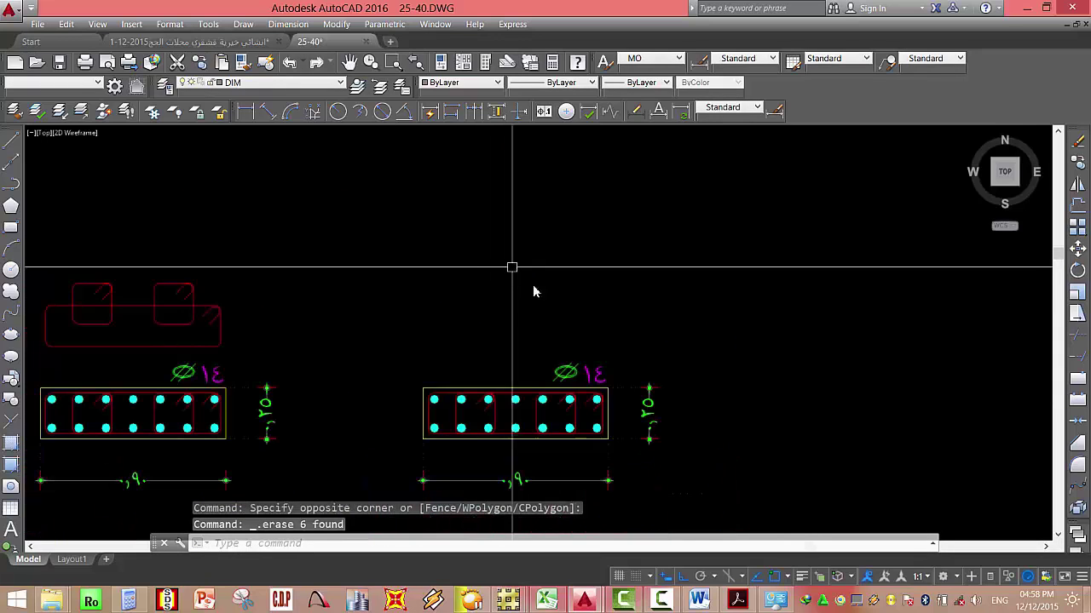
Move the two small inner stirrups out of the copied 0.90 × 0.25 column section to just above it.
scroll(555, 457, "up", 3)
left_click(614, 367)
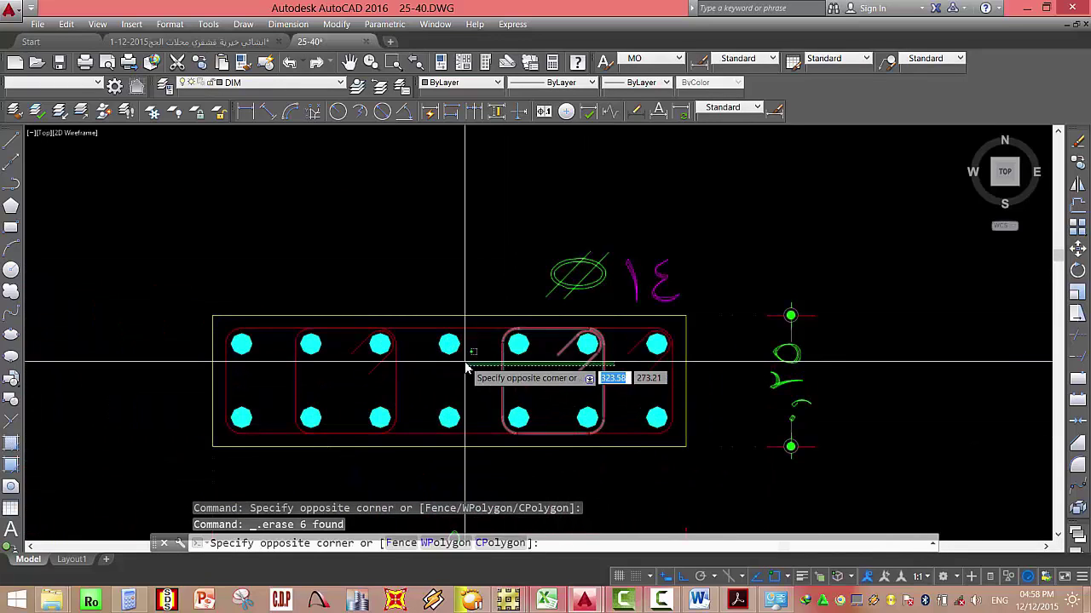
left_click(358, 376)
type("M")
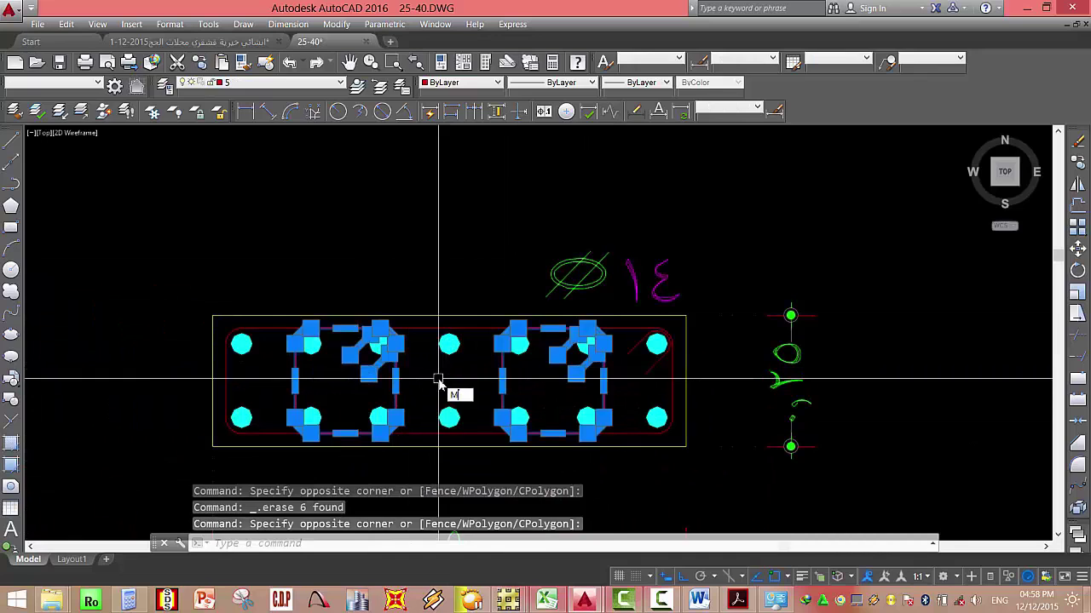
key("Return")
left_click(441, 385)
mouse_move(455, 165)
middle_mouse_down()
mouse_move(452, 276)
mouse_move(461, 271)
middle_mouse_up()
key("Escape")
key("Escape")
key("Escape")
scroll(485, 243, "down", 2)
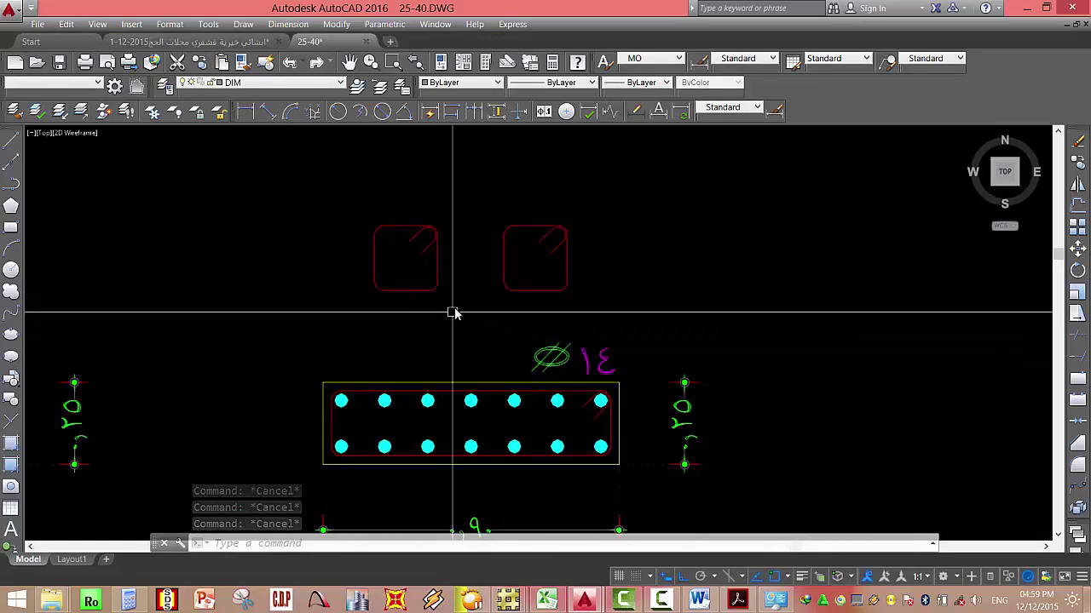
Draw a rectangle about 0.30 × 0.17 enclosing the three middle bar pairs of the copied section.
left_click(11, 227)
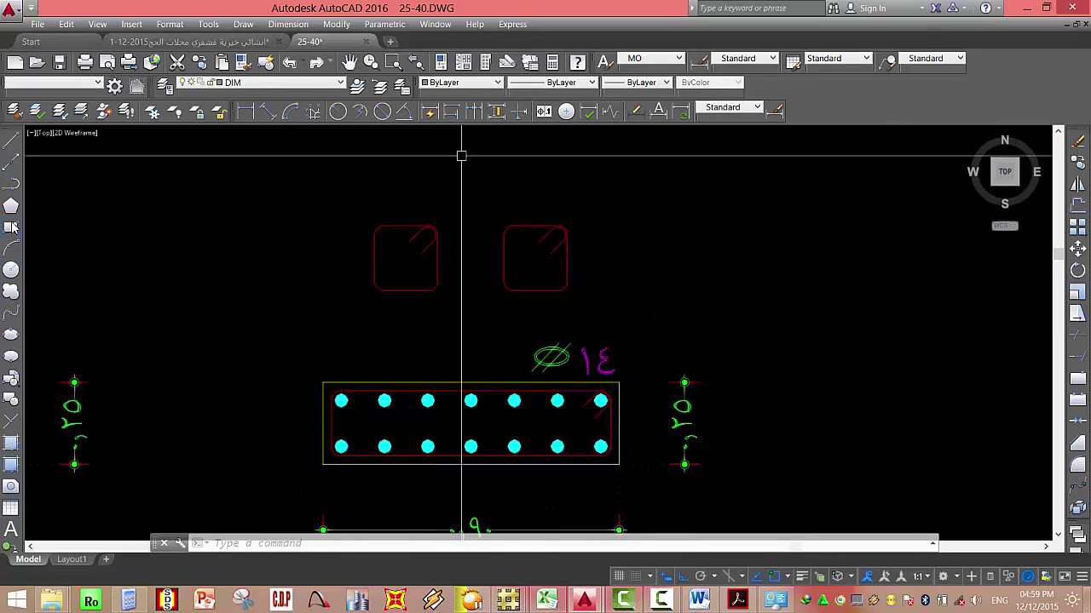
left_click(517, 400)
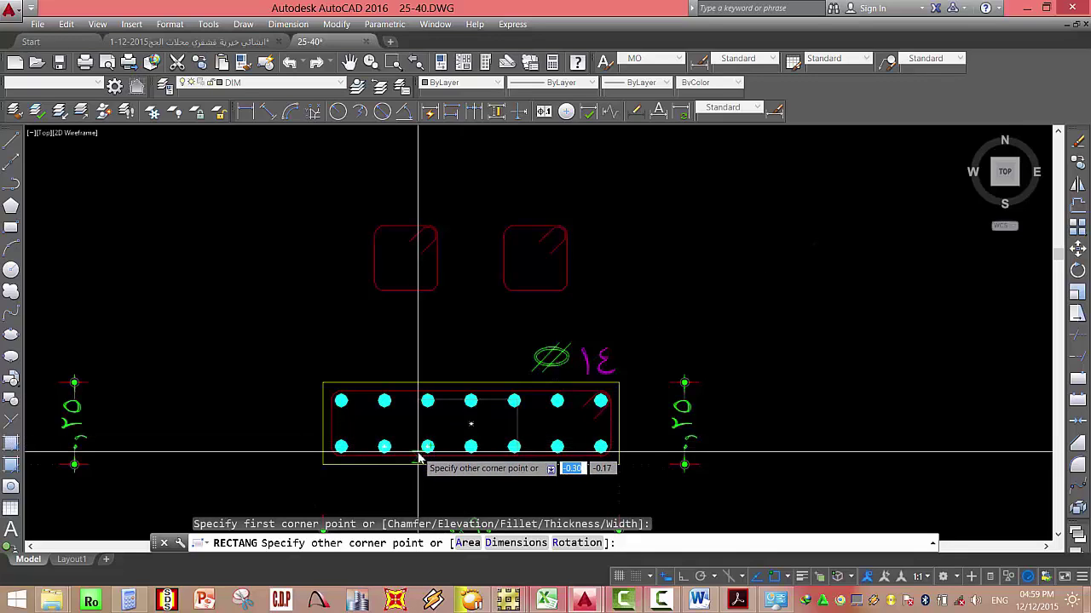
left_click(417, 458)
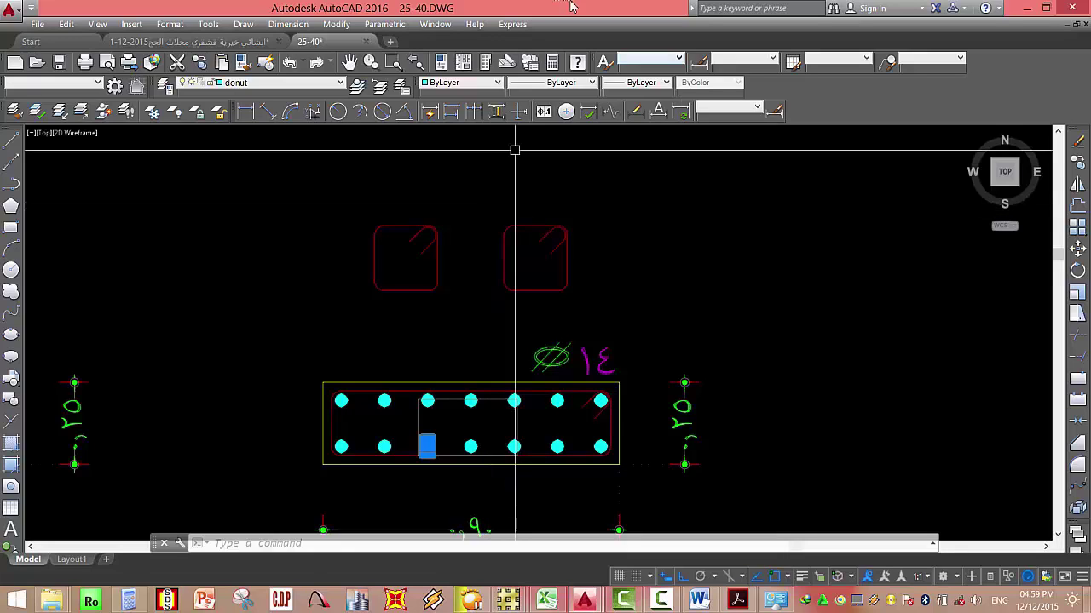
key("Escape")
key("Escape")
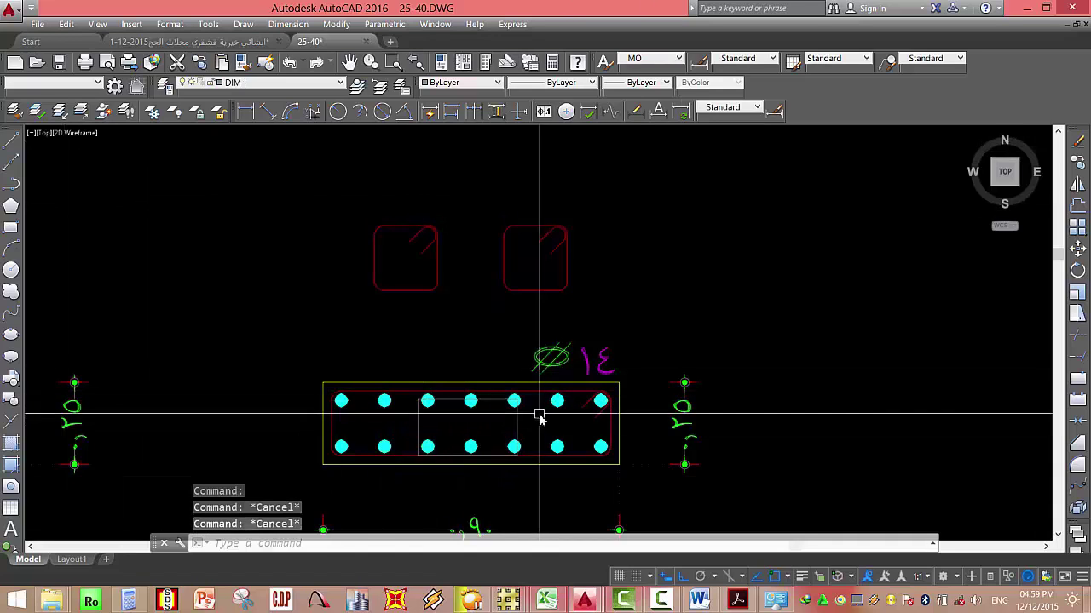
Erase the rectangle drawn around the middle bars of the copied section.
left_click(537, 416)
left_click(518, 431)
key("Delete")
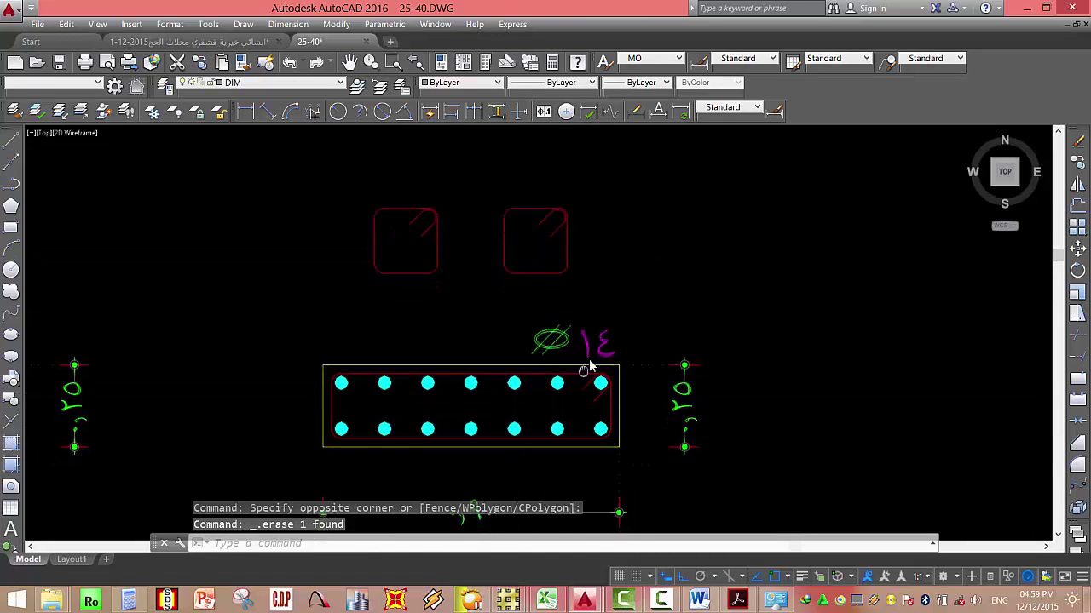
middle_click_drag(568, 385, 577, 341)
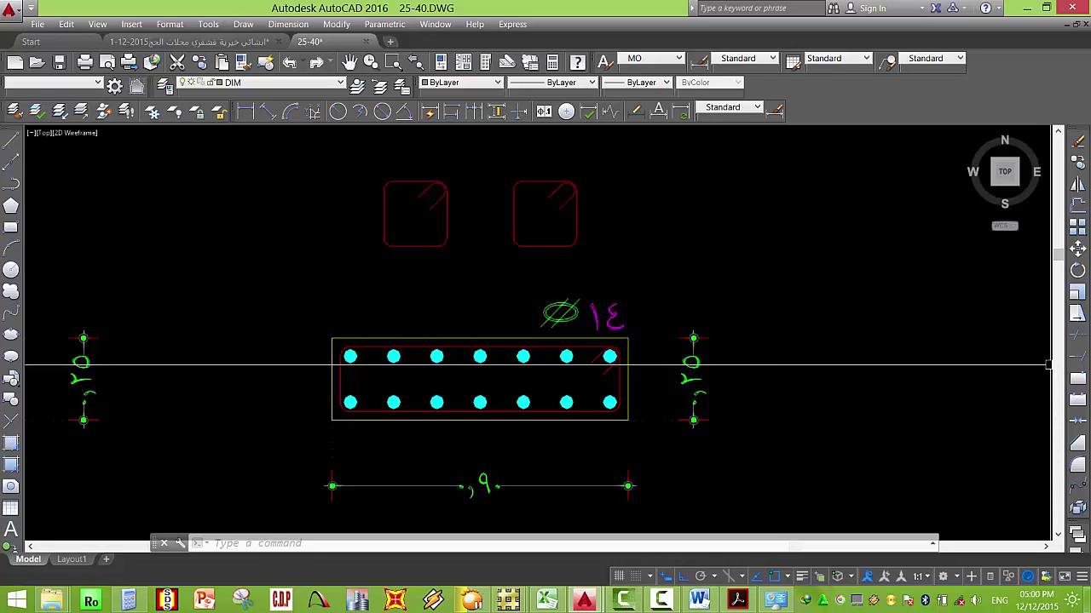
Erase the whole copied column detail beside the original, including its two loose stirrups and dimensions.
scroll(528, 198, "down", 5)
middle_click_drag(465, 280, 462, 383)
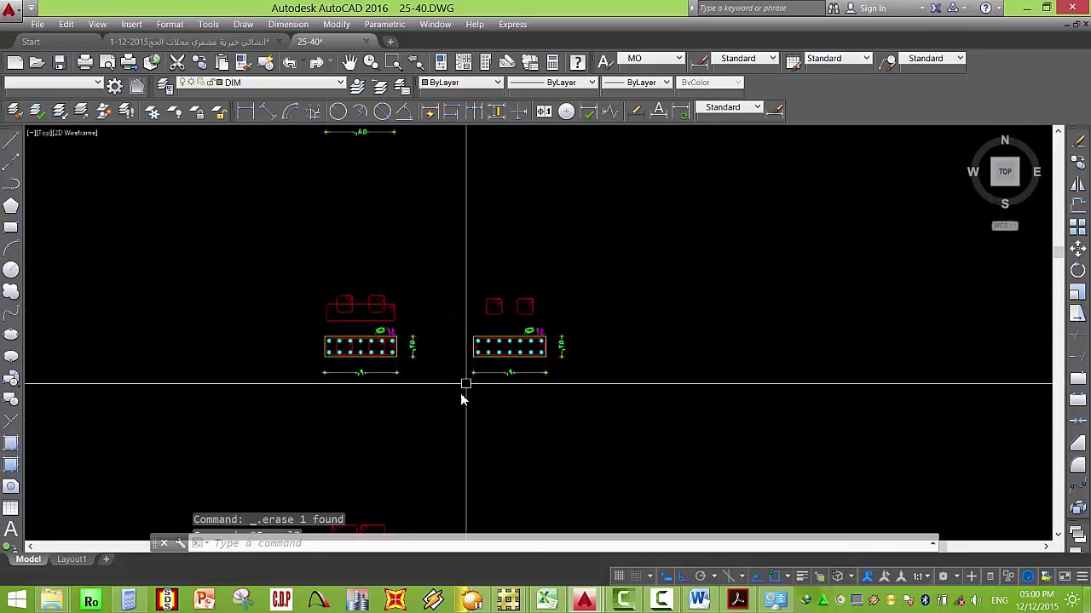
left_click(452, 383)
left_click(572, 284)
key("Delete")
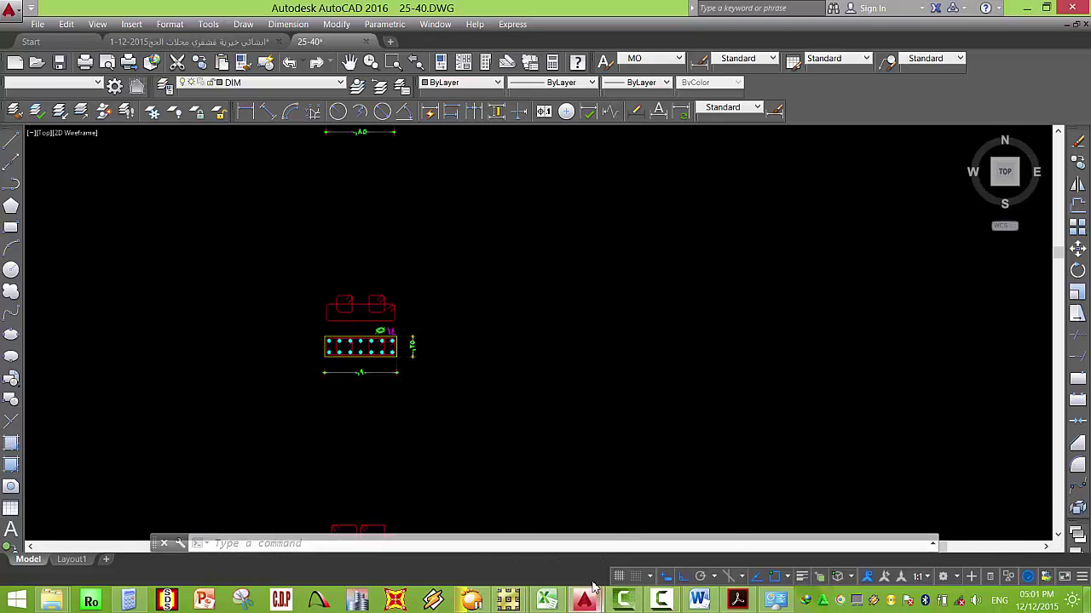
Switch to the structural drawing dated 1-12-2015 and bring the axes and columns sheet into view.
mouse_move(588, 596)
left_click(523, 546)
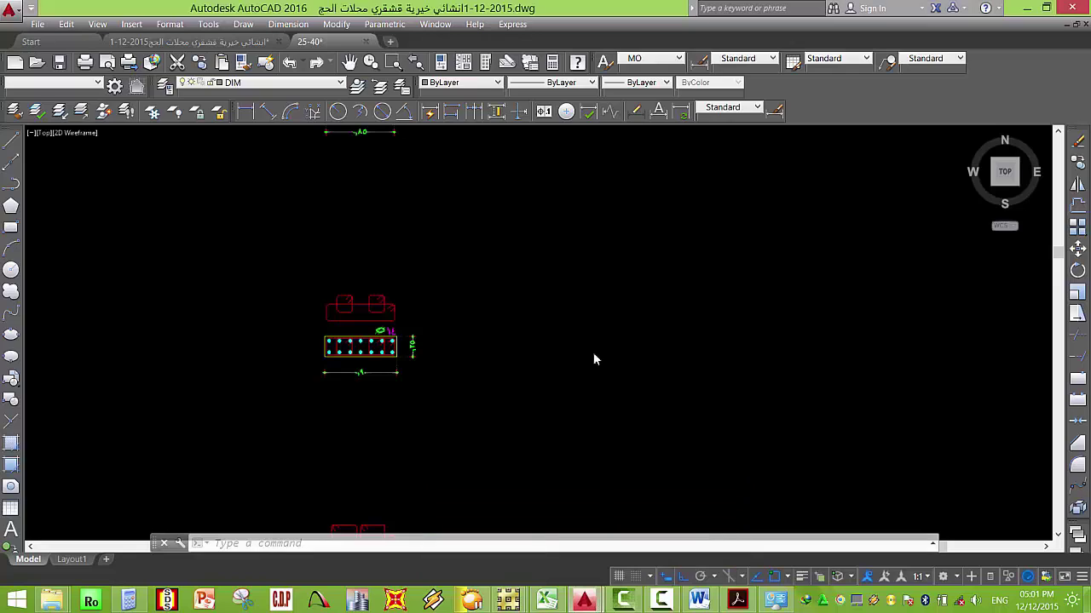
scroll(515, 360, "down", 7)
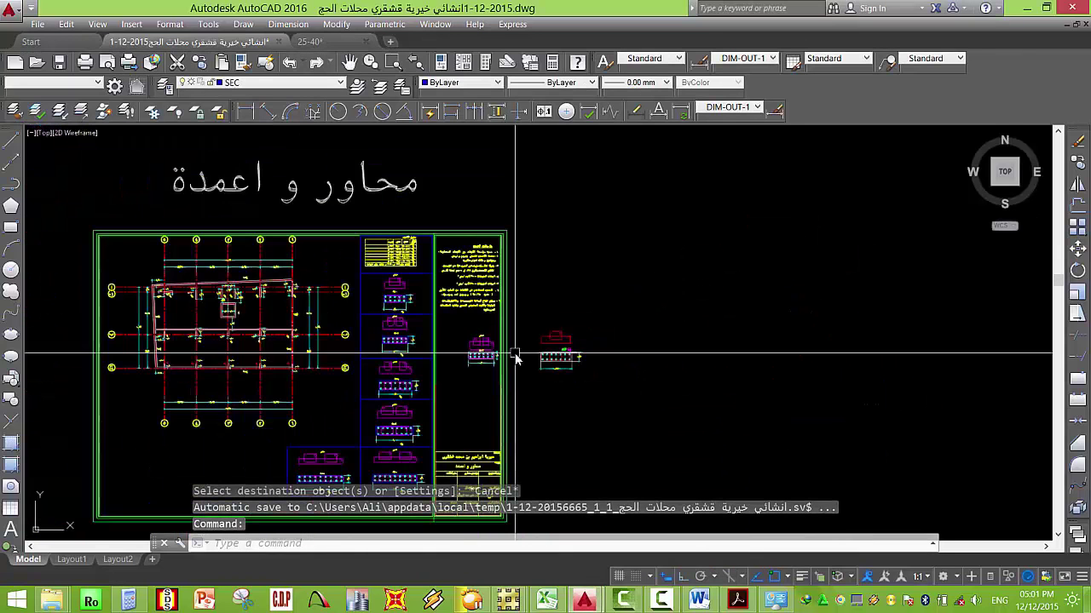
scroll(529, 383, "up", 2)
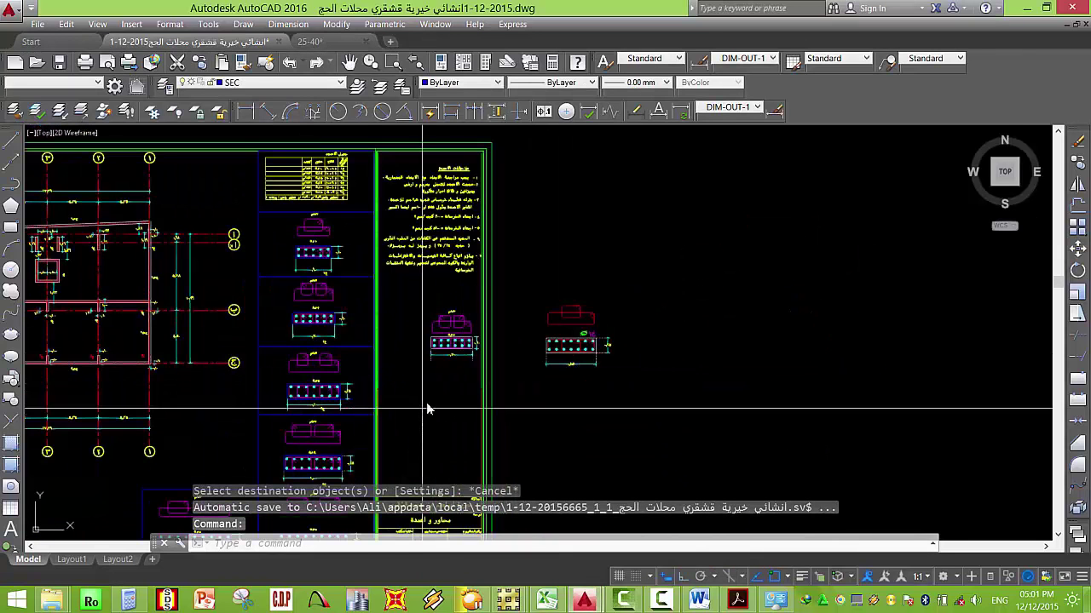
left_click(422, 409)
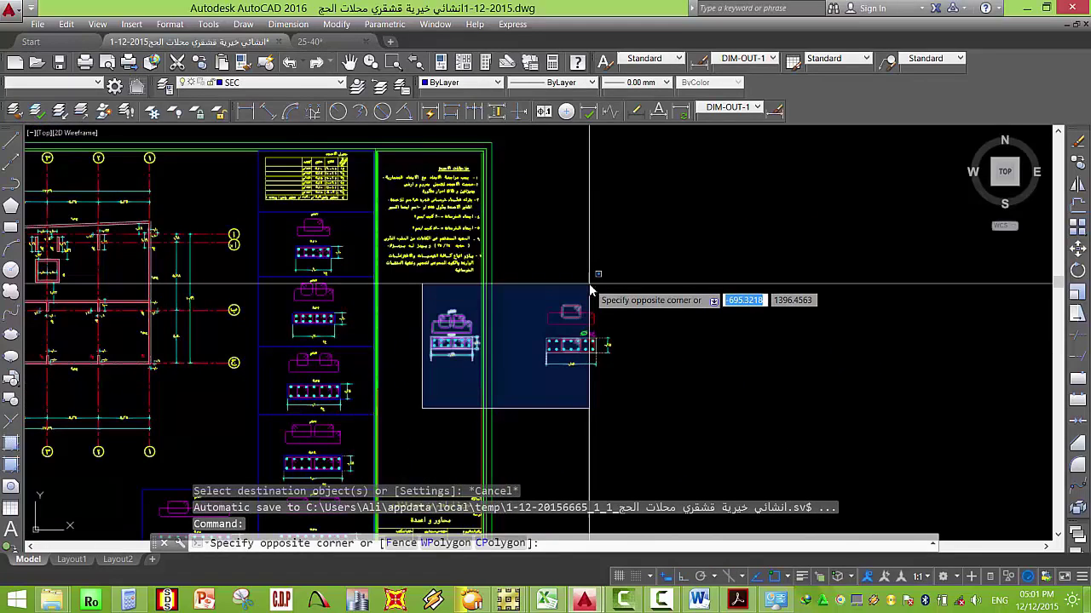
left_click(424, 426)
key("Escape")
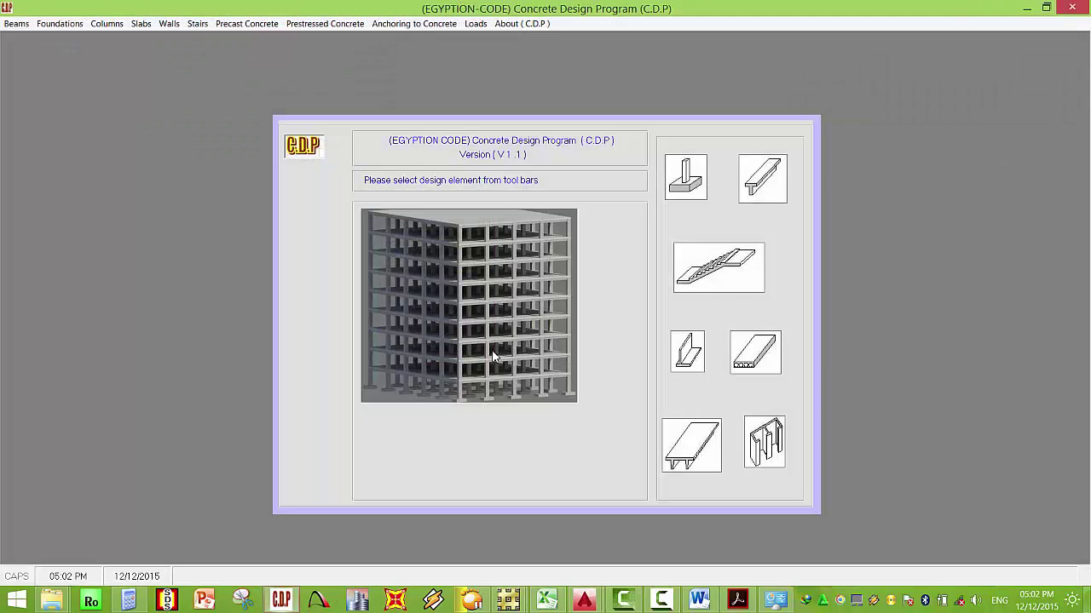
left_click(1023, 7)
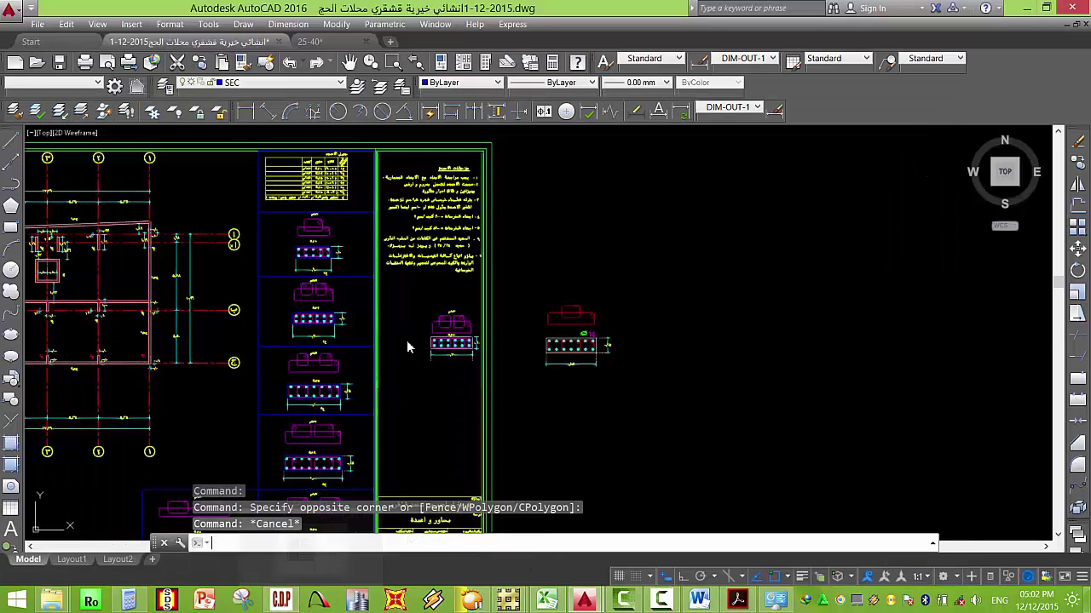
Erase the two loose column details, one below the sheet's notes and one outside its border.
left_click(391, 401)
left_click(627, 296)
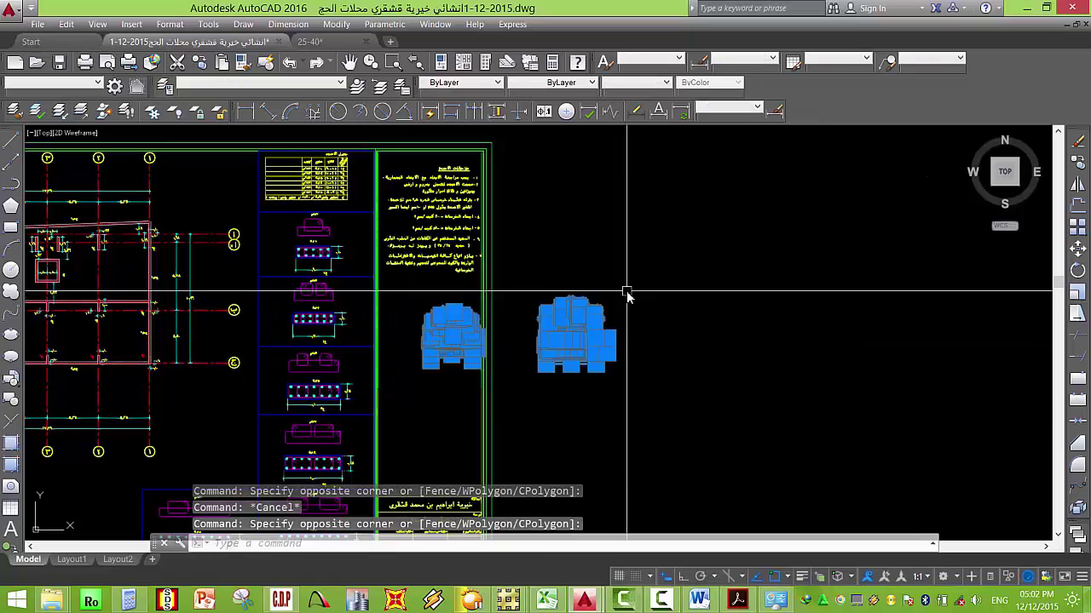
key("Delete")
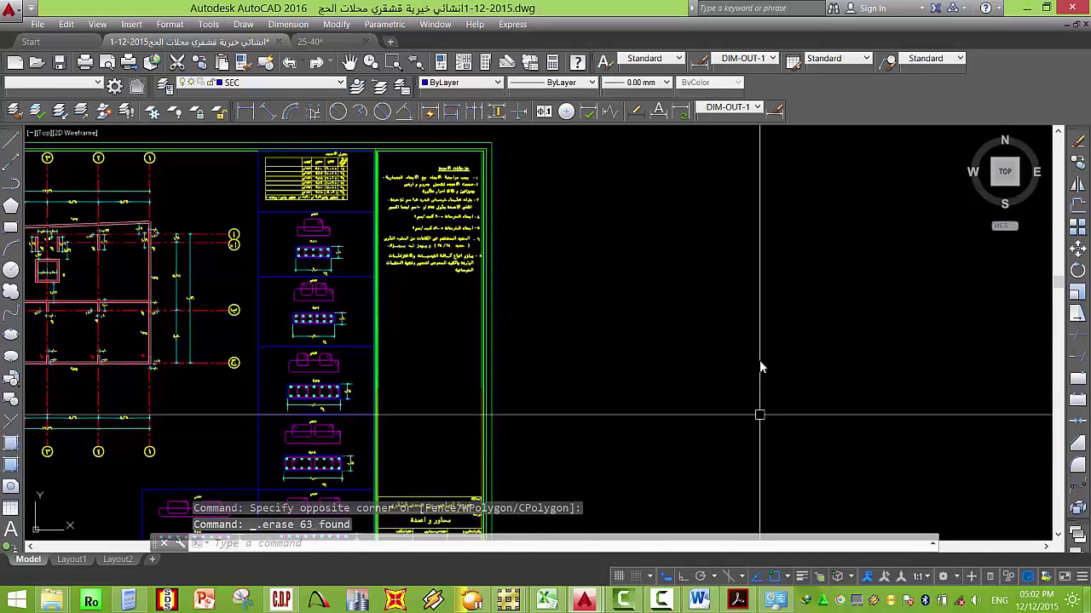
Look through the sheets below the columns plan and examine the basement roof structural plan.
scroll(759, 359, "down", 3)
scroll(532, 367, "up", 4)
scroll(523, 333, "down", 5)
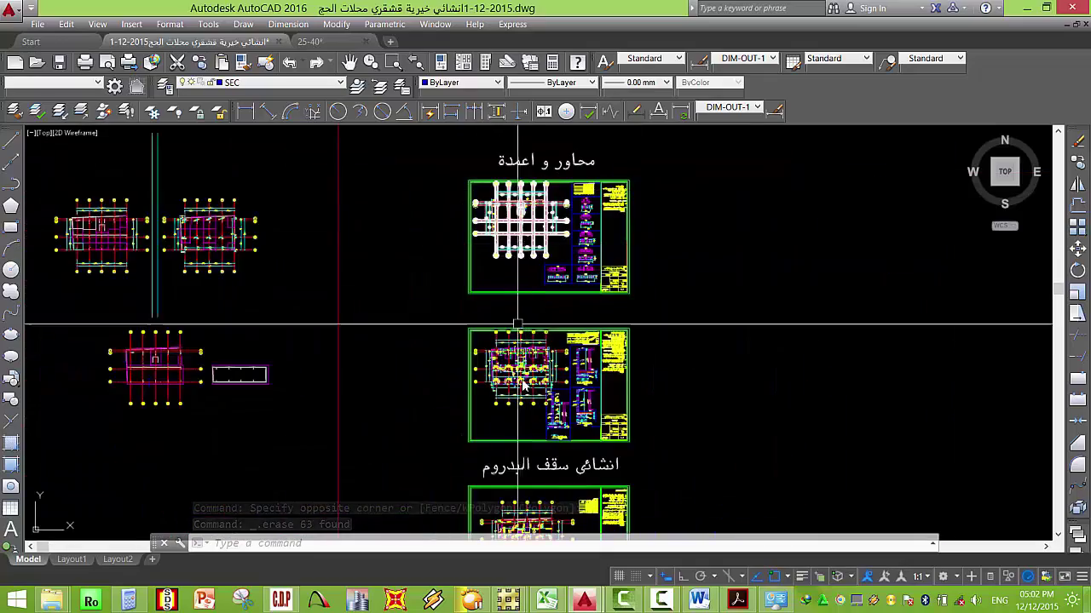
scroll(530, 390, "up", 6)
scroll(528, 388, "down", 7)
scroll(538, 363, "up", 3)
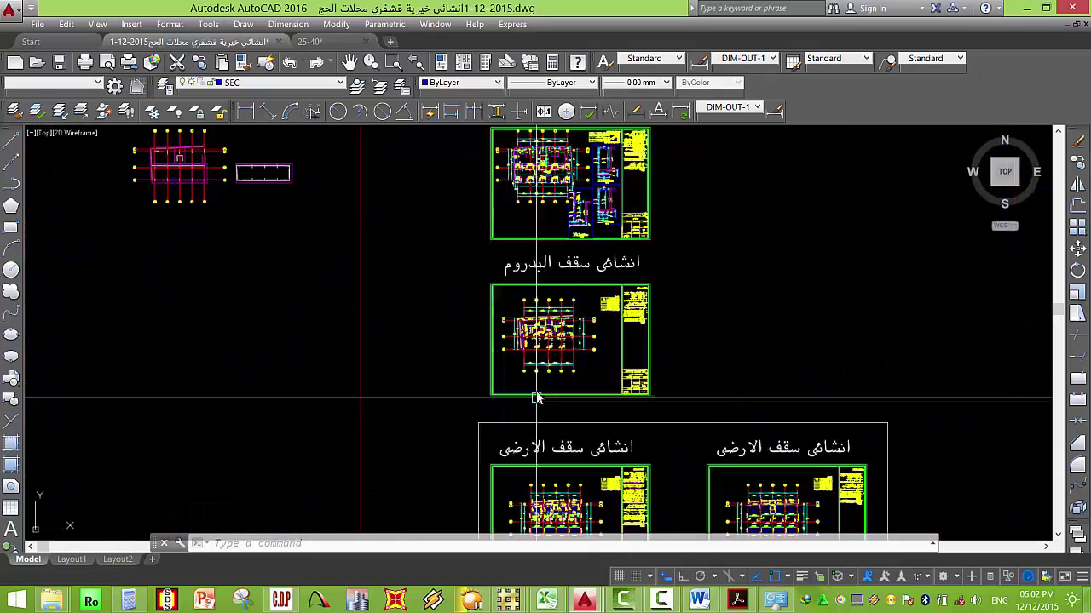
scroll(538, 362, "up", 8)
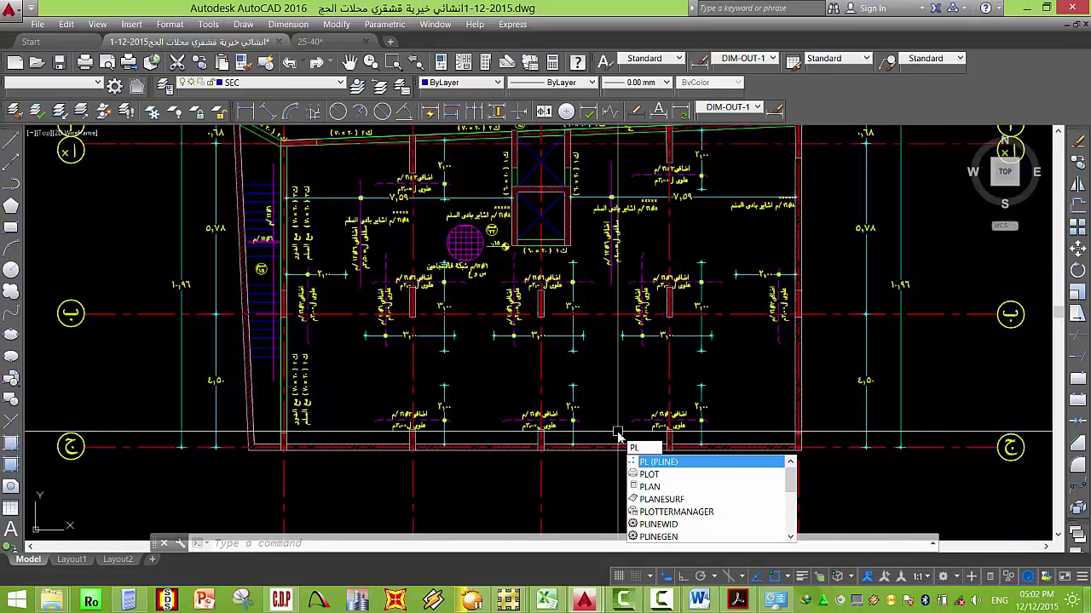
key("Return")
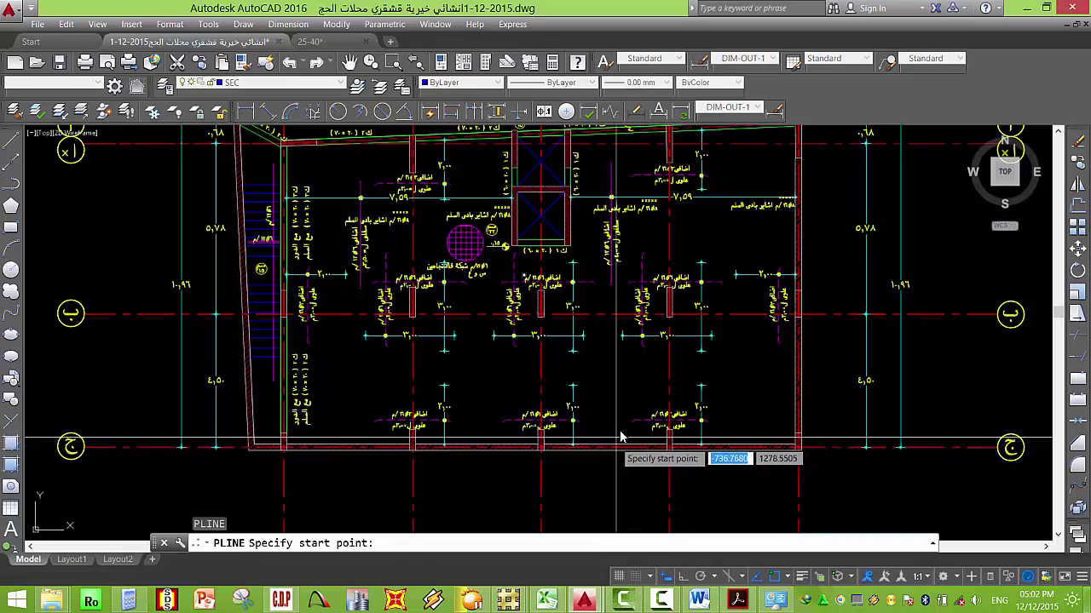
scroll(620, 437, "up", 3)
left_click(588, 466)
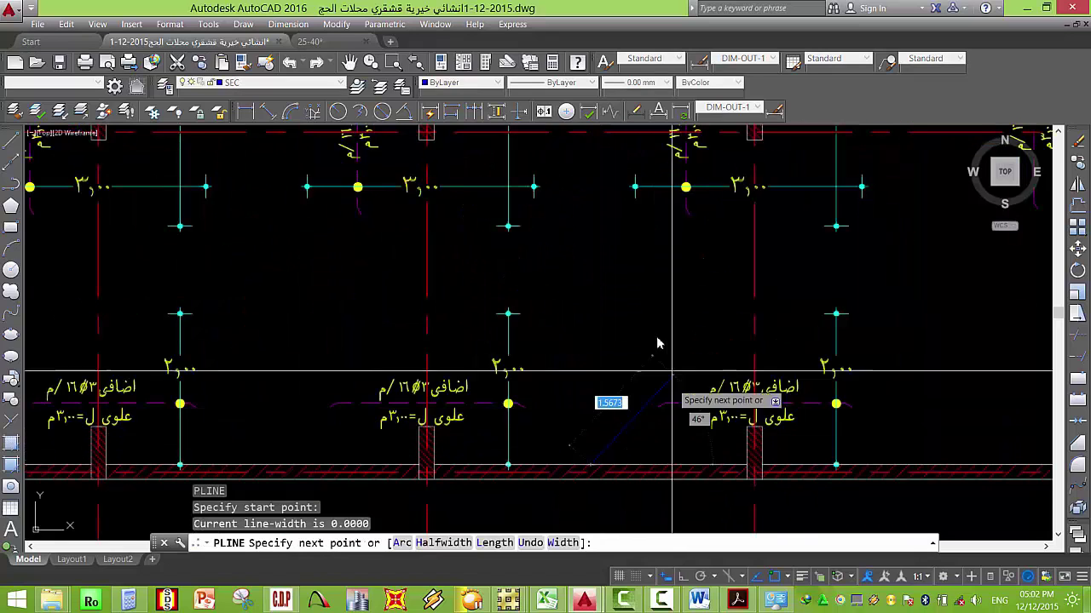
scroll(648, 375, "down", 2)
key("F8")
scroll(564, 349, "down", 2)
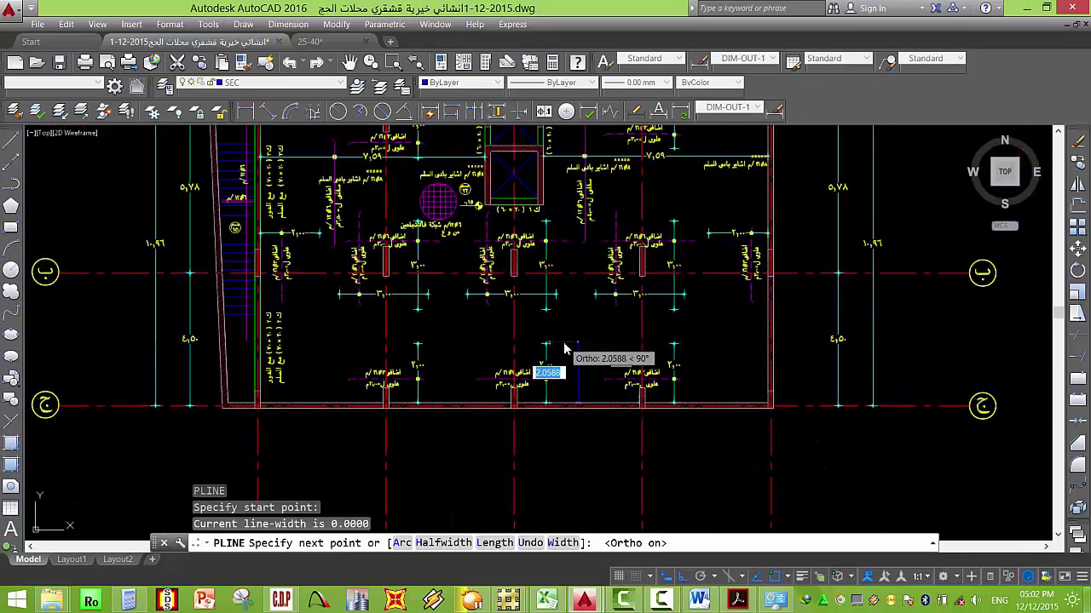
key("Escape")
Draw a vertical construction line through the bay between axes 3 and 2 of the basement roof plan.
type("XL")
key("Return")
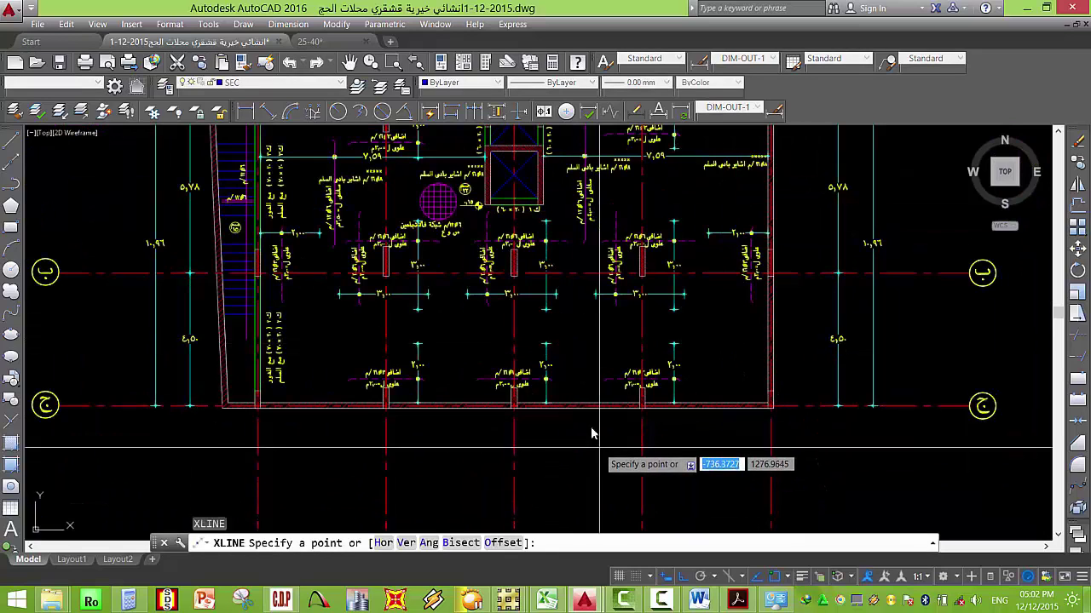
left_click(585, 365)
key("Escape")
key("Escape")
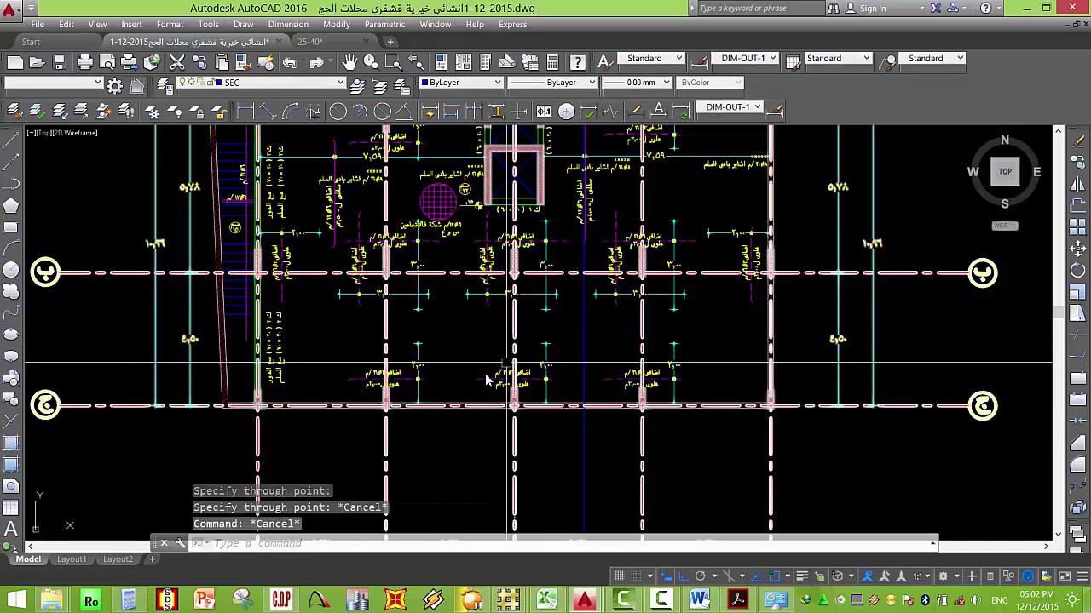
Draw a second vertical construction line between axes 4 and 3 on the roof plan further down the drawing.
key("Return")
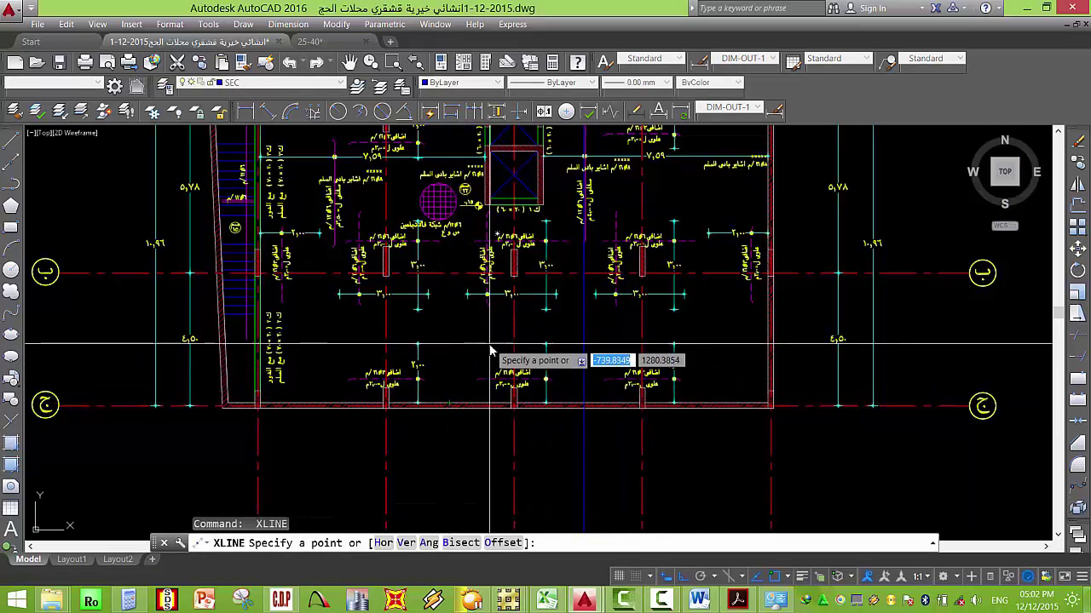
scroll(447, 405, "down", 8)
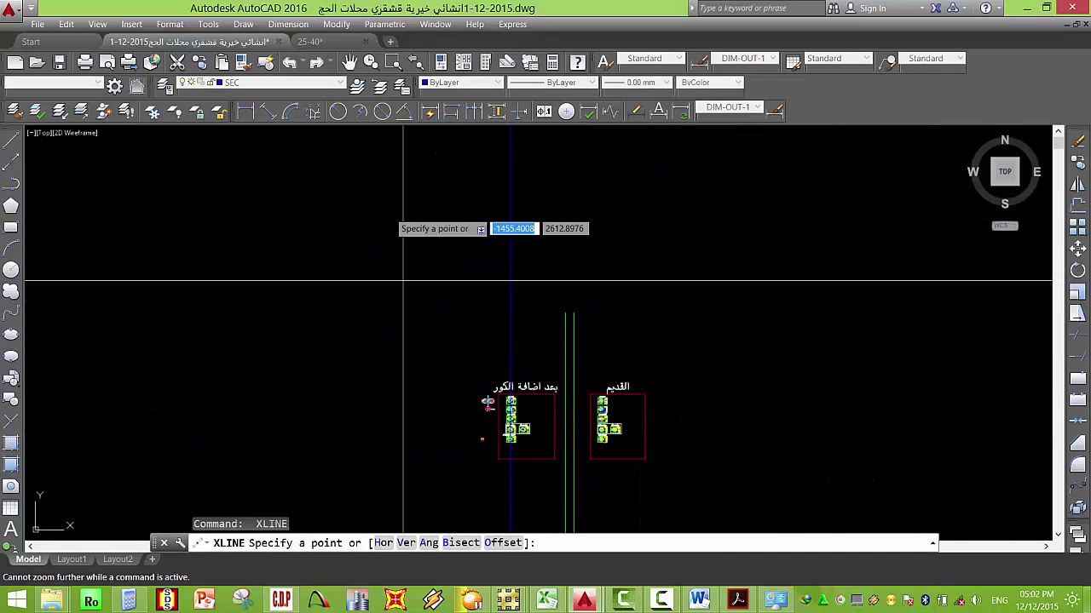
scroll(523, 435, "up", 6)
scroll(550, 375, "up", 6)
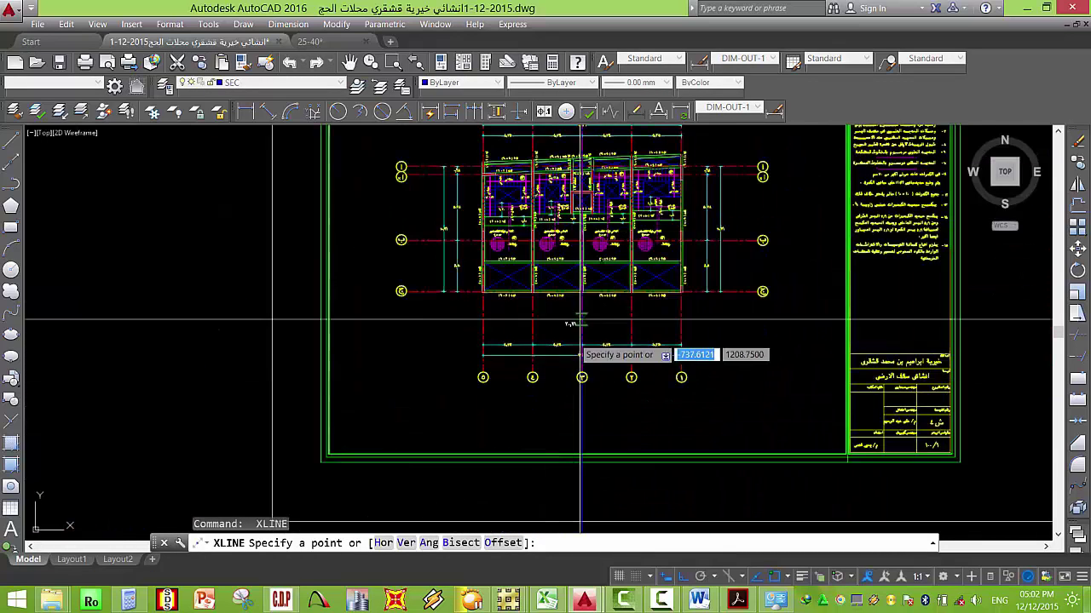
scroll(563, 281, "down", 5)
scroll(564, 525, "up", 6)
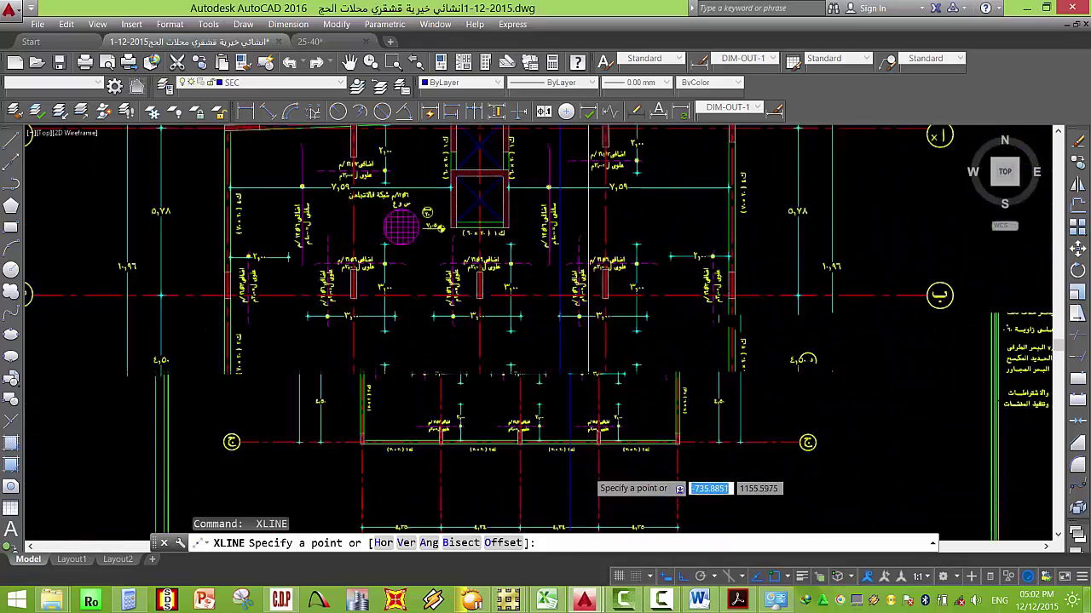
scroll(445, 394, "down", 3)
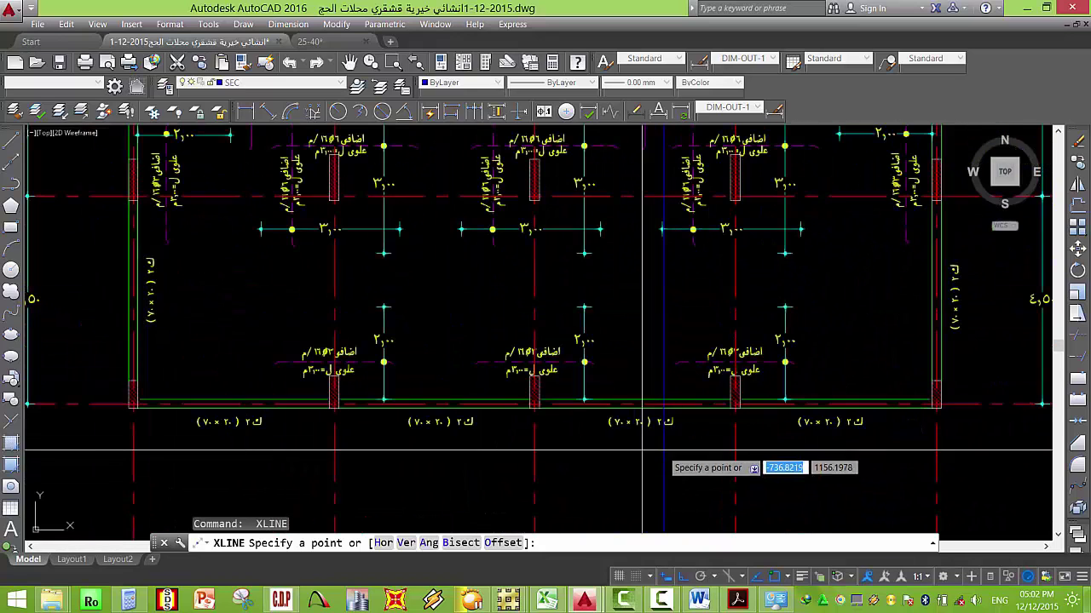
left_click(433, 403)
left_click(481, 312)
key("Escape")
key("Escape")
scroll(491, 310, "down", 2)
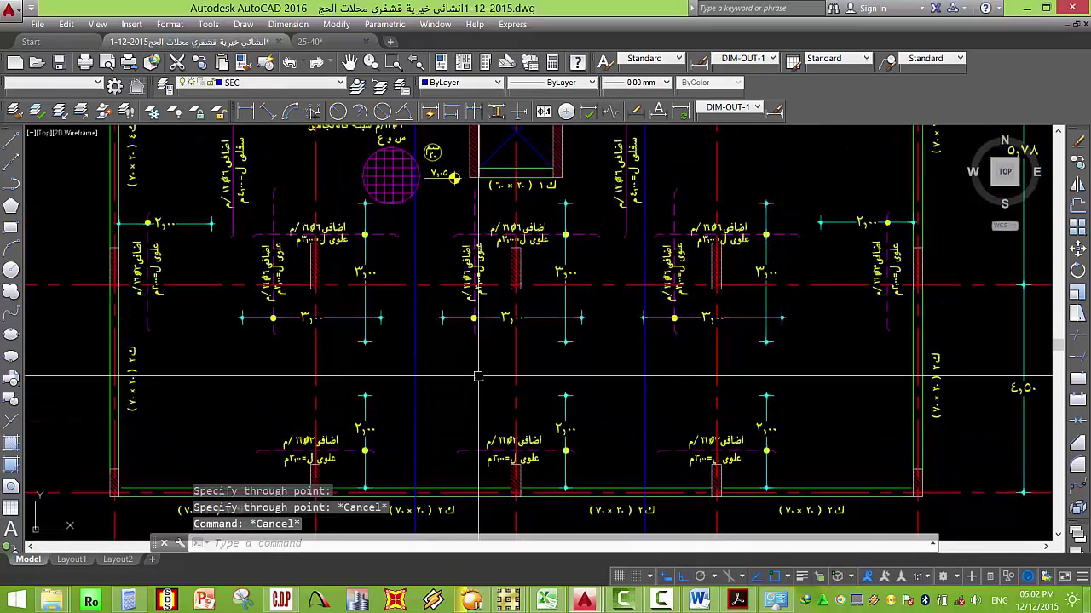
scroll(637, 436, "up", 2)
scroll(638, 436, "down", 3)
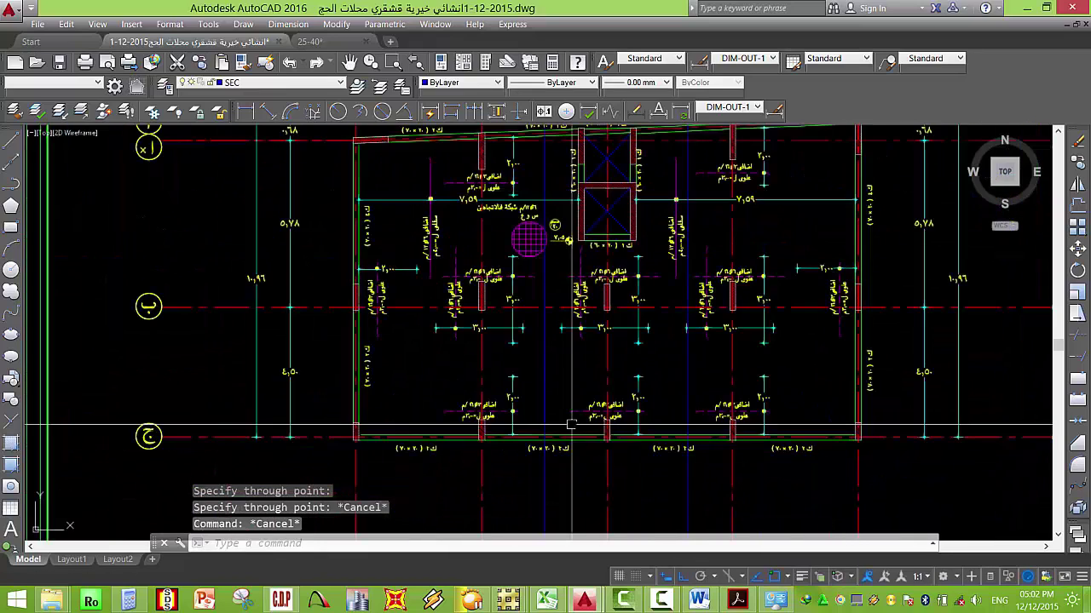
scroll(615, 413, "up", 1)
key("Escape")
key("Escape")
left_click(597, 434)
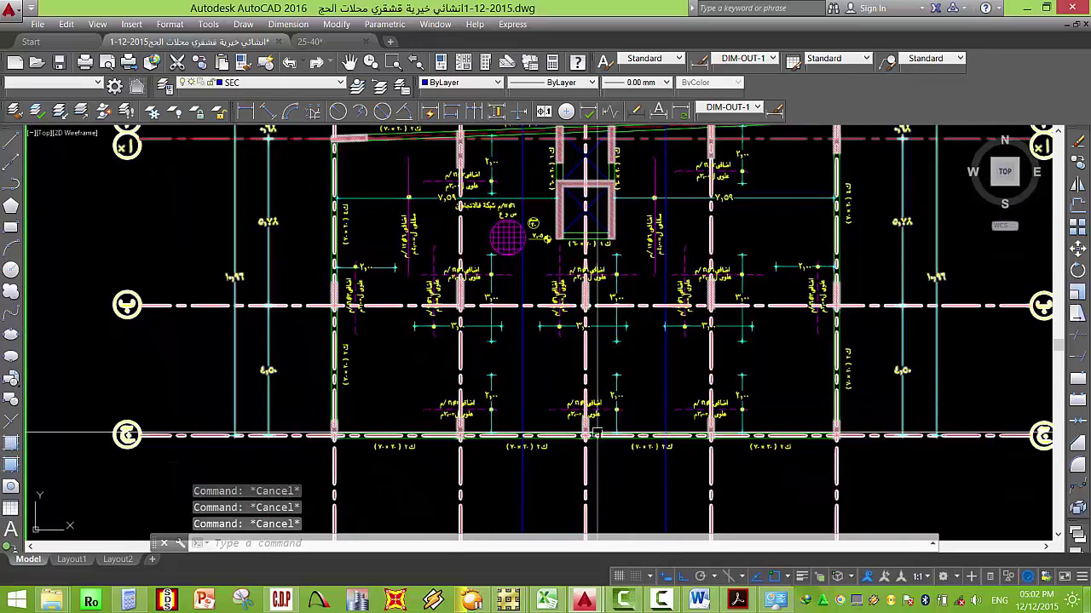
Draw a trial rectangle around the edge column on axes 3 and ج, between the two vertical construction lines.
type("rec")
key("Return")
scroll(526, 456, "up", 5)
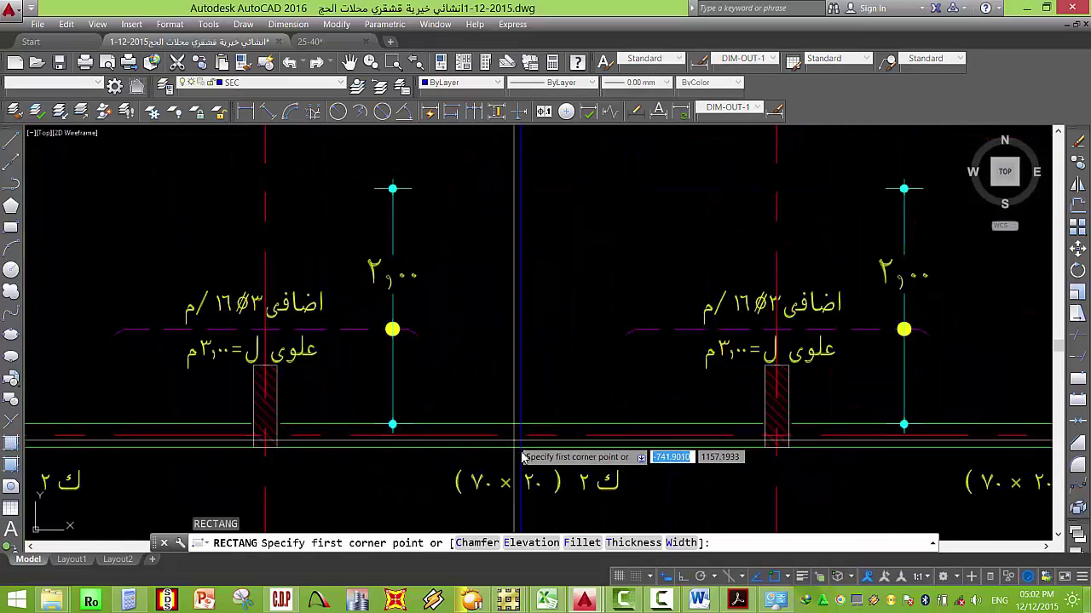
left_click(525, 456)
scroll(525, 456, "down", 5)
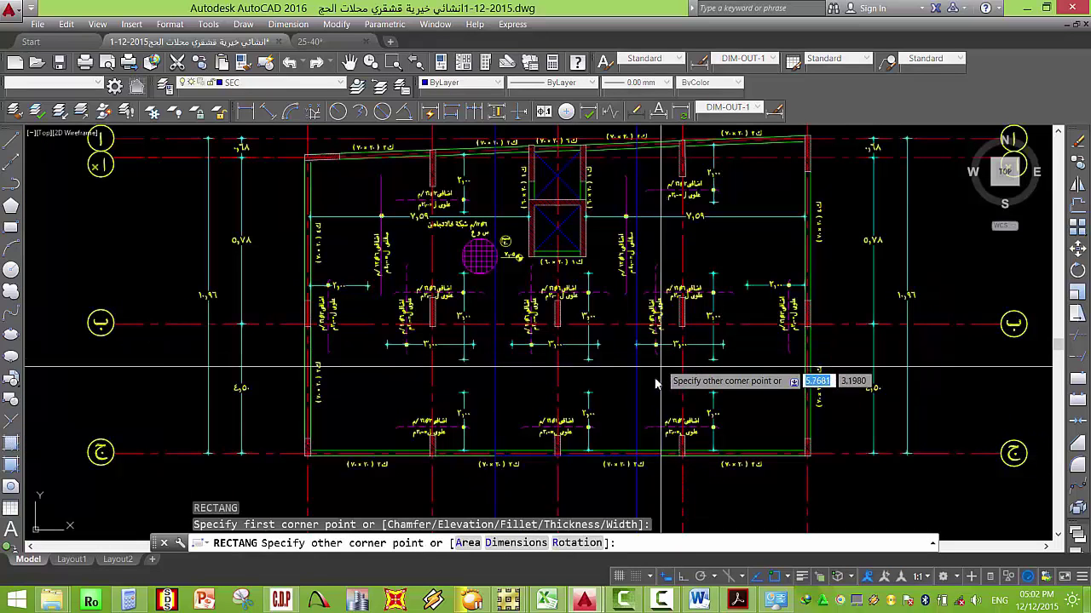
key("Escape")
Erase the trial rectangle around the edge column on axis 3.
left_click(618, 380)
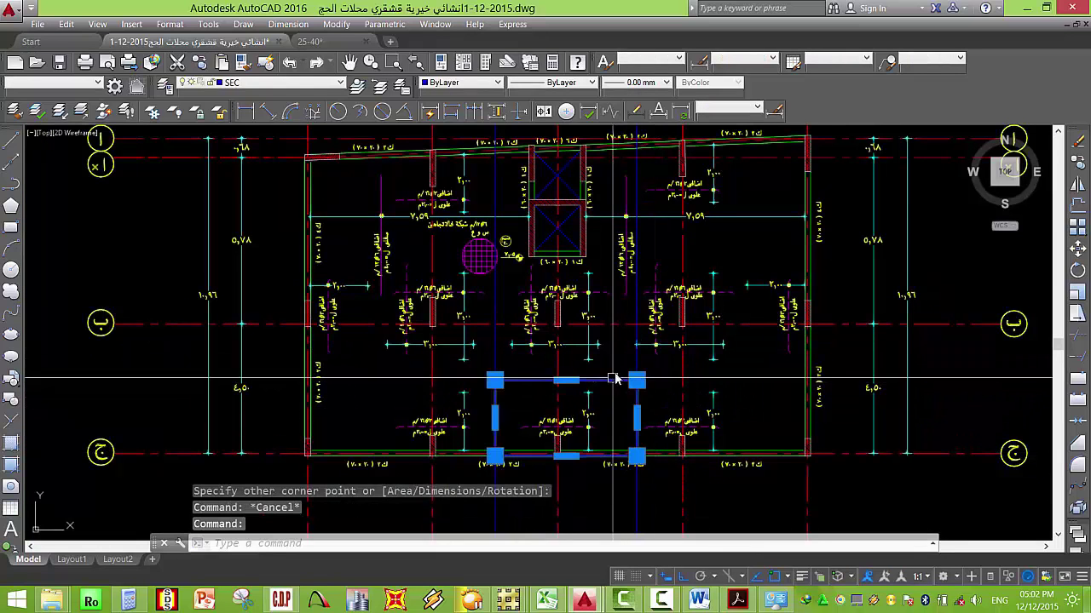
left_click(620, 375)
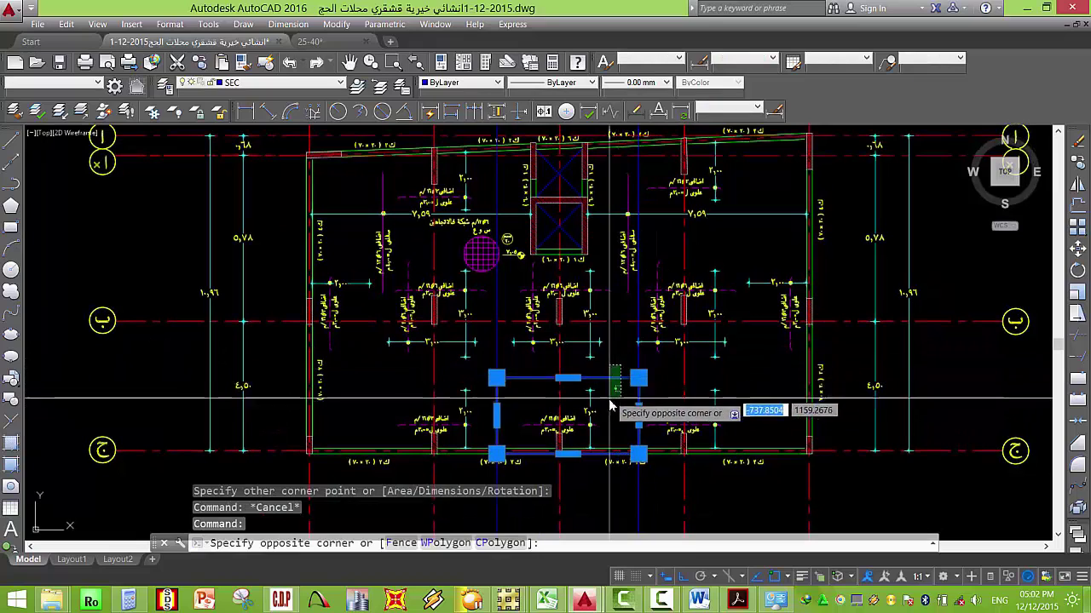
left_click(608, 414)
key("Delete")
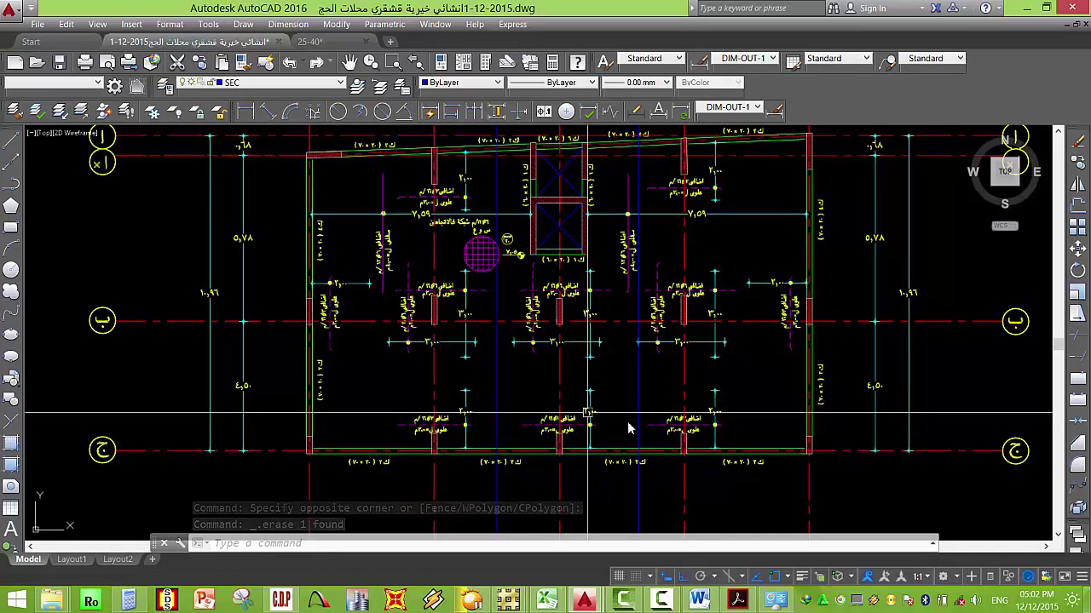
Move the vertical construction line between axes 3 and 2 onto the midpoint of the edge beam on axis ج.
scroll(628, 428, "up", 4)
scroll(668, 394, "down", 2)
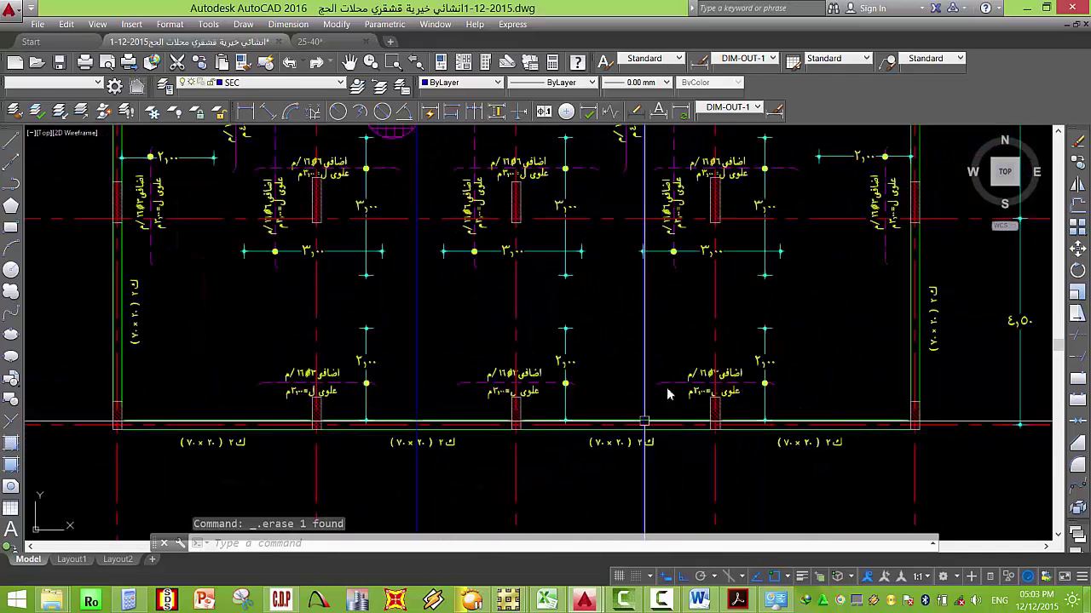
key("Escape")
key("Escape")
left_click(662, 334)
left_click(613, 362)
type("m")
key("Return")
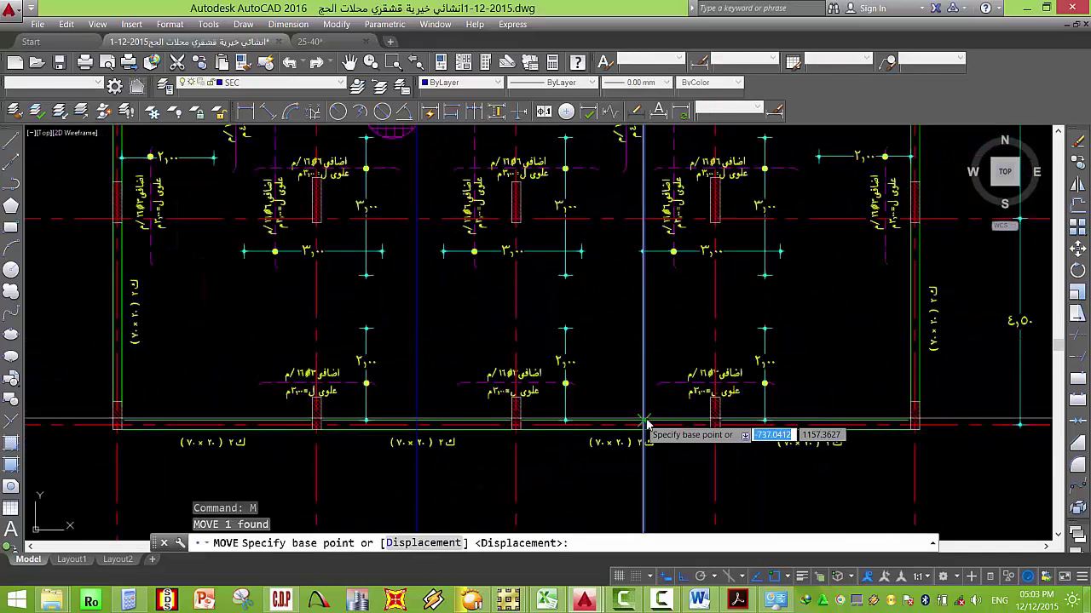
left_click(645, 423)
left_click(624, 426)
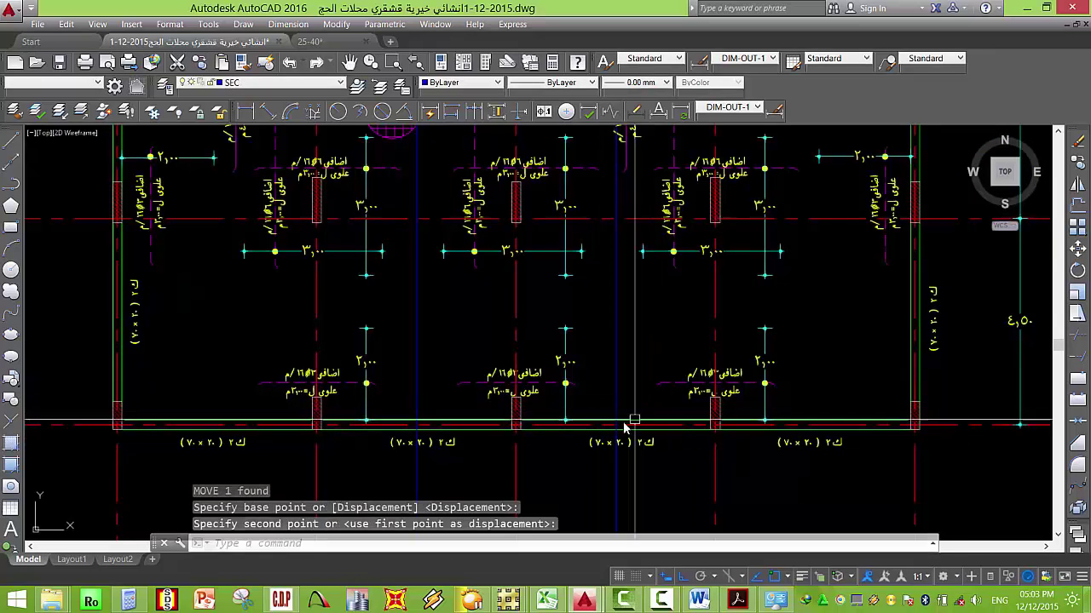
key("Escape")
key("Escape")
key("Escape")
key("Escape")
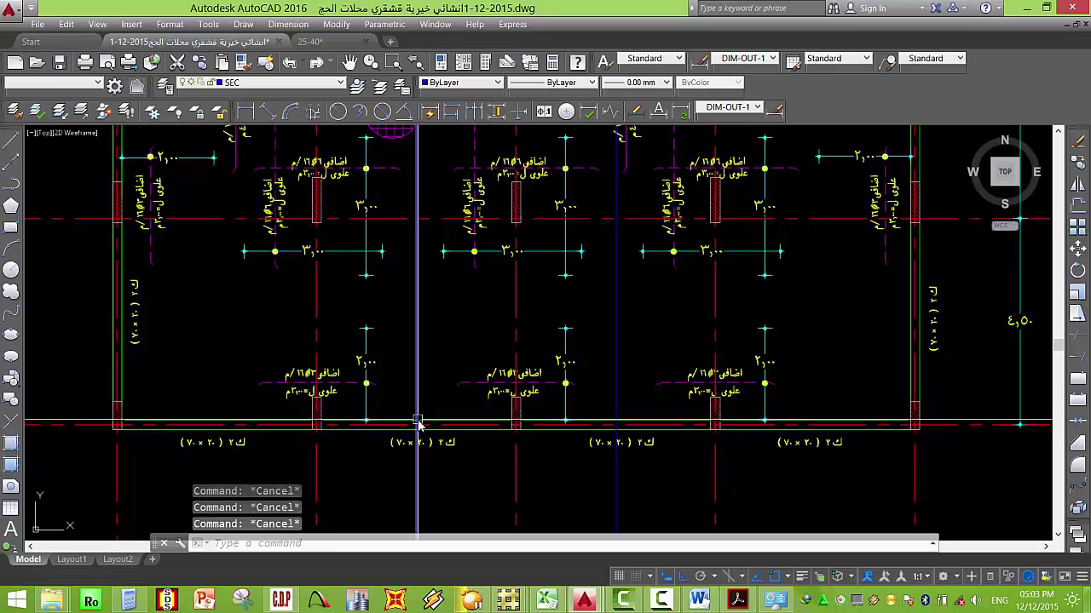
Check the midpoints of the two edge beam lines beside axis 3 against the vertical construction lines.
type("xl")
key("Return")
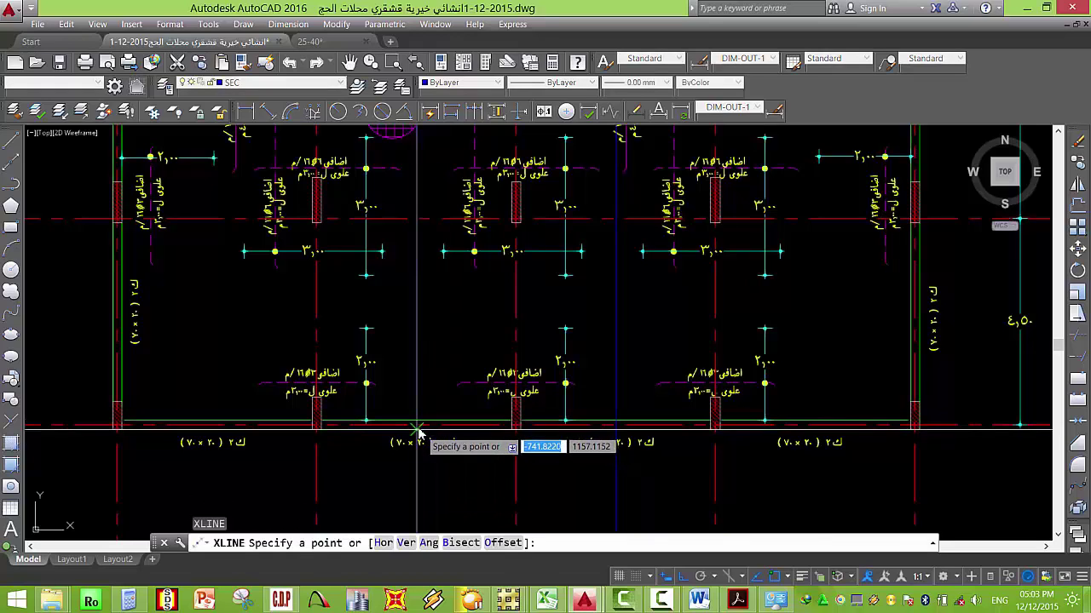
key("Escape")
left_click(444, 423)
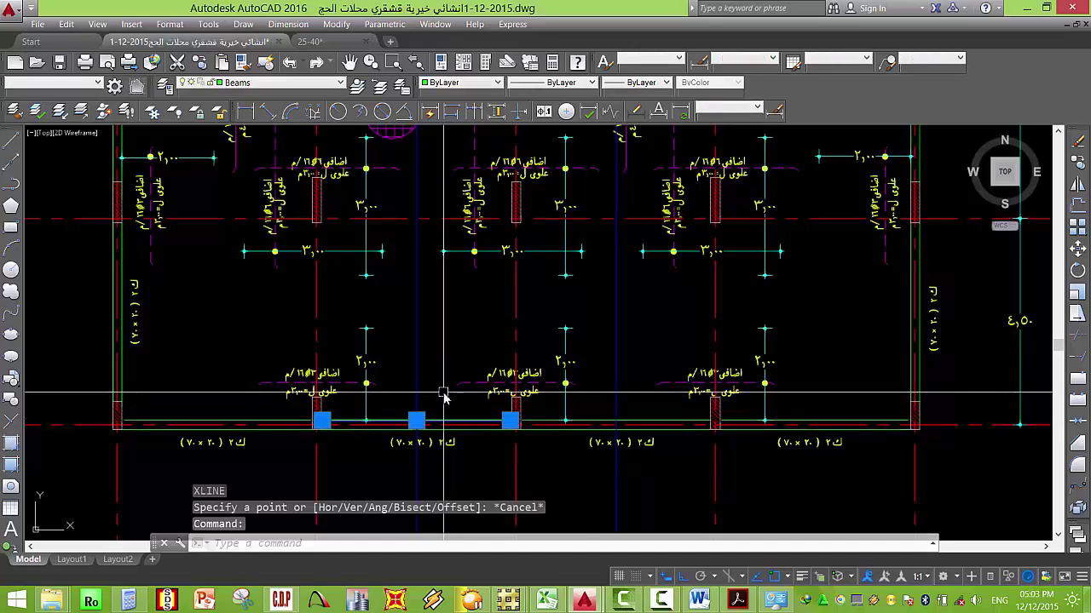
left_click(626, 423)
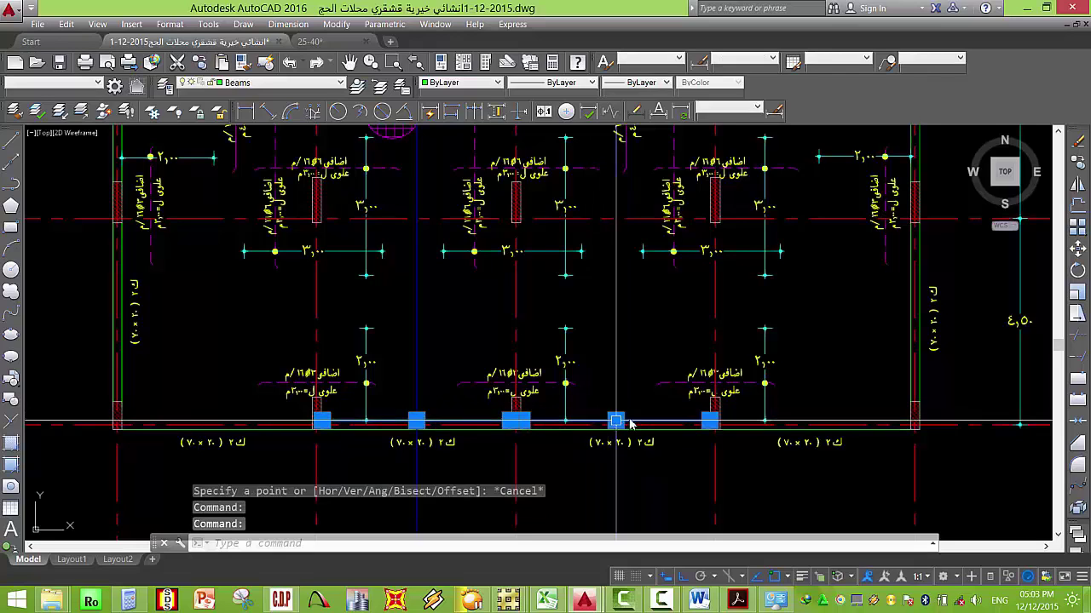
key("Escape")
key("Escape")
key("Escape")
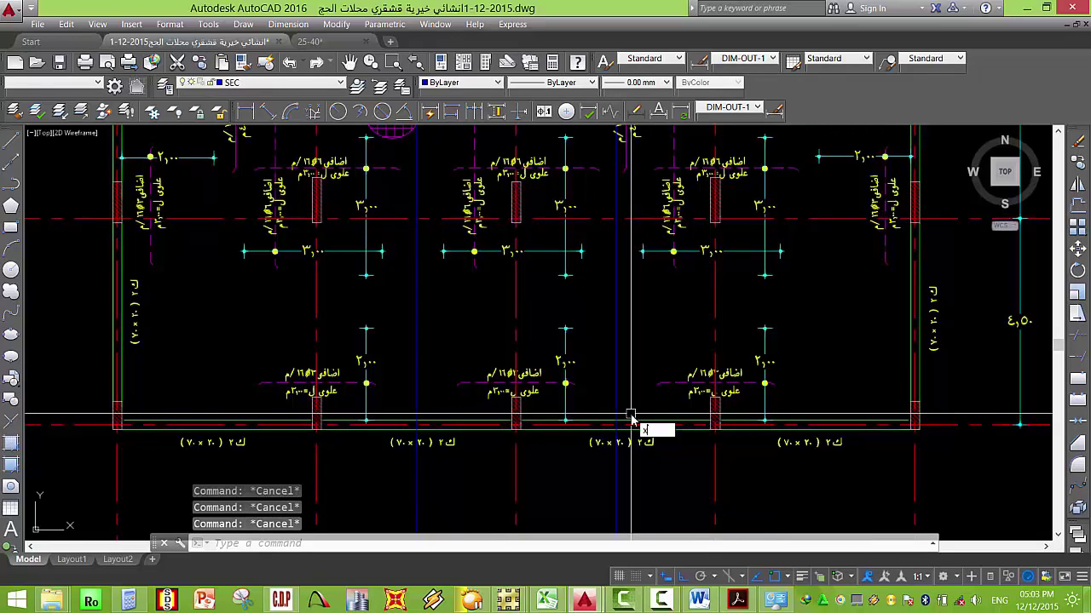
Try to place a construction line midway between the edge columns on axes 3 and 2.
key("Return")
right_click(629, 418, "shift")
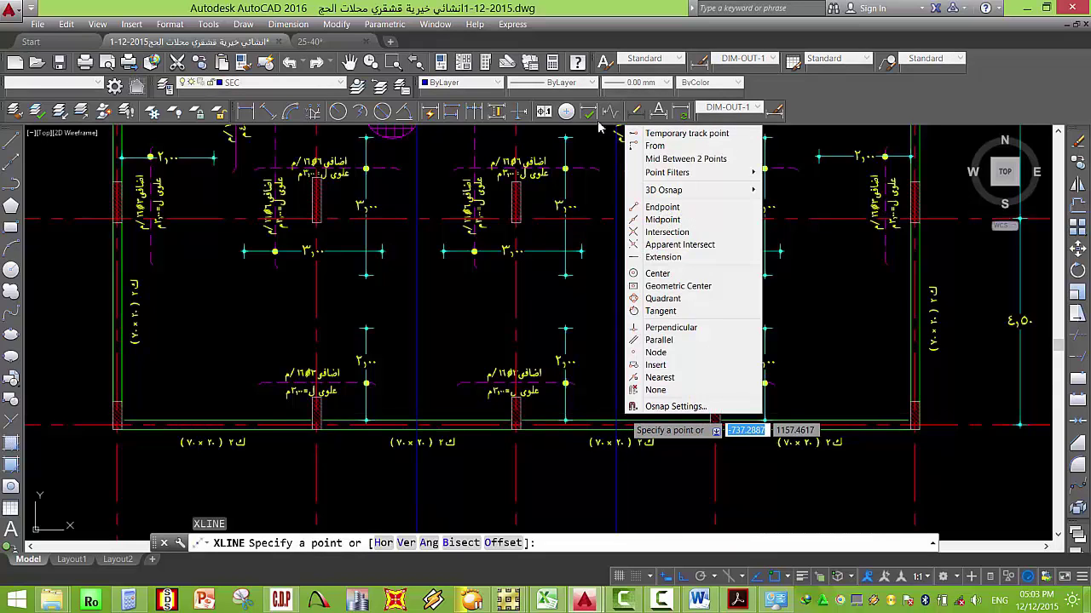
left_click(665, 158)
scroll(596, 408, "up", 5)
left_click(643, 395)
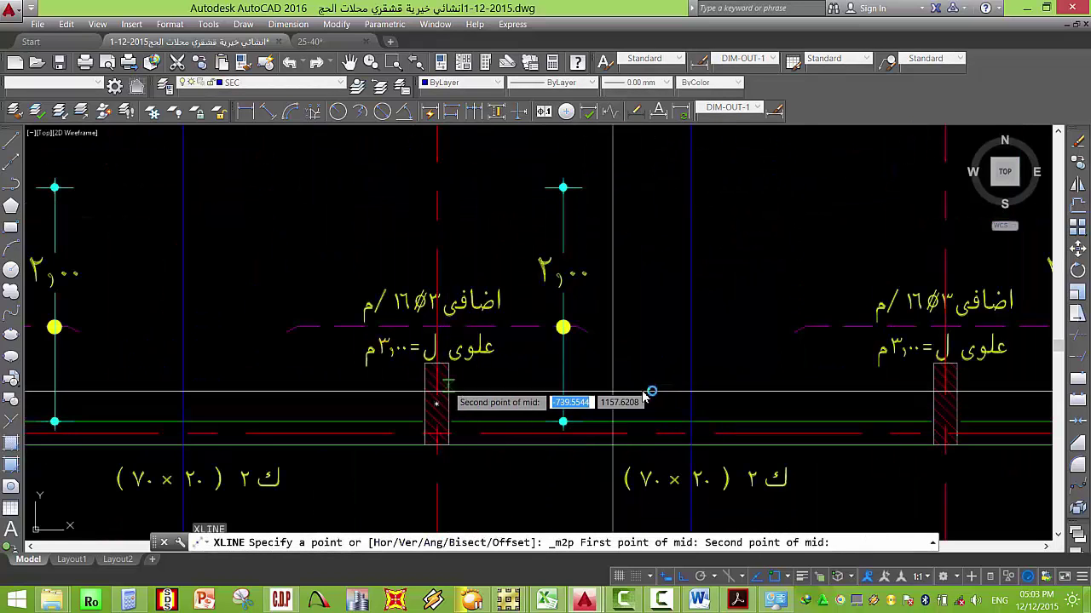
middle_click_drag(848, 398, 674, 397)
left_click(767, 397)
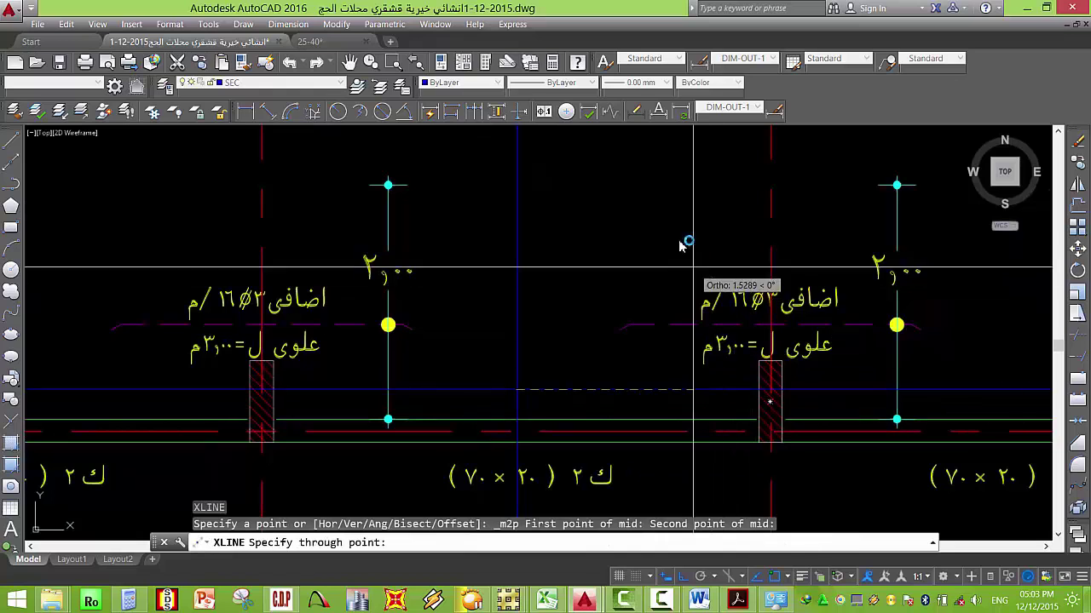
scroll(690, 302, "down", 6)
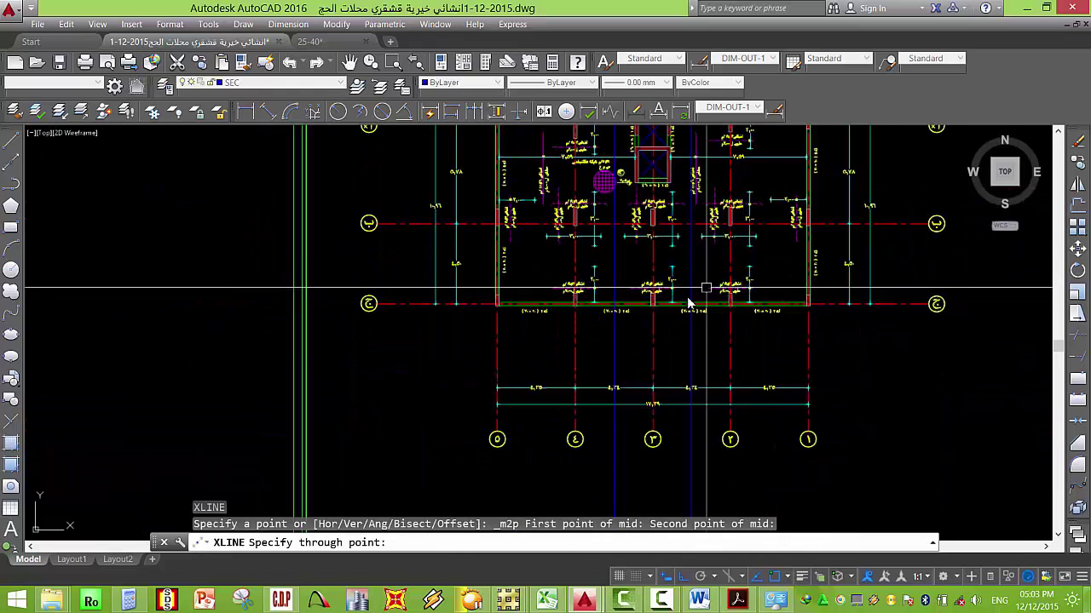
scroll(699, 294, "up", 2)
key("Escape")
middle_click_drag(673, 256, 591, 399)
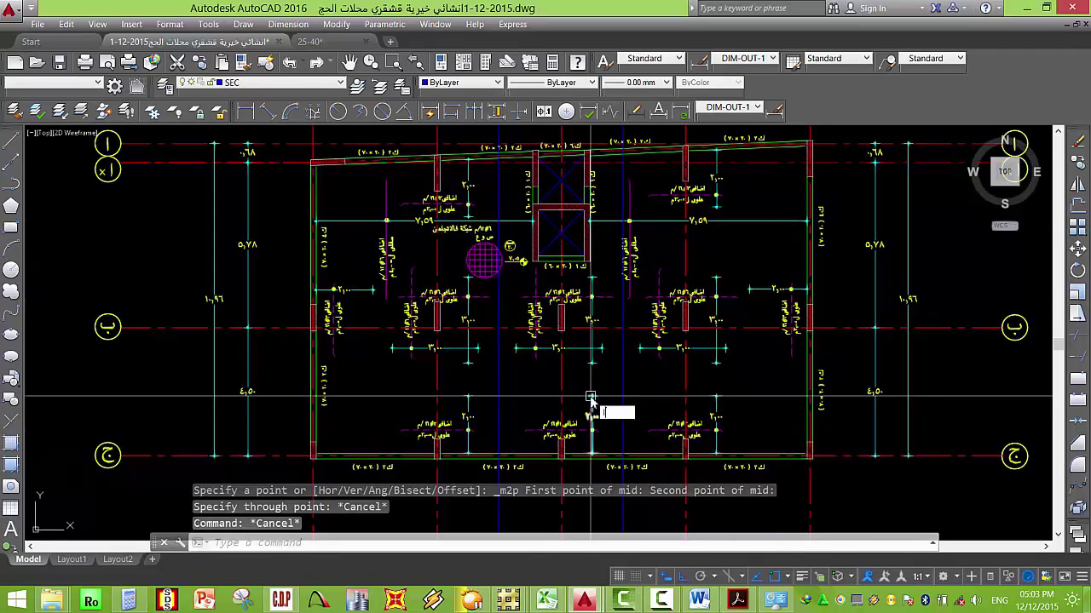
type("x")
key("Escape")
key("Escape")
type("xl")
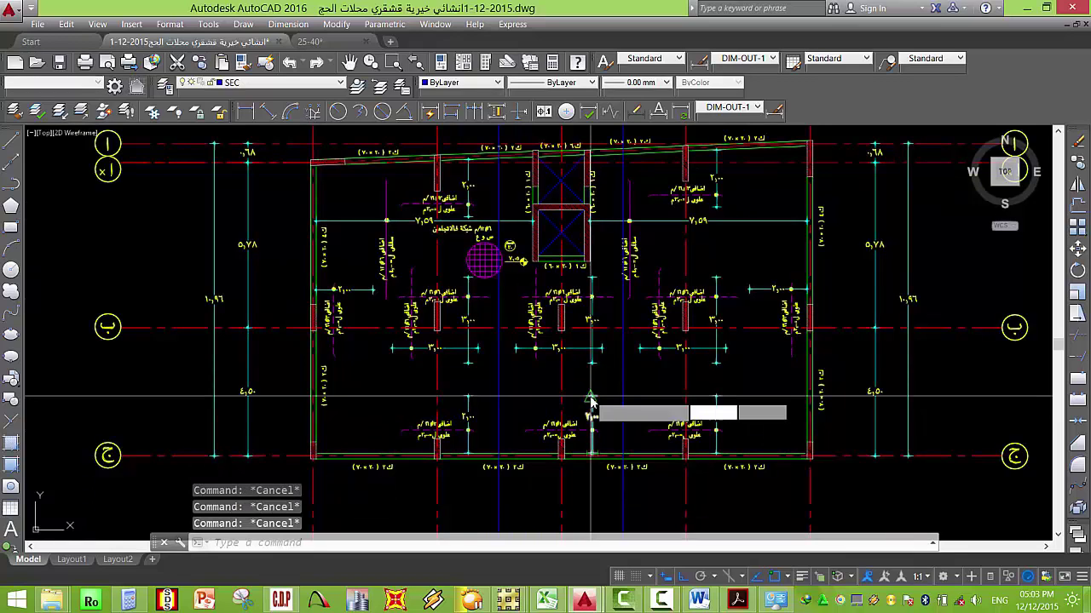
key("Return")
key("Escape")
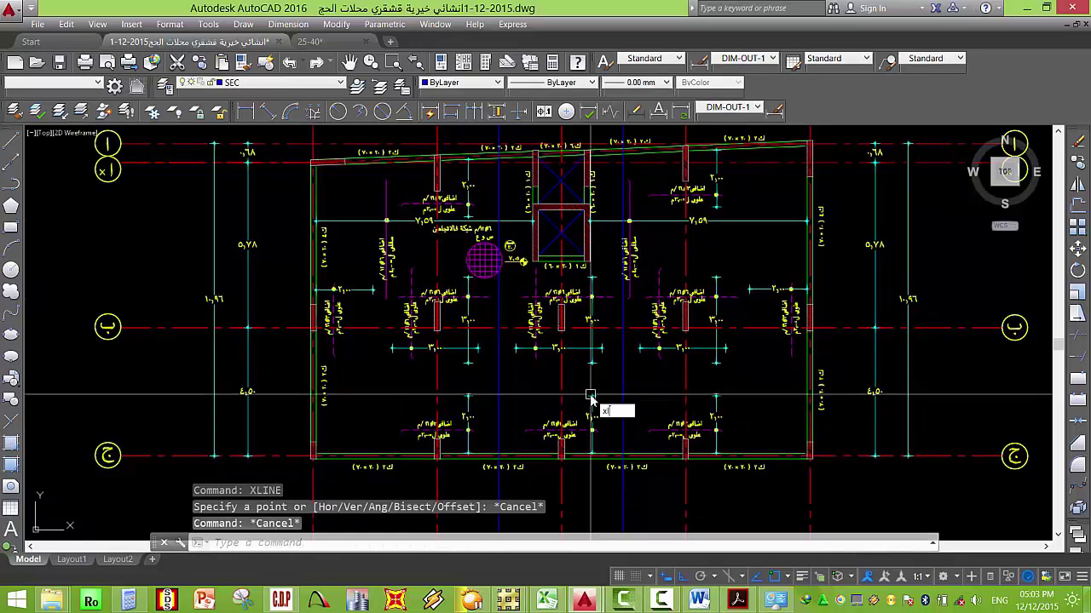
Draw a horizontal construction line midway between the axis 3 columns on axes ج and ب, using Mid Between 2 Points.
key("Return")
scroll(614, 407, "up", 4)
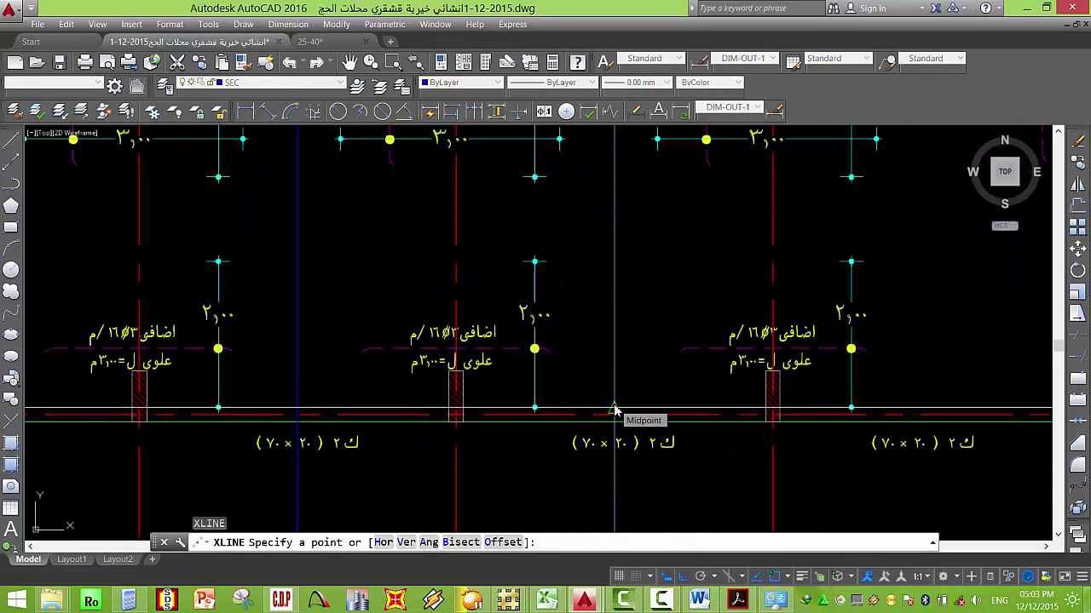
right_click(615, 410, "shift")
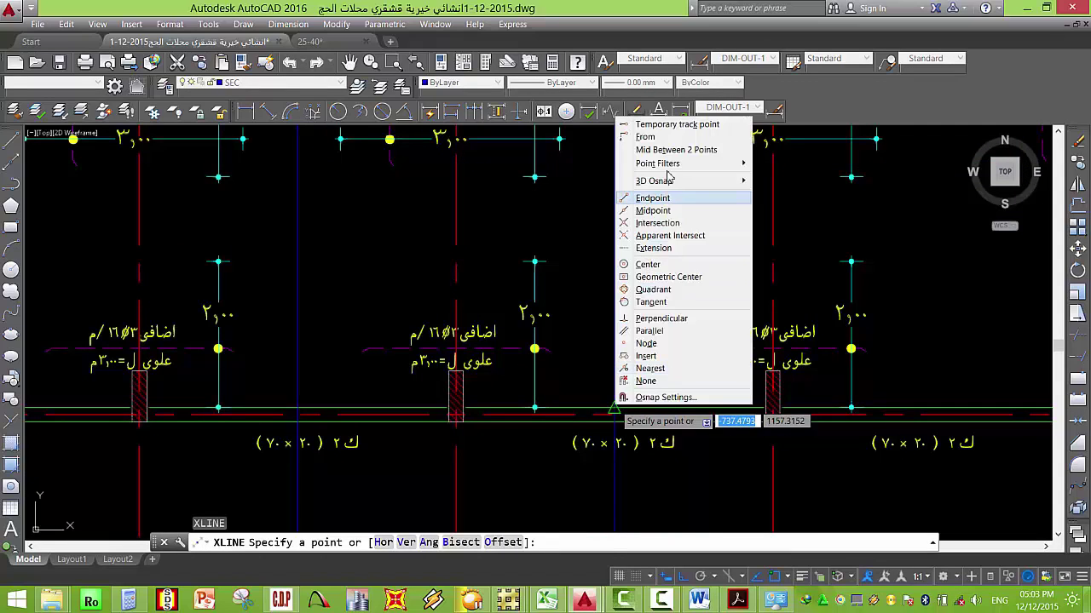
left_click(673, 150)
scroll(473, 451, "up", 5)
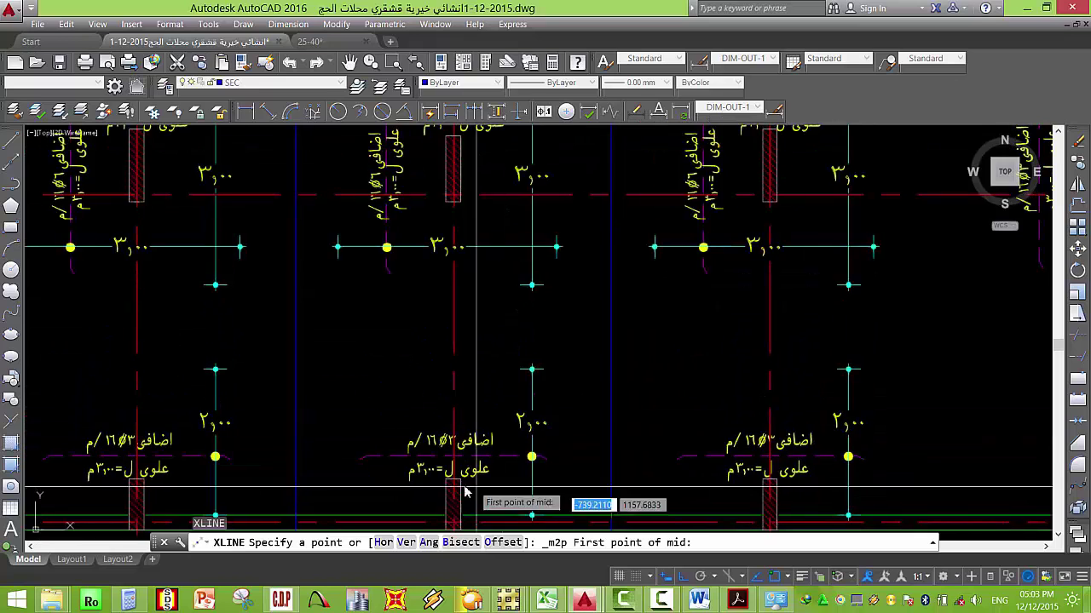
left_click(440, 422)
scroll(453, 248, "down", 5)
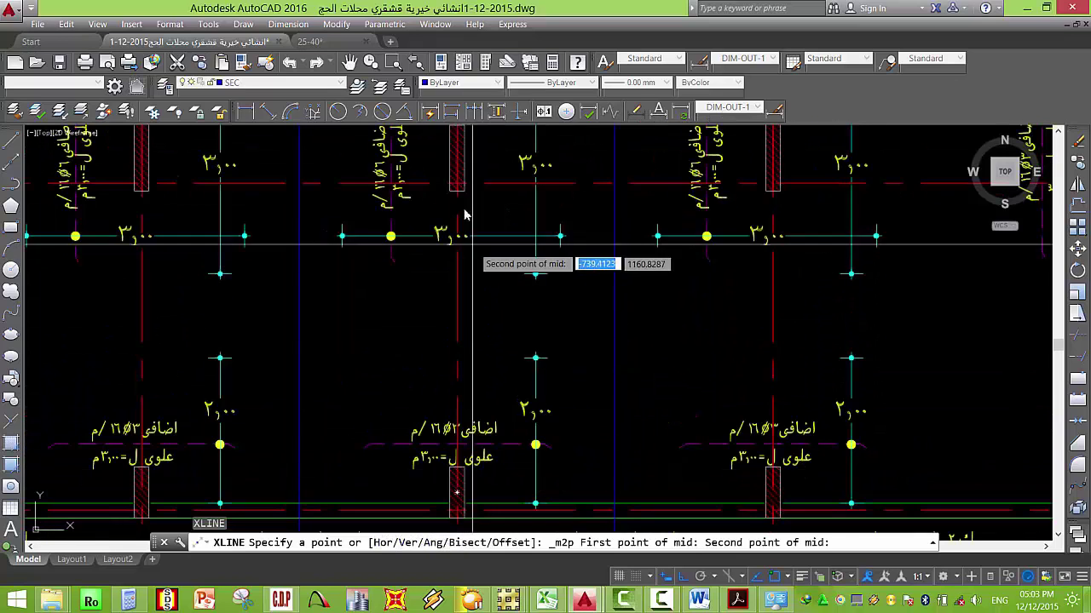
scroll(449, 192, "up", 5)
left_click(426, 194)
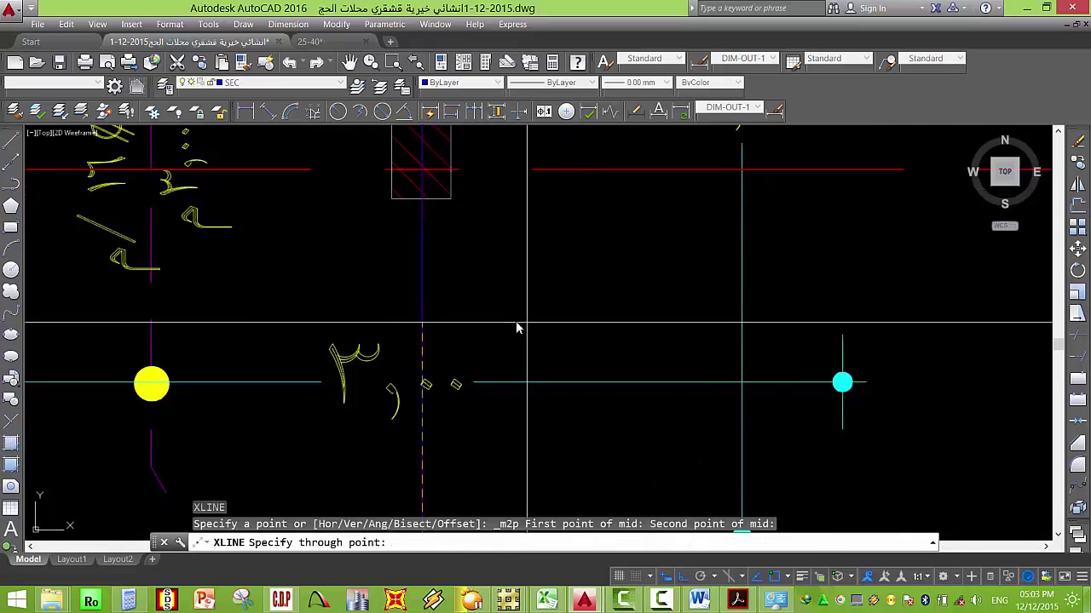
scroll(673, 396, "down", 5)
left_click(831, 399)
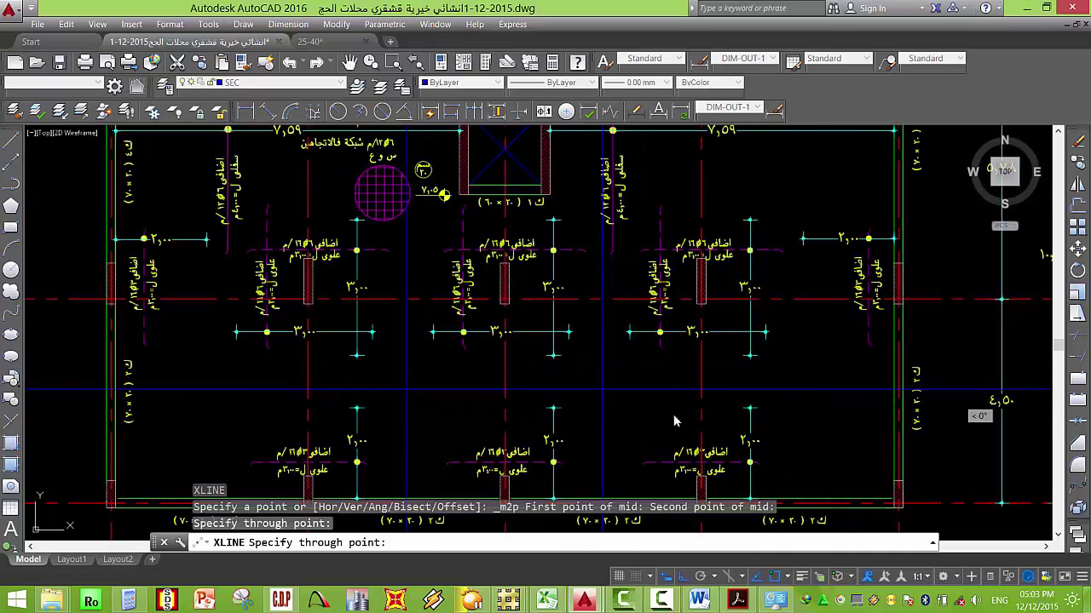
key("Escape")
Fillet the horizontal construction line with both vertical ones at radius 0, forming square corners above the edge column on axis 3.
type("f")
key("Return")
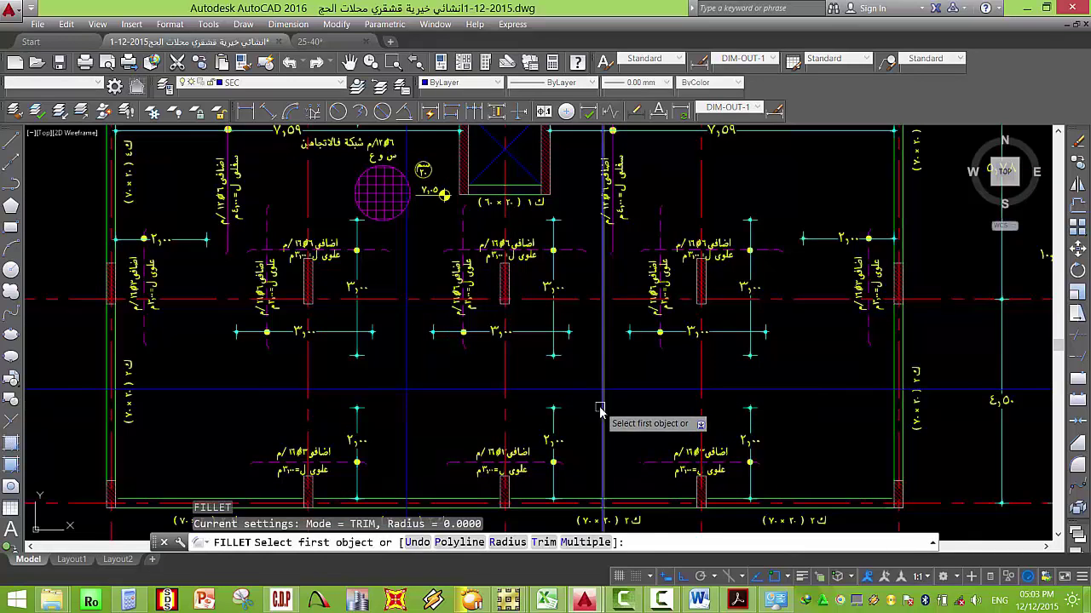
left_click(591, 379)
left_click(591, 392)
key("Return")
left_click(406, 397)
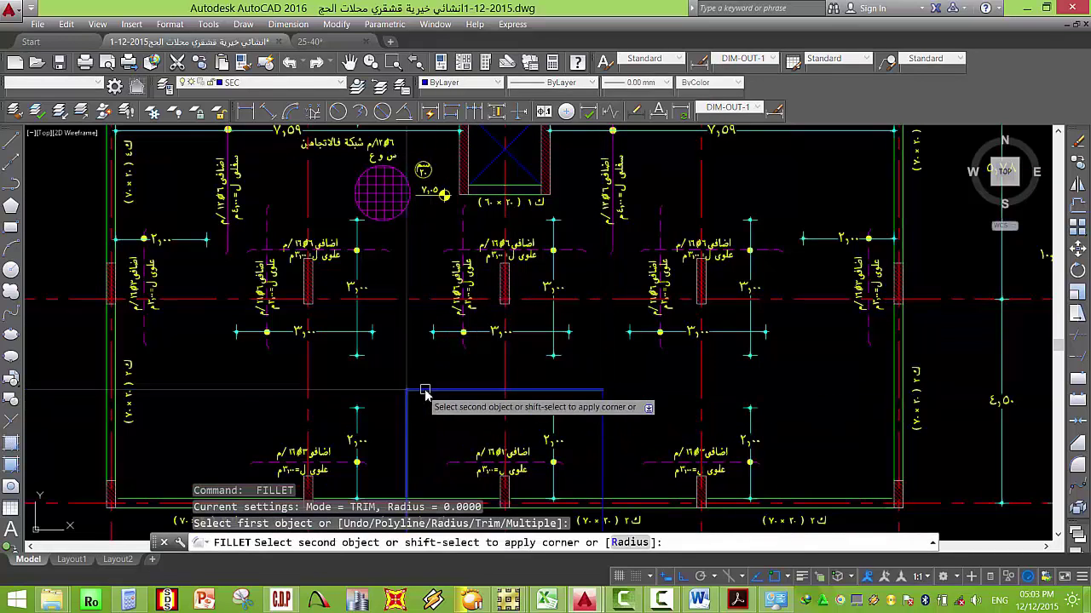
left_click(435, 390)
key("Escape")
key("Escape")
Draw a rectangle around the axis 3 edge column, from the filleted corner to the outer edge of the beam on axis ج.
scroll(547, 349, "down", 4)
key("Escape")
scroll(511, 414, "up", 4)
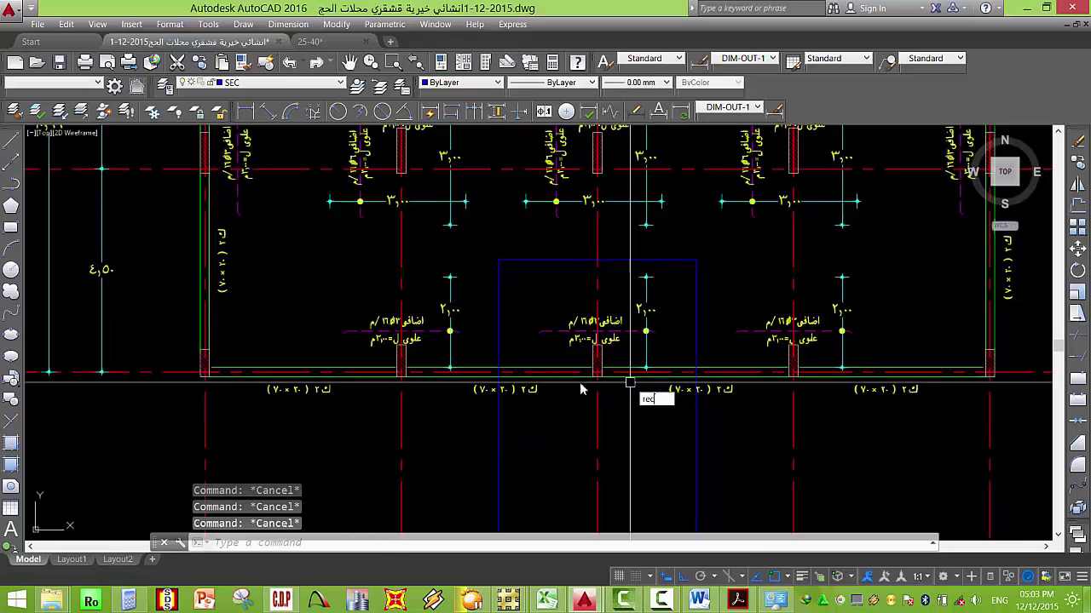
key("Return")
left_click(498, 259)
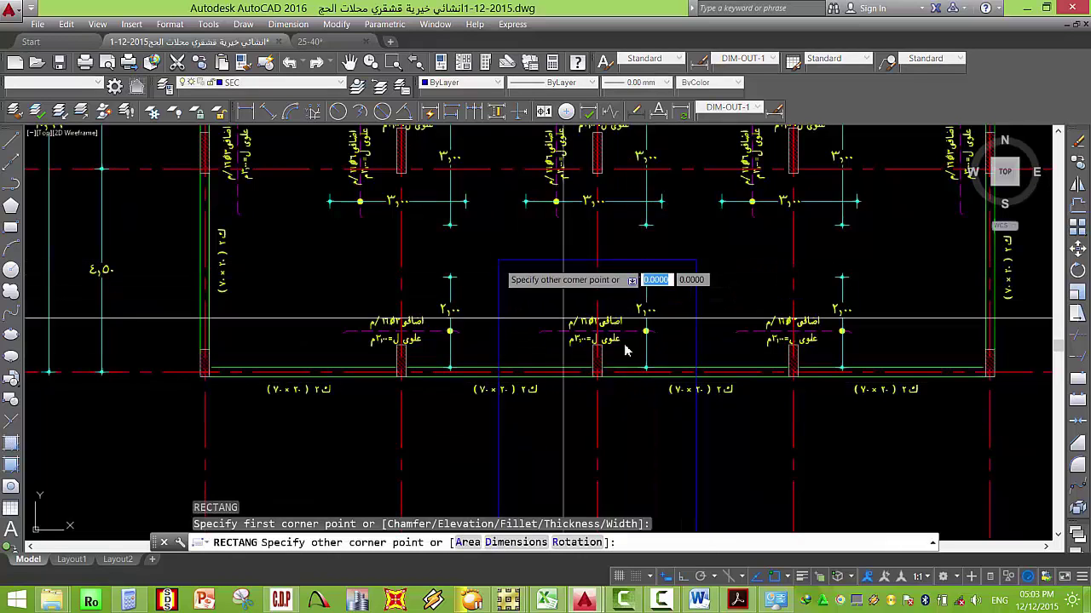
left_click(695, 375)
key("Escape")
List the properties of the new rectangle to read the edge column's tributary area.
left_click(661, 376)
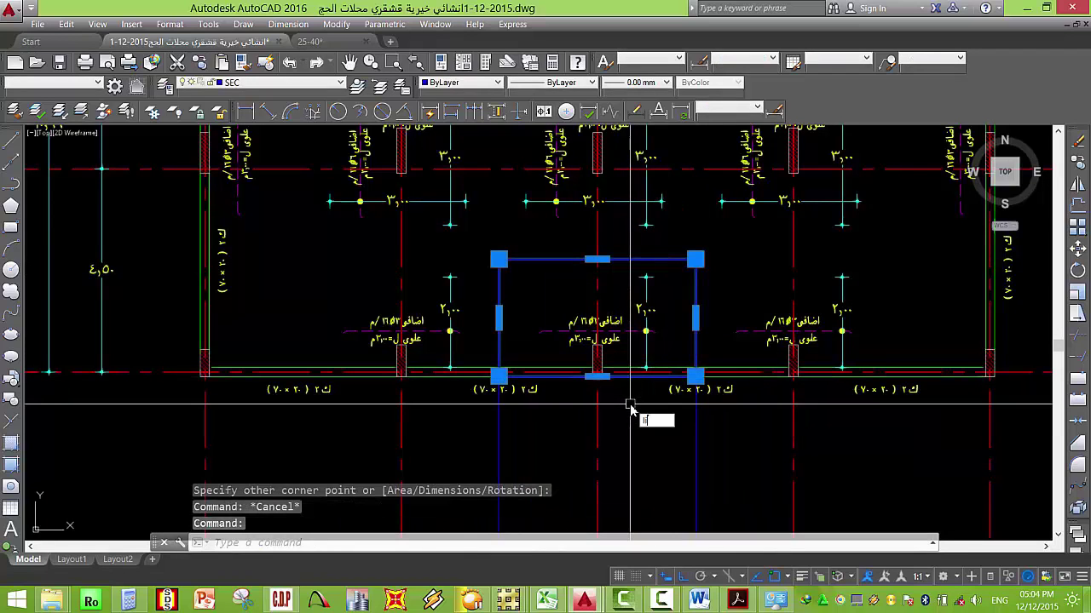
type("li")
key("Return")
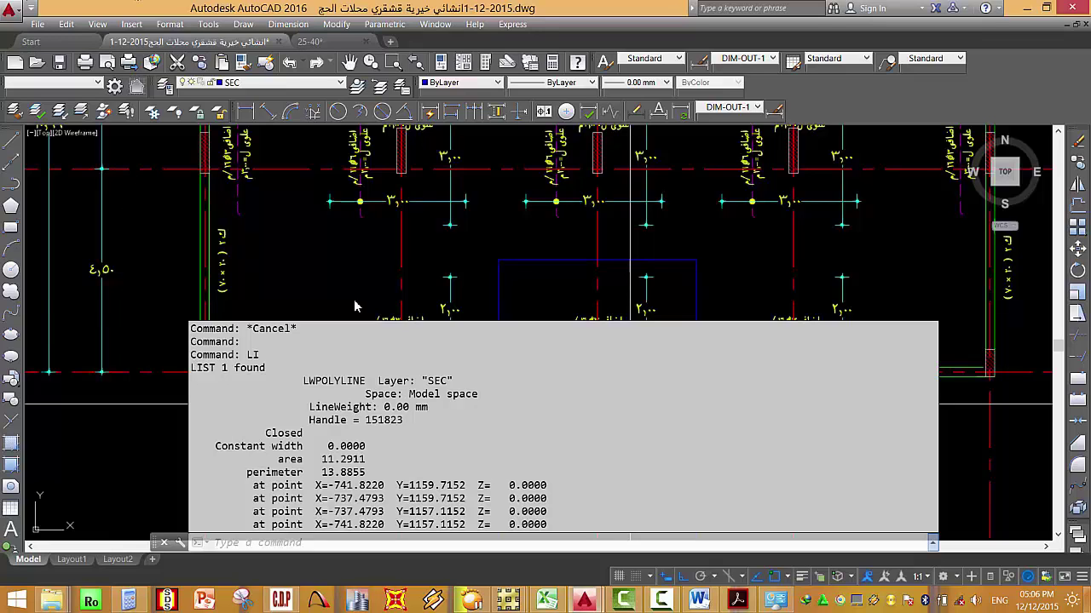
key("F2")
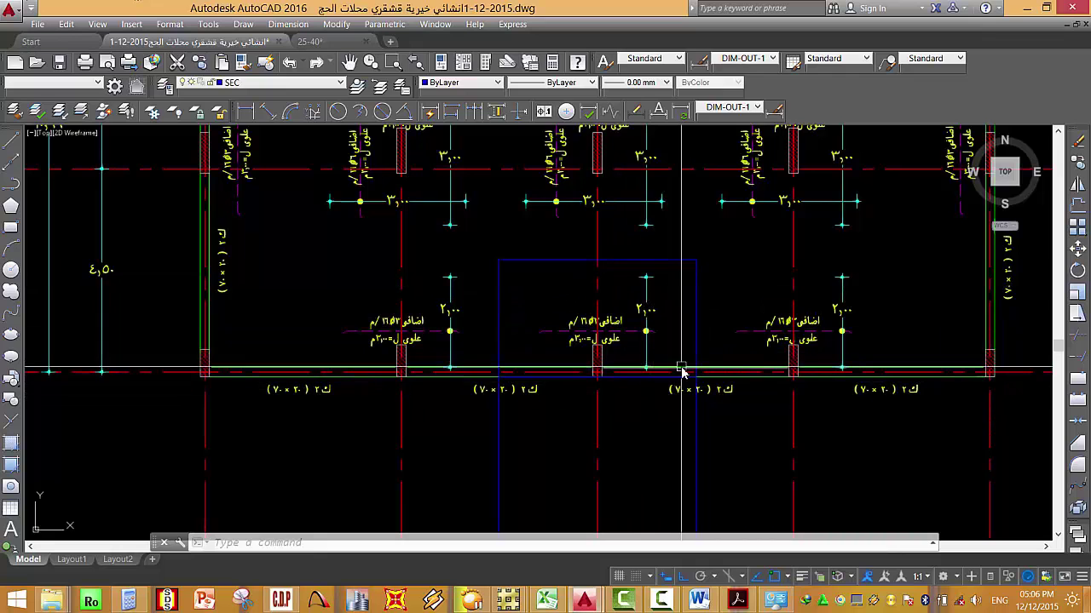
scroll(681, 385, "down", 3)
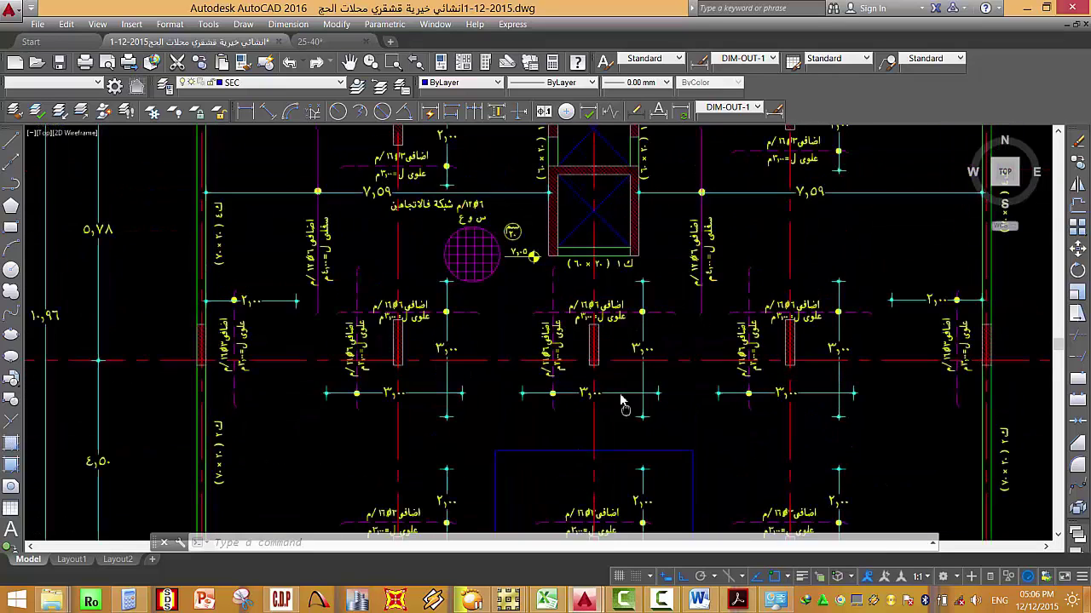
scroll(584, 324, "up", 3)
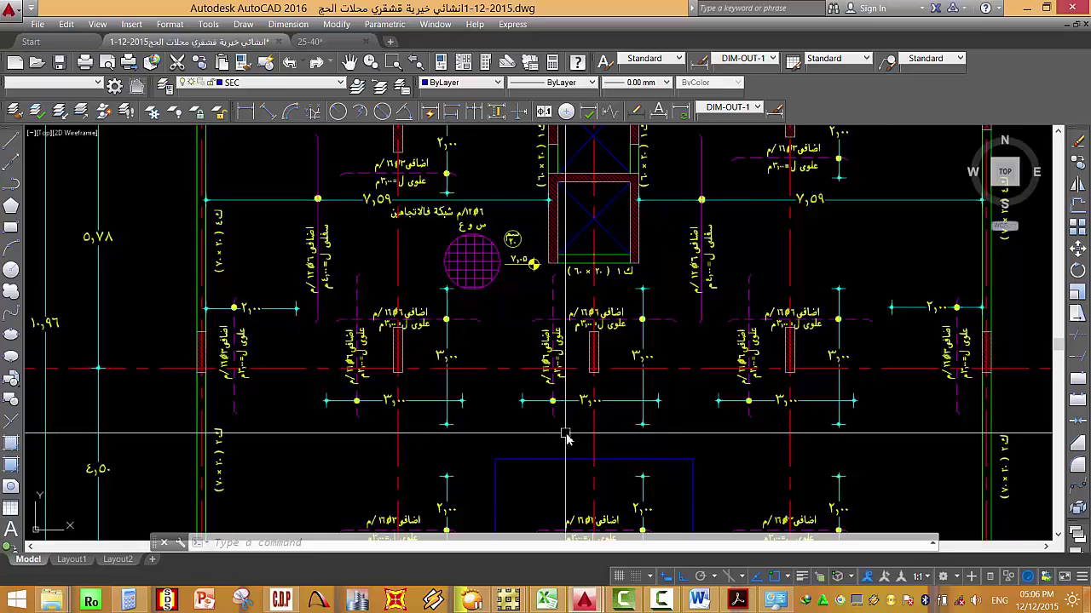
Switch to the isolated footings sheet in Excel and inspect the concrete strength, steel strength and bearing capacity entries.
scroll(565, 434, "down", 3)
scroll(640, 485, "up", 2)
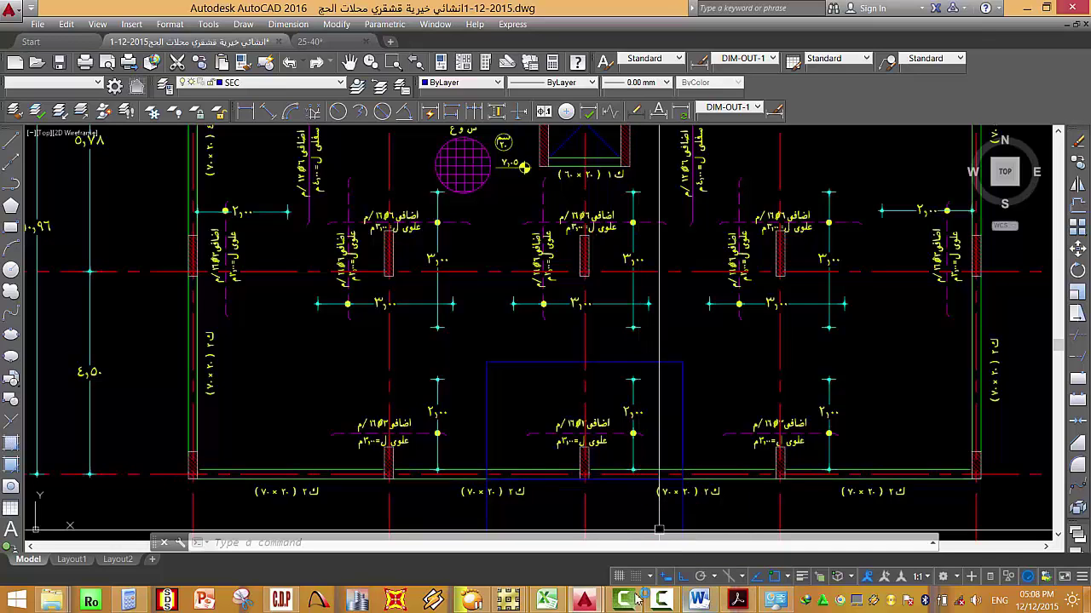
left_click(546, 601)
scroll(177, 375, "up", 7)
left_click(234, 326)
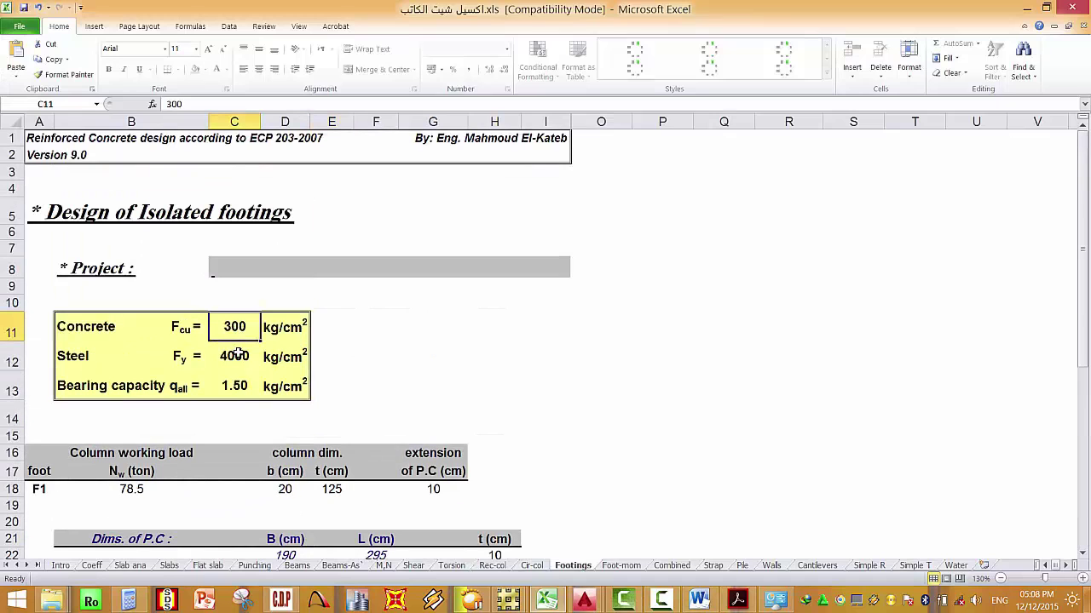
left_click(241, 358)
left_click(244, 385)
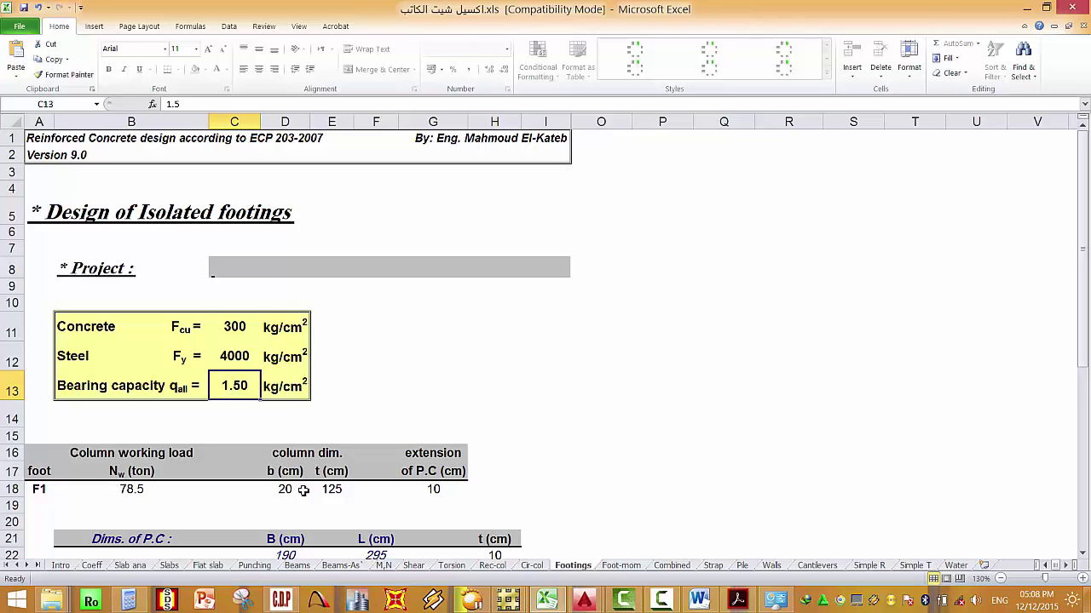
scroll(277, 379, "down", 2)
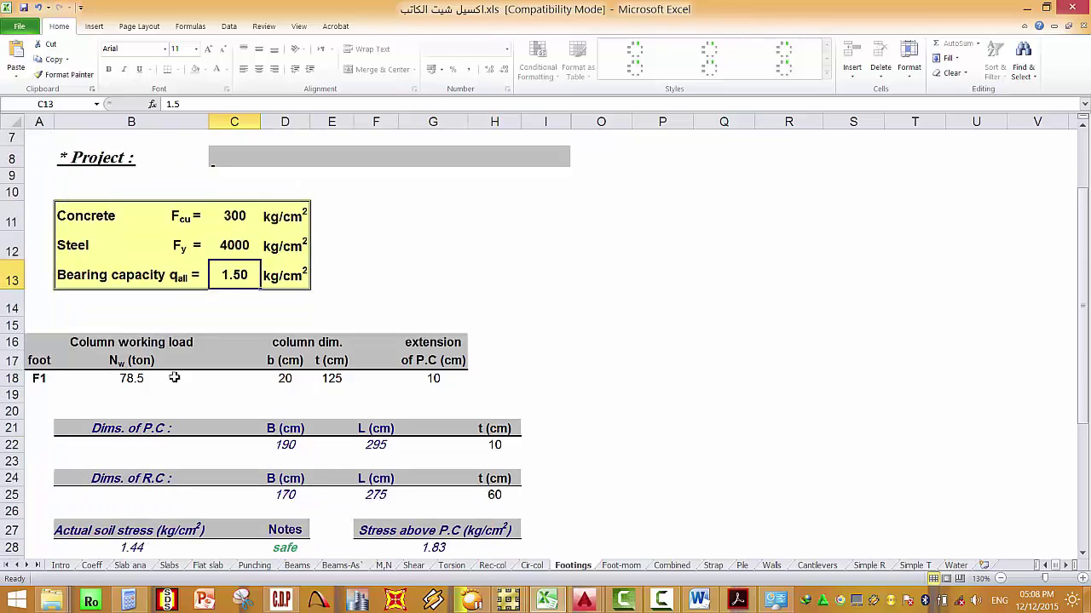
left_click(139, 380)
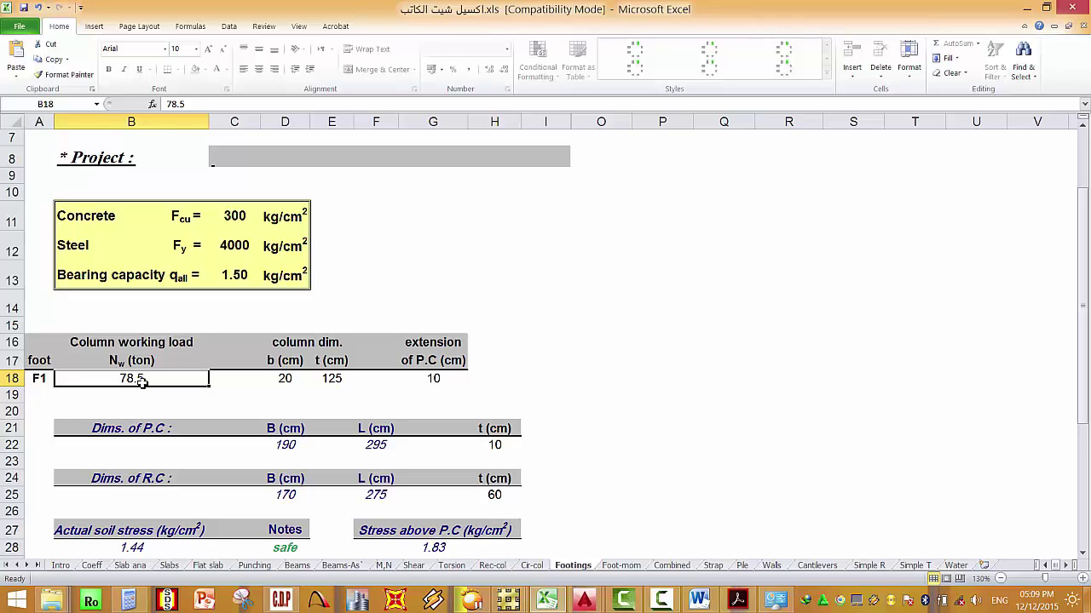
type("194.4")
key("Return")
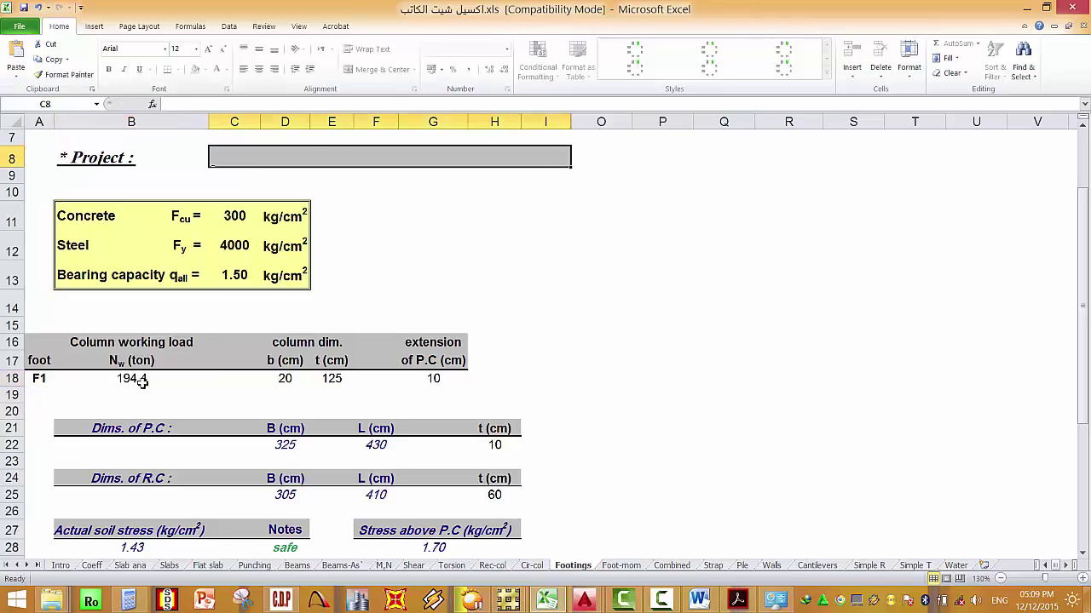
left_click(288, 380)
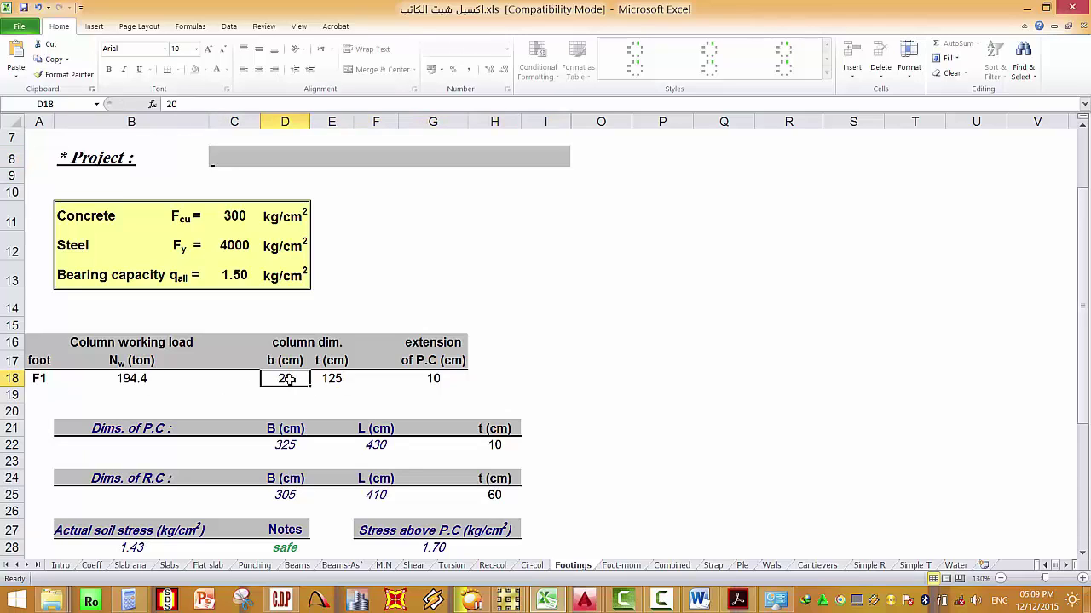
Set footing F1's column working load to 129.4 ton and its column dimensions to b 25 cm and t 70 cm.
left_click(133, 379)
type("129.4")
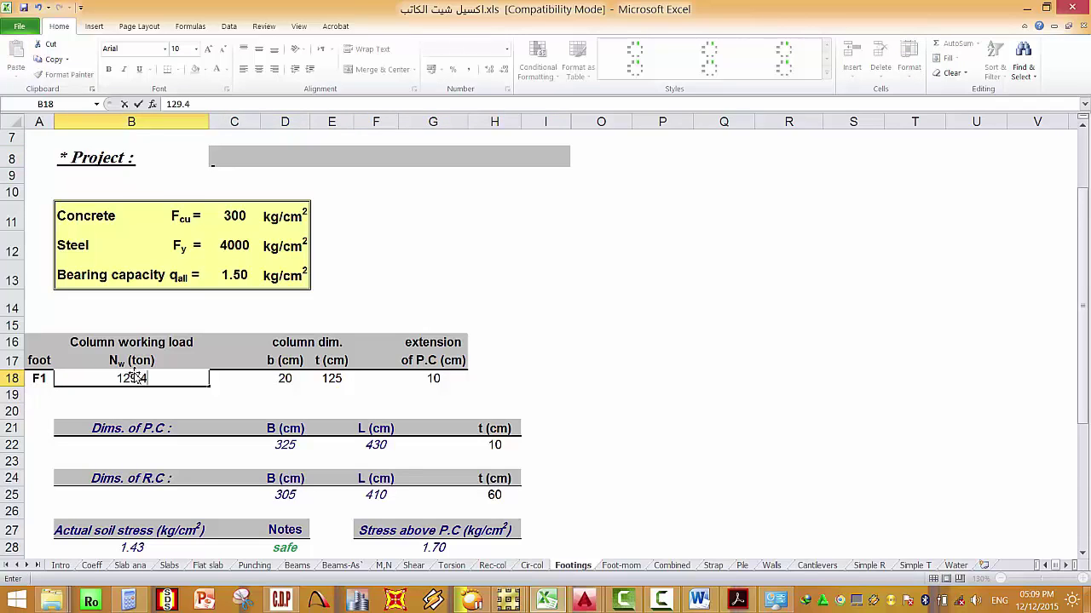
left_click(291, 378)
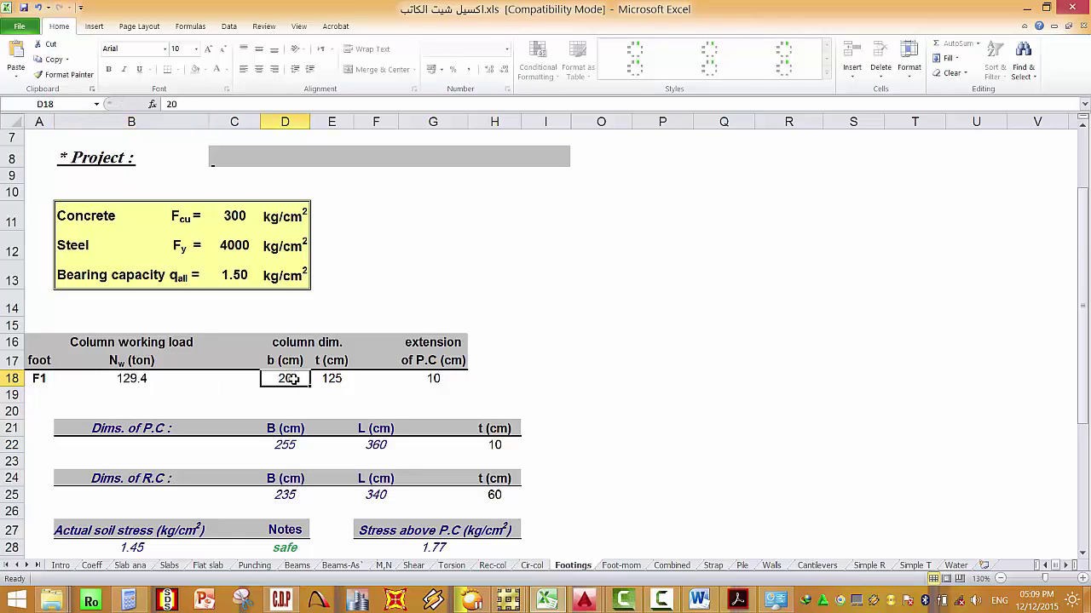
type("25")
key("Tab")
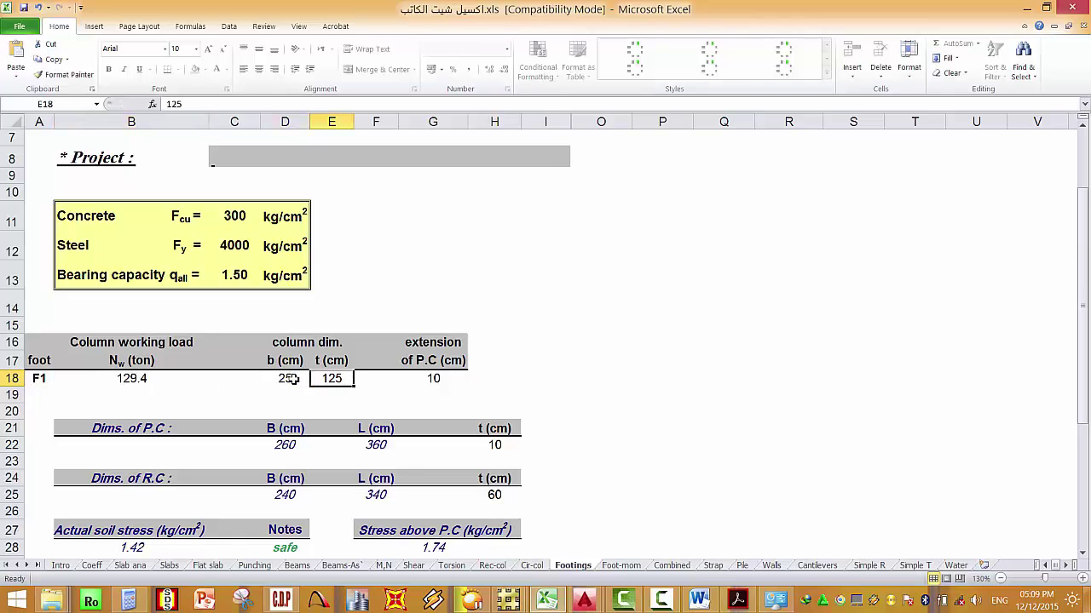
type("70")
key("Tab")
scroll(438, 438, "up", 6)
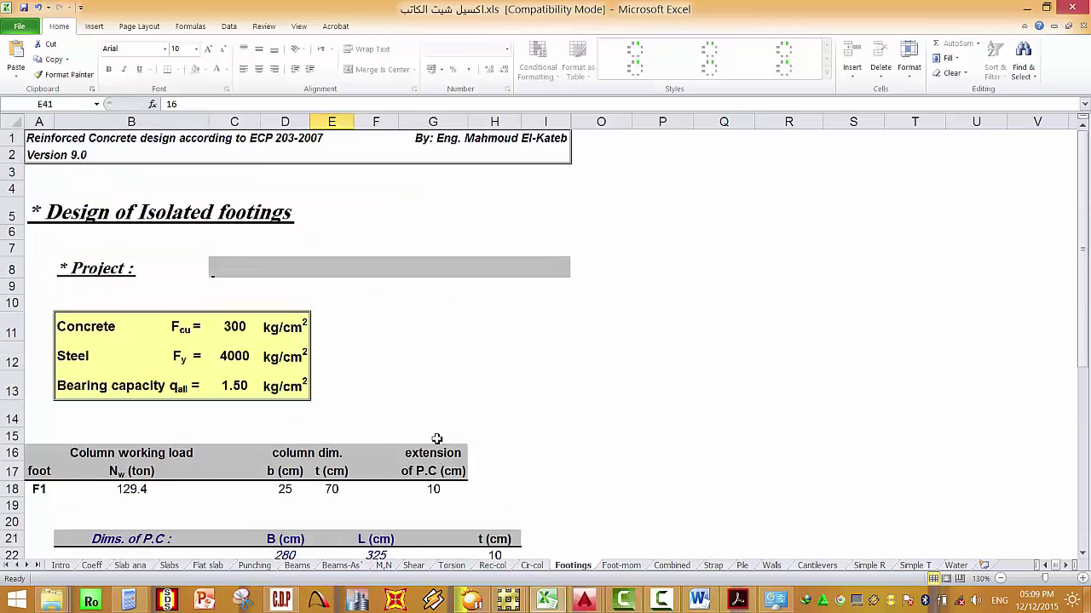
Set the reinforced concrete footing thickness to 50 cm.
scroll(434, 357, "down", 3)
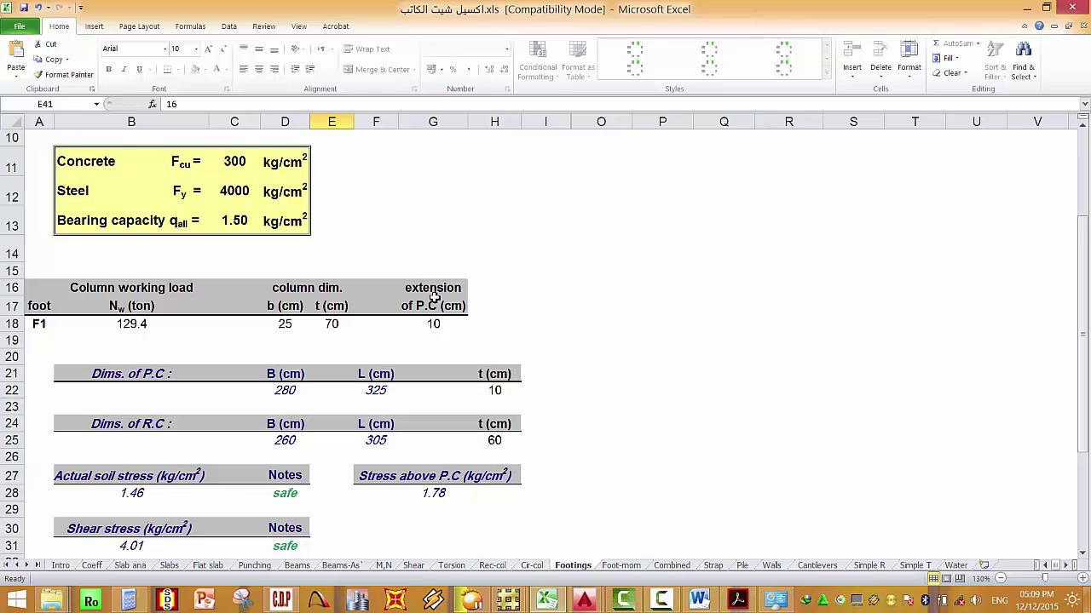
left_click(499, 391)
left_click(495, 441)
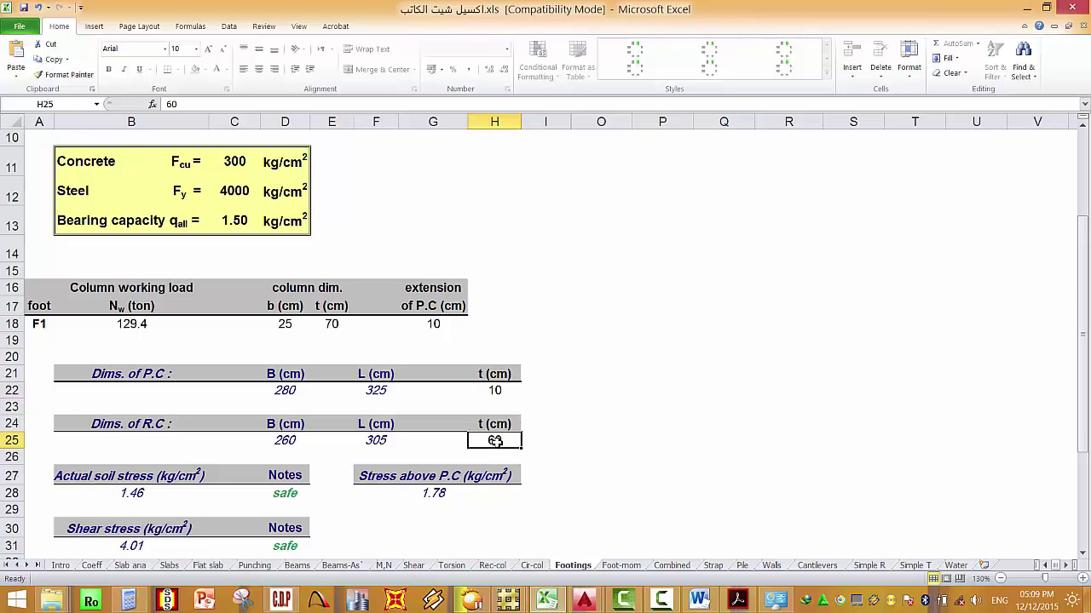
type("50")
key("Return")
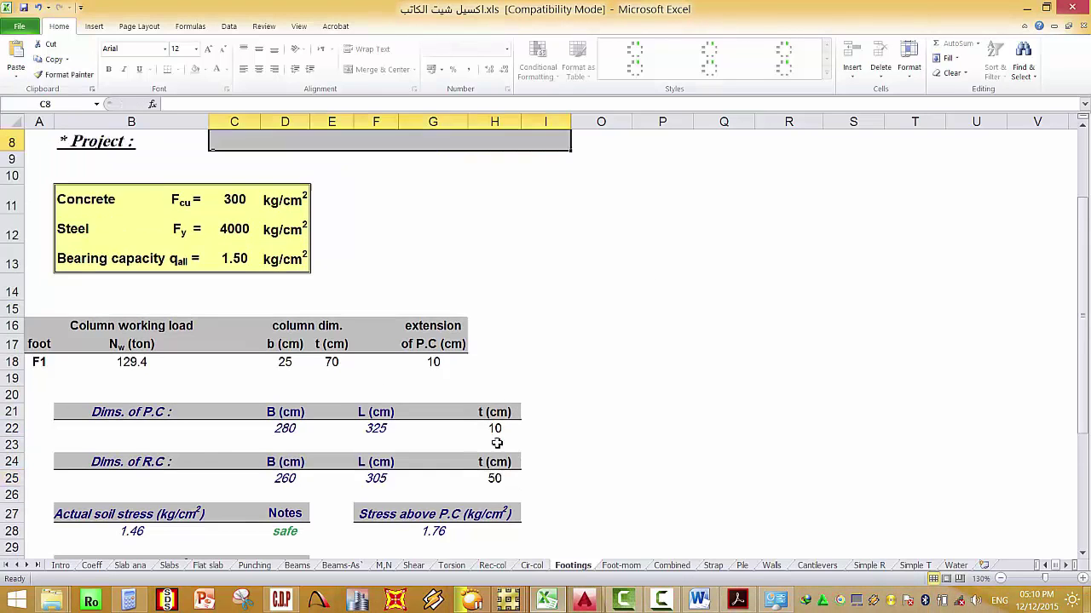
Review the footing dimensions, the soil, shear and punching stress checks, and the long and short reinforcement for F1.
scroll(492, 447, "down", 4)
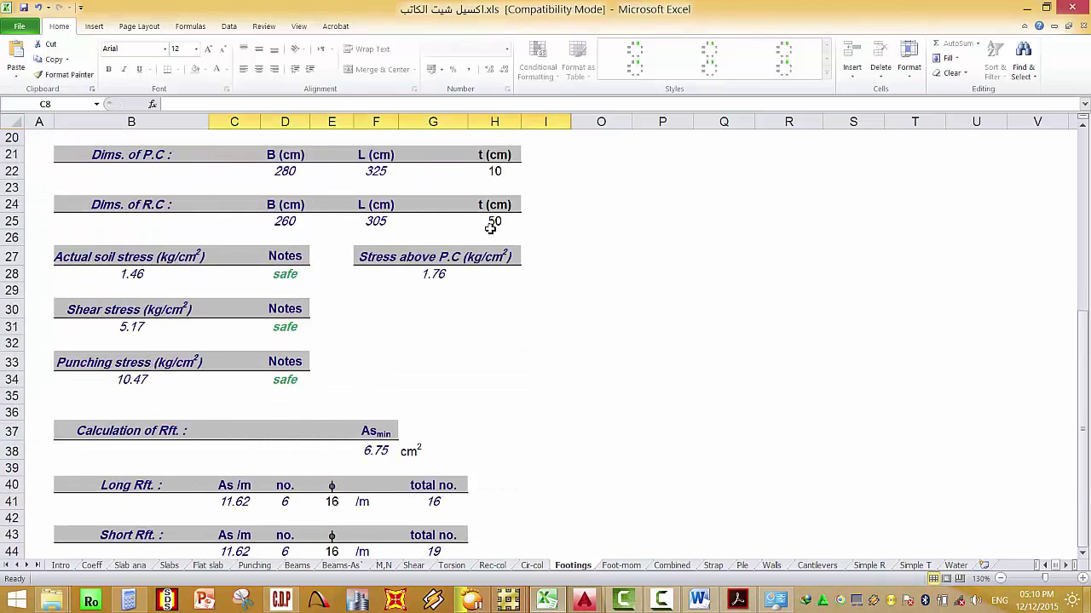
scroll(496, 227, "up", 2)
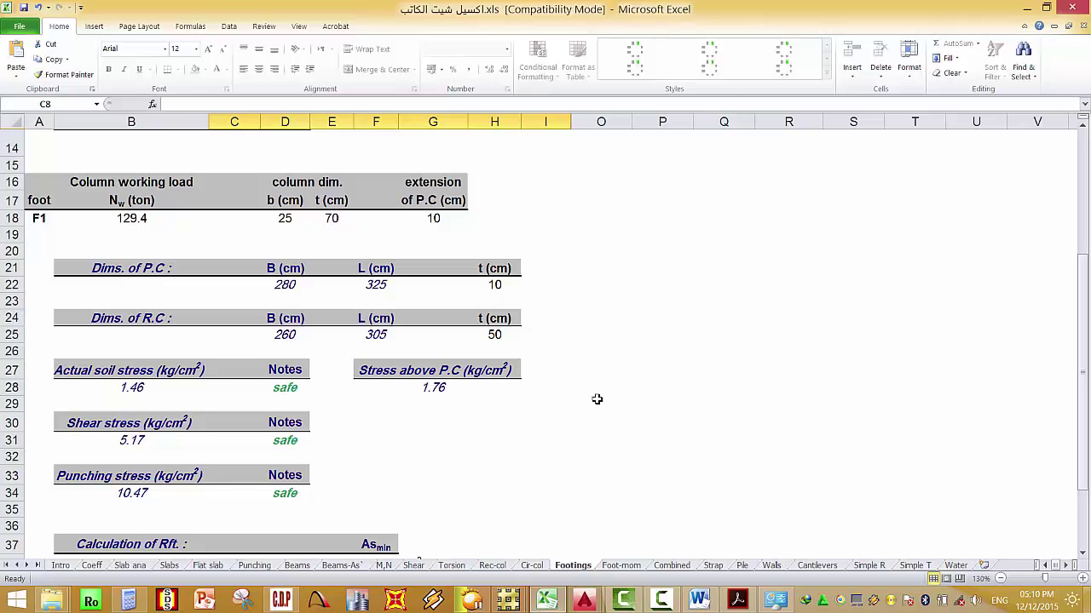
scroll(516, 341, "down", 4)
scroll(418, 315, "up", 2)
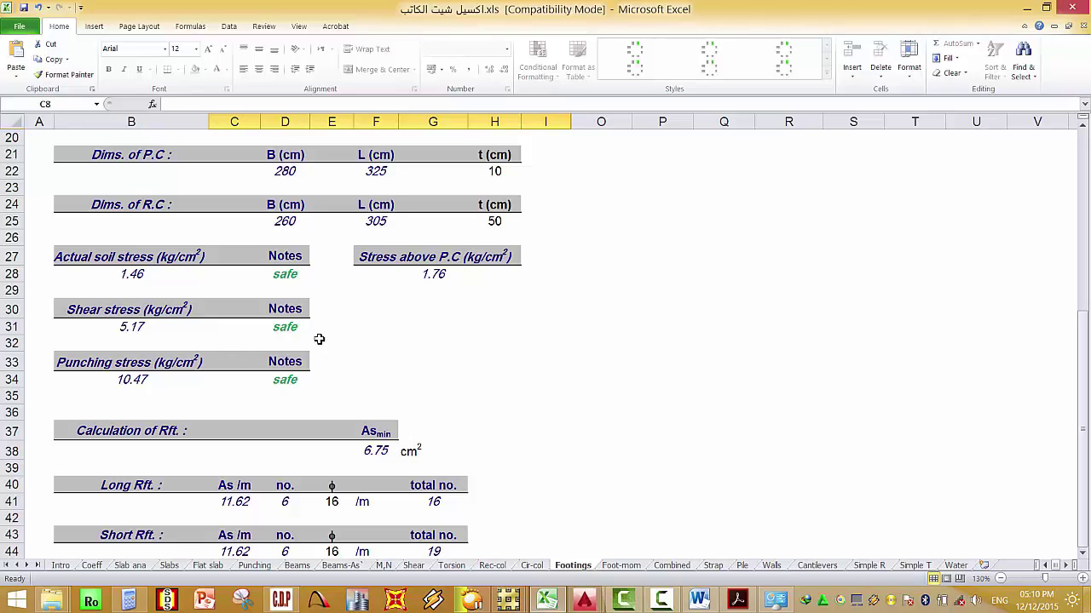
scroll(344, 306, "up", 2)
scroll(342, 307, "down", 2)
scroll(290, 316, "up", 3)
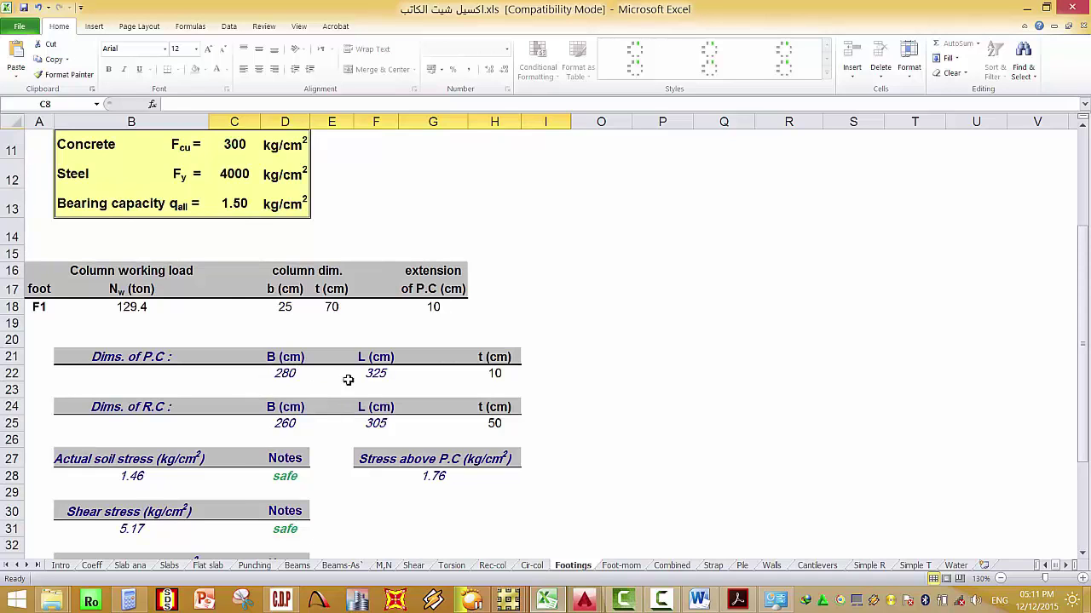
scroll(338, 405, "up", 3)
scroll(344, 400, "down", 4)
scroll(344, 401, "down", 3)
scroll(346, 399, "up", 2)
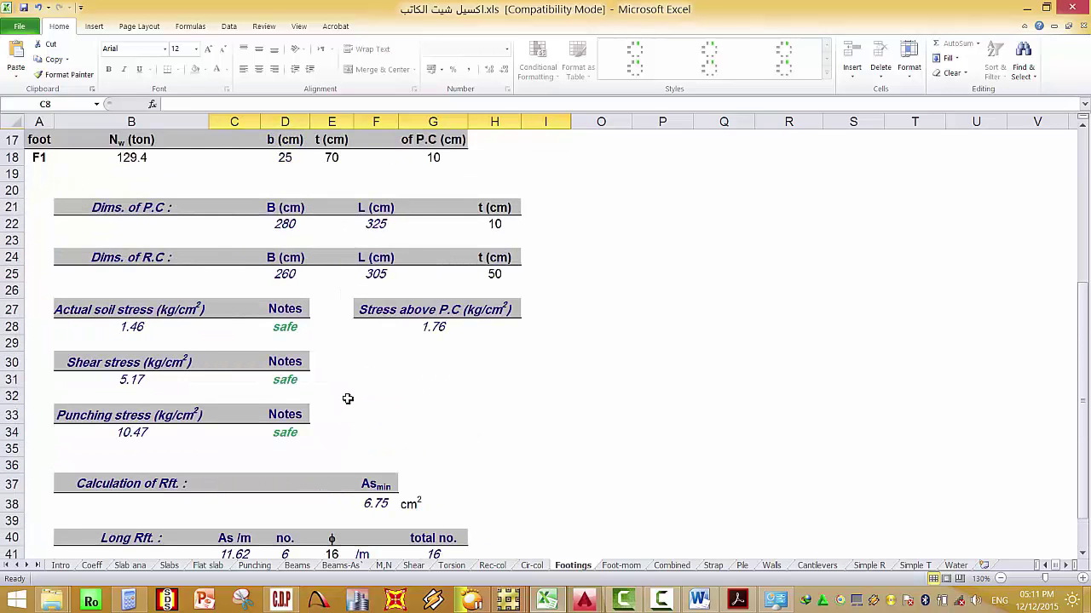
scroll(269, 288, "up", 1)
scroll(362, 317, "down", 2)
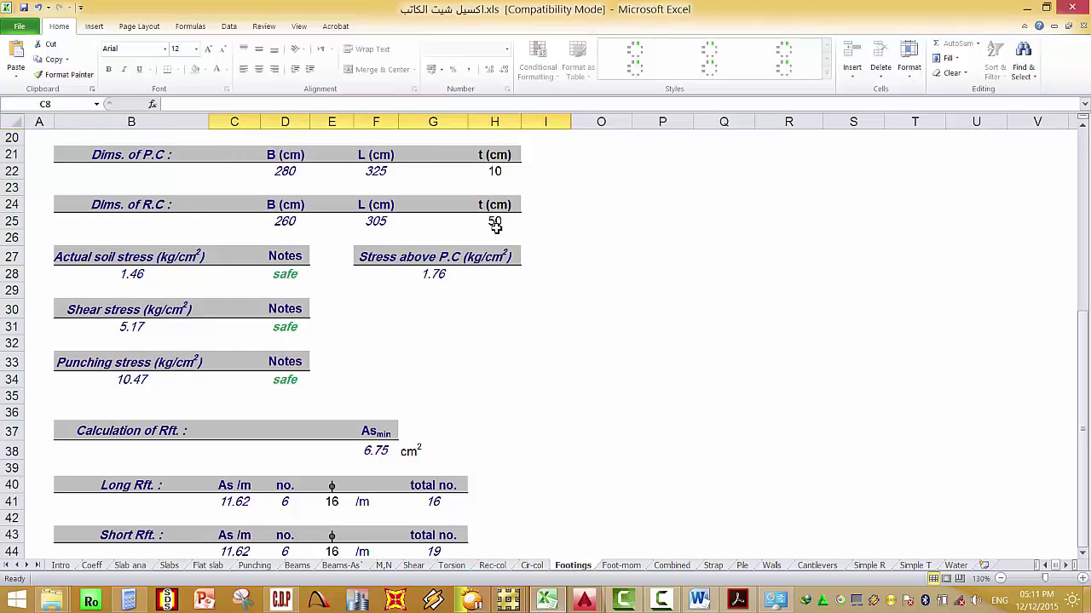
scroll(307, 501, "down", 2)
scroll(311, 426, "up", 3)
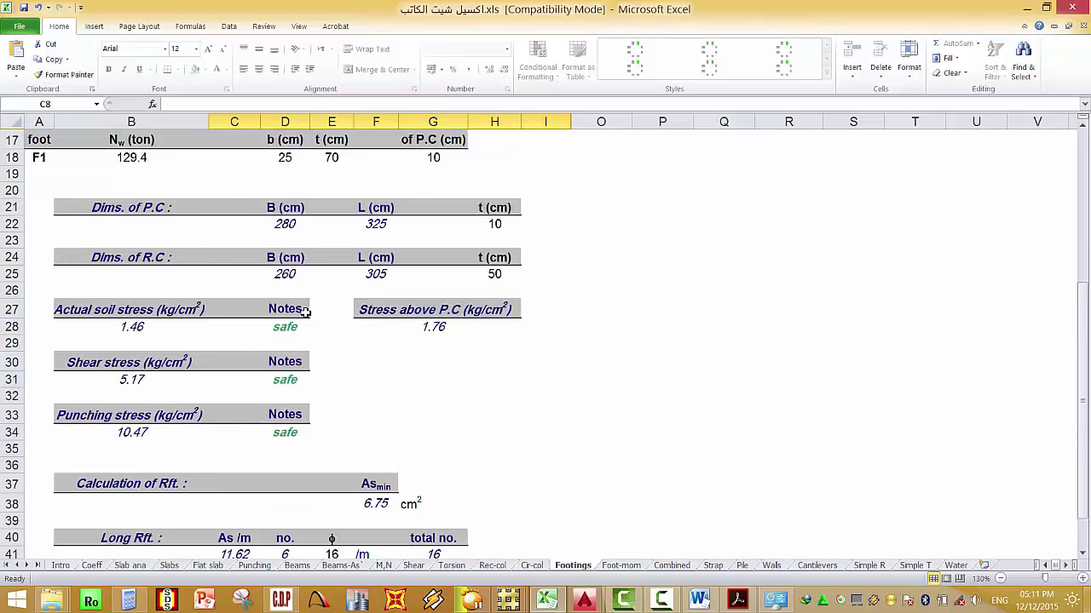
Change the F1 column working load to 300 ton.
scroll(154, 426, "up", 4)
left_click(139, 423)
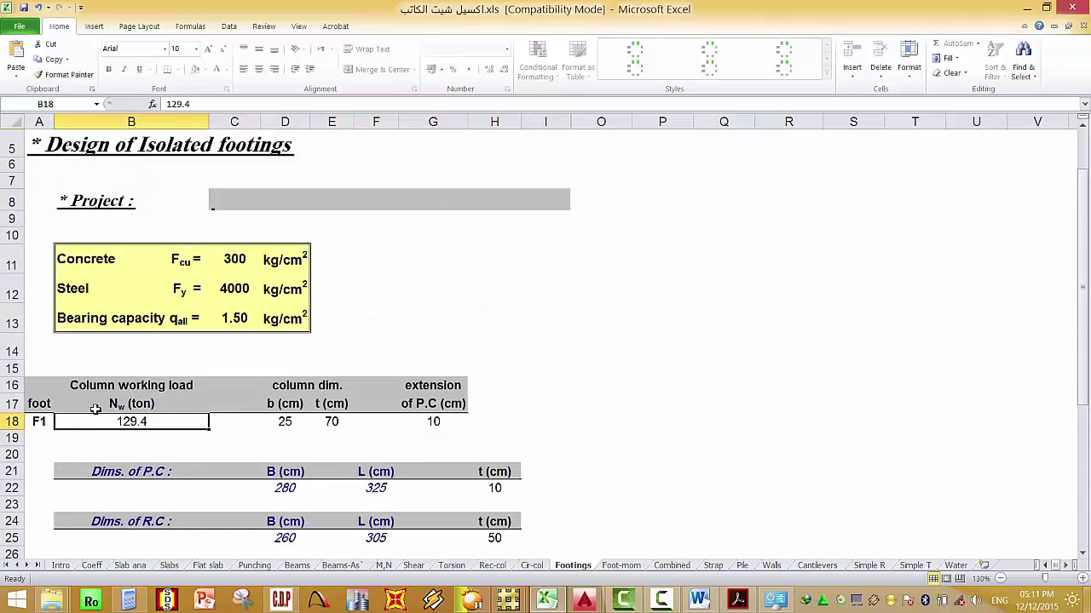
type("300")
key("Return")
Try a reinforced concrete footing thickness of 60 cm for the 300 ton load.
scroll(1074, 233, "down", 3)
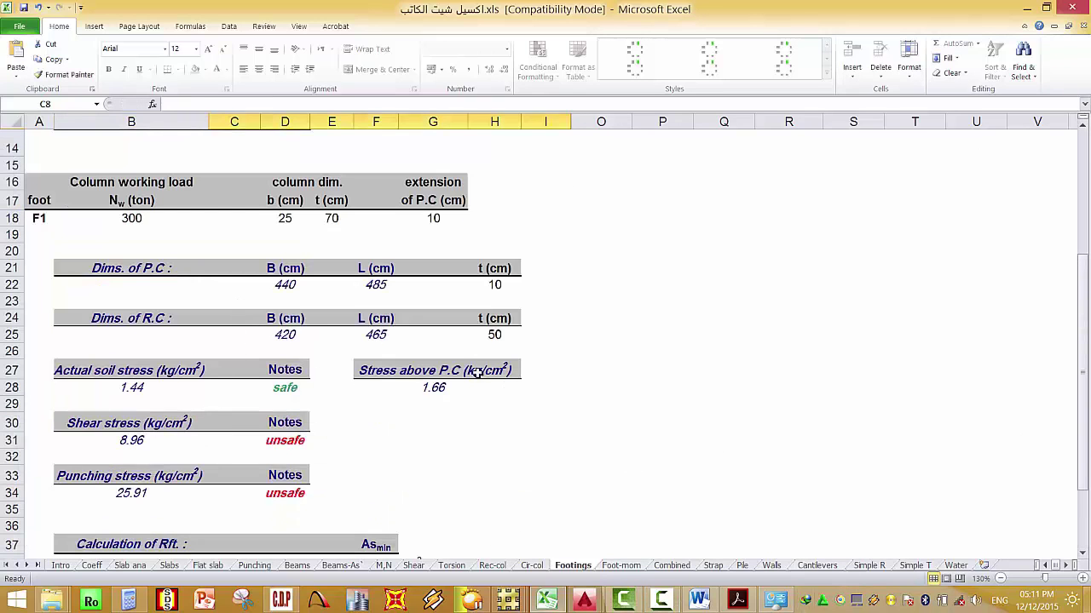
left_click(483, 335)
type("60")
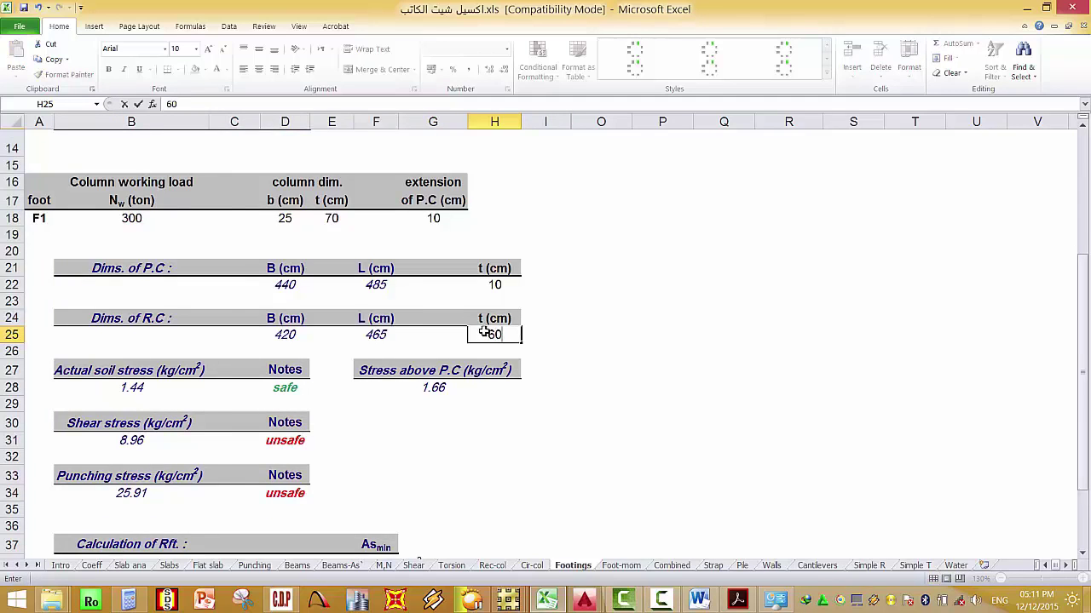
key("Return")
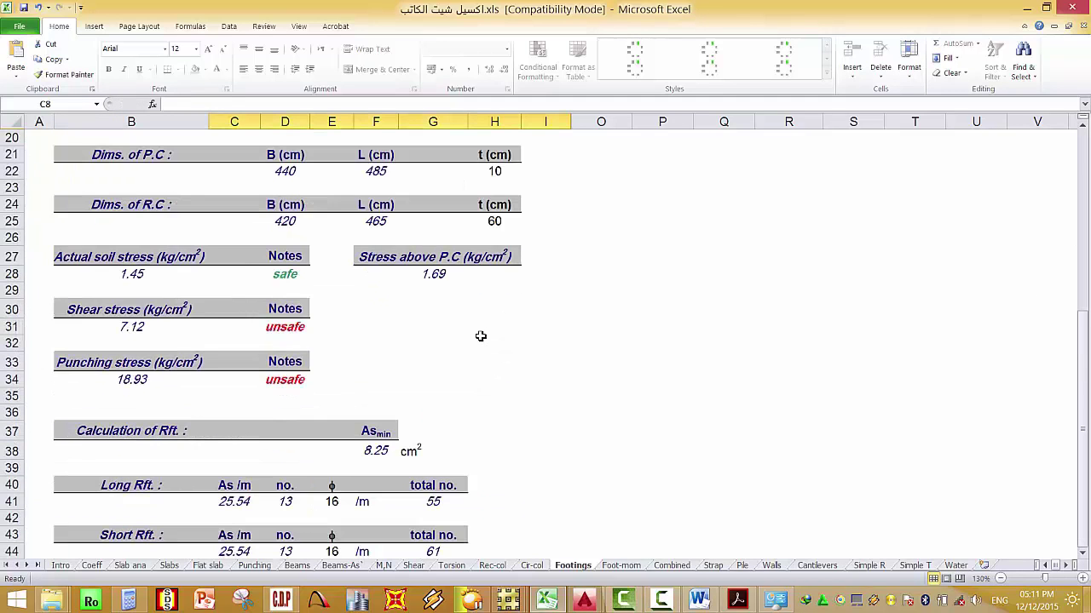
Try a reinforced concrete footing thickness of 65 cm and check the shear and punching results.
left_click(500, 227)
type("65")
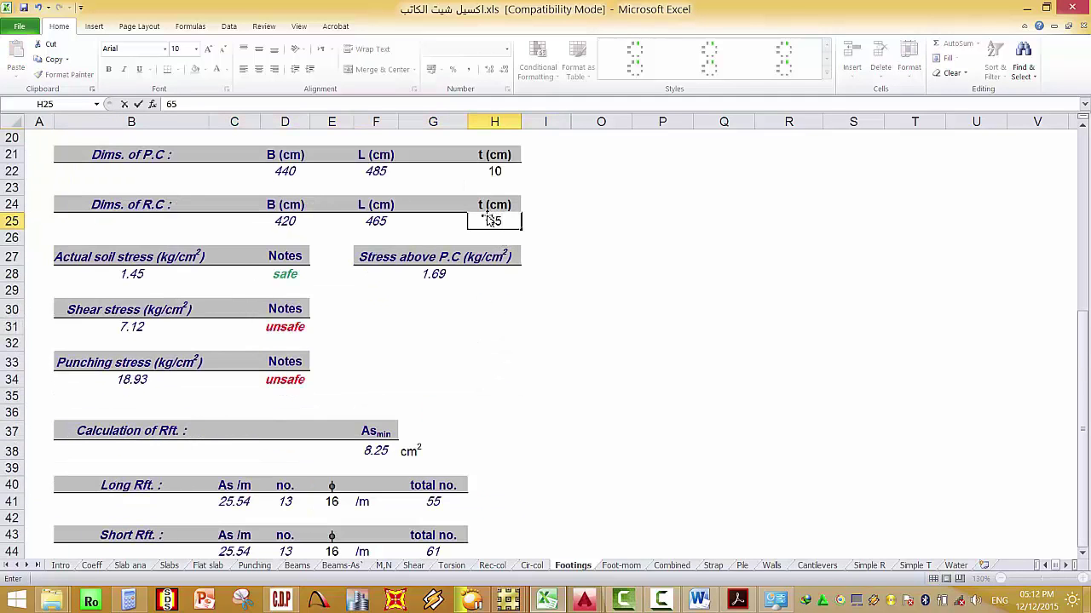
key("Up")
key("Up")
key("Up")
left_click(490, 220)
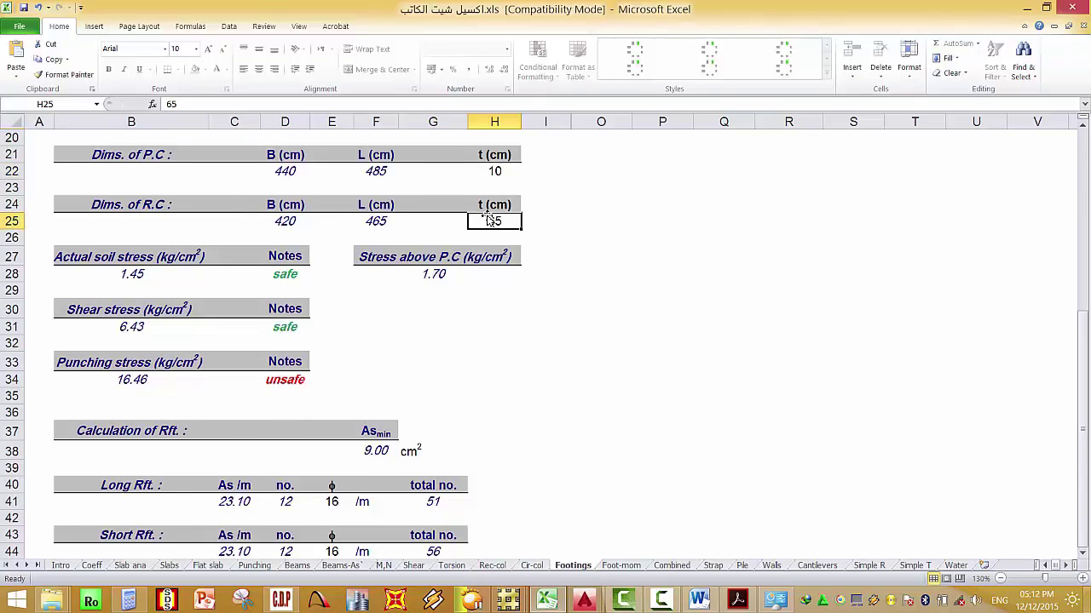
key("ctrl+Home")
key("Down")
key("Left")
key("Left")
key("Right")
scroll(488, 219, "down", 2)
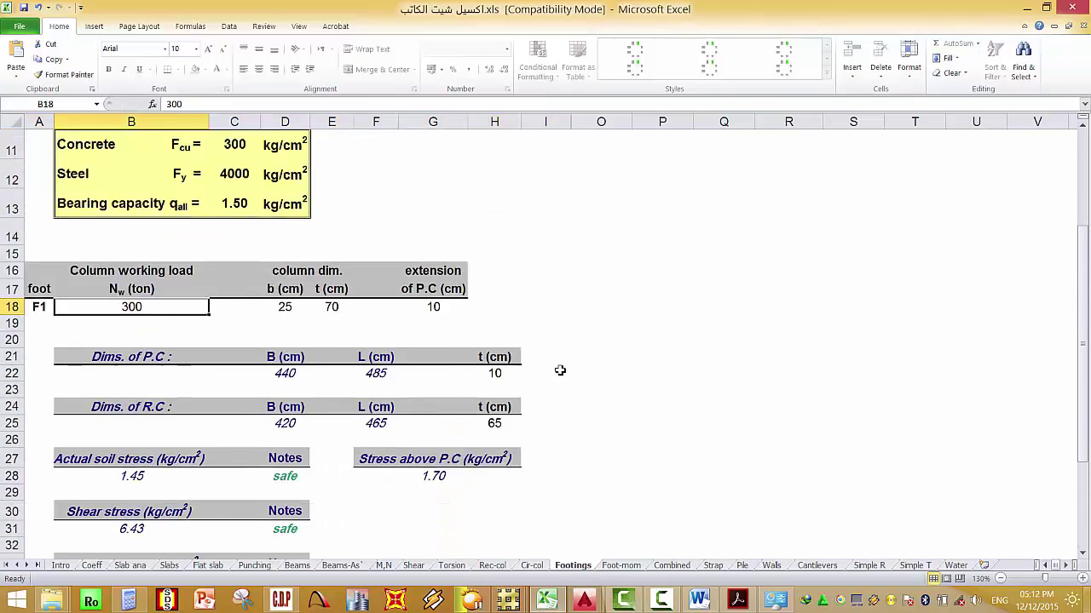
Try a reinforced concrete footing thickness of 70 cm for the 300 ton load.
left_click(494, 334)
type("70")
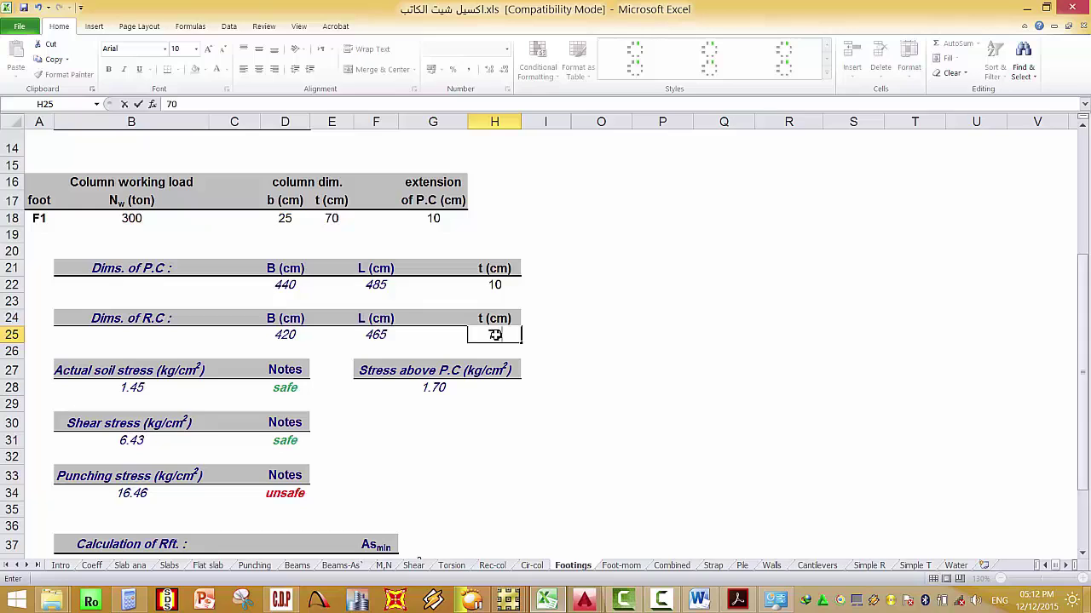
key("Up")
key("Up")
key("Up")
Set the reinforced concrete footing thickness to 80 cm for the 300 ton load.
left_click(502, 337)
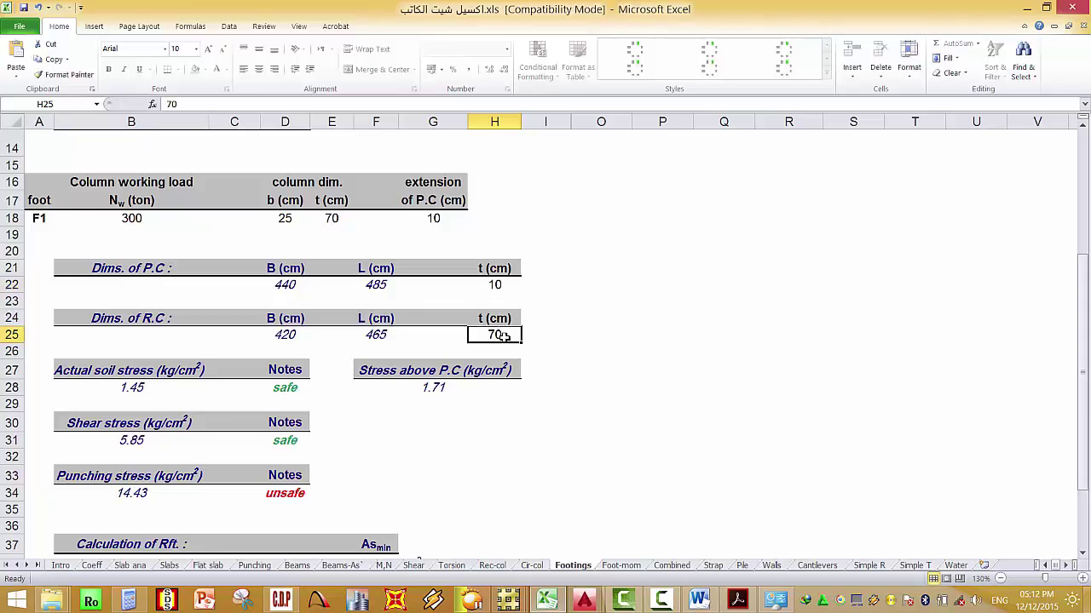
type("80")
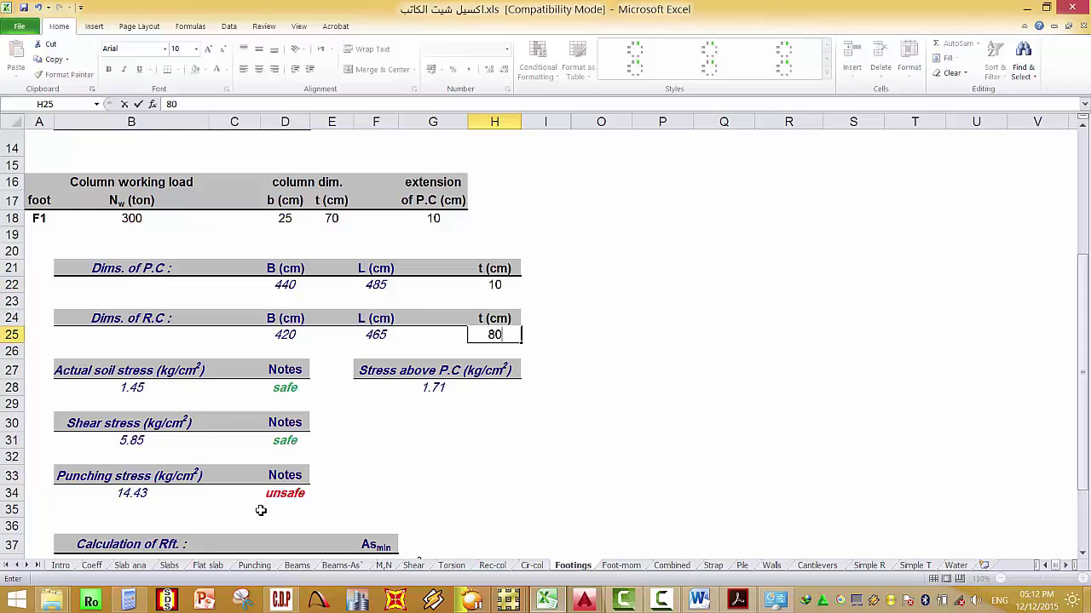
left_click(504, 287)
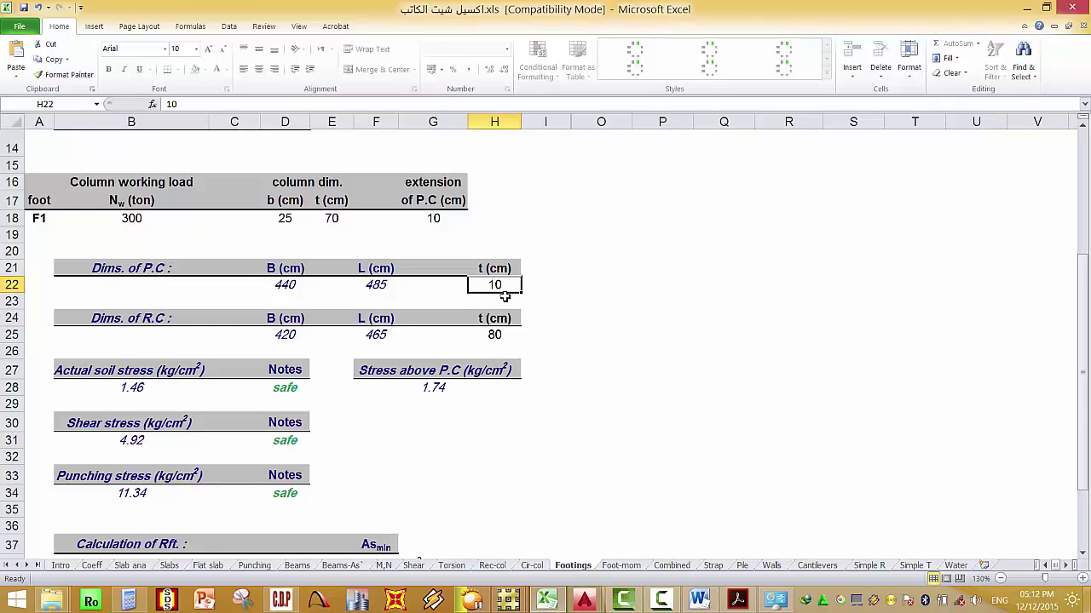
left_click(494, 336)
Set the bar diameter of the footing's long reinforcement to 18 mm.
scroll(284, 422, "down", 3)
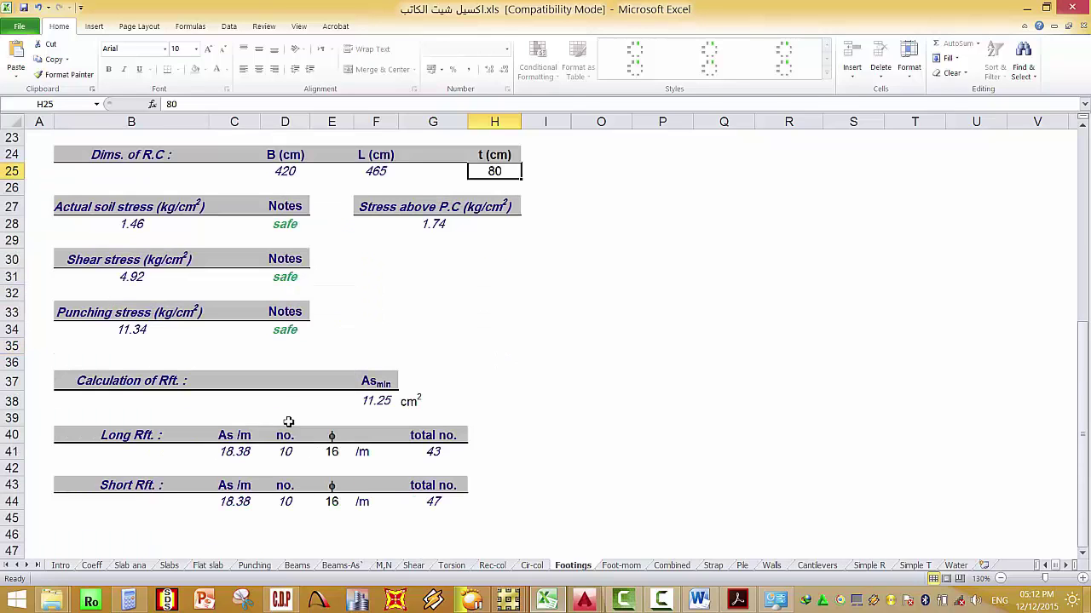
left_click(332, 453)
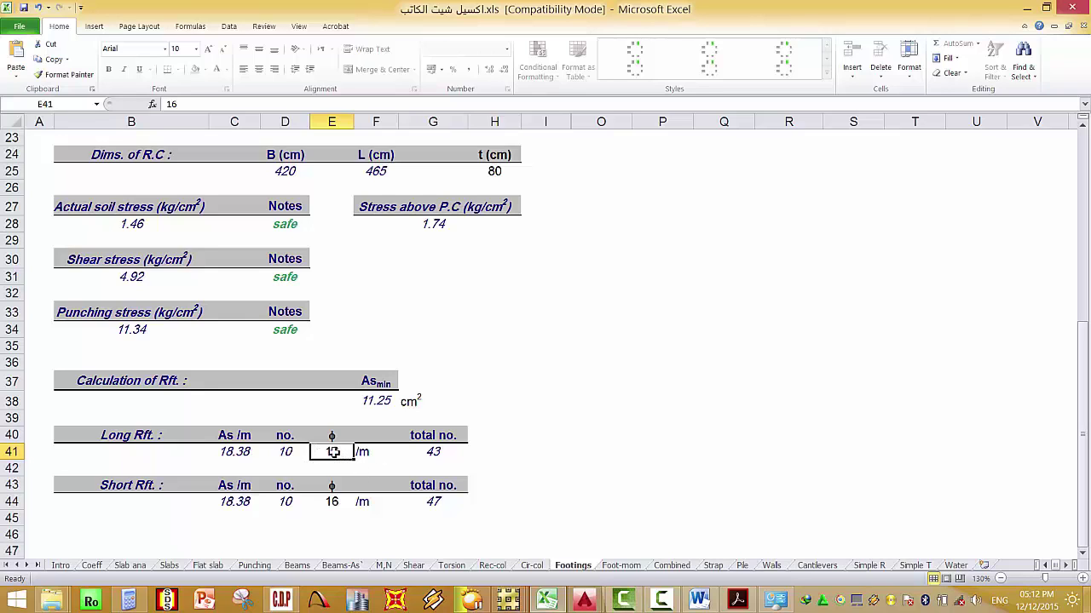
type("18")
left_click(333, 500)
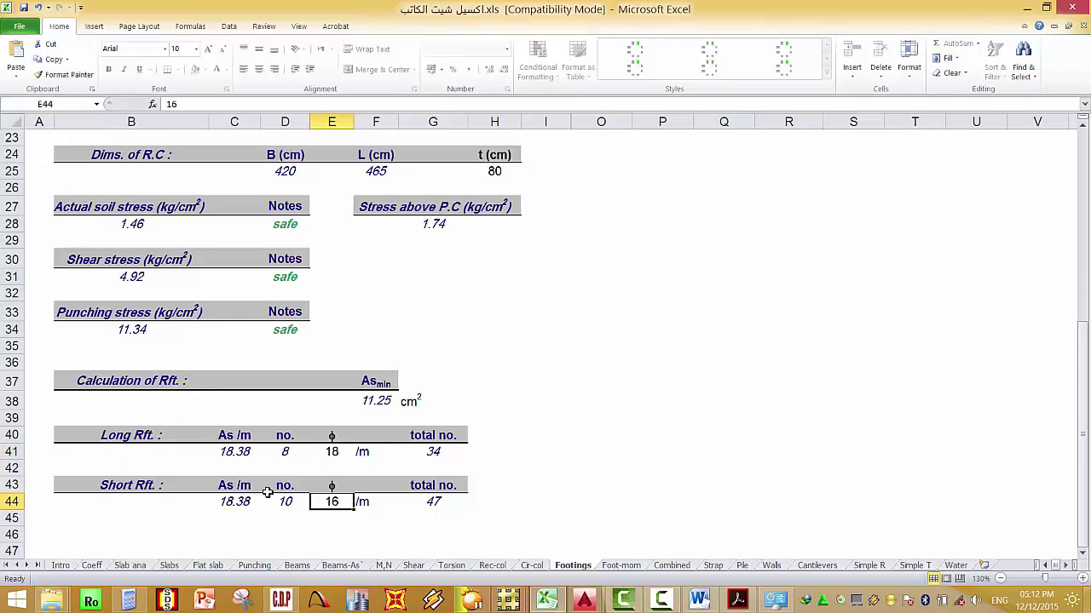
Set the bar diameter of the footing's short reinforcement to 18 mm and review the footing's thickness and dimensions.
type("18")
key("Return")
scroll(358, 472, "down", 8)
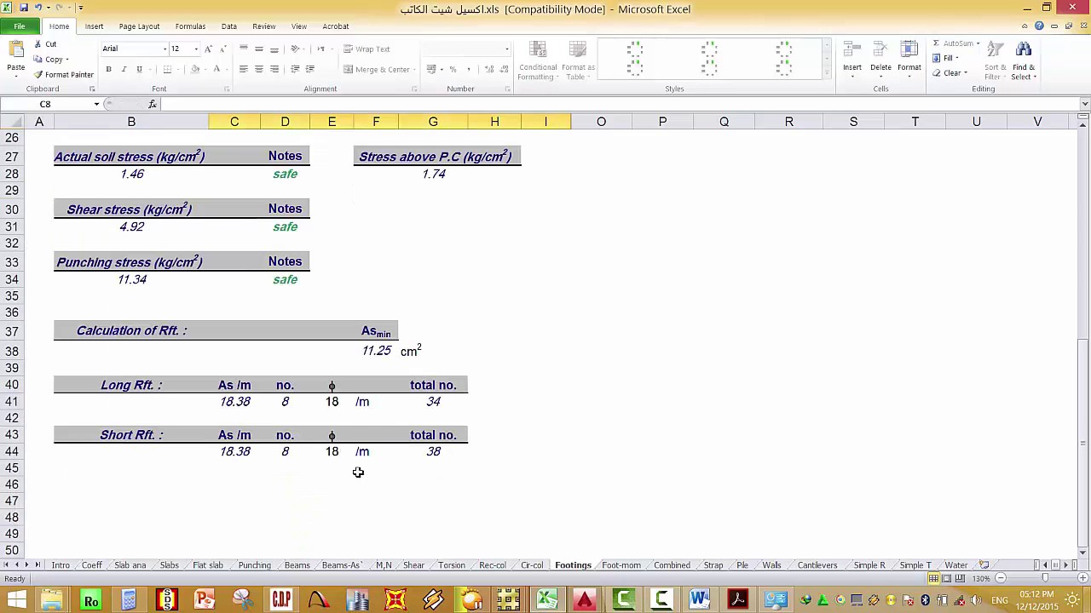
scroll(331, 413, "up", 4)
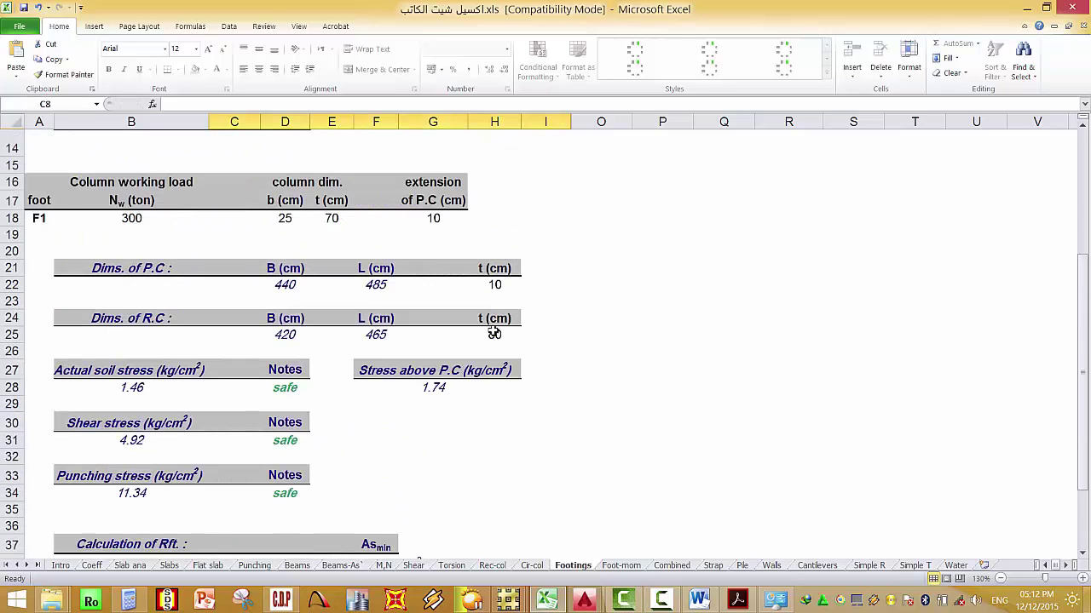
left_click(495, 335)
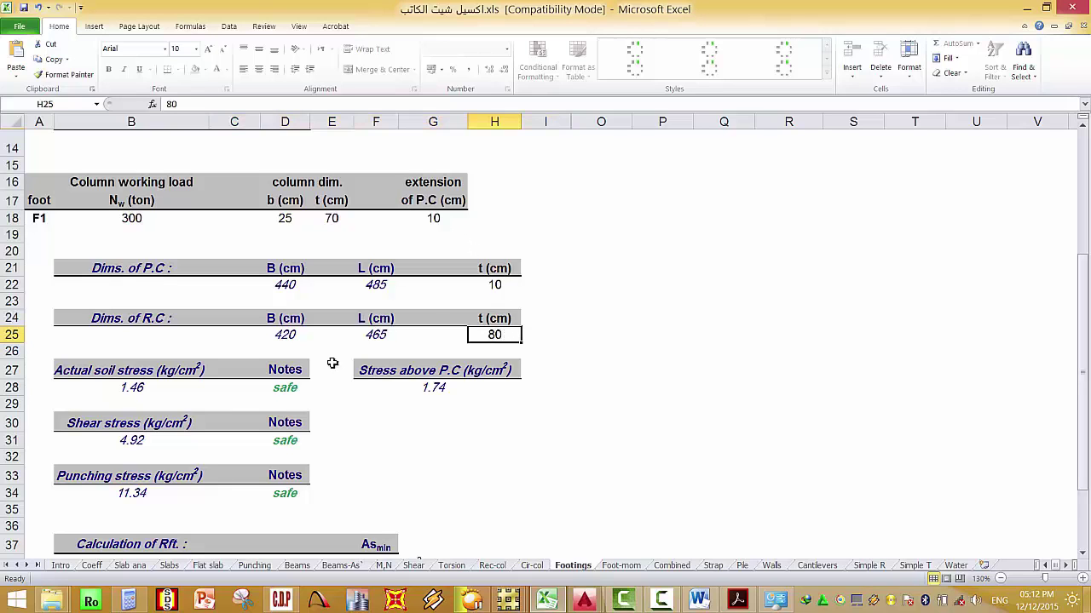
scroll(352, 329, "up", 2)
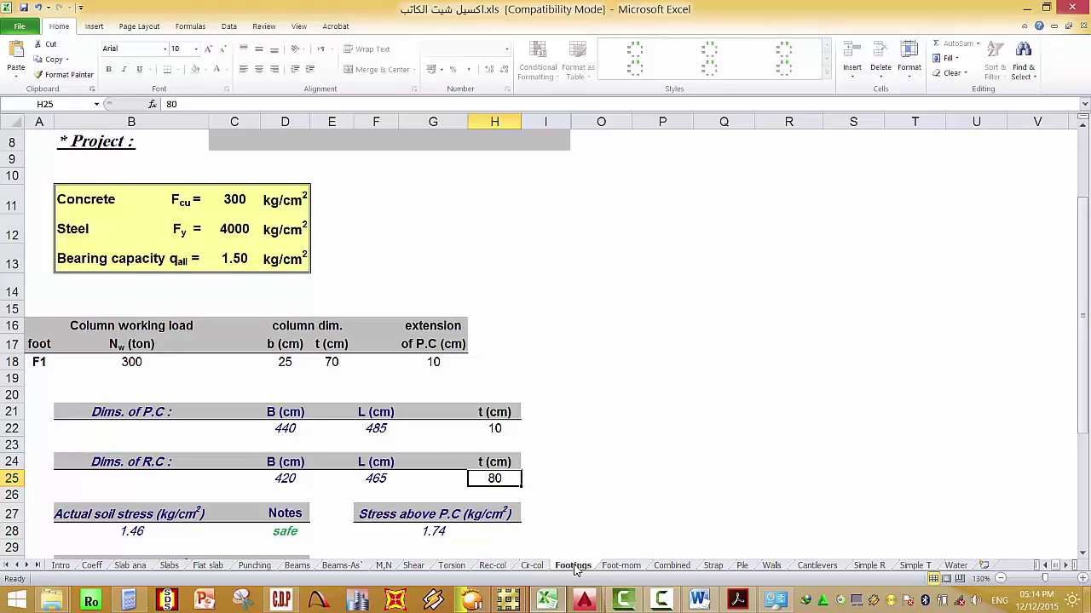
Switch to the structural drawing in AutoCAD and erase the two long vertical blue objects on the mezzanine and typical floor slab plan.
left_click(584, 600)
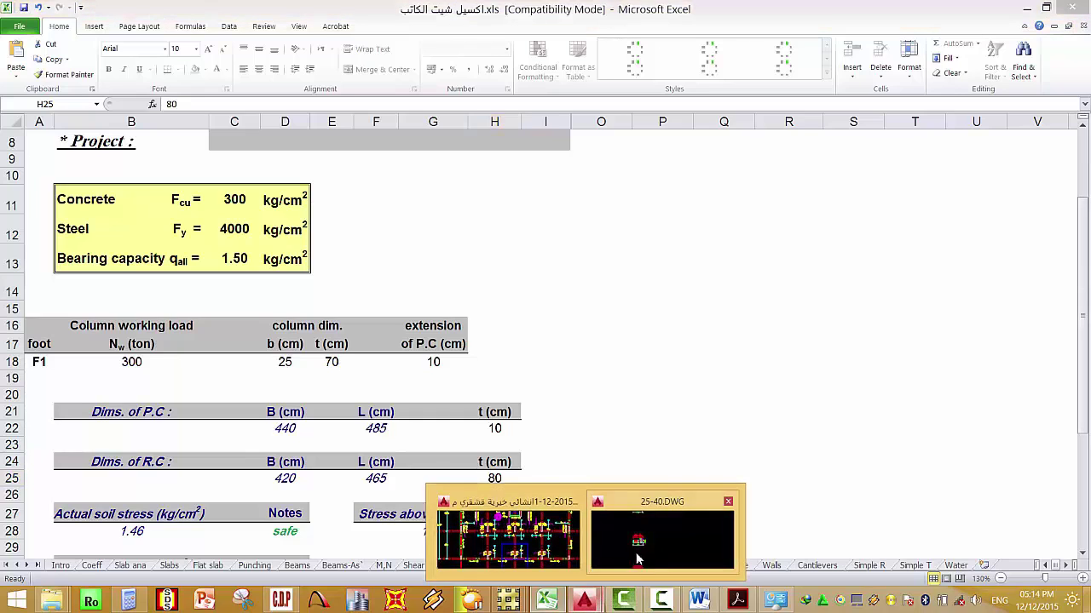
scroll(531, 435, "down", 5)
scroll(531, 435, "up", 6)
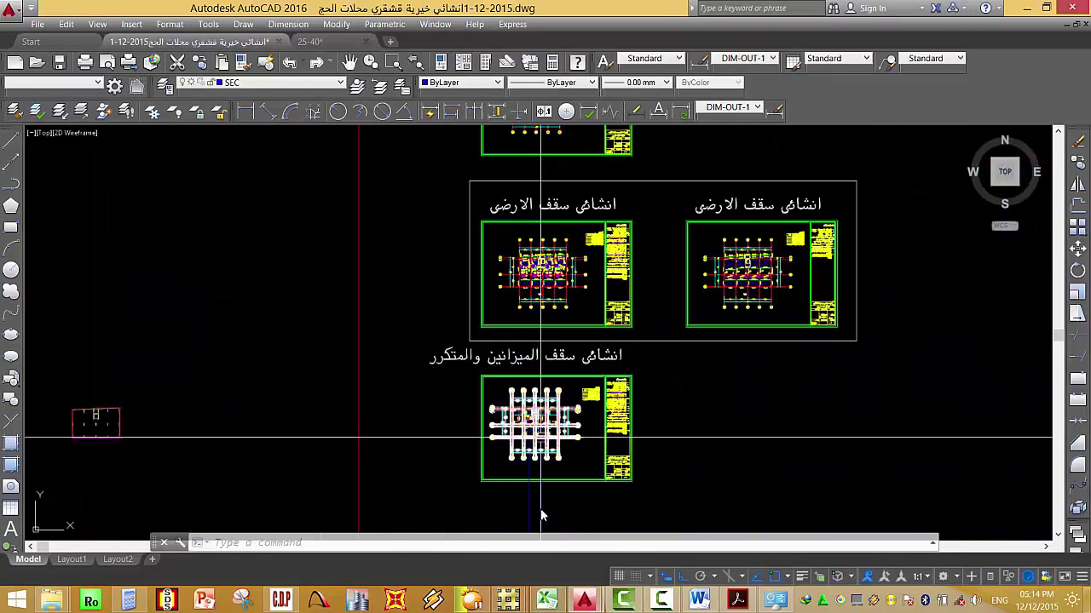
left_click(597, 360)
left_click(473, 398)
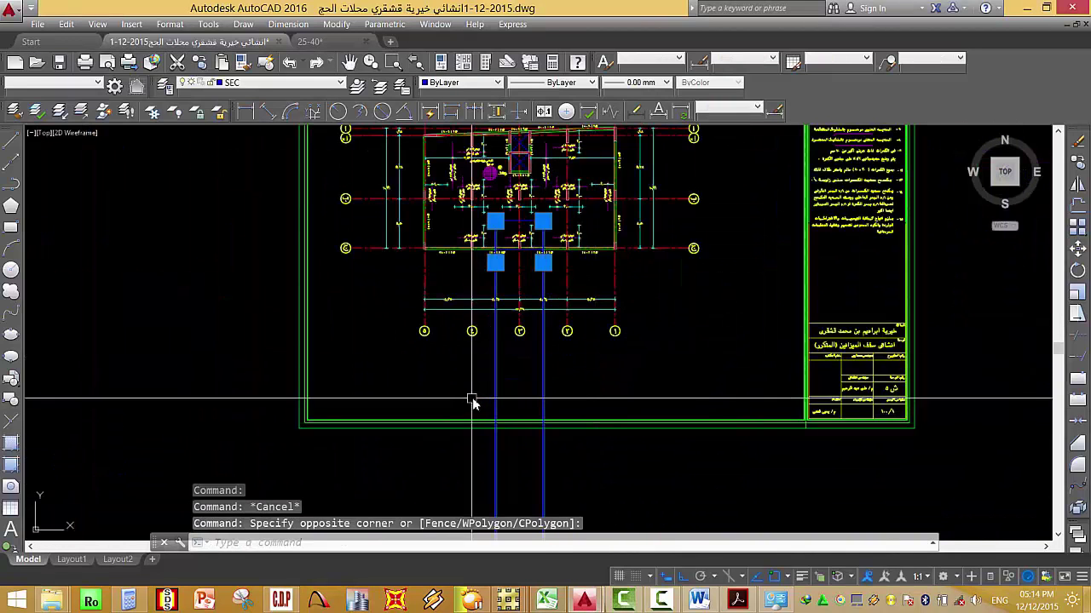
key("Delete")
Examine the sections, reinforcement and stirrups listed in the column schedule on the axes and columns sheet.
scroll(575, 272, "up", 5)
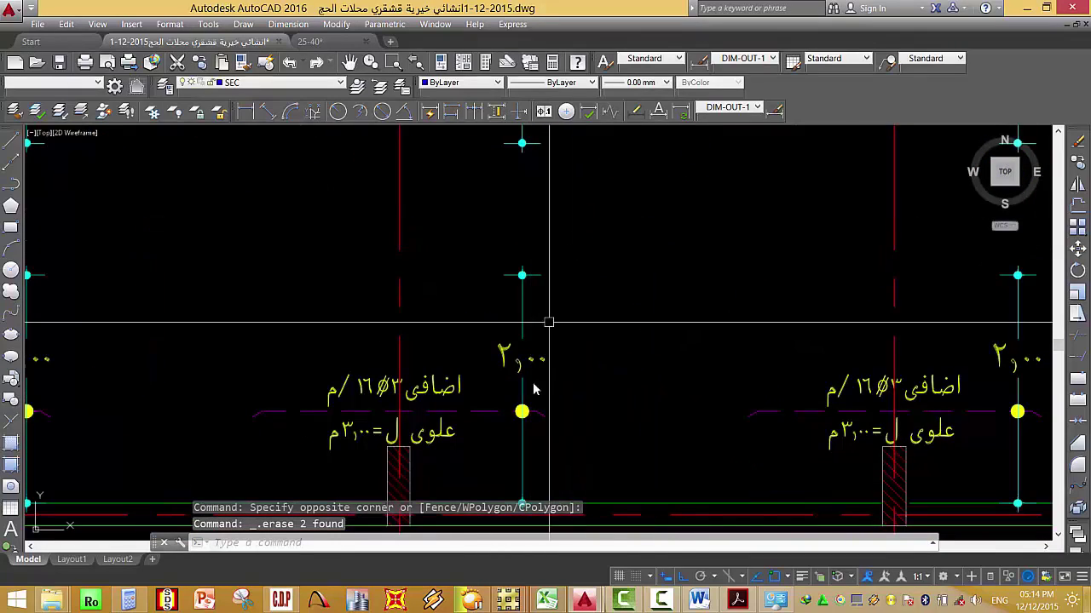
scroll(532, 418, "down", 5)
scroll(532, 418, "down", 8)
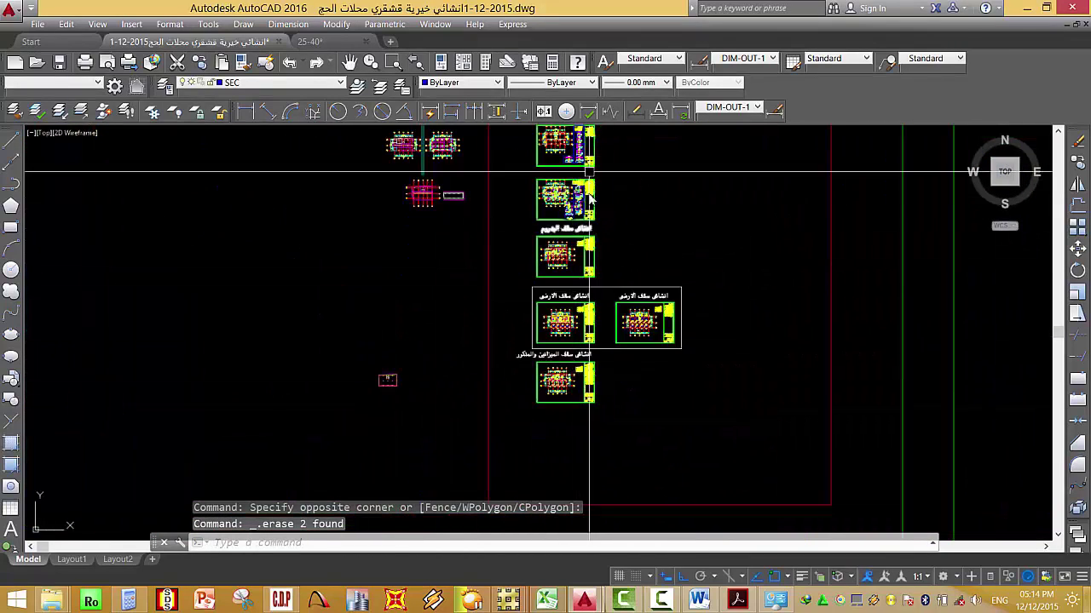
scroll(588, 368, "up", 3)
scroll(588, 362, "up", 5)
scroll(730, 219, "up", 4)
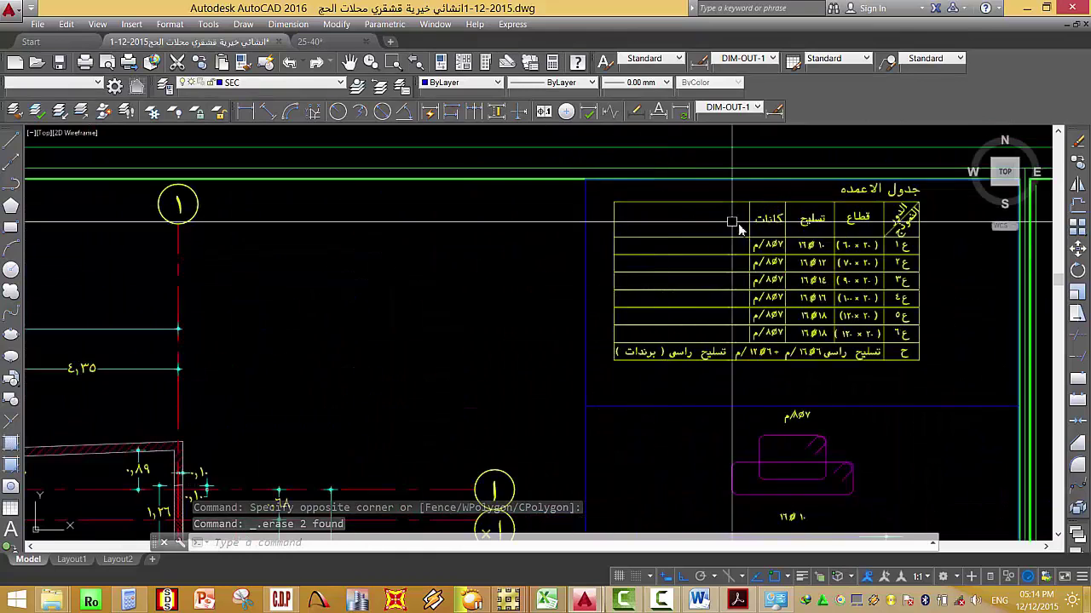
scroll(774, 247, "up", 4)
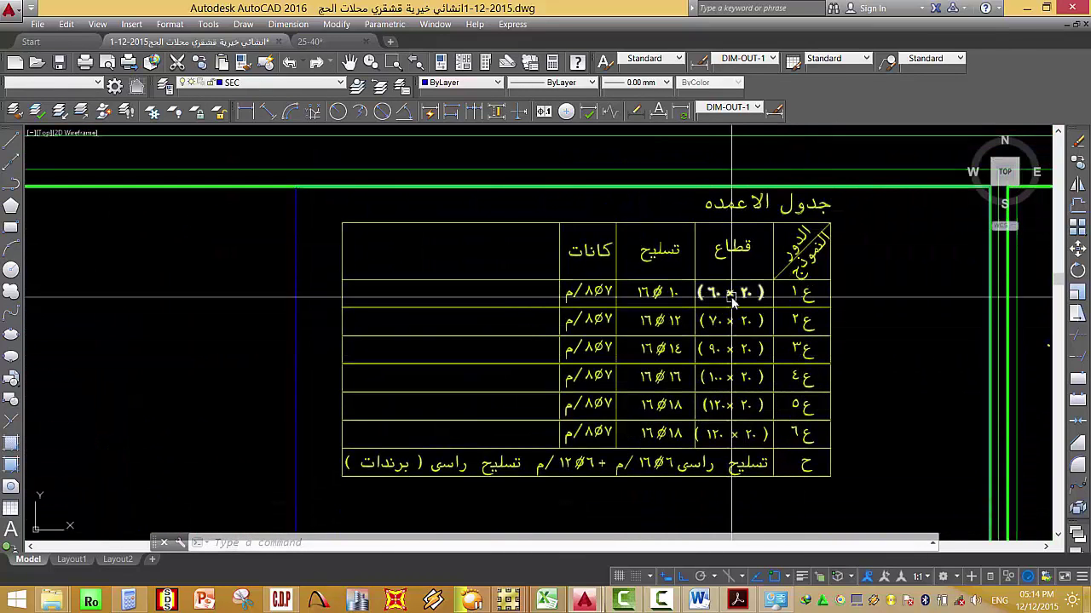
mouse_move(730, 298)
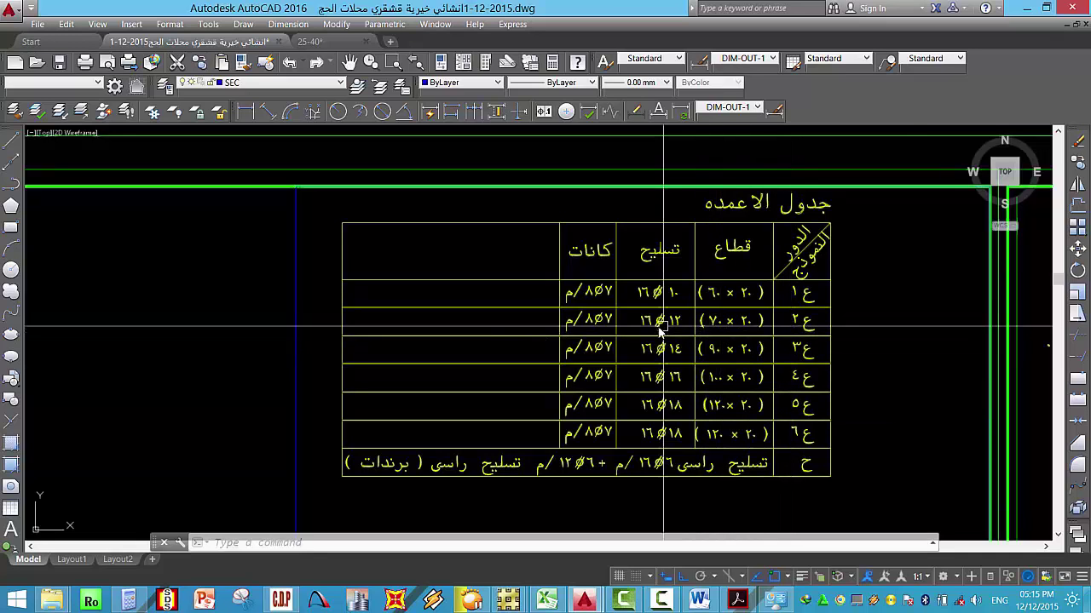
Examine the column cross-section details against the schedule, and the columns around the core on the axes and columns plan.
scroll(384, 357, "down", 5)
scroll(480, 267, "up", 3)
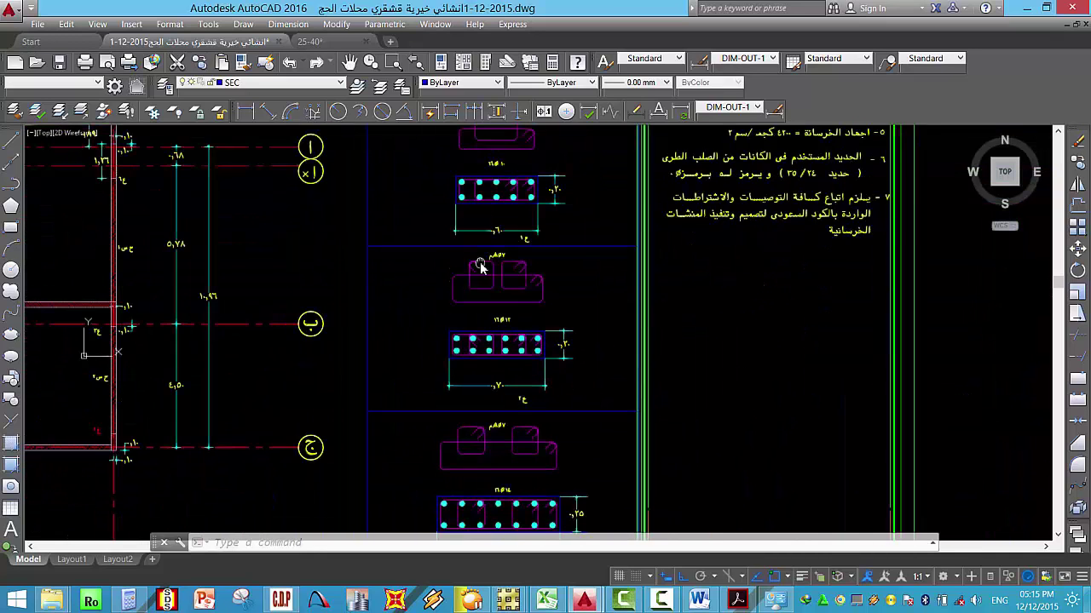
scroll(480, 267, "down", 5)
scroll(514, 223, "up", 4)
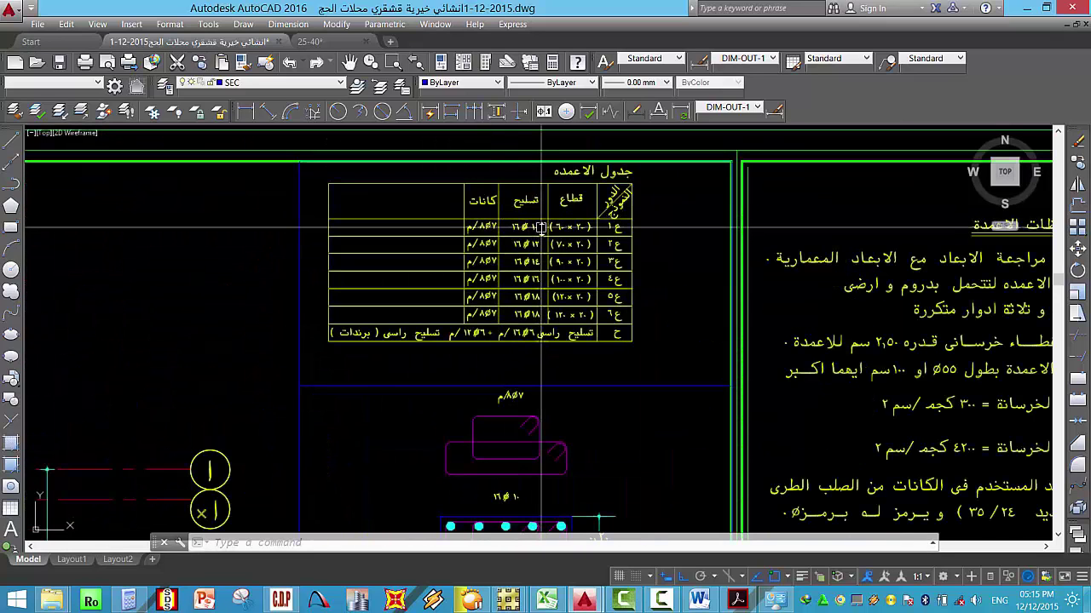
scroll(541, 228, "down", 5)
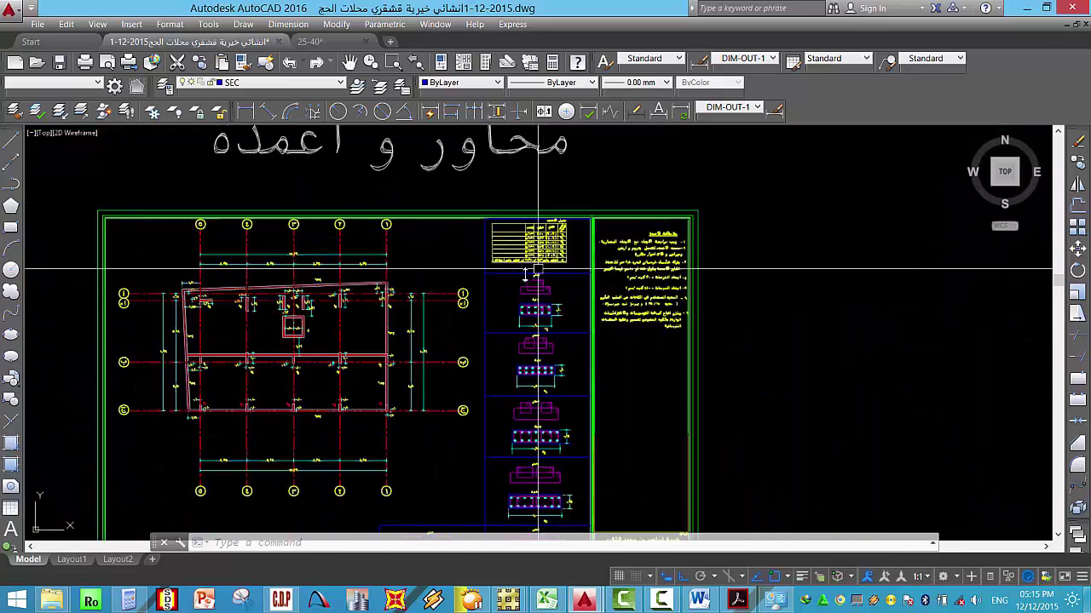
scroll(538, 271, "up", 6)
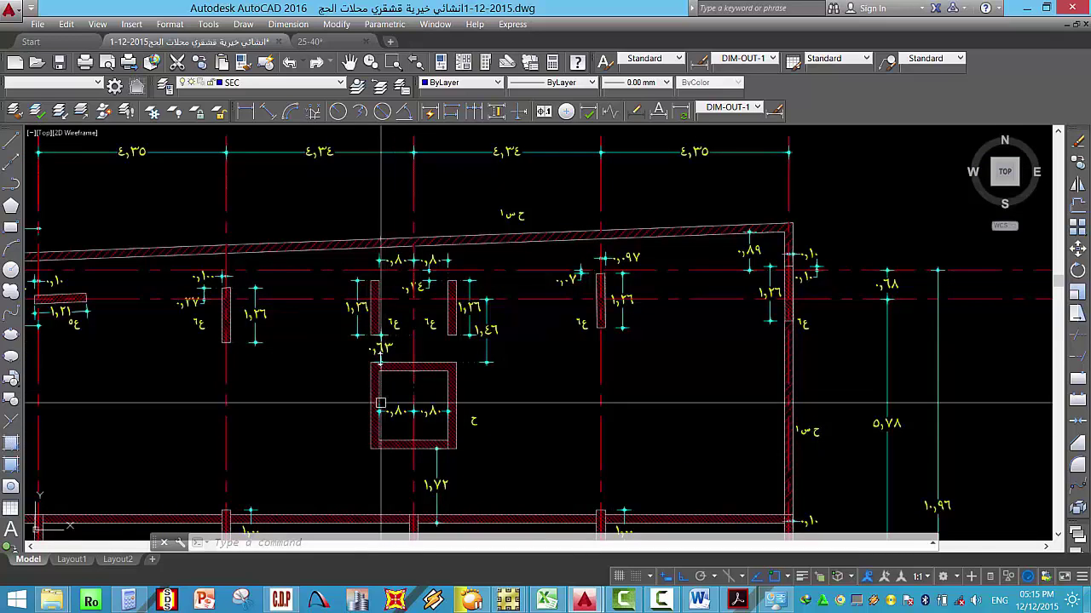
mouse_move(396, 335)
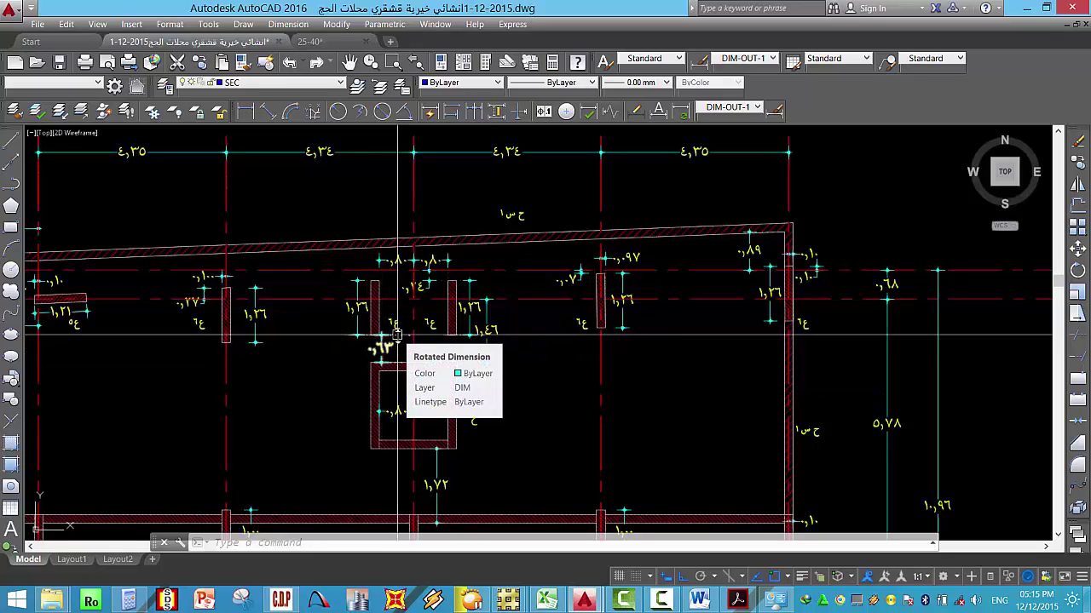